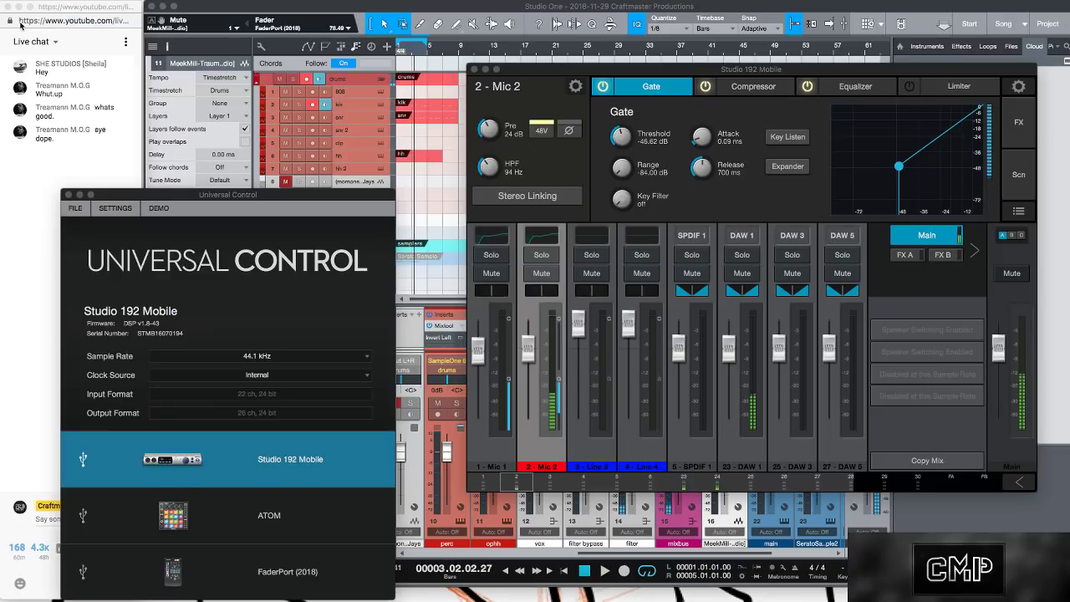
- Minimize the Universal Control and Studio 192 Mobile windows and shrink the arrangement's track rows to the Overview height
click(79, 195)
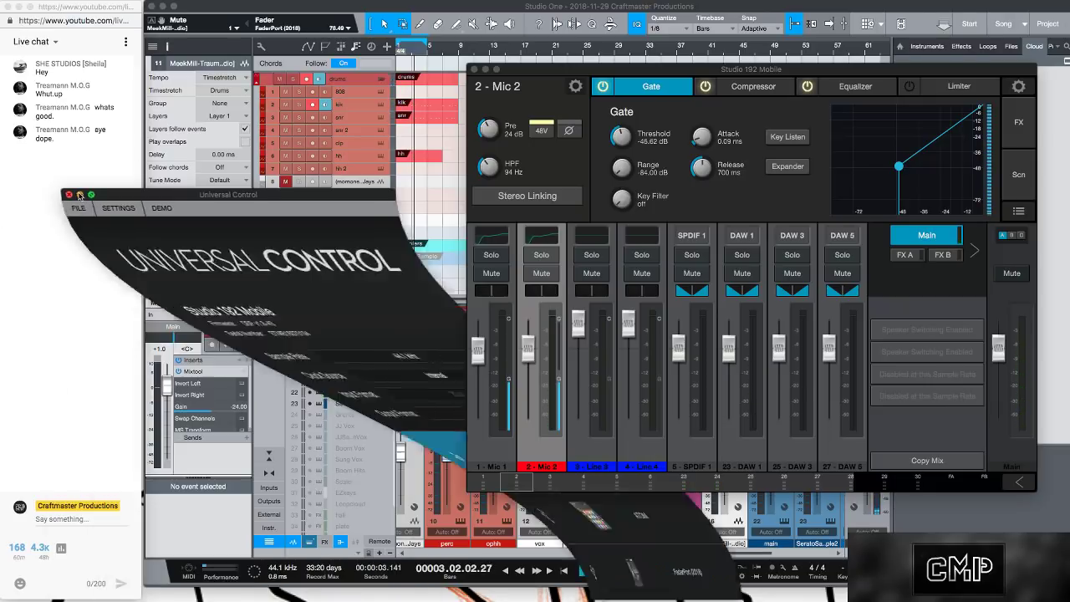
click(485, 69)
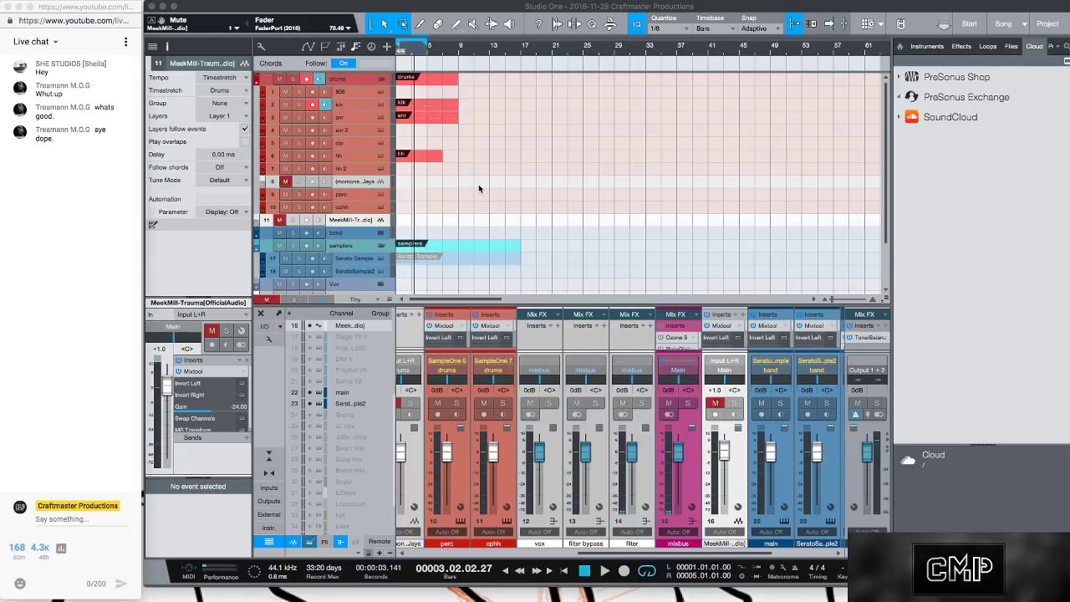
scroll(479, 188, up, 3)
scroll(479, 188, down, 4)
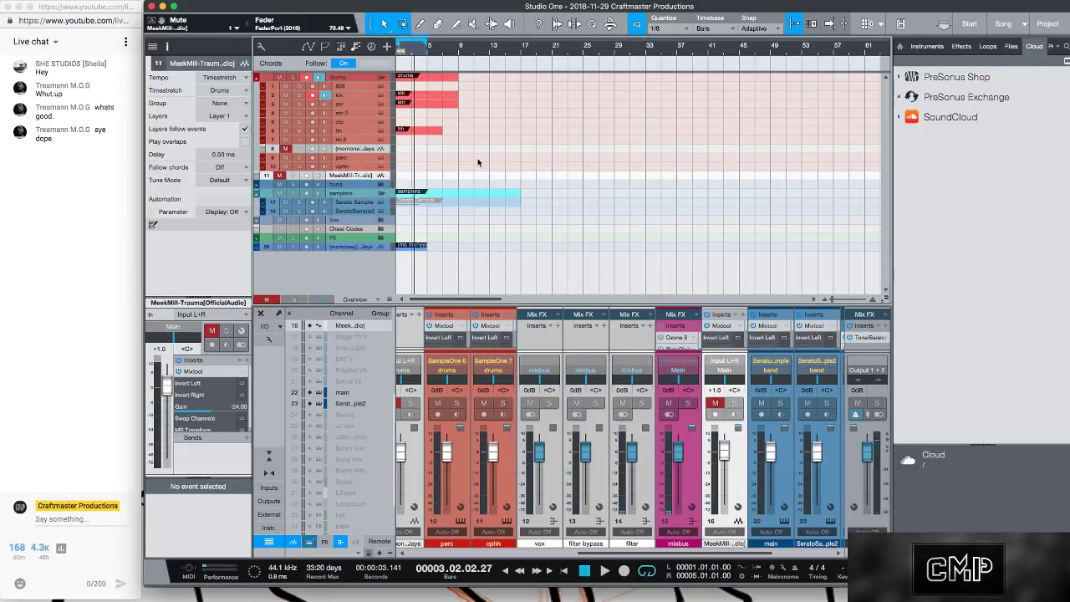
- Open the hh track's part in the note editor, show it from bar 1, and check the playback
key(space)
double_click(415, 128)
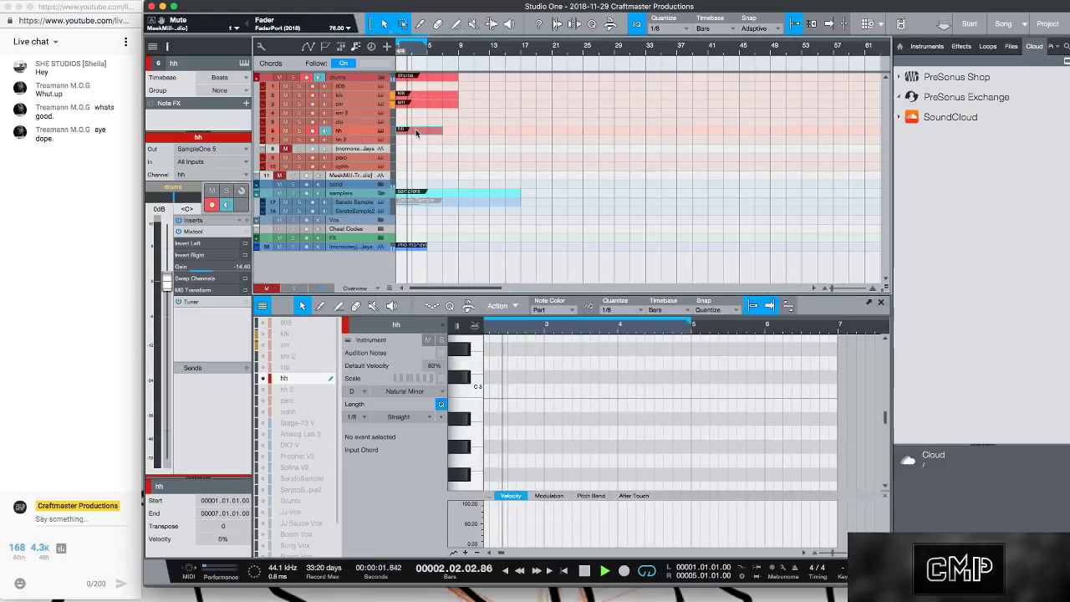
drag(537, 335, 653, 331)
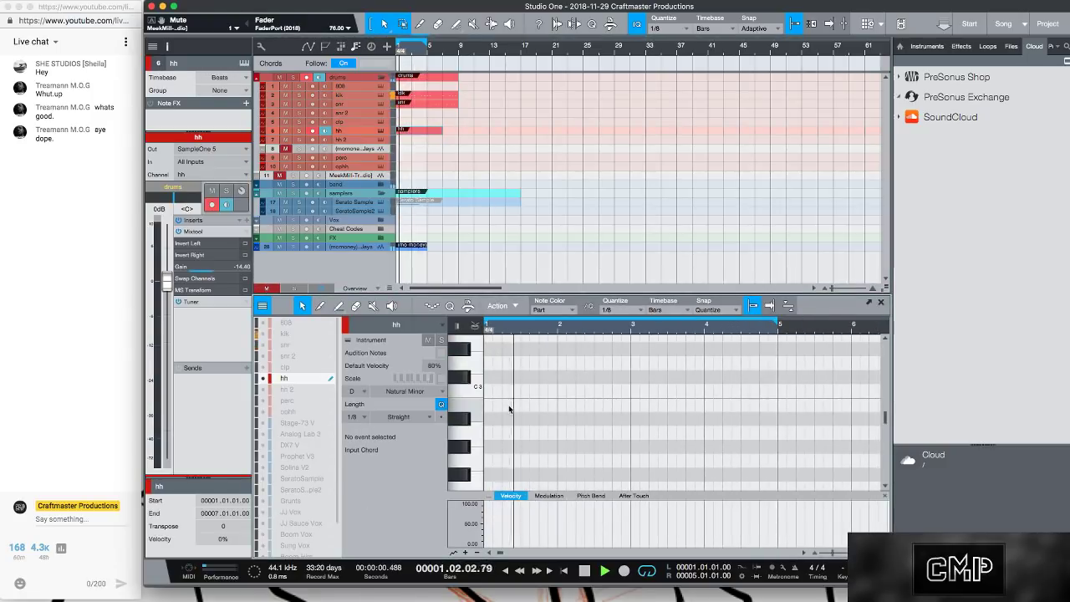
key(space)
key(space)
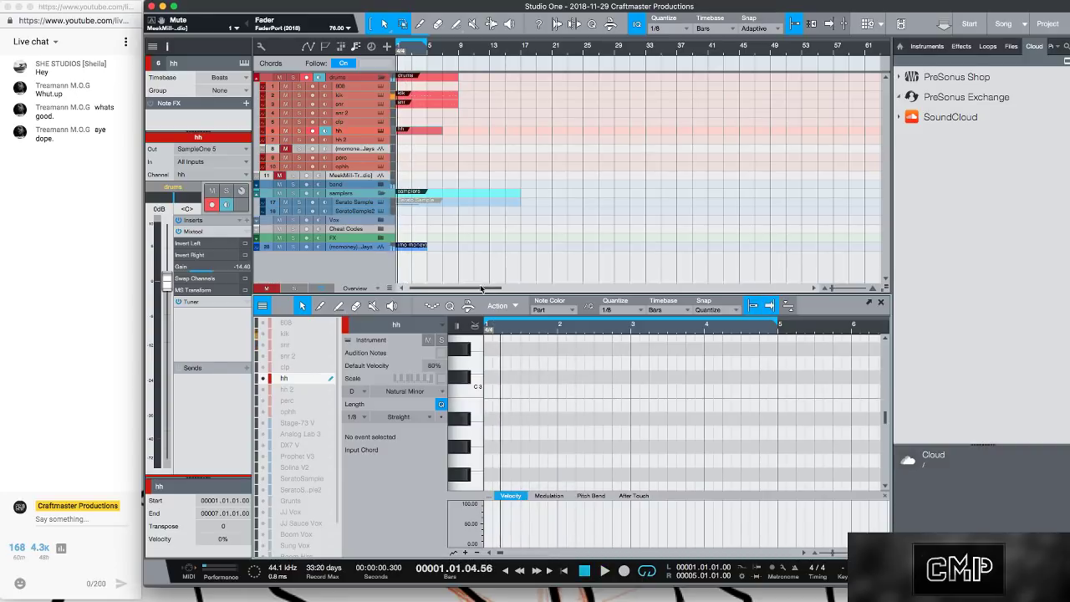
- Solo the Cry Together sample track and play it back near the start of the song
key(comma)
key(comma)
click(292, 247)
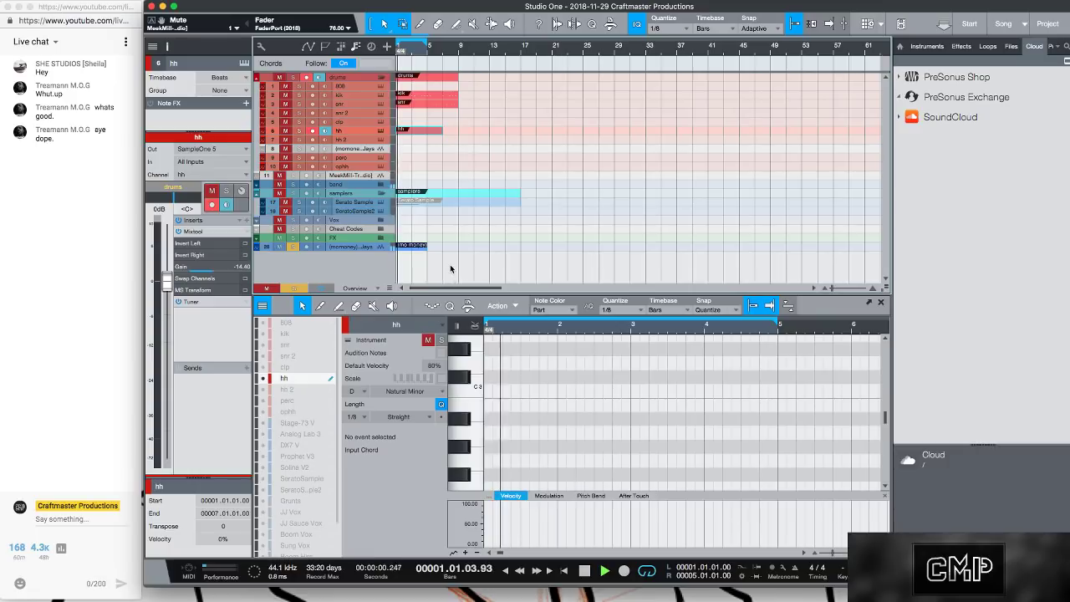
key(comma)
key(comma)
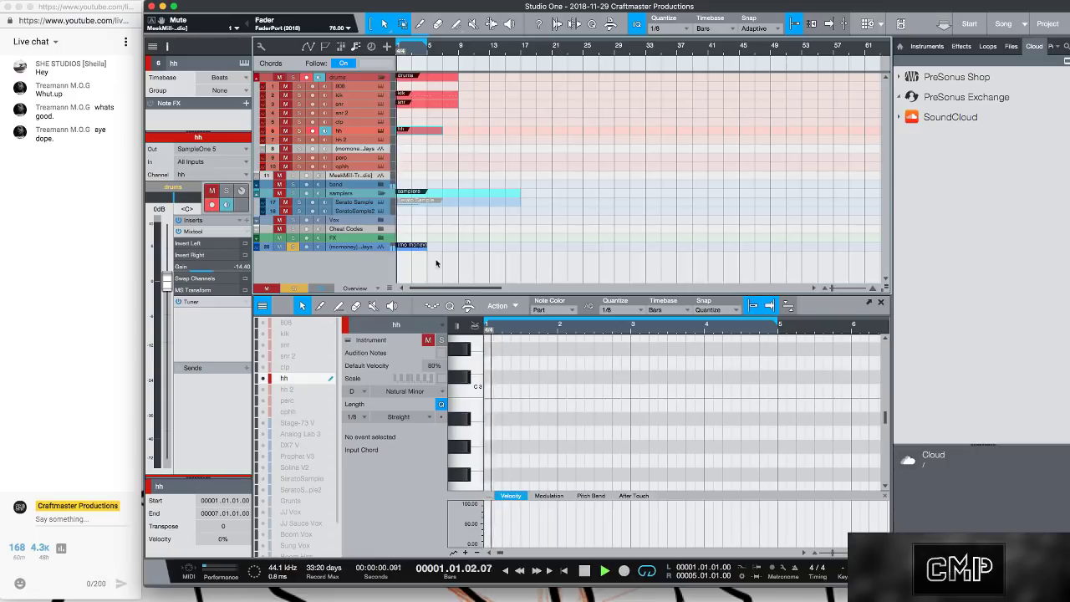
key(comma)
key(space)
- Open the Cry Together clip in the audio editor and trim its start to 00001.01.01.05
click(410, 247)
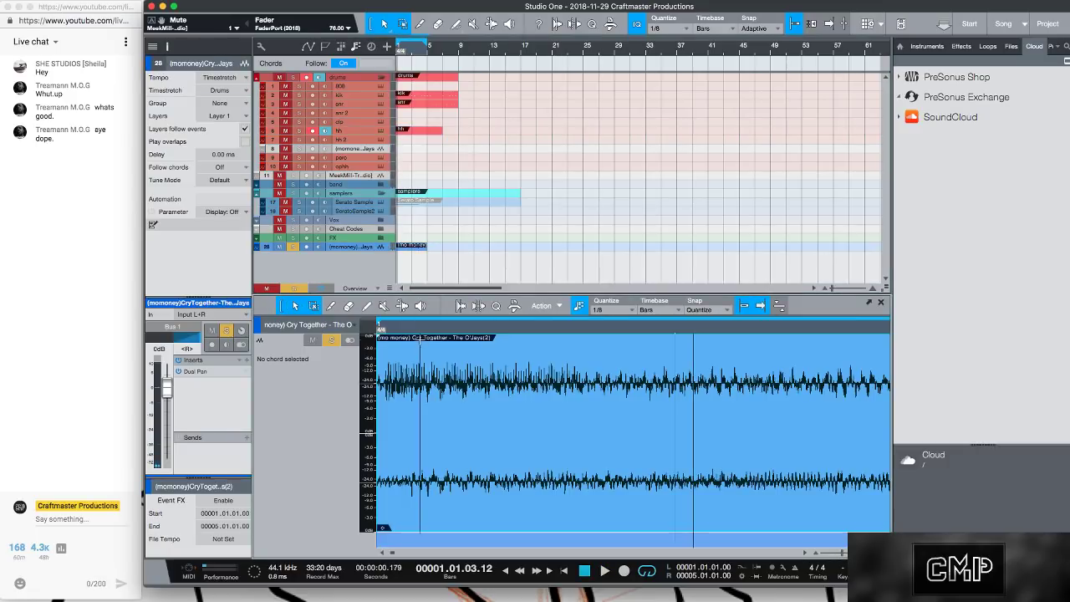
key(Home)
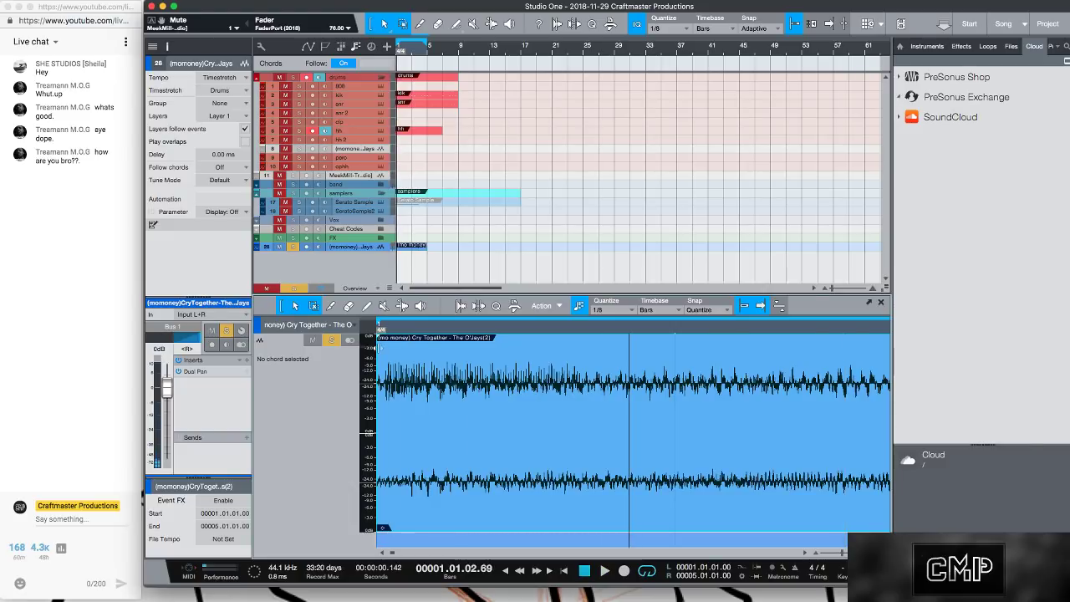
drag(379, 350, 387, 349)
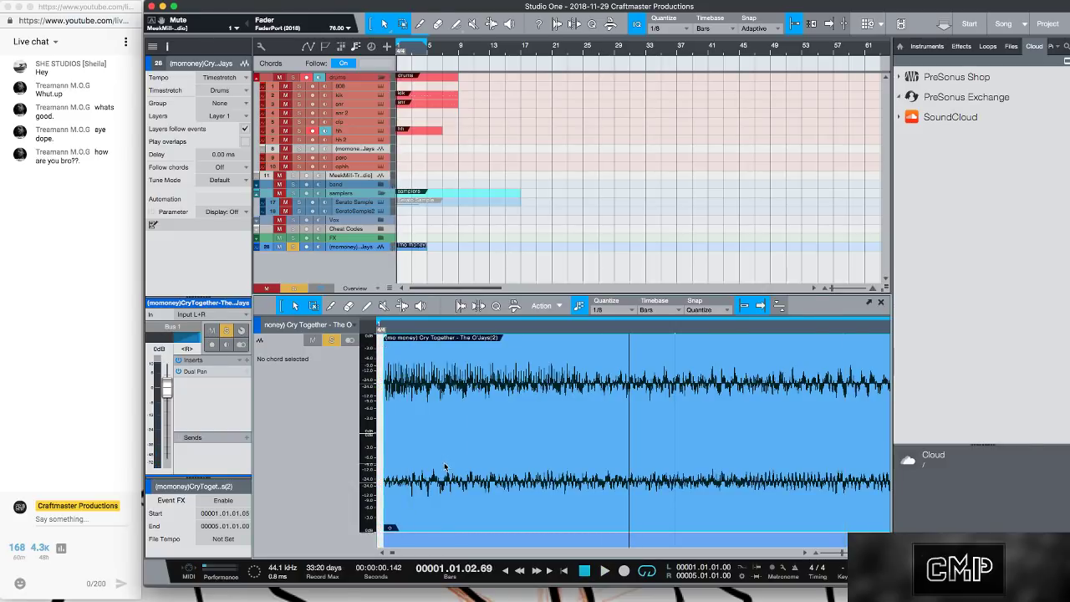
- Try shifting the trimmed Cry Together clip back to the start of bar 1, undo the shift, and play the clip
drag(428, 461, 422, 464)
key(space)
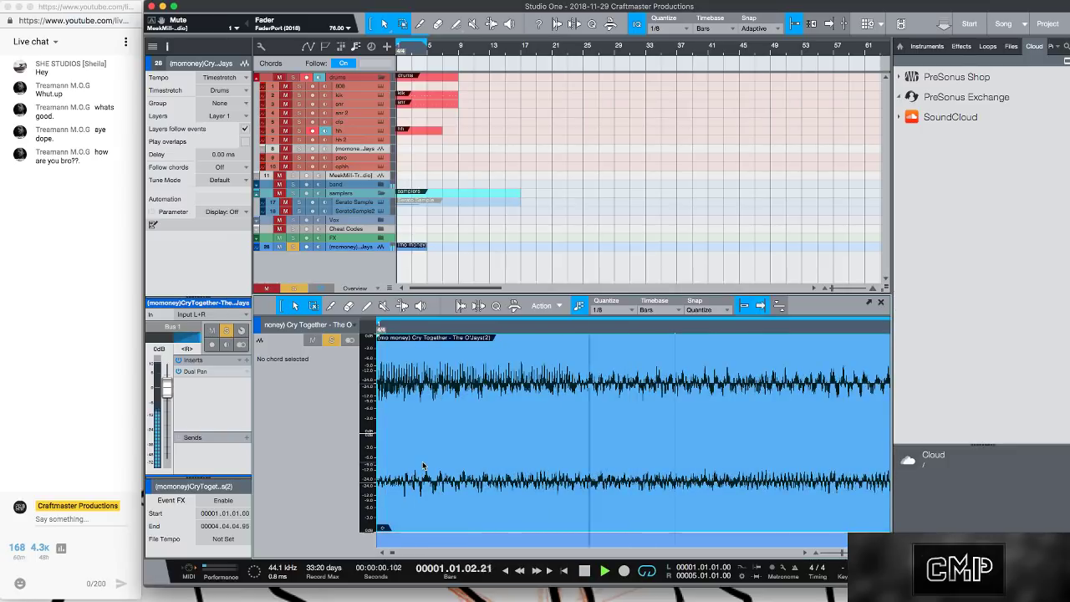
key(space)
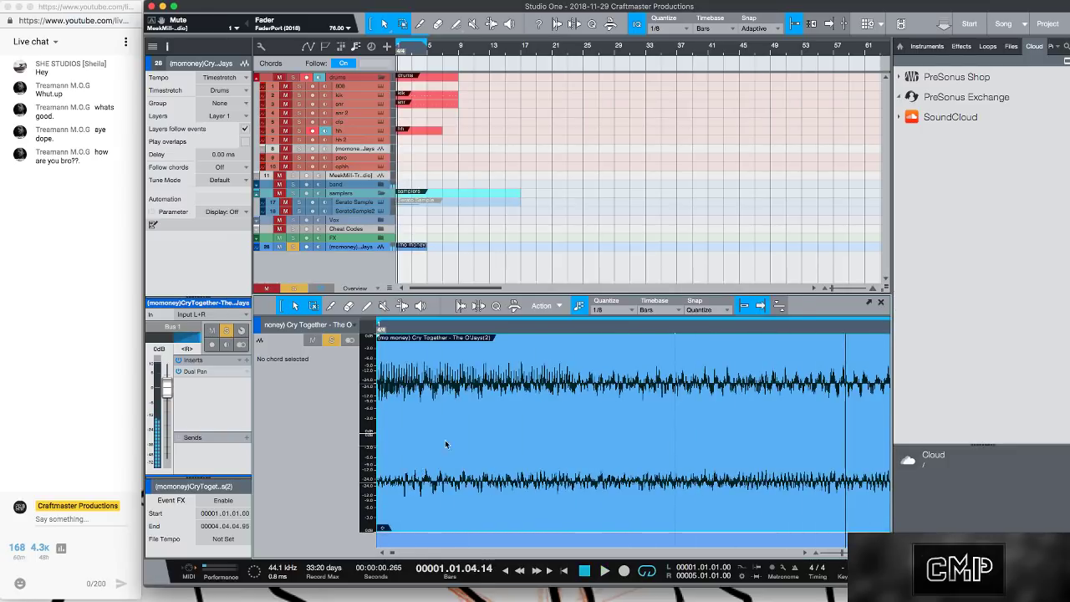
drag(471, 328, 577, 318)
key(w)
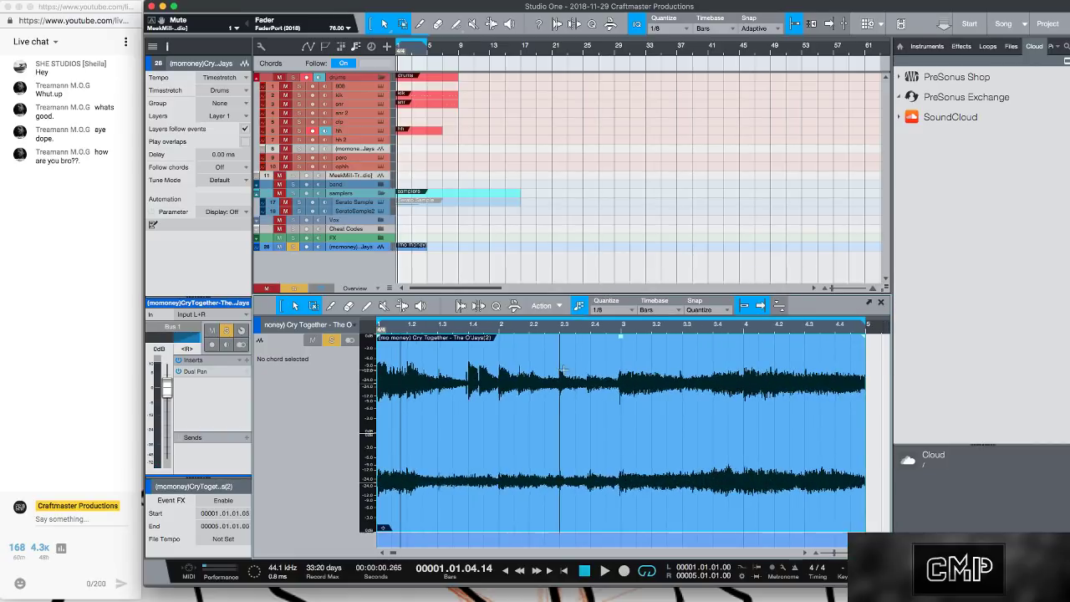
key(space)
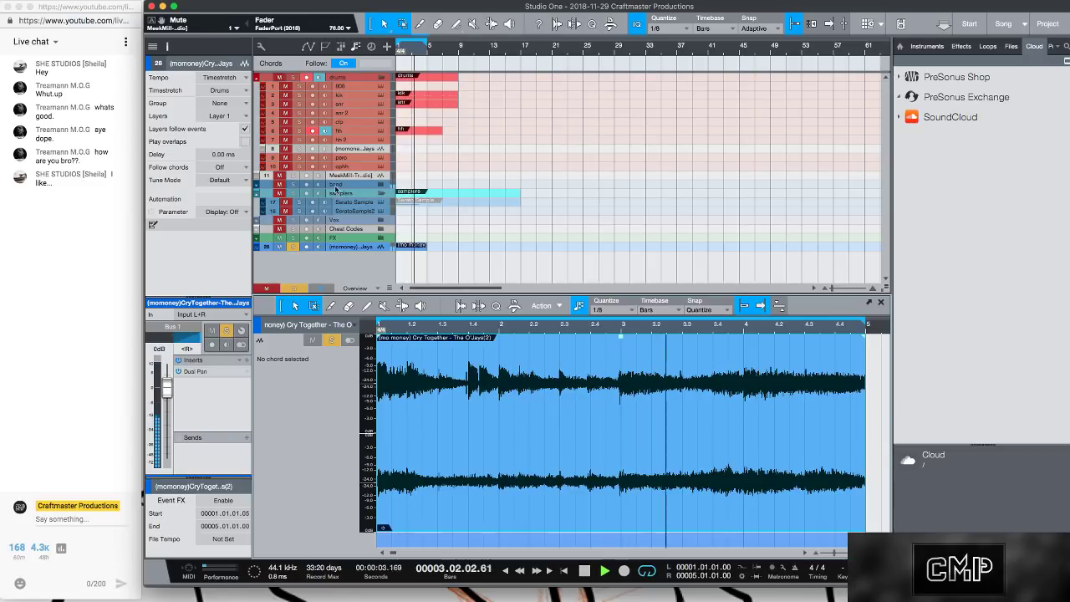
key(space)
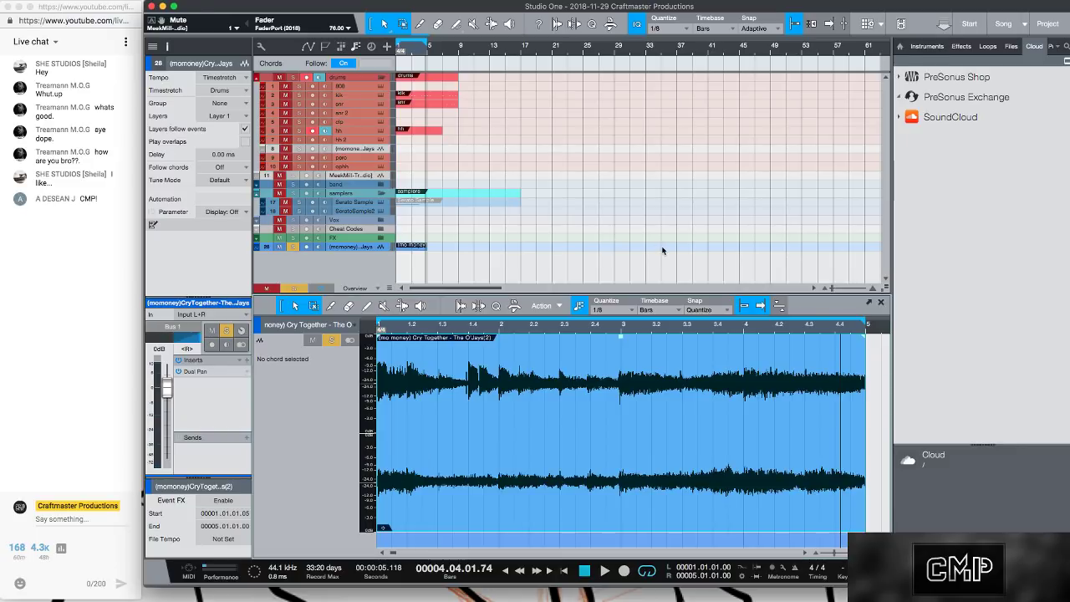
- Show the mixer console instead of the audio editor and hide the browser to widen the channel view
key(F3)
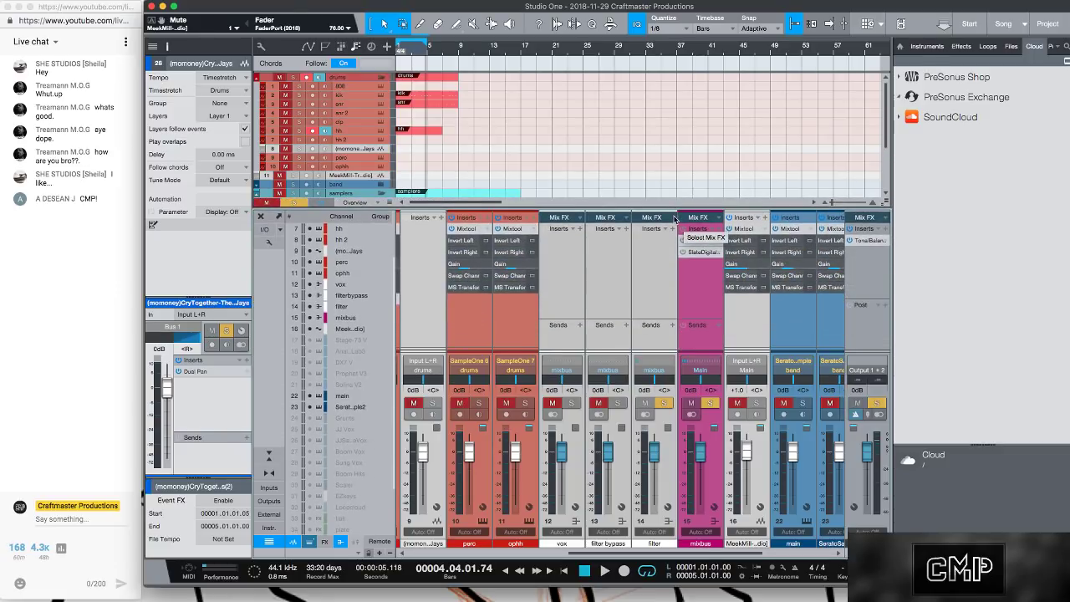
key(F5)
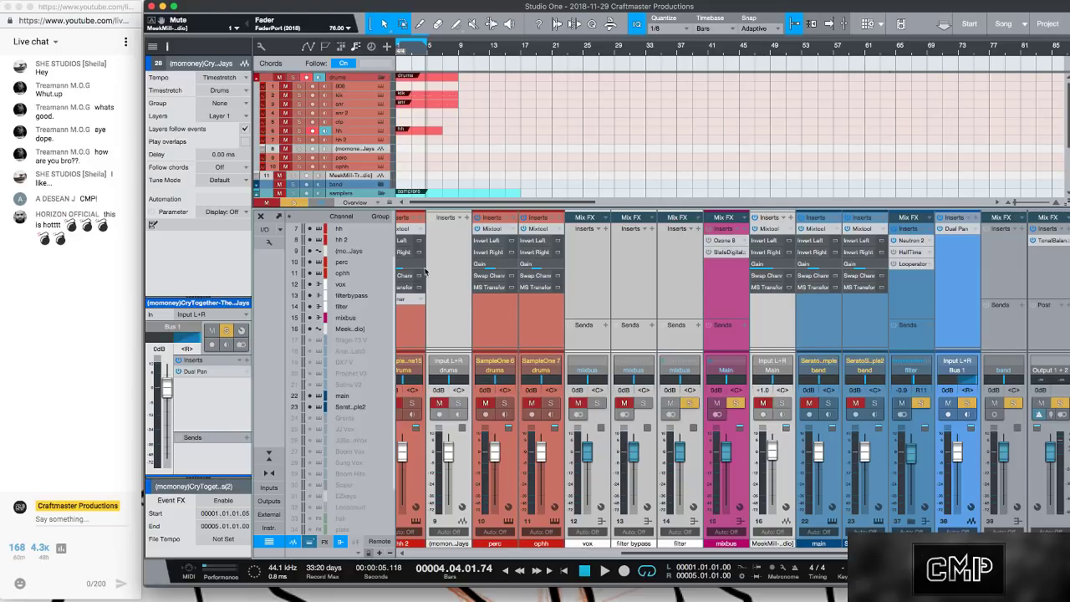
drag(660, 554, 418, 555)
- Enlarge the Cry Together track's row in the arrangement and look over the mixer channels
scroll(416, 156, down, 3)
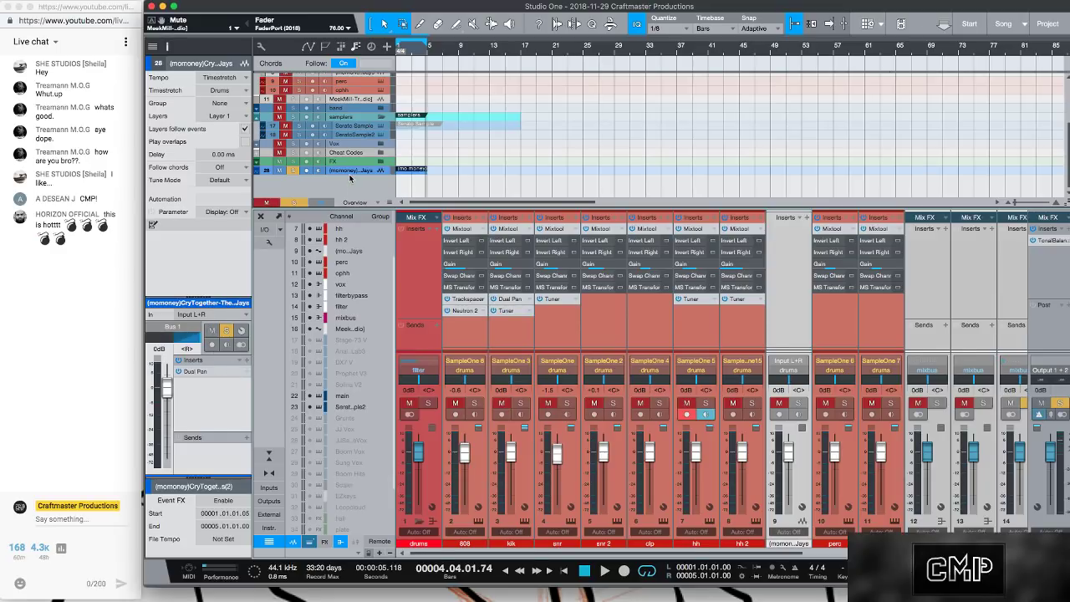
drag(349, 175, 346, 209)
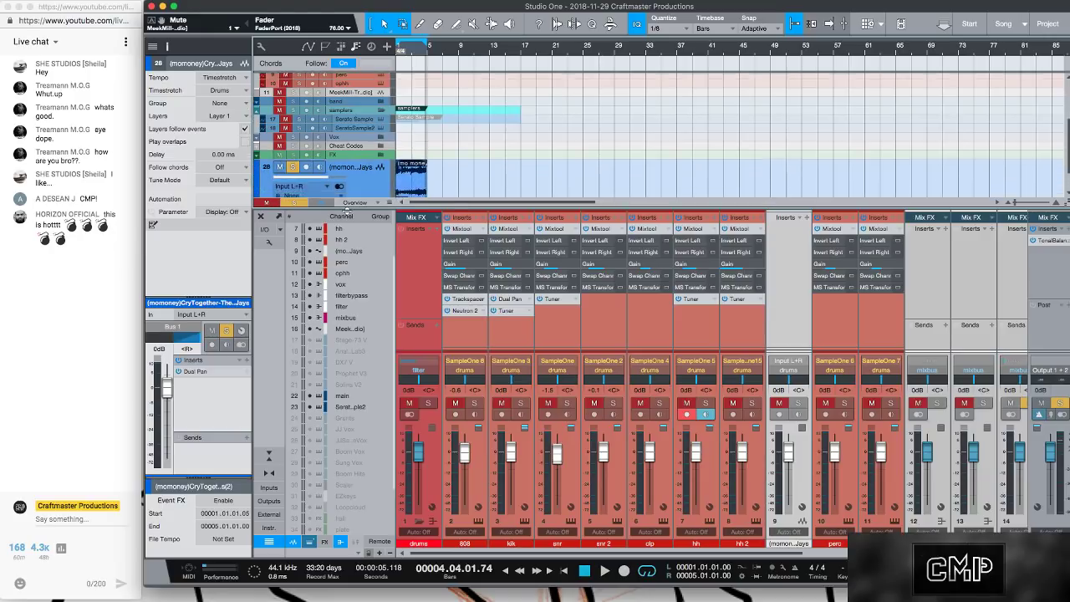
scroll(355, 185, down, 2)
scroll(478, 170, down, 1)
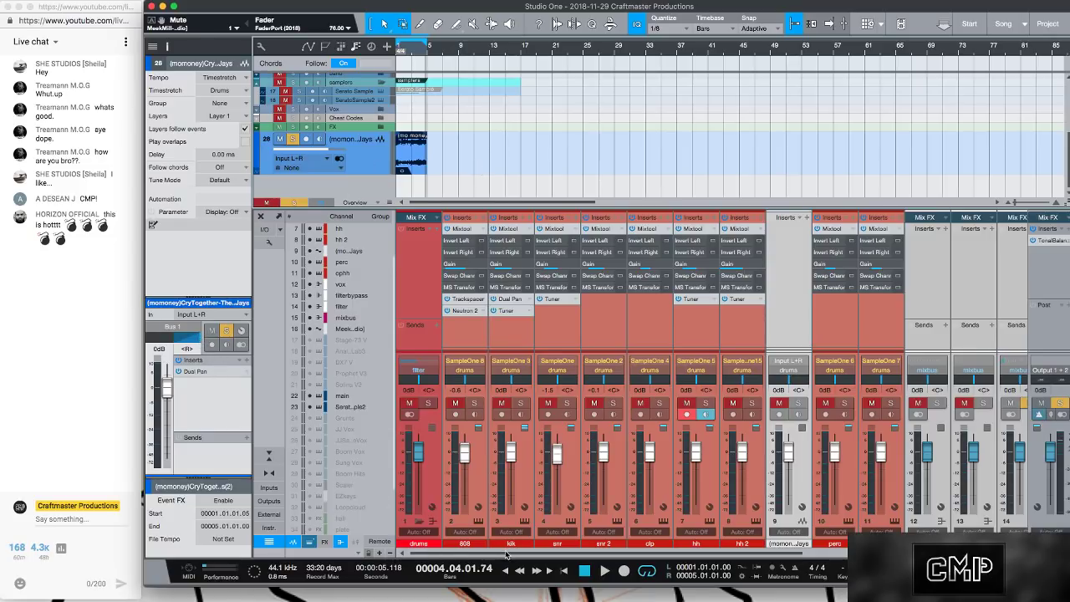
drag(505, 553, 842, 552)
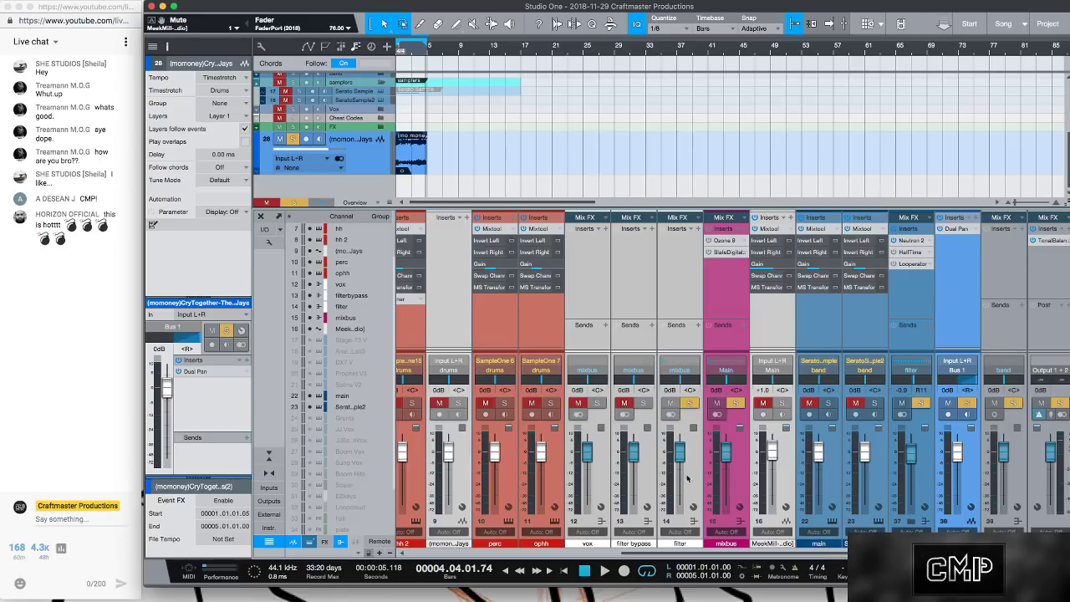
drag(658, 553, 418, 555)
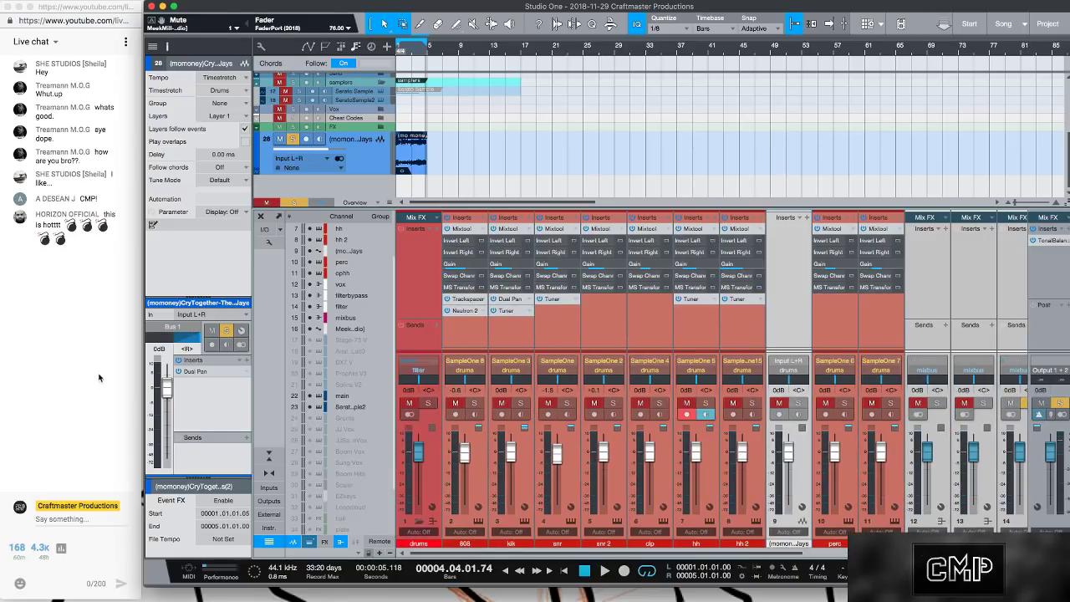
- Route the Cry Together track's output to Main, pan it almost to centre (R1), and listen to it
click(171, 327)
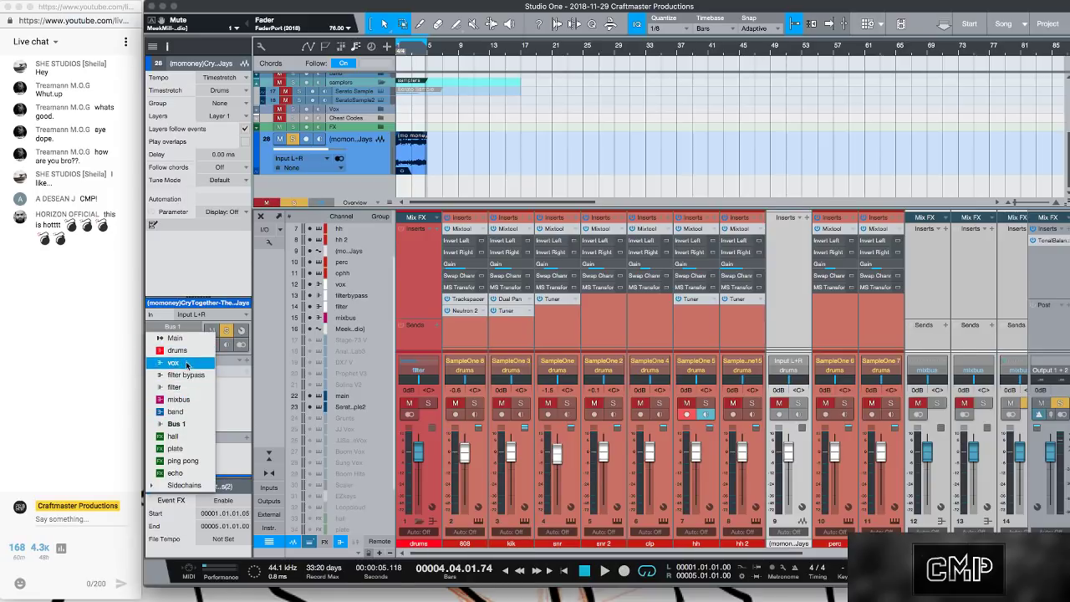
click(191, 426)
click(189, 329)
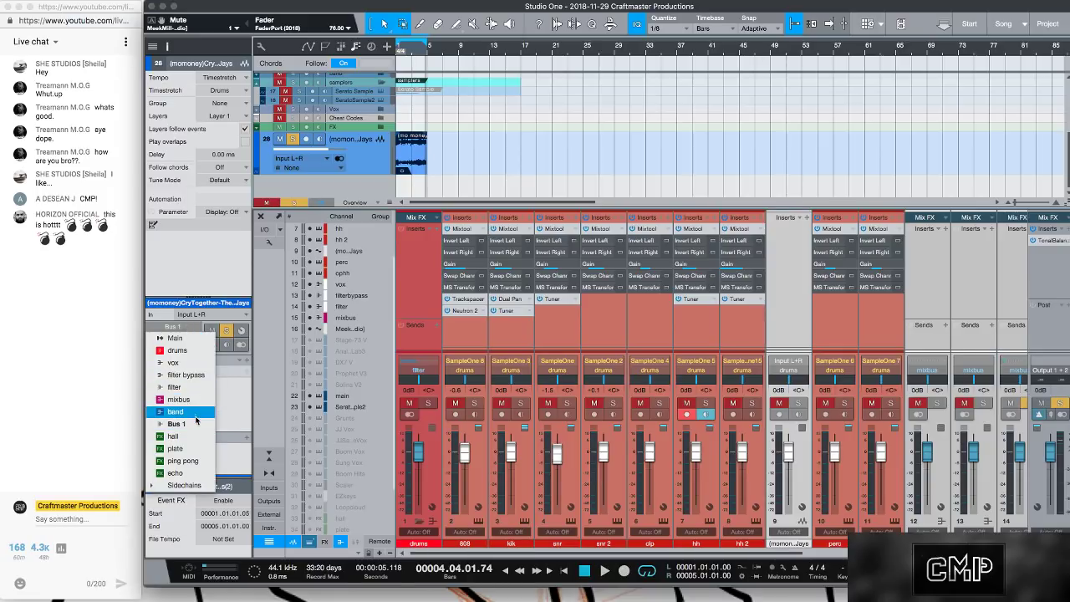
click(182, 337)
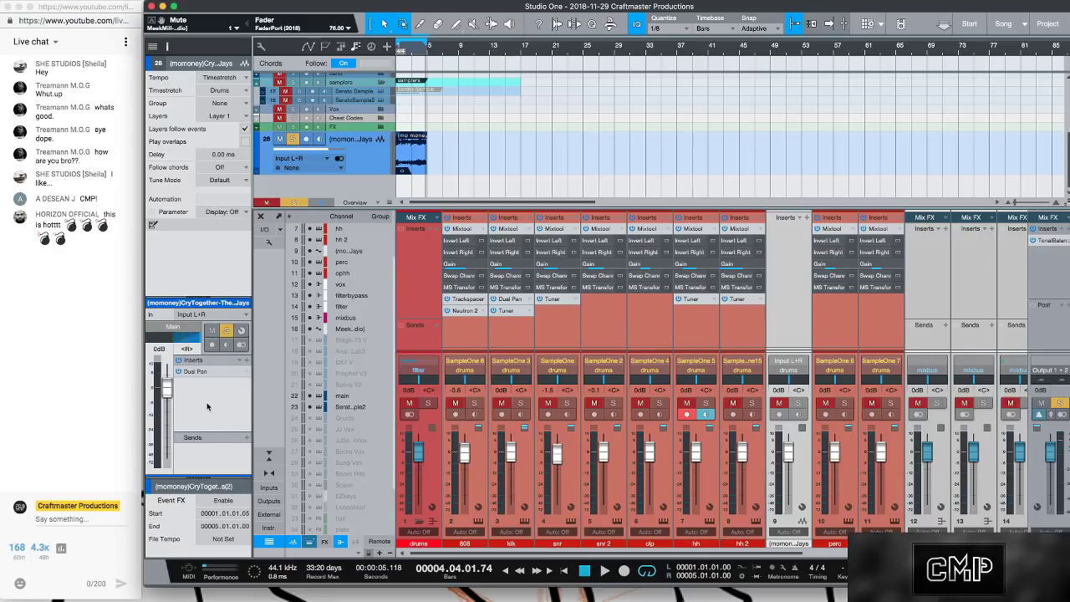
drag(202, 338, 176, 359)
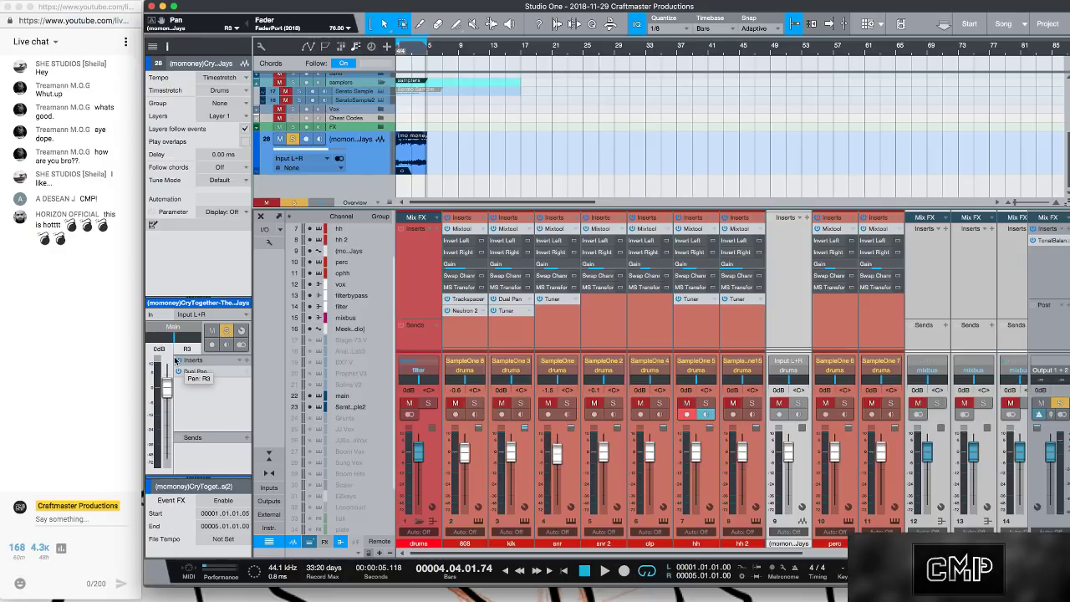
key(space)
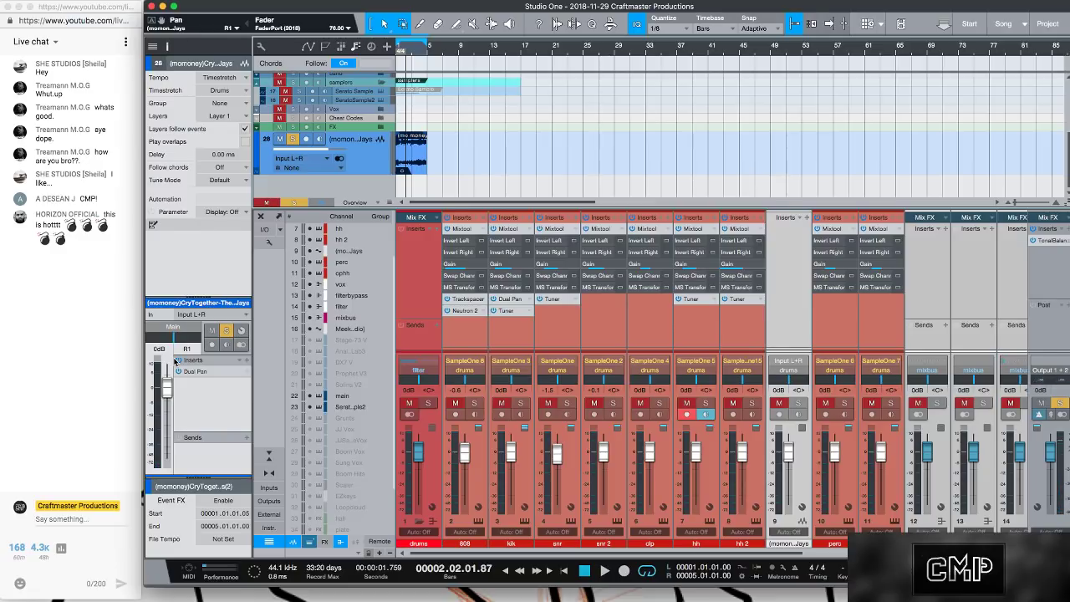
- Pan the Cry Together track to R99 and play back its four-bar clip
drag(526, 47, 526, 80)
scroll(525, 80, up, 2)
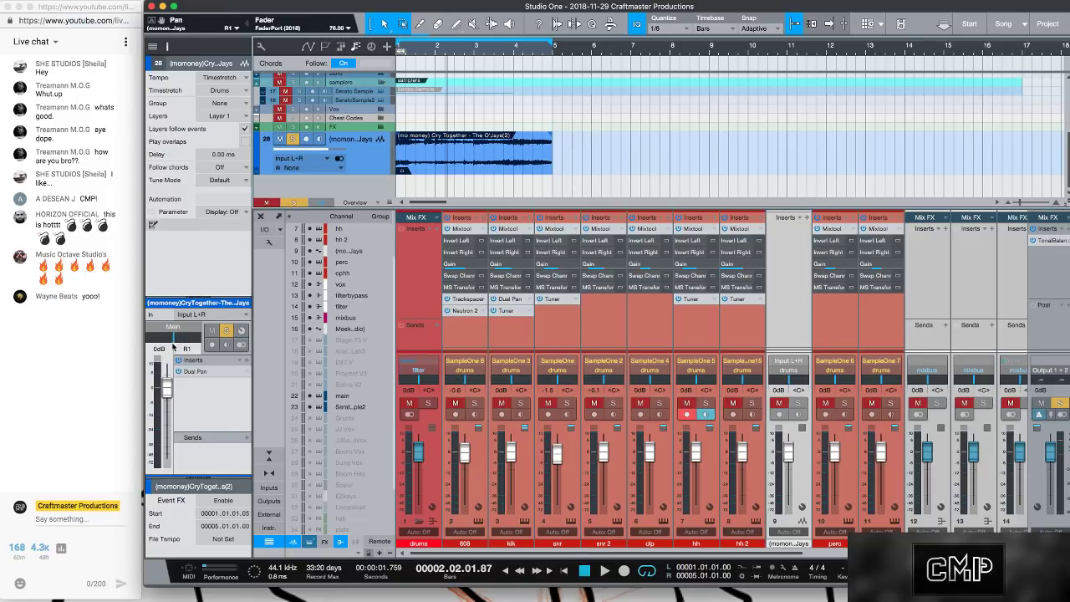
drag(174, 337, 237, 343)
key(space)
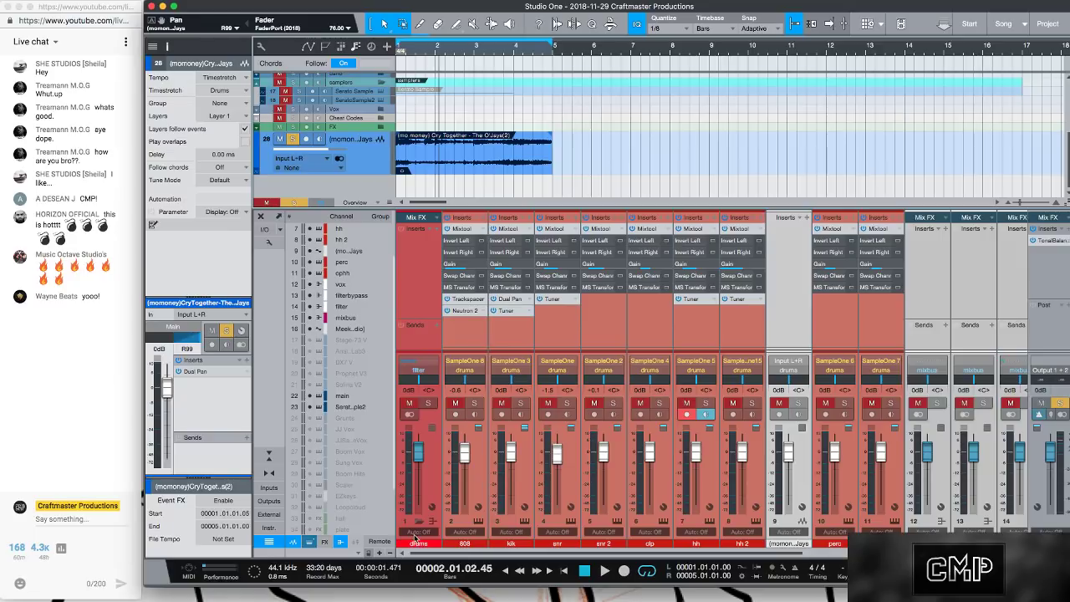
- Route the Cry Together track's output to Bus 1 and move the Bus 1 channel beside SeratoSample2 in the mixer
click(183, 327)
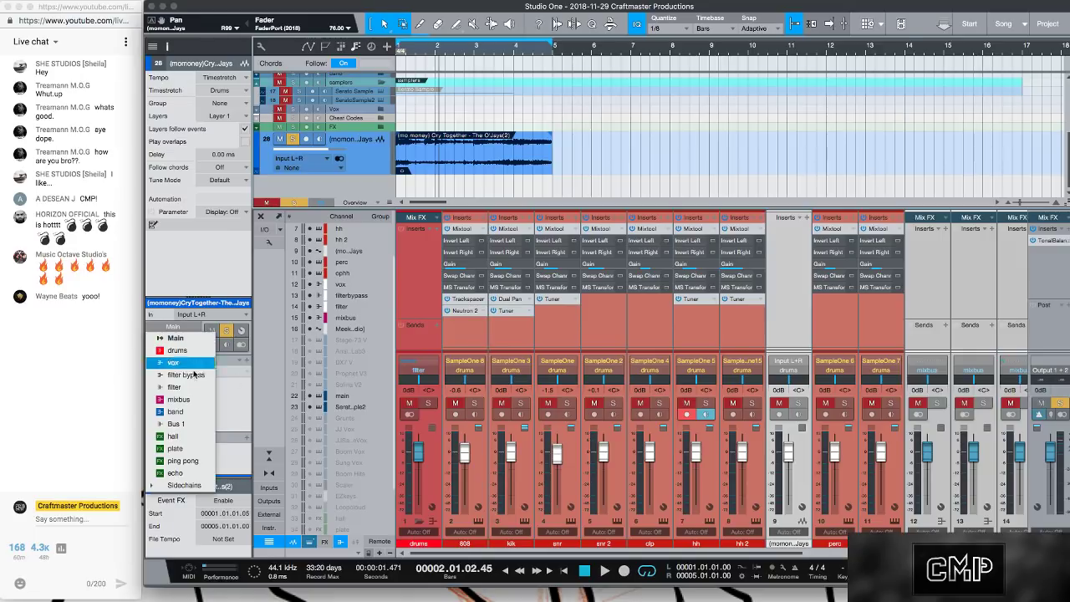
click(200, 429)
drag(528, 553, 759, 566)
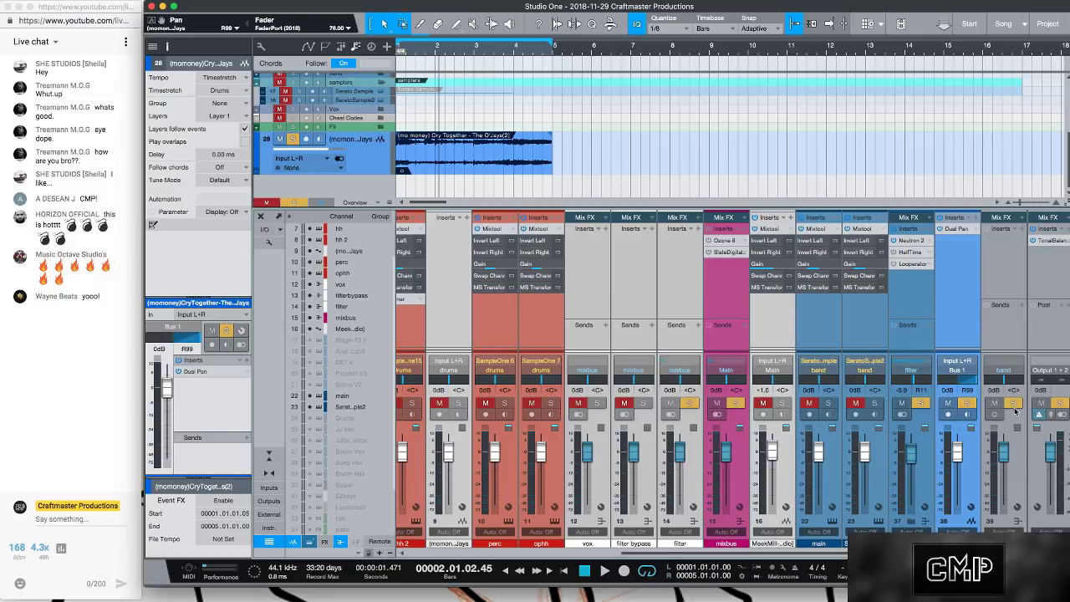
click(959, 425)
drag(889, 422, 890, 421)
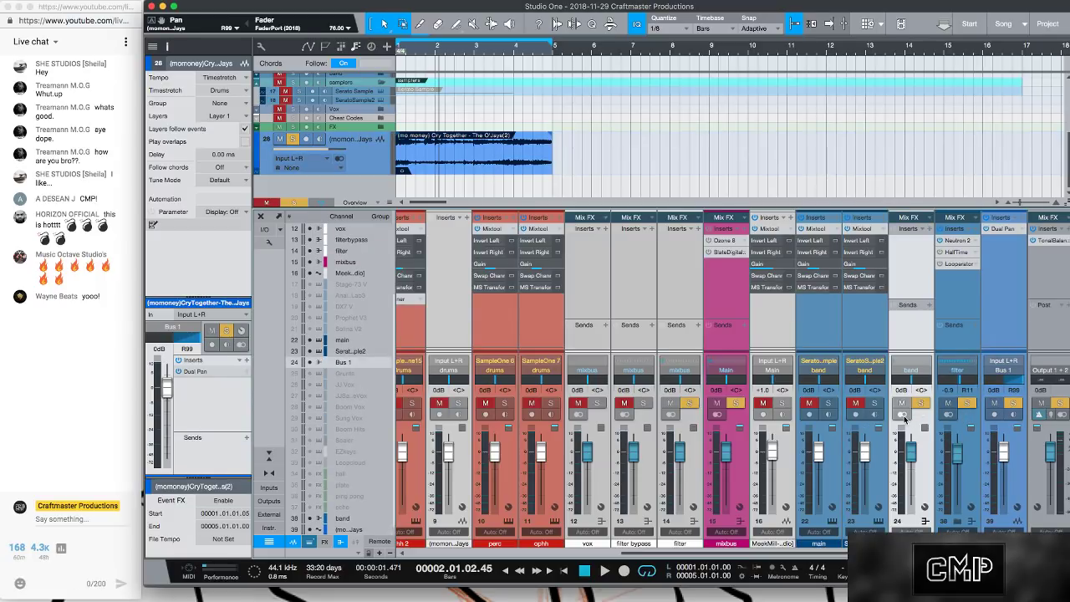
- Play the Cry Together track through Bus 1 and turn its solo off
key(space)
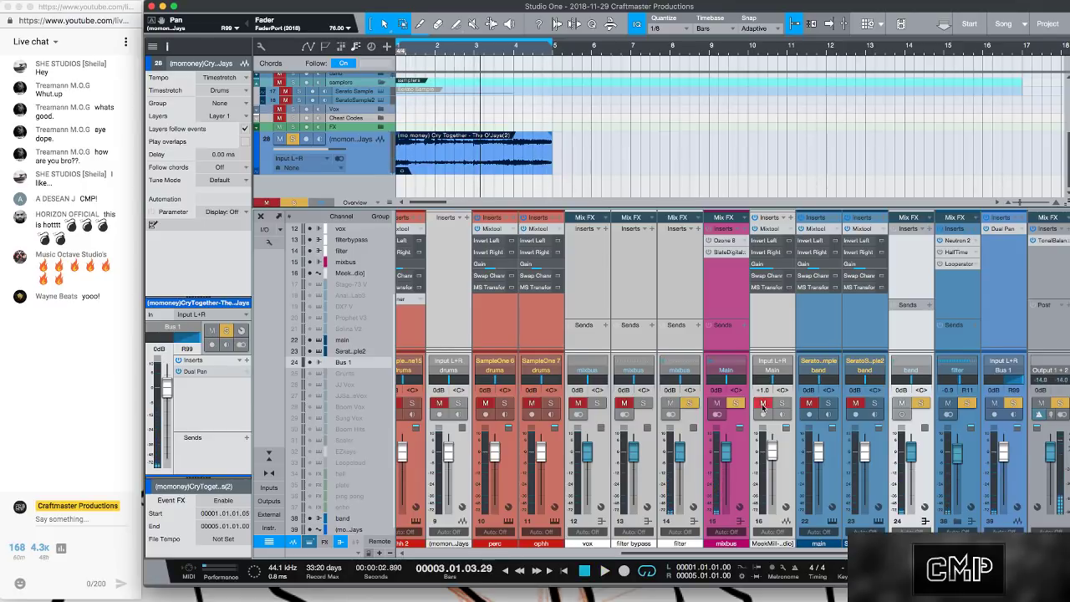
click(291, 140)
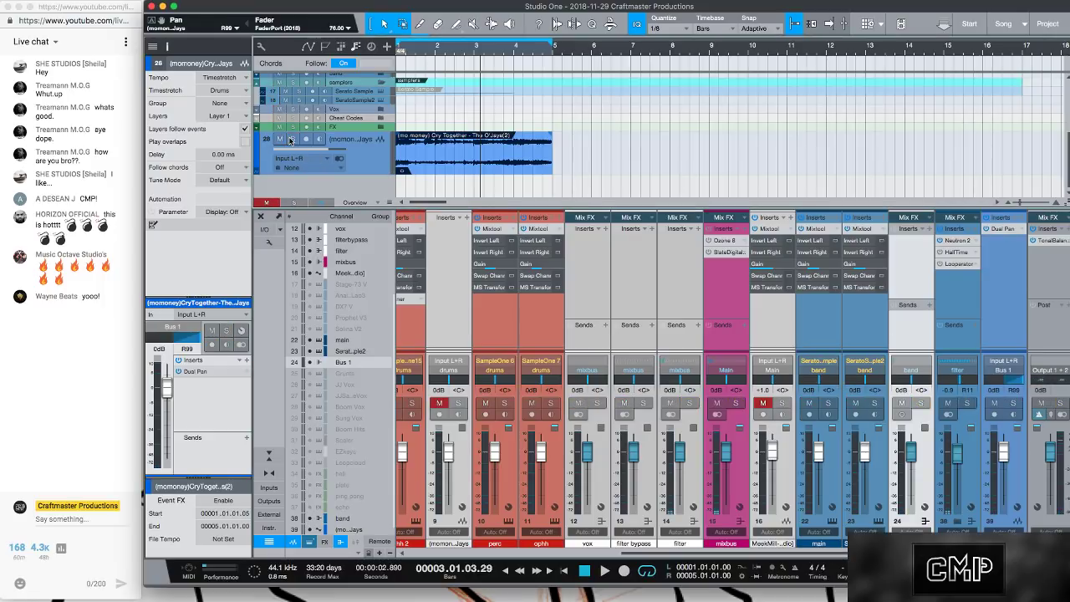
- Play the full beat and open the hh track's part for note editing
key(space)
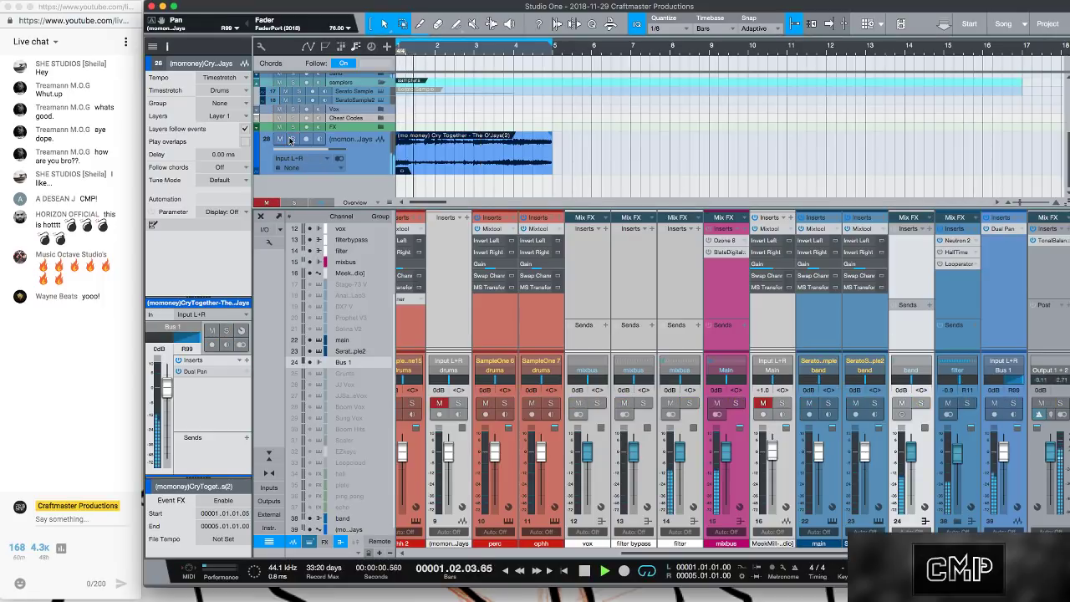
scroll(433, 127, up, 5)
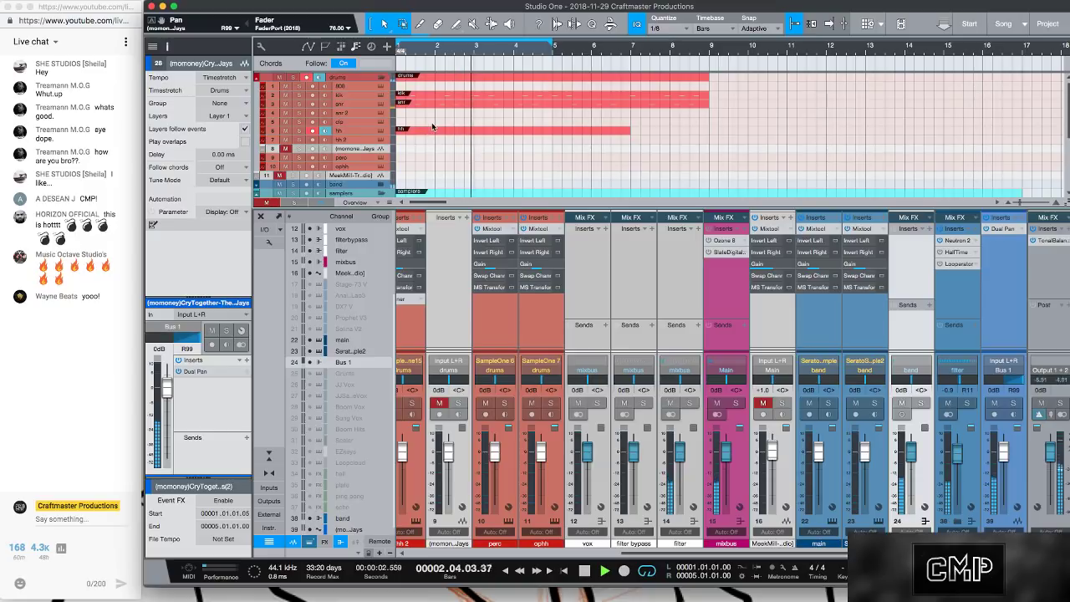
double_click(407, 131)
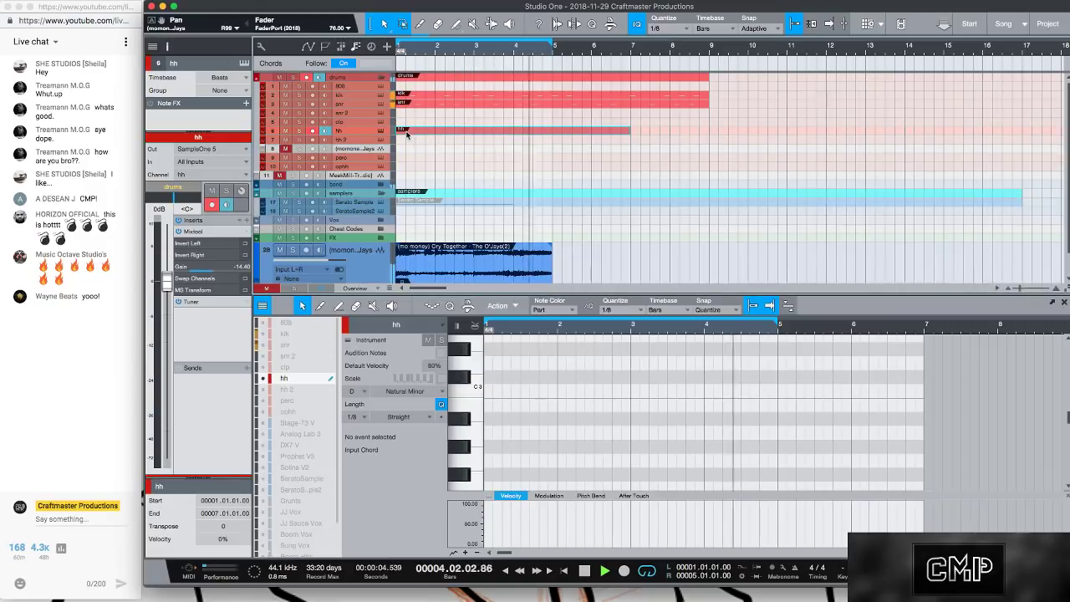
- Add six 1/8-length C3 hi-hat notes in bar 1, at 1.1.1, 1.1.3, 1.2.3, 1.3.1, 1.3.3 and 1.4.1
click(488, 391)
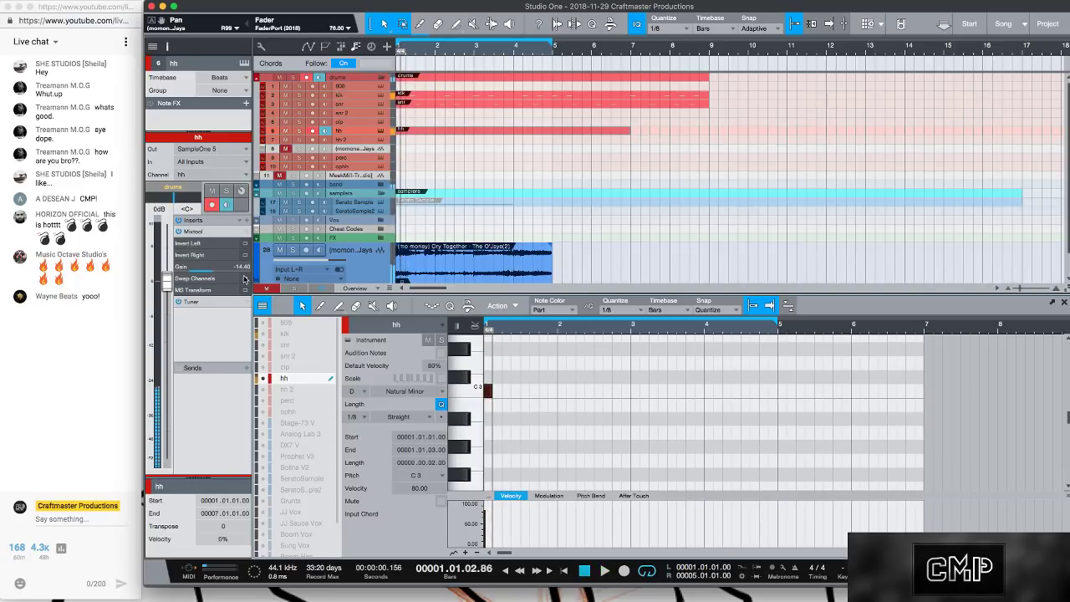
click(495, 390)
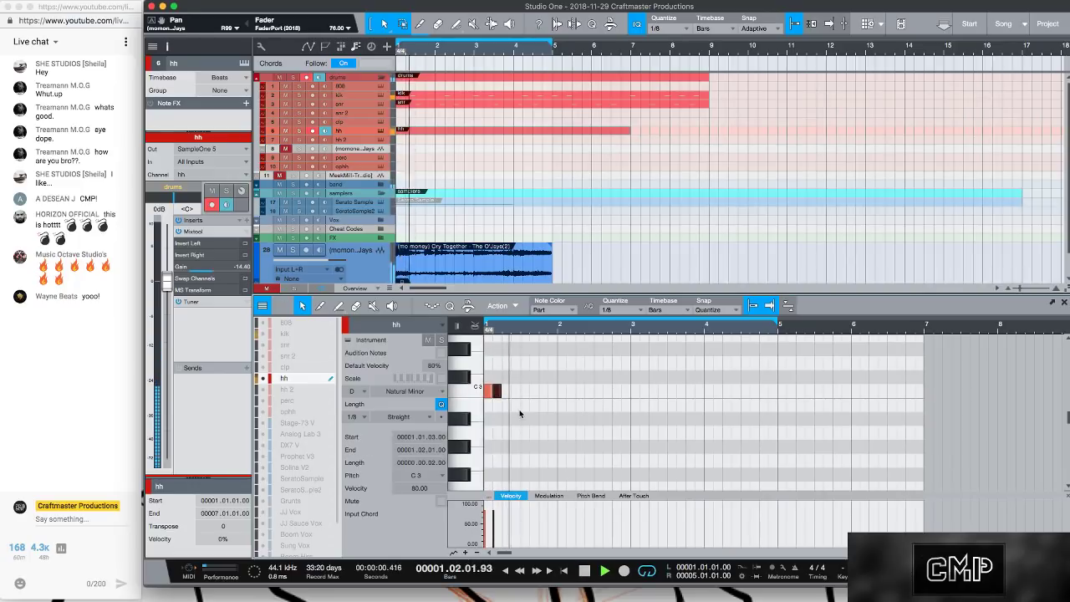
click(515, 390)
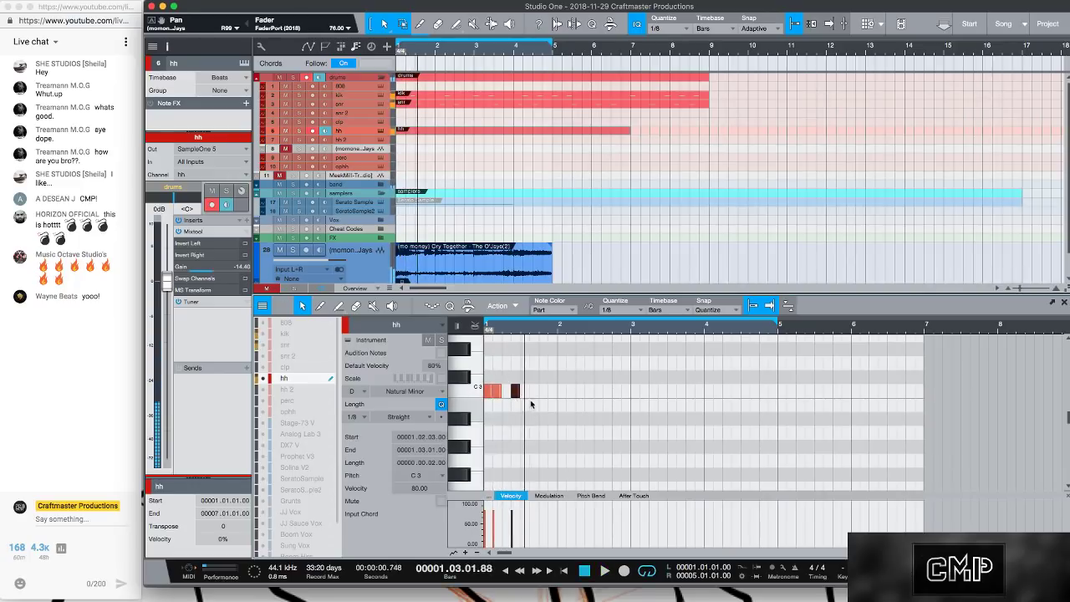
click(527, 396)
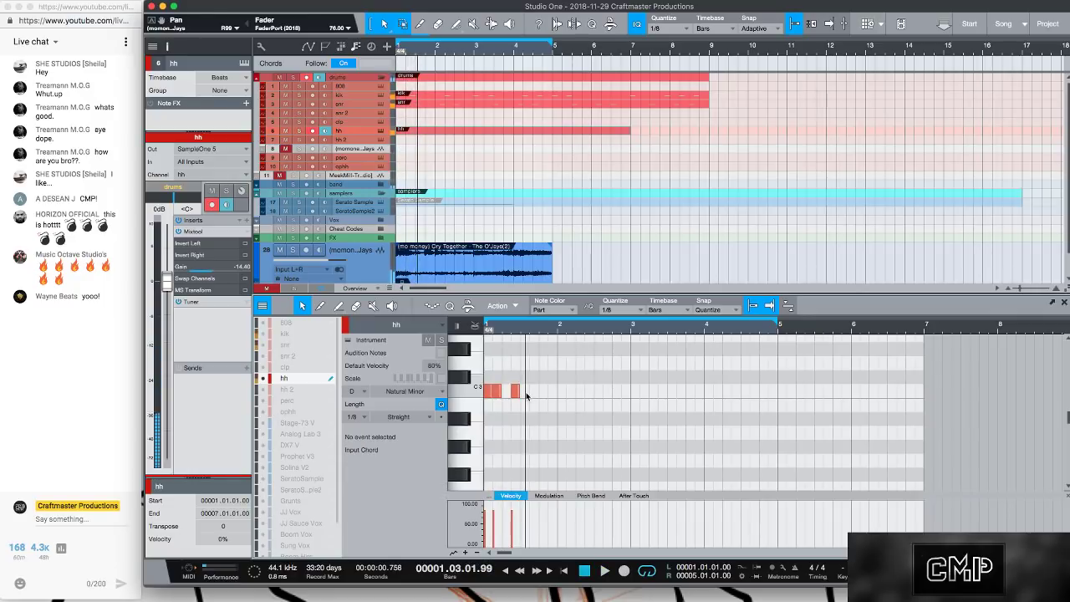
click(528, 393)
click(542, 391)
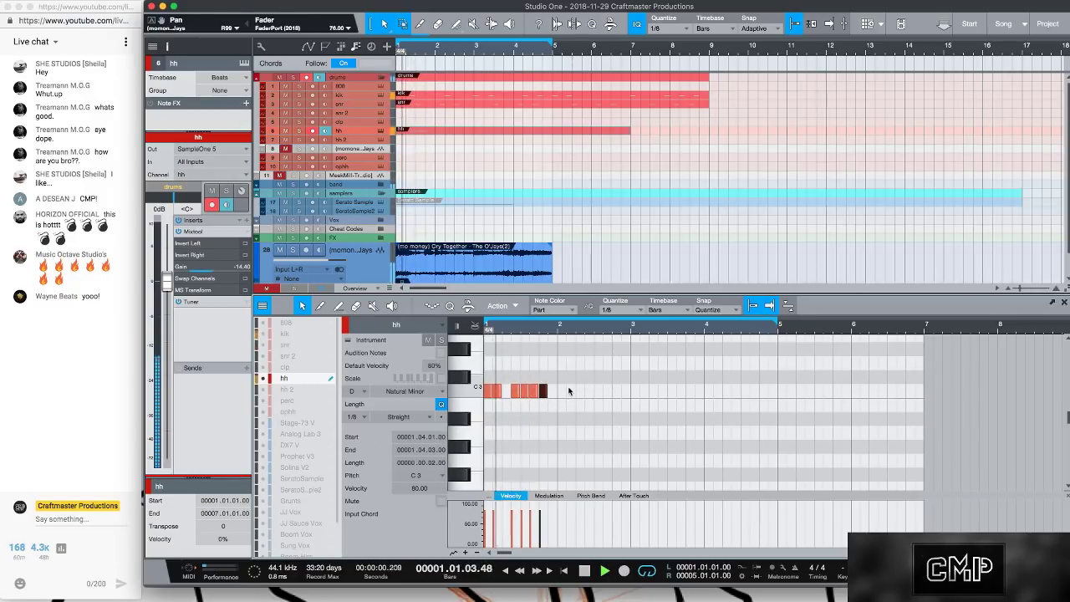
- Add seven 1/8-length C3 hi-hat notes in bar 2, leaving only position 2.1.3 empty, while checking them in playback
click(562, 391)
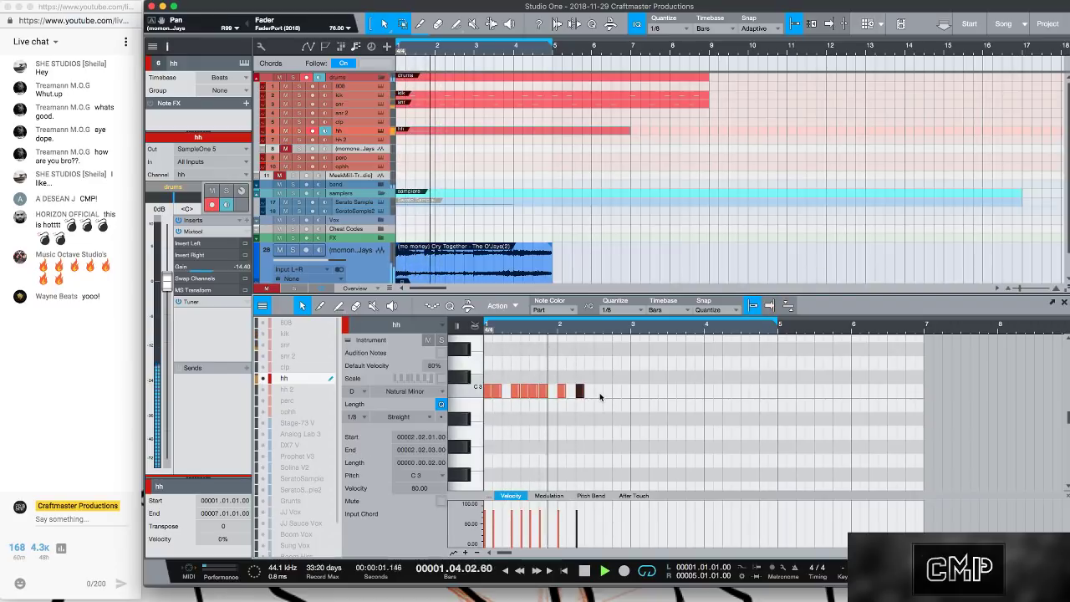
click(579, 392)
click(592, 392)
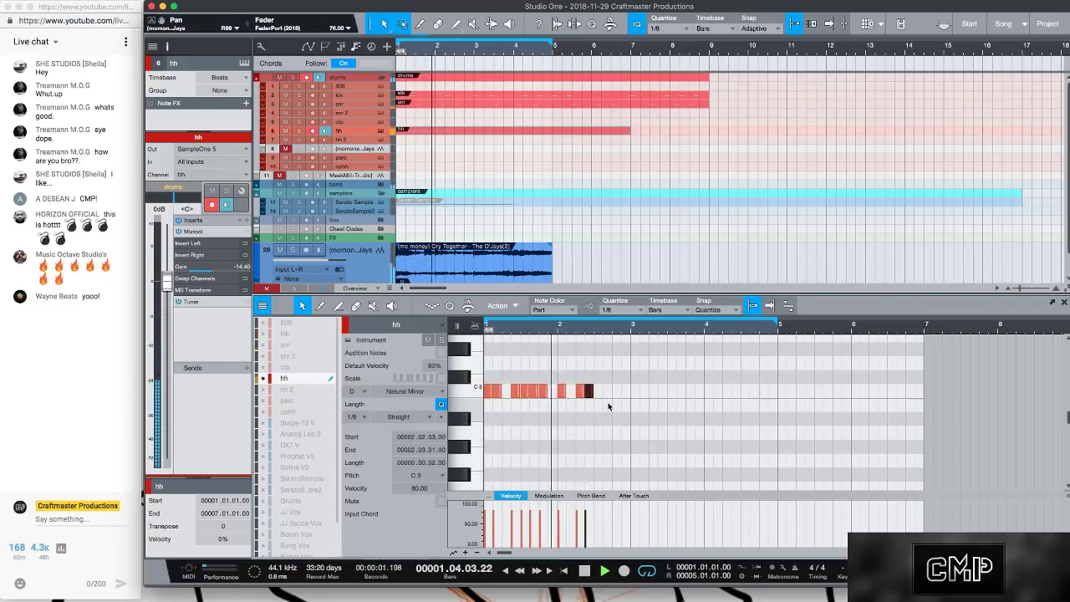
key(space)
click(607, 391)
key(space)
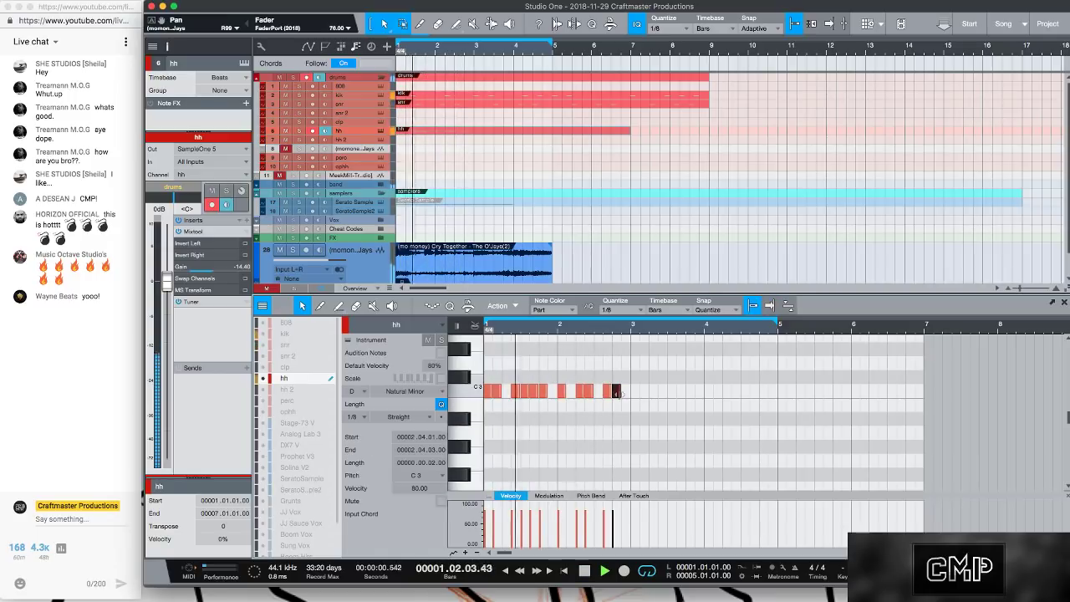
click(623, 391)
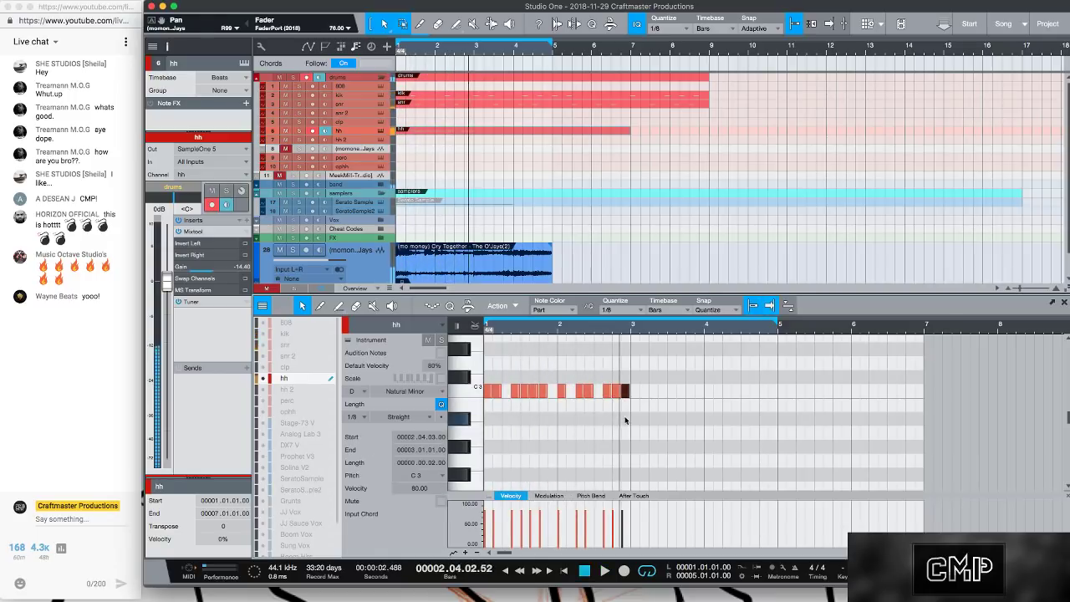
click(596, 391)
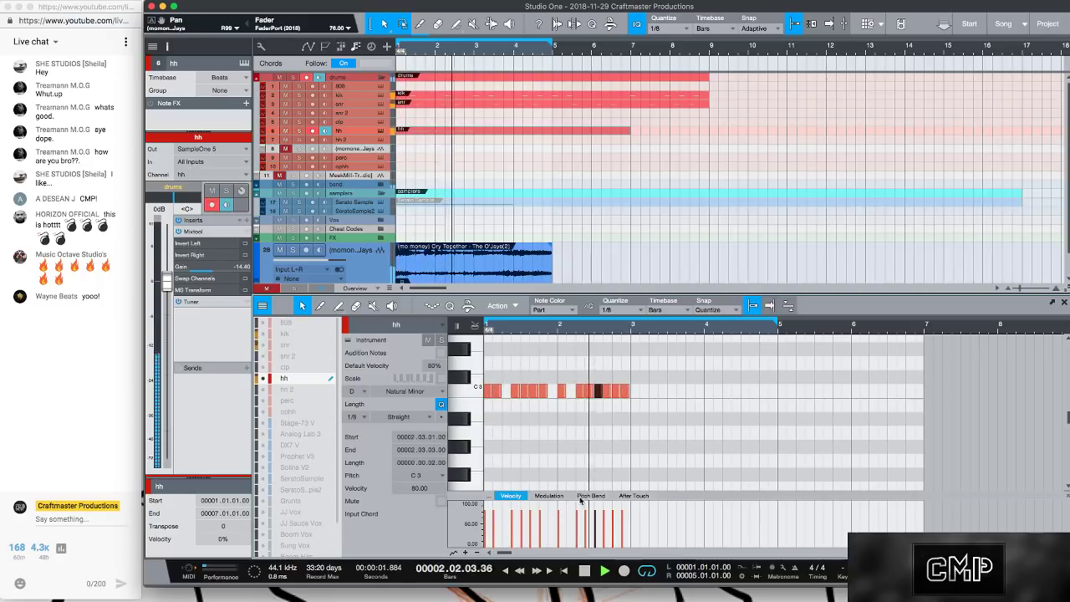
- Delete the last hi-hat note of bar 2, at 2.4.3, and listen to the two-bar pattern
key(space)
click(626, 395)
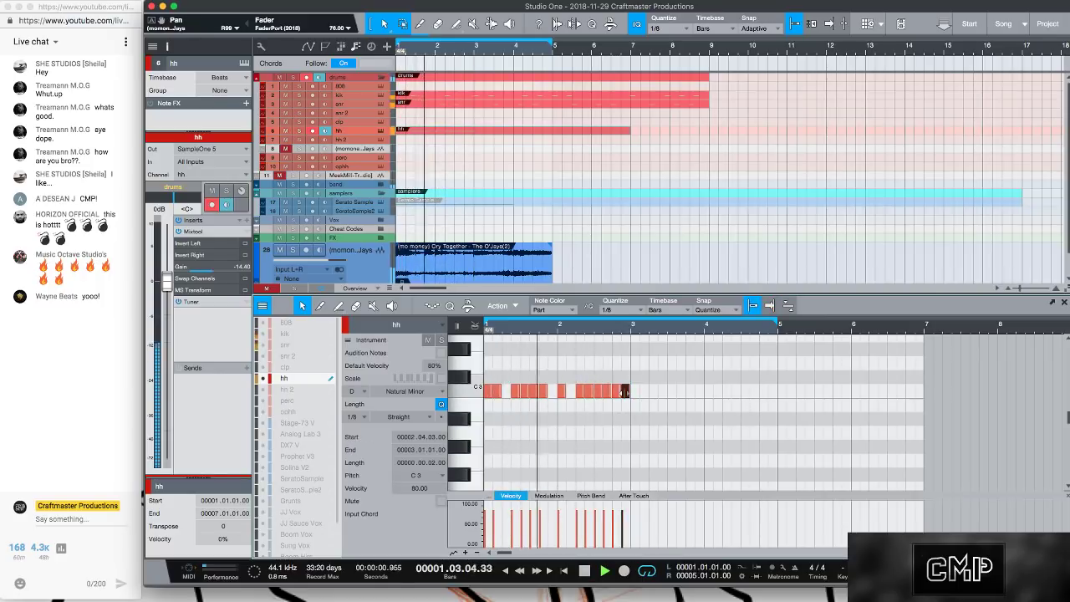
key(Delete)
key(space)
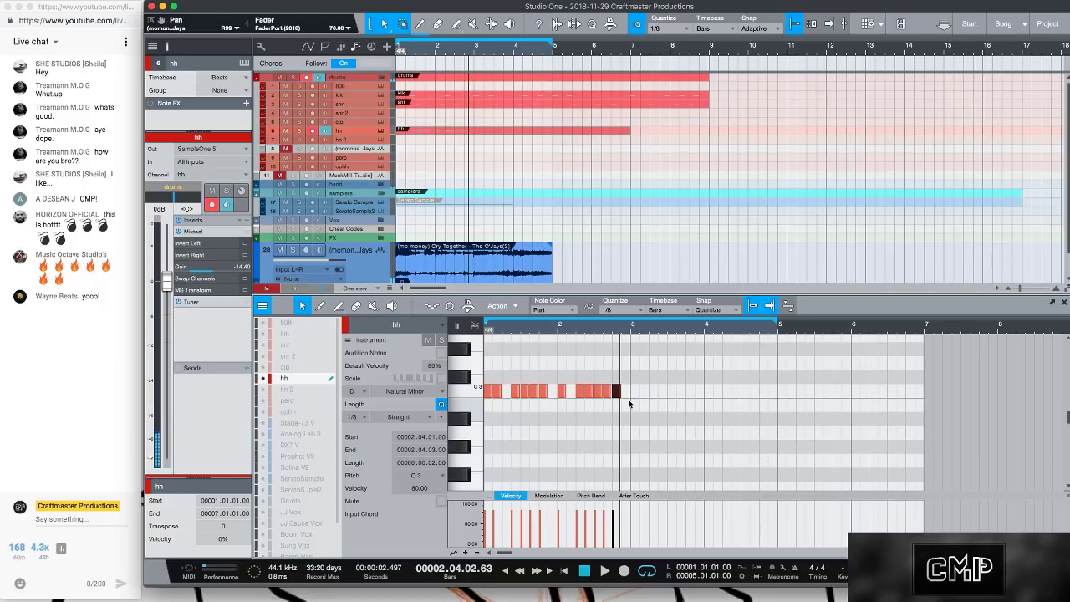
- Select all hi-hat notes, duplicate the two-bar pattern three times to fill eight bars, and start playback
key(super+a)
key(d)
key(d)
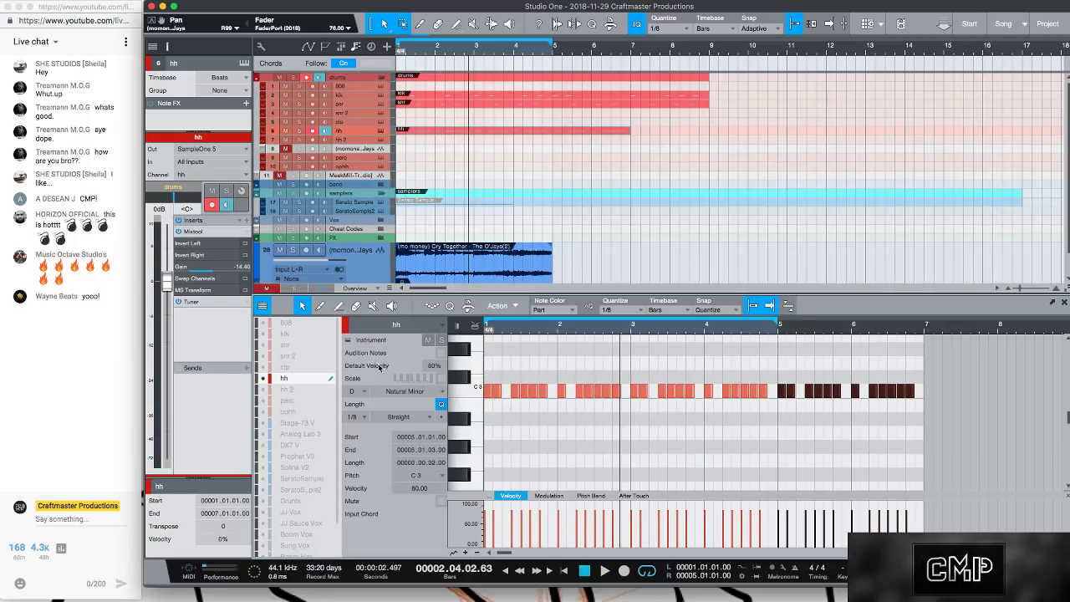
key(d)
key(space)
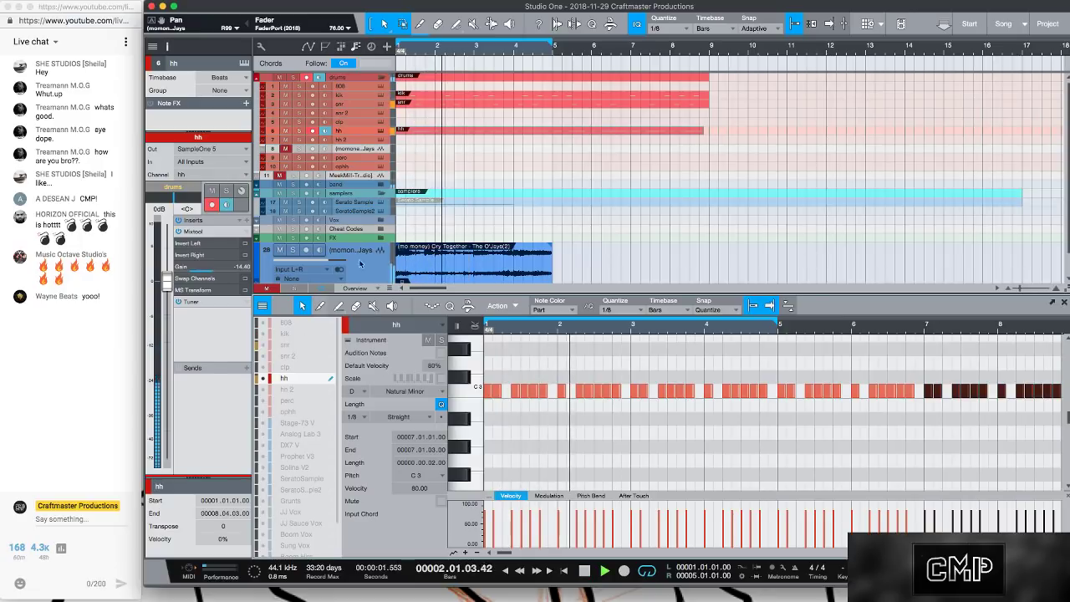
- Set the hh track's SampleOne transpose to -4, close the instrument, and show the whole eight-bar hi-hat part
click(380, 131)
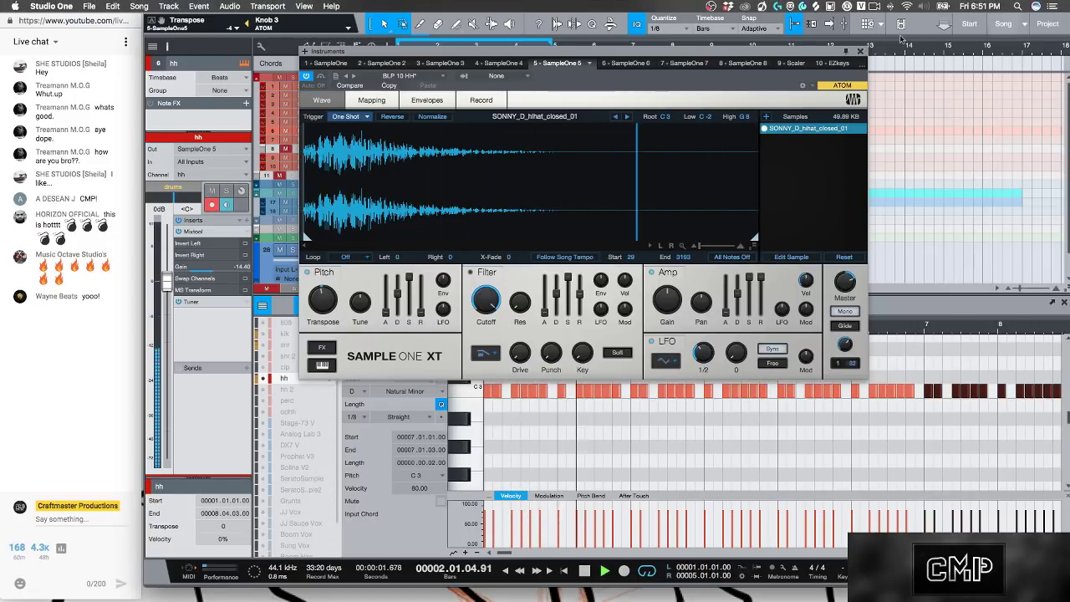
click(859, 51)
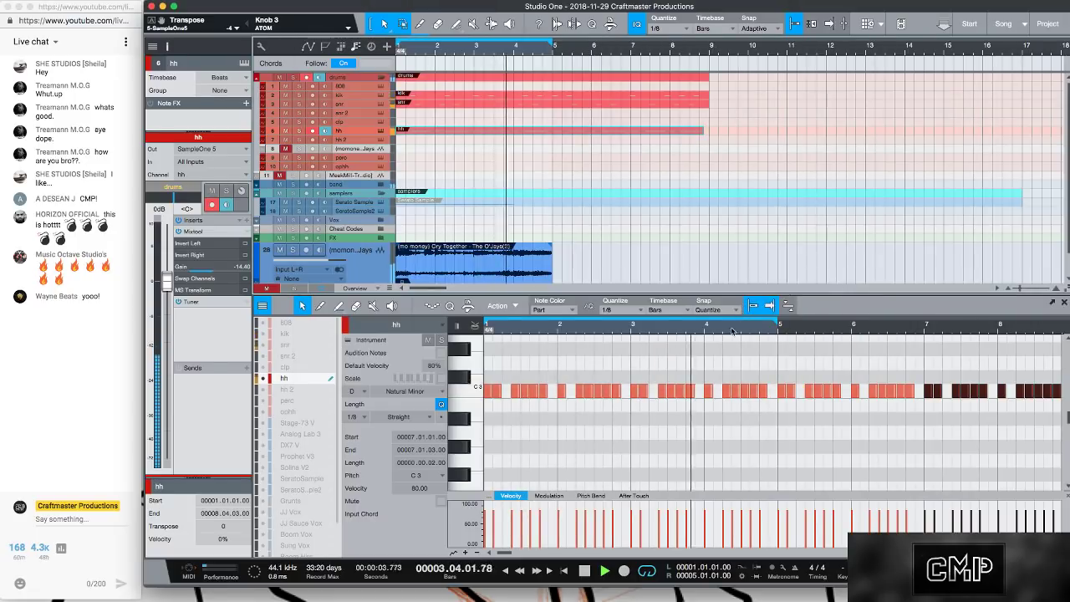
drag(698, 328, 674, 325)
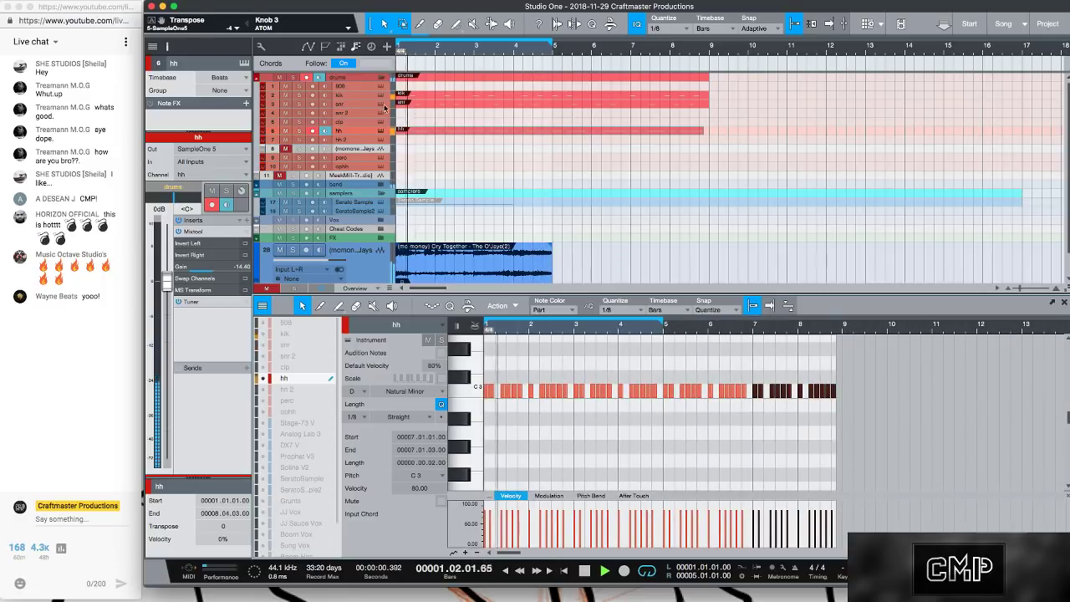
- Load the BLP 10 SNR preset in the snr track's SampleOne and play the beat
click(383, 106)
click(399, 76)
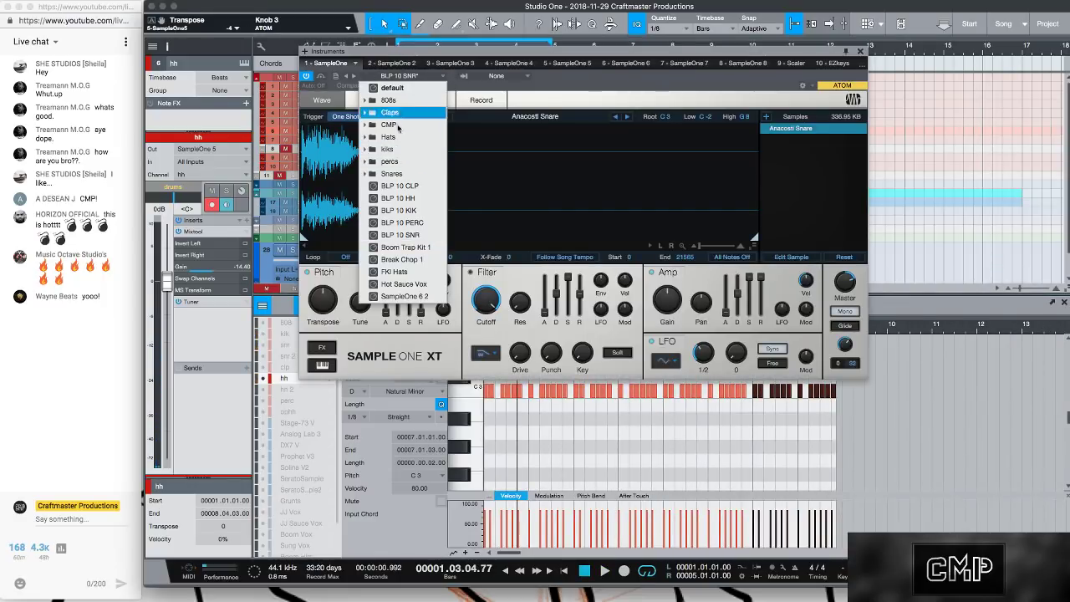
click(422, 235)
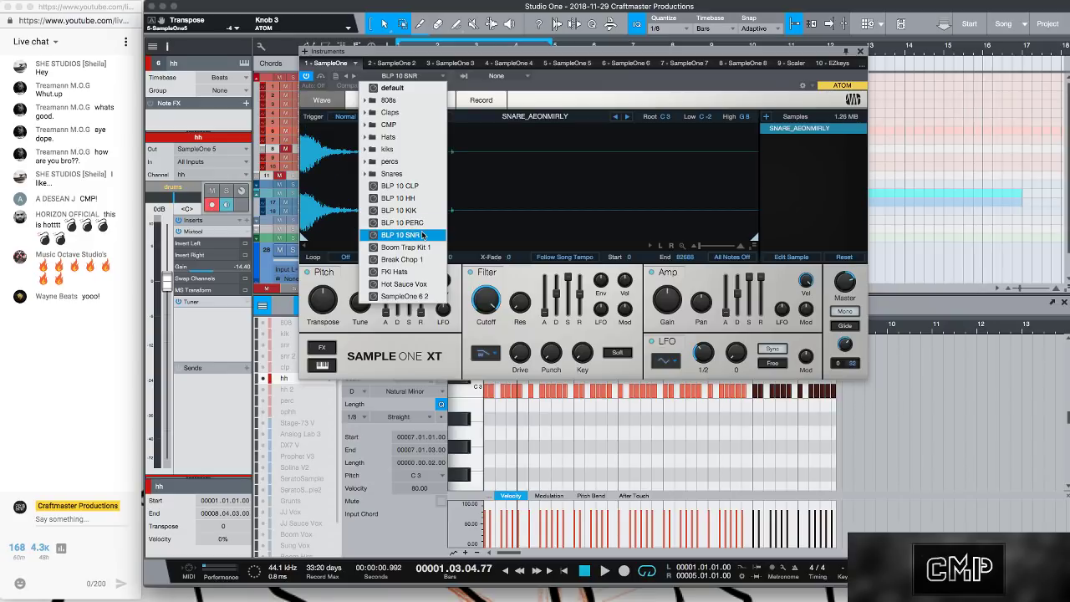
click(616, 233)
key(space)
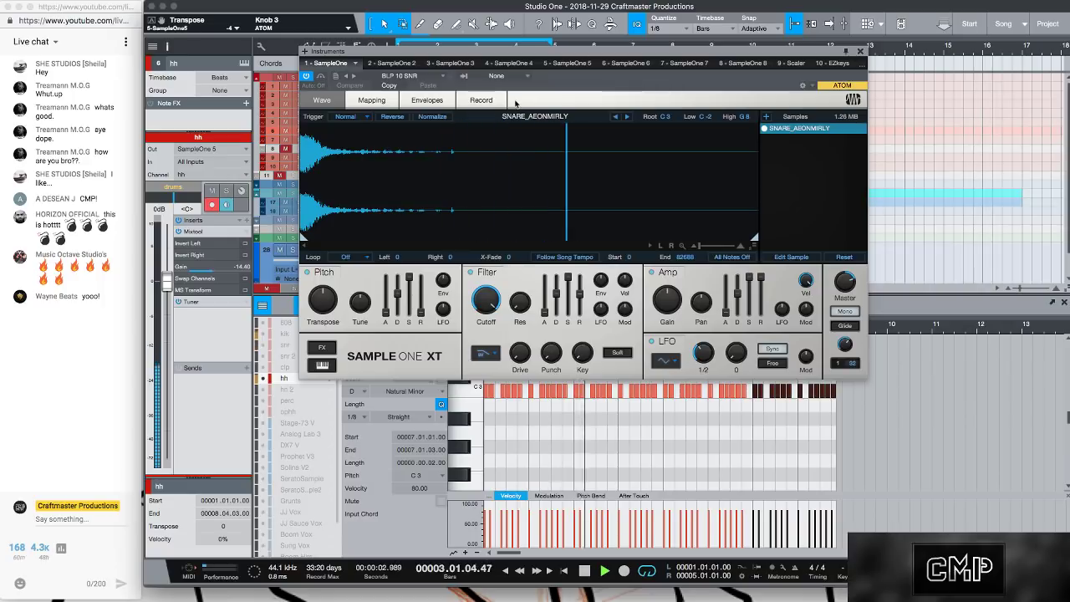
- Audition successive snare samples in the snr sampler, settle on SNARE_BUCKINGLOW, and close the instrument
click(628, 117)
click(629, 117)
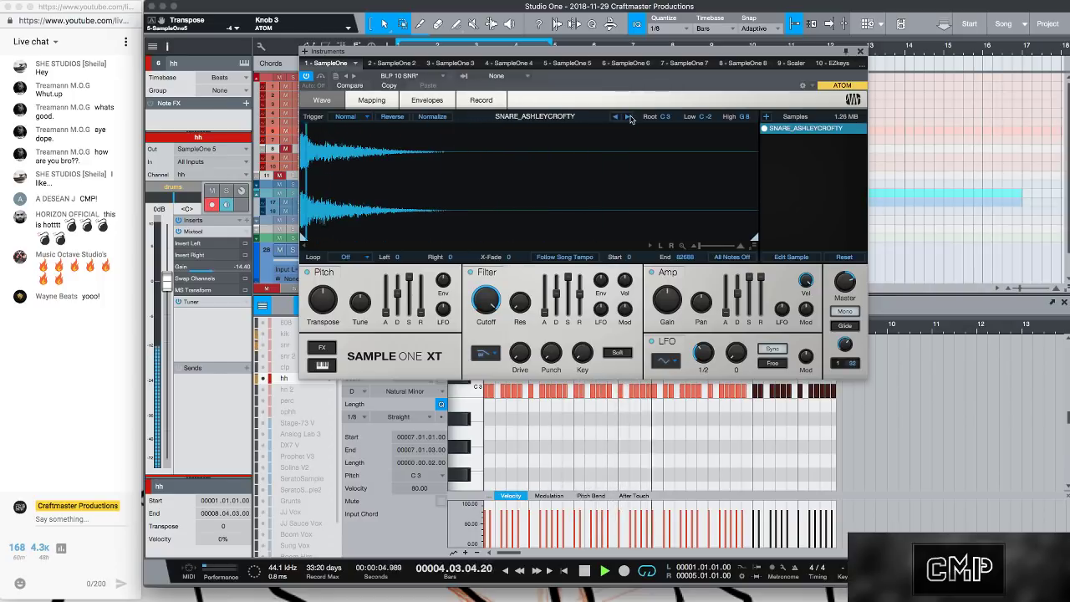
click(629, 117)
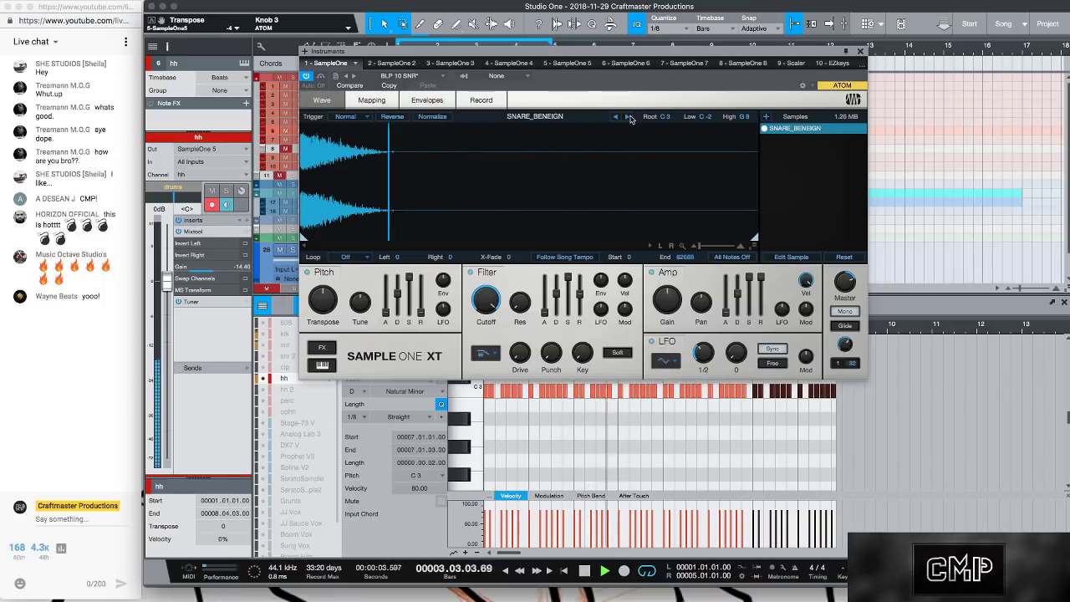
click(628, 116)
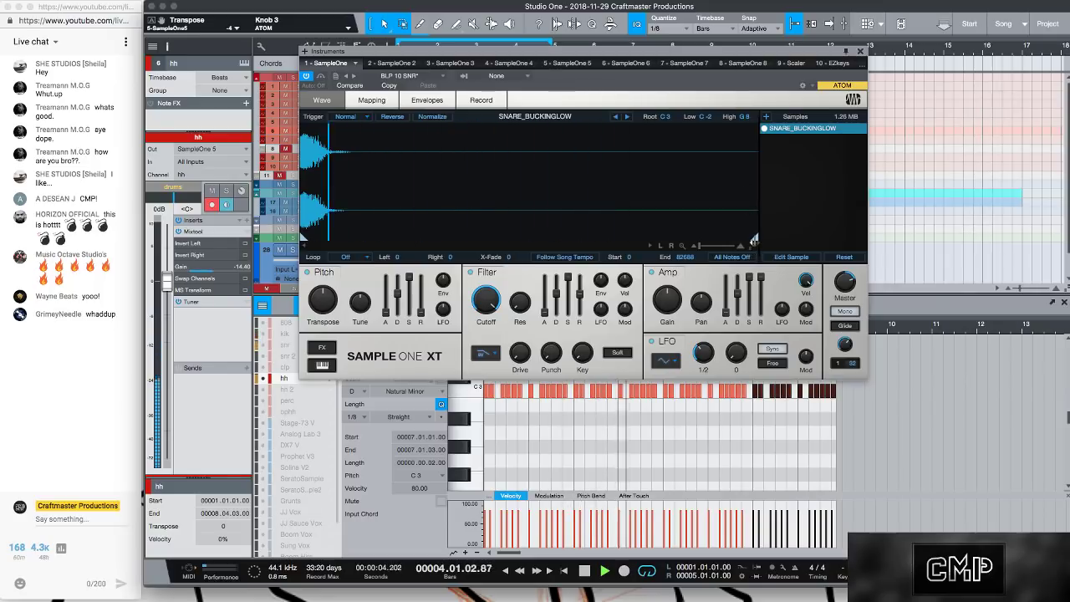
click(860, 51)
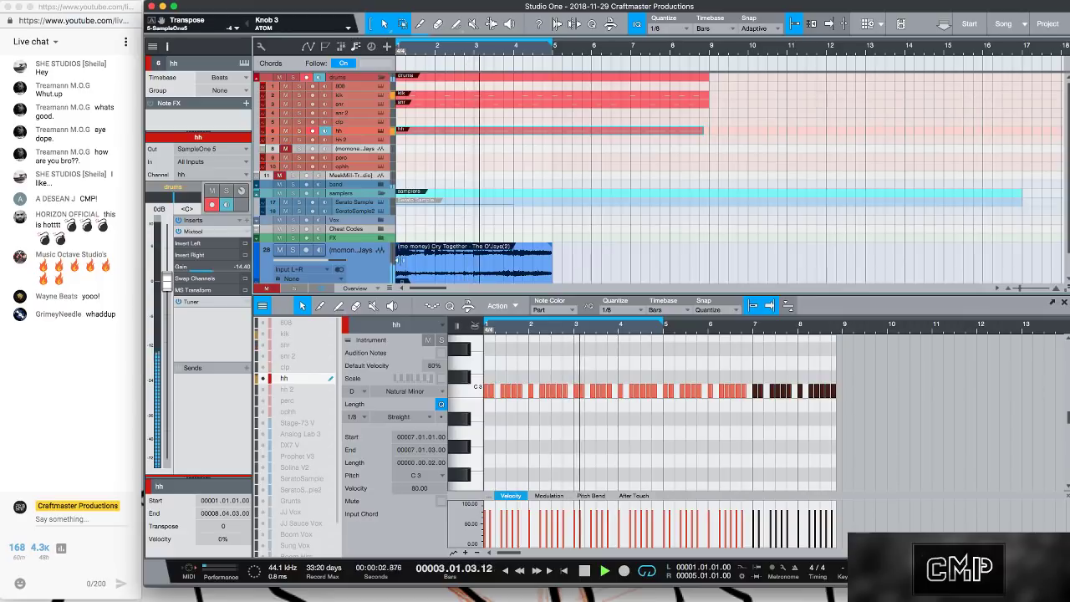
- Insert the Neutron 2 plug-in on the Cry Together track after Dual Pan and start playback
click(432, 258)
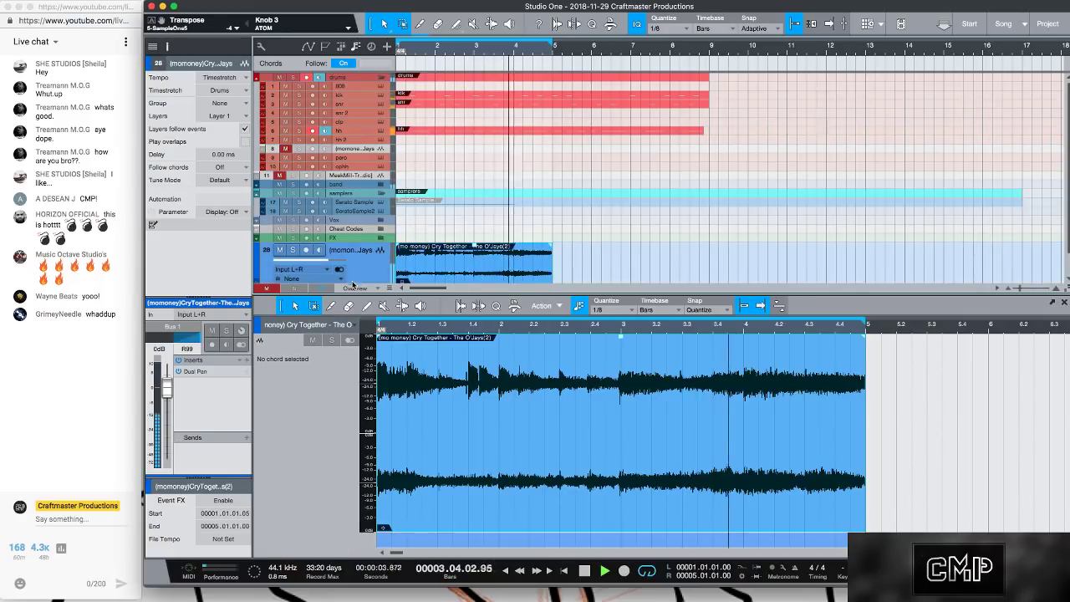
click(246, 359)
click(313, 20)
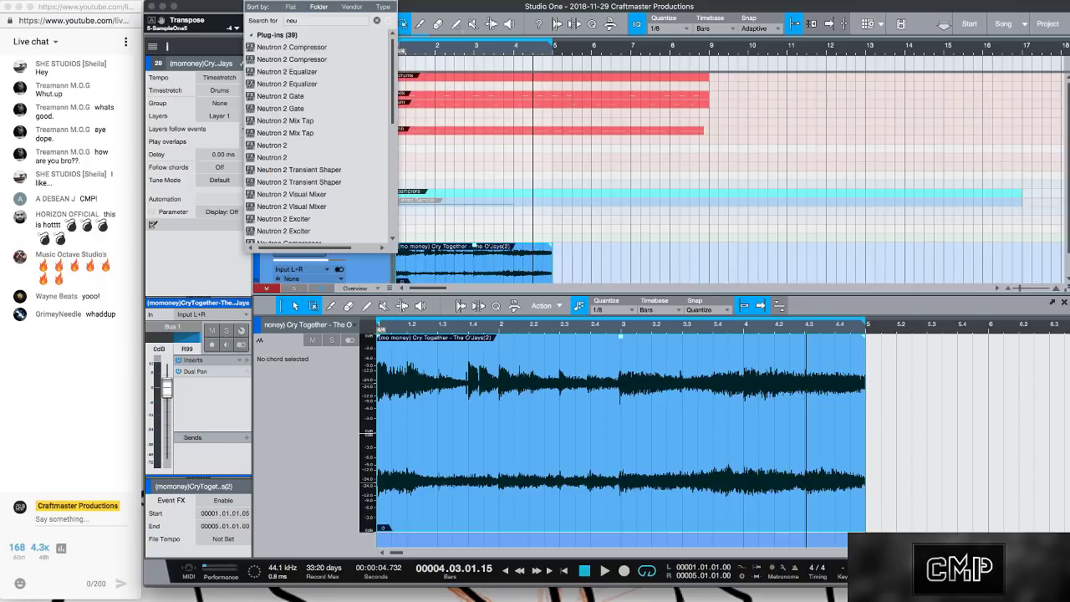
double_click(267, 146)
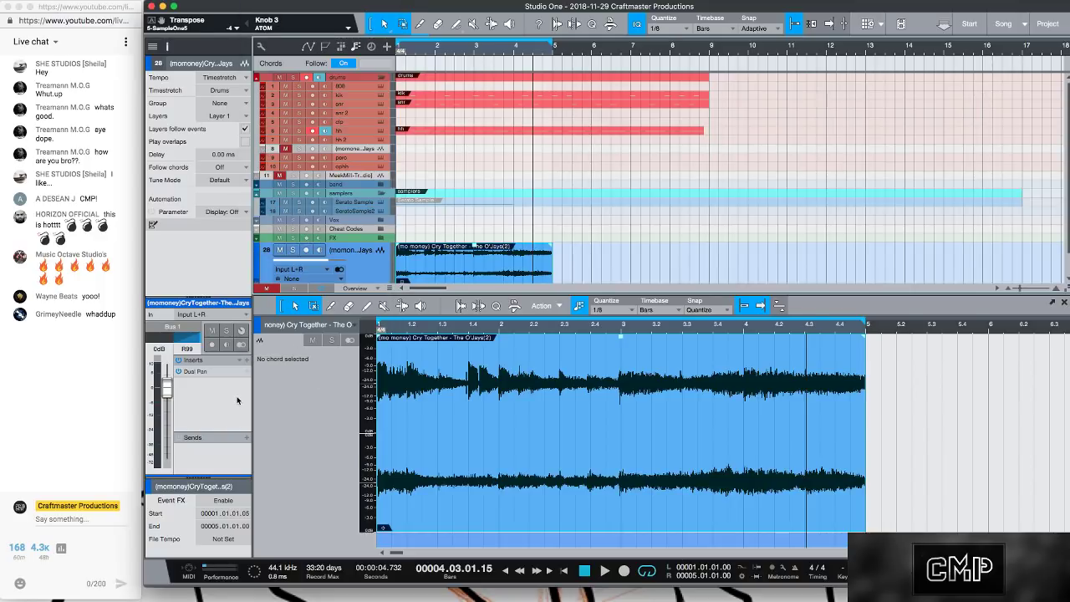
key(space)
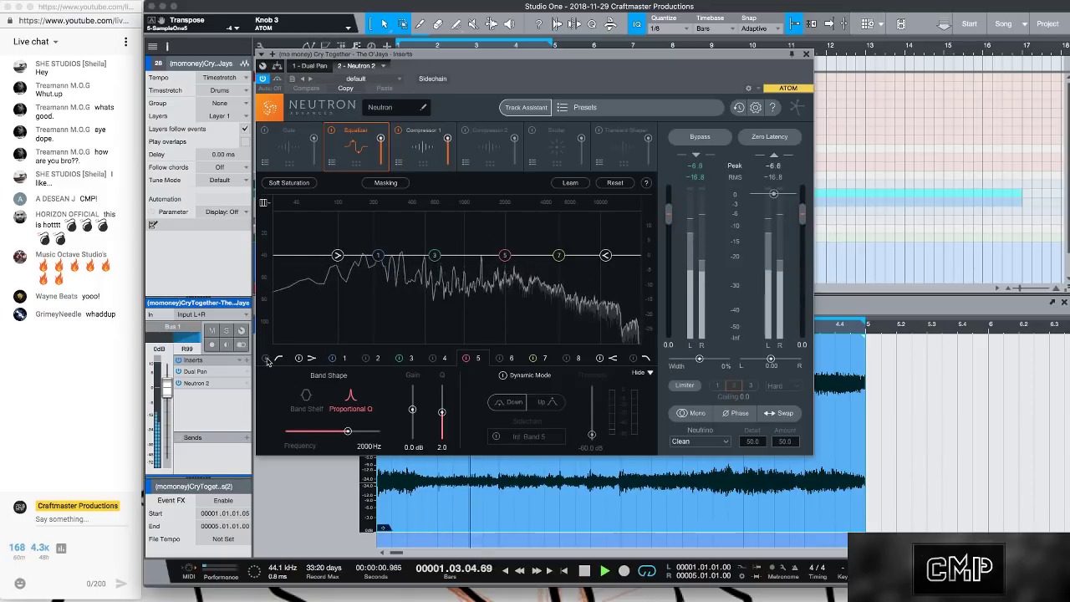
- Enable Neutron's high-pass EQ band at about 312 Hz with a 24 dB slope, and close the plug-in
click(265, 359)
drag(296, 255, 398, 255)
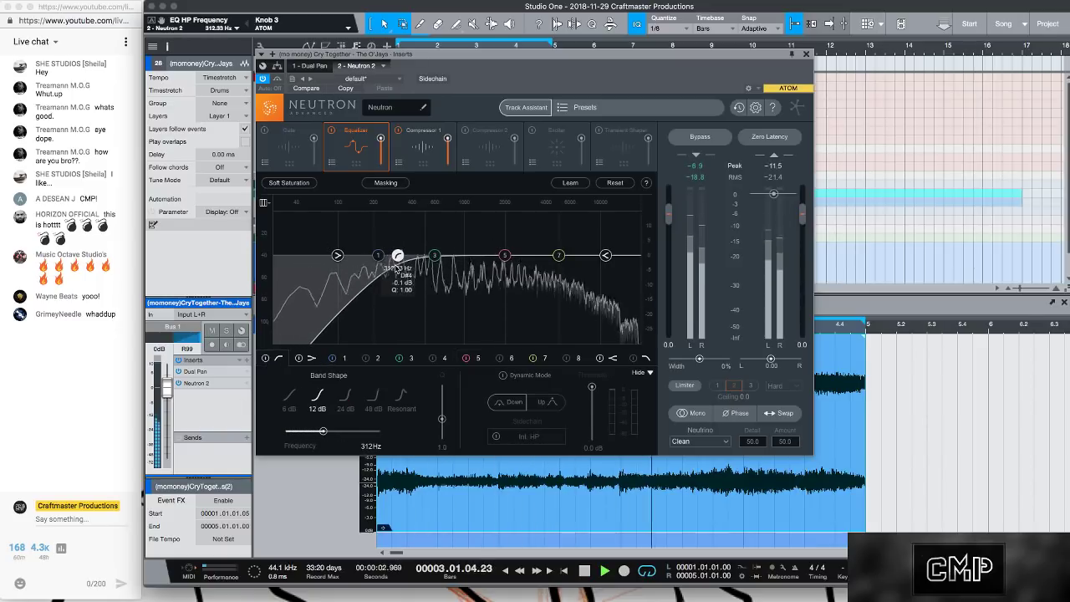
click(350, 404)
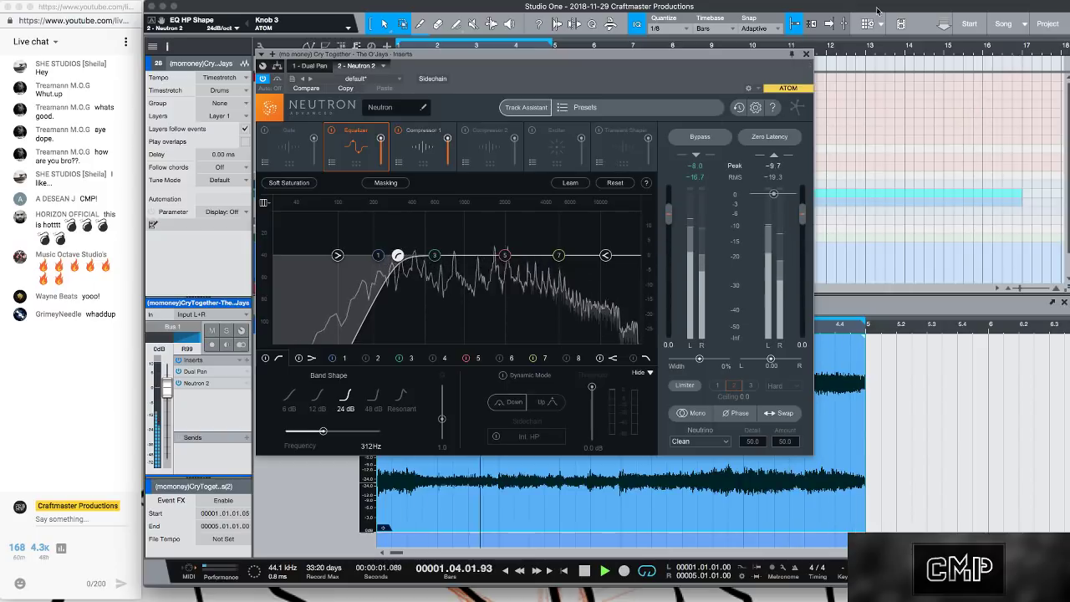
click(806, 53)
- Extract the Cry Together clip's chords to the chord track and play the beat
key(space)
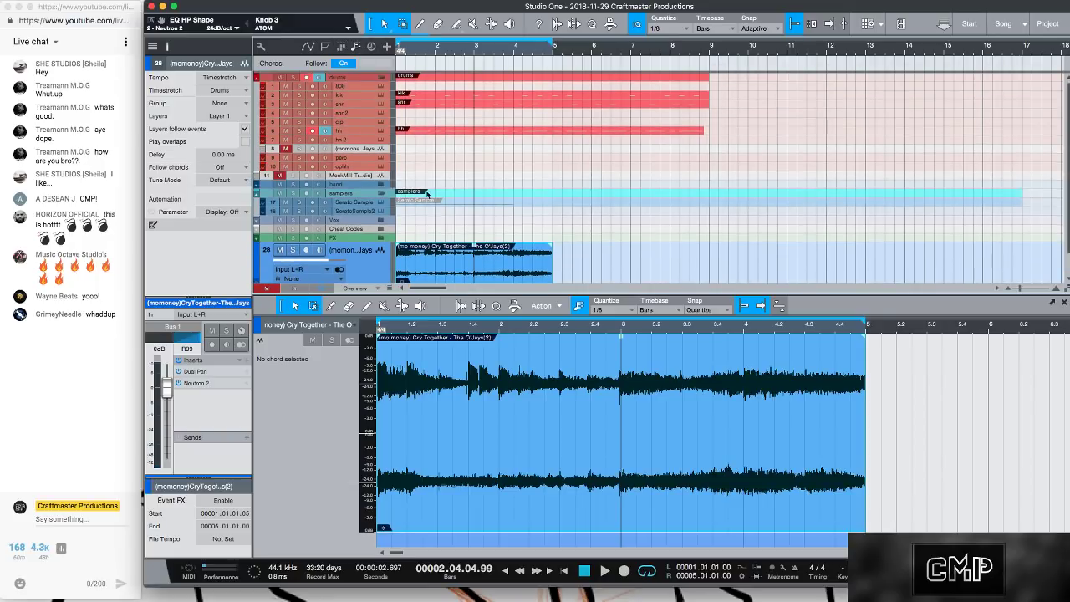
drag(455, 273, 460, 67)
key(space)
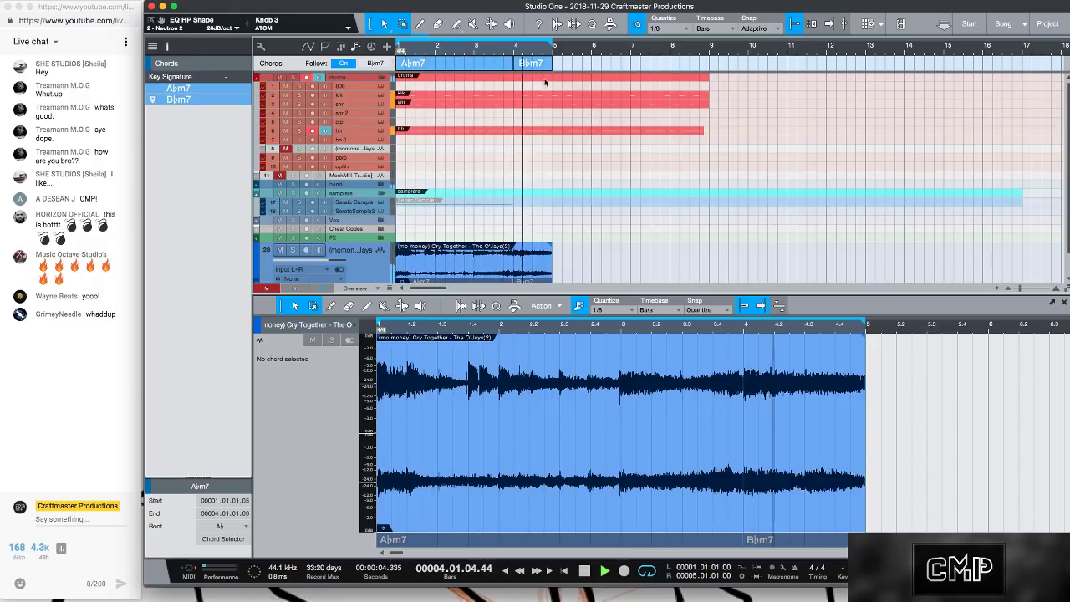
- Open the Cry Together clip in Melodyne, dismiss the welcome window, and play the beat
click(472, 278)
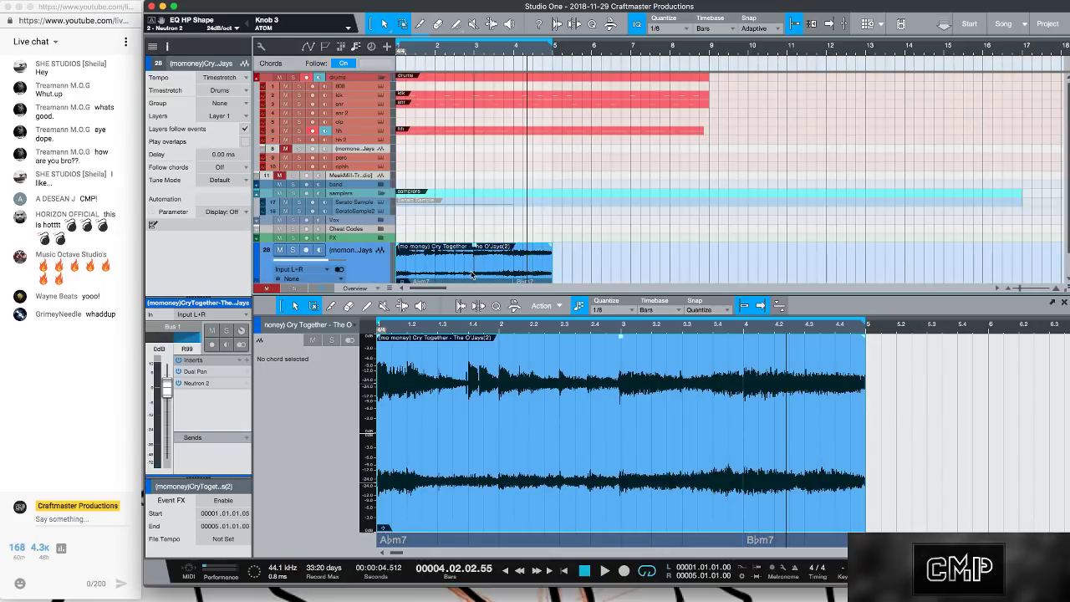
key(super+m)
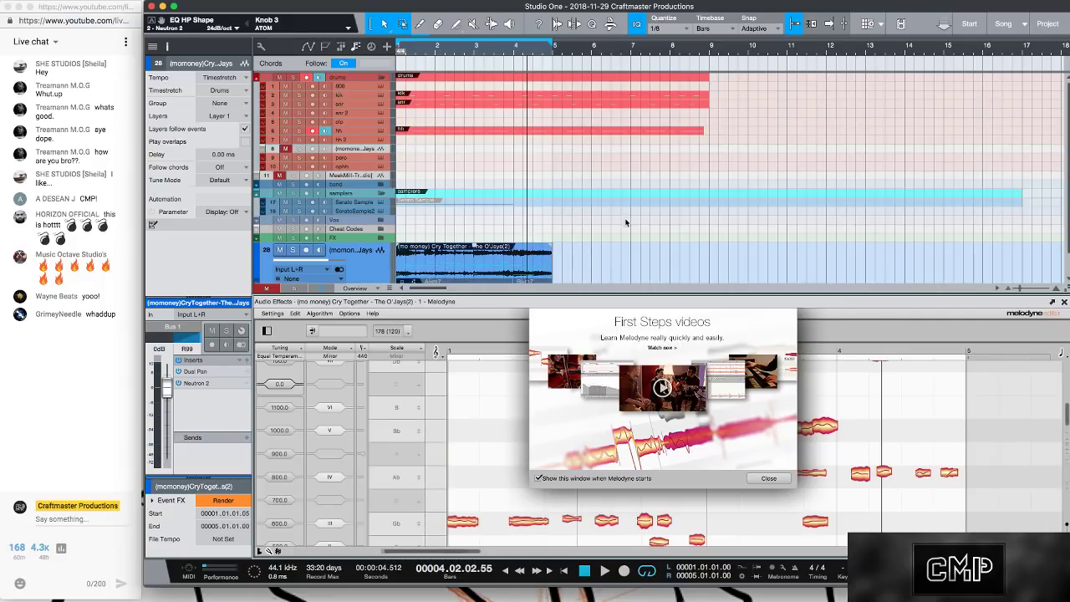
click(769, 478)
key(comma)
key(space)
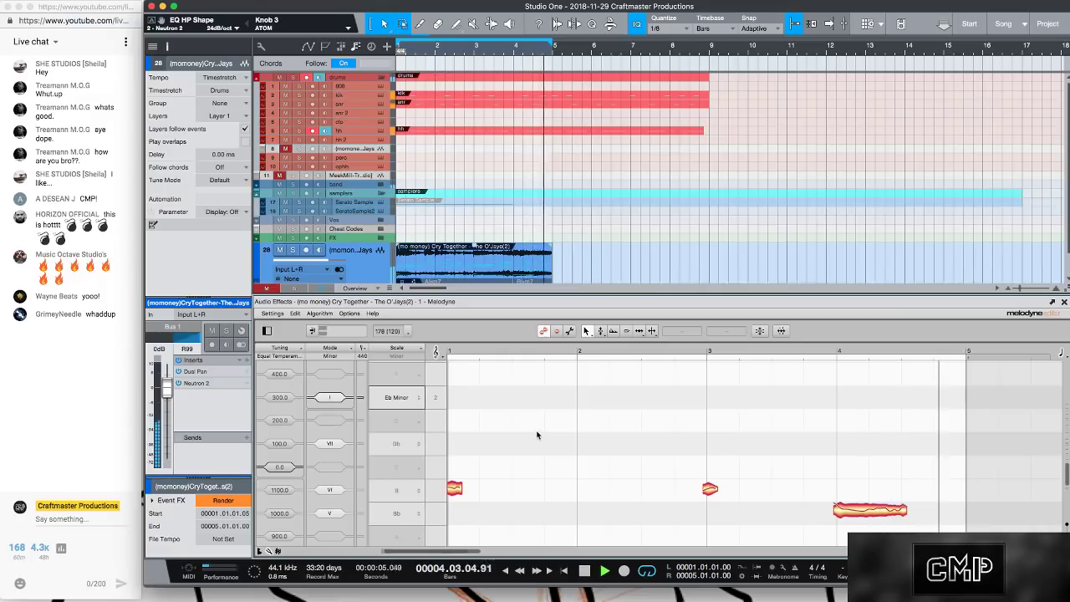
key(space)
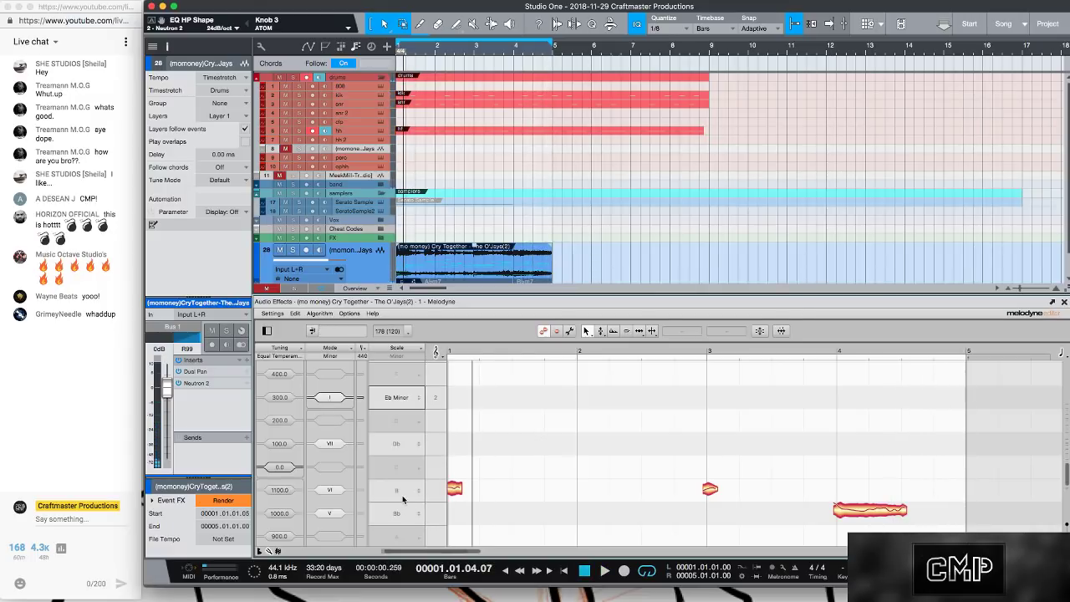
- Examine the clip's lowest notes in an enlarged Melodyne view during playback, restore the editor's size, and place the playhead at bar 4
click(402, 496)
click(516, 445)
drag(542, 292, 562, 98)
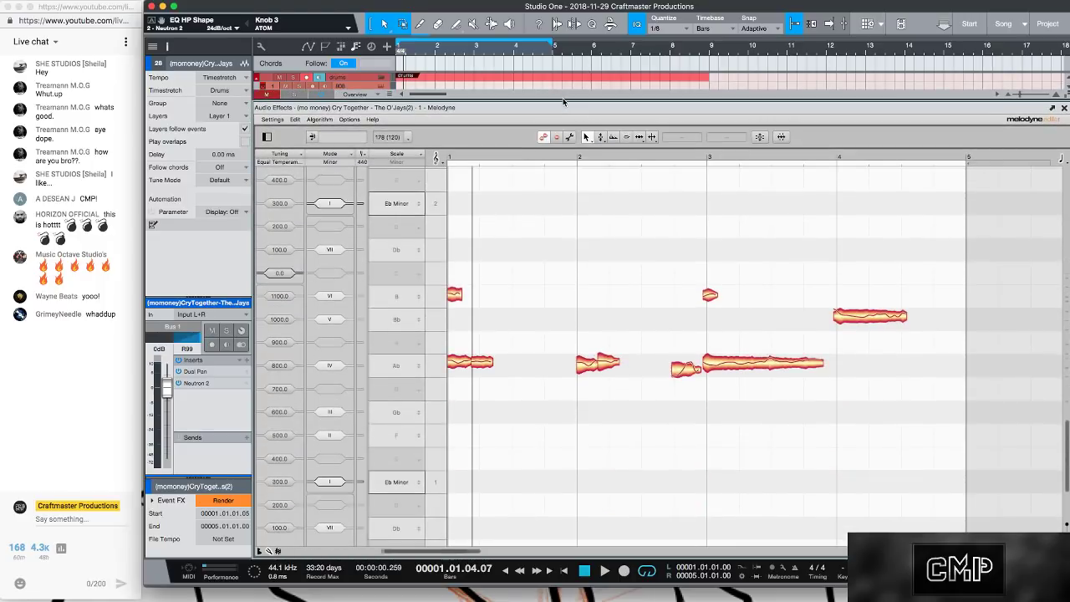
key(space)
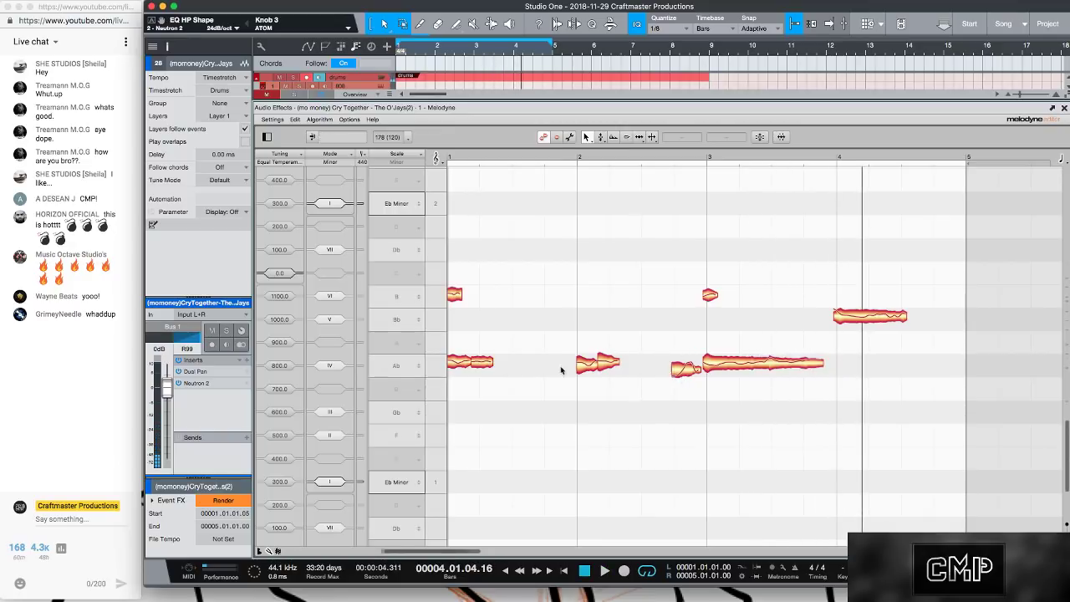
scroll(559, 370, down, 3)
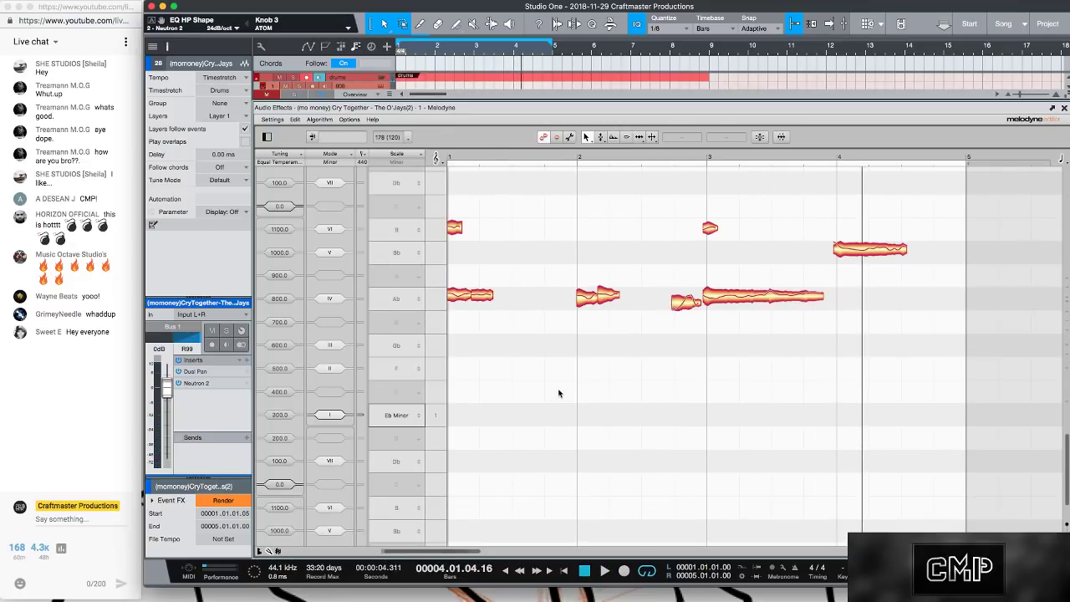
drag(478, 116, 493, 354)
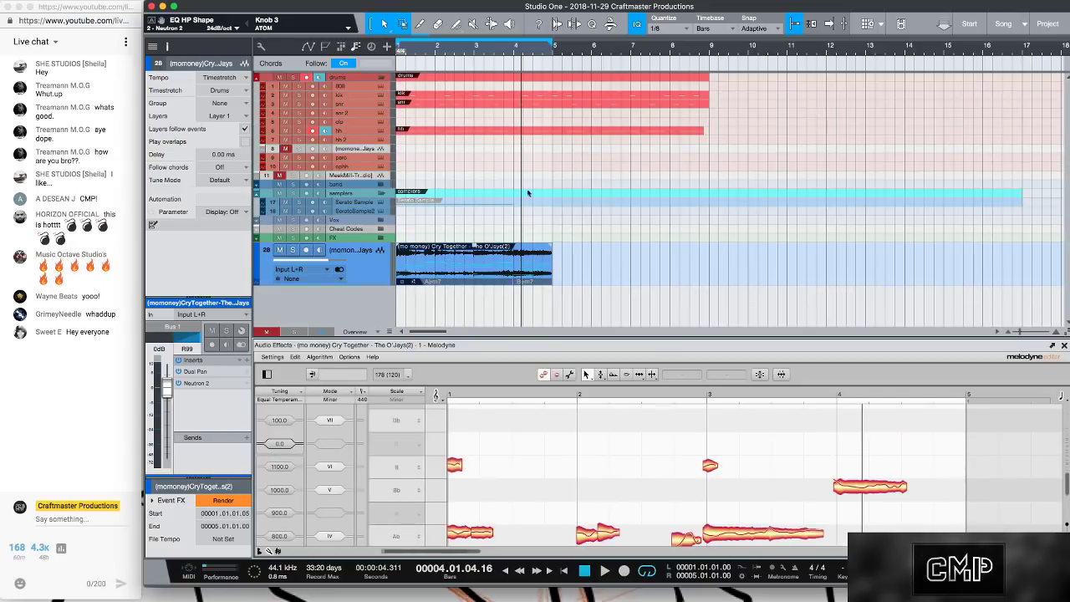
click(514, 53)
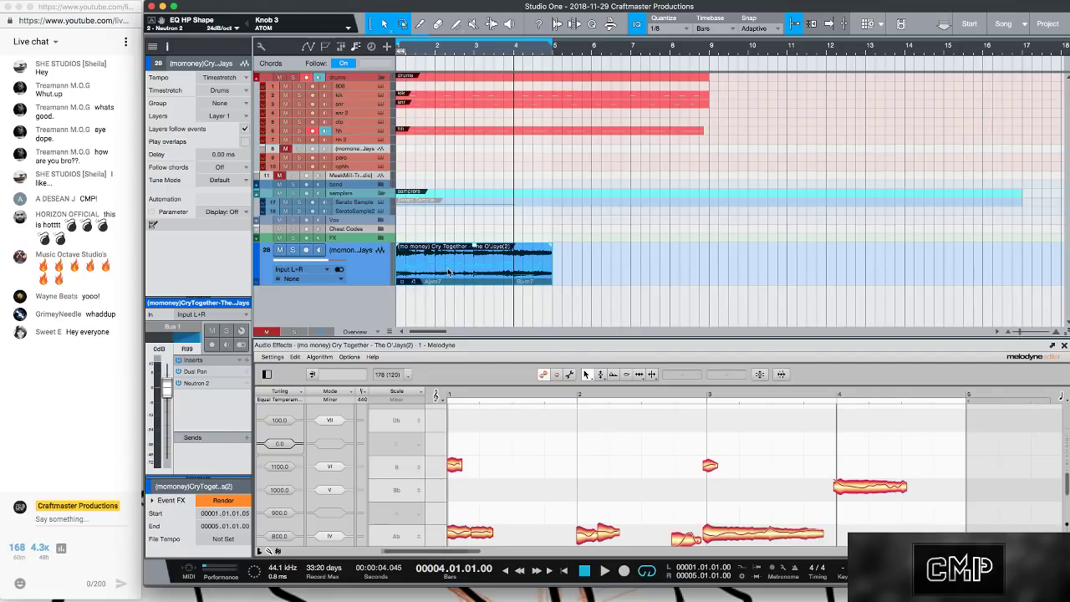
- Create an 808 part over bars 1 to 4 and set its editor scale to G# Natural Minor
click(416, 85)
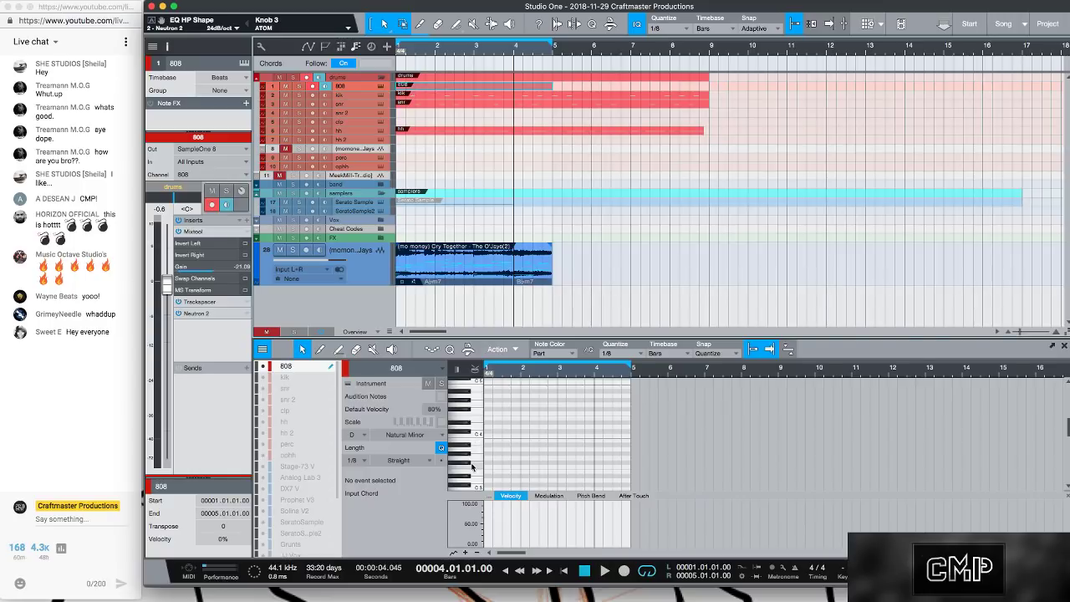
click(360, 434)
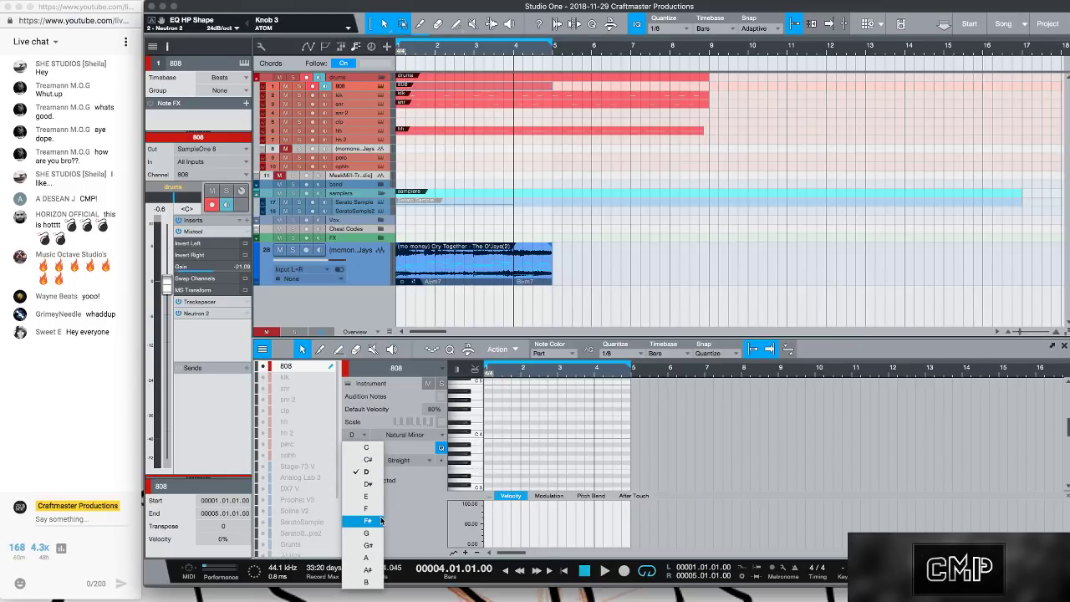
click(369, 545)
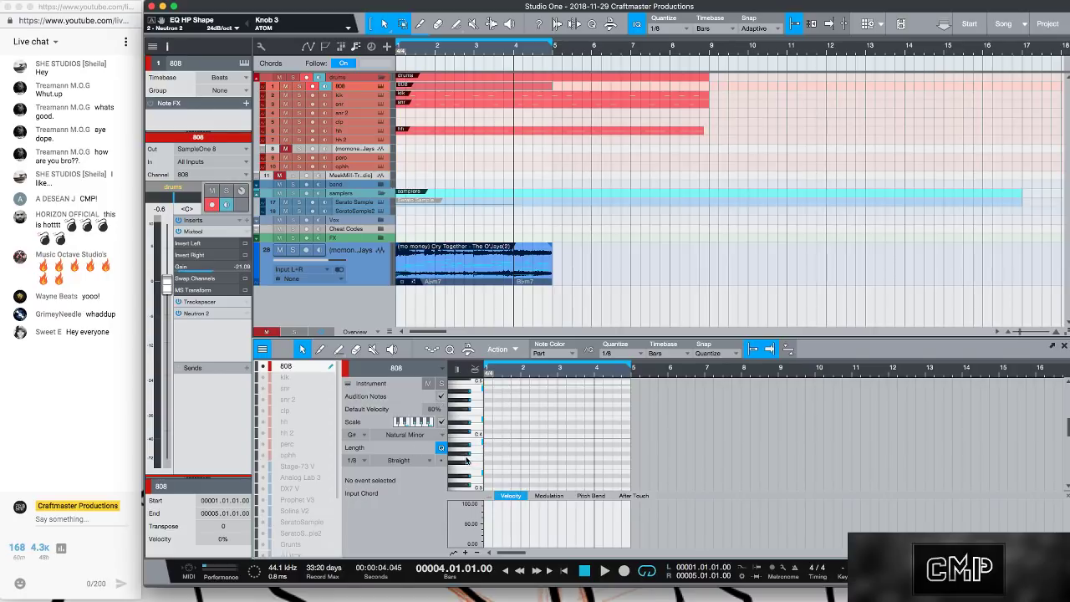
- Audition 808 notes around G#3 on the editor's keyboard and play the beat from the start
click(466, 458)
click(467, 448)
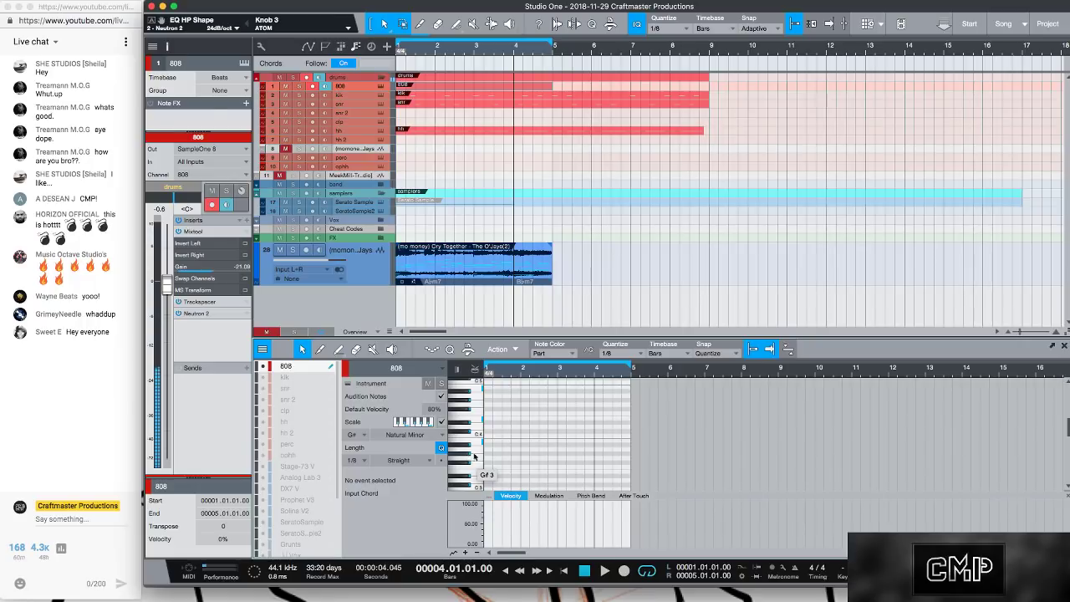
scroll(493, 456, down, 3)
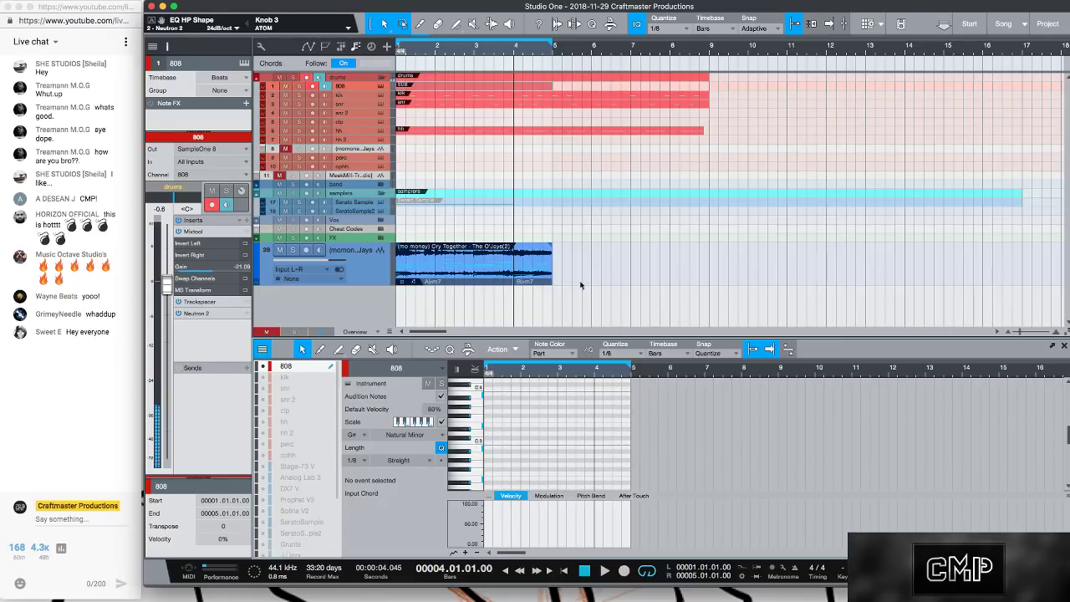
key(comma)
key(space)
key(comma)
key(comma)
key(space)
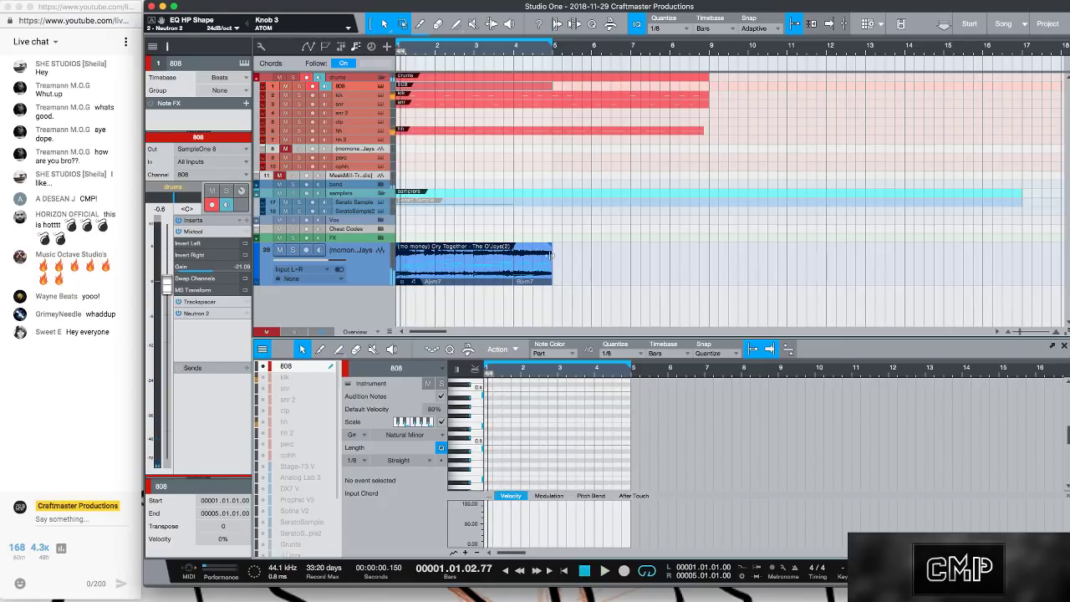
- Remove Melodyne from the Cry Together clip and leave the clip selected
right_click(549, 255)
key(Escape)
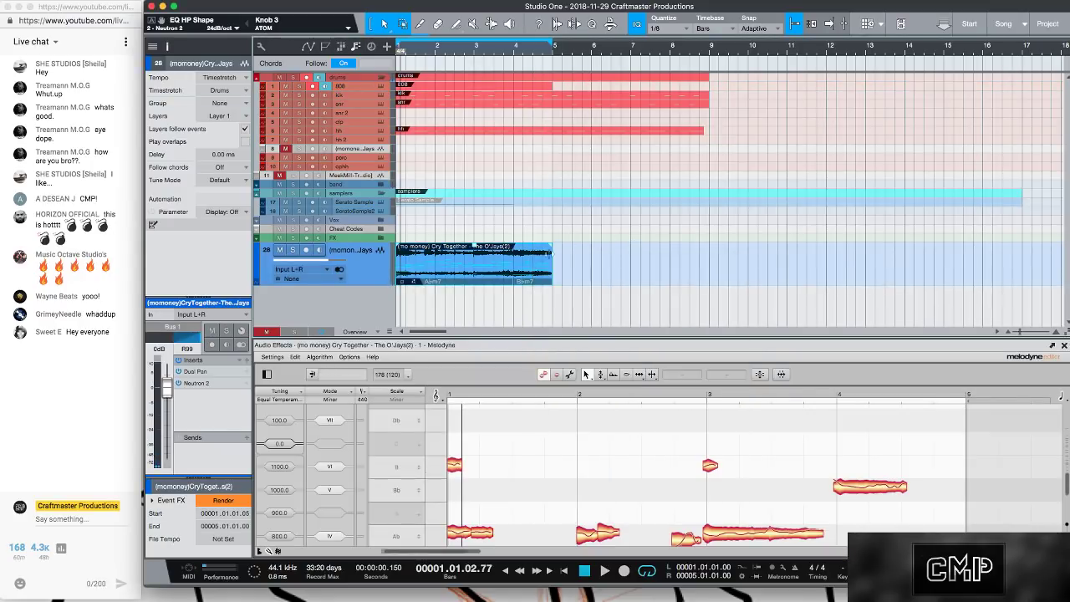
click(499, 280)
right_click(456, 267)
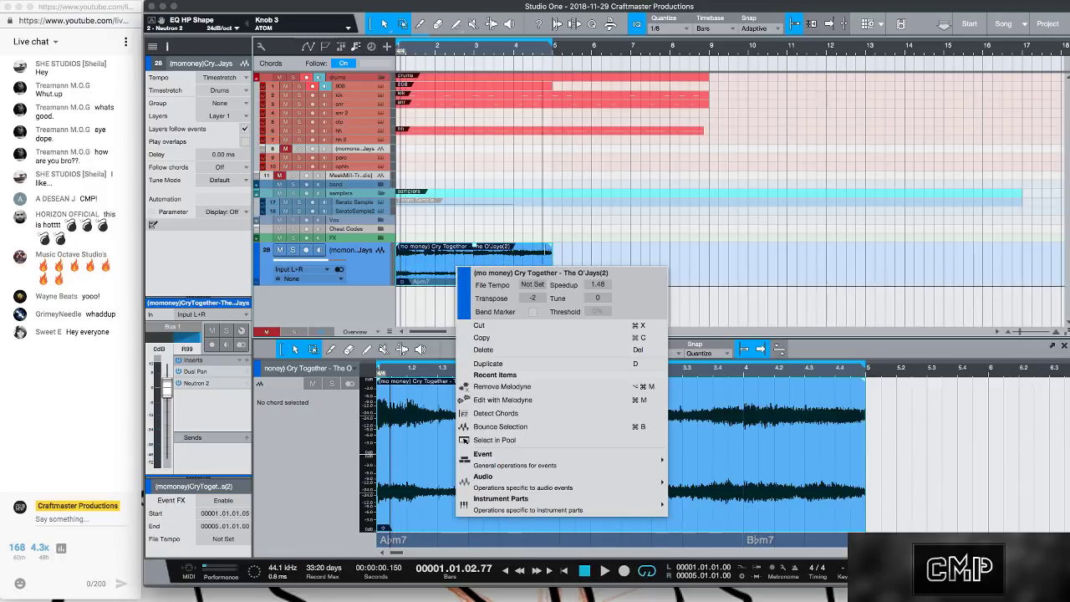
click(496, 266)
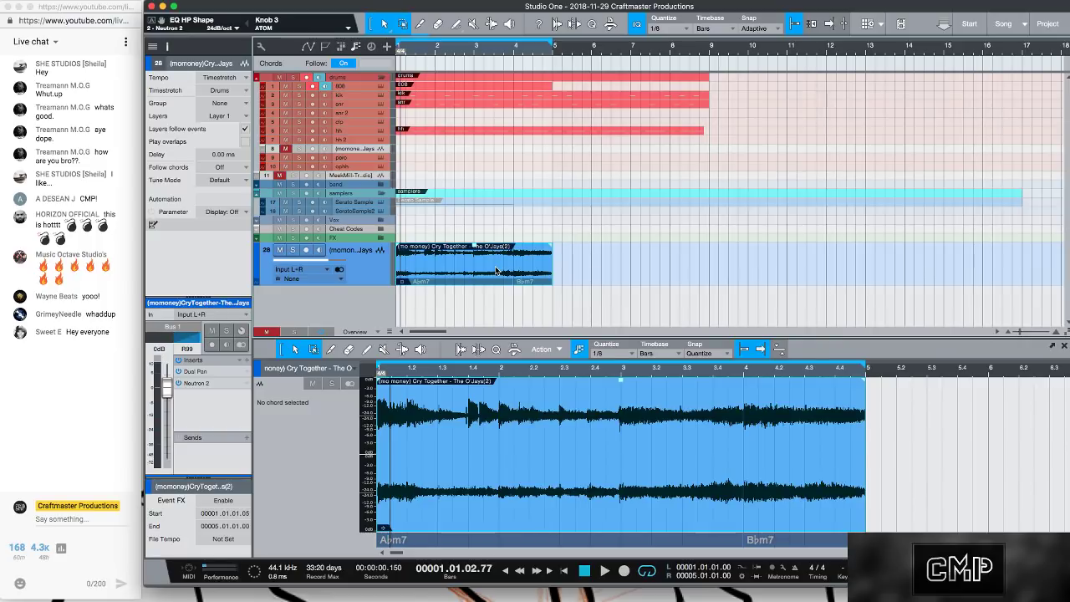
- Bounce the Cry Together clip, extract its chords to the chord track, and delete the chord events from that track
key(super+b)
drag(497, 270, 493, 71)
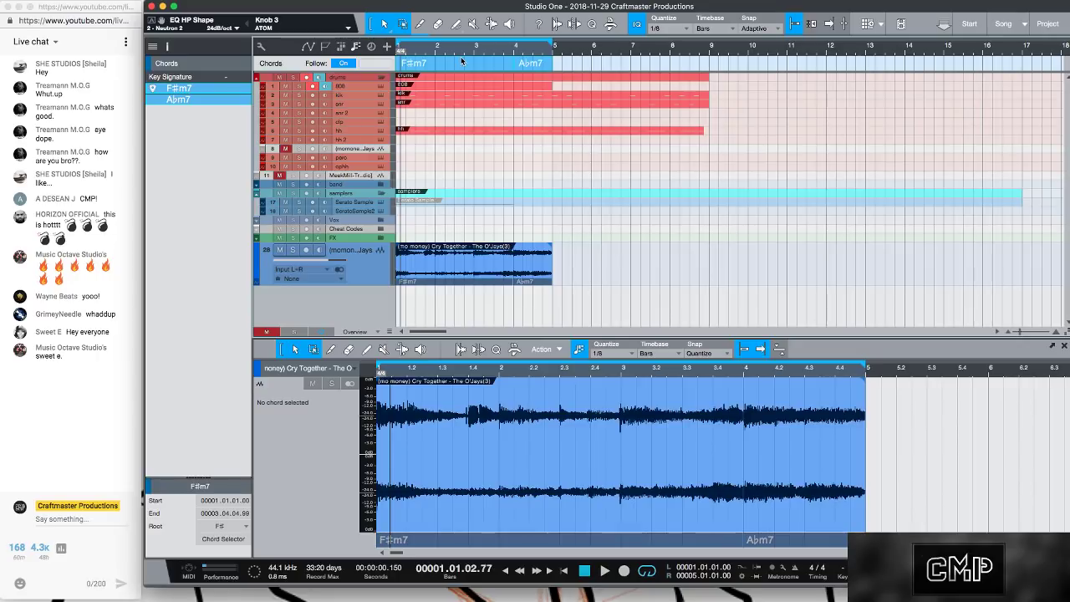
key(Delete)
click(504, 272)
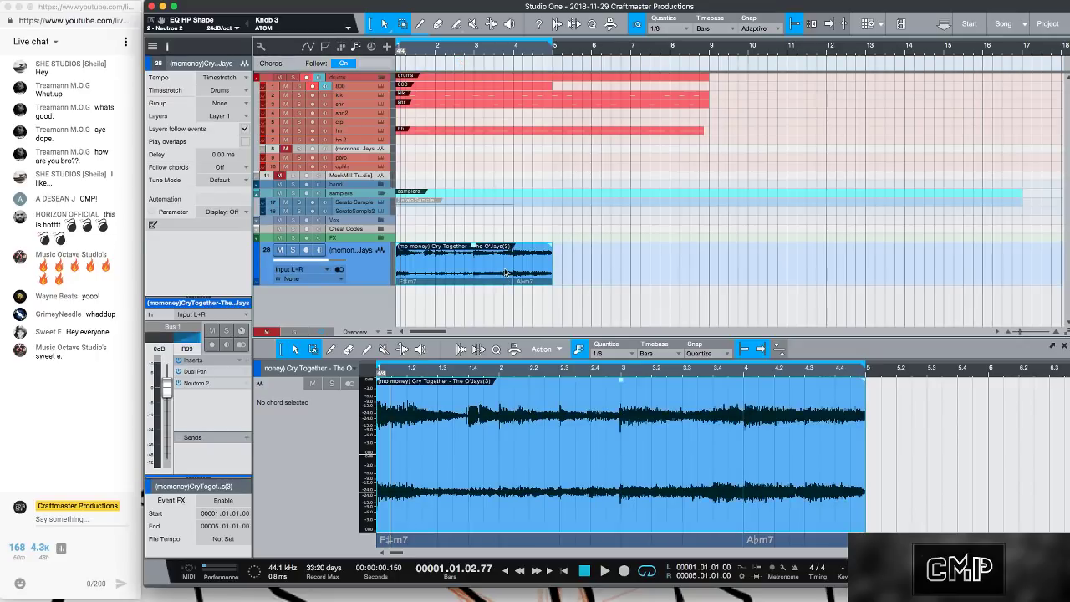
- Check the bounced clip's properties, reopen the 808 part, and set its scale root to F# with Natural Minor
click(422, 86)
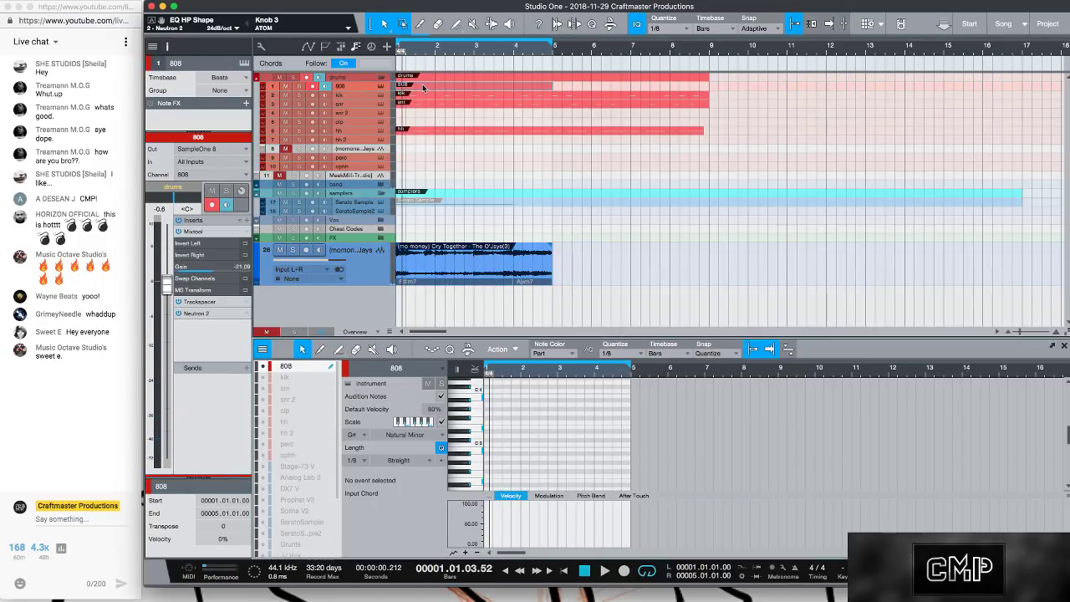
right_click(471, 266)
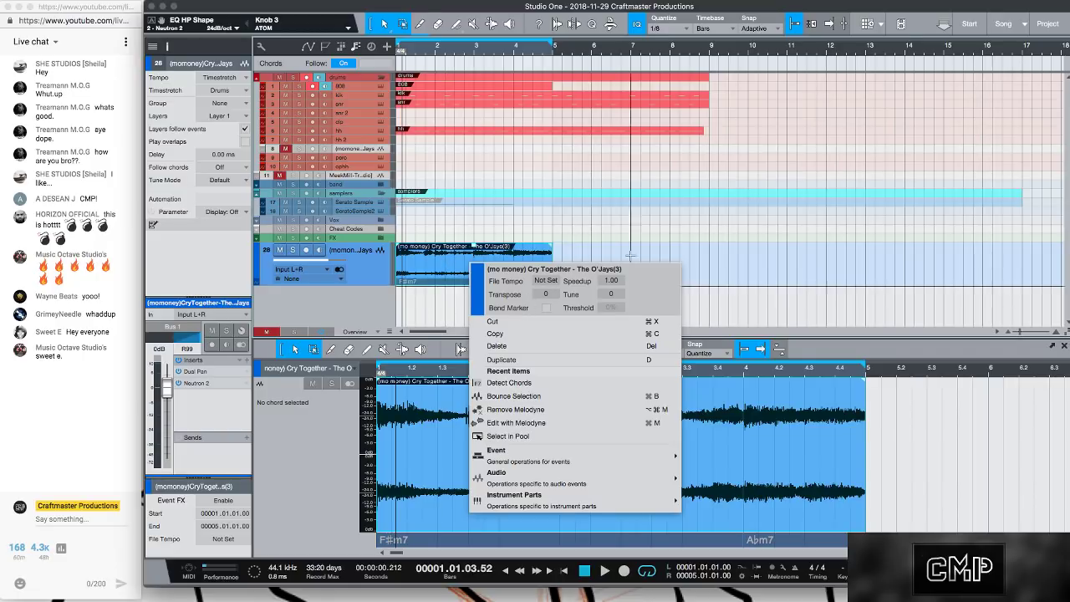
click(702, 254)
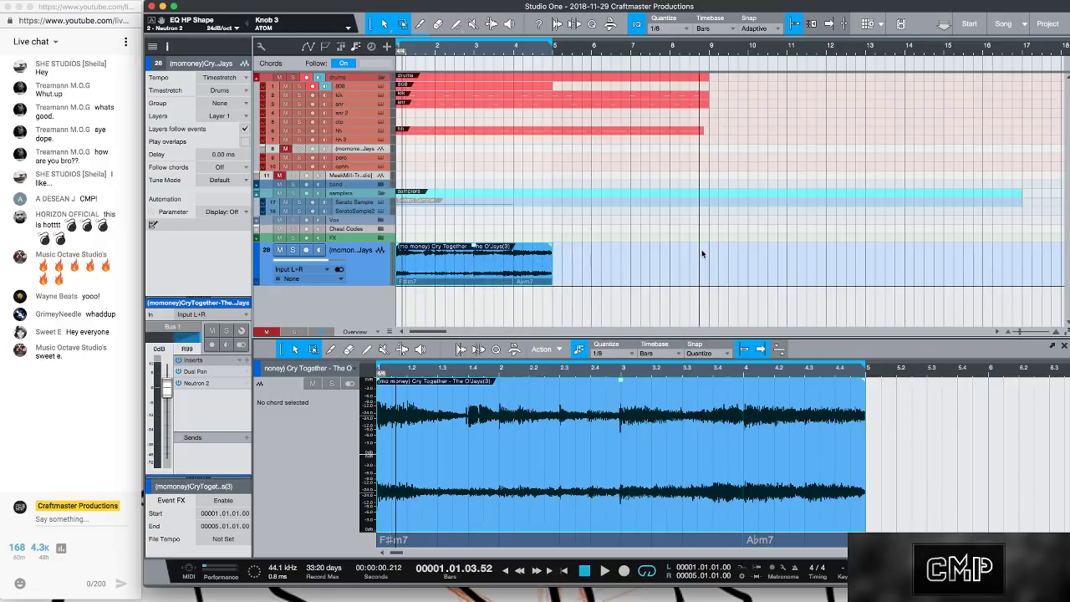
click(418, 88)
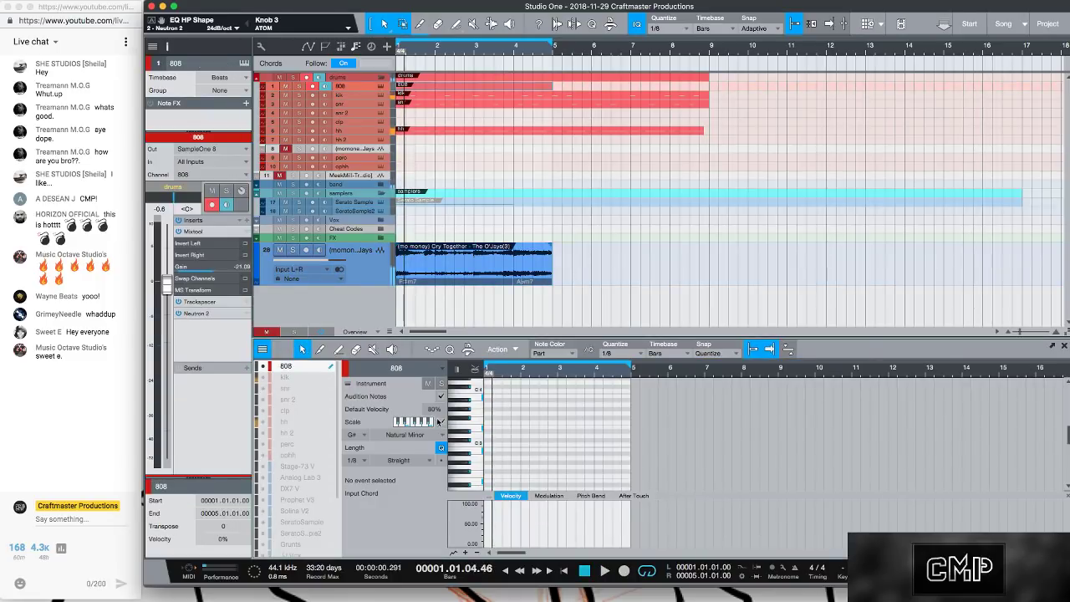
click(361, 435)
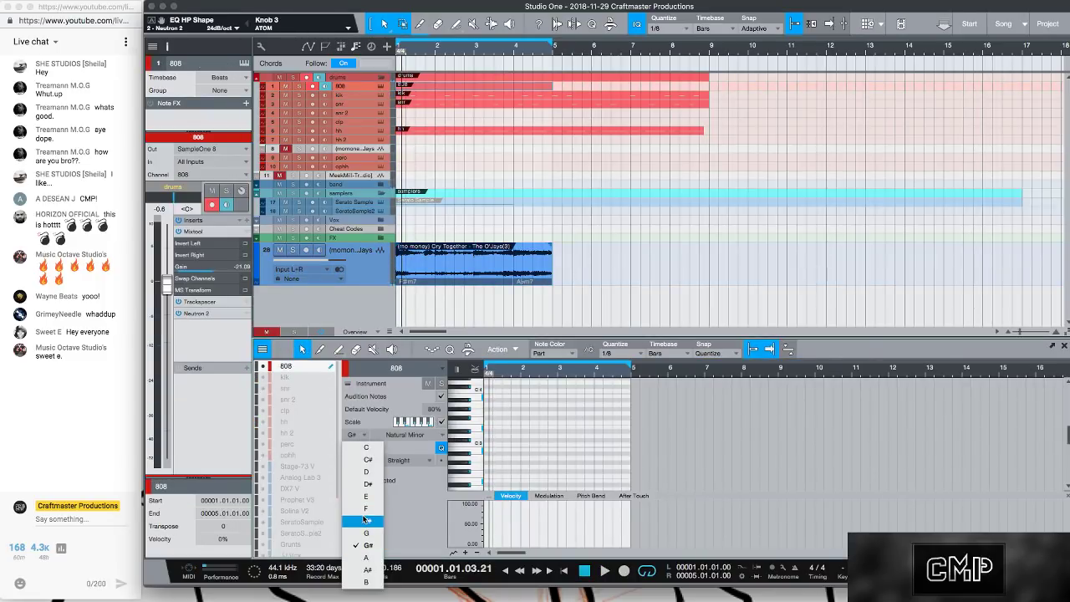
click(366, 521)
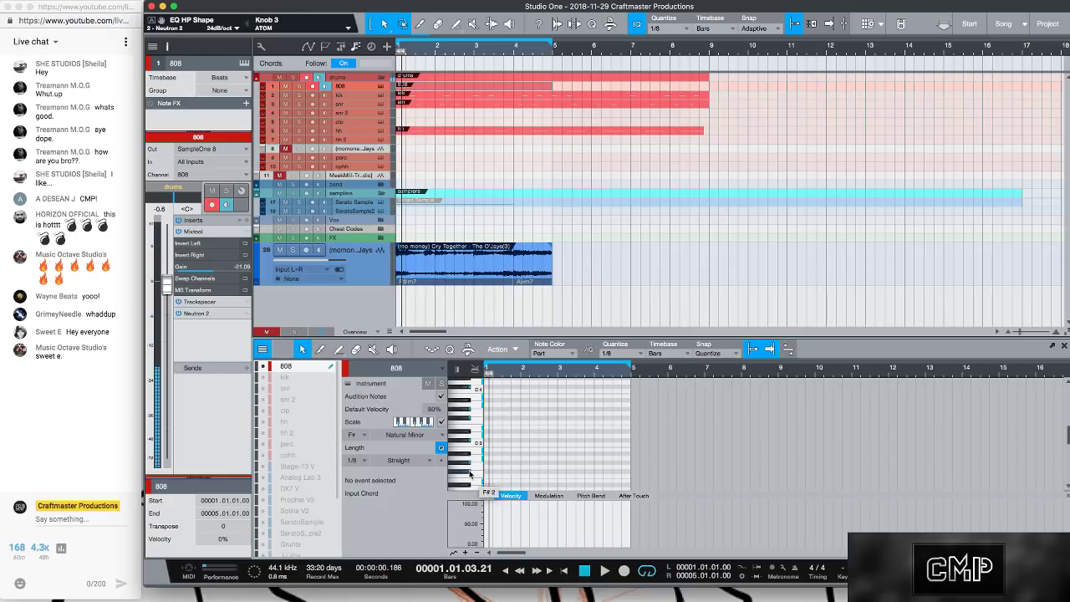
- Add an F#3 note at the start of bar 1 in the 808 part and play it with the beat
double_click(485, 418)
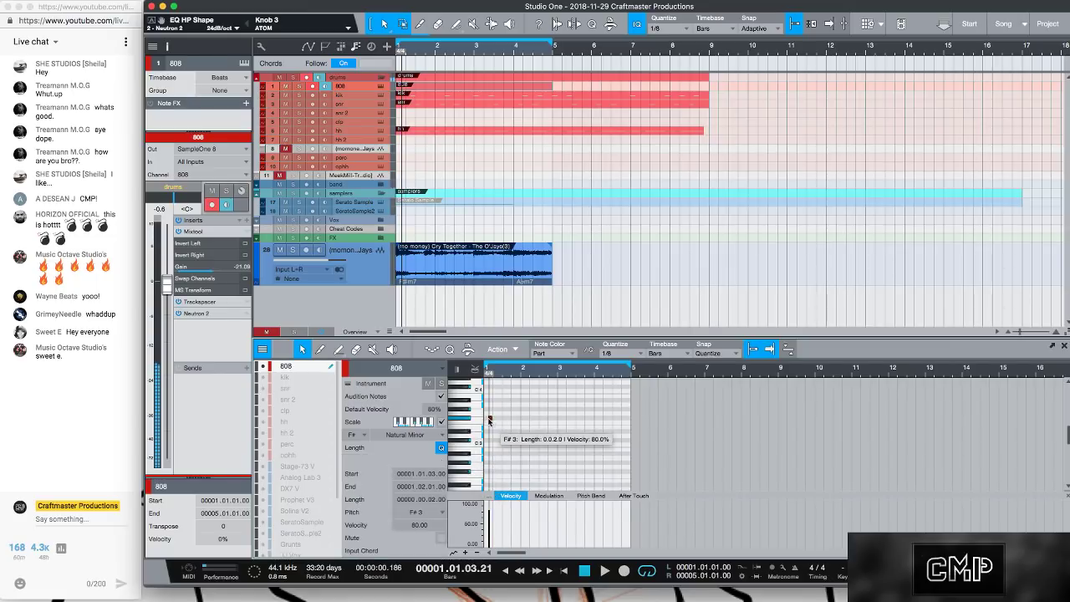
key(space)
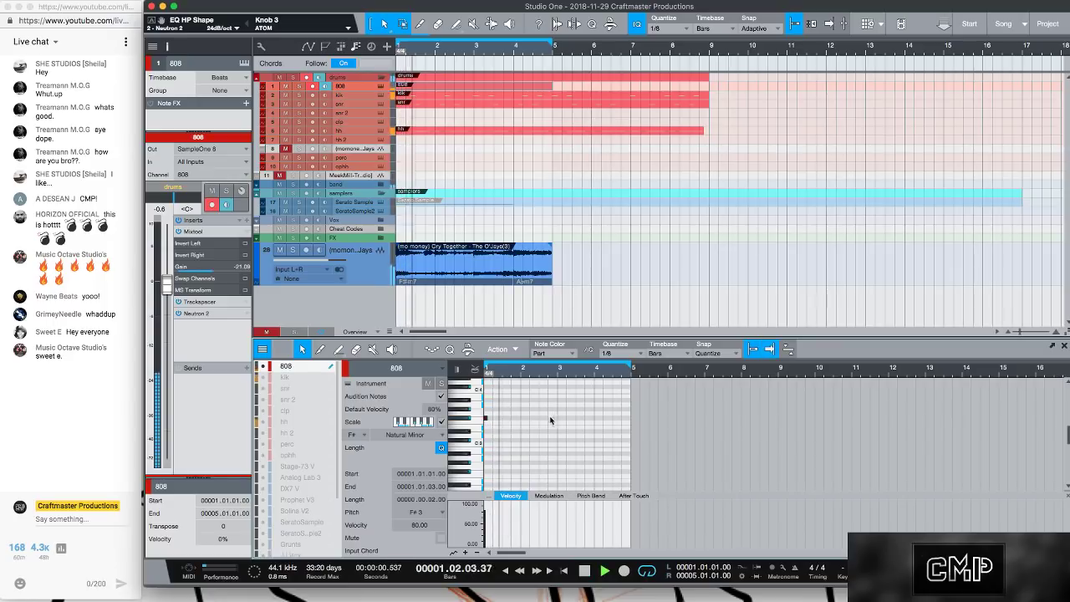
key(space)
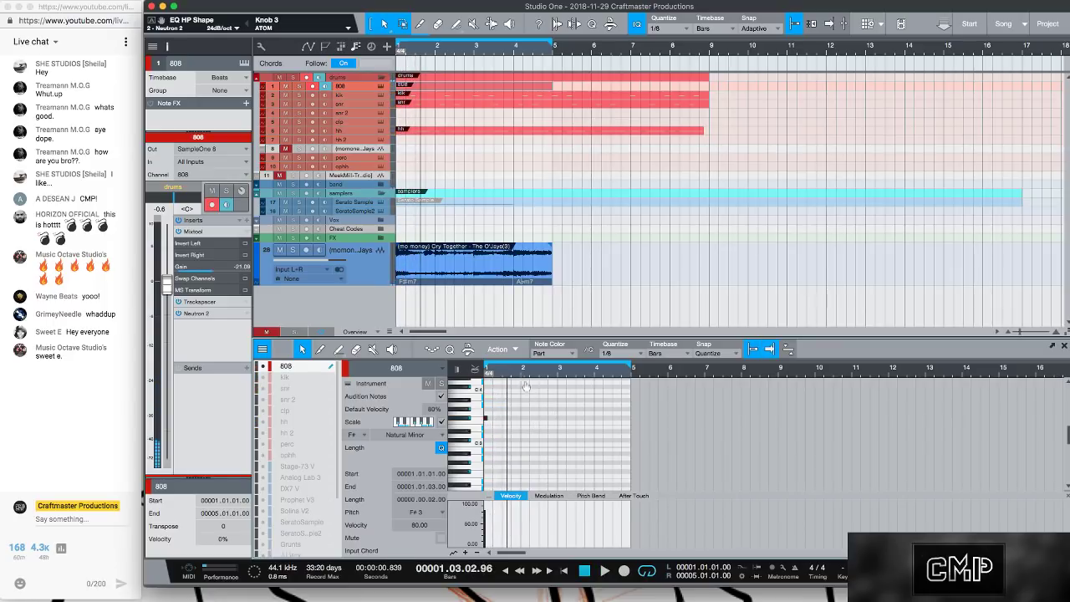
key(e)
key(space)
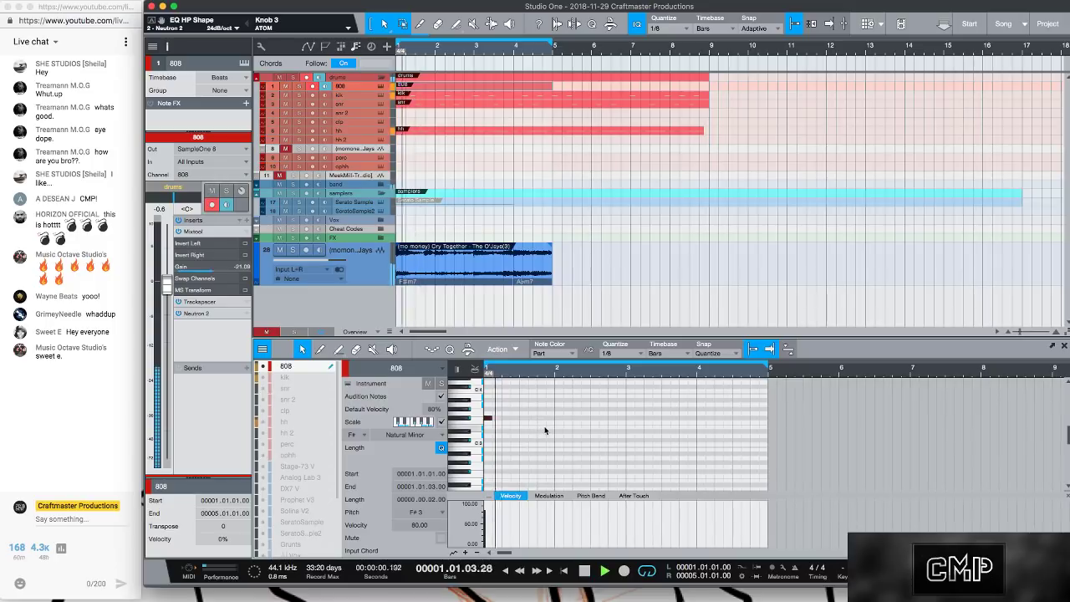
- Add six more F#3 notes to the 808 part: two in bar 1, one in bar 2, two in bar 3 and one in bar 4
double_click(513, 419)
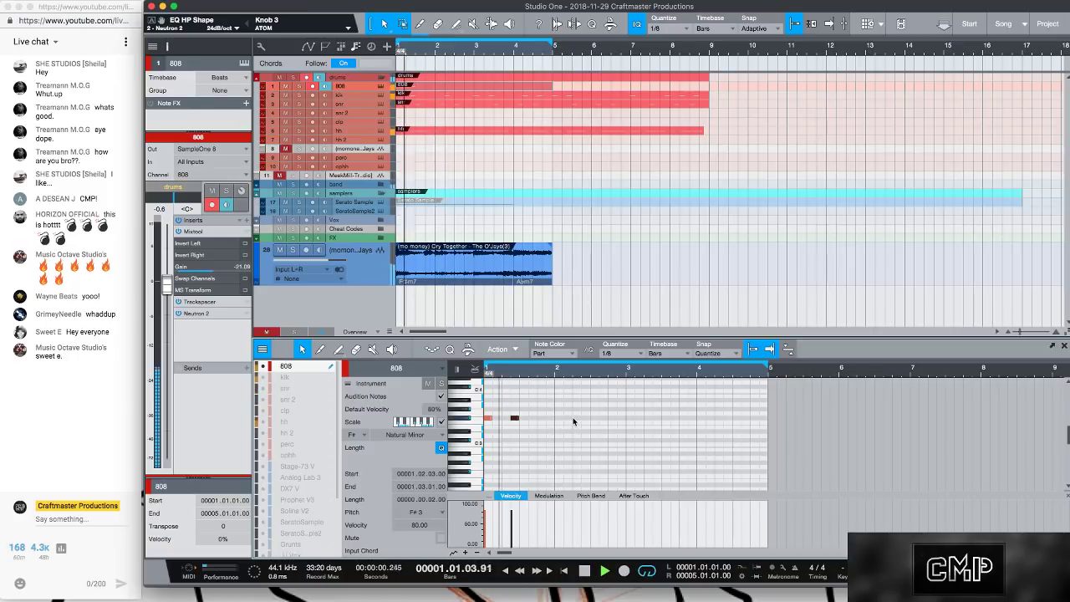
double_click(574, 417)
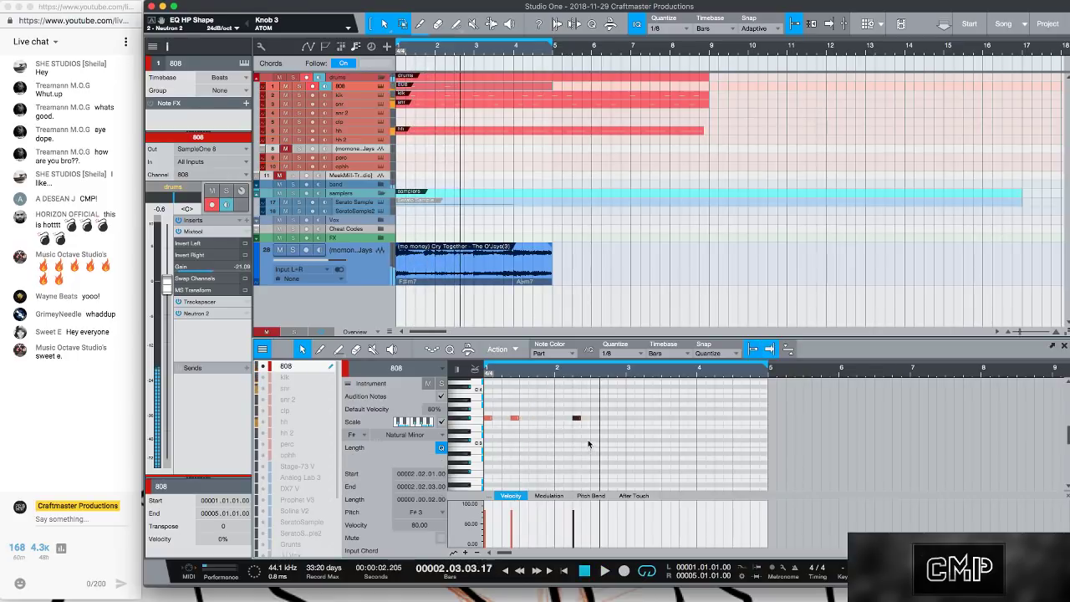
double_click(541, 417)
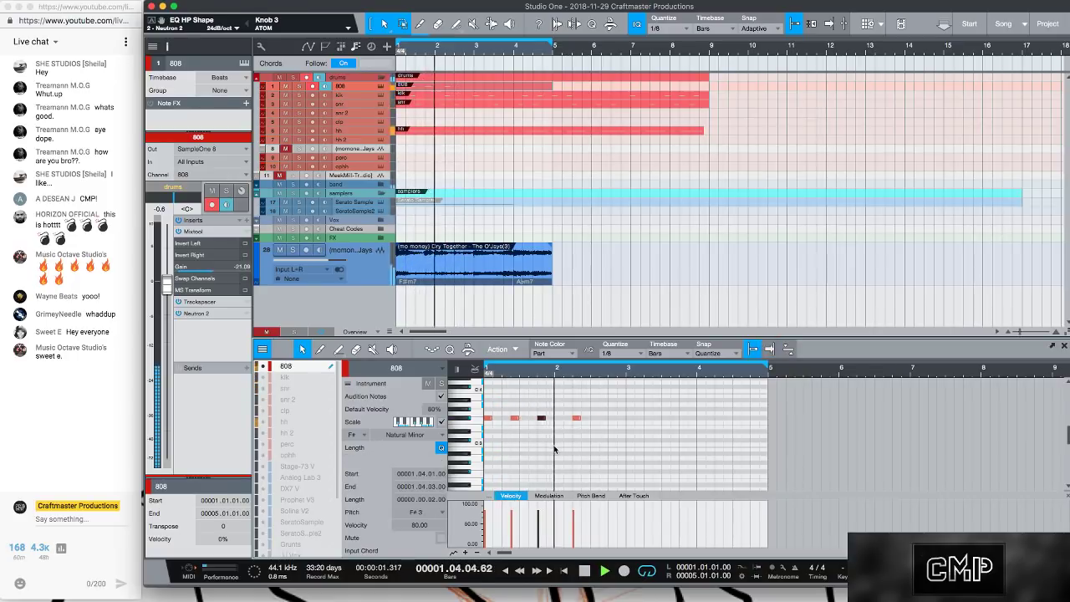
double_click(630, 417)
click(656, 419)
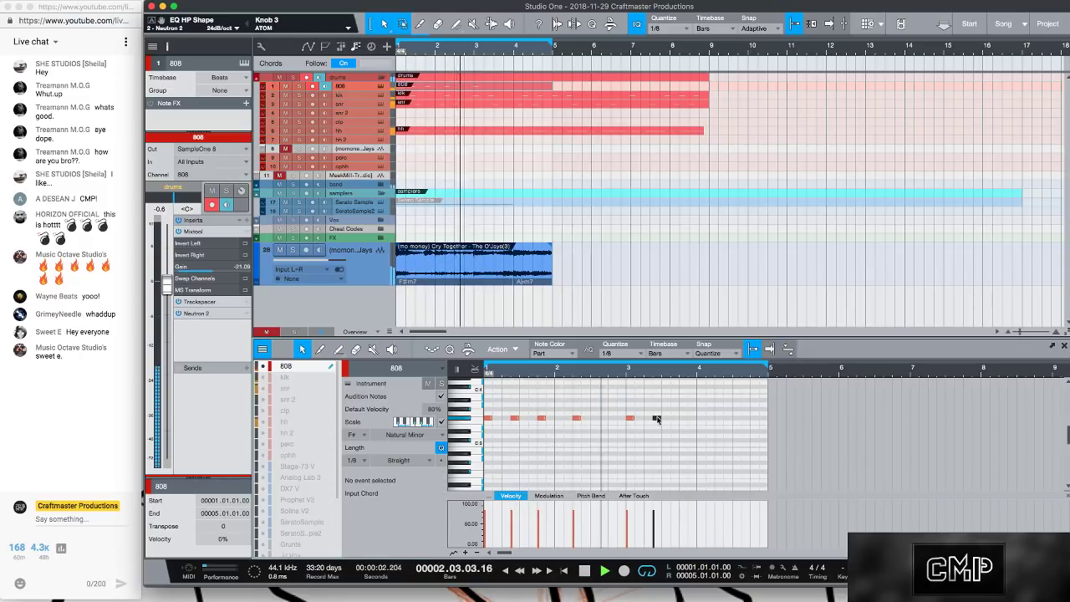
double_click(717, 417)
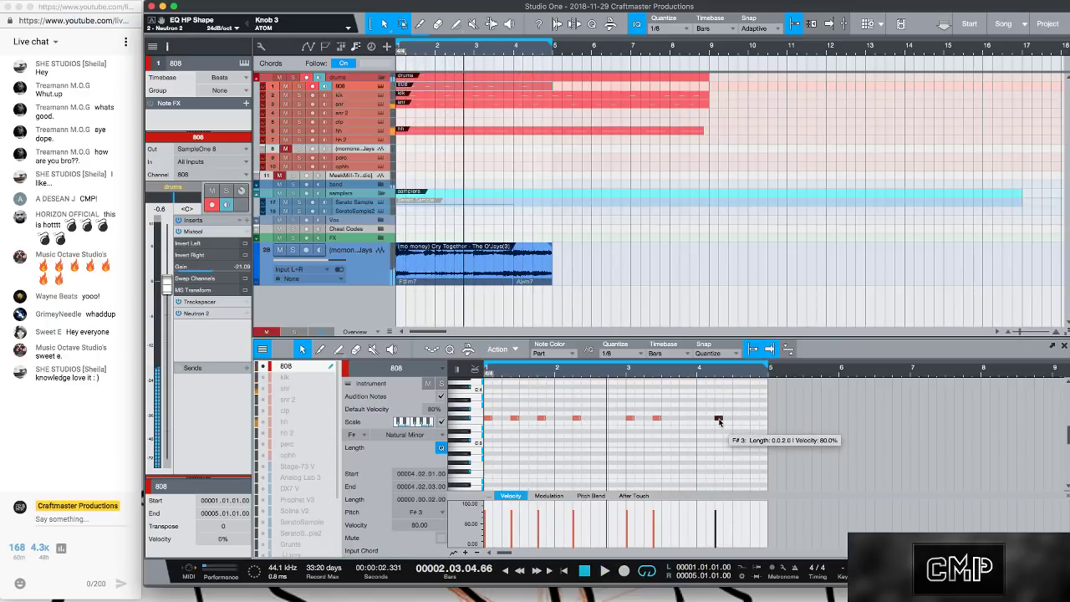
- Raise the 808 note at 4.02.01 to G#3, add G#3 notes at 4.03.01 and 4.04.01, and play the pattern
drag(719, 418, 719, 409)
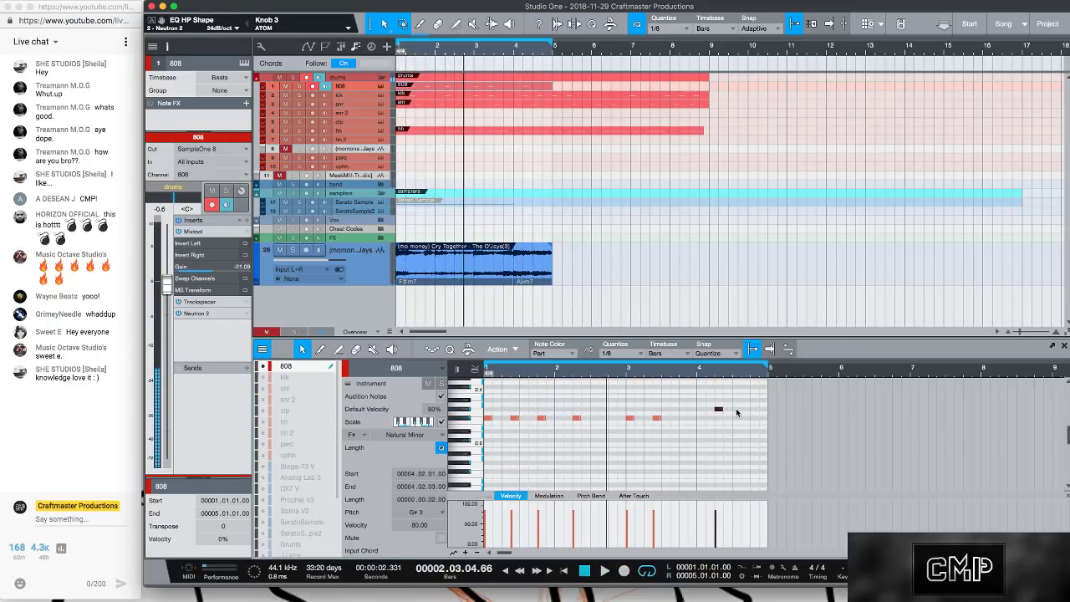
click(737, 409)
click(754, 408)
key(space)
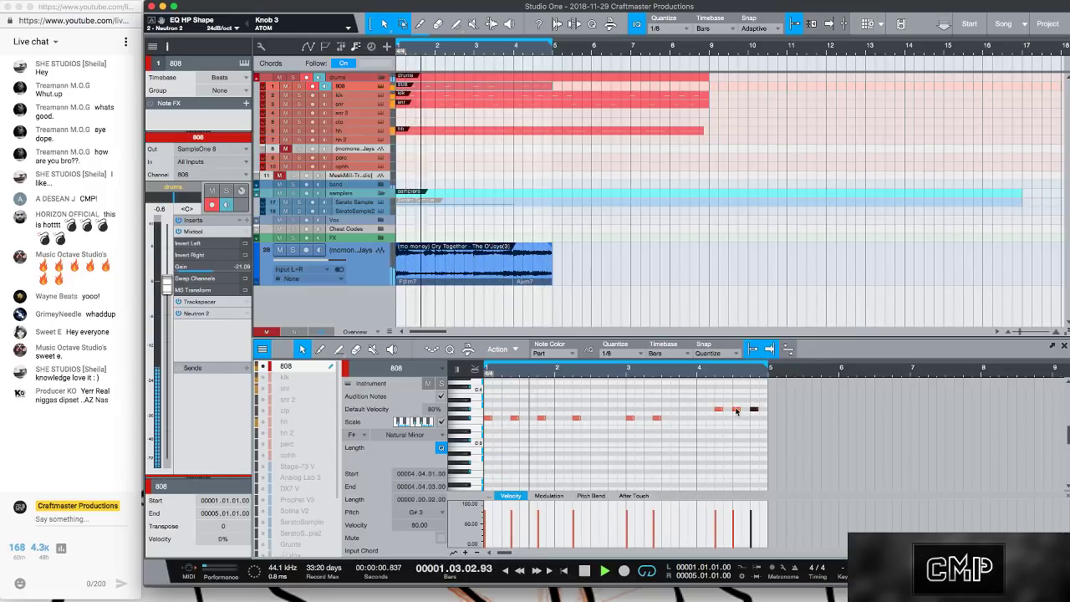
- Move the middle G#3 note in bar 4 to 4.03.03 and up to G#4, and shift the bar's first note to 4.02.03
drag(736, 411, 747, 411)
key(shift+Up)
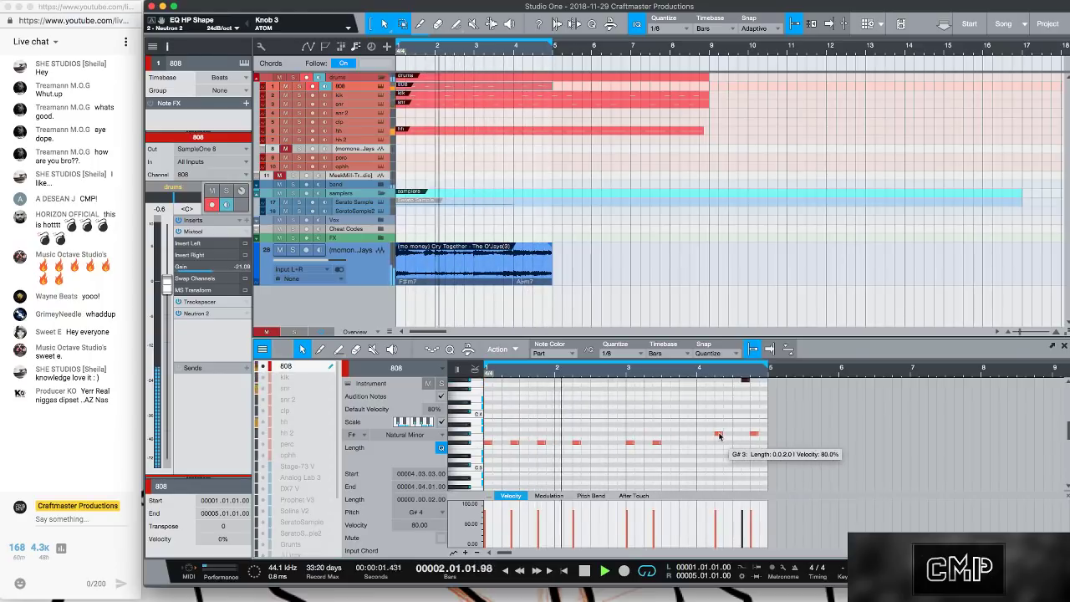
drag(719, 435, 728, 436)
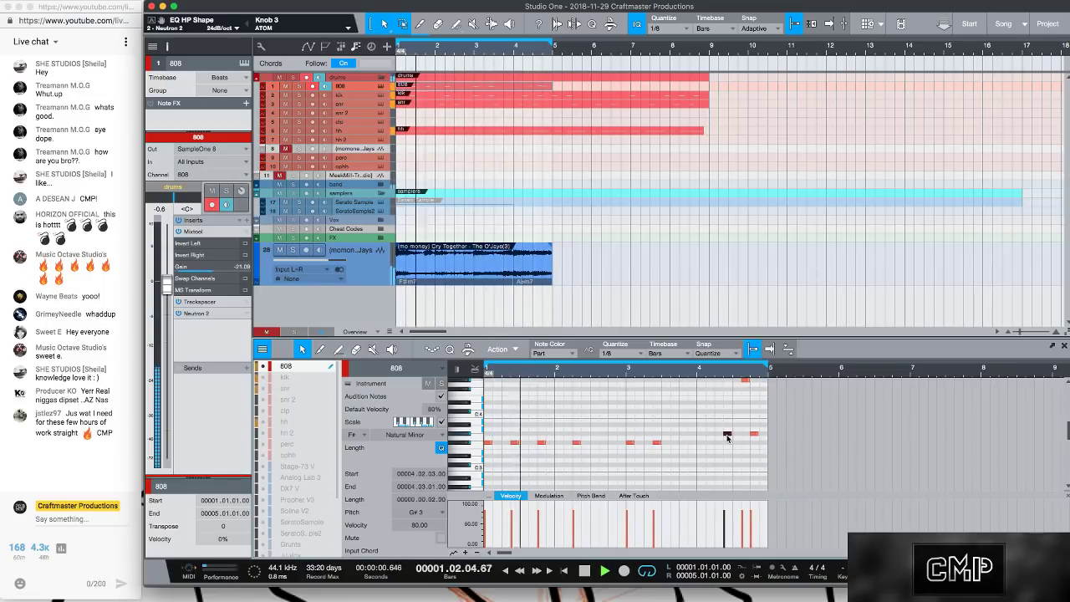
- Add a G#3 note at 4.02.01 in the 808 part, listen to the pattern, and stop playback
click(719, 436)
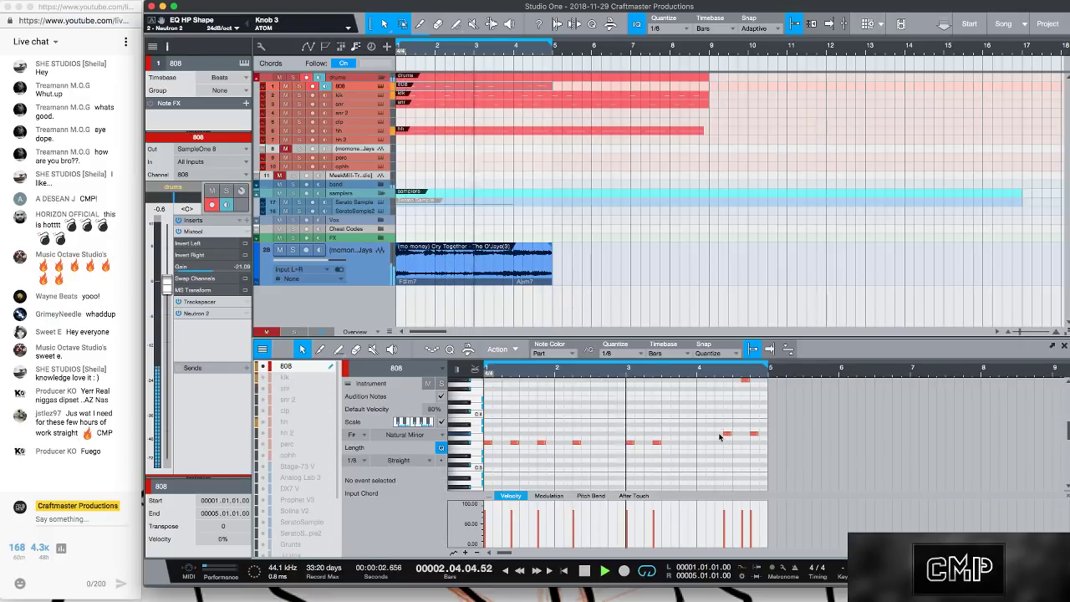
click(720, 435)
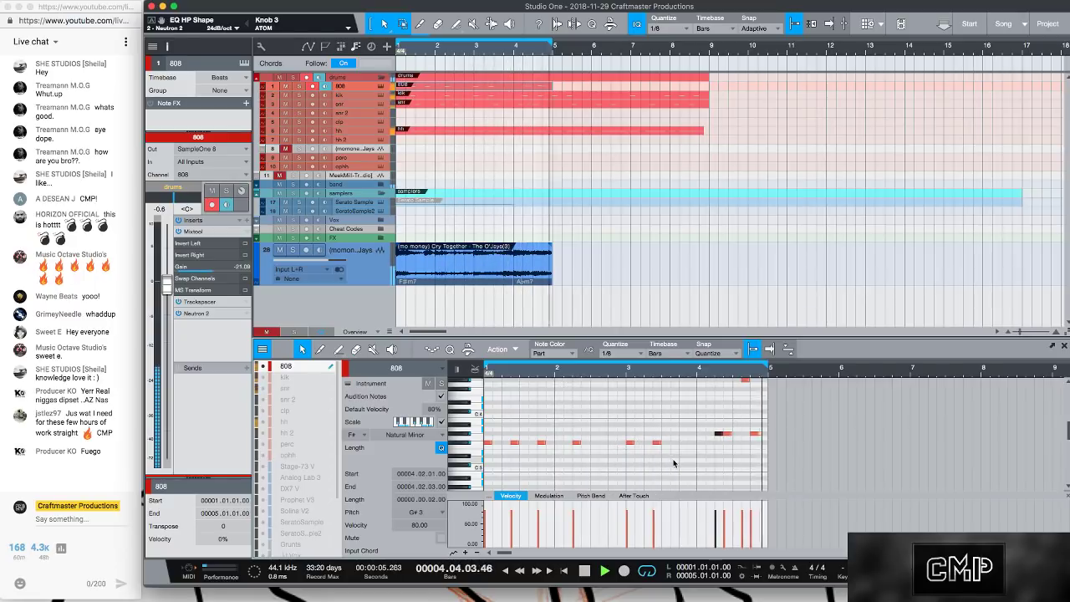
key(space)
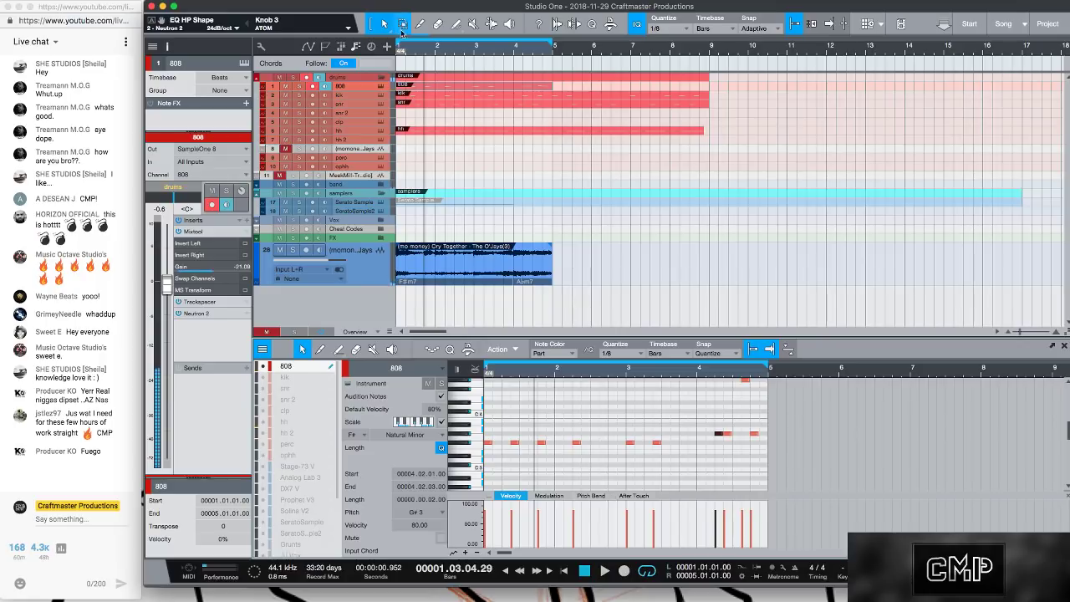
- Duplicate the 808 part and the Cry Together clip so both repeat from bar 5 to bar 9
key(d)
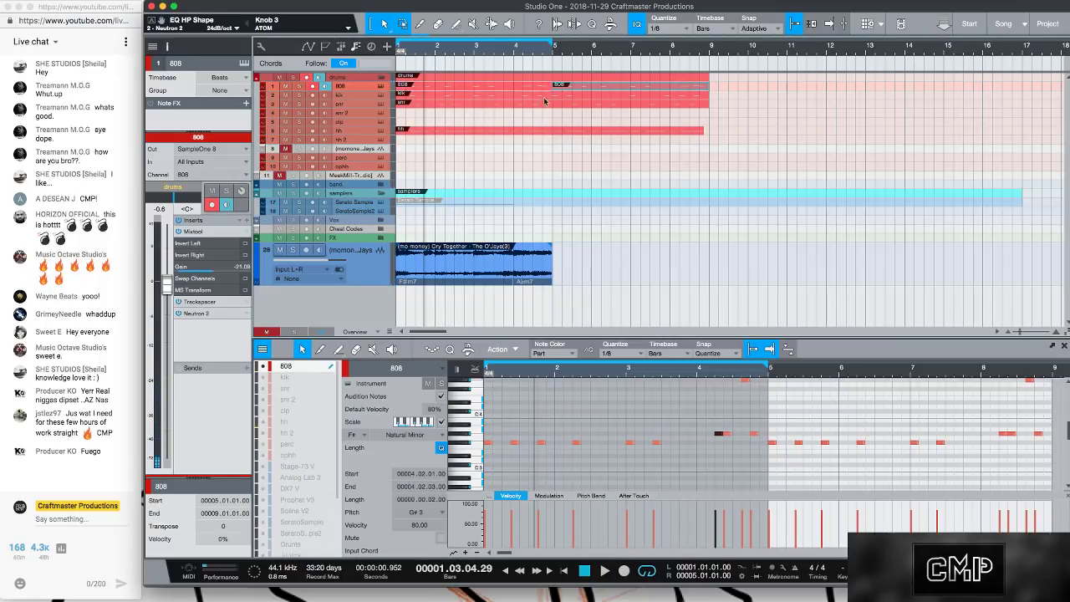
drag(610, 256, 416, 266)
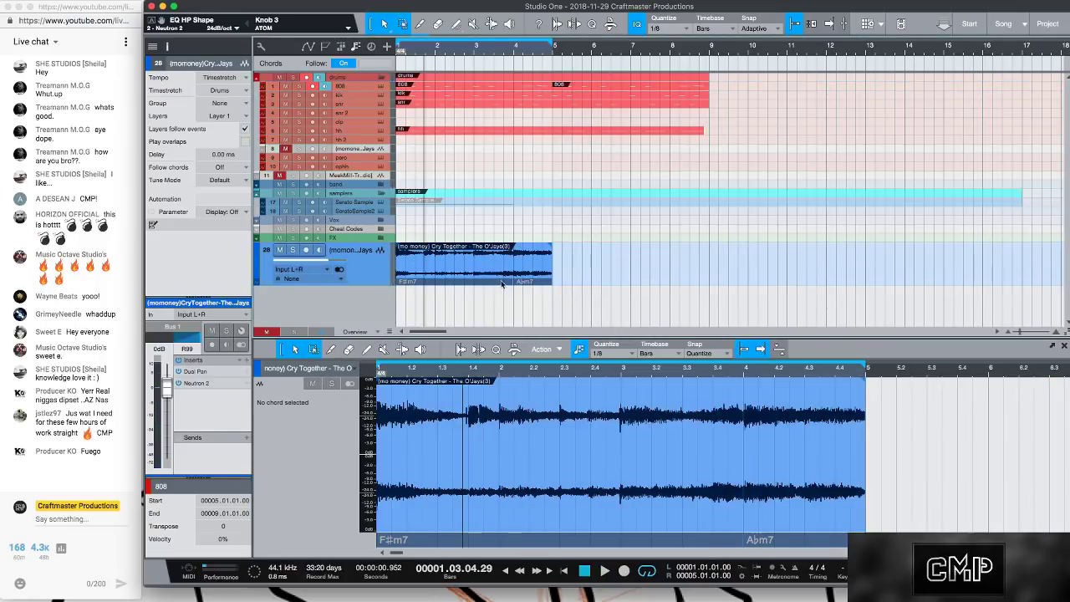
click(486, 270)
key(d)
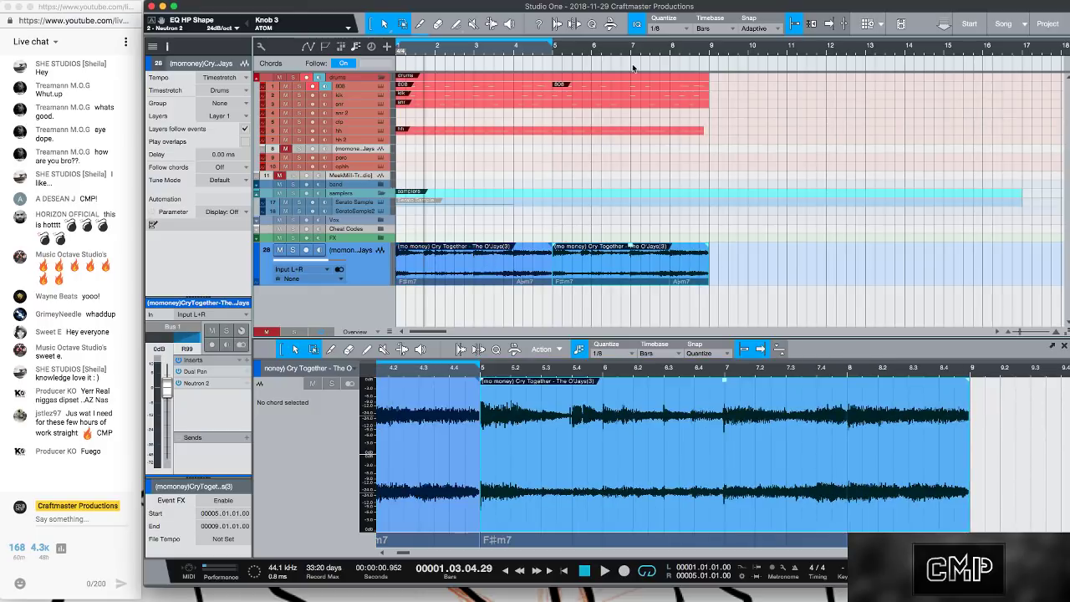
- Extend the loop range to the start of bar 9 and play the eight-bar arrangement
drag(553, 44, 690, 66)
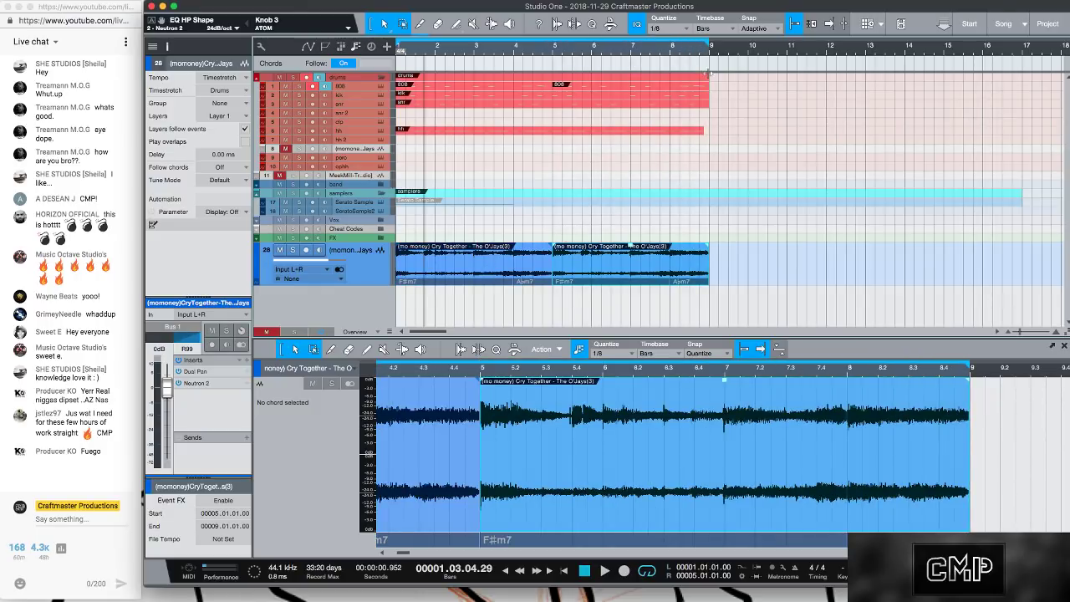
key(space)
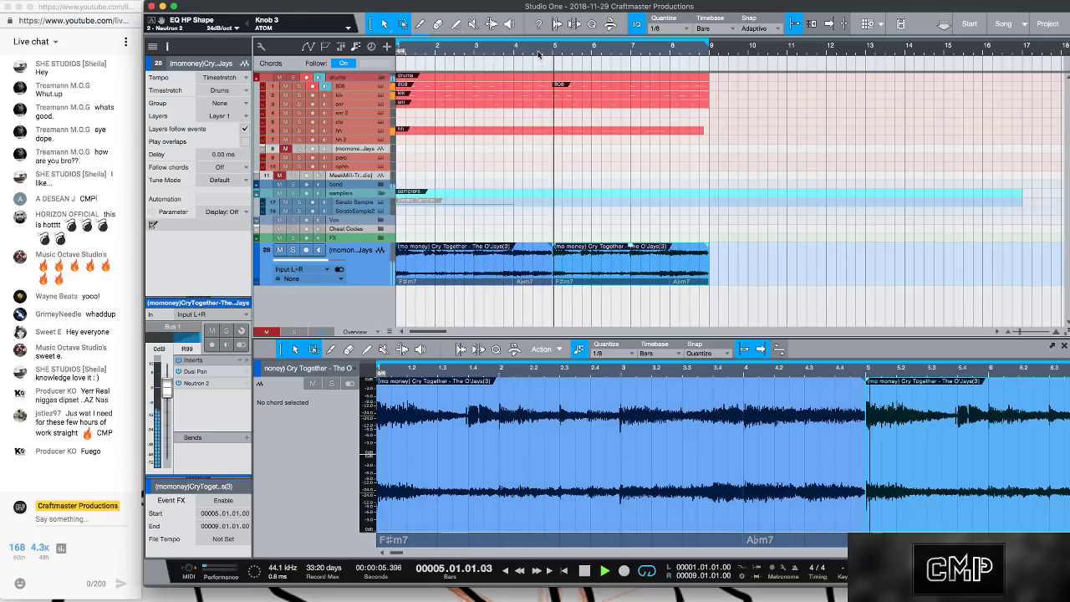
drag(623, 52, 507, 49)
key(e)
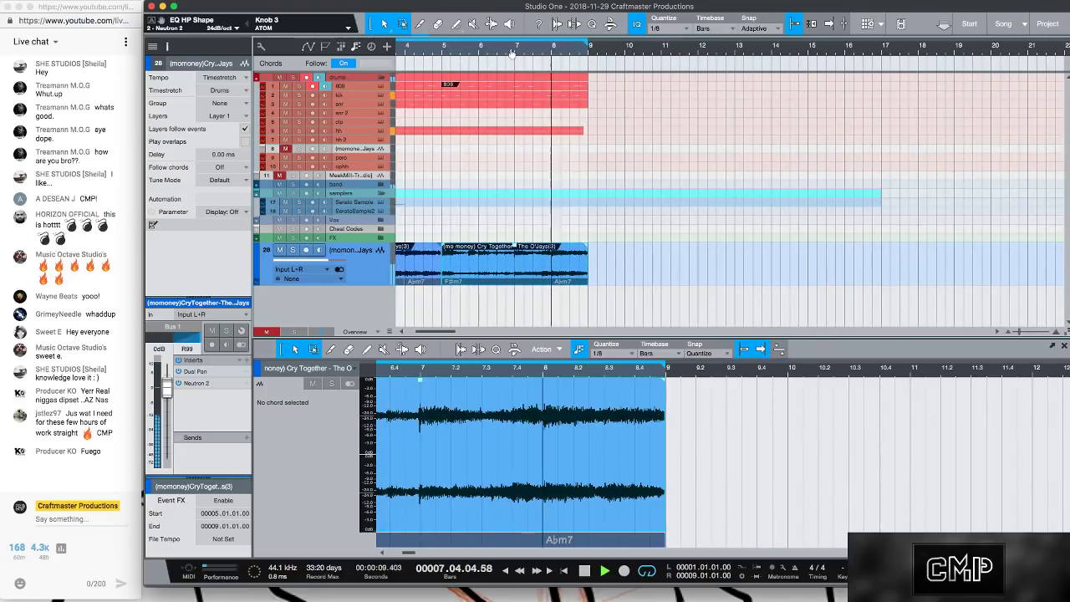
- In the second 808 part, remove the G#3 note at 8.02.03, add a C#4 note at 7.04.03, and play it
click(549, 87)
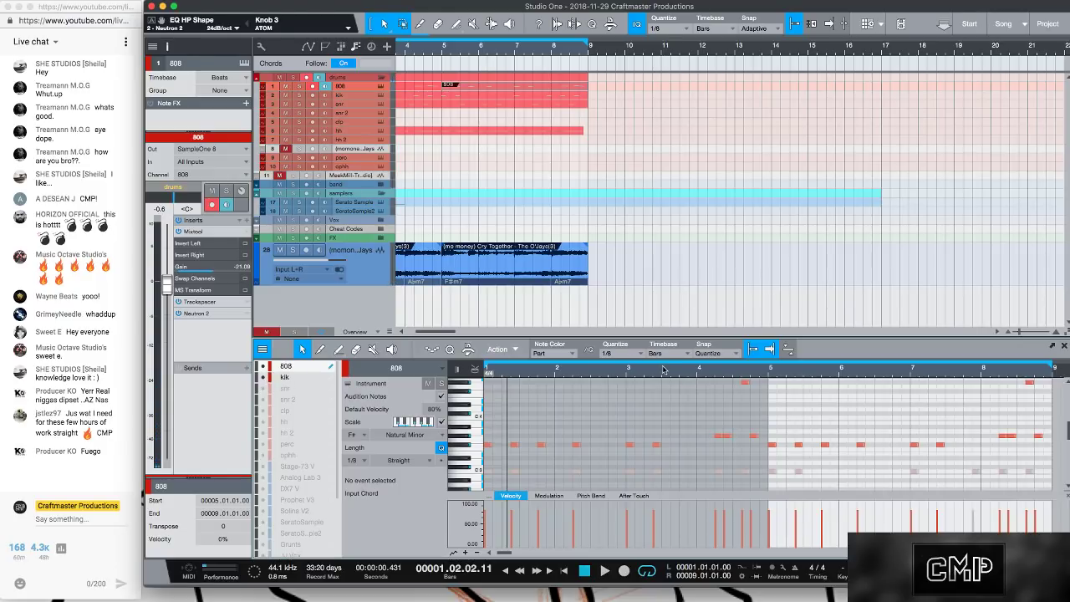
drag(663, 369, 458, 369)
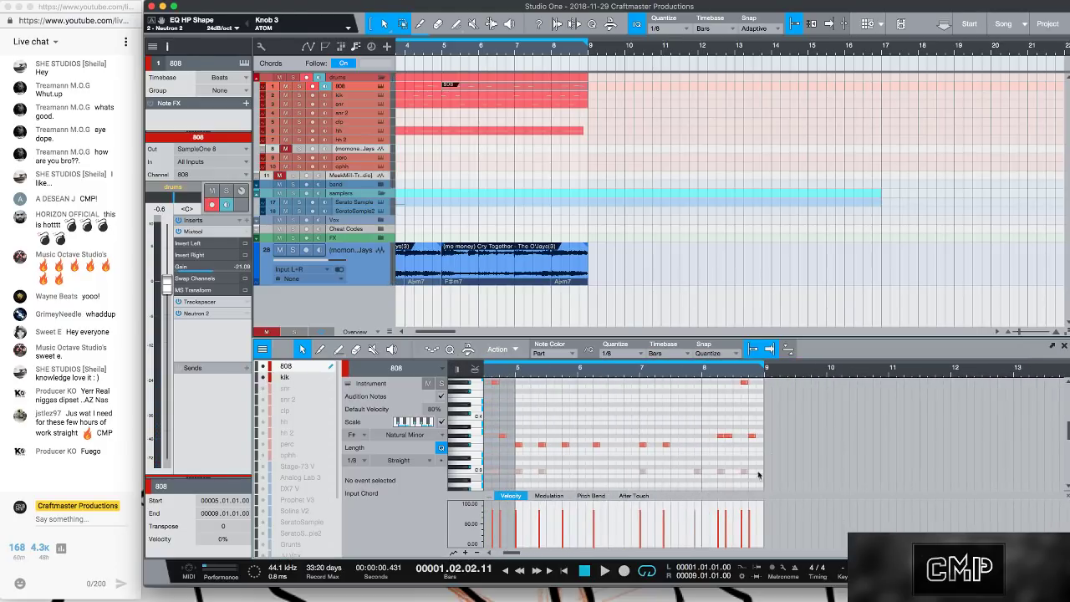
click(726, 436)
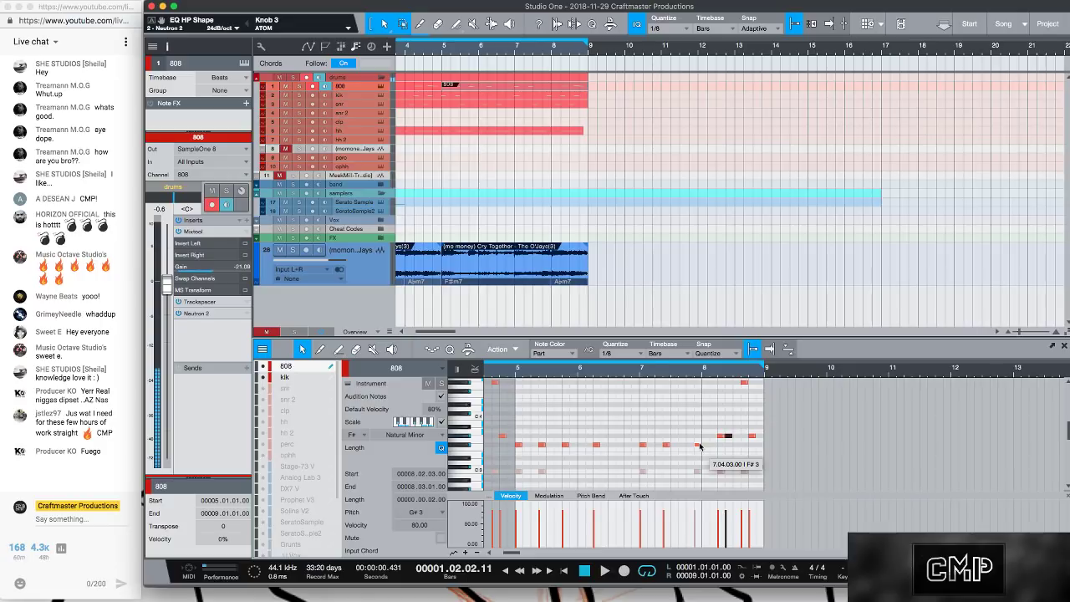
drag(698, 443, 699, 416)
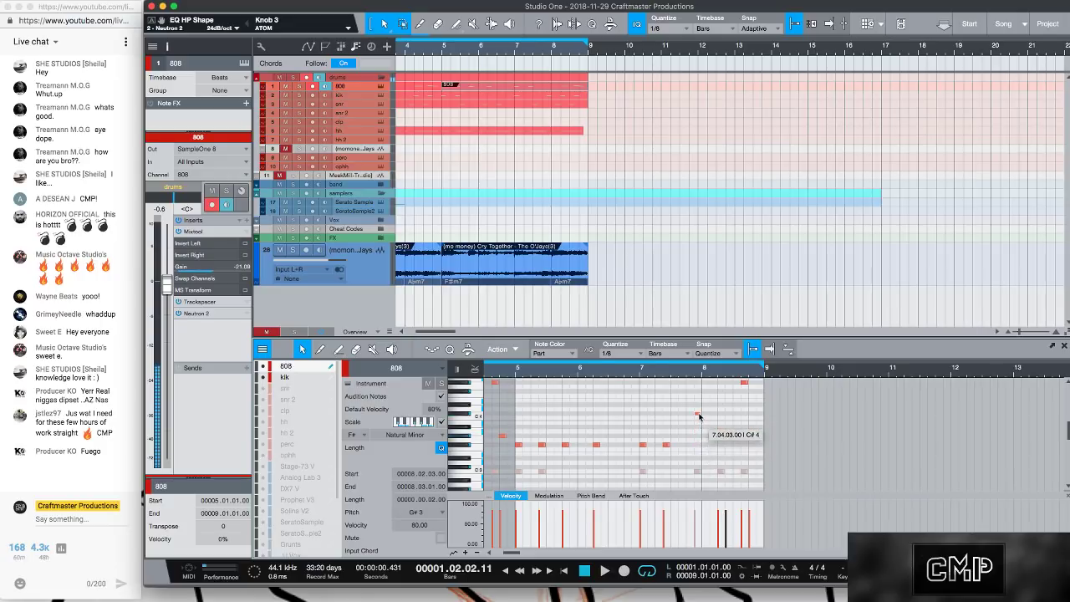
key(space)
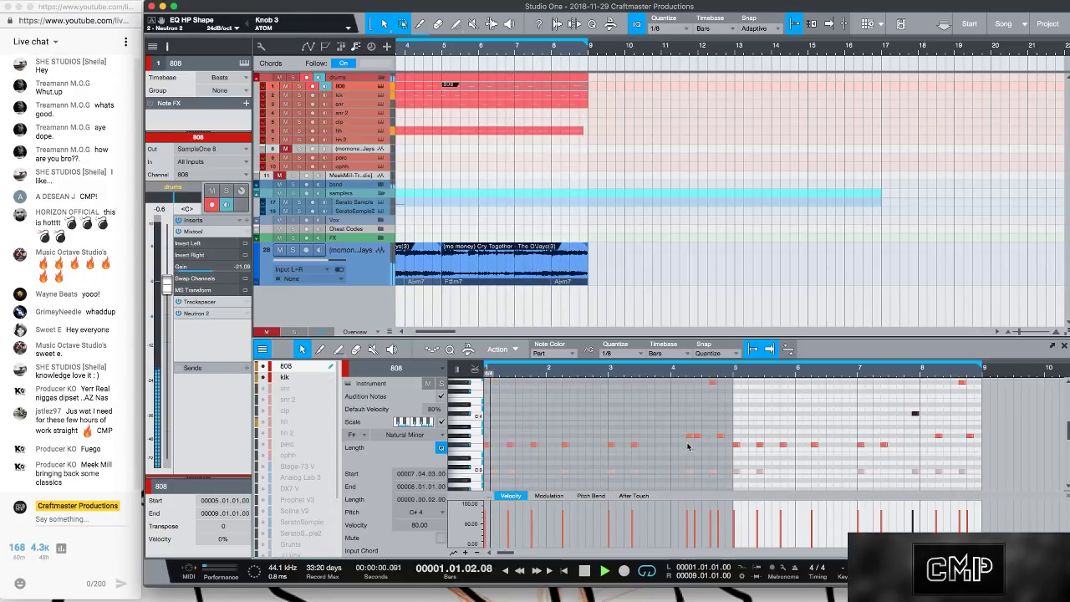
- Add an 808 note at 8.01.03 and raise it an octave to G#4
drag(941, 371, 617, 385)
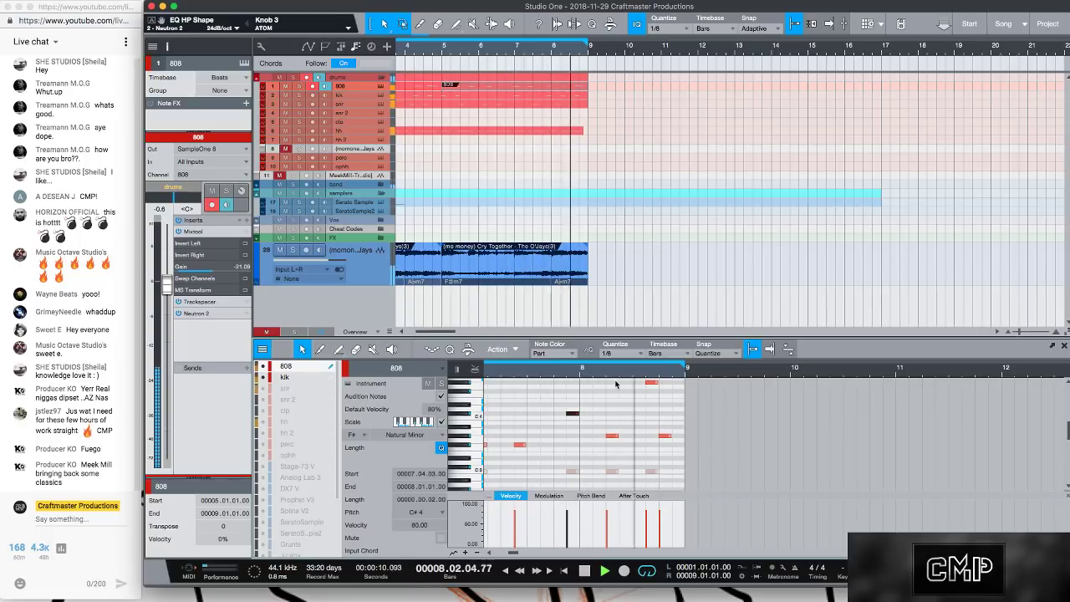
click(596, 436)
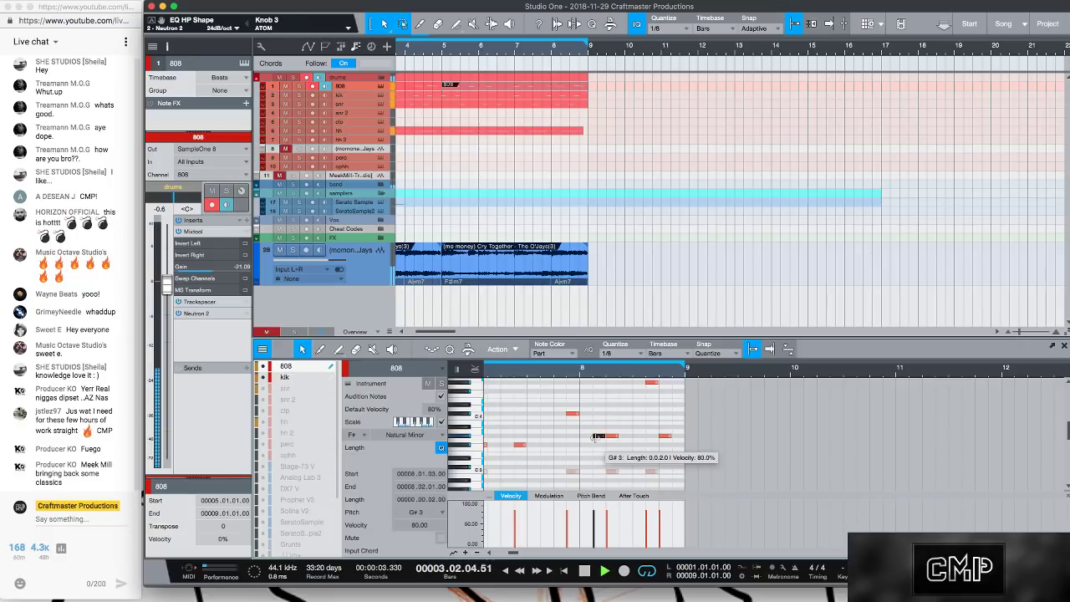
key(shift+Up)
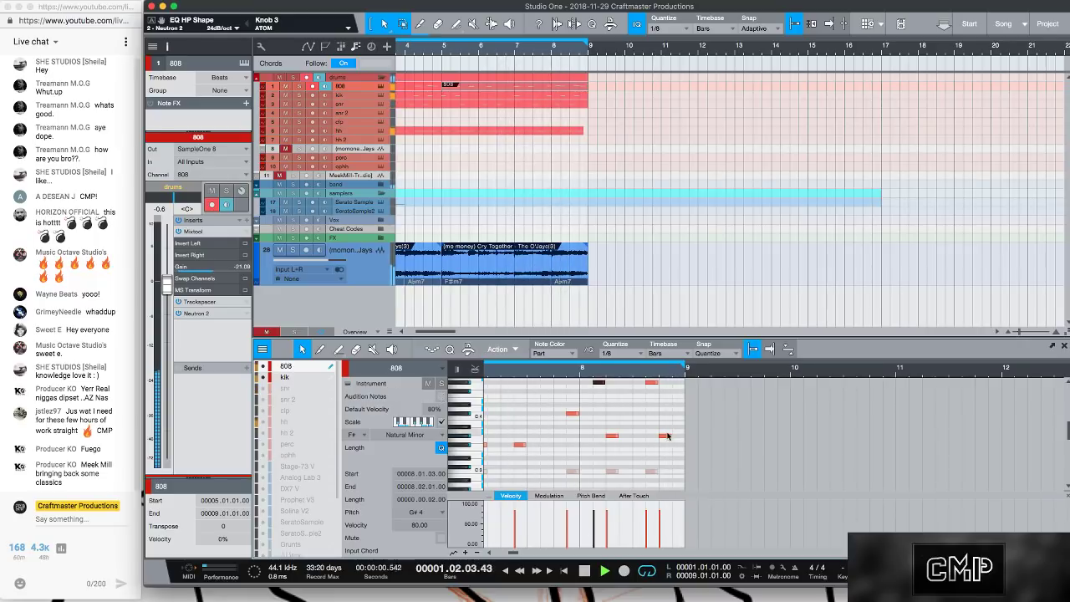
- Change the pitch of the 808 note at 8.03.03 to D#4
click(652, 383)
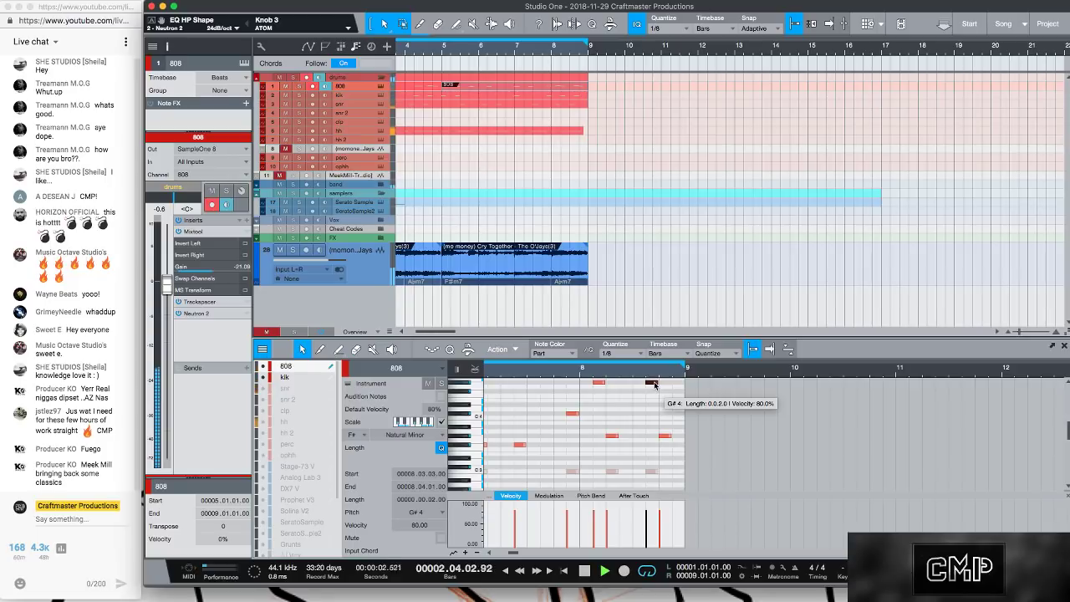
drag(655, 384, 656, 433)
key(Up)
key(Up)
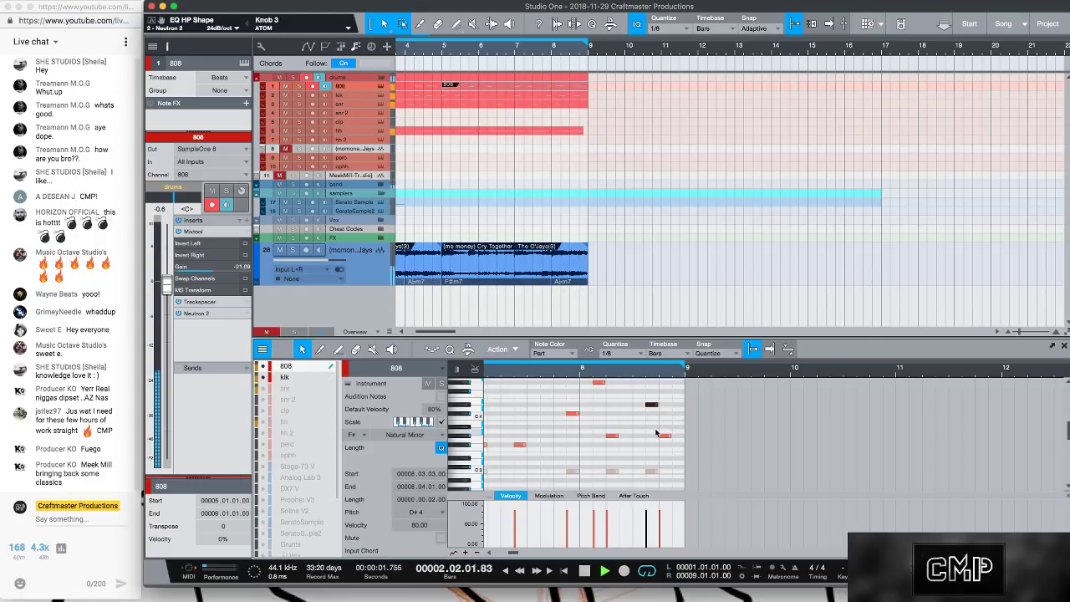
- Change the 808 part's scale from Natural Minor to Major while the beat plays
click(438, 433)
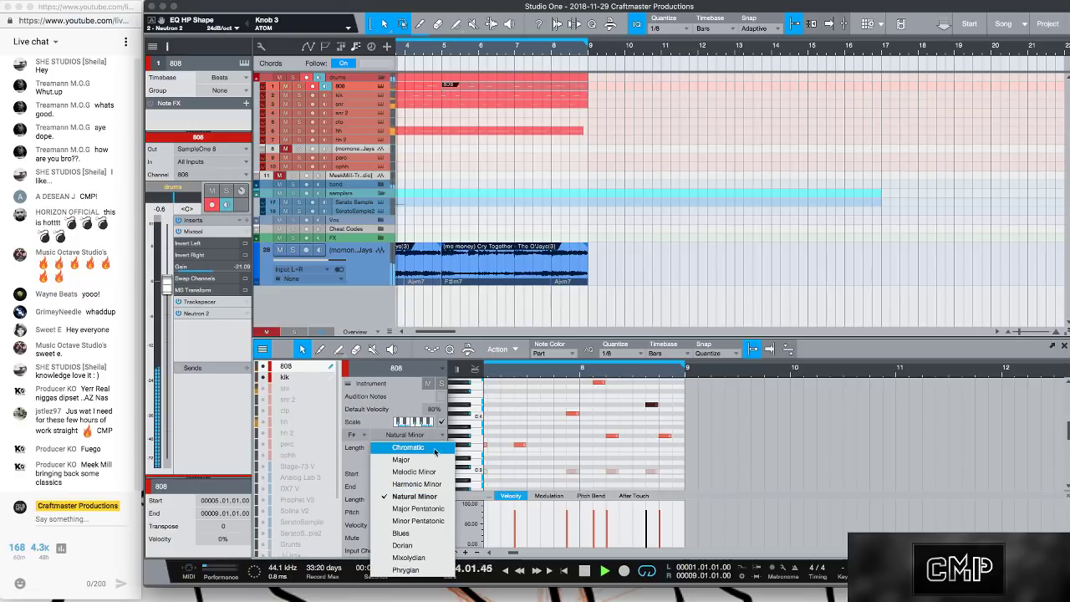
click(402, 461)
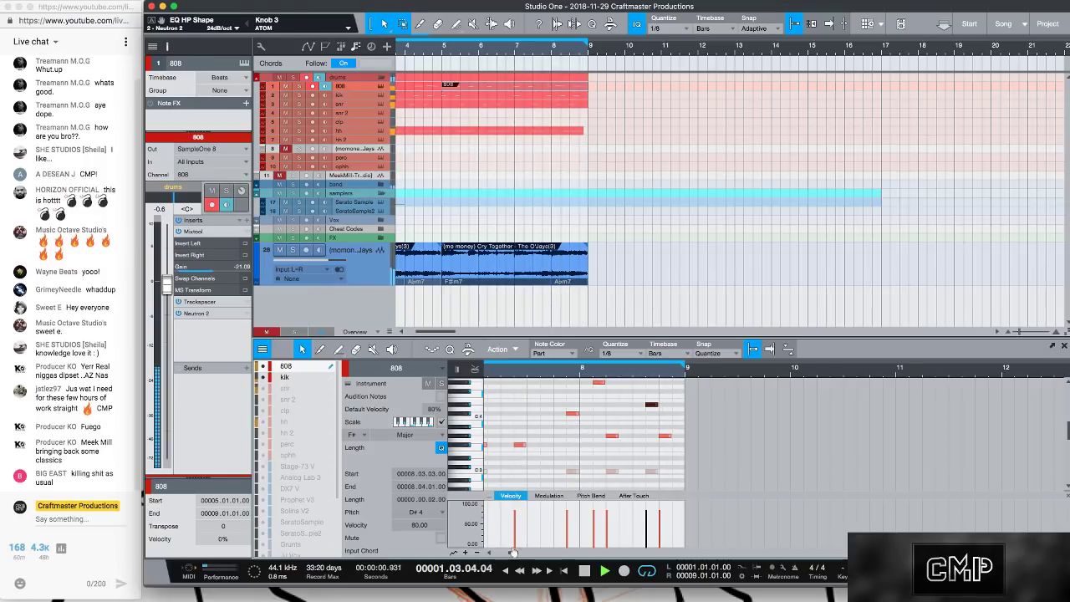
drag(513, 552, 505, 551)
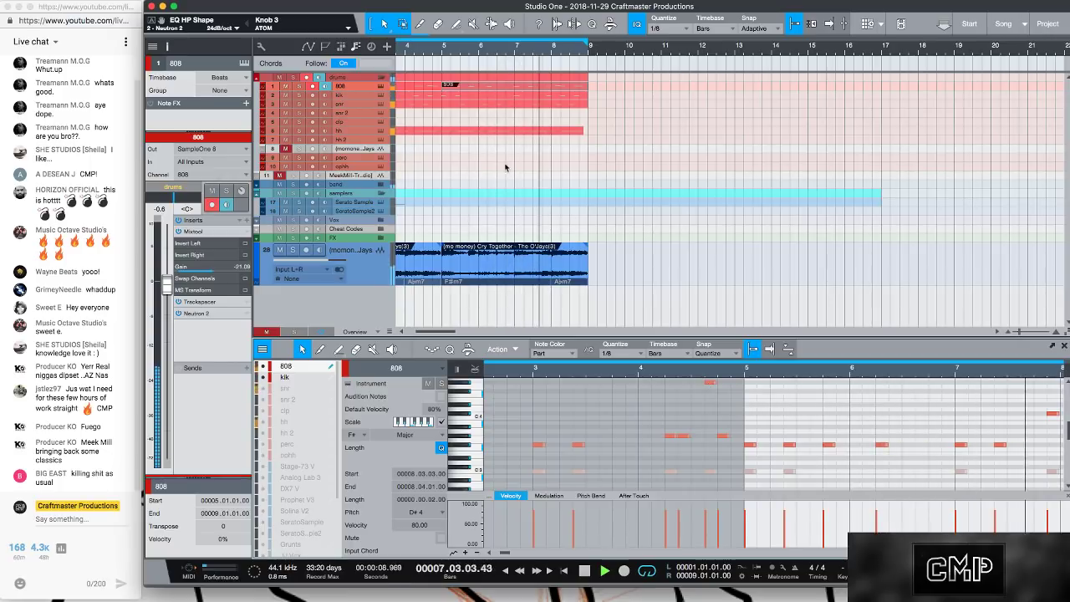
- Enlarge the arrangement tracks and extend the end of the hh part to the start of bar 9
click(581, 131)
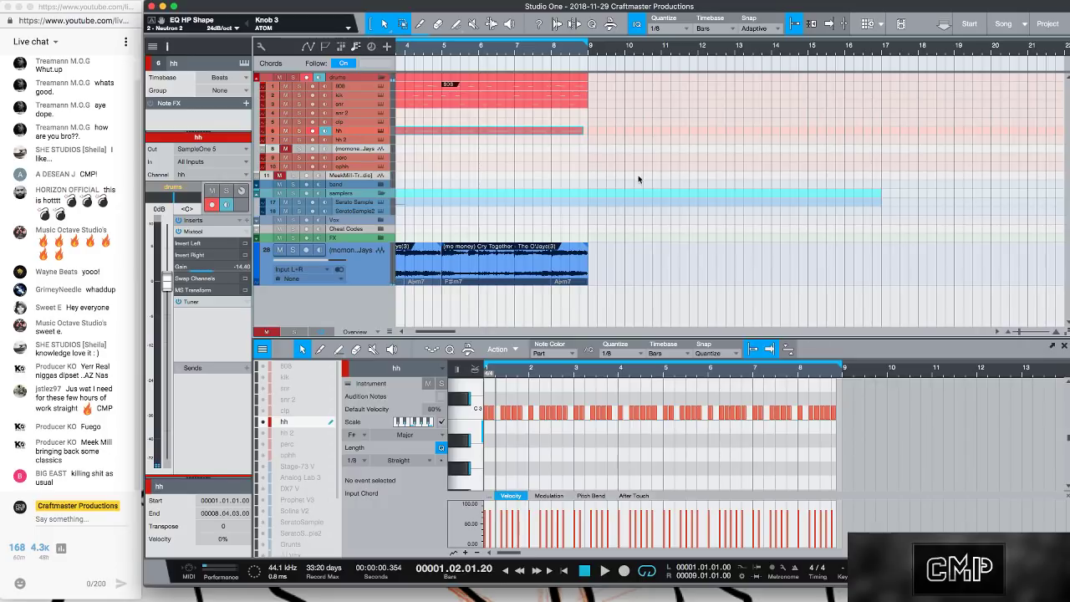
key(shift+e)
key(shift+e)
key(shift+e)
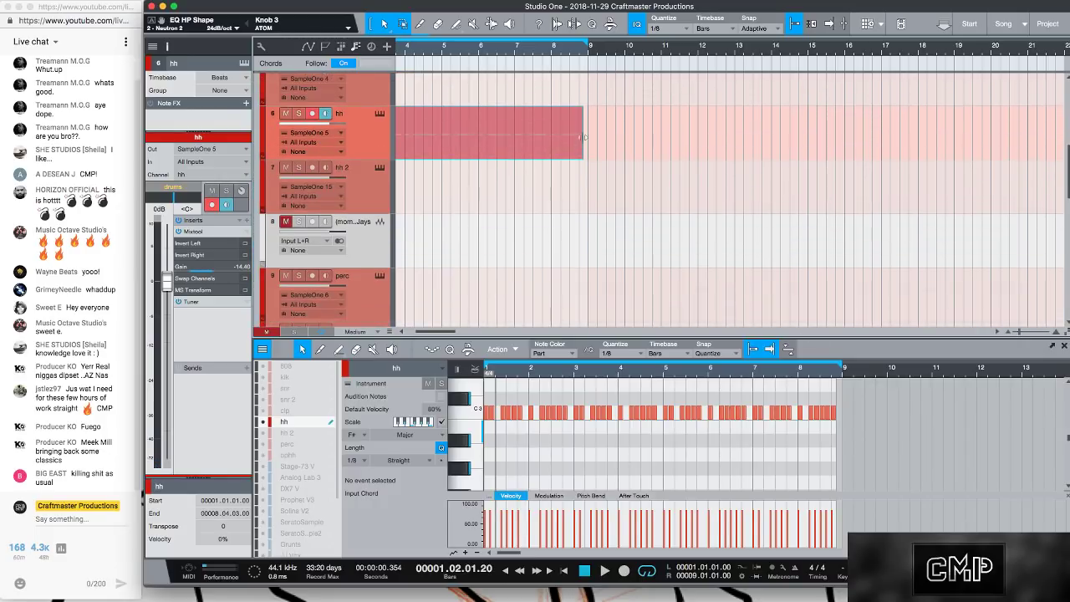
mouse_move(582, 140)
mouse_down()
mouse_move(602, 140)
mouse_move(591, 147)
mouse_up()
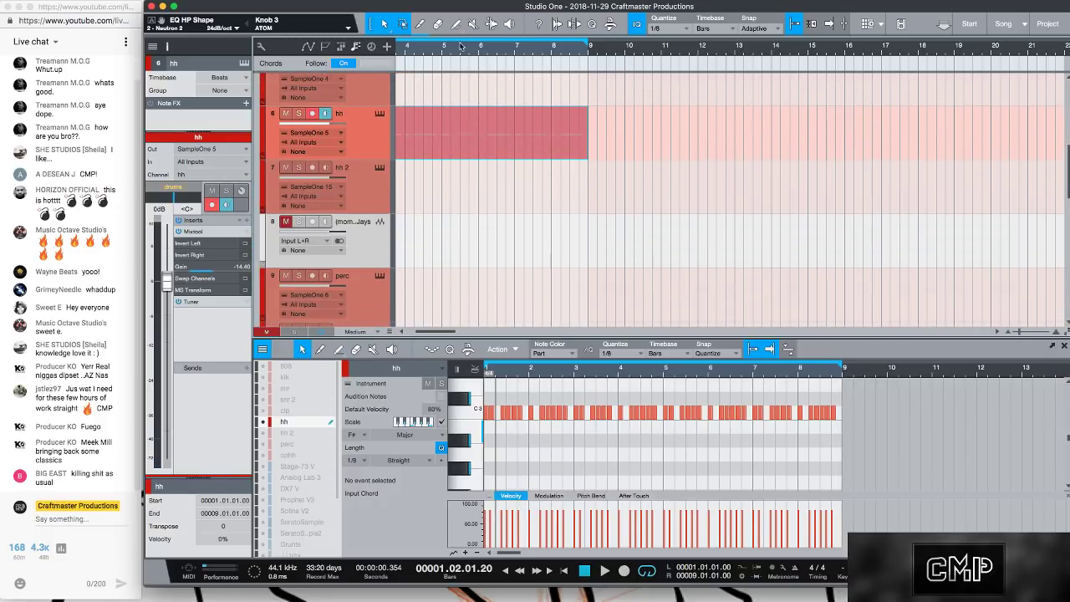
- Move the hi-hat part from the hh track down to the hh 2 track and play the beat
drag(461, 46, 646, 45)
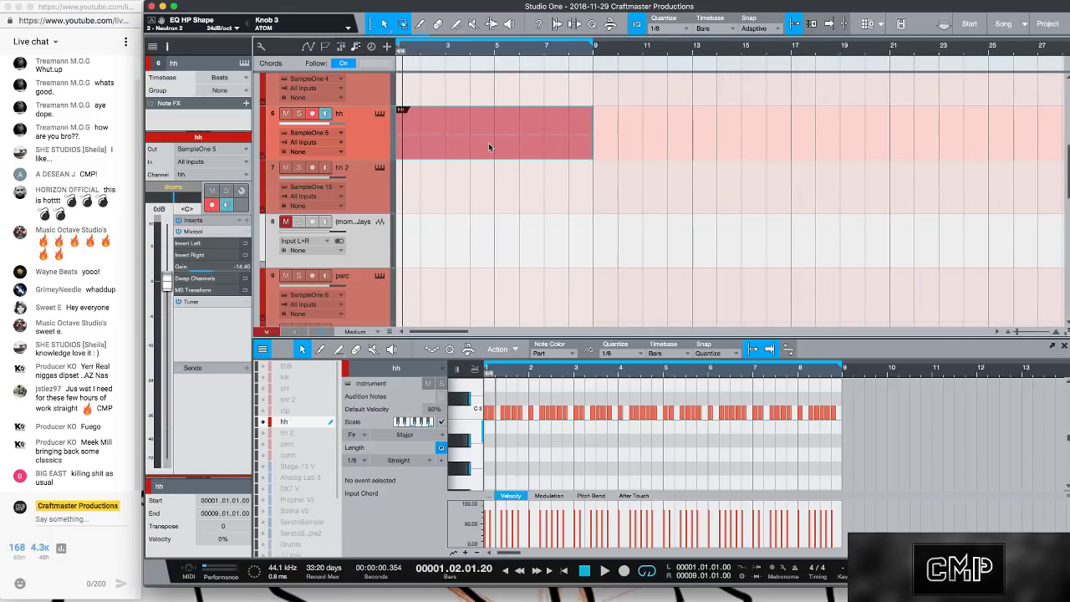
drag(488, 143, 488, 197)
key(space)
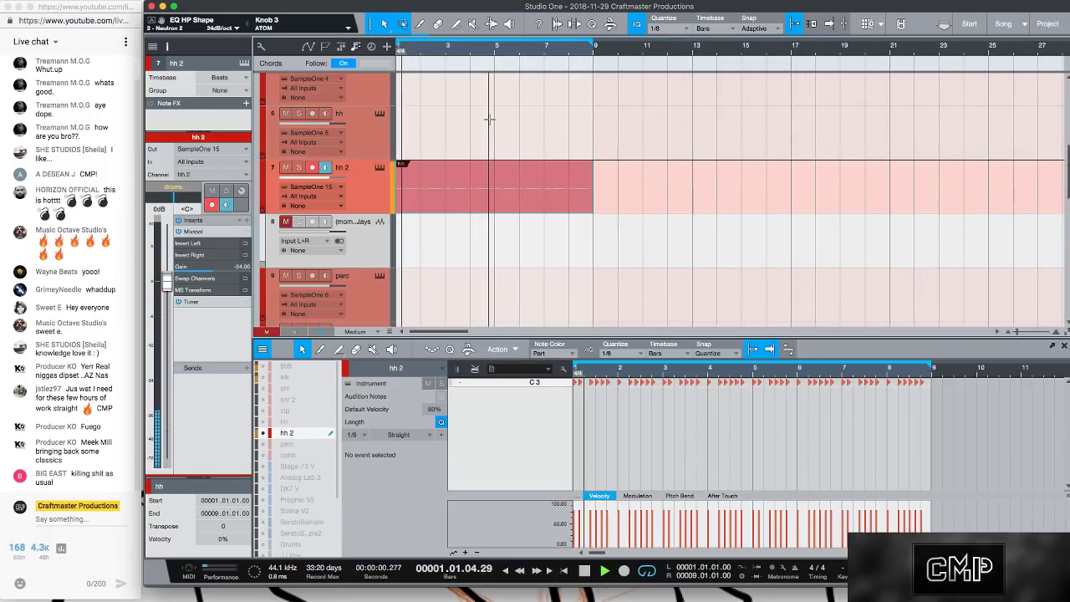
- Raise the hh 2 track's Mixtool gain to -21.12 dB and, in its sampler, shorten the amp decay and set the gain to +2.8 dB
click(378, 168)
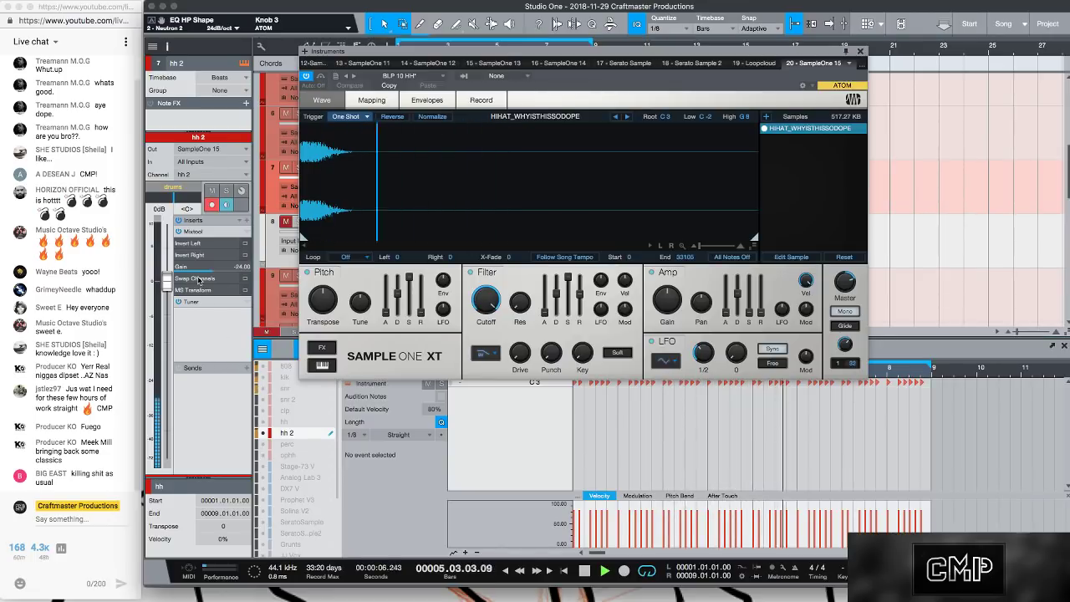
scroll(197, 272, up, 2)
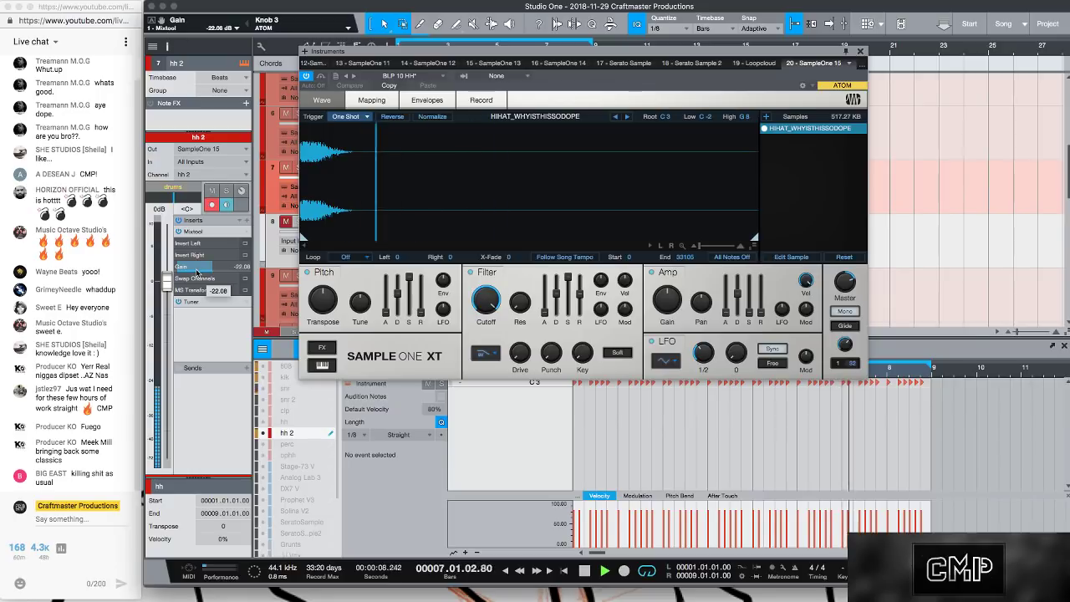
scroll(196, 271, up, 1)
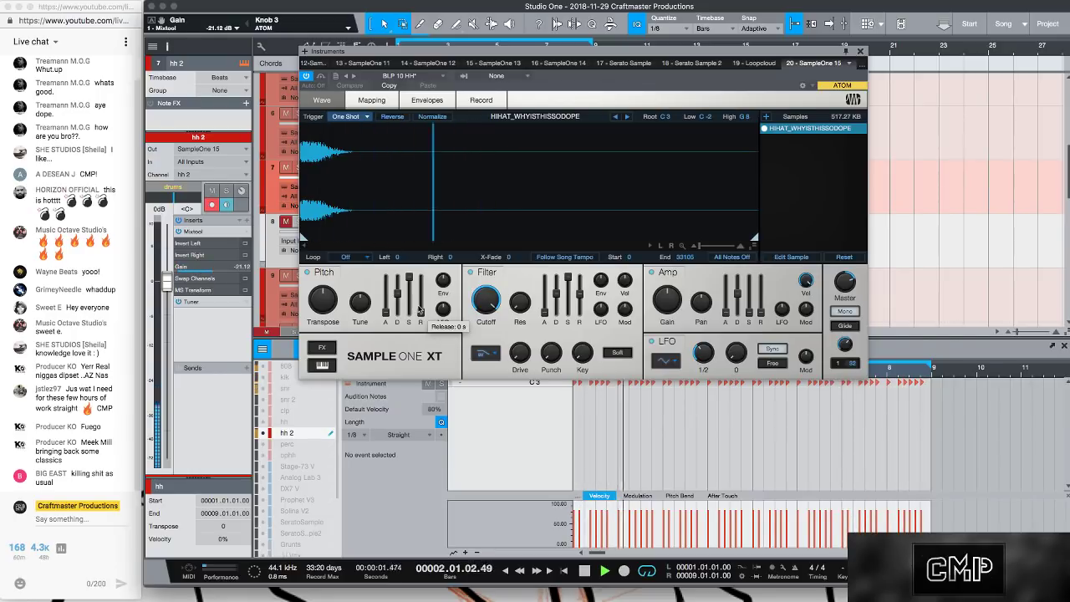
drag(736, 294, 736, 305)
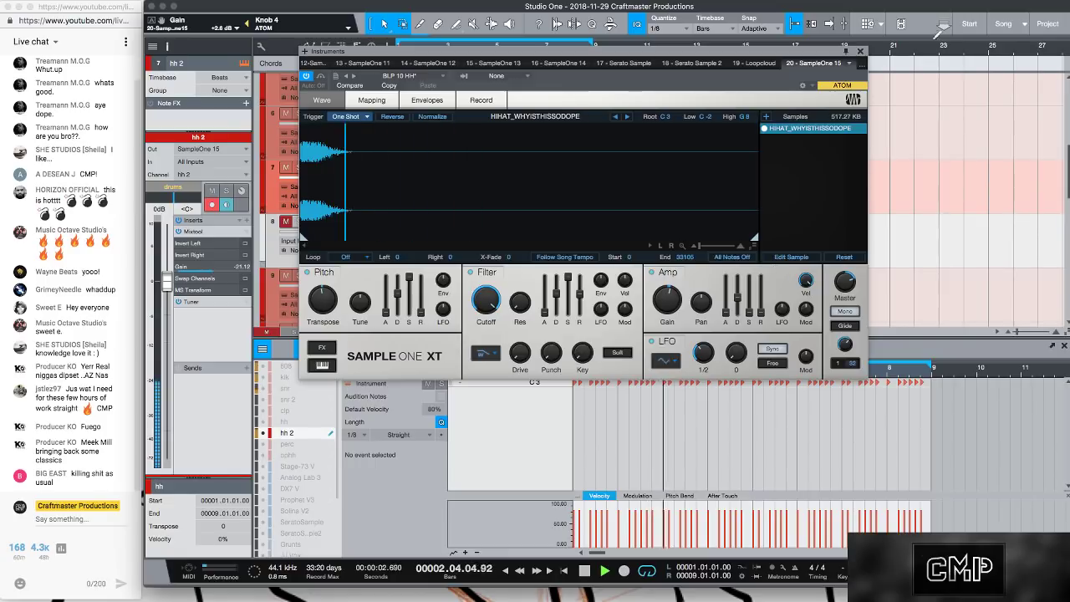
- Close the hh 2 sampler and create an empty part on the hh track from bar 1 to bar 9
key(F11)
key(space)
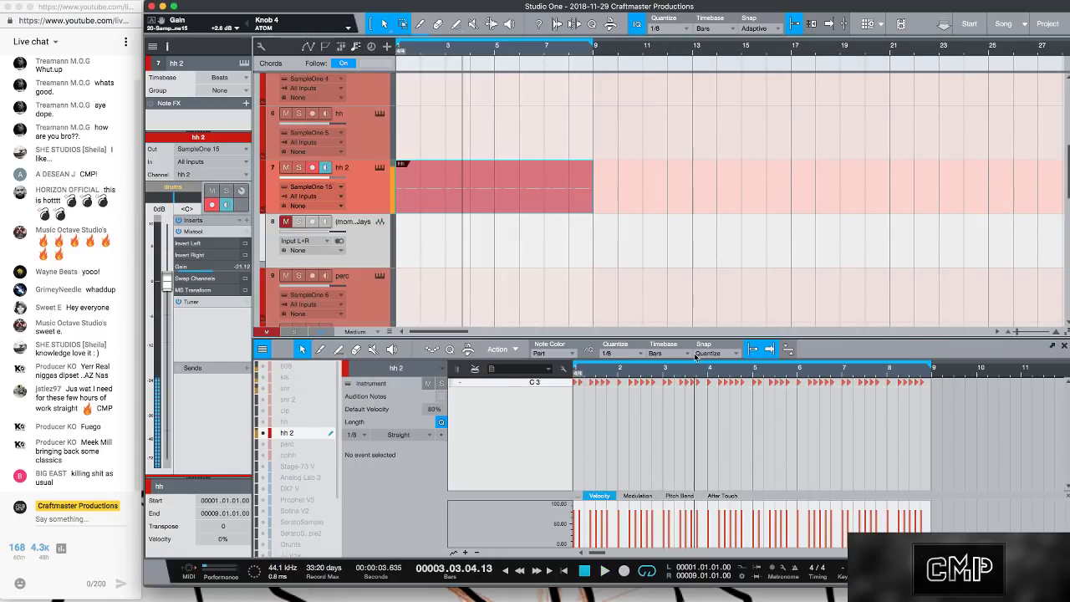
click(377, 166)
click(860, 51)
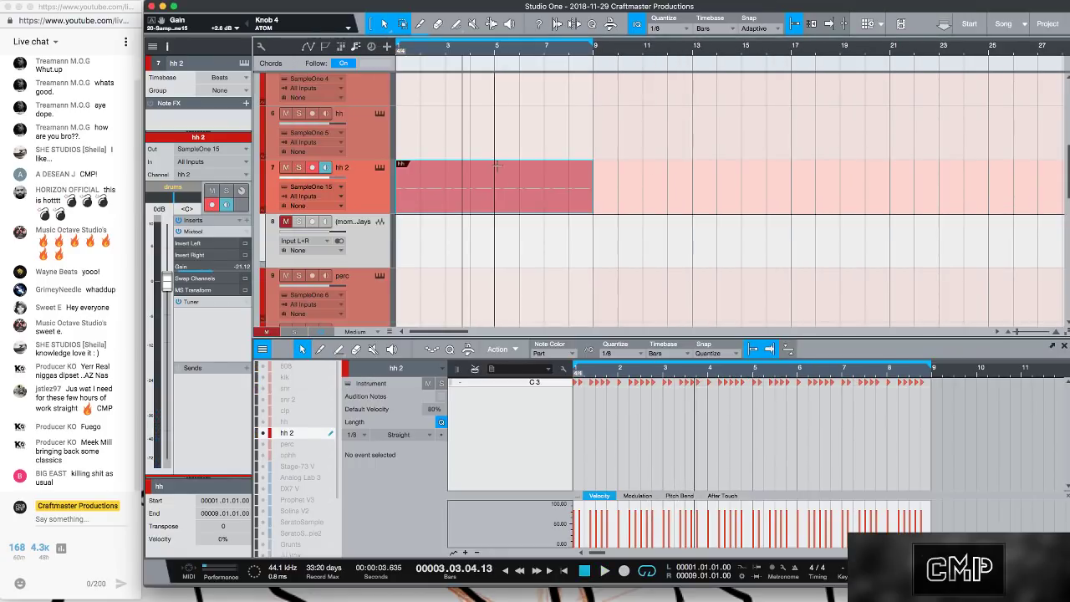
click(412, 151)
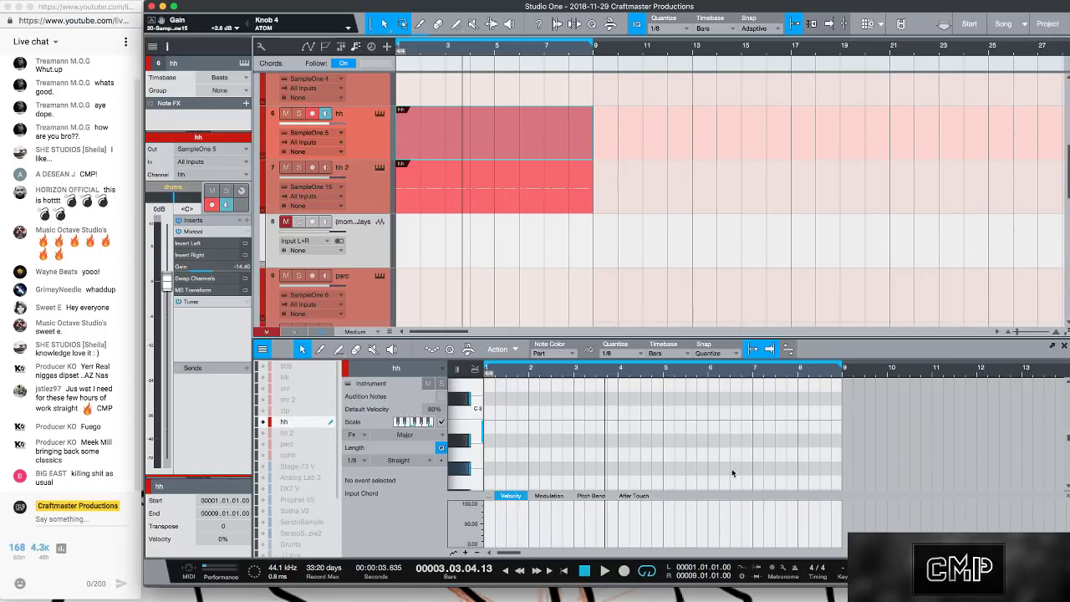
- Add a B 2 note on beat 3 of bar 1 in the hh part and divide it into 1/32 notes
key(space)
drag(616, 370, 635, 386)
key(comma)
drag(552, 370, 562, 413)
key(comma)
key(space)
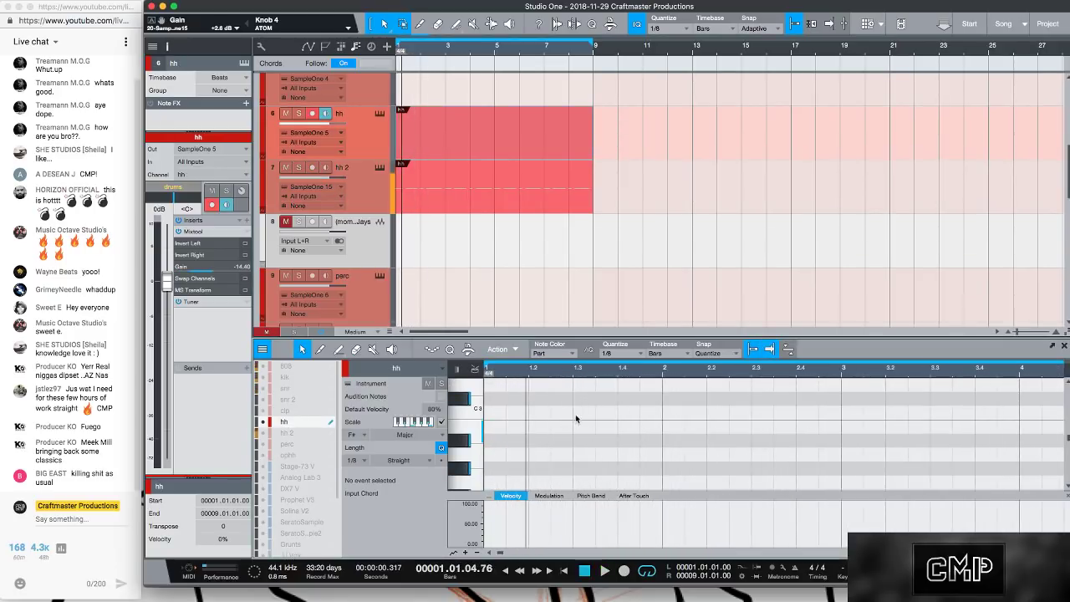
click(575, 422)
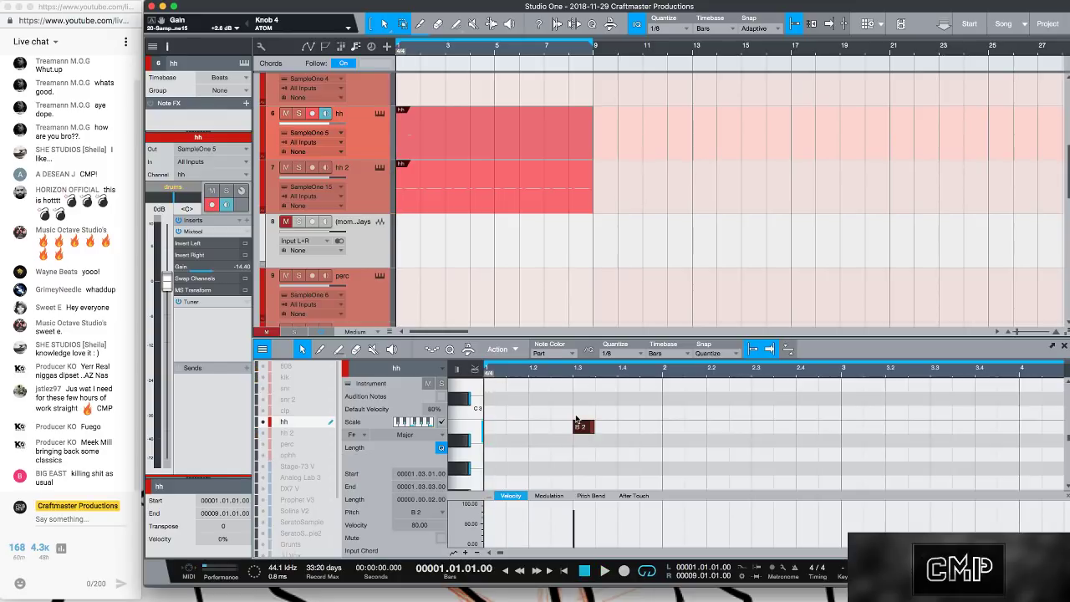
key(space)
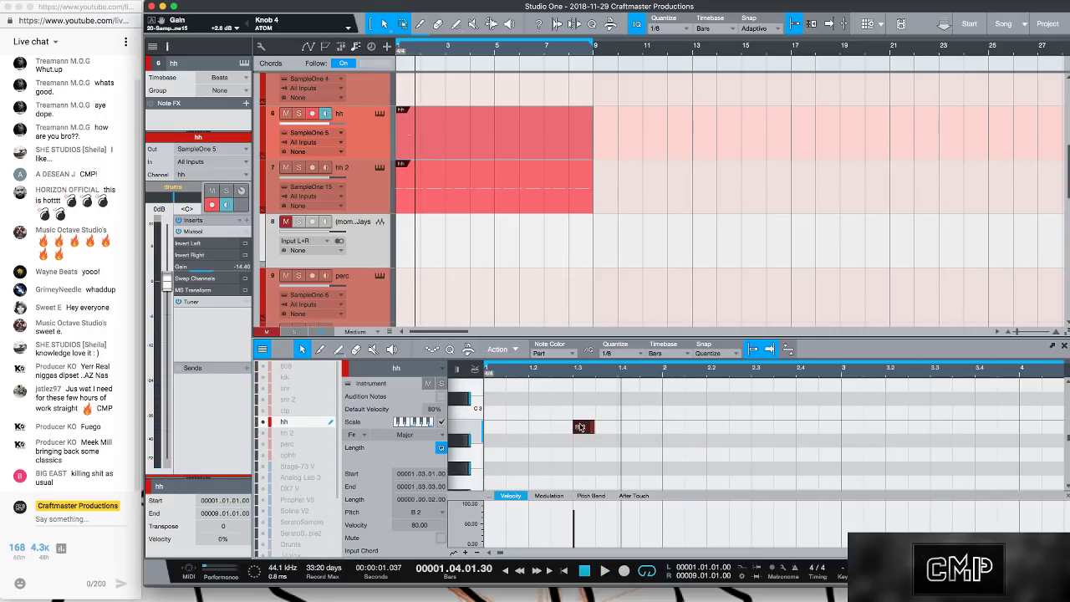
key(F11)
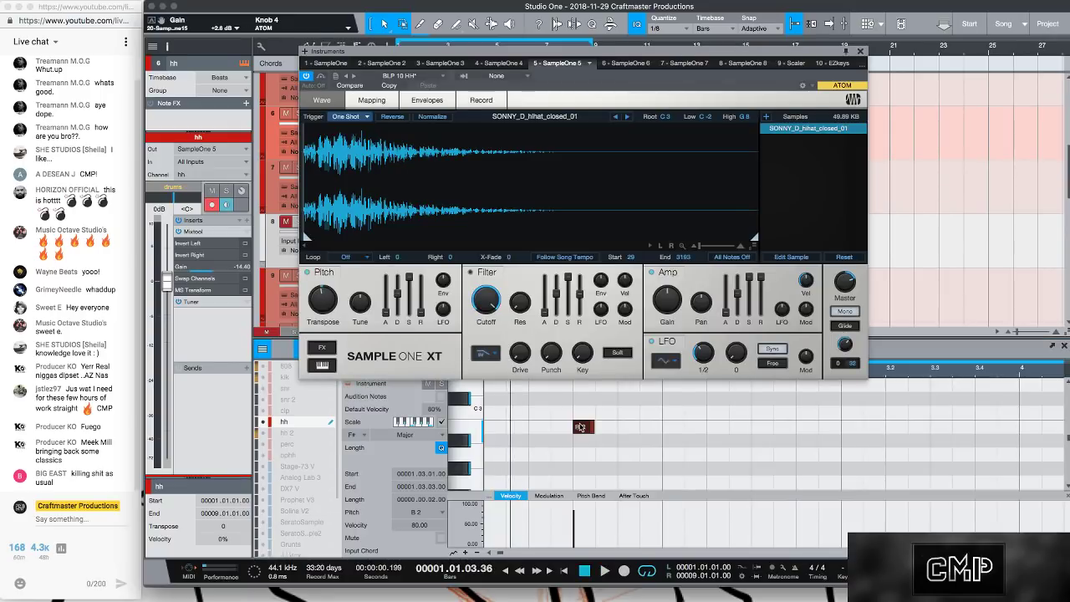
key(F11)
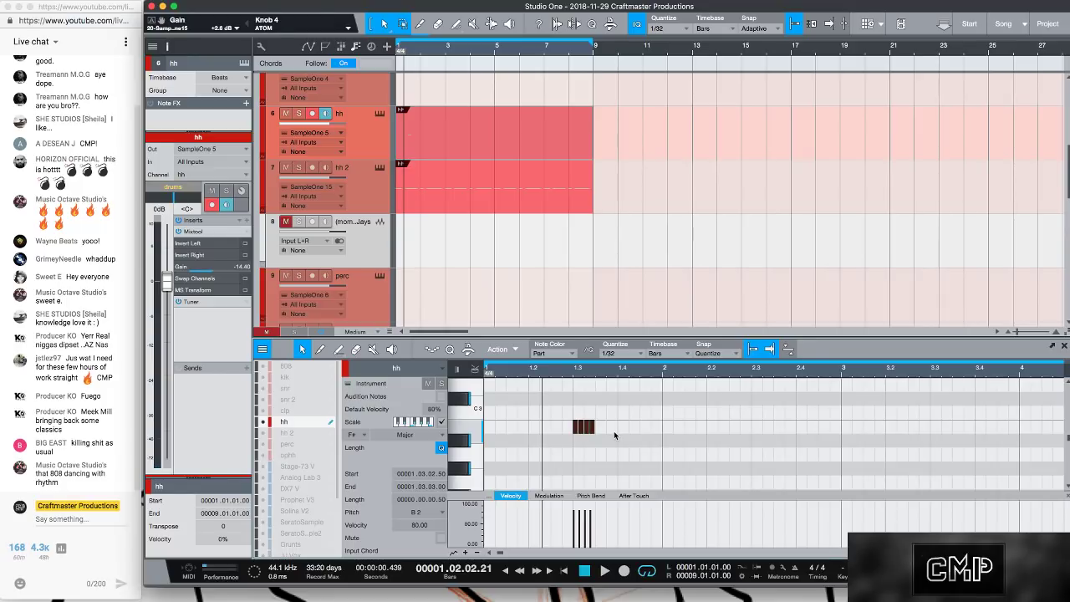
- Transpose the hi-hat roll down to F# 2 and play it with the hh track's volume lowered to -7.3 dB
key(Down)
key(Down)
key(Down)
key(Down)
key(Down)
key(space)
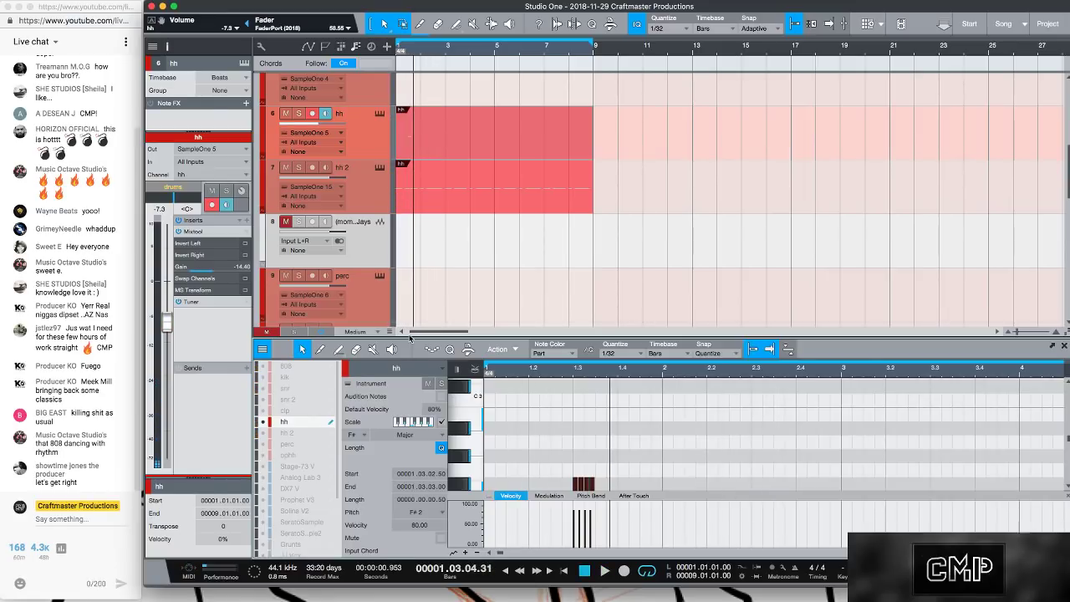
- Duplicate the hi-hat roll to beat 3 of bars 2 and 3 and play the pattern
key(d)
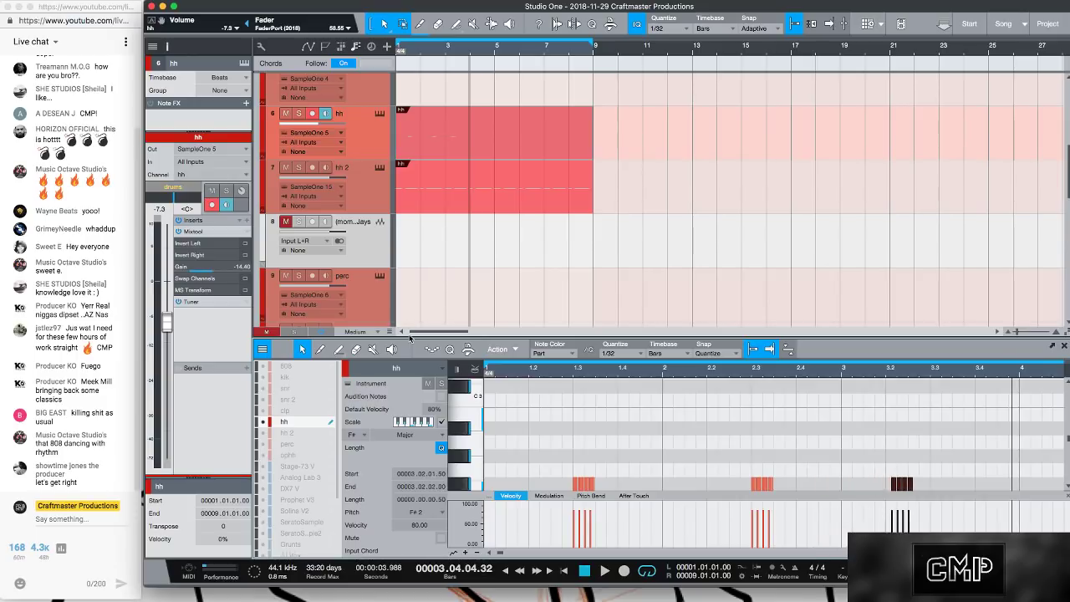
key(space)
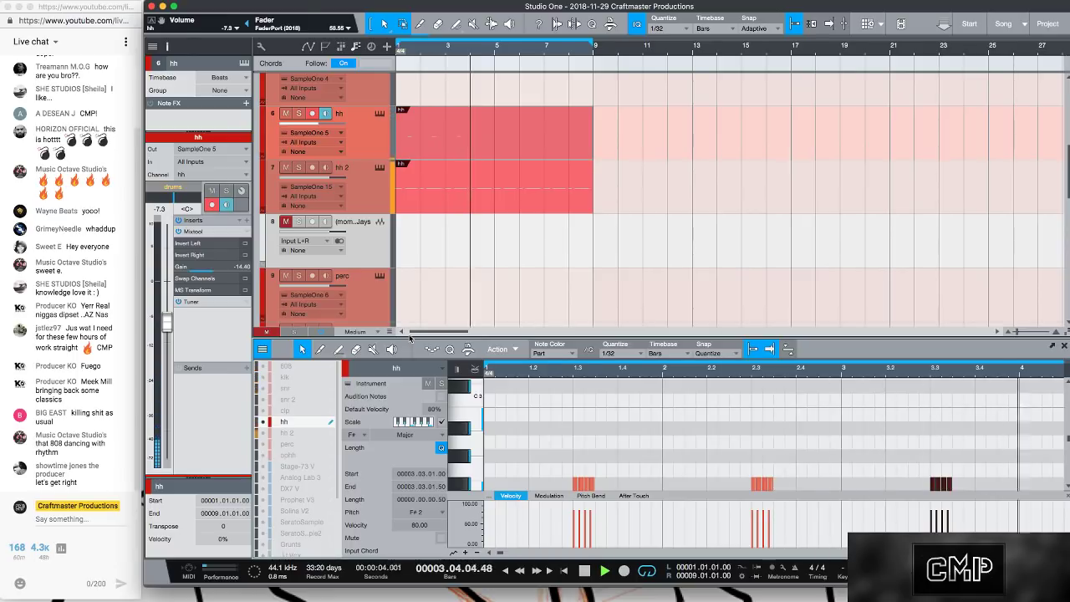
key(space)
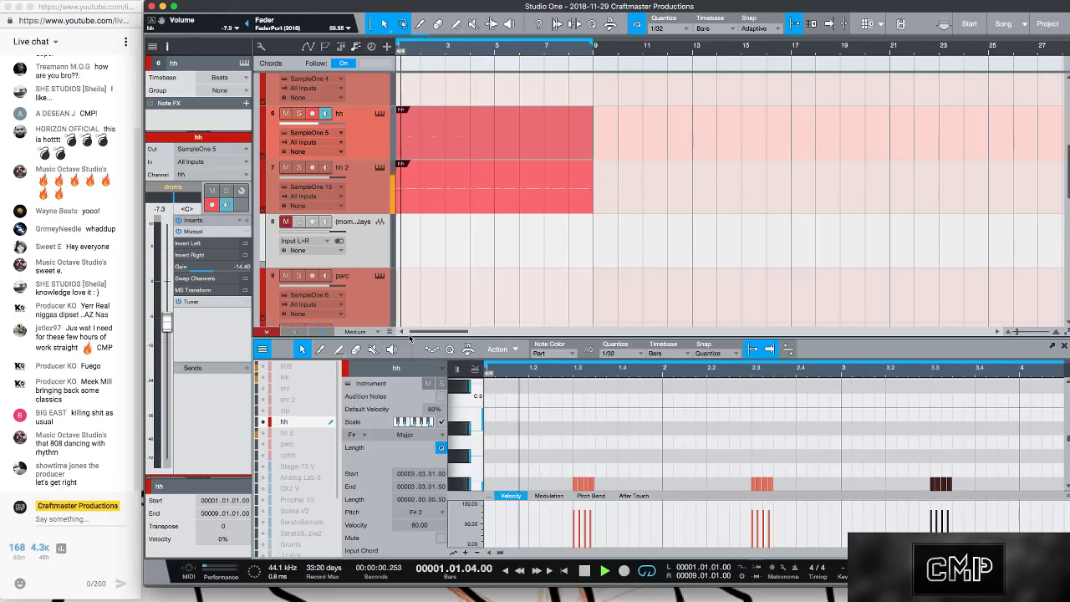
drag(757, 375, 544, 369)
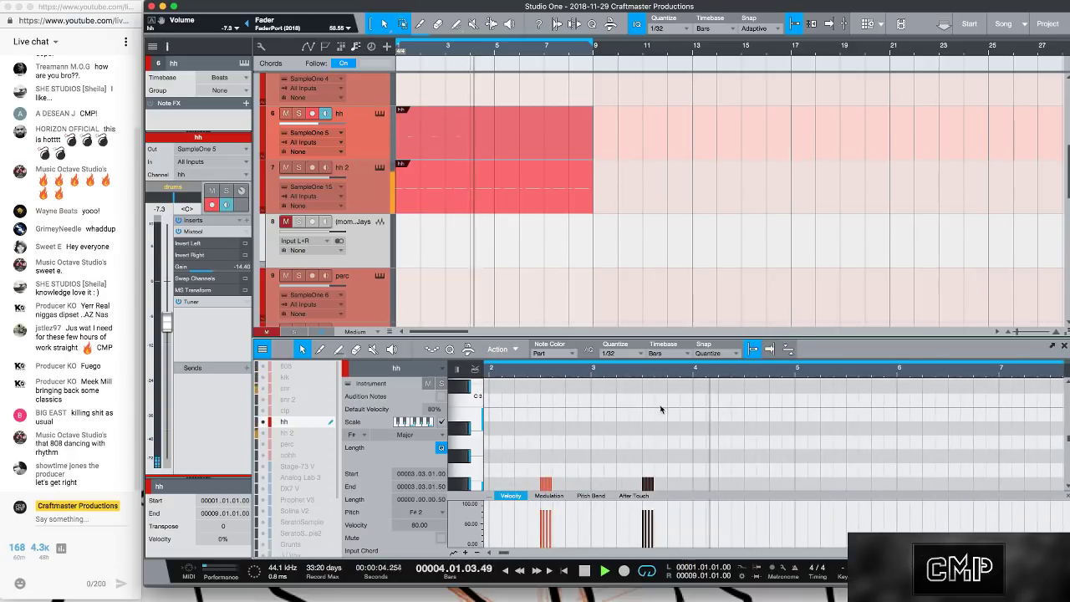
click(656, 369)
click(577, 371)
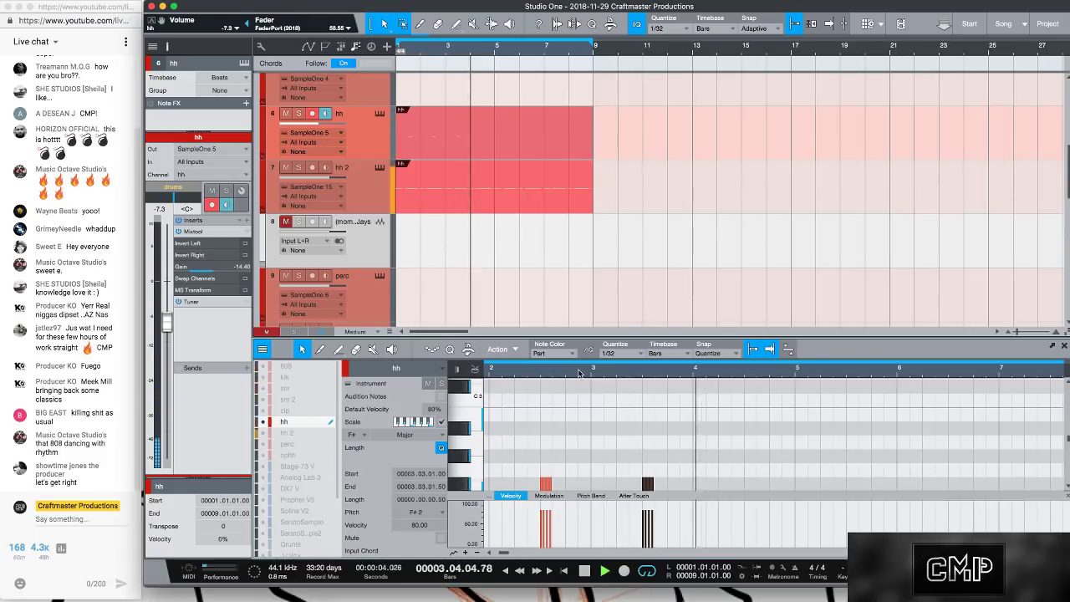
- Add an F# 2 note in the second half of bar 4's third beat and split it into 1/32 triplets
double_click(764, 485)
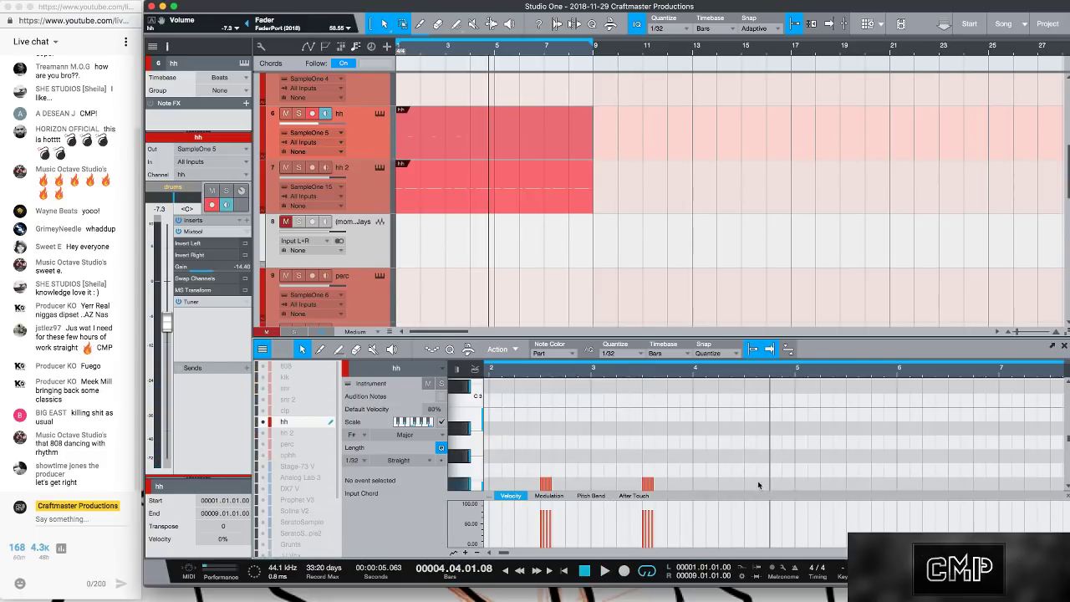
drag(767, 485, 756, 481)
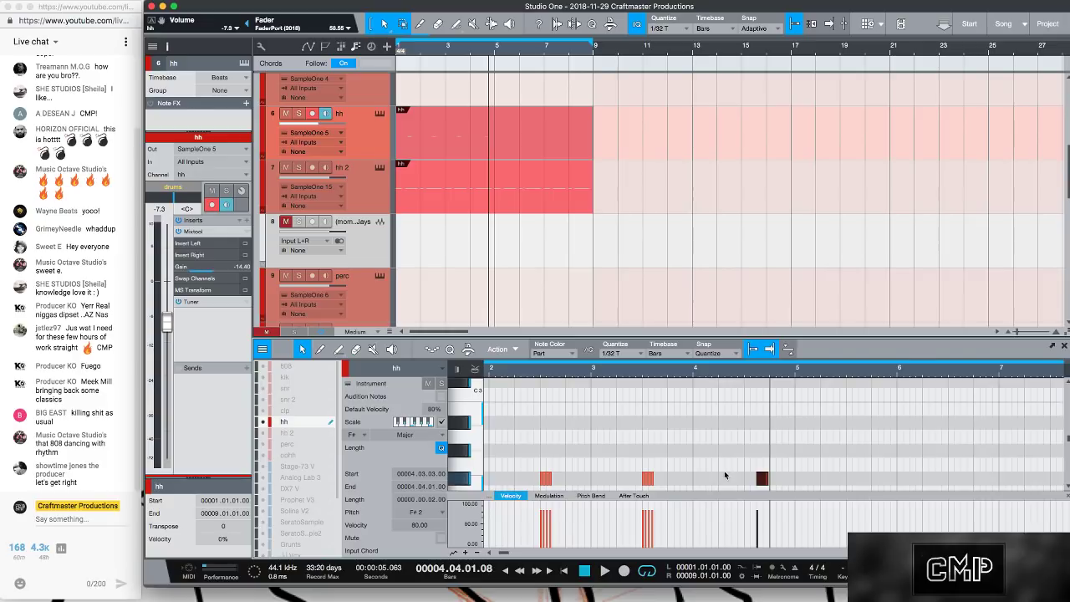
key(space)
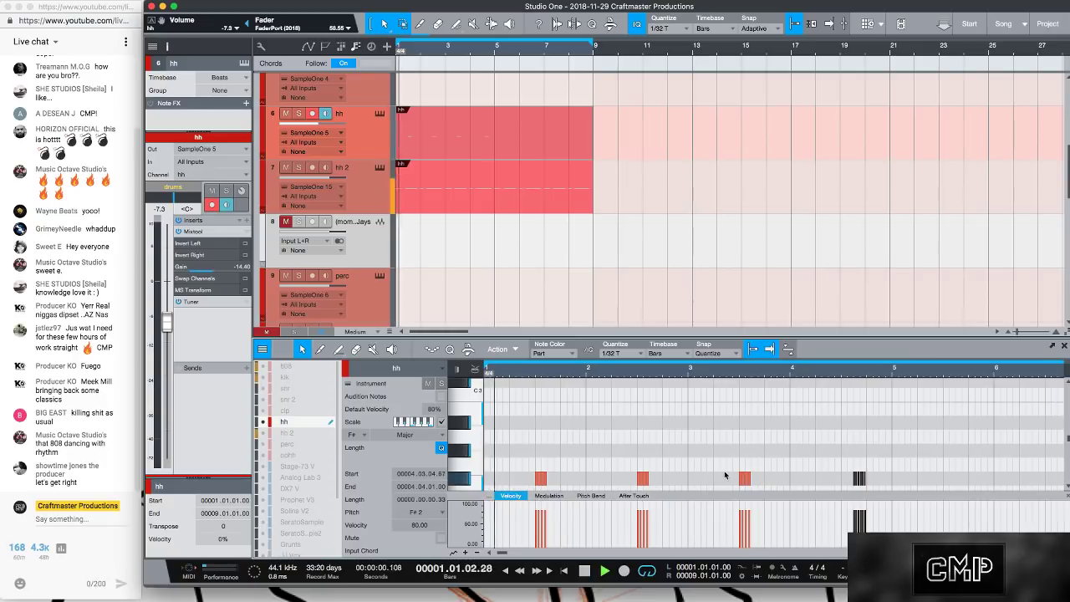
drag(898, 375, 882, 389)
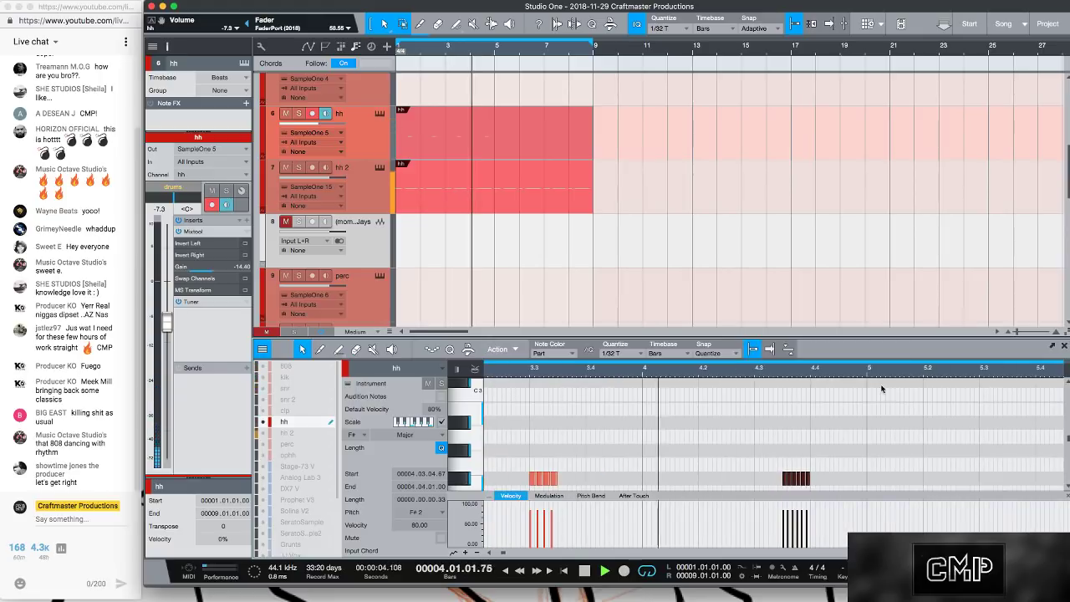
key(space)
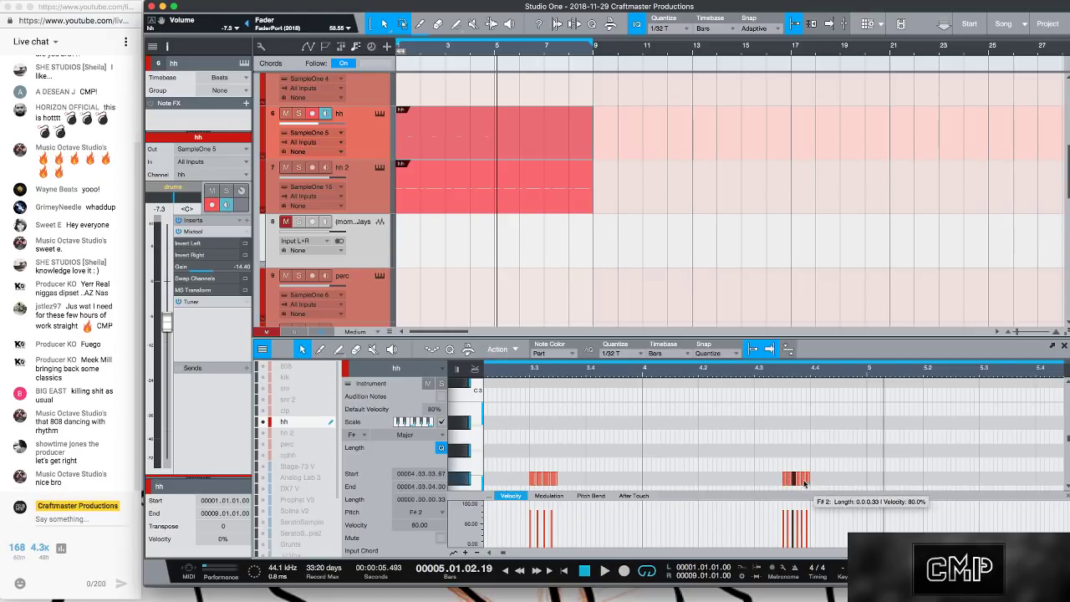
- Thin out the bar 4 triplet roll and add a single F# 2 note at 4.03.01.00
drag(789, 480, 793, 480)
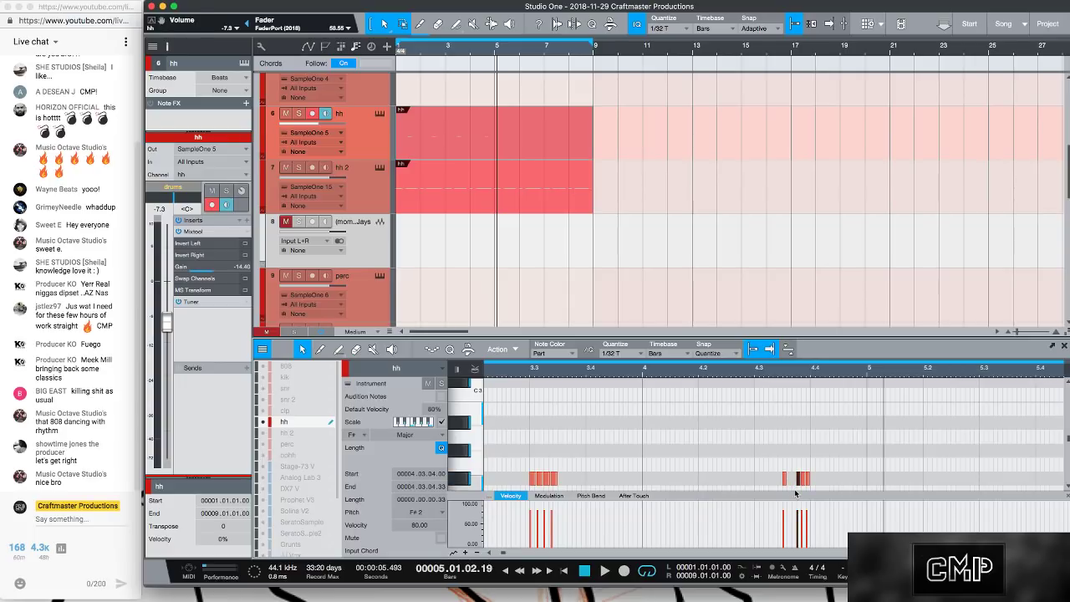
key(space)
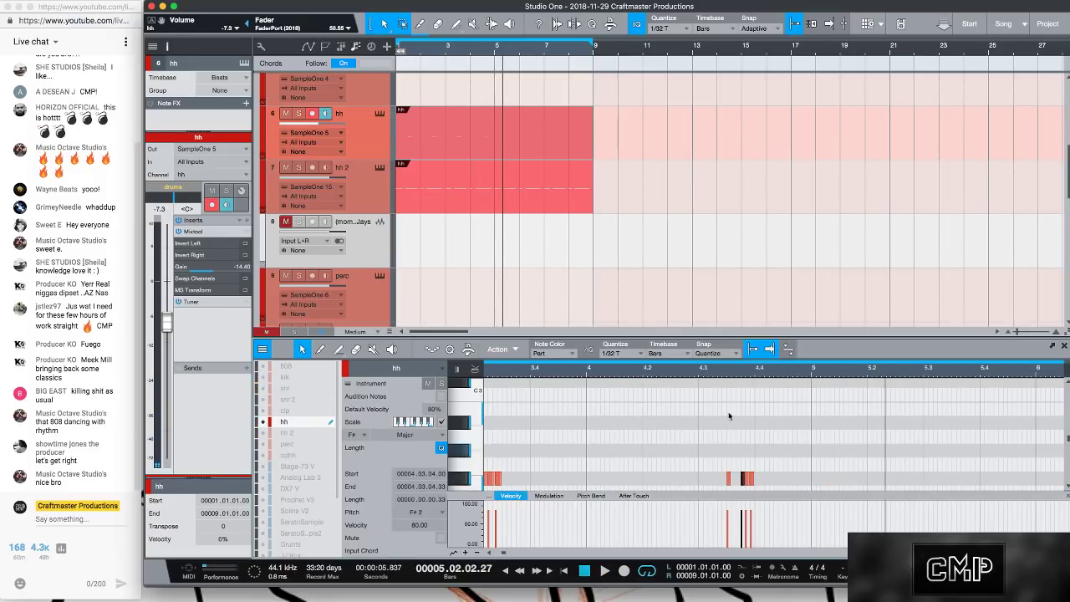
double_click(704, 479)
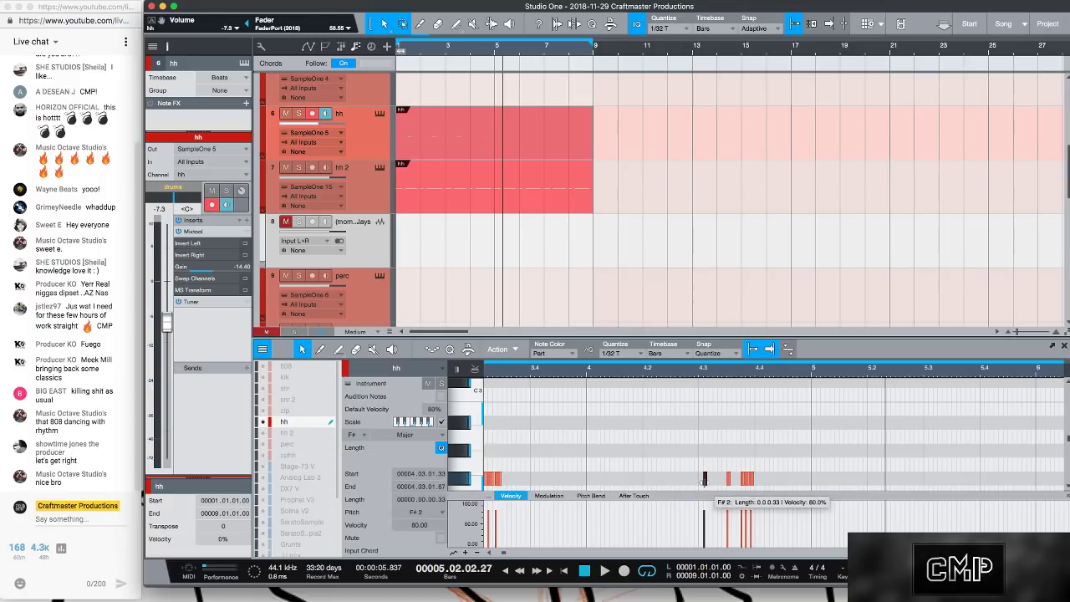
drag(700, 480, 698, 481)
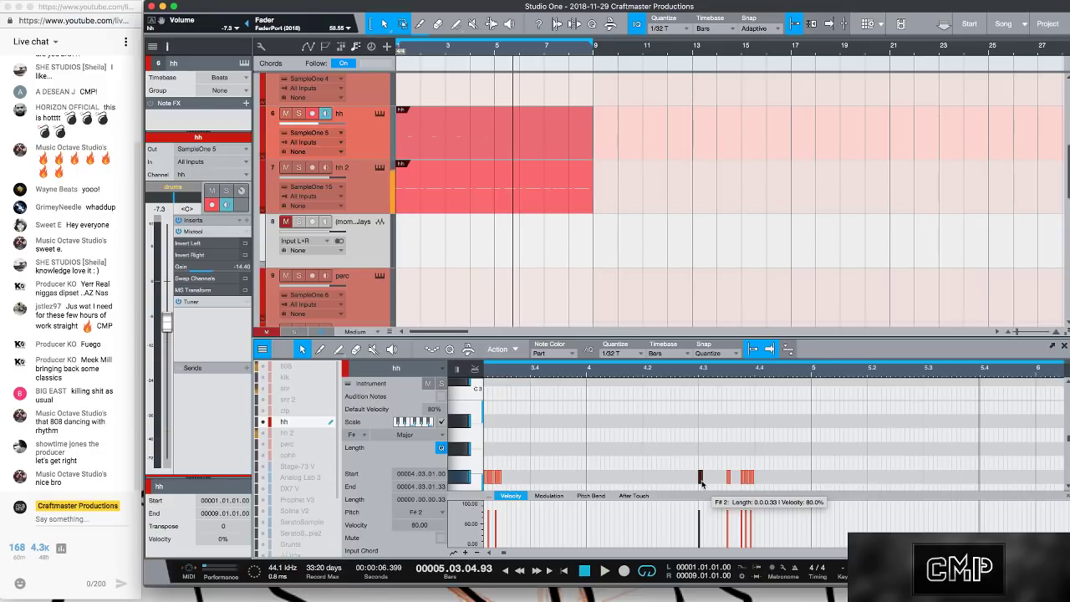
- Loop bar 4 and duplicate the last three triplet notes so the copies start on beat 4
drag(812, 366, 620, 370)
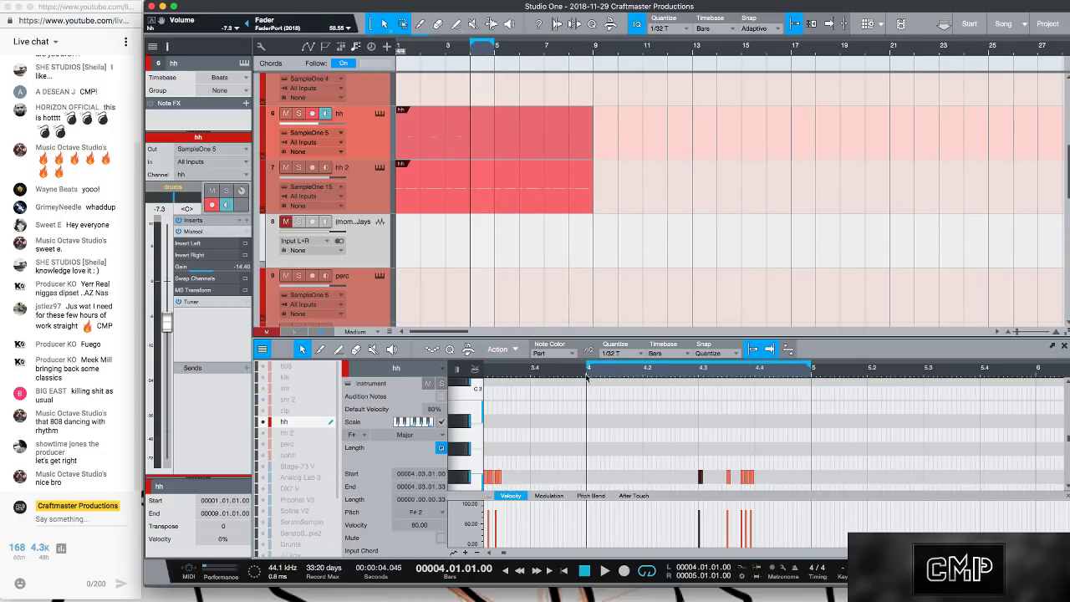
key(space)
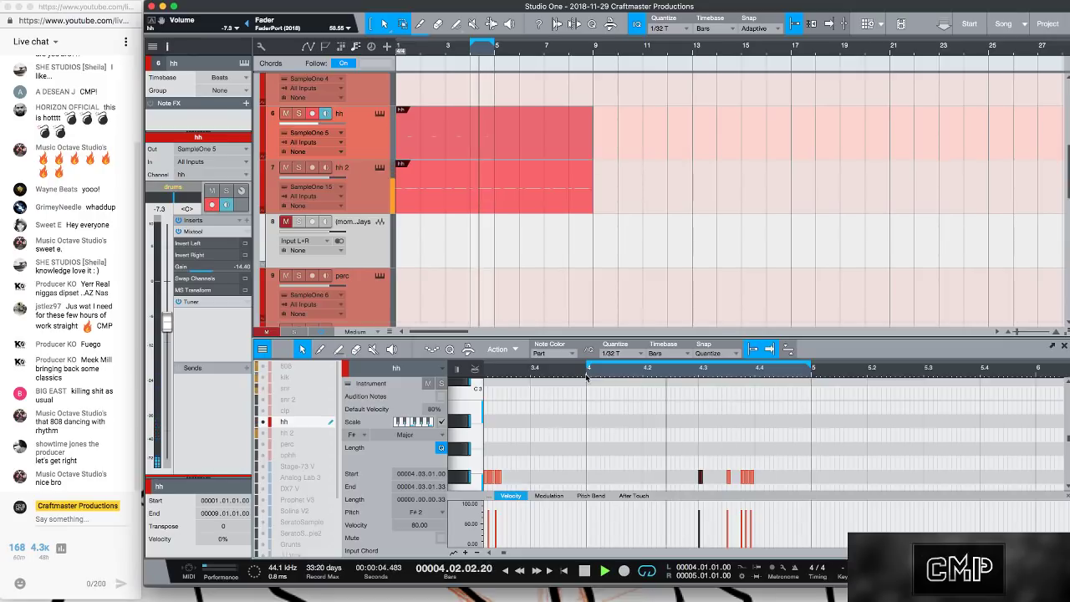
key(space)
click(761, 474)
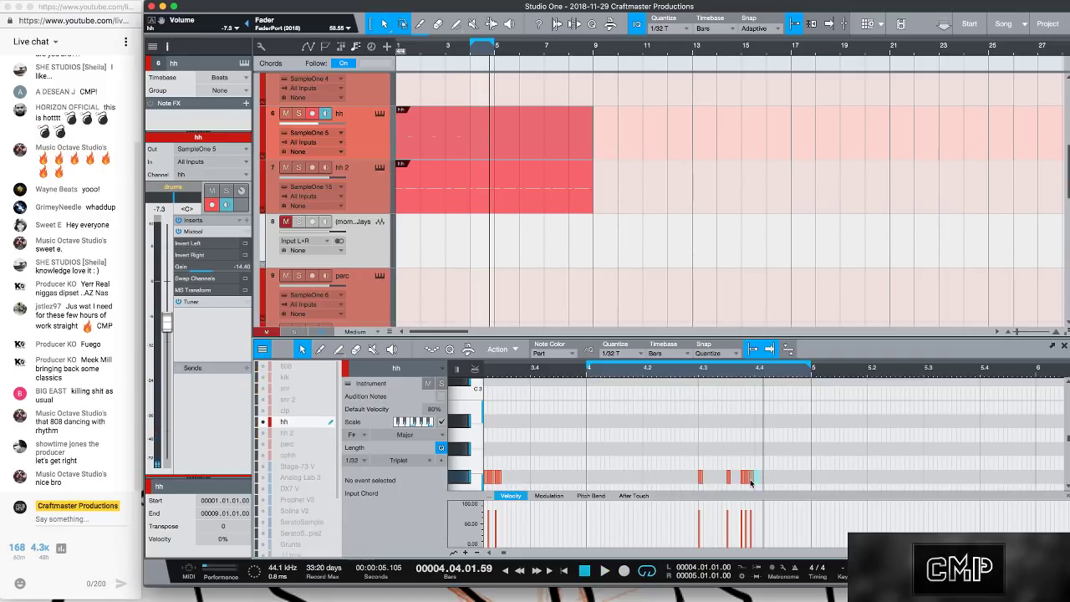
click(743, 478)
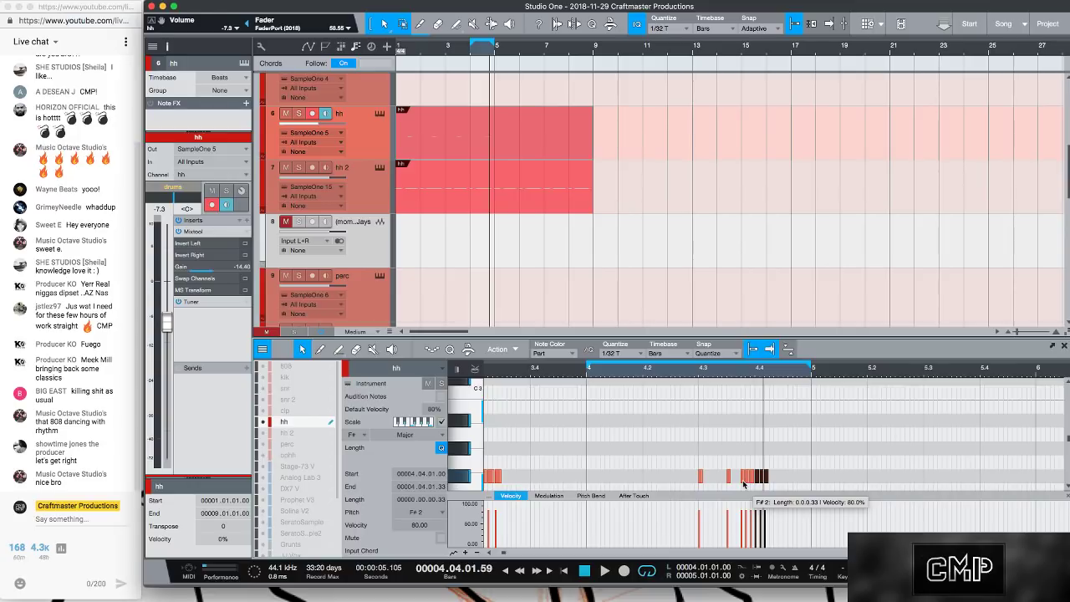
key(space)
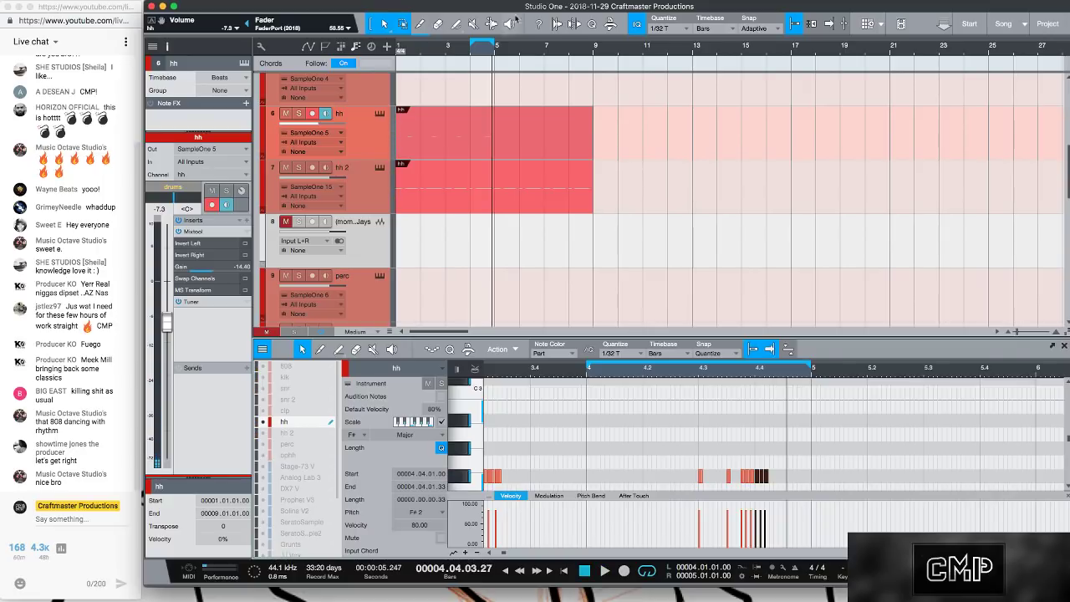
- Shorten the hh part to end at bar 5, duplicate it through bar 8, and set the loop from bar 1 to bar 9
drag(471, 40, 387, 46)
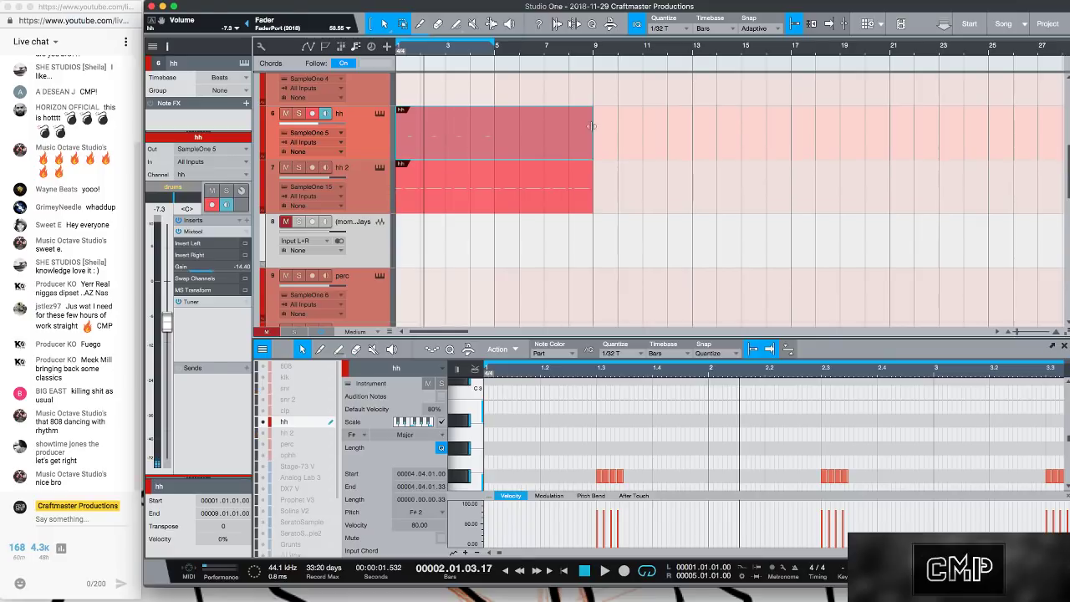
drag(592, 132, 491, 146)
key(d)
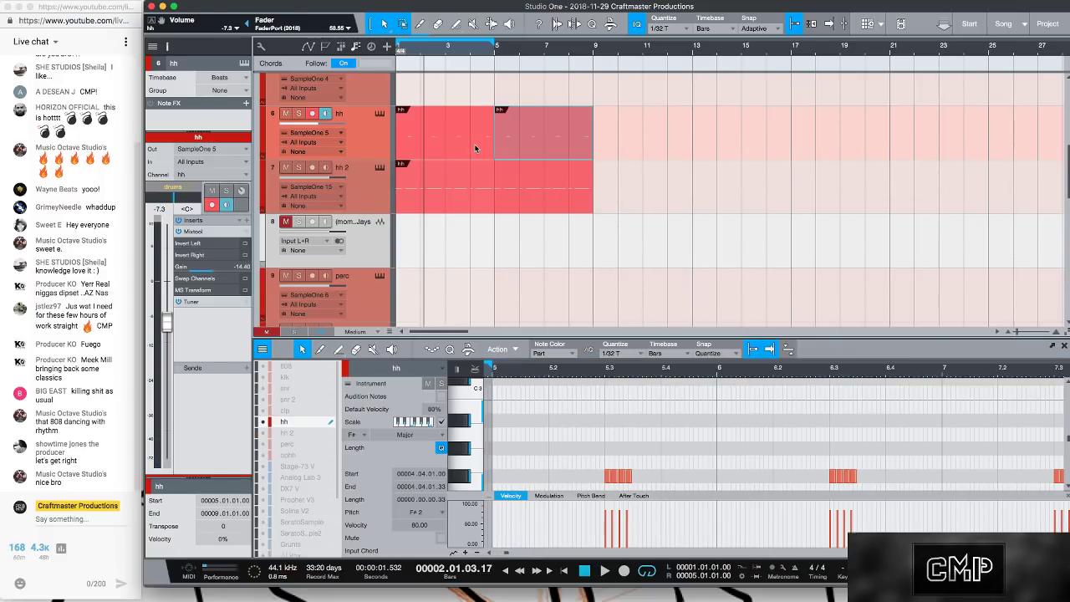
key(space)
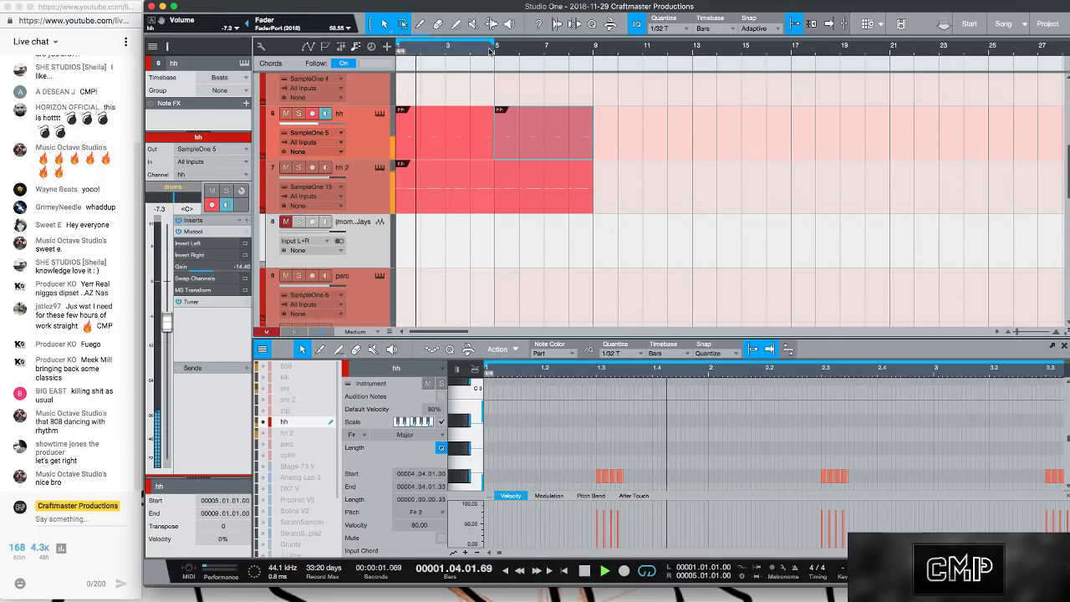
drag(495, 44, 585, 47)
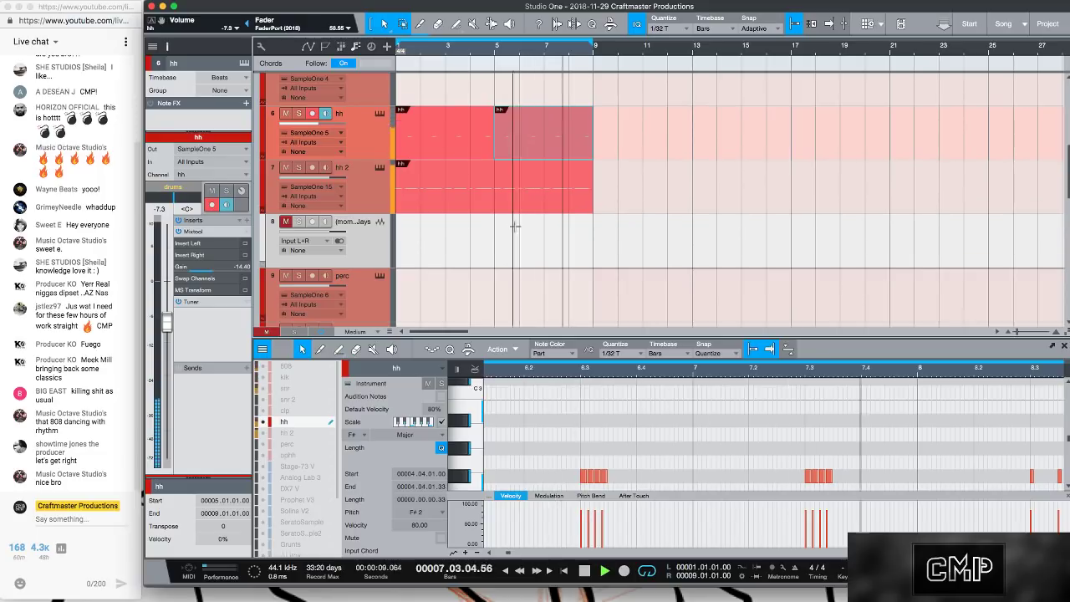
- Create an ophh part from bar 1 to bar 9 and show it in piano view with 1/8 quantize
scroll(438, 200, down, 5)
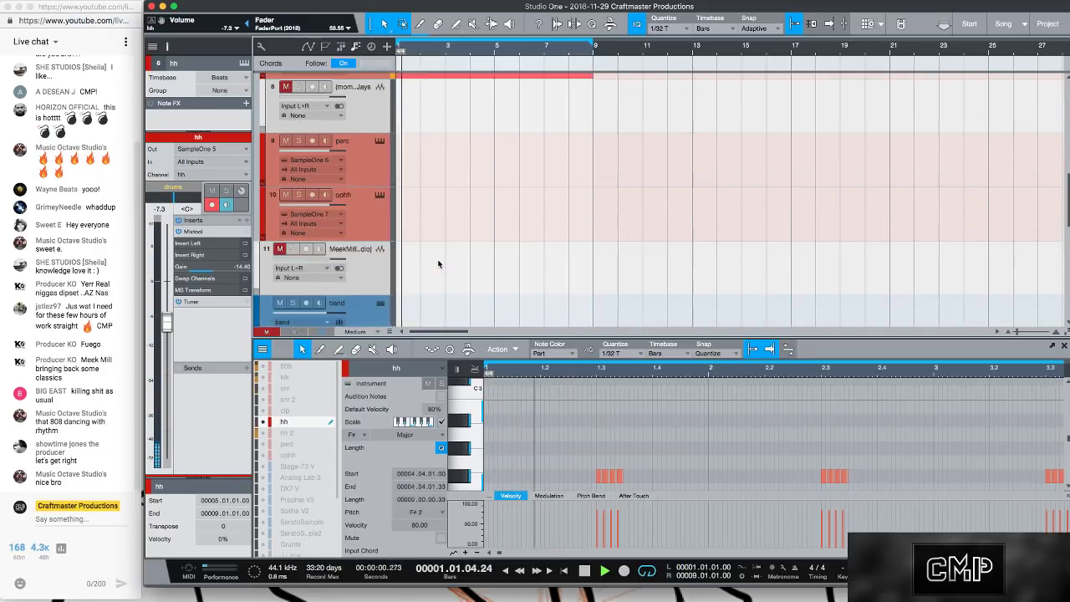
double_click(420, 141)
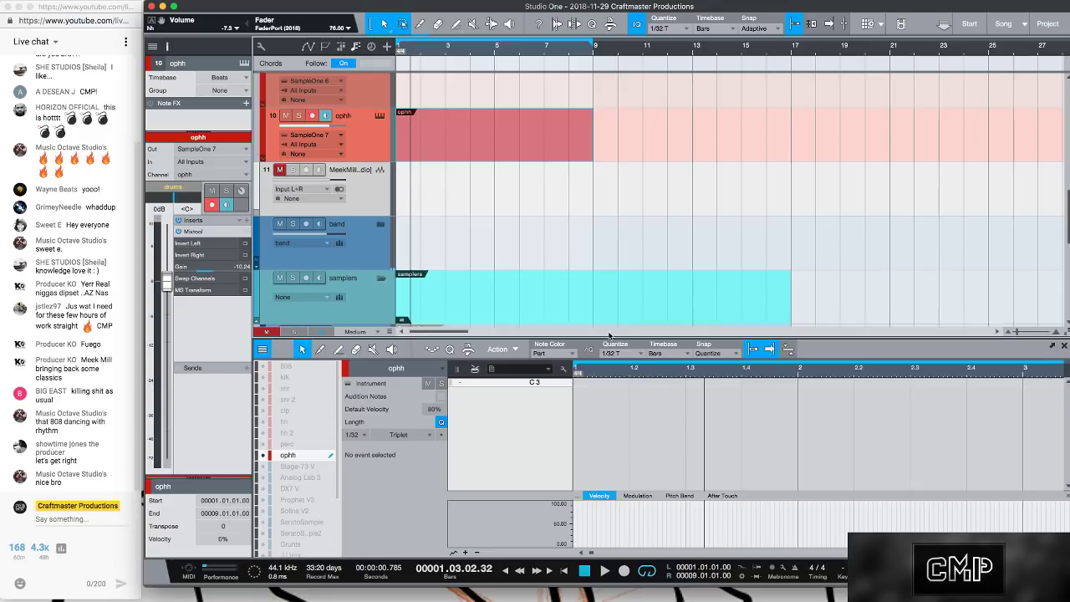
click(636, 353)
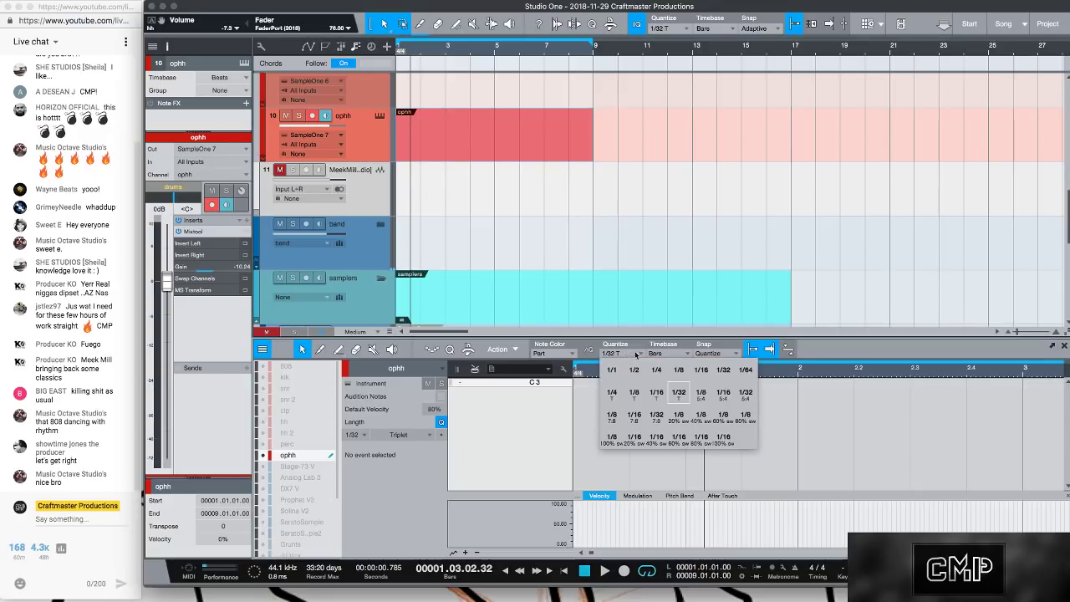
click(677, 370)
click(457, 368)
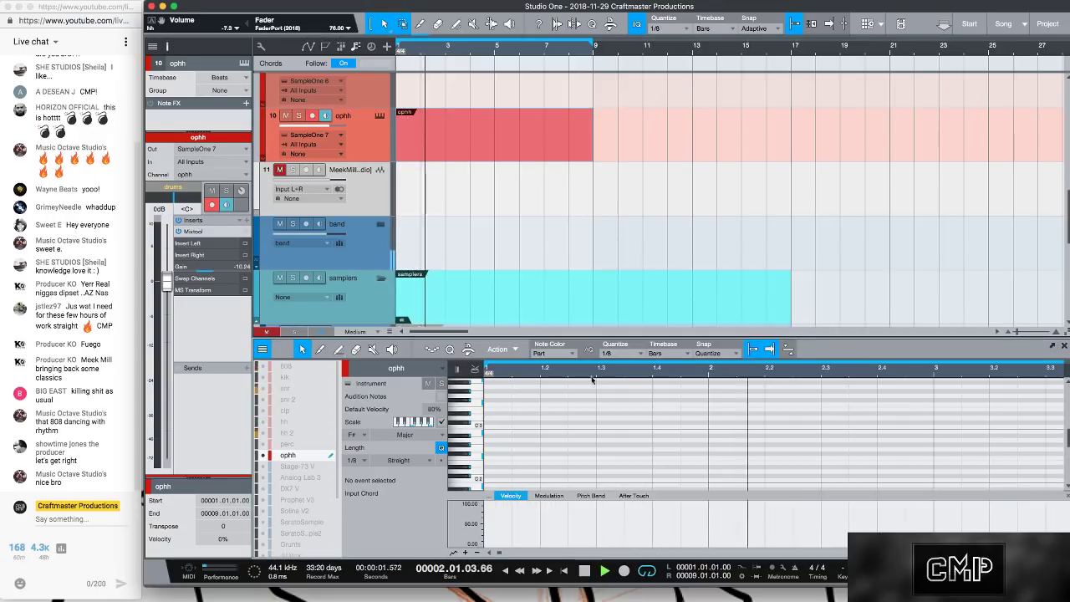
- Add 1/8 open-hat notes at C 3 on beat 2 of bars 2, 4 and 6 in the ophh part
drag(593, 375, 608, 355)
key(comma)
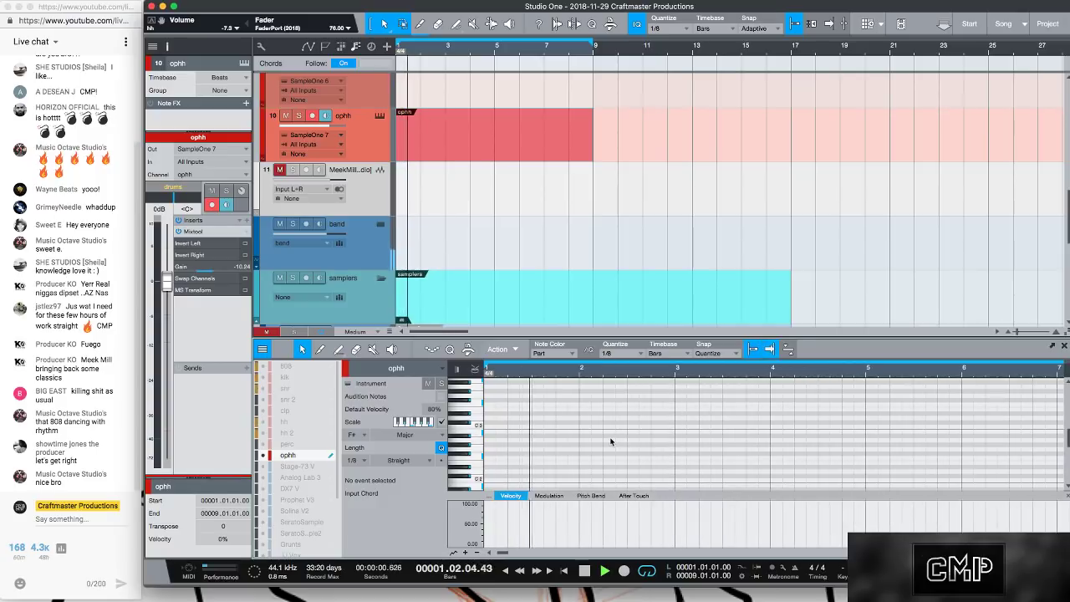
key(comma)
key(space)
click(608, 431)
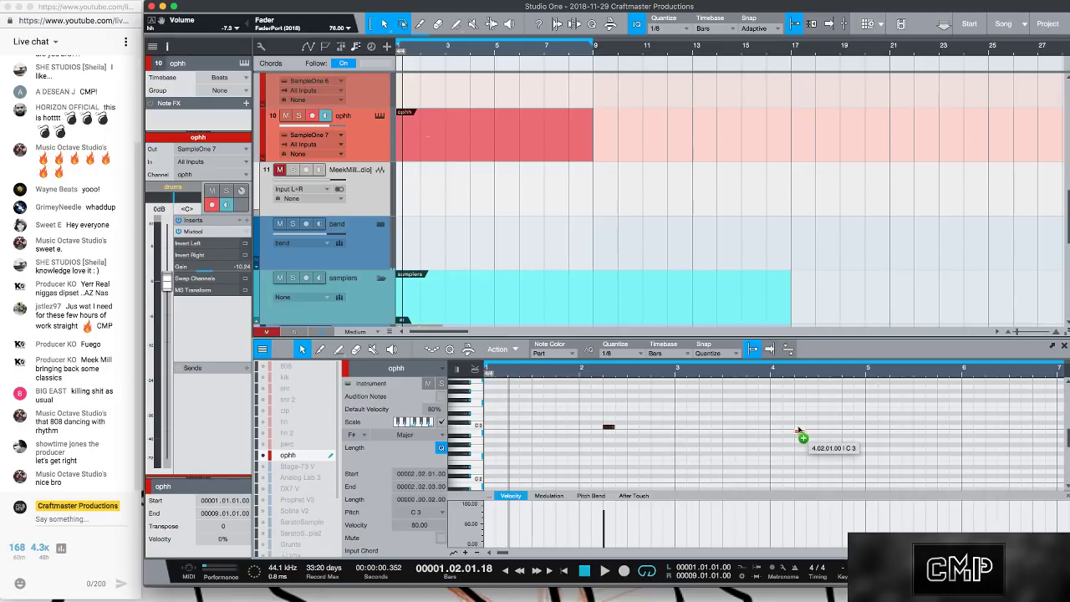
key(shift+Up)
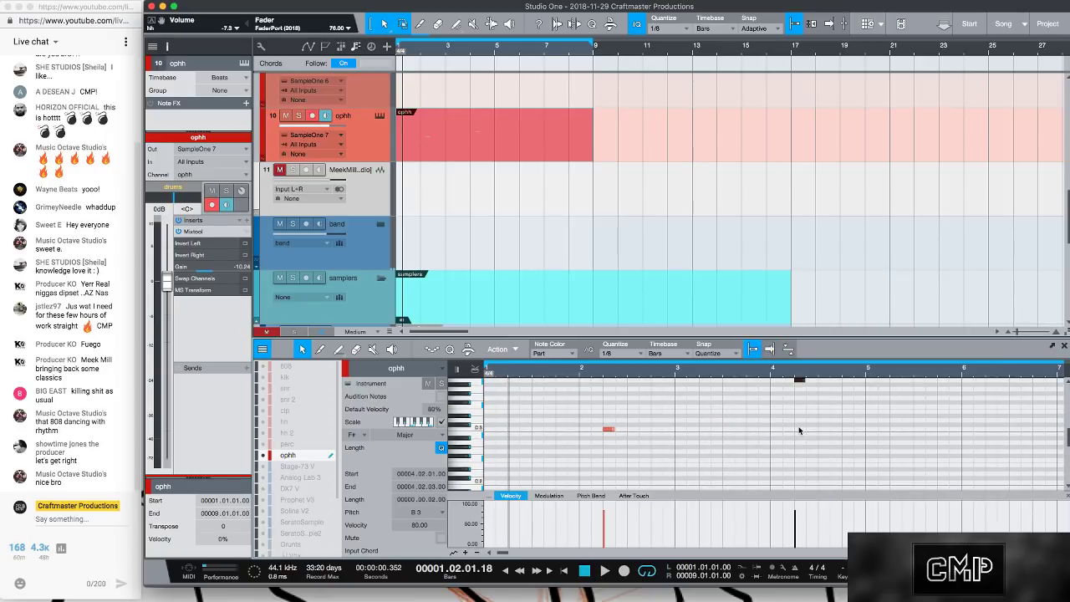
drag(913, 473, 515, 391)
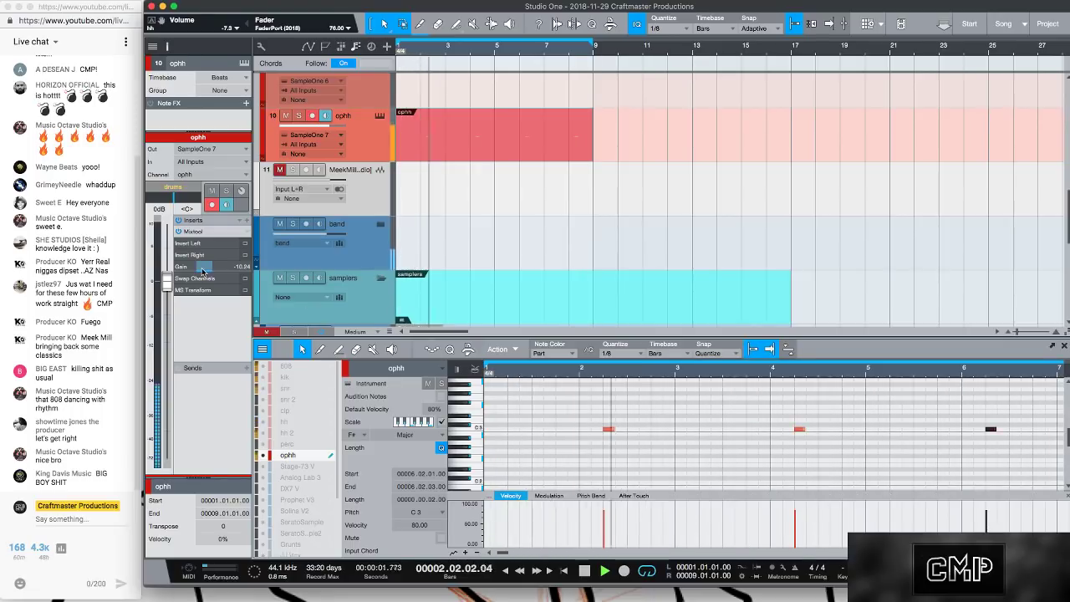
- Set the ophh track's Mixtool gain to -7.20 dB and the hh track's volume to -8.2 dB
drag(196, 266, 202, 272)
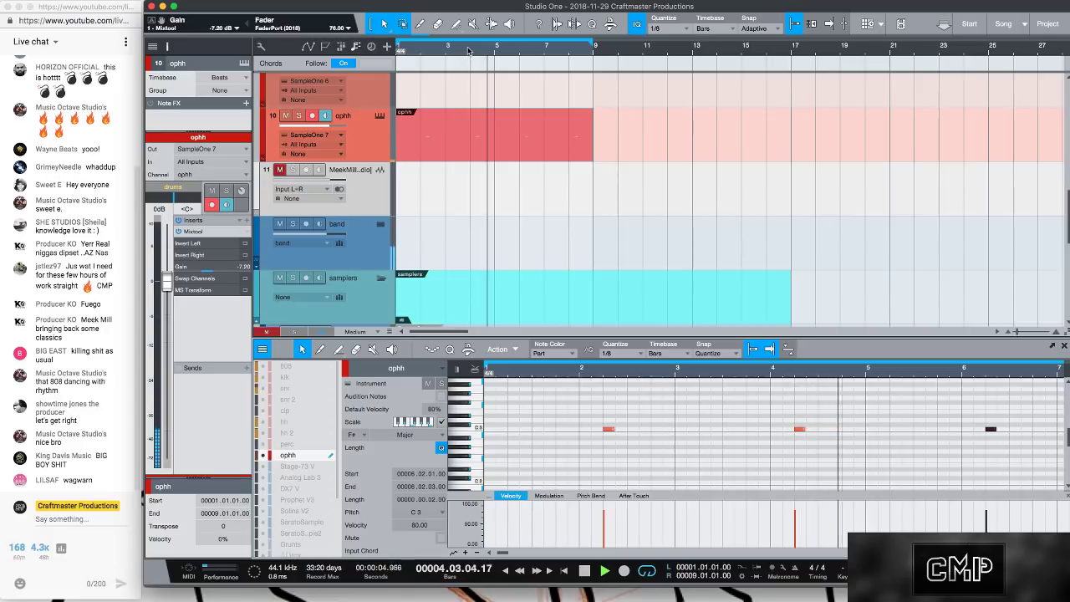
drag(469, 47, 523, 37)
scroll(449, 169, down, 2)
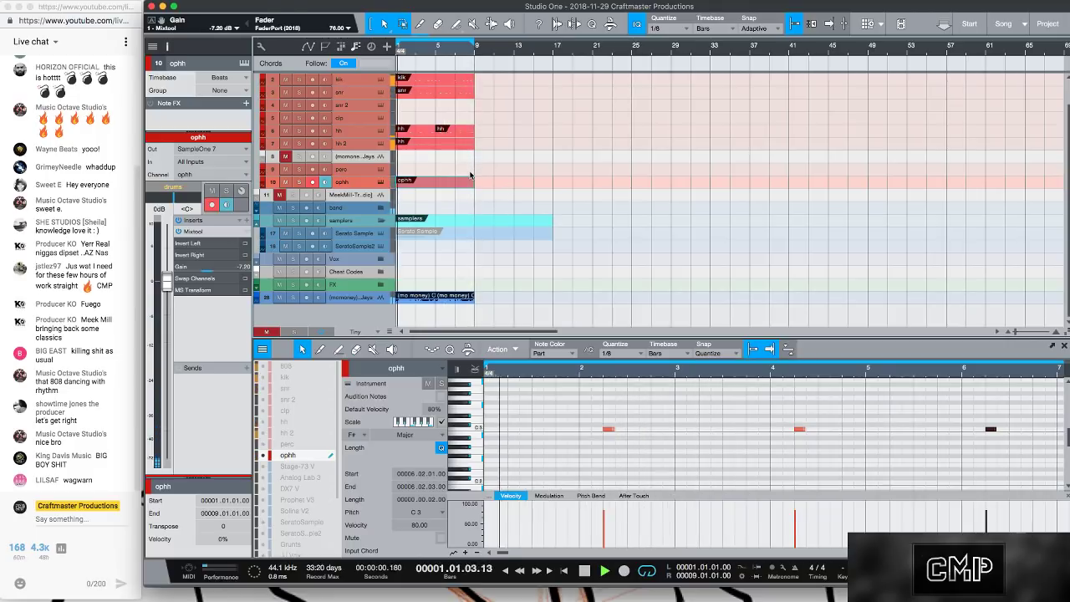
click(353, 144)
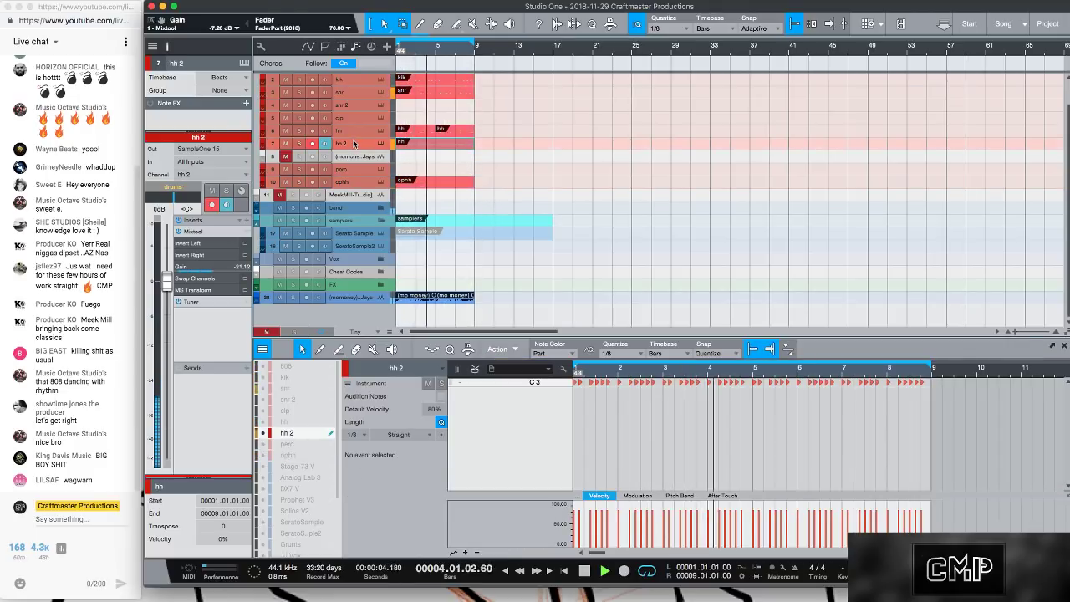
key(Up)
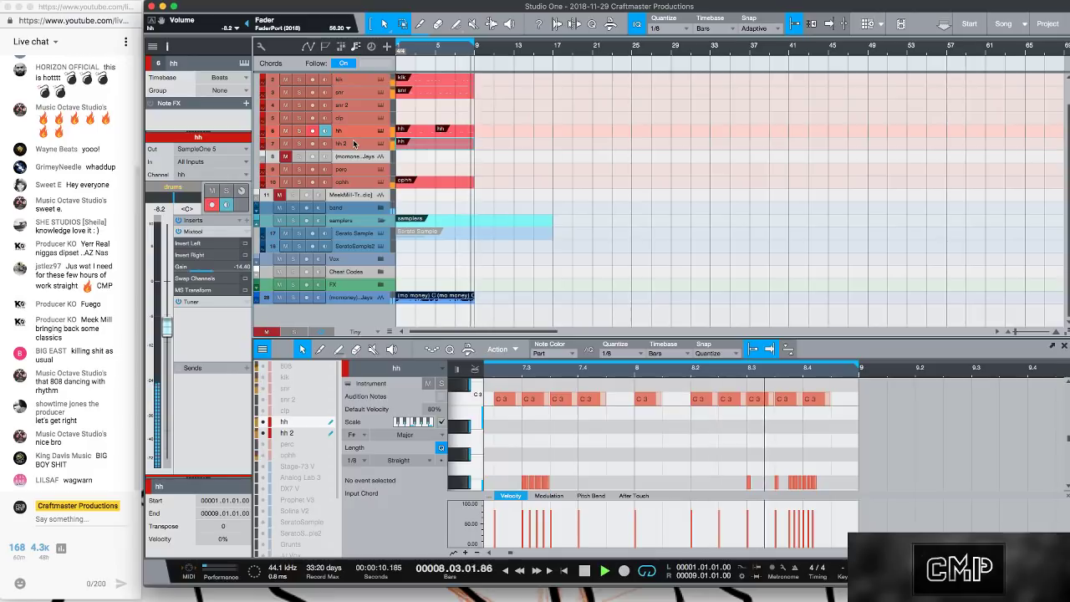
- Set the Mixtool gain to -10.08 dB on the snr track and -15.84 dB on the kik track
click(351, 92)
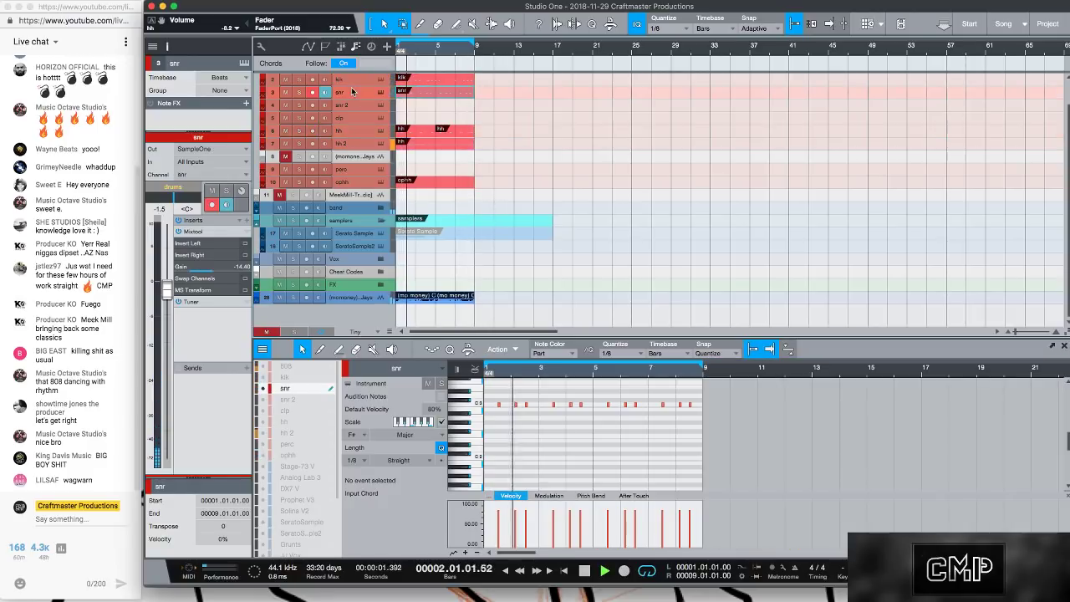
click(198, 269)
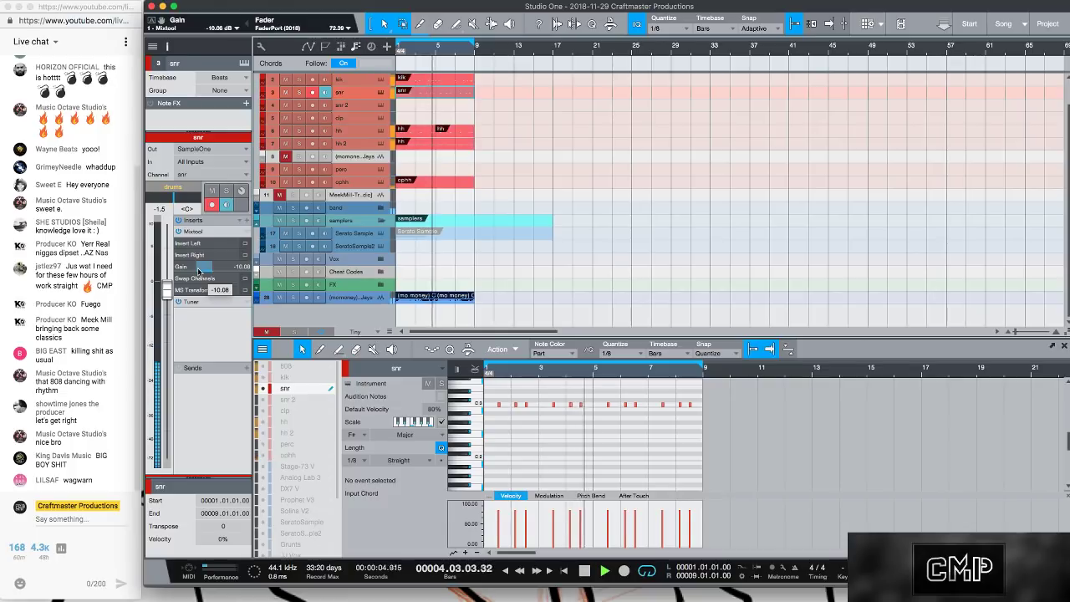
click(354, 80)
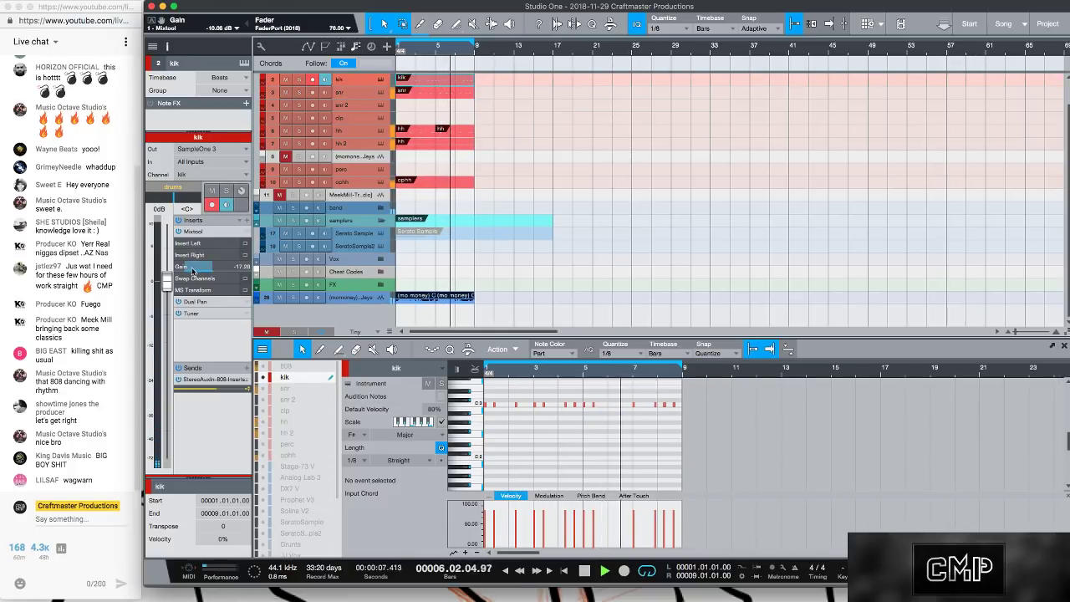
drag(190, 270, 193, 270)
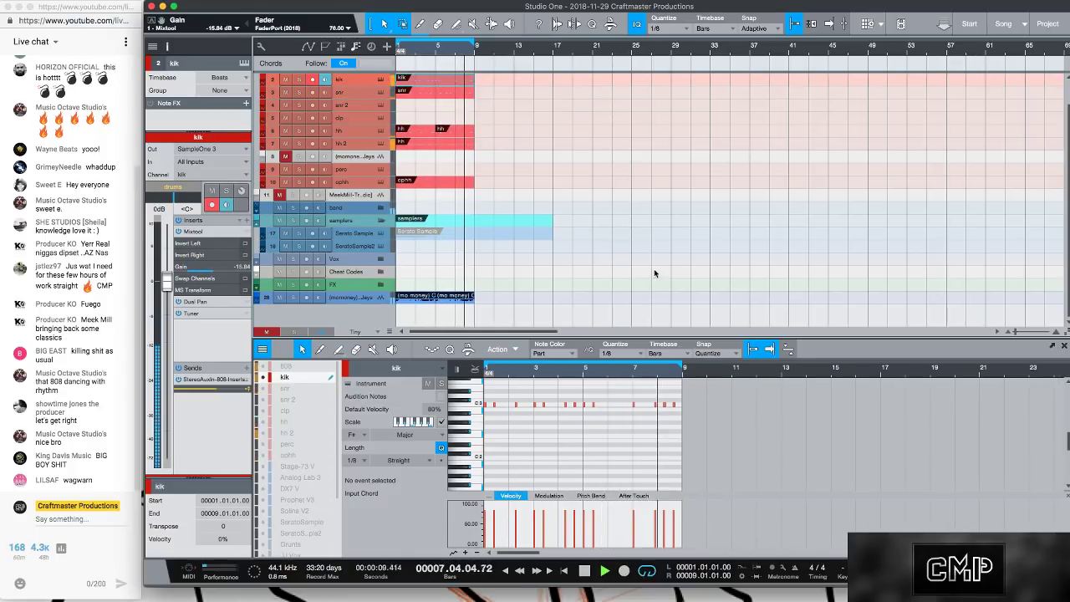
- Delete the Serato Sample part and duplicate all remaining events from bars 1–8 into bars 9–16
scroll(485, 238, up, 3)
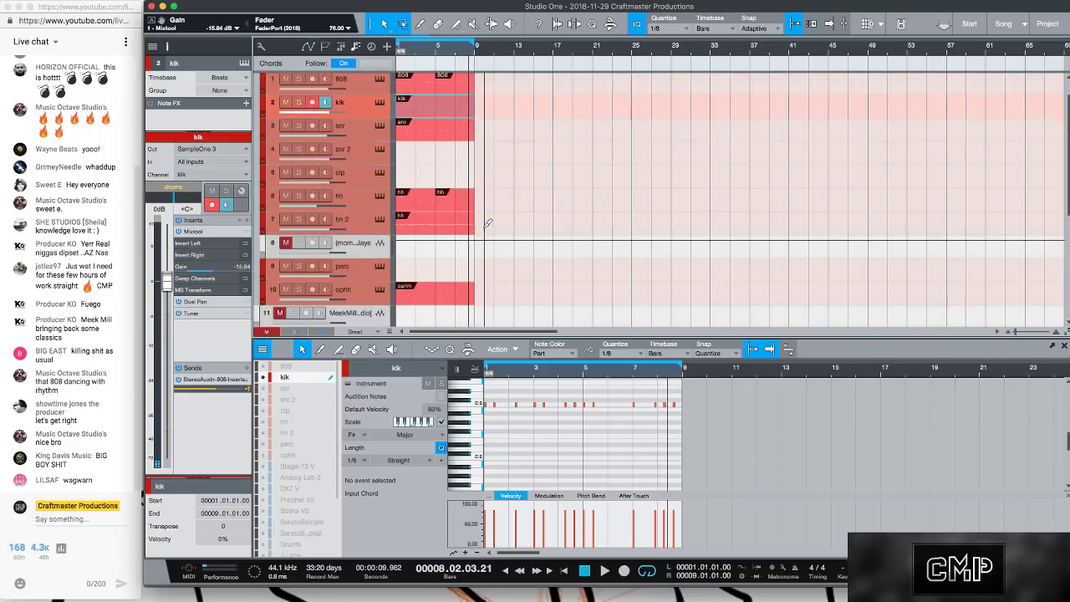
scroll(487, 234, down, 3)
scroll(485, 241, down, 2)
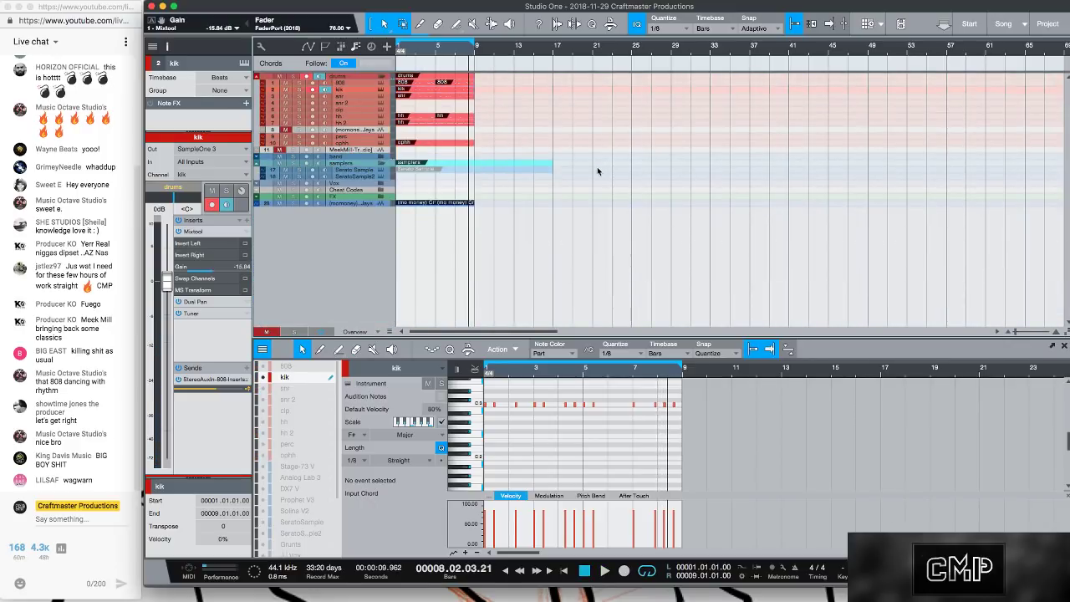
click(448, 172)
key(Delete)
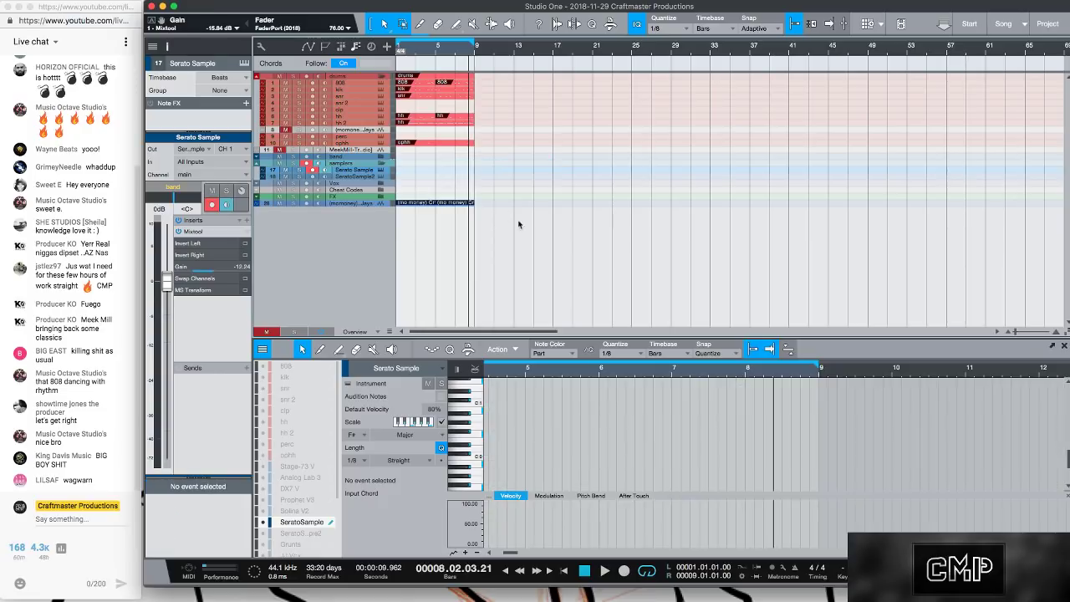
drag(531, 240, 365, 73)
key(d)
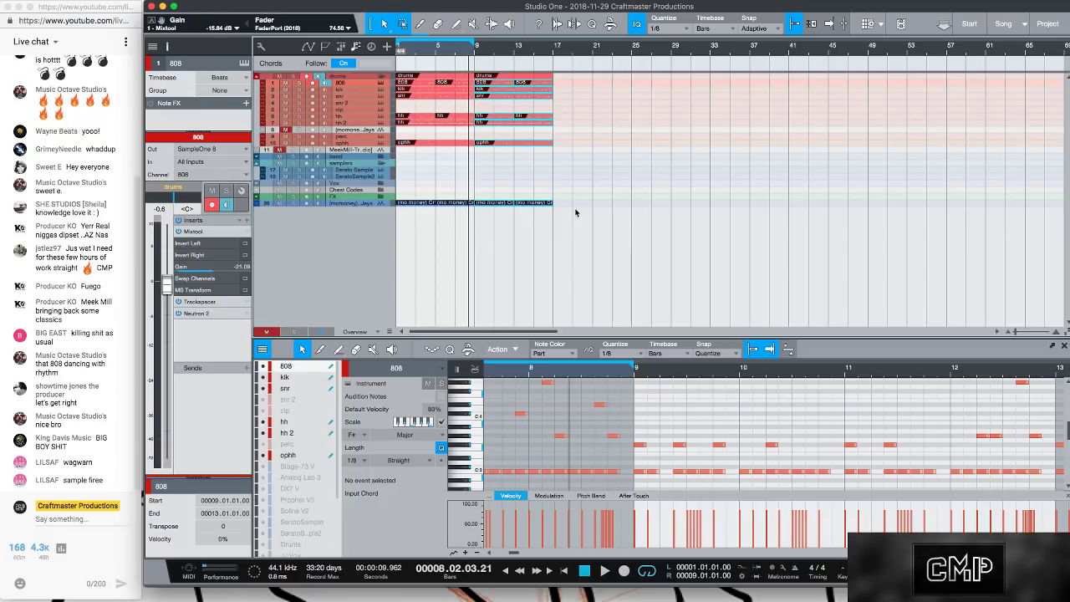
- Duplicate the Cry Together sample track with its events and delete the original track's events in bars 9–16
click(518, 202)
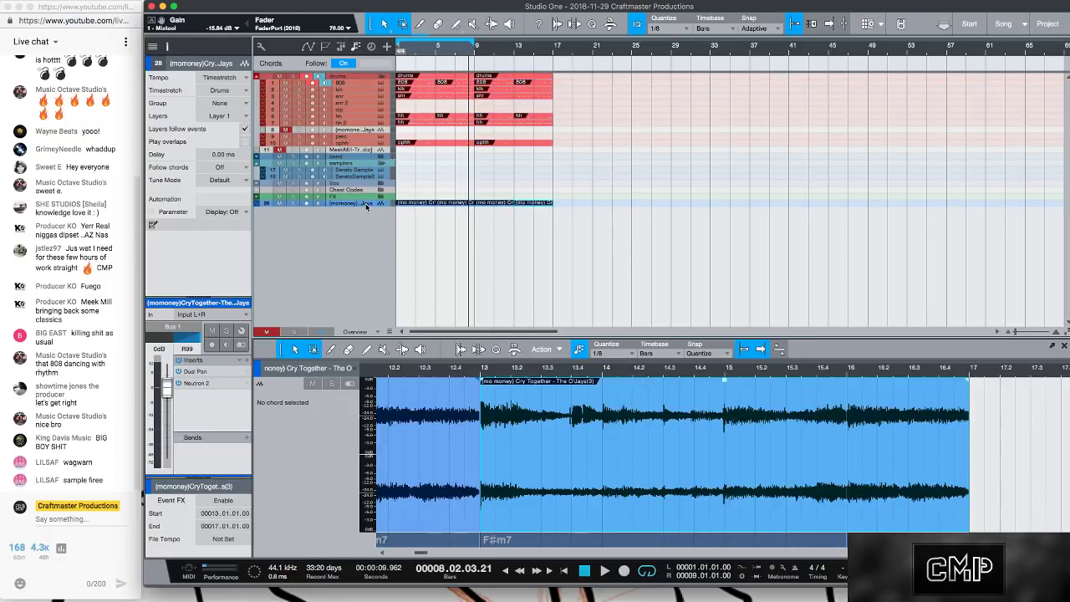
drag(365, 207, 367, 215)
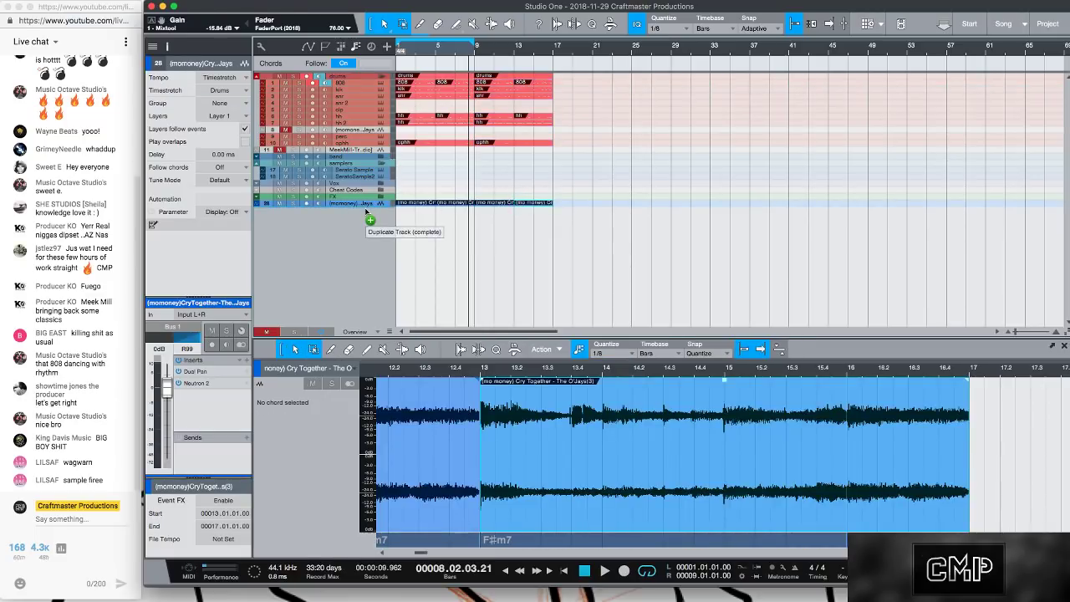
click(498, 203)
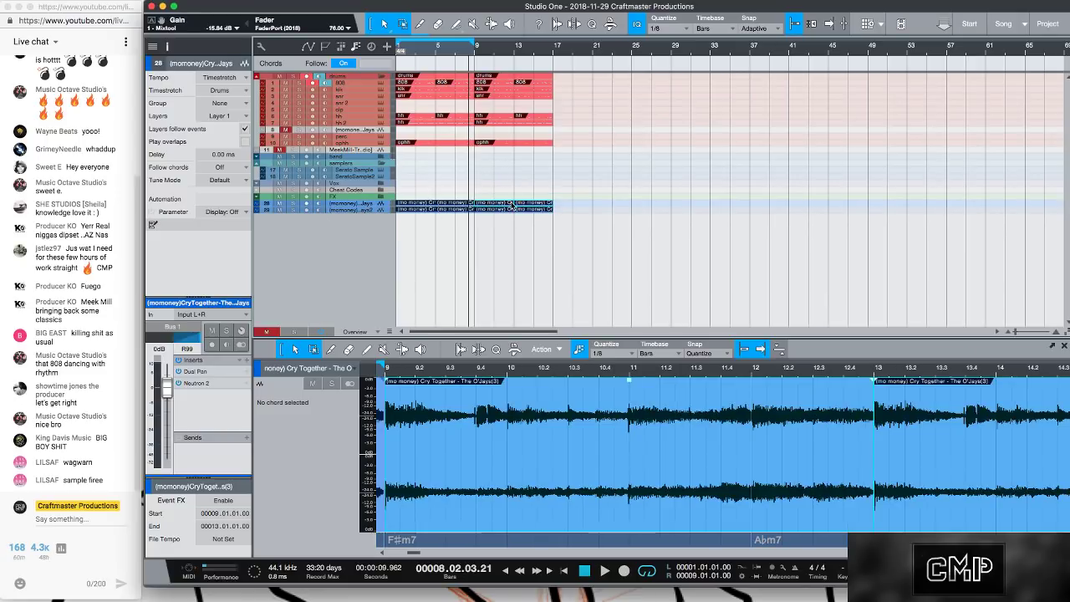
key(Delete)
drag(545, 362, 510, 352)
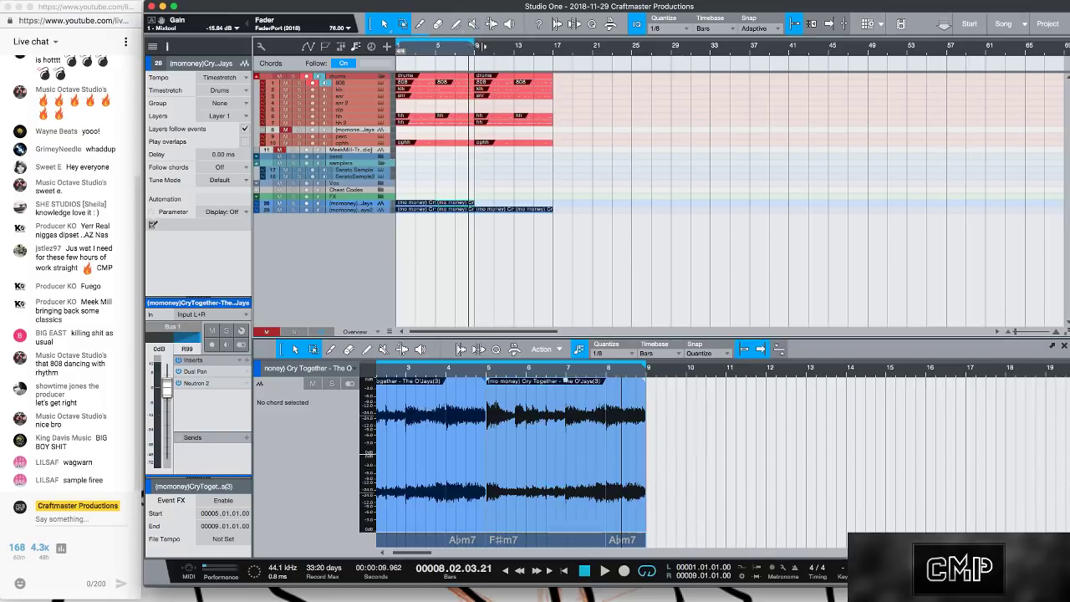
- Set the loop from bar 9 to bar 17 and delete the duplicated sample track's events in bars 1–8
drag(474, 44, 552, 48)
drag(397, 44, 477, 44)
click(458, 209)
key(Delete)
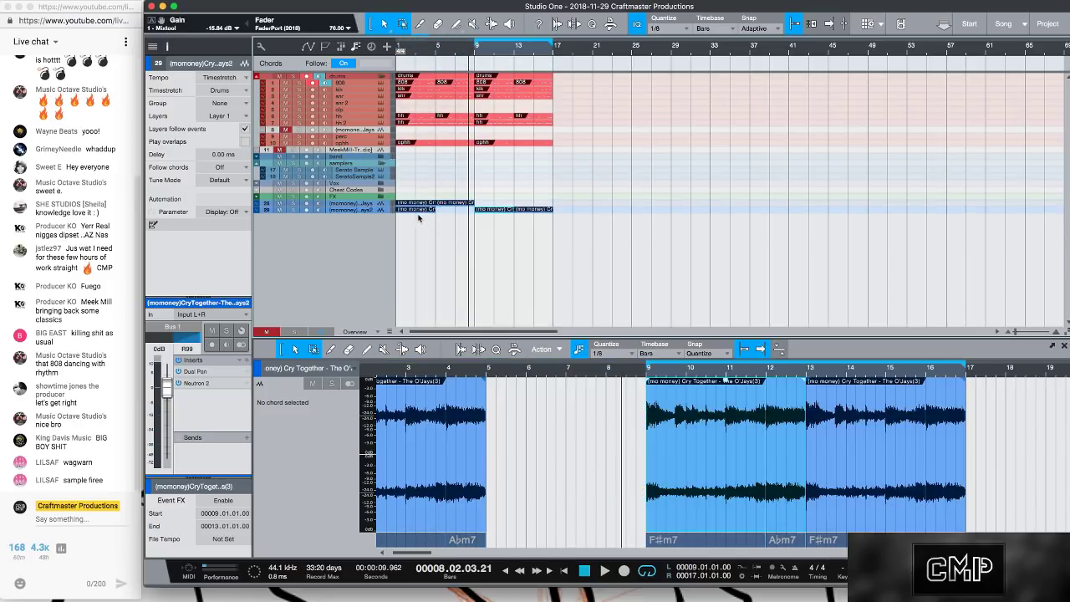
click(414, 209)
key(Delete)
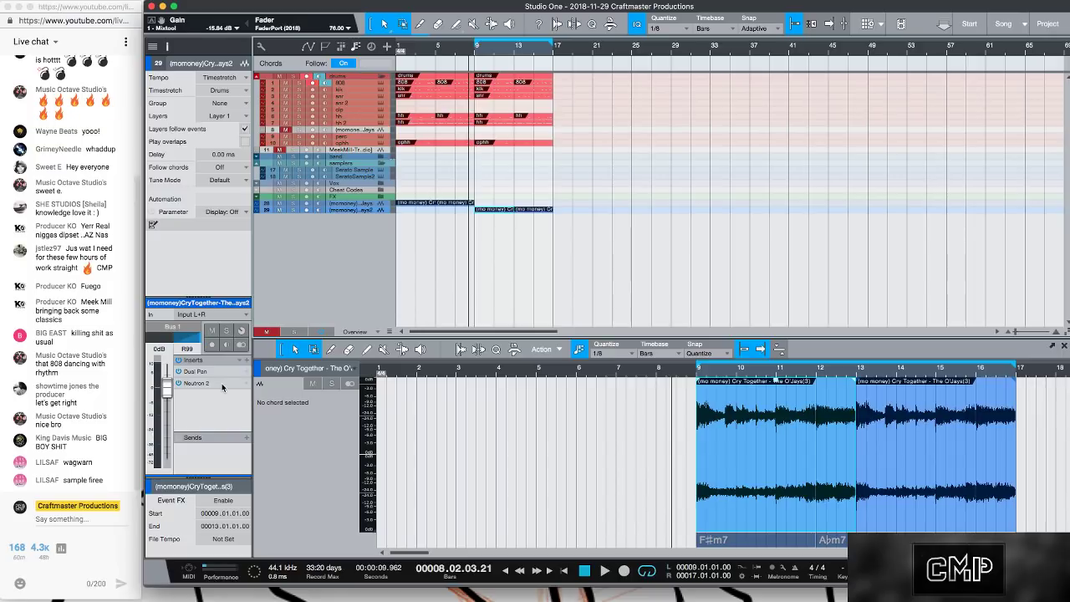
- Enable a 48 dB low-pass filter at 2970 Hz in the duplicated sample track's Neutron 2 equalizer
double_click(222, 383)
key(space)
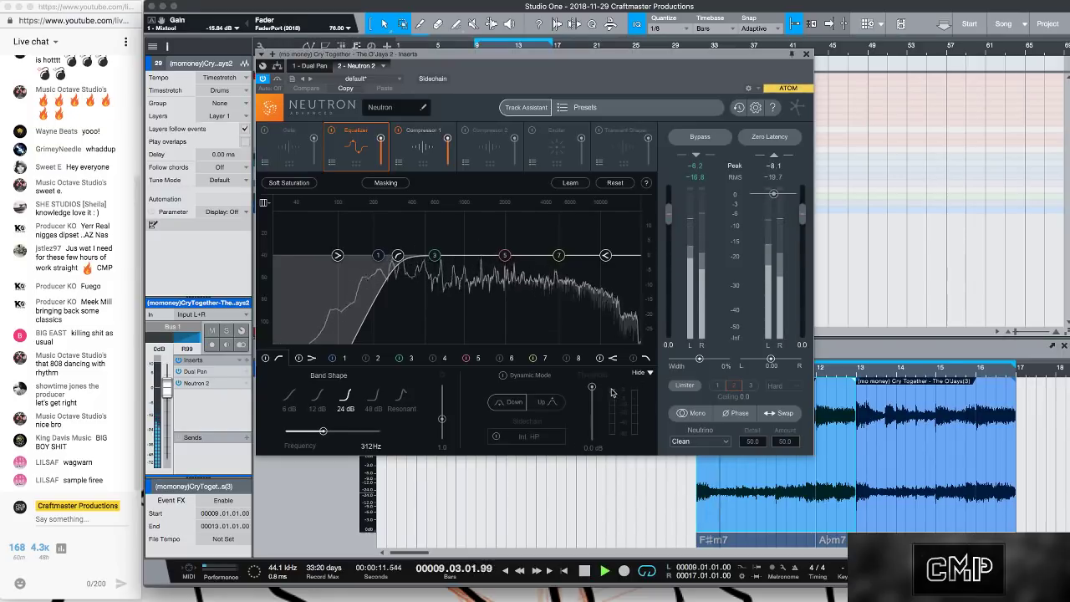
click(644, 359)
drag(627, 255, 520, 255)
click(356, 397)
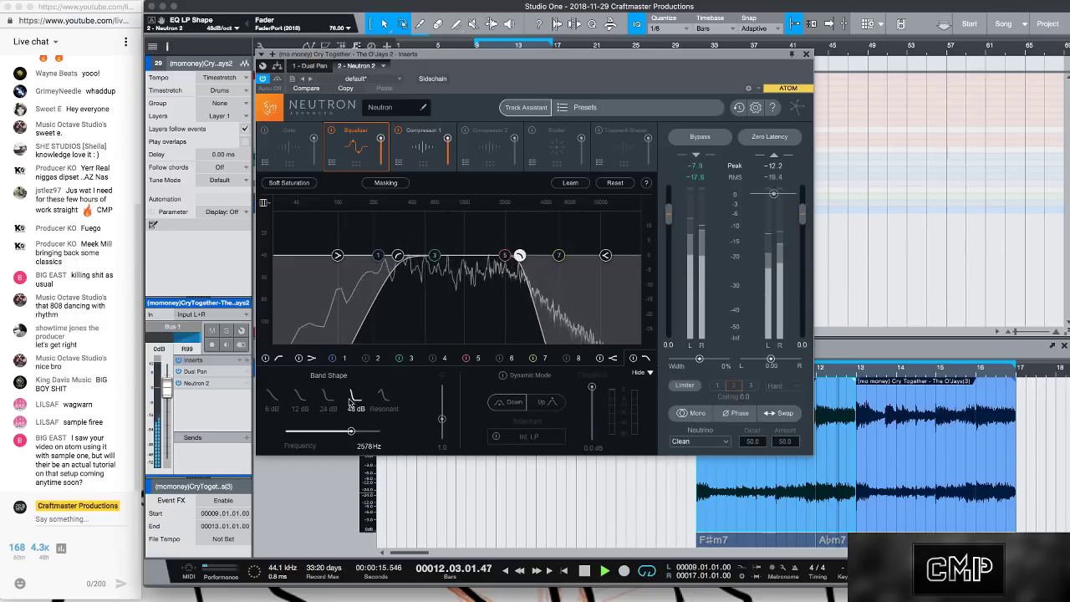
drag(519, 255, 509, 261)
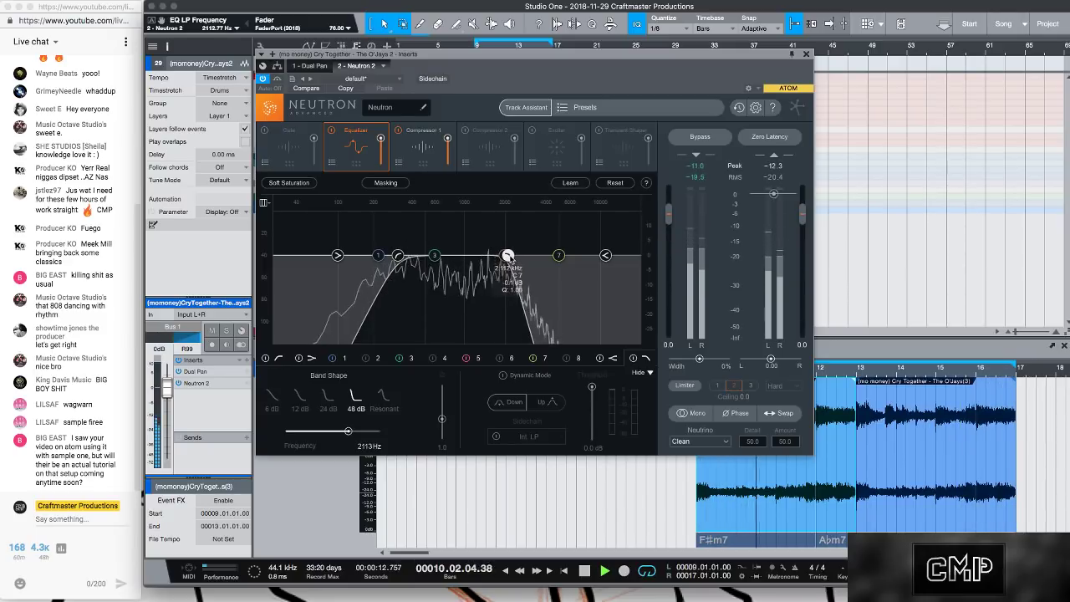
drag(510, 255, 529, 255)
- Extend the loop to run from bar 1 to bar 17, then audition the filtered sample and close Neutron 2
click(475, 41)
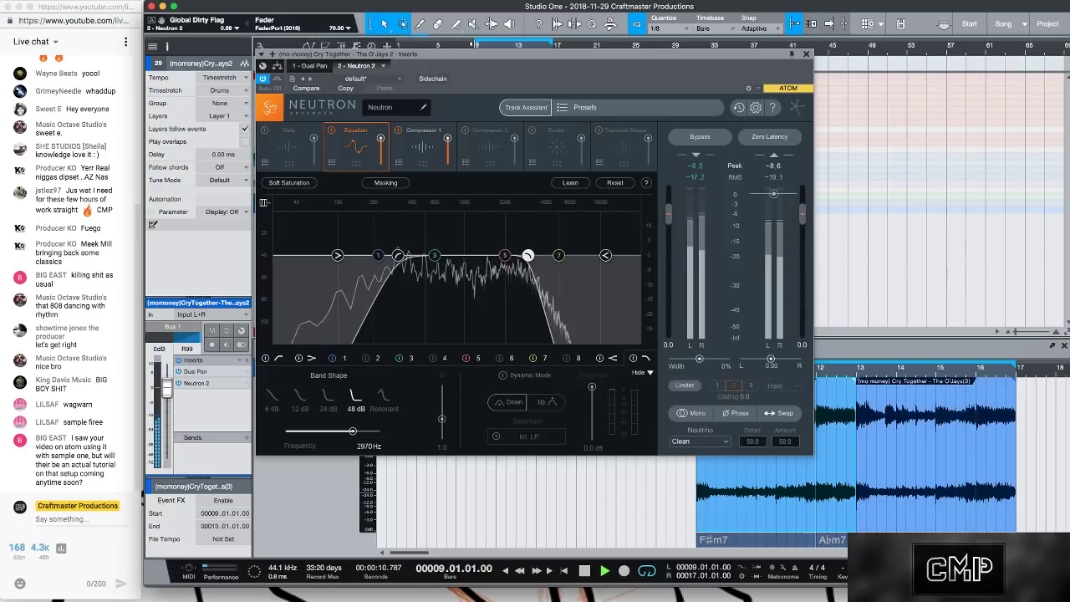
drag(475, 42, 398, 42)
key(space)
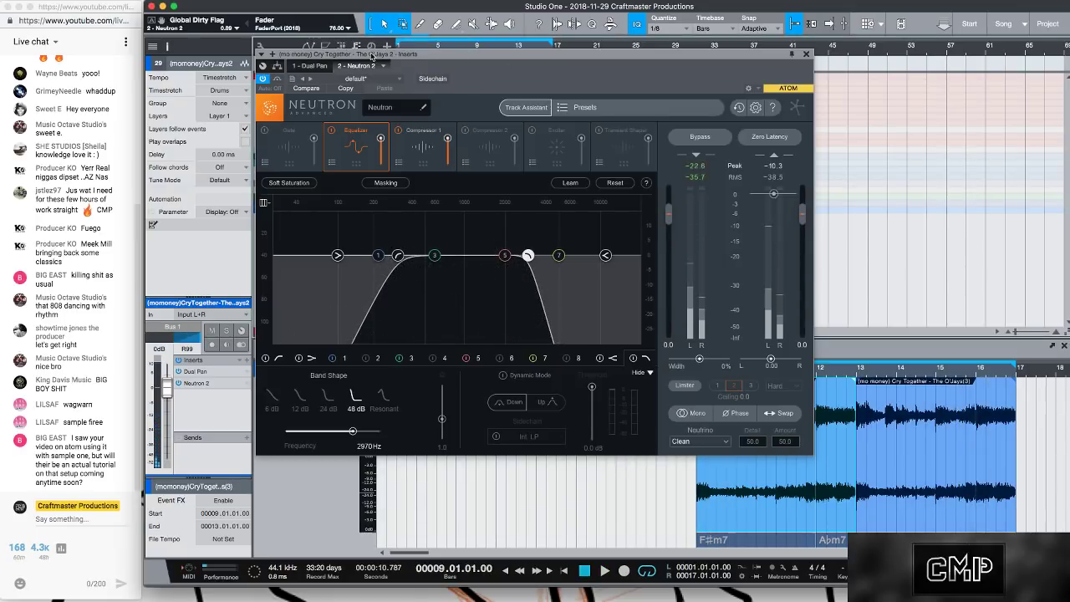
key(comma)
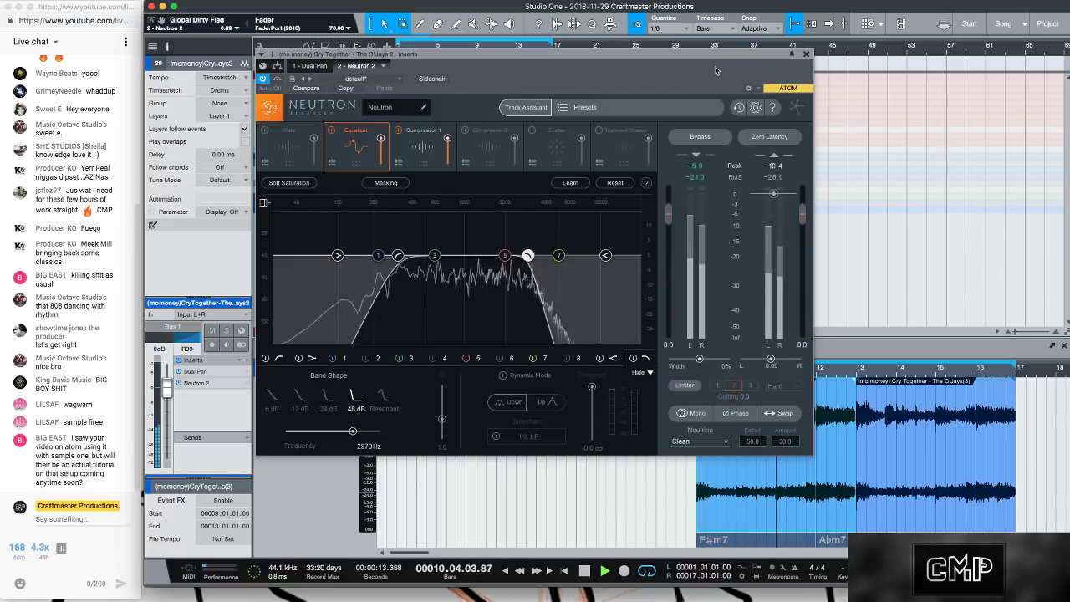
click(805, 53)
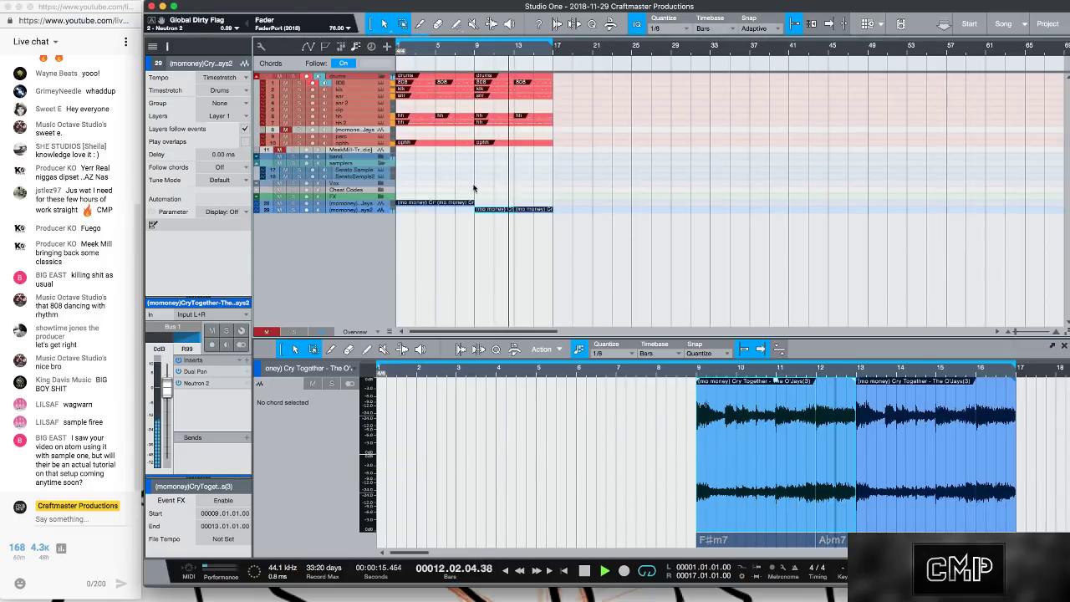
- Delete the hh and hh 2 parts in bars 9–16 and play back the section without them
key(space)
drag(551, 125, 474, 108)
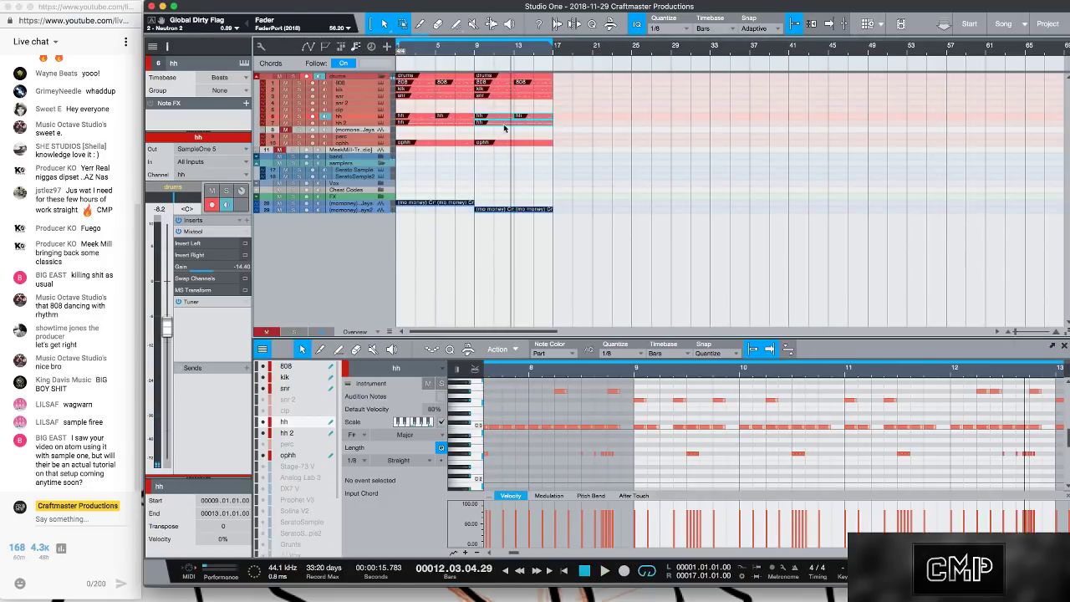
key(Delete)
click(458, 51)
key(space)
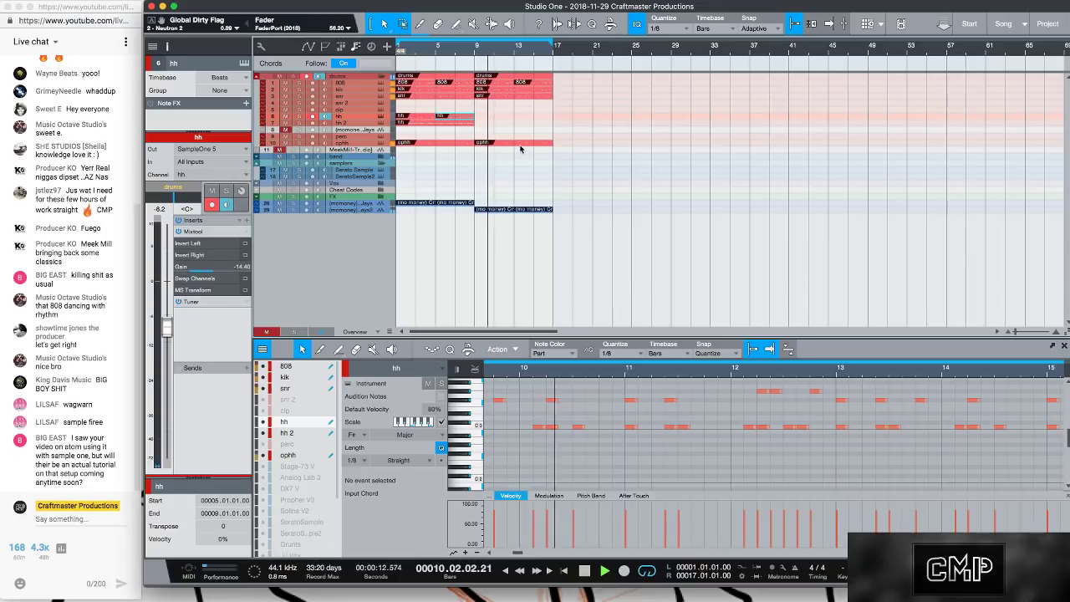
- Delete the ophh and kik parts in bars 9–16 and resume playback from around bar 6
click(519, 142)
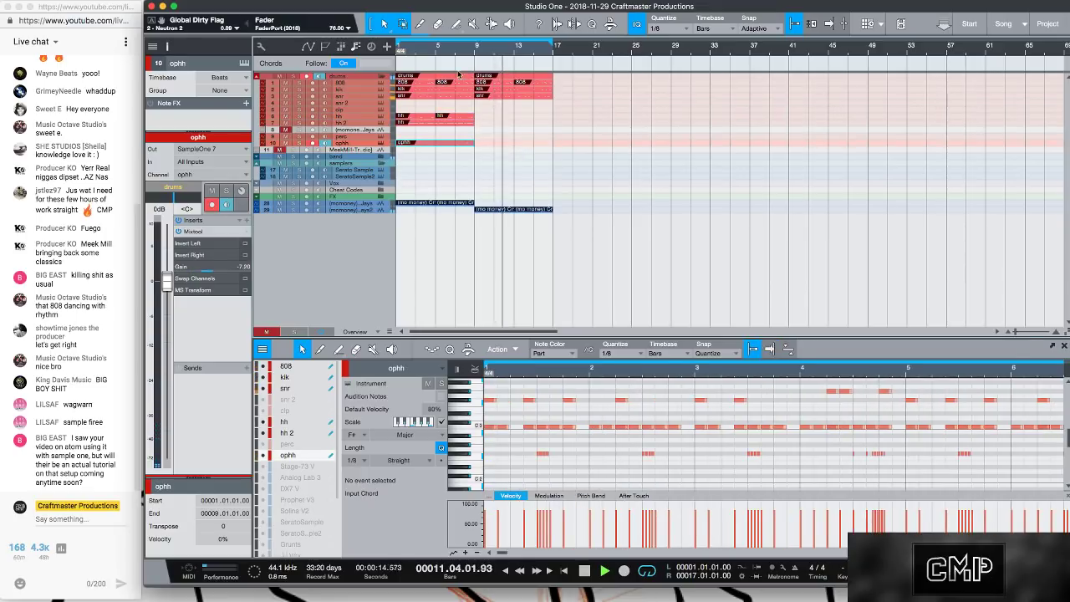
click(534, 90)
click(522, 83)
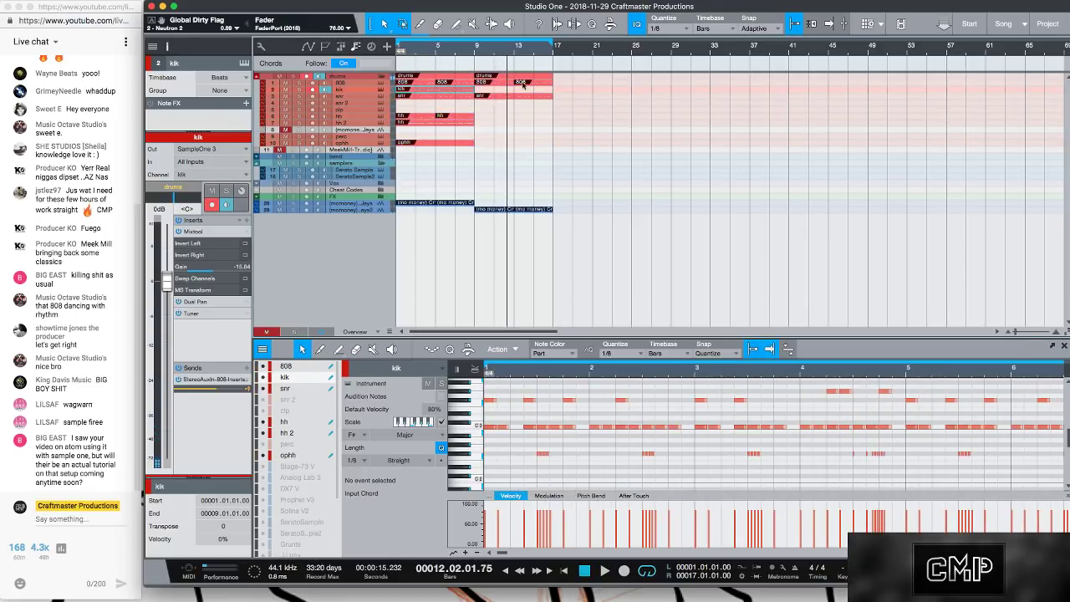
click(448, 52)
- Open the 808 part in bars 9–12 in an enlarged note editor and play it back from bar 9
click(521, 82)
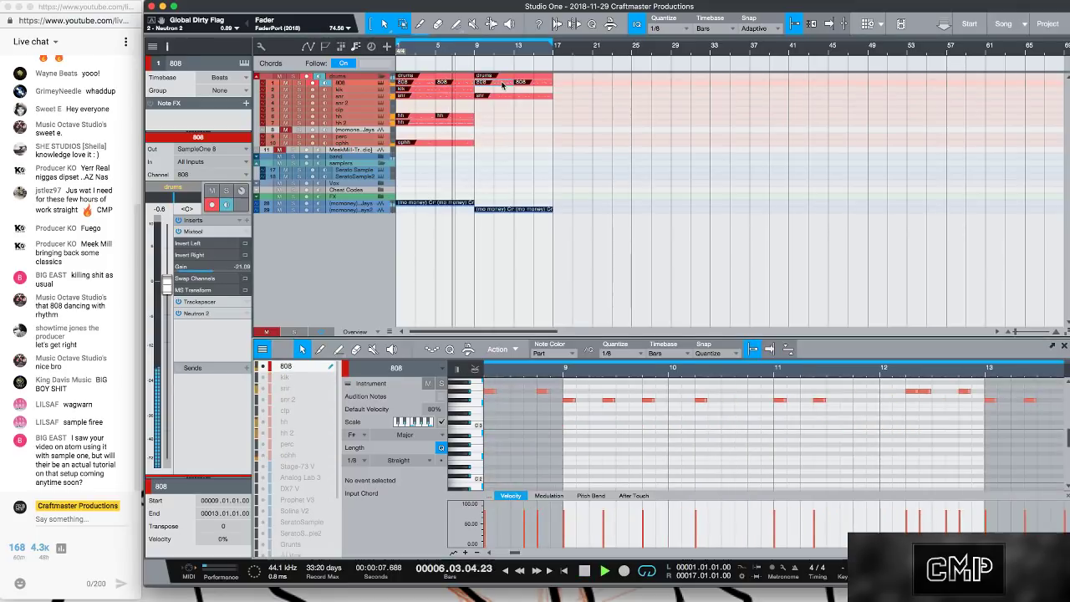
drag(521, 335, 522, 164)
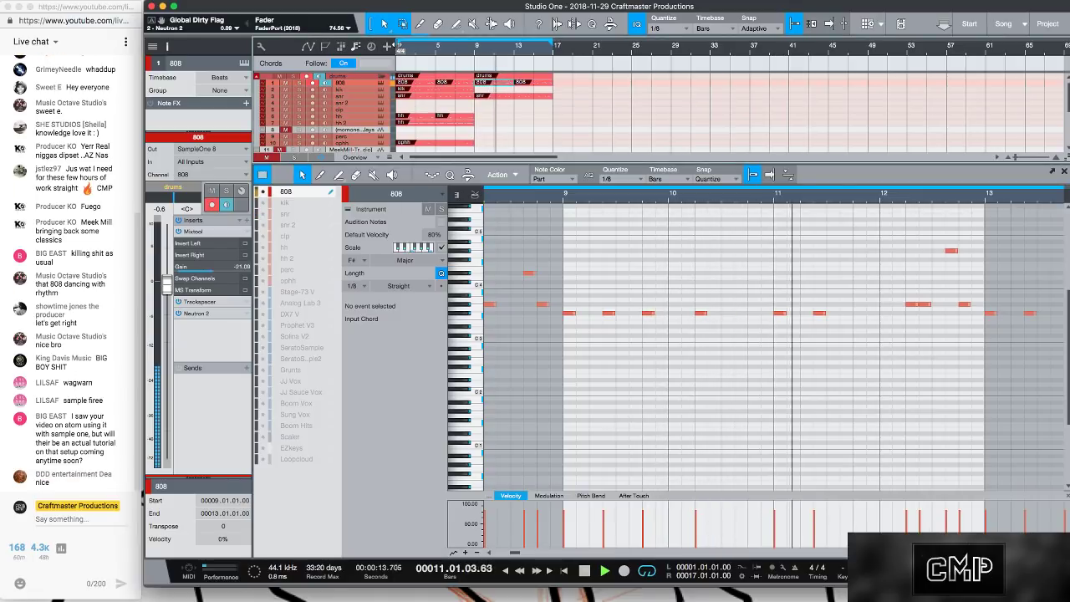
key(comma)
key(space)
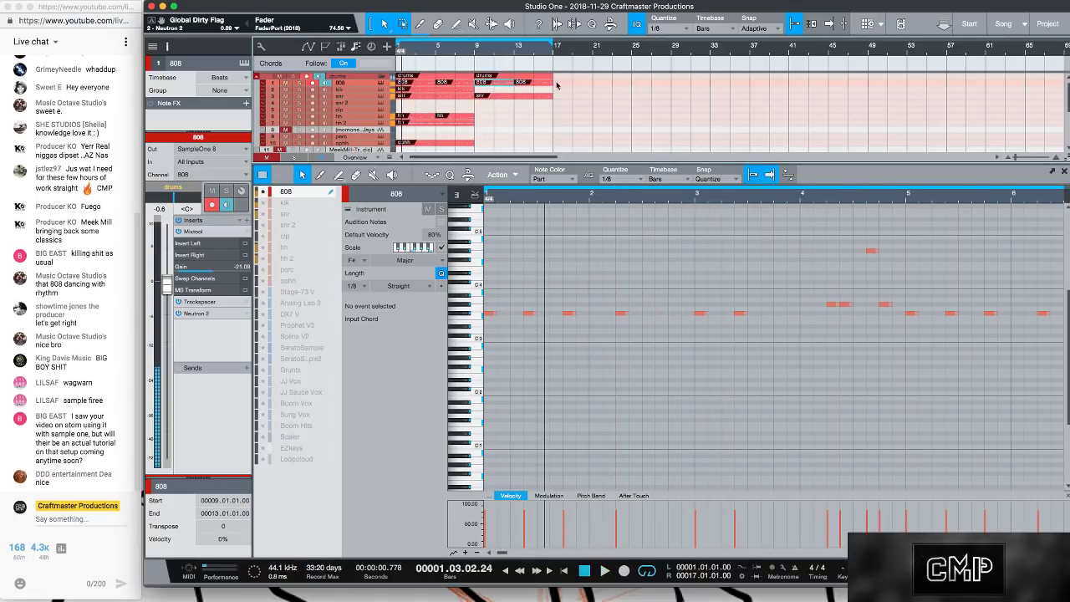
key(comma)
key(space)
click(476, 52)
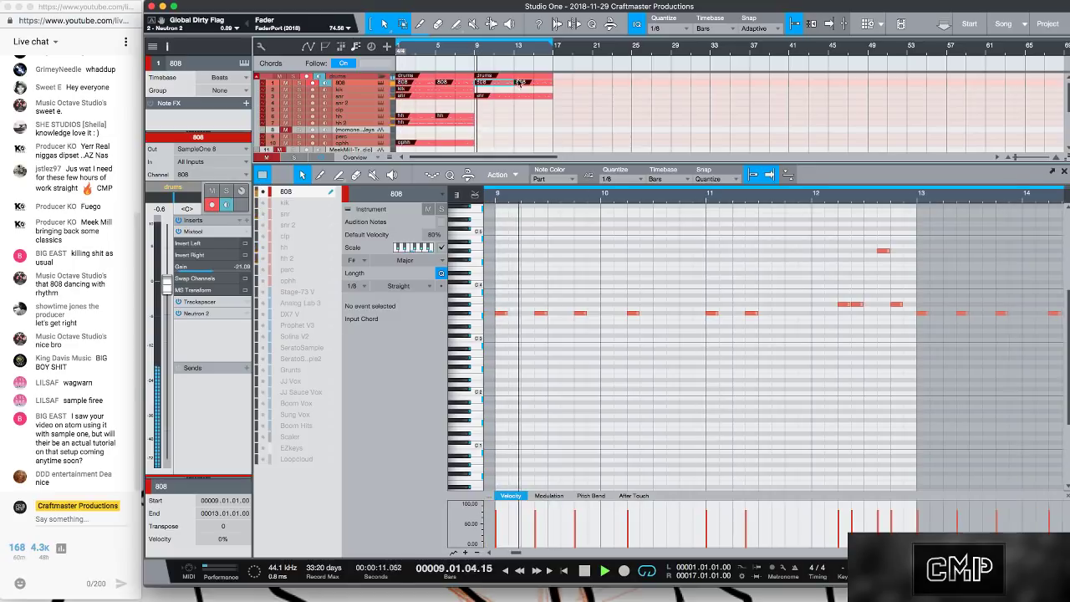
- Delete the G#3 note at 12.02.03 from the 808 part and shrink the note editor again
click(856, 304)
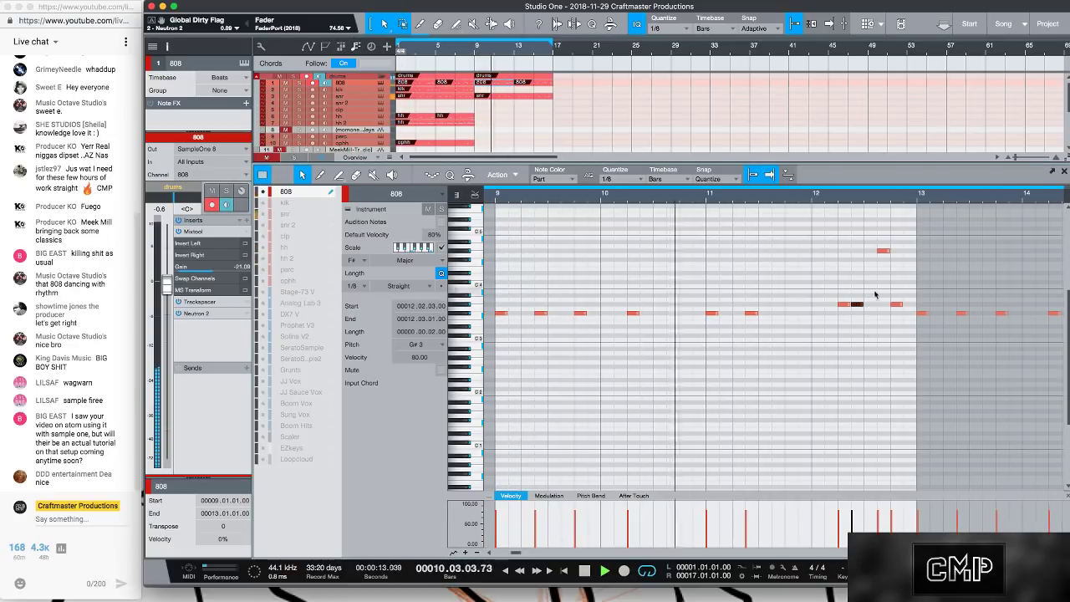
key(Delete)
drag(890, 260, 903, 312)
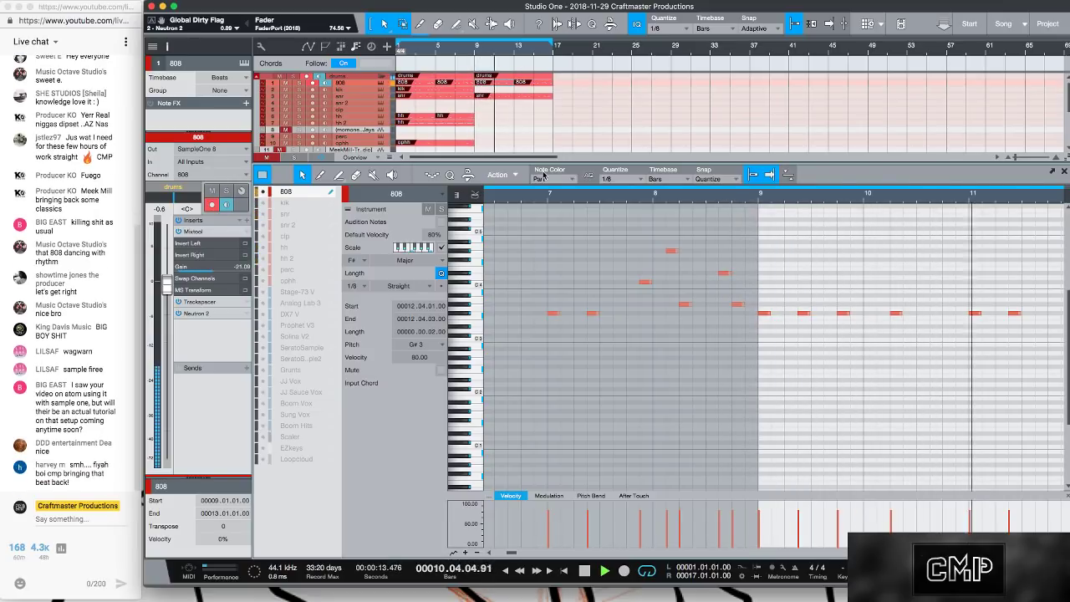
drag(539, 163, 524, 296)
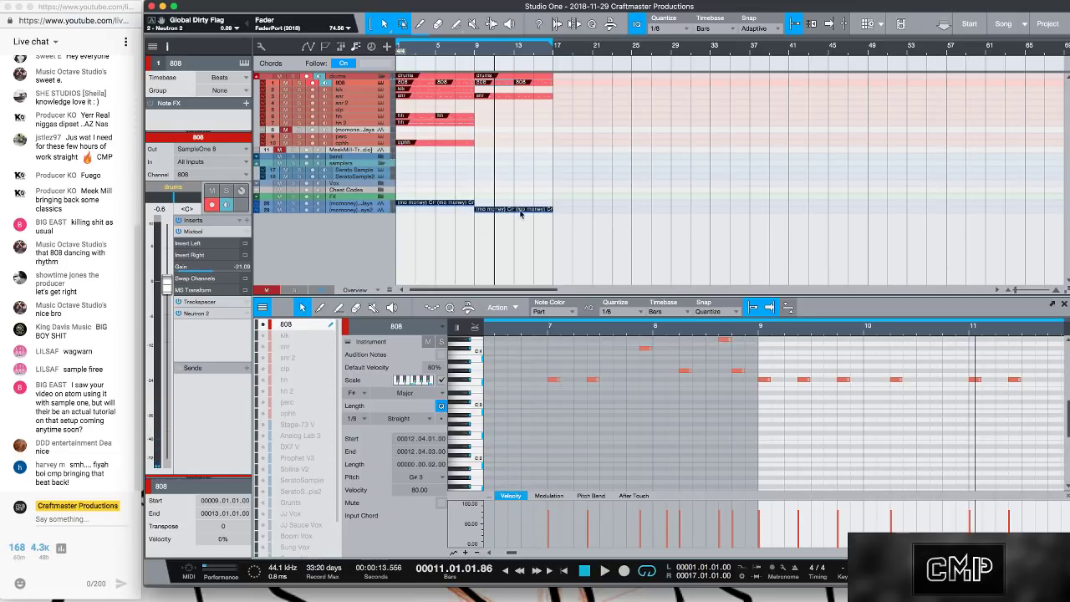
- Cue playback at bar 9 and add the Looperator effect to the duplicated Cry Together sample track
drag(560, 236, 476, 74)
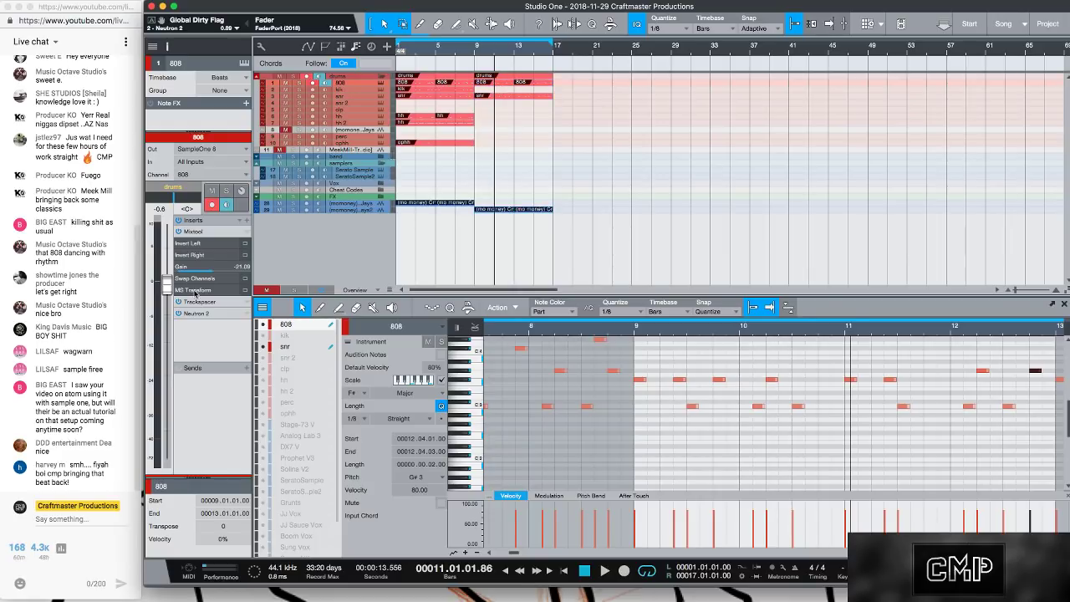
click(476, 50)
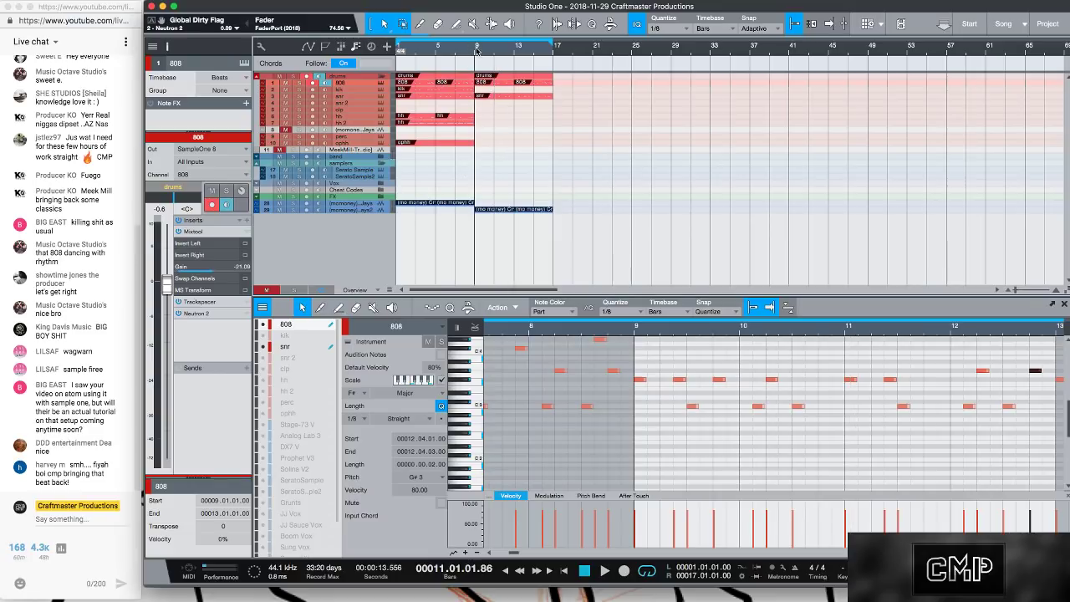
click(341, 210)
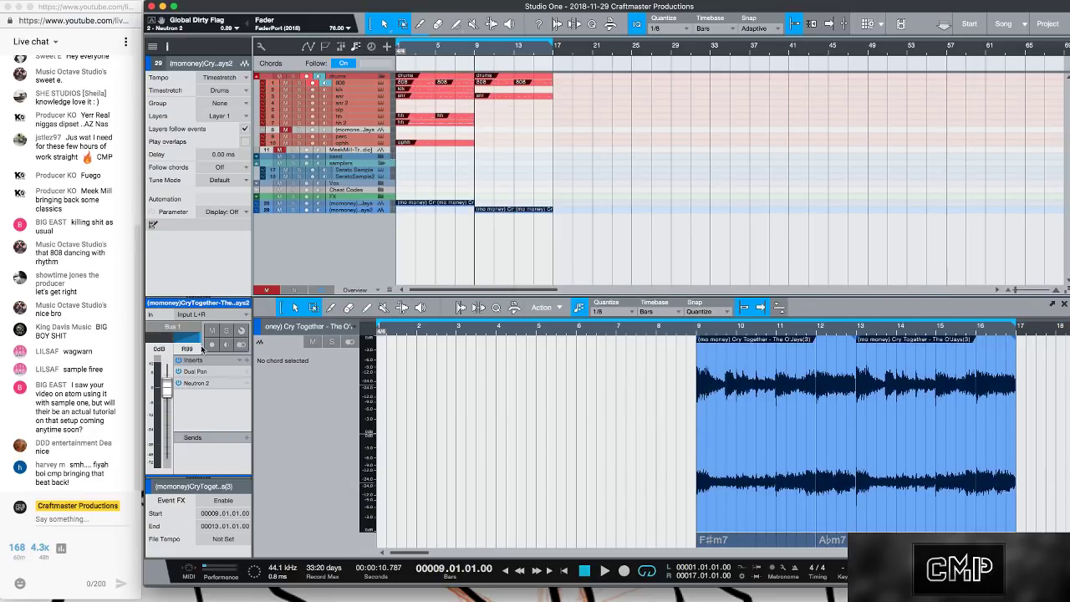
click(247, 315)
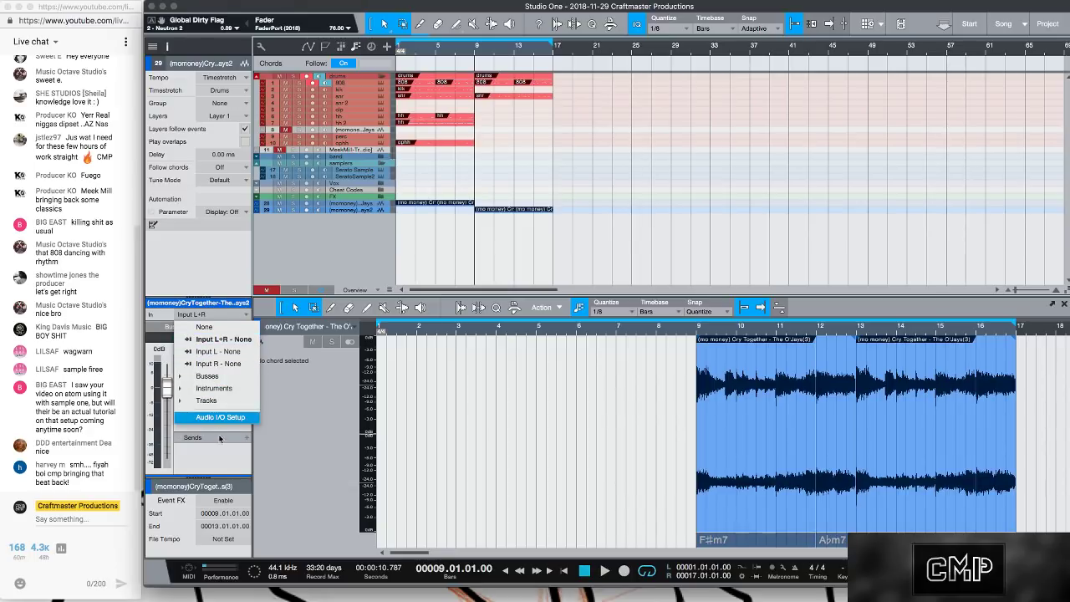
click(217, 455)
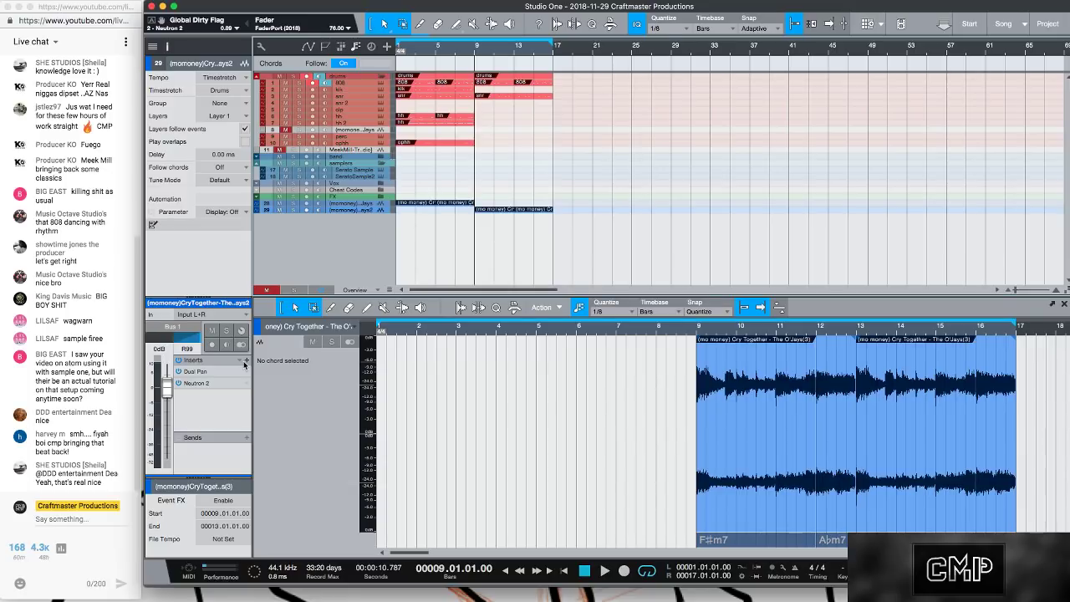
click(246, 362)
click(310, 20)
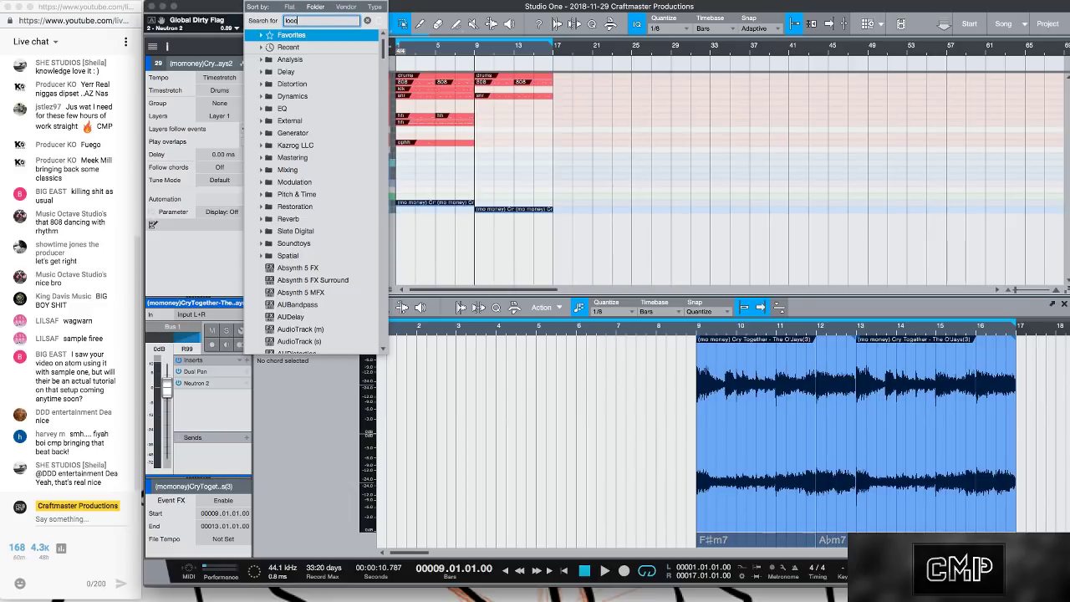
key(Return)
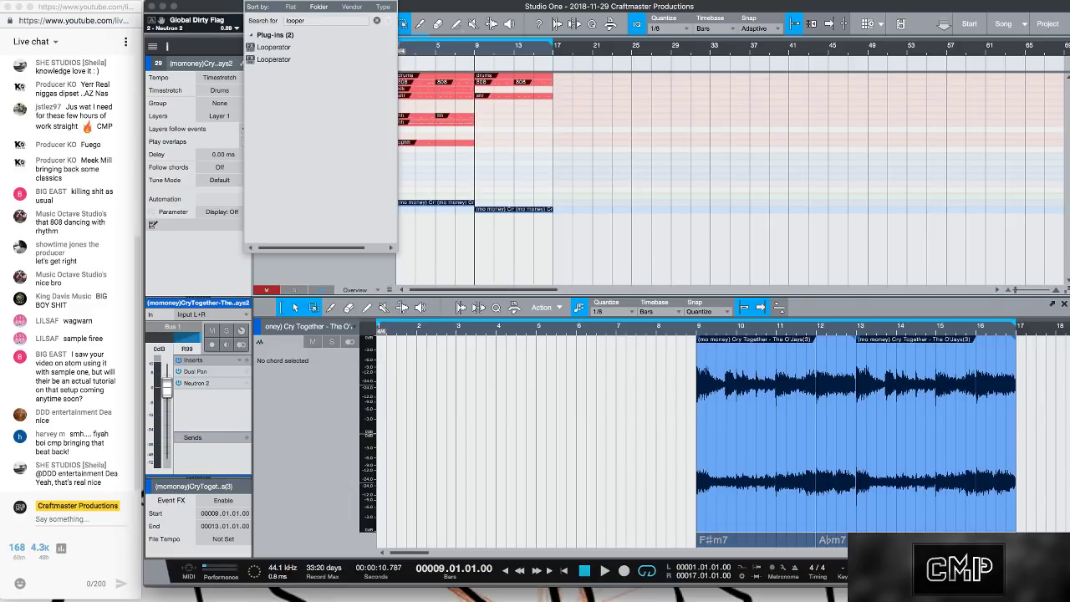
double_click(288, 55)
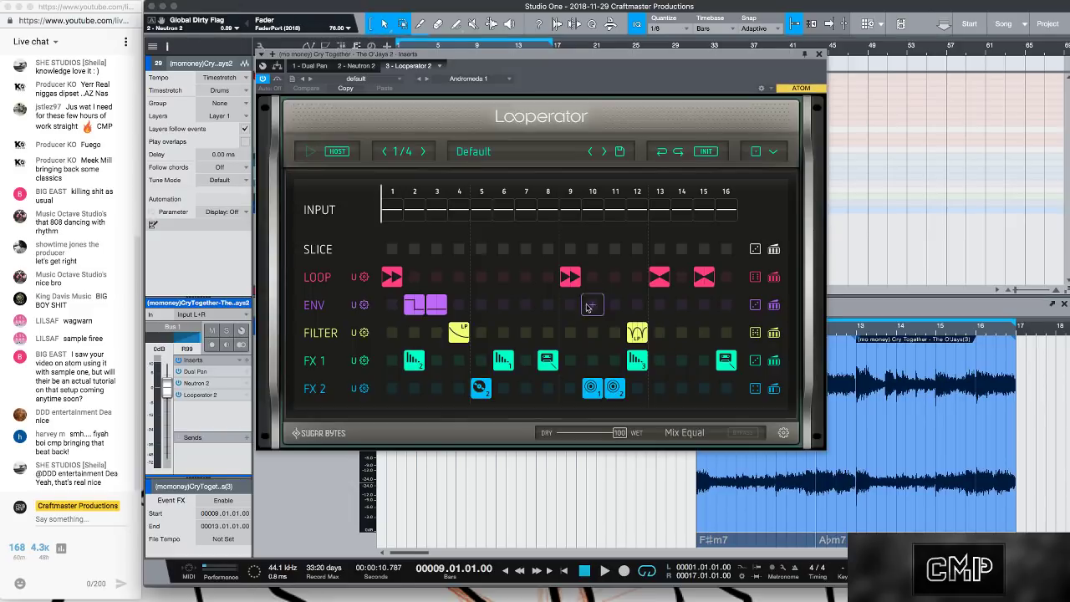
- Play the arrangement with Looperator loaded, then remove the plug-in from the duplicated sample track
key(space)
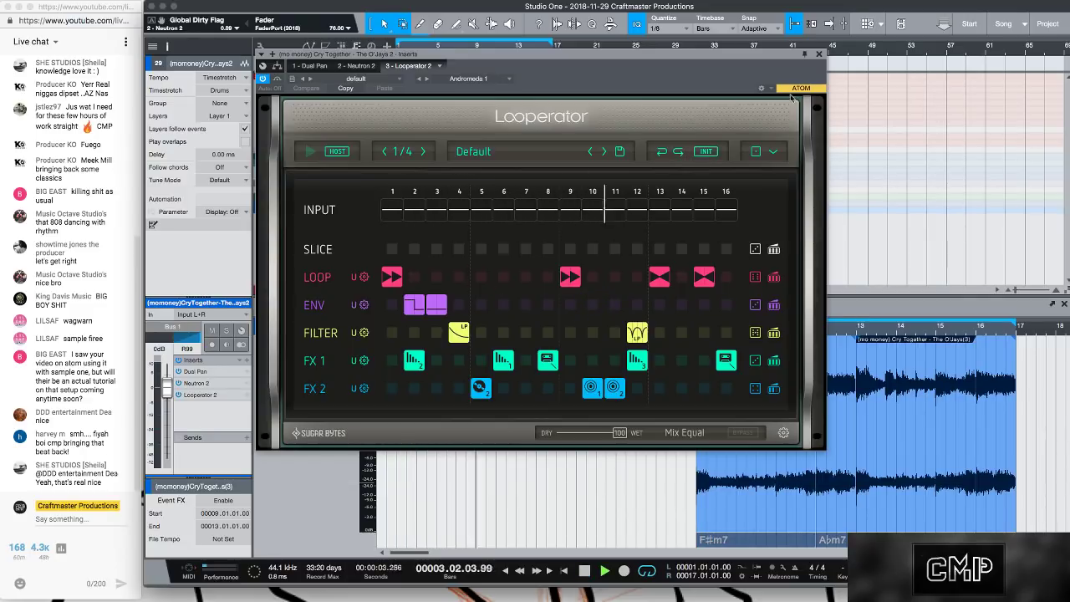
drag(756, 54, 1042, 121)
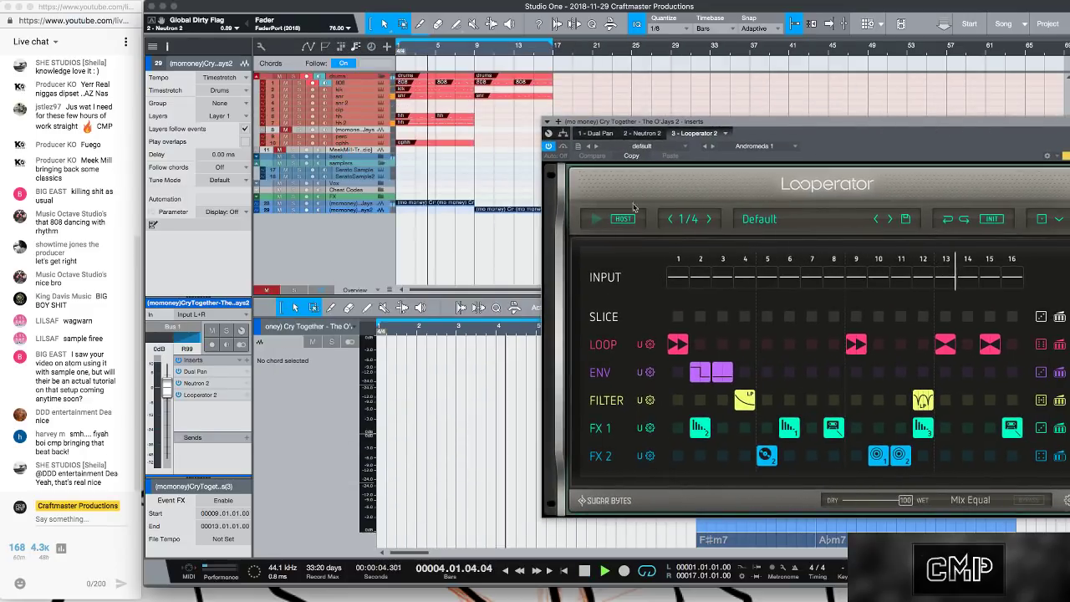
right_click(201, 395)
click(200, 495)
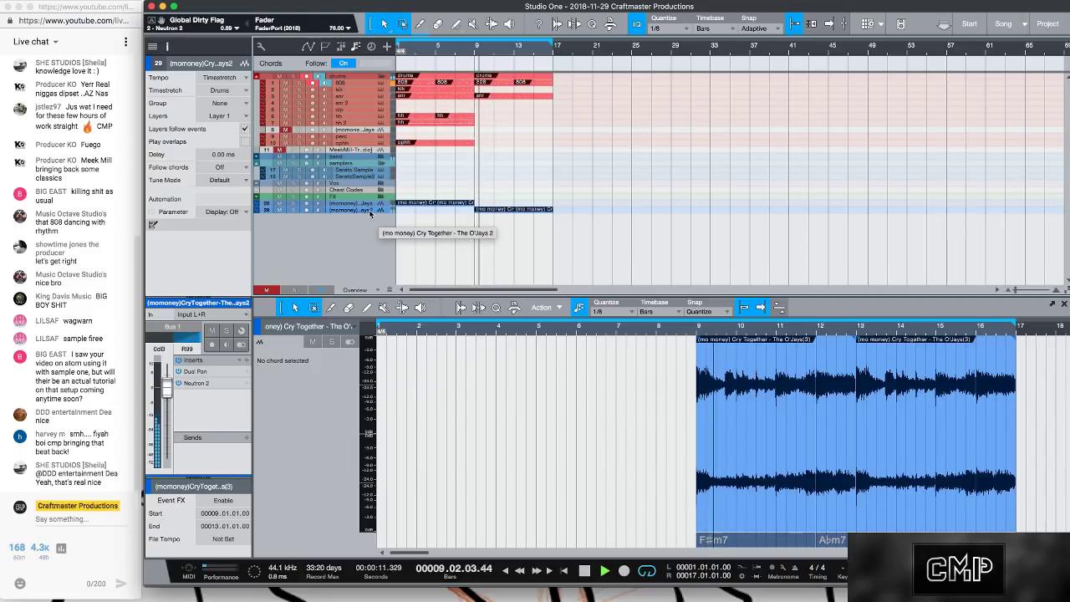
- Reopen Looperator on the duplicated sample track during playback and initialize all of its effect rows
key(space)
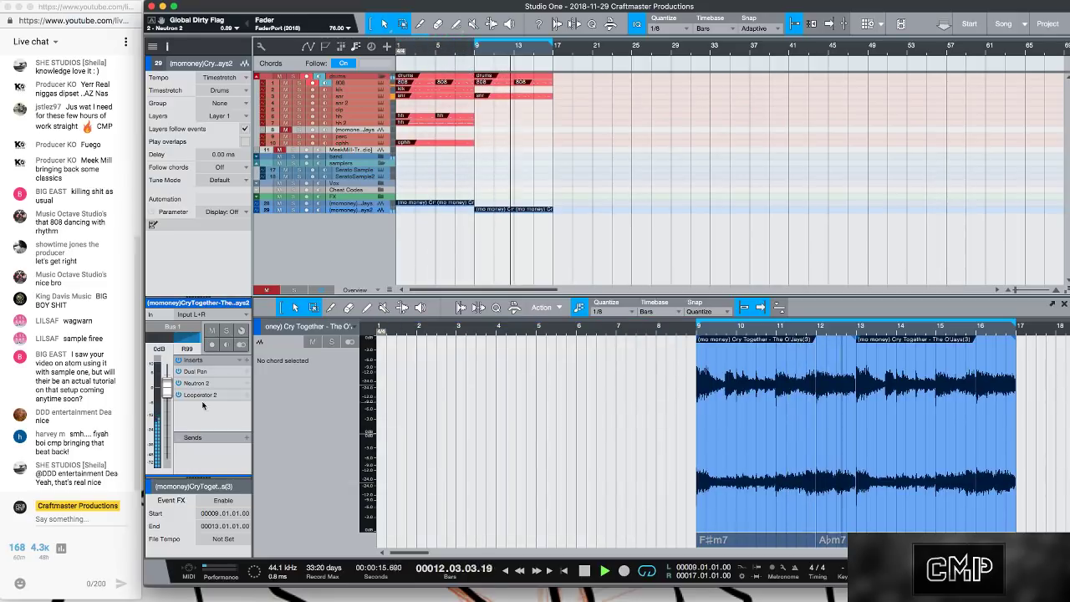
click(201, 394)
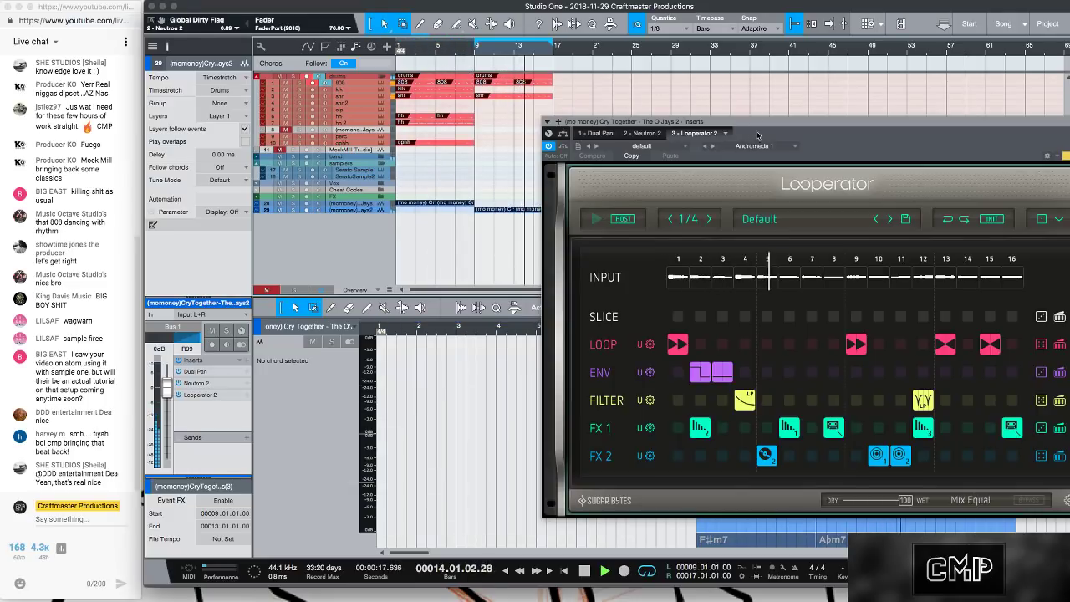
drag(757, 136, 447, 83)
click(389, 320)
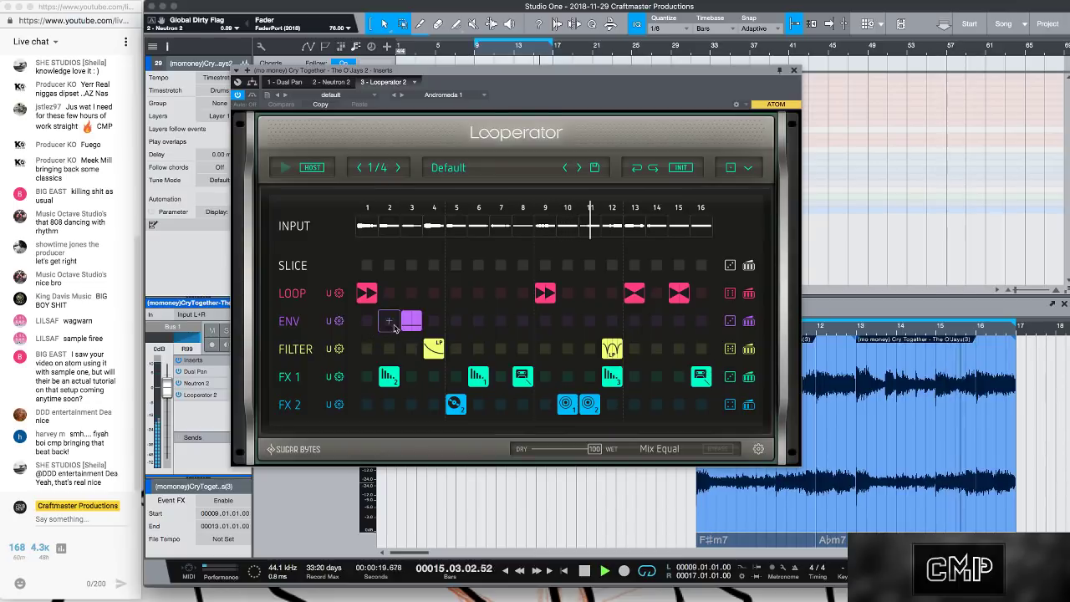
click(681, 168)
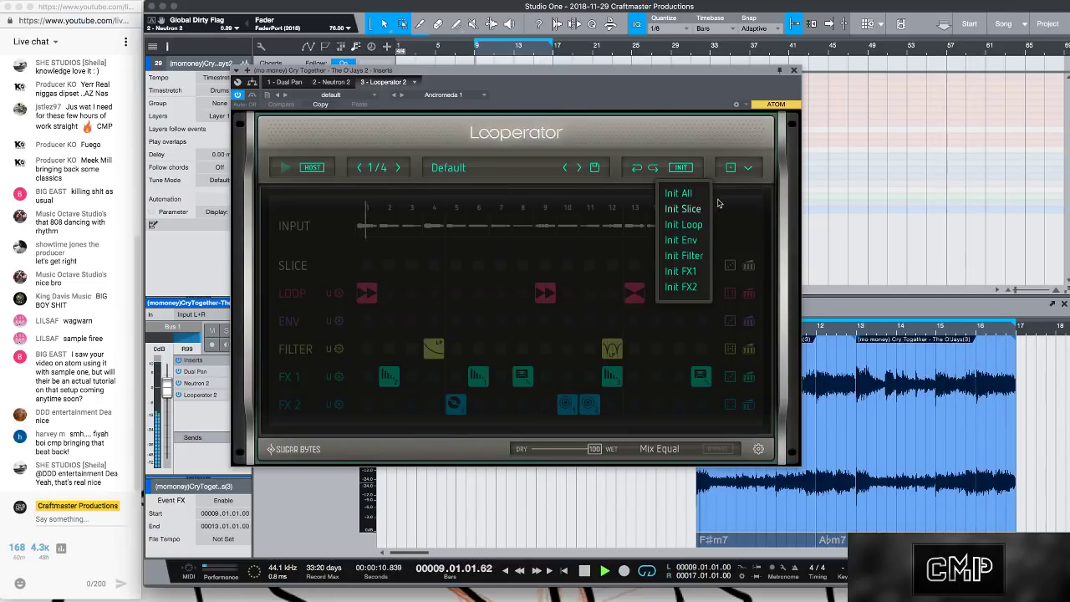
click(686, 194)
- Place a ×6 loop on step 1 of Looperator's Loop row and a tape-icon effect on step 10 of the FX 1 row
click(387, 292)
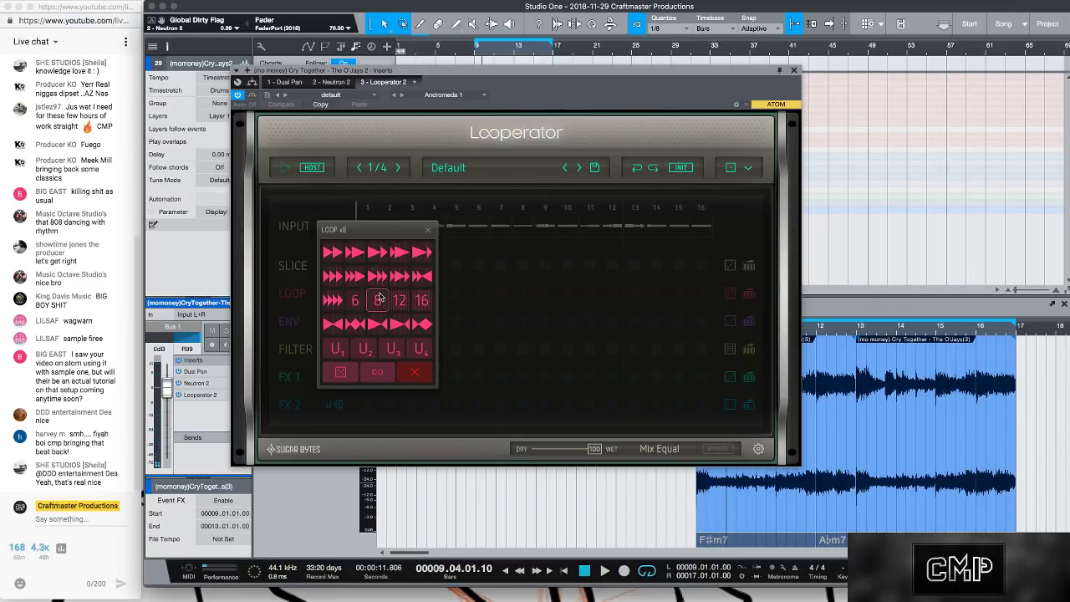
click(360, 300)
key(space)
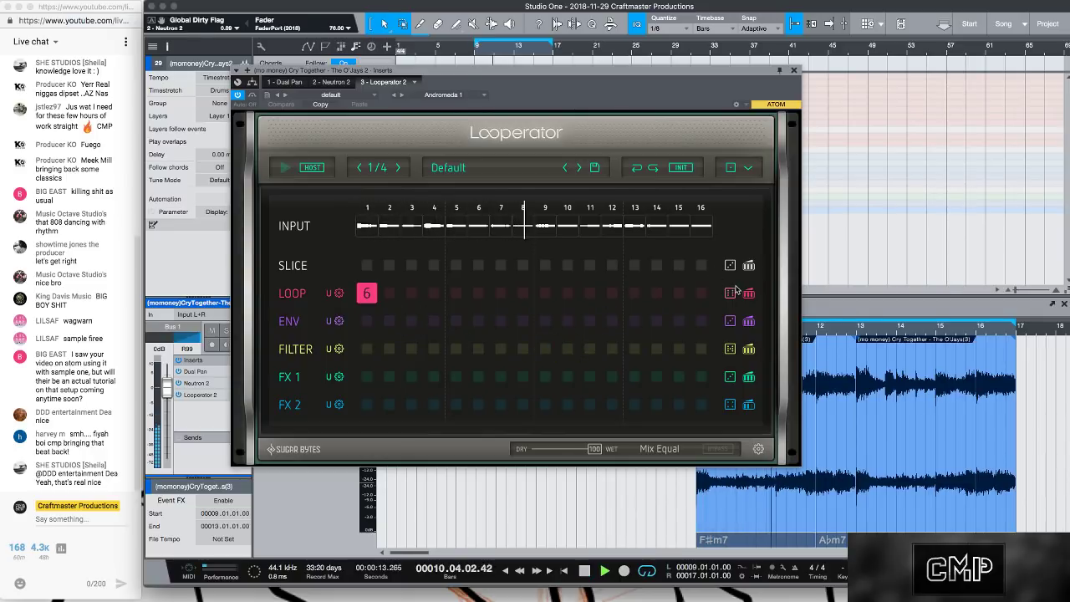
click(567, 376)
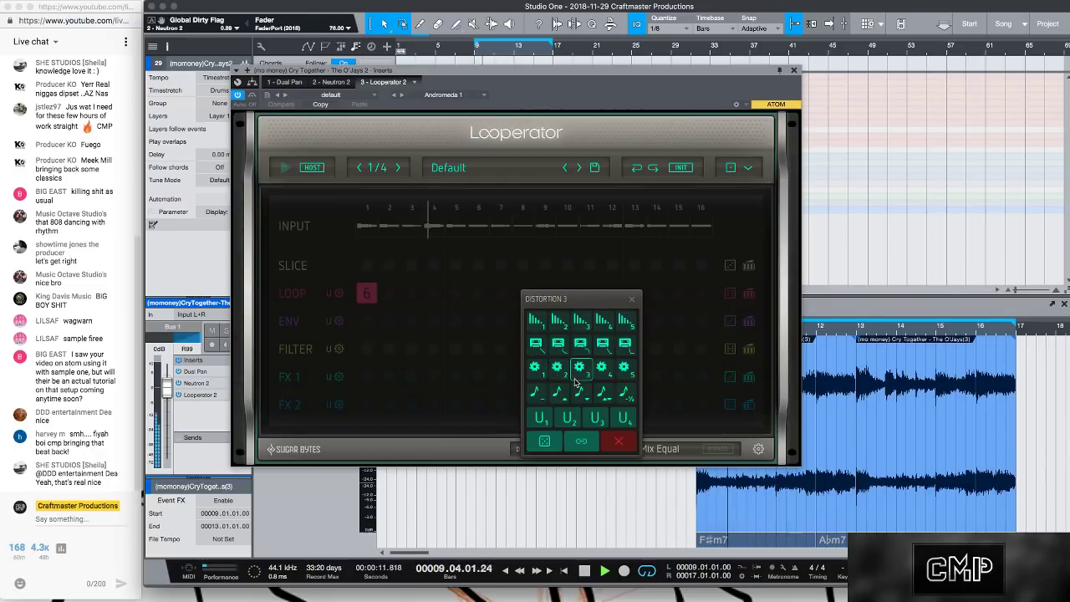
click(577, 360)
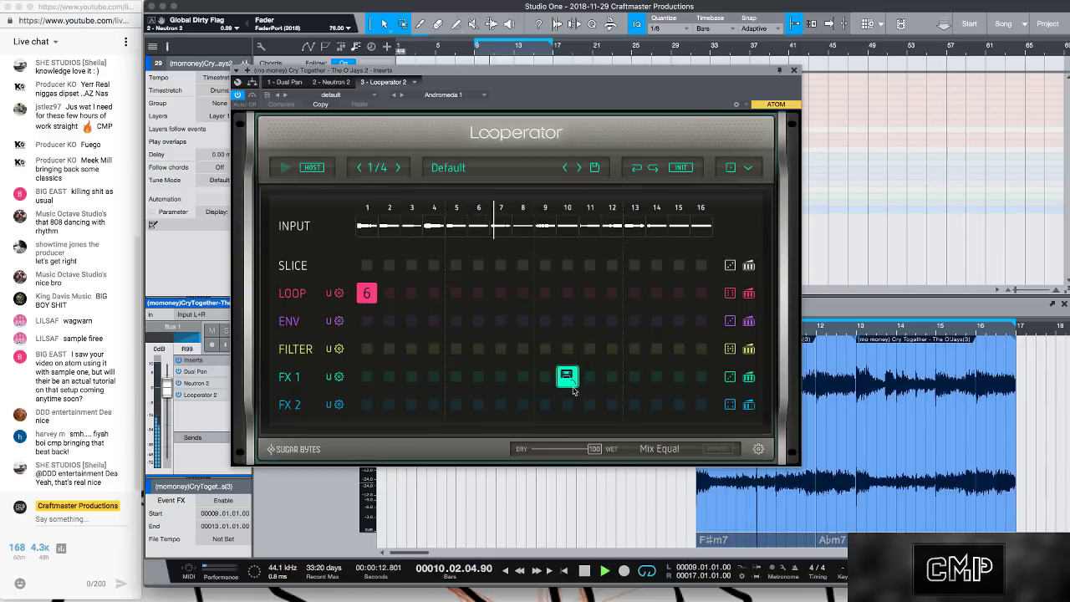
- Place a two-arrow forward loop on step 13 of the Loop row and slice 1 on step 14 of the Slice row
click(633, 296)
click(610, 264)
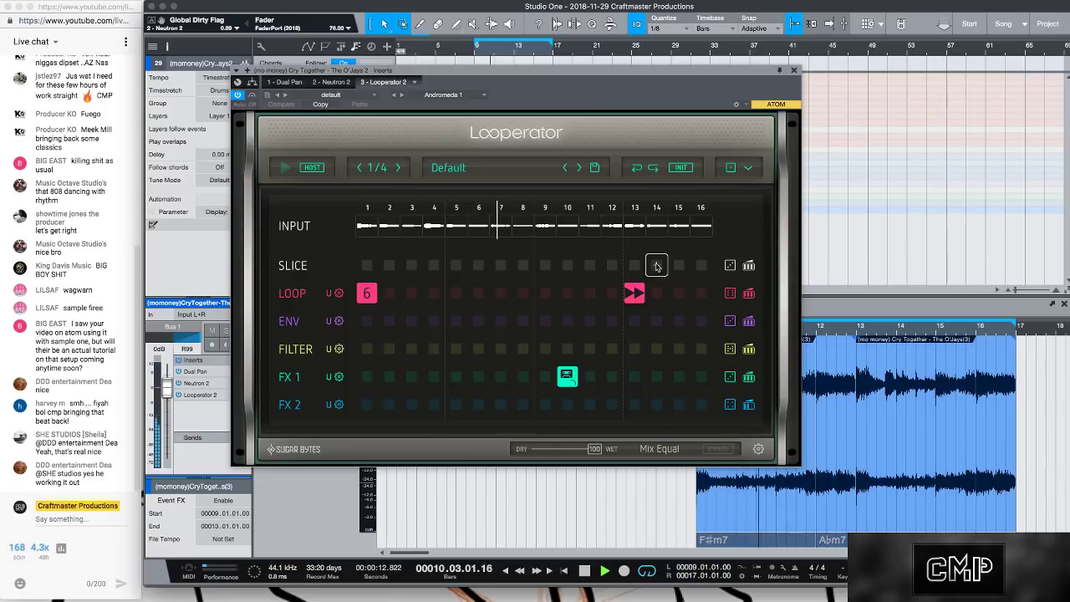
click(656, 265)
click(622, 220)
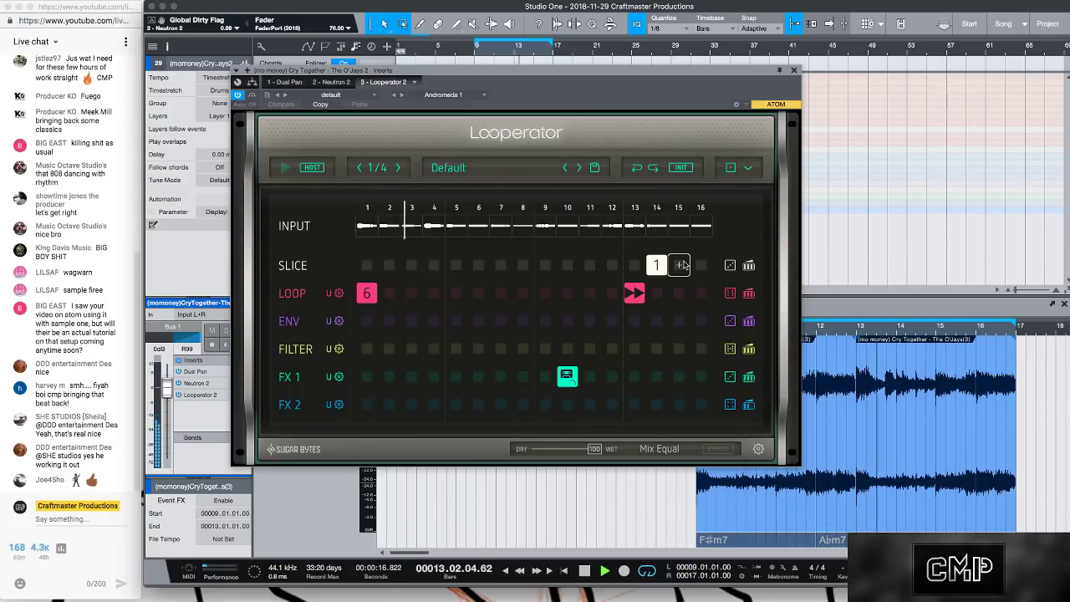
- Lower the mix level of Looperator's Loop row and remove the ×6 loop from step 1
click(748, 294)
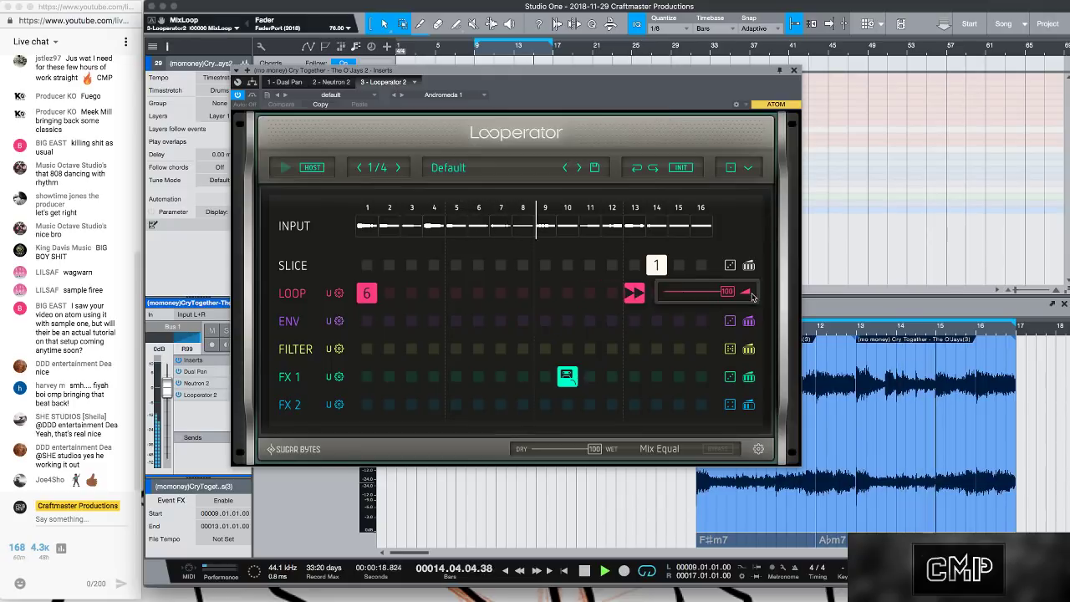
click(748, 297)
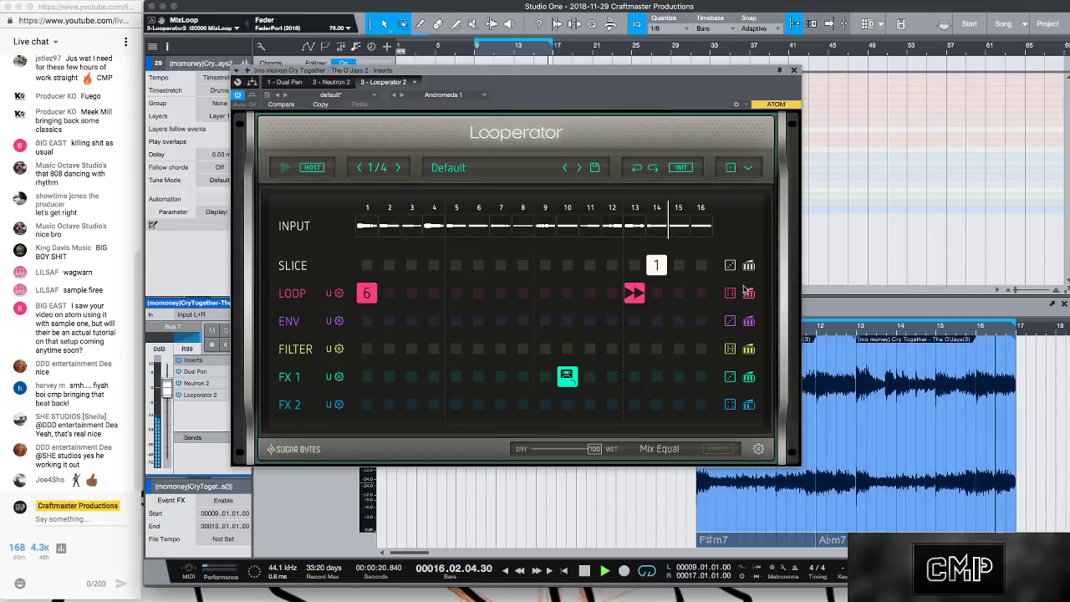
drag(749, 298, 750, 303)
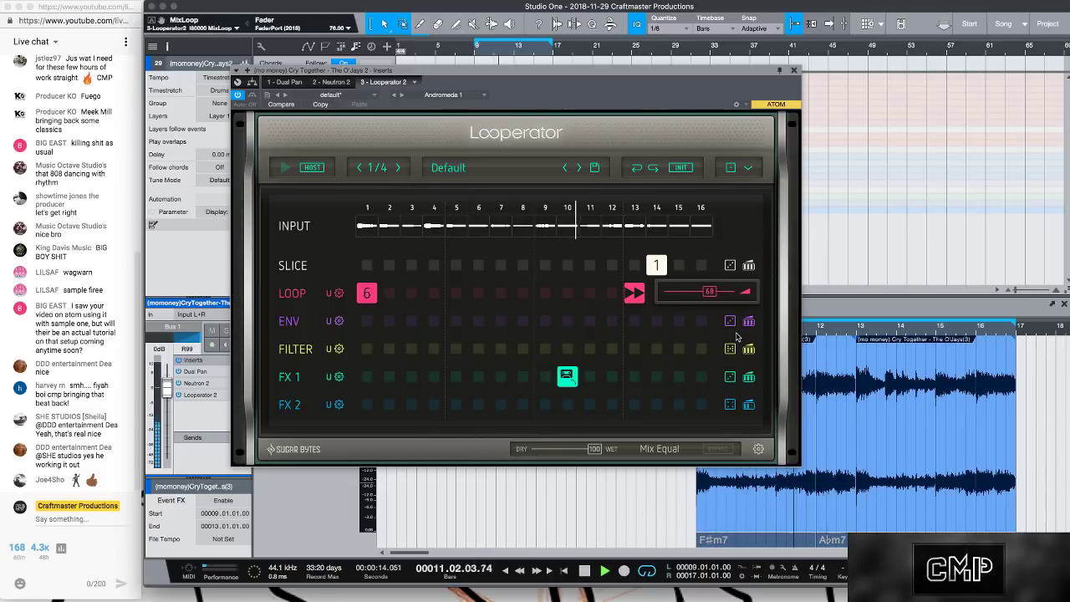
drag(736, 335, 735, 337)
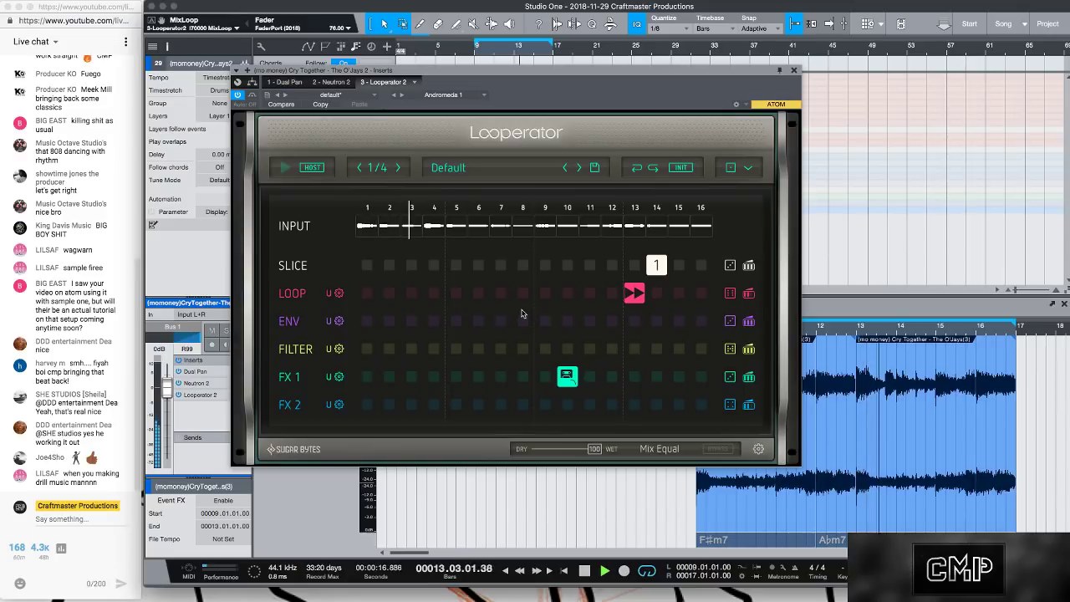
- Stop playback and place slice 15 on steps 15 and 16 of Looperator's Slice row
key(space)
click(687, 266)
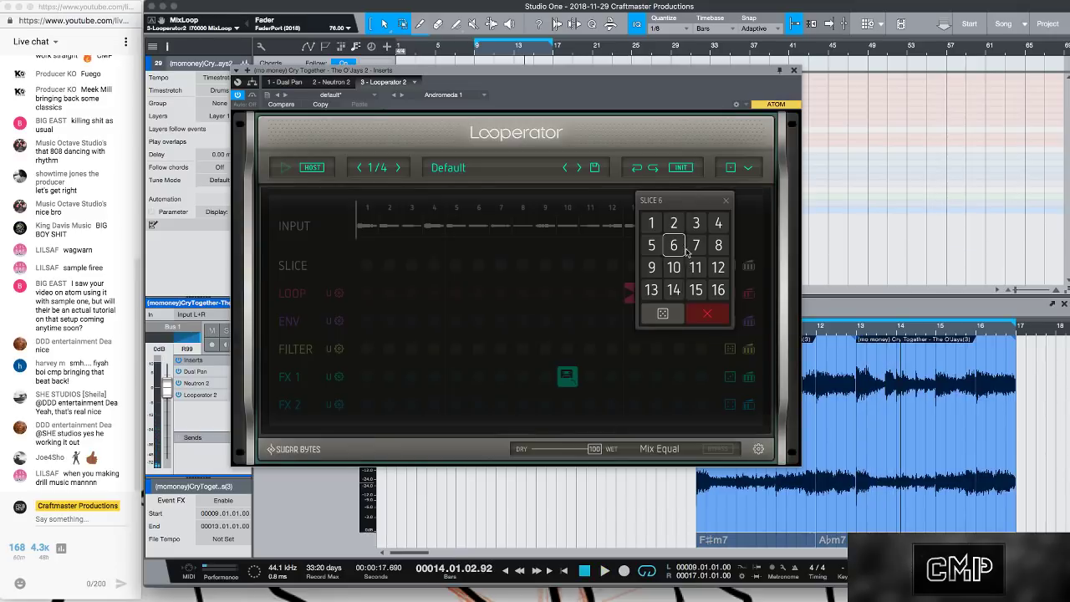
click(696, 290)
click(704, 278)
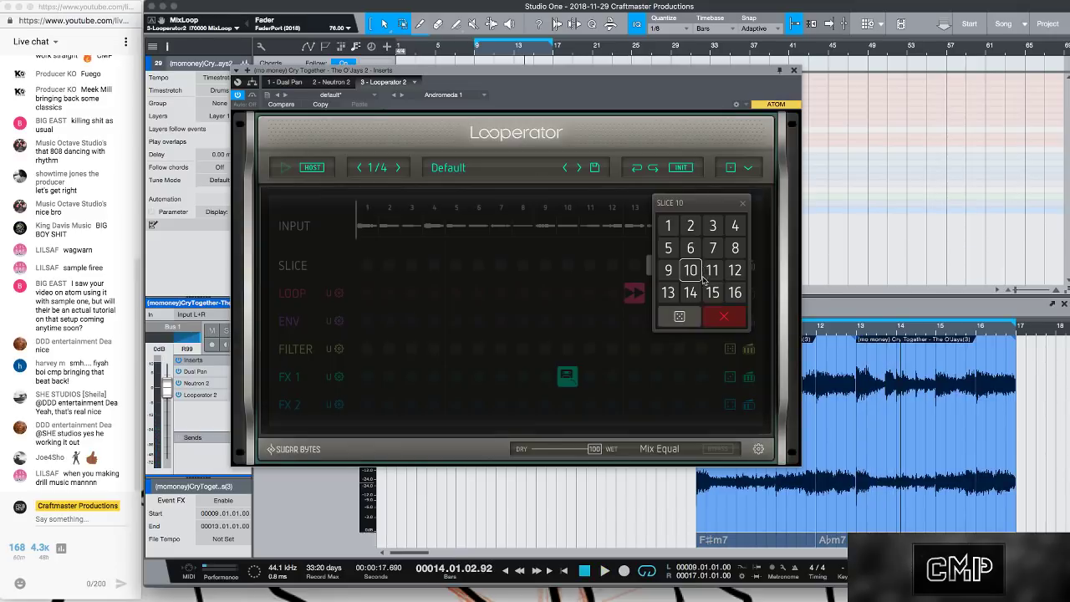
click(712, 293)
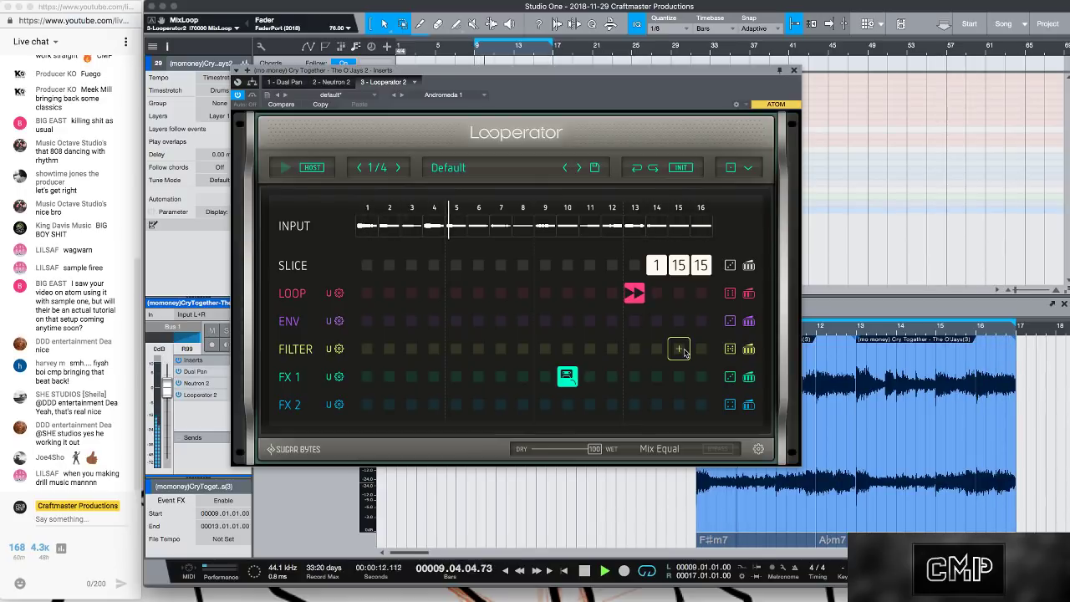
- Close Looperator, extend the loop range back to bar 1 and play the arrangement from the start
click(793, 70)
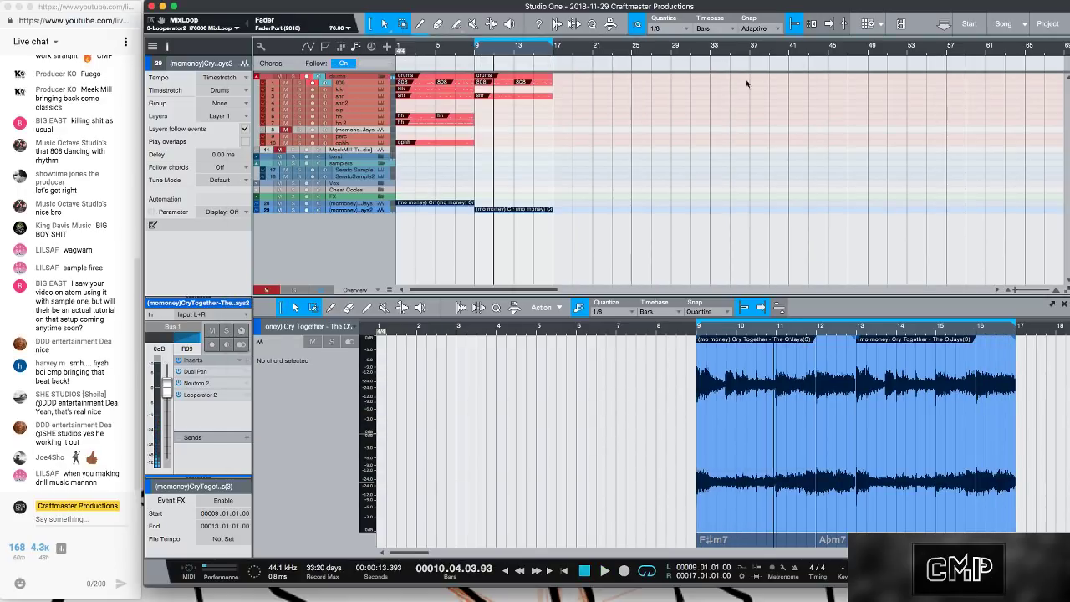
drag(472, 43, 270, 64)
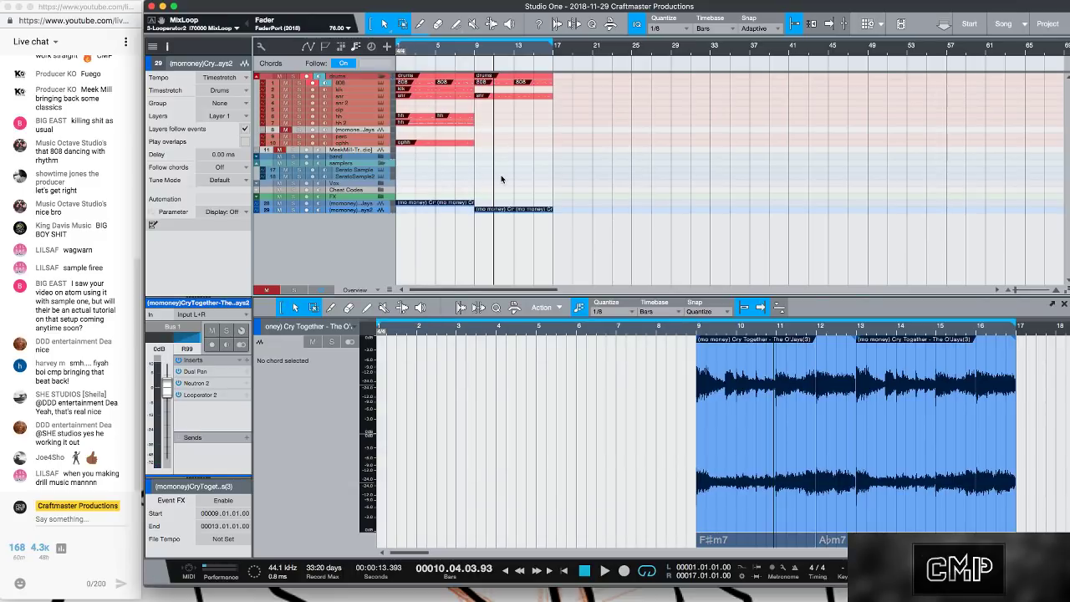
key(space)
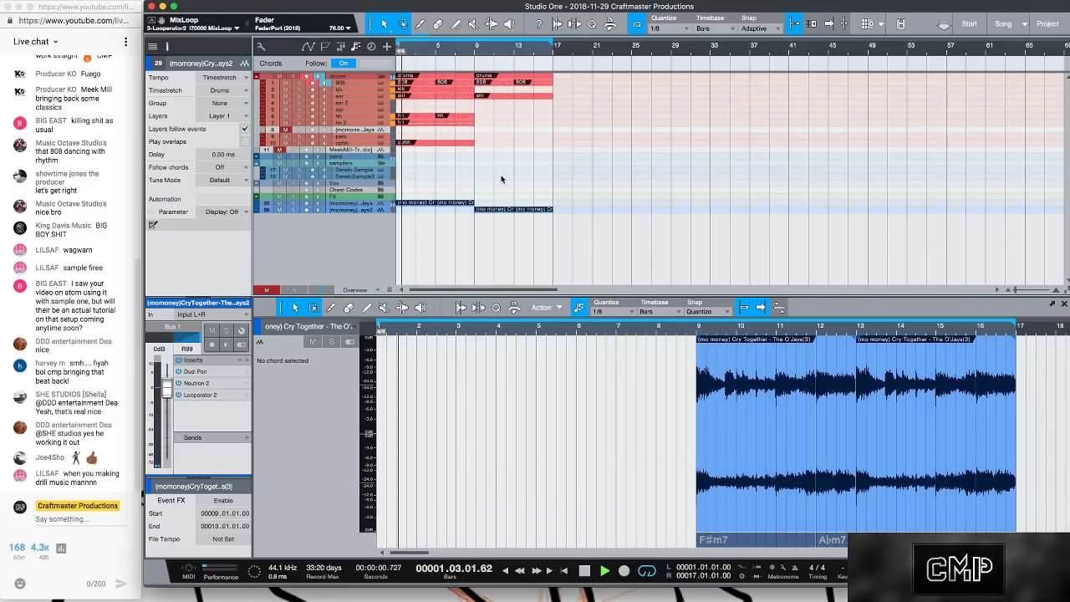
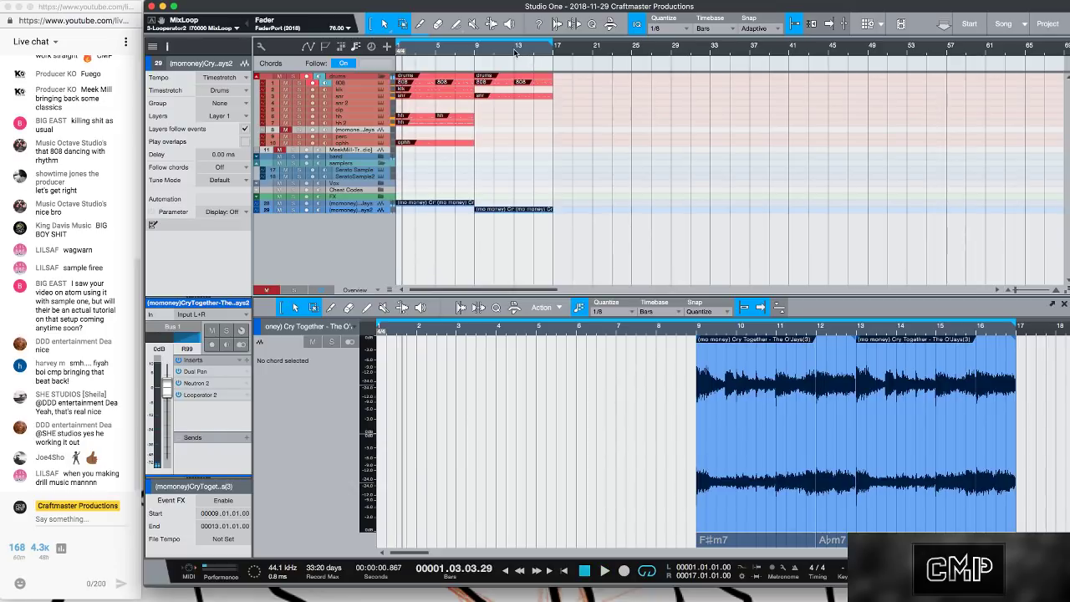
- Move the stripped-down second section out to bar 73 and duplicate the full first section six times, up to bar 57
mouse_move(514, 50)
mouse_down()
mouse_move(516, 60)
mouse_move(515, 43)
mouse_up()
drag(521, 252, 396, 107)
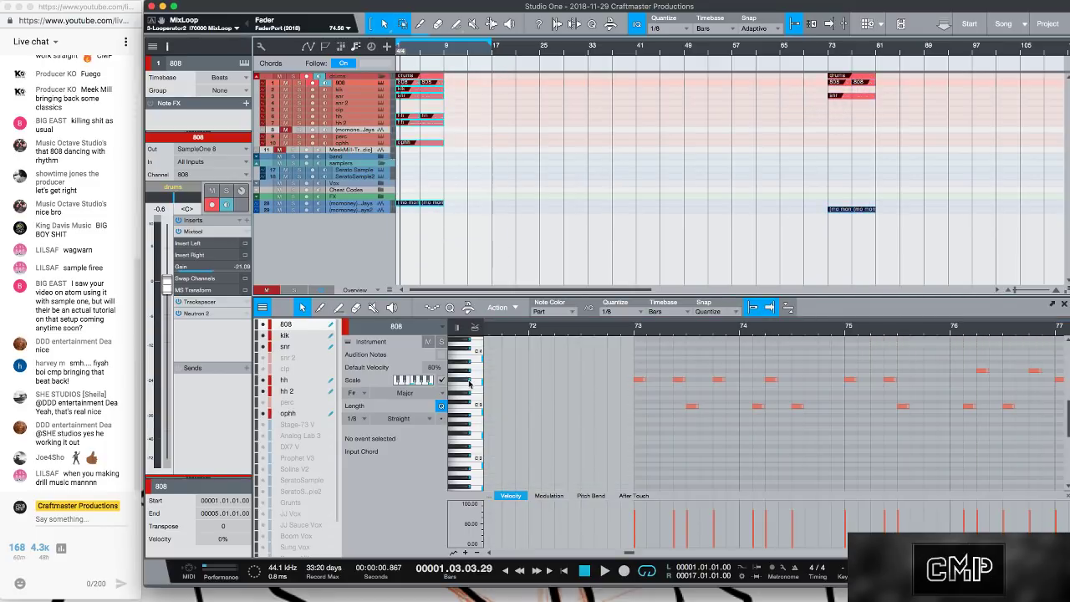
key(d)
key(d)
key(d)
key(d)
key(d)
key(d)
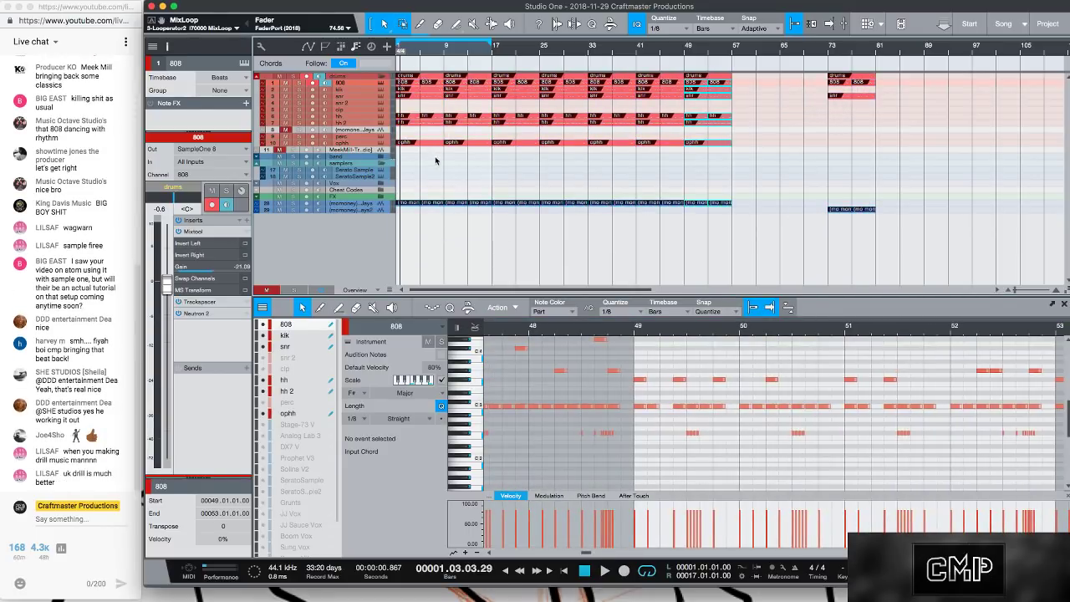
- Delete the drum events from the first eight bars and extend the loop range to bar 70
drag(434, 161, 397, 68)
key(Delete)
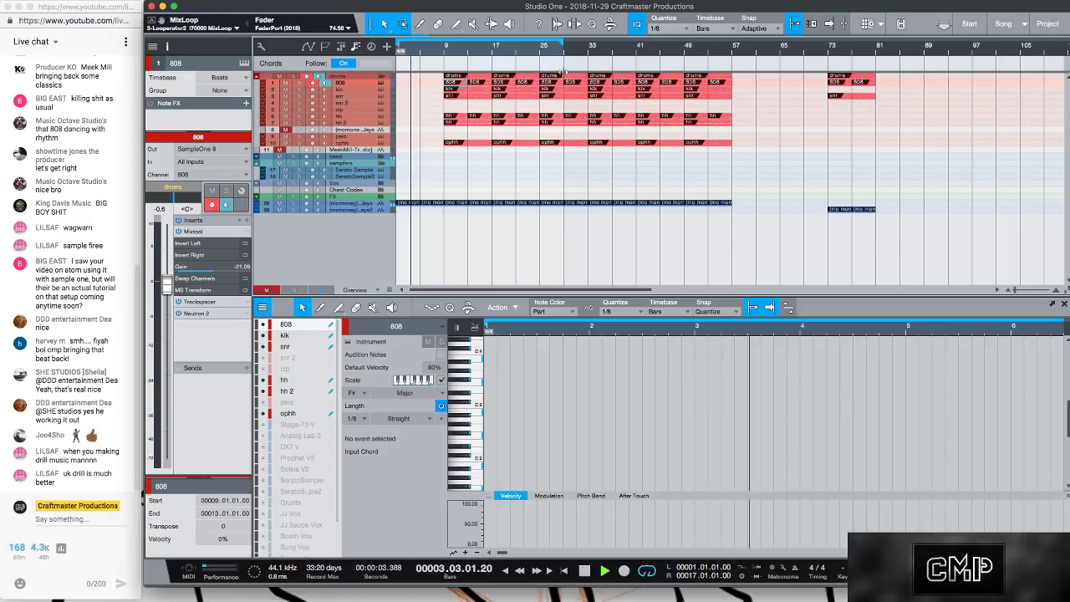
drag(564, 72, 638, 85)
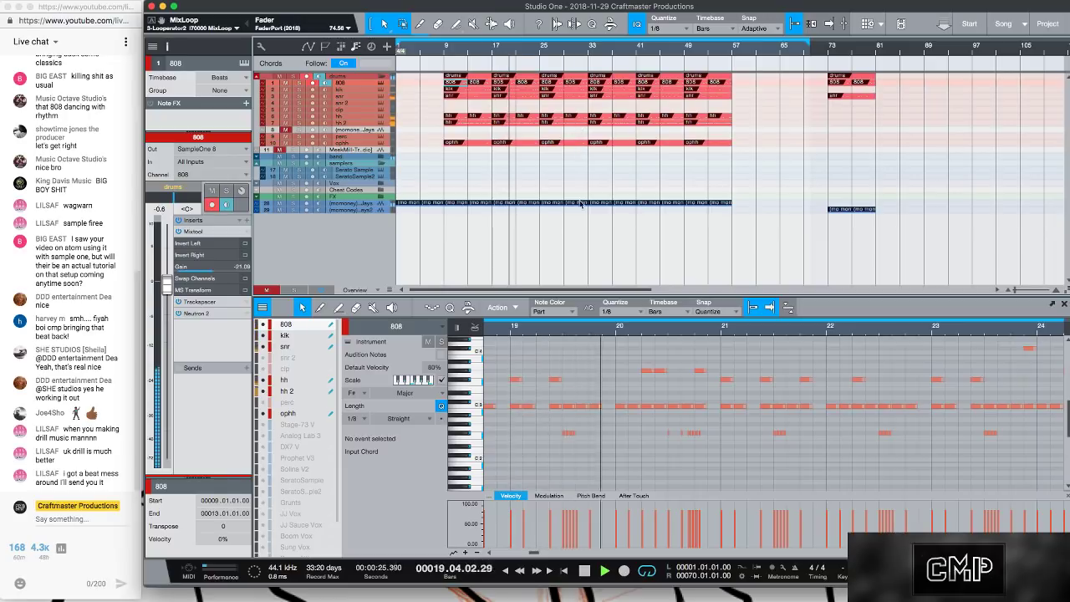
- Move the full section at bar 25 out to bar 85 and put the stripped-down section in its place
drag(561, 80, 921, 82)
mouse_move(869, 247)
mouse_down()
mouse_move(837, 70)
mouse_move(572, 81)
mouse_up()
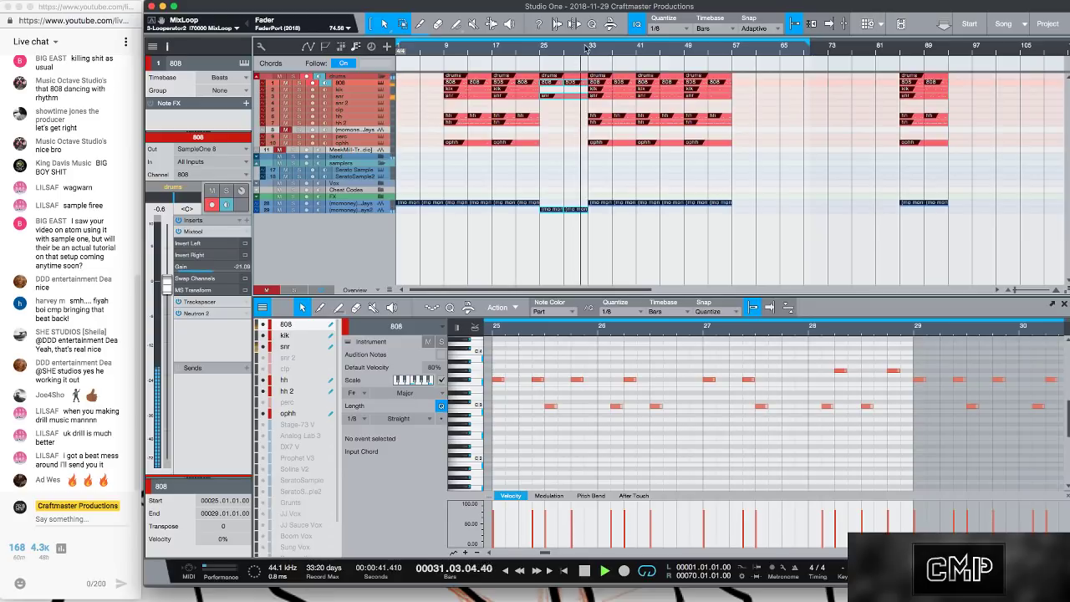
- Shorten the stripped-down section's final 808 and snare events to end at bar 32, keeping its first 808 event extended to bar 29
drag(586, 49, 589, 85)
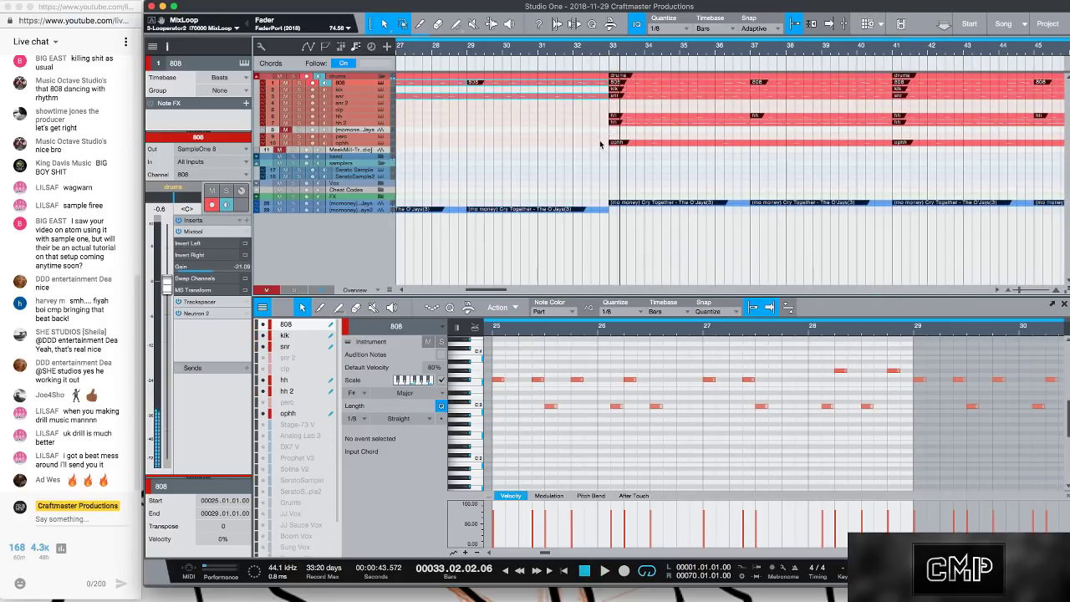
key(shift+w)
key(shift+e)
key(shift+e)
key(shift+e)
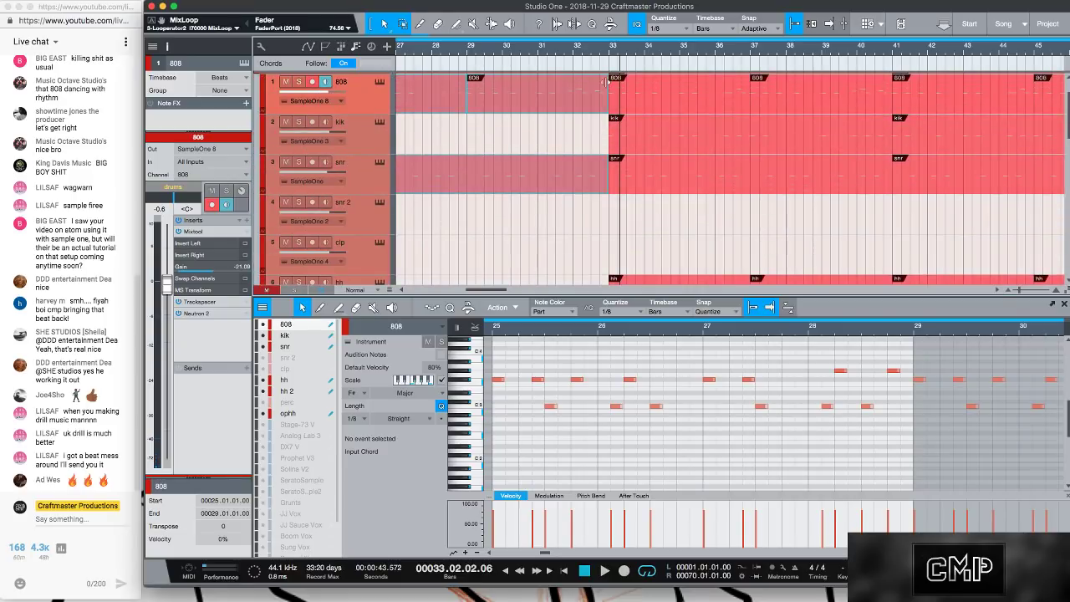
drag(603, 83, 572, 126)
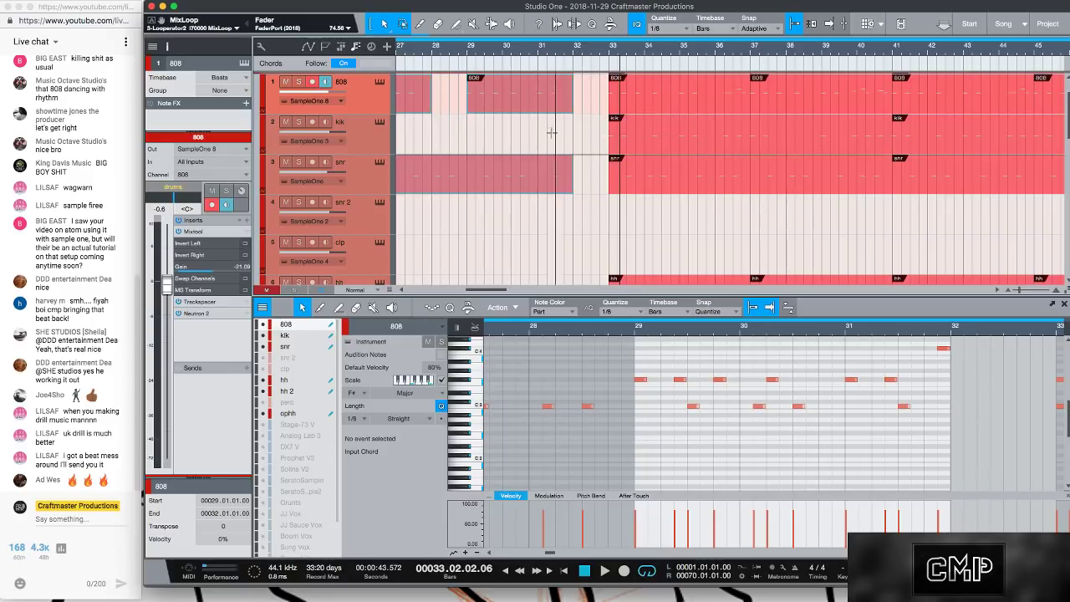
click(505, 142)
drag(434, 113, 470, 113)
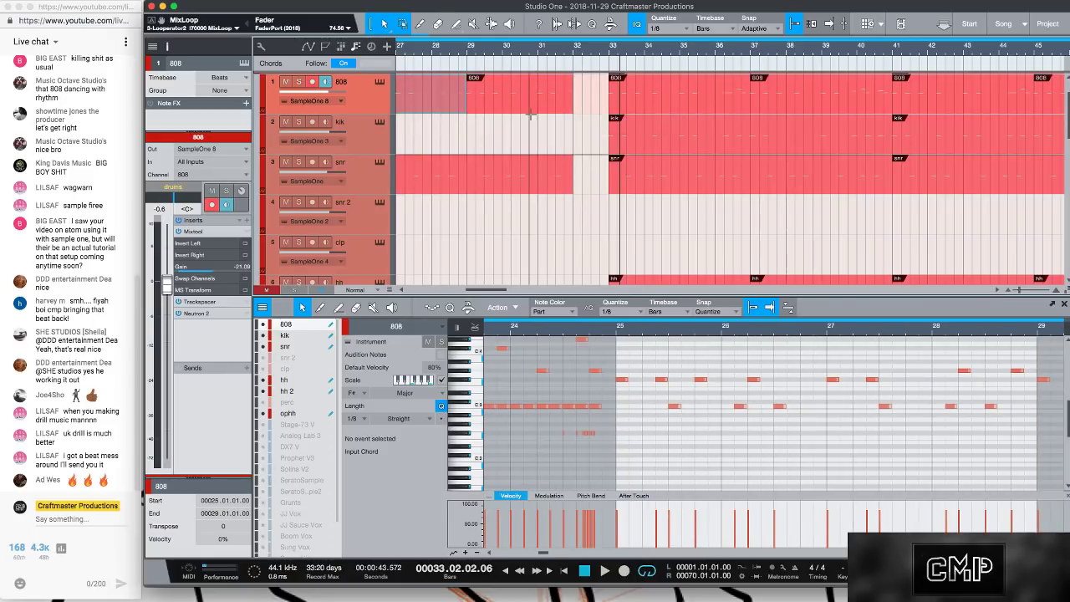
- Raise the 808 track's Bypass automation between bars 32 and 33 and play back the transition
key(a)
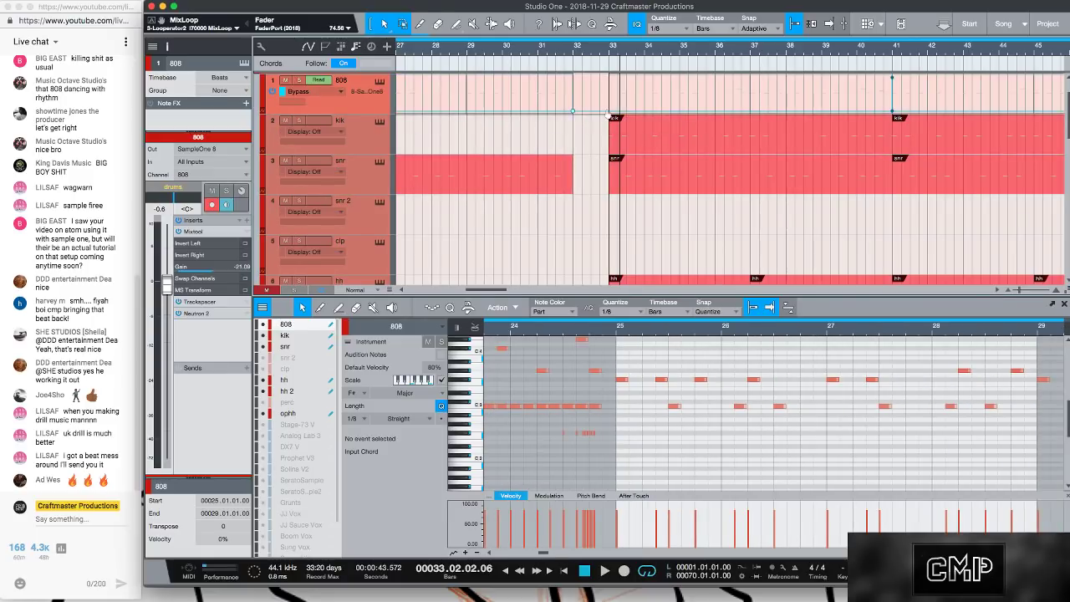
drag(600, 112, 574, 75)
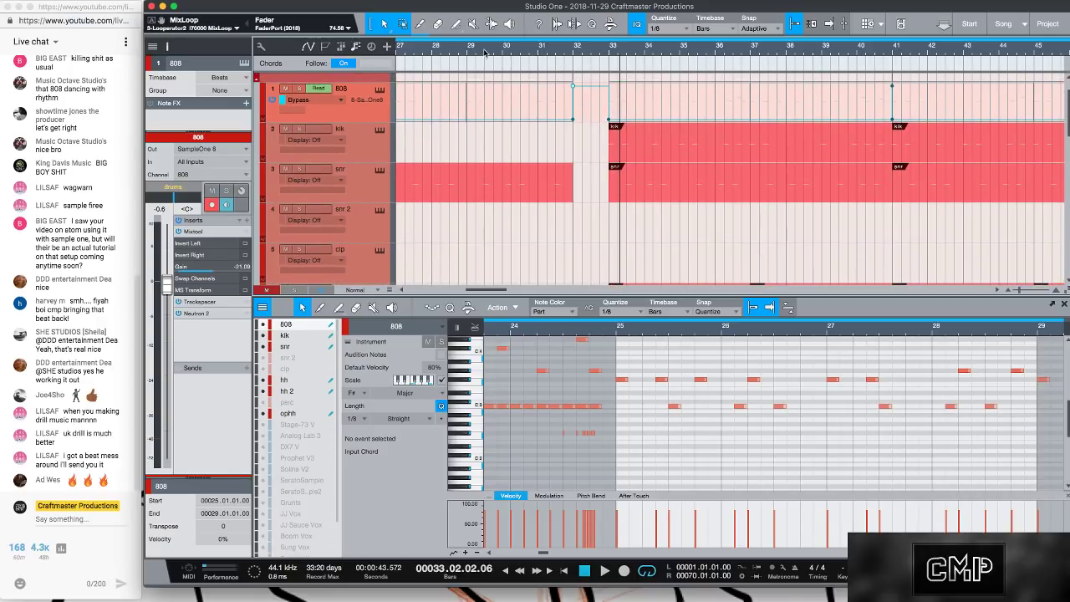
key(space)
key(a)
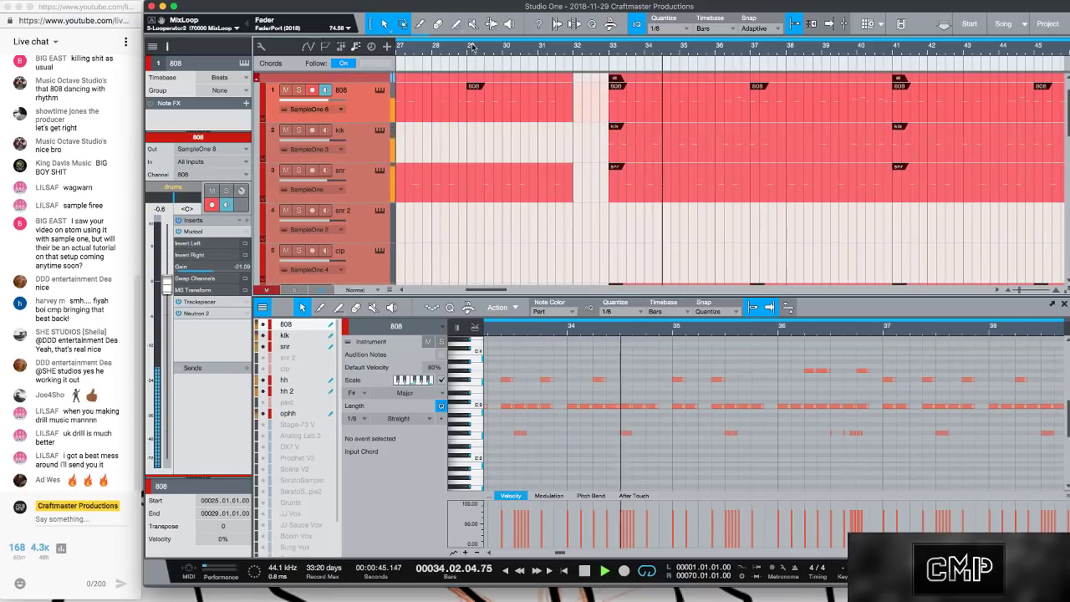
click(435, 48)
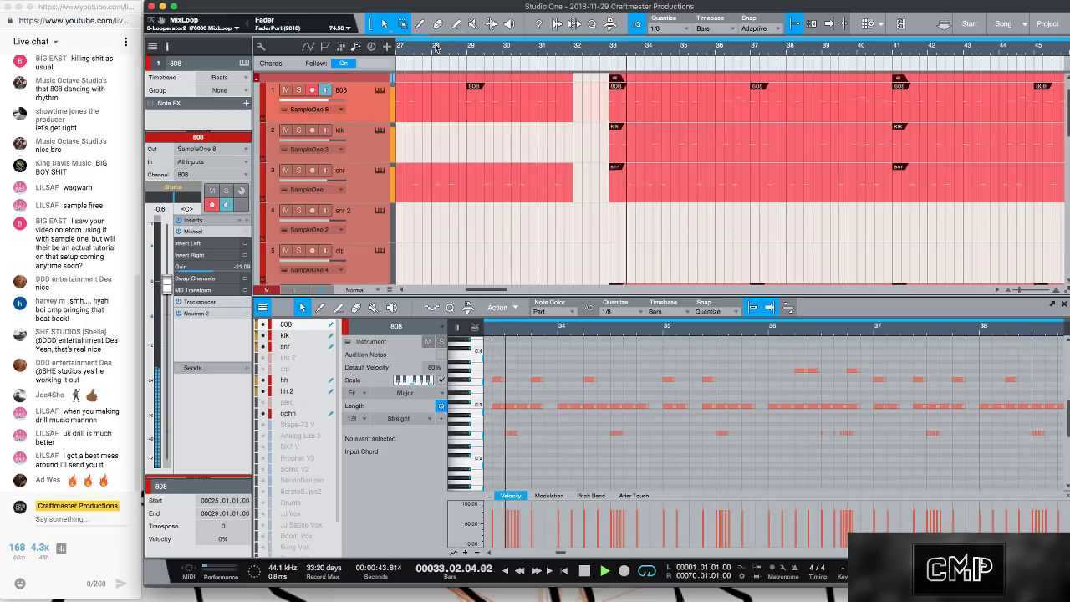
- Delete both 808 events between bars 41 and 49
drag(438, 48, 441, 16)
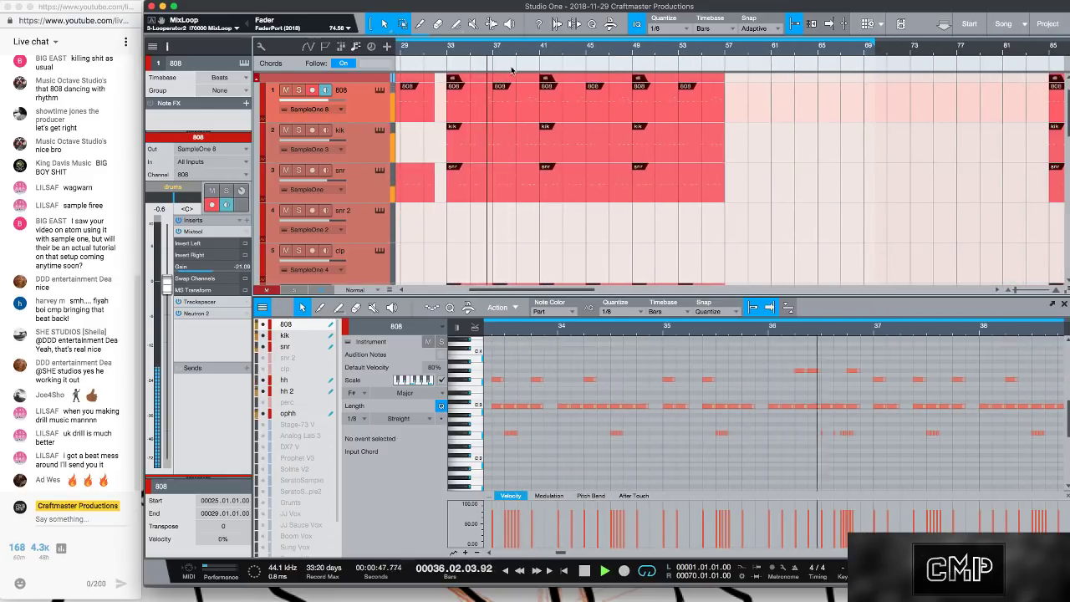
drag(508, 49, 575, 46)
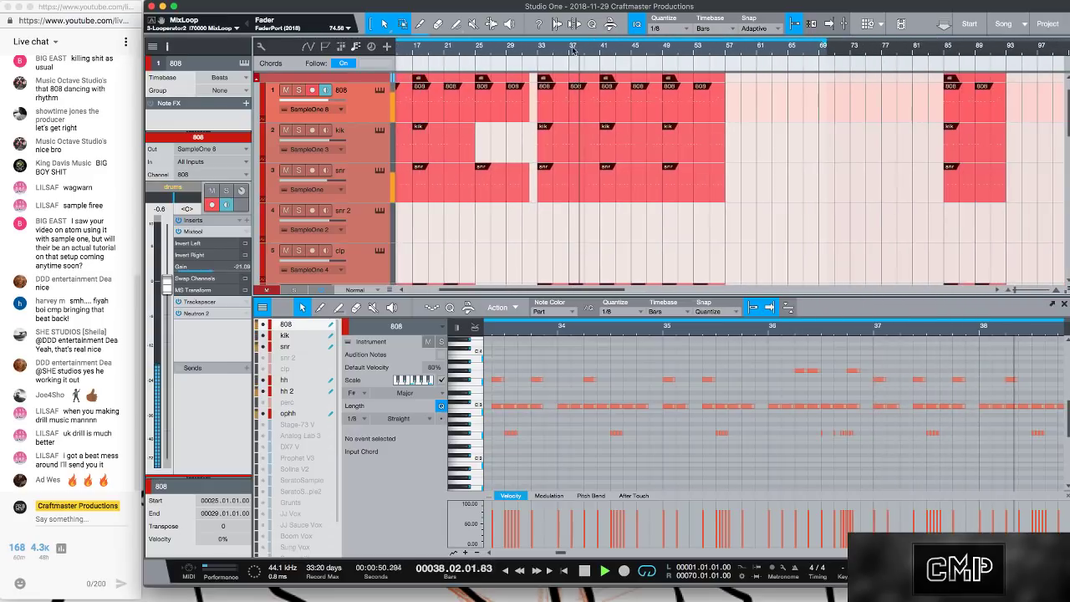
click(625, 115)
key(Delete)
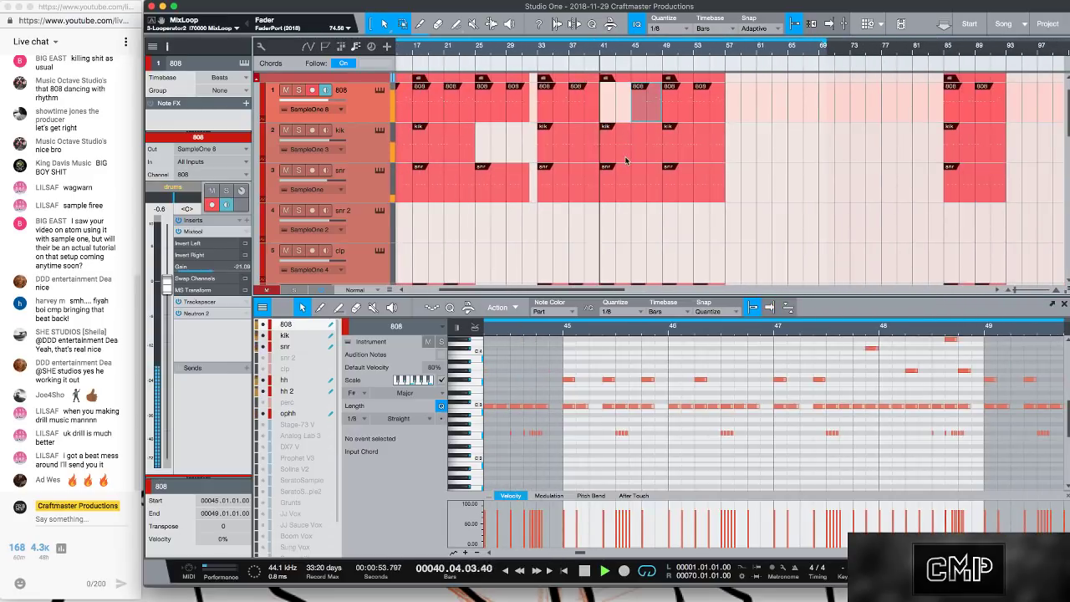
key(Delete)
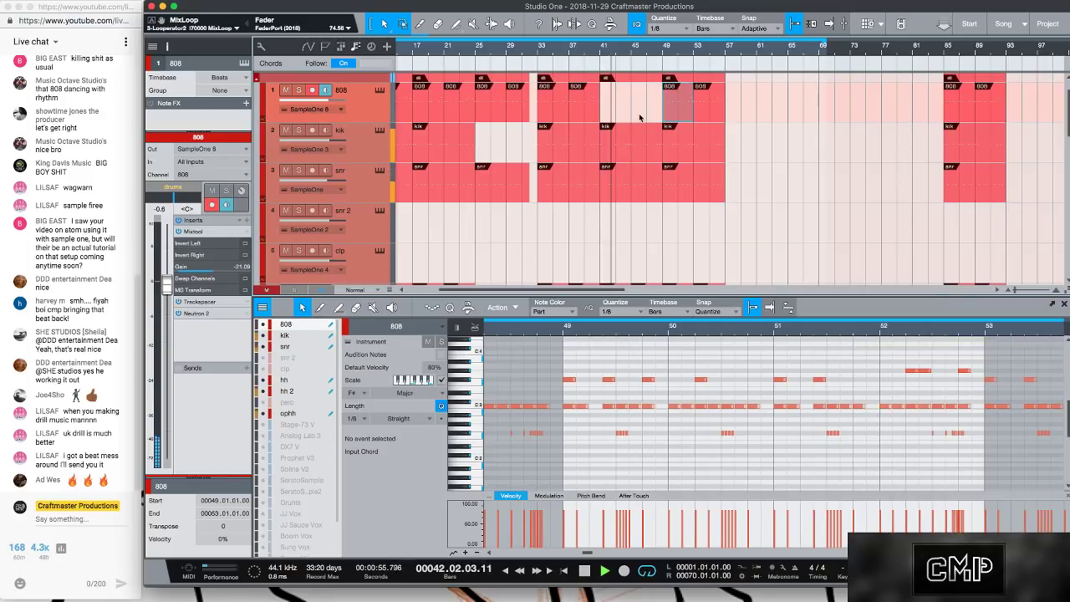
- Raise the 808 track's Bypass automation between bars 41 and 49 and replay the approach to that section
key(a)
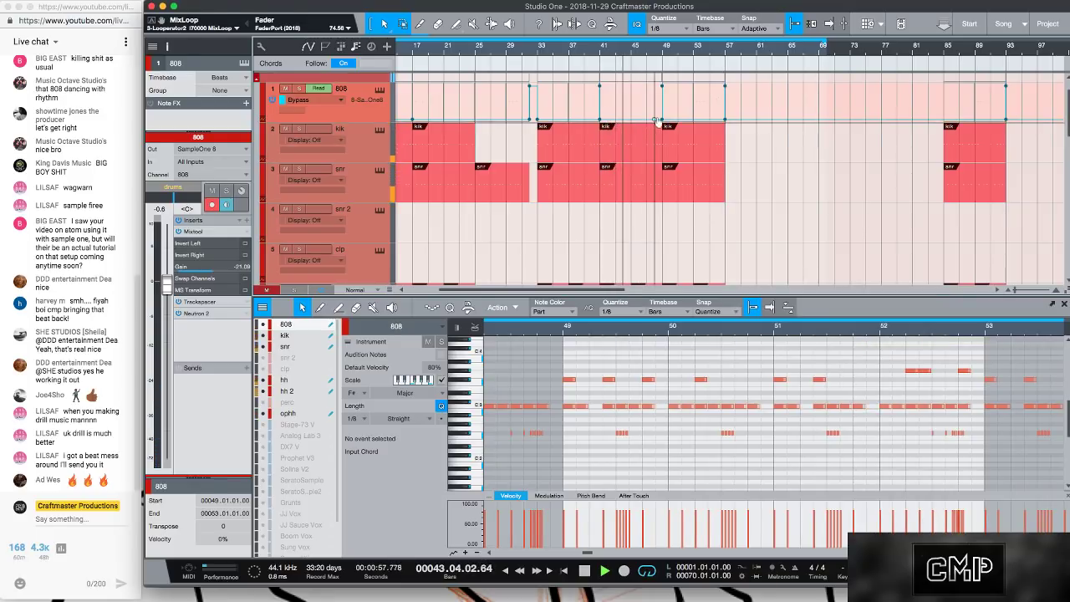
drag(656, 119, 599, 82)
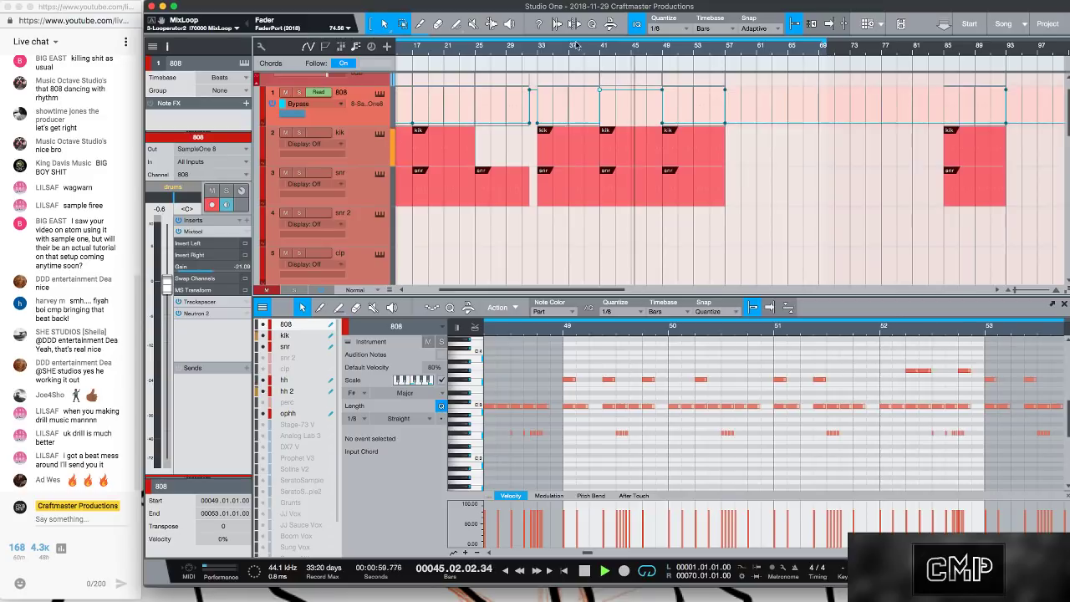
click(577, 45)
key(a)
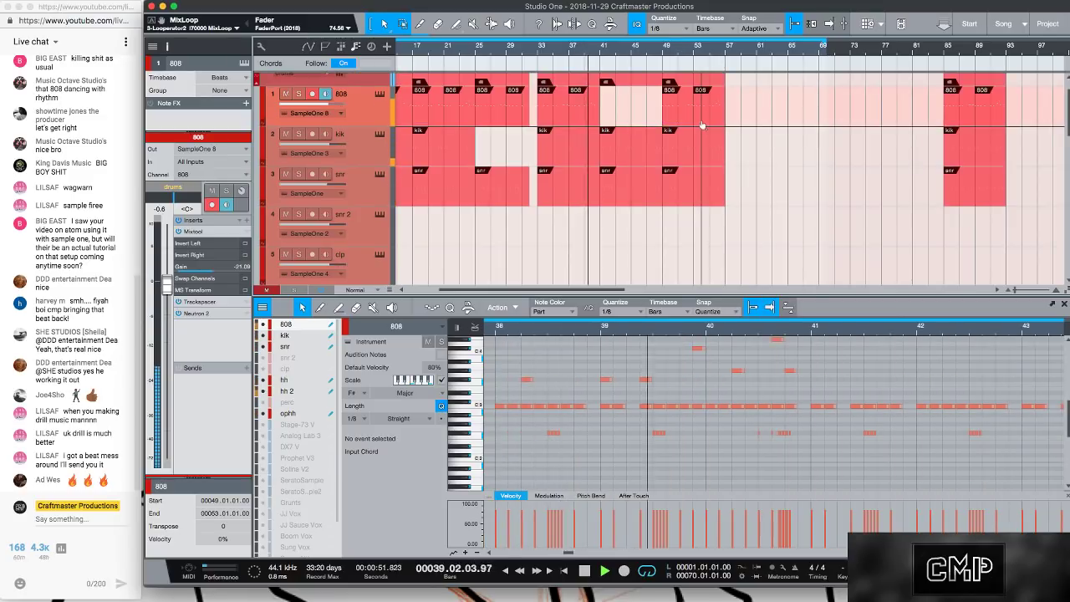
- Delete all drum events in the full section from bar 49 to bar 57
key(w)
key(w)
key(w)
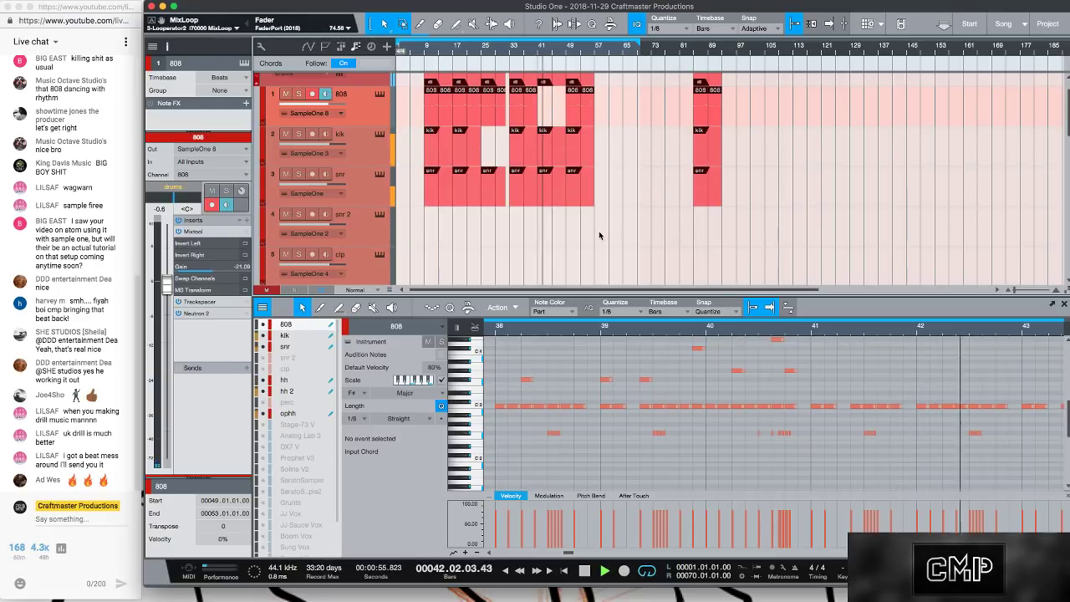
drag(616, 247, 580, 62)
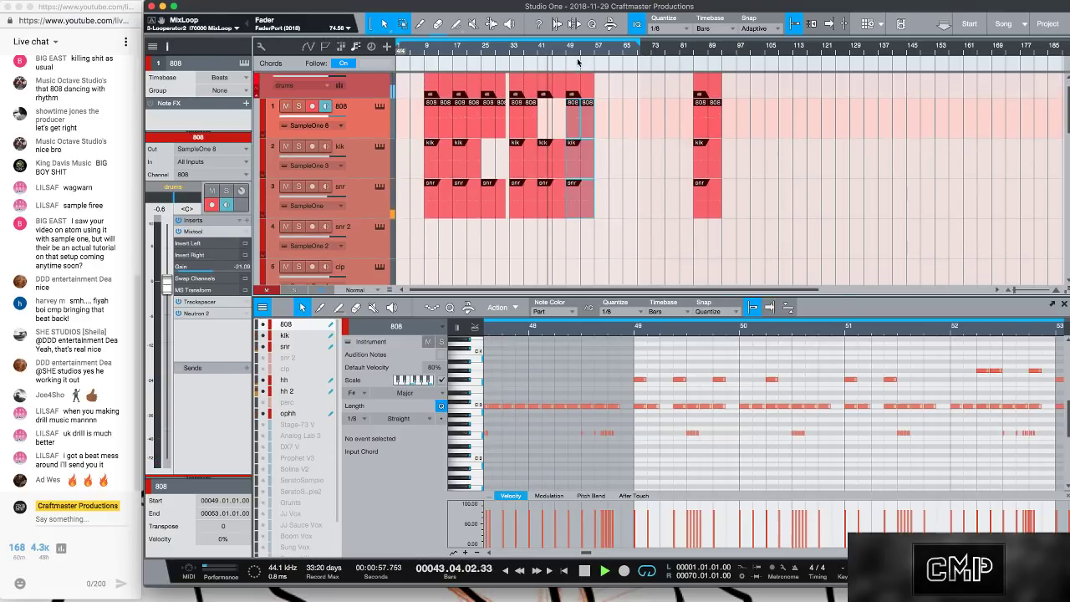
key(shift+e)
key(shift+e)
key(d)
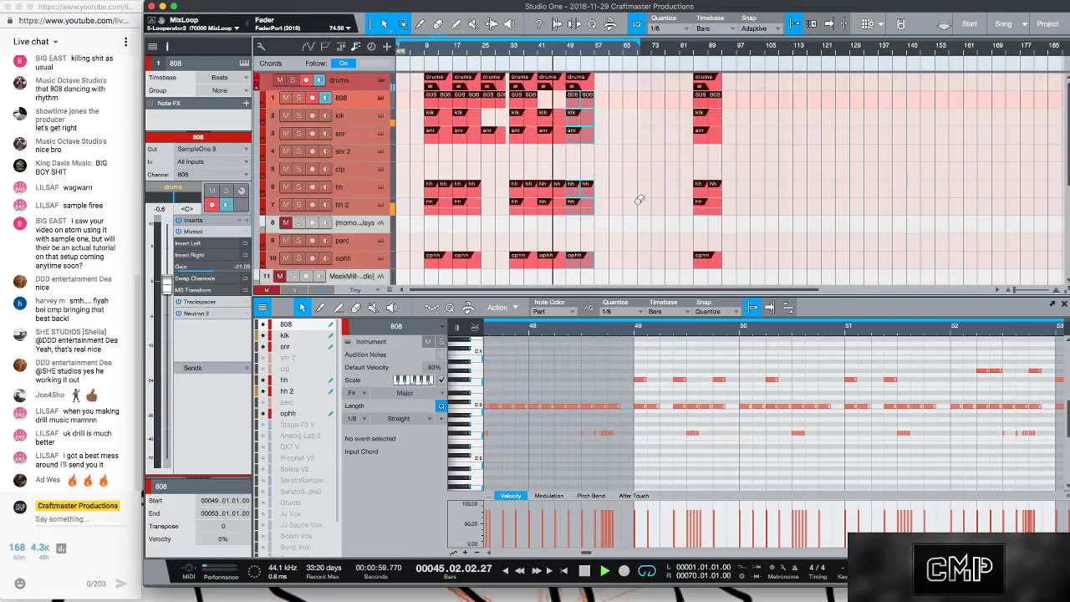
scroll(639, 199, down, 2)
scroll(639, 199, up, 2)
scroll(638, 200, down, 3)
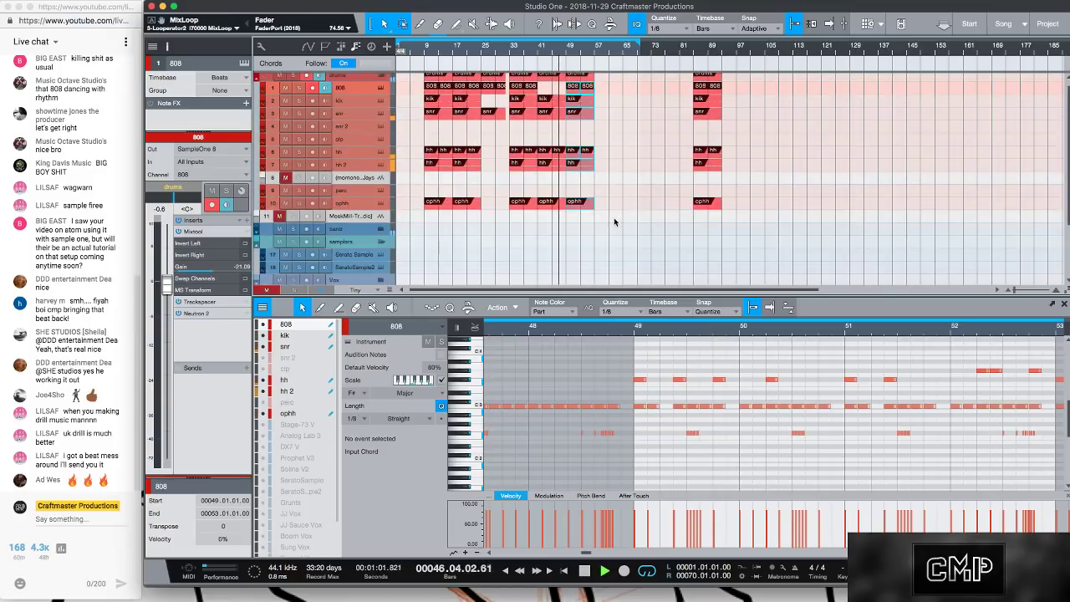
drag(613, 221, 578, 73)
key(e)
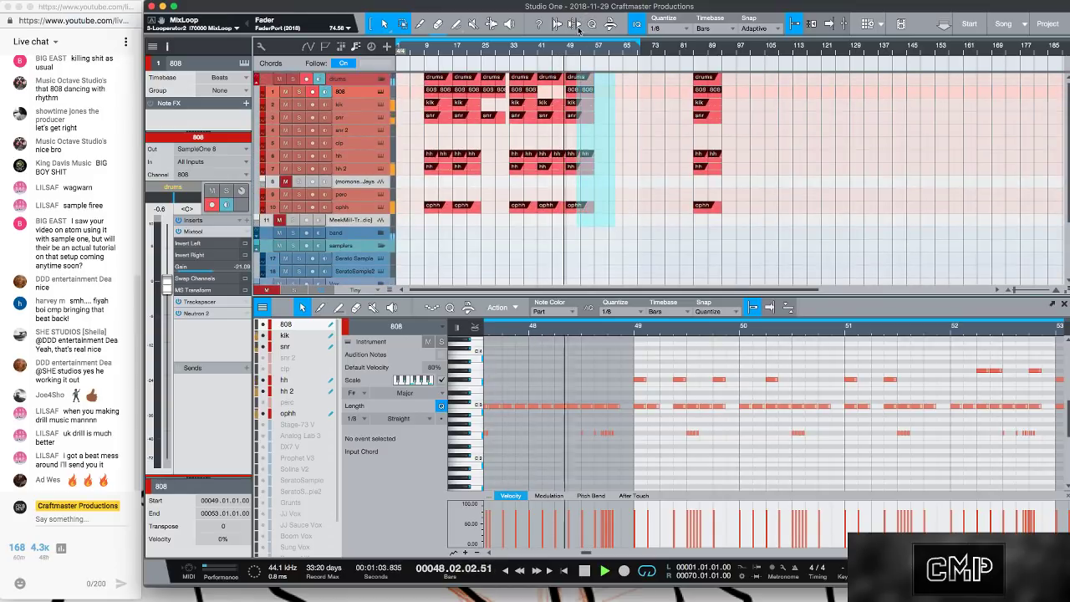
click(586, 121)
key(Delete)
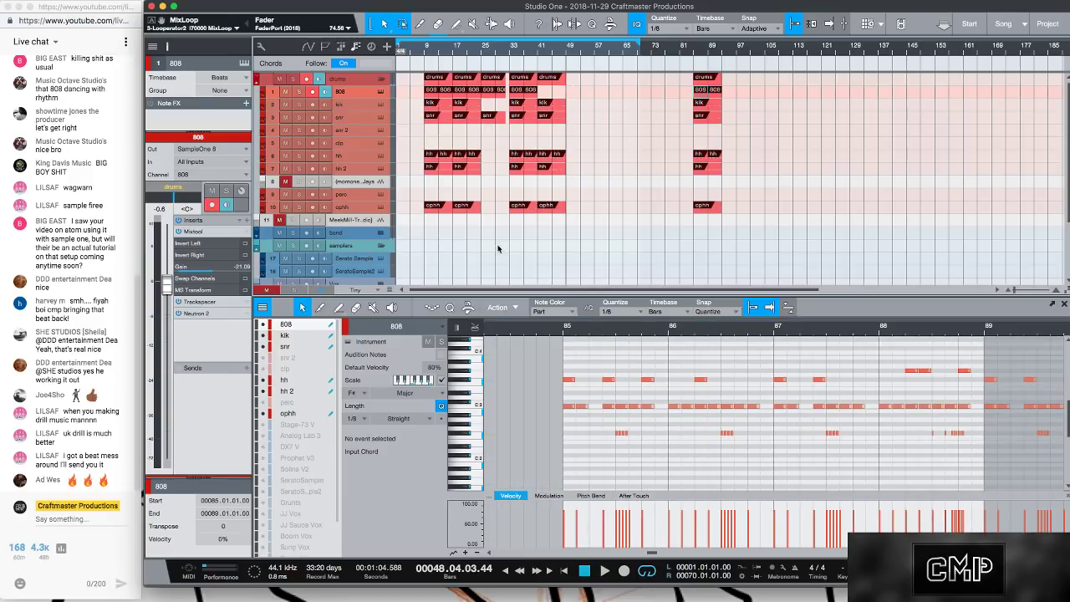
- Copy the stripped-down section's drum events from bar 25 to bar 49 and resume playback
scroll(502, 248, down, 3)
scroll(503, 248, up, 3)
drag(491, 81, 576, 80)
key(space)
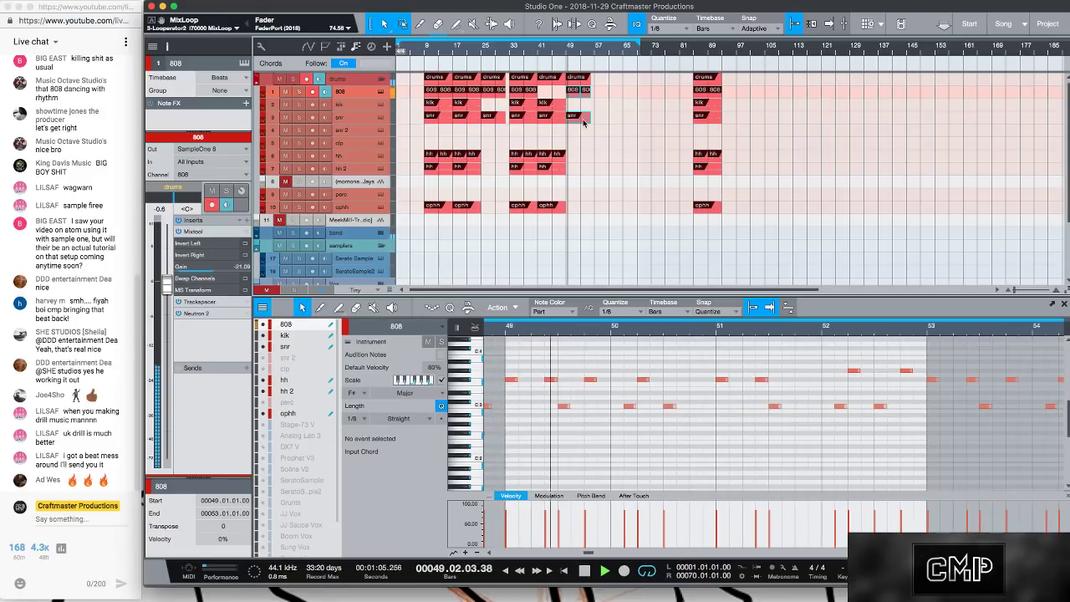
scroll(584, 132, down, 5)
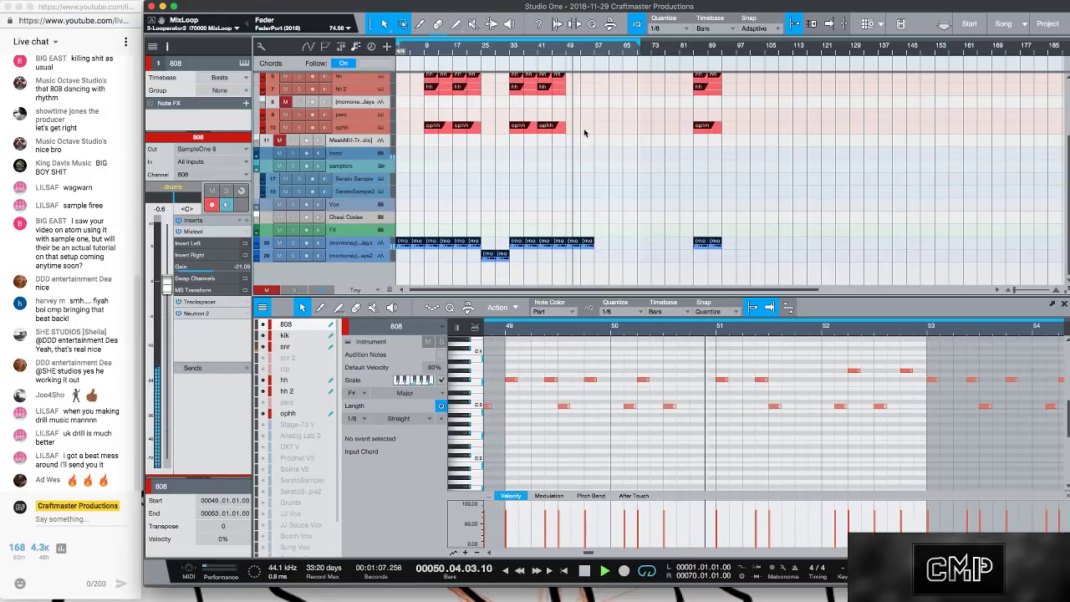
- Replace the sample events from bar 49 to bar 57 with a copy of the filtered sample events at bar 25
scroll(585, 132, up, 3)
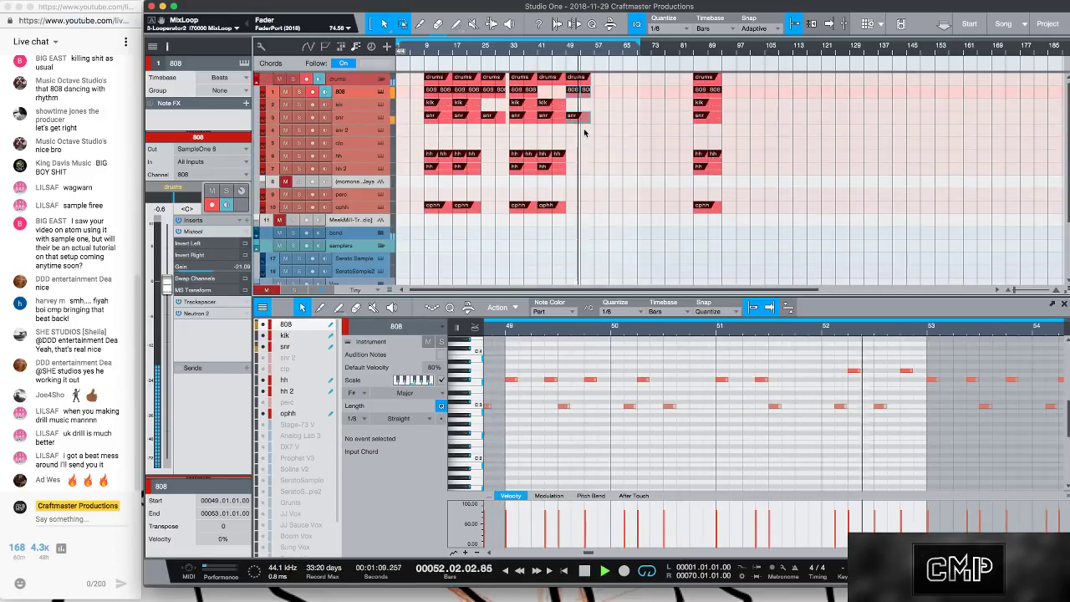
scroll(588, 124, down, 3)
scroll(588, 124, up, 1)
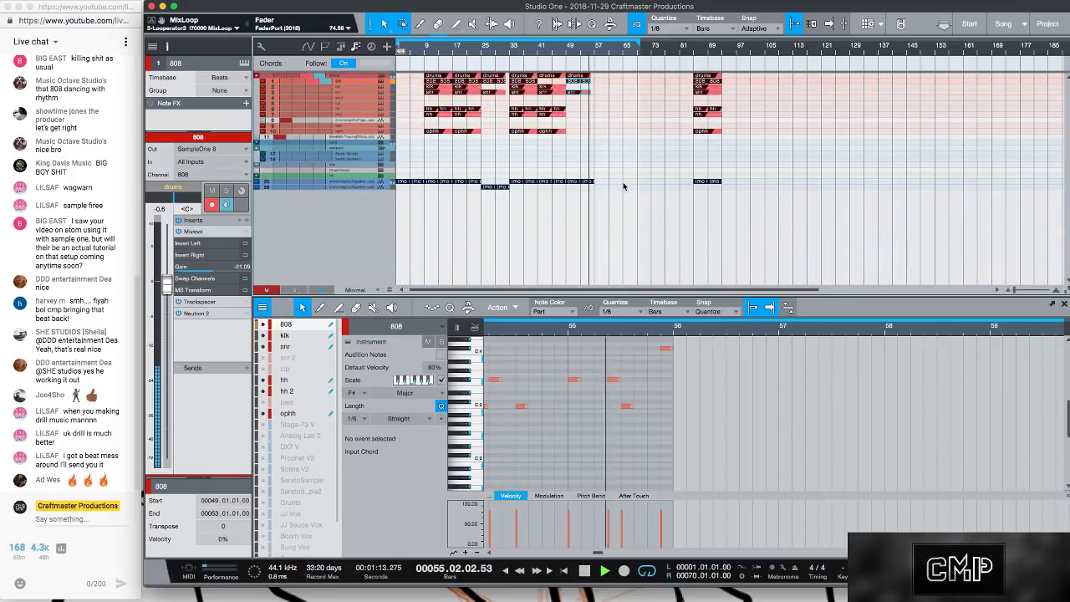
click(573, 185)
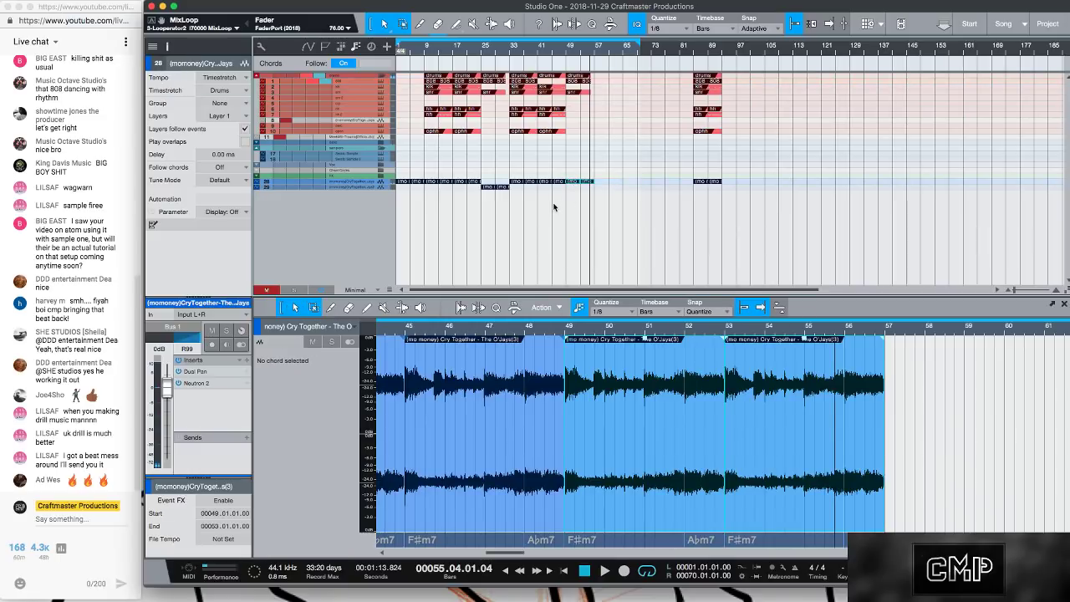
click(494, 187)
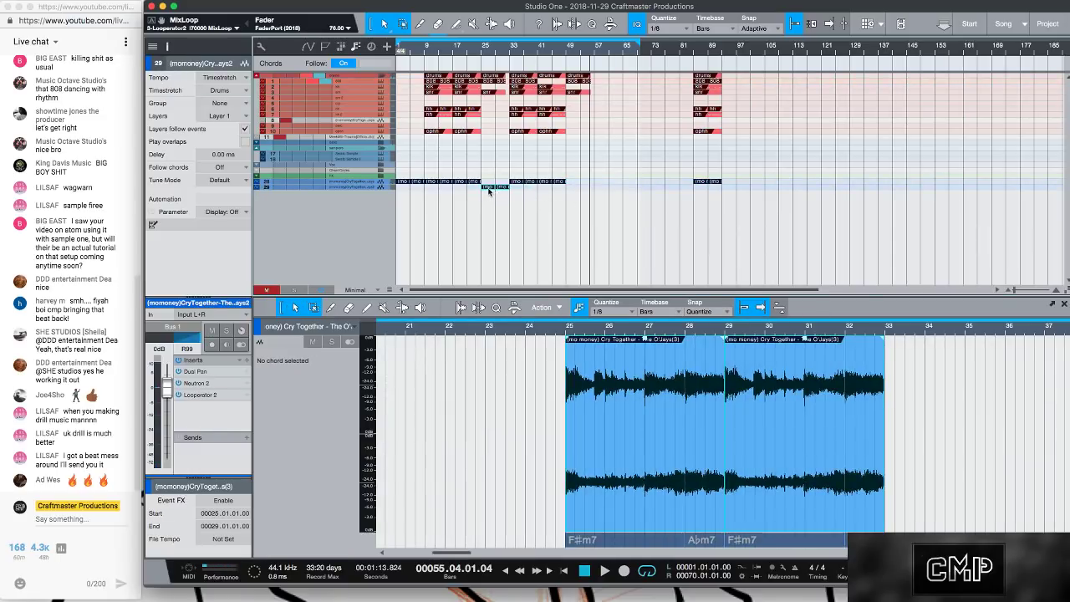
drag(489, 191, 574, 191)
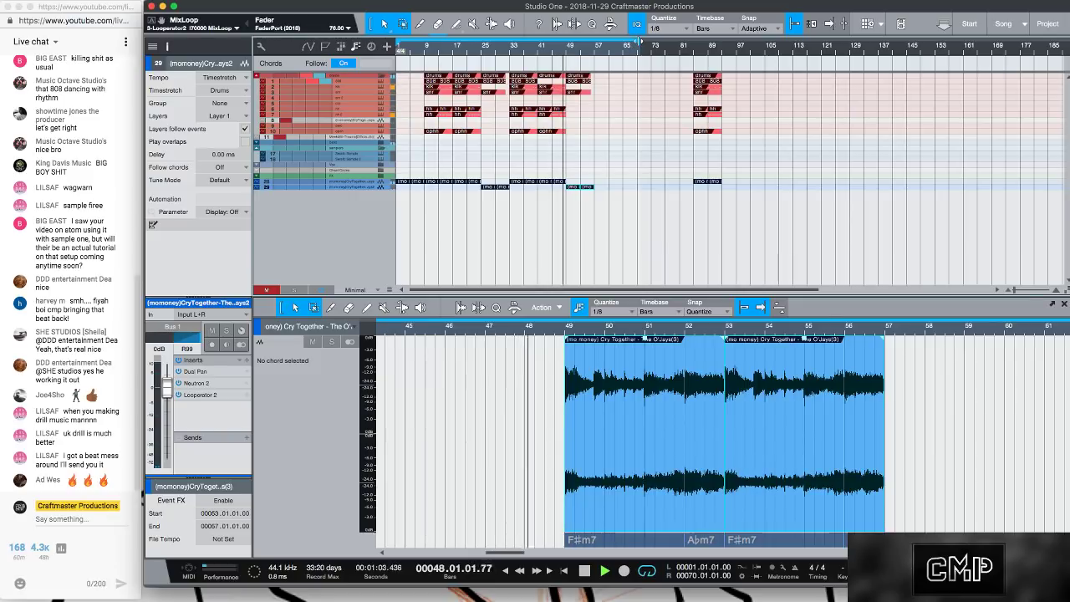
- Delete all leftover events in the section between bars 85 and 93 and play the song from the start
drag(788, 215, 682, 74)
key(Delete)
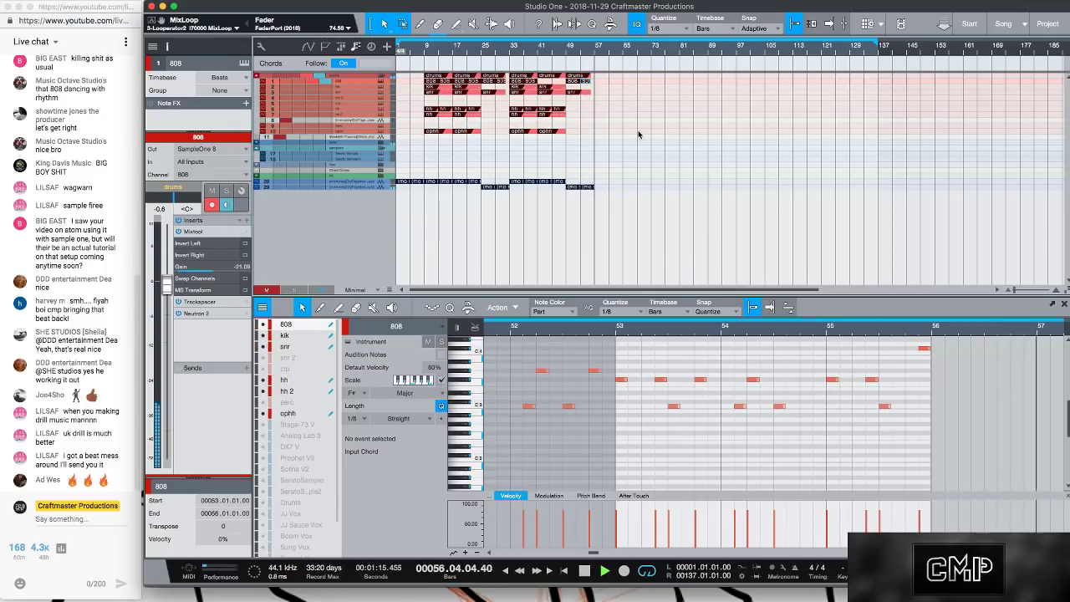
drag(420, 51, 396, 50)
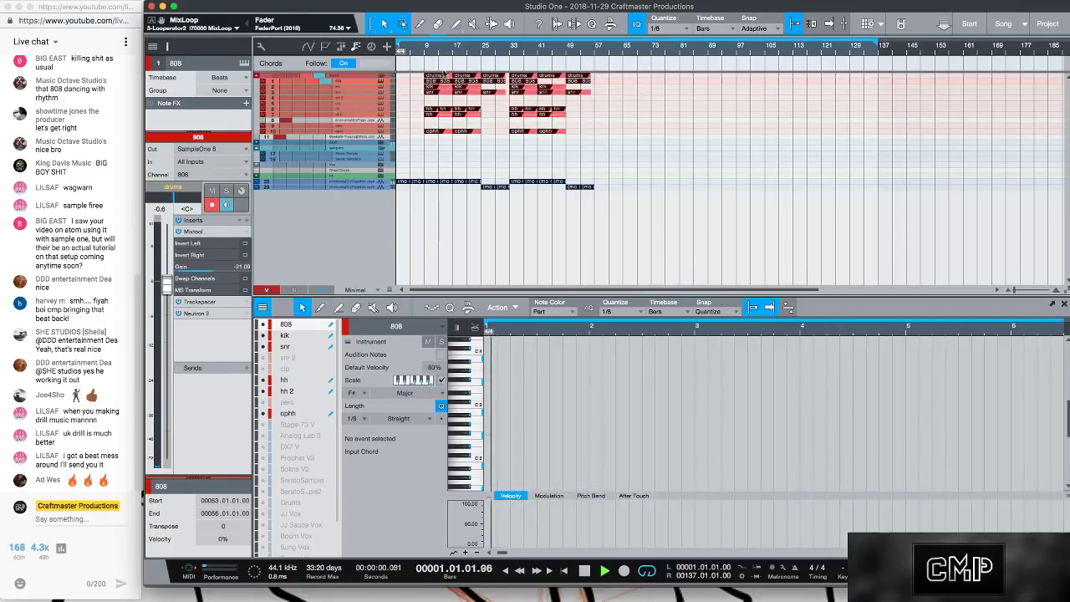
key(space)
- Load the OP3 preset from the Snares folder into the snr 2 track's SampleOne instrument
scroll(501, 193, down, 2)
scroll(502, 192, up, 5)
scroll(501, 188, up, 2)
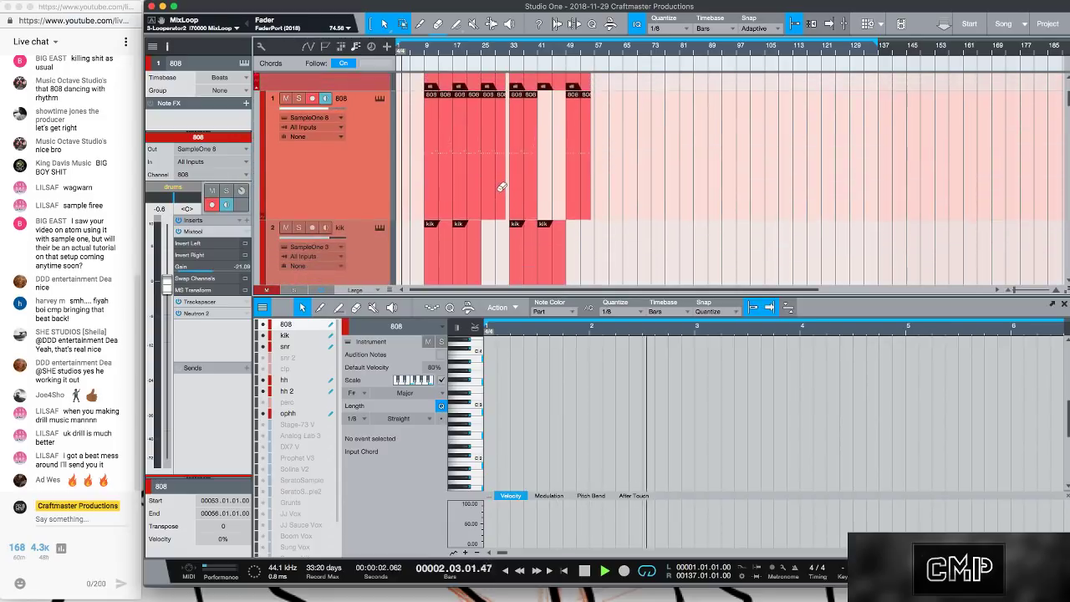
scroll(502, 187, down, 5)
scroll(468, 175, down, 1)
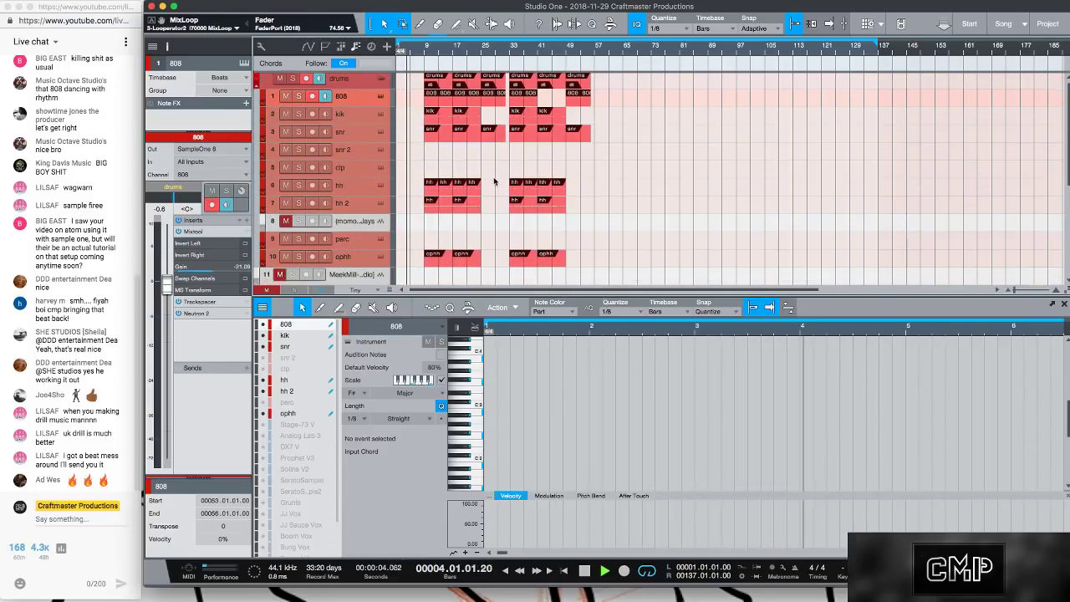
click(380, 139)
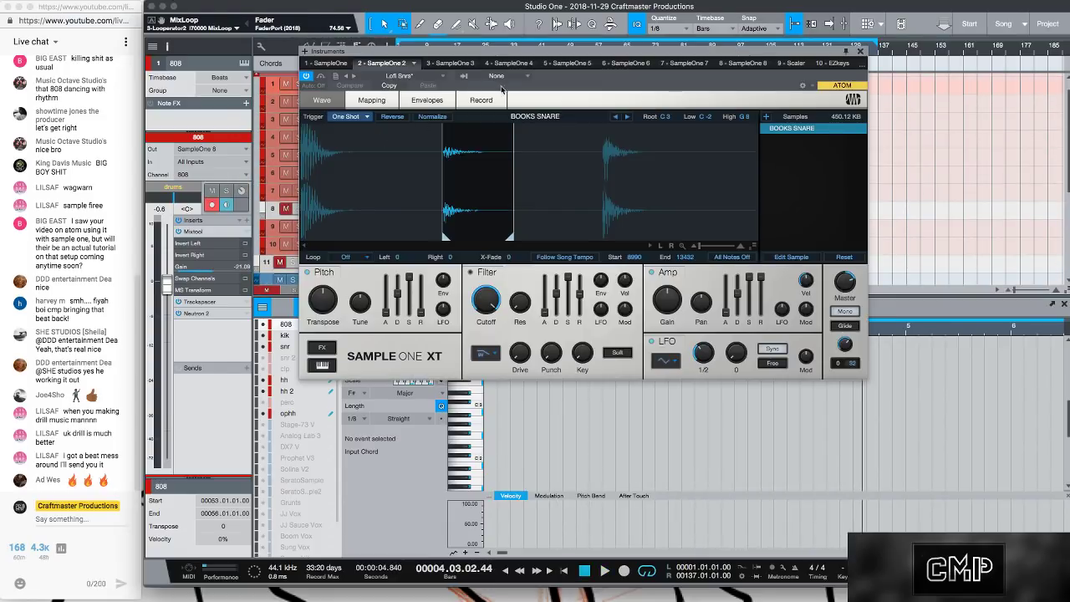
click(424, 76)
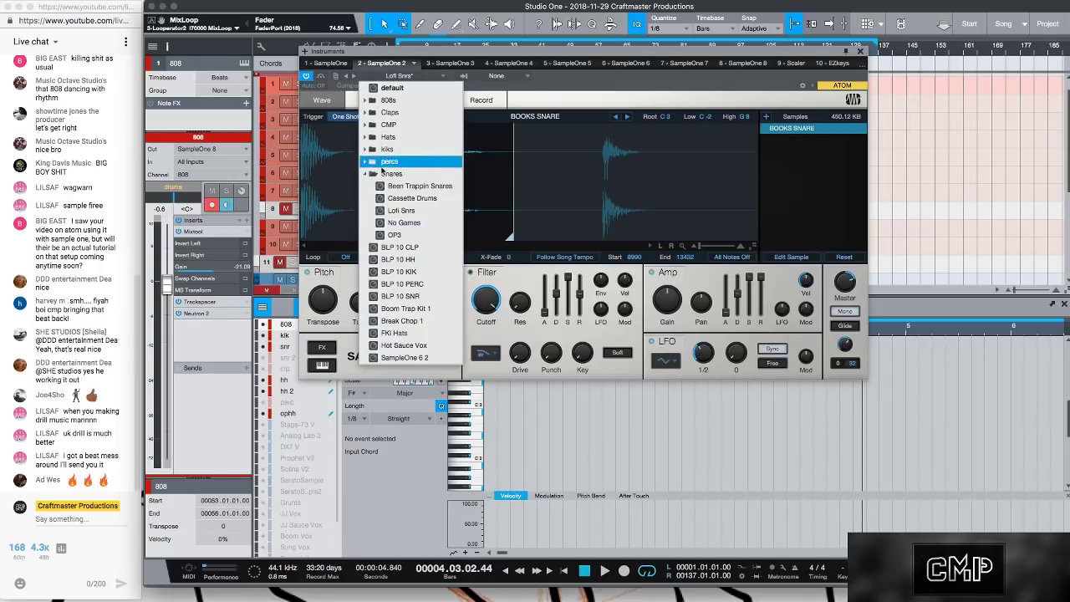
click(401, 234)
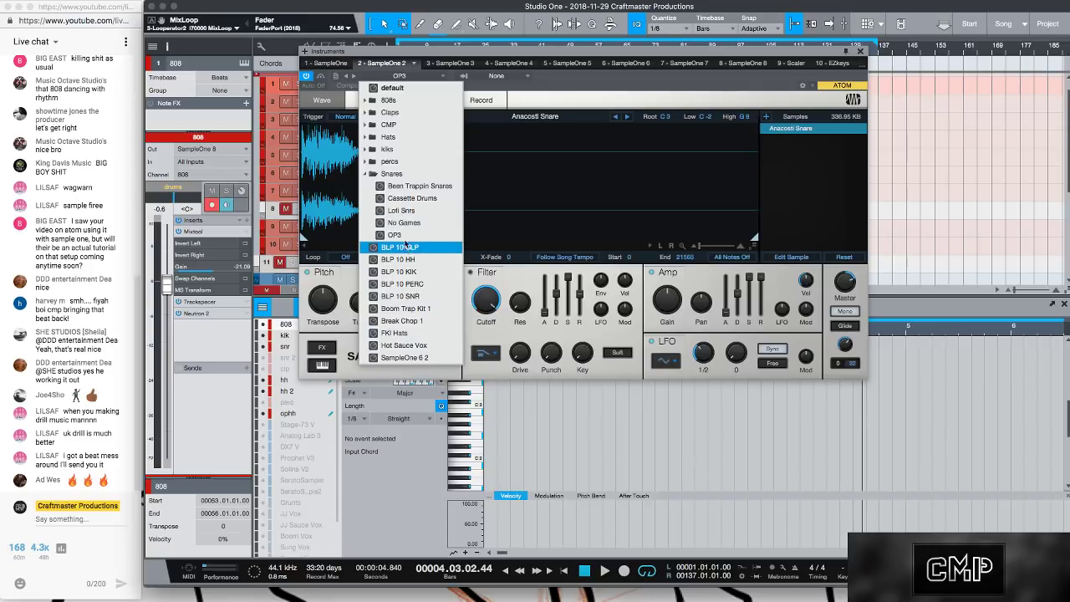
click(573, 172)
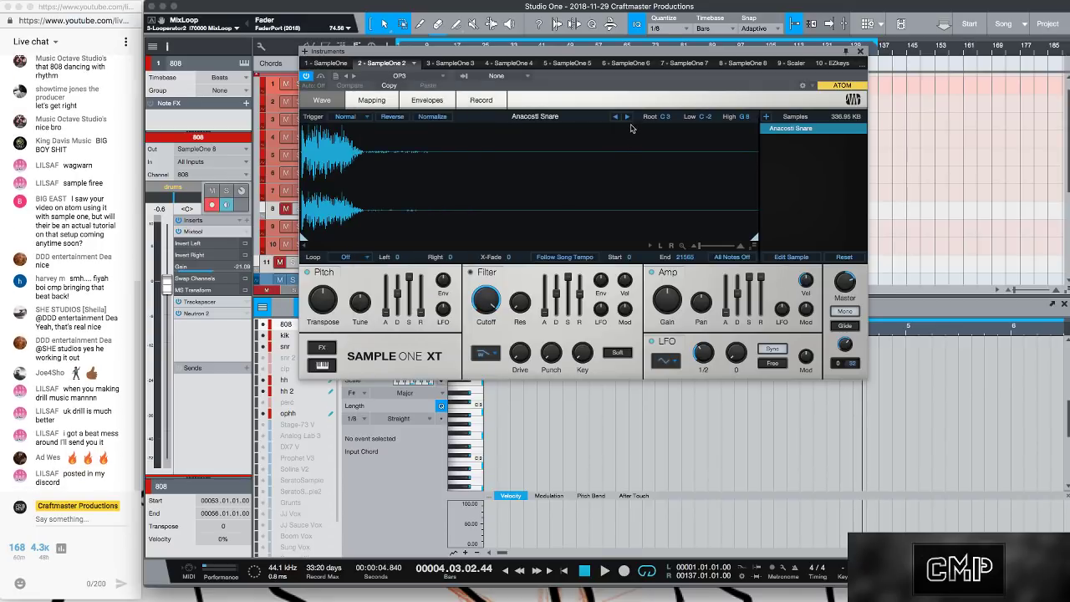
- Advance through the snare samples to Filter Killer Snare and close the instrument window
click(628, 116)
click(628, 116)
click(628, 116)
click(627, 116)
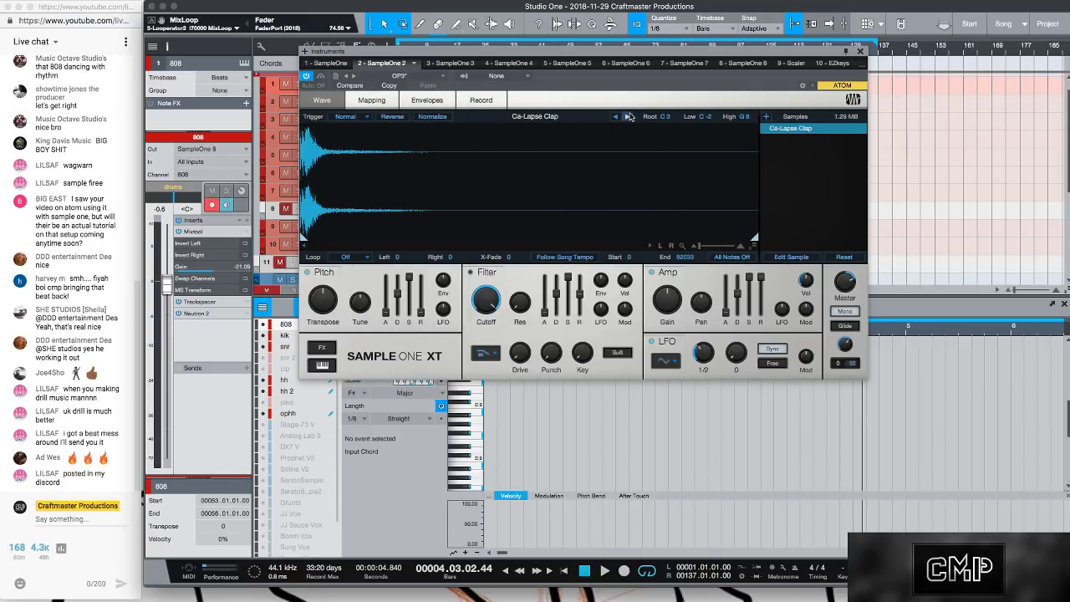
click(628, 116)
click(628, 116)
click(627, 117)
click(627, 116)
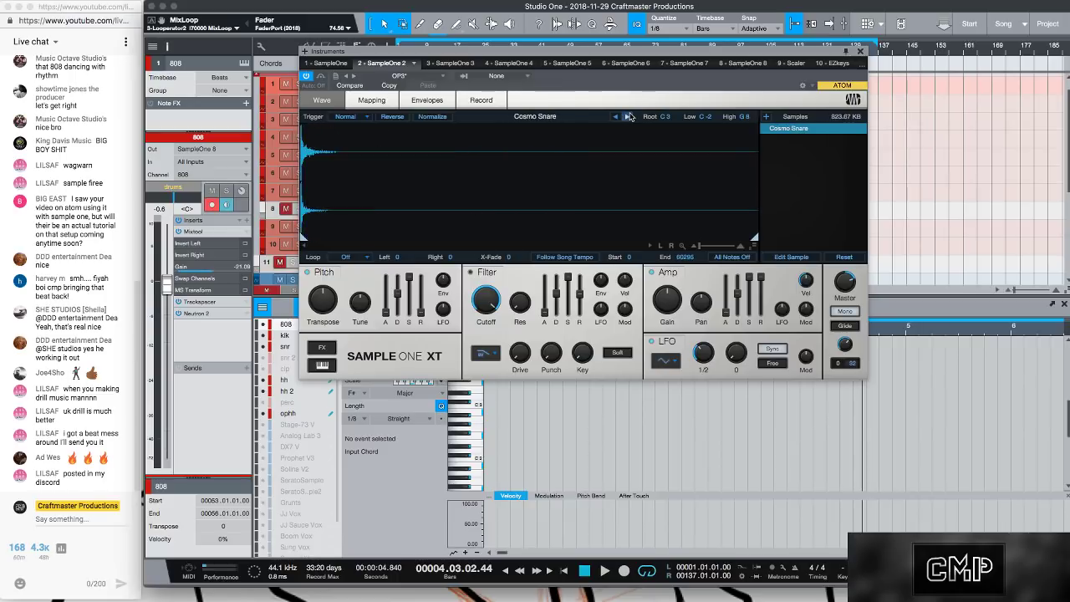
click(628, 117)
click(628, 117)
click(628, 116)
click(628, 116)
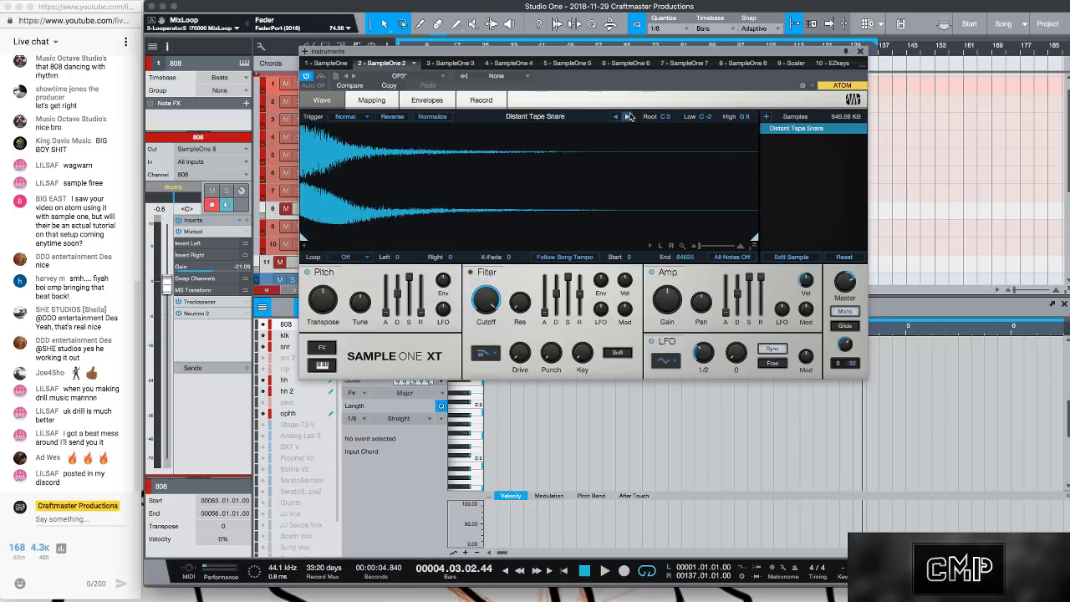
click(628, 116)
click(627, 116)
click(627, 116)
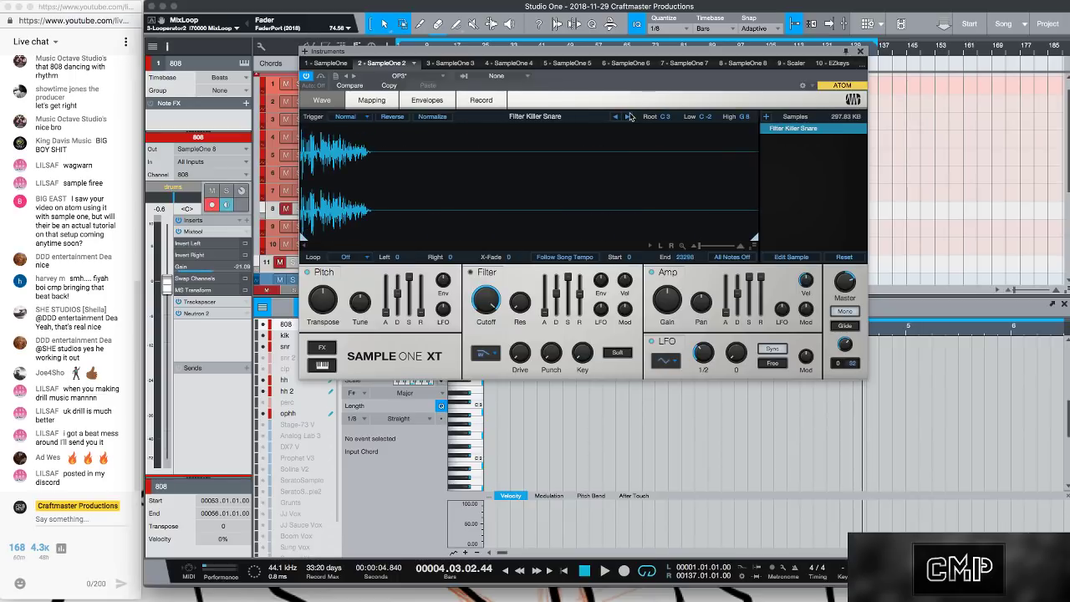
click(861, 52)
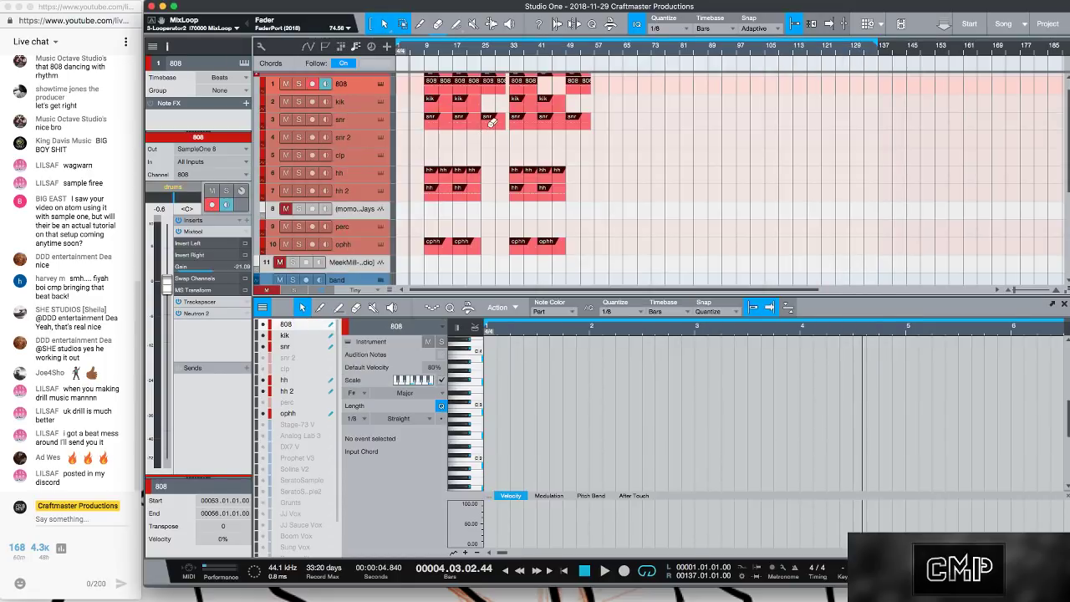
- Copy the snr events at bars 25 and 49 to the snr 2 track and delete the originals
drag(495, 125, 495, 138)
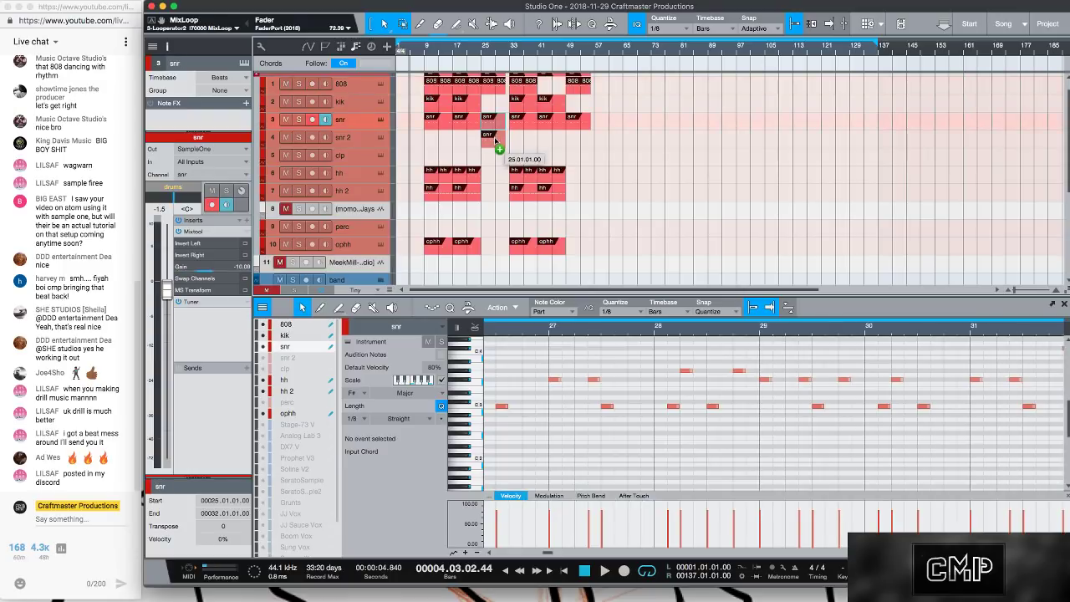
drag(582, 126, 578, 140)
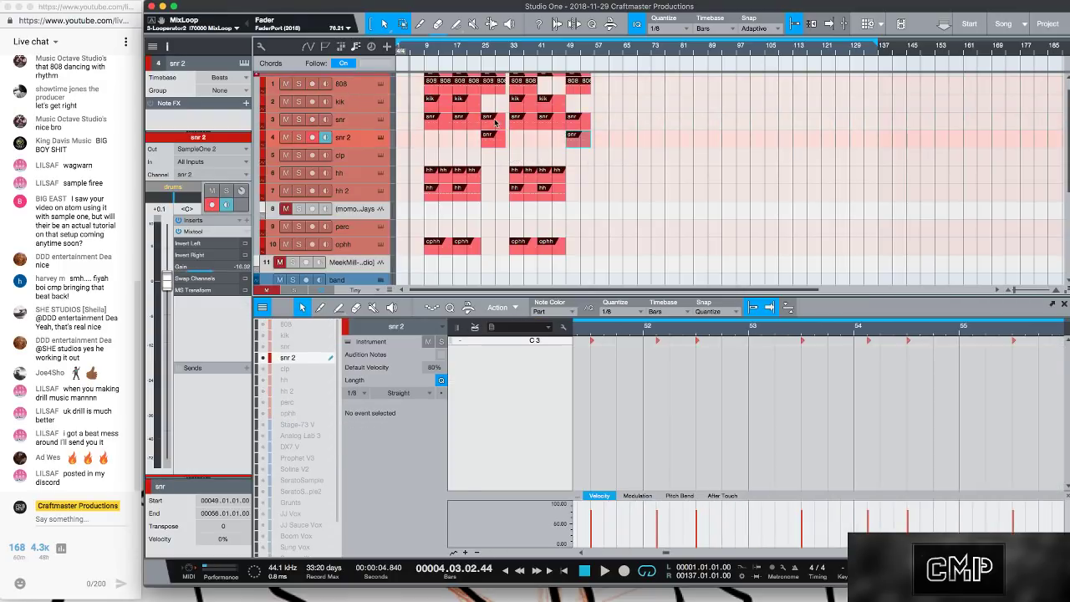
click(494, 119)
key(Delete)
key(Delete)
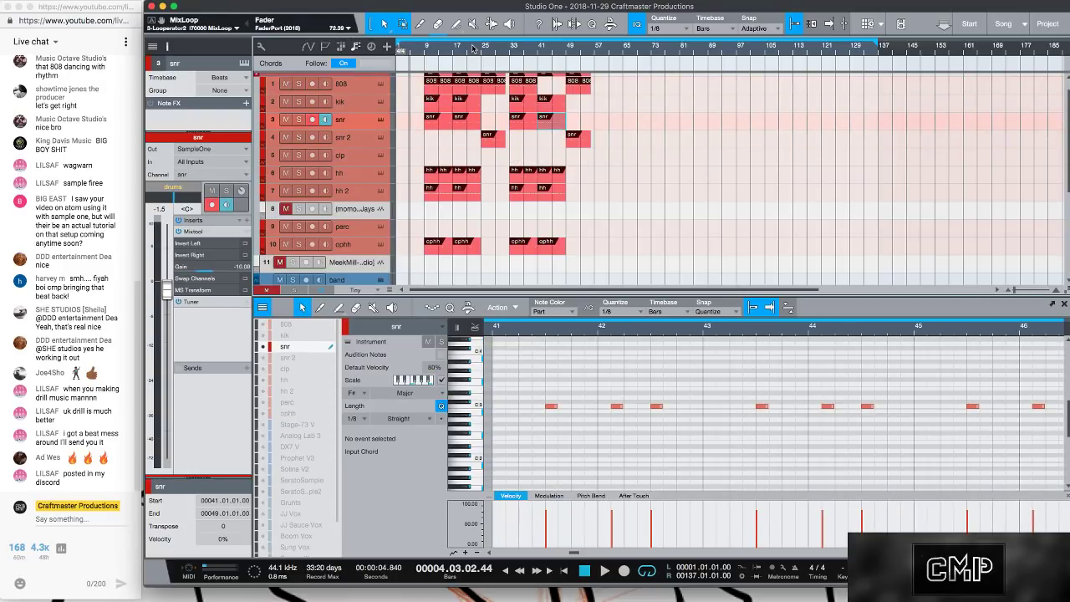
- Play the transition into the stripped-down section and show the bar 25 snr 2 event in the piano-roll view
click(472, 48)
key(space)
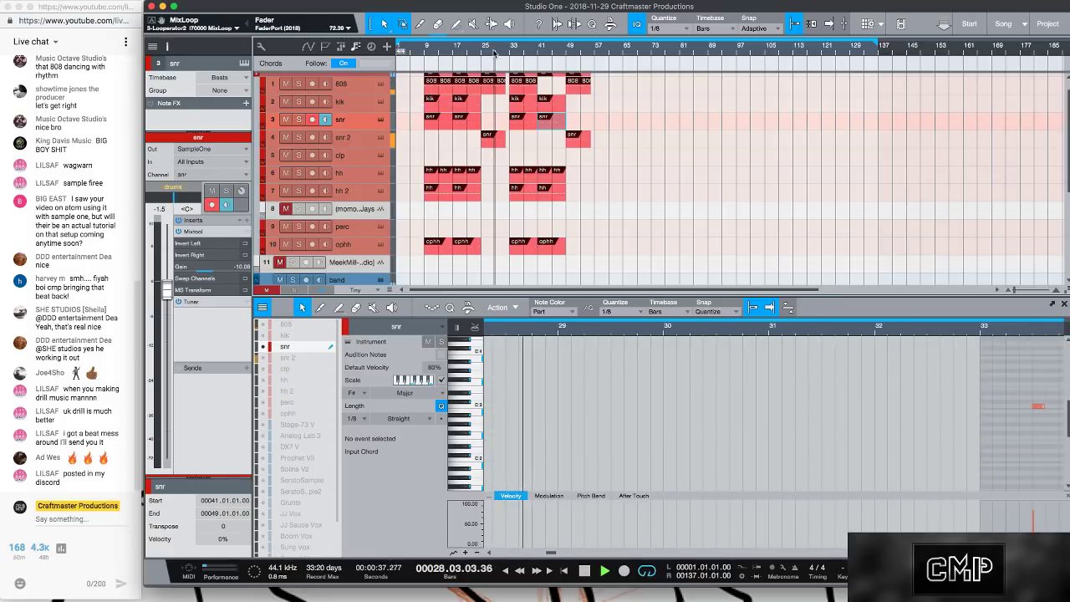
drag(493, 47, 496, 80)
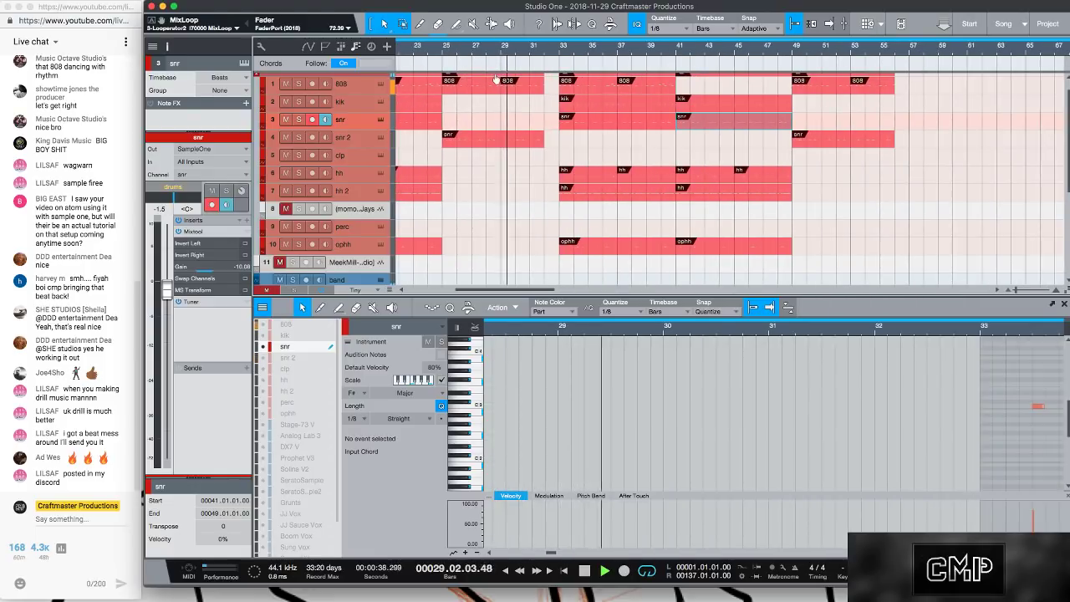
click(468, 139)
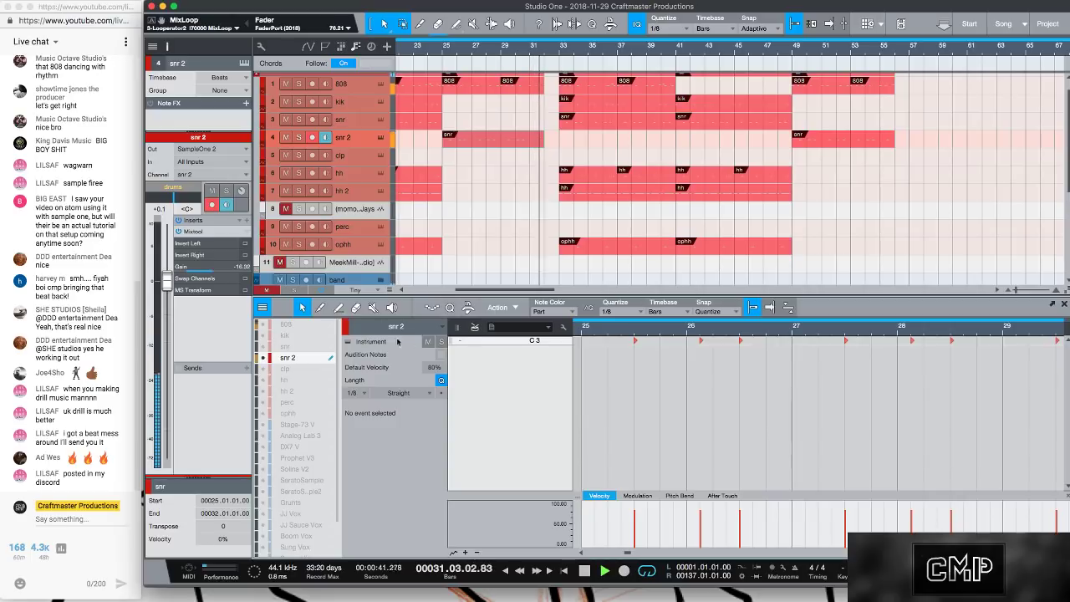
click(457, 326)
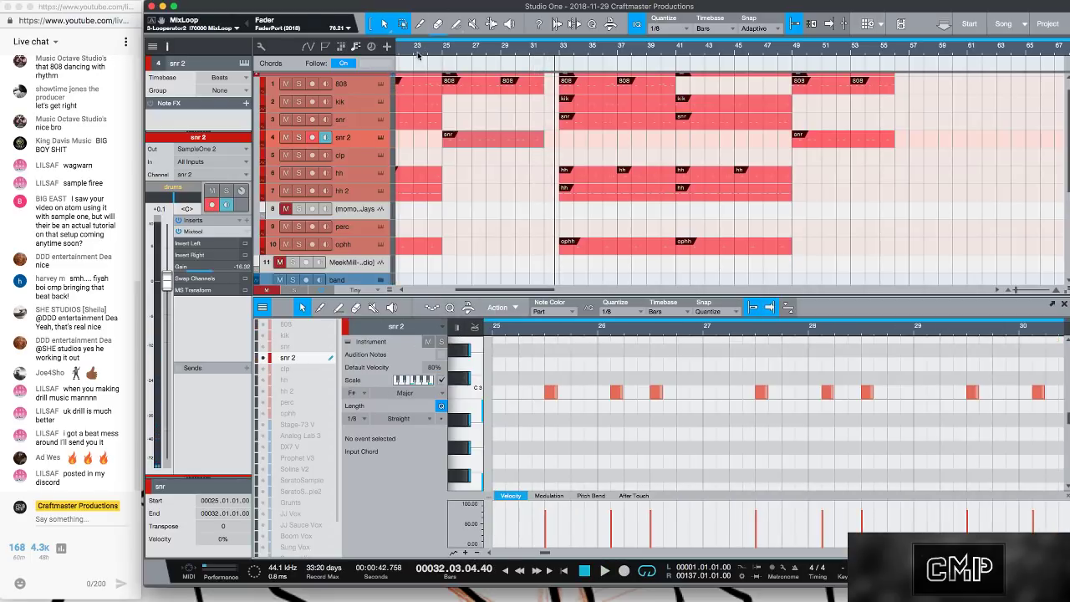
- Try adding a B2 note at 25.02.01 in the snr 2 event
click(418, 56)
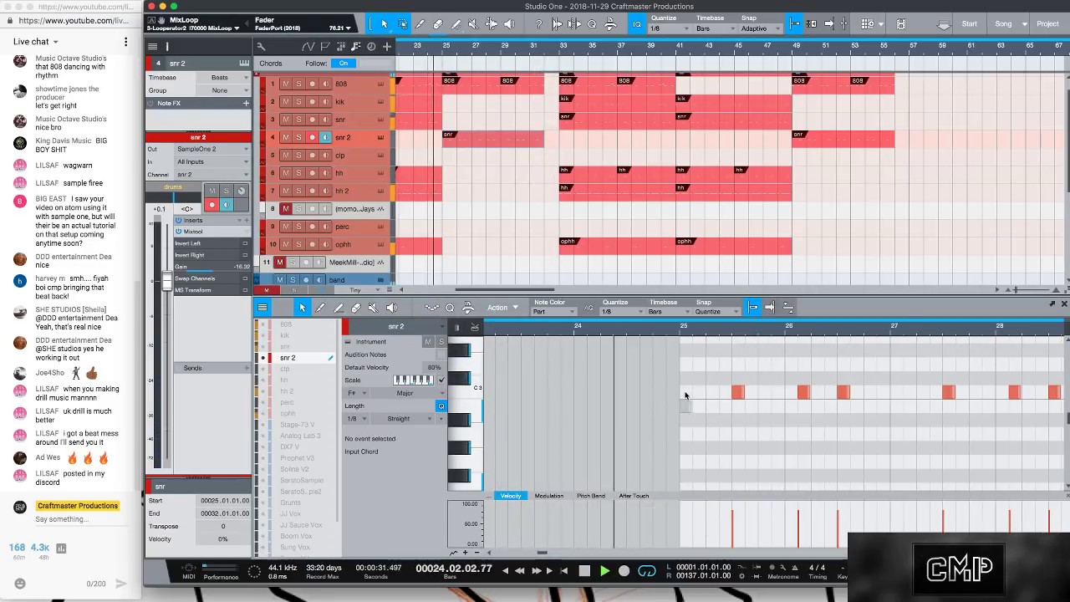
key(space)
drag(685, 406, 717, 405)
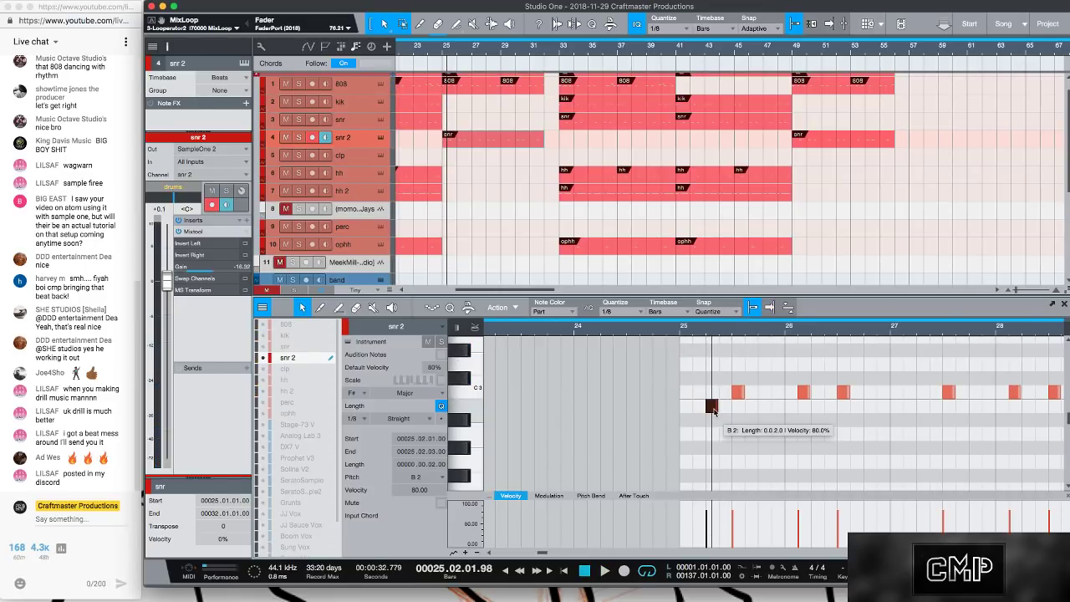
click(870, 392)
key(super+z)
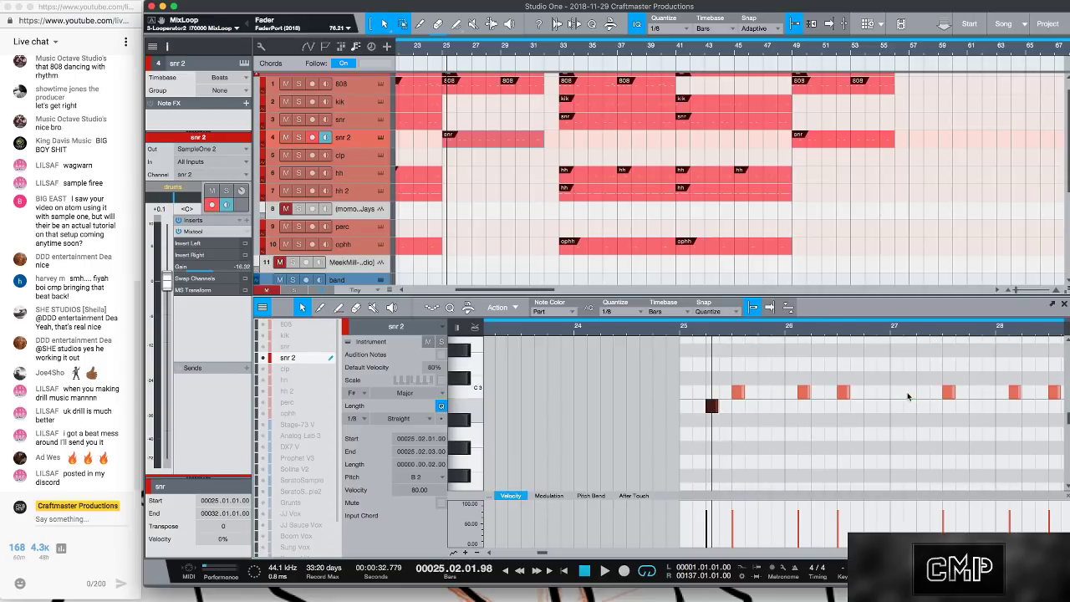
- Add a C3 snare note at 25.04.03 in the snr 2 event, remove the added note at 27.01.03, and play the pattern
key(space)
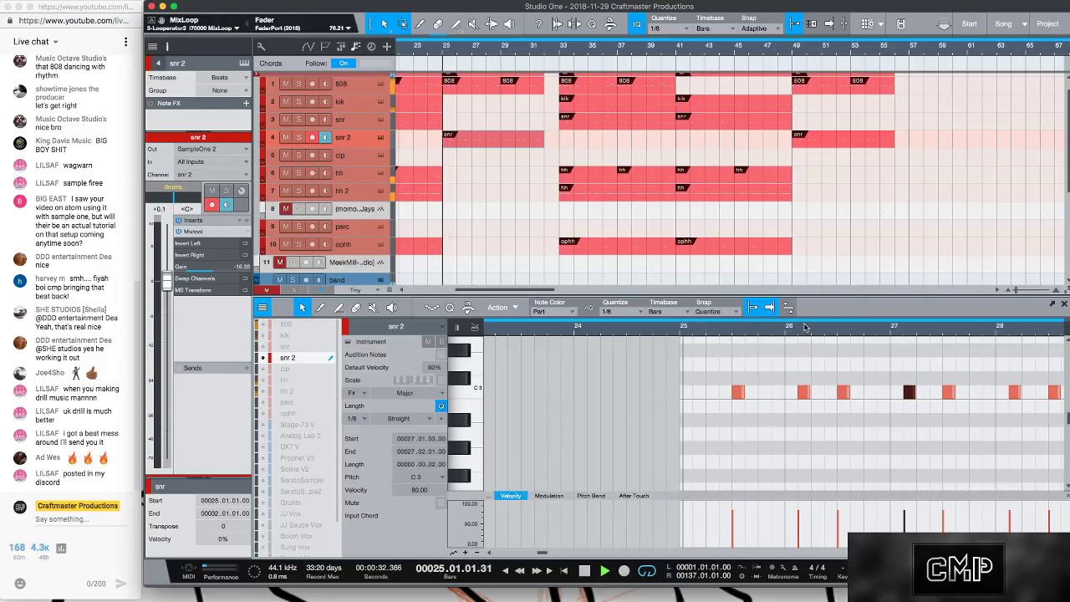
key(space)
double_click(778, 393)
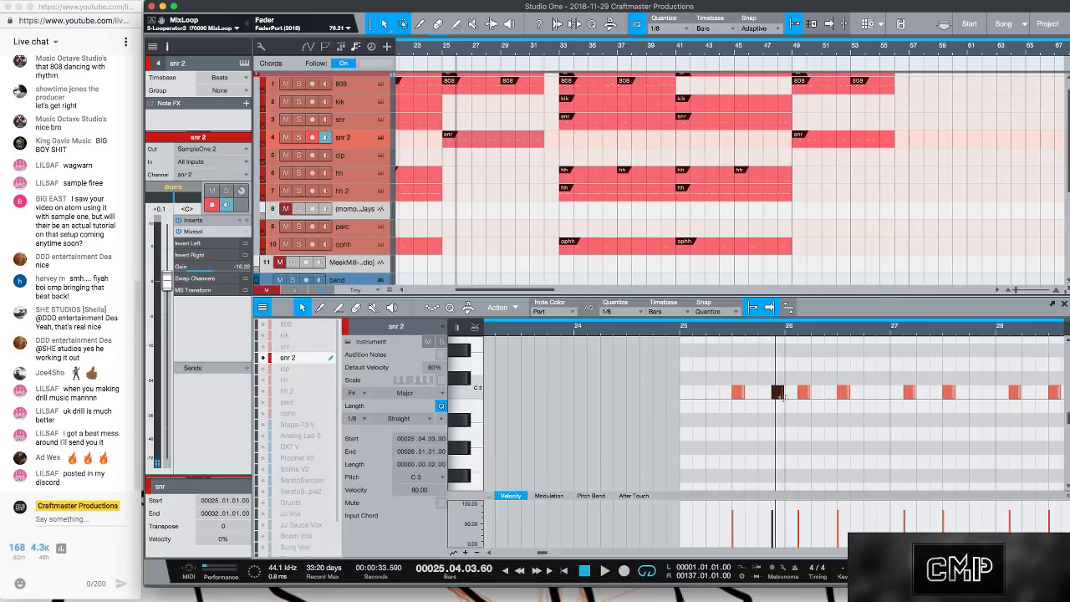
double_click(907, 392)
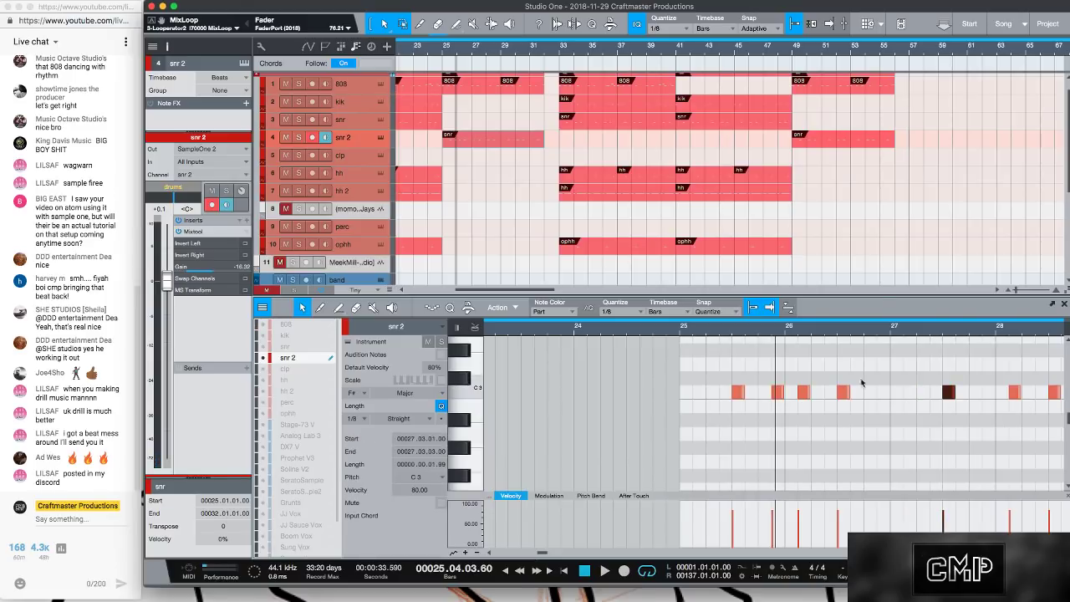
click(660, 326)
key(space)
drag(909, 335, 681, 327)
key(space)
- Replace the snr 2 notes after the two-bar pattern with three duplicates of it and trim the event's end to bar 32
drag(953, 360, 531, 372)
key(Delete)
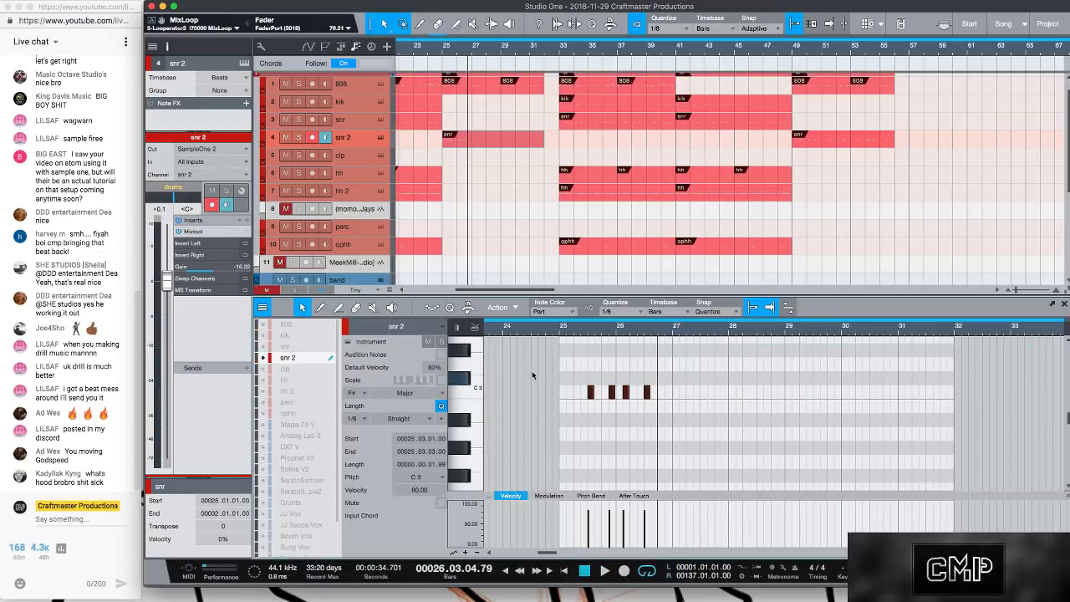
key(d)
key(d)
key(d)
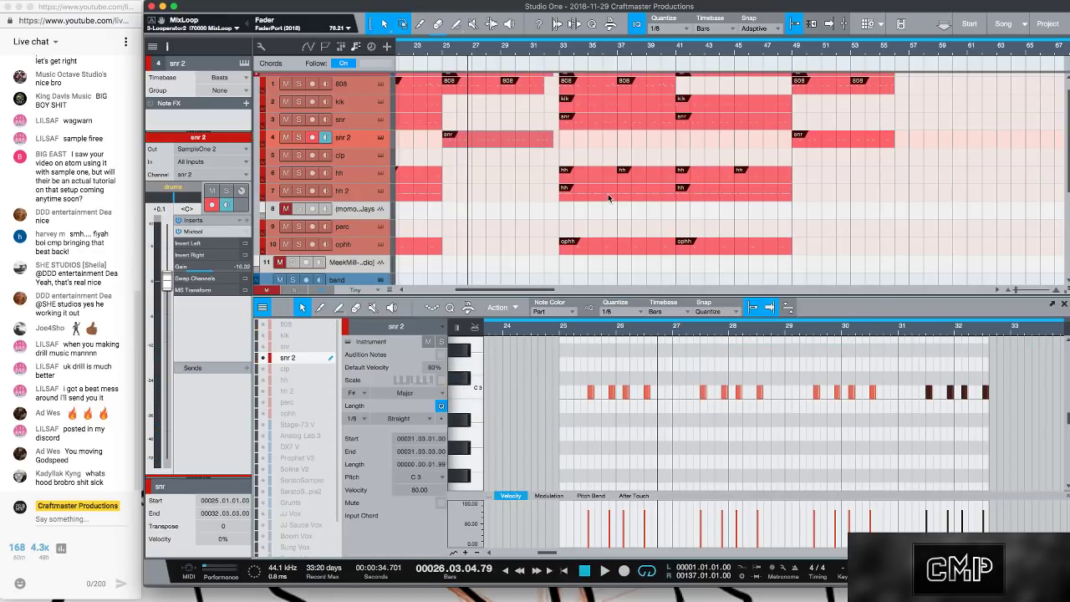
key(space)
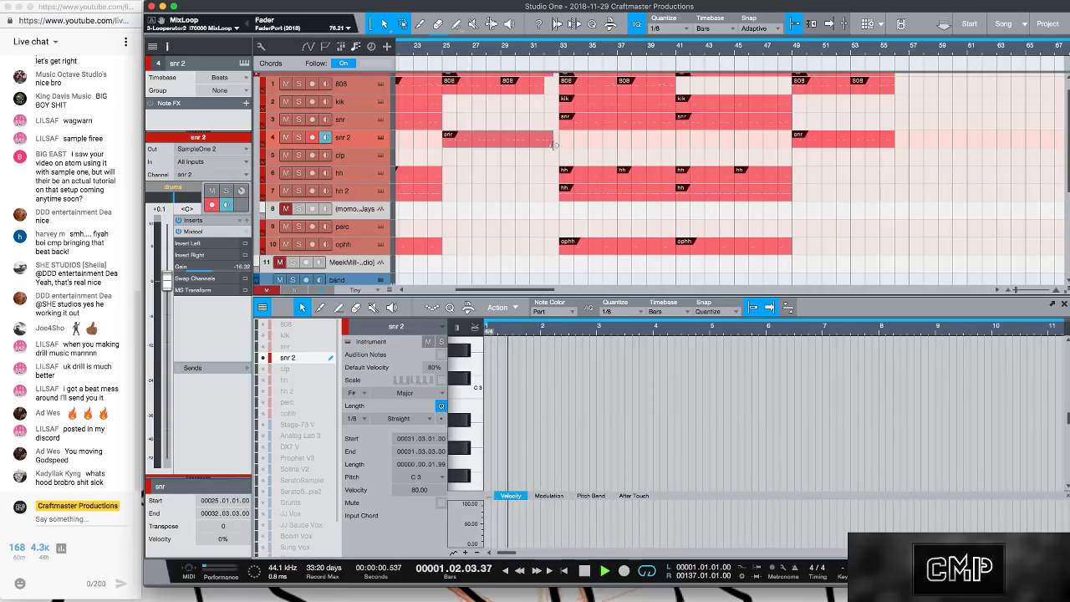
drag(552, 142, 545, 147)
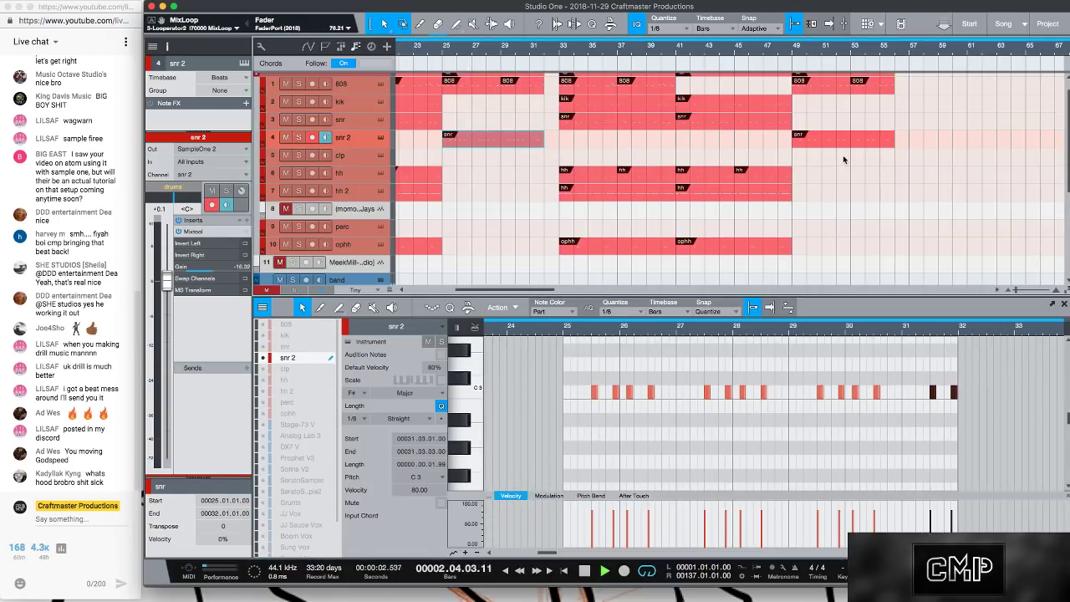
- Show the bar 49 snr 2 event in the piano-roll view to check its pattern
click(866, 138)
drag(867, 139, 838, 144)
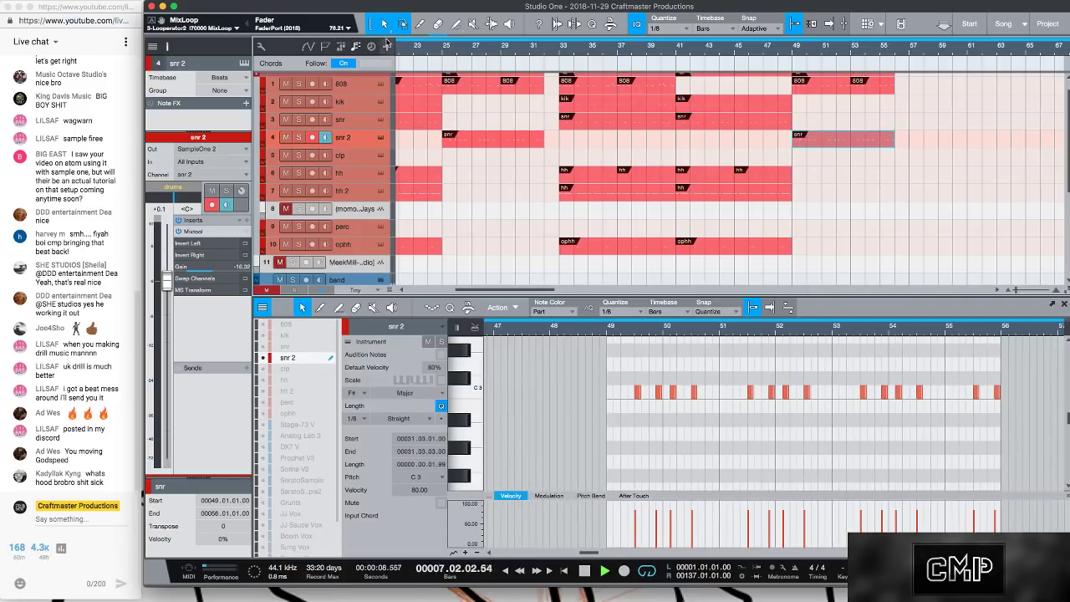
drag(418, 48, 605, 184)
- Set the FG Level gain of the Slate Digital FG-X on the mixbus channel to 2.2 dB
key(F3)
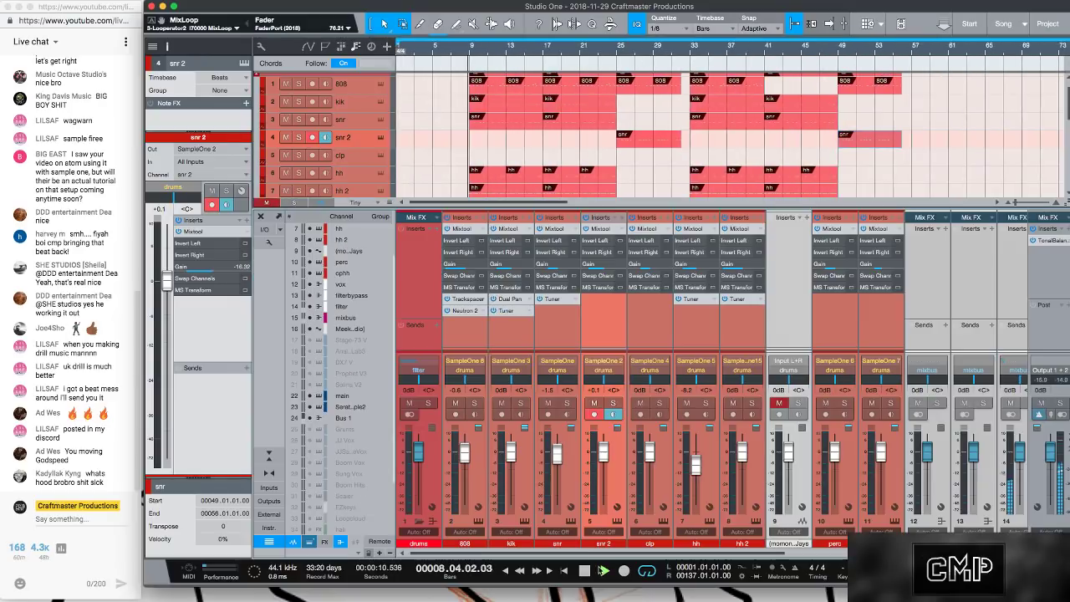
drag(595, 553, 849, 553)
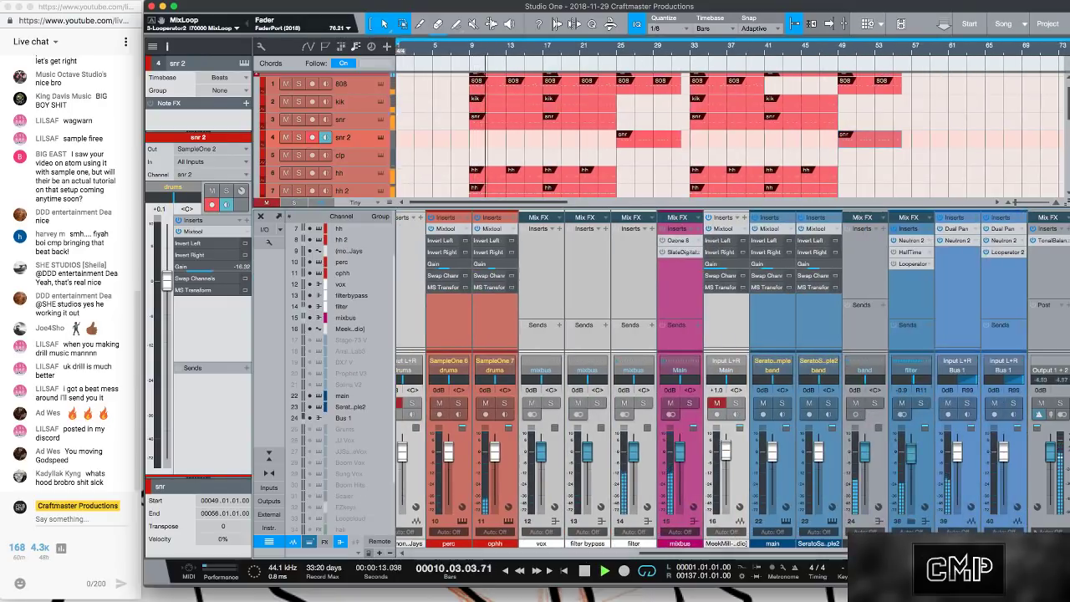
click(680, 253)
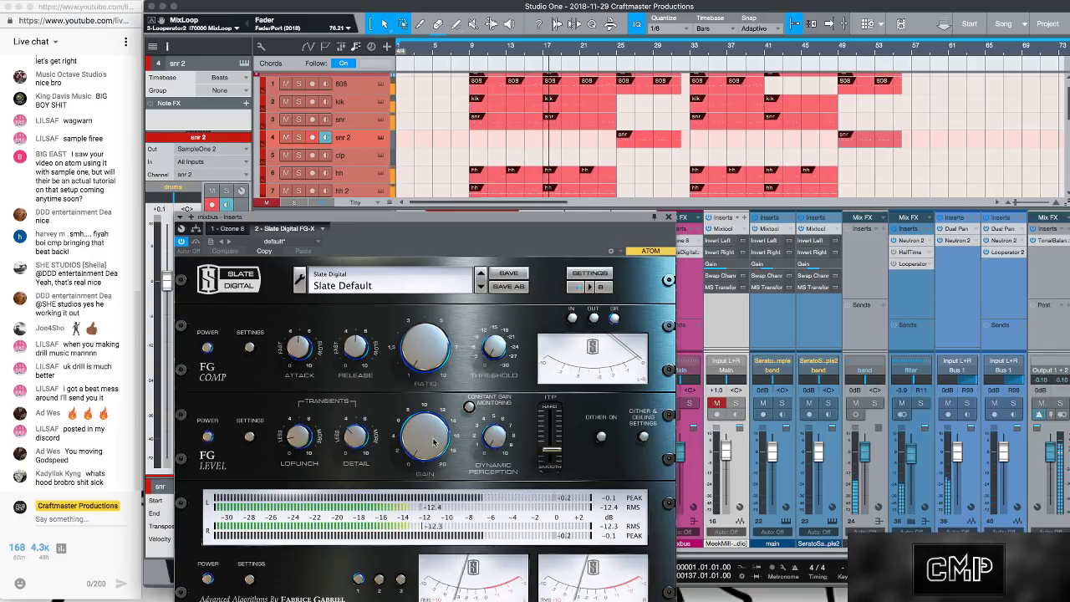
drag(427, 442, 435, 428)
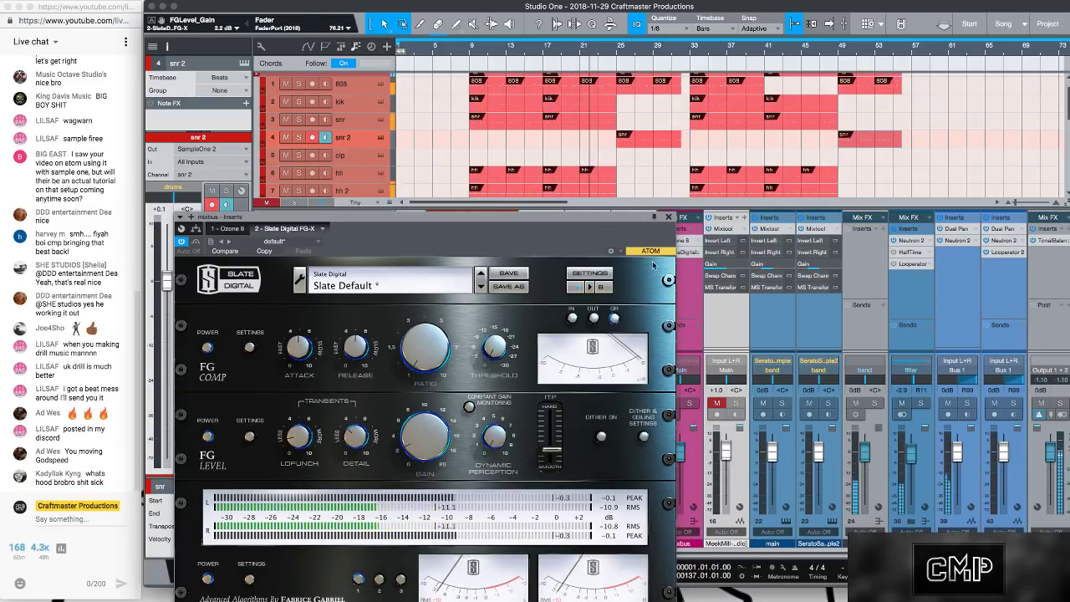
click(668, 216)
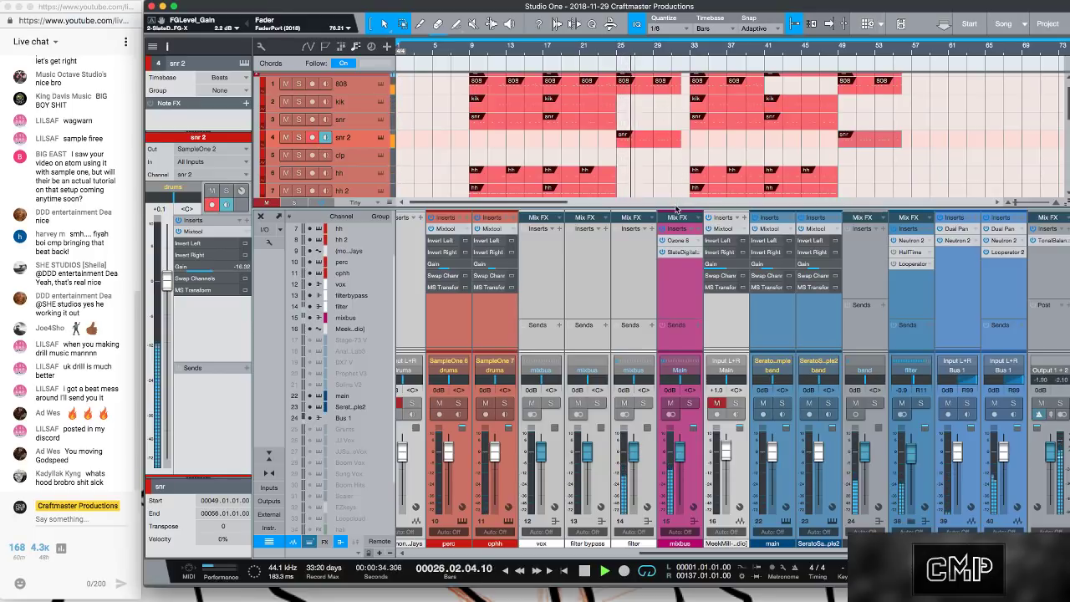
- Shrink the mixer and open the Sound Oracle sample folder in the file browser
drag(631, 204, 628, 343)
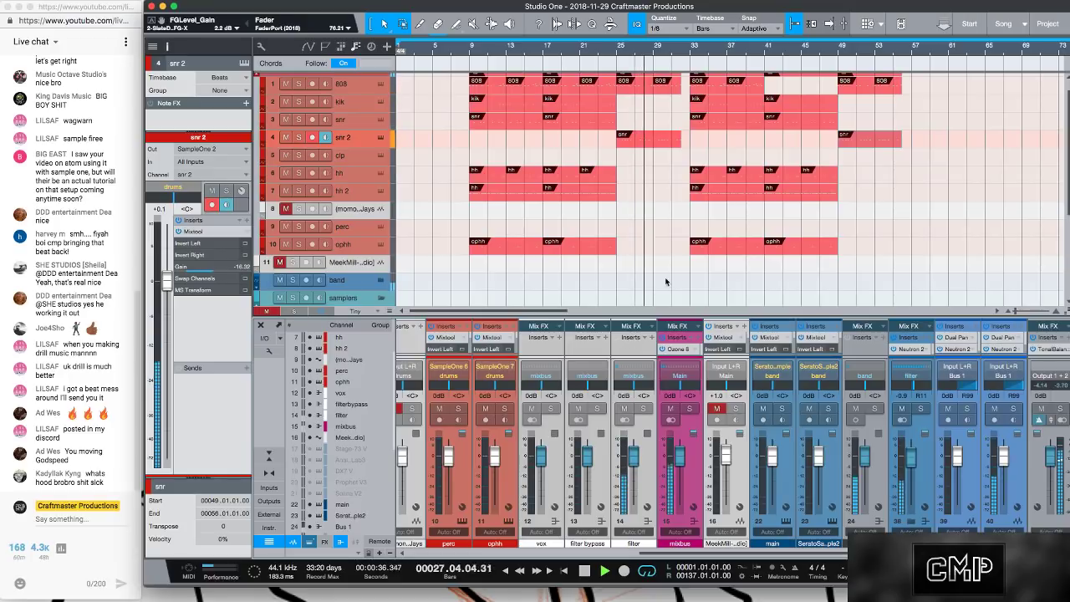
key(F5)
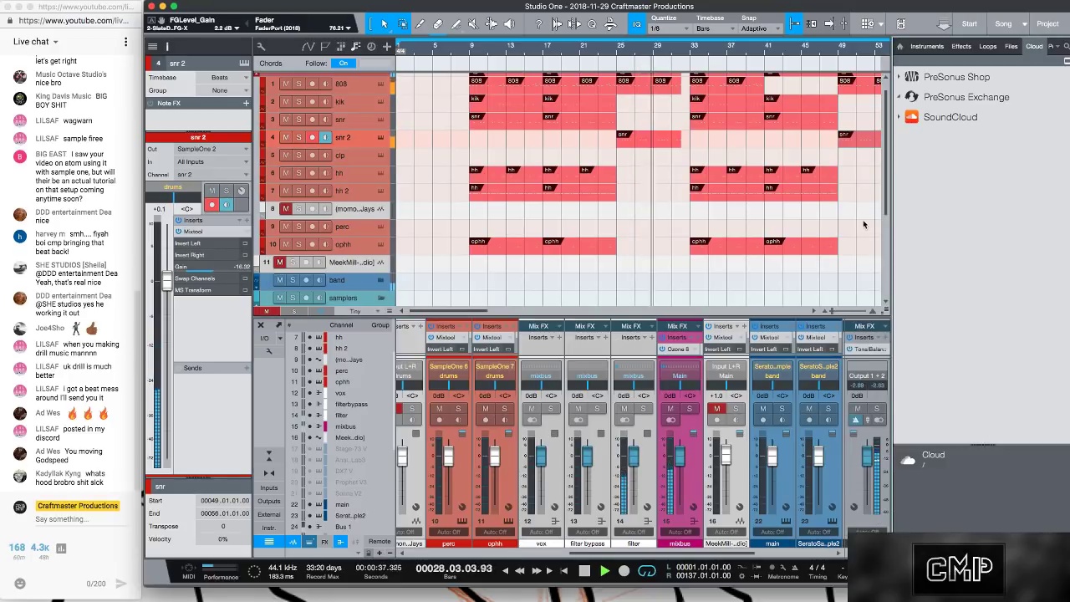
click(1009, 46)
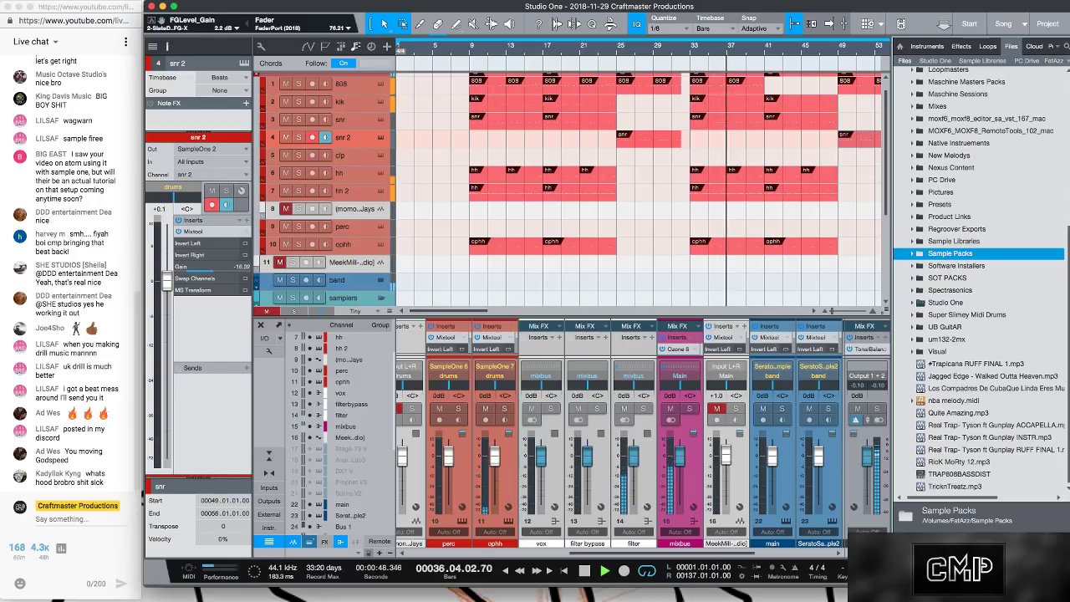
click(1063, 64)
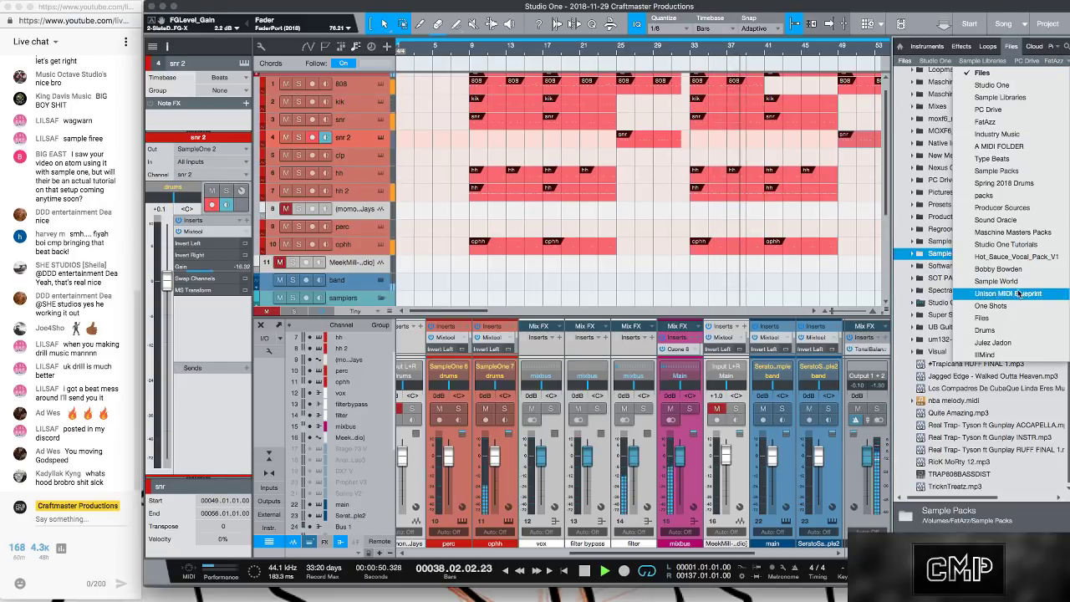
click(1009, 220)
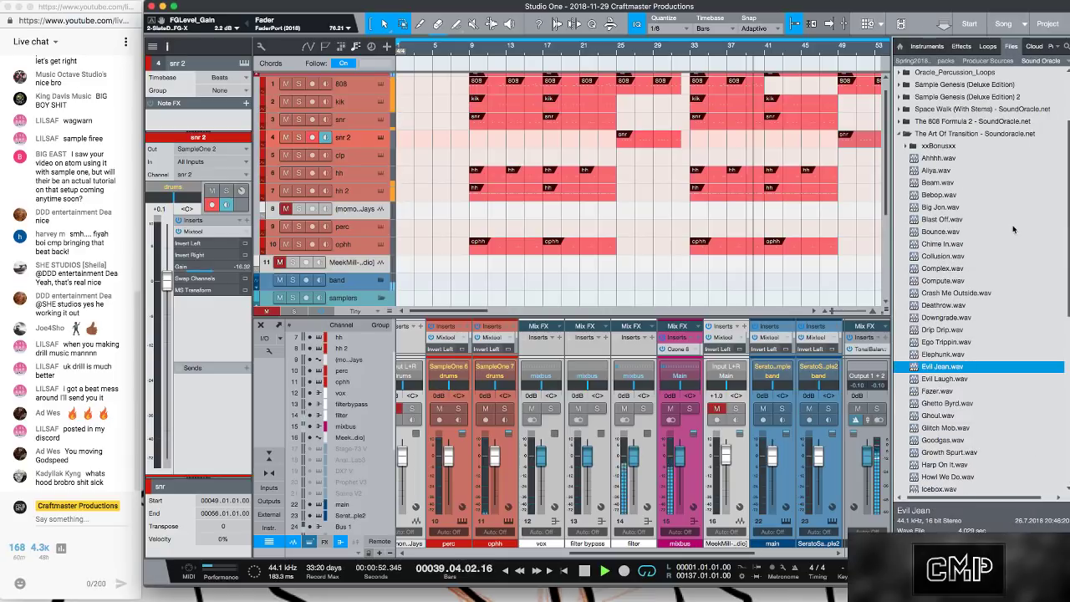
- Preview Swish.wav and Swish(2).wav from The Art of Transition pack
scroll(963, 355, down, 3)
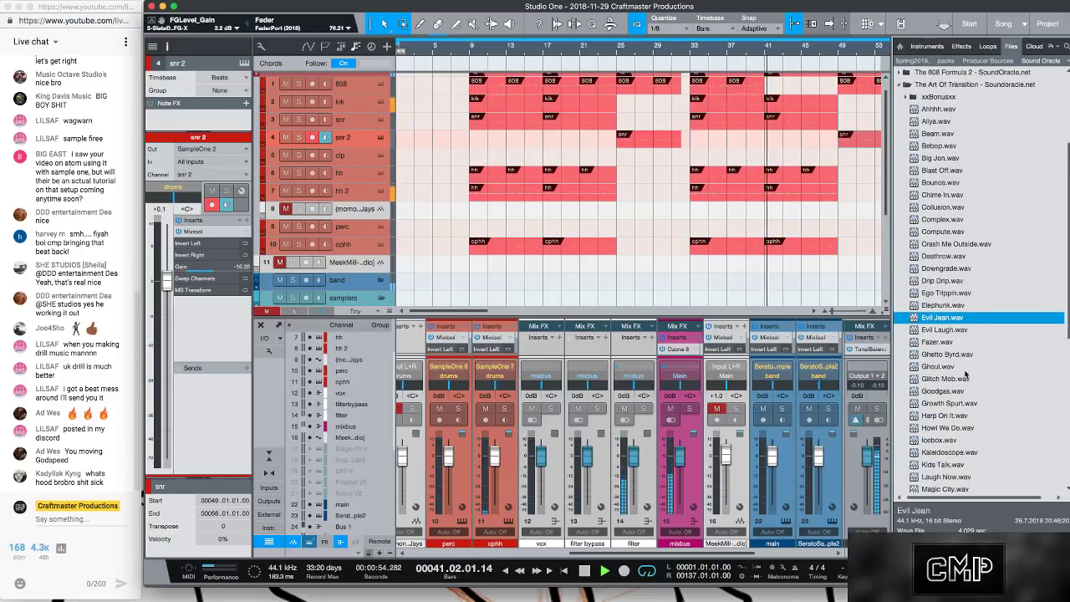
scroll(965, 373, down, 8)
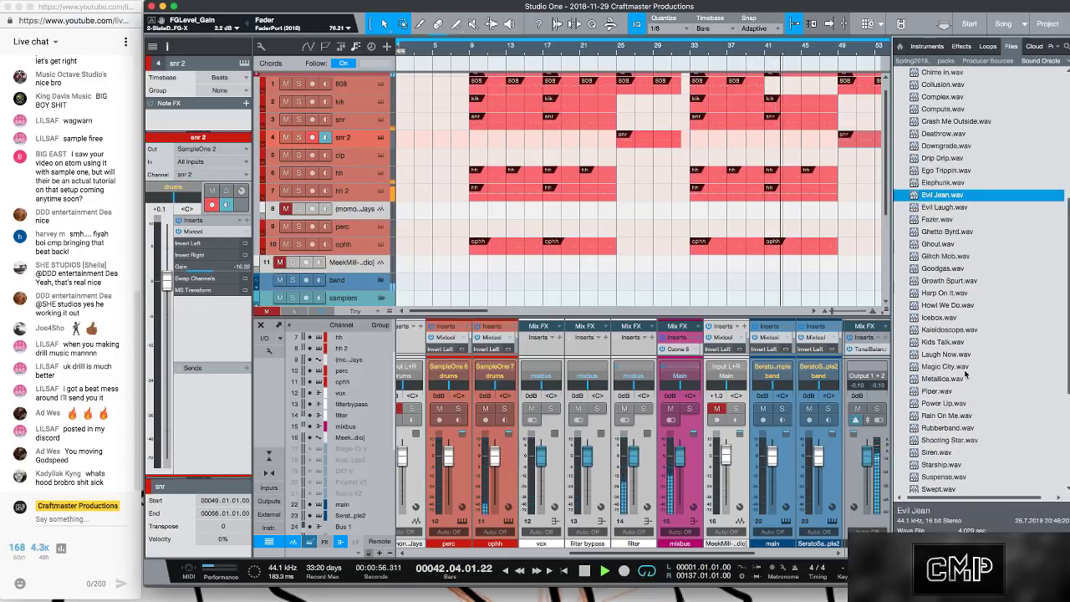
click(939, 465)
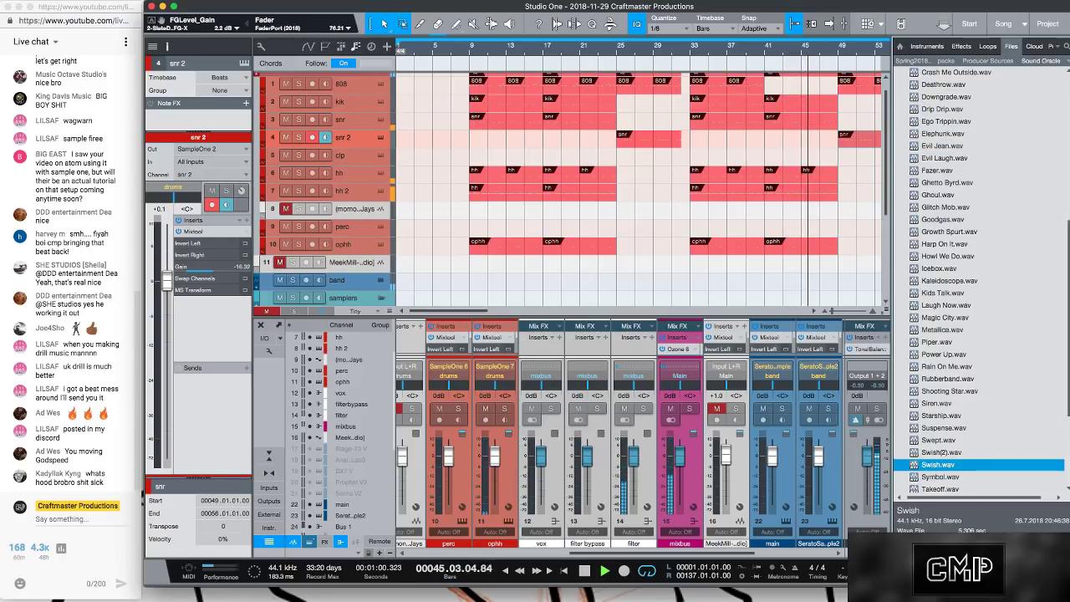
click(944, 454)
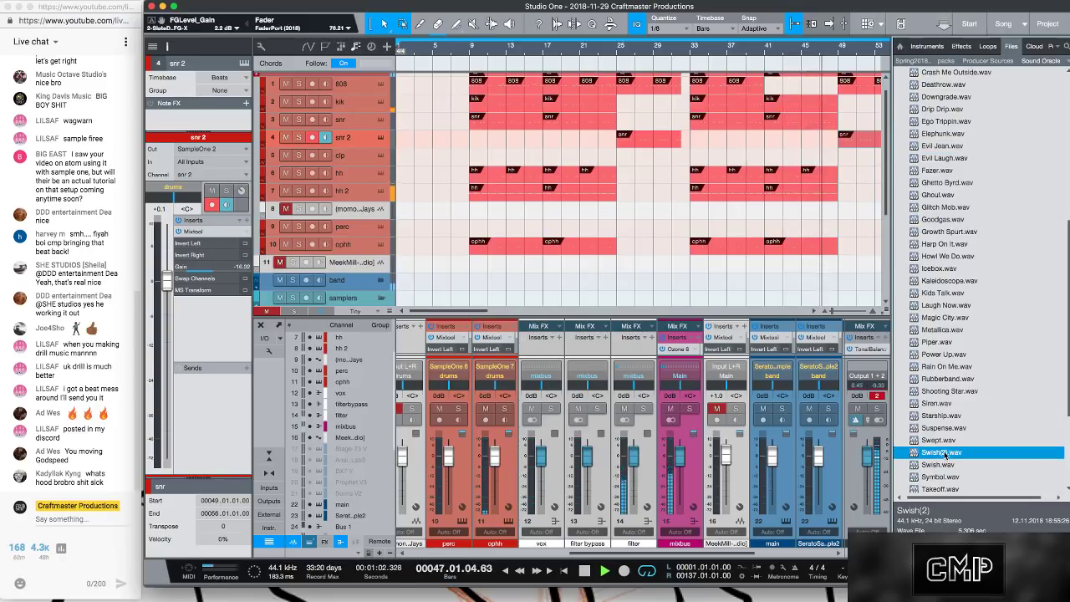
- Place Swish.wav on audio track 8 at bar 25 and unmute the track
drag(939, 465, 640, 208)
click(614, 46)
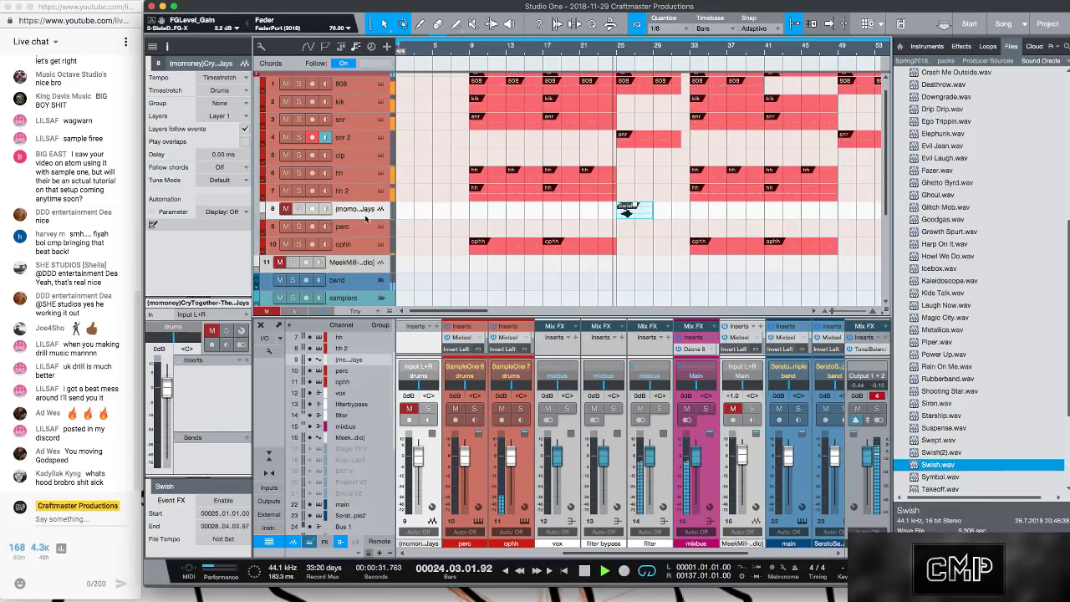
key(m)
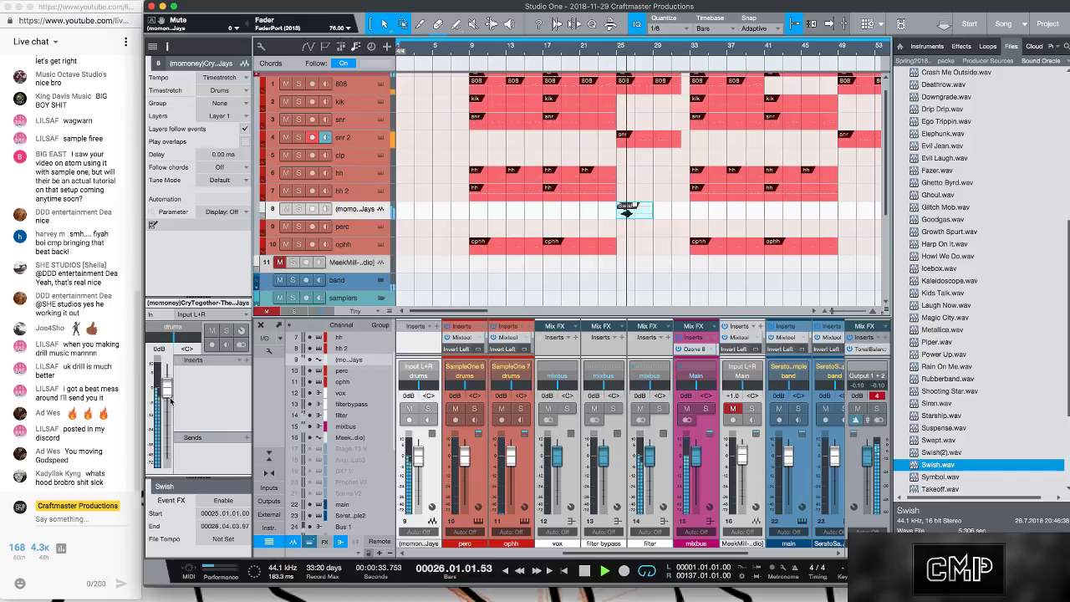
- Lower the volume of track 8 with the Swish sample to -14.5 dB while playing the transition
drag(163, 390, 173, 429)
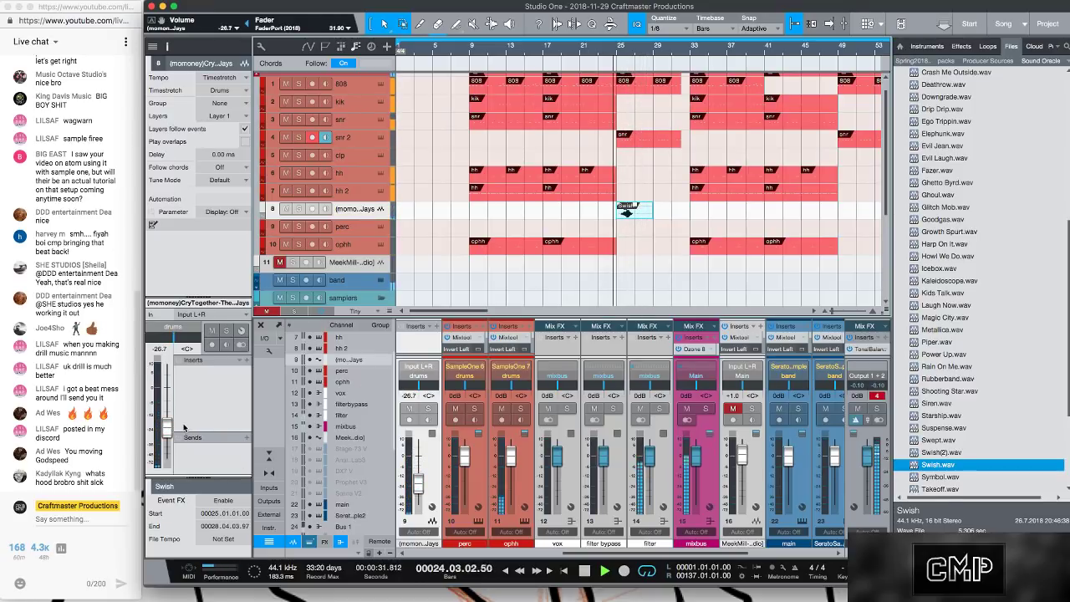
drag(167, 431, 174, 417)
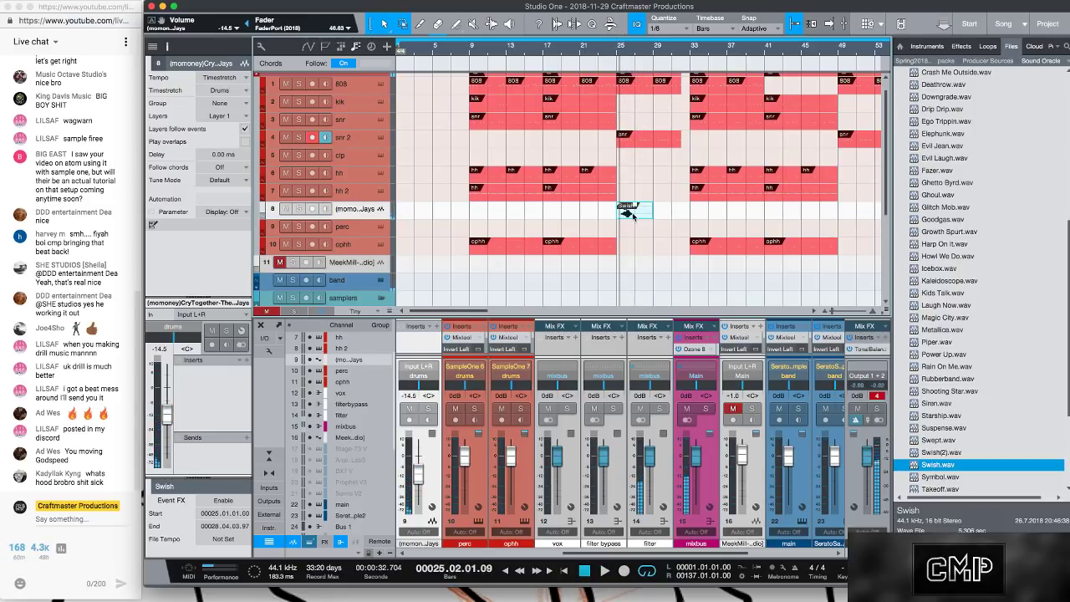
- Open the Swish clip at bar 25 in Melodyne and shift all of its notes up in pitch
key(super+m)
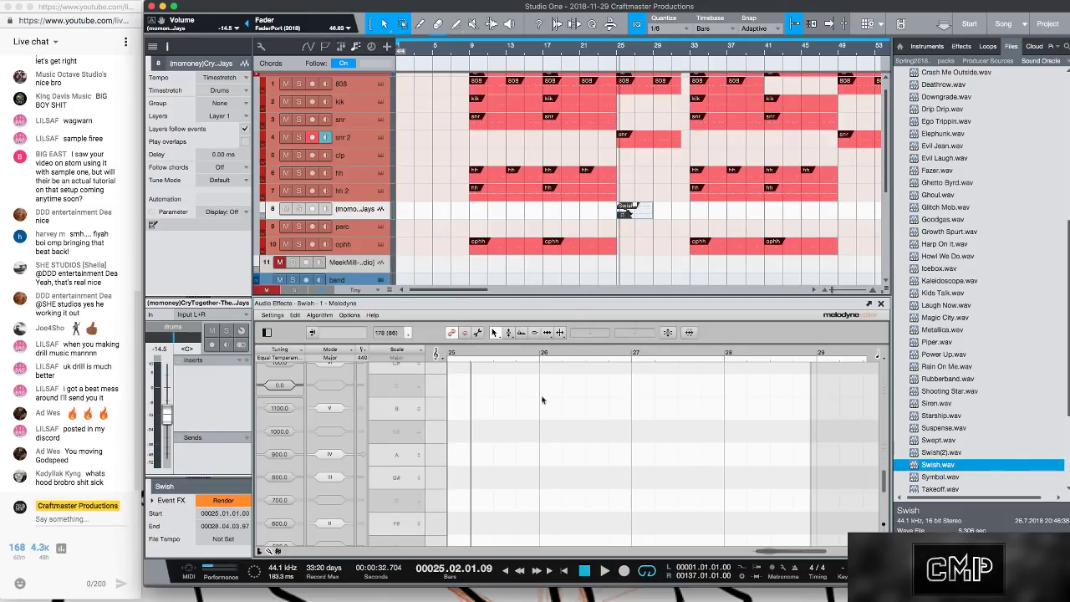
scroll(526, 492, up, 2)
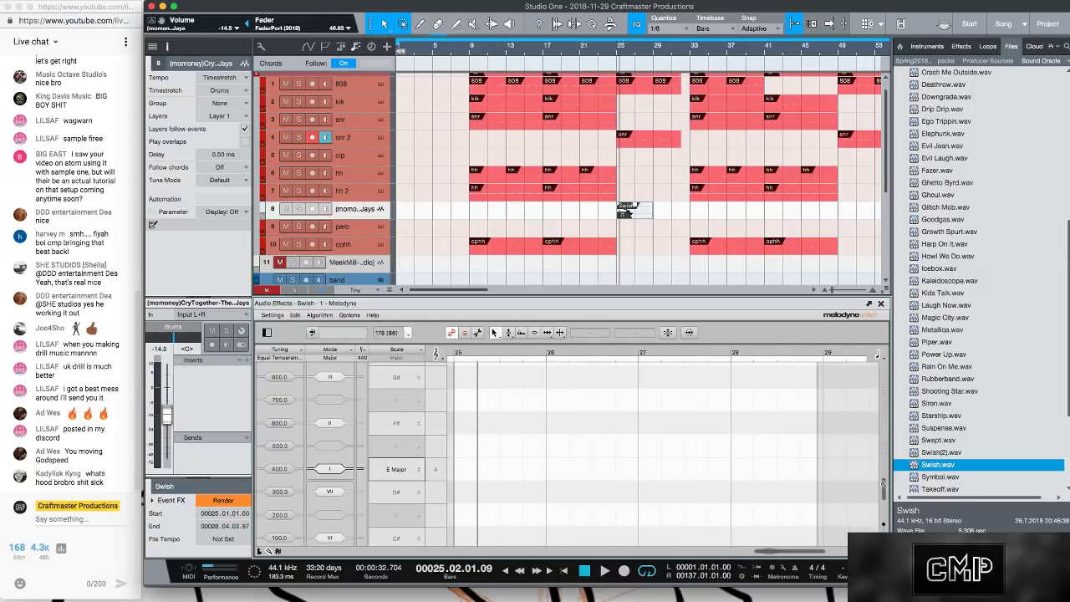
drag(789, 532, 461, 366)
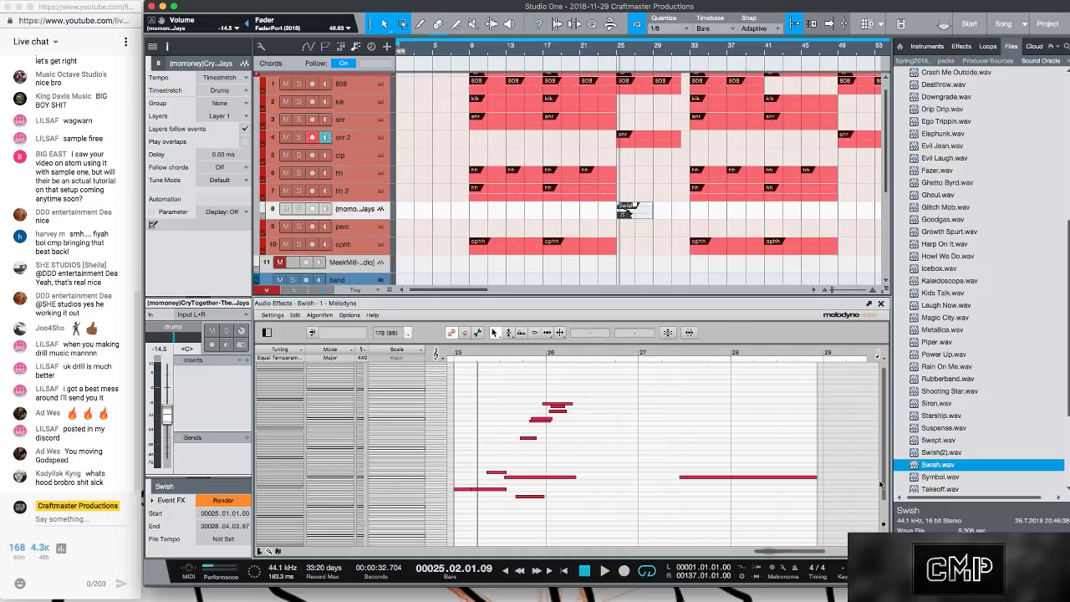
drag(884, 495, 884, 396)
scroll(560, 459, down, 3)
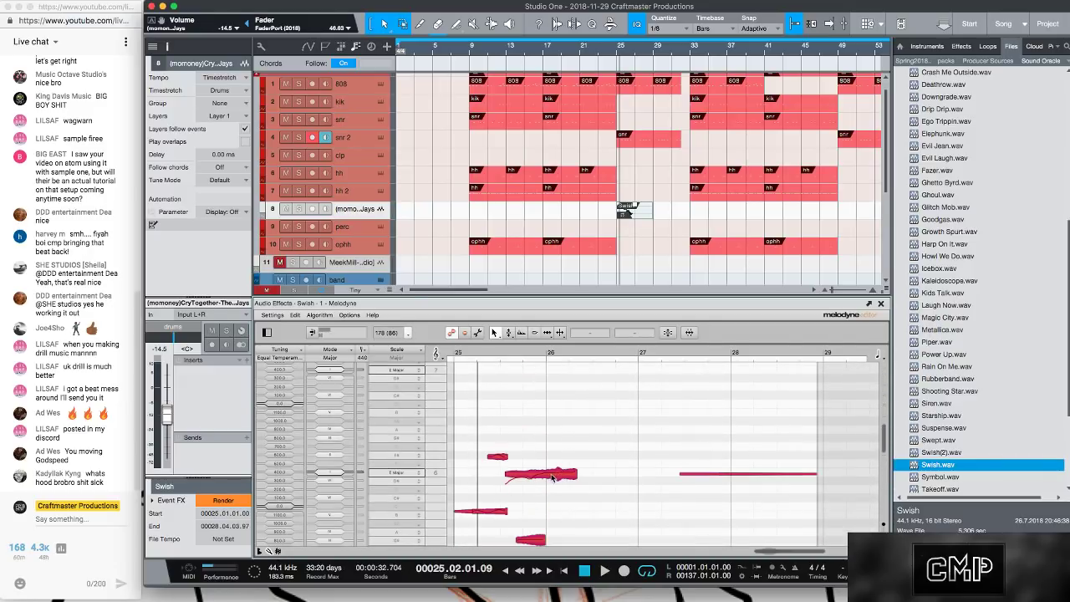
drag(551, 477, 552, 458)
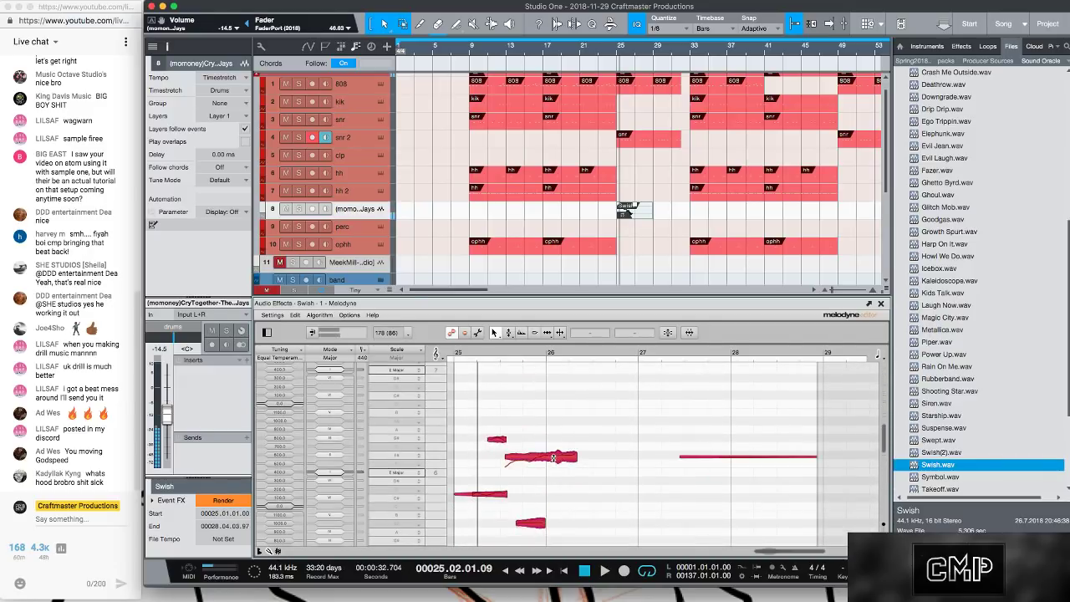
- Bounce the pitch-shifted Swish clip to a new audio file and lower the bounced clip's gain
click(636, 214)
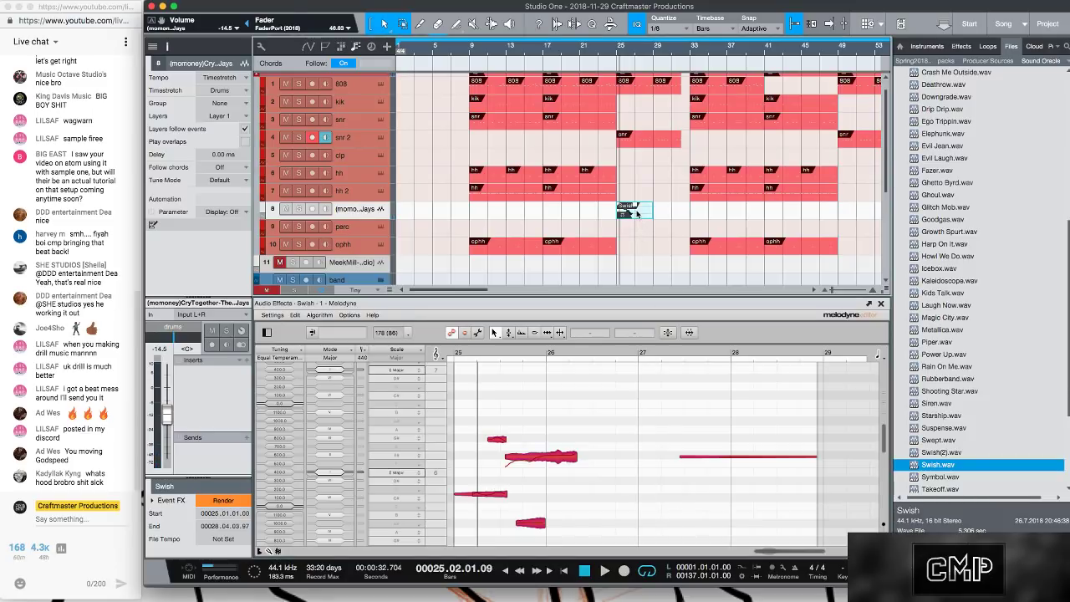
key(super+b)
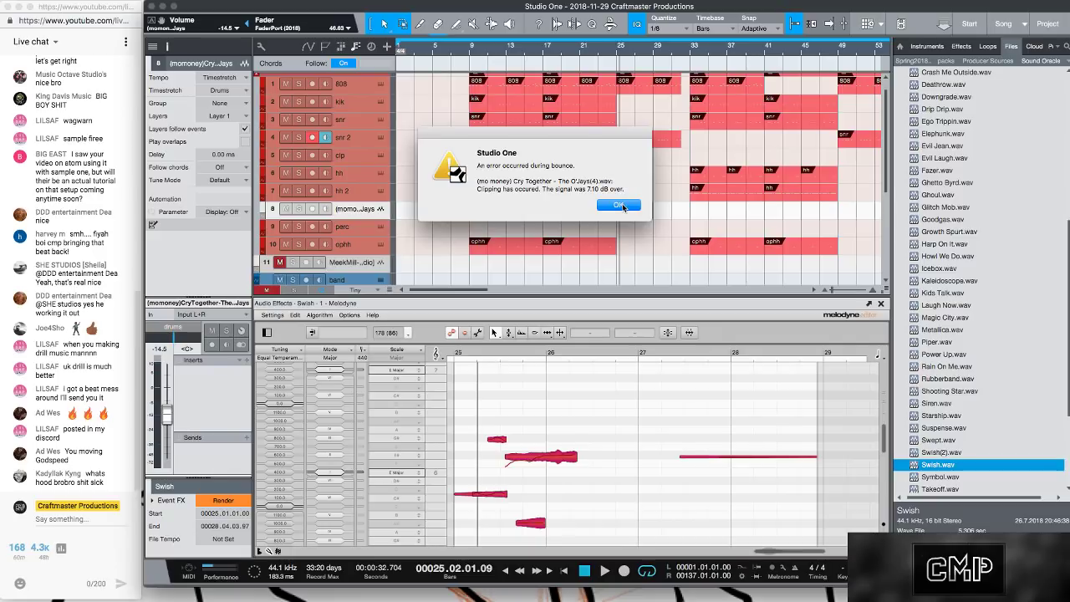
click(622, 205)
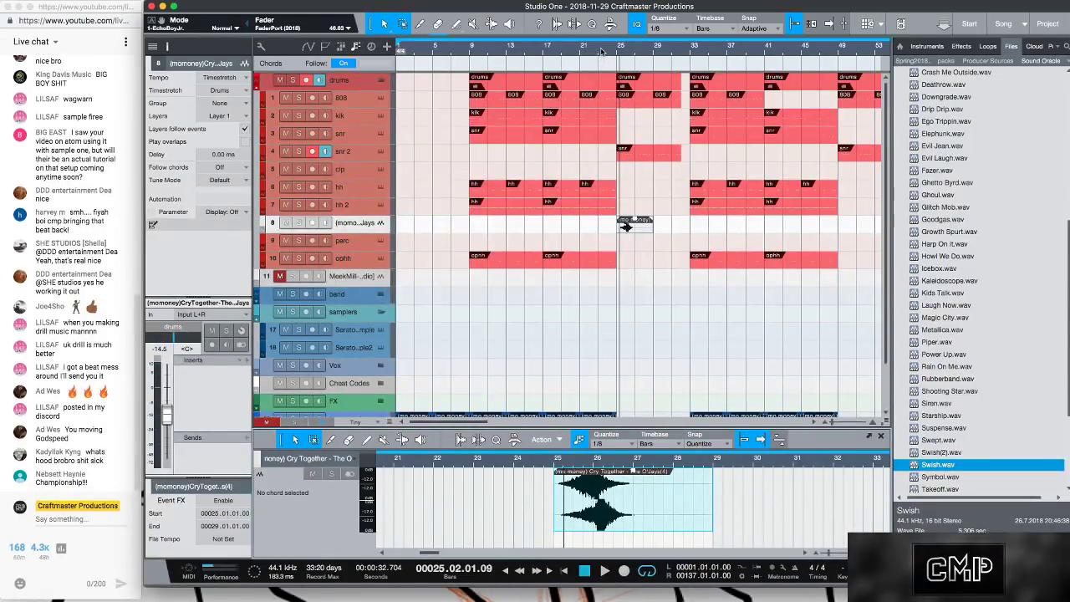
drag(634, 221, 636, 228)
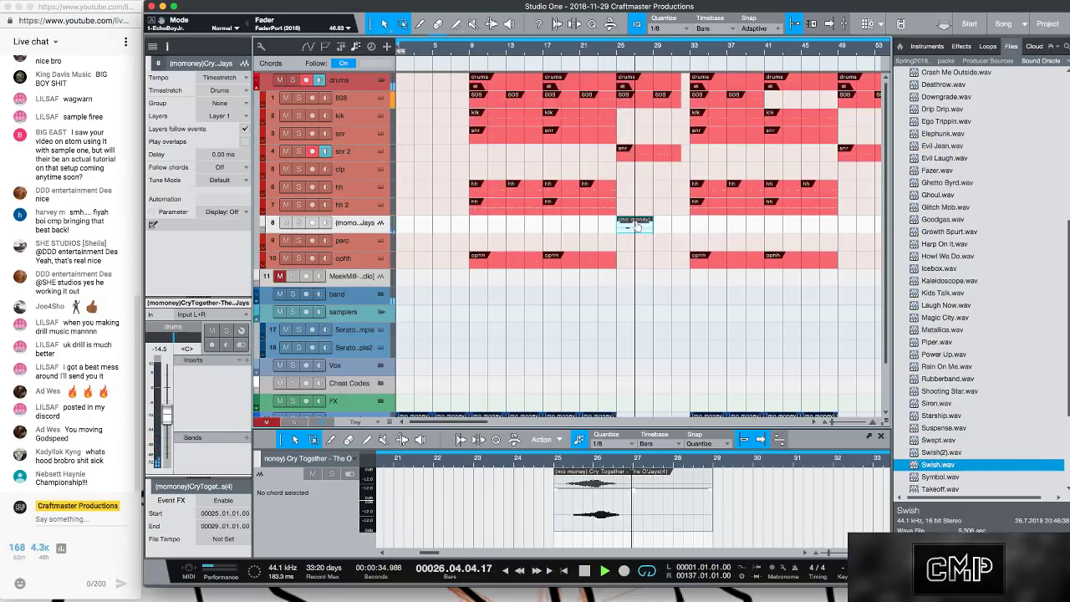
- Replace the clip at bar 25 on track 8 with FX_Swish_Down.wav from the FX folder of Julez Jadon's Trapped_In_Love_Drum_Kit_V4
key(Delete)
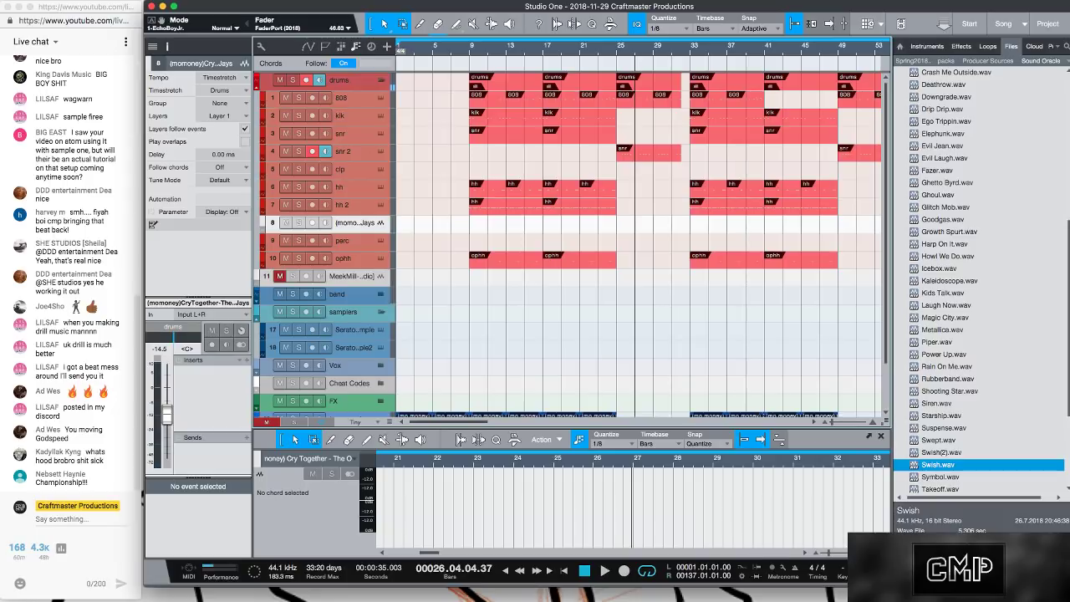
click(1066, 64)
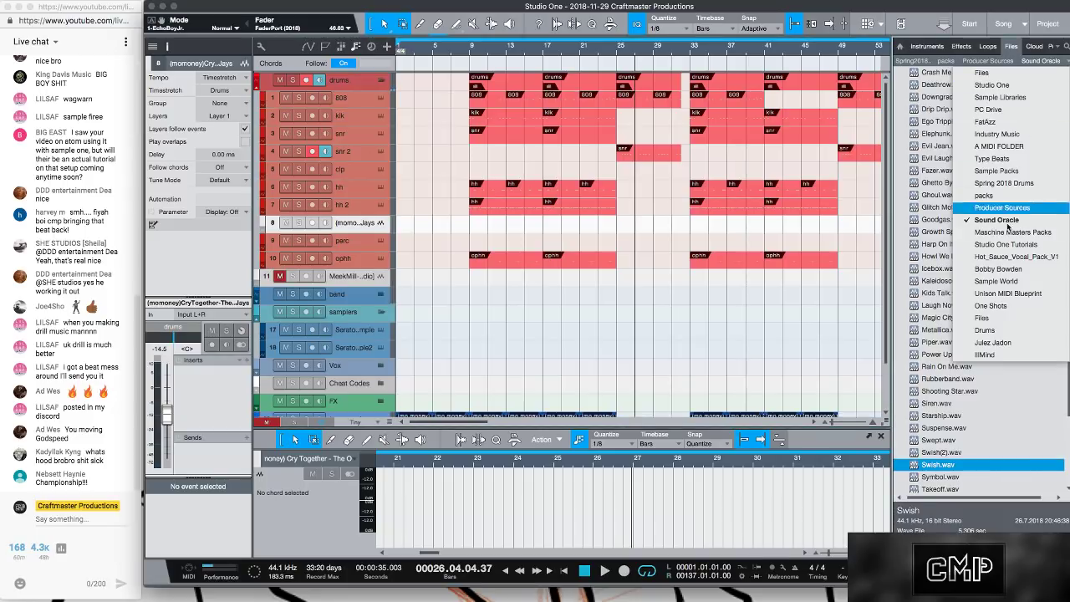
click(1000, 346)
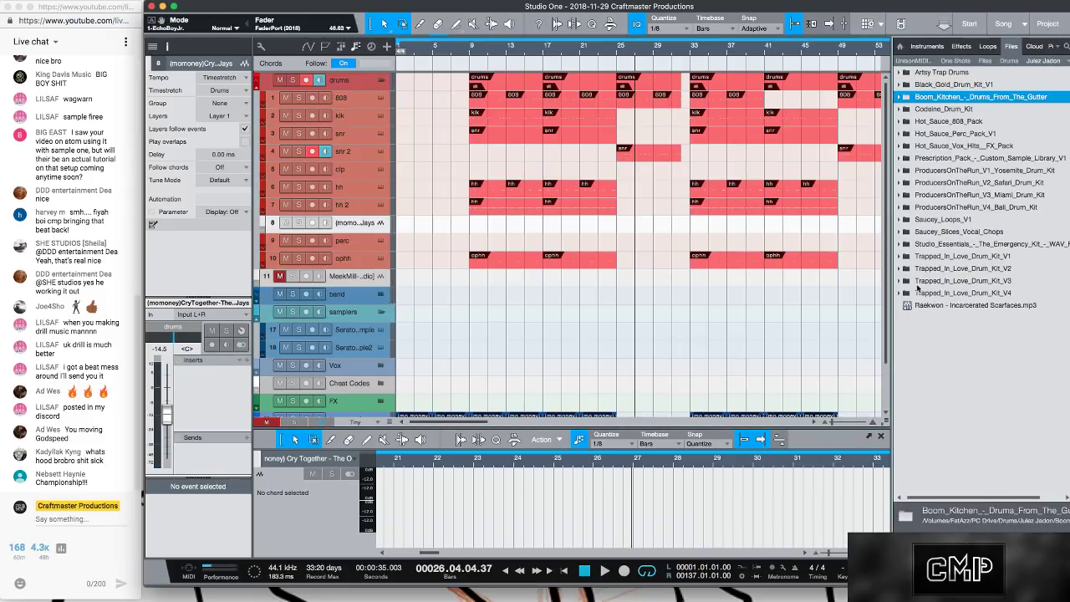
click(906, 293)
click(907, 318)
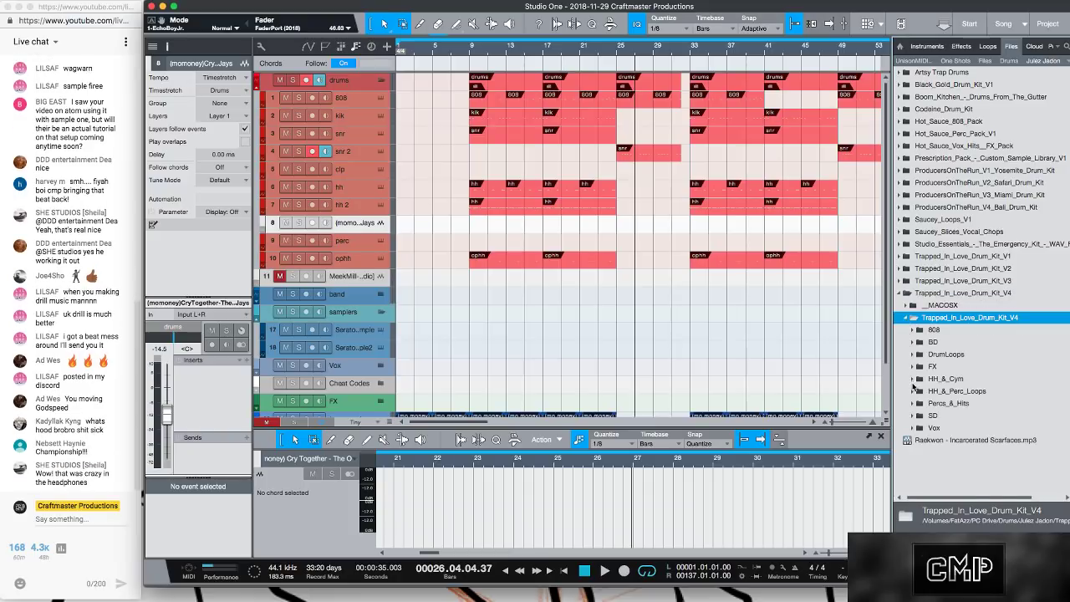
click(914, 366)
scroll(914, 372, down, 2)
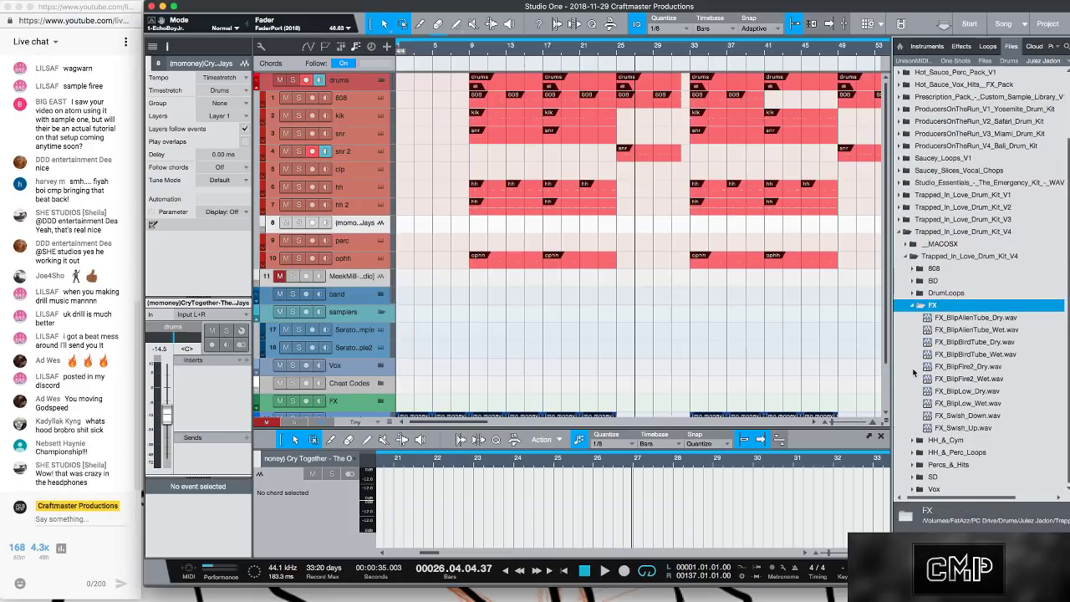
drag(926, 415, 635, 232)
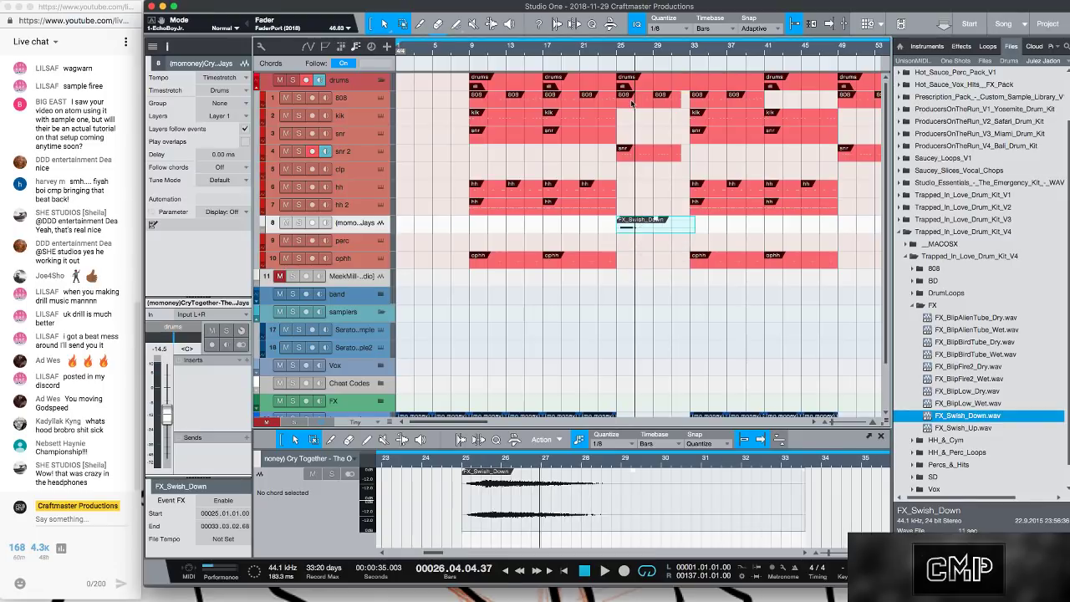
- Audition the transition into bar 25, adjust the FX_Swish_Down clip's gain, and set its track volume to -5.3 dB
click(611, 51)
key(space)
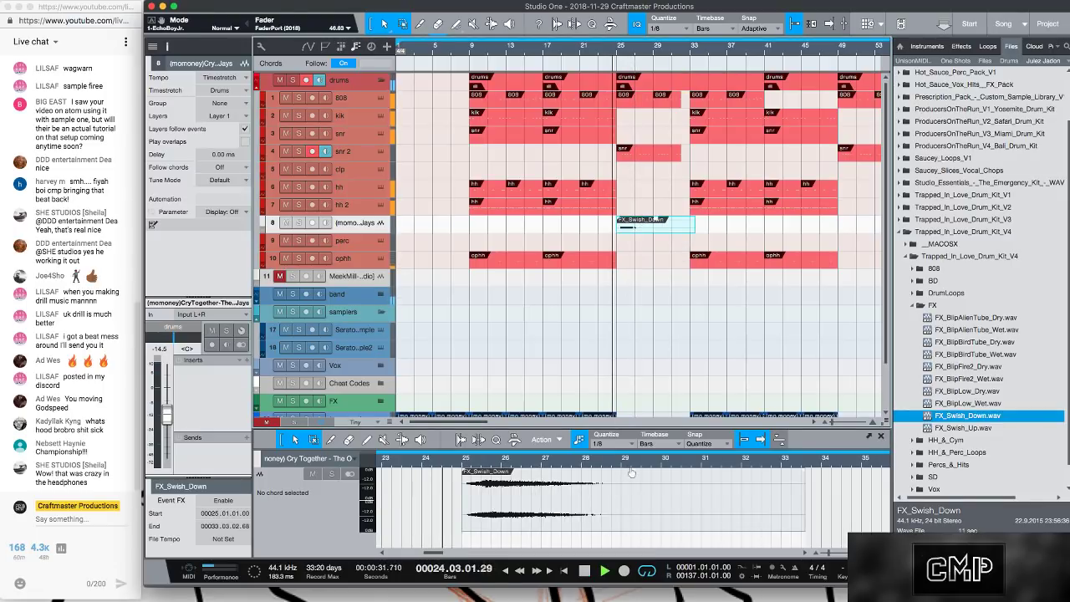
drag(633, 475, 633, 471)
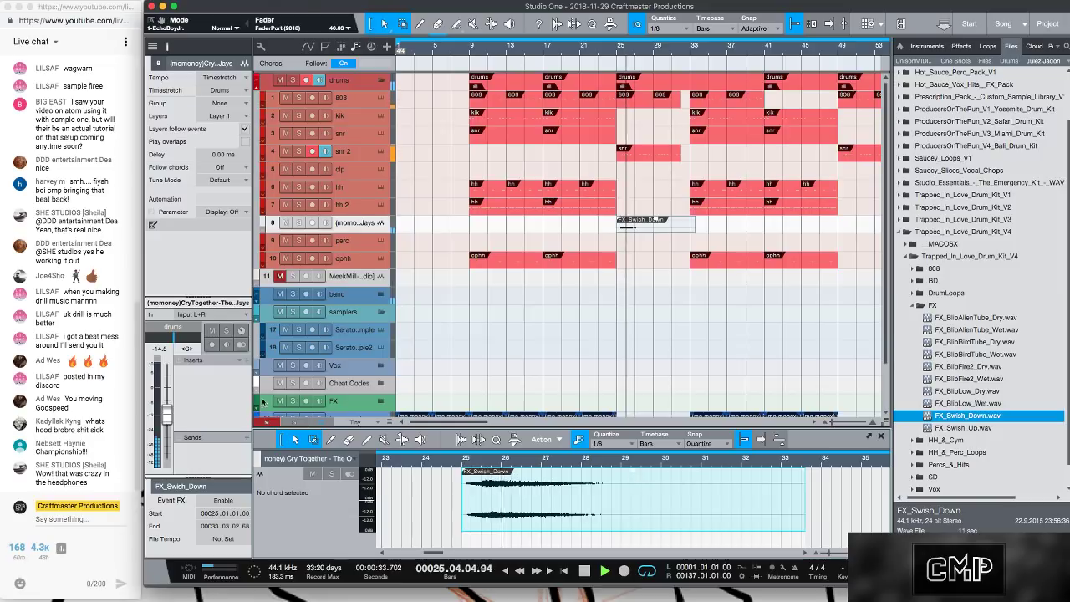
drag(165, 412, 167, 399)
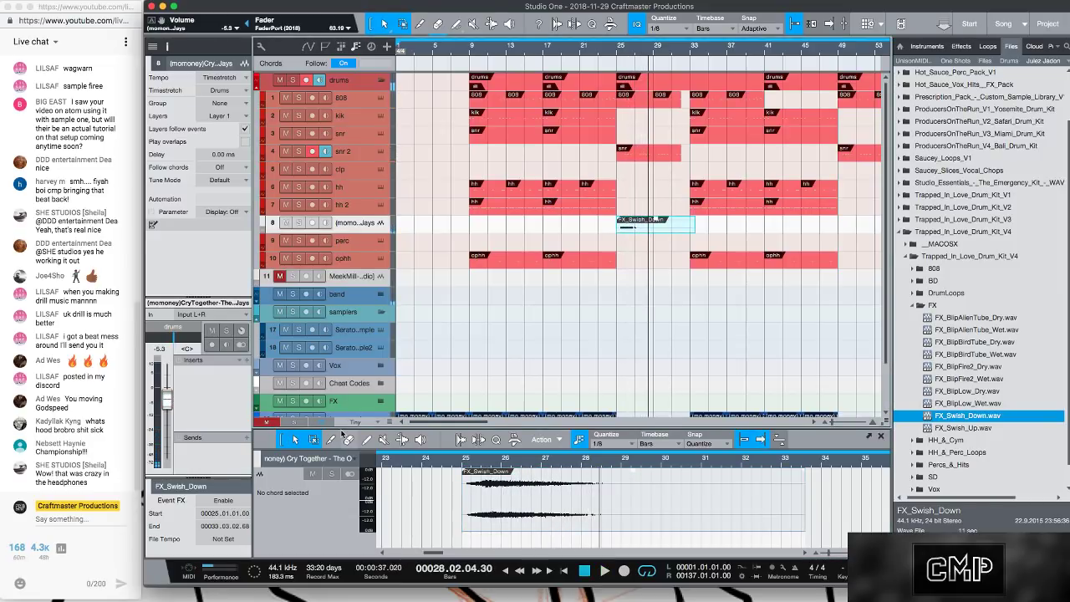
- Raise the FX_Swish_Down clip's gain and replay the transition at bar 25 to bring its track volume to -13.3 dB
key(KP_Subtract)
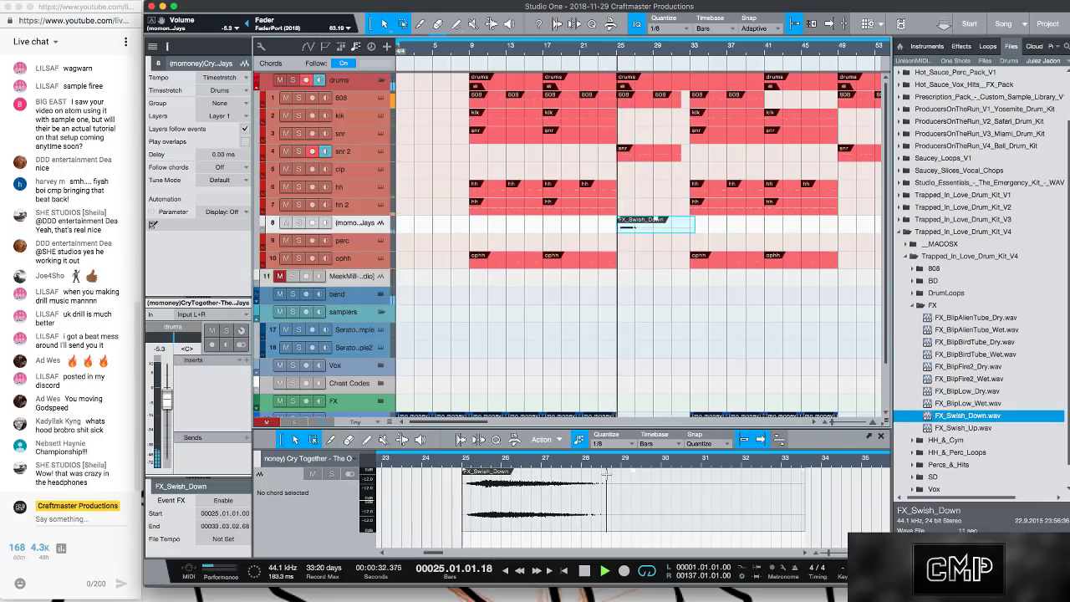
key(space)
click(633, 474)
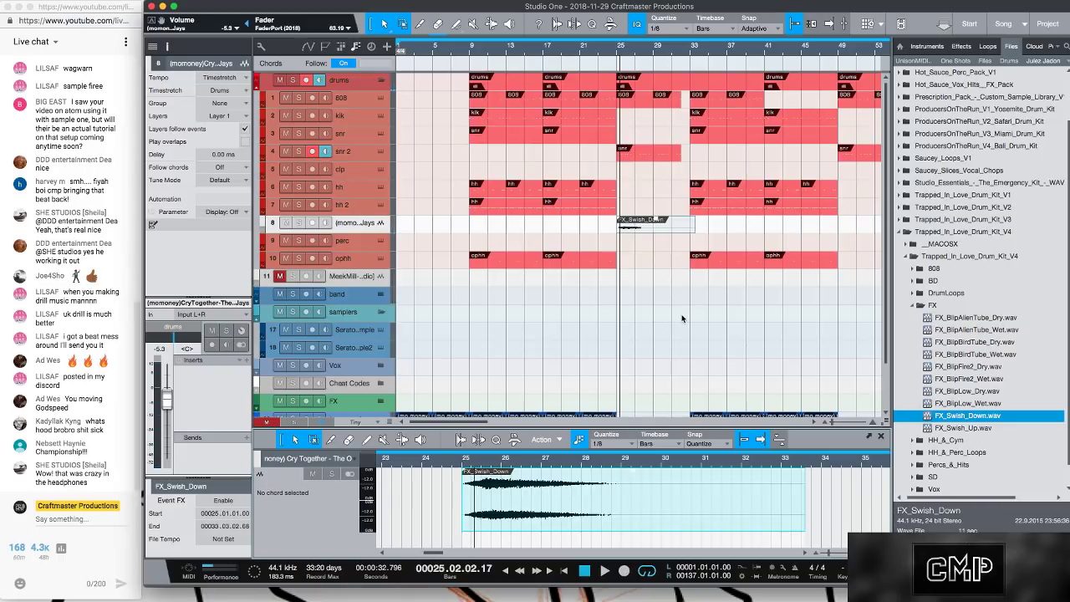
key(KP_Subtract)
key(space)
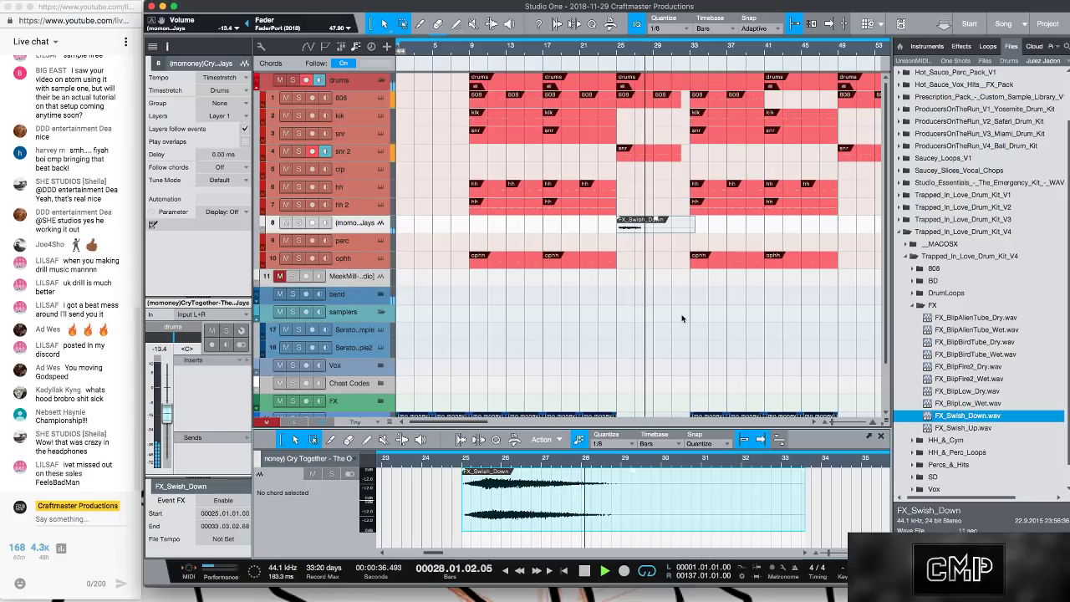
key(KP_Subtract)
key(KP_Subtract)
key(KP_Subtract)
key(KP_Subtract)
key(KP_Subtract)
key(KP_Subtract)
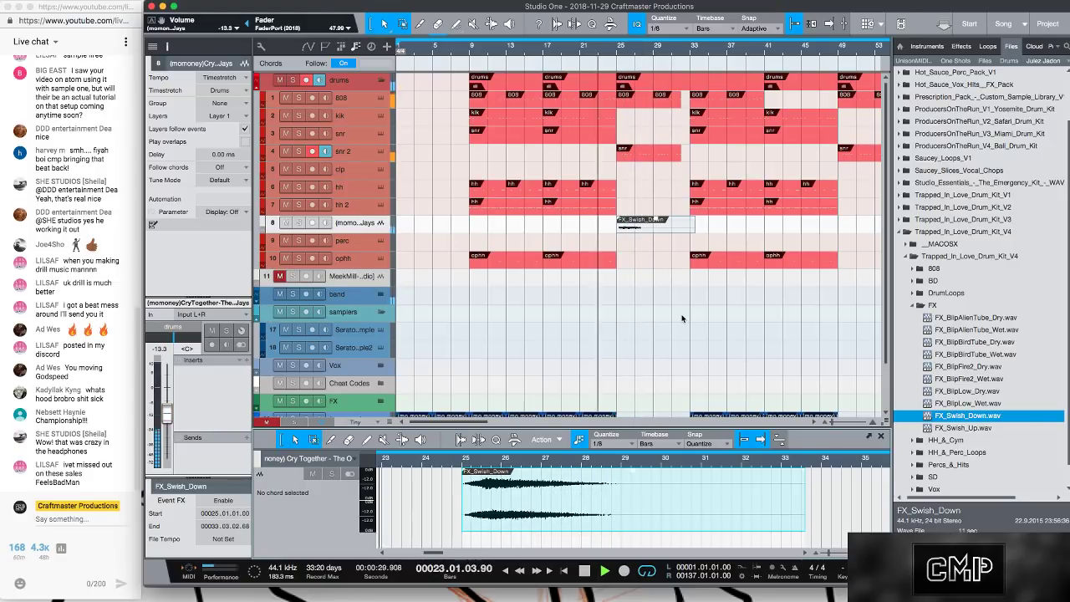
- Add a send to the hall effect channel on track 8 and copy the FX_Swish_Down clip to bar 49
click(246, 438)
click(244, 442)
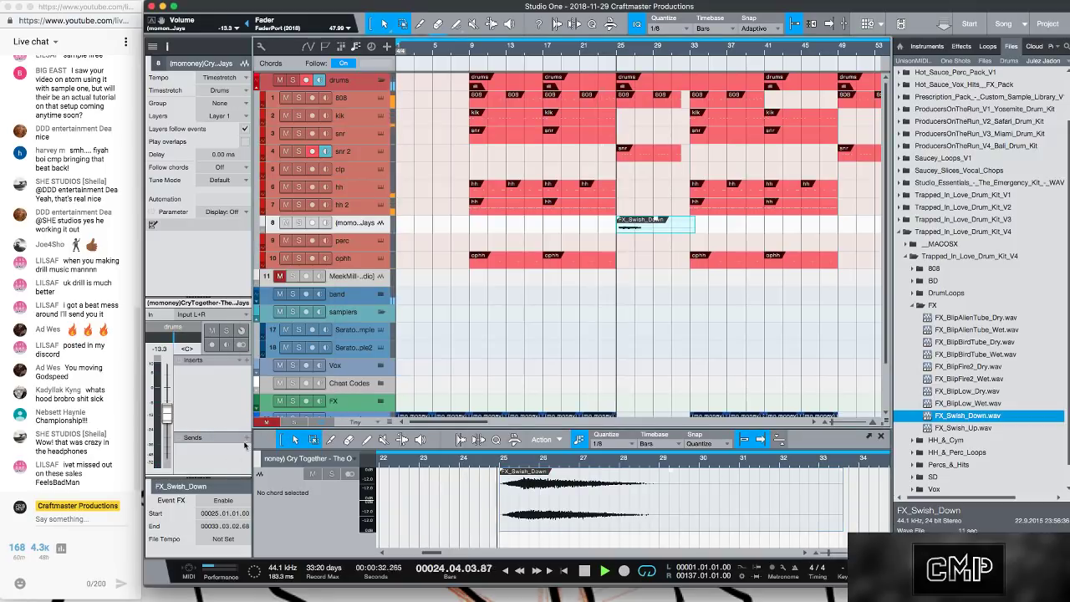
click(247, 439)
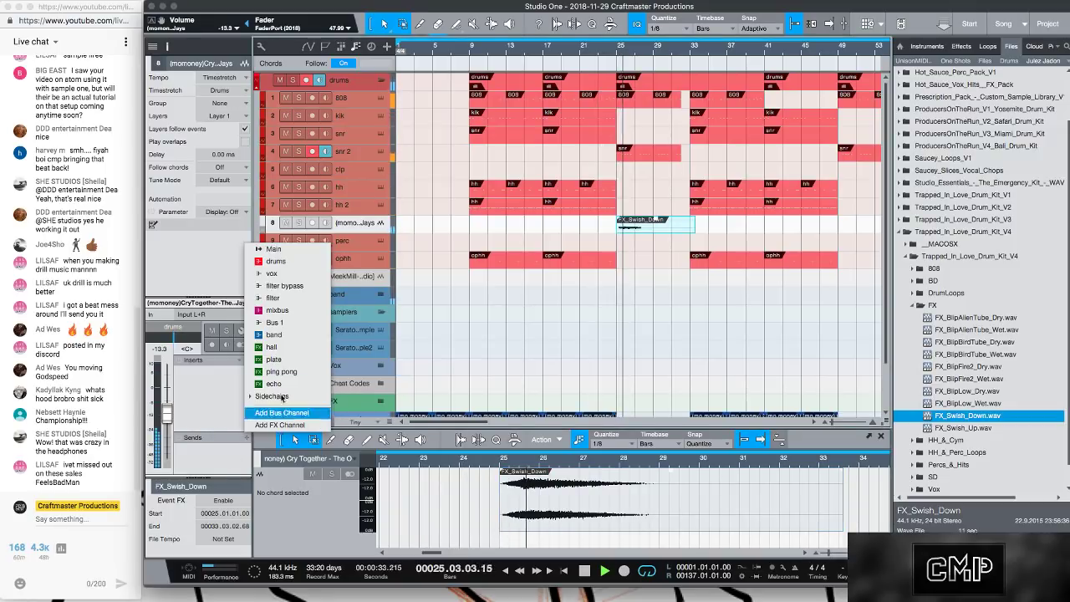
click(296, 348)
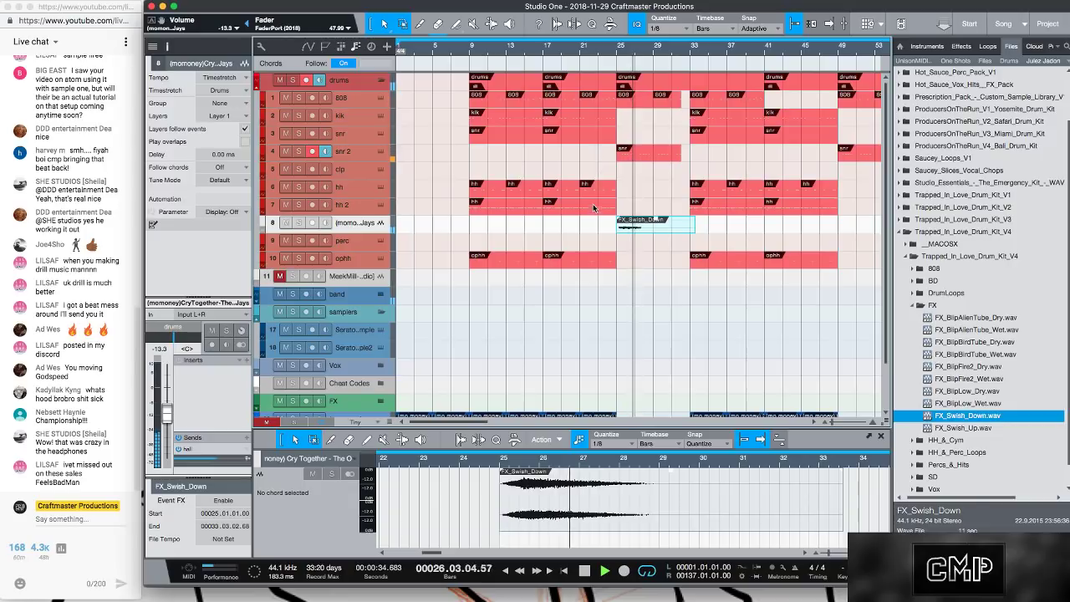
drag(691, 47, 607, 41)
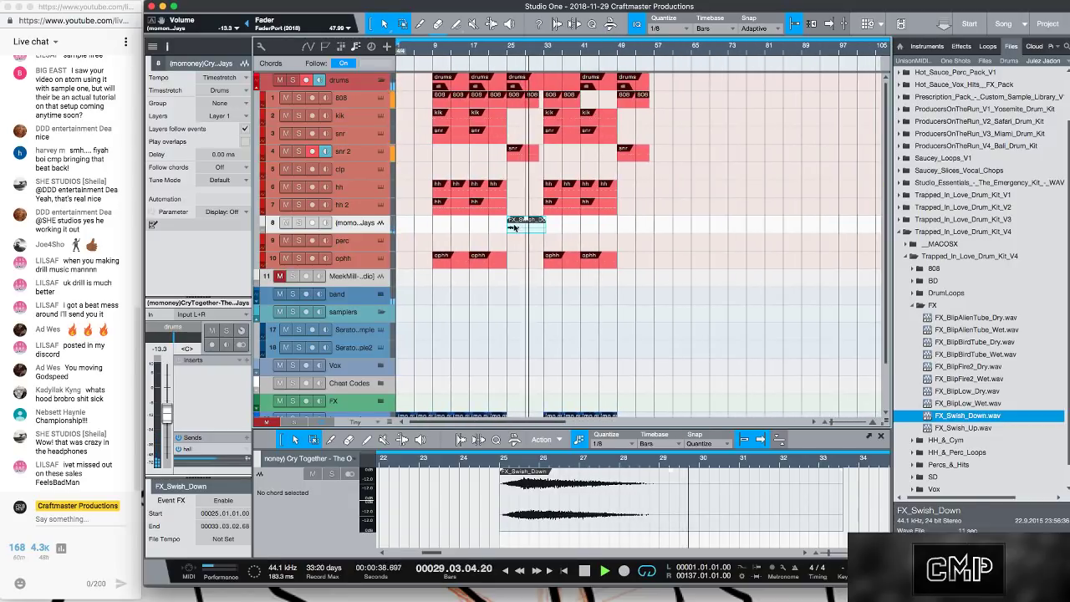
drag(513, 228, 623, 234)
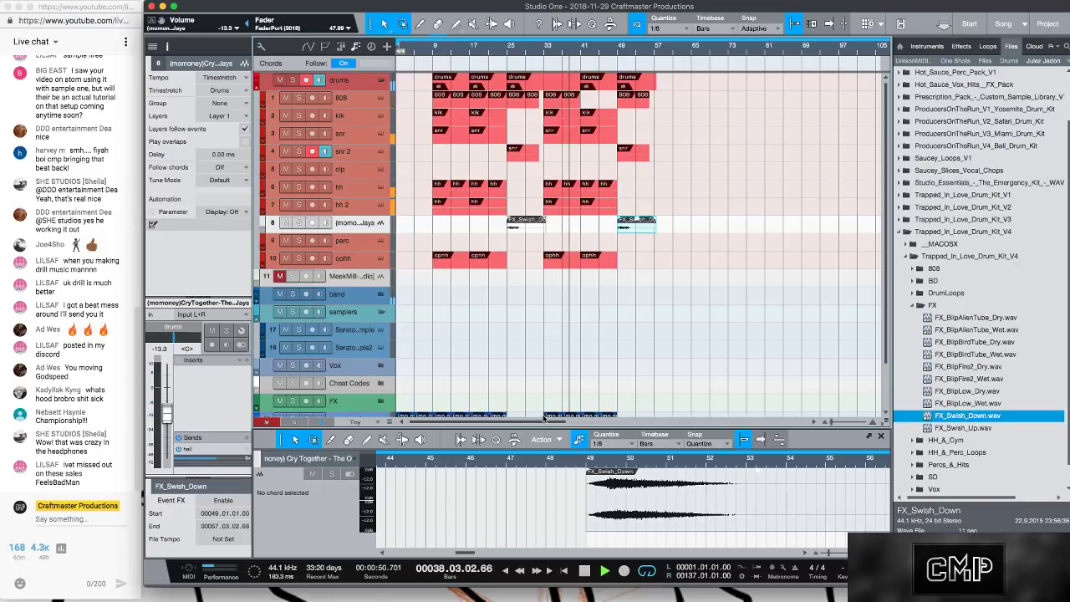
- Select the sample clip starting at bar 45 on track 28 and show the track automation
scroll(619, 334, down, 3)
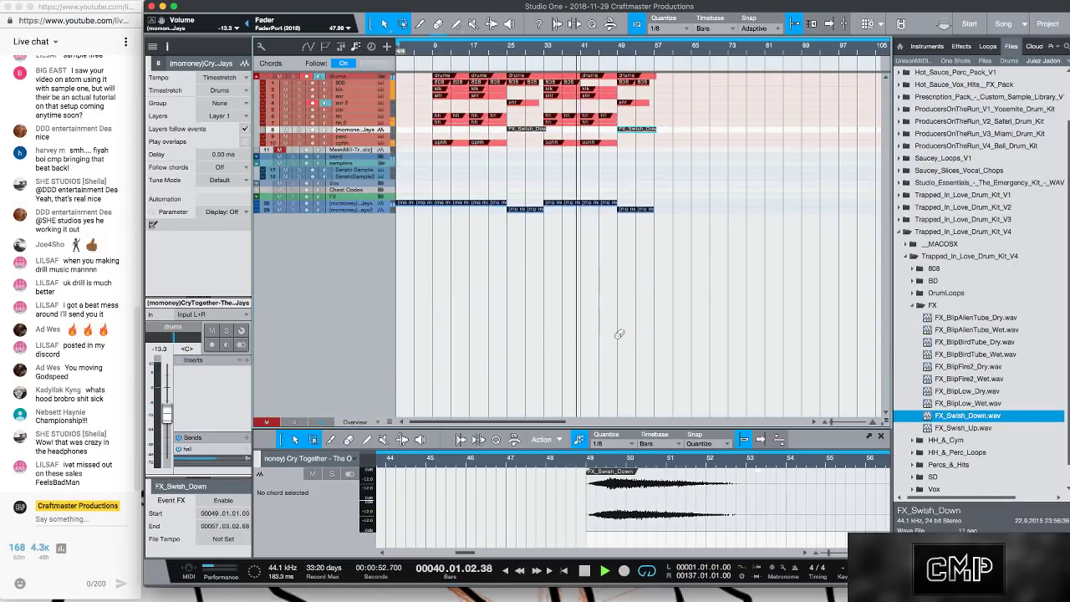
scroll(620, 334, down, 2)
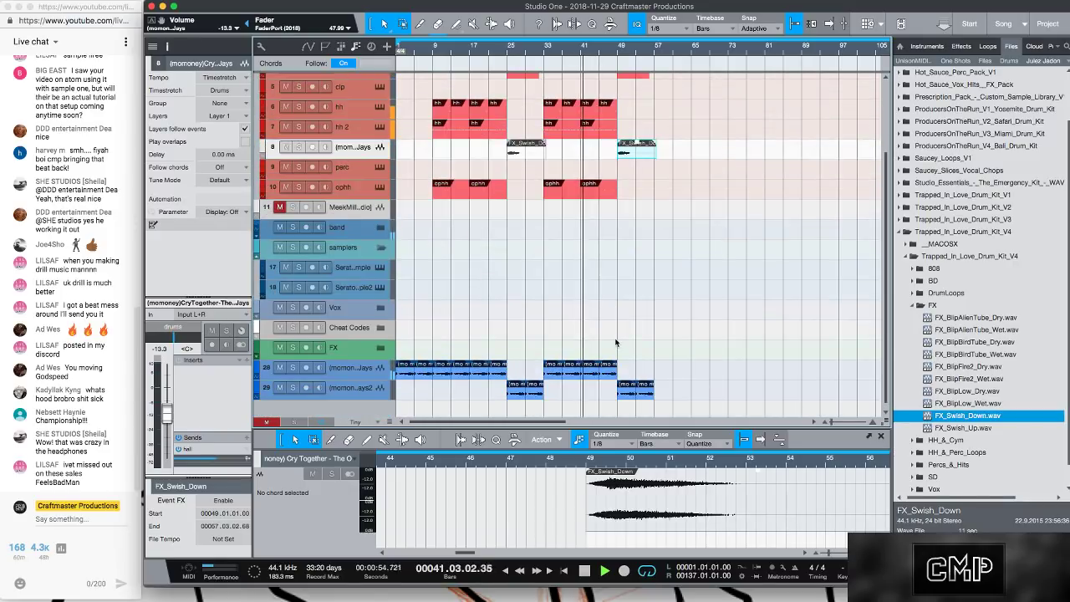
click(436, 361)
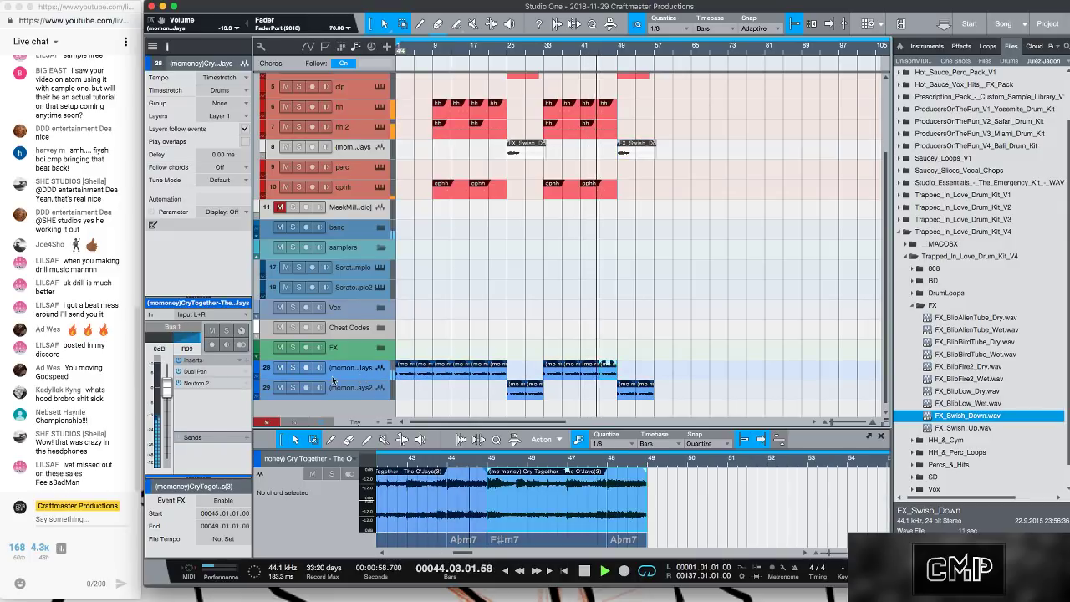
key(a)
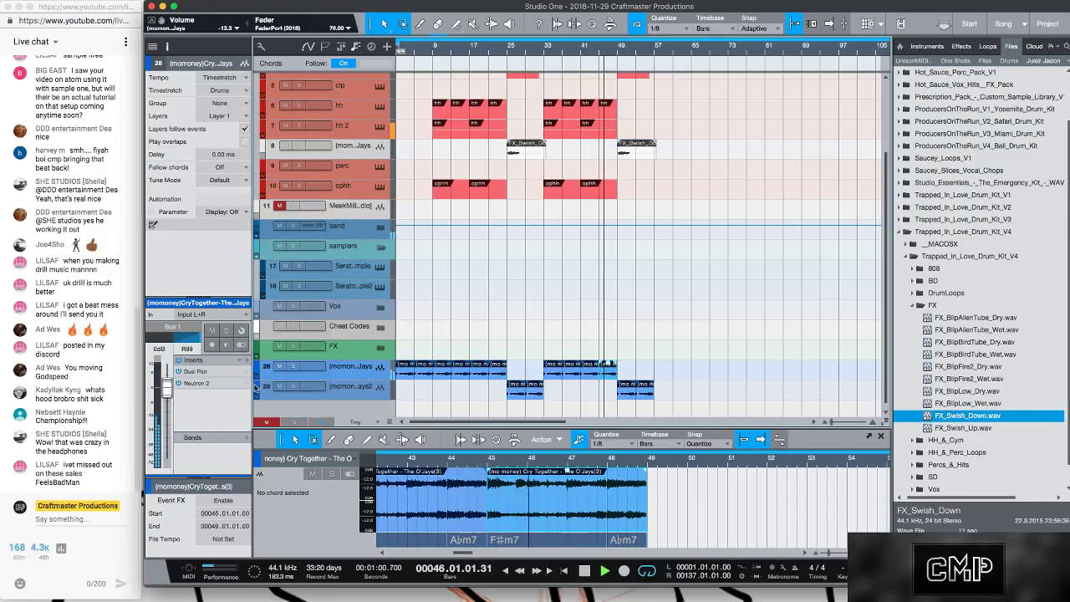
- Show the mixer and add a Neutron 2 insert to the Bus 1 channel
drag(462, 552, 475, 554)
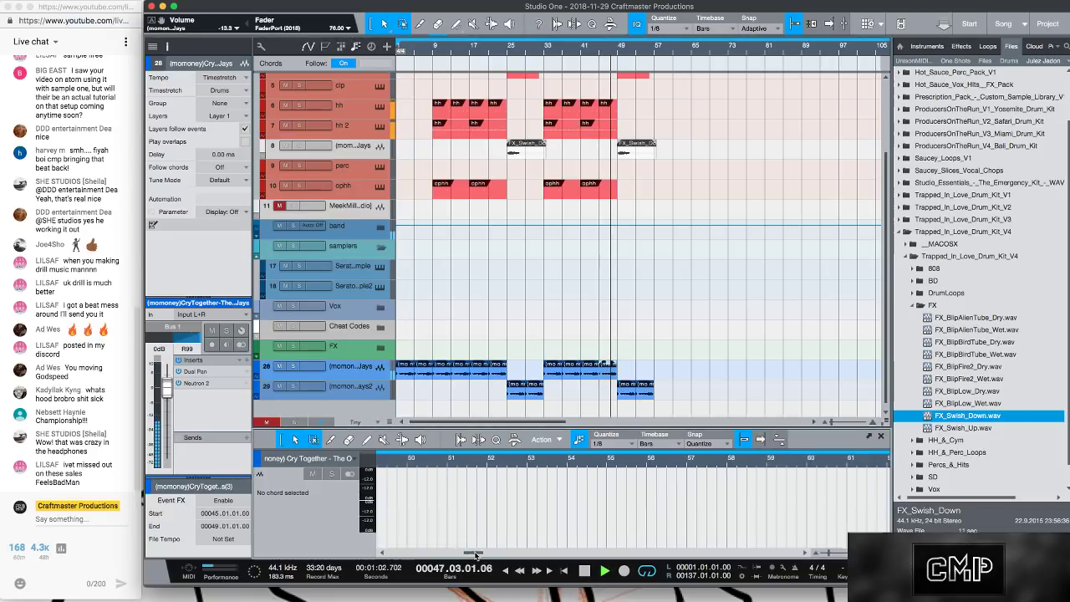
key(F3)
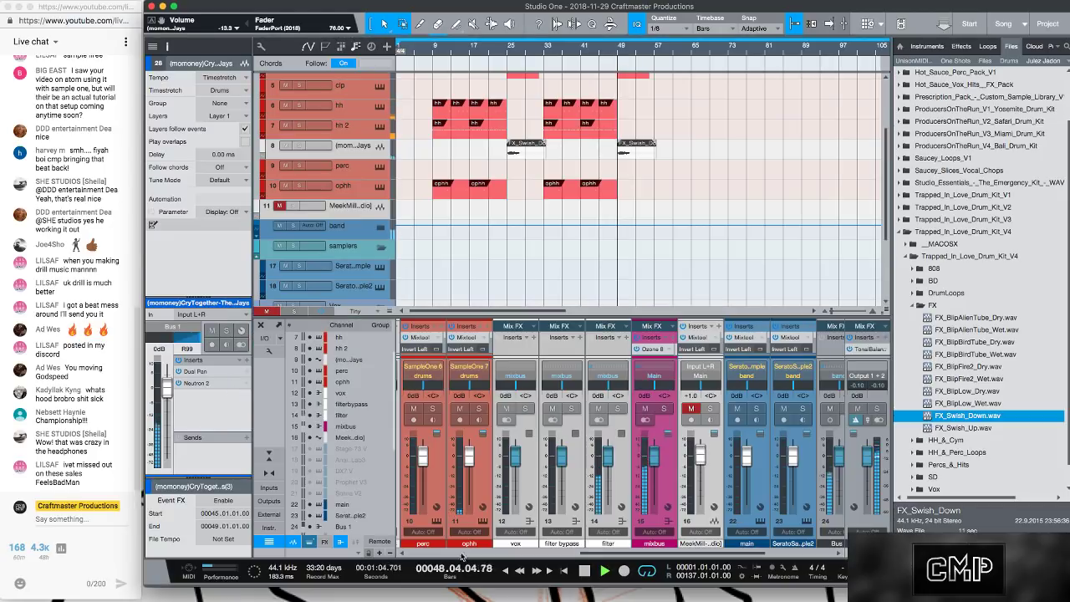
drag(657, 555, 696, 555)
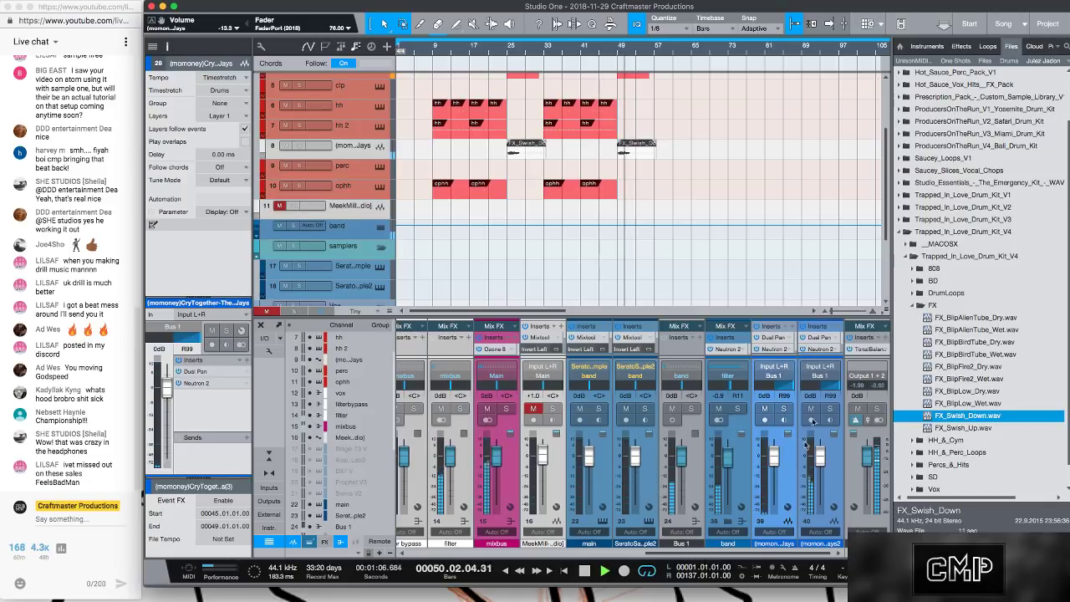
click(700, 347)
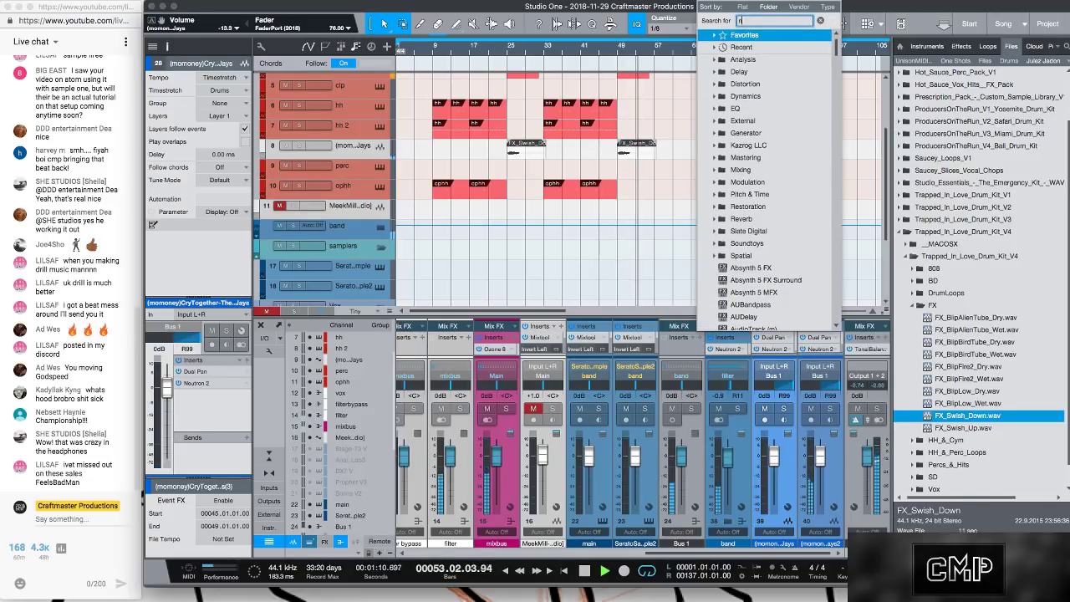
key(Return)
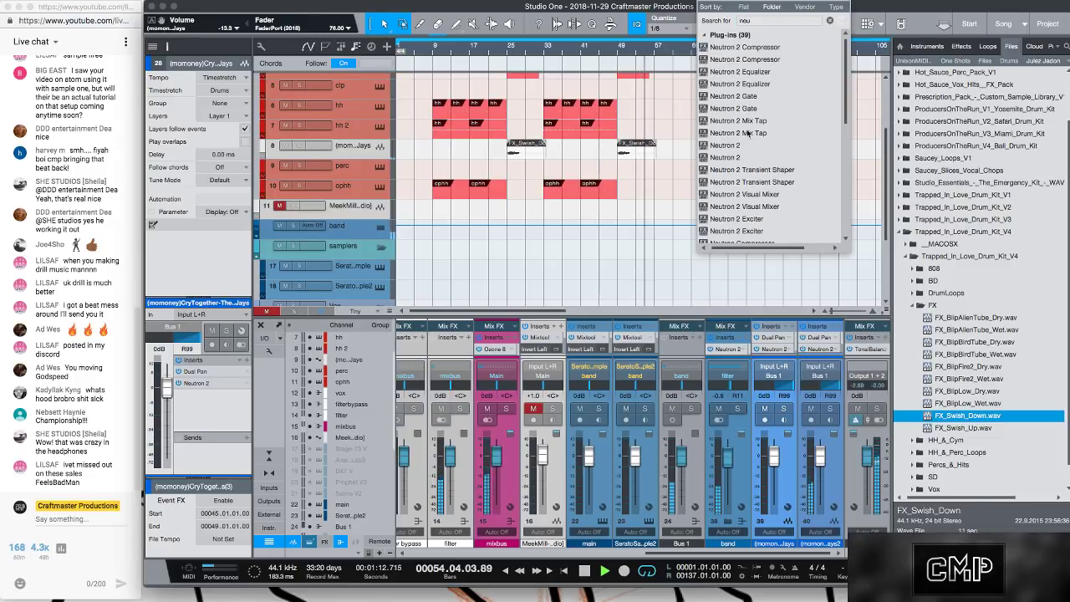
click(733, 145)
click(733, 146)
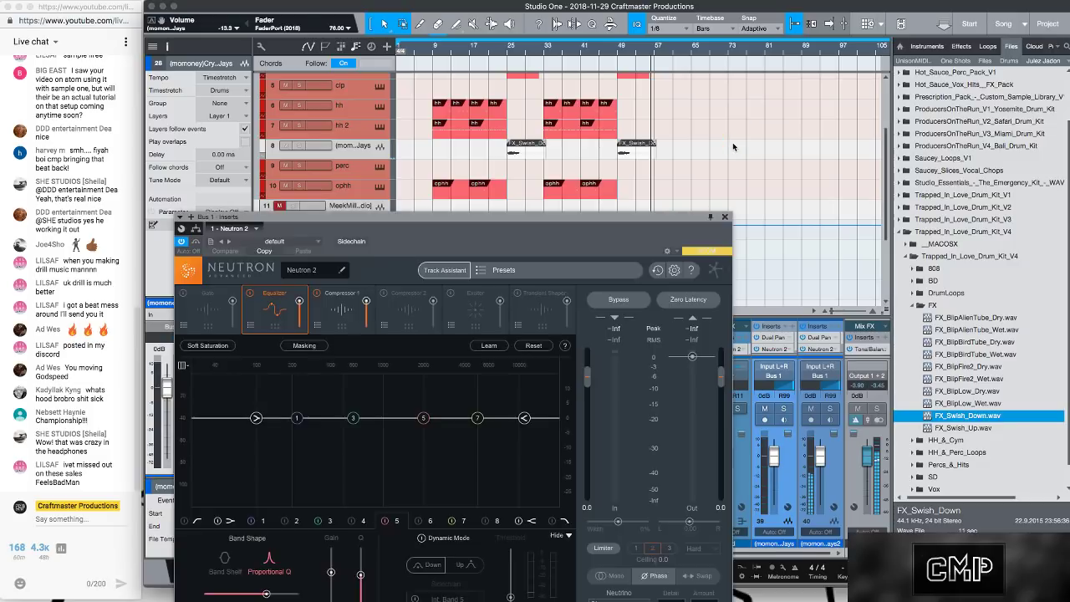
click(733, 144)
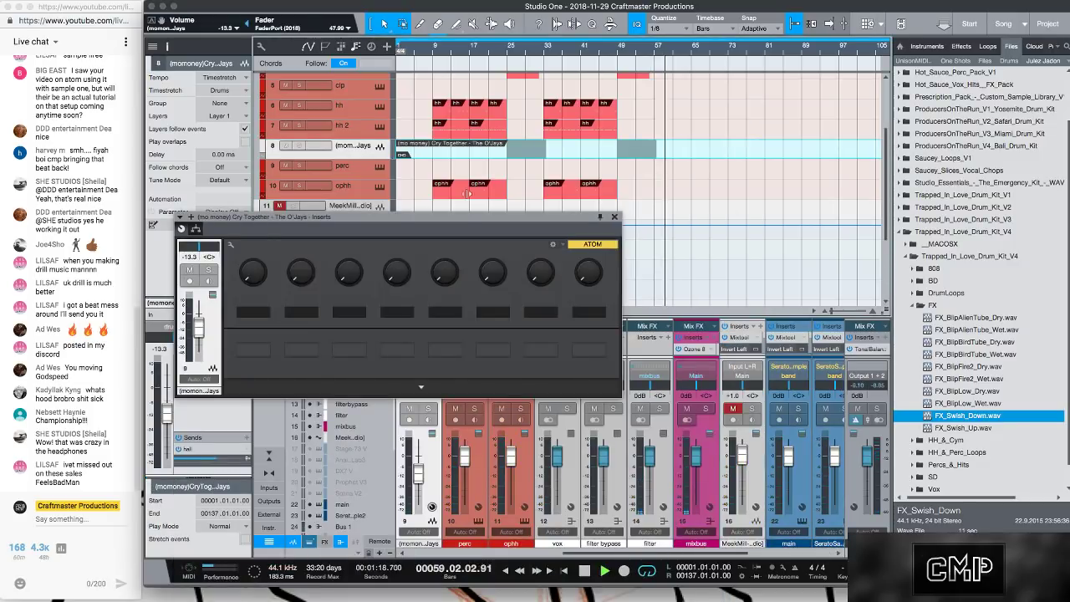
click(614, 217)
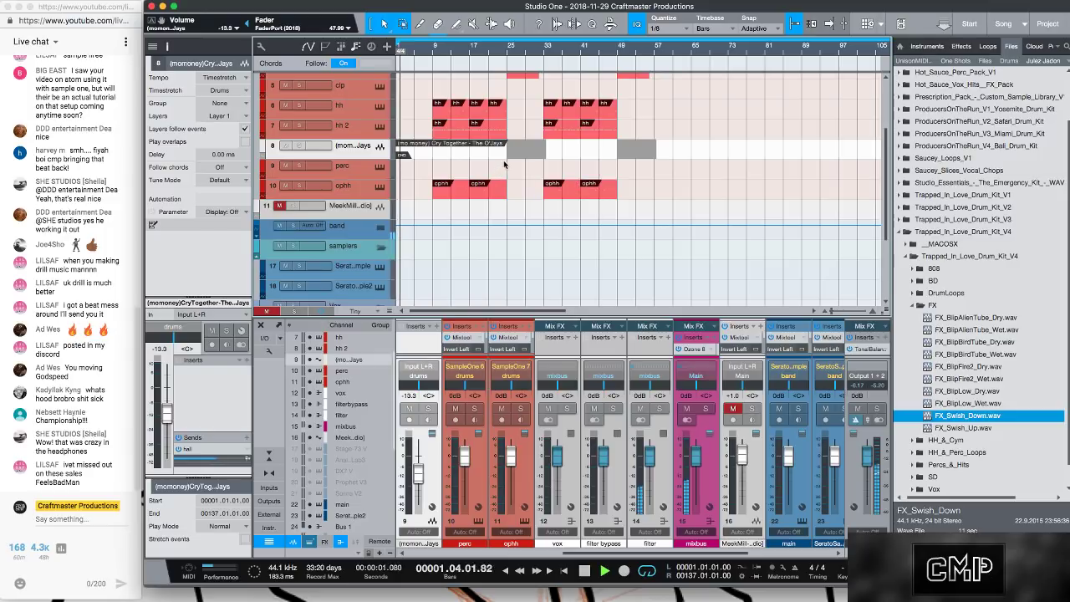
mouse_move(502, 162)
mouse_down()
mouse_move(497, 245)
mouse_move(527, 223)
mouse_up()
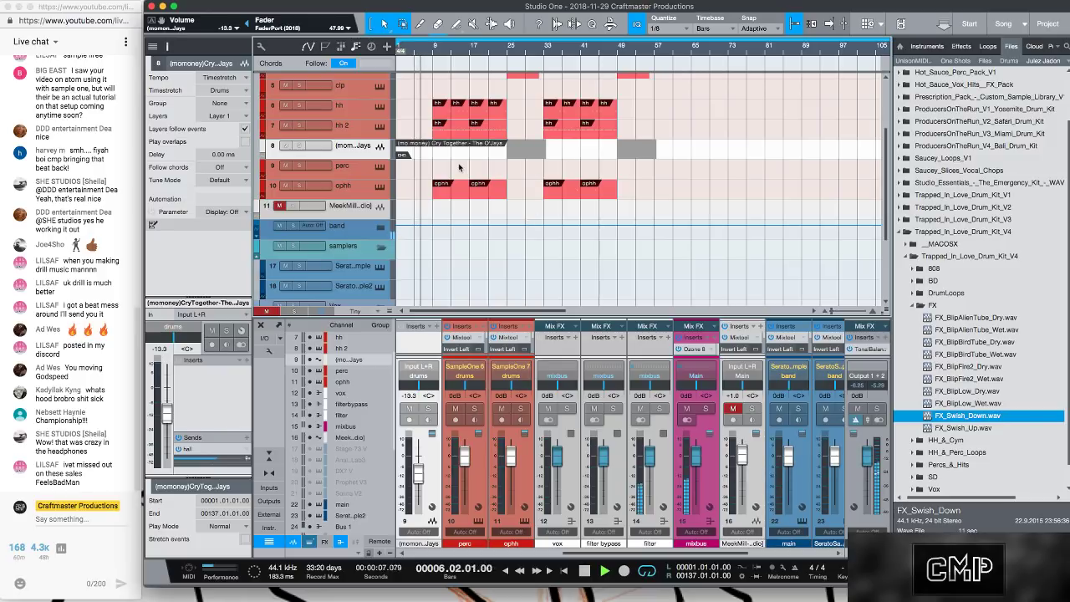
click(481, 153)
key(Delete)
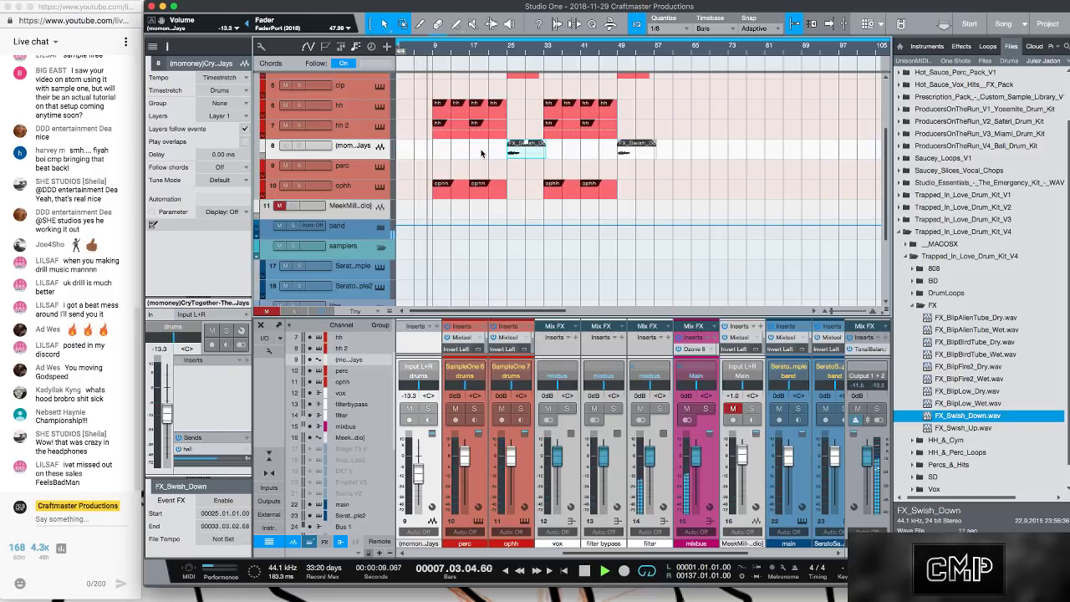
- Raise the 808 track's automation at about bar 56, after the second bridge section
scroll(481, 153, up, 3)
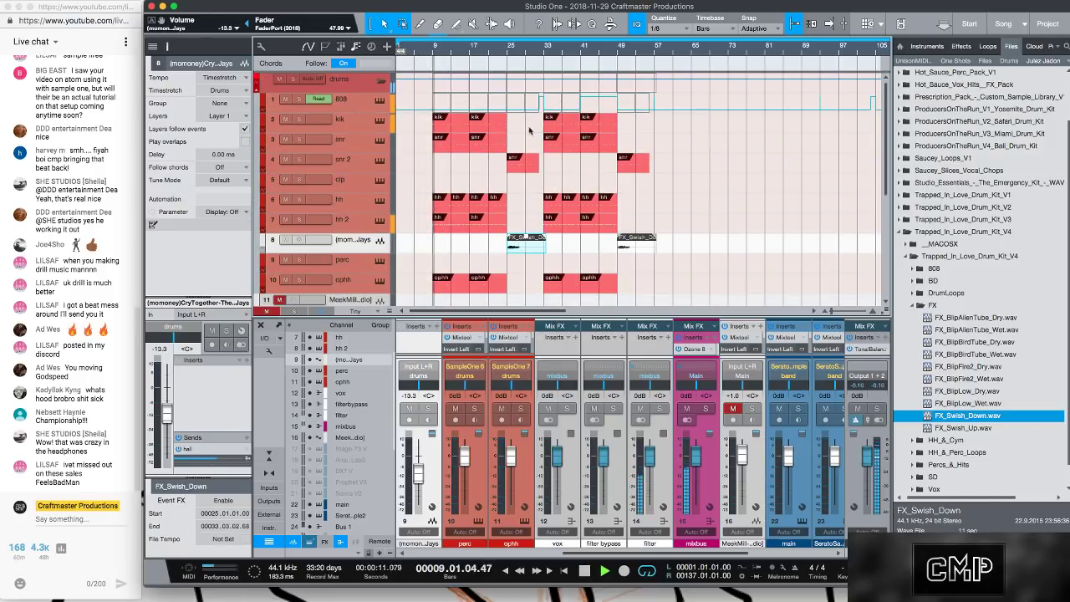
click(649, 107)
drag(649, 107, 654, 98)
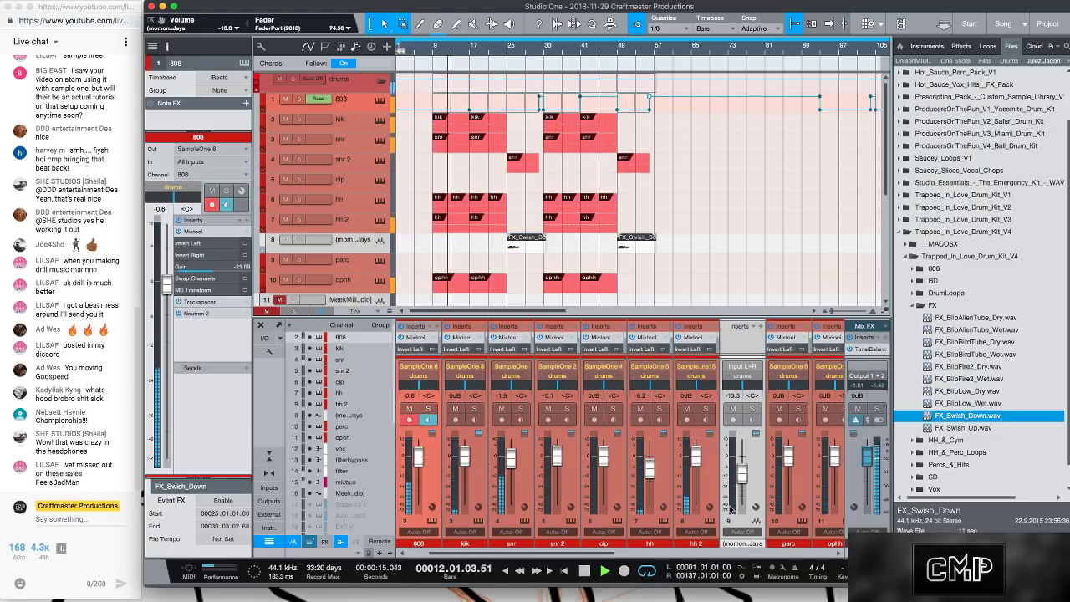
- Open Neutron 2 on Bus 1 and enable the equalizer's low-pass filter at about 13.5 kHz
scroll(729, 508, right, 10)
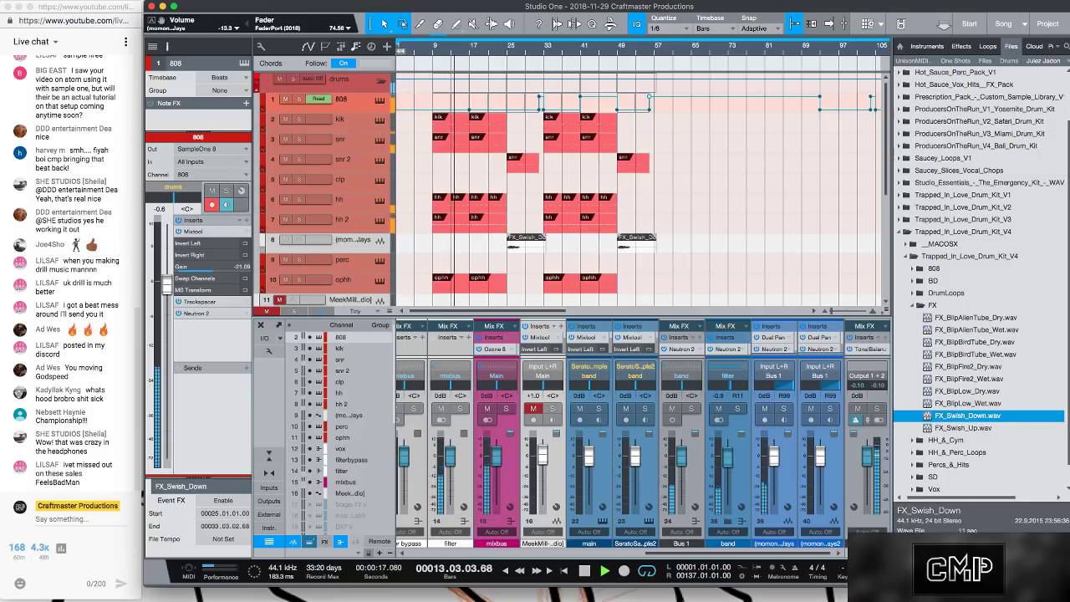
click(684, 351)
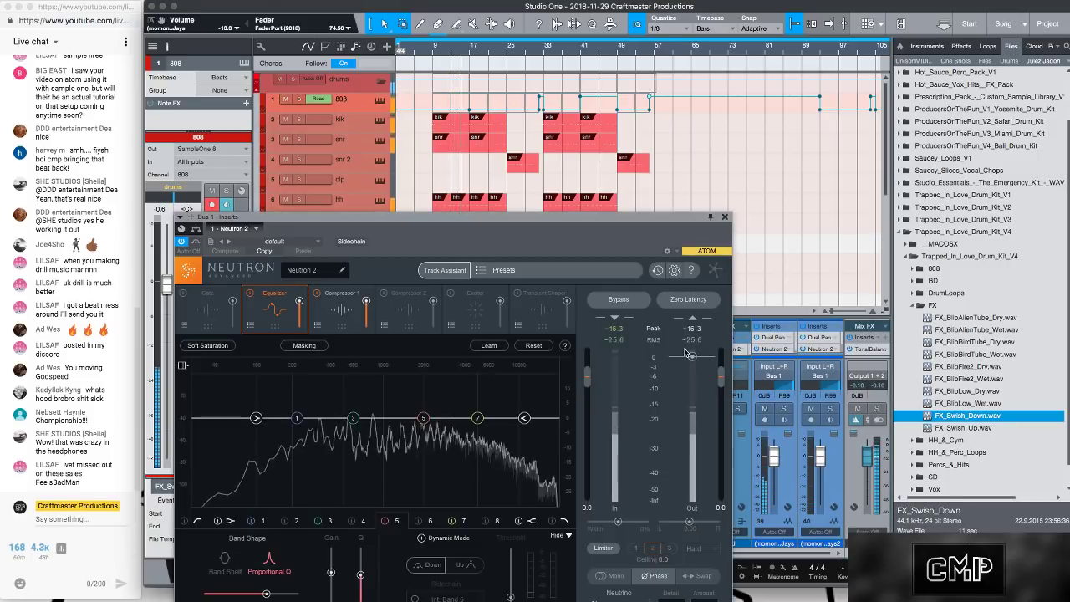
drag(609, 176, 525, 59)
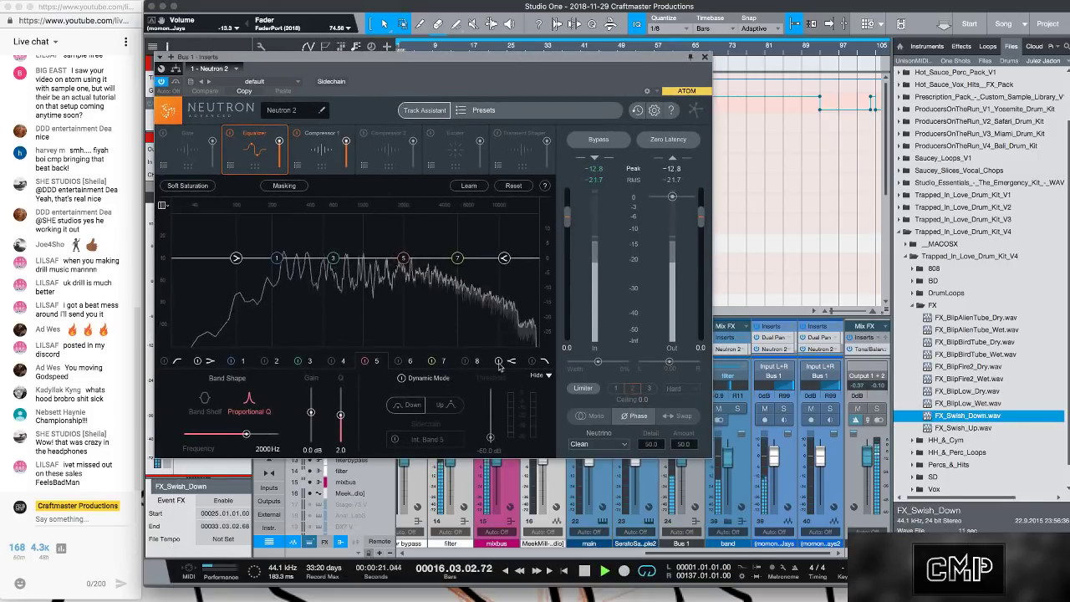
click(544, 361)
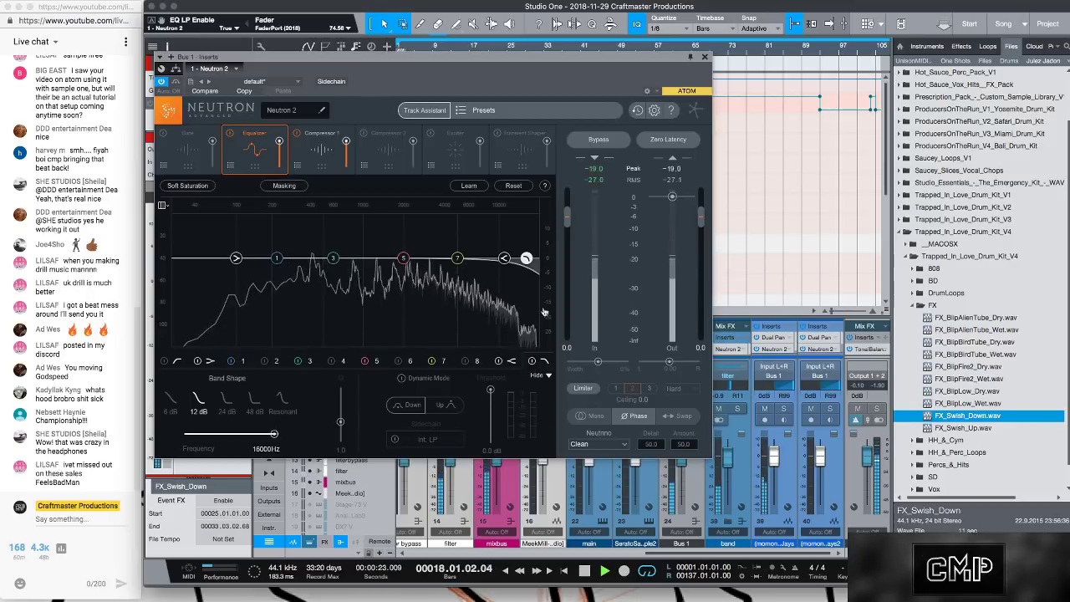
drag(526, 258, 516, 257)
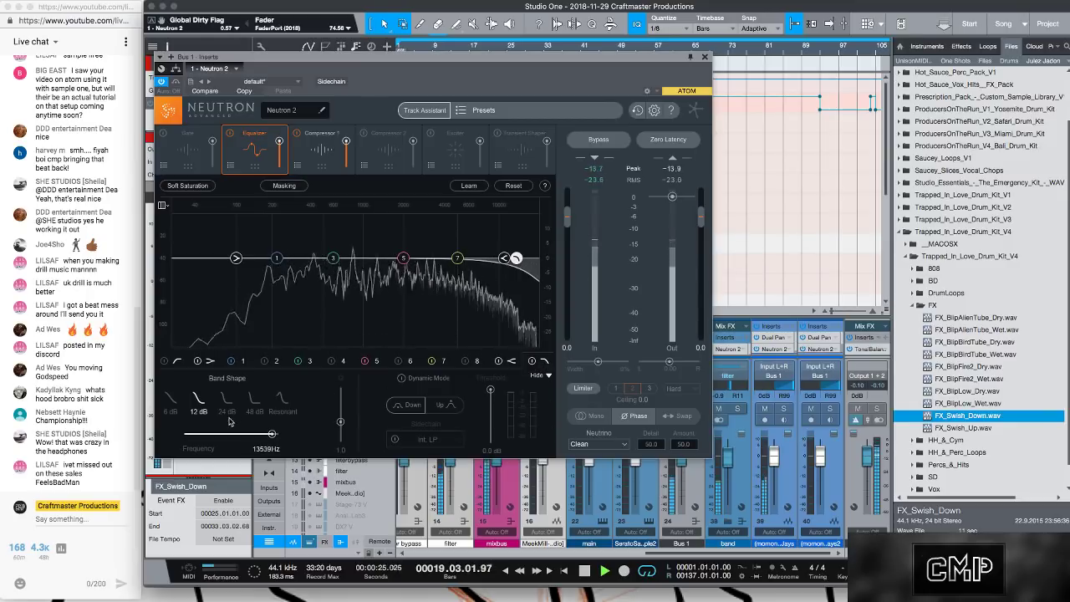
- Set the low-pass filter's slope to 48 dB and lower its frequency to about 10.7 kHz on Bus 1
click(226, 403)
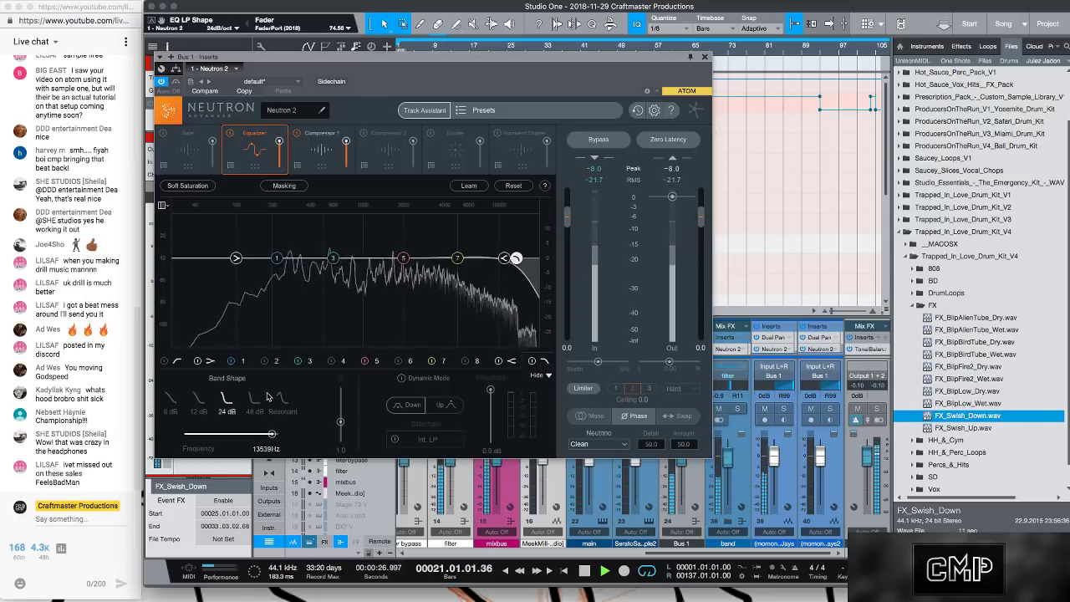
click(254, 403)
drag(516, 258, 503, 260)
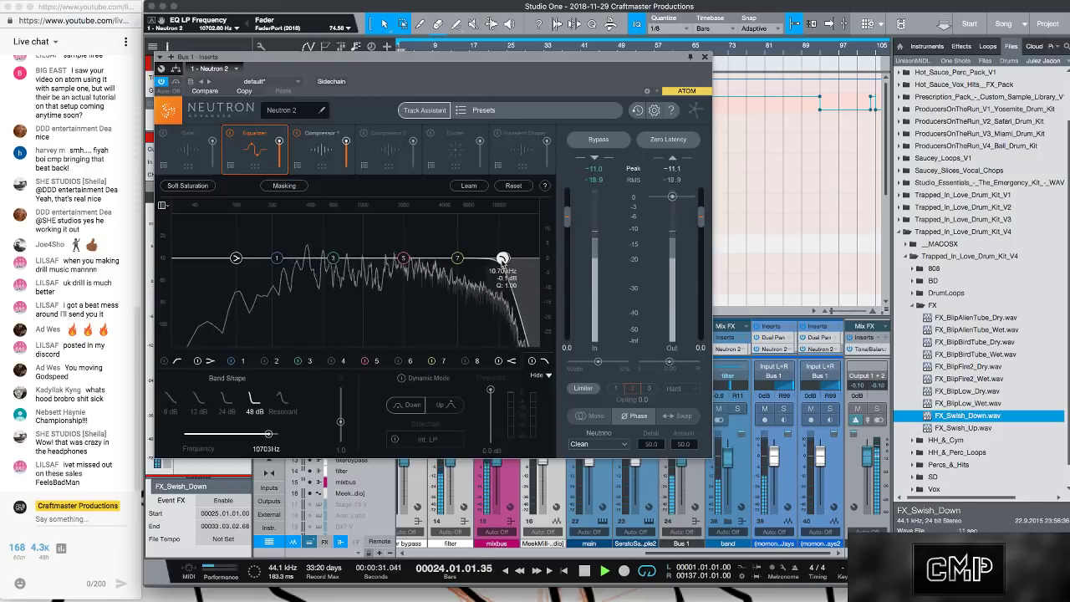
click(704, 57)
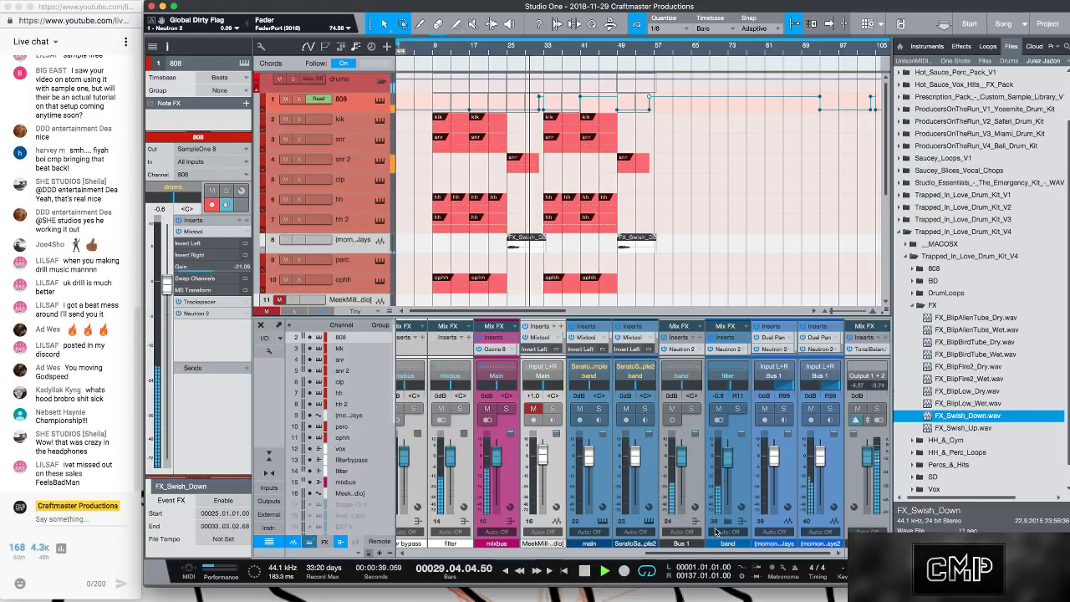
- Set the snr track's SampleOne gain to -2.8 dB and the snr 2 track's Mixtool gain to -14.88 dB
drag(732, 552, 508, 552)
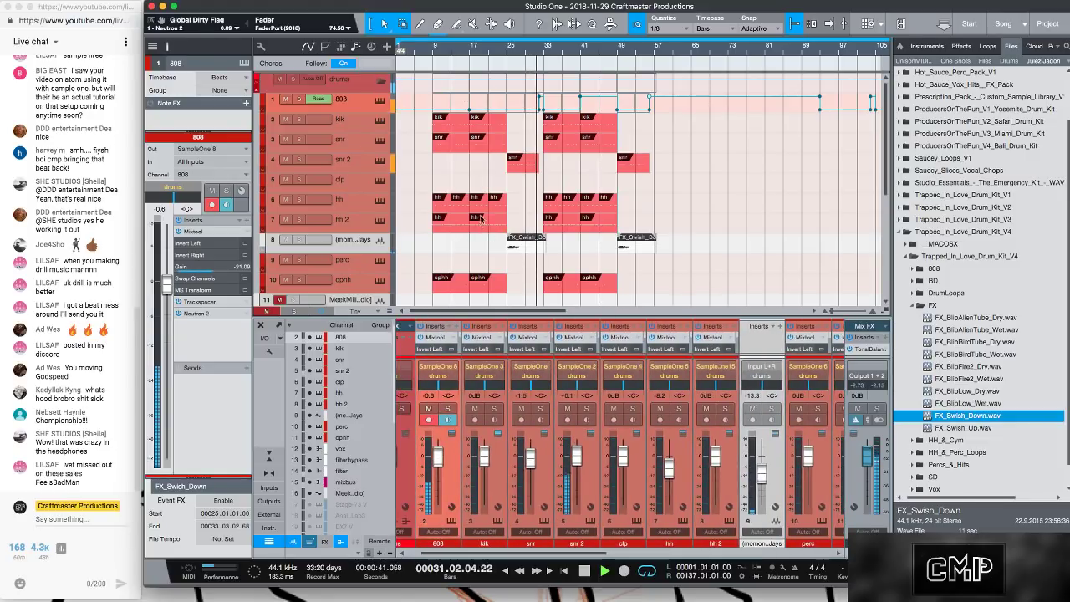
click(361, 148)
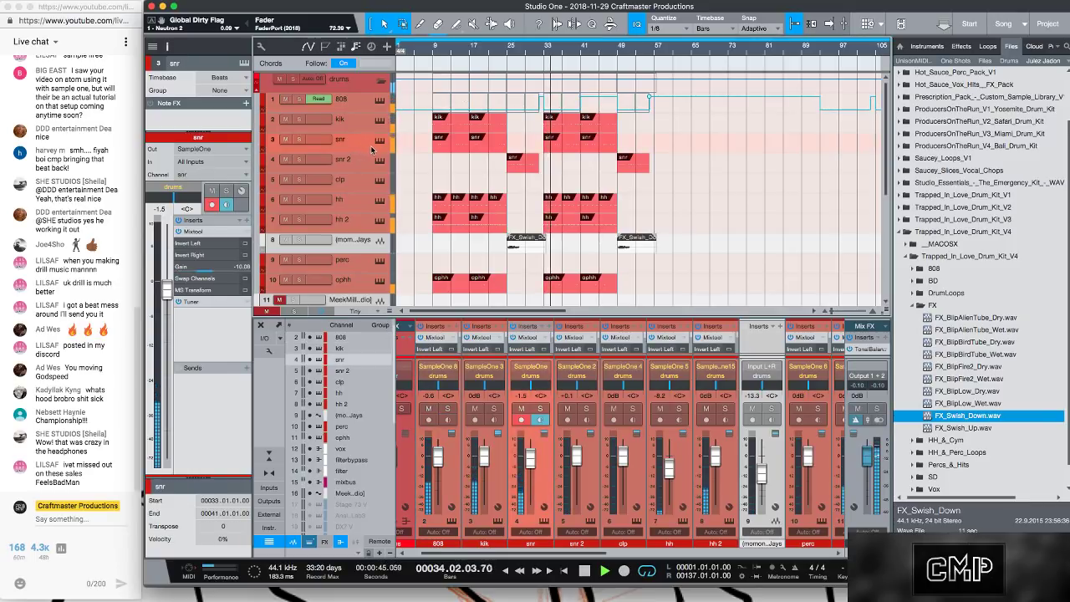
click(378, 141)
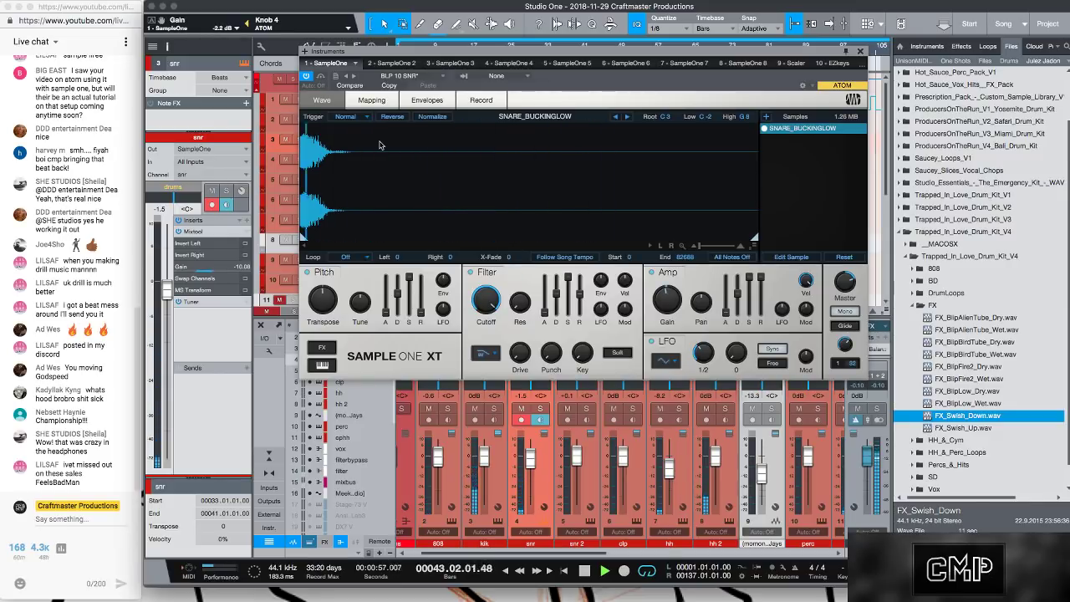
click(860, 51)
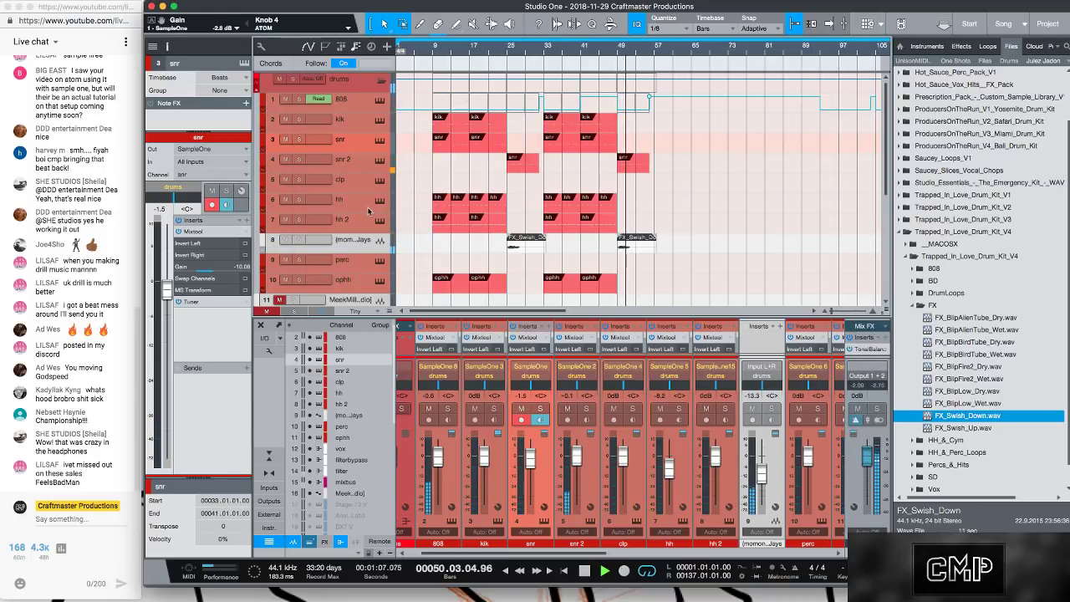
click(362, 165)
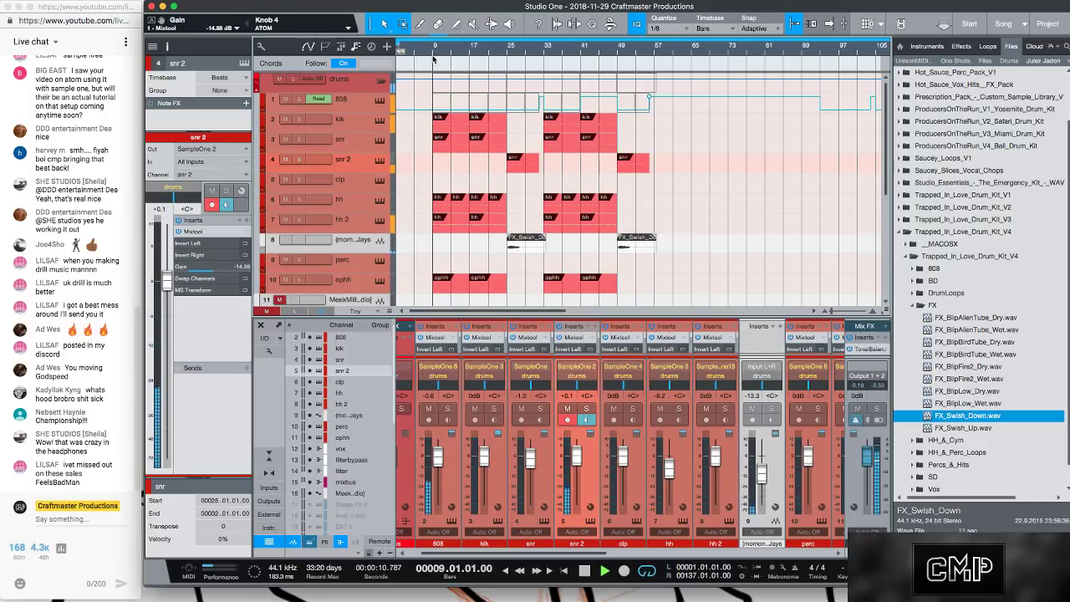
- Transpose the hh 2 track's hi-hat sample to -4 in SampleOne
click(380, 219)
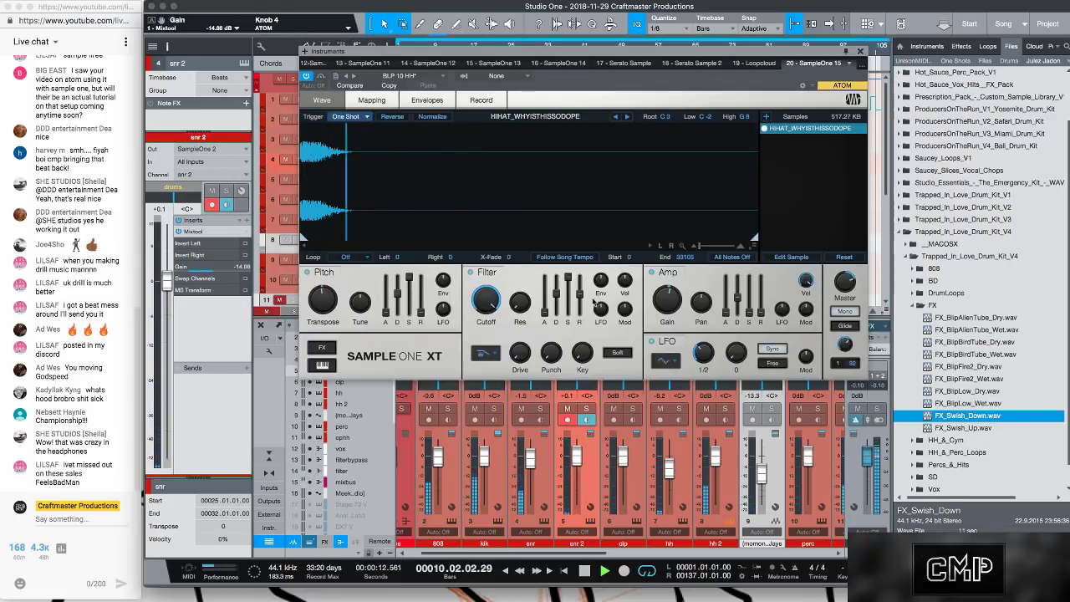
mouse_move(331, 304)
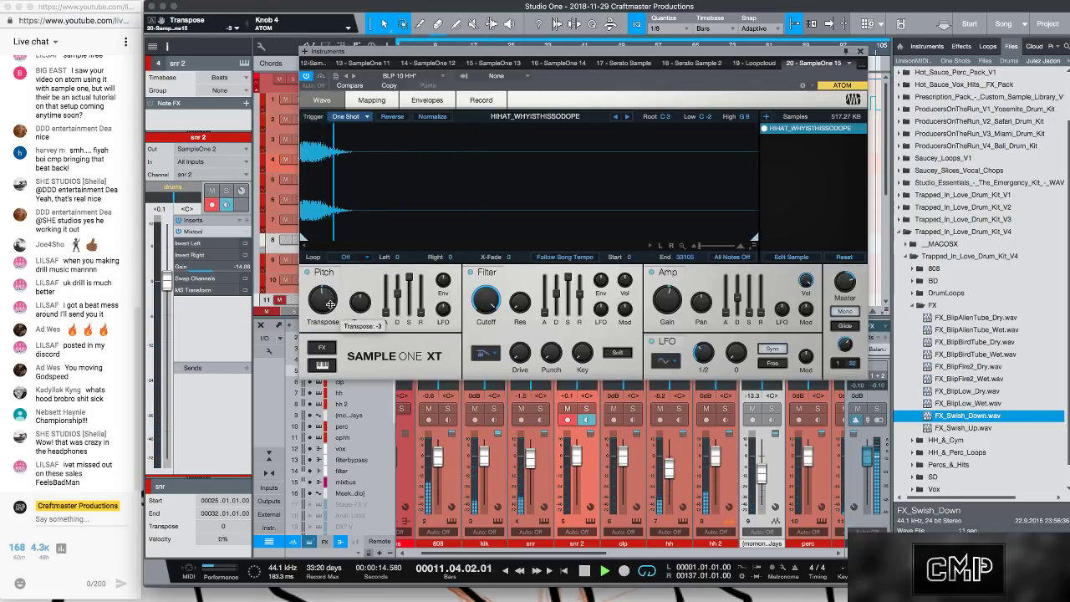
scroll(331, 304, down, 1)
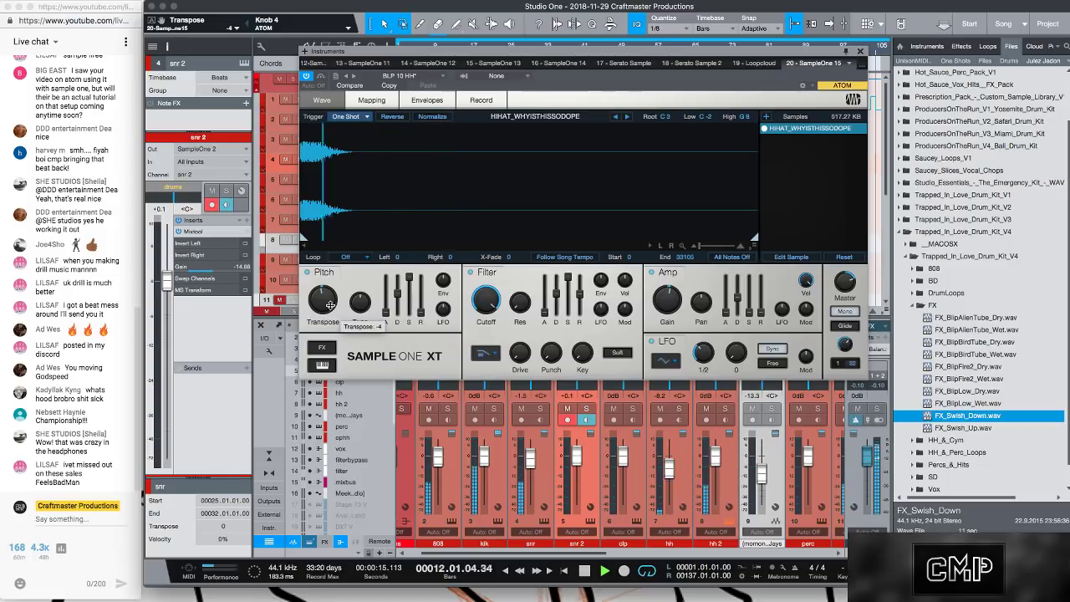
click(859, 51)
- Stop playback and open the hh 2 clip at bar 9 in an enlarged note editor with piano view
double_click(449, 224)
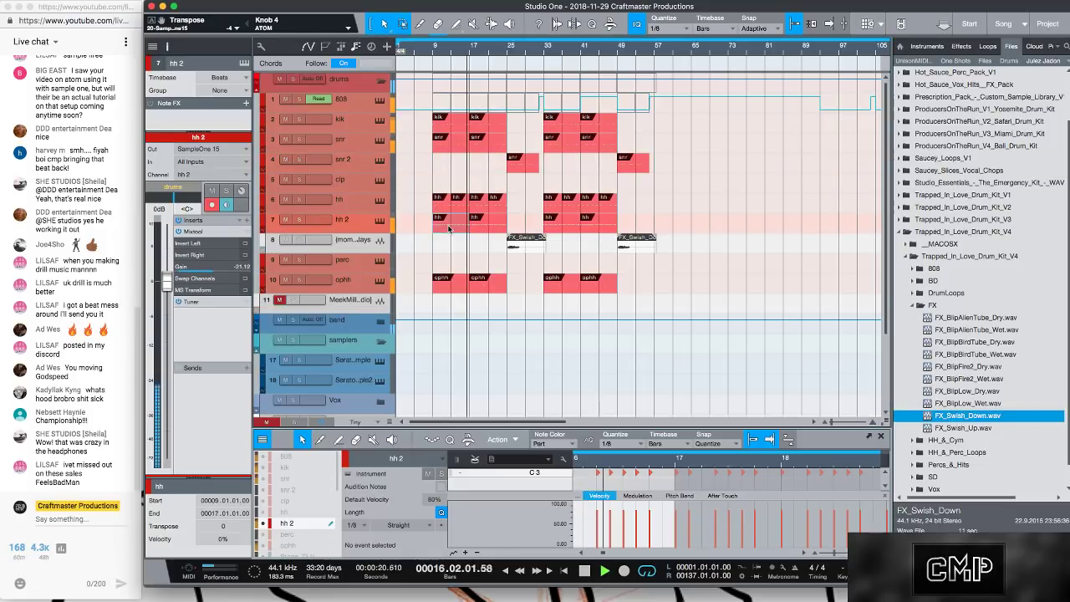
key(space)
click(378, 220)
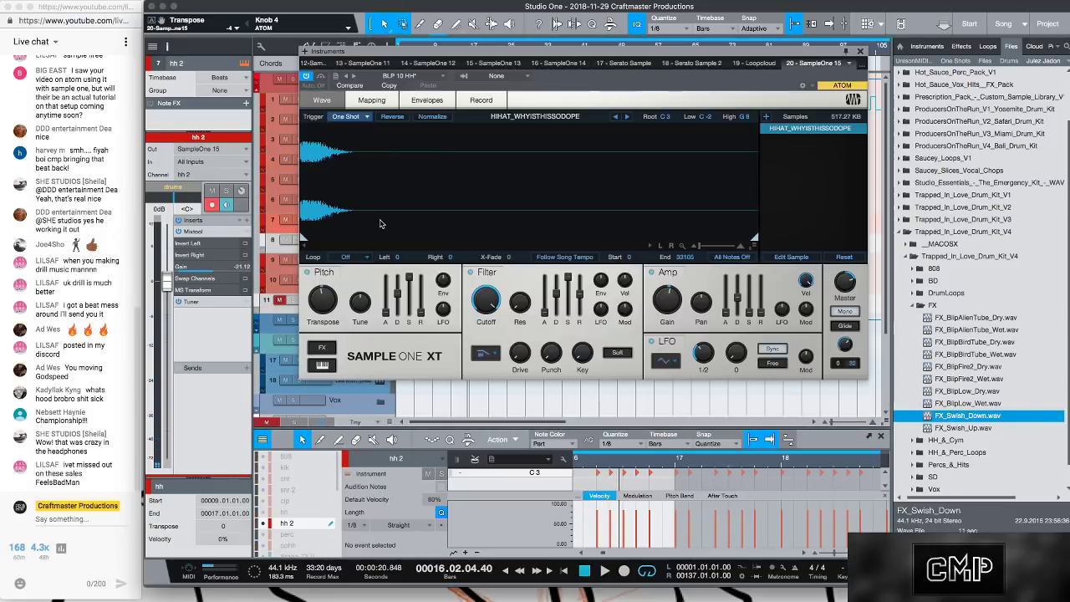
click(859, 51)
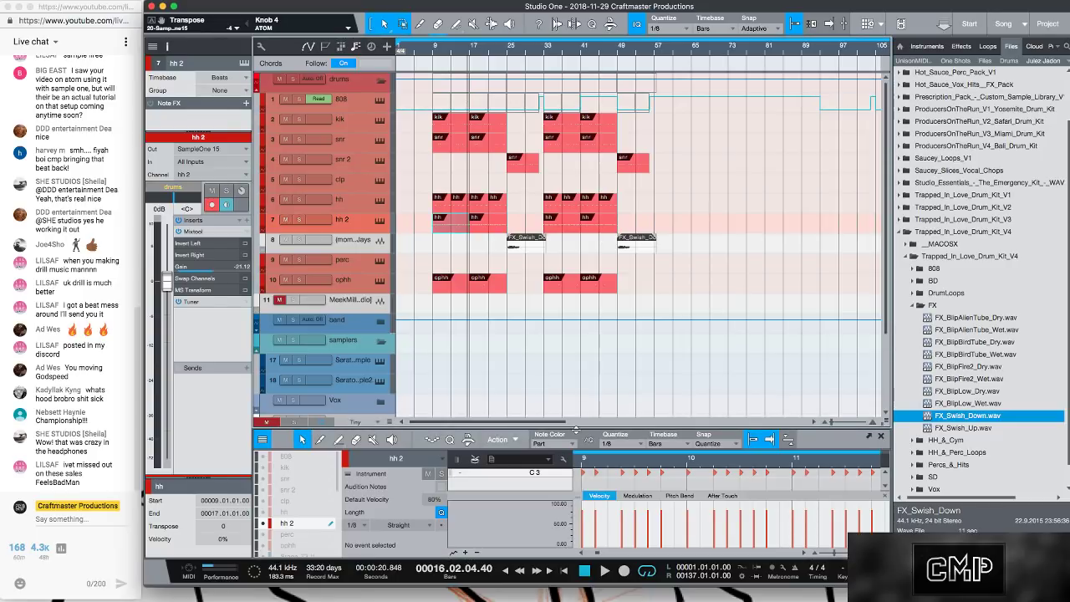
drag(576, 428, 595, 231)
click(475, 280)
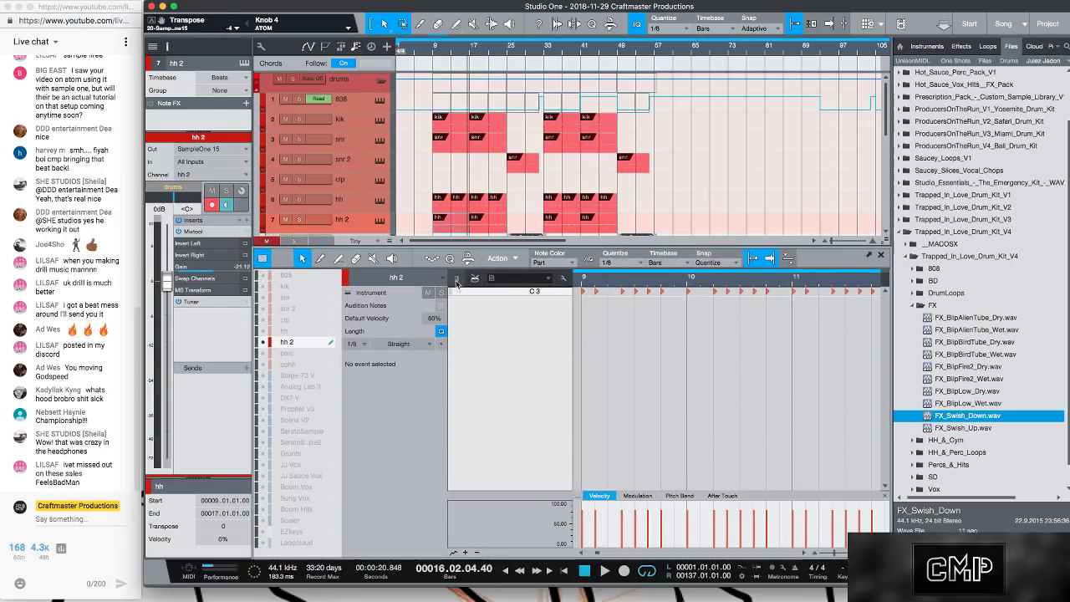
- Select the alternating notes in the hh 2 clip from bar 9 to 17 and lower their velocity to about 37.2%
drag(504, 278, 506, 261)
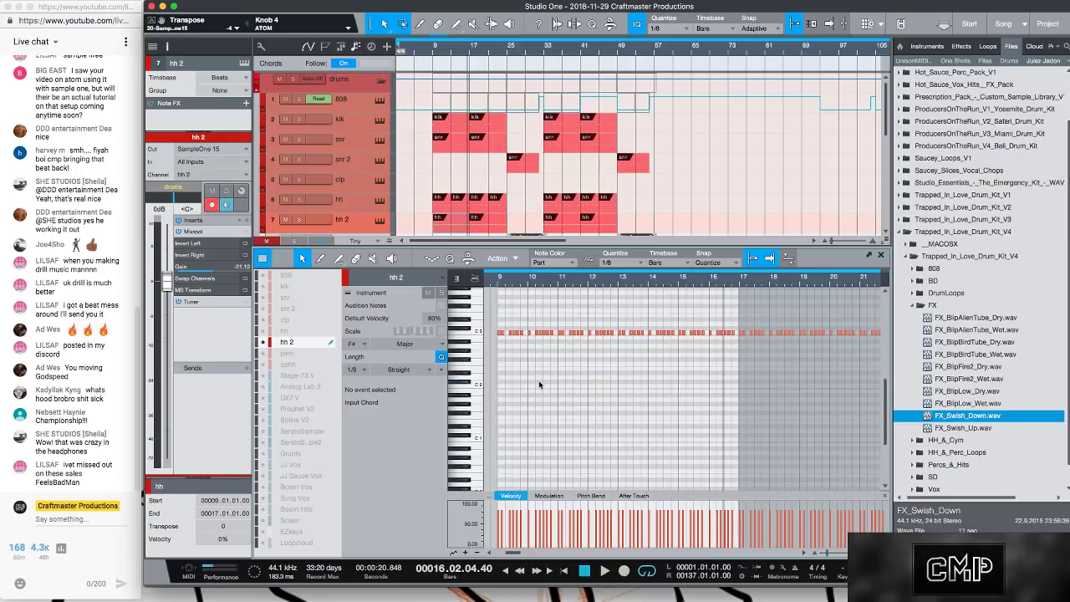
key(super+a)
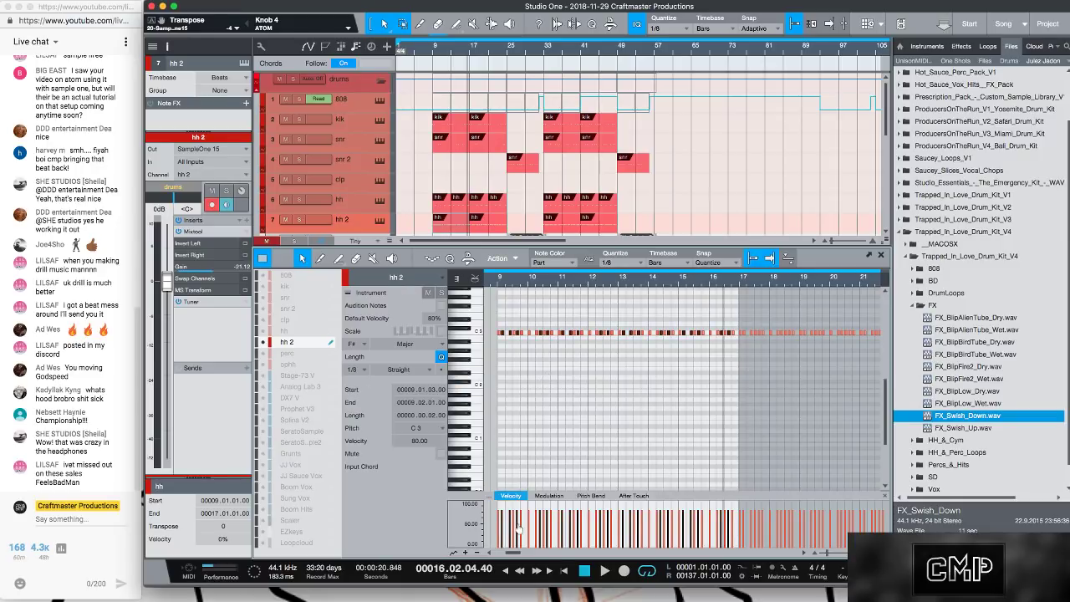
drag(518, 529, 518, 552)
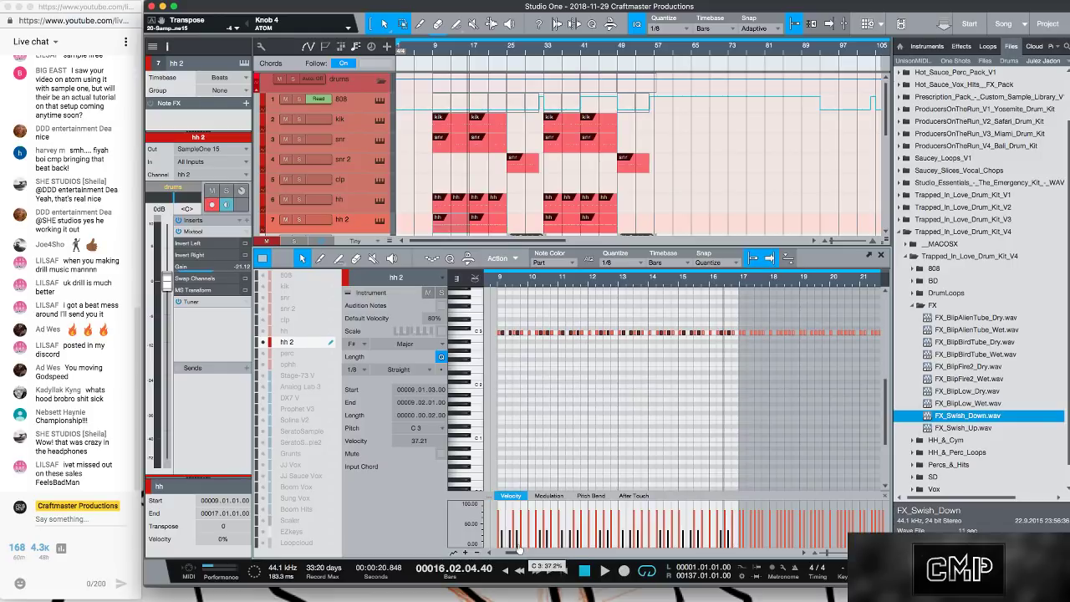
- Play the song from bar 9 and set the hh 2 track's Mixtool gain to -19.20 dB
click(497, 285)
key(space)
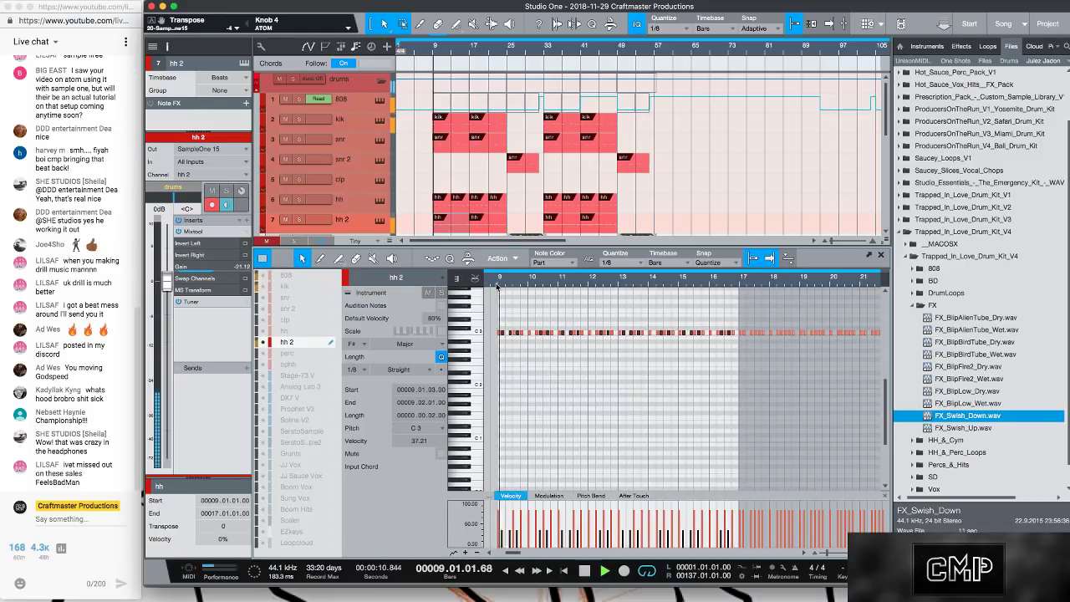
click(381, 219)
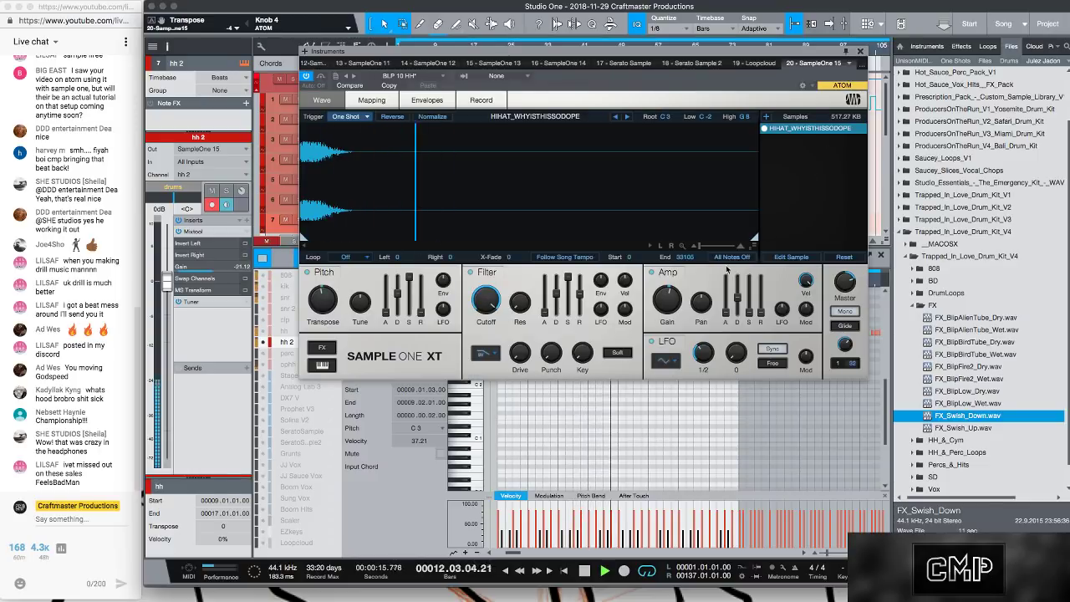
drag(185, 272, 189, 272)
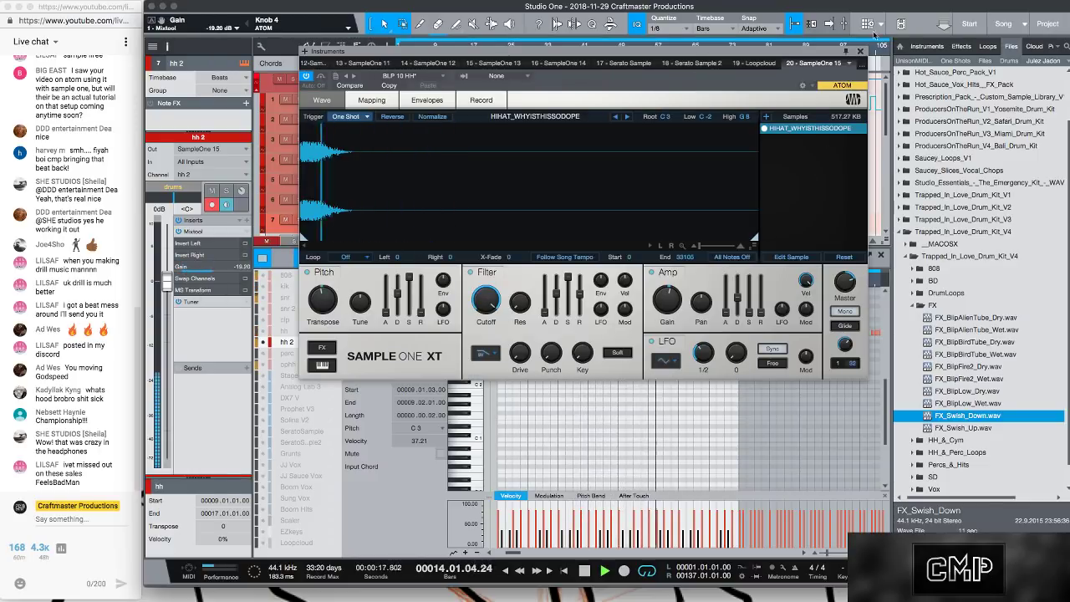
click(859, 54)
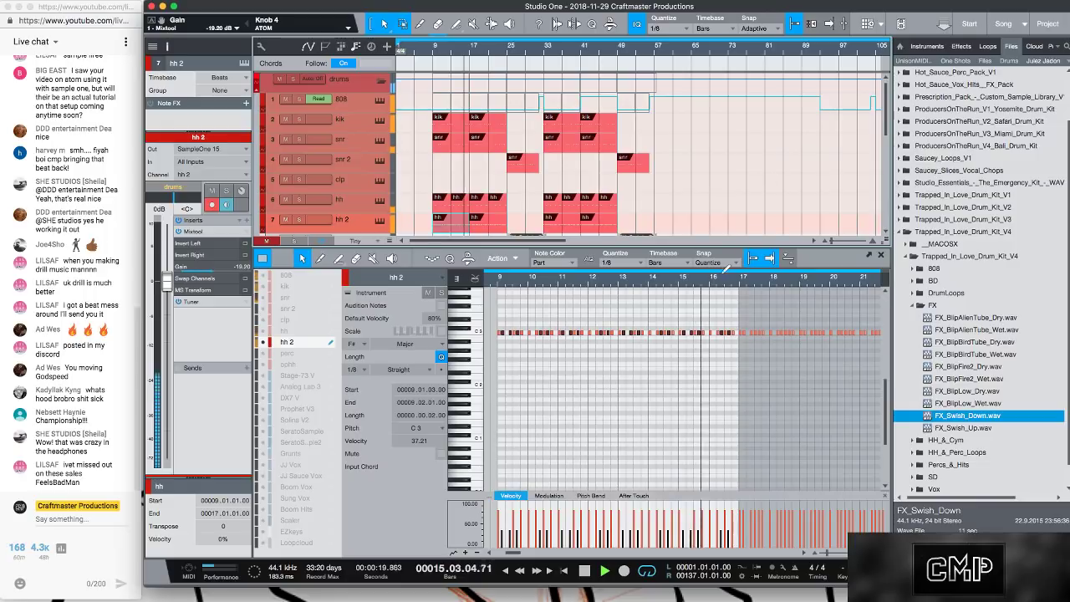
- Stop playback and delete the hh 2 clips at bars 17, 33 and 41
key(w)
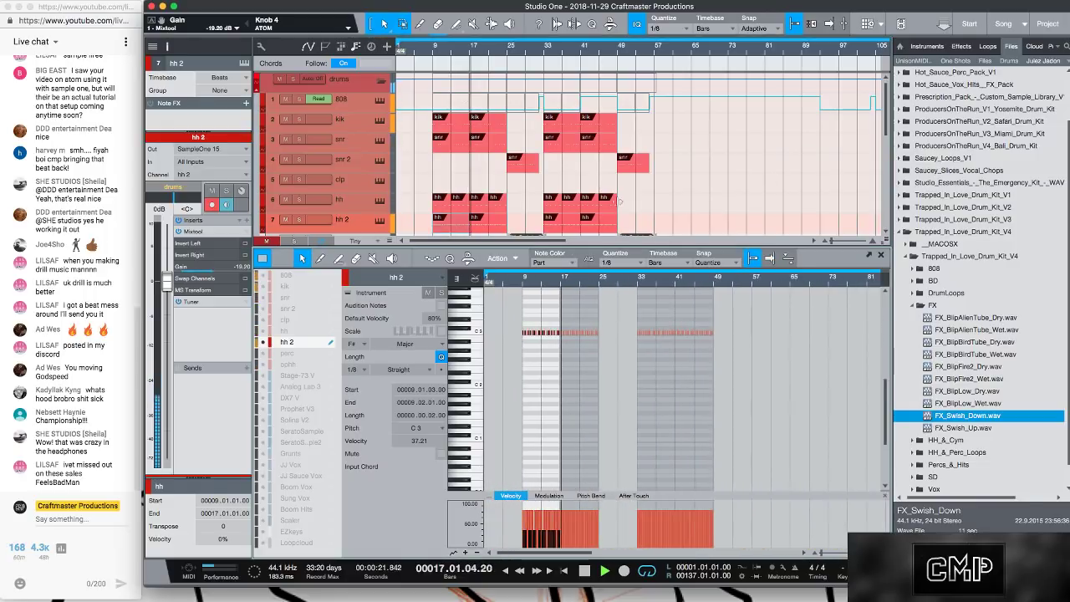
key(space)
drag(648, 224, 479, 225)
click(481, 226)
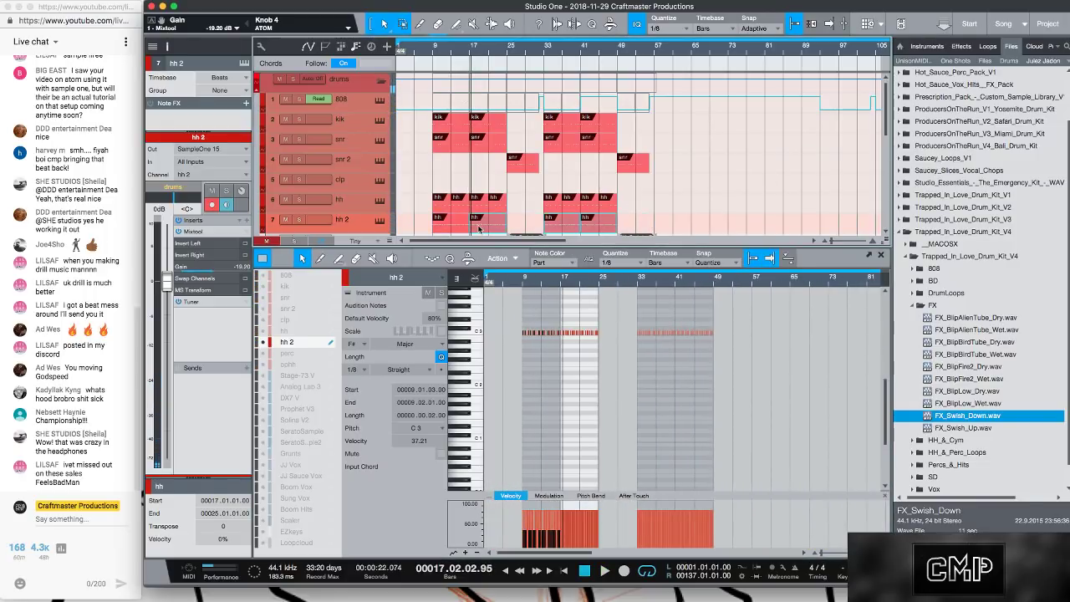
key(Delete)
- Duplicate the bar 9 hh 2 clip repeatedly up to bar 49 and delete the copy at bar 25
key(d)
key(d)
key(d)
key(d)
key(d)
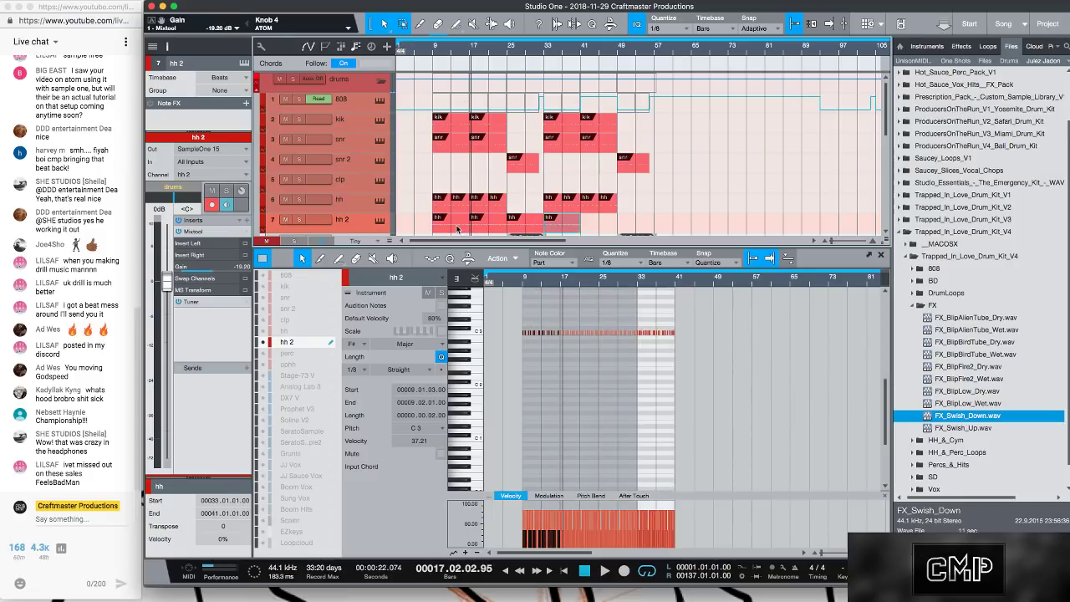
key(Delete)
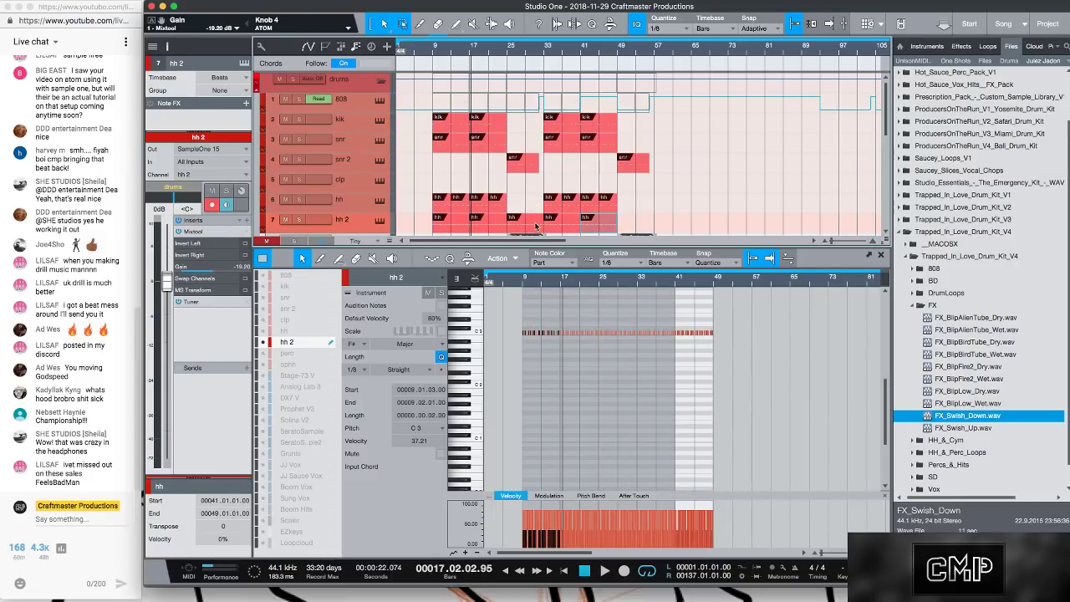
click(534, 226)
key(Delete)
- Play the updated arrangement through to bar 49, stop it, and set the loop range's end to bar 57
key(space)
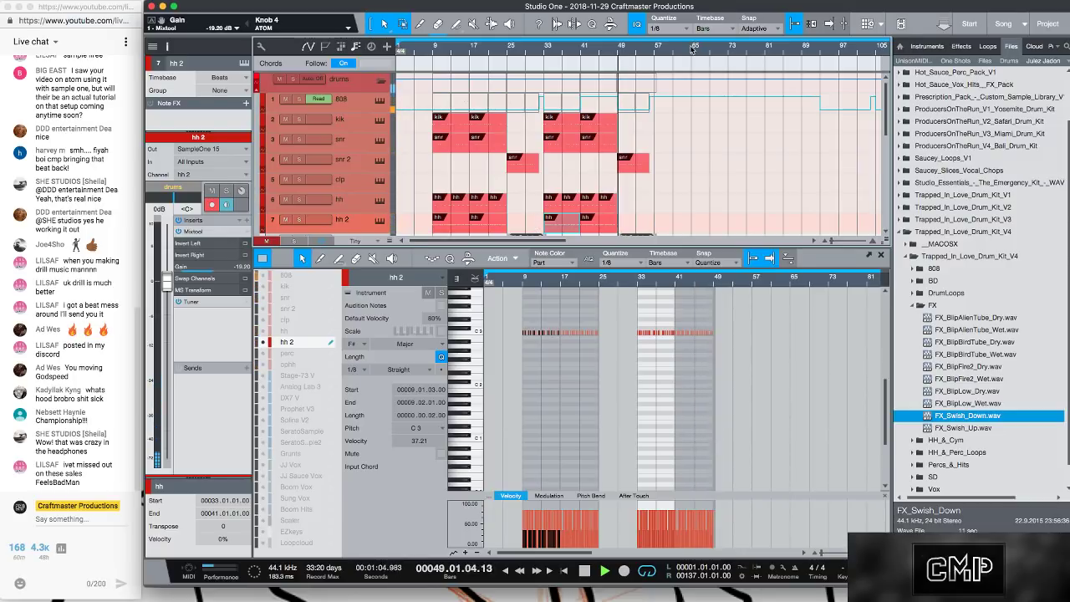
key(space)
drag(690, 49, 743, 31)
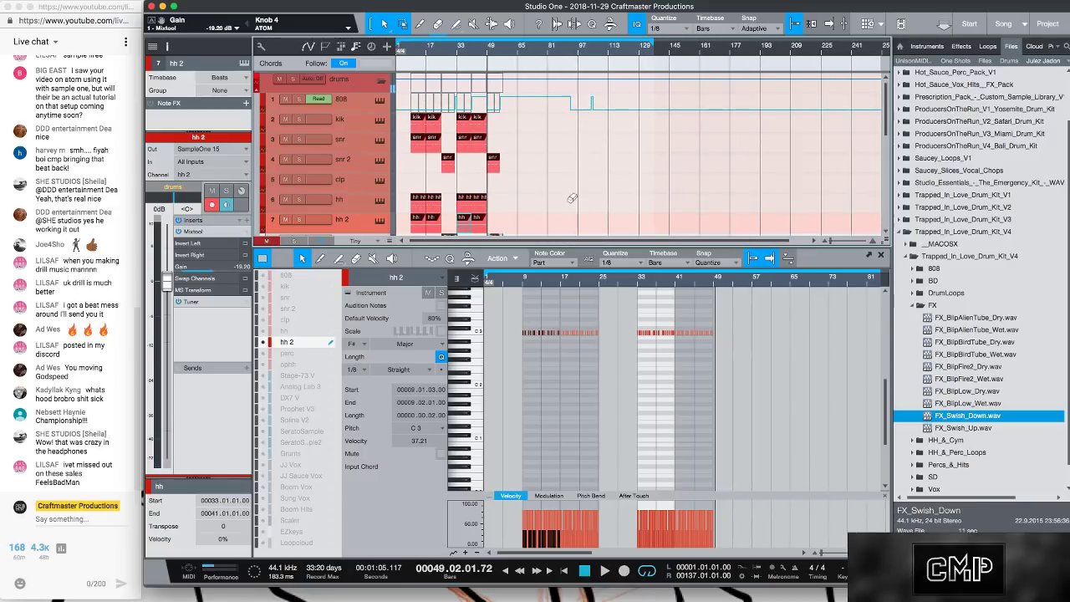
scroll(566, 199, down, 4)
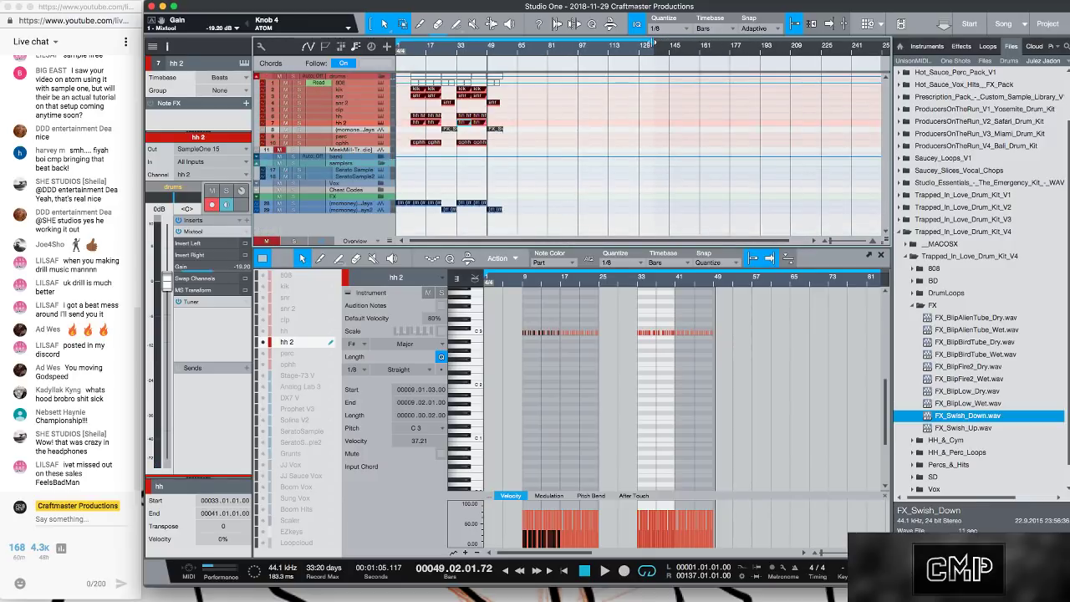
drag(653, 42, 578, 53)
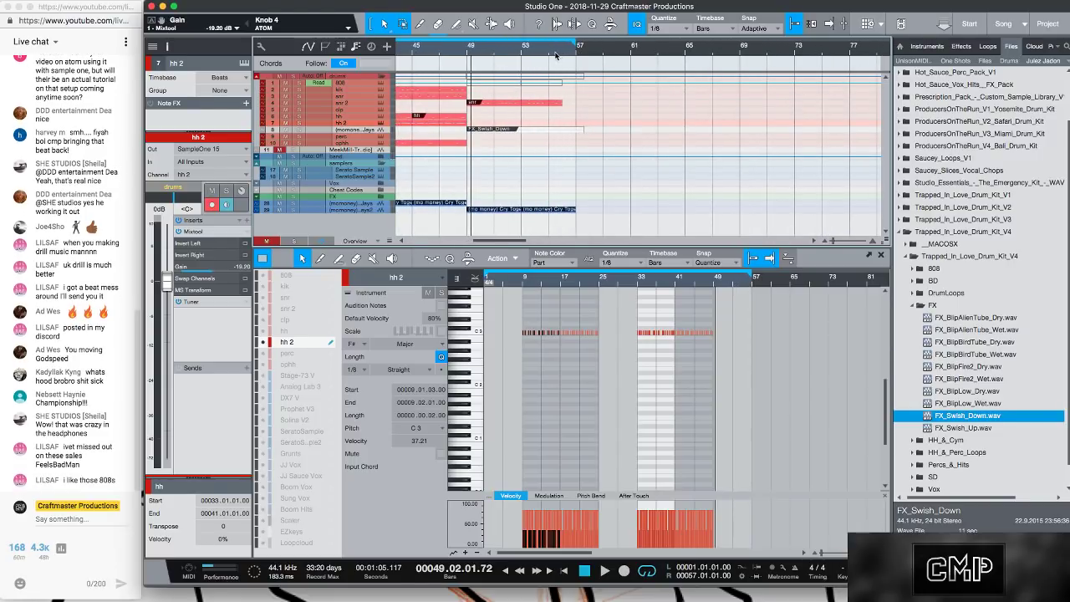
key(w)
key(w)
key(w)
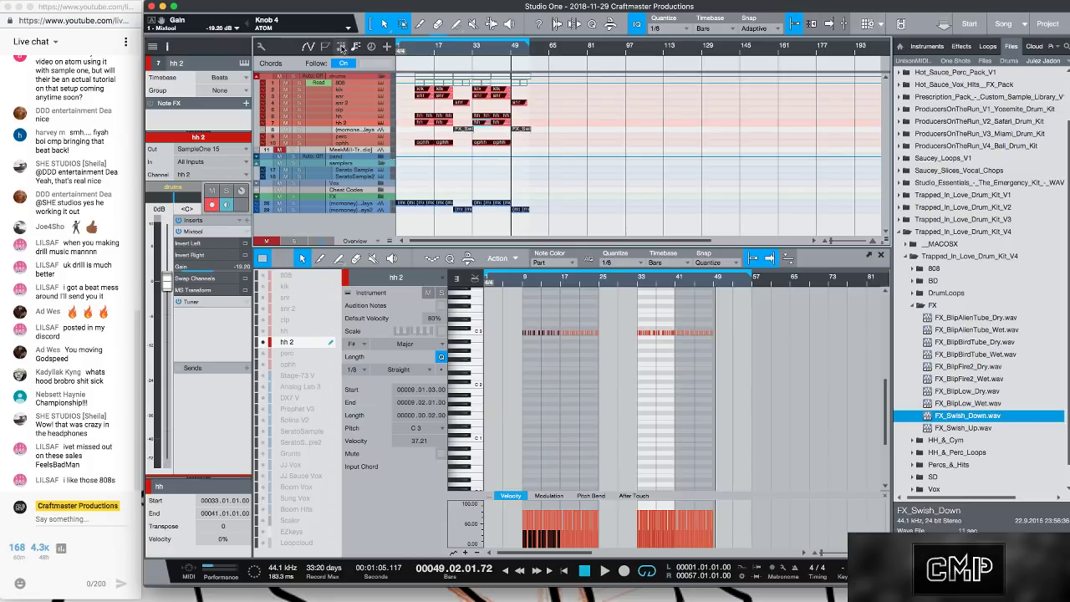
- Rename the song as Mahogany
mouse_move(265, 7)
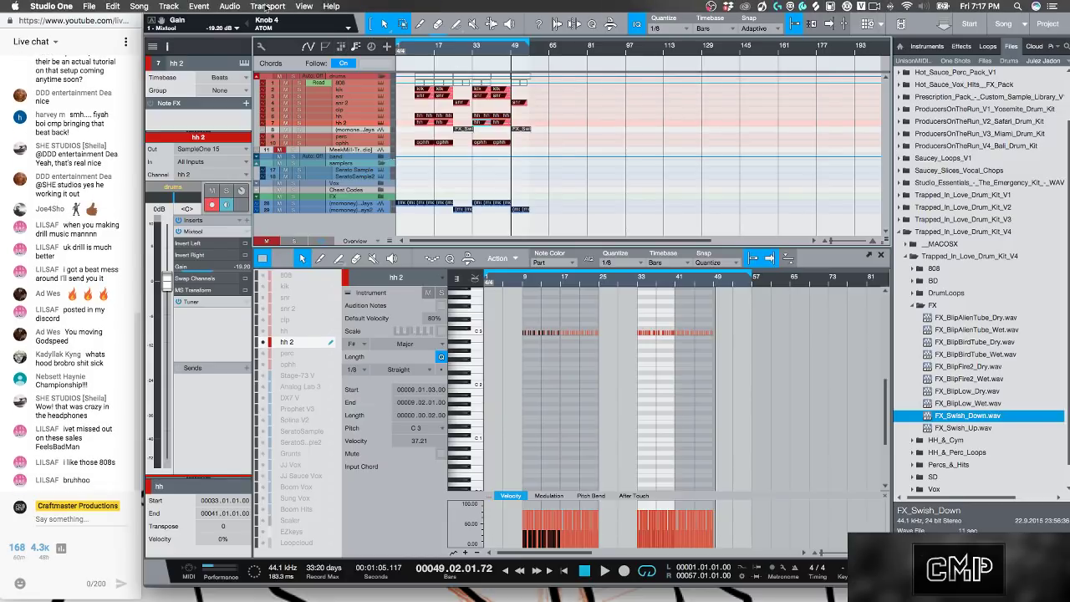
click(112, 7)
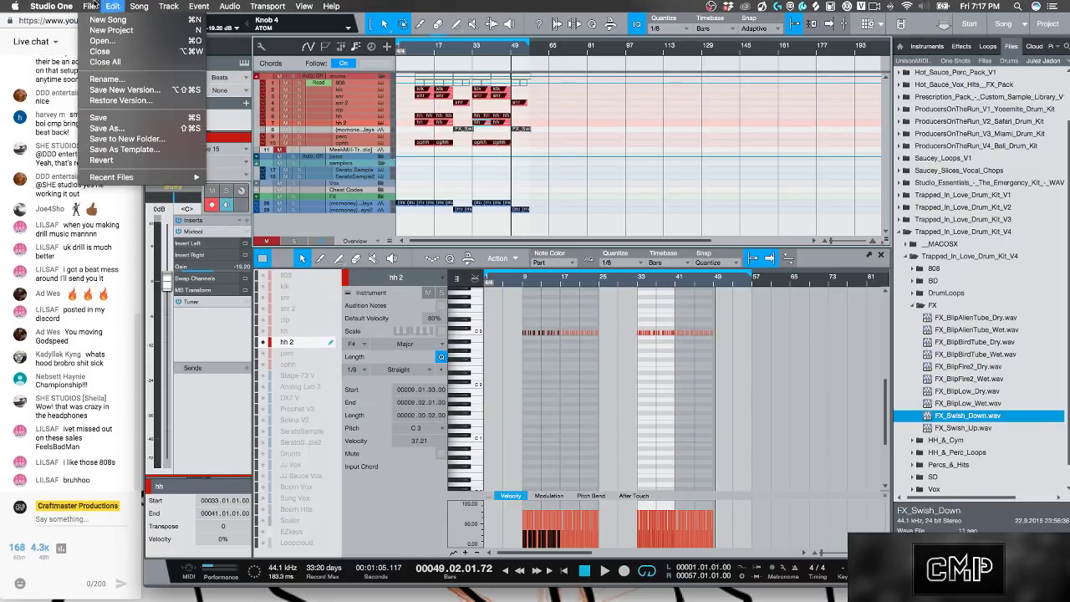
mouse_move(71, 7)
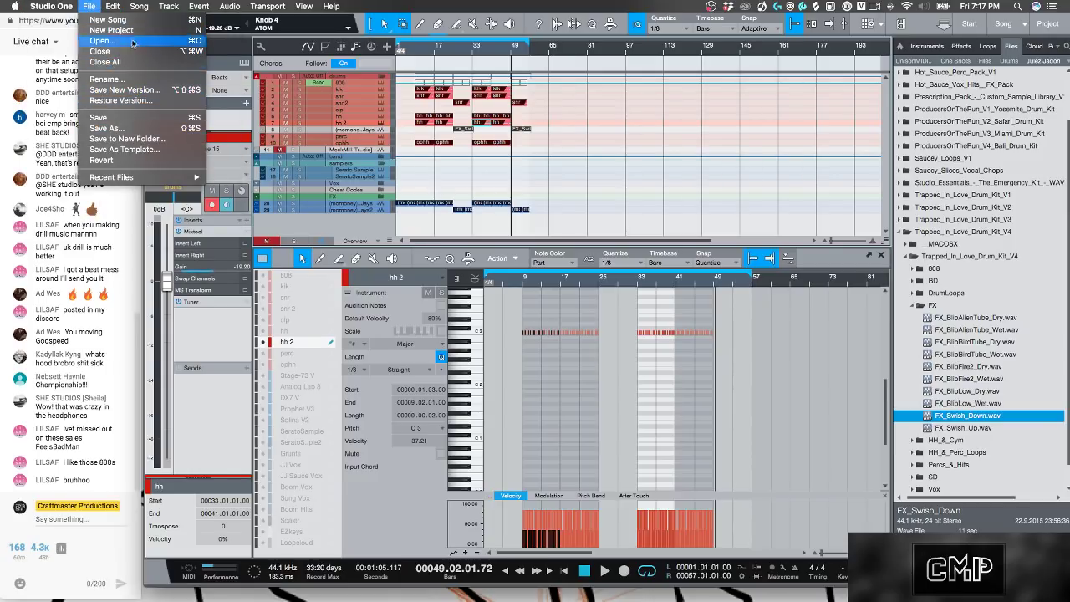
click(107, 78)
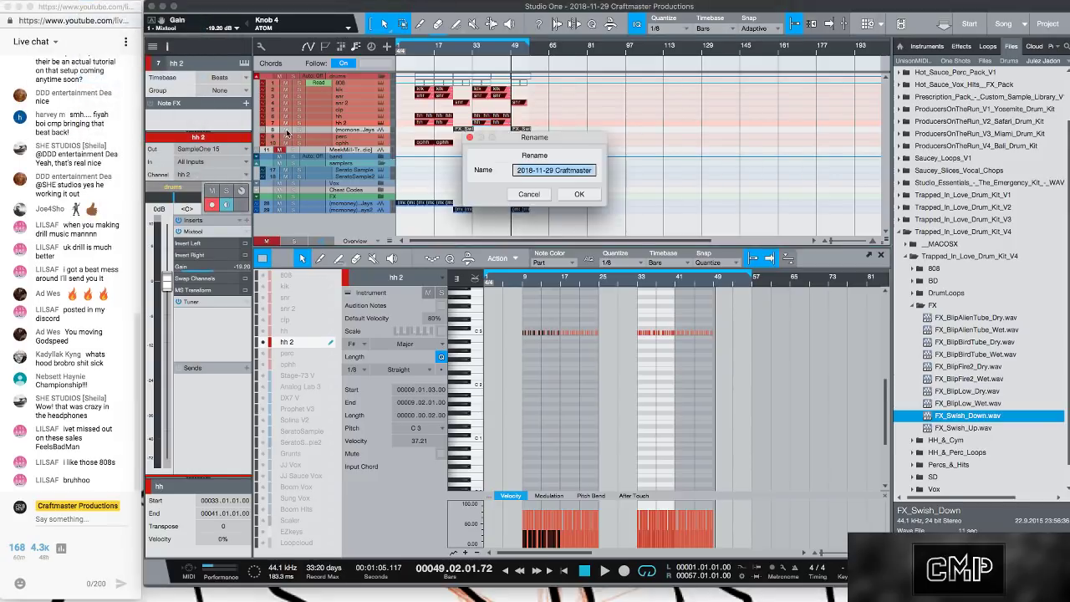
text(Maho)
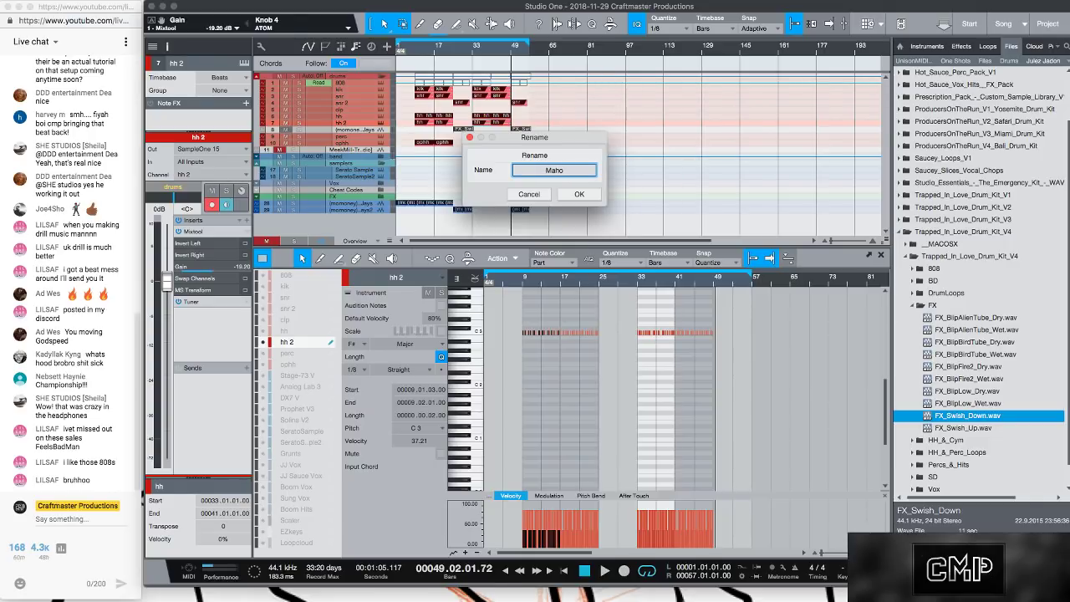
text(gany)
key(Return)
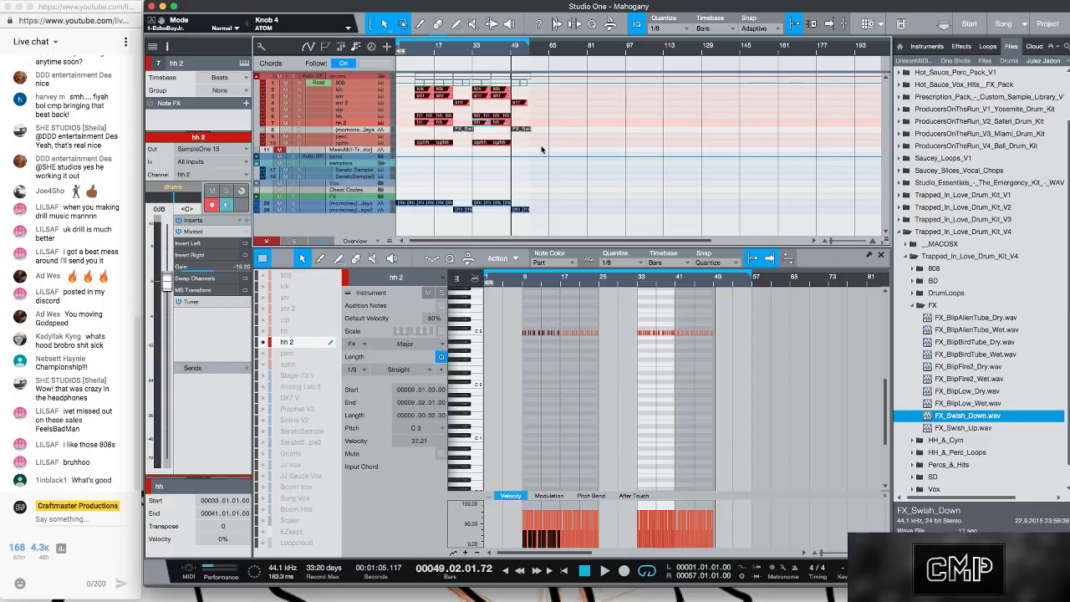
- Start a mixdown export and set its filename to Mahogany
key(super+e)
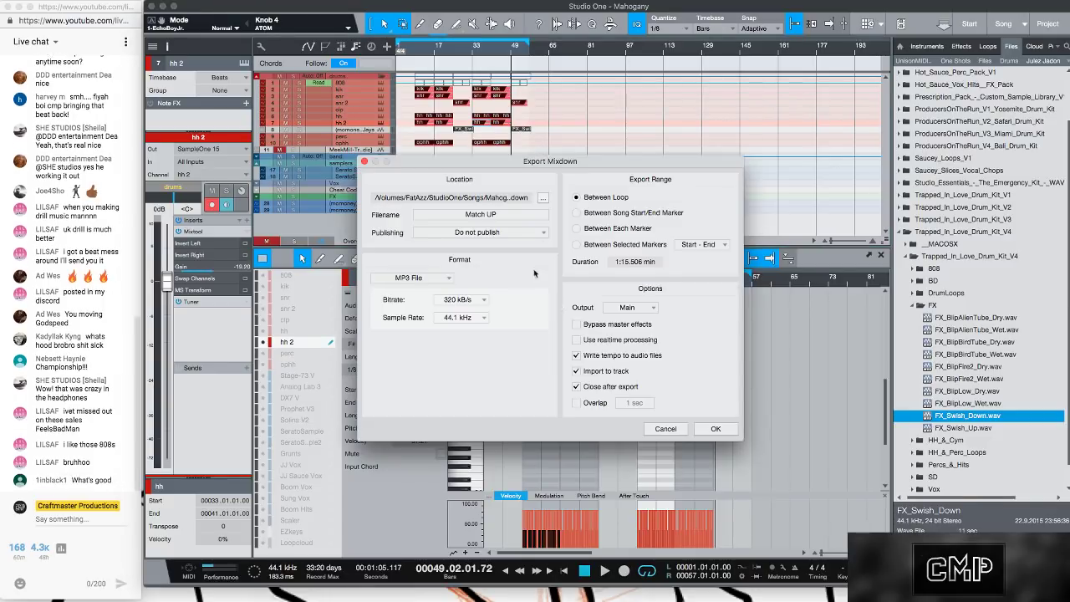
click(480, 216)
text(MA)
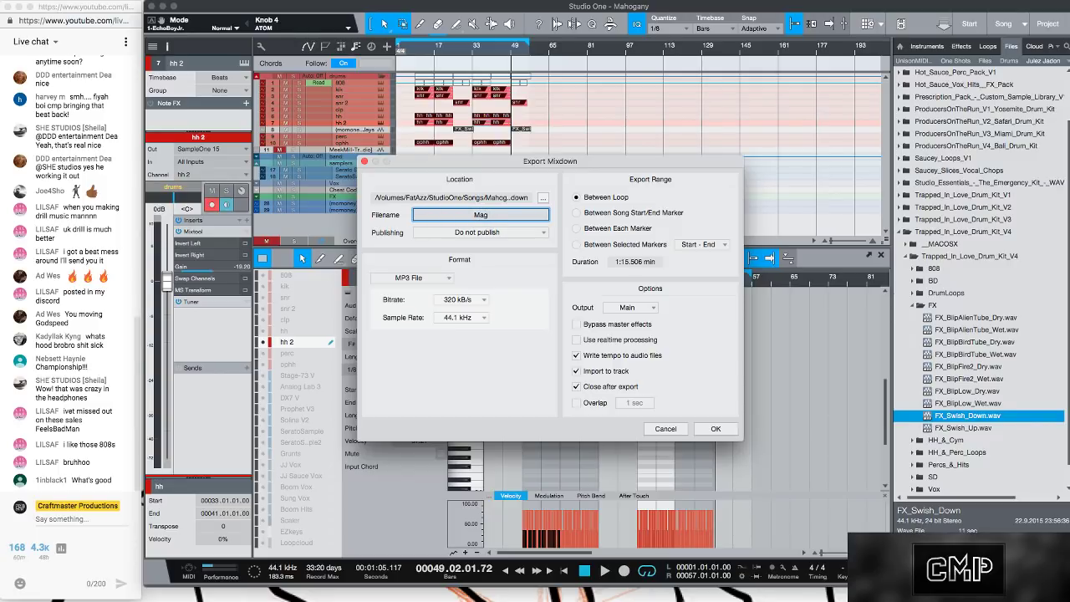
text(hogany)
- Create a folder named TT90 in the Craftmaster Team Folder and choose it as the export location
click(543, 197)
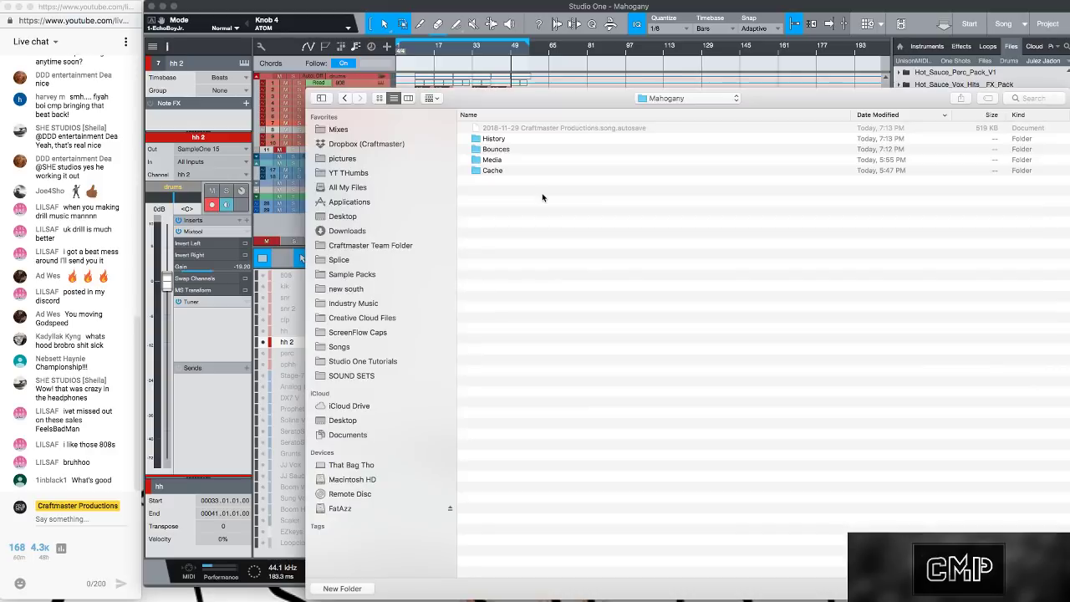
click(366, 158)
click(379, 246)
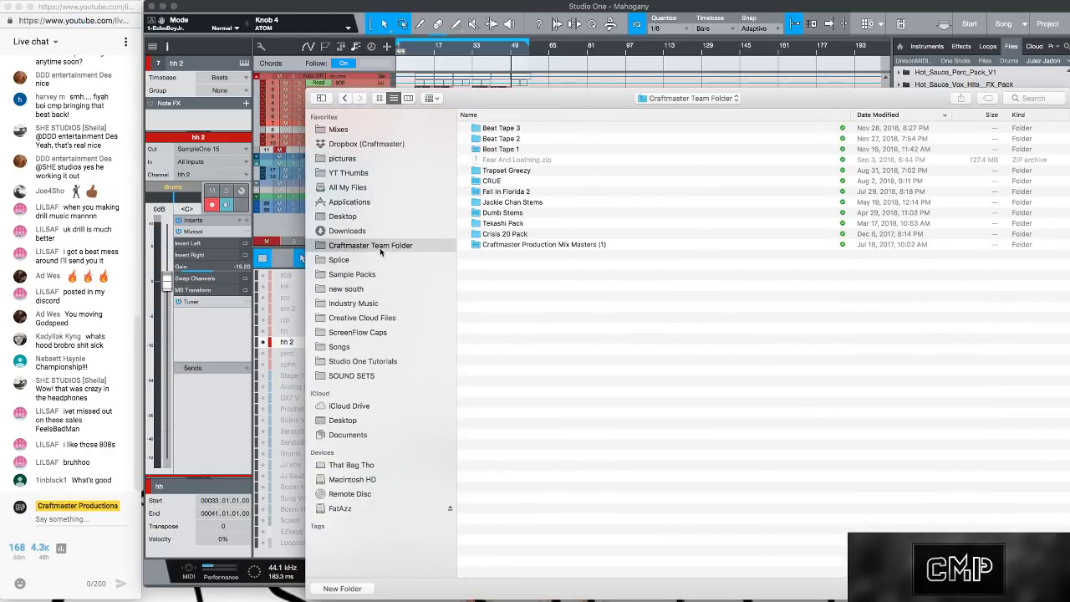
click(342, 588)
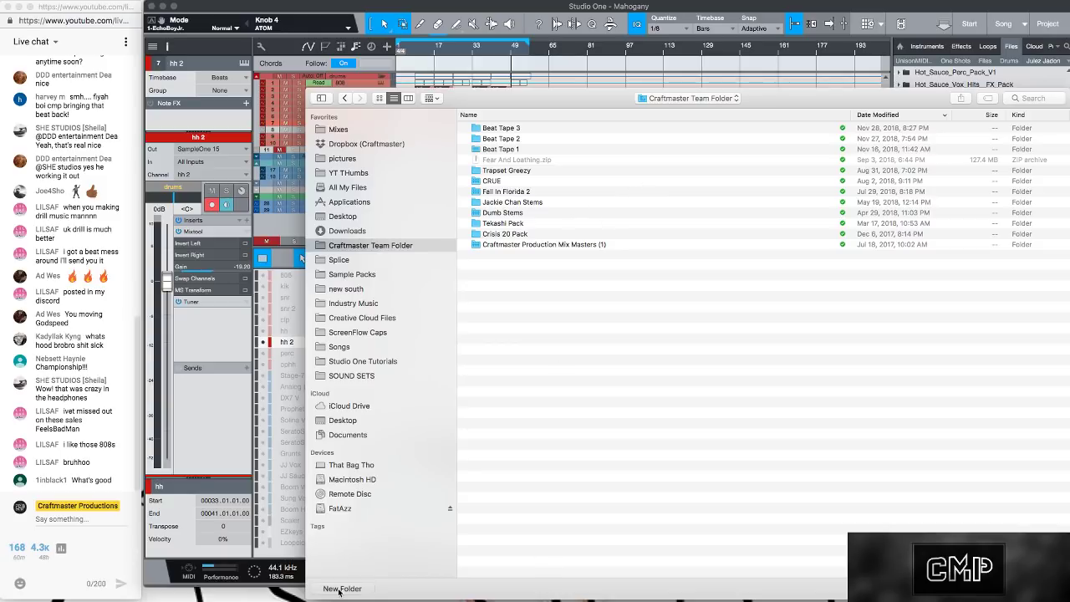
text(TT)
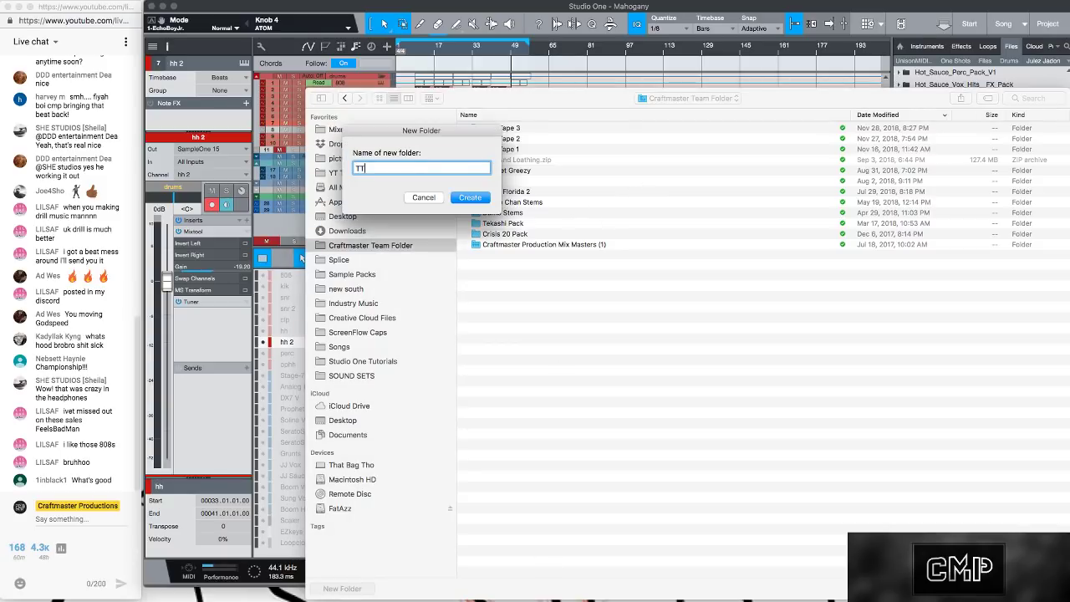
key(BackSpace)
key(BackSpace)
click(473, 198)
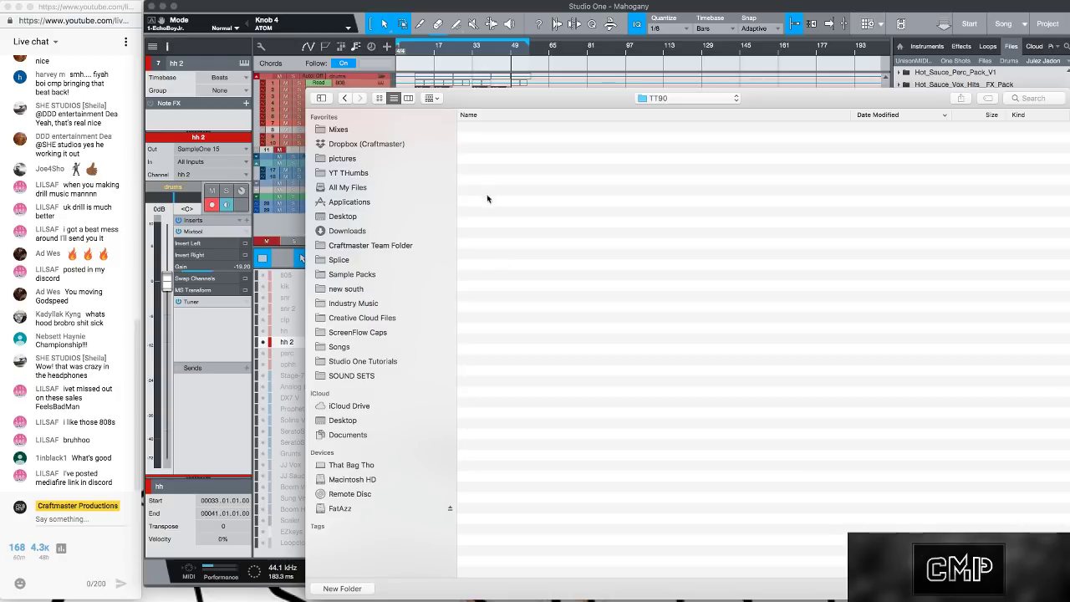
drag(468, 103, 267, 64)
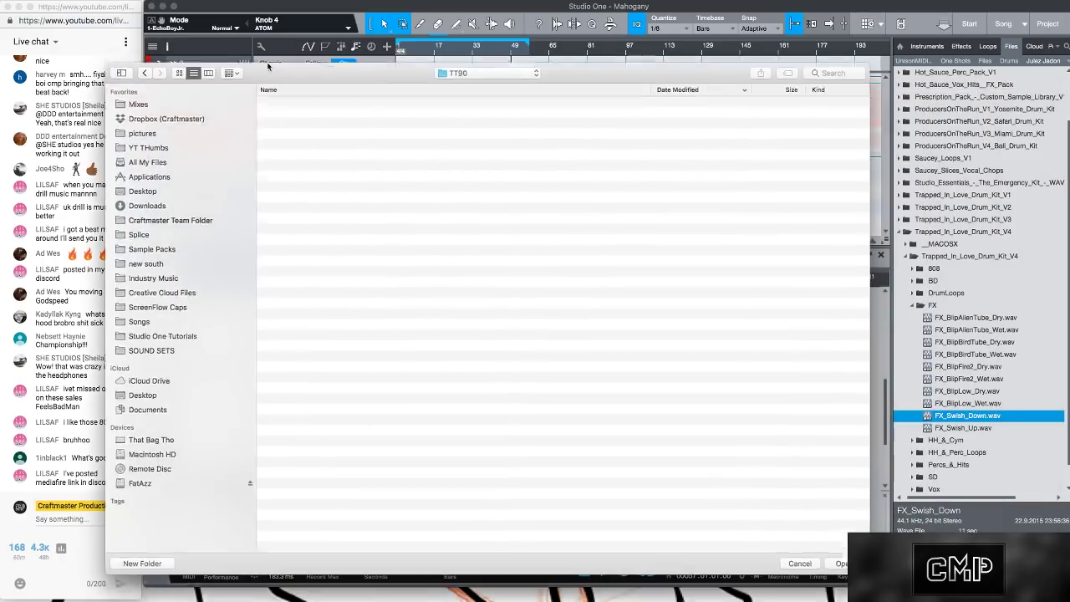
click(840, 550)
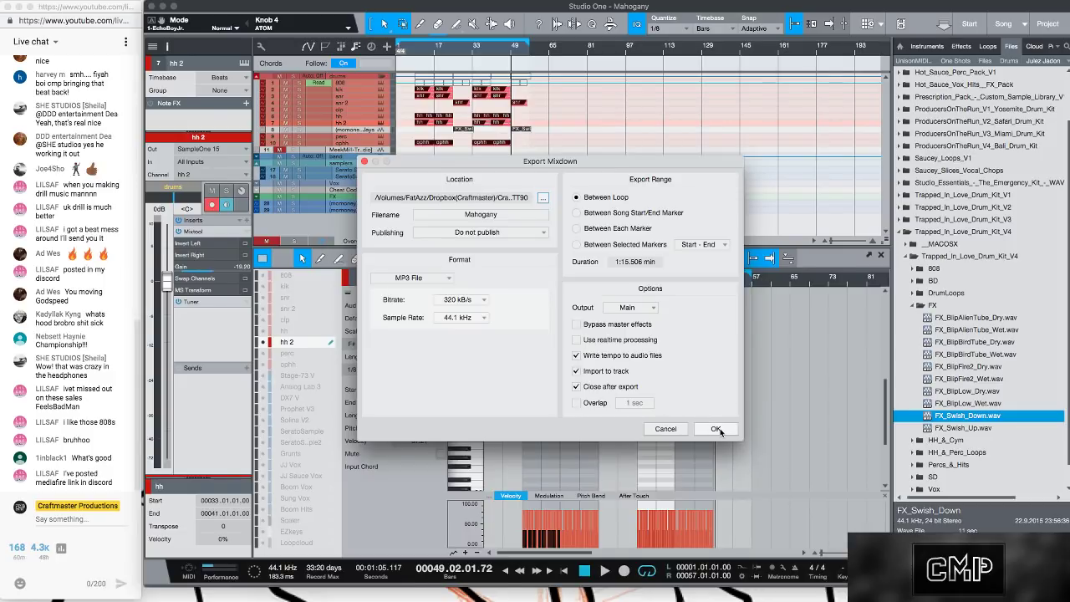
- Export the loop range as a 320 kB/s MP3 and delete the imported Mahogany audio event from the arrangement
click(715, 428)
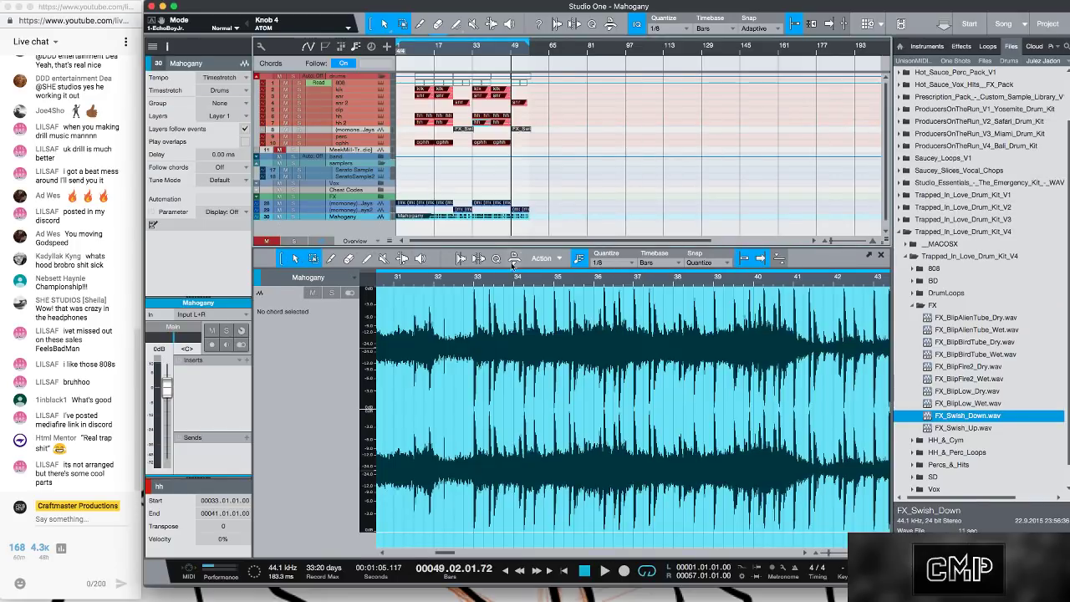
click(501, 221)
key(Delete)
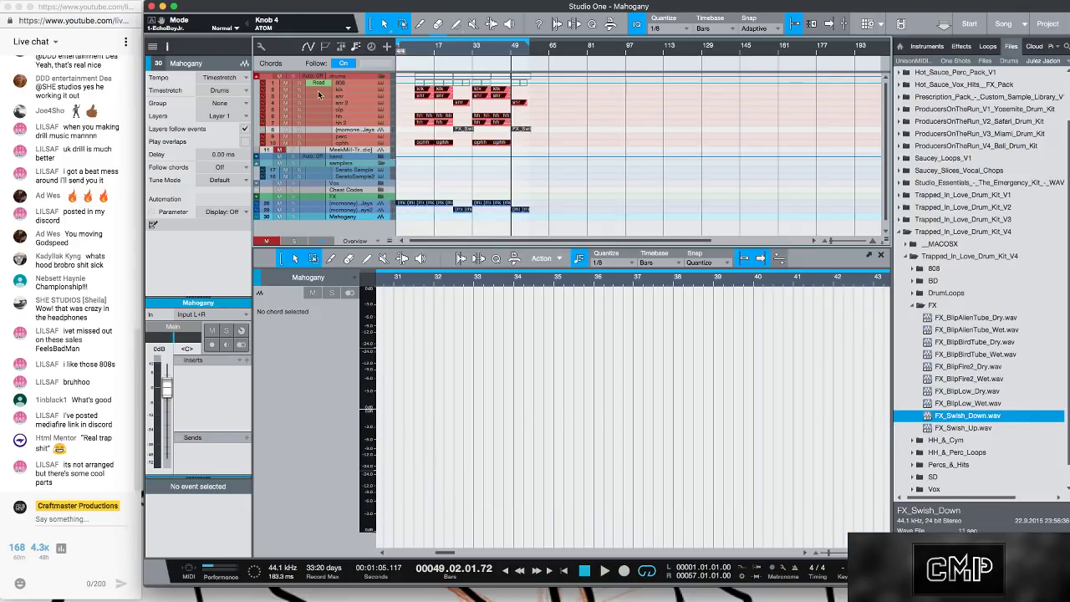
- Close the Mahogany song with its changes saved and play back the Beat tape 3 001 song
click(98, 5)
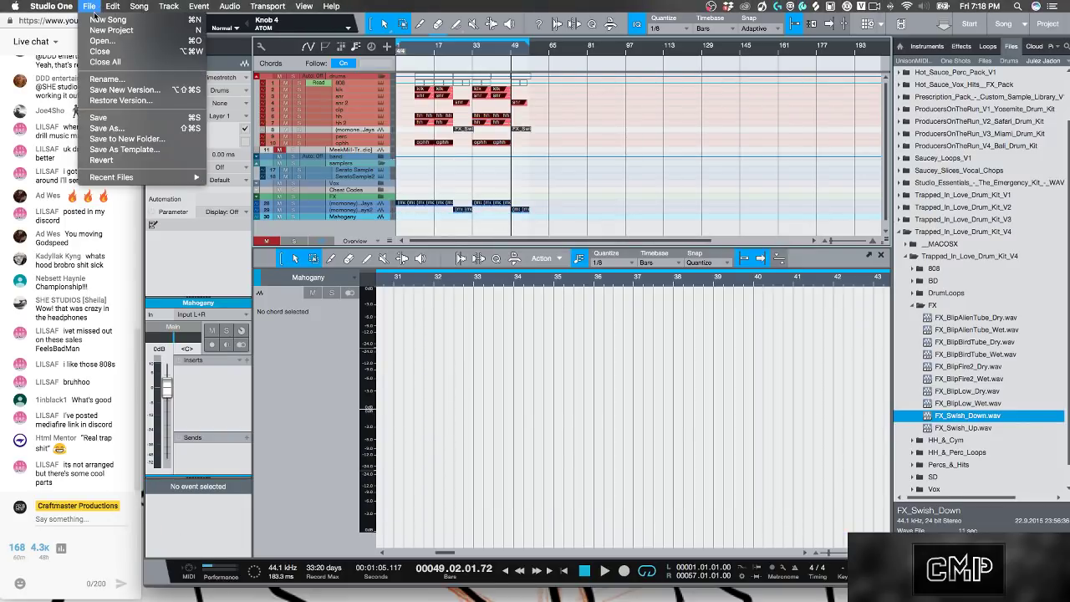
click(107, 51)
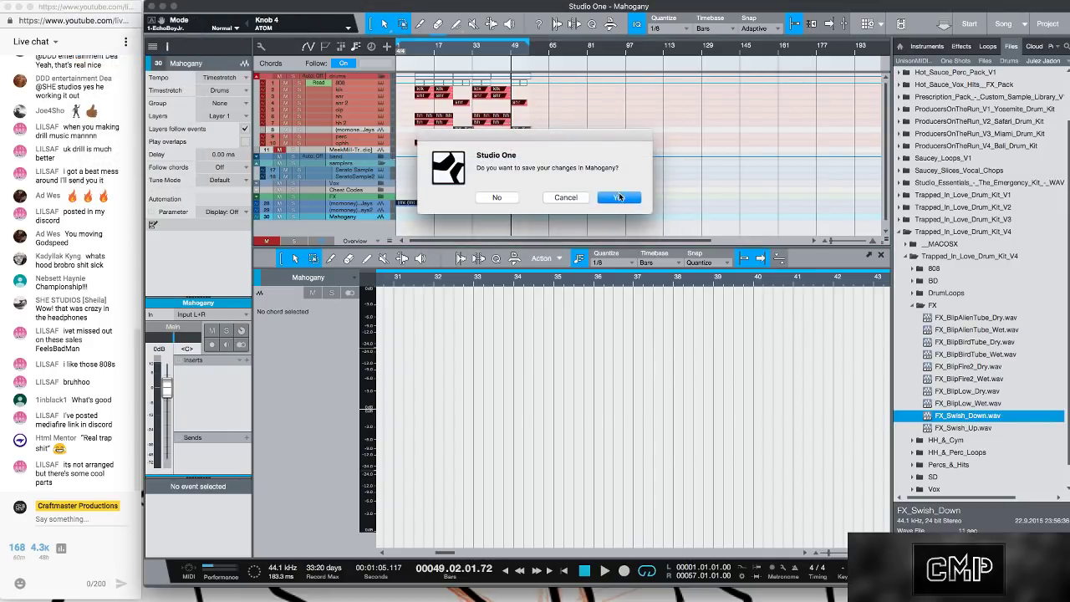
click(619, 198)
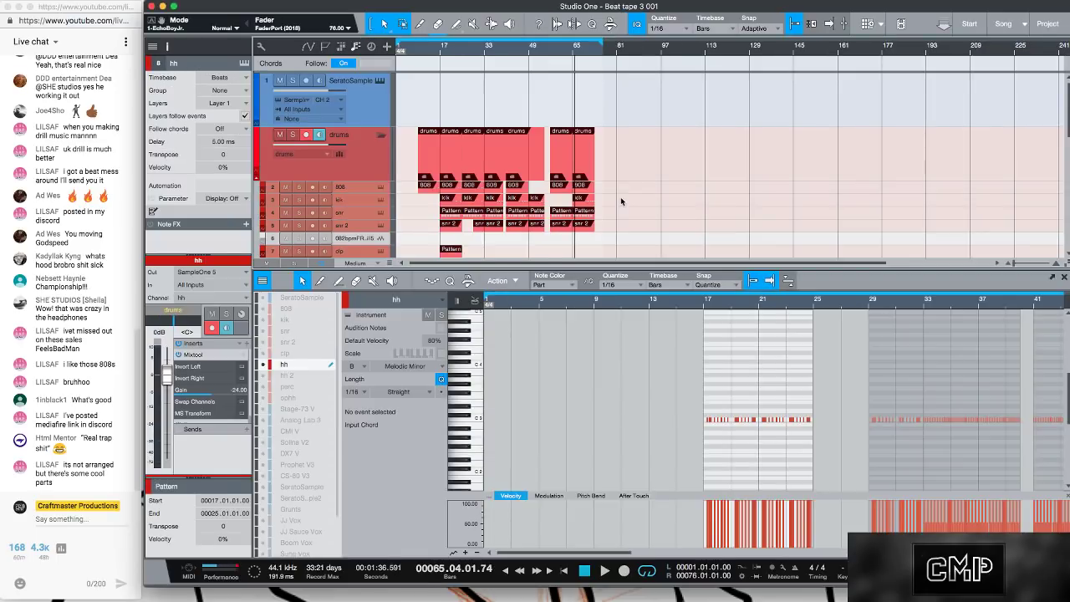
key(space)
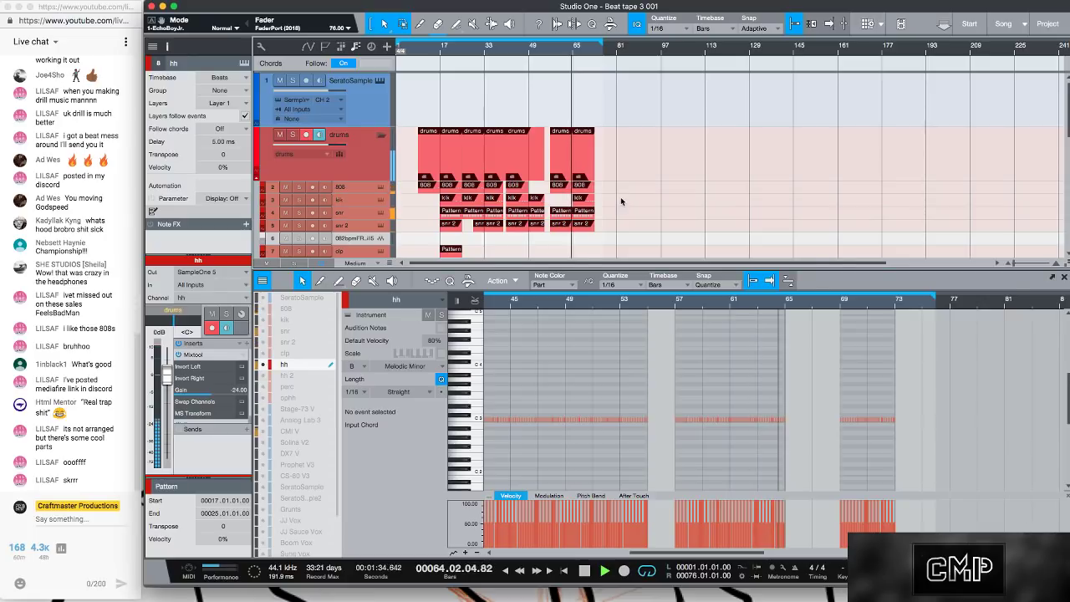
key(space)
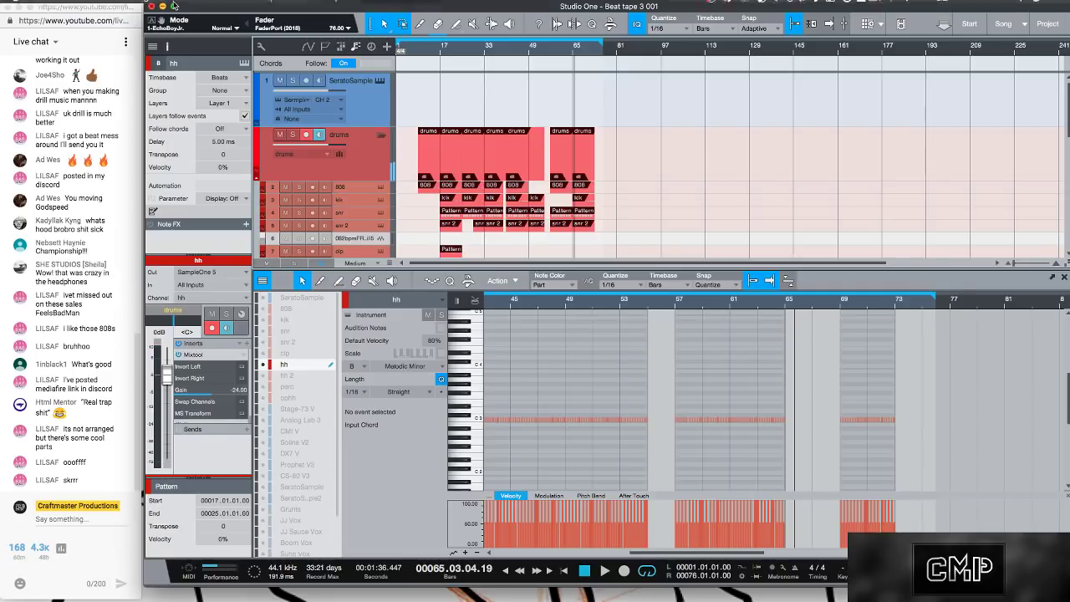
- Create a new song from the Thanks Davie user template with the default song title
click(88, 7)
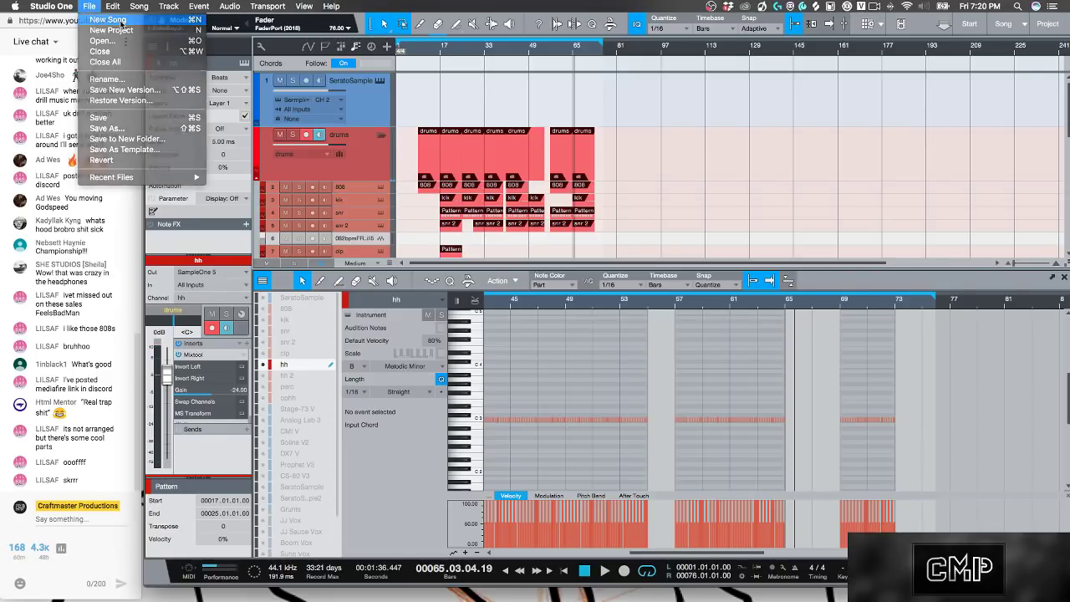
click(108, 19)
scroll(218, 319, down, 5)
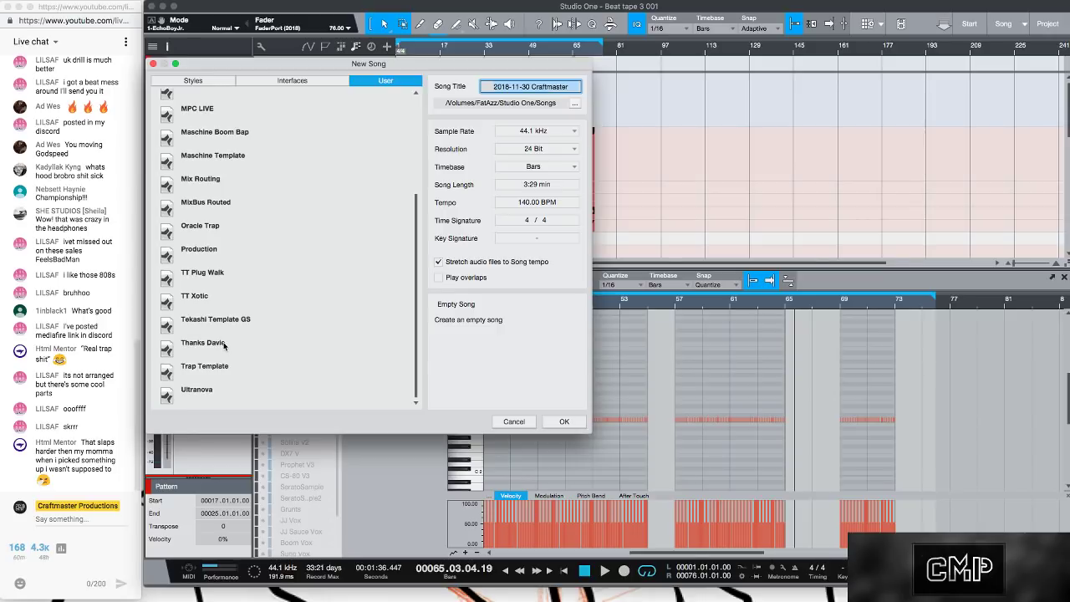
click(224, 345)
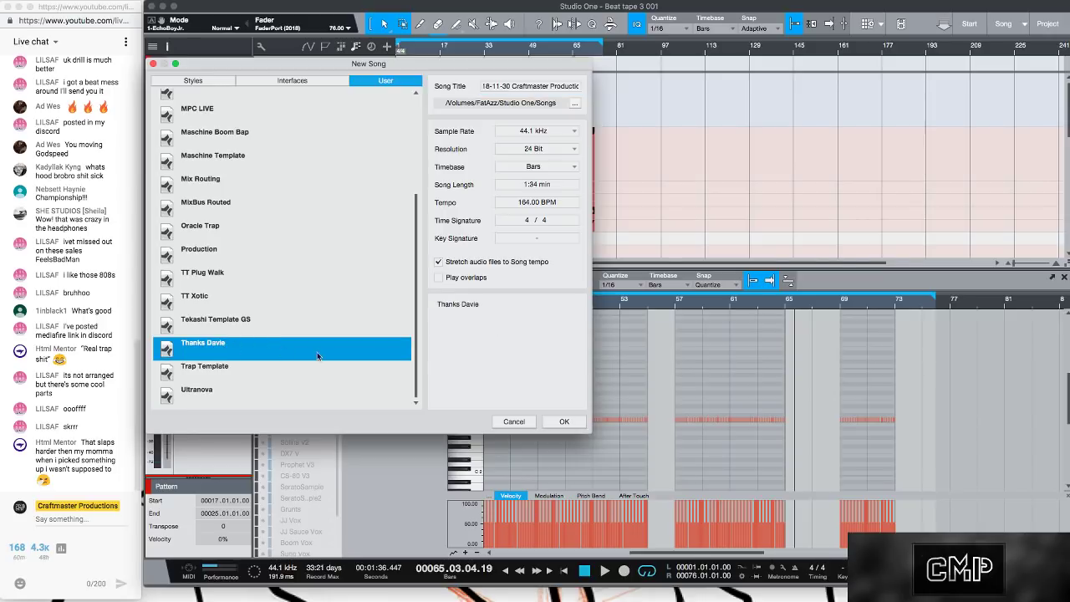
click(564, 421)
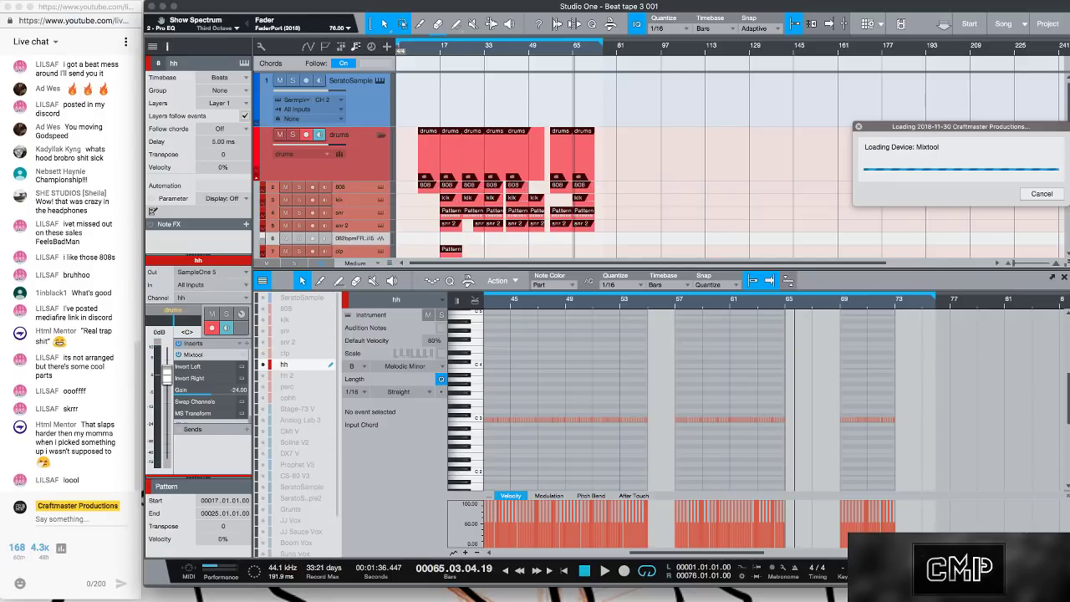
- Import the audio file "Puff Daddy ft. Ginuwine & Twista - Is This The End" onto a new track at bar 1
mouse_move(235, 588)
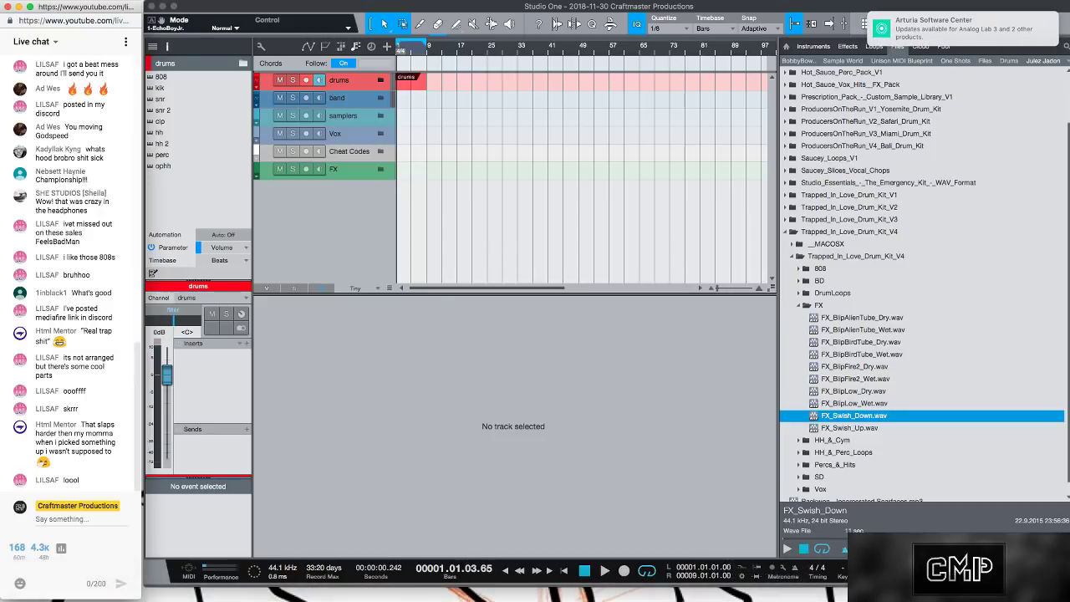
click(121, 588)
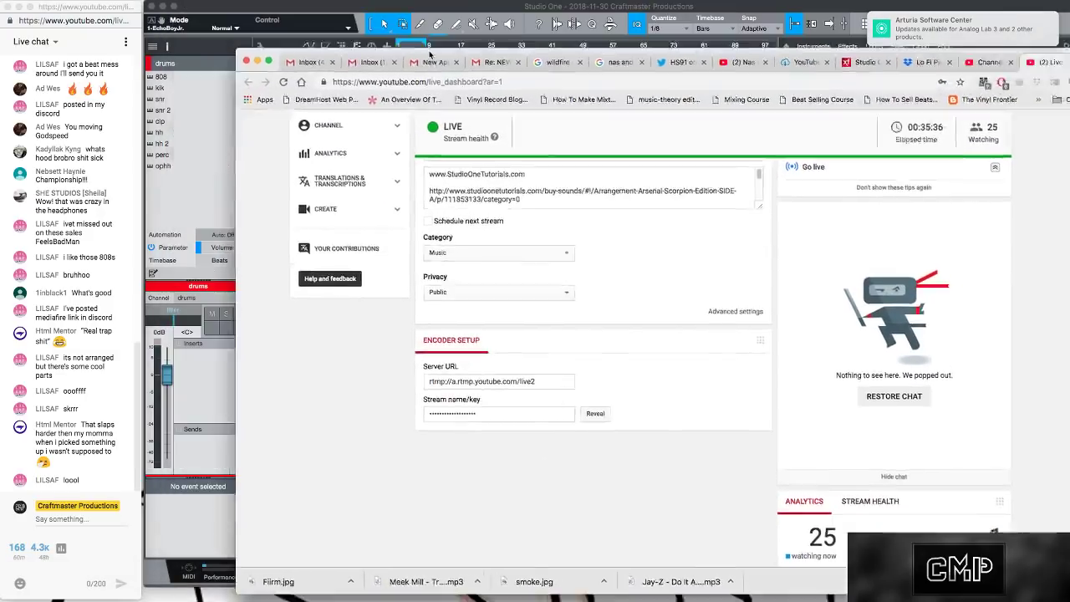
click(430, 44)
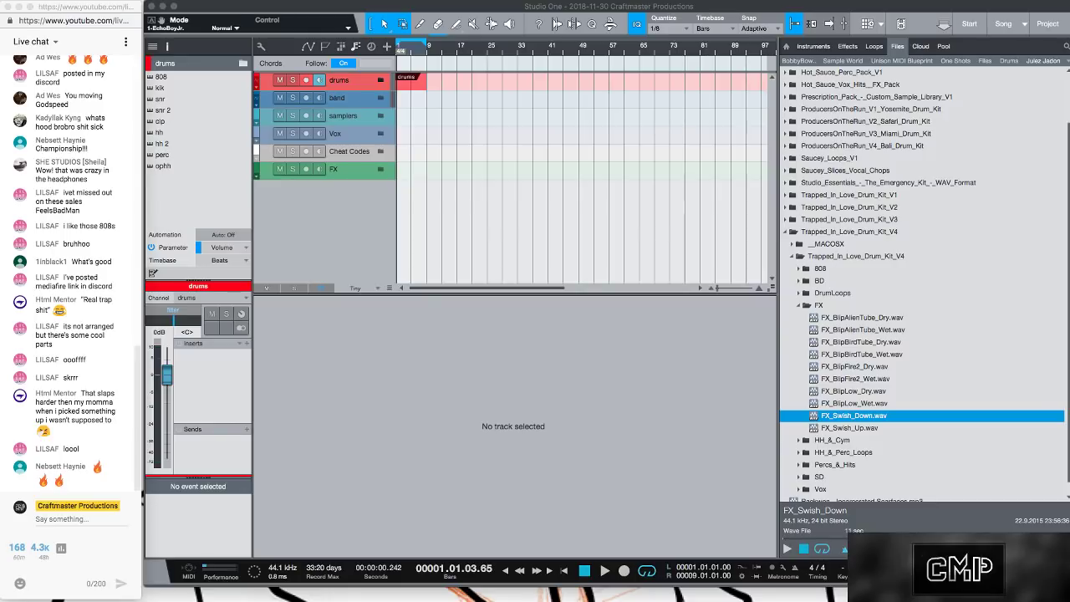
drag(459, 192, 406, 189)
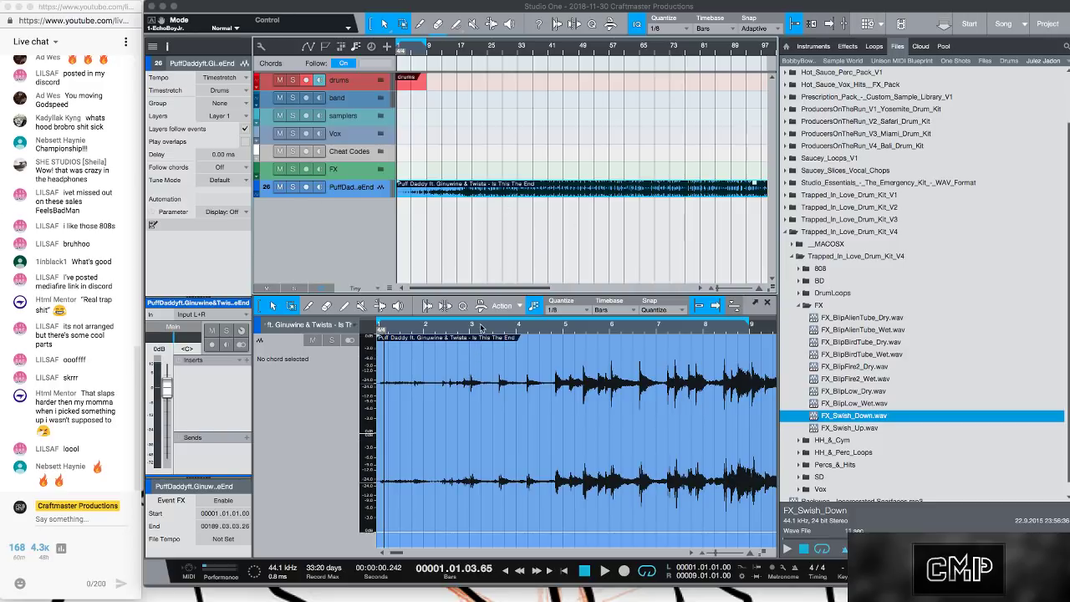
- Play the opening of the imported song and extend the loop range from bar 1 to 181.02.03.00
drag(480, 327, 473, 308)
key(space)
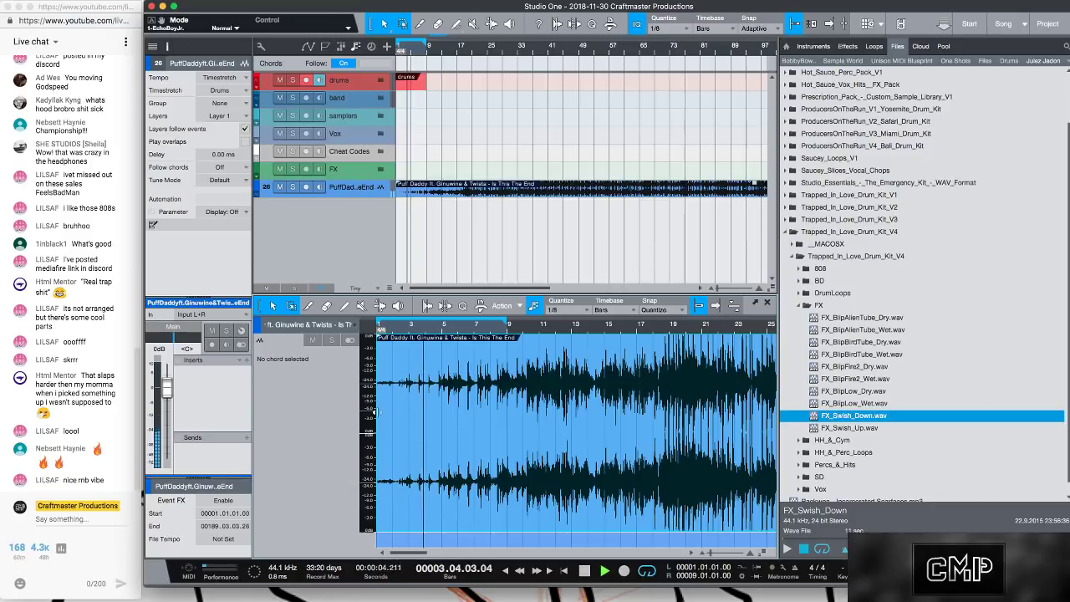
key(w)
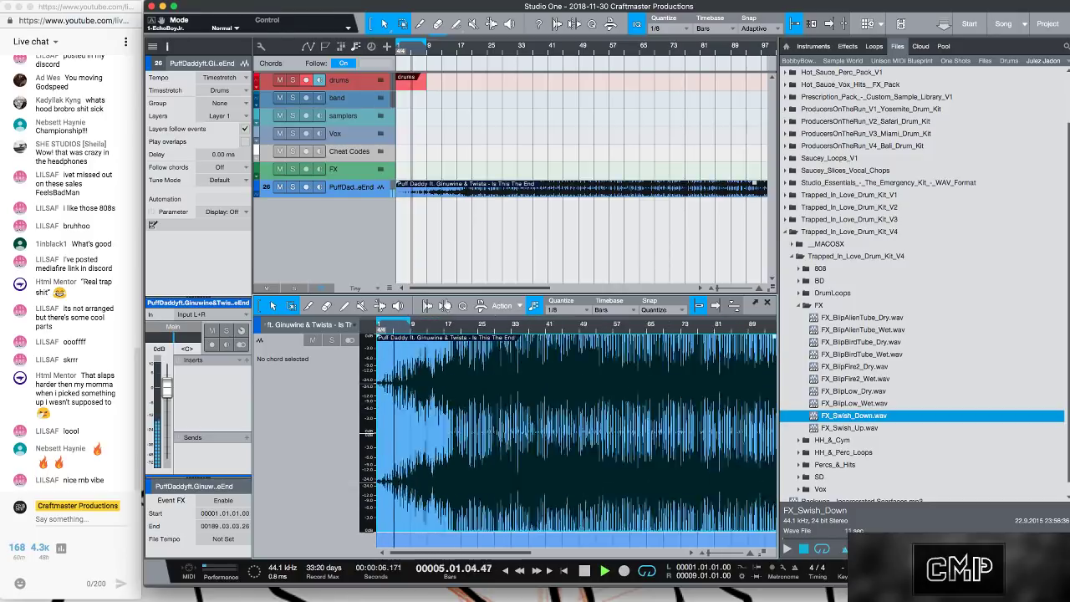
key(w)
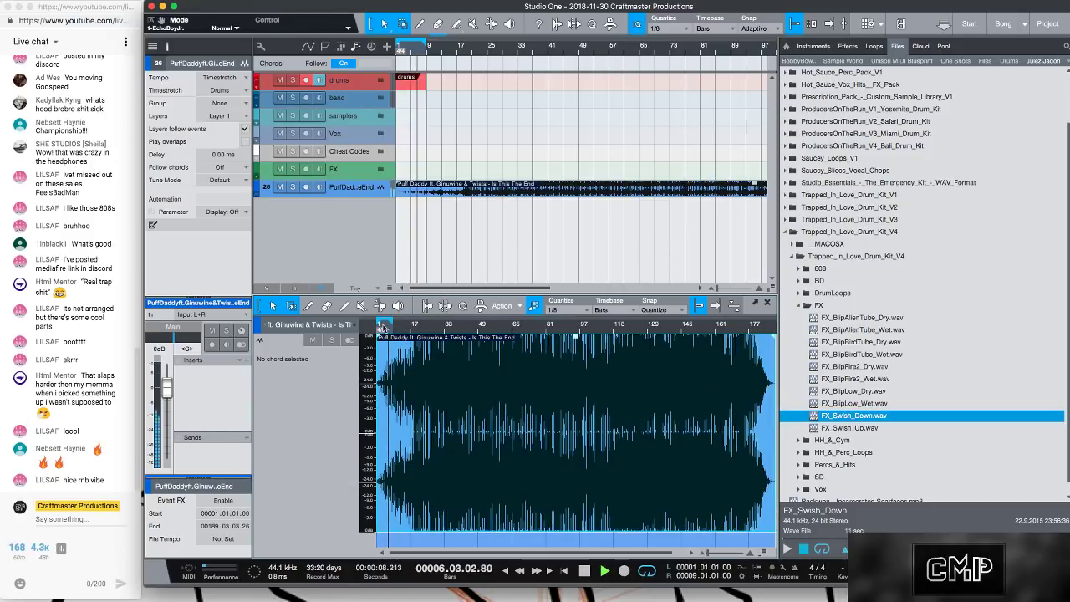
key(space)
drag(392, 324, 754, 346)
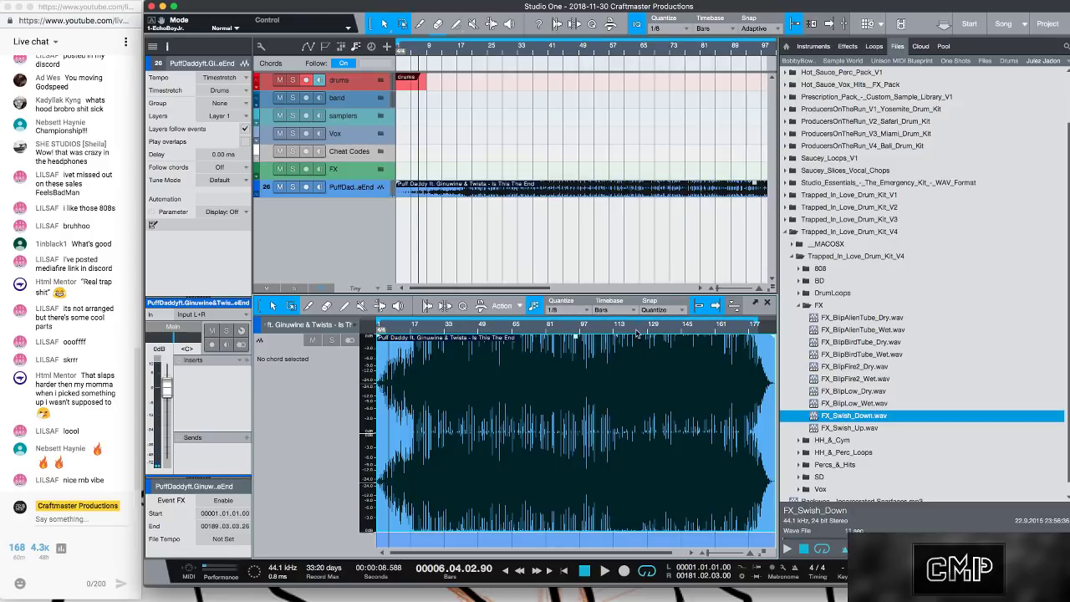
- Audition the later part of the imported song, starting playback around bars 125 and 129
click(637, 332)
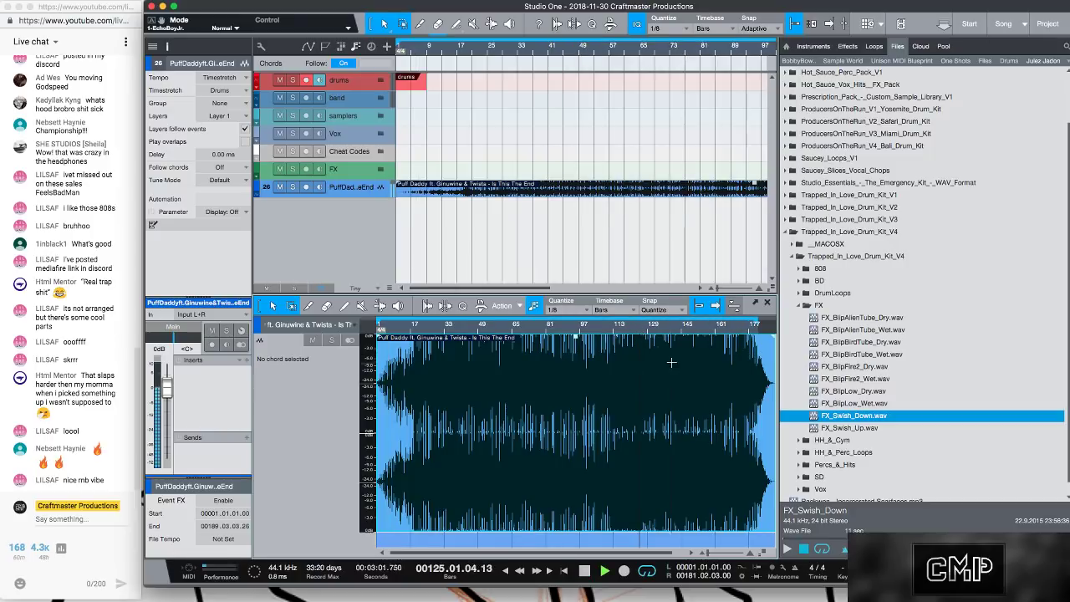
click(606, 328)
key(space)
drag(694, 329, 695, 348)
scroll(694, 347, up, 2)
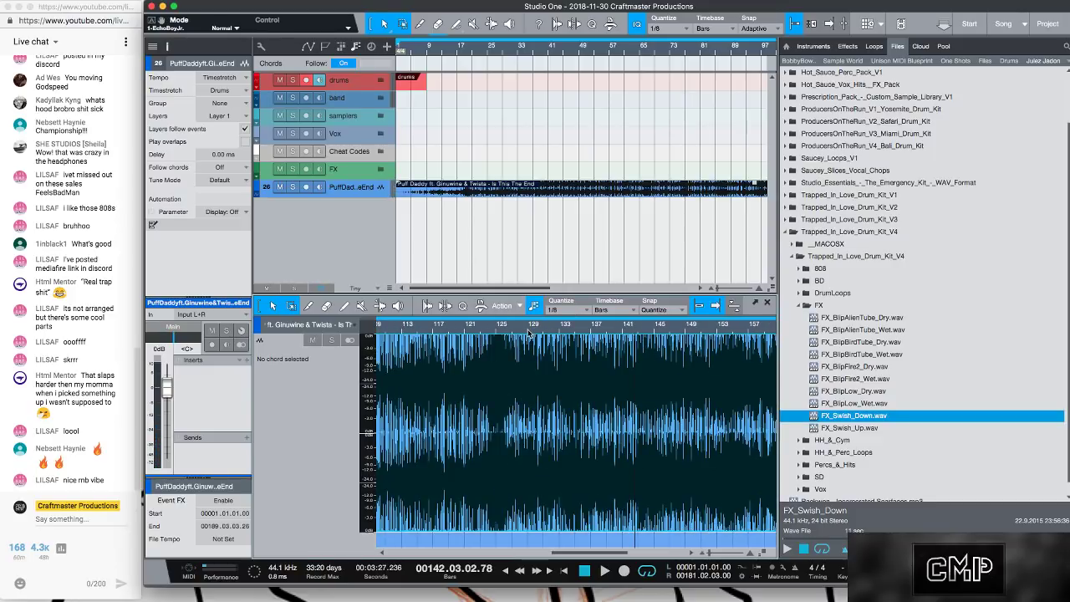
click(527, 331)
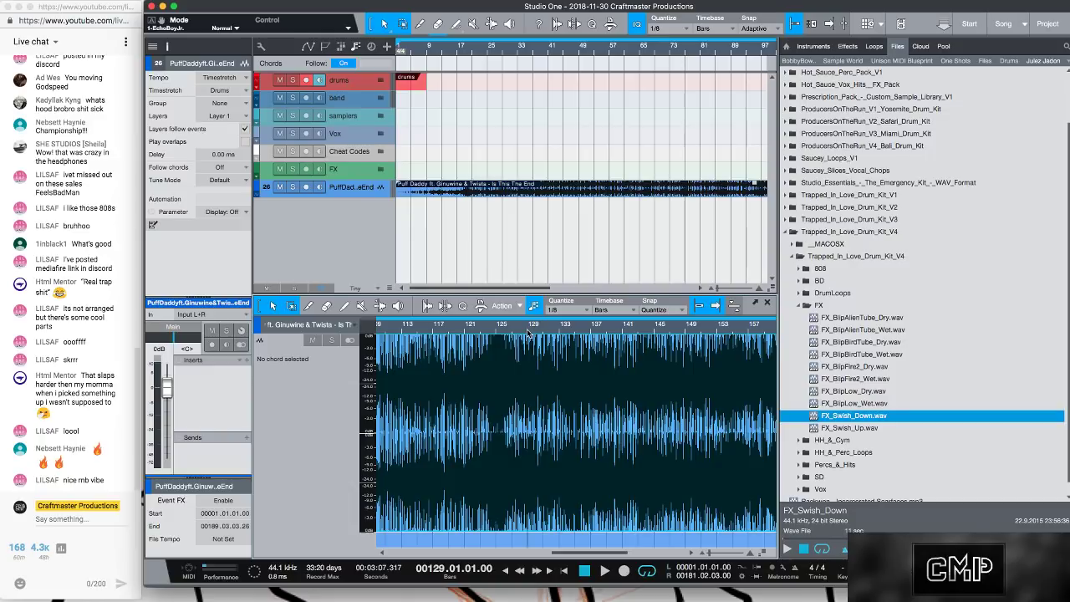
key(space)
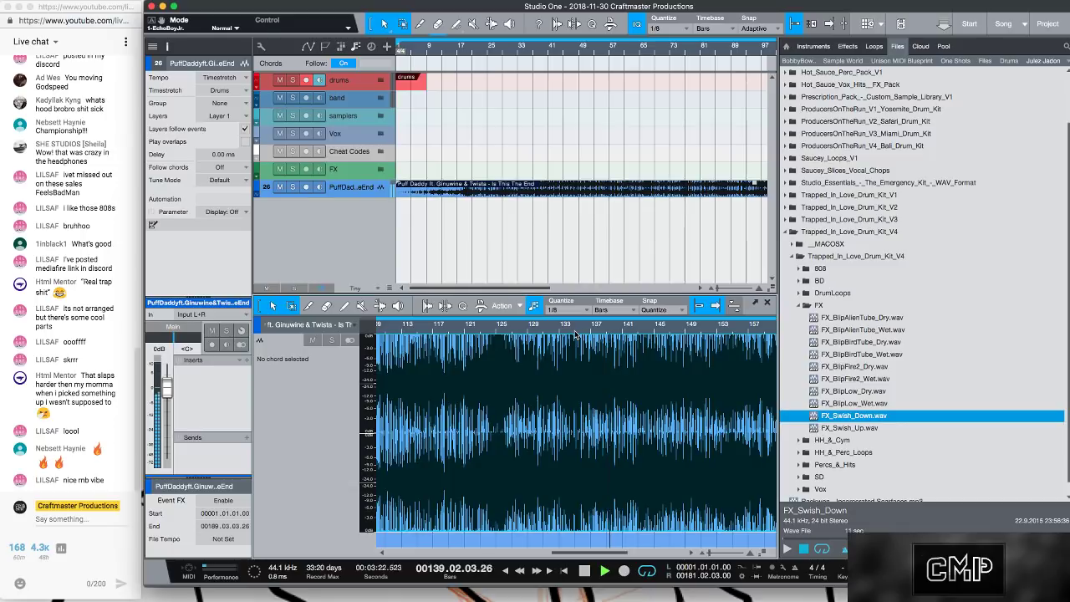
click(584, 570)
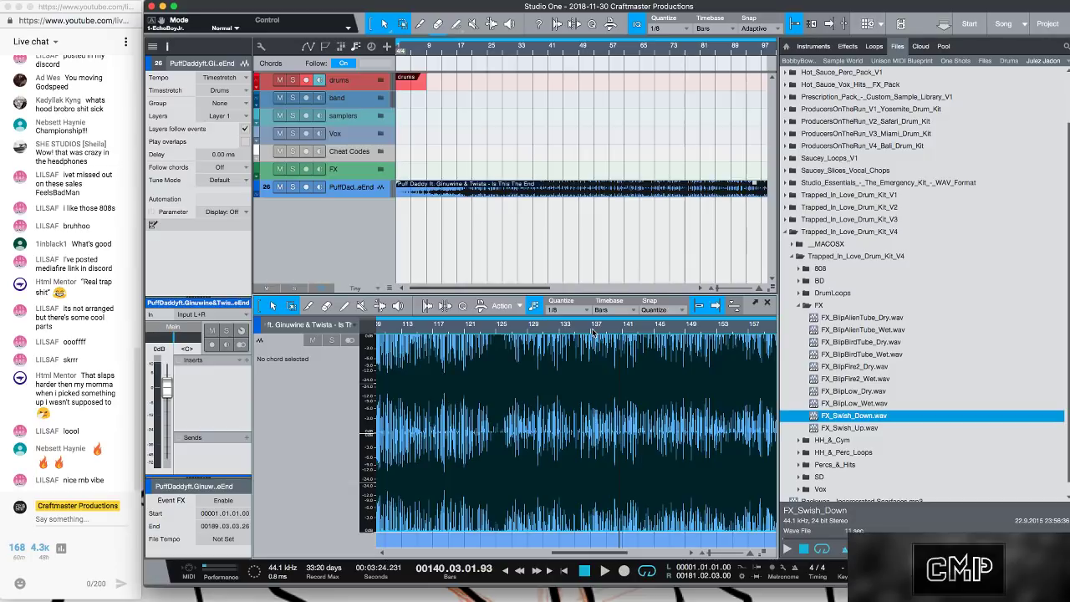
- Audition the intro of the imported song from bar 1 and place the playback cursor at bar 9
mouse_move(593, 329)
mouse_down()
mouse_move(593, 339)
mouse_move(599, 321)
mouse_up()
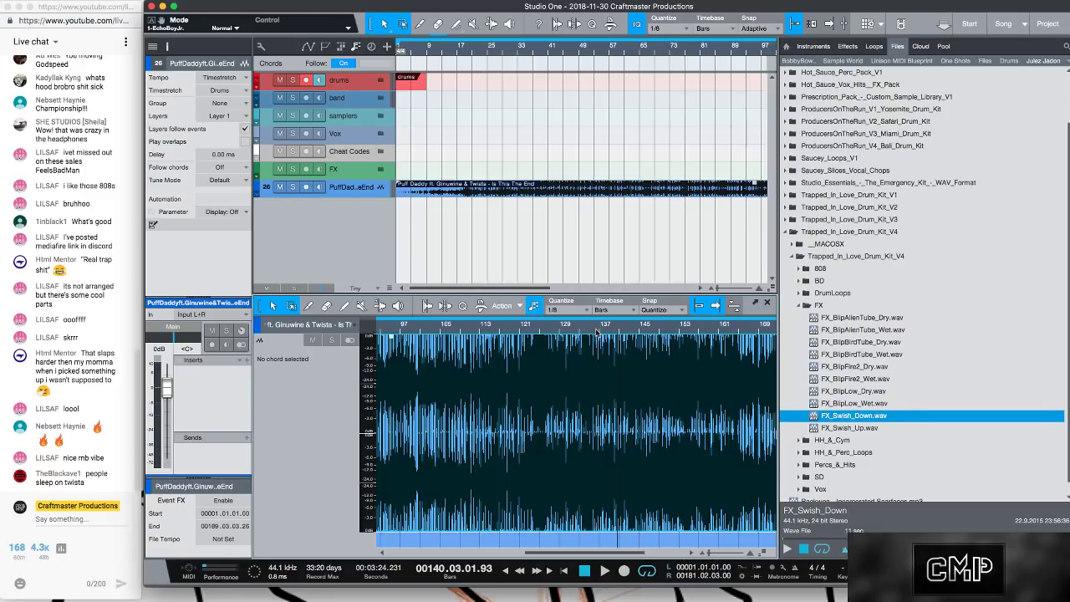
drag(596, 331, 620, 313)
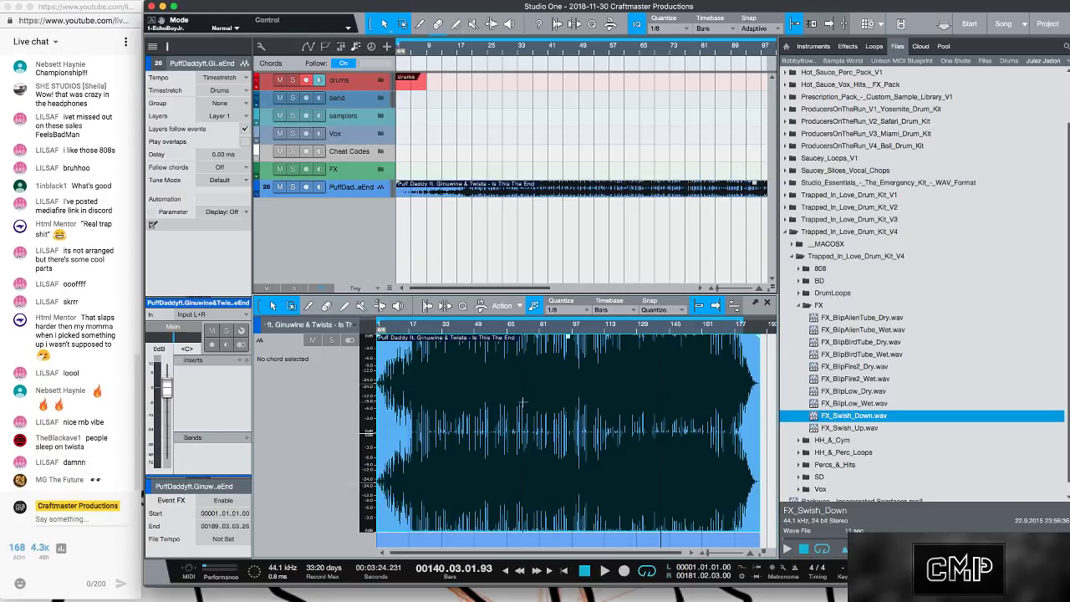
key(space)
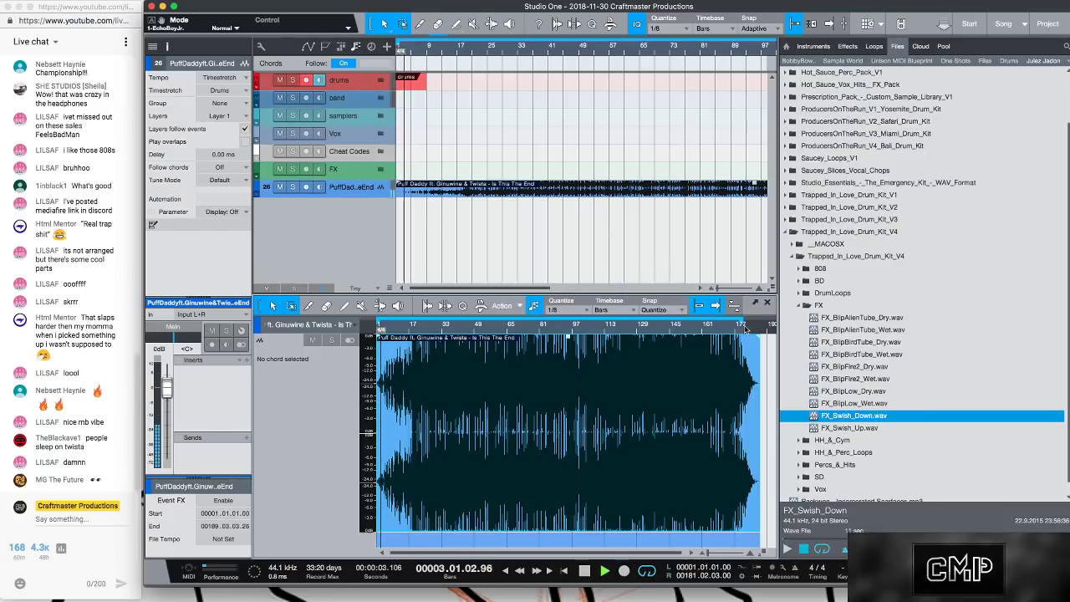
key(space)
scroll(548, 354, up, 4)
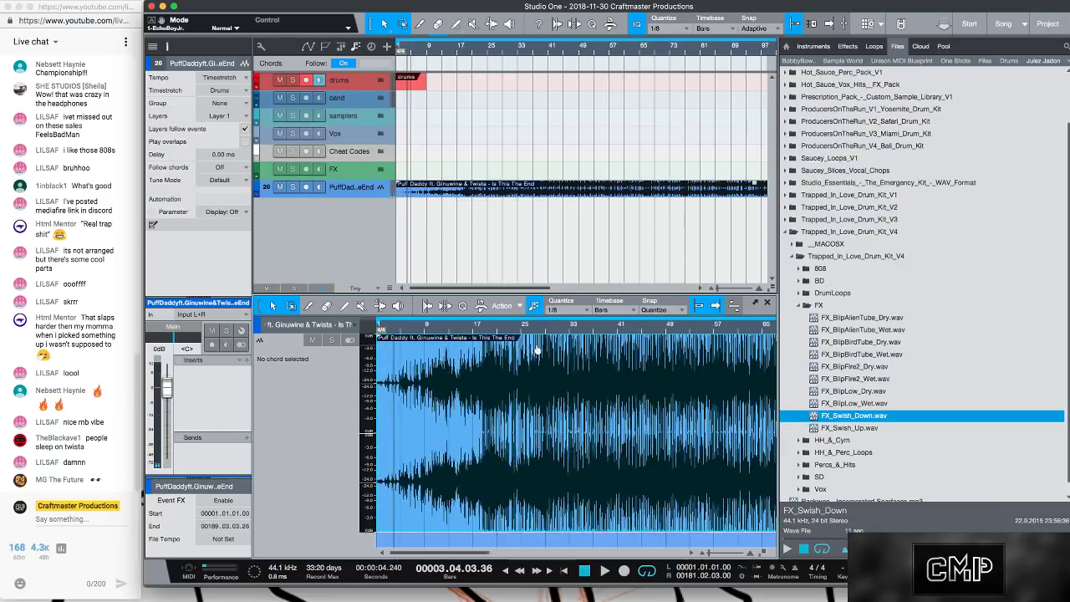
scroll(548, 355, up, 1)
click(379, 327)
key(space)
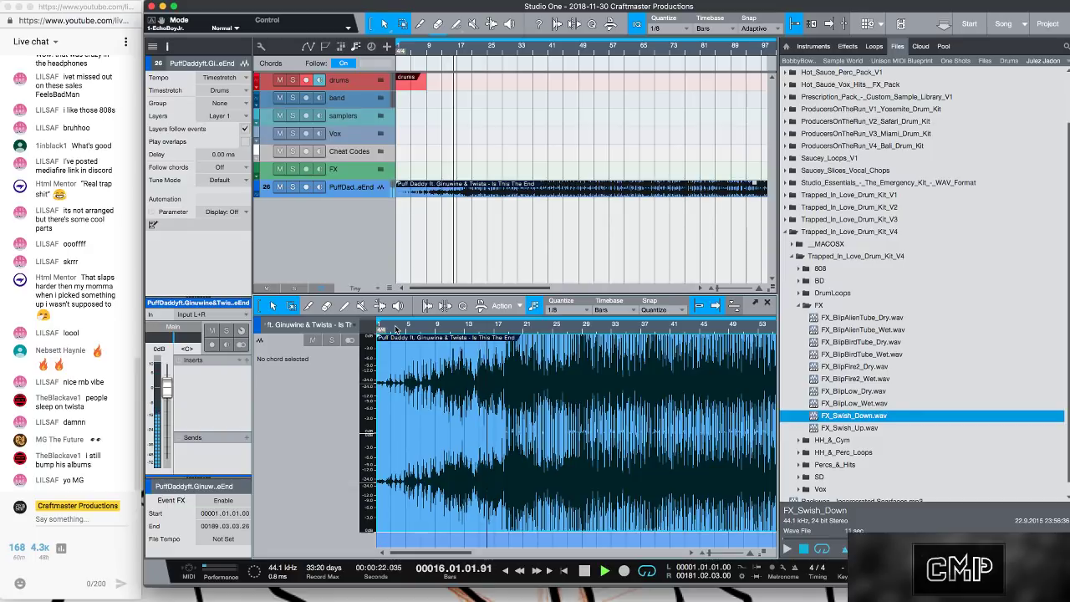
click(437, 328)
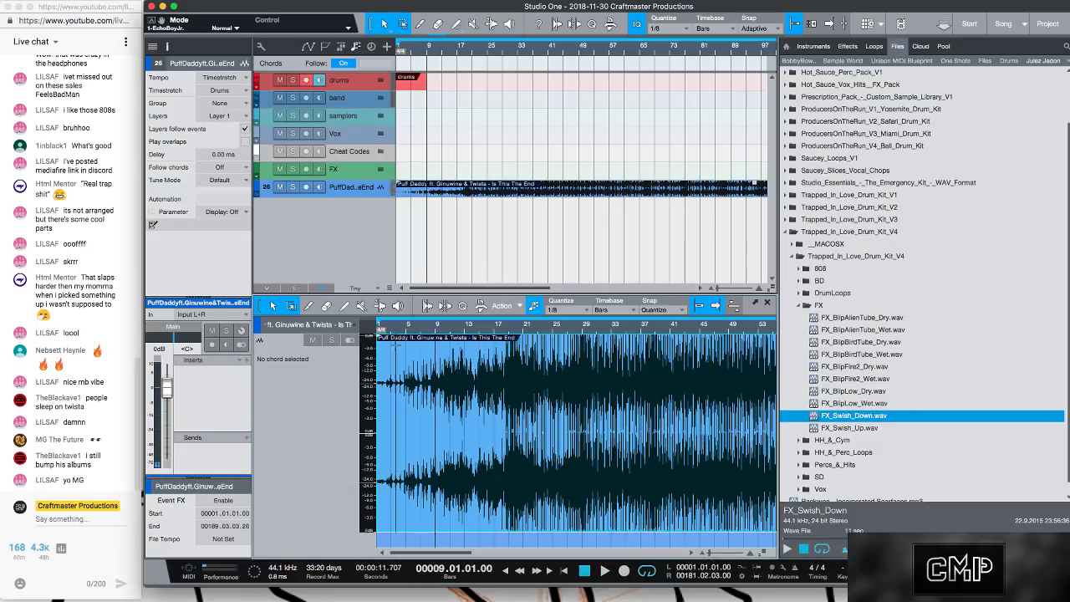
- Trim the start of the imported audio event to 10.02.01.15, auditioning the intro to find the cut point
drag(373, 361, 380, 382)
click(413, 329)
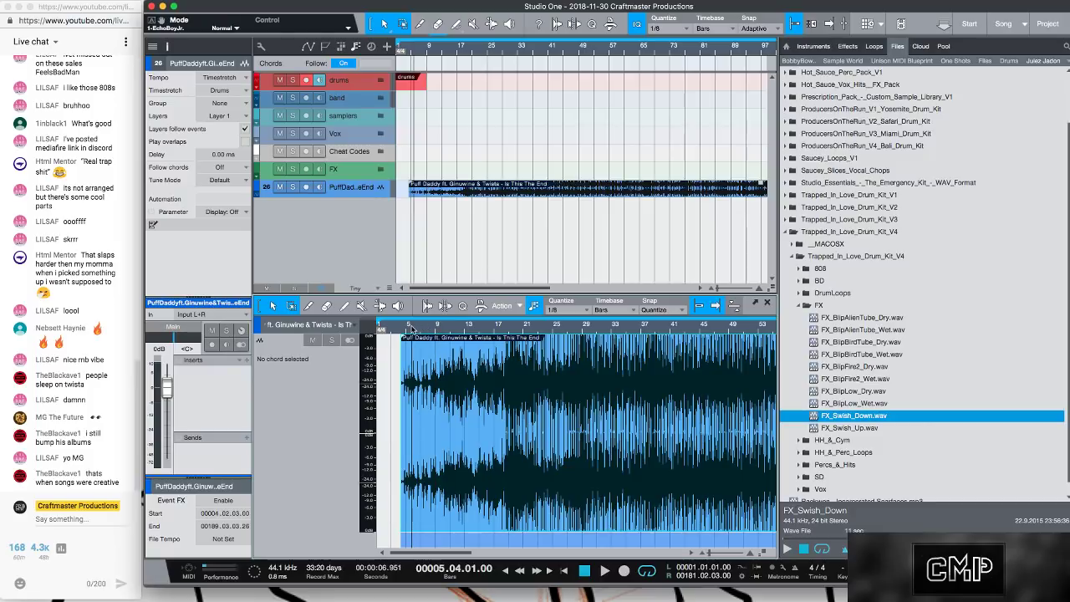
key(space)
drag(408, 329, 433, 356)
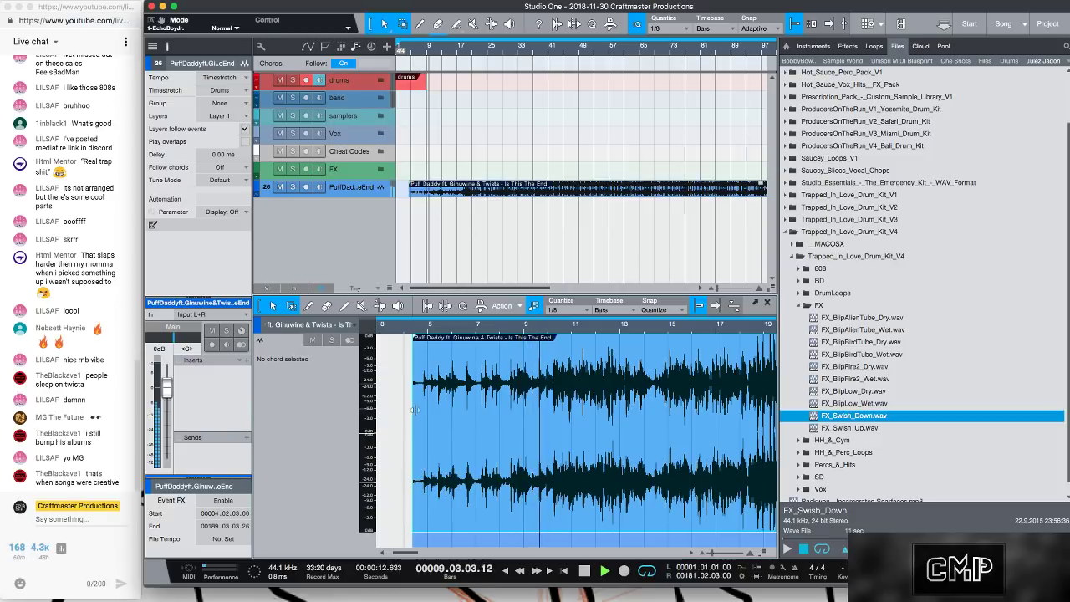
drag(413, 409, 554, 405)
drag(551, 327, 523, 387)
drag(643, 328, 613, 364)
key(space)
drag(507, 423, 534, 425)
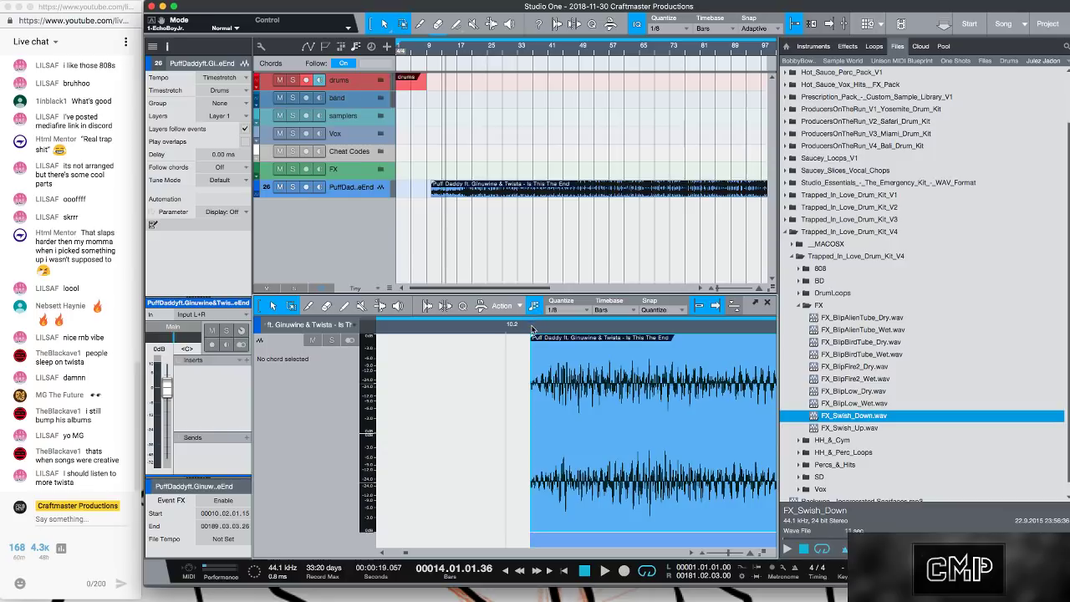
- Move the trimmed audio event back so it starts at 1.01.01.00
scroll(535, 314, down, 5)
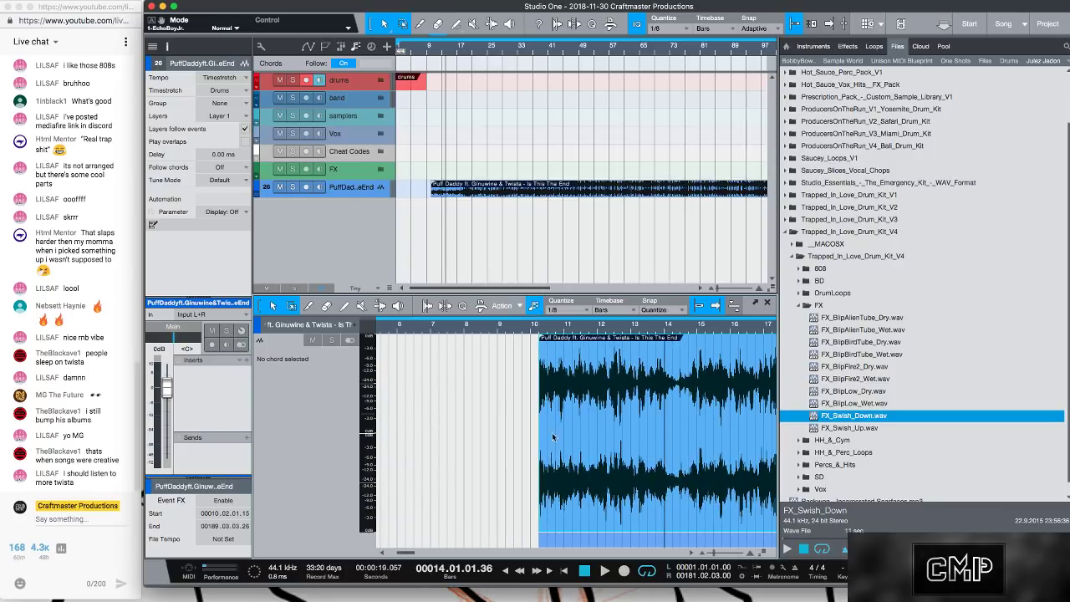
drag(580, 513, 419, 515)
drag(395, 329, 407, 325)
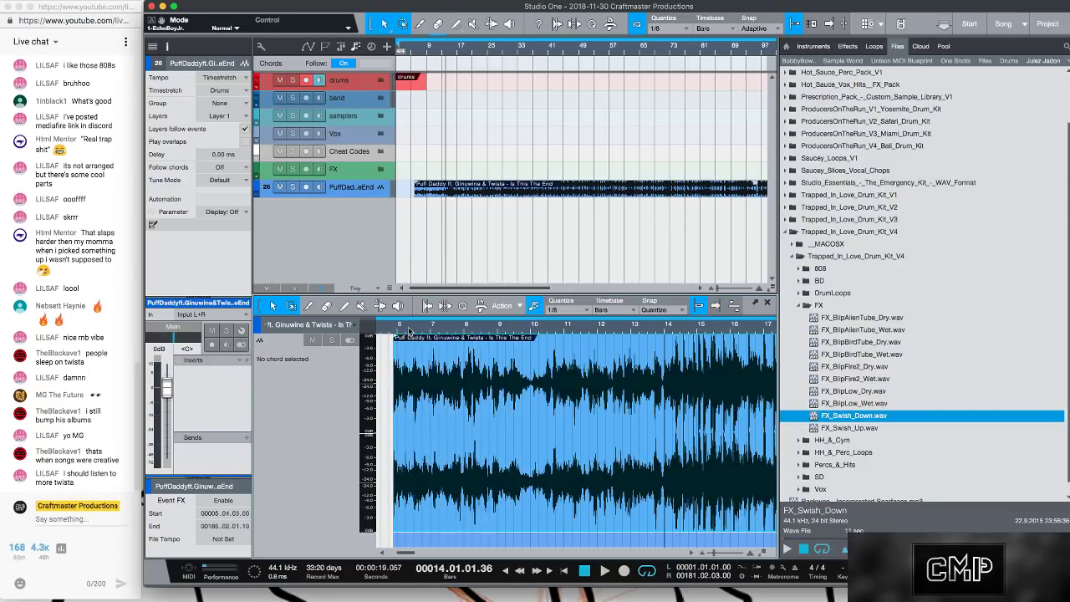
scroll(407, 326, down, 3)
drag(505, 516, 404, 516)
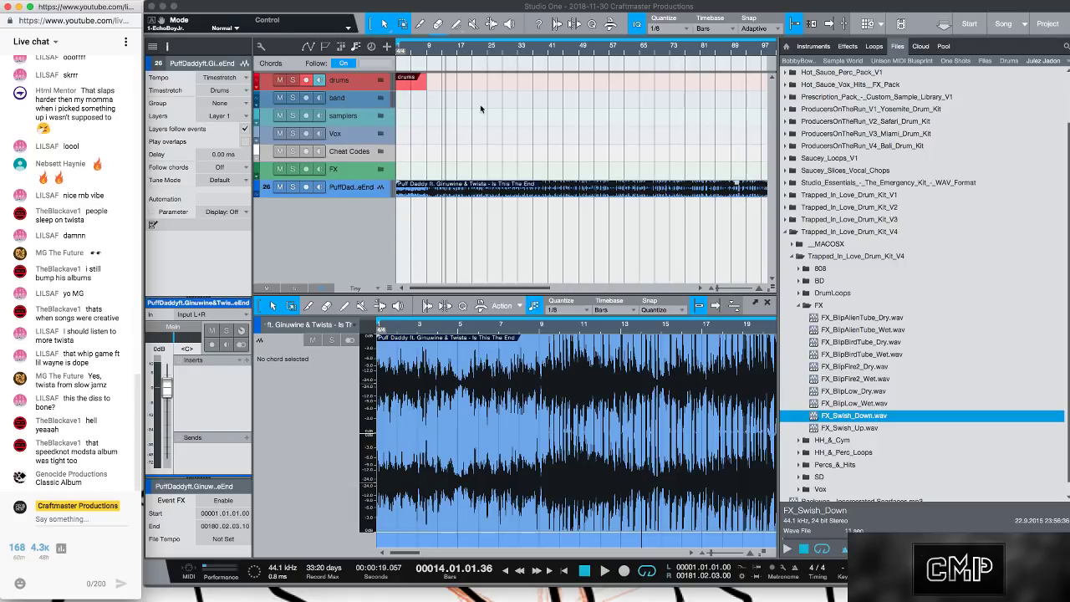
- Play the trimmed audio event from the song start and audition the section around bar 9
click(480, 336)
key(comma)
key(space)
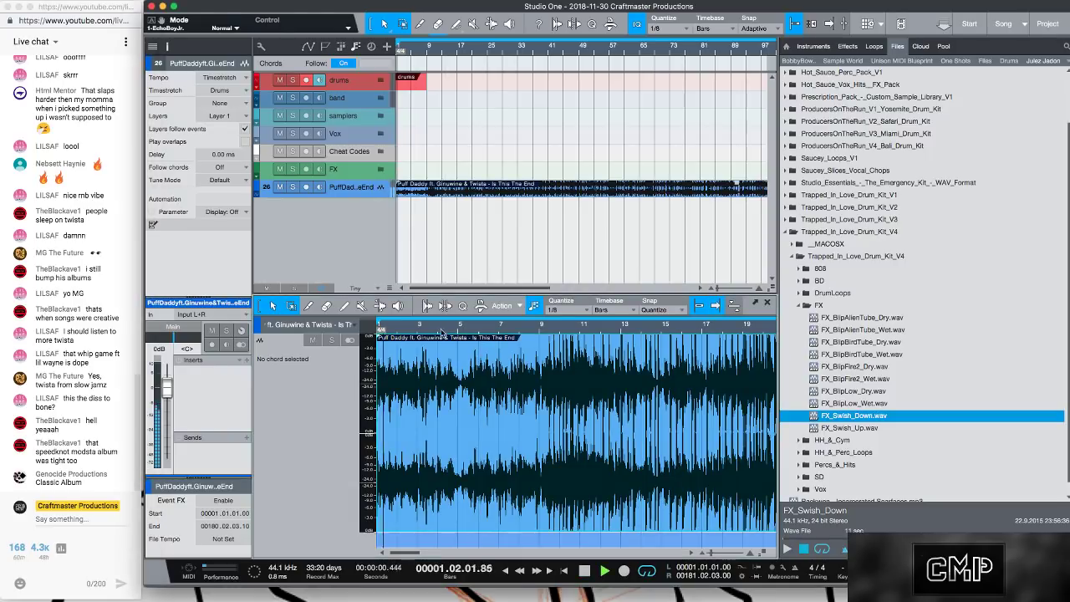
key(comma)
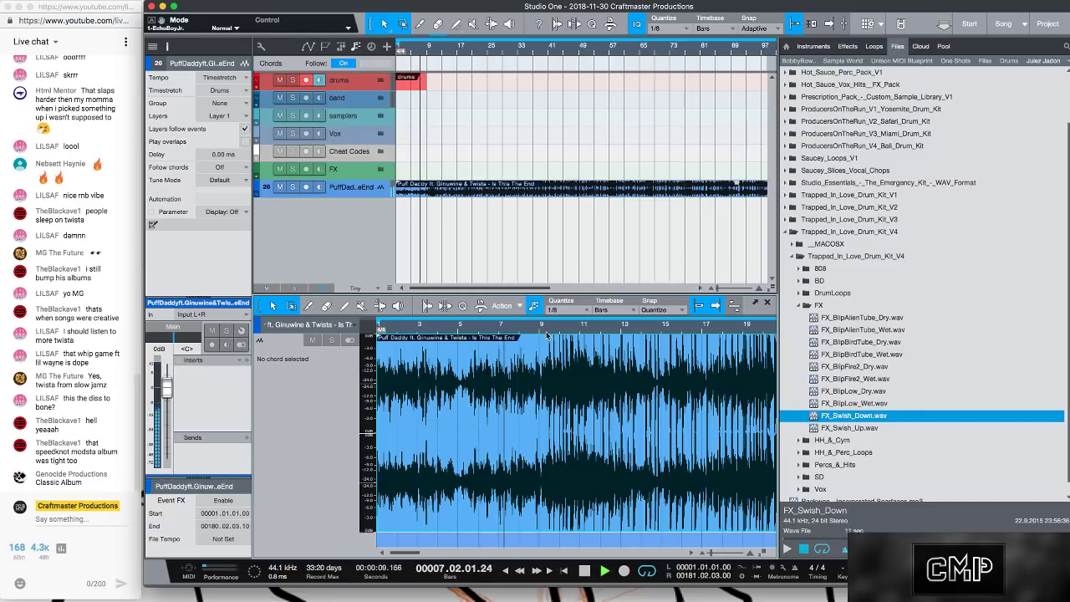
drag(514, 331, 616, 358)
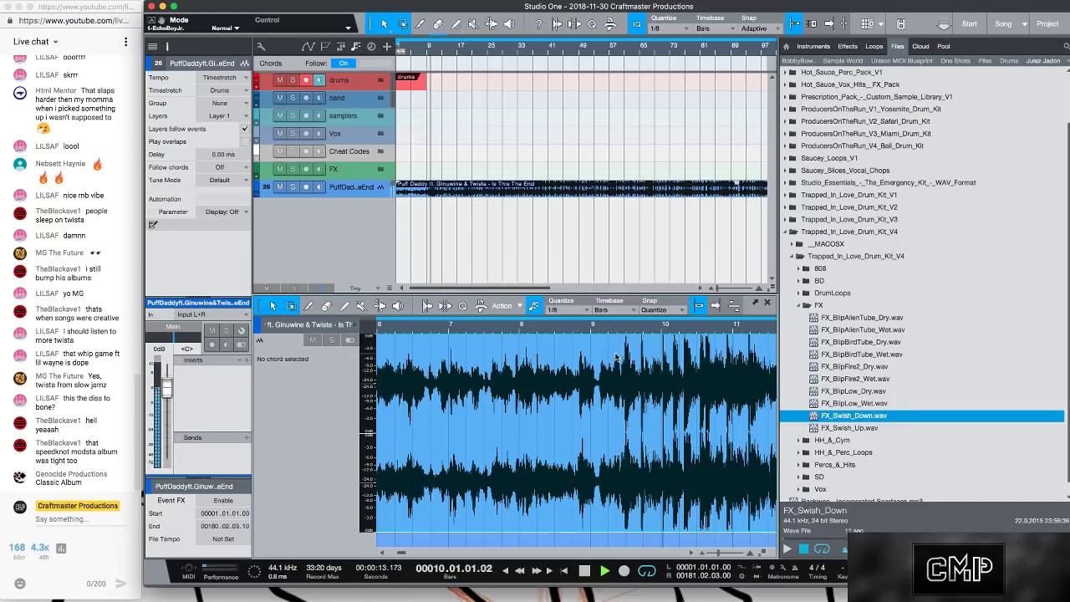
key(comma)
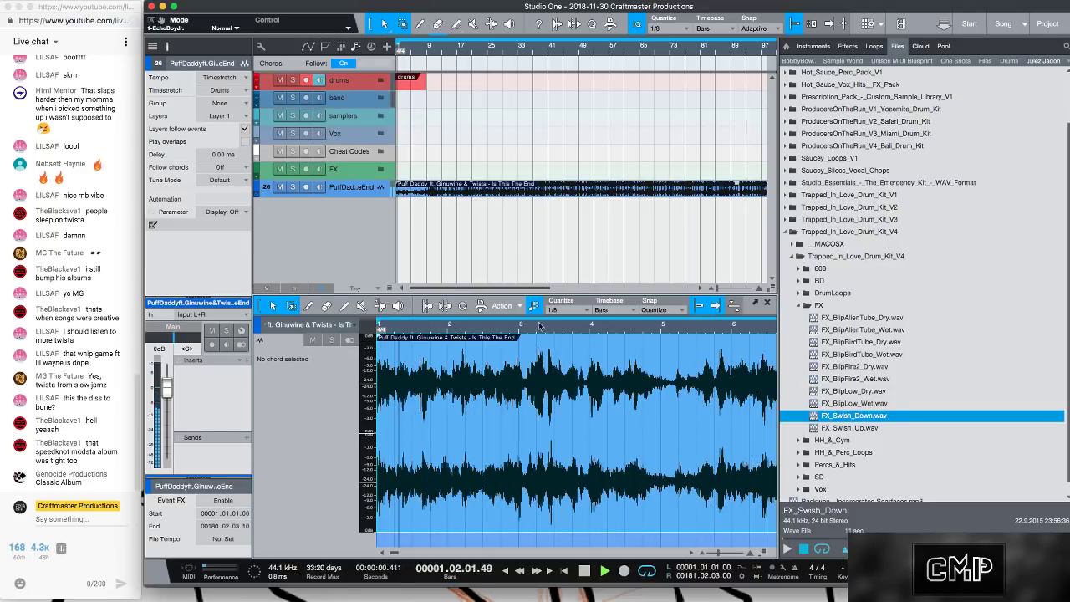
drag(571, 328, 408, 314)
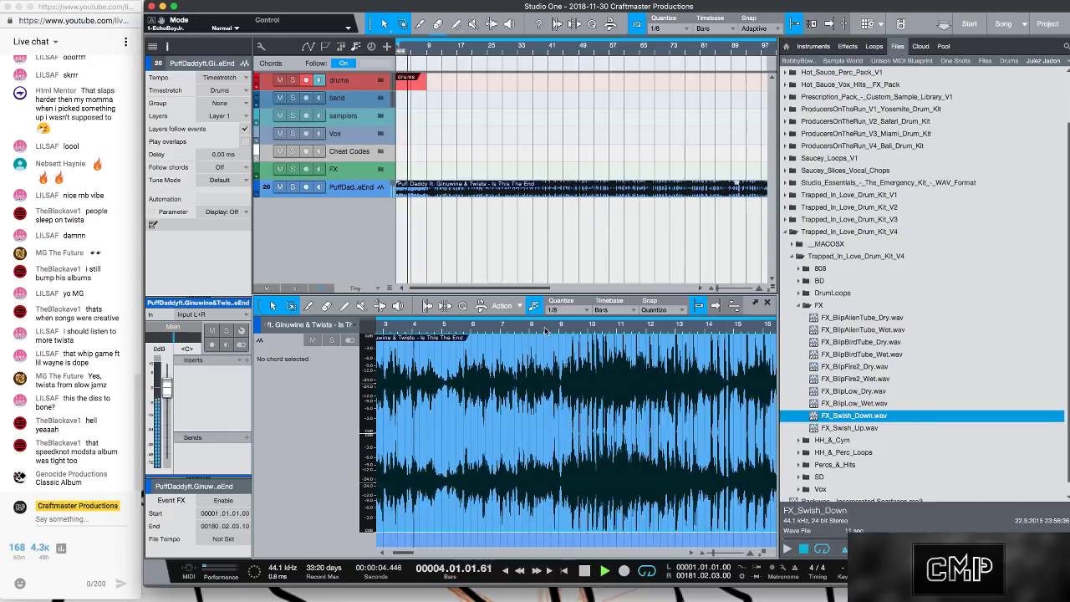
click(545, 328)
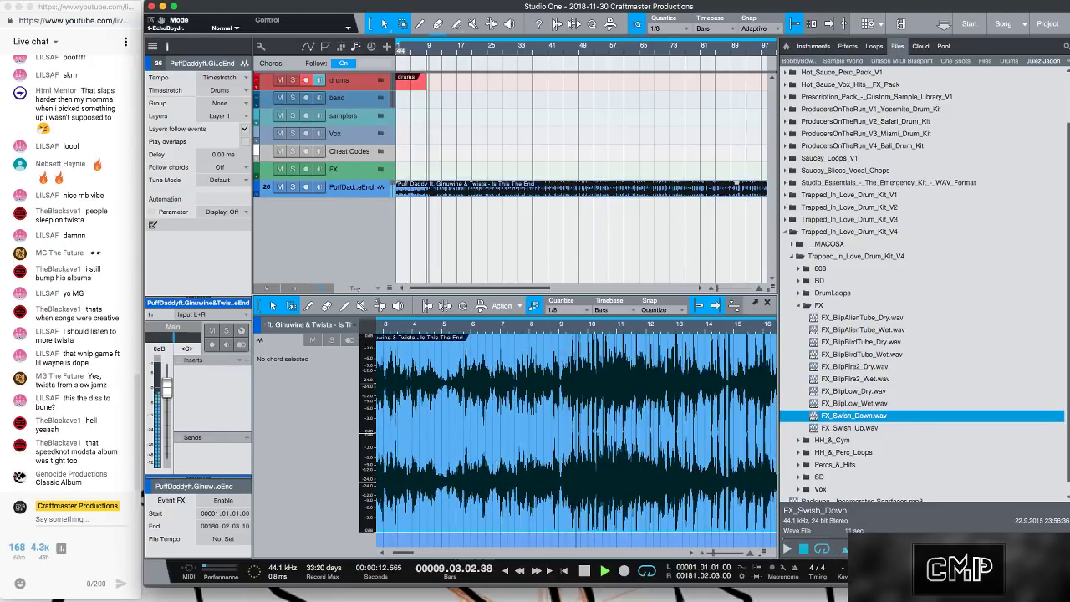
- Lower the song tempo in two adjustments to fit the audio event to the bar grid, auditioning it from the song start
key(Home)
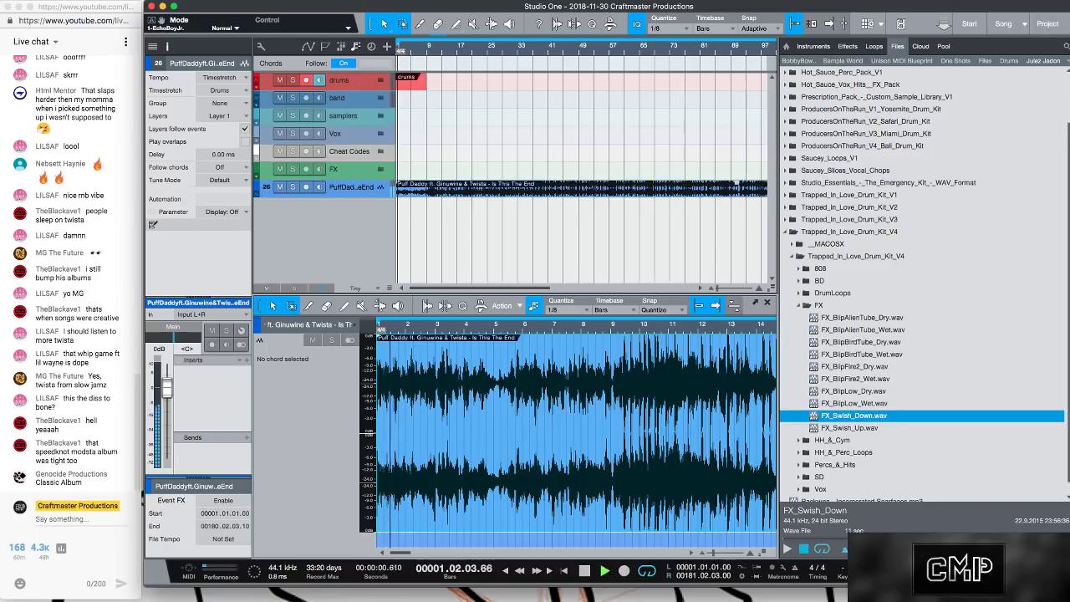
scroll(892, 568, down, 20)
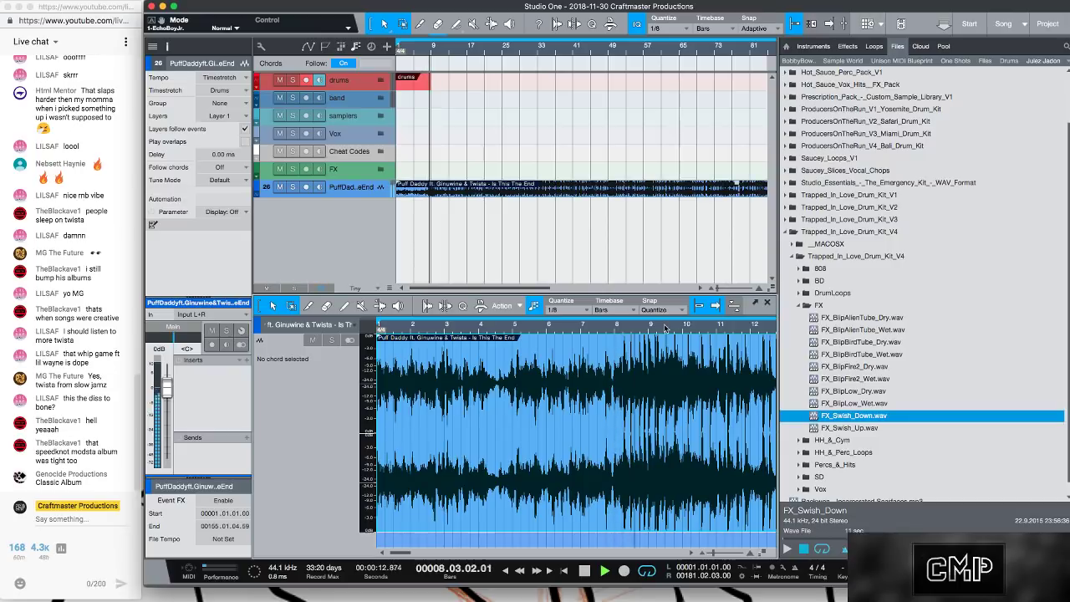
drag(664, 328, 656, 393)
key(space)
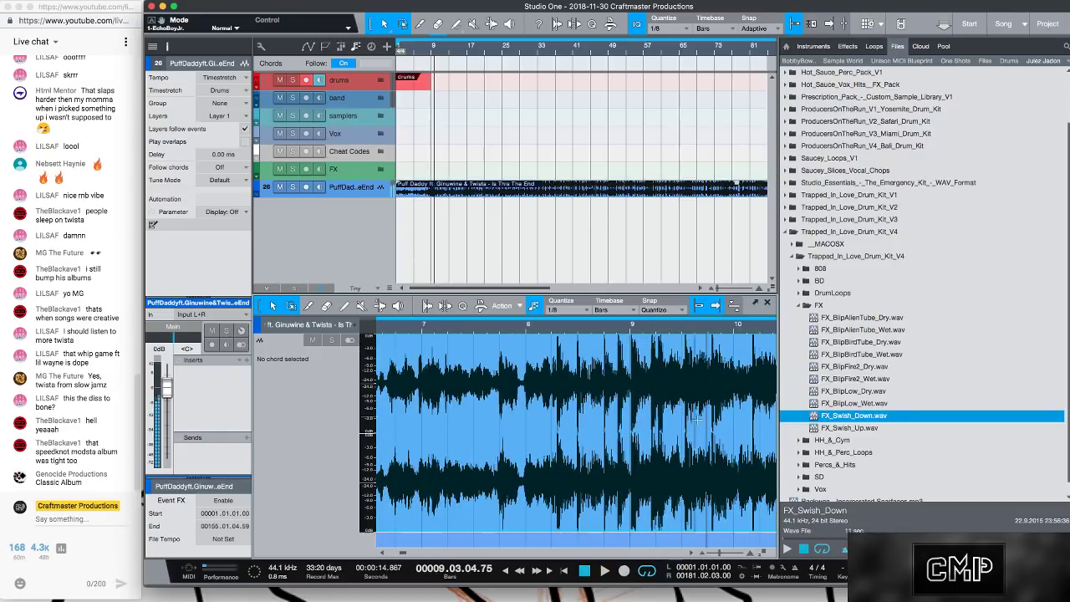
scroll(874, 567, down, 4)
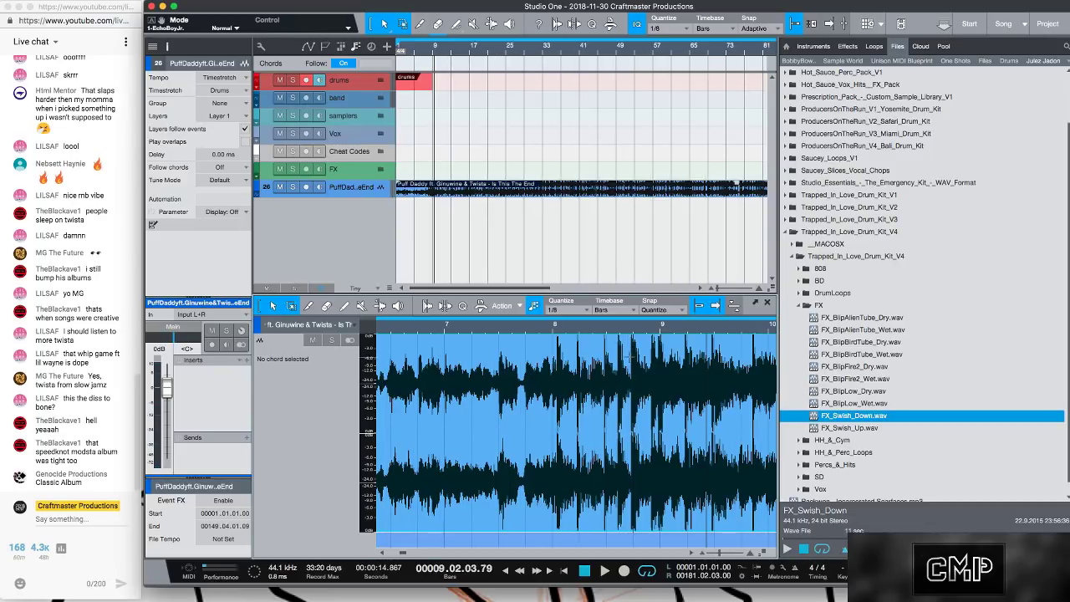
key(Home)
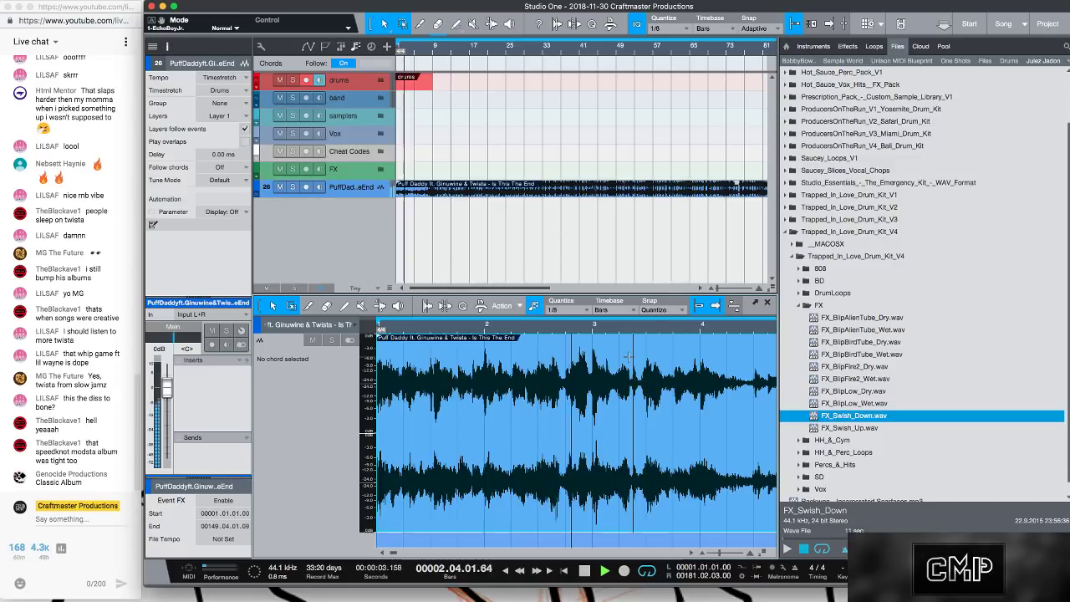
- Audition the audio event up to about bar 12 and compare its phrases with the bar grid
drag(589, 329, 541, 359)
scroll(540, 360, down, 5)
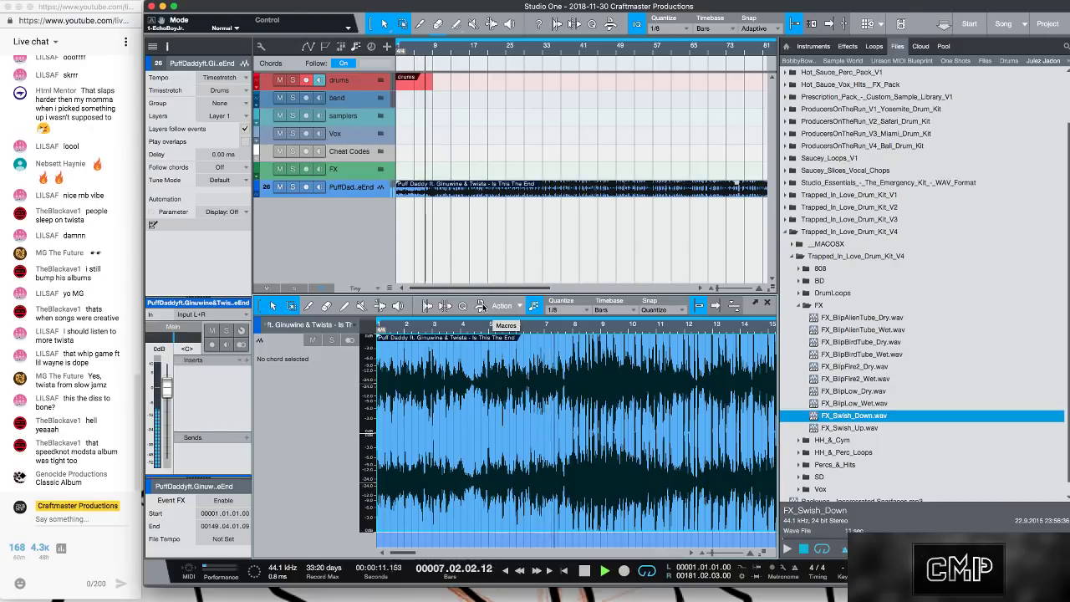
scroll(638, 346, up, 4)
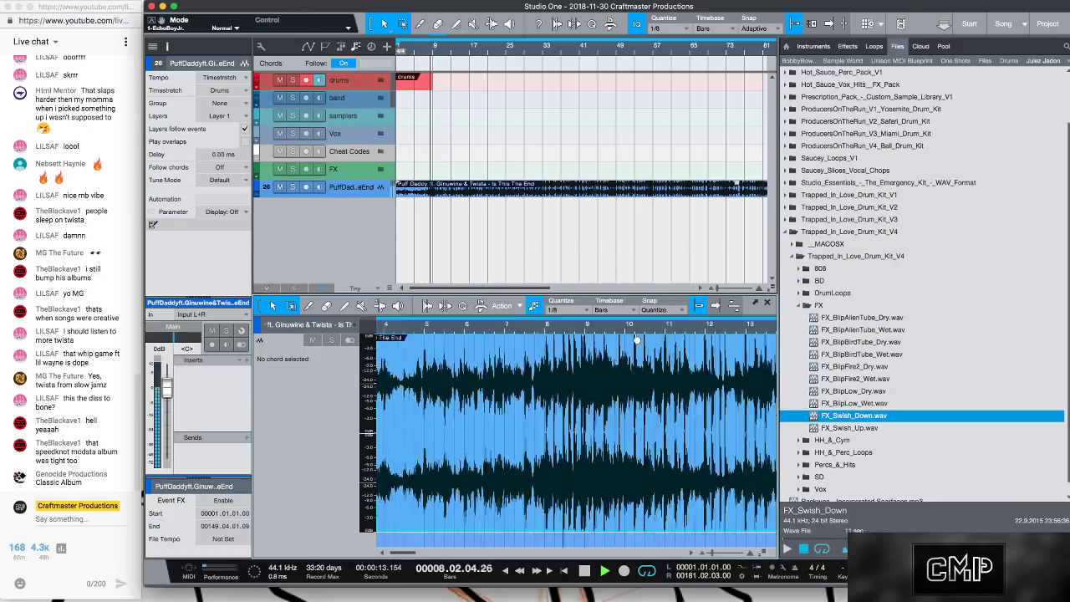
scroll(638, 346, down, 5)
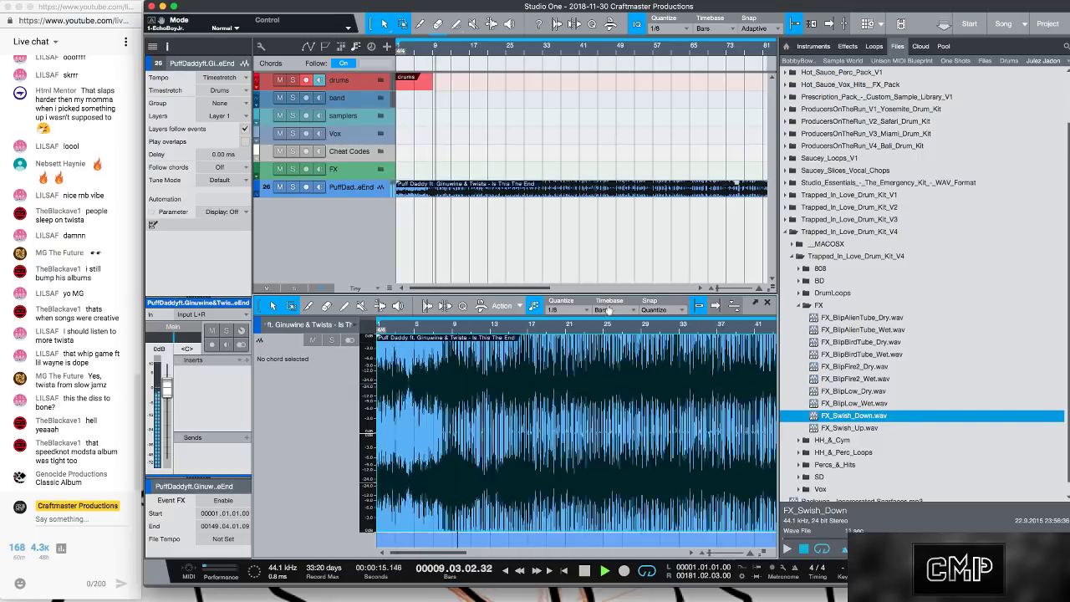
drag(608, 303, 607, 284)
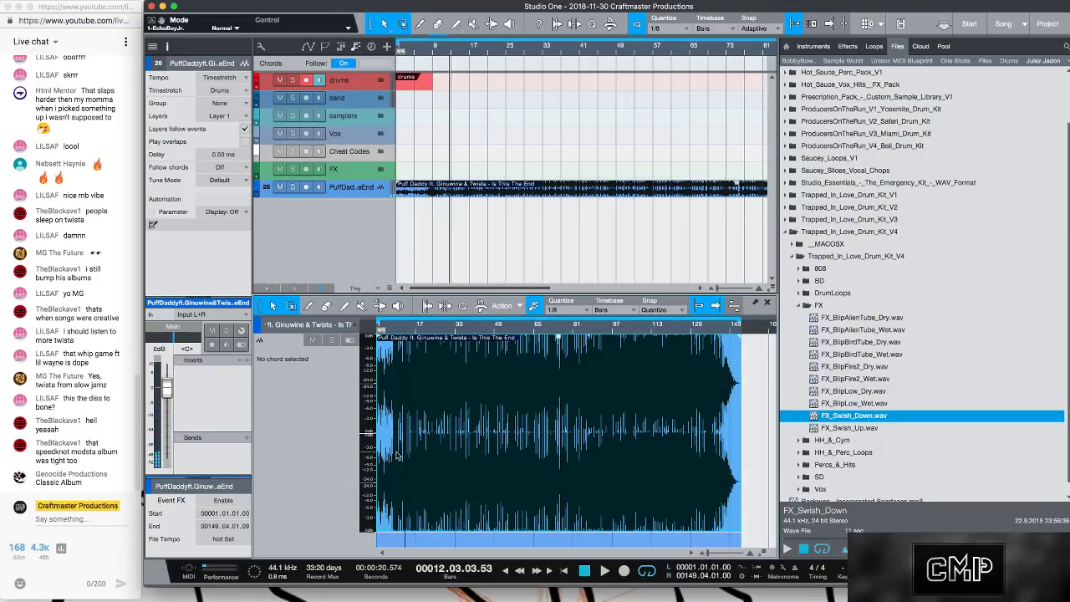
- Move the audio event so it starts at 17.01.01.00
drag(393, 485, 432, 539)
drag(416, 323, 434, 410)
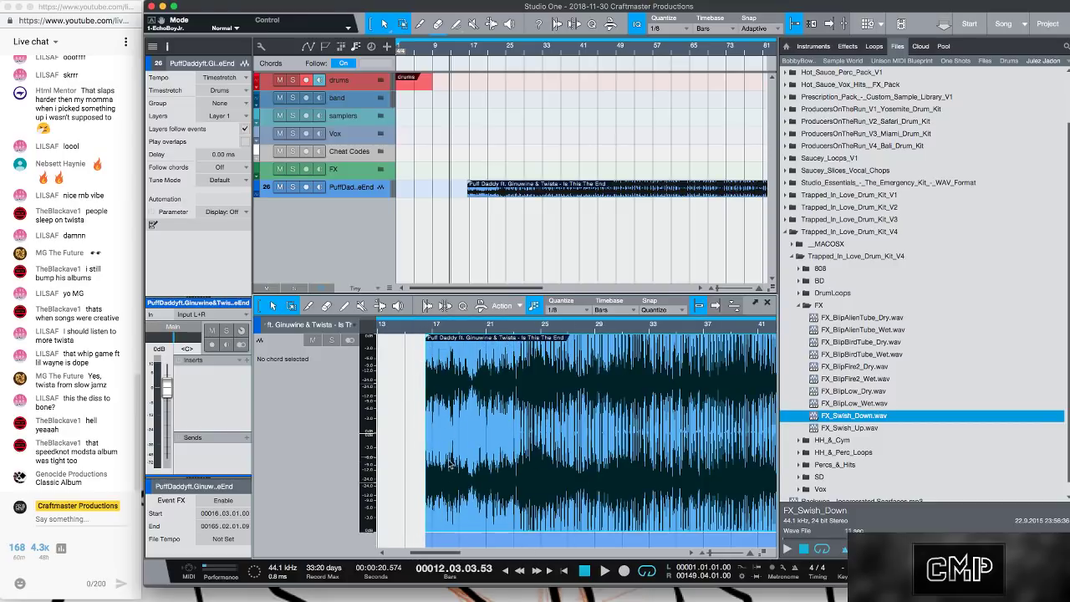
drag(447, 487, 457, 486)
scroll(447, 449, down, 3)
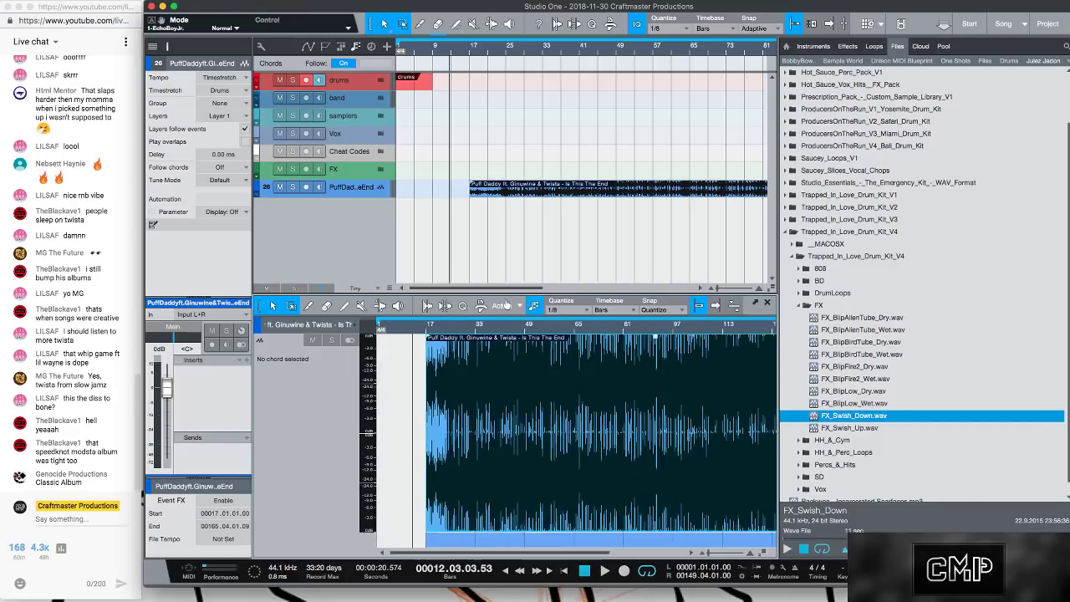
- Extend the start of the audio event back to 9.02.02.14 to restore its intro, and start playback
drag(424, 446, 400, 446)
key(space)
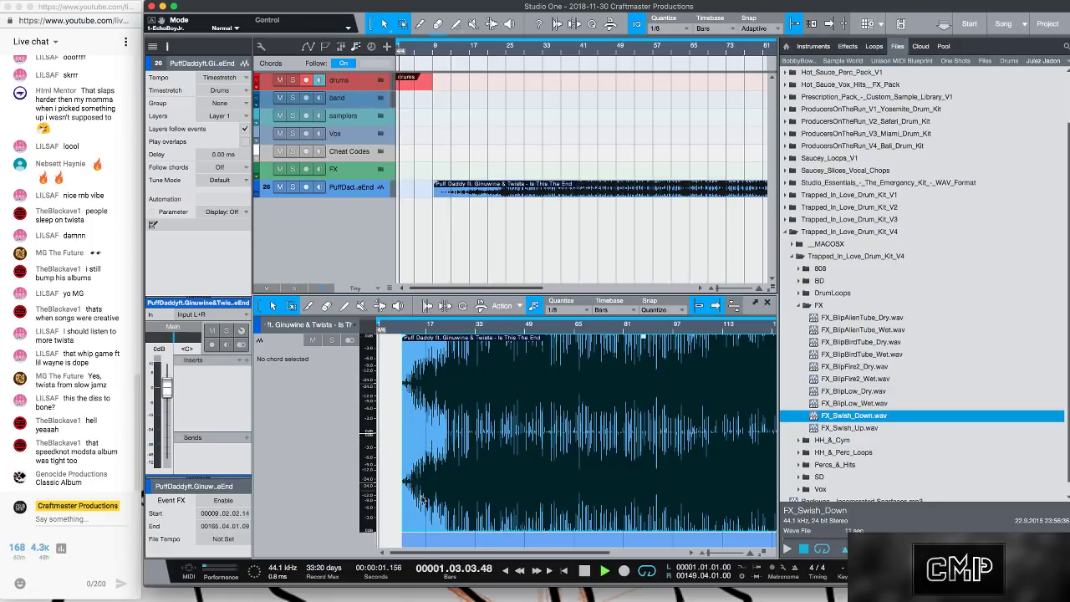
mouse_move(421, 502)
mouse_down()
mouse_move(397, 506)
mouse_move(434, 502)
mouse_up()
key(super+z)
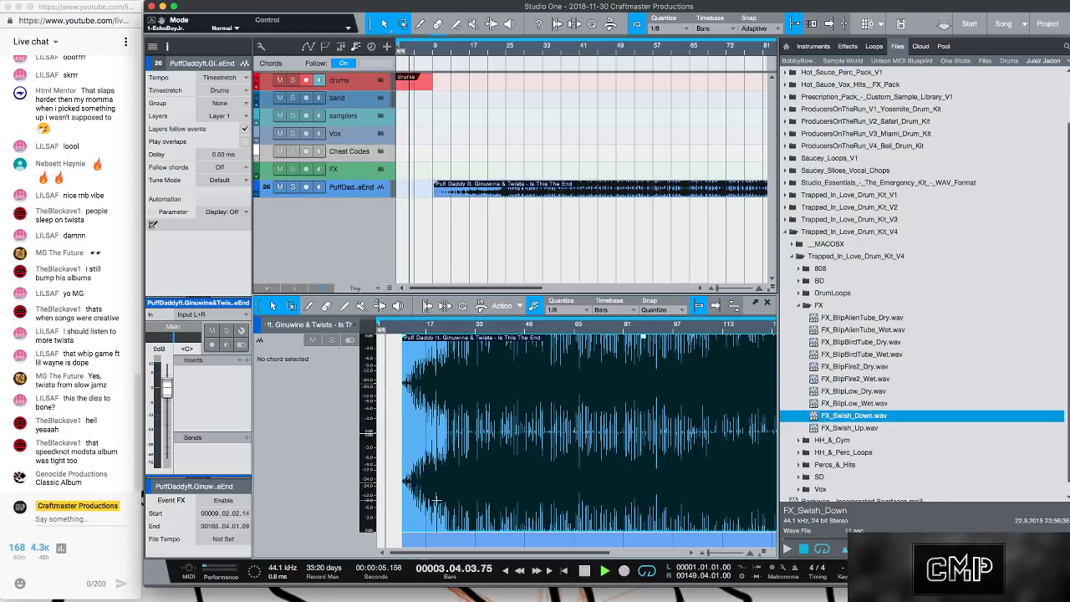
- Audition the restored intro between bars 9 and 15 and examine its waveform for a sample section
drag(408, 326, 427, 367)
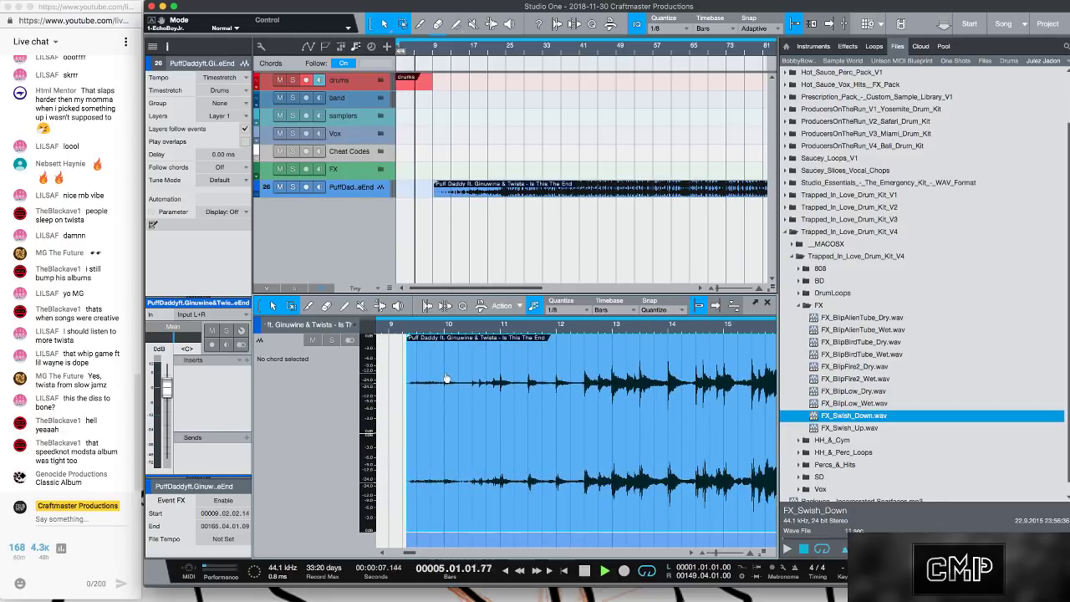
key(w)
key(w)
key(w)
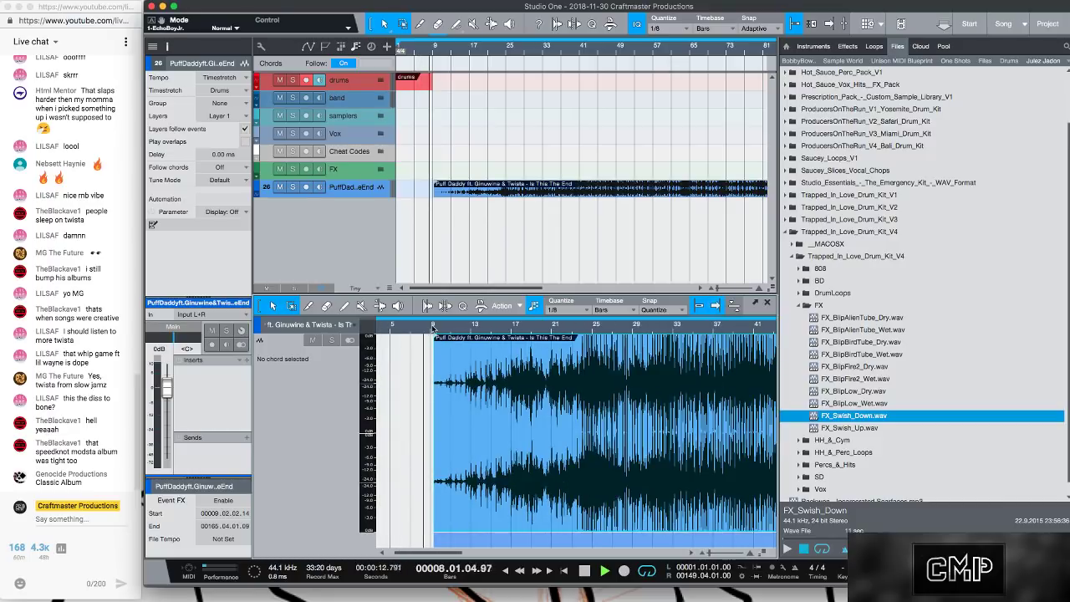
key(e)
key(e)
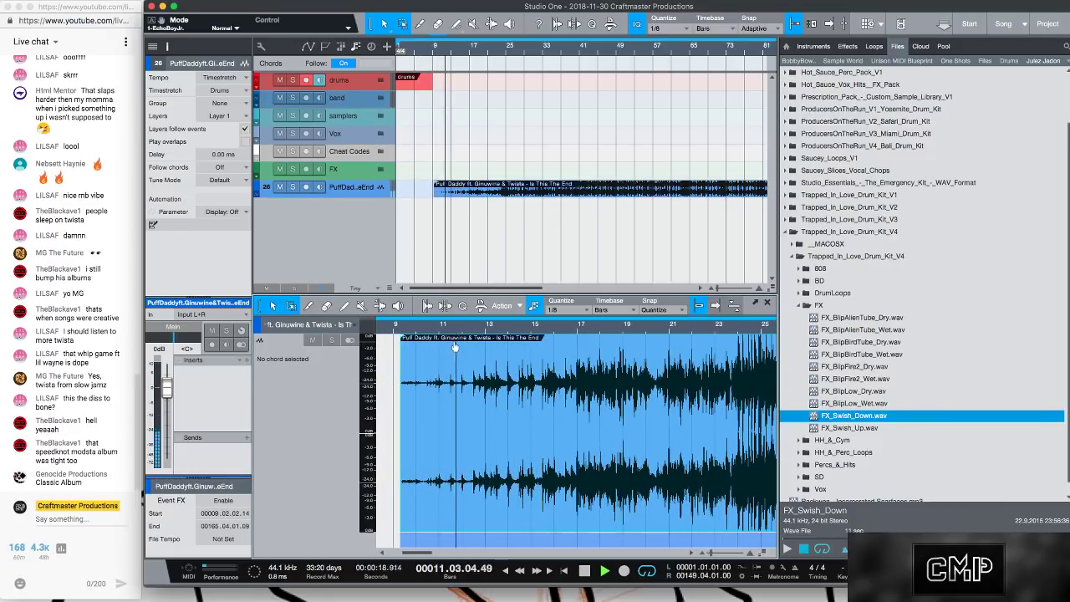
key(e)
key(w)
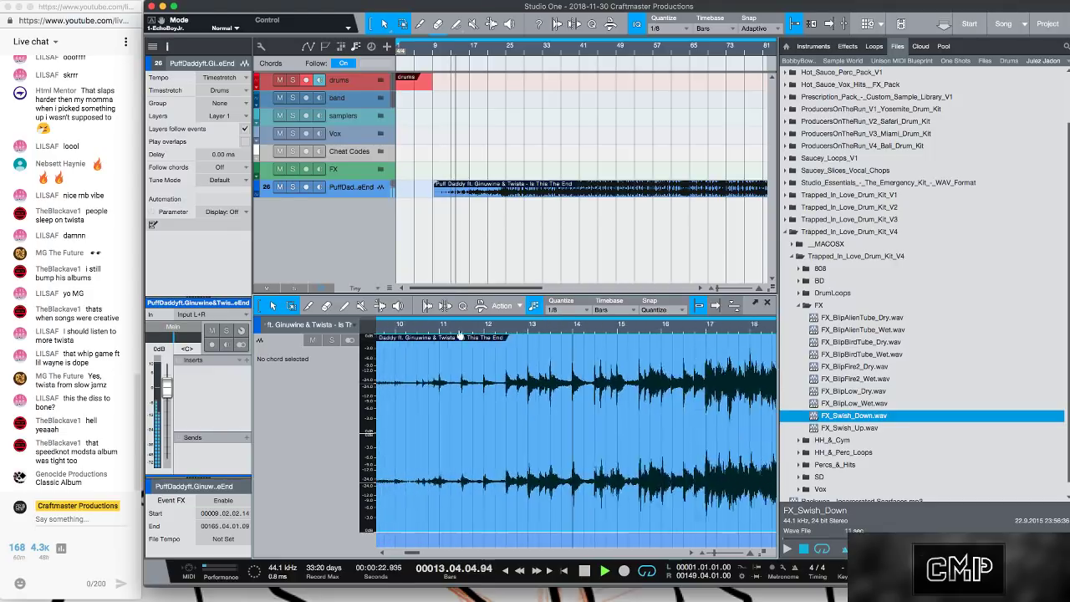
key(w)
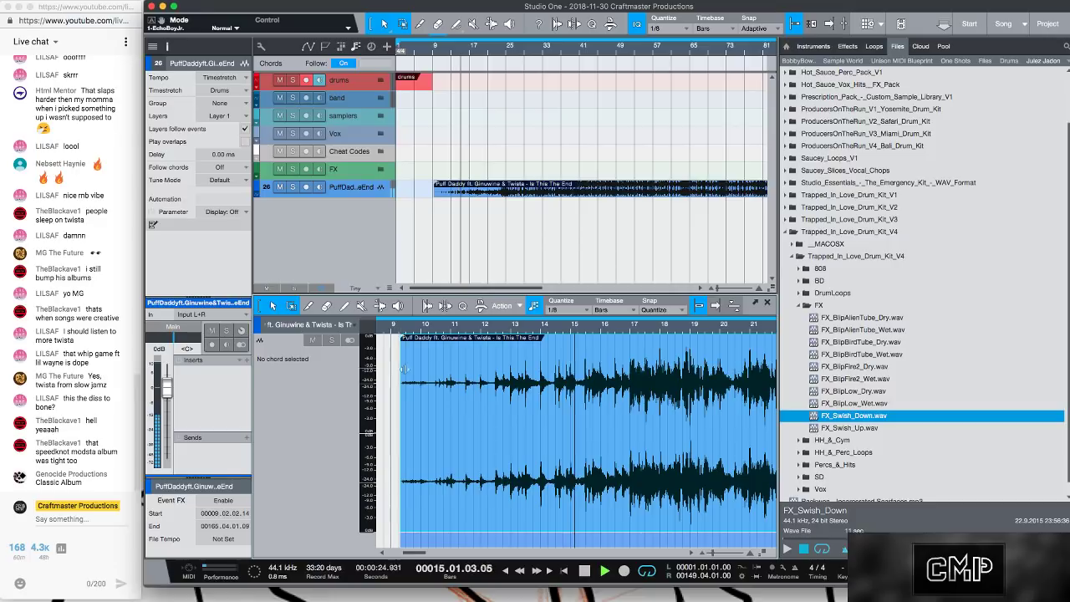
- Try trimming the audio event's start to 10.03.01.00 and then 10.01.01.00, auditioning the intro
drag(413, 351, 440, 375)
click(468, 324)
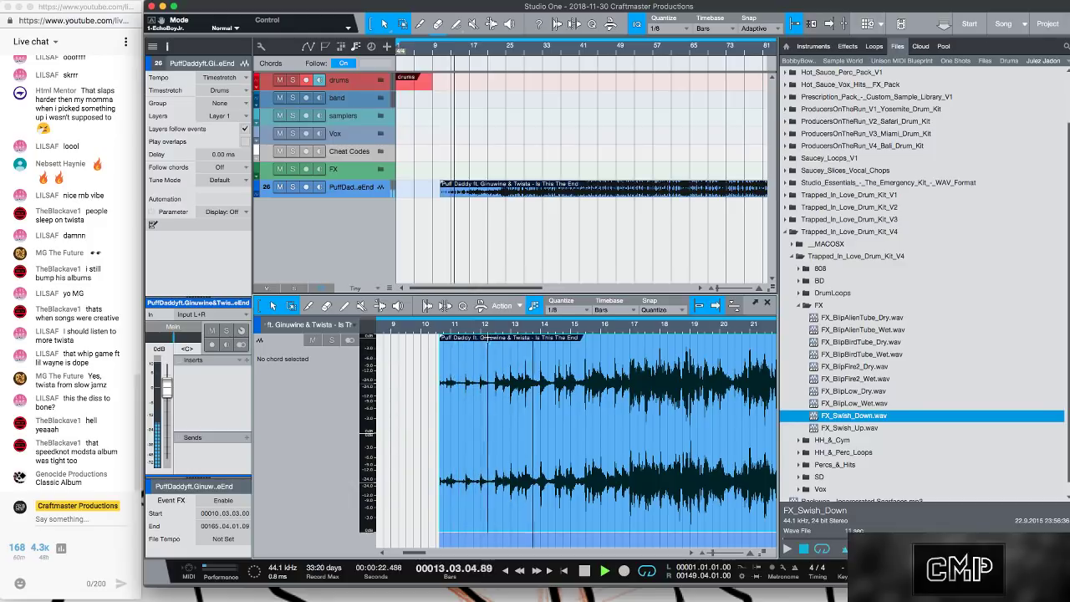
drag(440, 363, 420, 362)
key(space)
click(408, 328)
key(space)
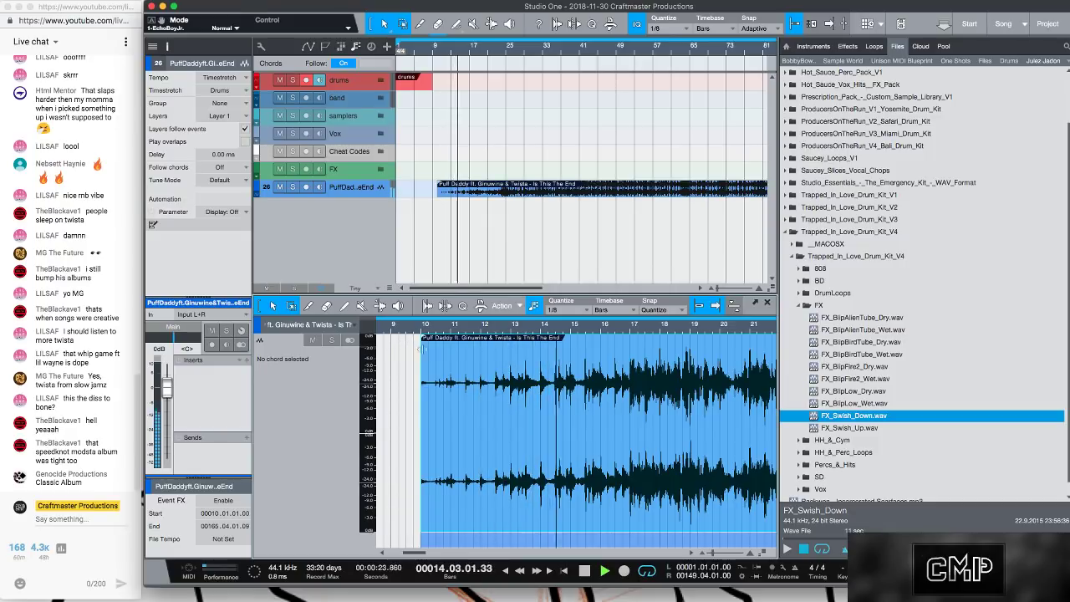
- Trim the start of the audio event to 13.01.01.00 and audition the section that follows
drag(421, 349, 509, 381)
click(500, 325)
drag(532, 326, 480, 336)
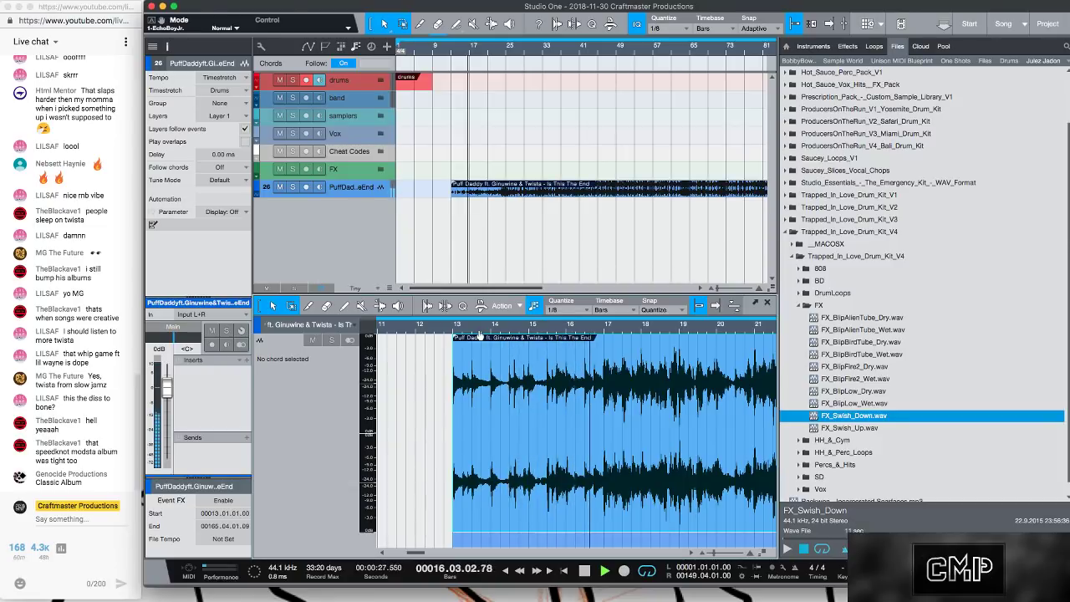
- Split the audio event at bar 17, move the four-bar slice before it to 1.01.01.00, and play it
alt+click(605, 366)
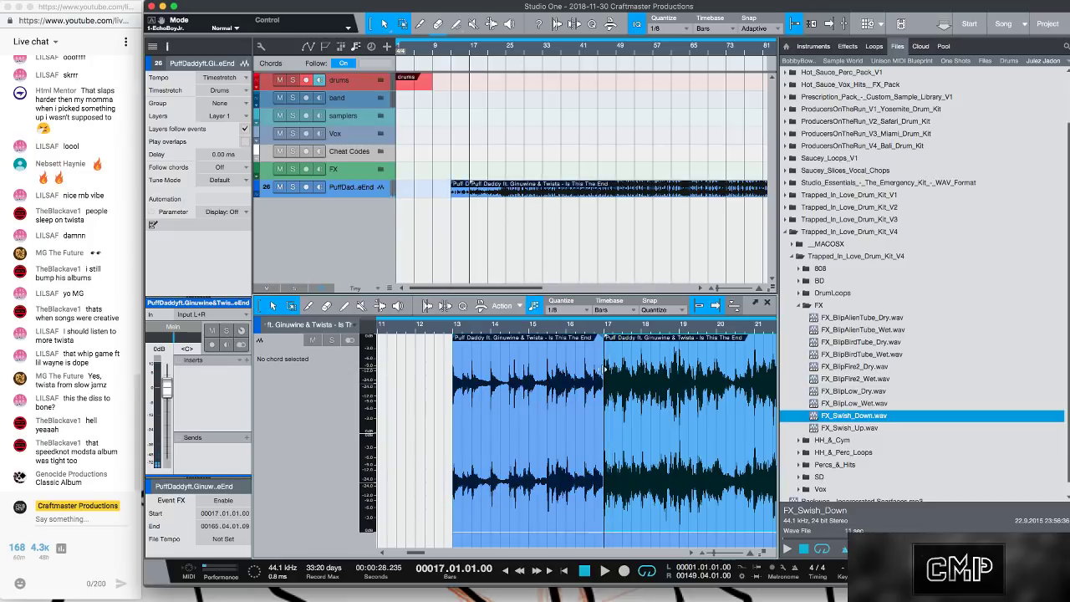
drag(562, 327, 693, 317)
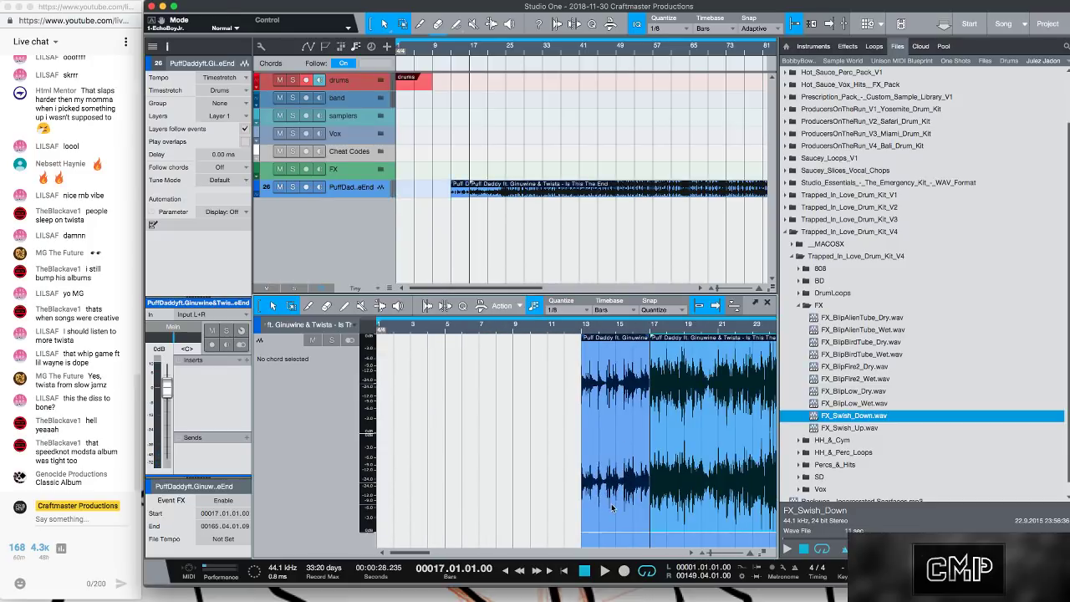
drag(611, 507, 400, 478)
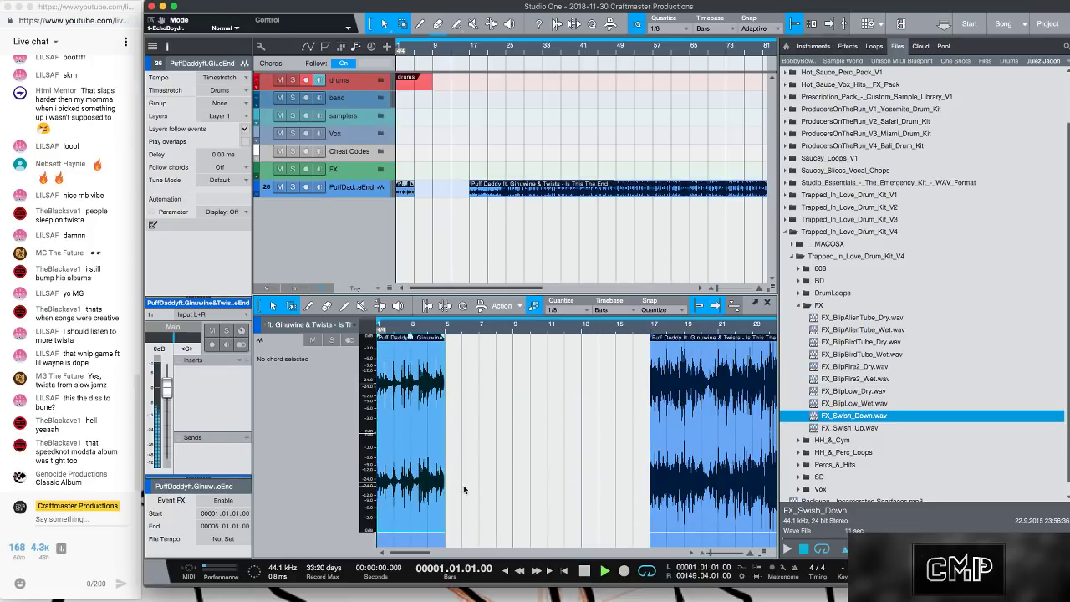
key(space)
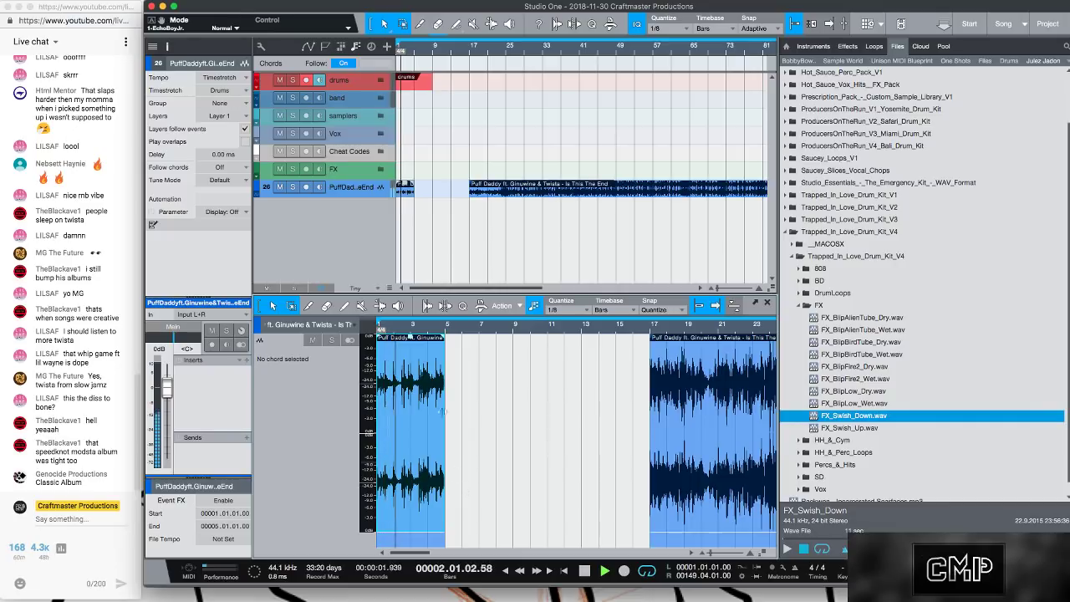
drag(428, 552, 399, 553)
key(space)
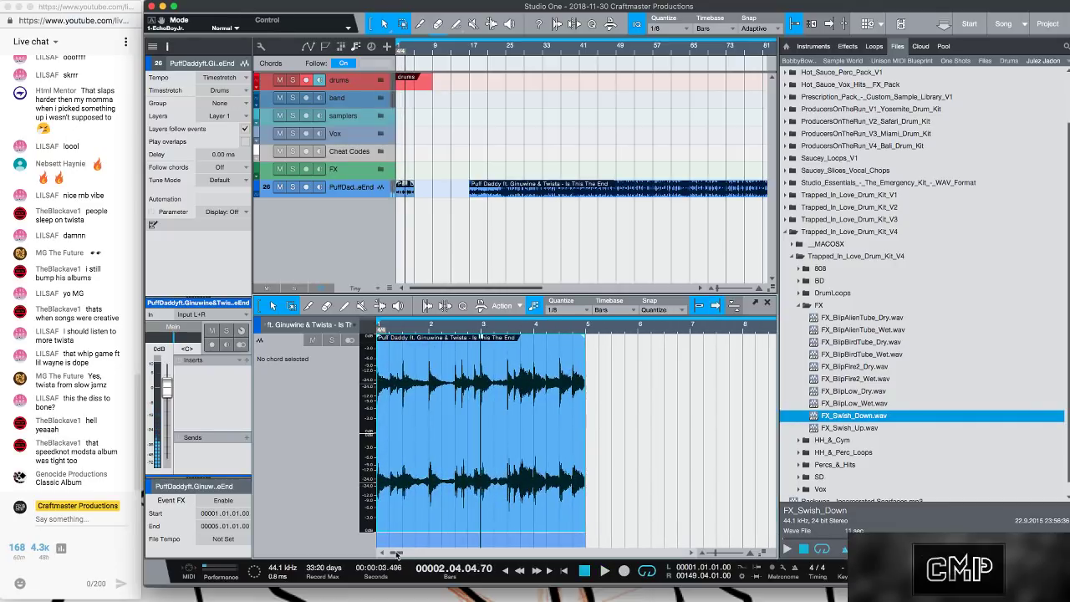
- Split the four-bar slice at 1.03.01.00, select its first half-bar piece, and play from the song start
click(404, 345)
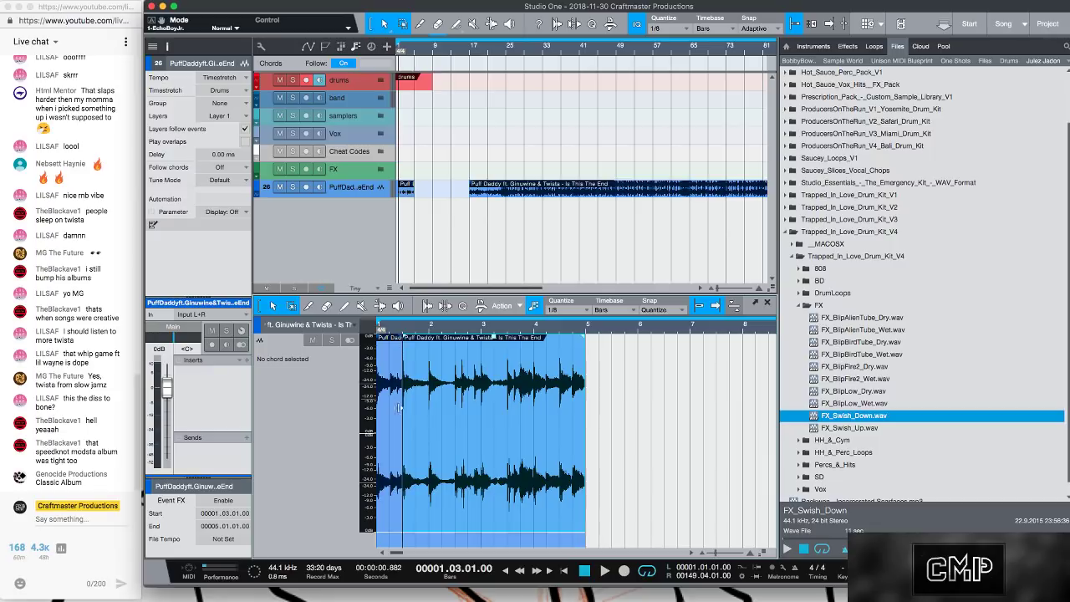
click(393, 452)
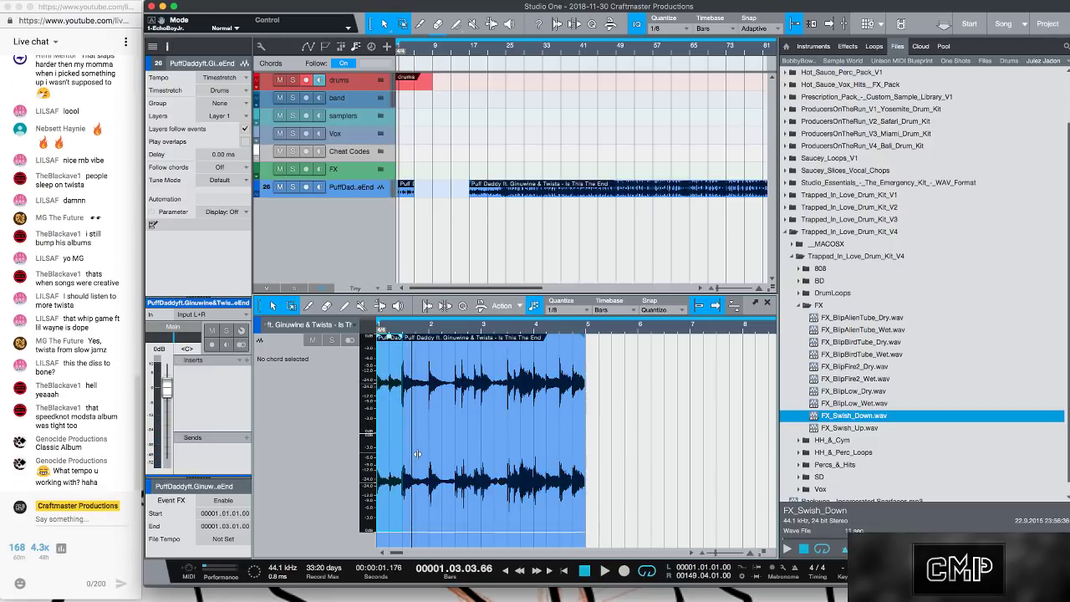
key(space)
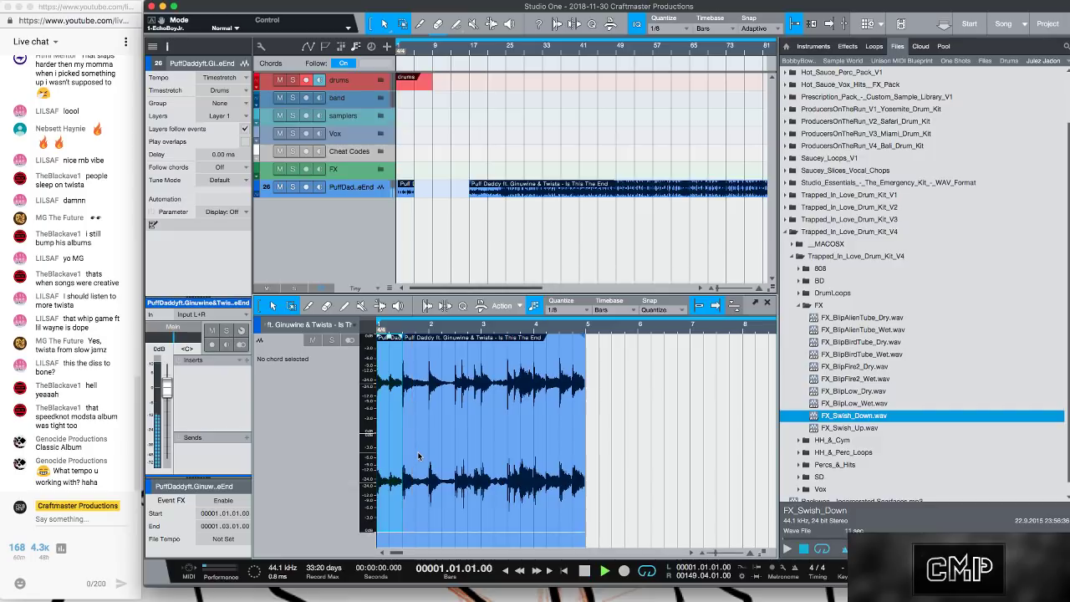
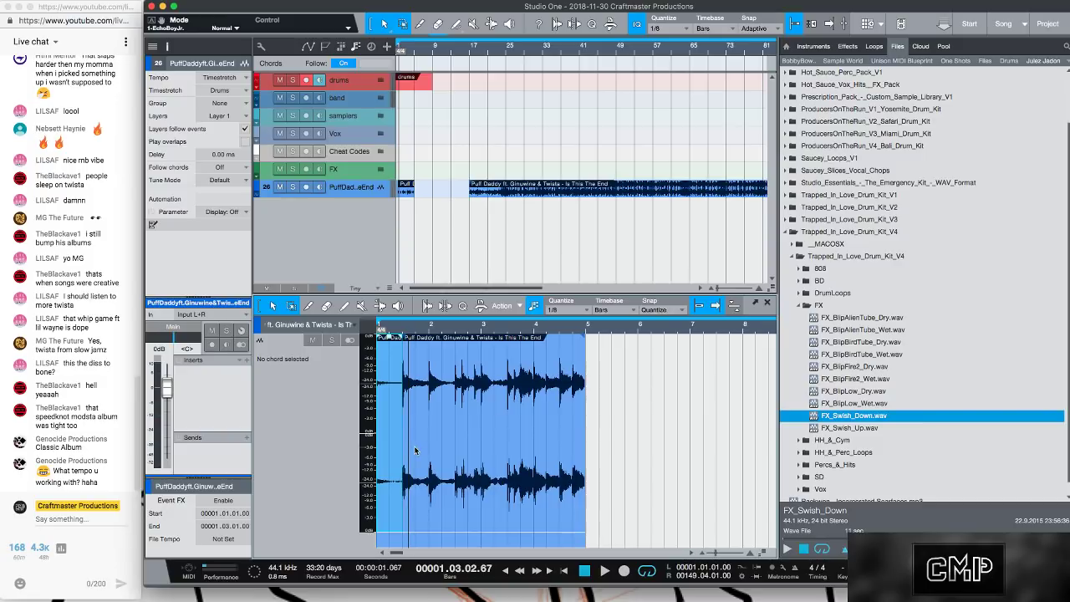
- Set the gain of the first half-bar piece to 14.5 dB, auditioning it from the song start
key(Home)
key(space)
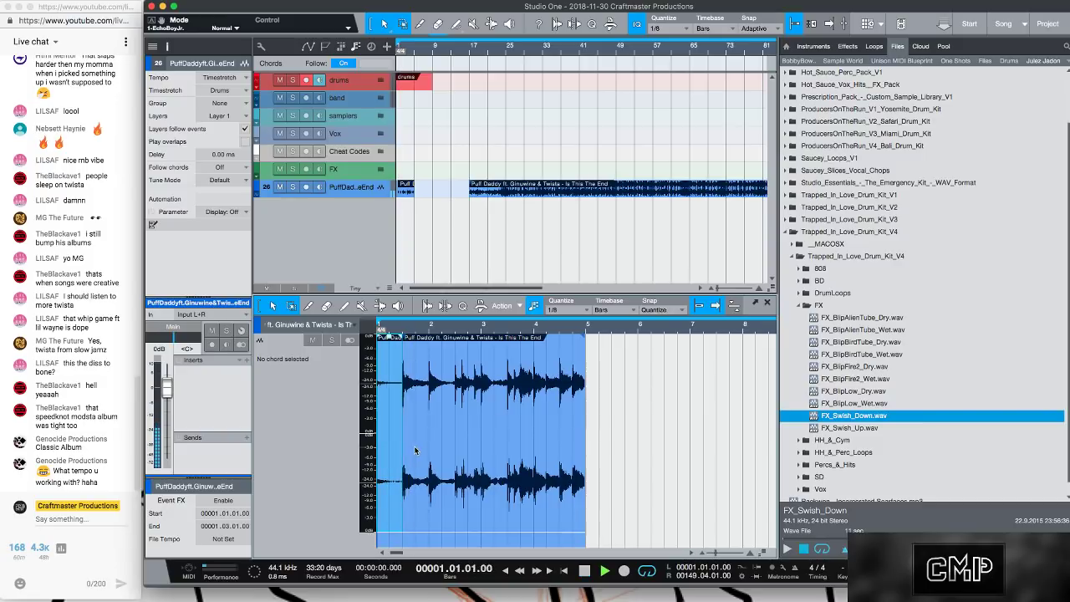
key(space)
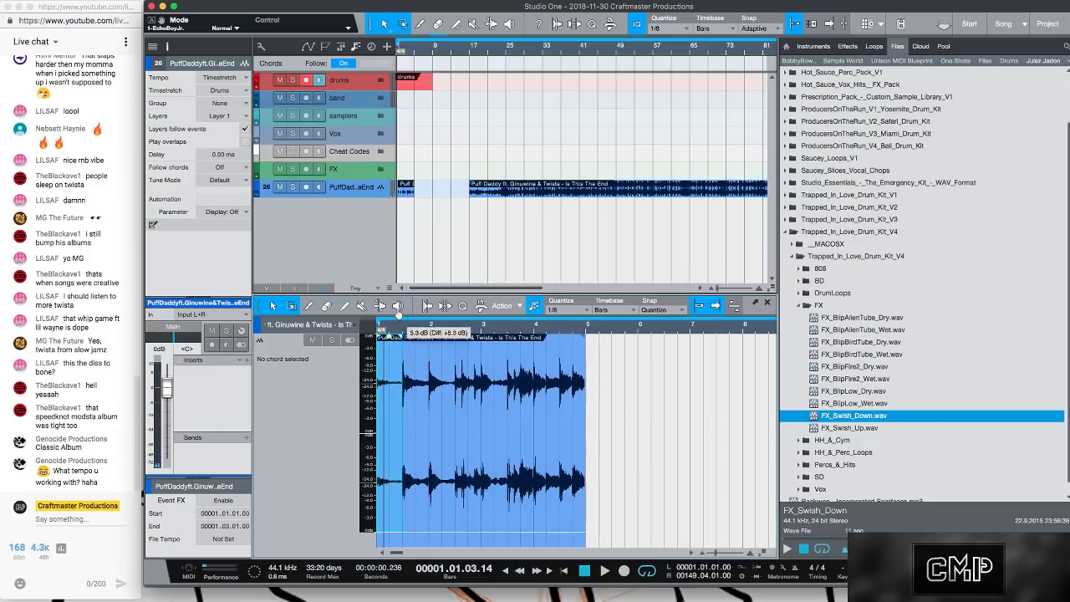
key(space)
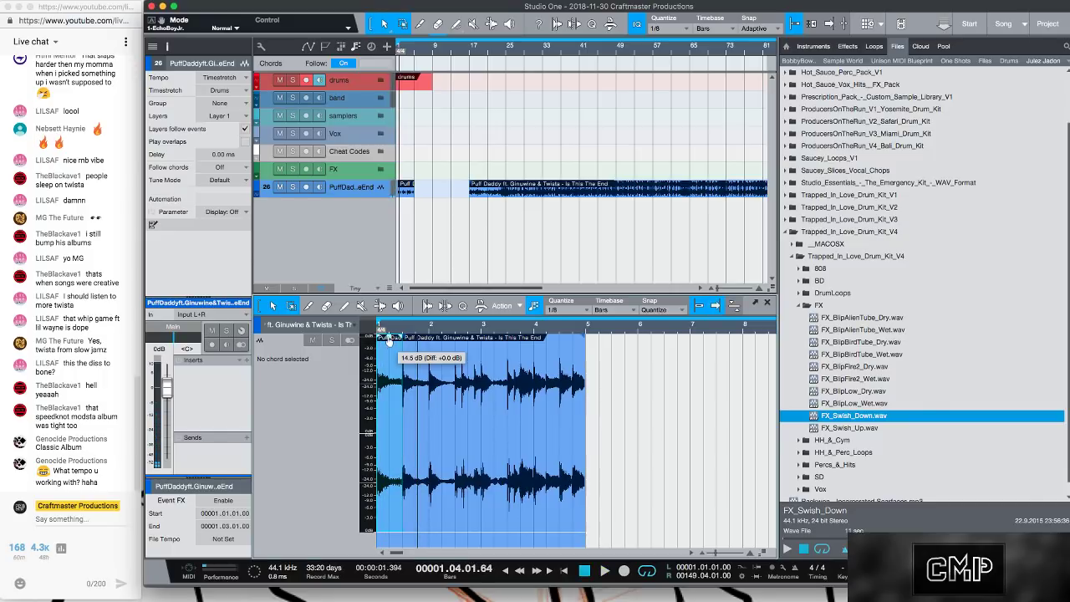
click(186, 335)
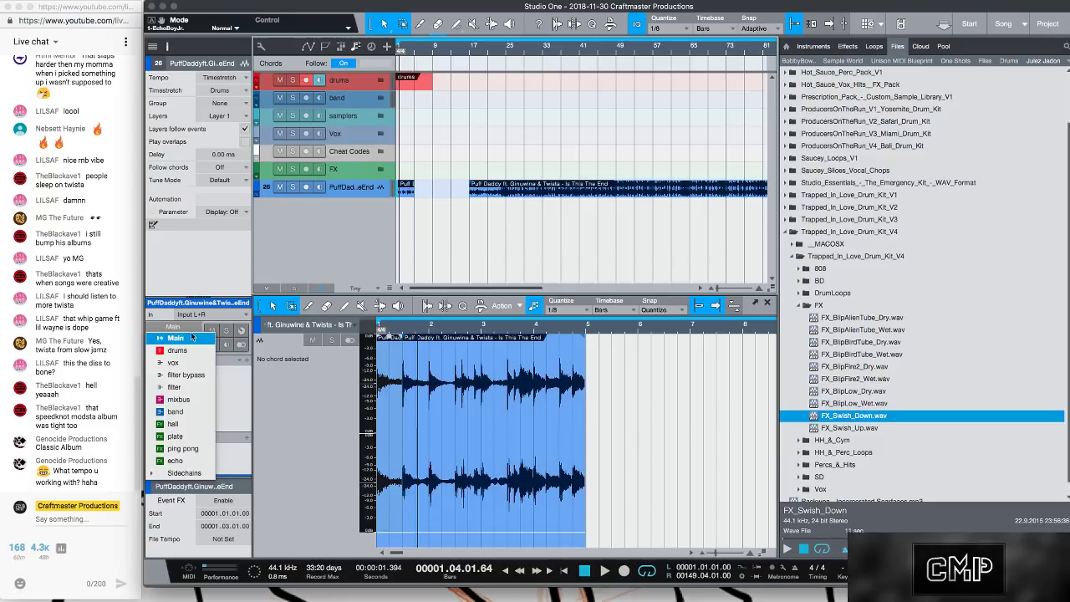
click(231, 381)
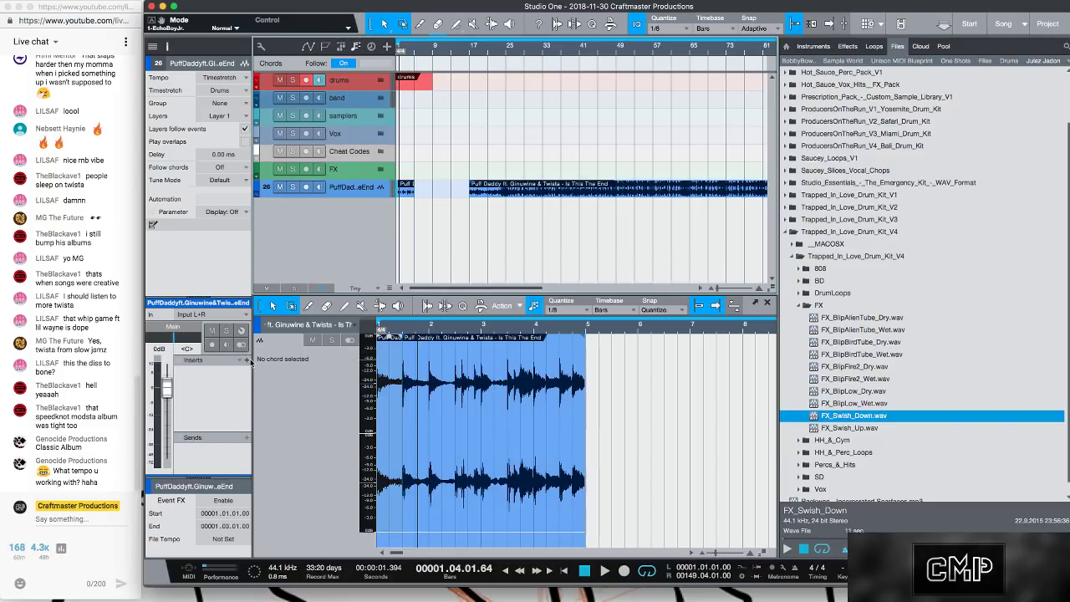
- Insert Neutron 2 on the "Is This The End" track and set its EQ low-pass filter to 48 dB at about 9382 Hz
click(246, 361)
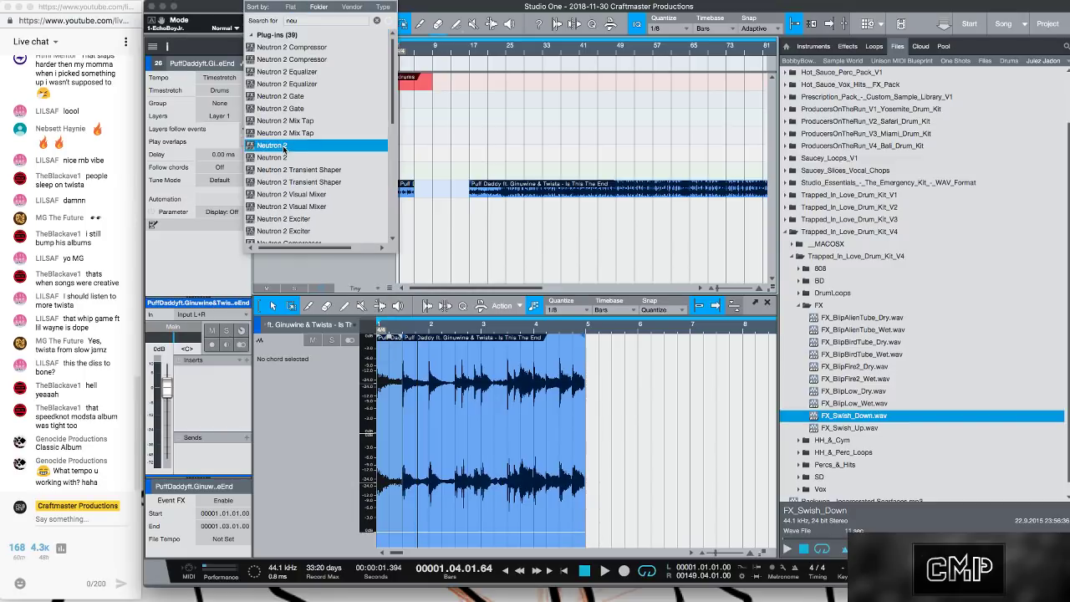
click(283, 147)
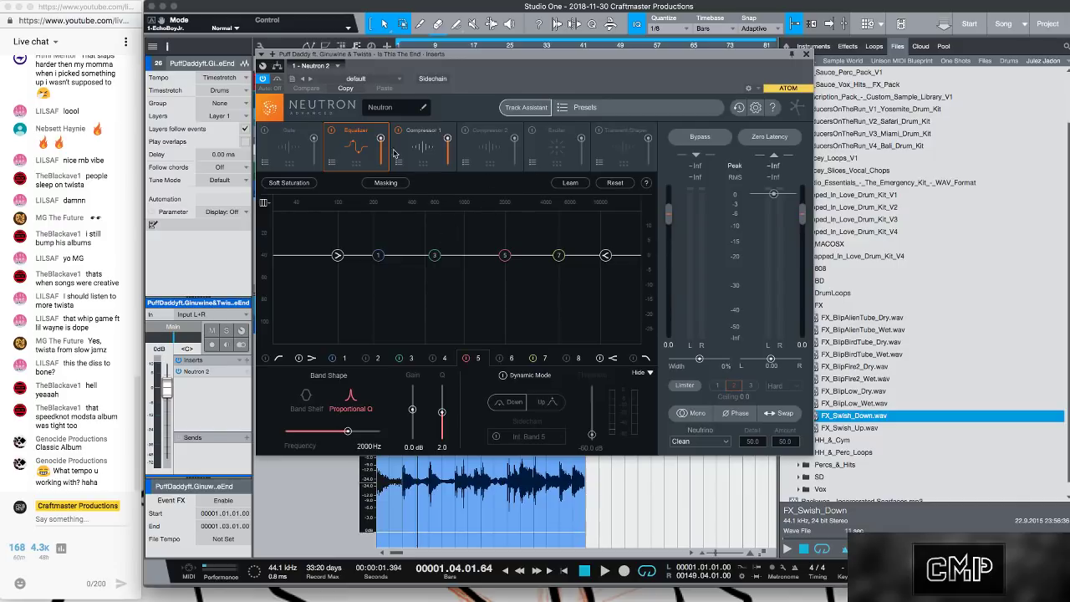
click(265, 359)
click(265, 358)
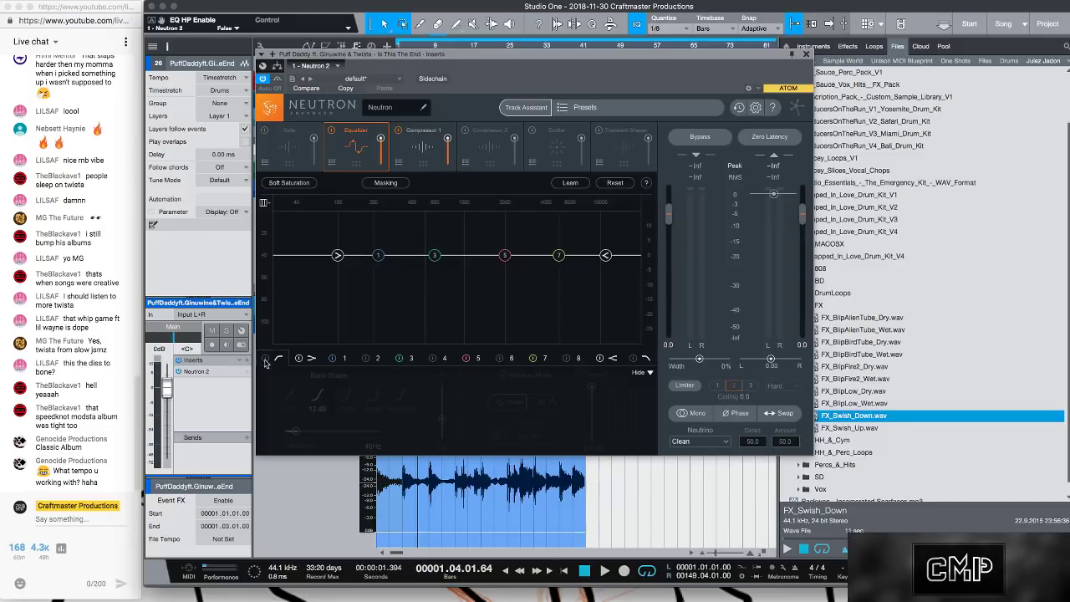
click(632, 358)
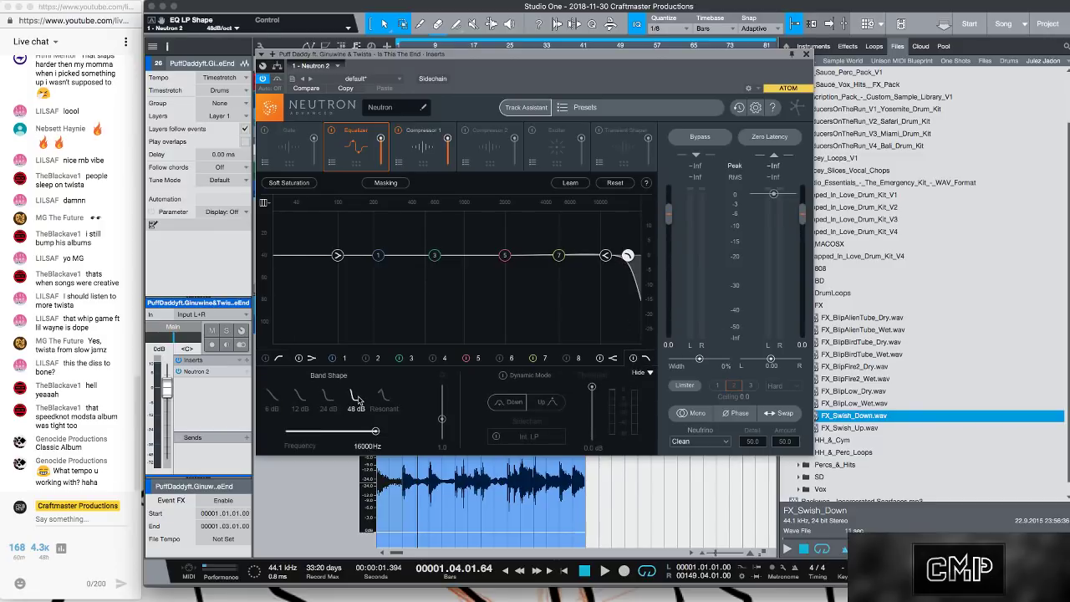
key(space)
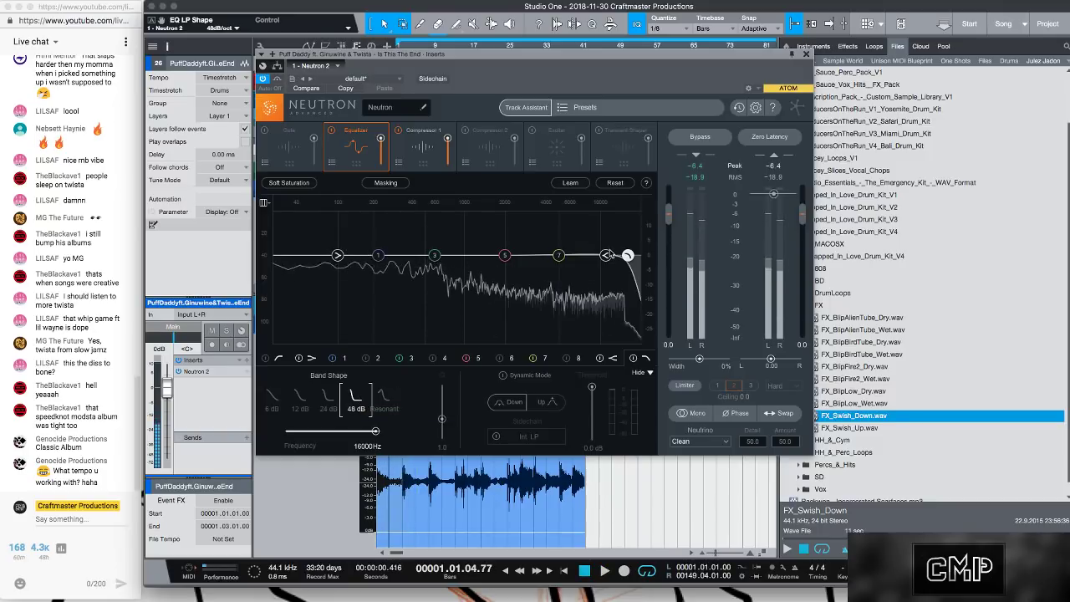
drag(628, 256, 594, 260)
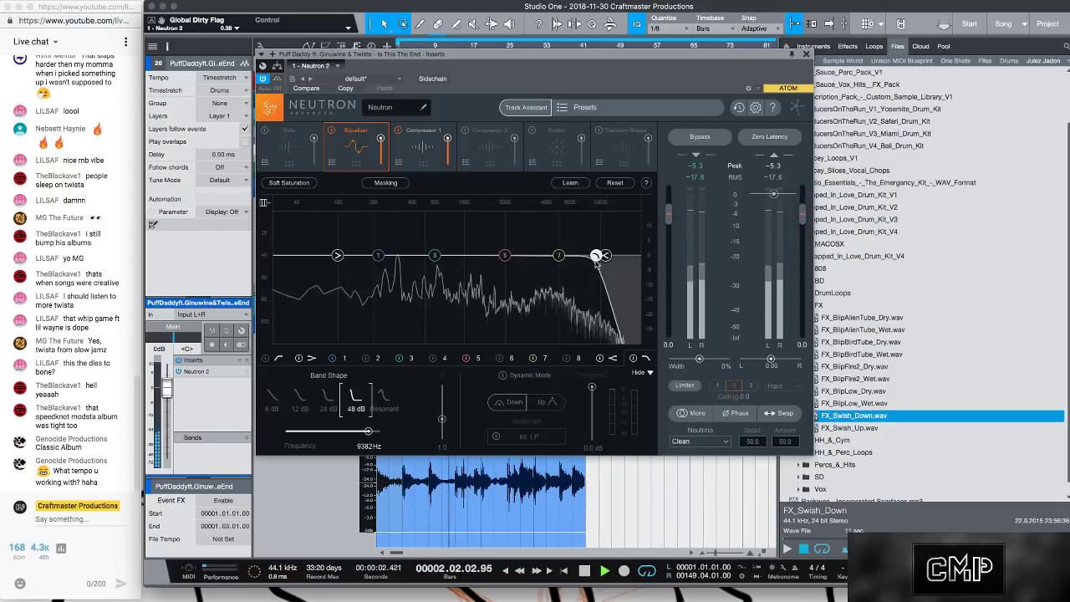
- Add a 12 dB high-pass filter at about 198 Hz in the Neutron 2 equalizer and close the plug-in
click(266, 357)
drag(296, 255, 373, 255)
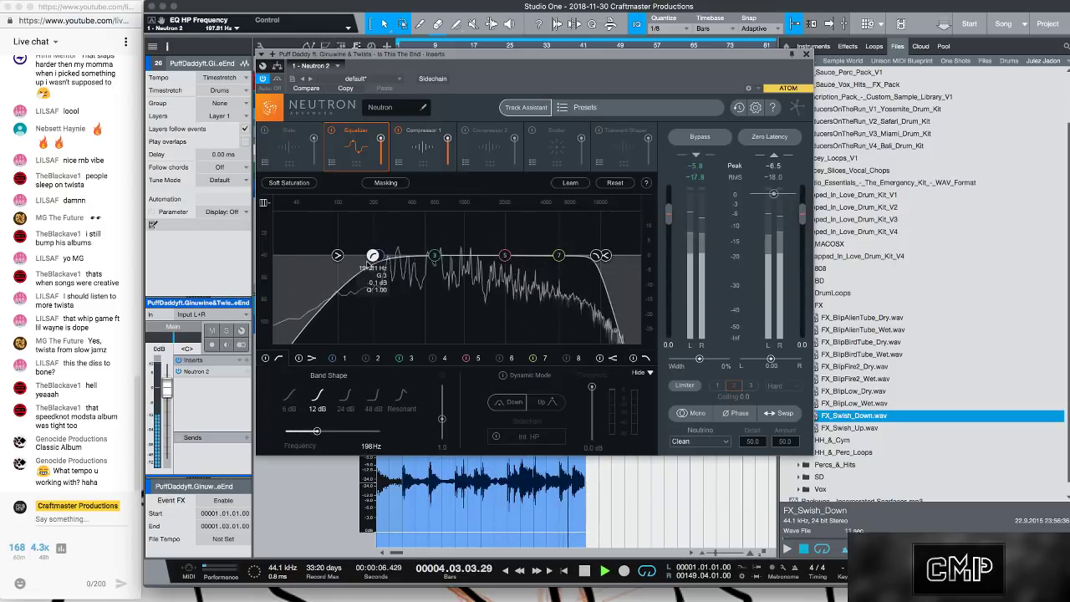
click(806, 54)
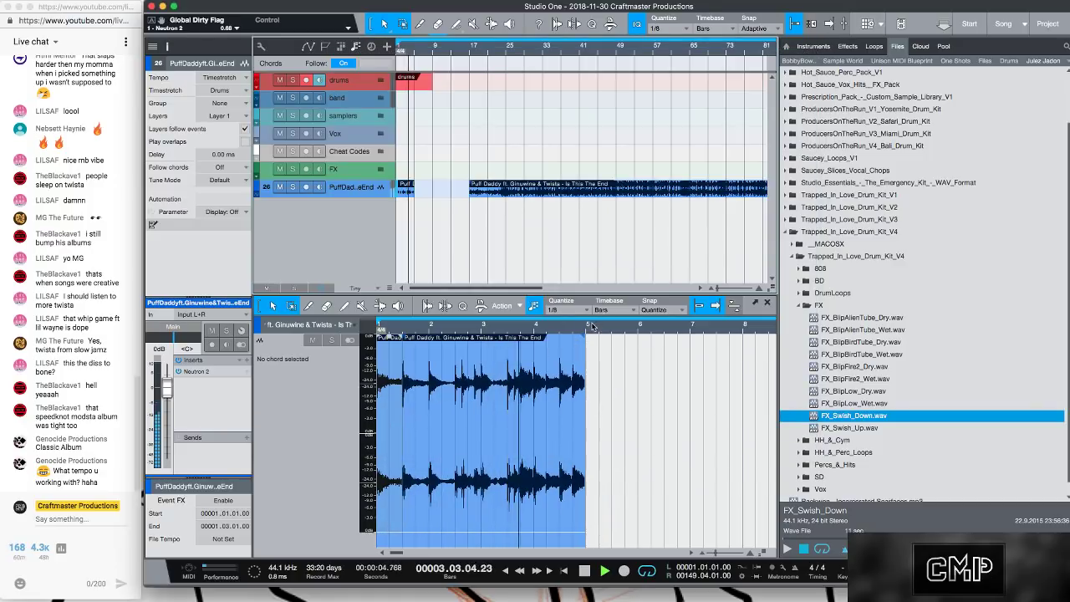
- Loop bars 1 to 5, and replace the first half-bar piece by deleting it and extending the following event back to 1.01.01.00
drag(584, 319, 376, 318)
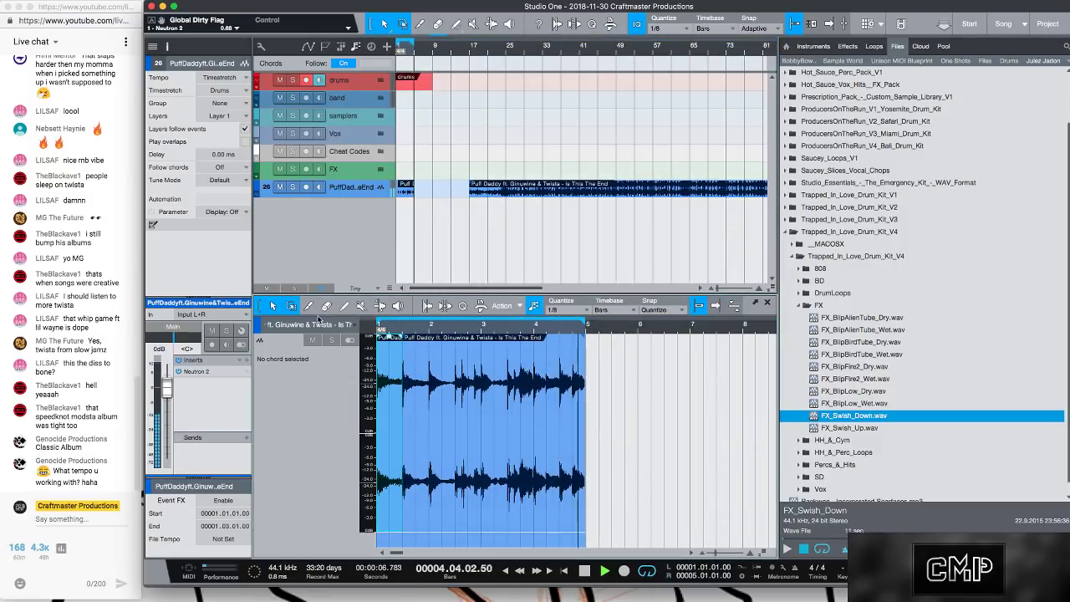
key(space)
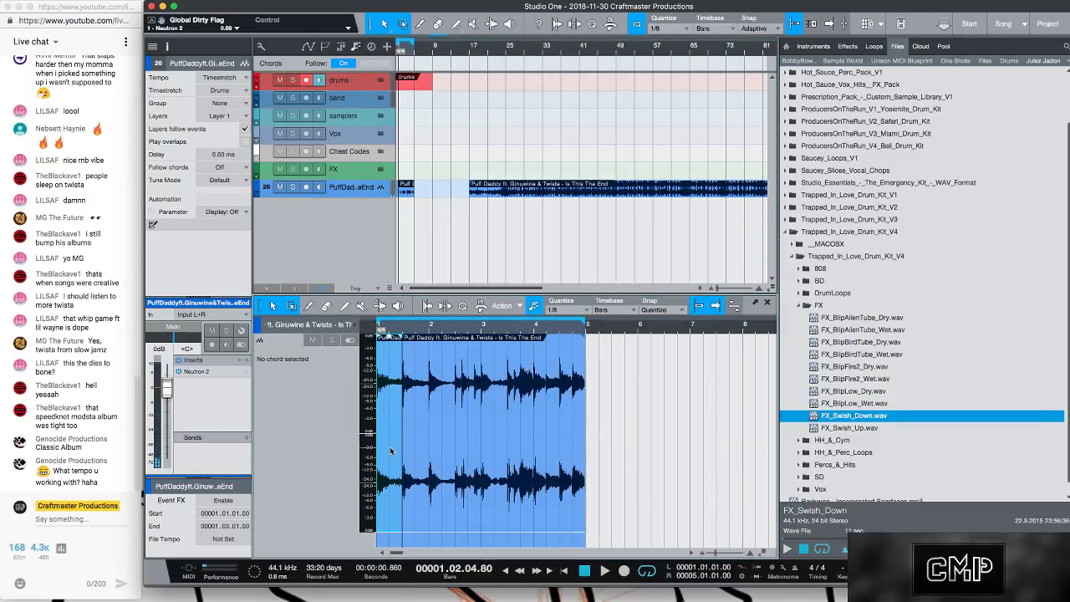
key(Delete)
drag(403, 429, 351, 429)
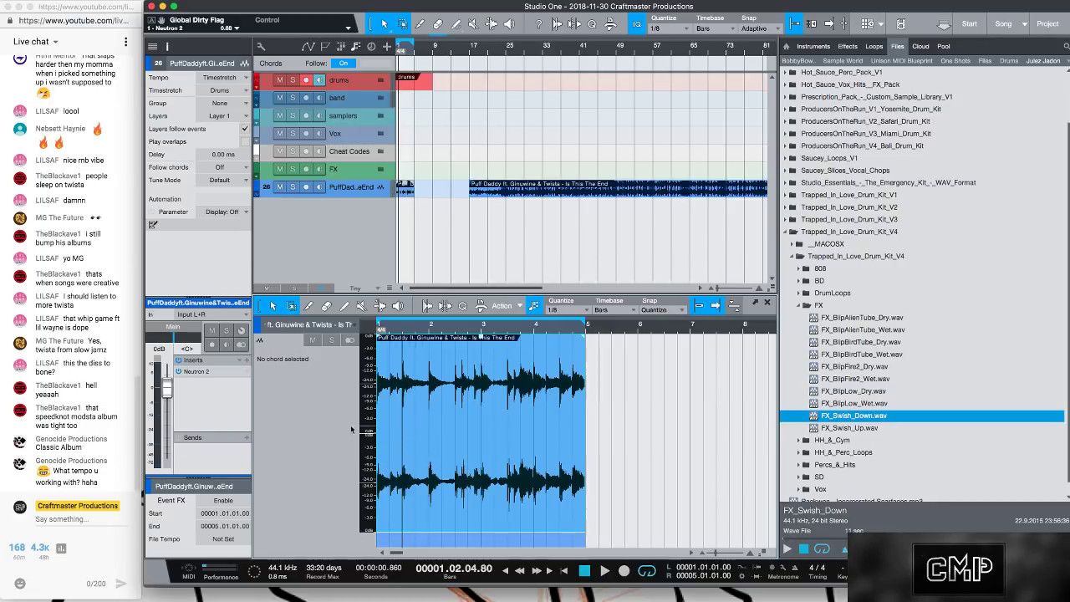
key(space)
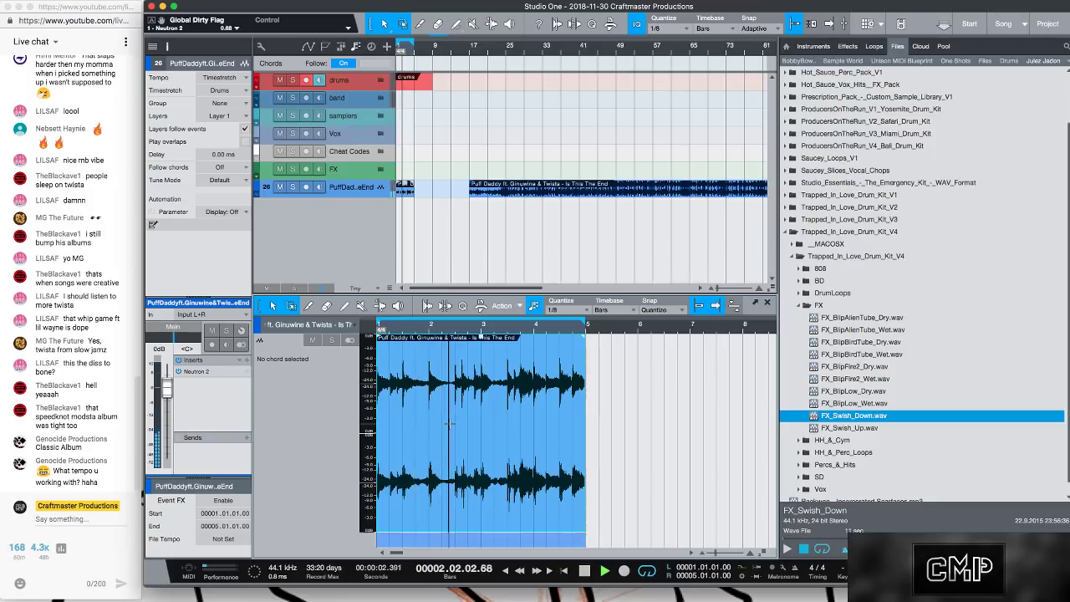
key(space)
key(space)
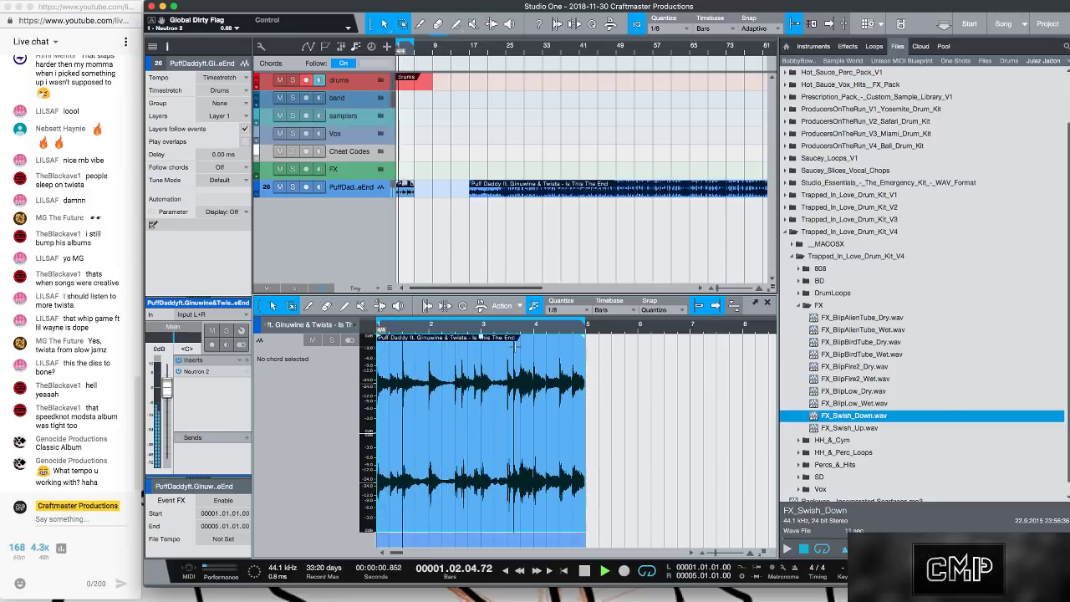
- Extend the event's end to 6.03.01.00 and the loop's end to 7.01.01.00, then restart playback
drag(583, 393, 663, 394)
drag(586, 322, 692, 323)
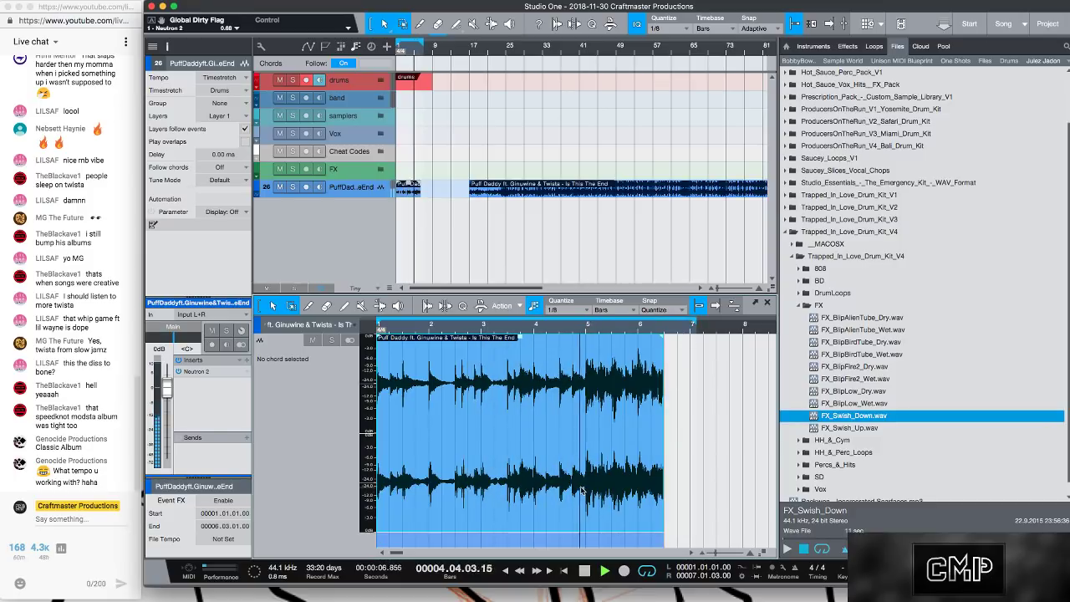
key(comma)
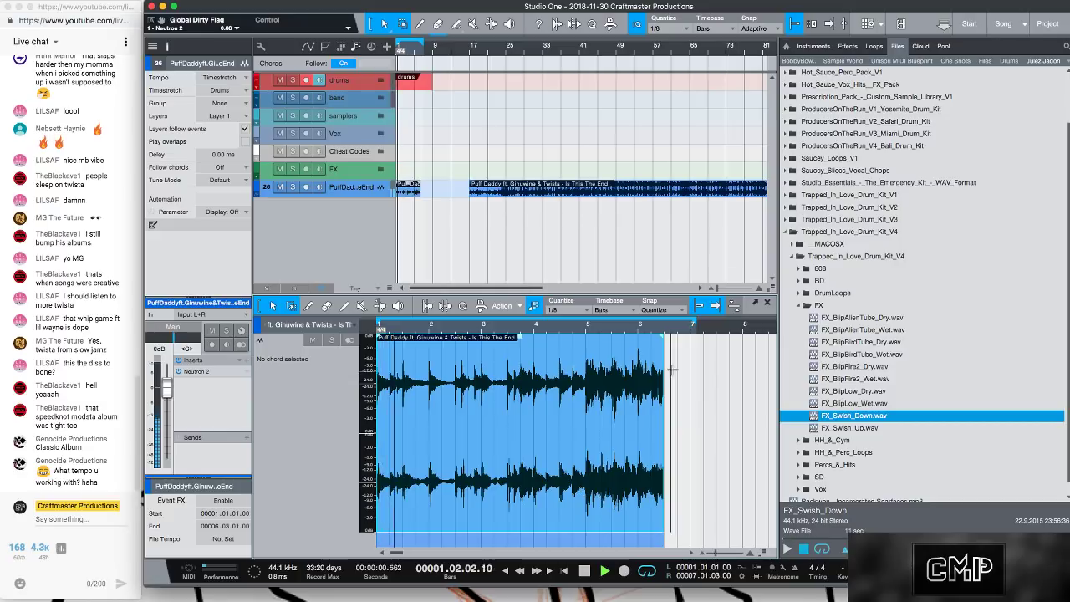
- Stop playback and split the event at 5.02.01.00 and 5.01.01.00 to isolate a one-beat piece
key(space)
click(597, 364)
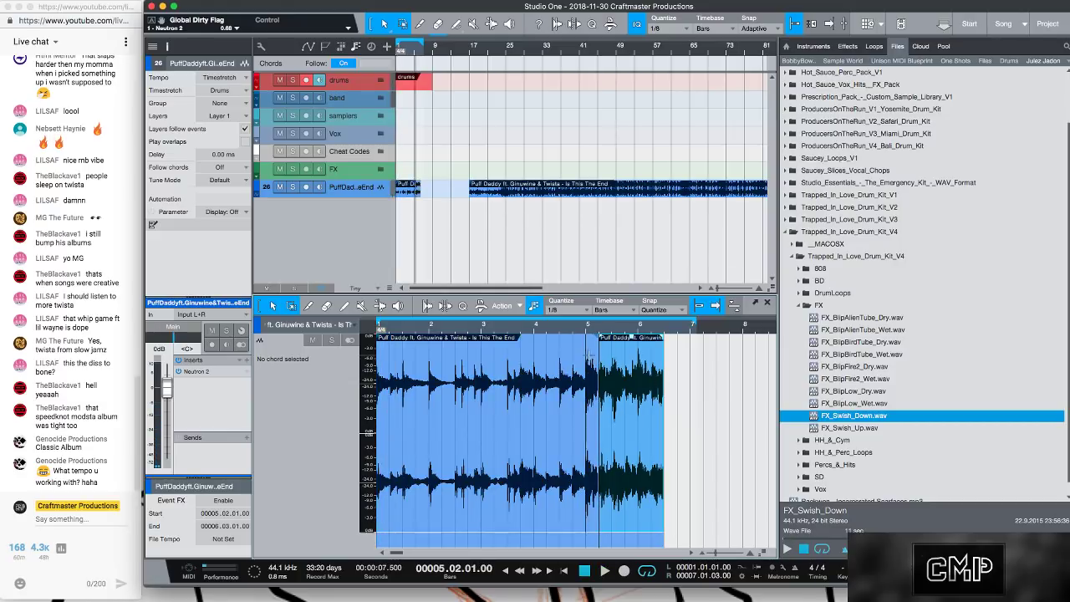
click(585, 356)
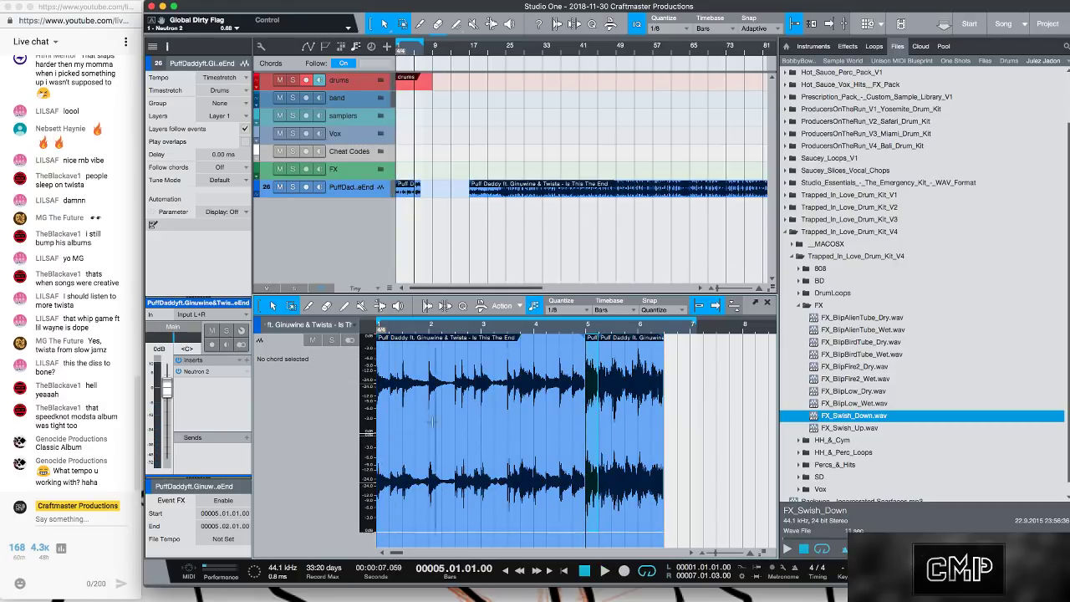
- Trim the main event's start to 1.02.01.00, move the one-beat piece from bar 5 to 1.01.01.00, and play
drag(378, 379, 388, 379)
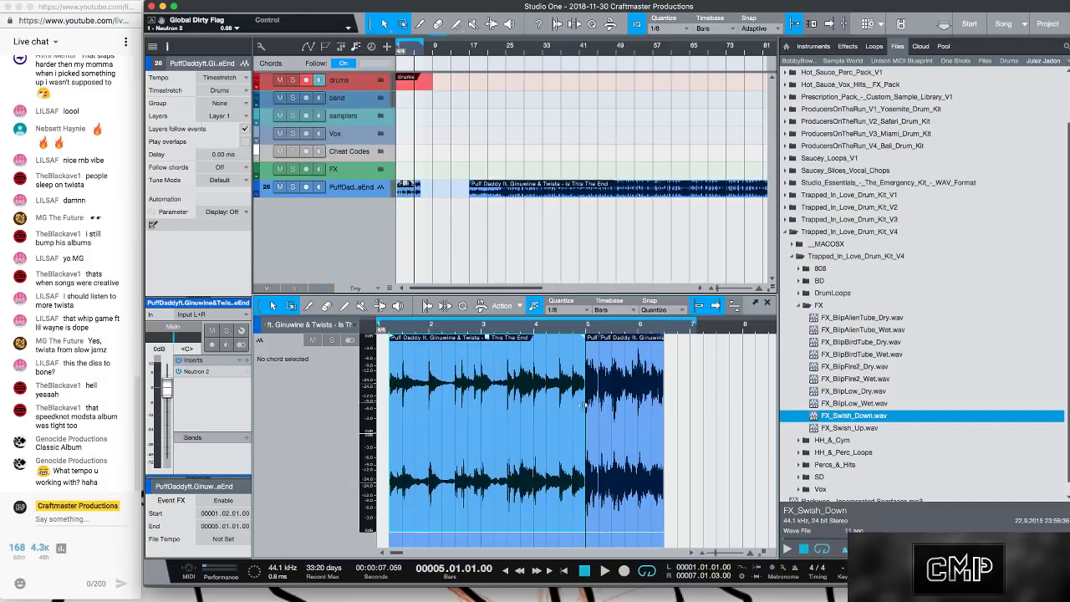
click(593, 485)
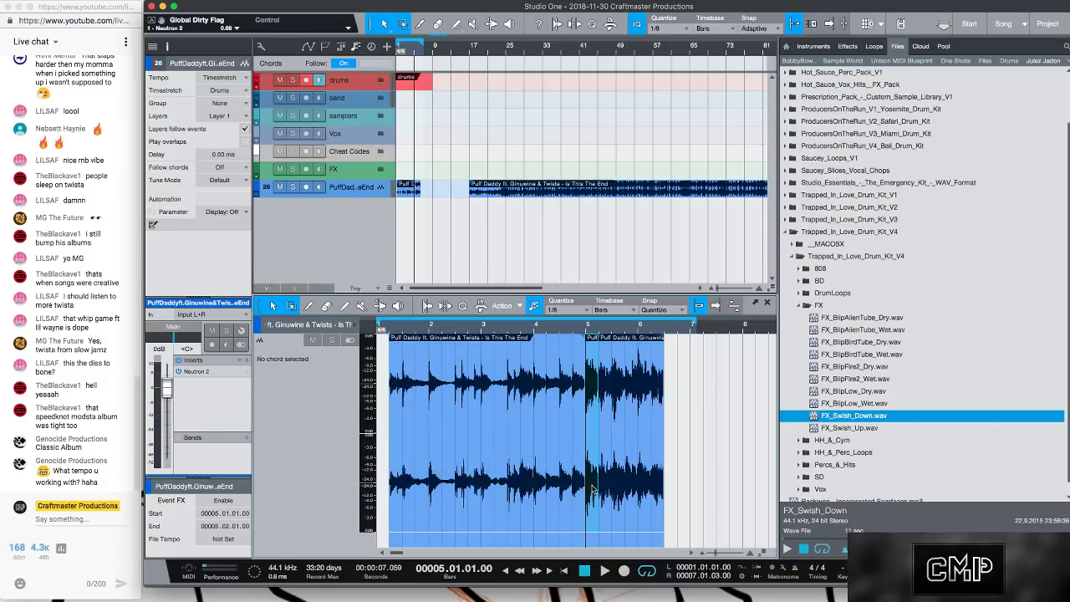
drag(593, 485, 405, 445)
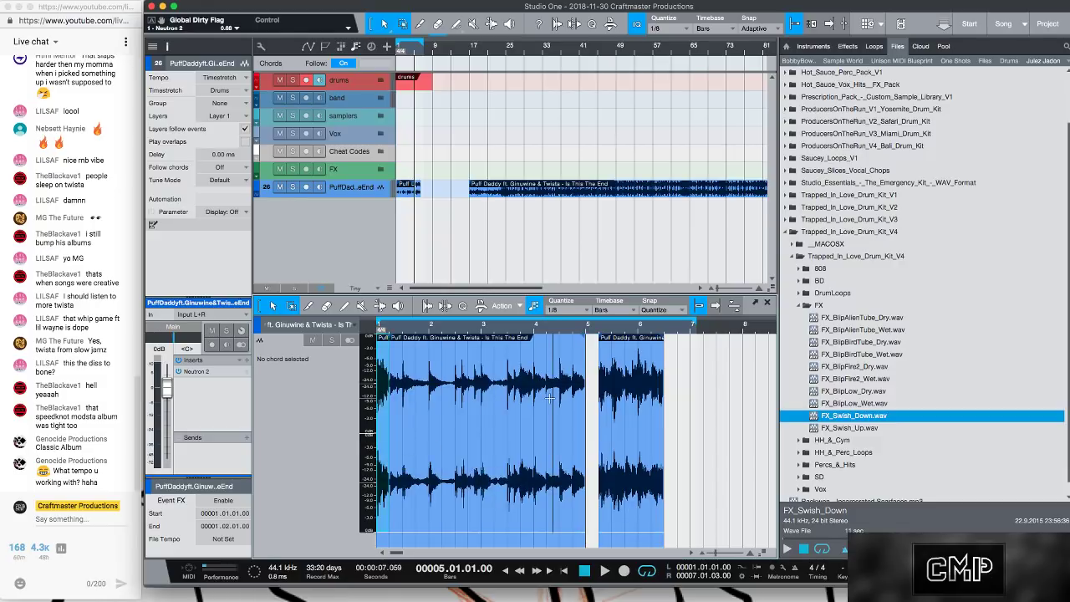
key(space)
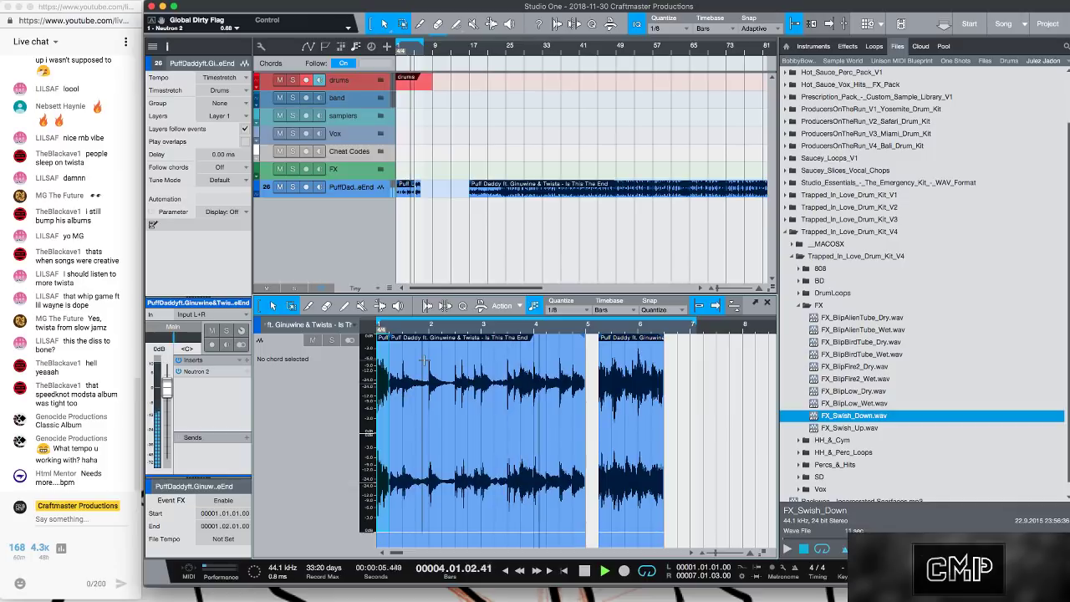
- Shorten the loop to bars 1 to 5, lengthen the opening piece to 1.03.01.00, and audition it
drag(693, 323, 616, 326)
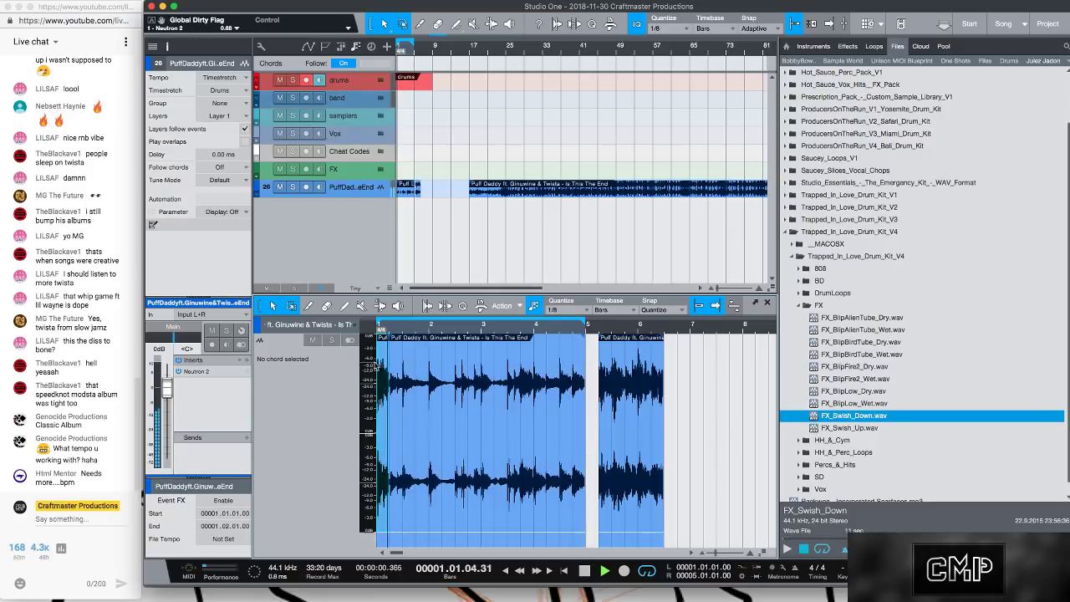
drag(391, 353, 403, 362)
key(space)
key(space)
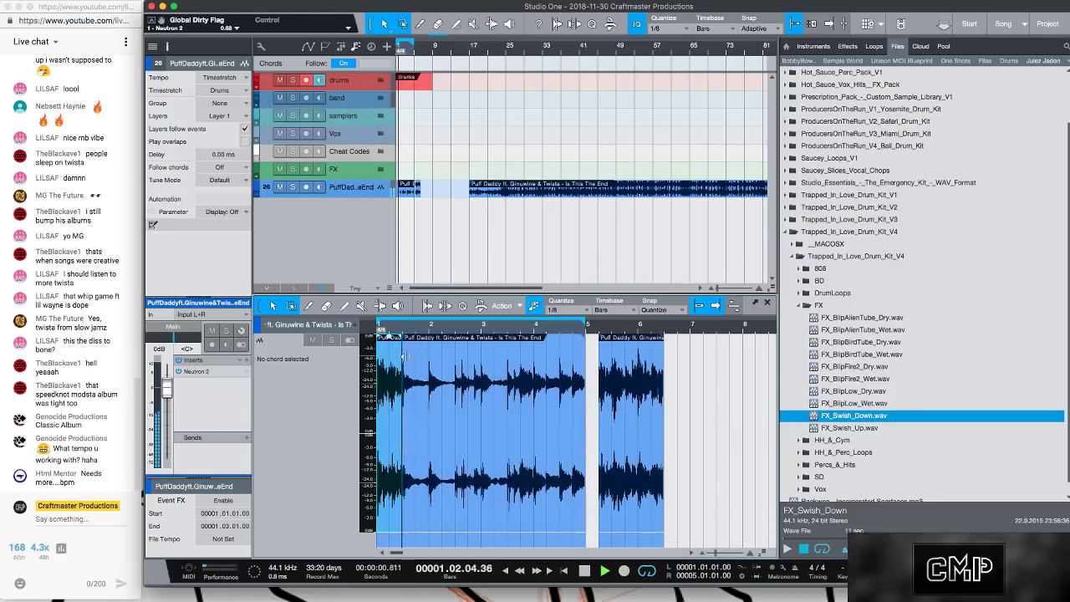
key(space)
- Audition the opening piece lengthened to 2.01.01.00, and shorten it back to 1.03.01.00
drag(401, 354, 430, 362)
key(space)
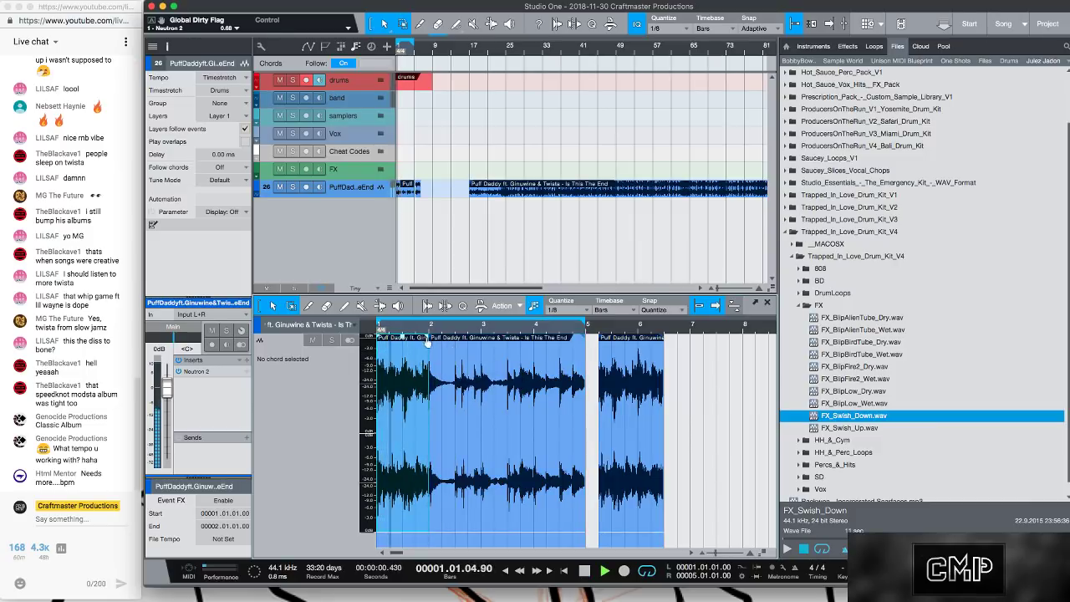
key(space)
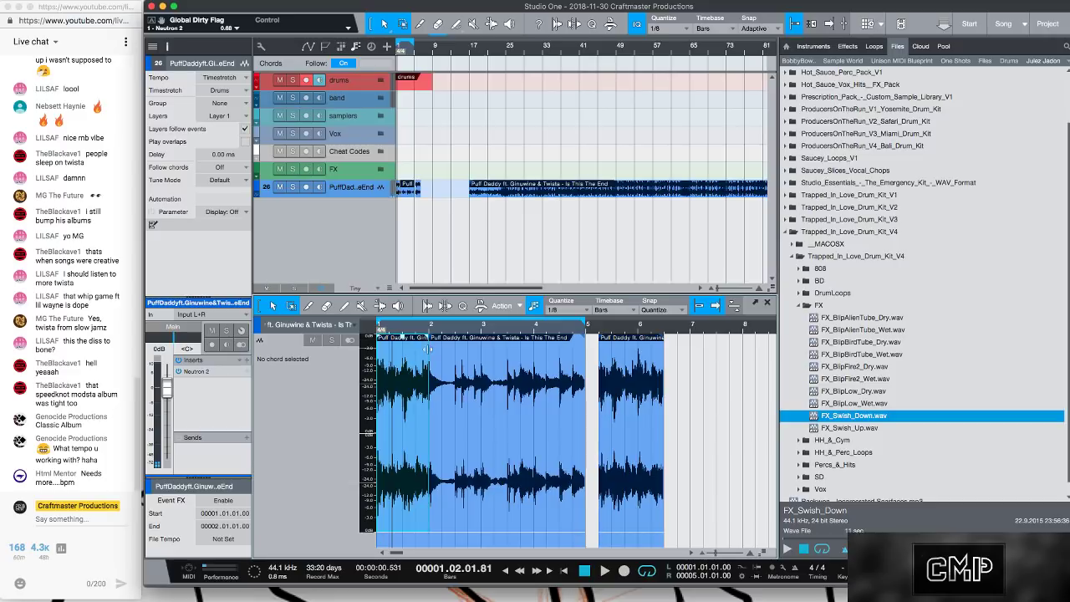
drag(429, 345, 402, 372)
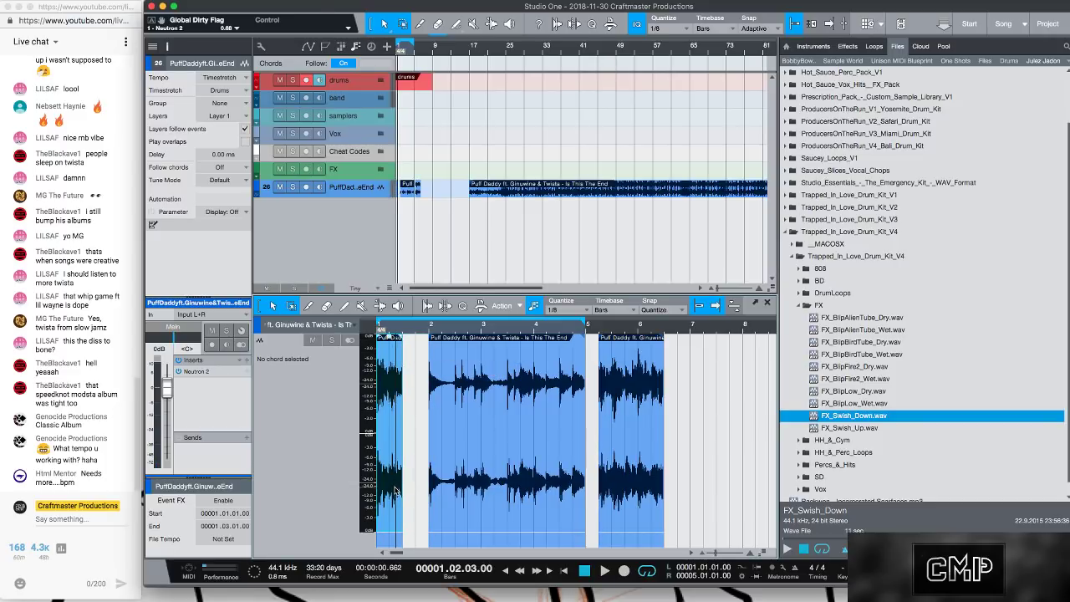
- Delete the opening piece and the piece after bar 5, and extend the main event back to 1.01.01.00
key(Delete)
drag(426, 450, 376, 452)
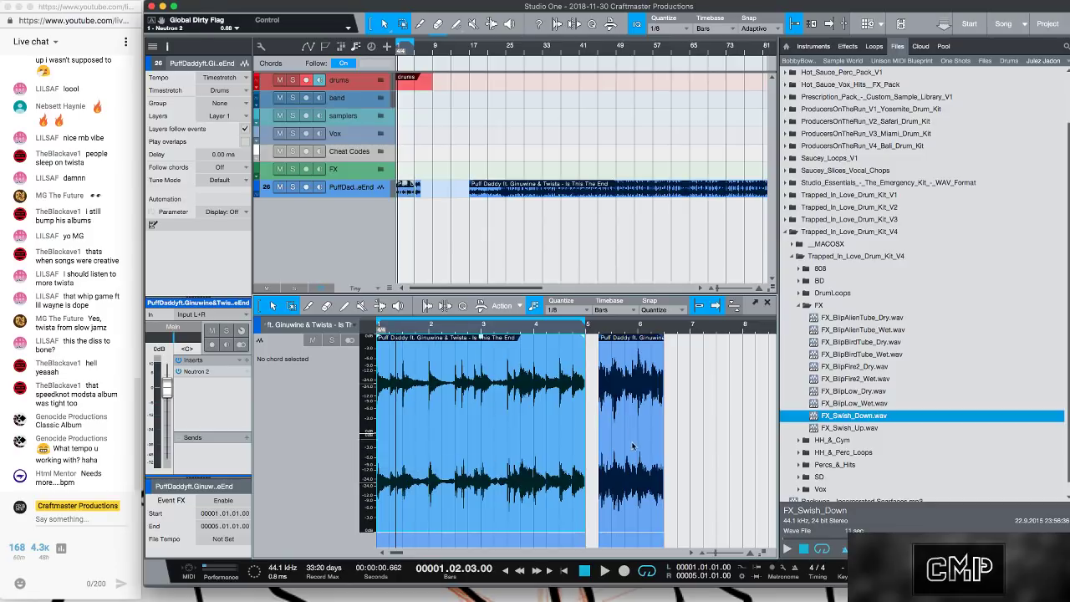
click(635, 493)
key(Delete)
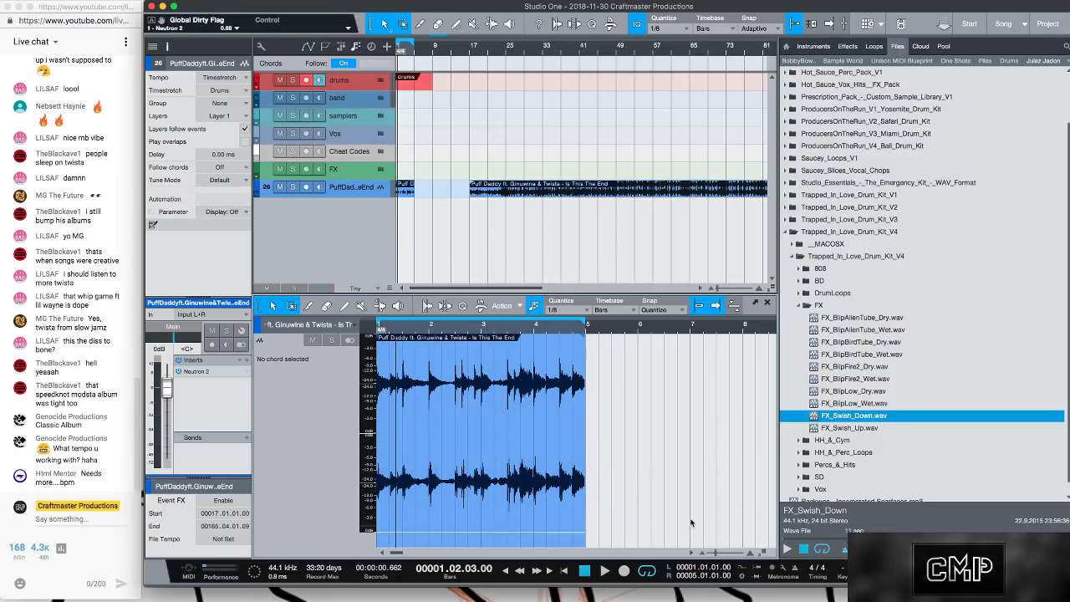
- Set the four-bar event's file tempo to 136, raise the song tempo, and play the loop
right_click(545, 502)
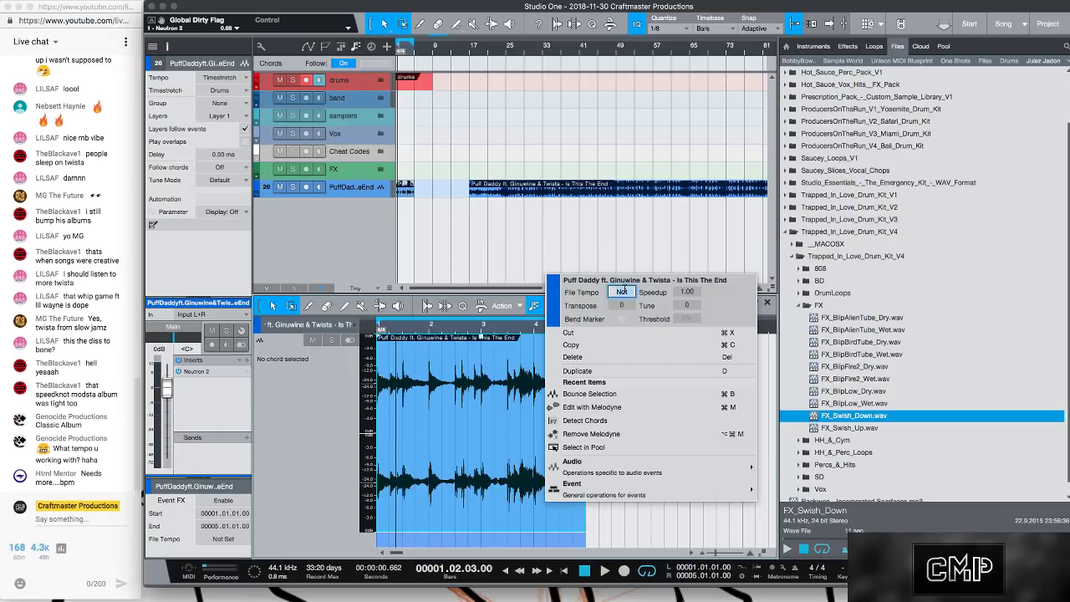
click(714, 535)
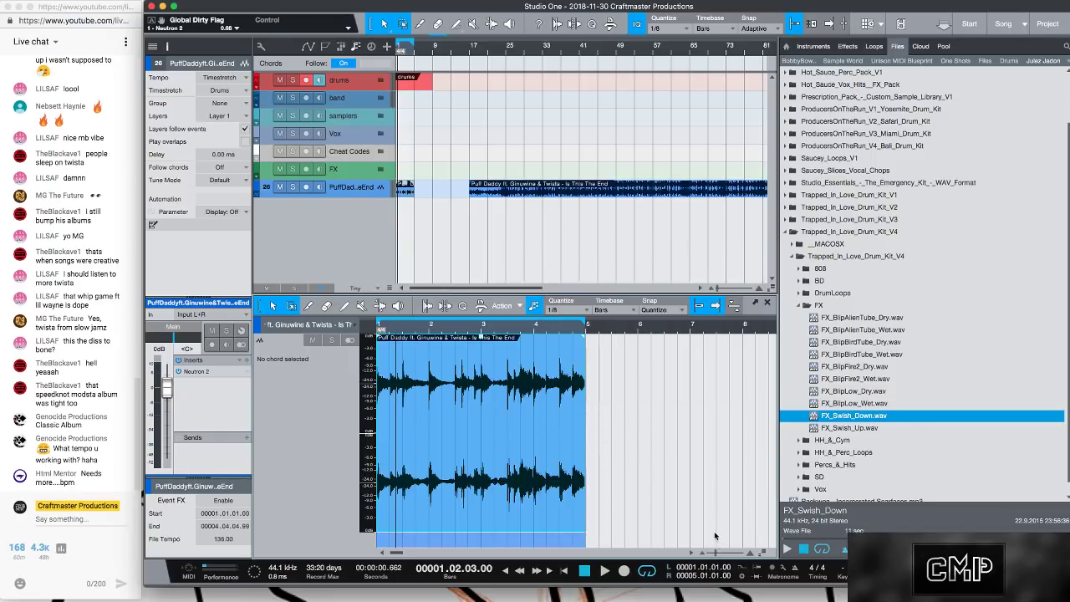
scroll(896, 570, up, 20)
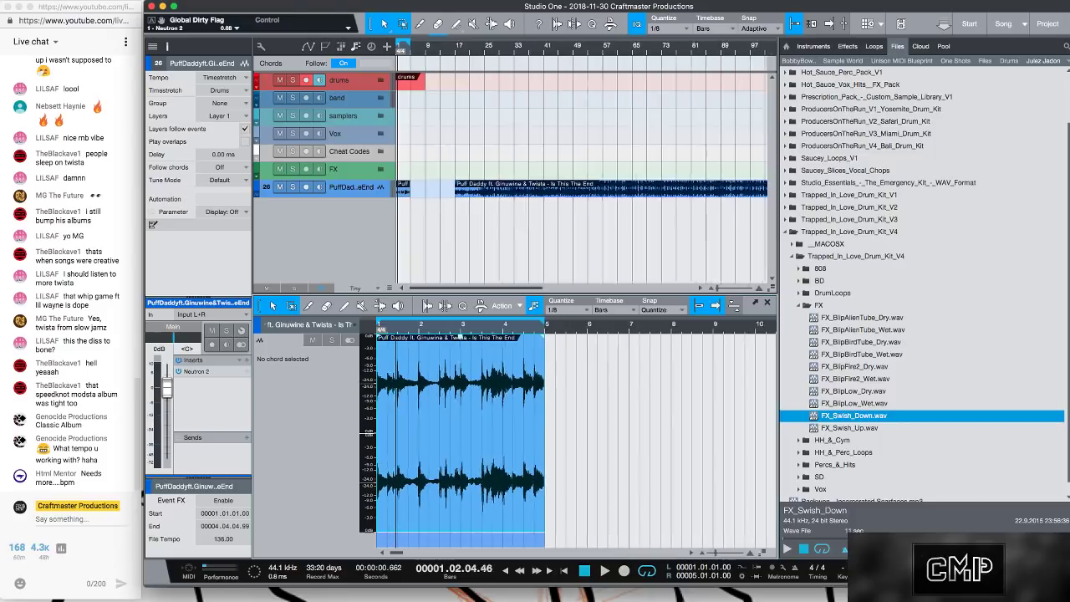
key(e)
key(e)
key(e)
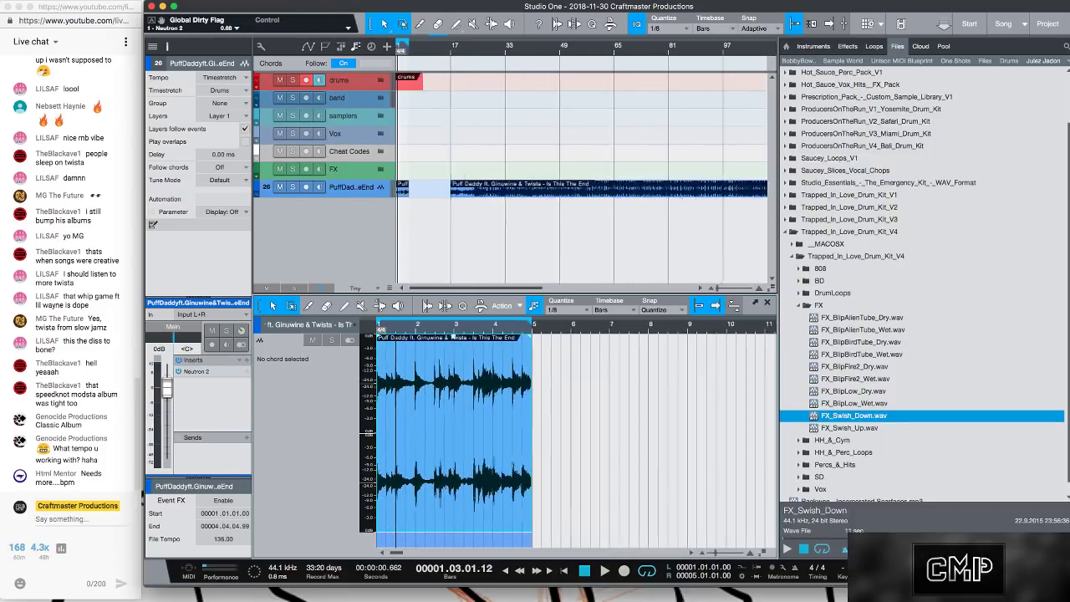
key(space)
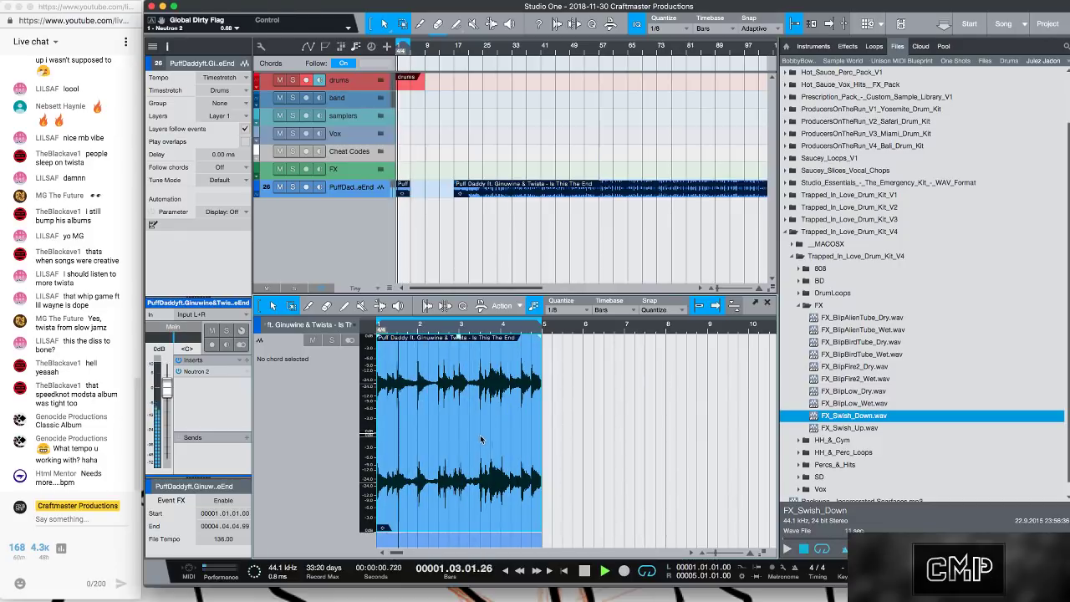
- Set the four-bar event's transpose to -1 and play the loop
right_click(470, 473)
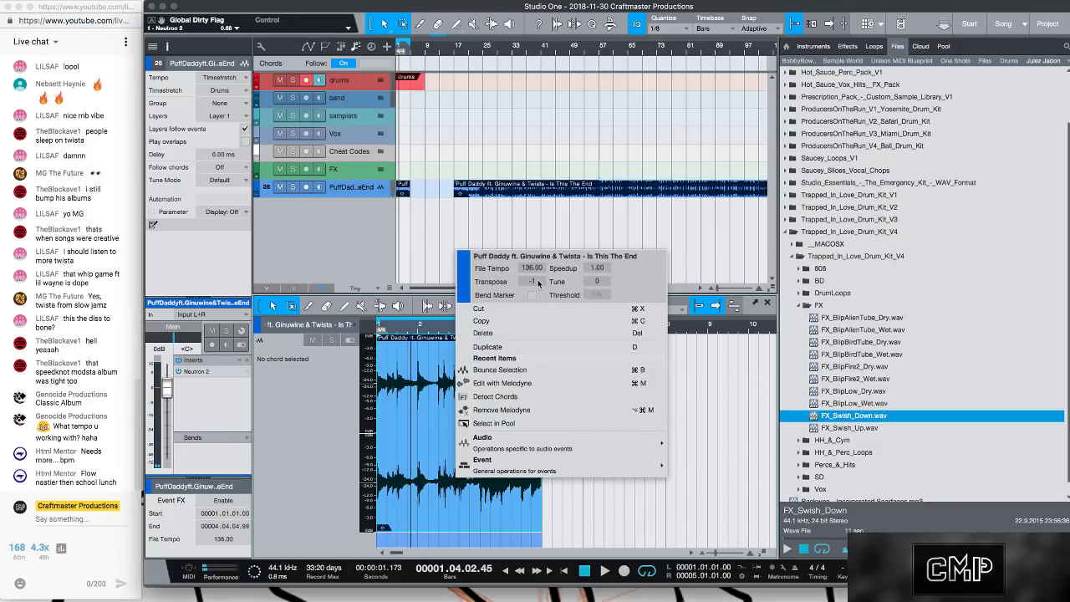
click(732, 415)
key(space)
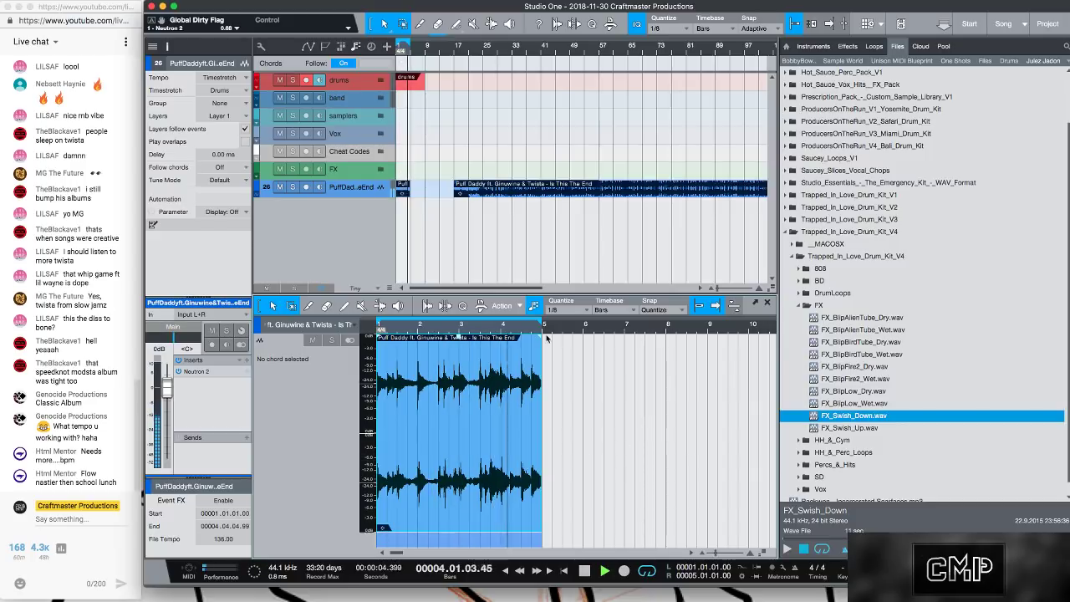
- Bounce the four-bar sample event to a new audio file and delete the remaining song audio after bar 17
key(space)
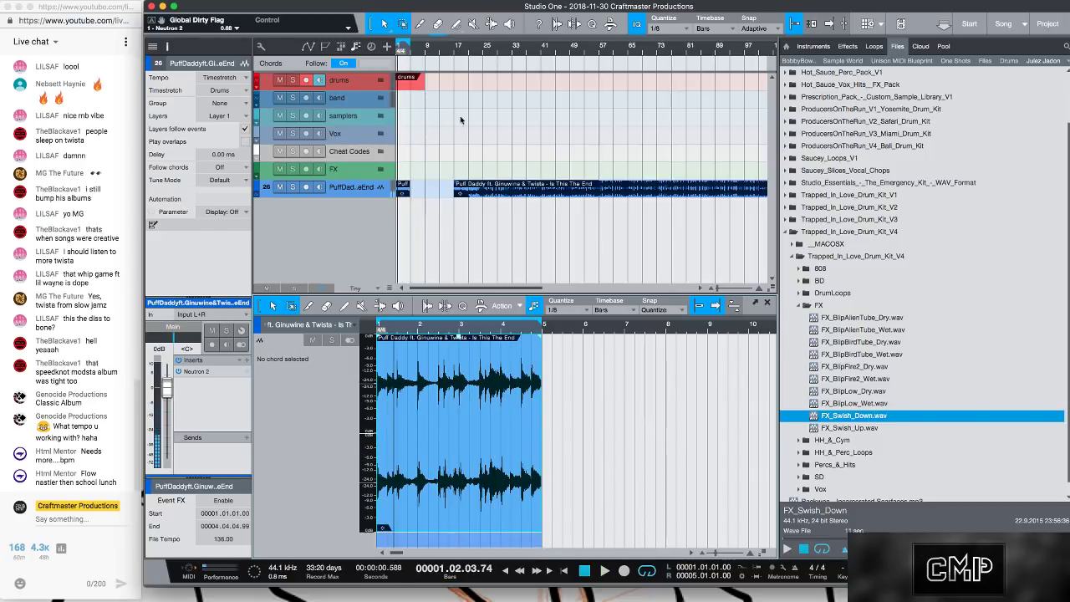
drag(422, 49, 546, 78)
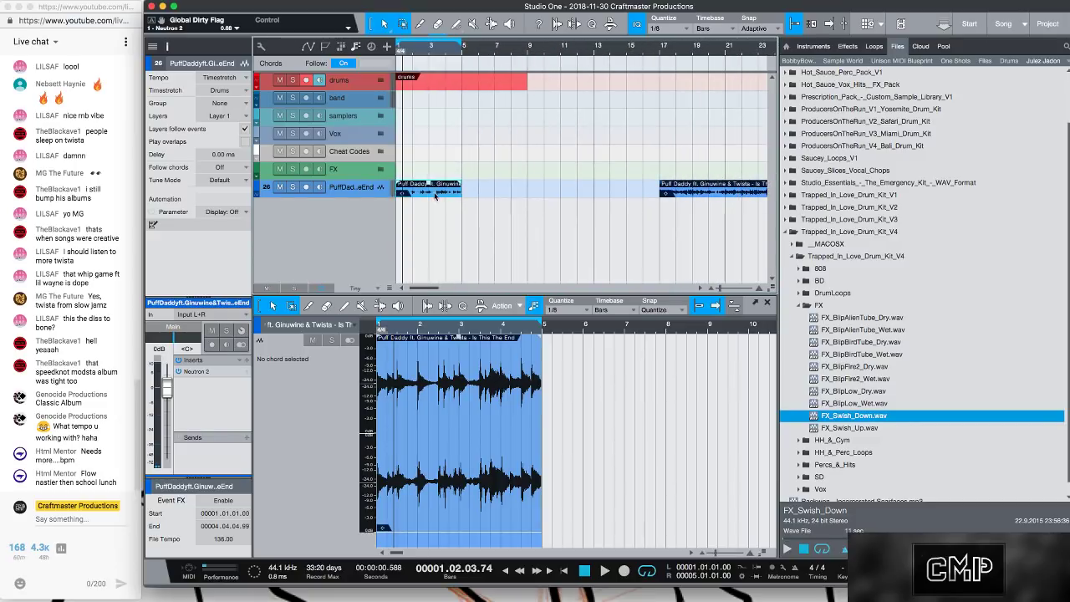
key(super+b)
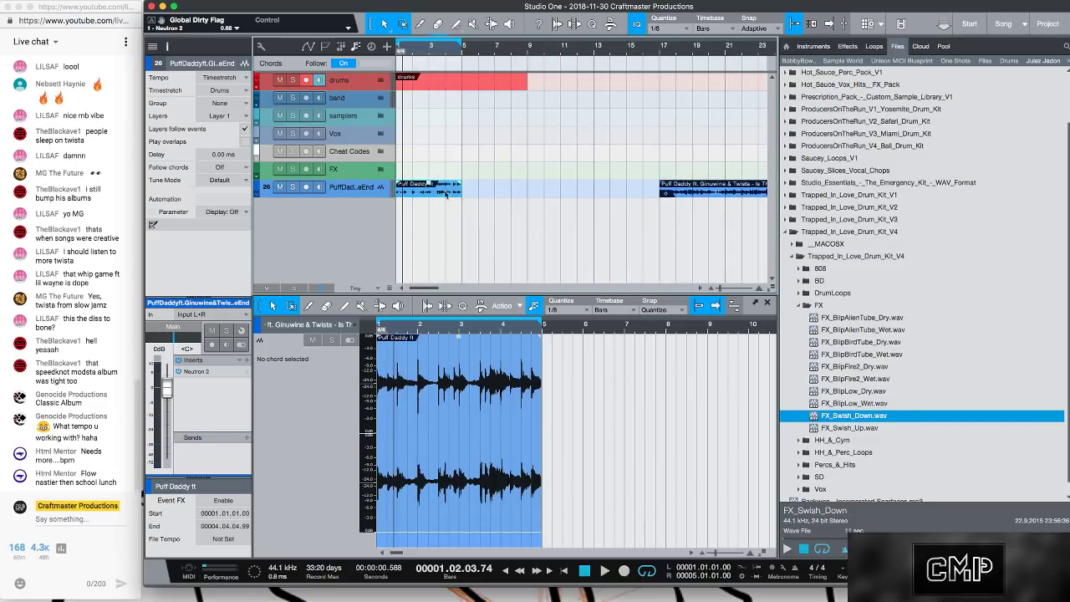
click(738, 191)
key(Delete)
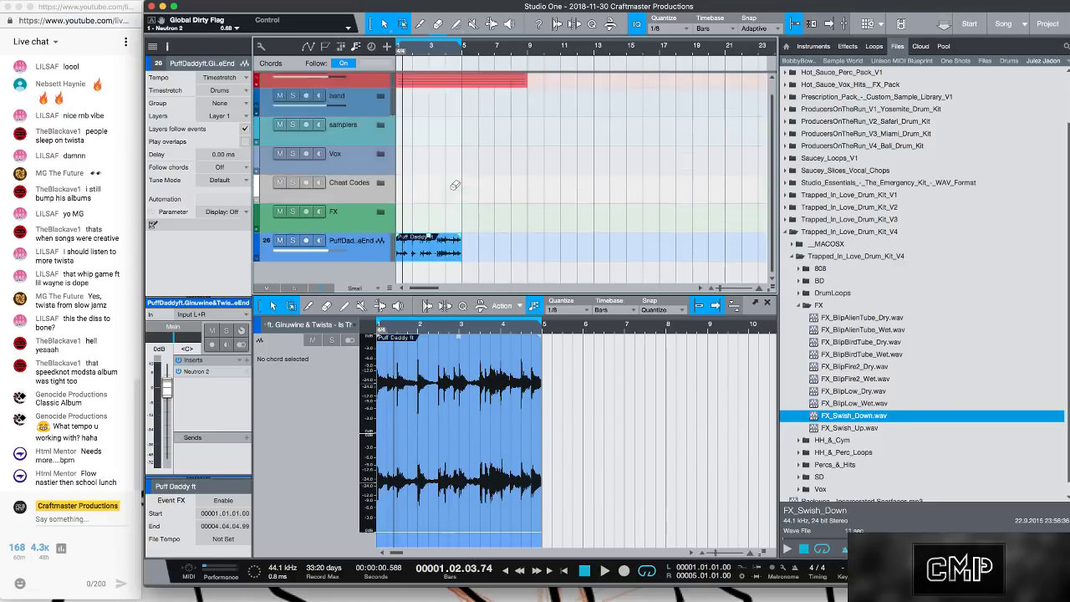
- Expand the drums folder, open the snr track's pattern, and add hits on steps 5 and 12
click(381, 81)
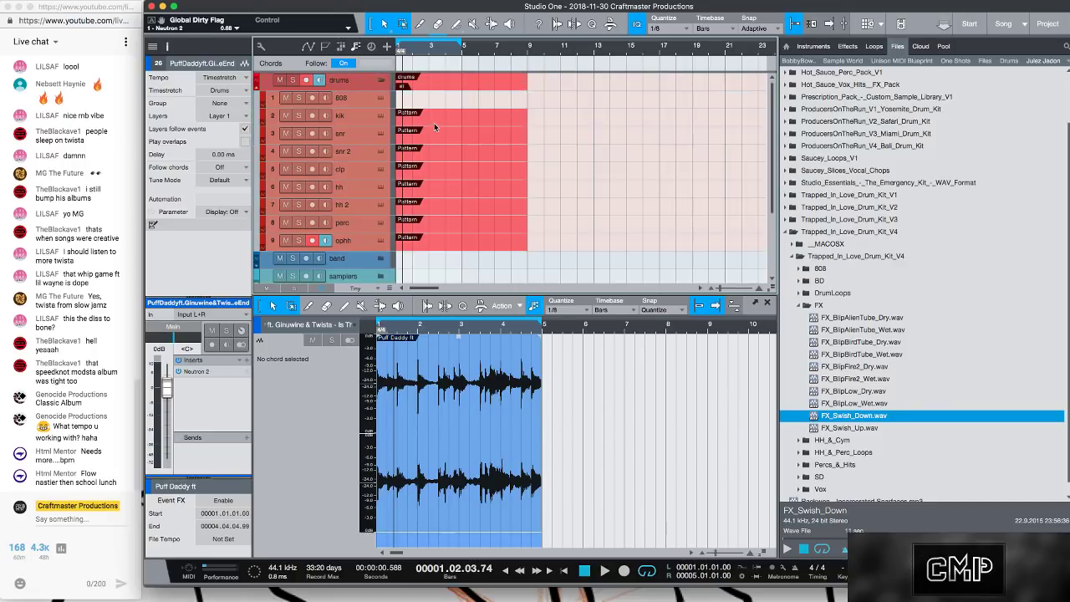
click(437, 122)
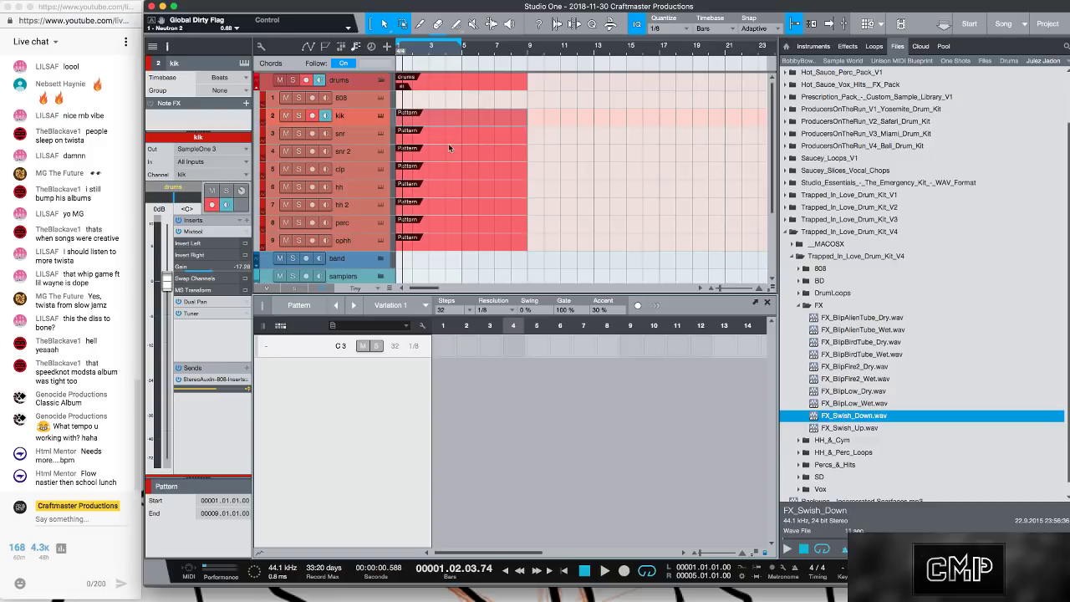
click(452, 138)
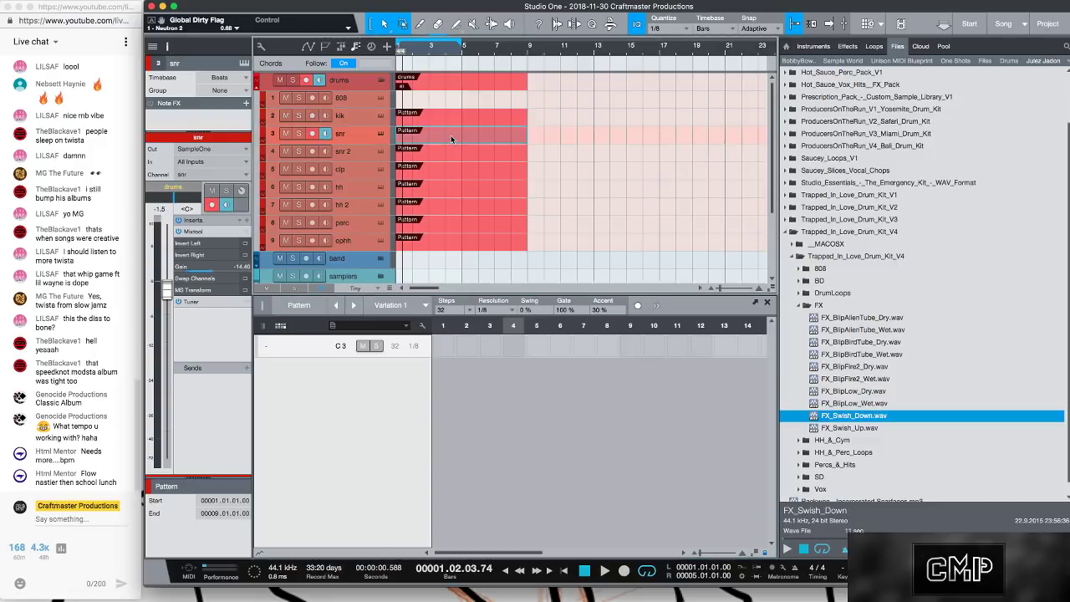
click(537, 345)
click(700, 346)
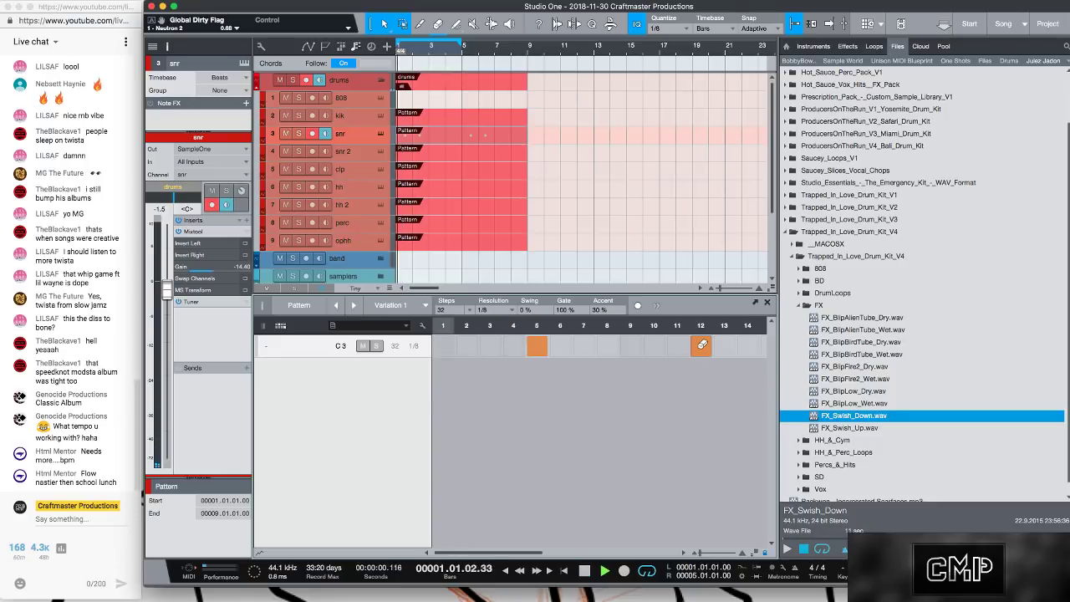
- Fill the snr track to bar 9 with two-bar copies of its shortened pattern, moving the step 12 hit to step 13
drag(526, 135, 427, 150)
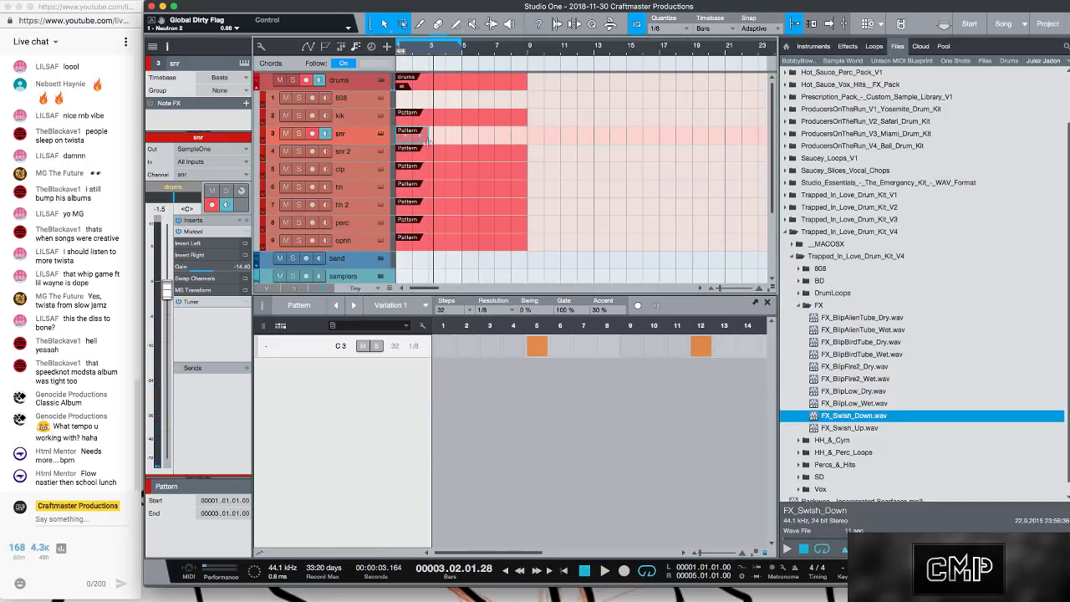
key(d)
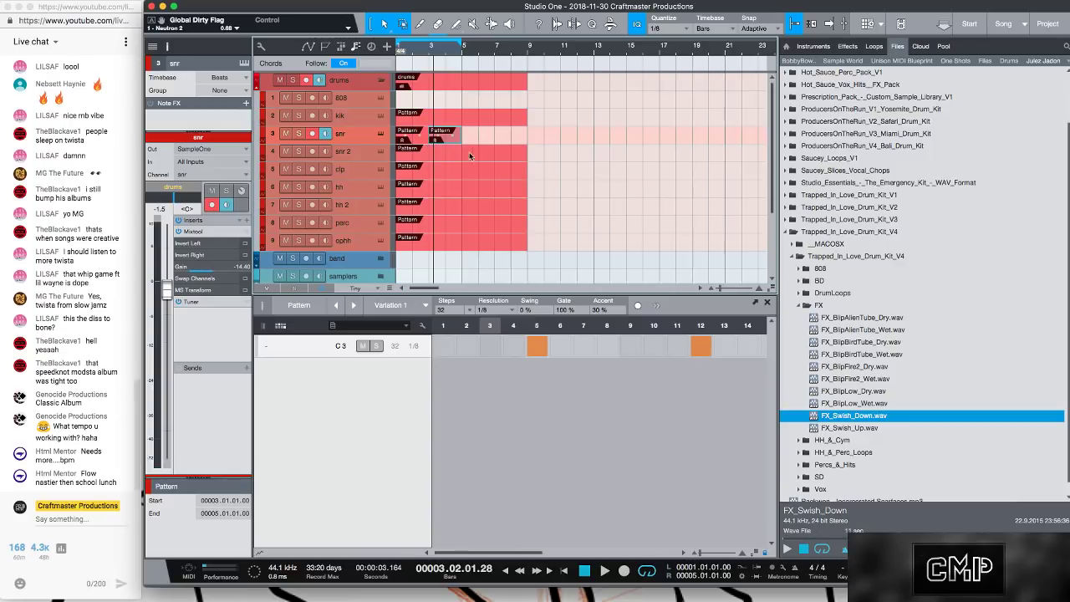
click(700, 345)
key(space)
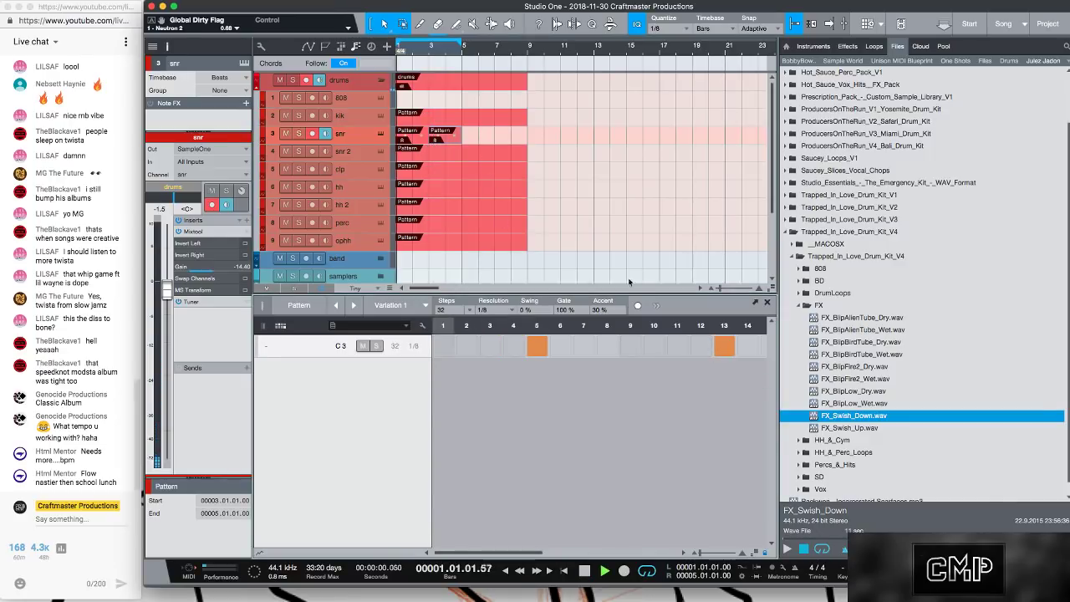
click(417, 139)
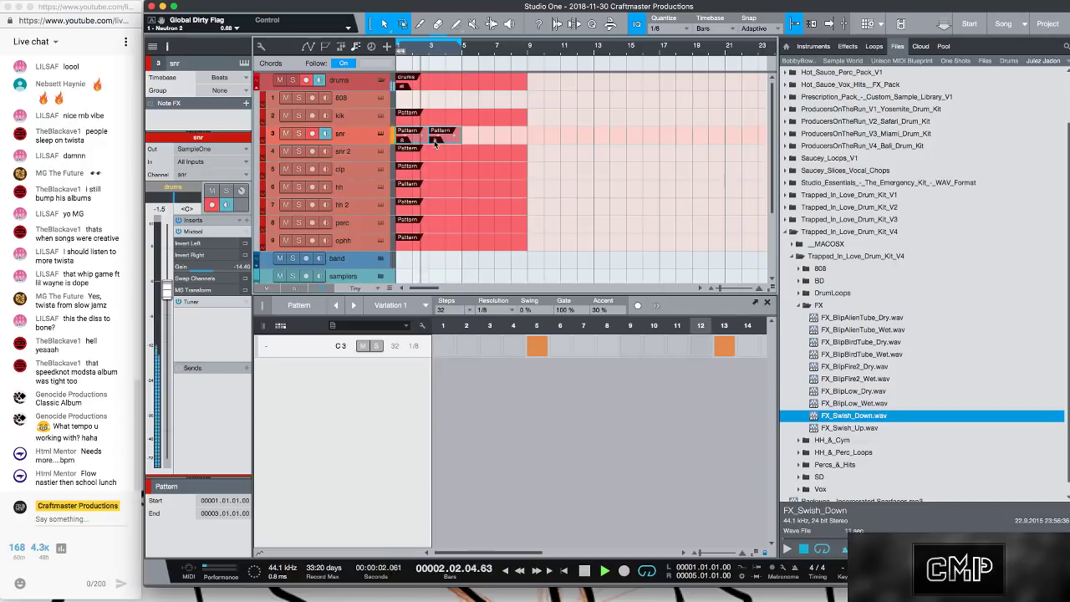
key(d)
key(d)
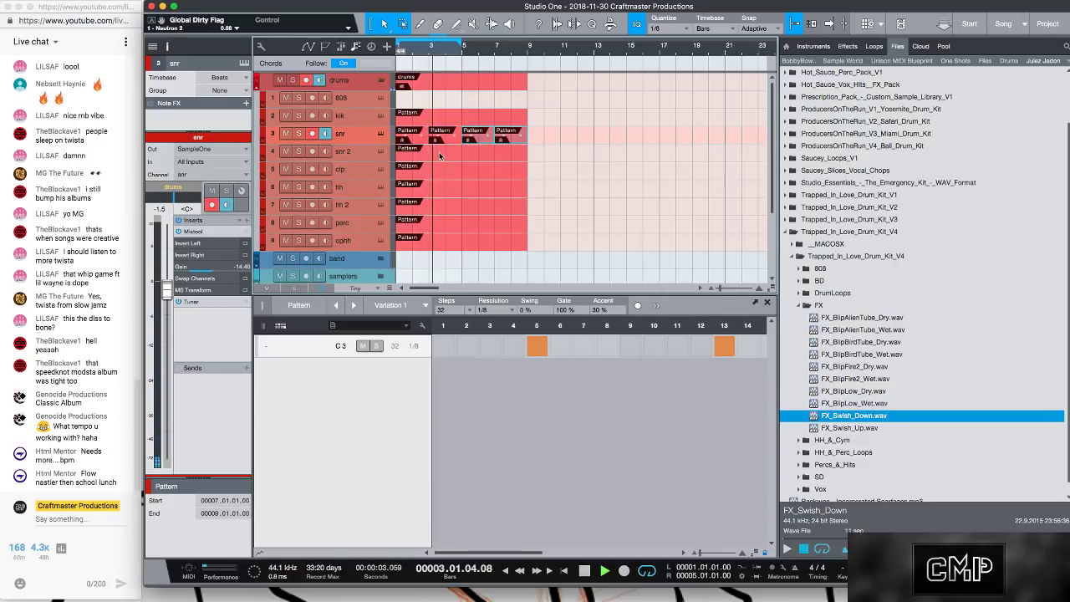
- Audition snare samples in the snr track's SampleOne during playback and load Brick Snare
click(380, 134)
click(441, 76)
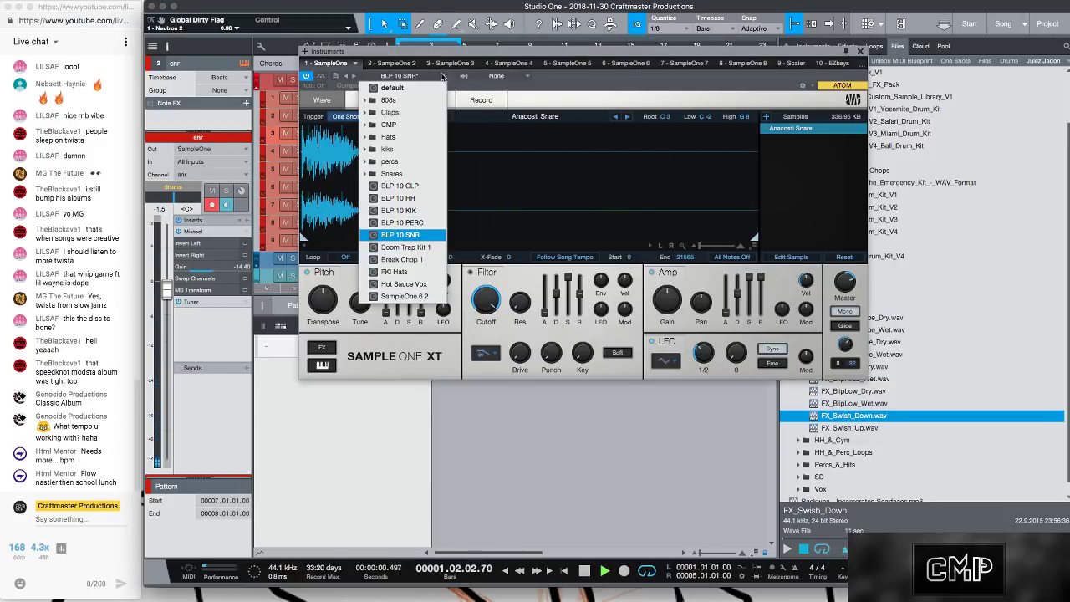
click(593, 143)
click(626, 117)
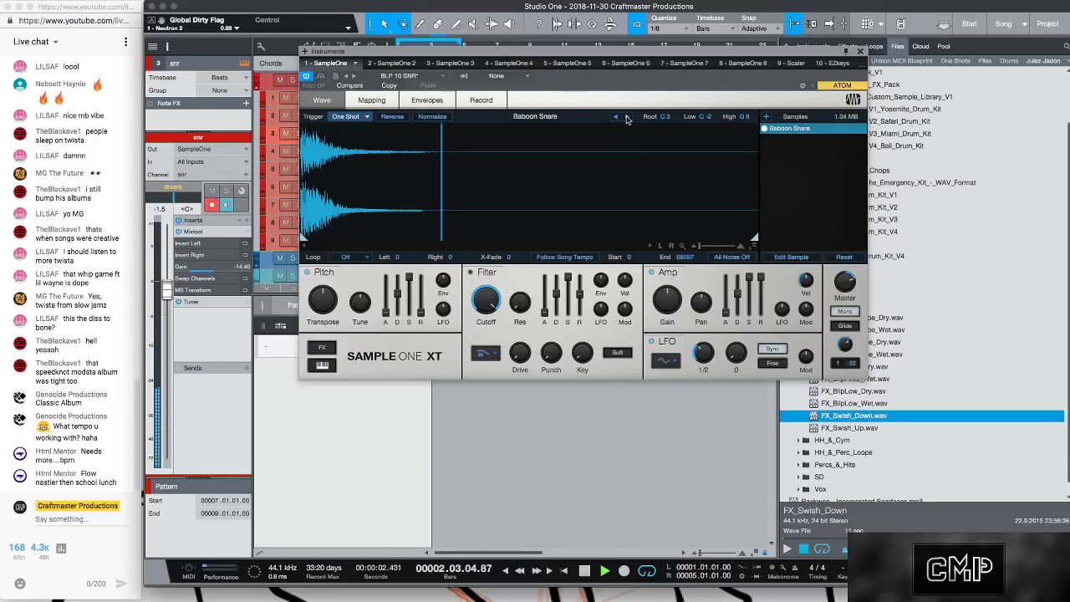
click(626, 117)
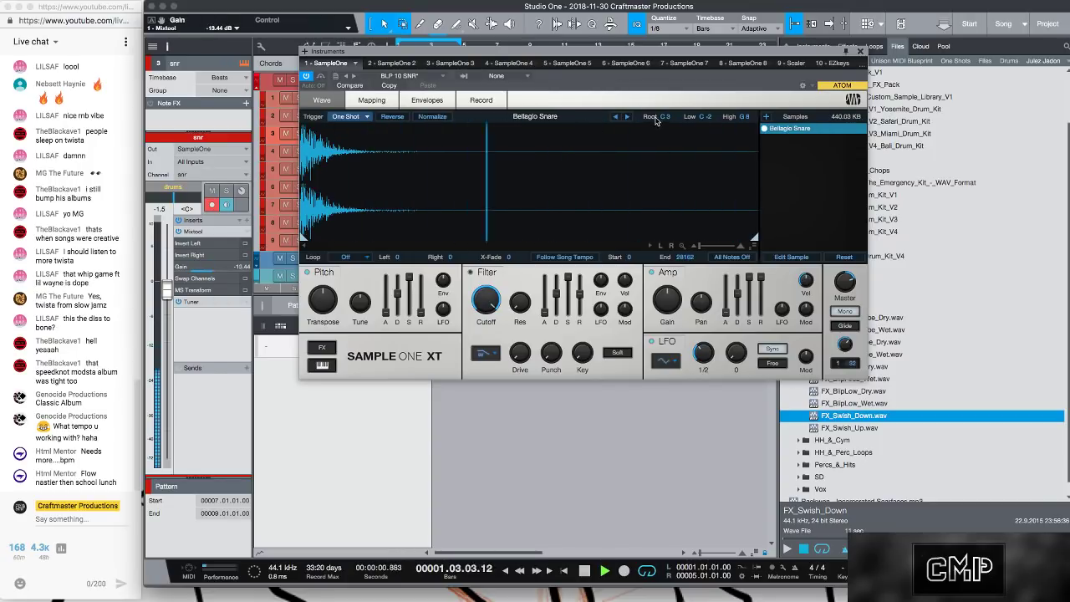
click(627, 117)
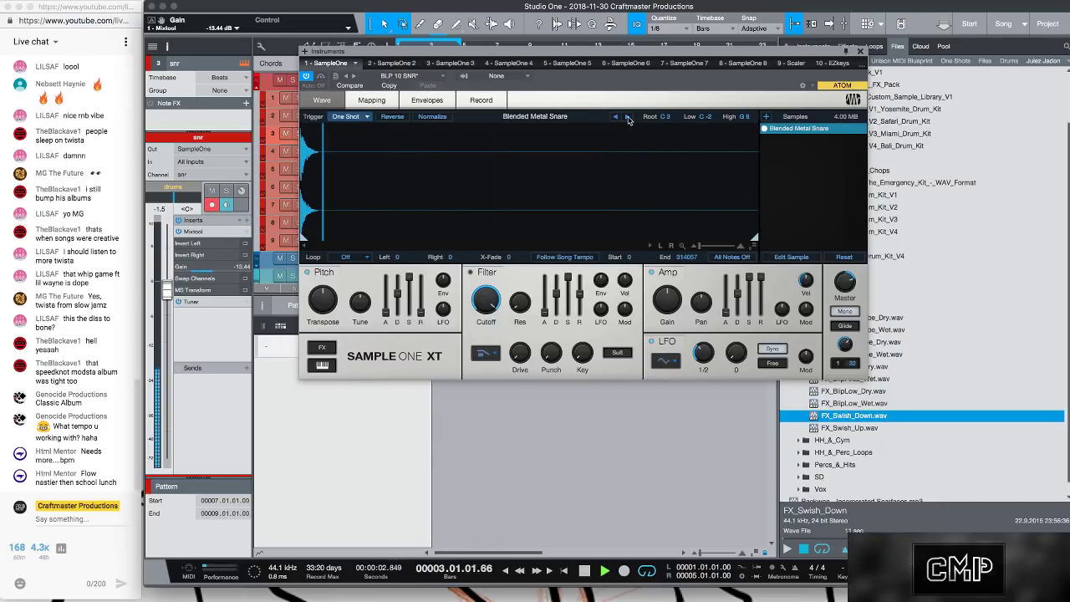
click(628, 118)
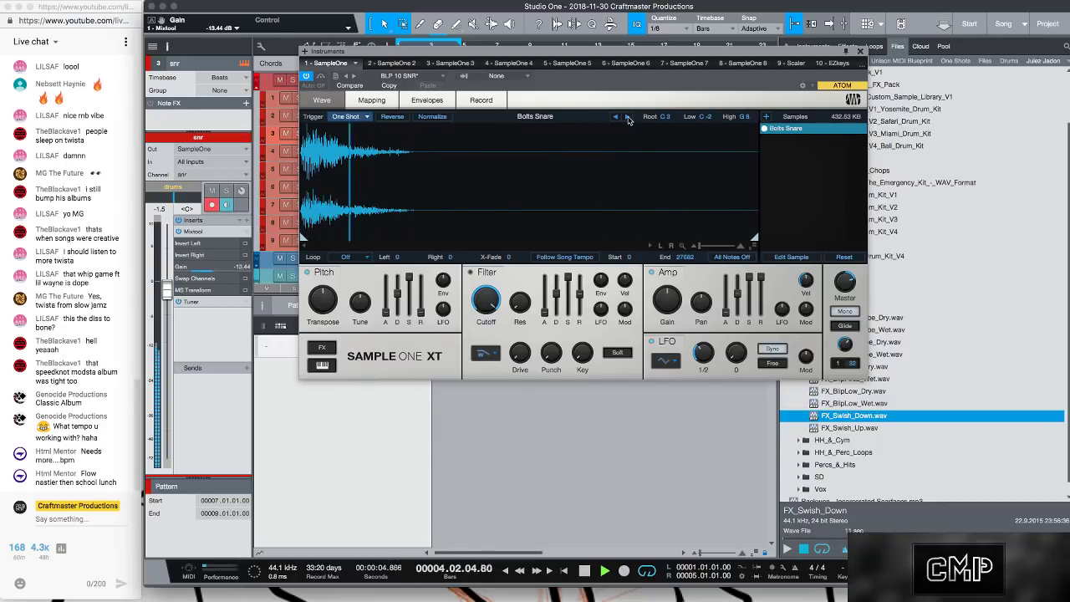
click(627, 118)
click(628, 118)
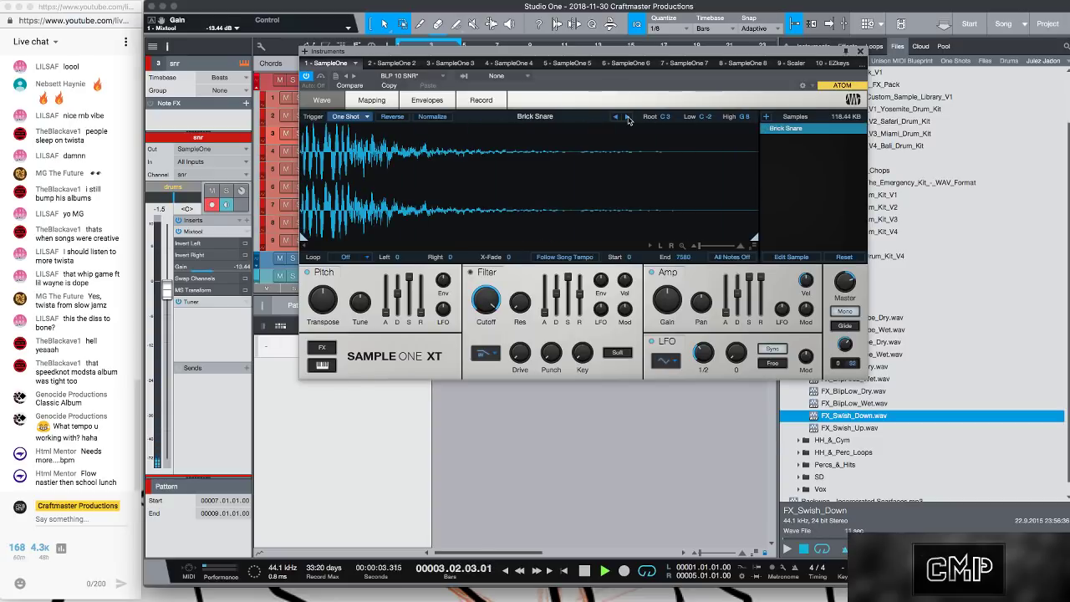
- Lower the low-pass cutoff to 4899 Hz in the sample track's Neutron 2 equalizer and play the loop
drag(544, 57, 745, 50)
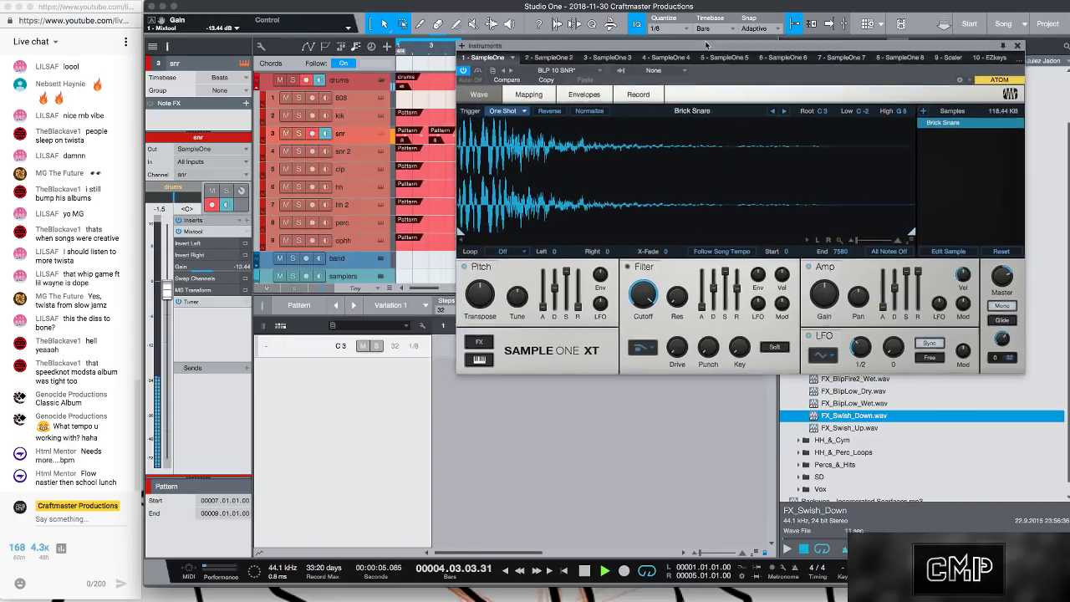
scroll(380, 236, down, 3)
scroll(381, 234, down, 2)
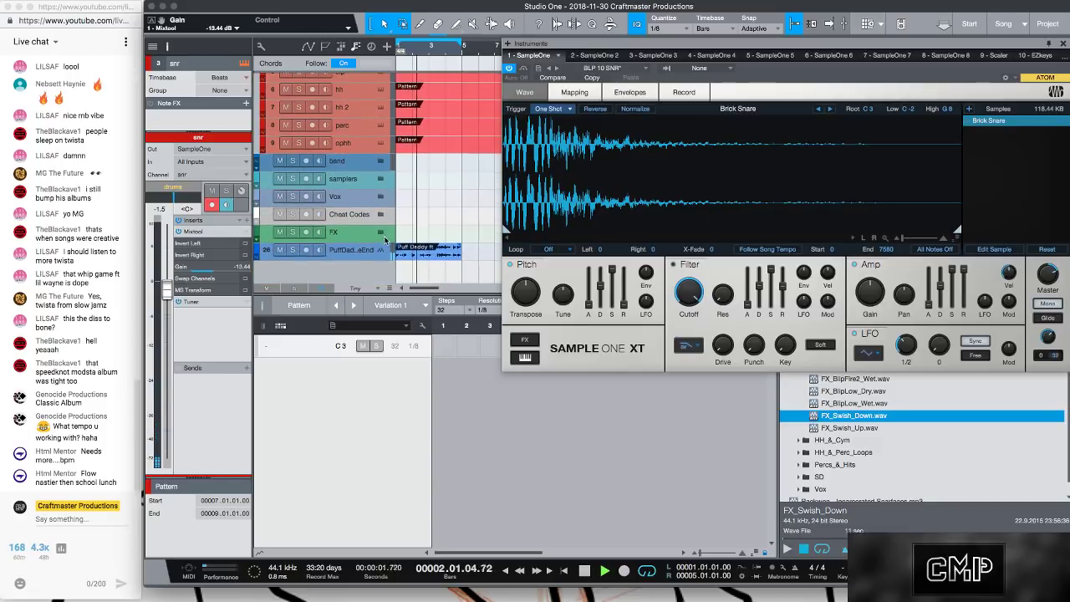
click(390, 249)
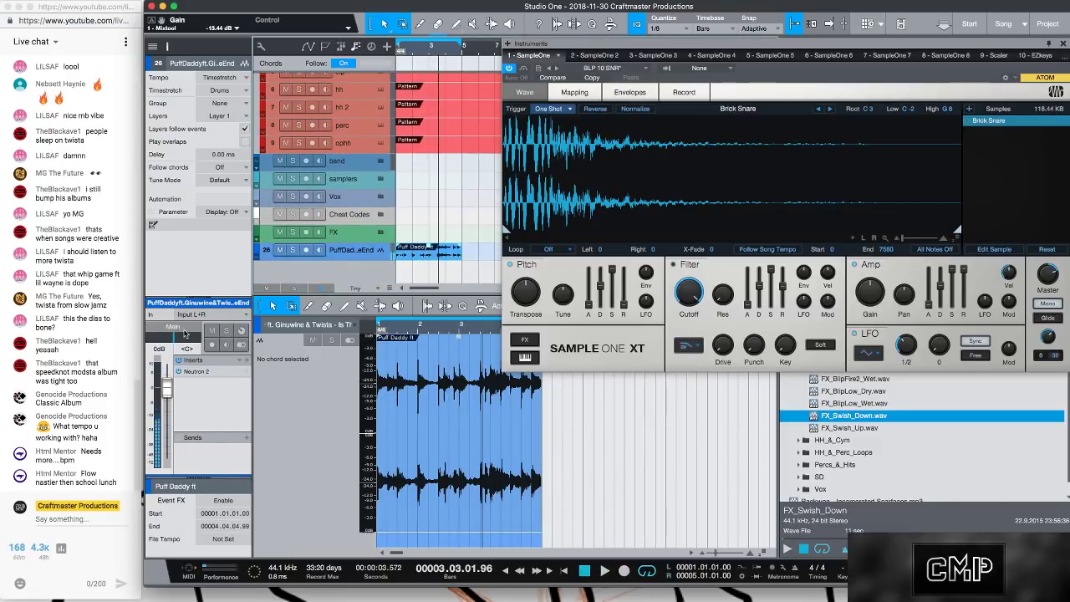
click(176, 327)
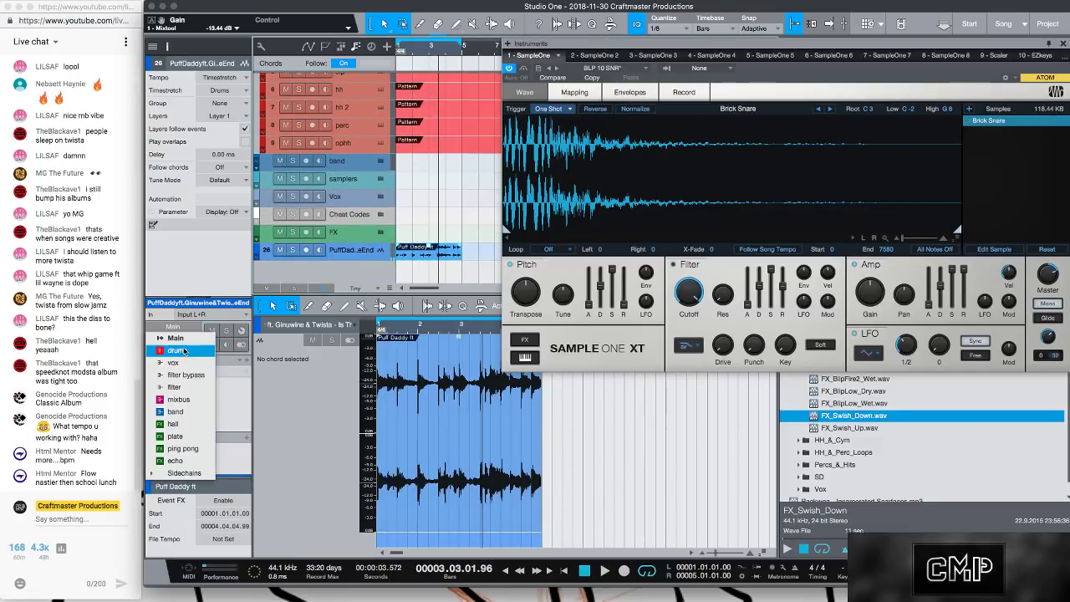
click(235, 399)
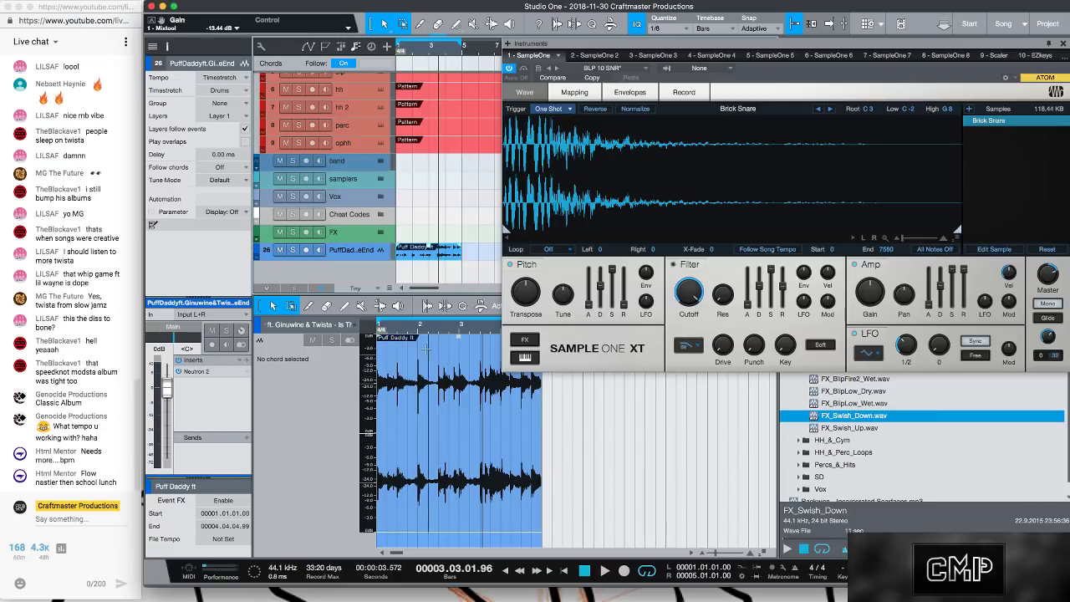
click(218, 371)
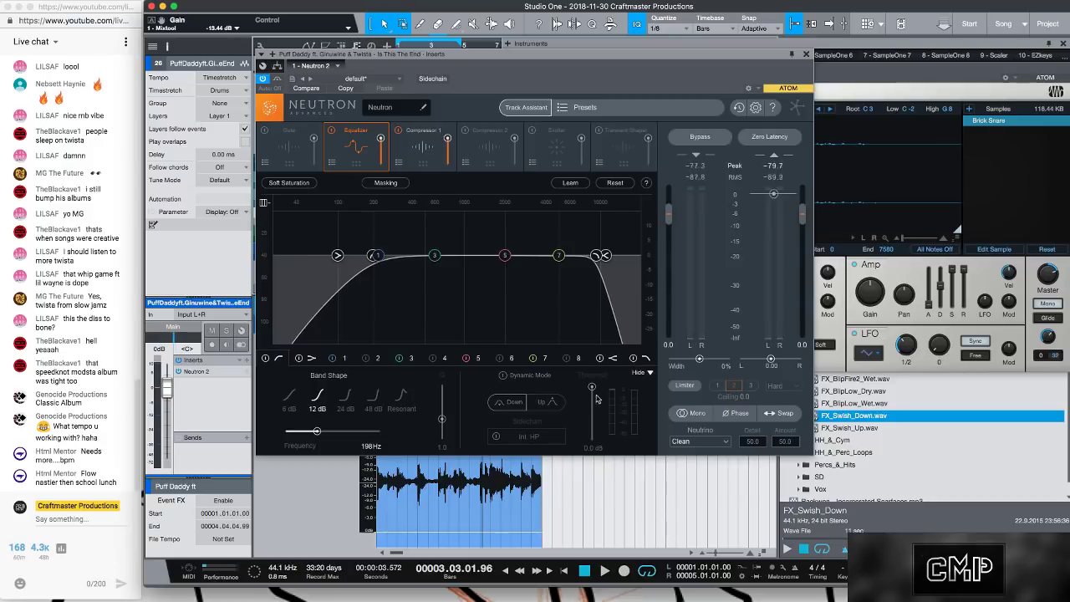
drag(595, 254, 557, 256)
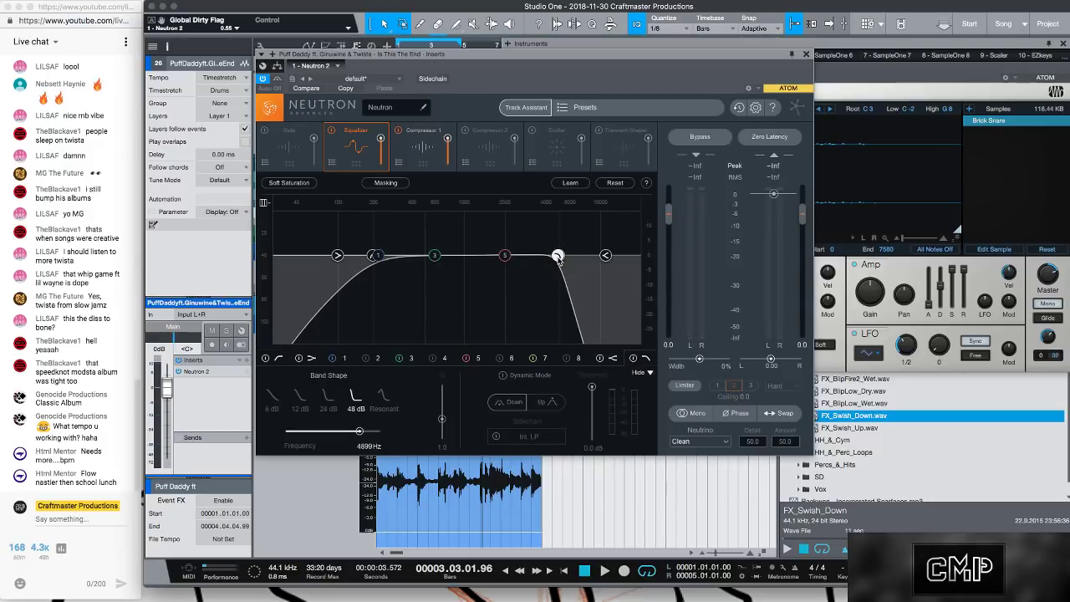
key(space)
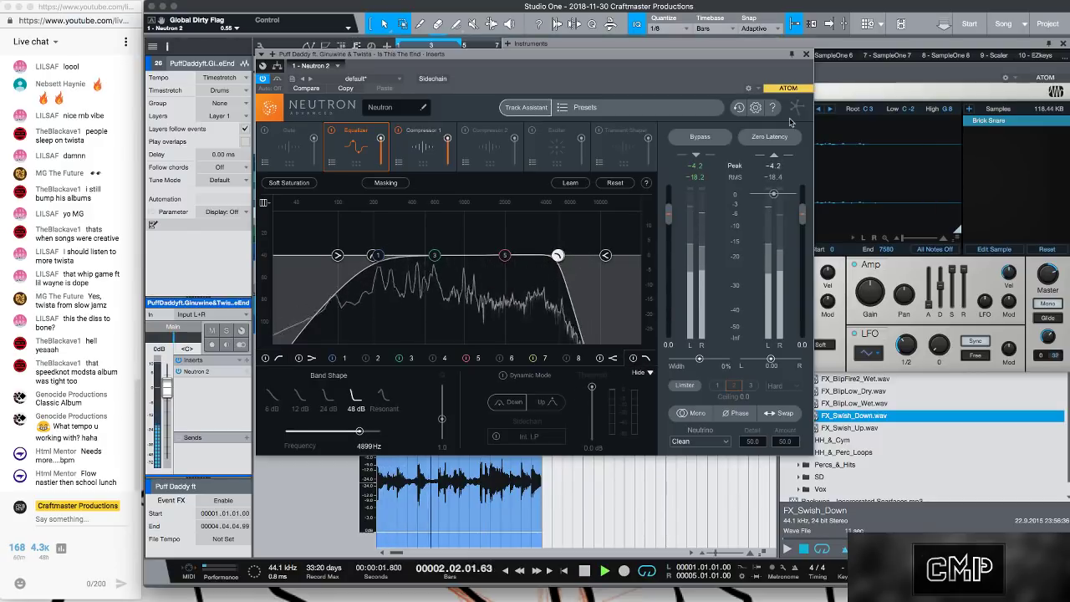
click(806, 54)
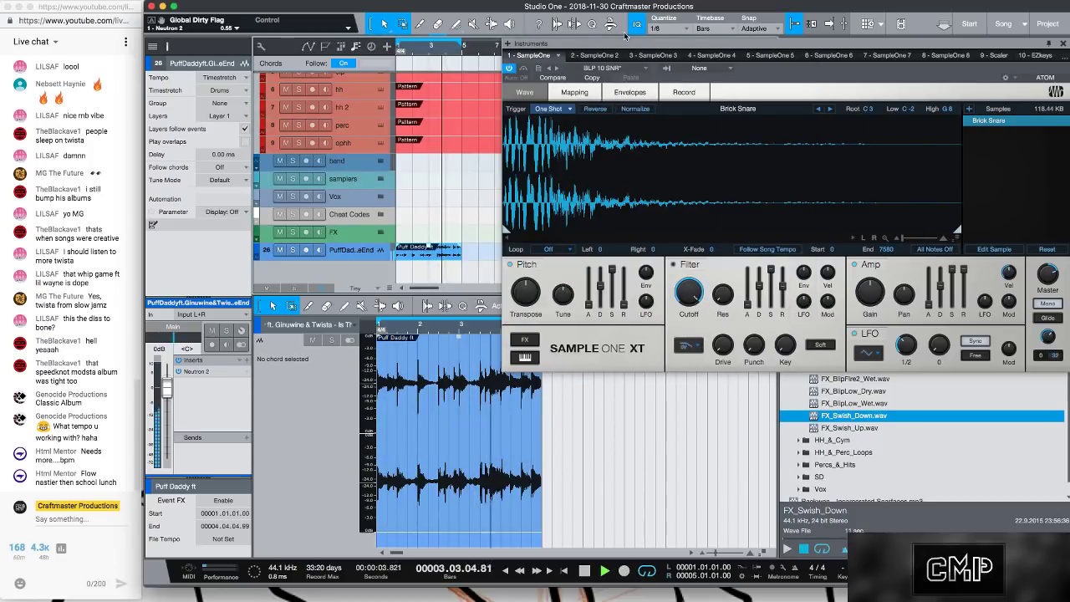
- Extract the four-bar sample event's chords to the chord track
drag(624, 42, 853, 48)
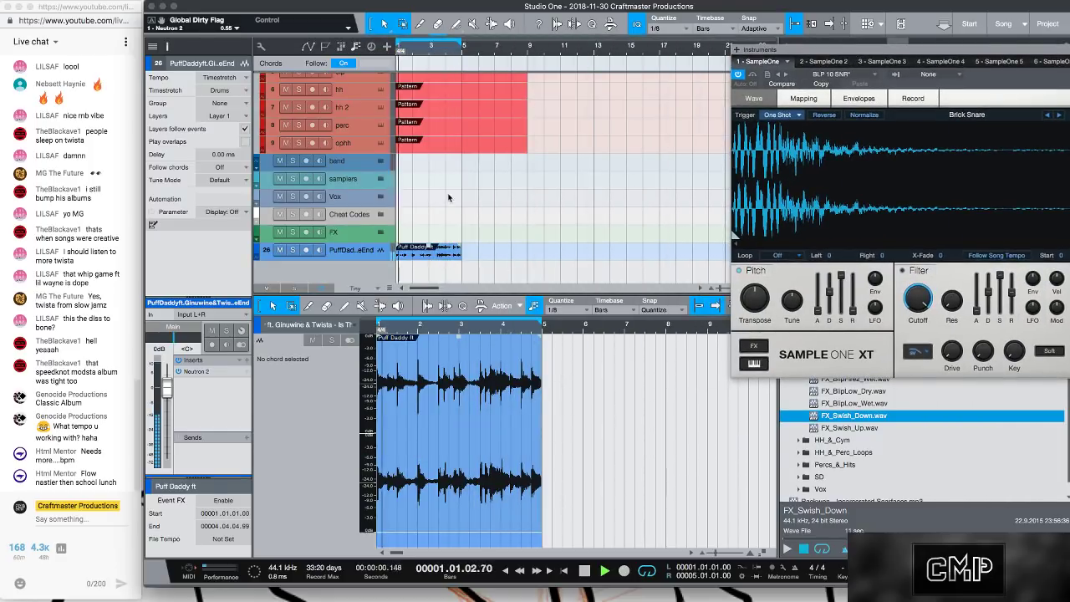
scroll(447, 197, up, 5)
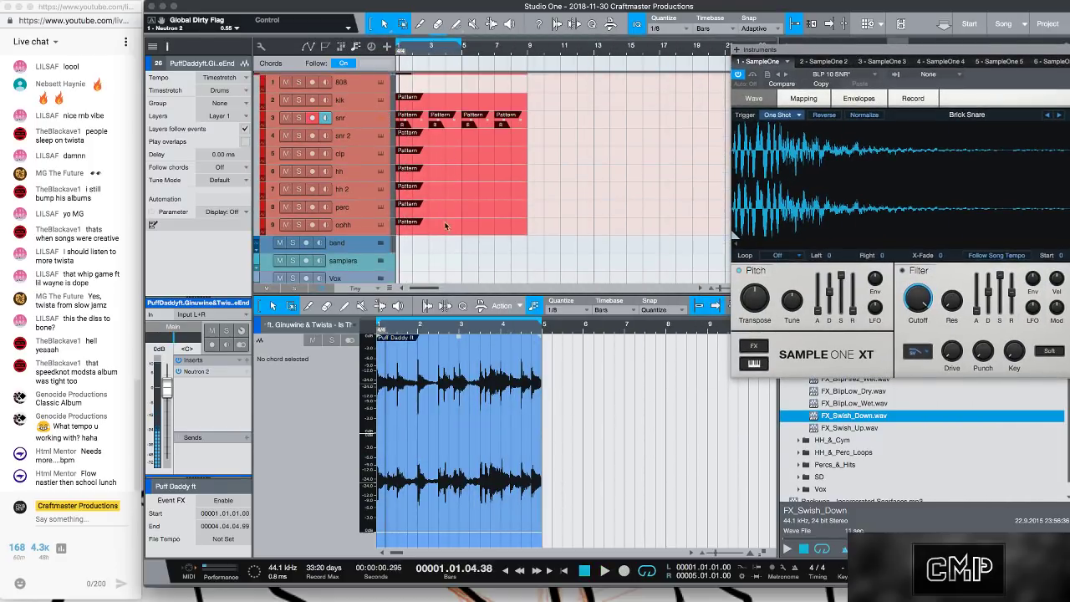
scroll(448, 226, down, 5)
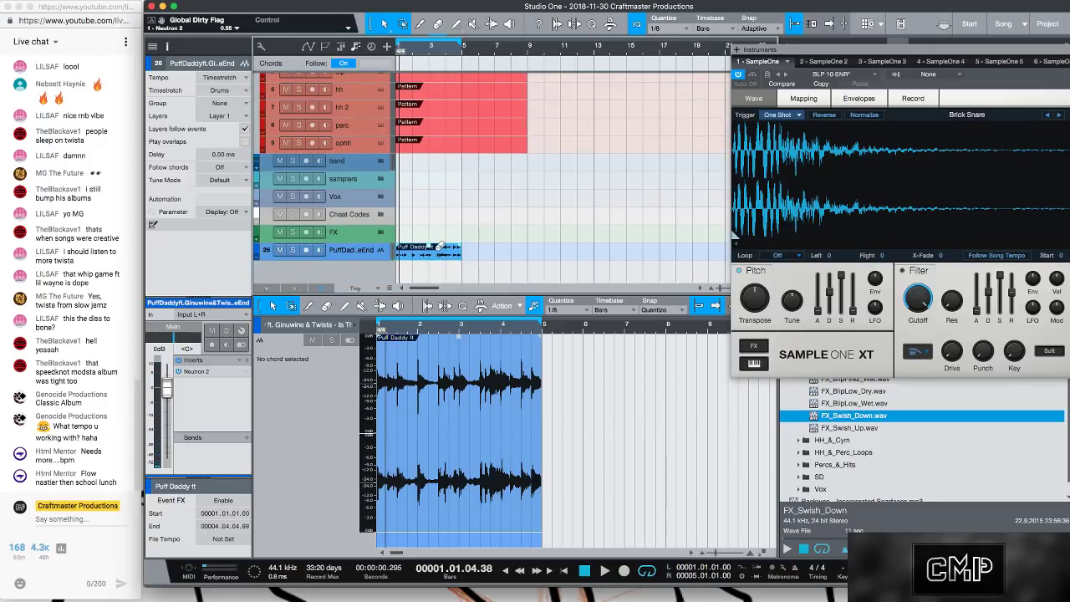
drag(437, 254, 496, 32)
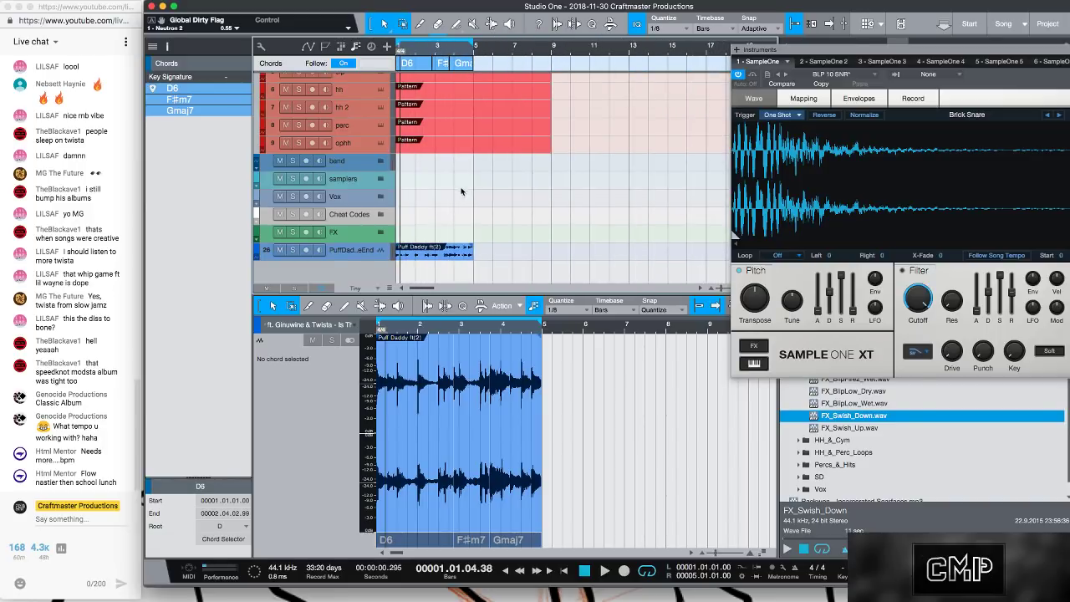
- Create an empty four-bar part on the 808 track from bar 1 to bar 5 and open it for note editing
scroll(432, 165, up, 3)
scroll(426, 132, up, 1)
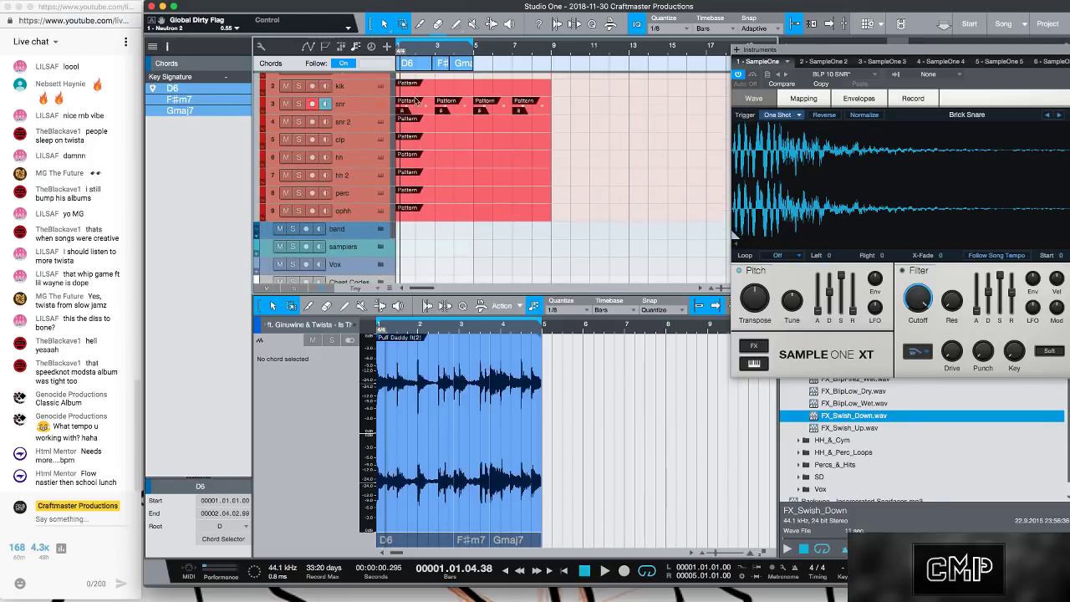
click(415, 92)
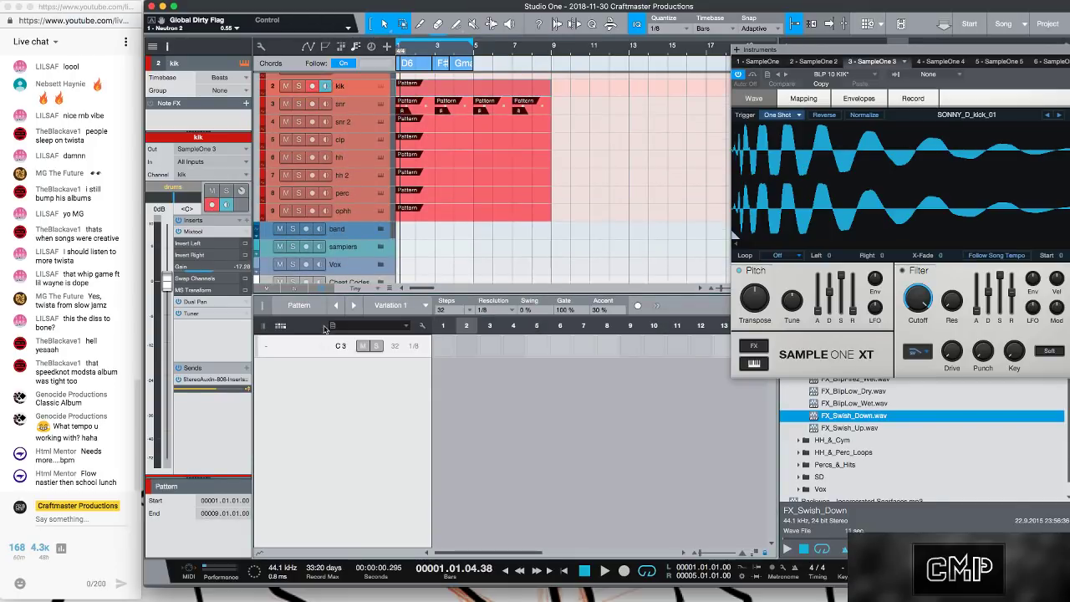
scroll(432, 120, up, 2)
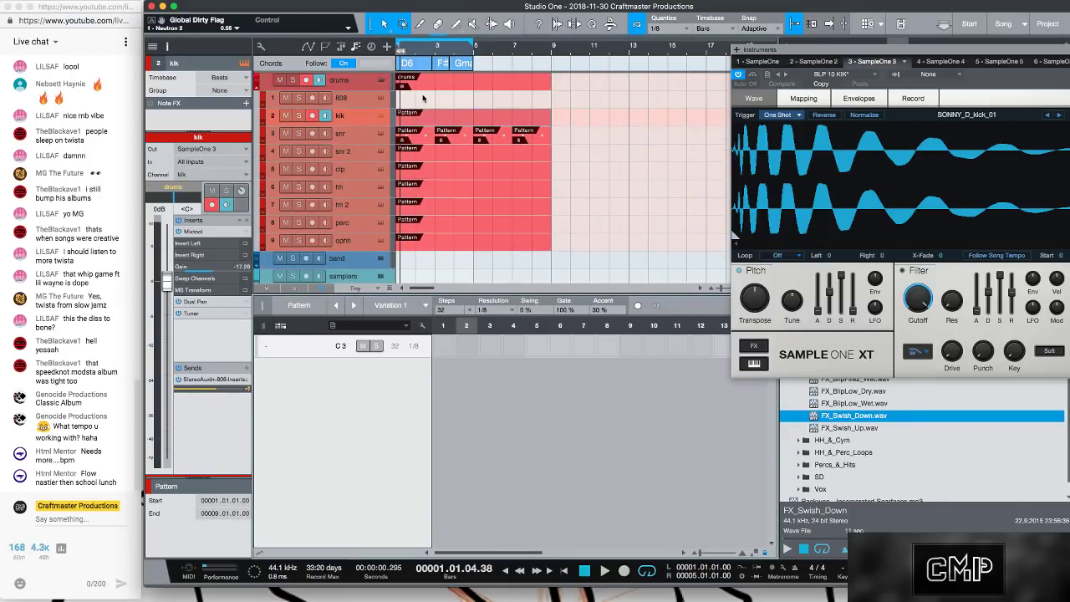
double_click(423, 99)
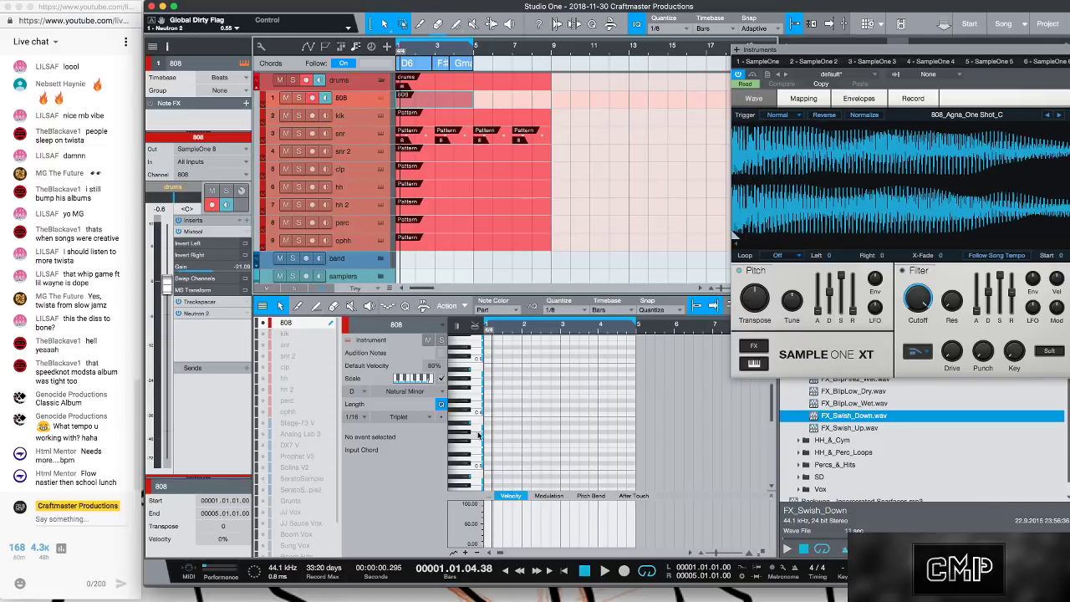
- Turn off the D Natural Minor scale for the 808 part, place a D3 note at the start of bar 1 and play it briefly
click(443, 378)
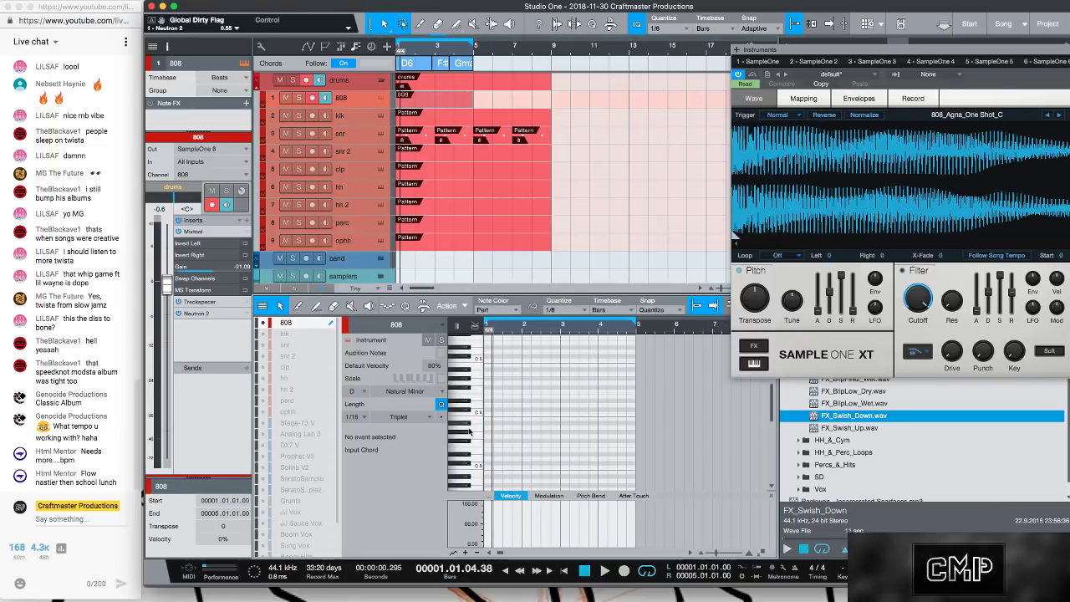
click(484, 462)
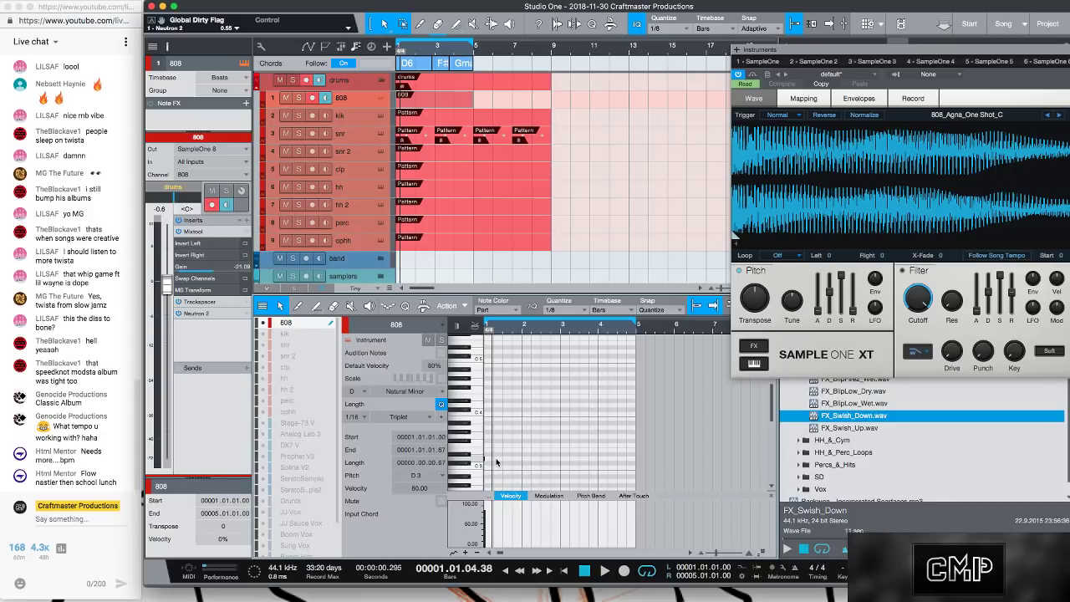
key(space)
drag(525, 327, 524, 359)
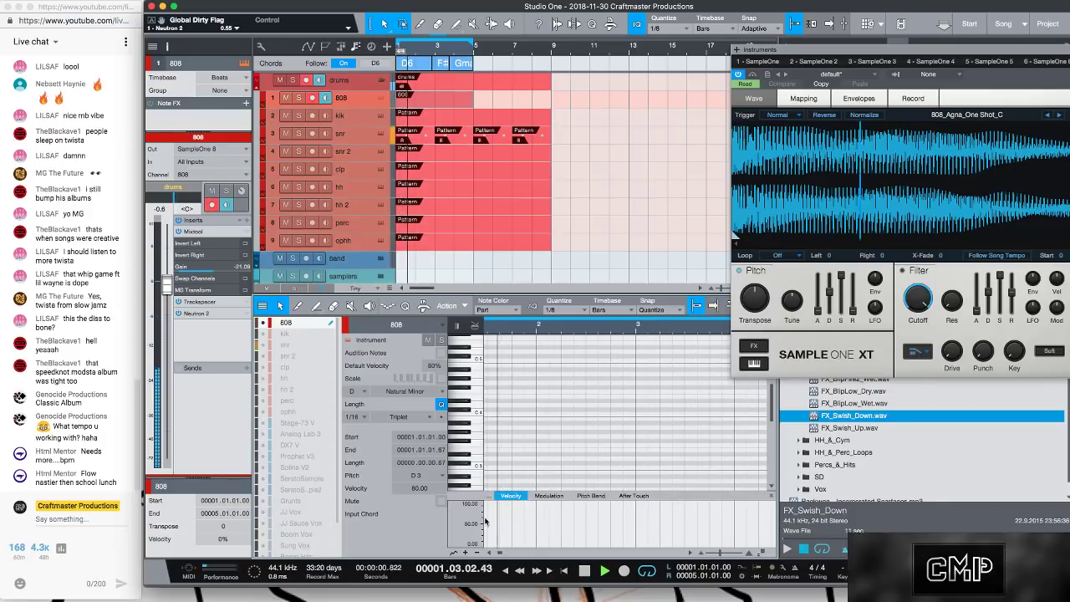
key(space)
drag(498, 552, 500, 553)
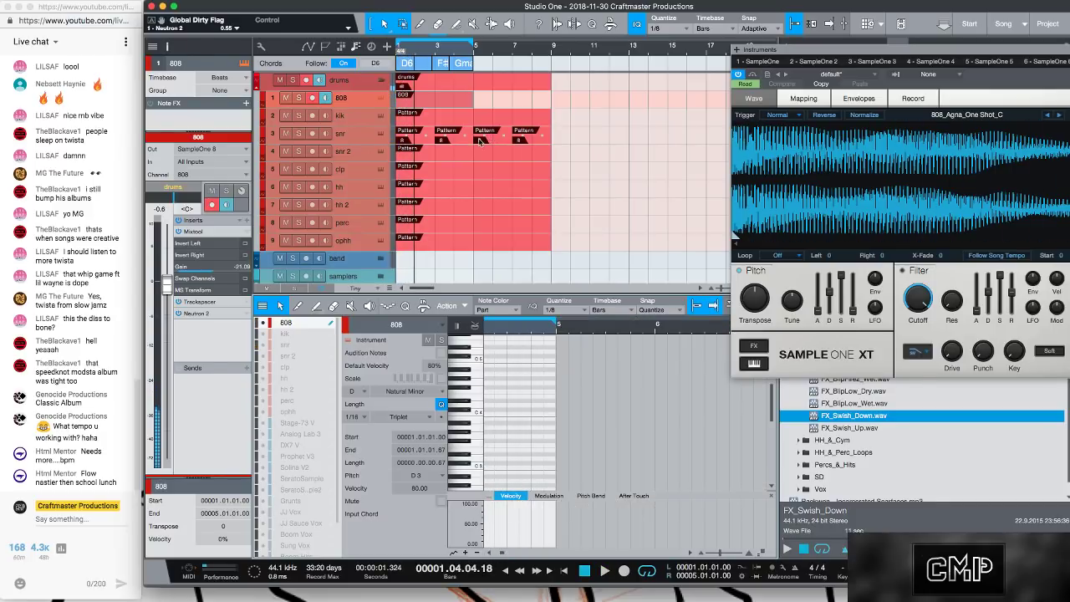
- Add a hit on step 10 of the first snr pattern
click(420, 139)
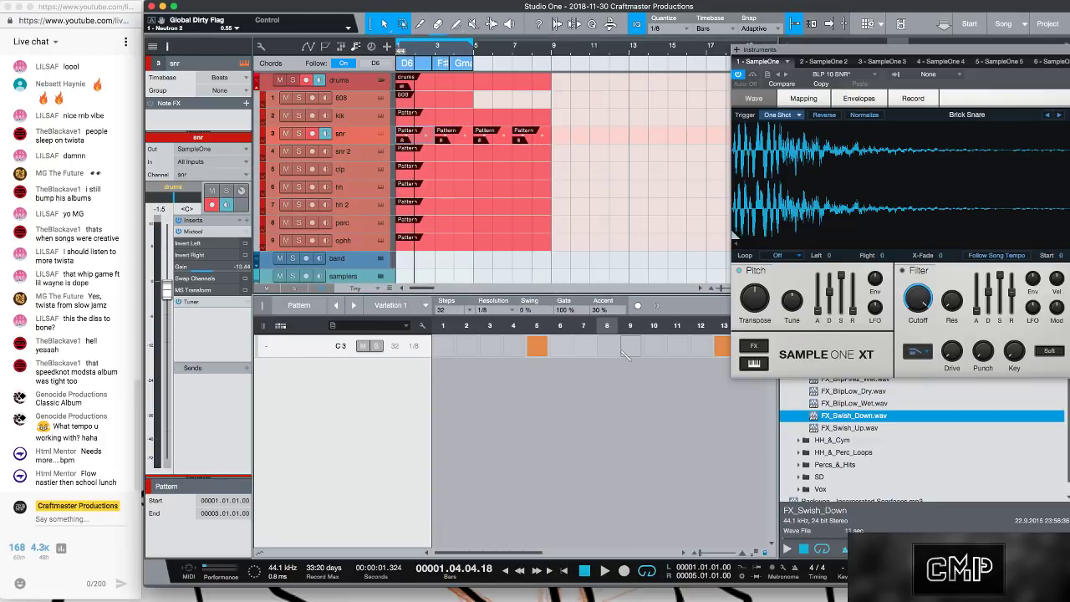
click(656, 346)
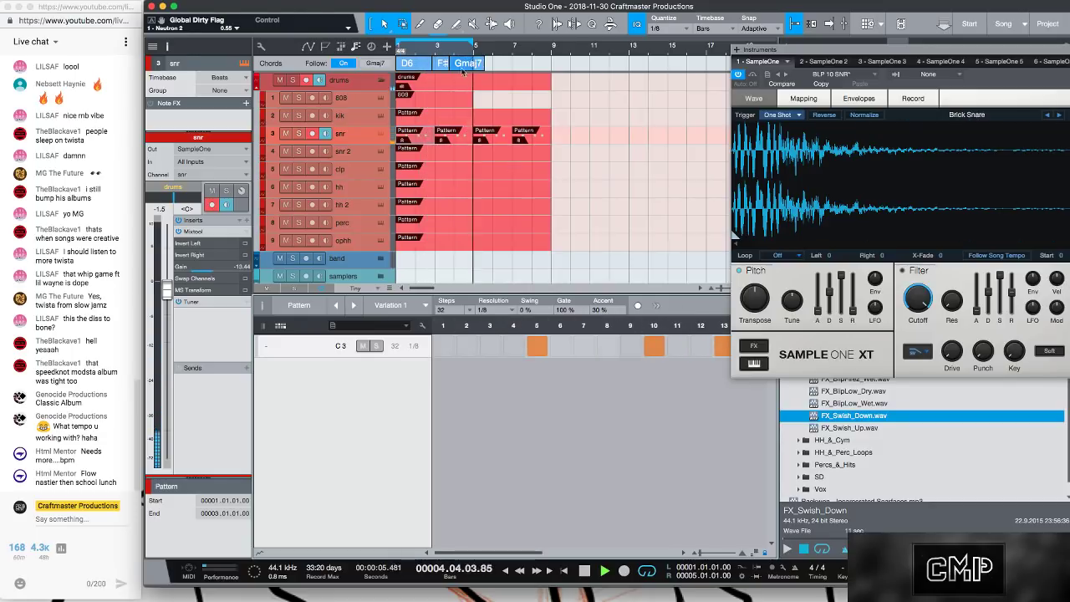
- Add D3 notes to the 808 part at 1.2.3, 2.2.1 and 2.4.3 while the loop plays
click(458, 102)
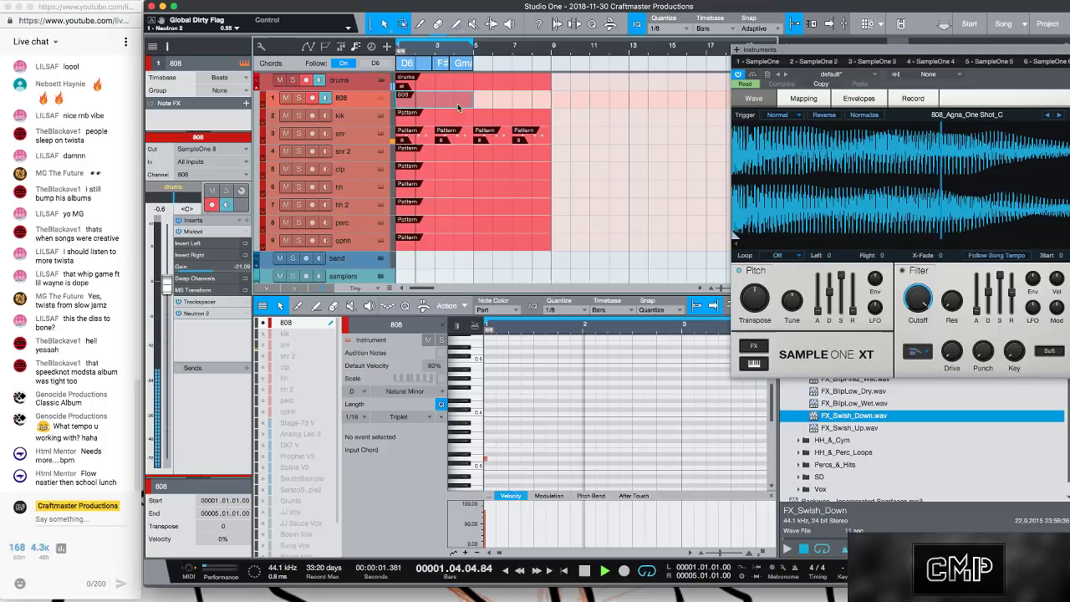
key(comma)
click(522, 458)
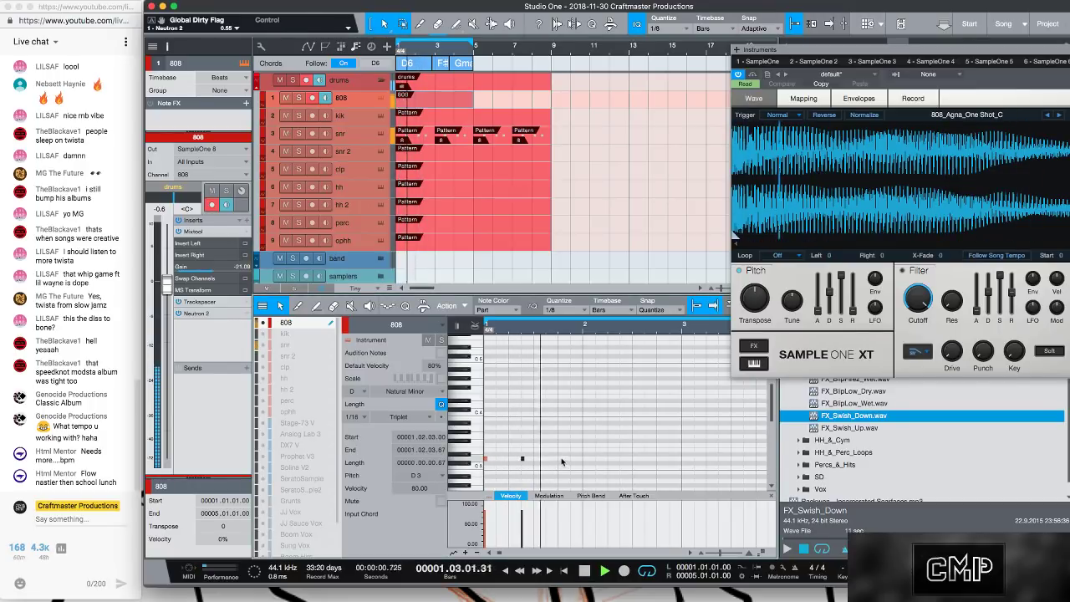
click(608, 461)
click(608, 459)
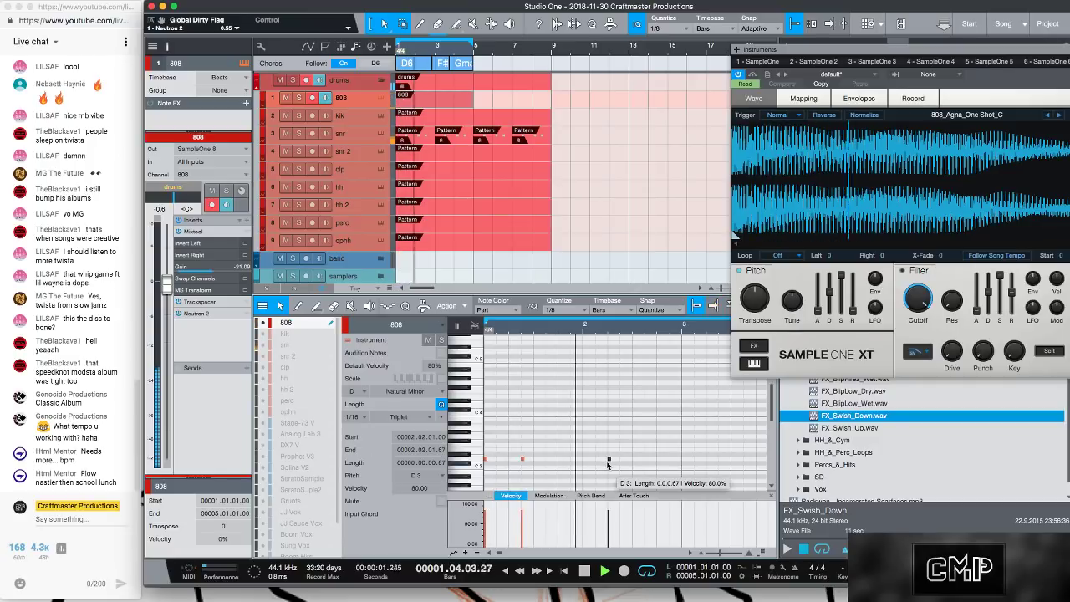
key(space)
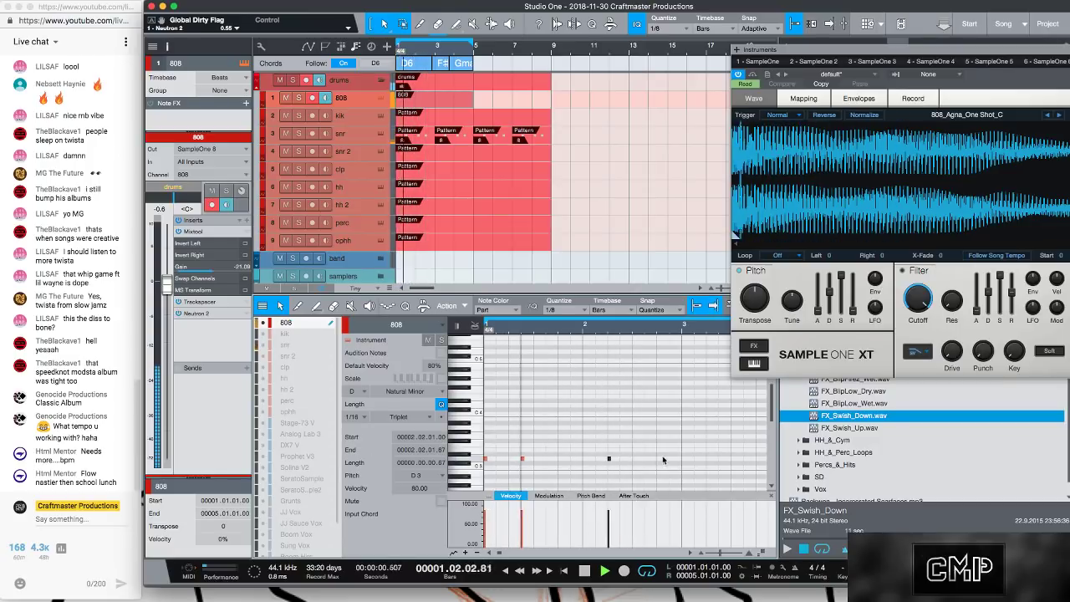
click(670, 459)
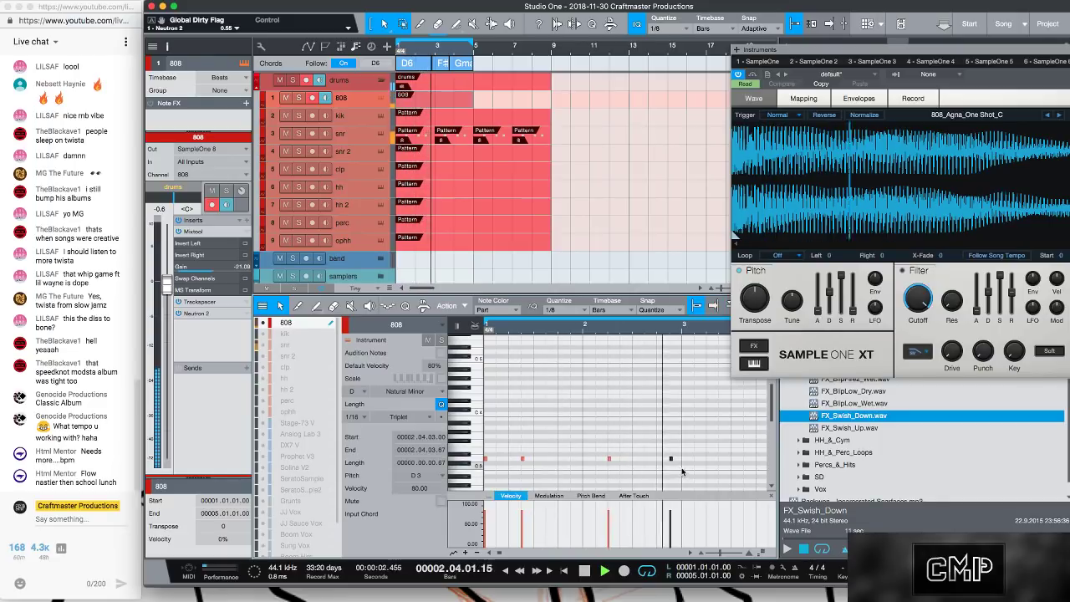
- Duplicate all 808 notes into bars 3 and 4, add a D3 note at 3.3.3 and play the loop
click(695, 473)
key(super+a)
key(d)
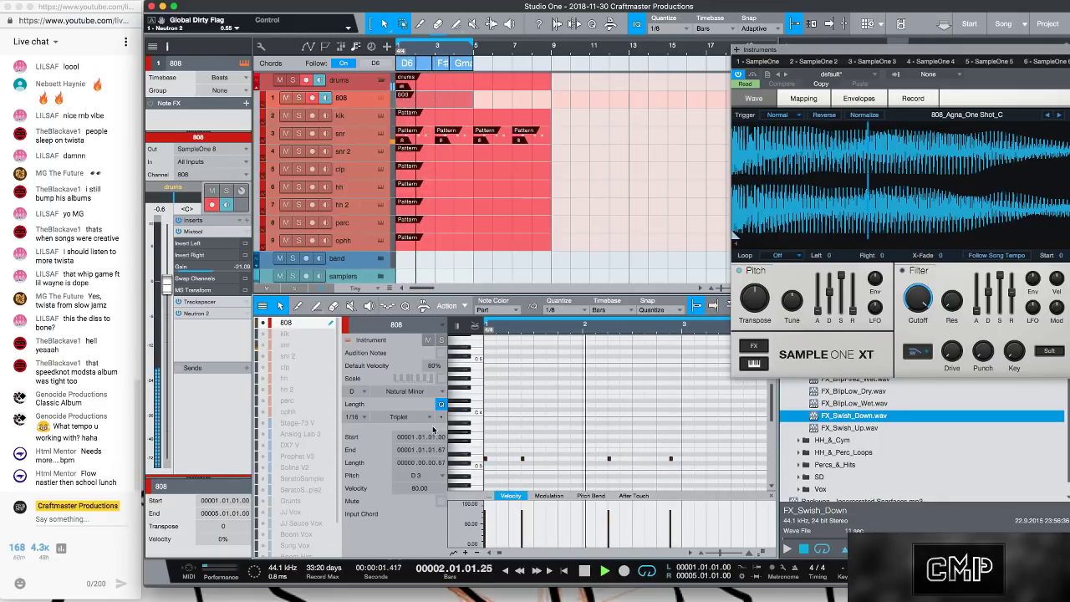
drag(562, 335, 482, 329)
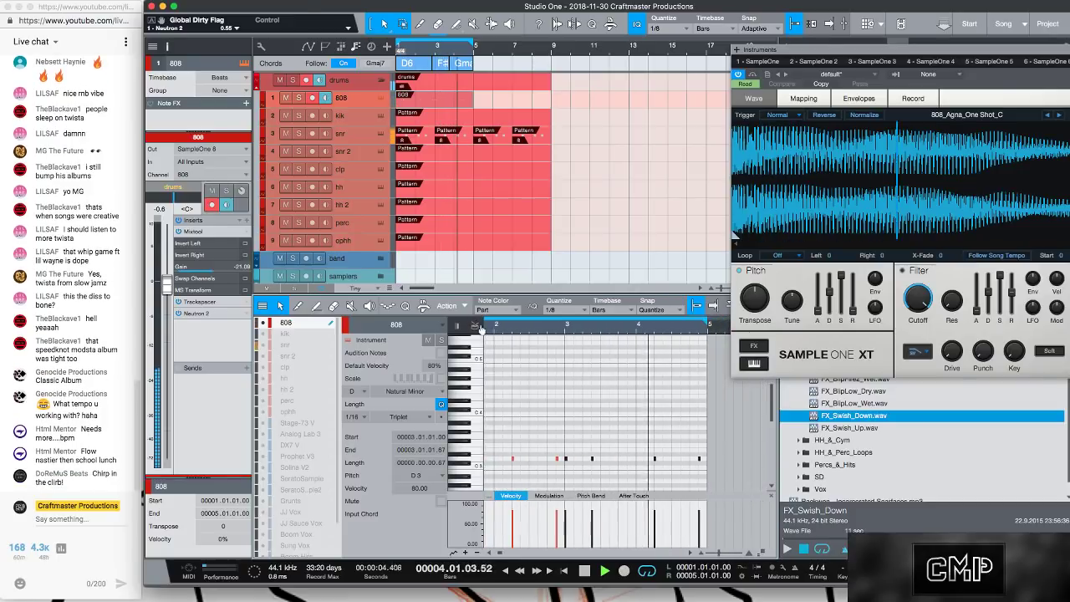
click(610, 459)
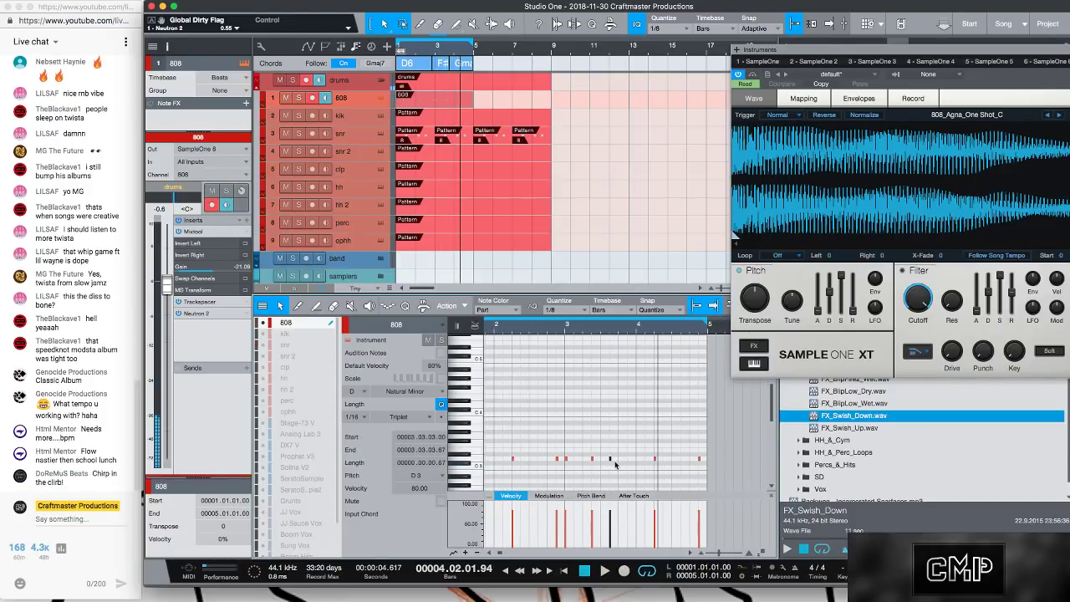
key(space)
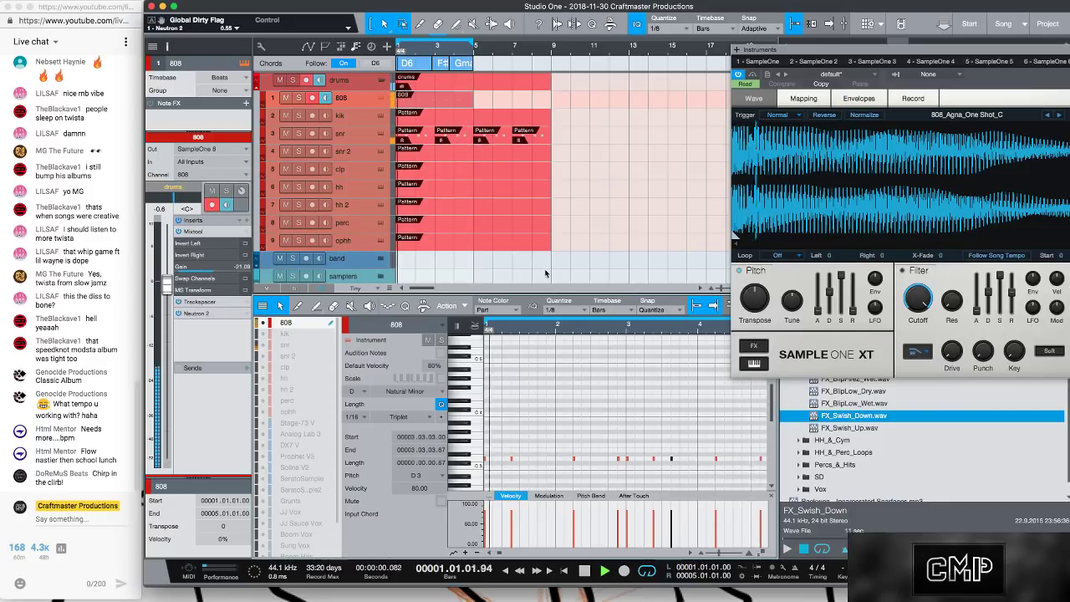
- Raise the bar 3 notes of the 808 part to F#3 to follow the F#m7 chord and play the loop
click(435, 52)
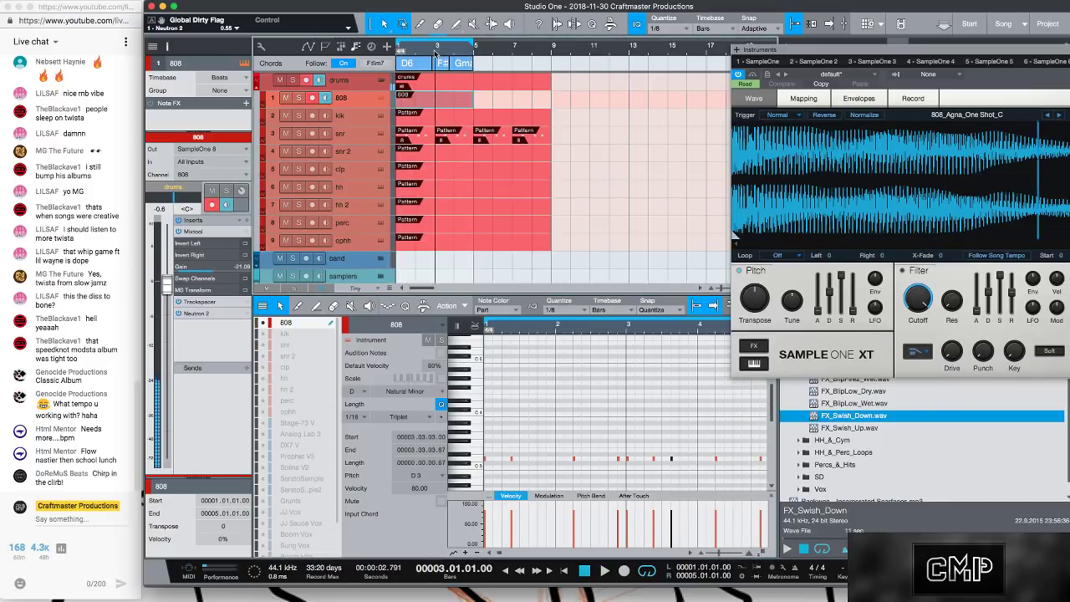
click(629, 459)
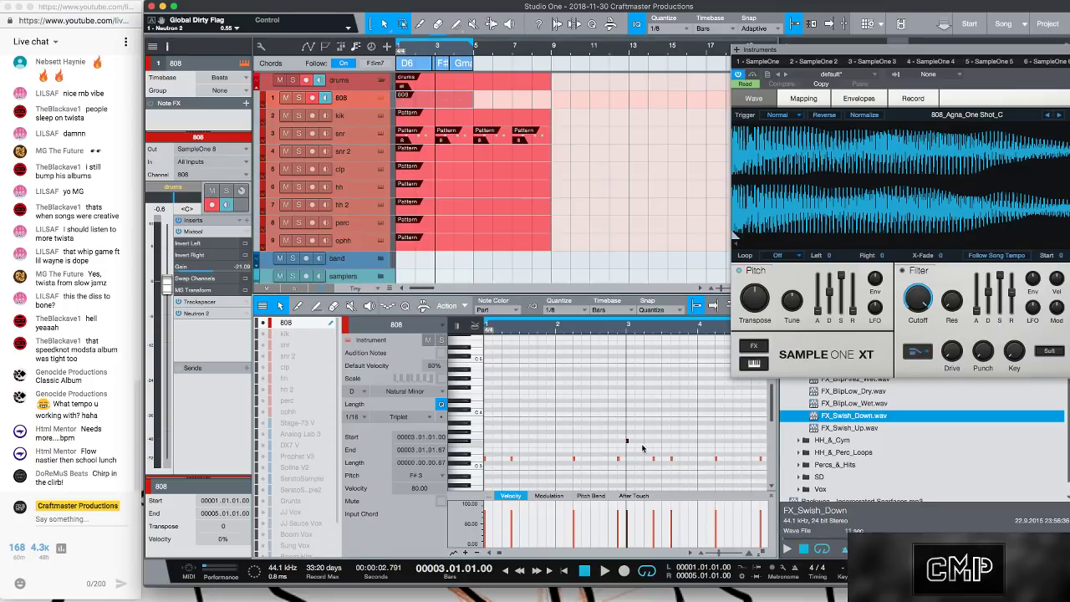
key(space)
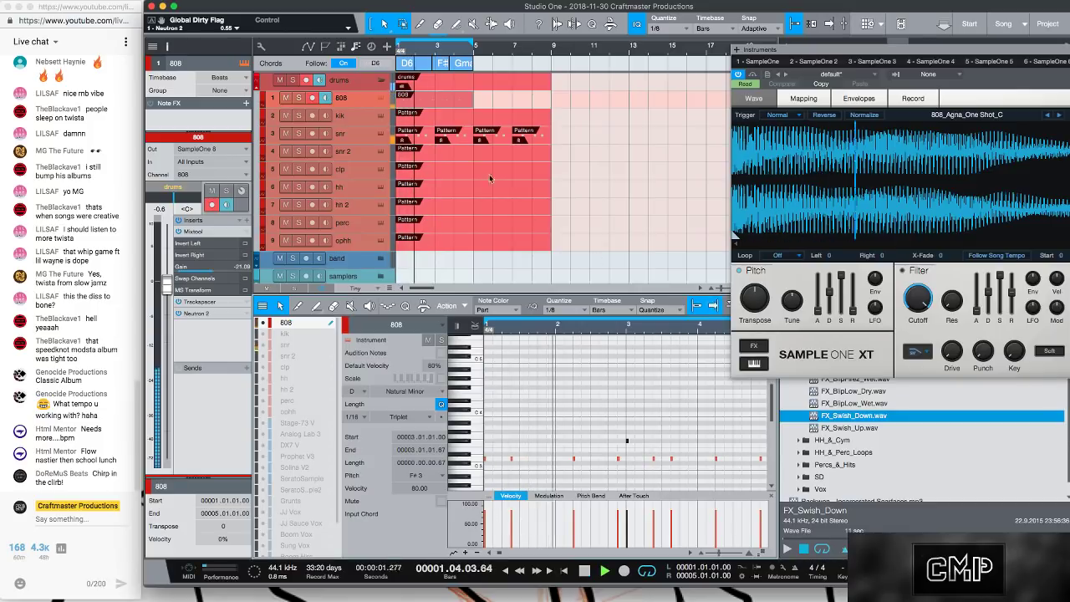
click(453, 55)
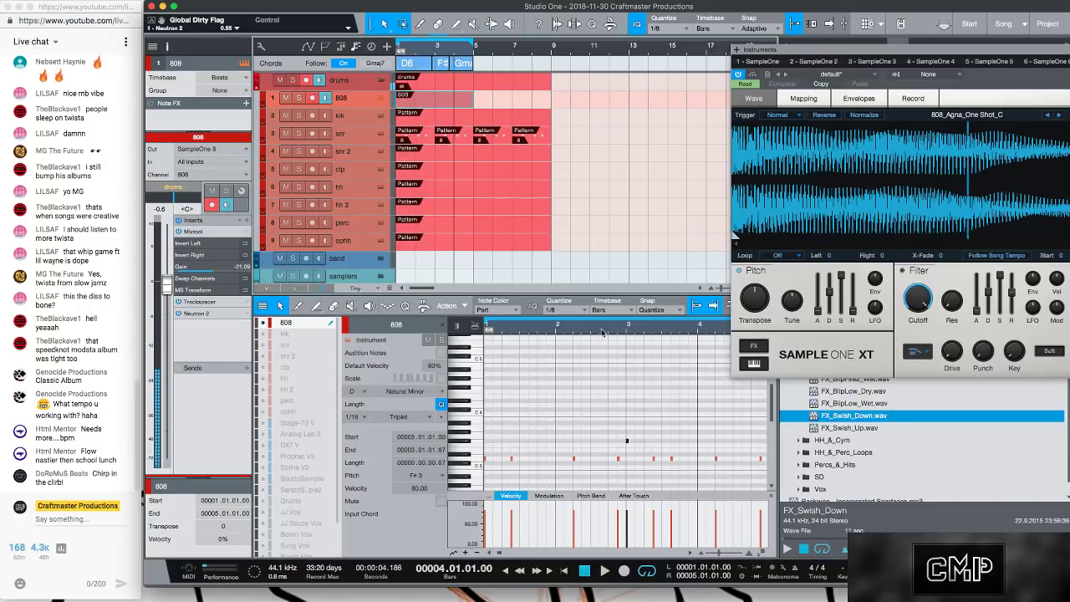
drag(687, 464, 642, 454)
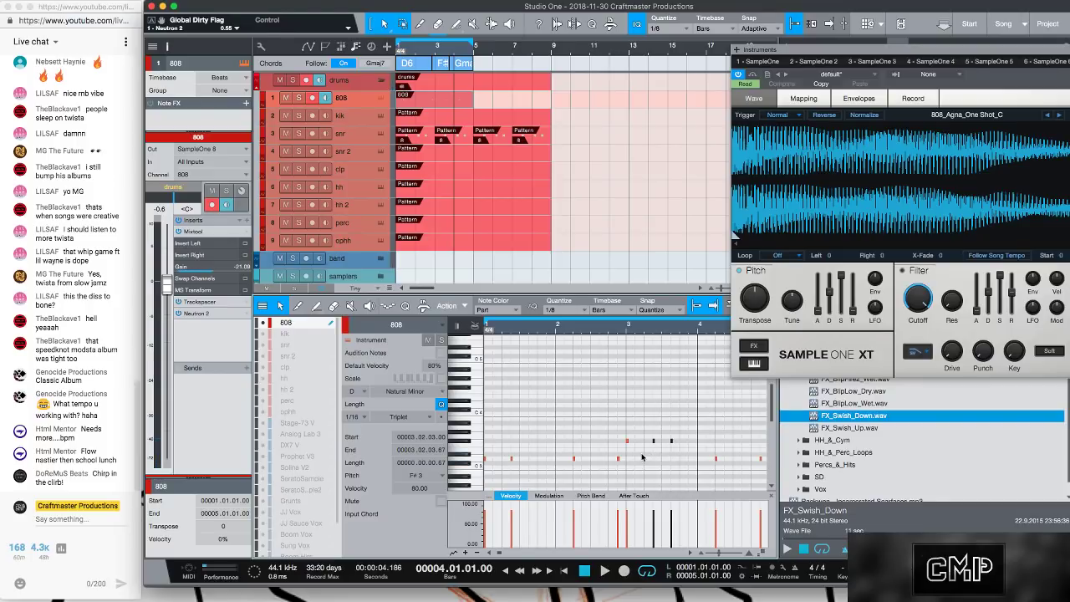
key(space)
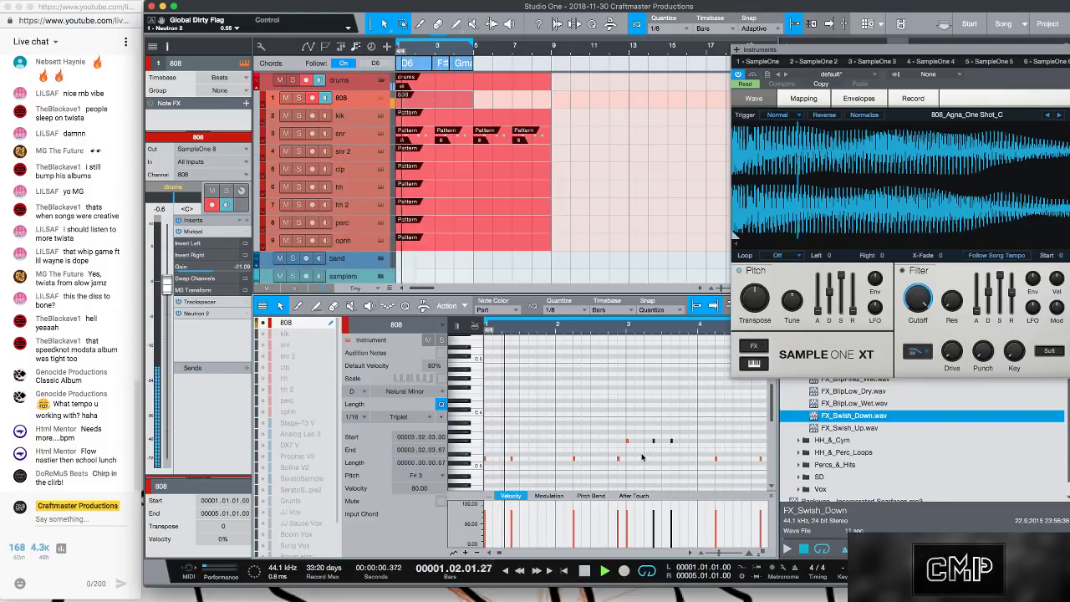
- Raise the two bar 4 notes of the 808 part to G3 to follow the Gmaj7 chord and play the loop
click(455, 52)
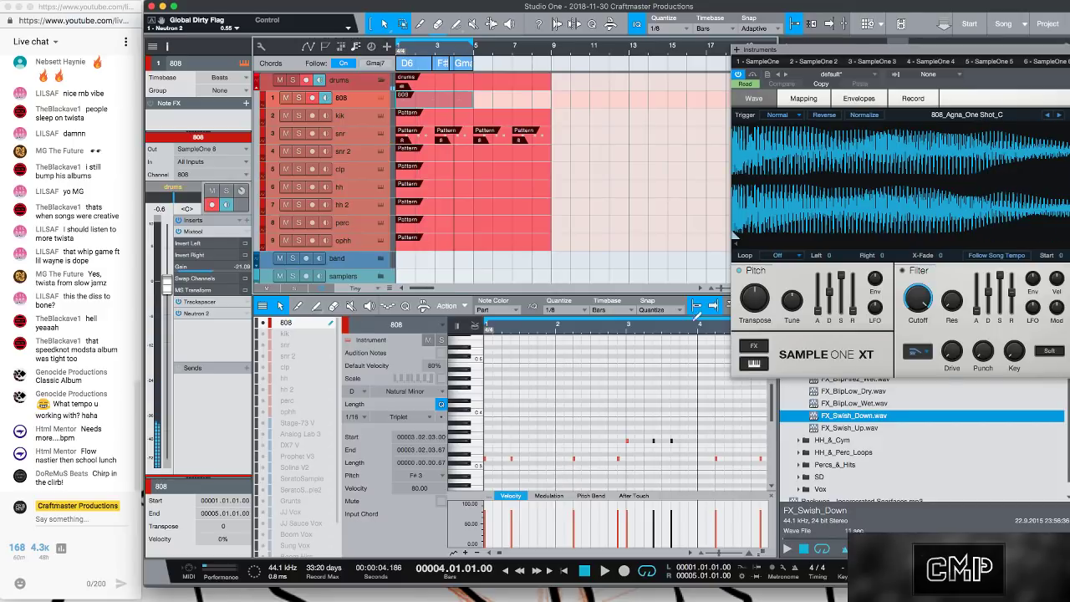
drag(700, 328, 591, 330)
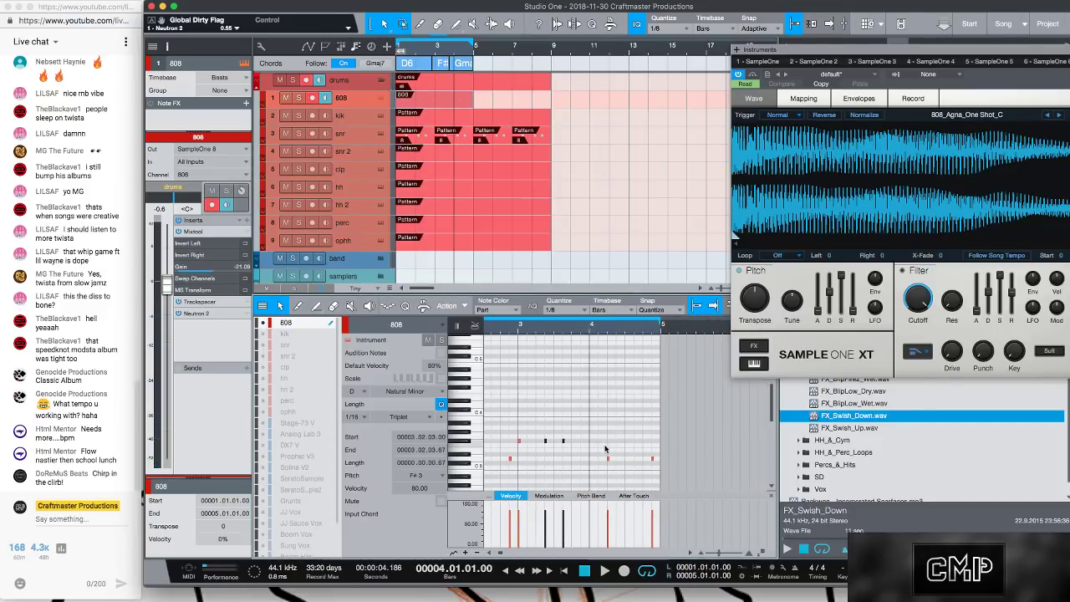
mouse_move(605, 449)
mouse_down()
mouse_move(662, 485)
mouse_move(700, 493)
mouse_up()
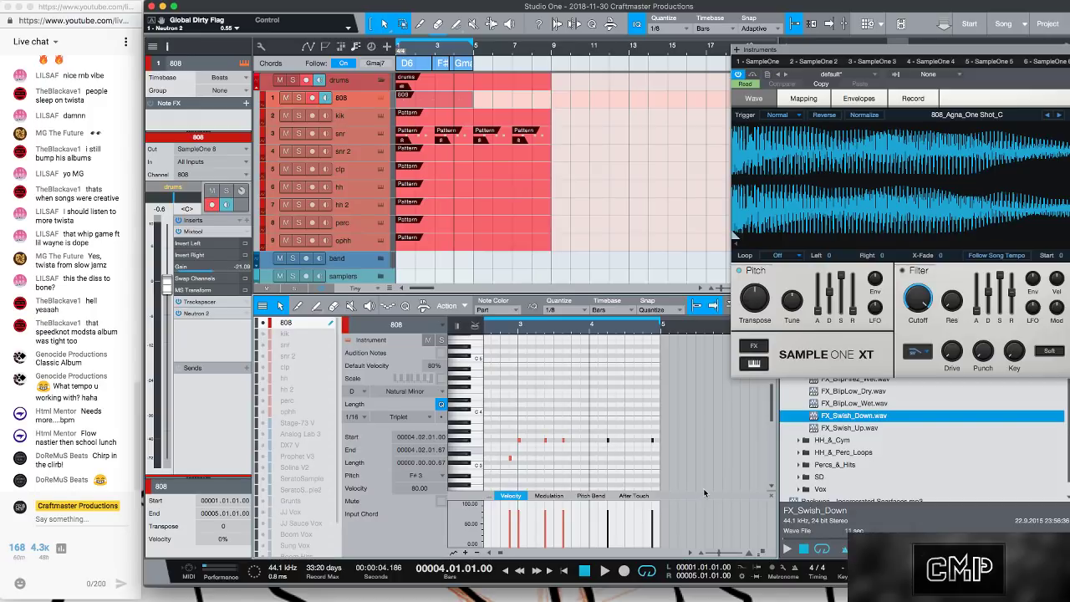
key(space)
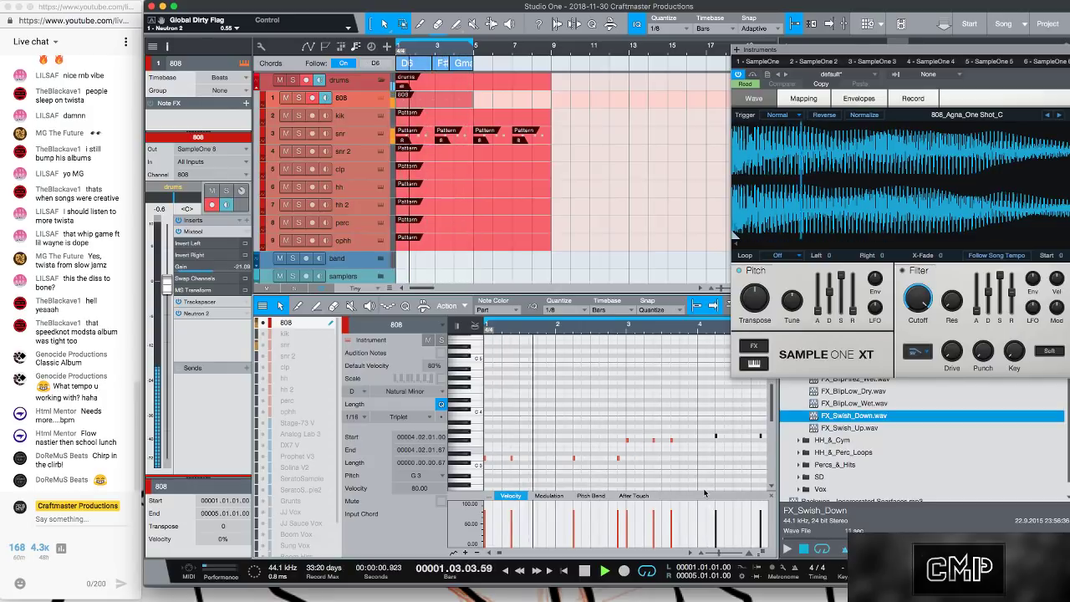
- Fill all 32 steps of the hh pattern with hits and play the loop
double_click(422, 188)
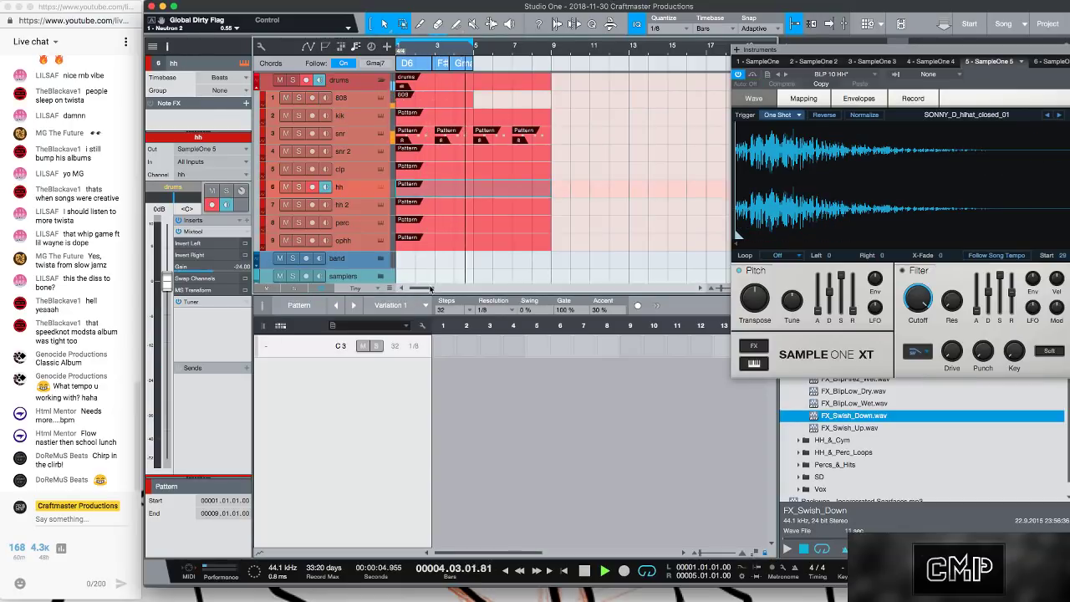
click(443, 345)
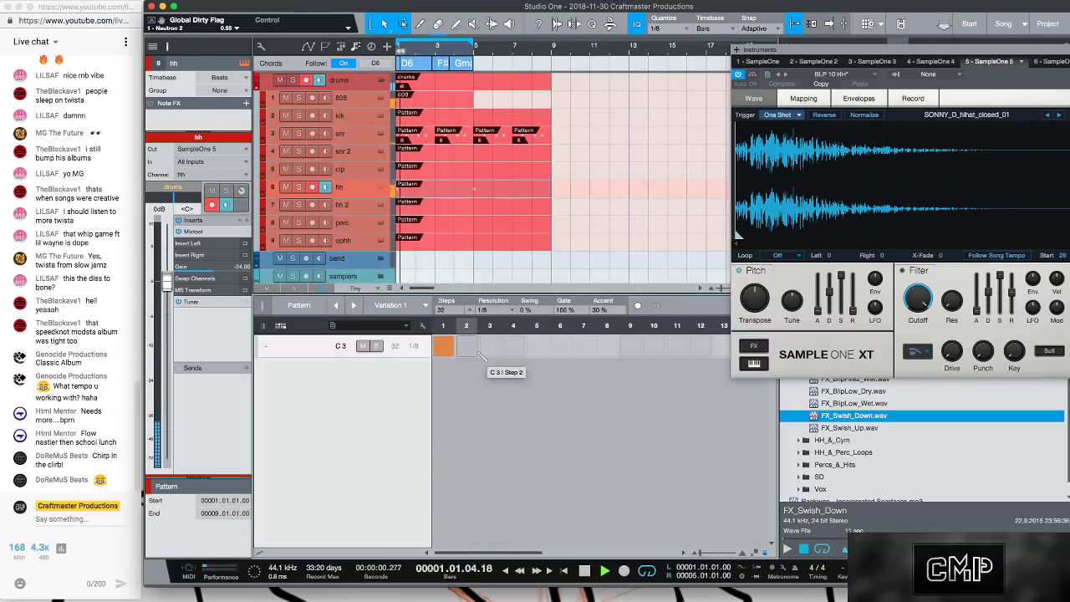
drag(466, 345, 642, 348)
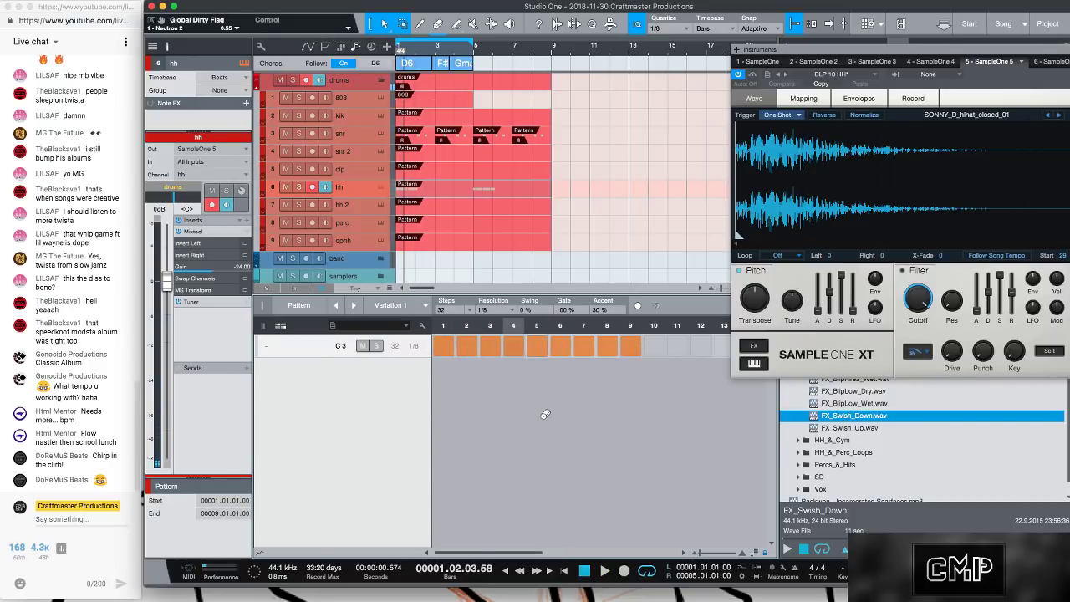
scroll(544, 414, down, 8)
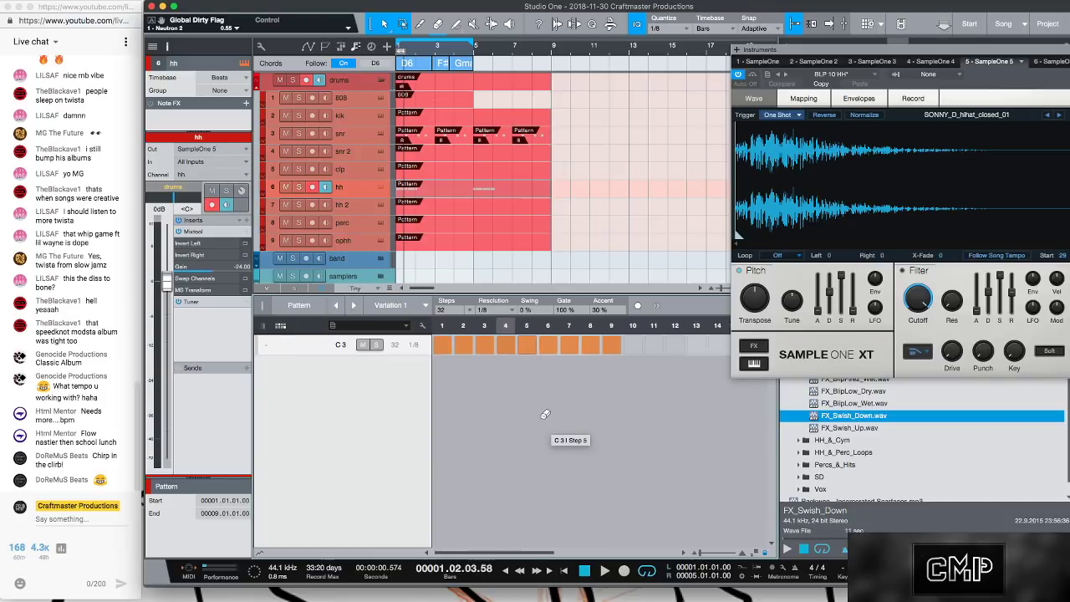
scroll(545, 414, down, 3)
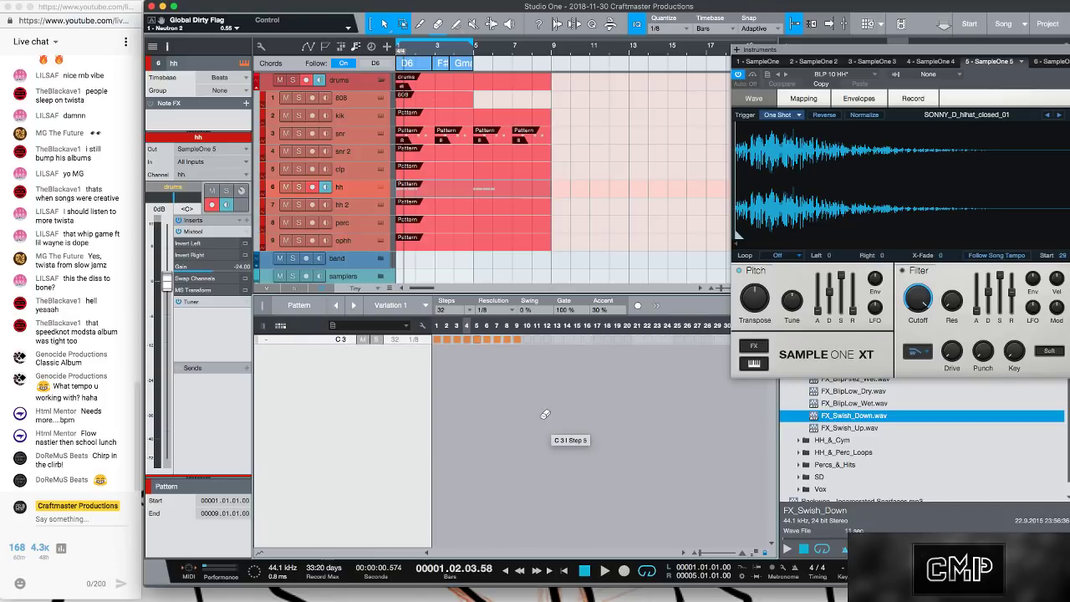
drag(712, 338, 515, 341)
key(space)
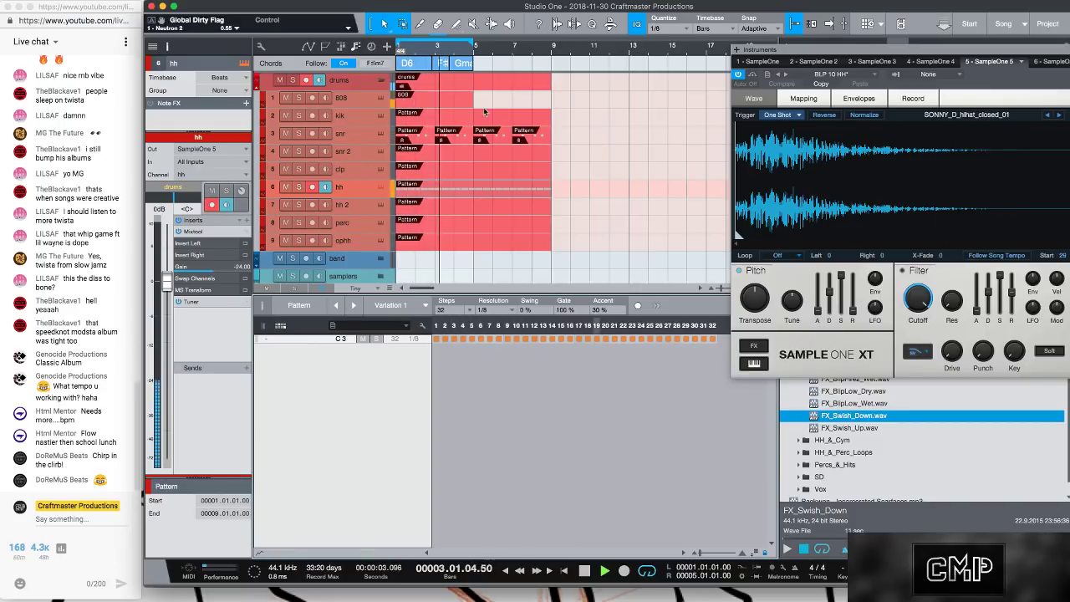
- Duplicate the 808 part into bars 5 to 8 and delete all chords from the chord track
click(460, 104)
key(d)
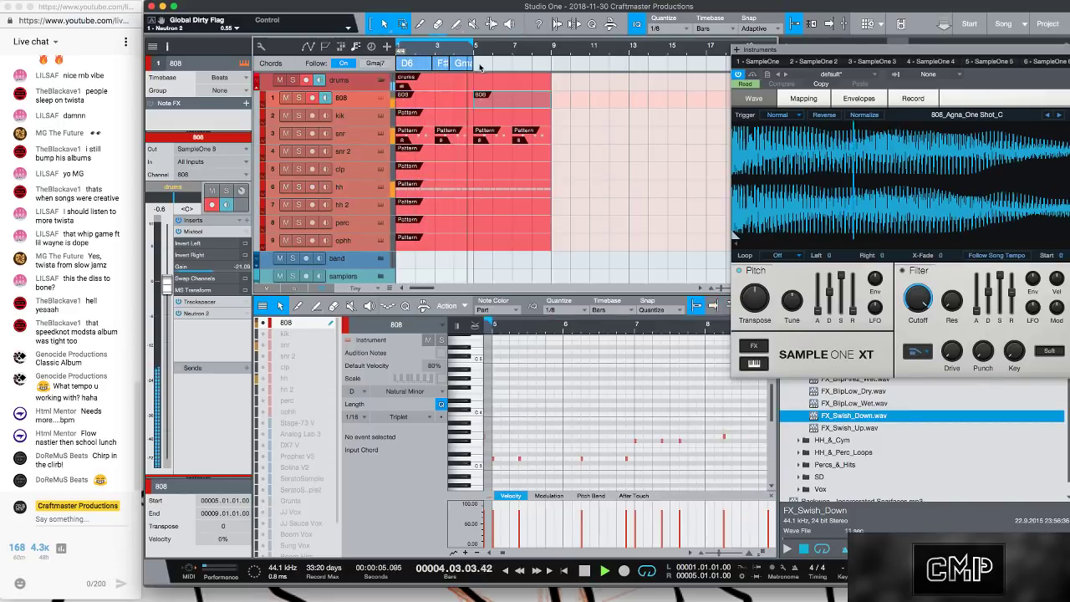
key(space)
drag(485, 67, 400, 62)
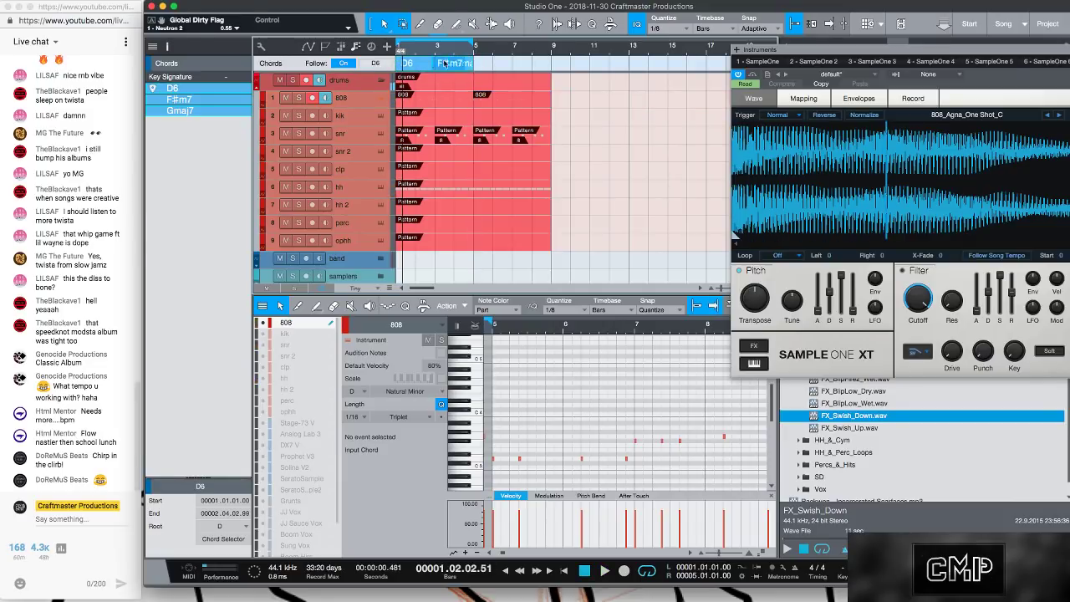
key(Delete)
- Extend the loop range to bar 9, play the arrangement and bring up the Brick Snare sampler
drag(474, 44, 548, 71)
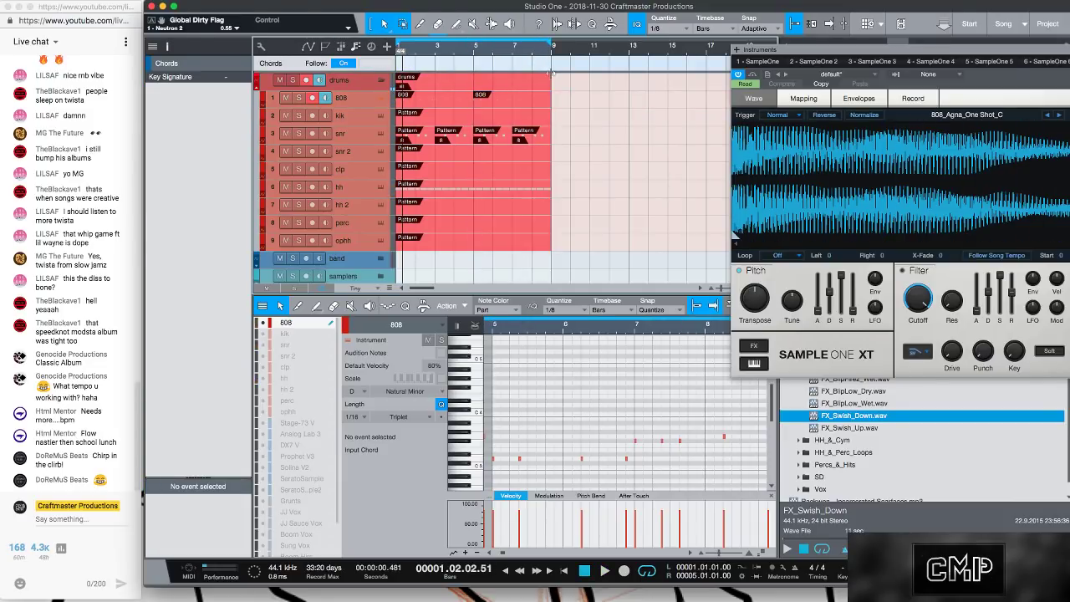
key(space)
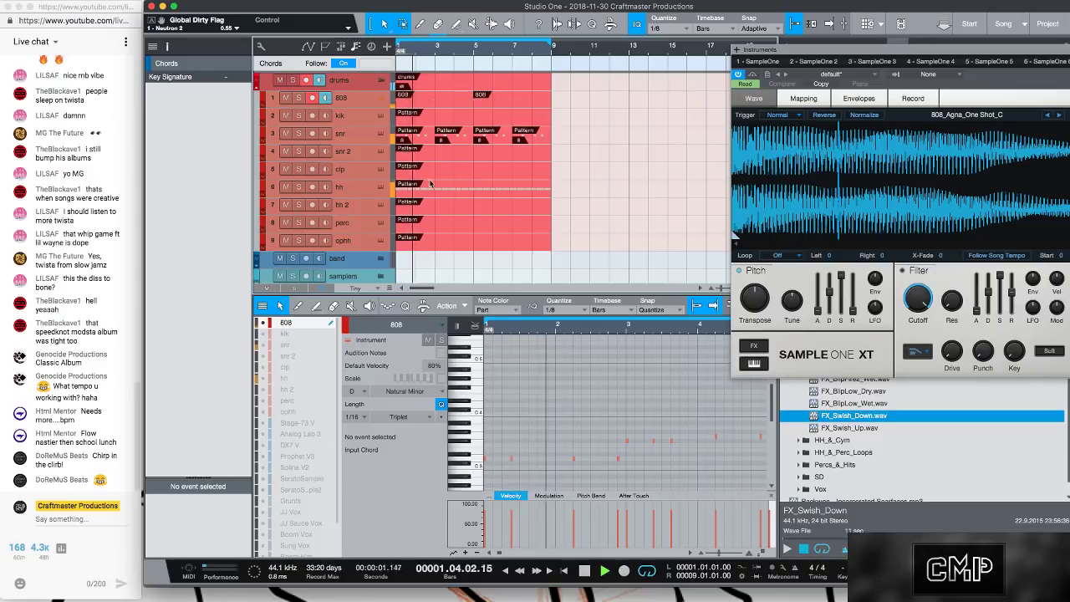
scroll(440, 213, down, 1)
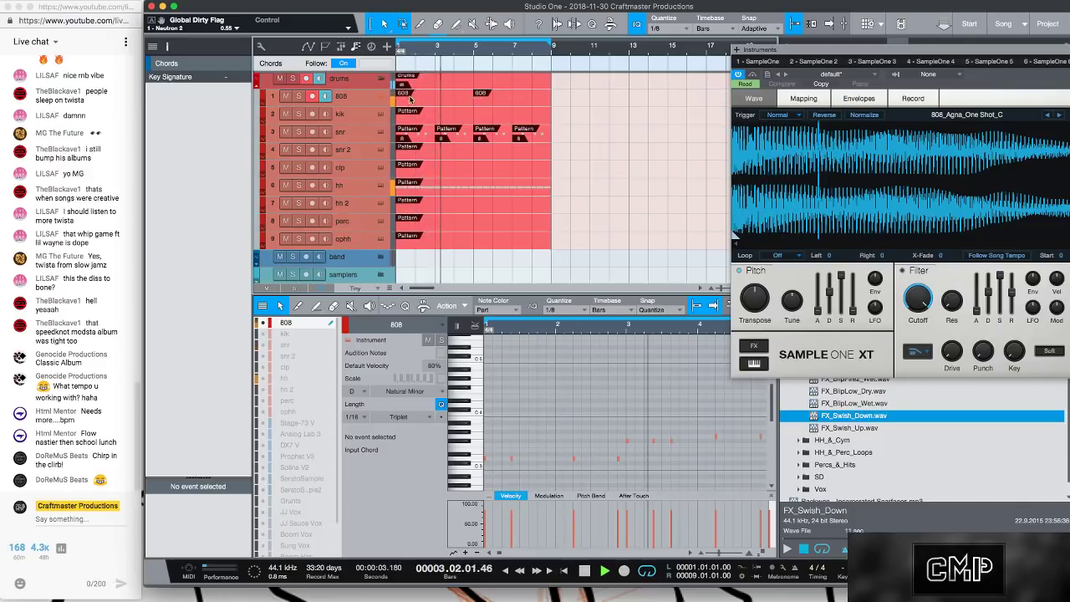
click(758, 61)
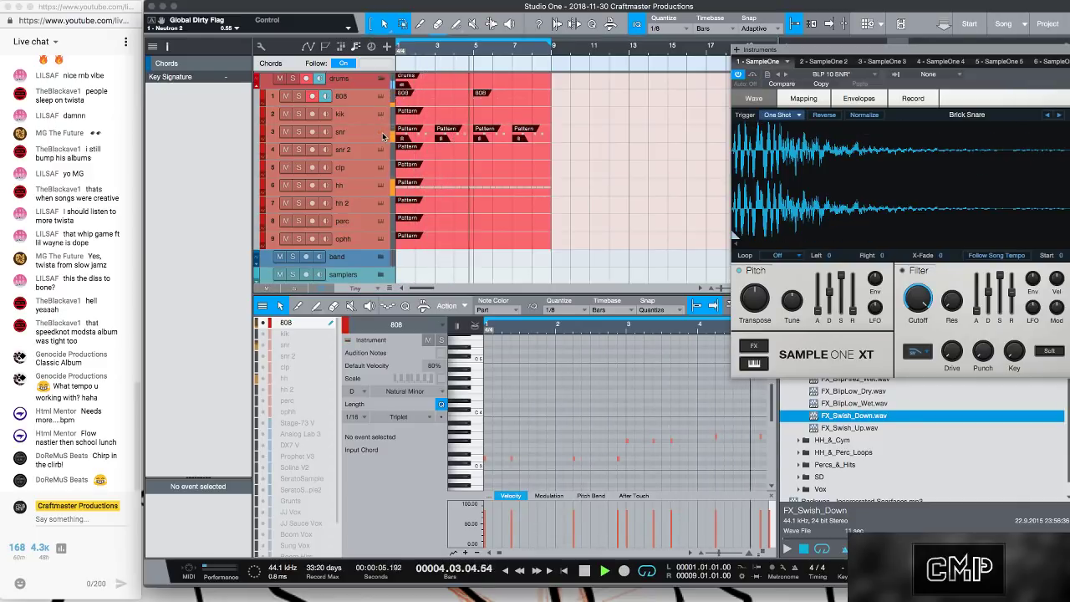
drag(809, 55, 715, 64)
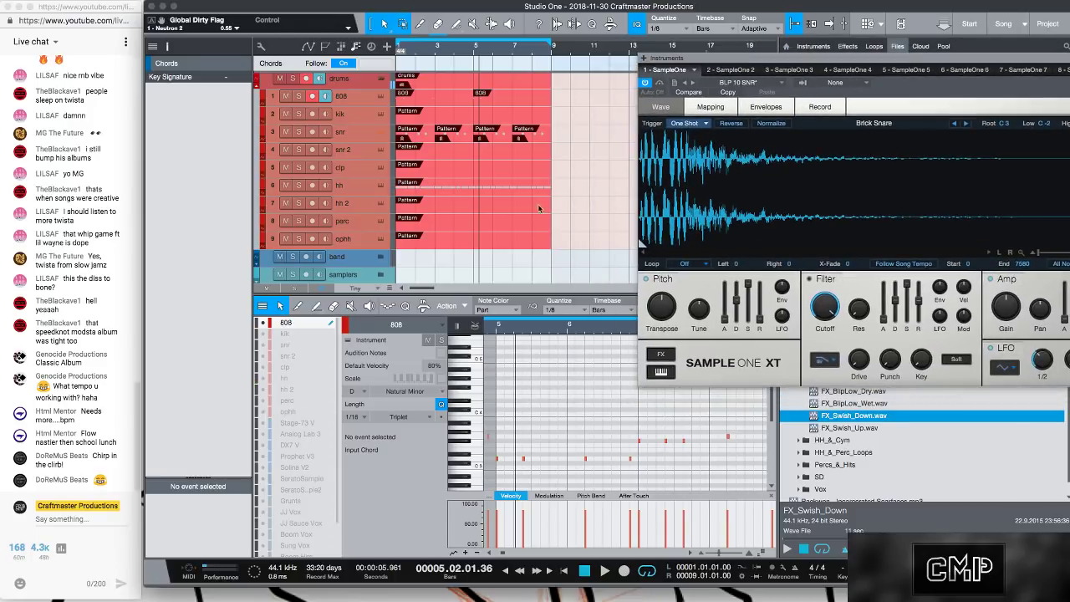
- Duplicate the "Is This The End" sample loop into bars 5 to 8 and play it from the start
scroll(517, 235, down, 3)
click(430, 254)
key(ctrl+d)
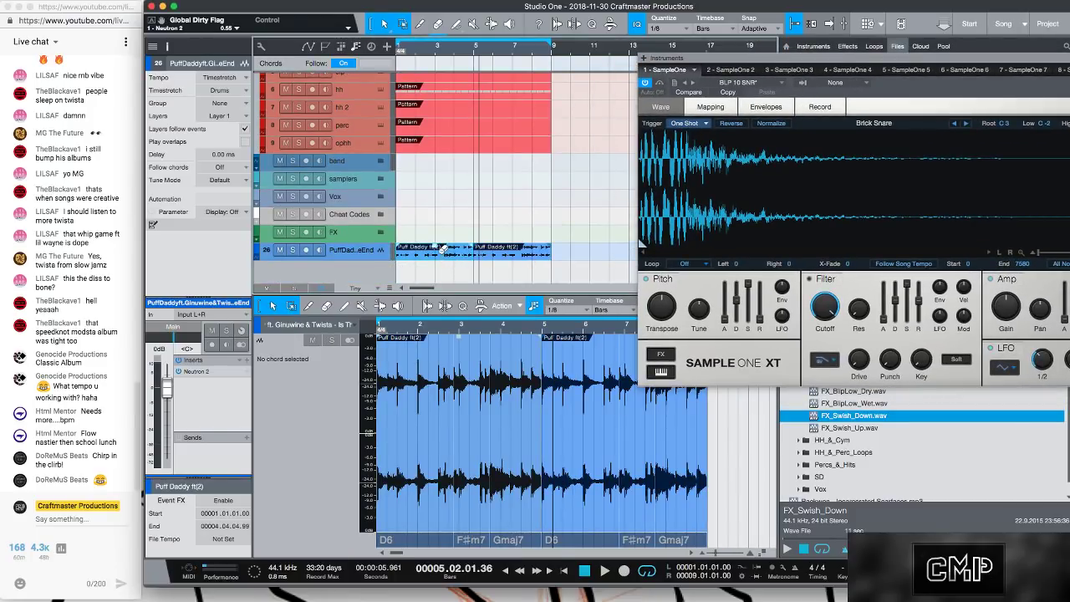
key(super+r)
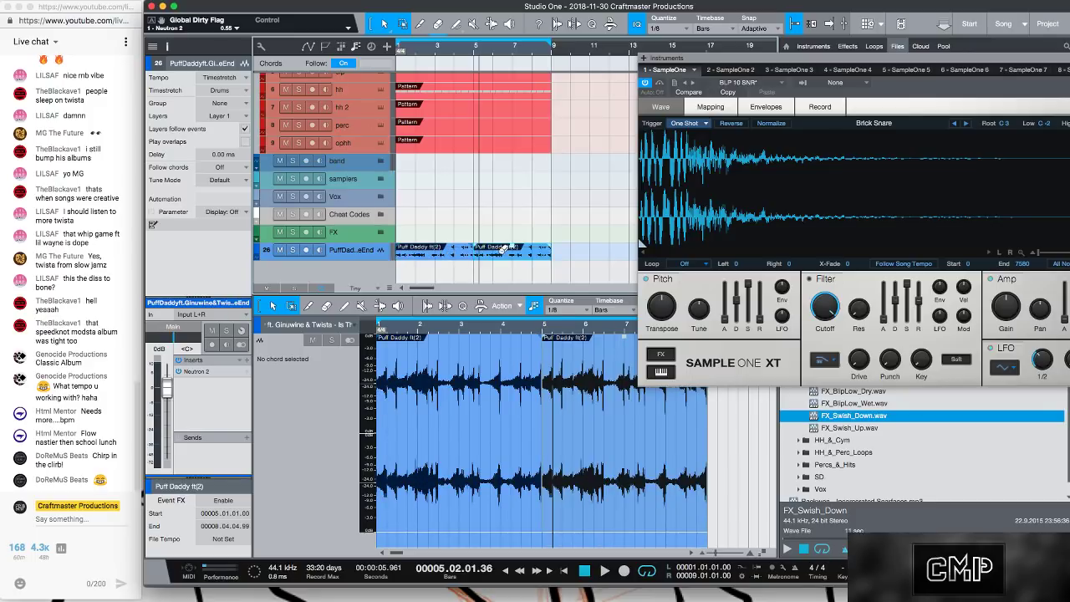
key(comma)
key(space)
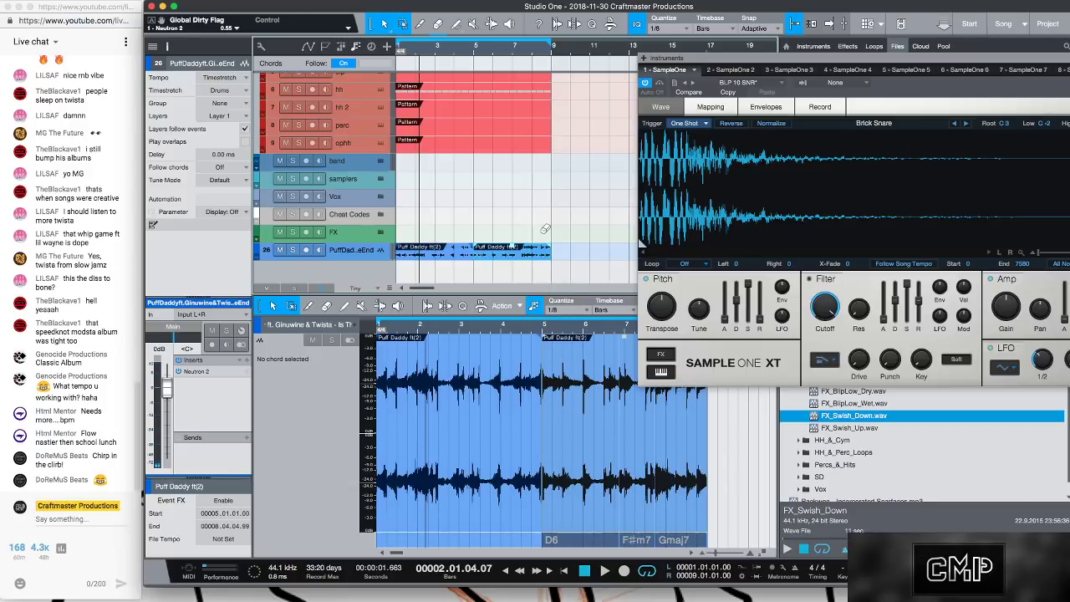
key(space)
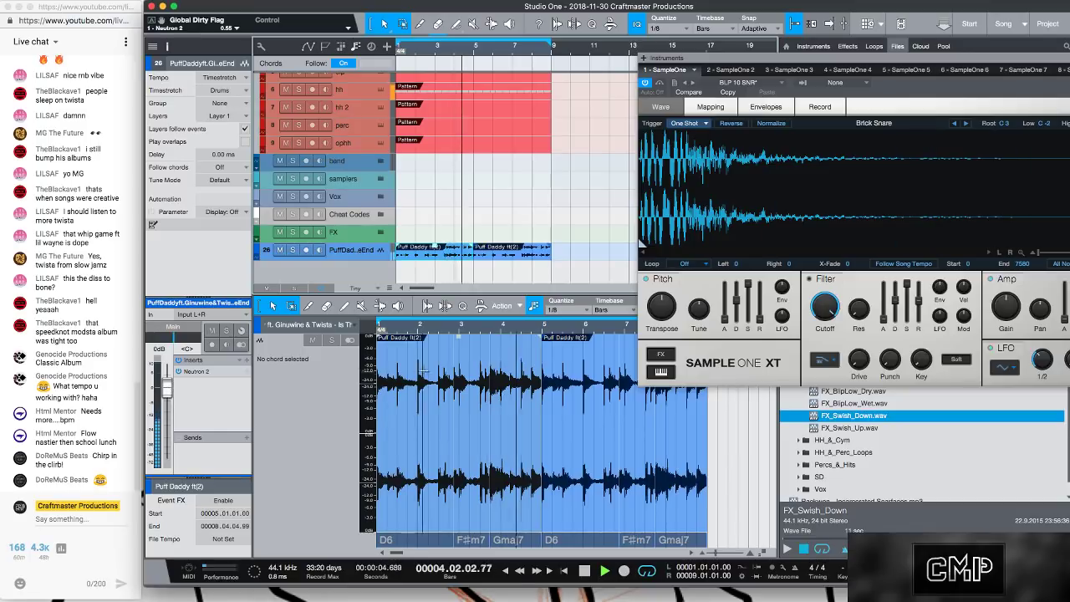
- Split the first sample event at 4.3, shorten the cut piece to one beat and repeat it at 4.4 during playback
click(520, 370)
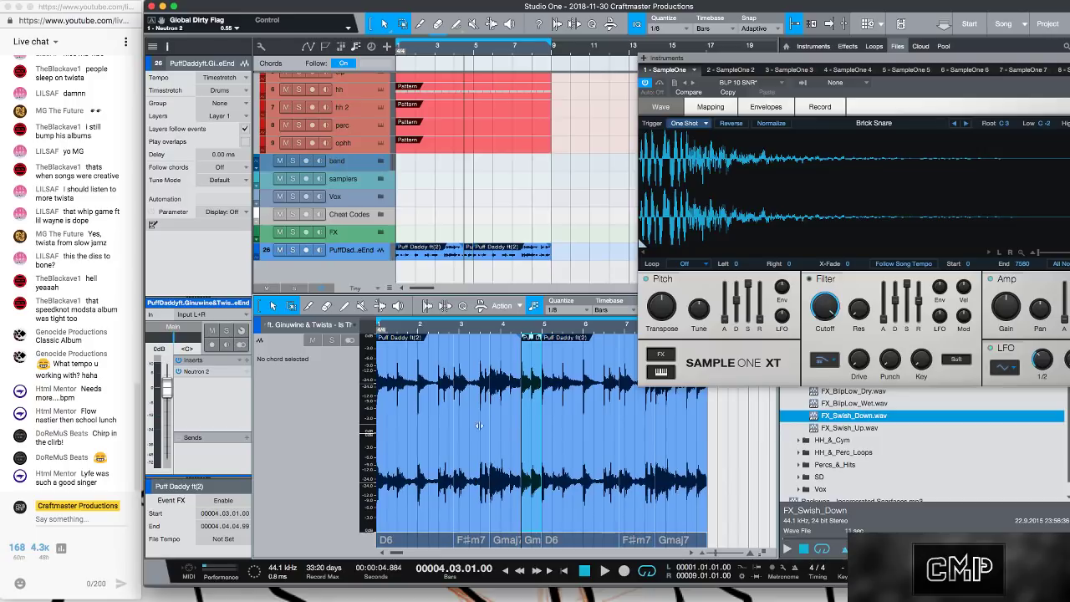
key(space)
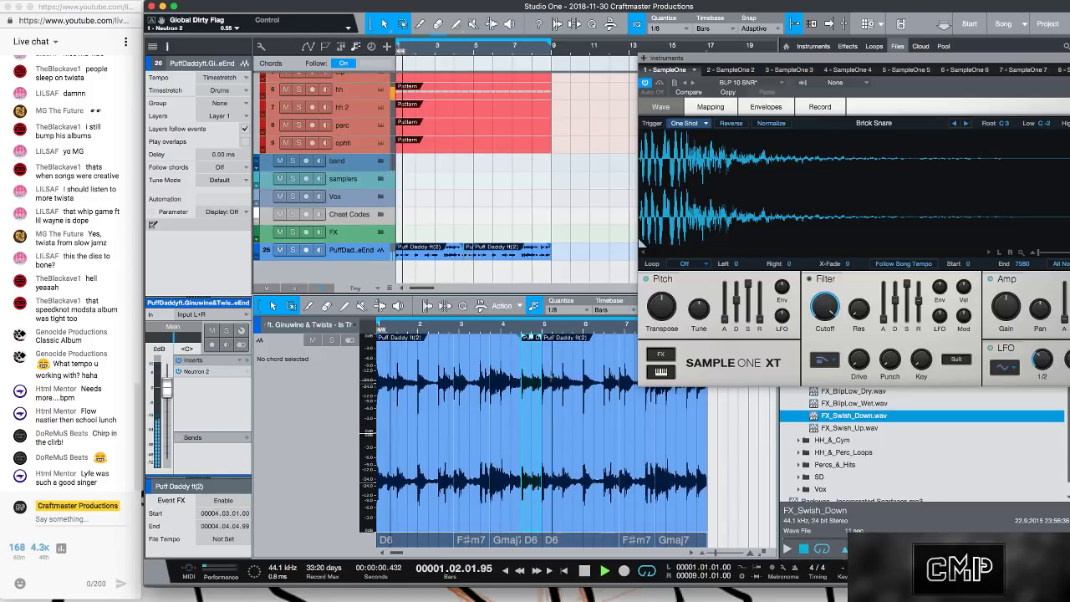
drag(541, 361, 531, 361)
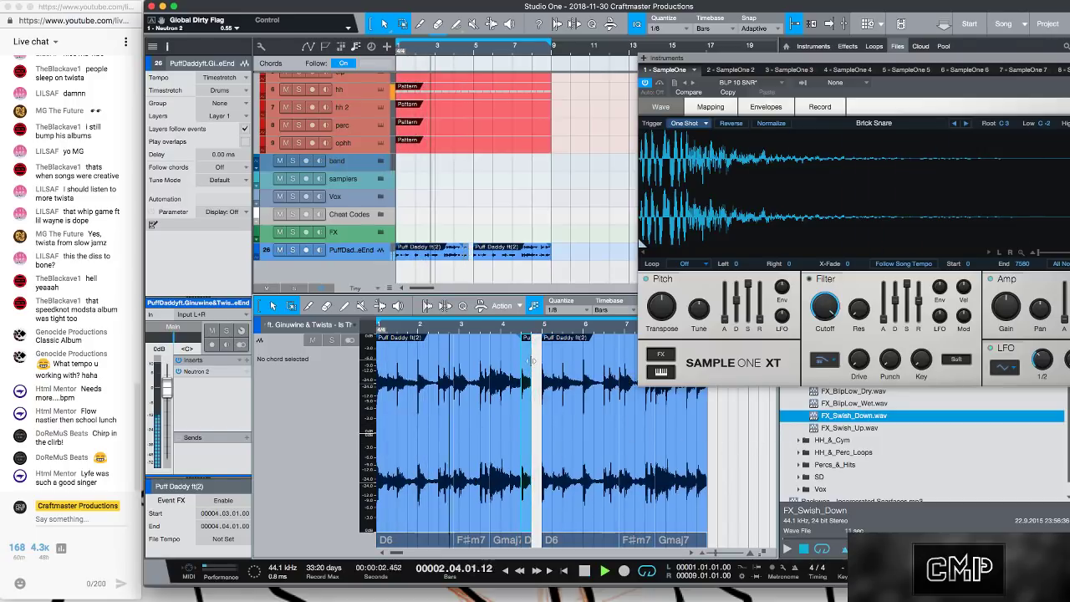
key(d)
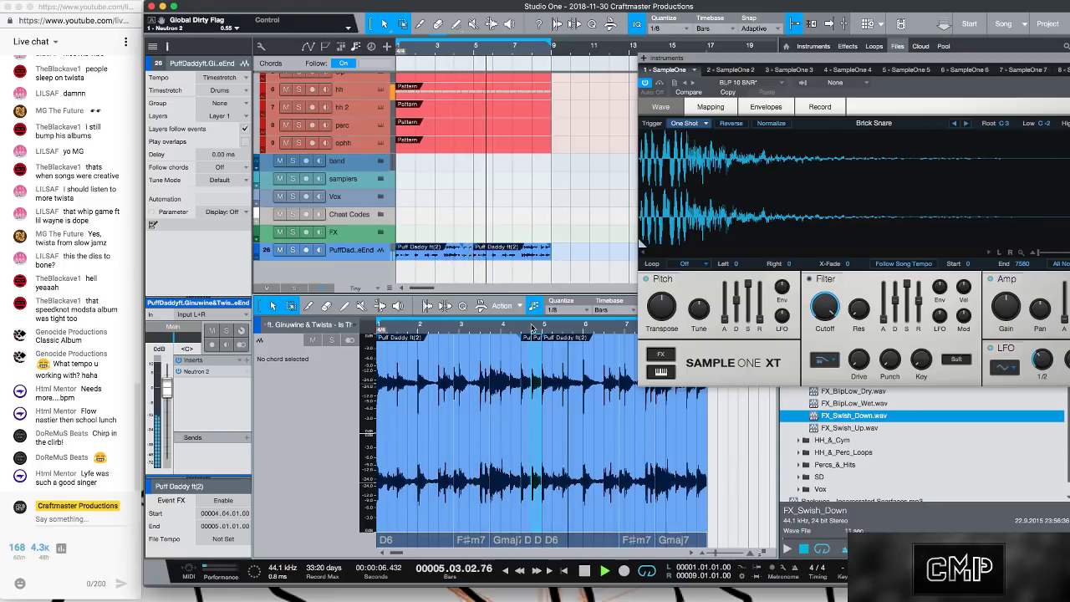
drag(510, 325, 505, 321)
key(e)
key(e)
key(e)
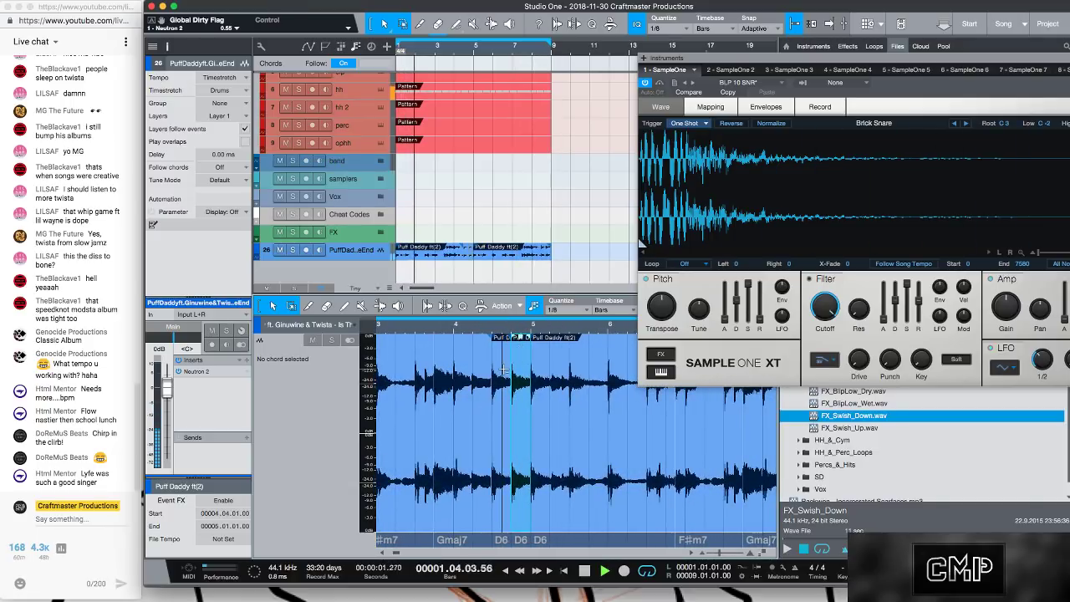
click(500, 448)
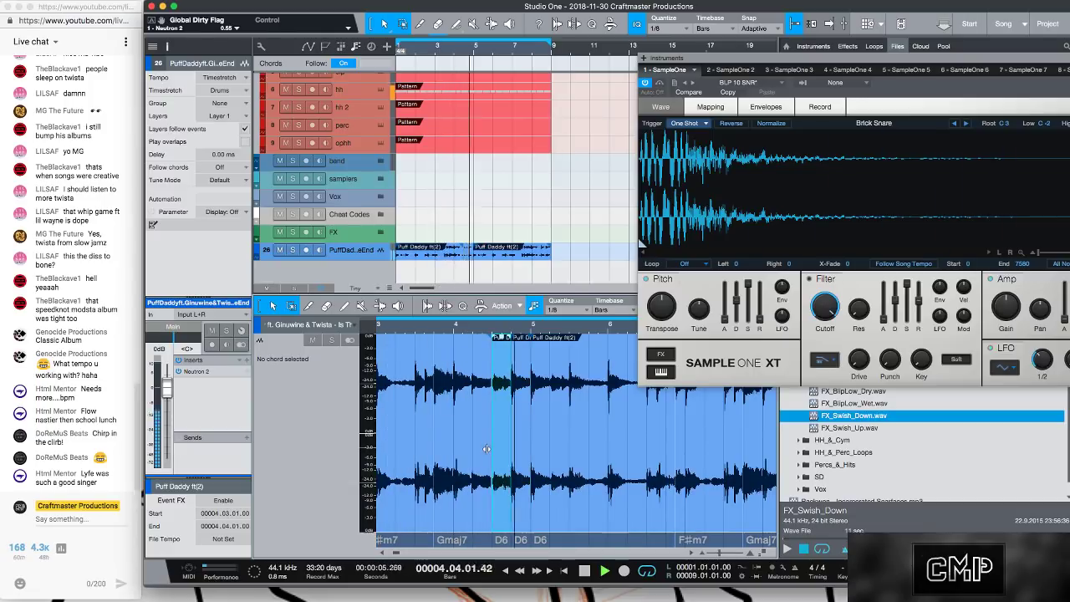
drag(489, 324, 553, 290)
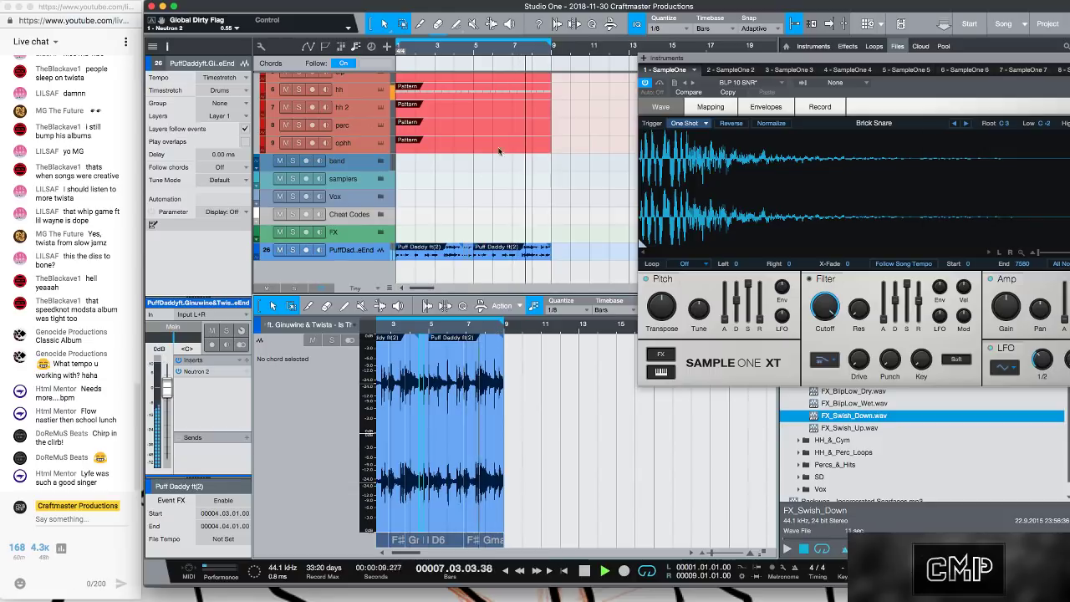
- Move the Sample One XT instrument window fully into view and close it
drag(835, 62, 794, 64)
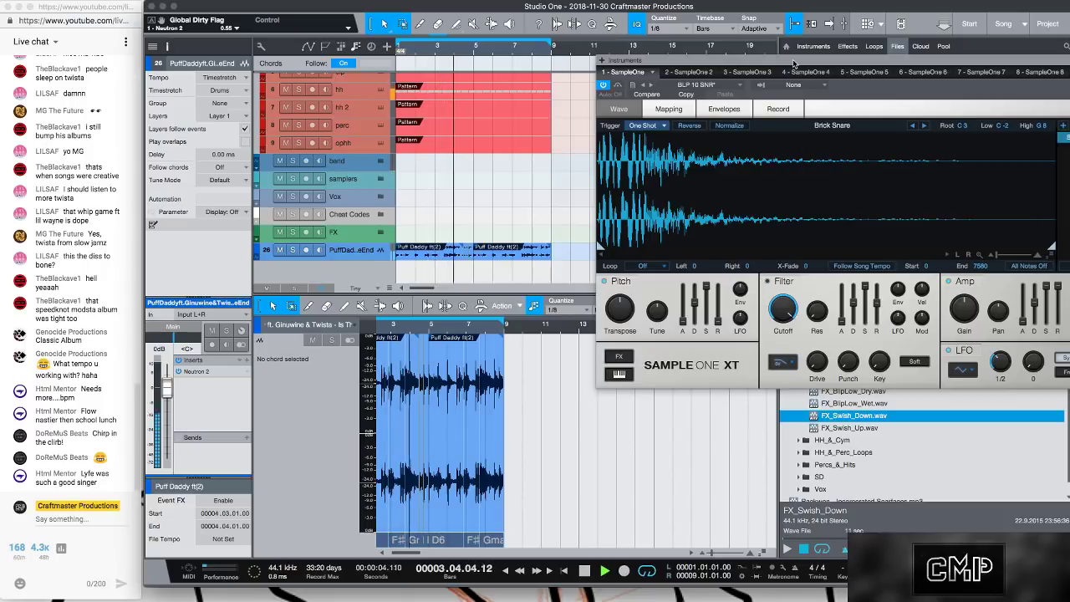
drag(793, 65, 599, 77)
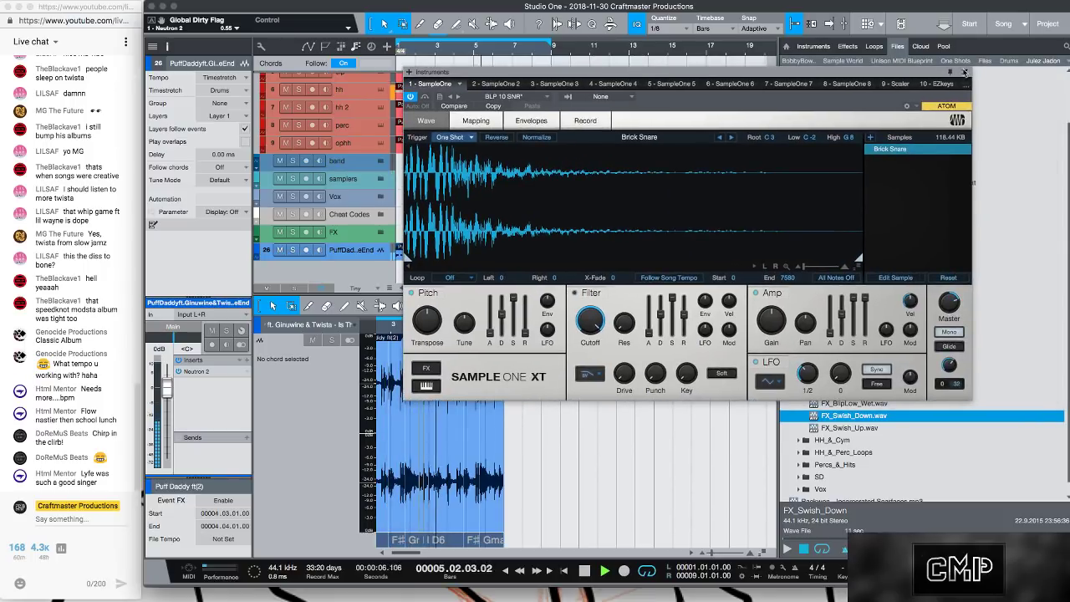
click(965, 73)
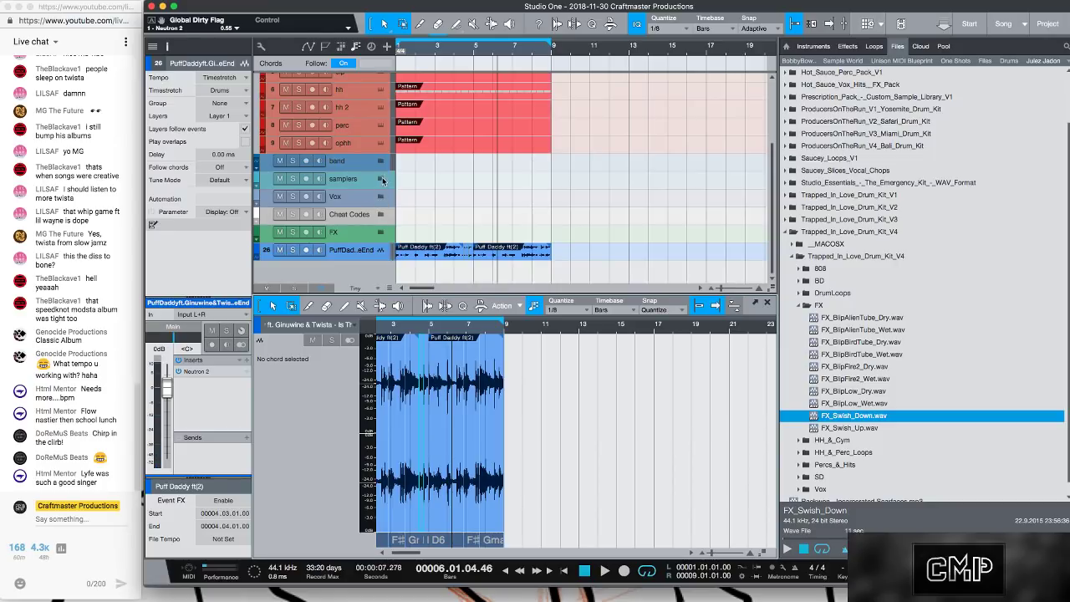
- Expand the band folder and create an empty Solina V2 part spanning bars 1 to 8
click(380, 160)
scroll(401, 217, down, 1)
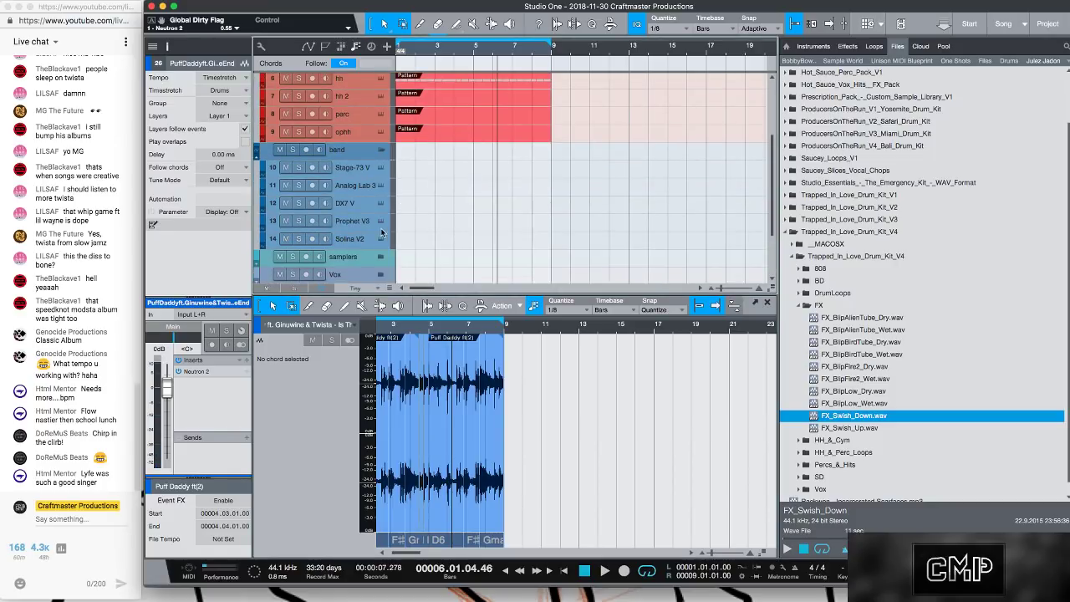
click(412, 244)
key(comma)
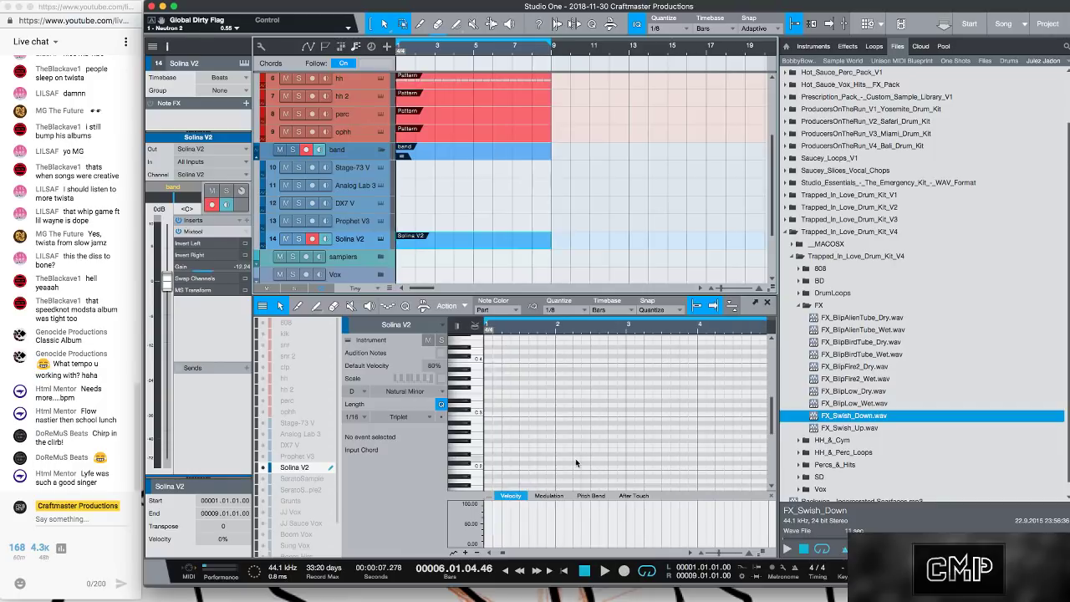
key(space)
- Draw one-bar notes in the Solina V2 part: D3 in bar 1, F#3 in bar 3 and G3 in bar 4
click(463, 442)
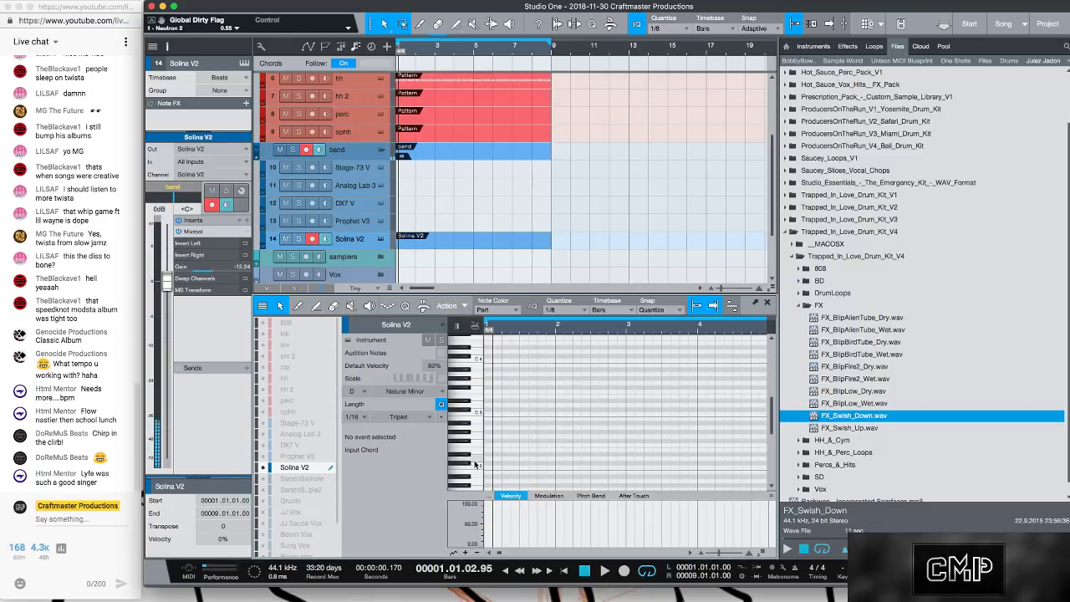
click(485, 407)
drag(486, 406, 565, 410)
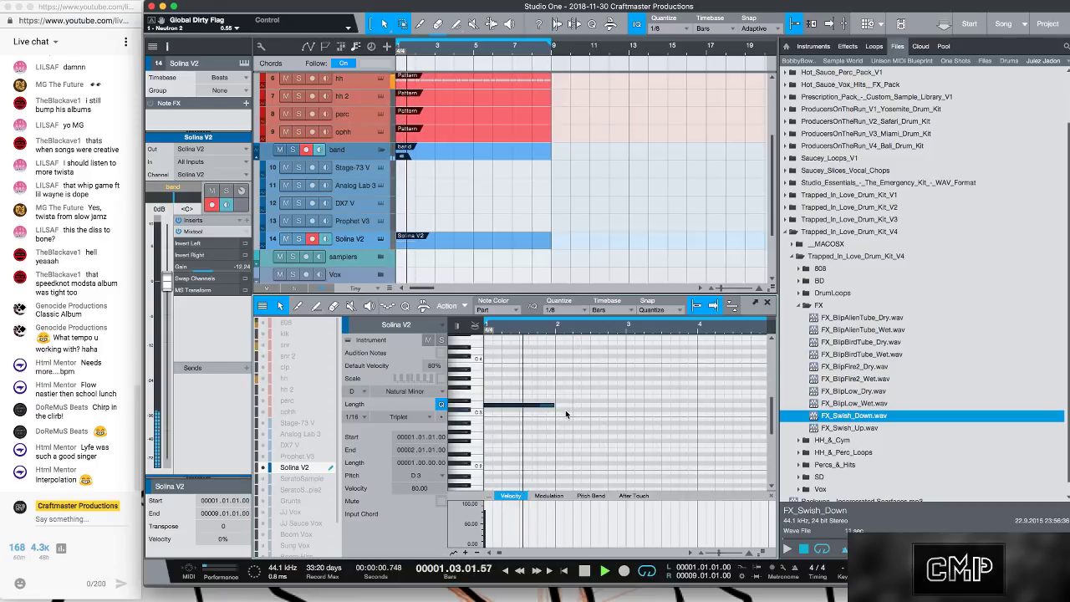
click(629, 387)
drag(629, 387, 722, 384)
click(698, 385)
drag(710, 325, 589, 327)
drag(593, 383, 617, 384)
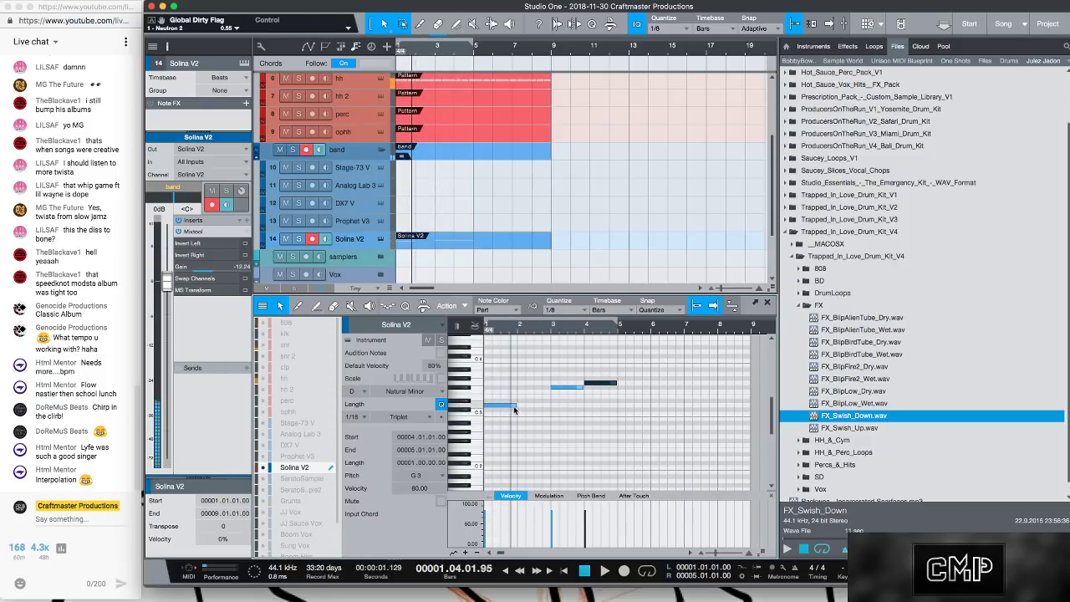
- Add a one-bar E3 note in bar 2 of the Solina V2 part and raise all four notes an octave
key(space)
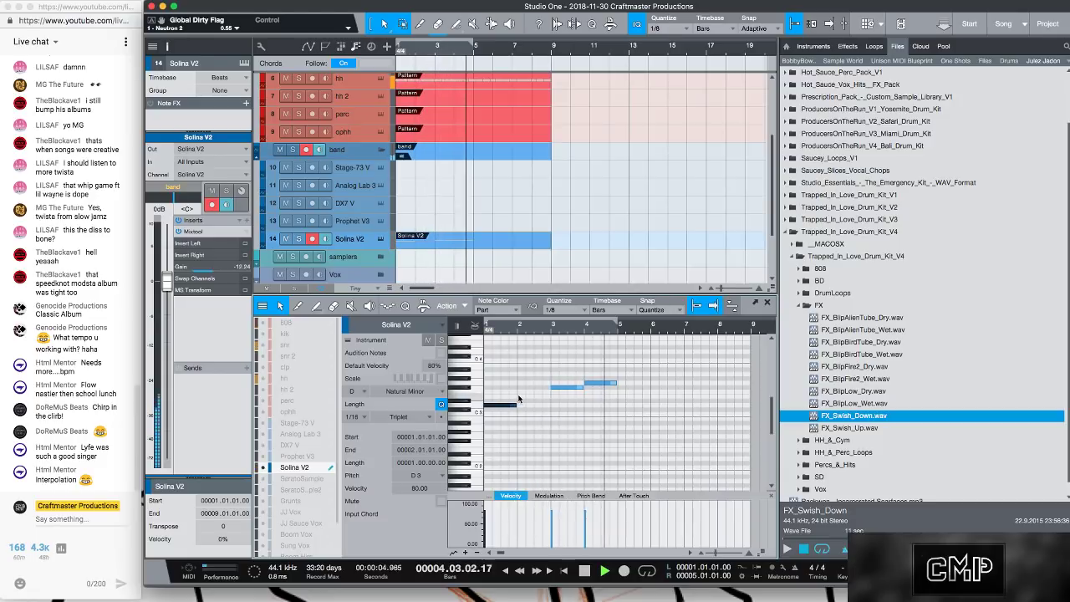
click(518, 399)
double_click(518, 397)
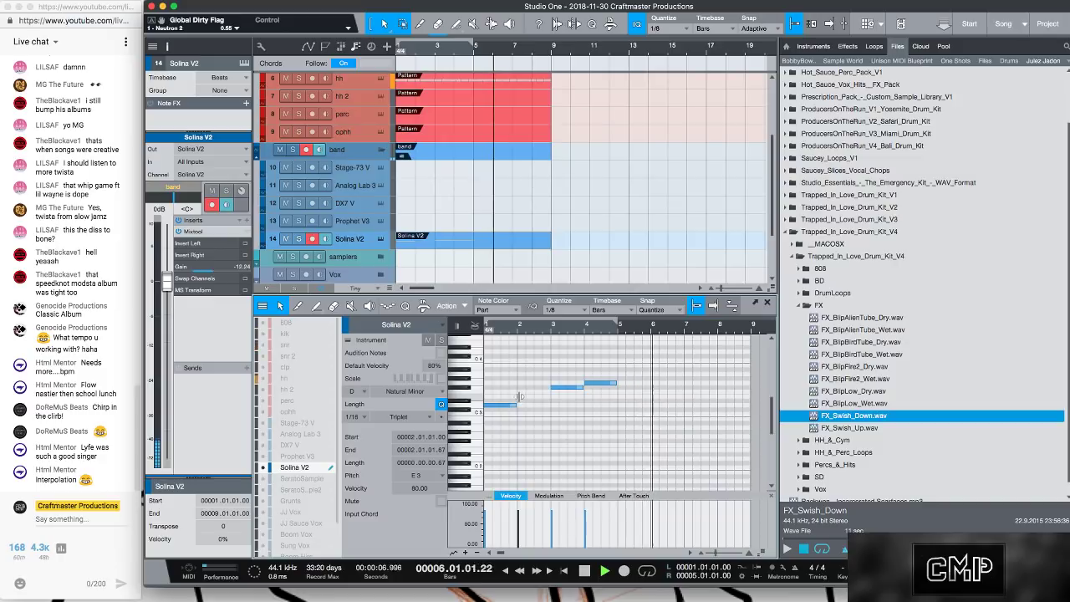
drag(520, 397, 552, 404)
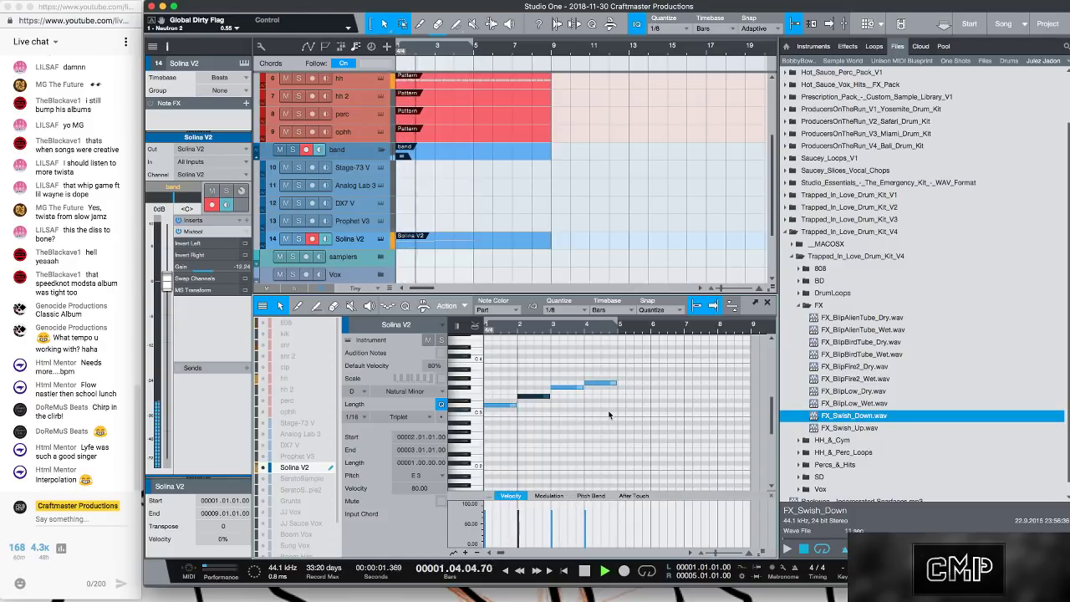
drag(608, 436, 477, 370)
key(shift+Up)
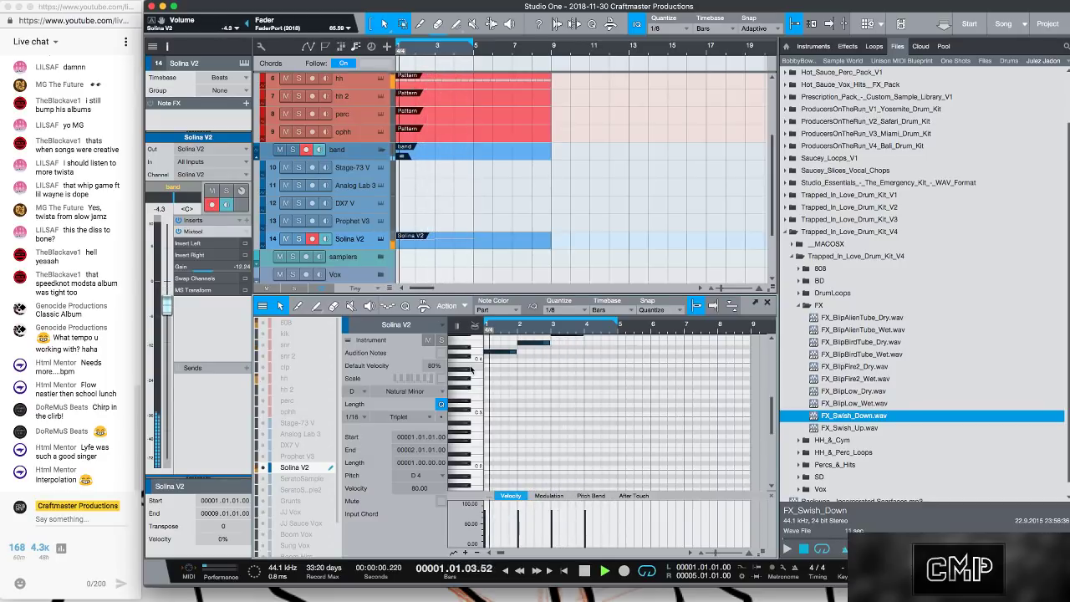
- Delete the "Is This The End" sample events and the Solina V2 part from the arrangement
scroll(480, 209, down, 3)
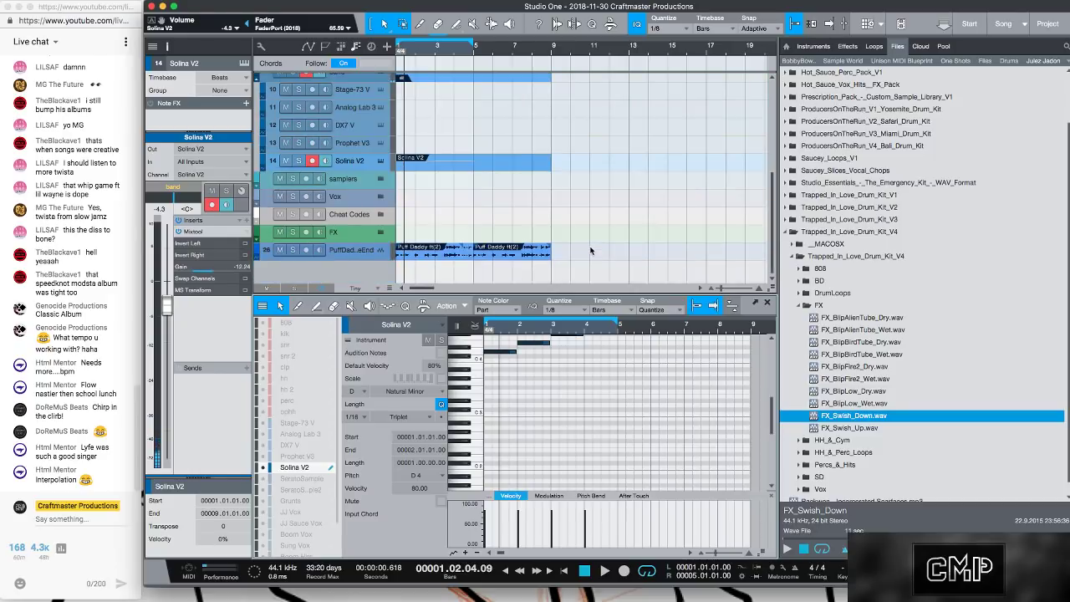
click(480, 247)
key(Delete)
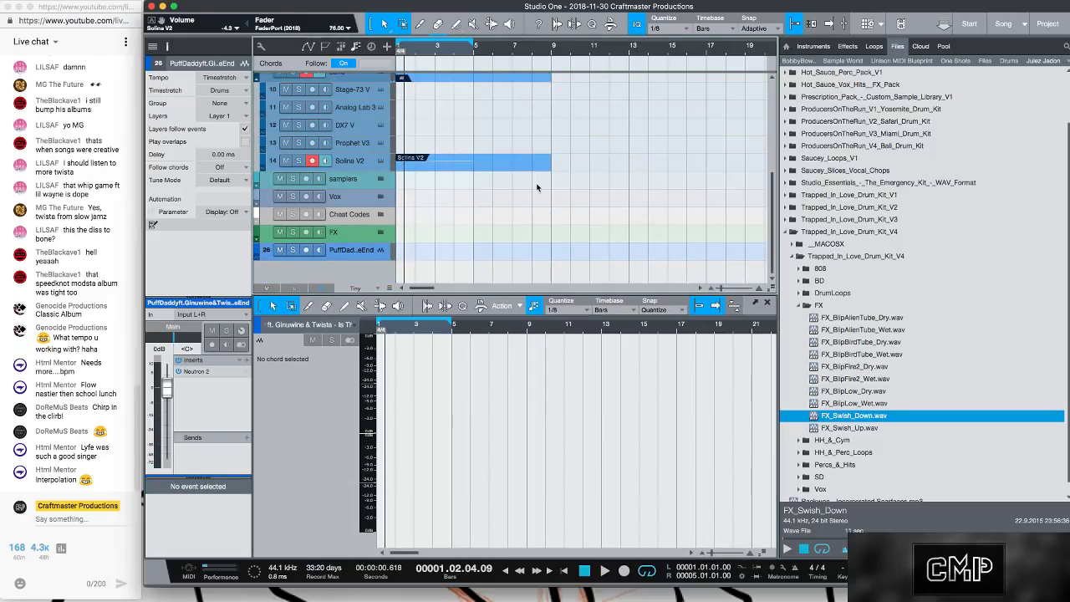
click(485, 165)
key(Delete)
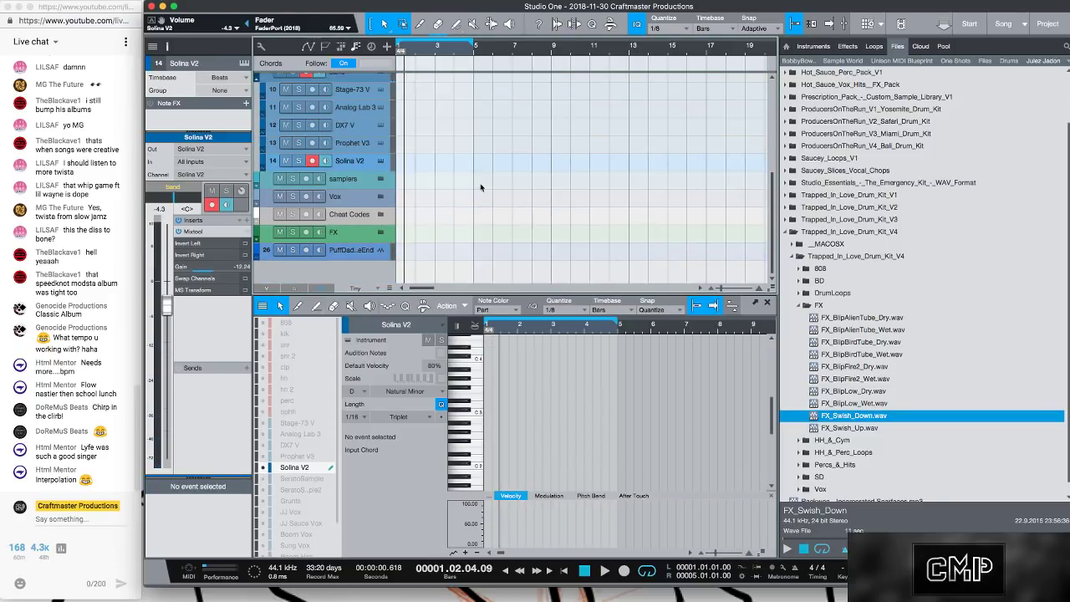
- Switch the file browser to the general Files location, collapse the FatAzz drive and expand Macintosh HD
scroll(465, 197, up, 3)
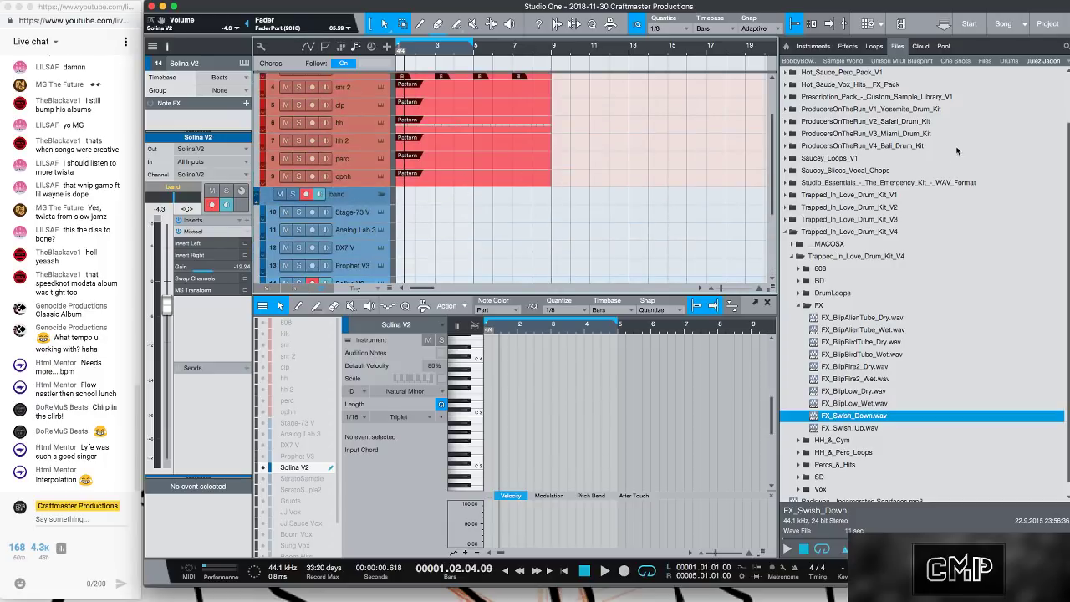
click(1067, 59)
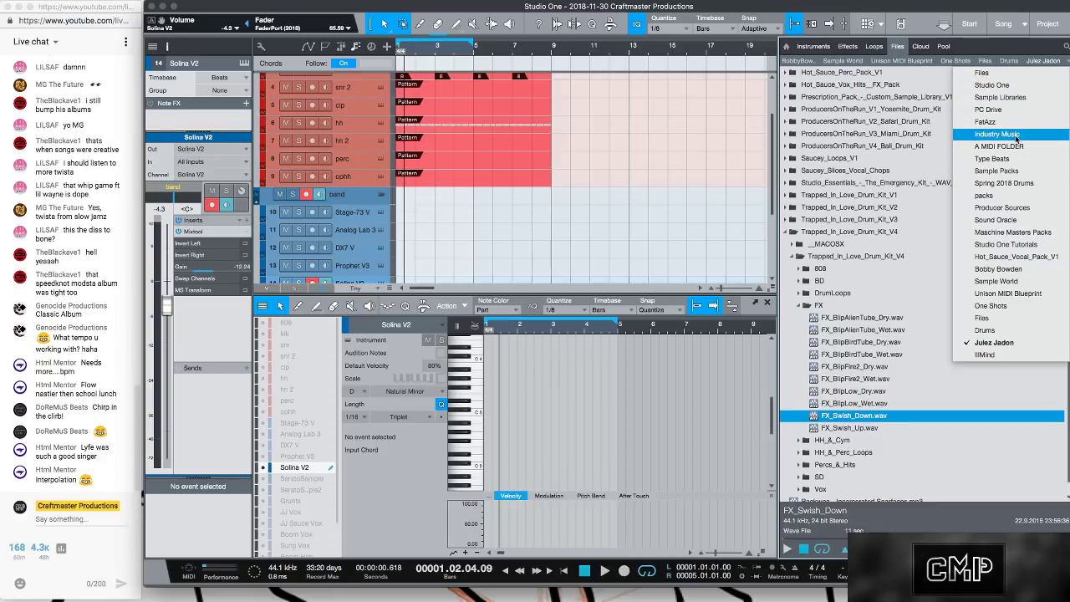
click(995, 74)
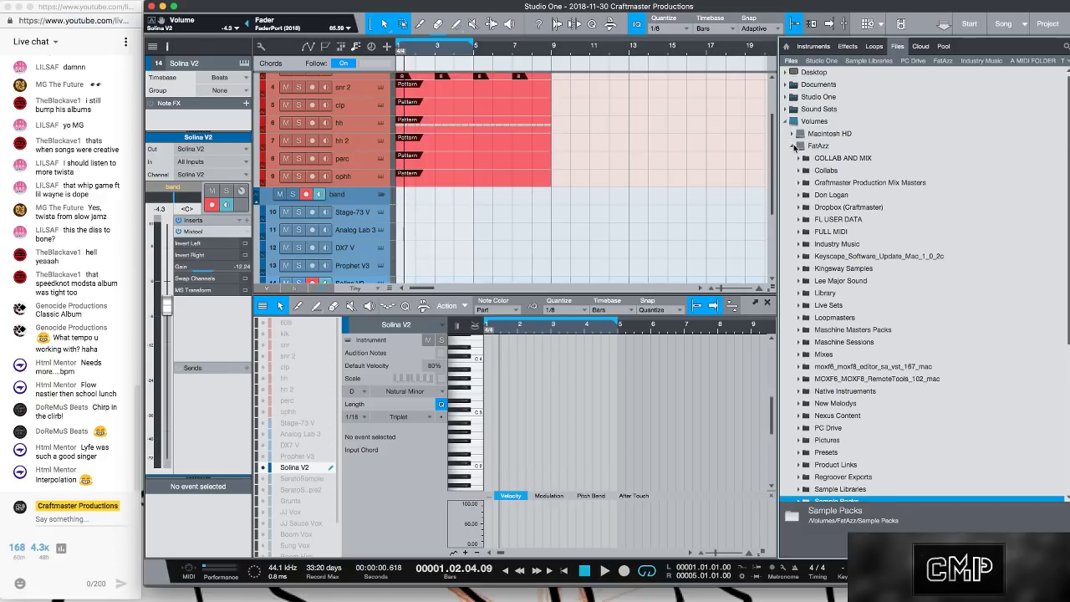
click(794, 147)
click(792, 134)
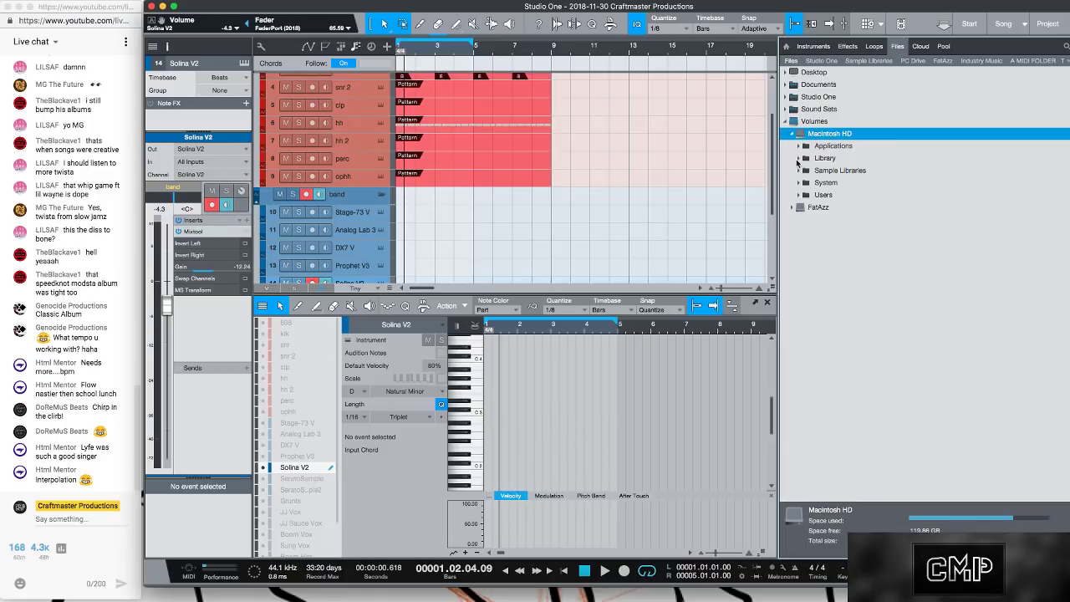
- Look through the Library and Users folders on Macintosh HD, including the home folder's Pictures and Splice folders, and collapse the home folder
click(799, 159)
click(799, 159)
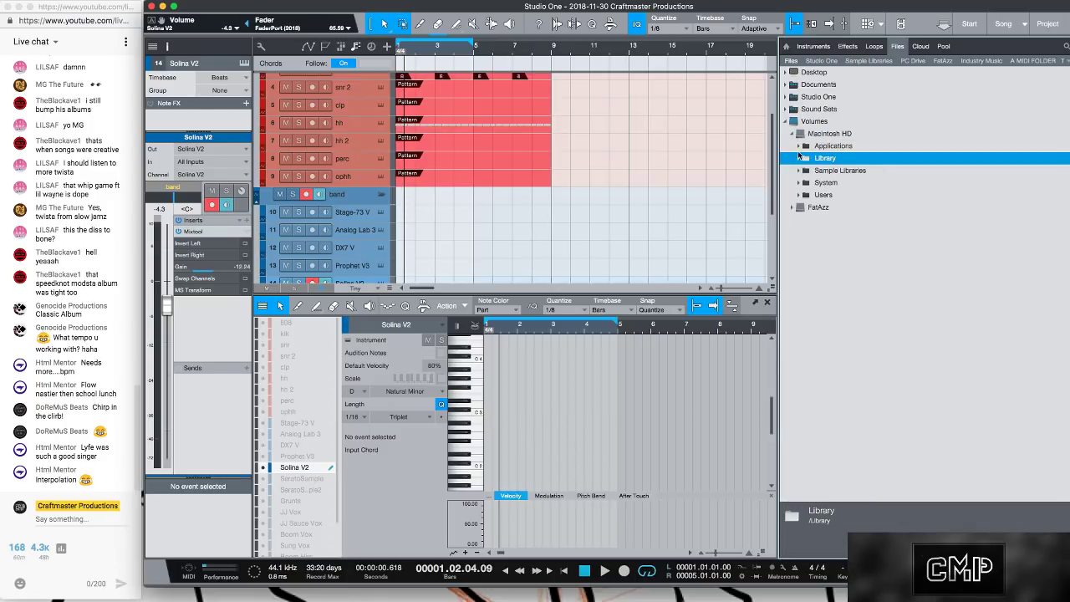
click(798, 149)
click(798, 194)
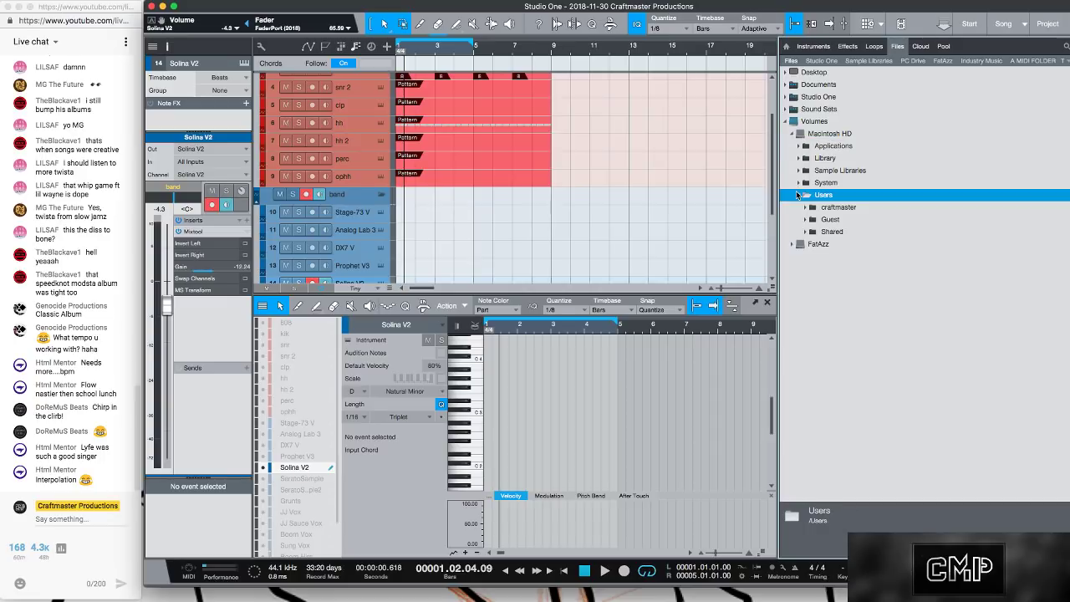
click(803, 208)
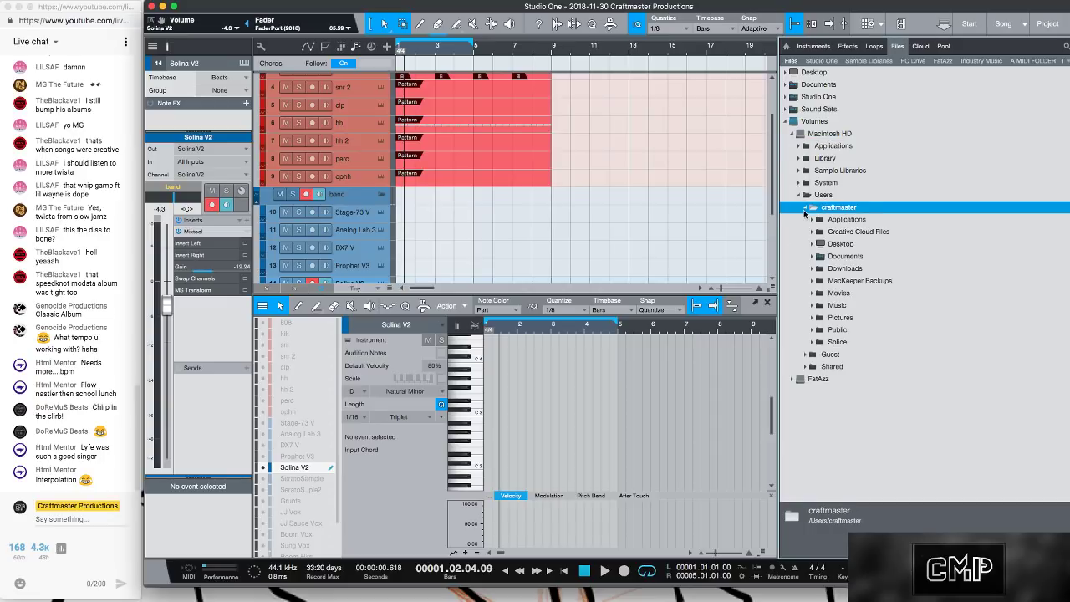
click(809, 329)
click(807, 319)
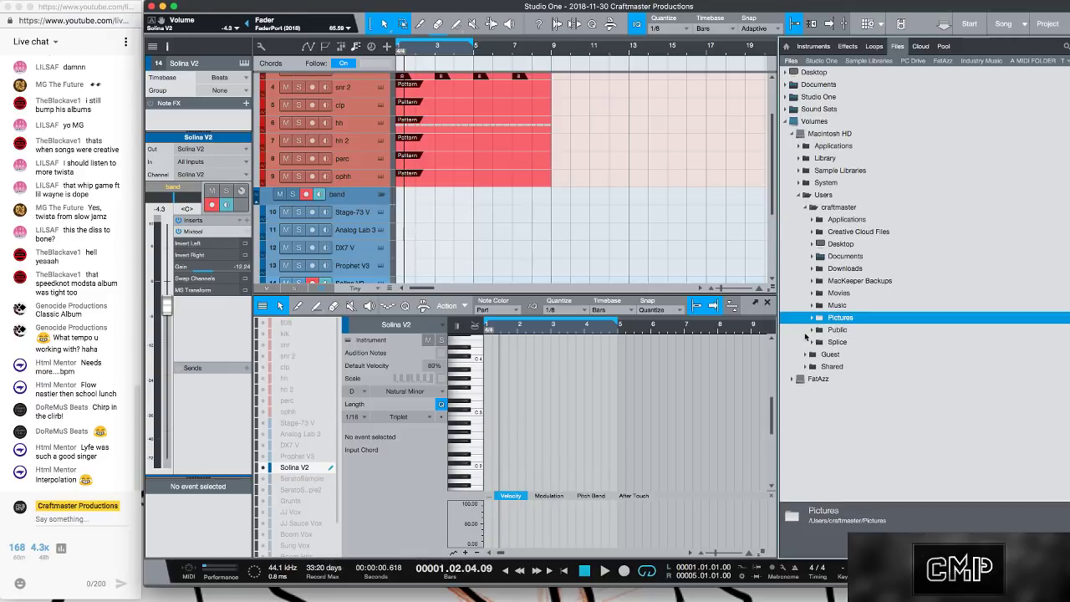
click(809, 342)
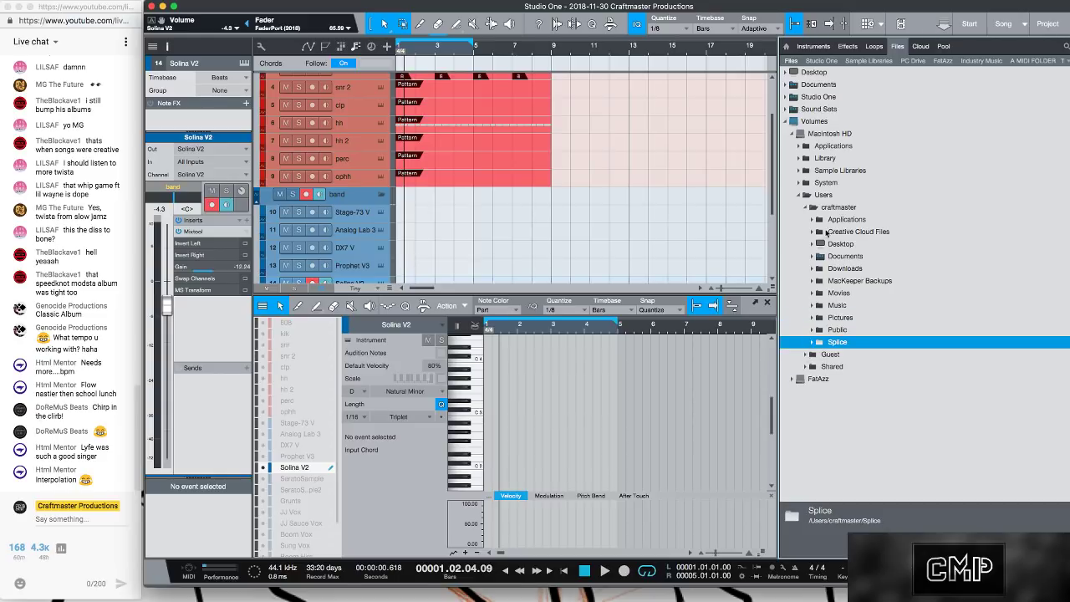
click(807, 207)
- Switch to Finder, view the Desktop folder and look through the favorite and device locations
mouse_move(159, 595)
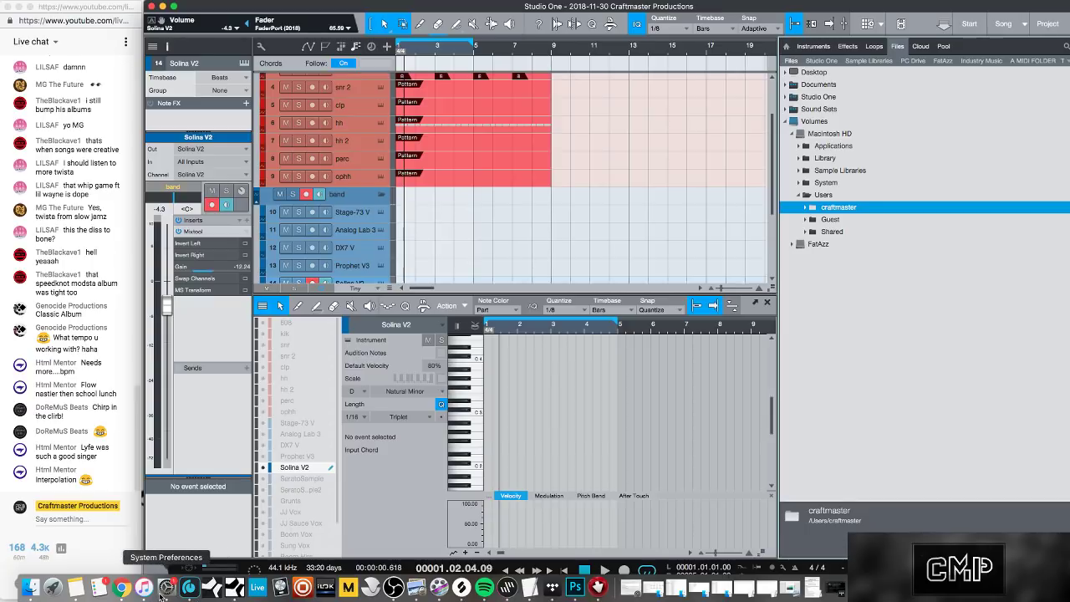
click(29, 587)
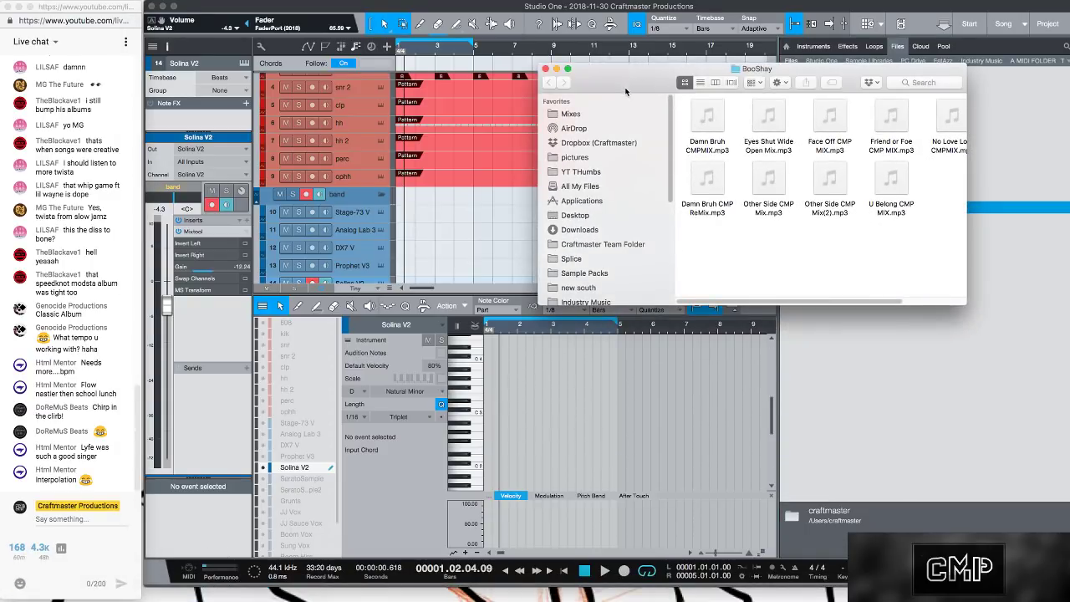
click(643, 185)
click(627, 214)
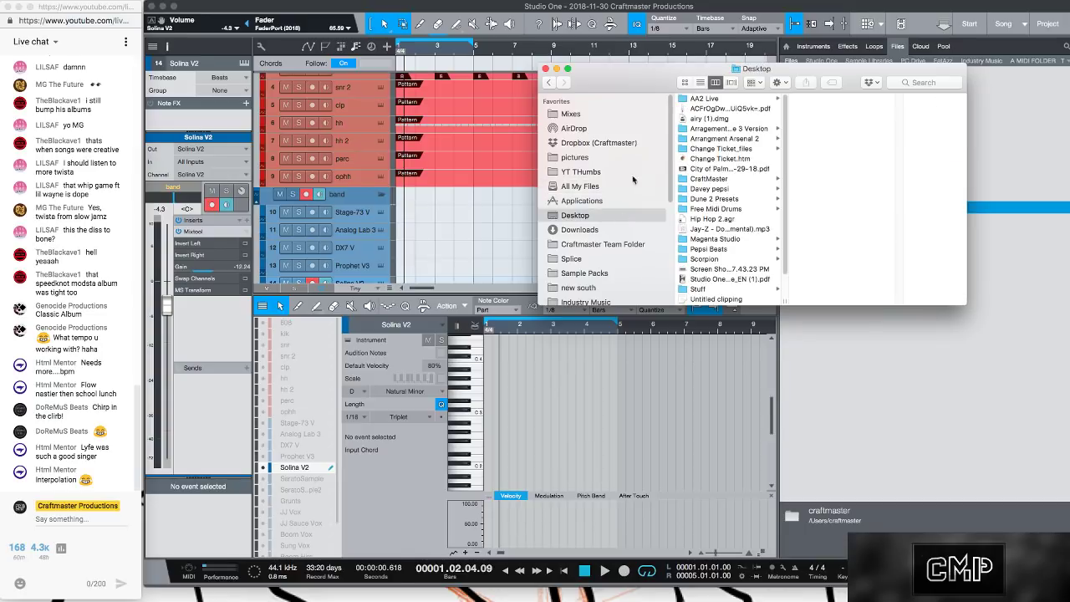
scroll(668, 160, down, 2)
mouse_move(669, 203)
mouse_down()
mouse_move(669, 174)
mouse_move(670, 220)
mouse_up()
scroll(669, 219, up, 4)
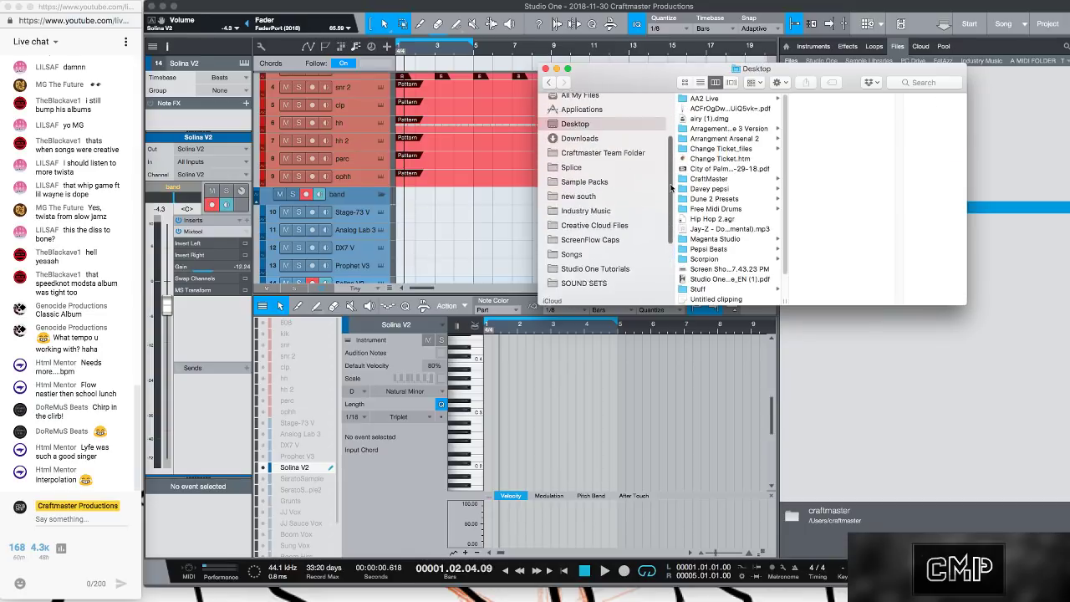
scroll(673, 262, down, 6)
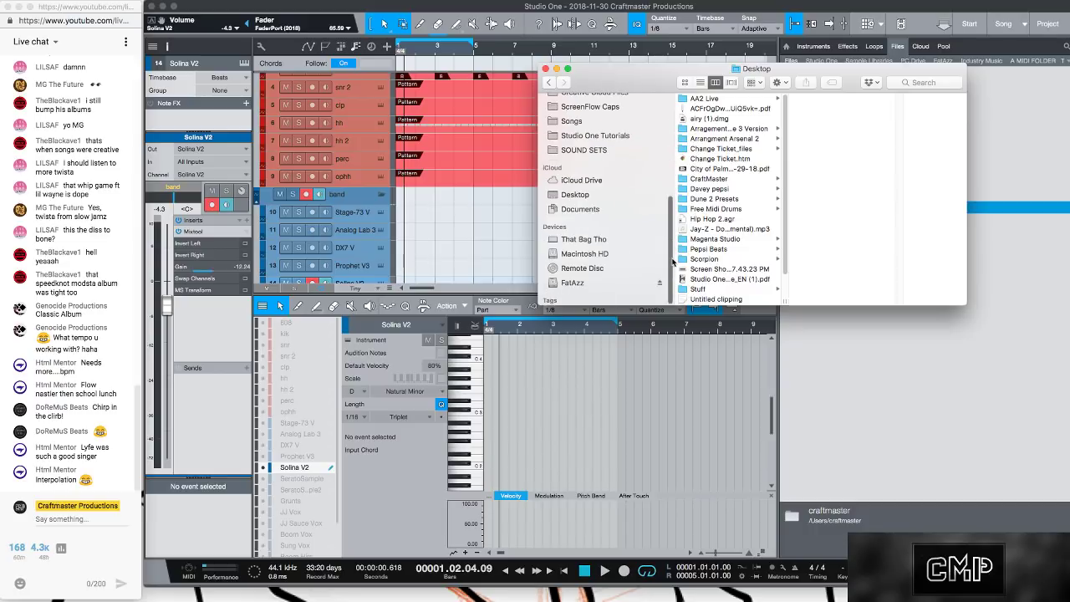
- Check the Library, Applications and System folders on the Macintosh HD drive in Finder
click(591, 254)
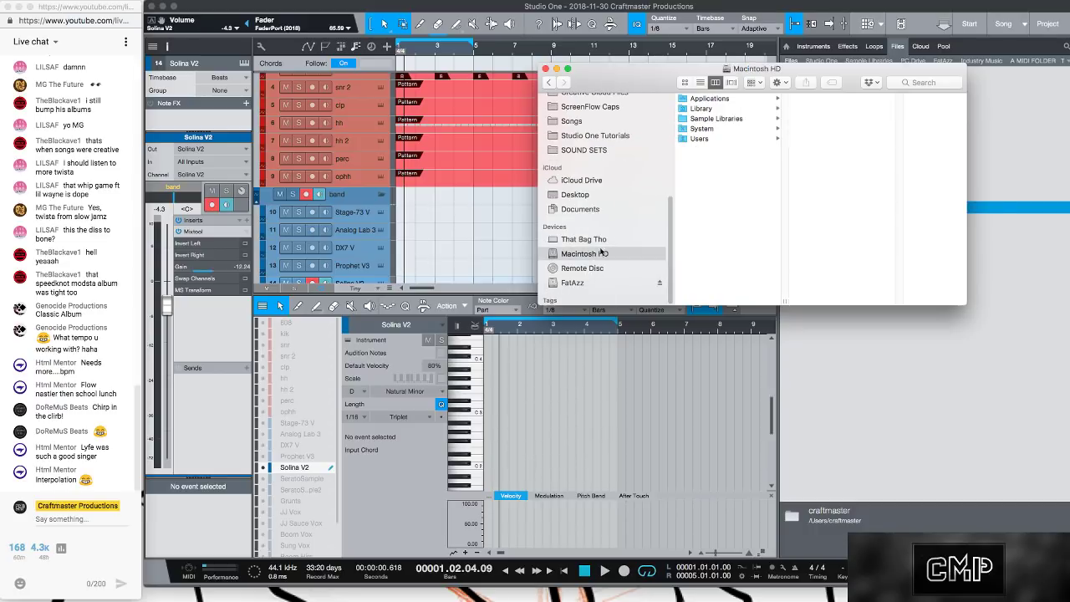
click(739, 120)
click(738, 109)
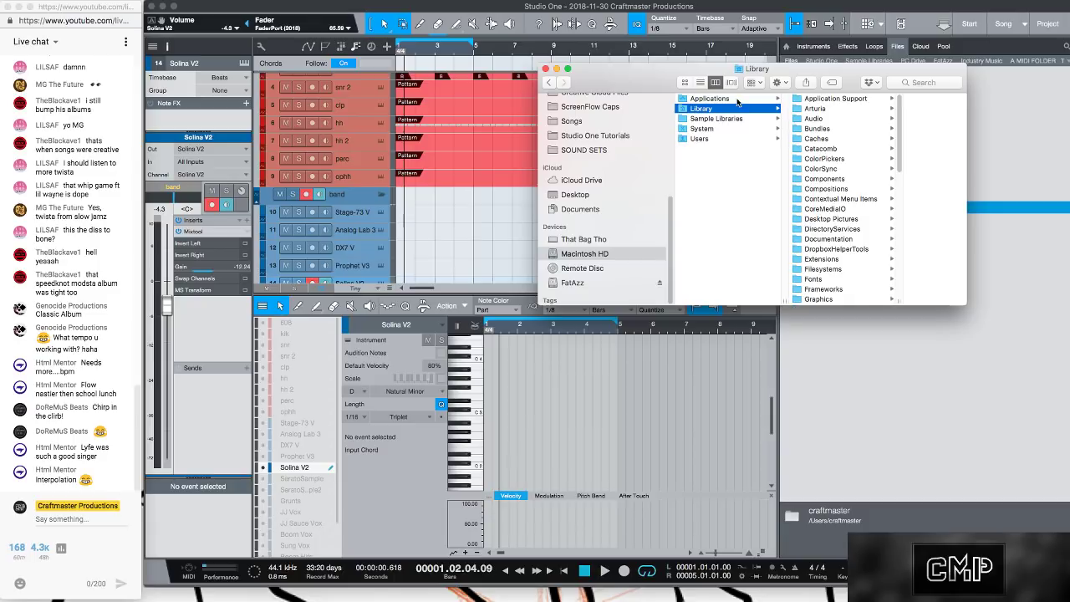
click(738, 99)
click(725, 129)
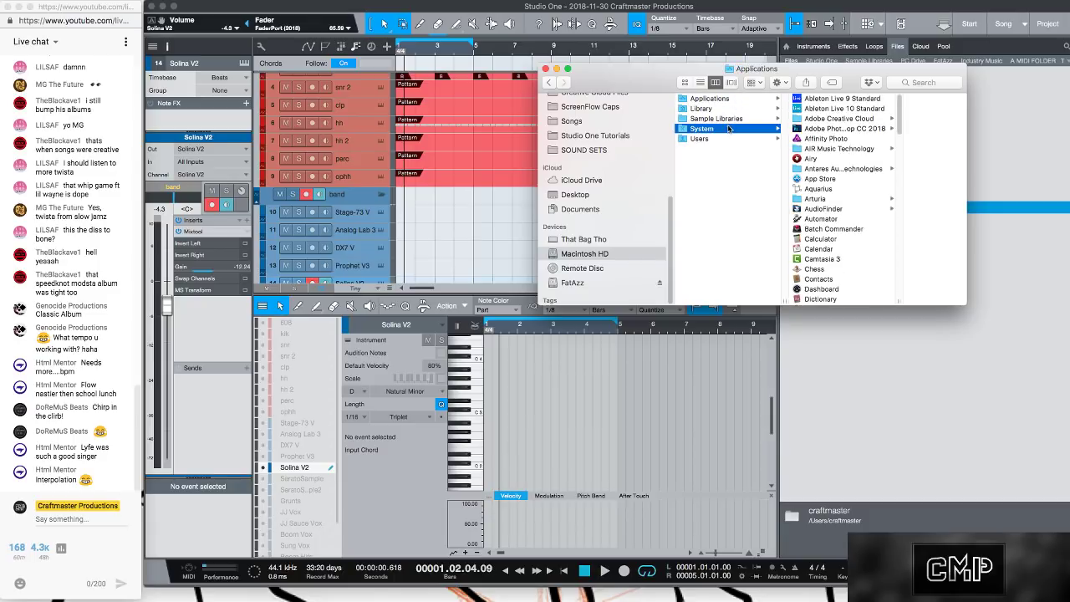
- Show the FatAzz drive's contents in Finder and widen the column to reveal the full file names
click(572, 282)
drag(673, 240, 682, 156)
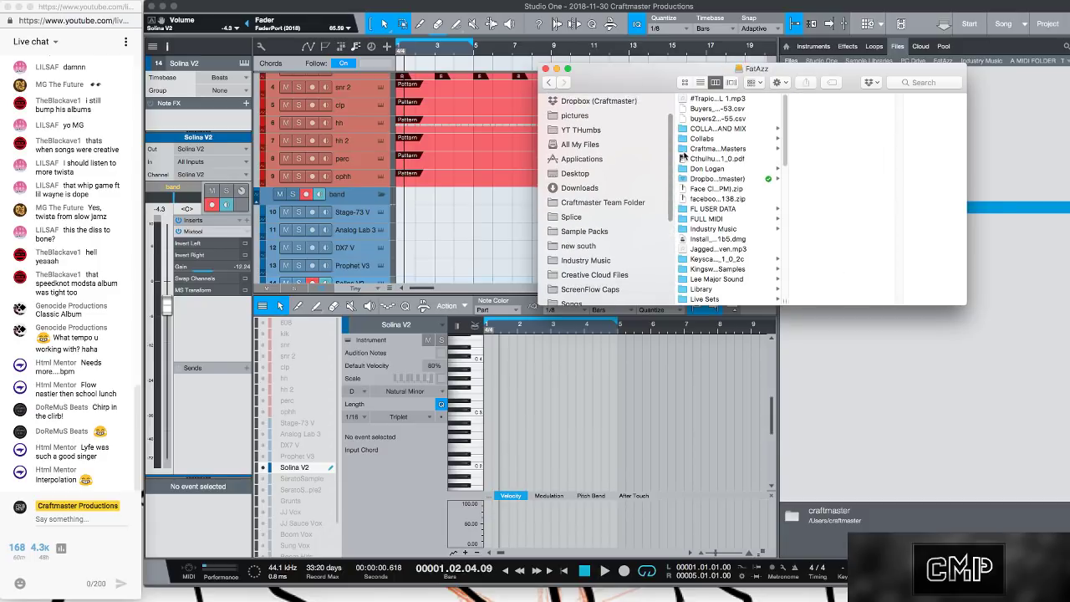
drag(783, 302, 895, 290)
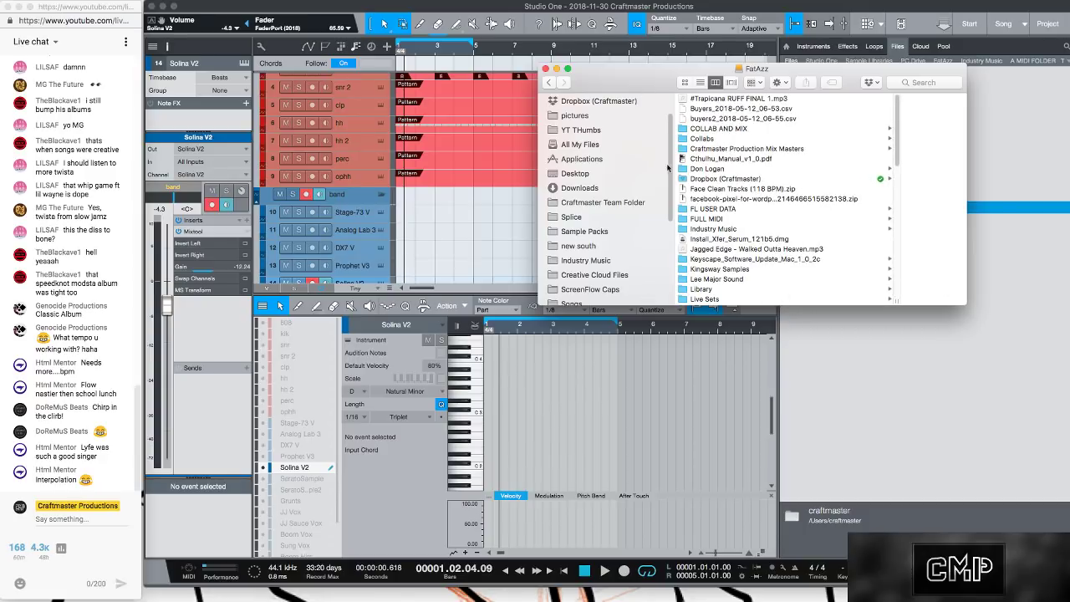
- Go to Macintosh HD through the That Bag Tho computer, search This Mac for "remake" and select the first 90's remakes folder
scroll(601, 234, down, 5)
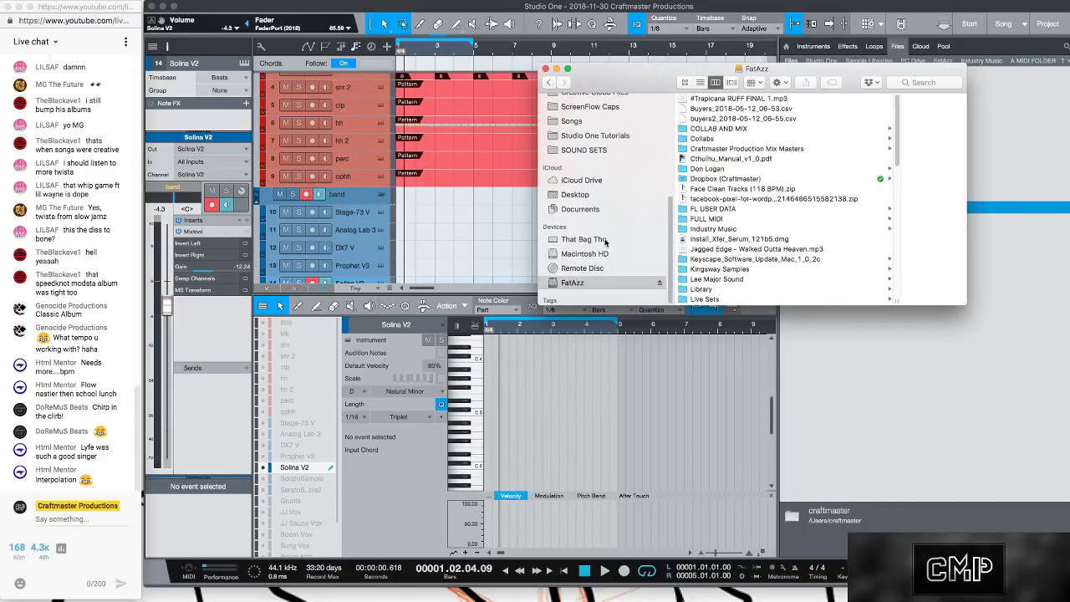
click(585, 240)
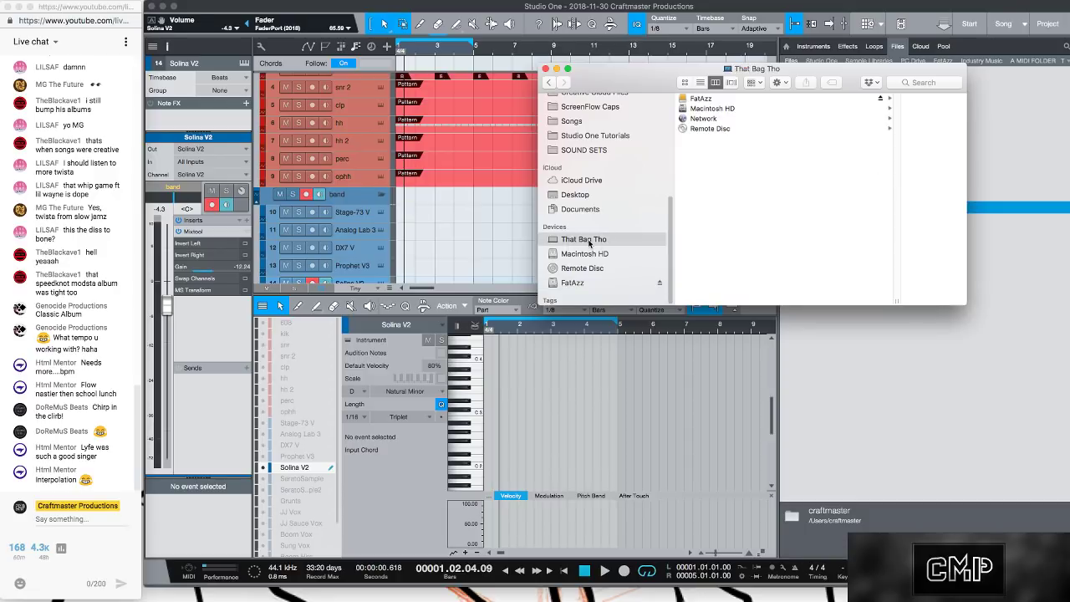
click(717, 108)
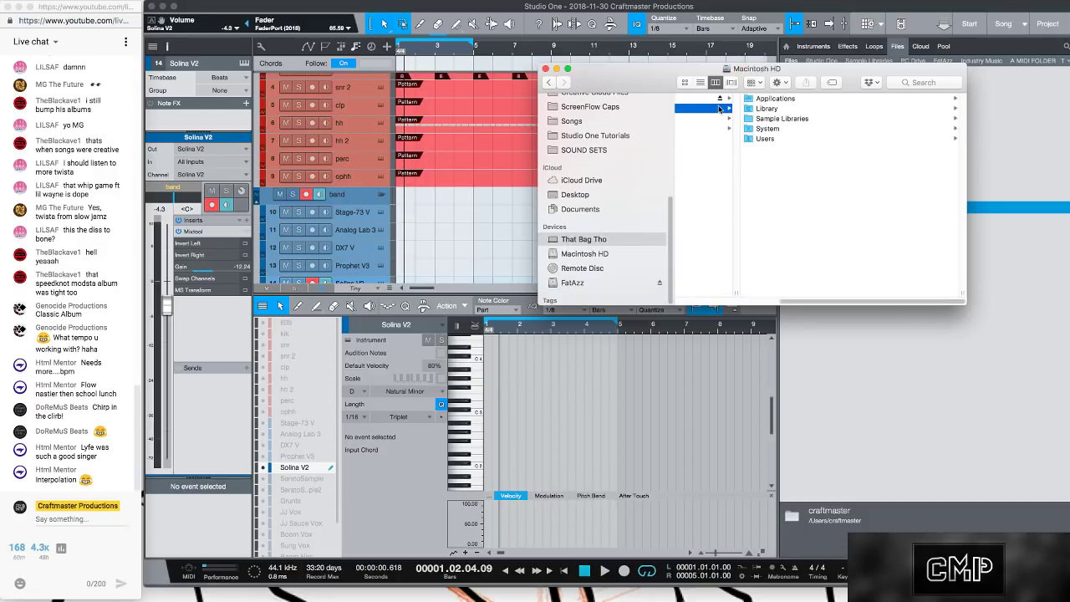
click(937, 83)
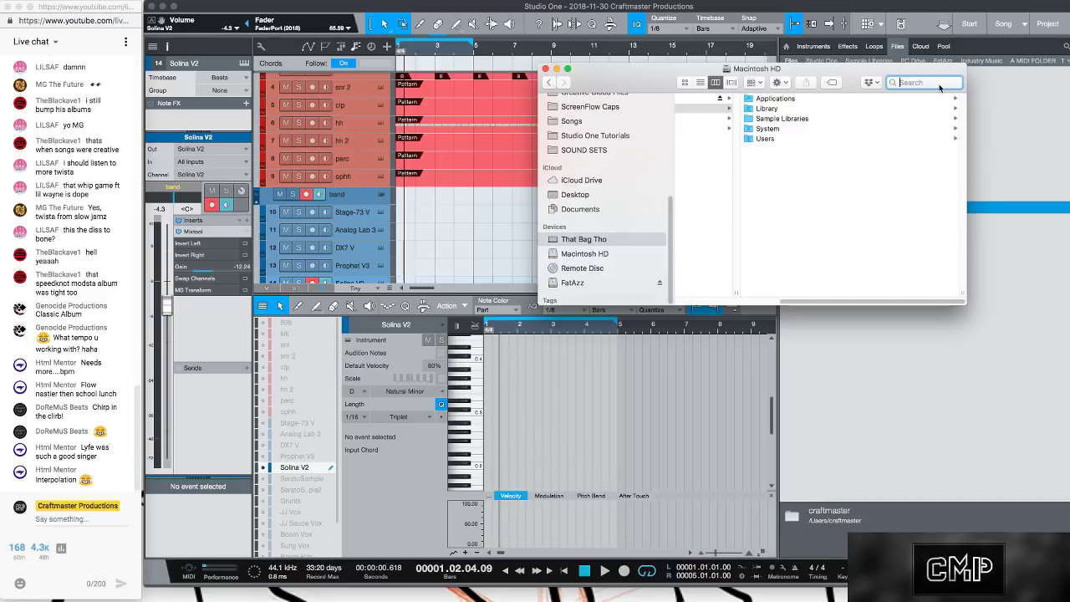
text(remake)
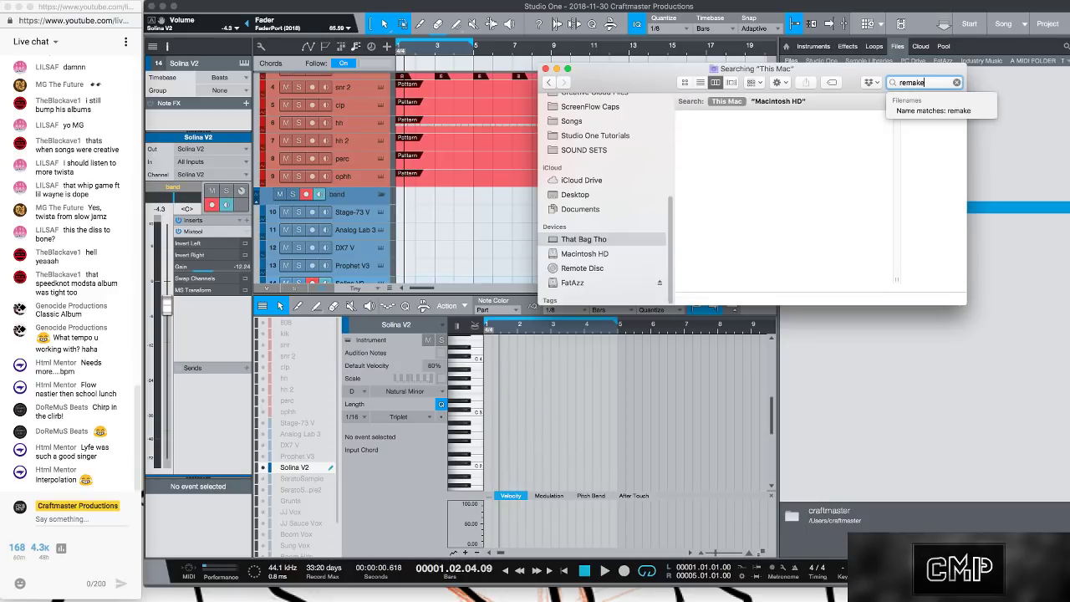
click(747, 116)
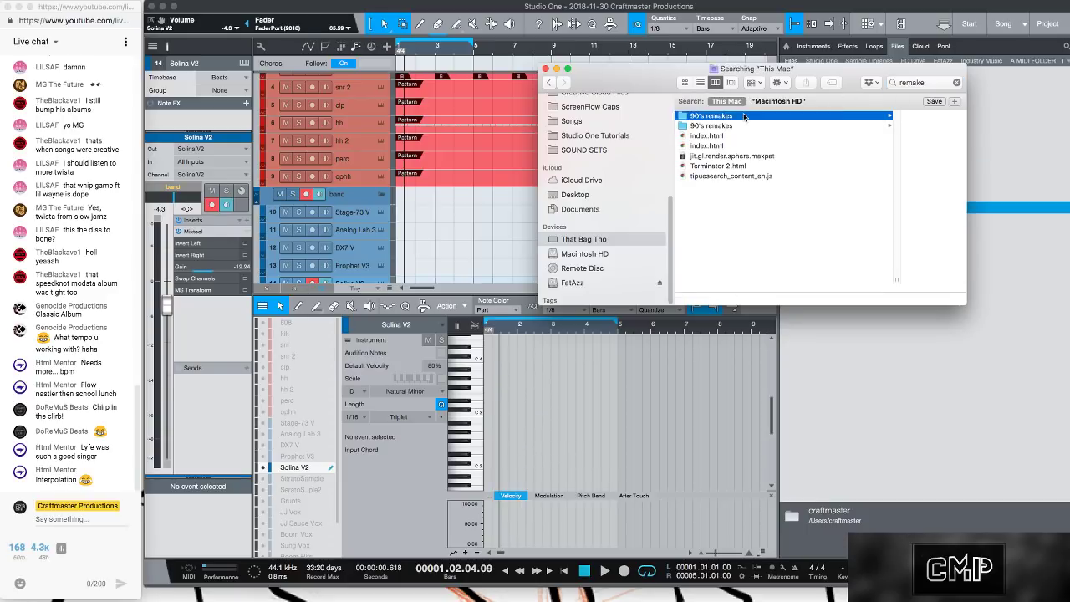
- Browse the songs in the 90's remakes folder and preview Allen Toussaint - Go Back Home Devils 1.32.mp3
click(807, 128)
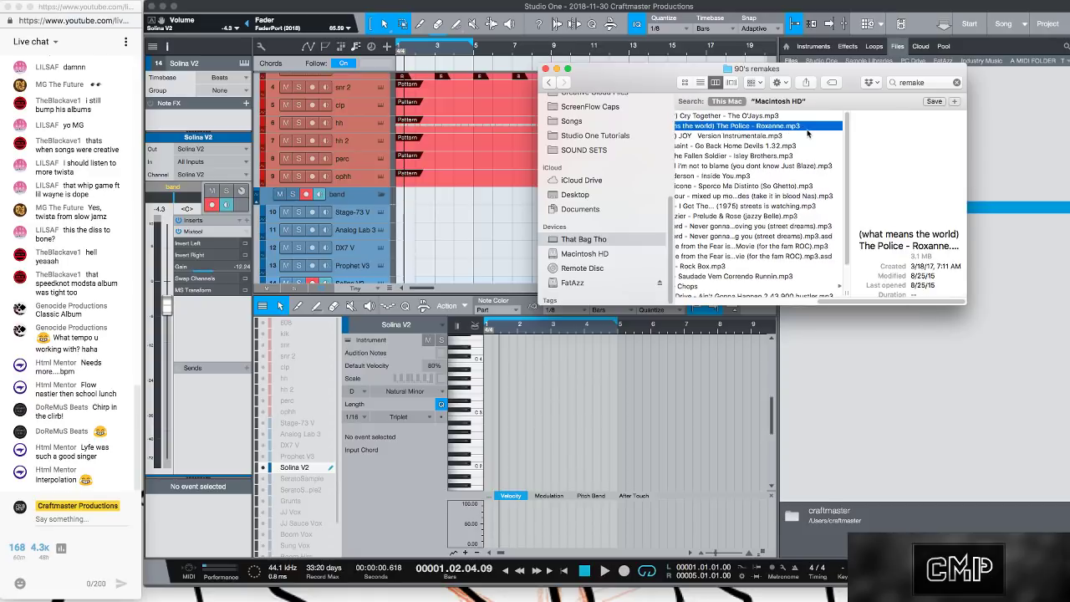
scroll(789, 243, left, 3)
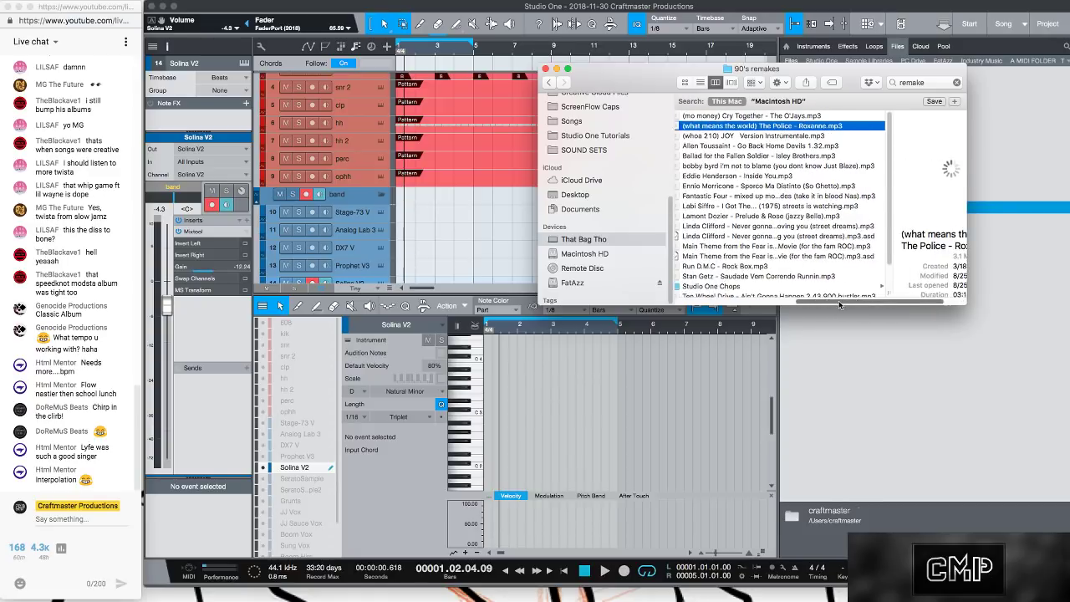
click(769, 138)
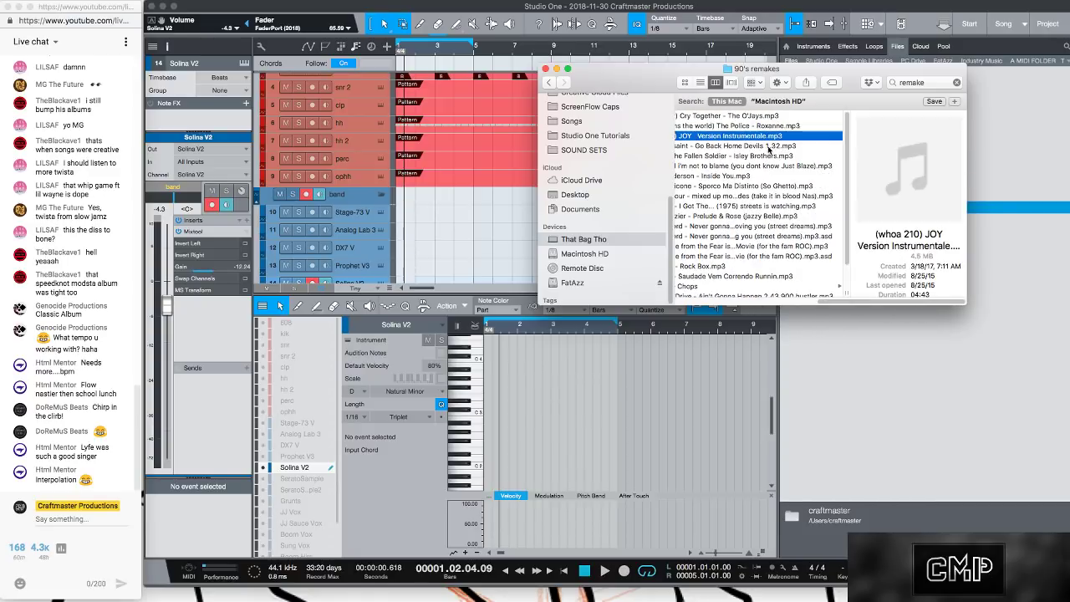
click(770, 147)
drag(861, 302, 812, 304)
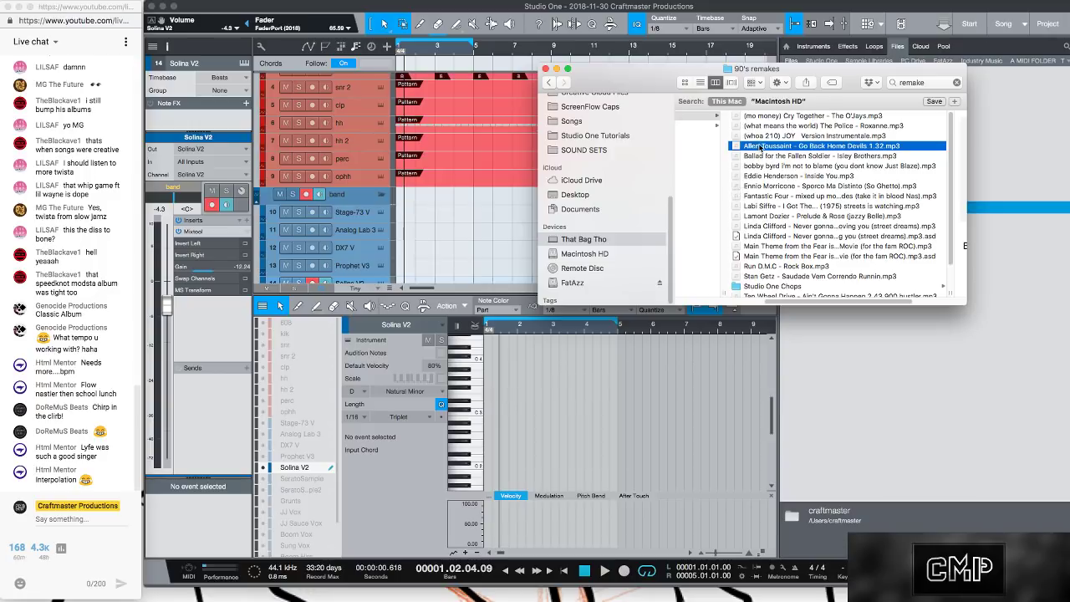
key(space)
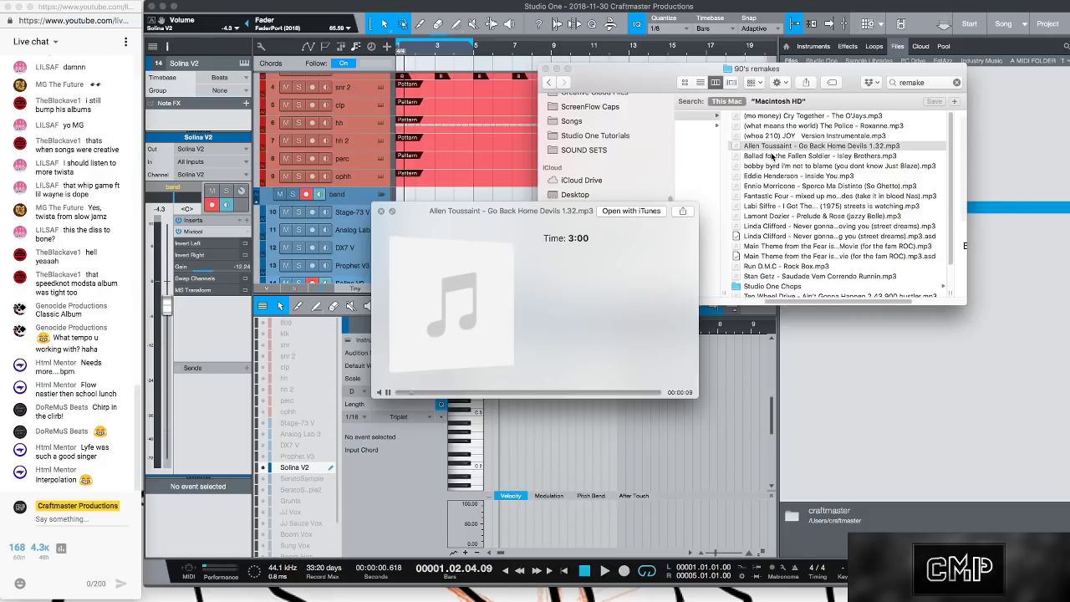
- Preview the Ballad for the Fallen Soldier, bobby byrd and Eddie Henderson - Inside You songs in turn
click(775, 159)
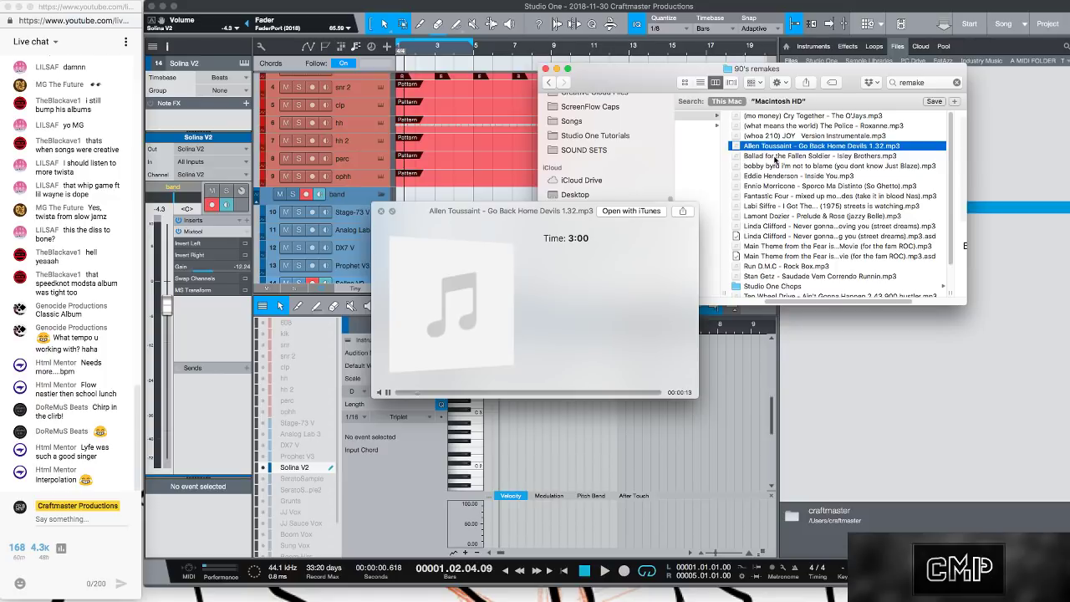
click(775, 157)
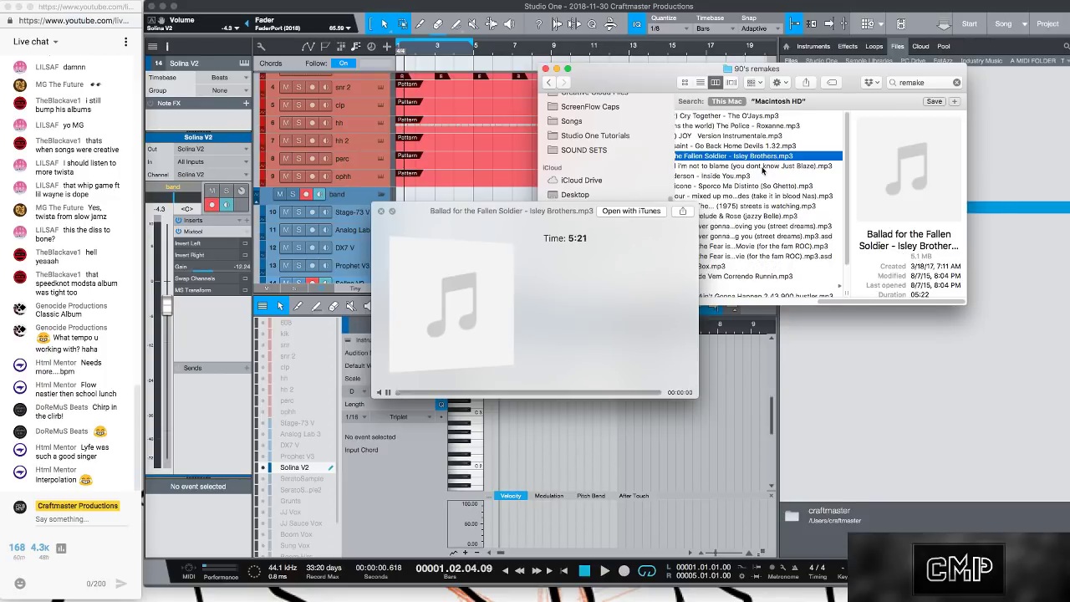
click(762, 166)
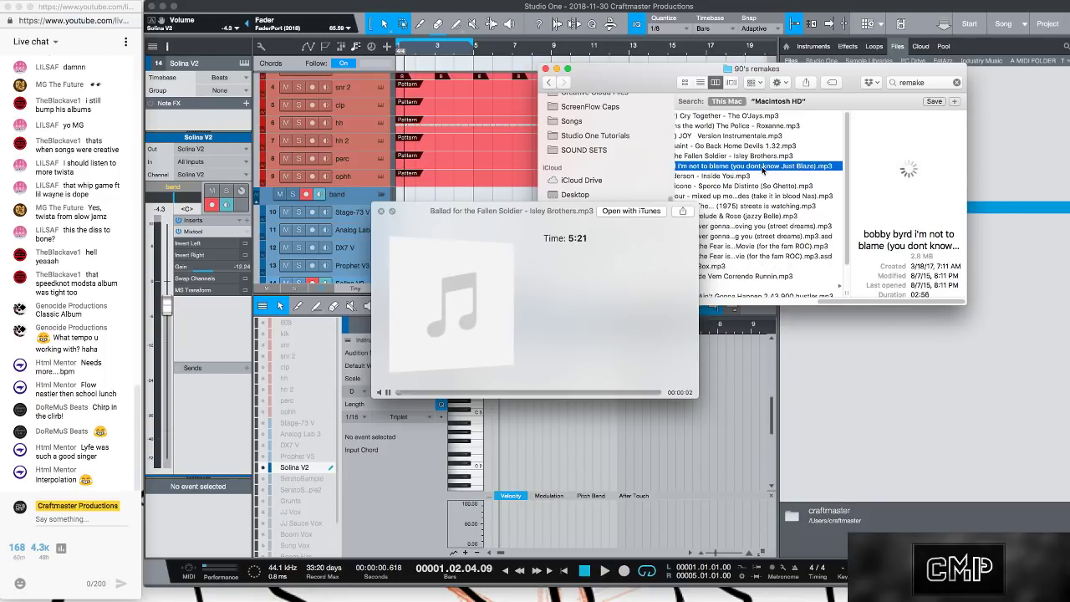
click(754, 176)
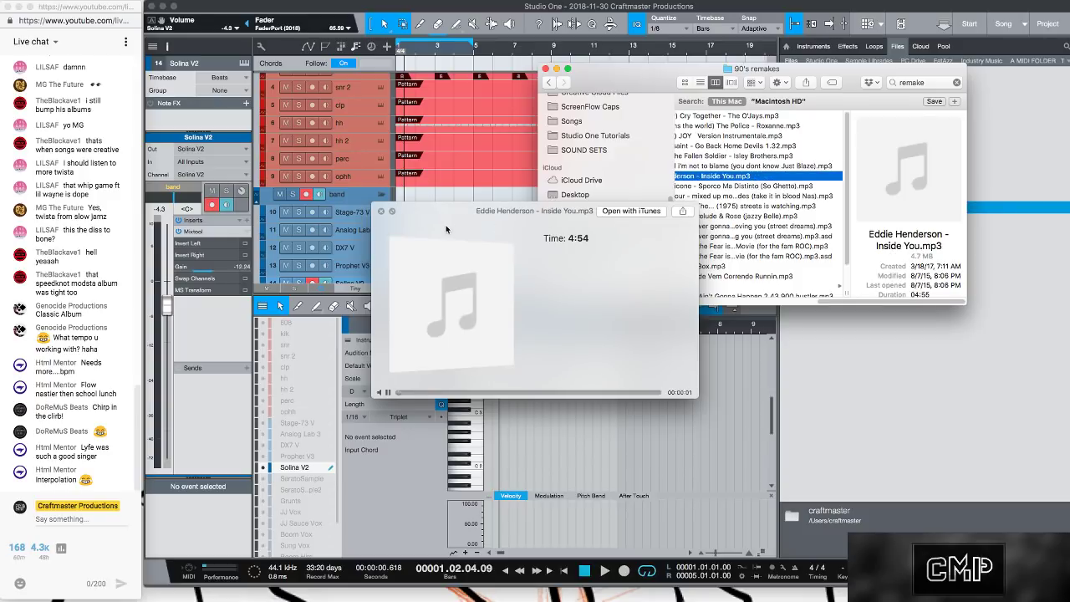
- Move the preview window clear of the file list, preview Ennio Morricone - Sporco Ma Distinto (So Ghetto).mp3, and close the preview
drag(447, 229, 307, 190)
scroll(807, 303, left, 3)
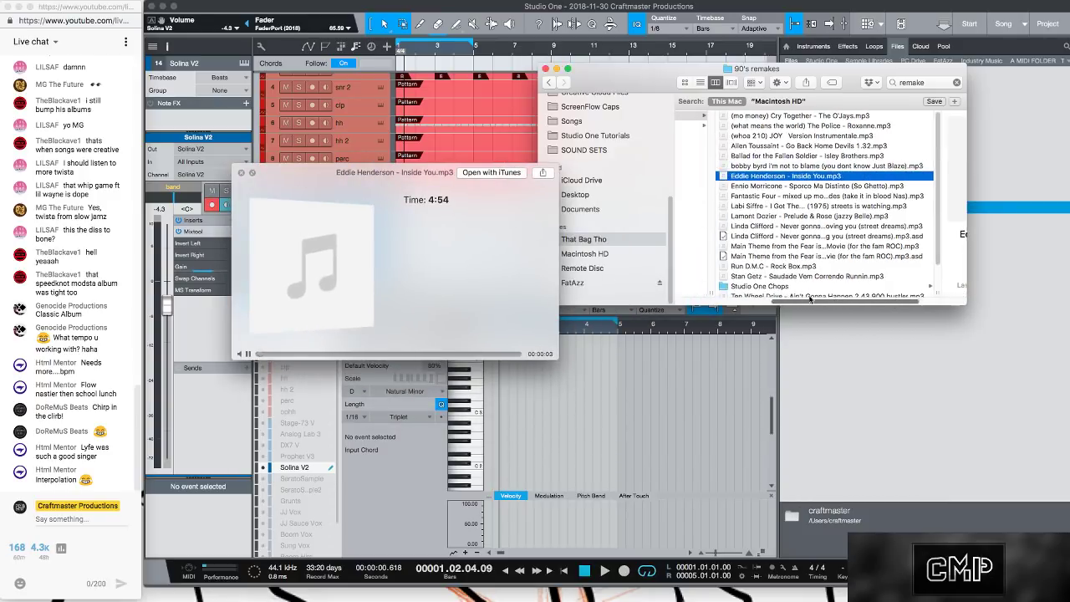
scroll(809, 298, left, 2)
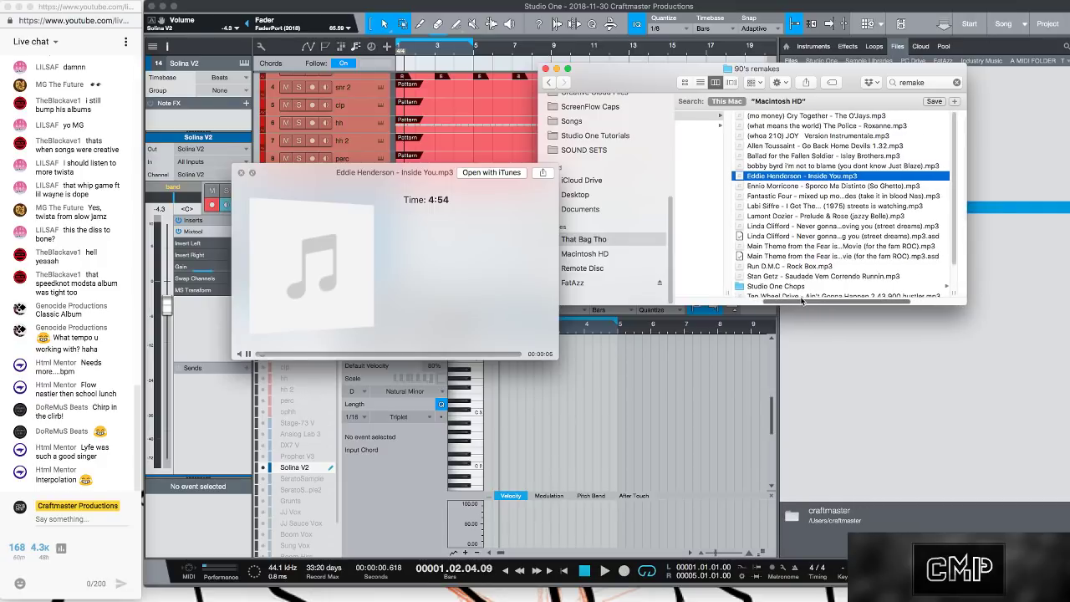
scroll(804, 300, right, 1)
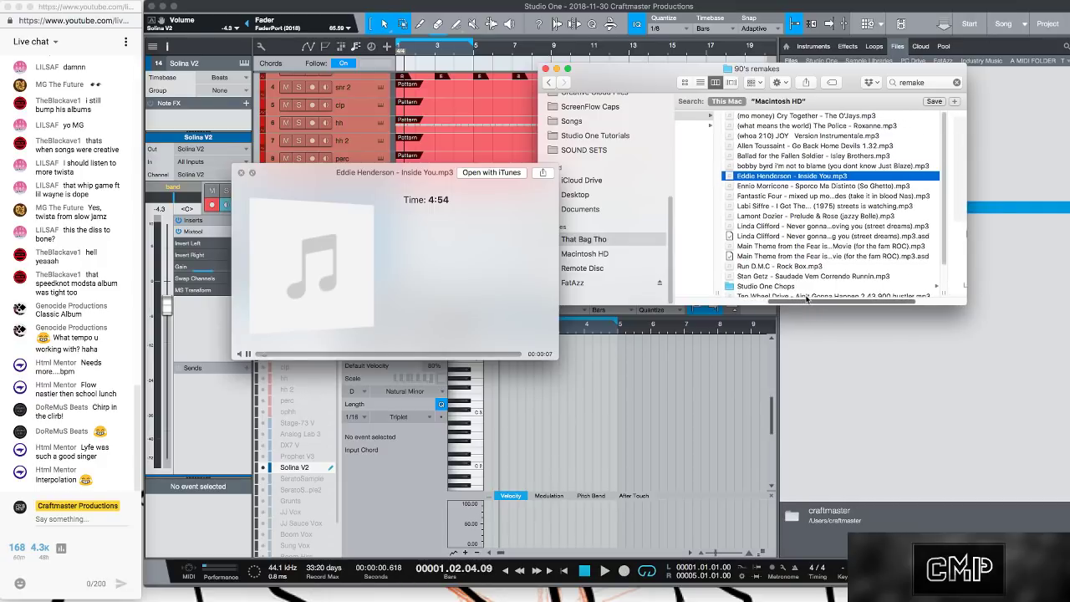
click(804, 185)
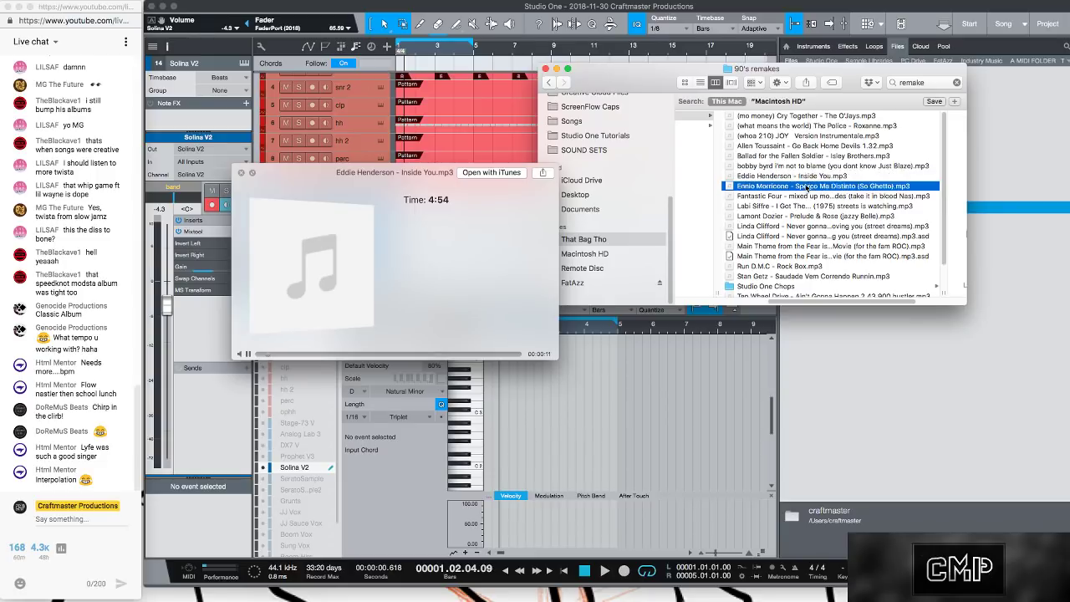
scroll(880, 305, left, 5)
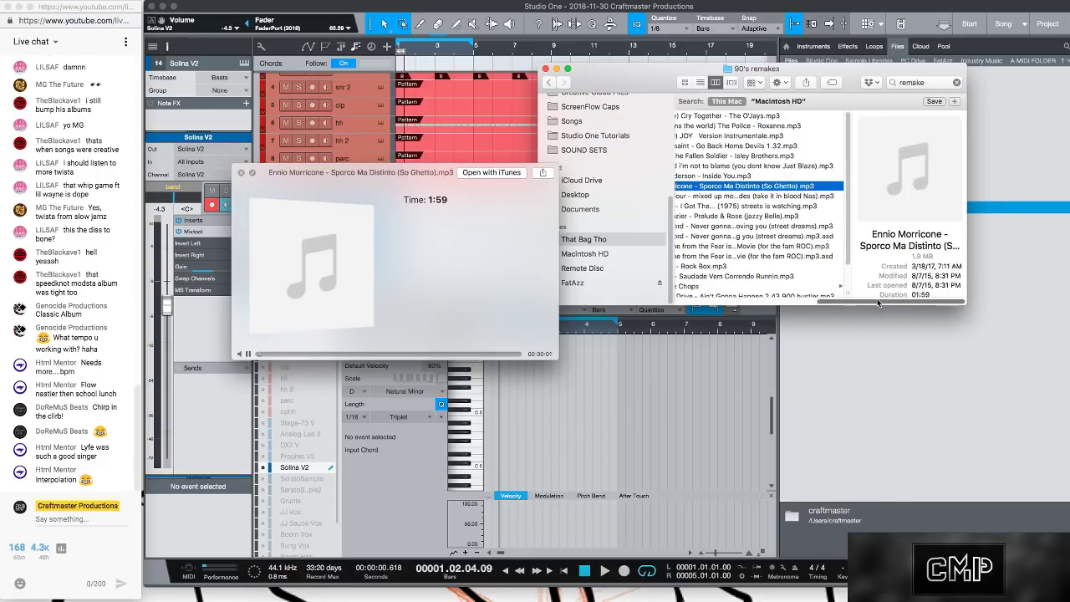
click(241, 173)
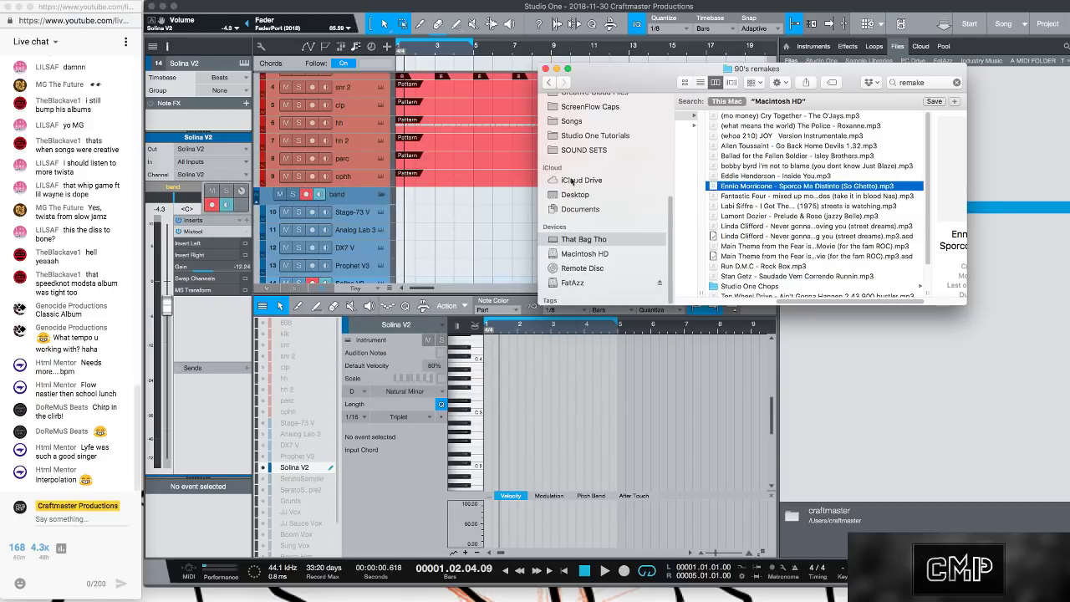
- Listen to Eddie Henderson - Inside You.mp3 again in the preview and close it
click(768, 177)
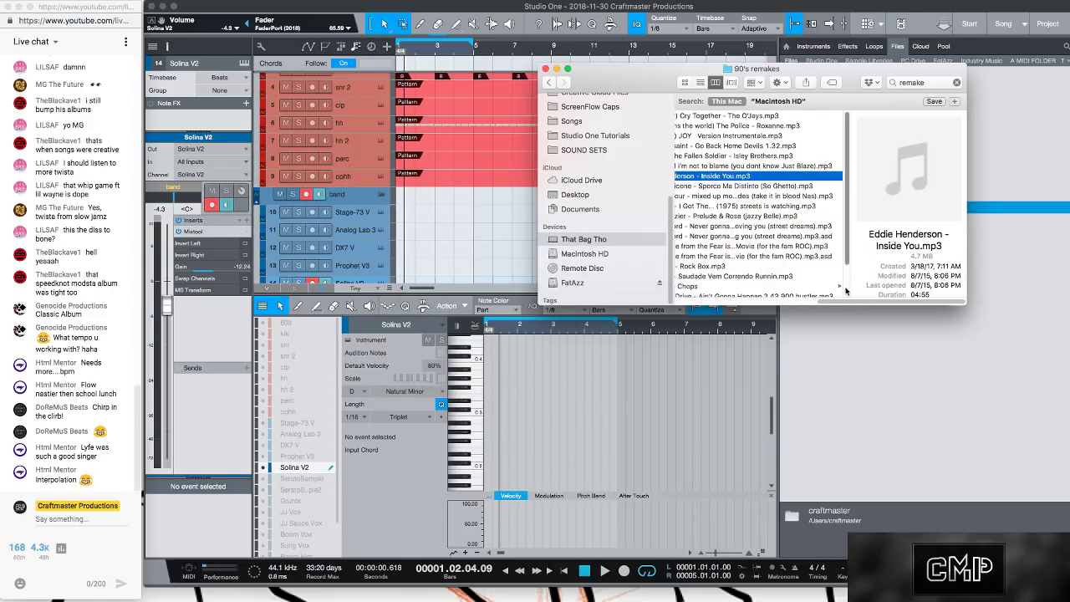
key(space)
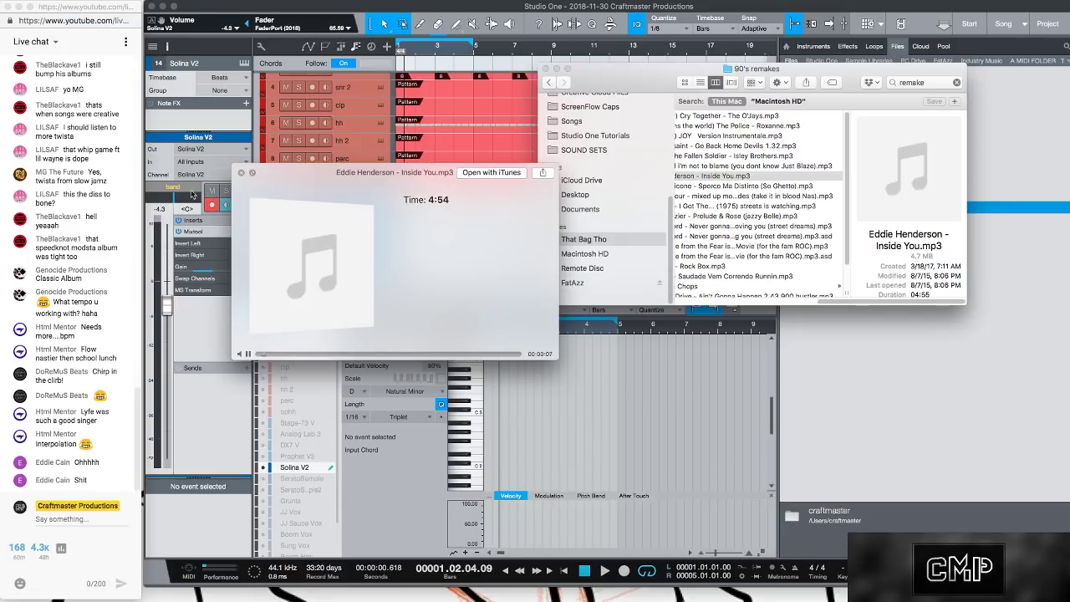
click(239, 173)
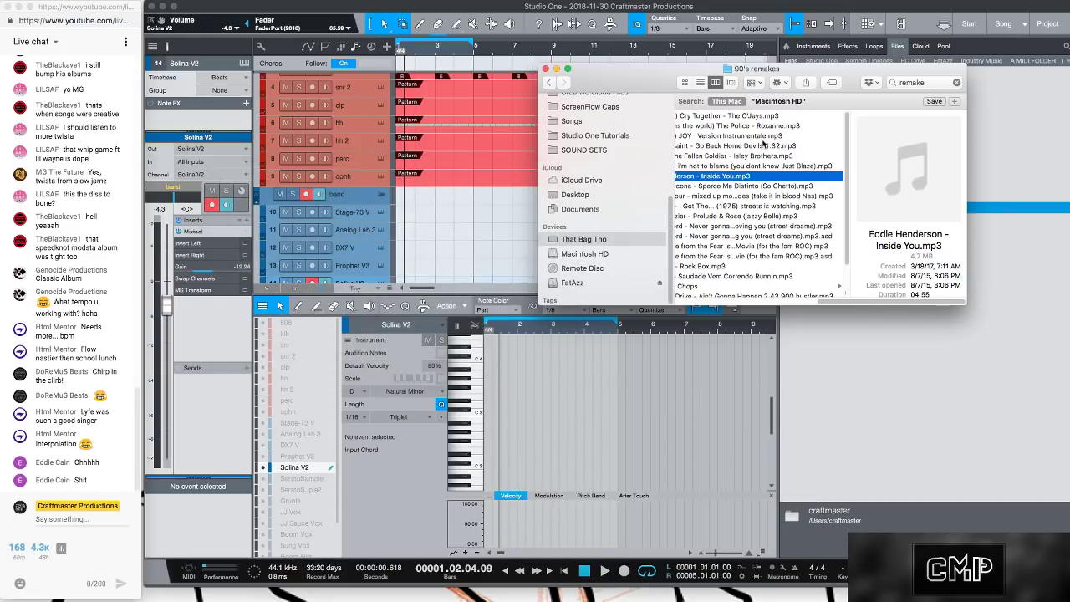
- Import Eddie Henderson - Inside You.mp3 into the Studio One arrangement as a new audio track starting at bar 1
drag(731, 176, 446, 175)
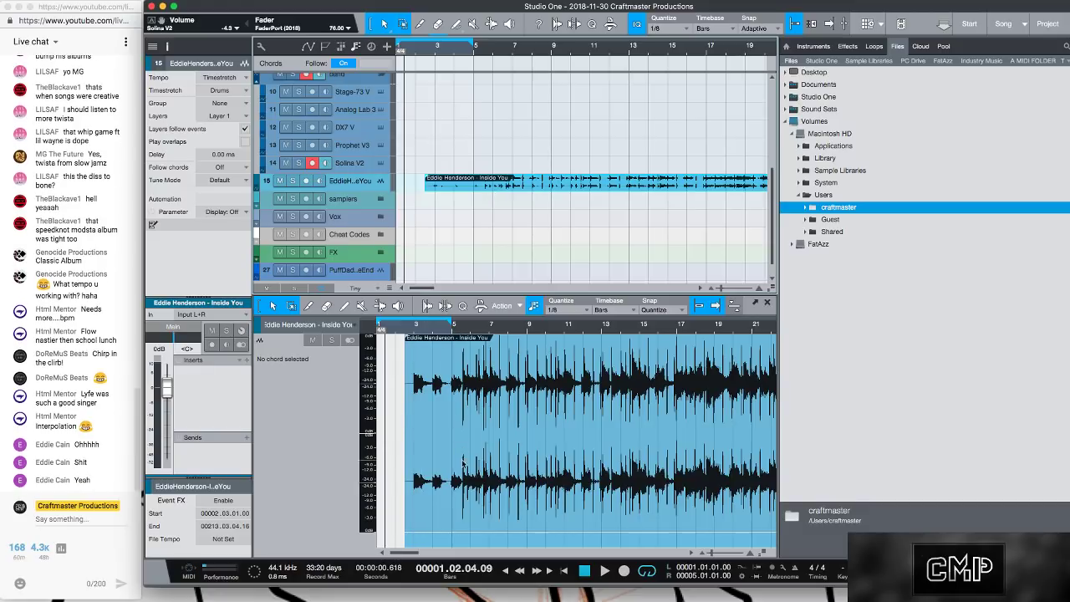
drag(466, 482, 399, 447)
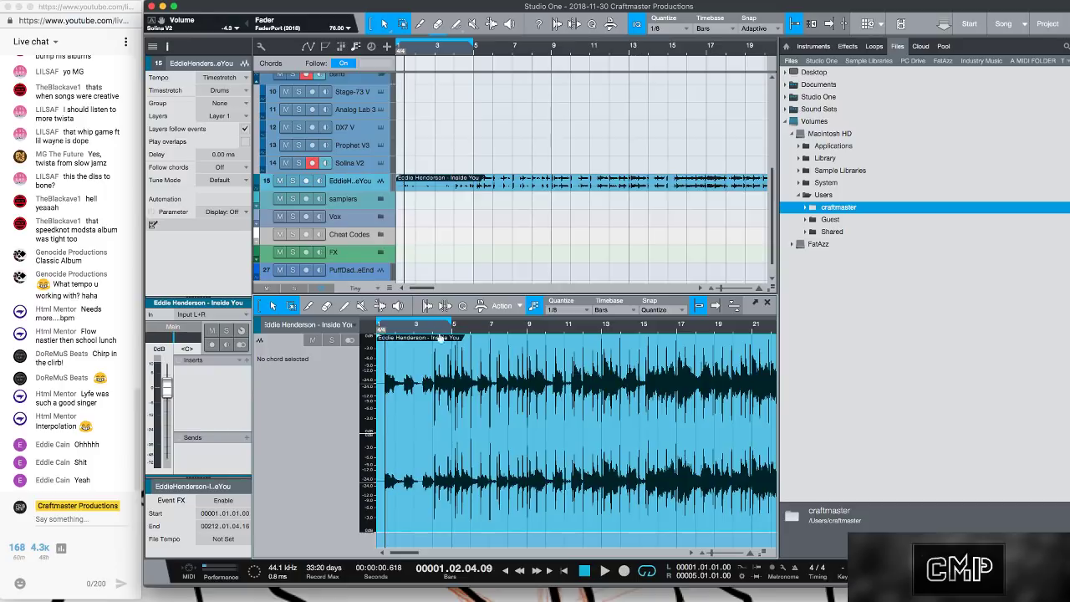
- Solo the Eddie Henderson track and play it to hear where the wanted section begins
drag(441, 338, 506, 326)
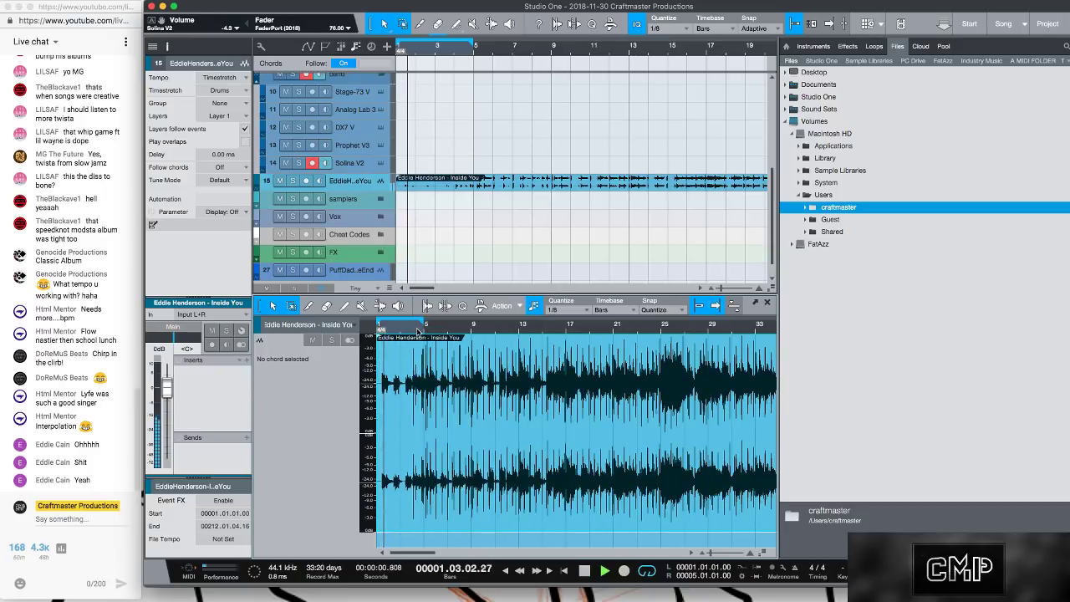
scroll(448, 208, up, 5)
scroll(447, 211, down, 3)
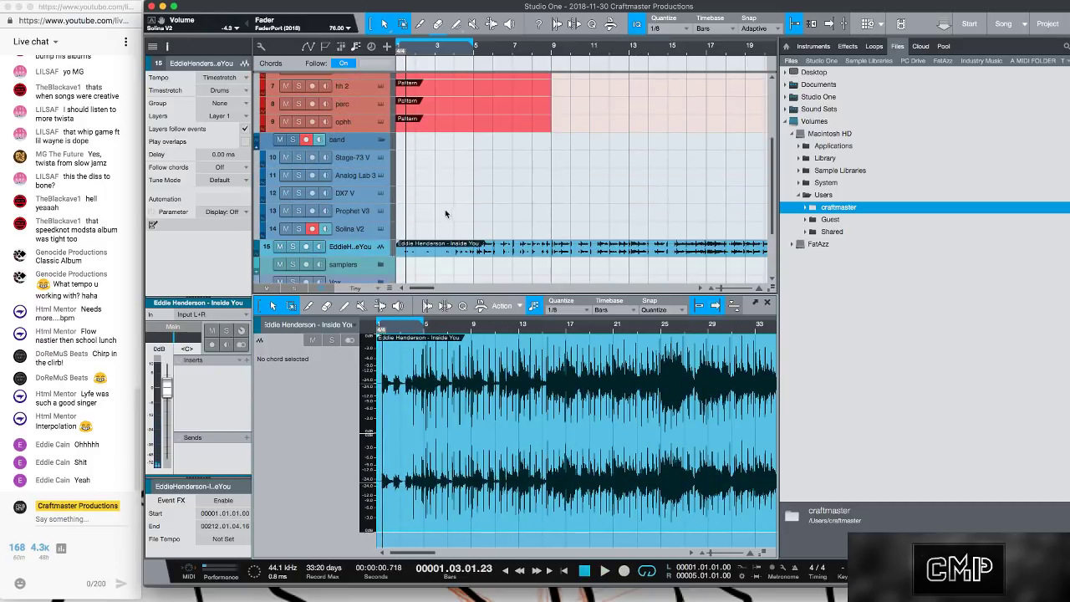
click(293, 246)
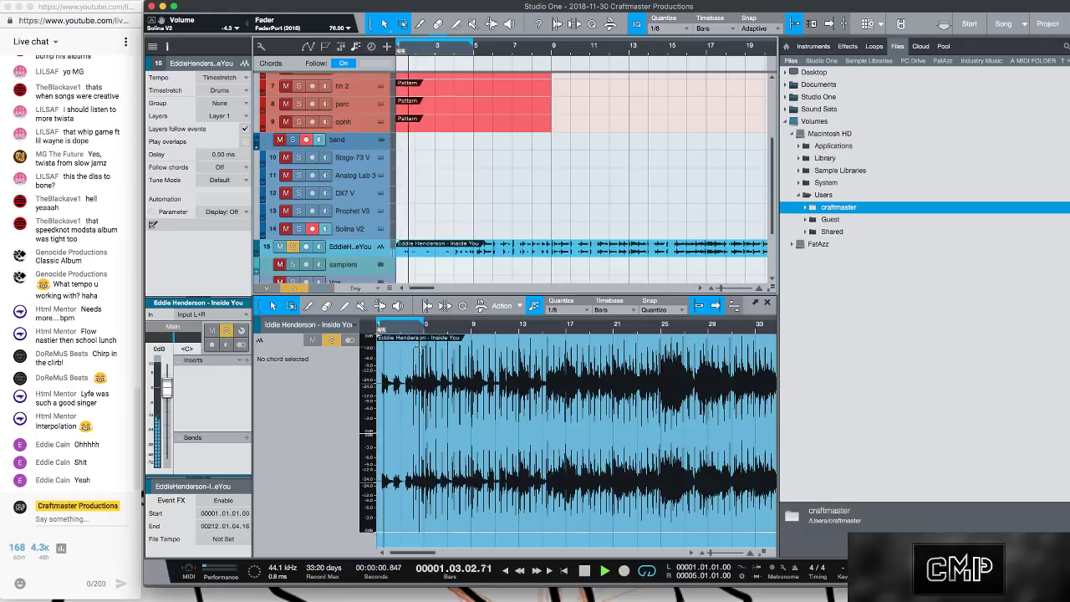
drag(420, 322, 456, 337)
scroll(456, 338, down, 1)
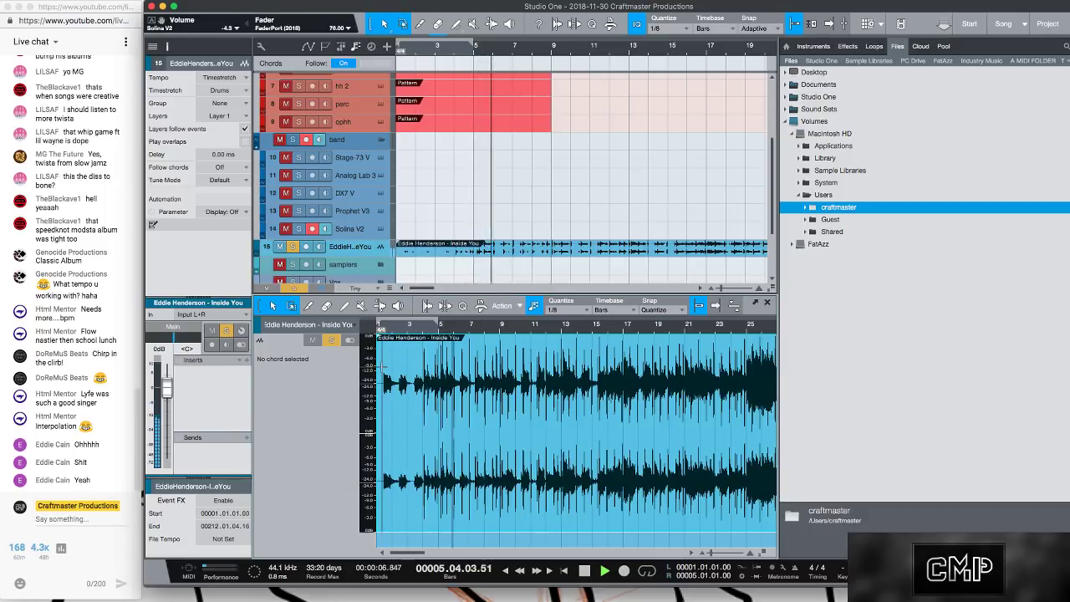
- Trim the start of the Inside You event to the hit at 5.03.01.93, checking it by playback
drag(382, 366, 442, 376)
scroll(443, 340, up, 5)
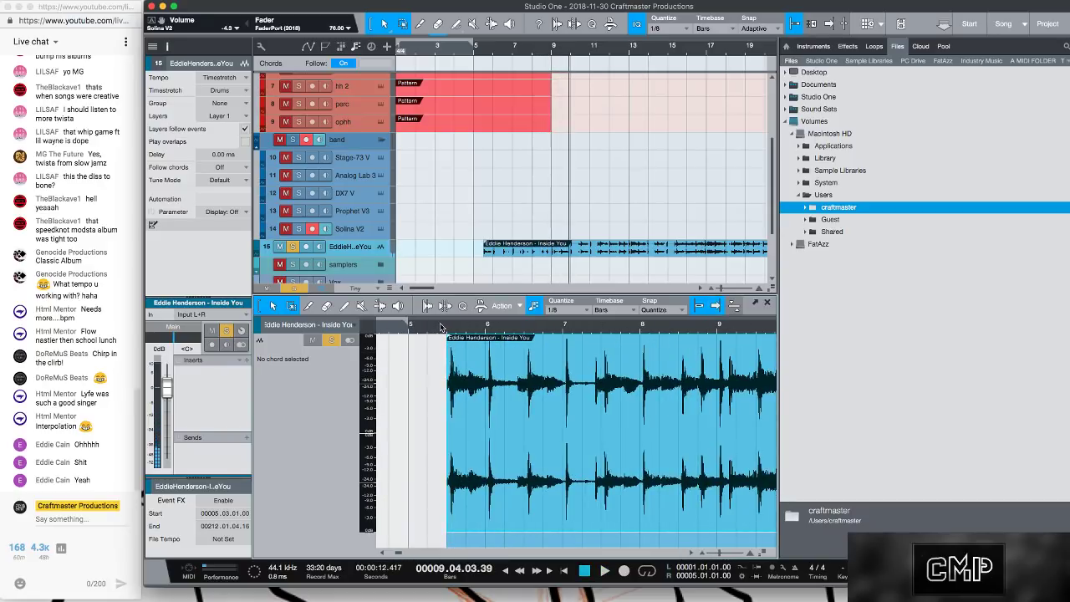
key(space)
key(space)
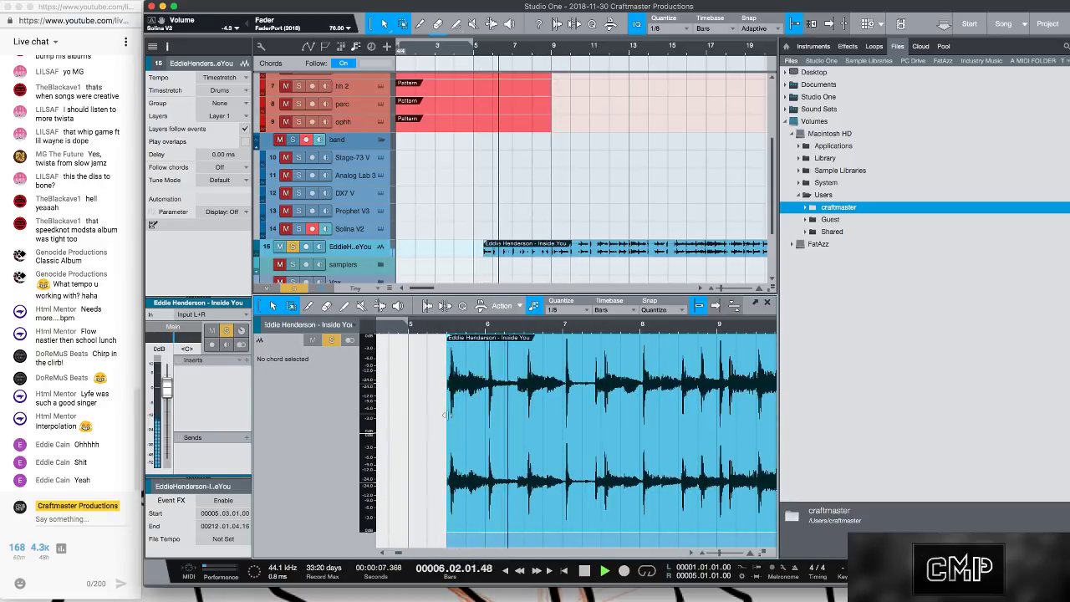
drag(447, 417, 451, 418)
key(space)
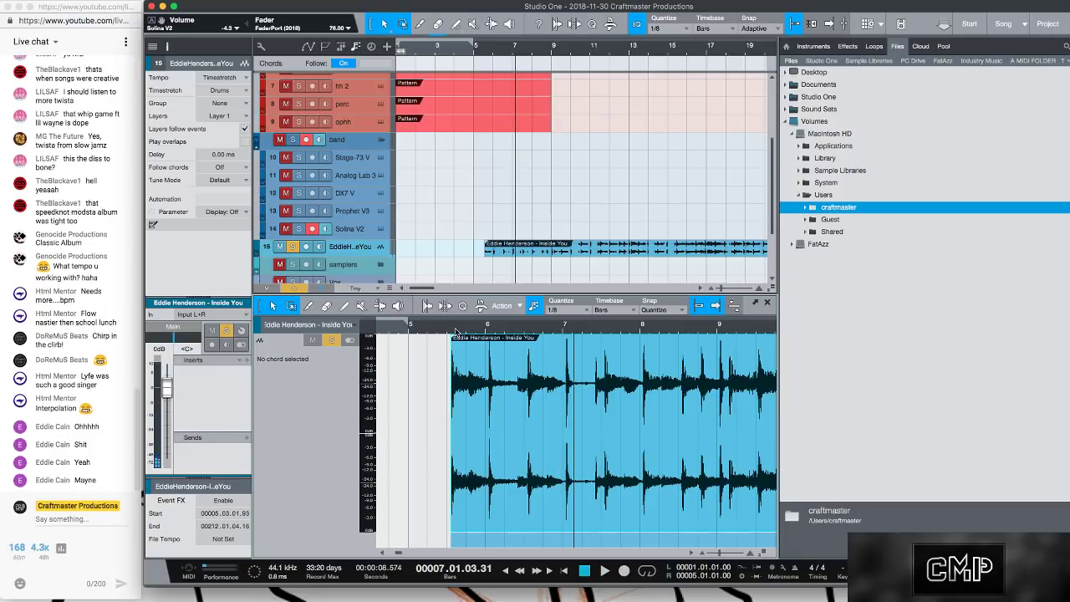
- Move the trimmed Inside You event to the start of bar 1 and play it from there
drag(461, 328, 529, 321)
scroll(528, 322, down, 3)
drag(447, 532, 401, 400)
key(comma)
key(space)
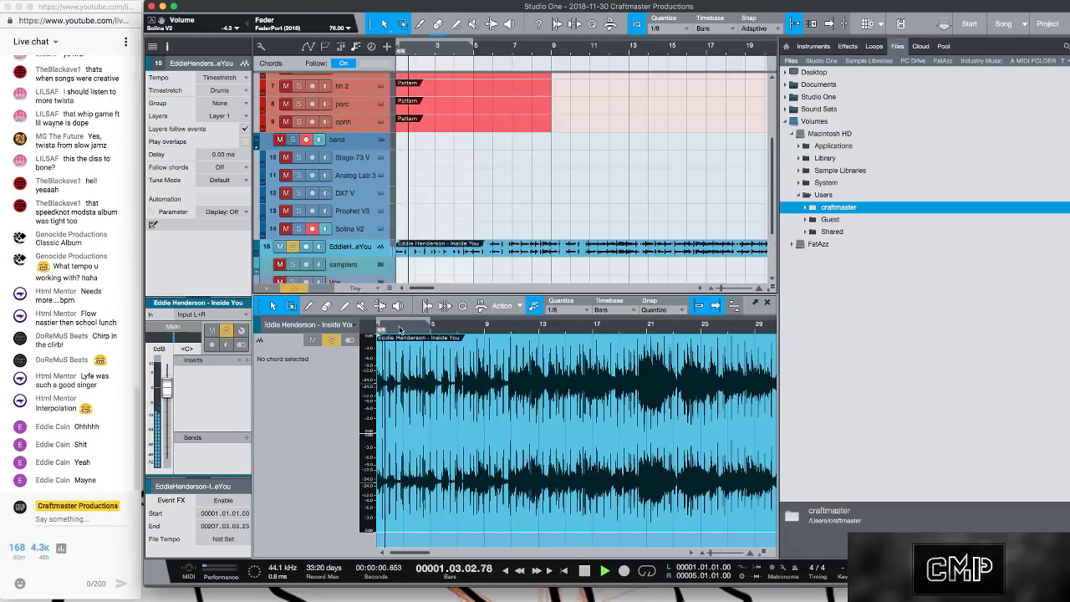
- Play the sample to find the loop's end and split the event at 4.04.04.54, right before the hit near bar 5
drag(428, 553, 393, 562)
key(comma)
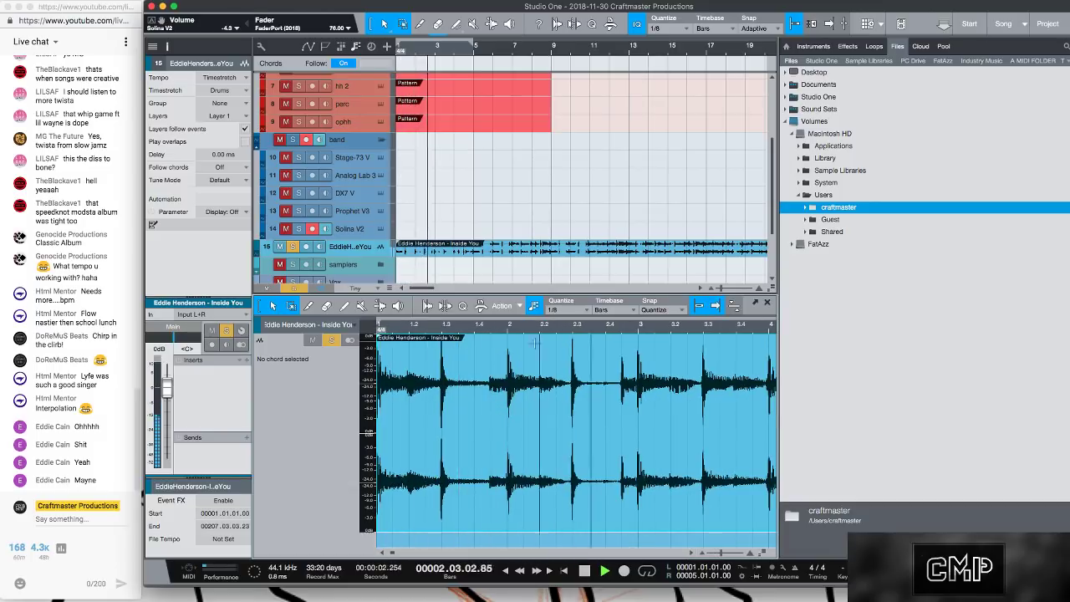
drag(726, 324, 567, 320)
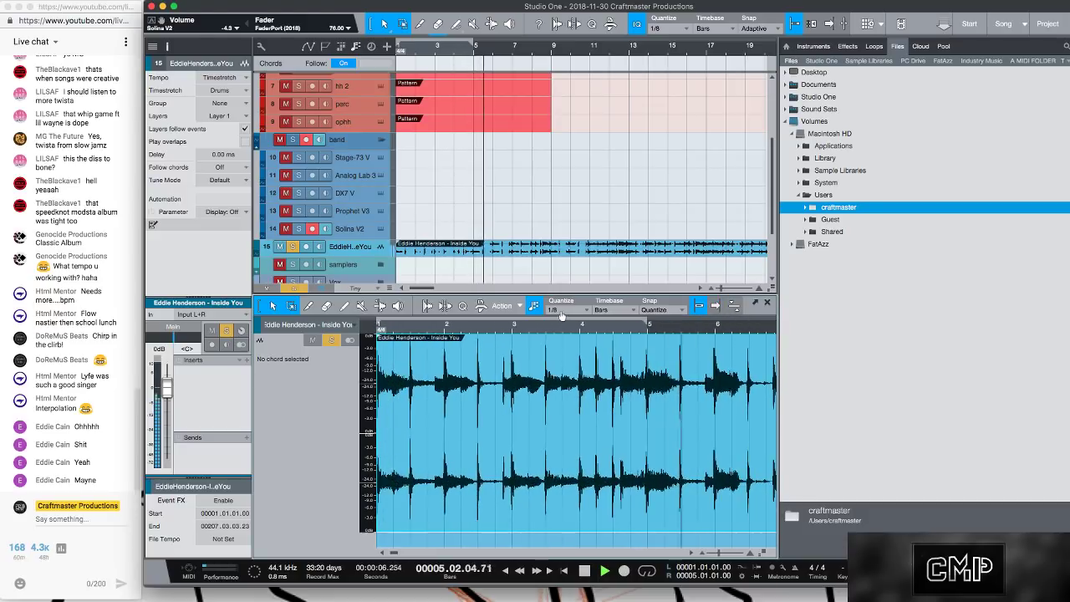
key(e)
key(e)
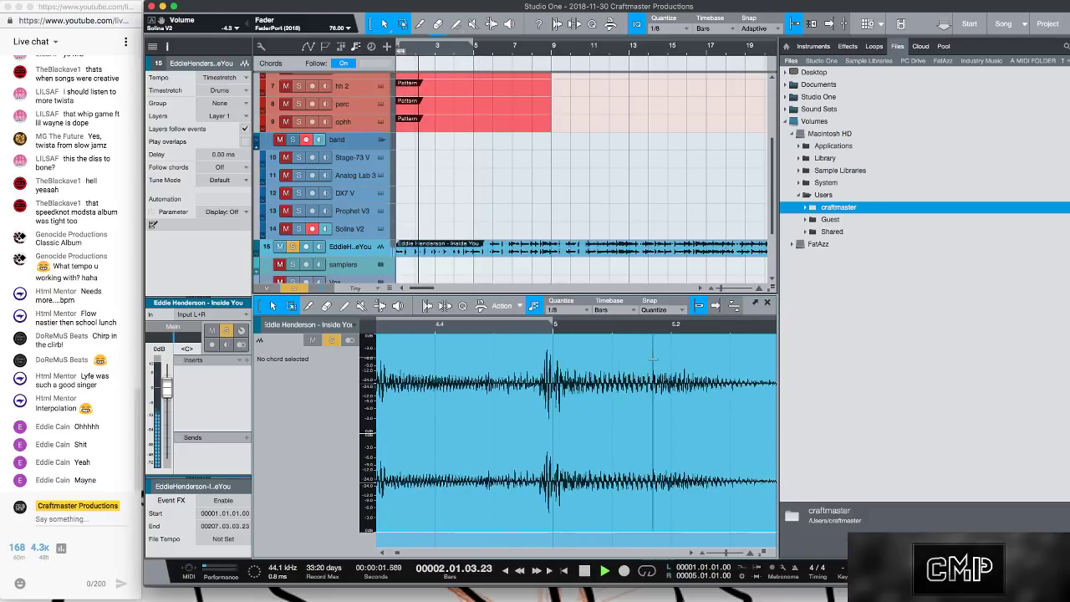
key(space)
click(538, 390)
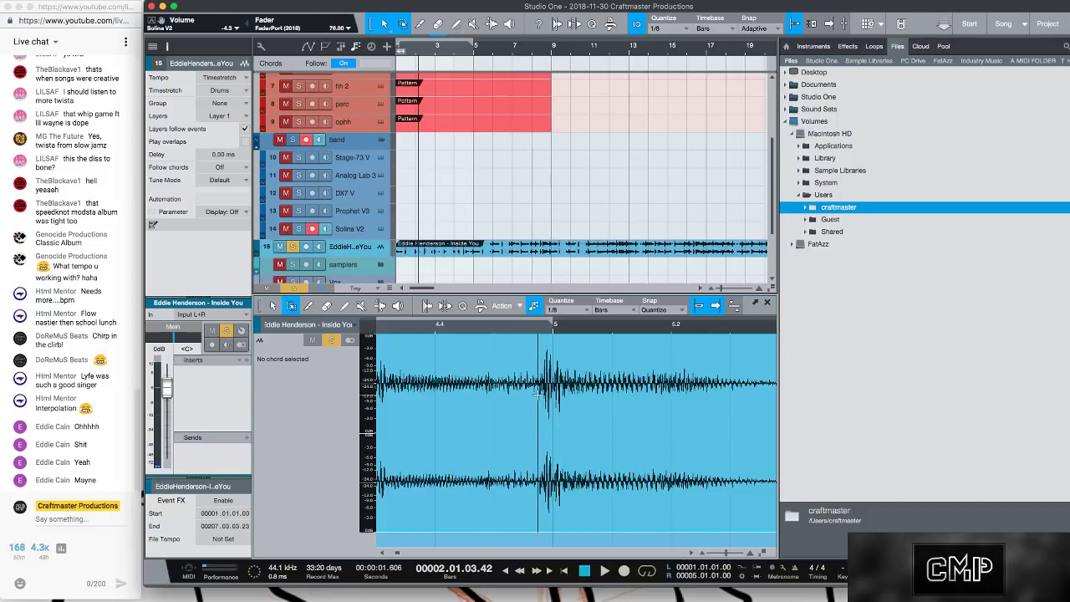
key(3)
click(541, 381)
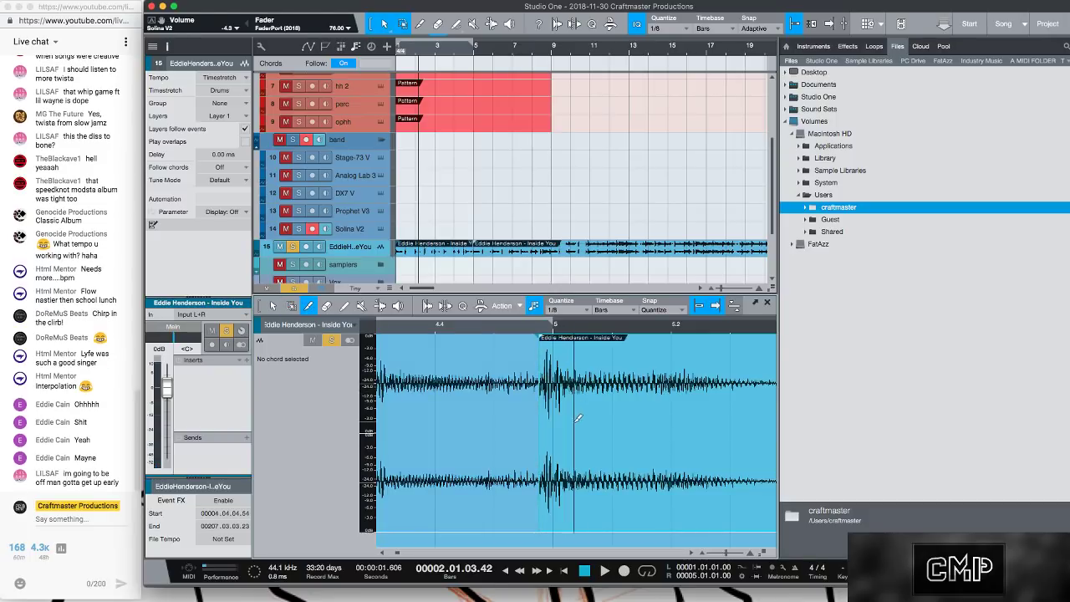
- Move the section after the split to 5.01.04.04 and stretch the first section so it ends at bar 5
key(2)
drag(589, 497, 692, 497)
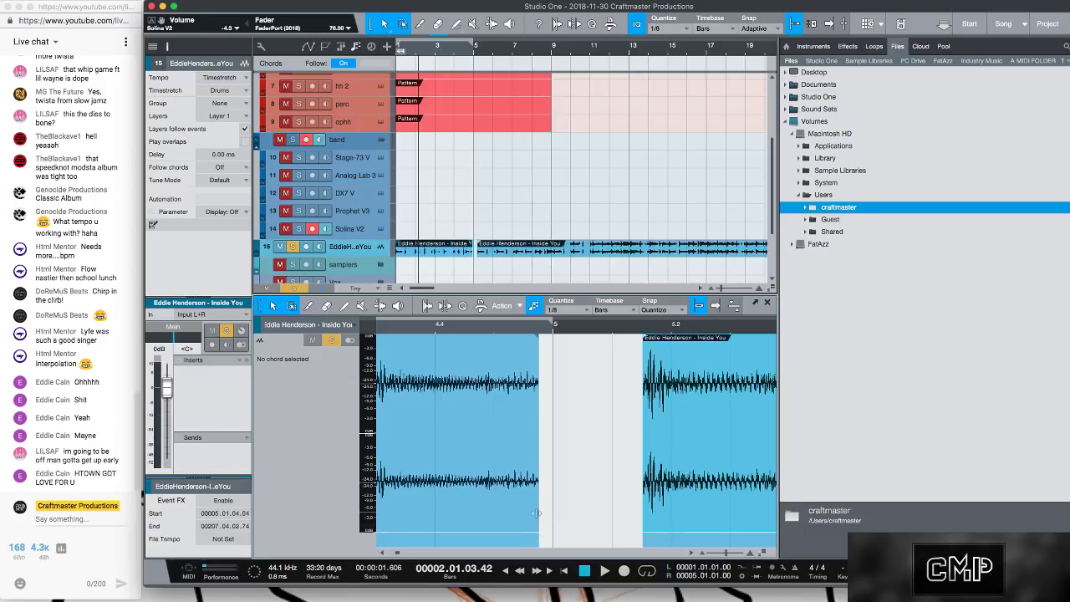
drag(534, 513, 544, 512)
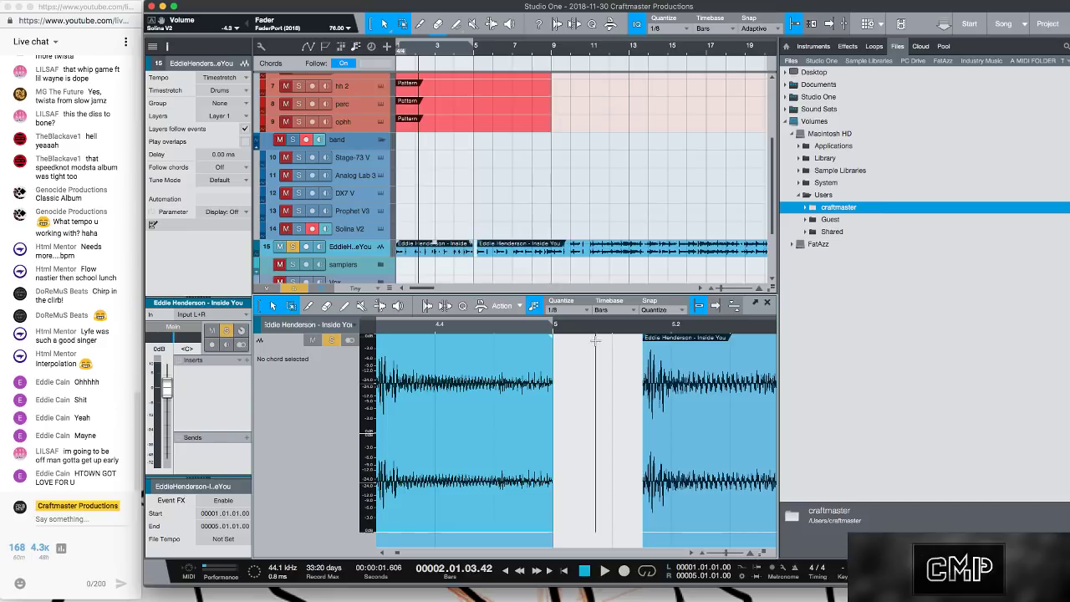
- Turn on looped playback of bars 1 to 5, play it, and delete the leftover Inside You section after bar 5
drag(595, 326, 656, 278)
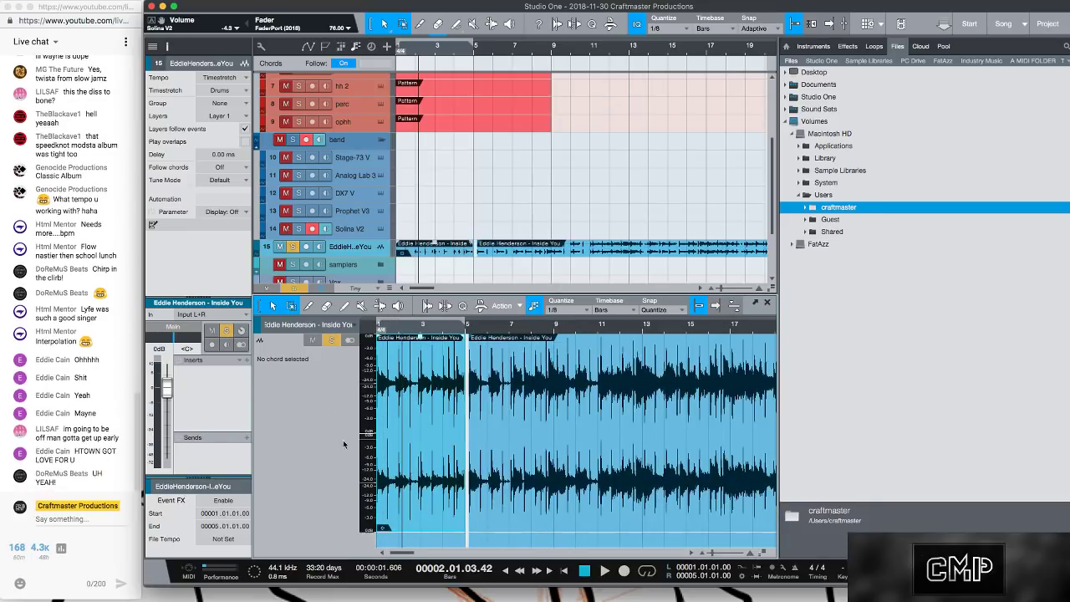
key(/)
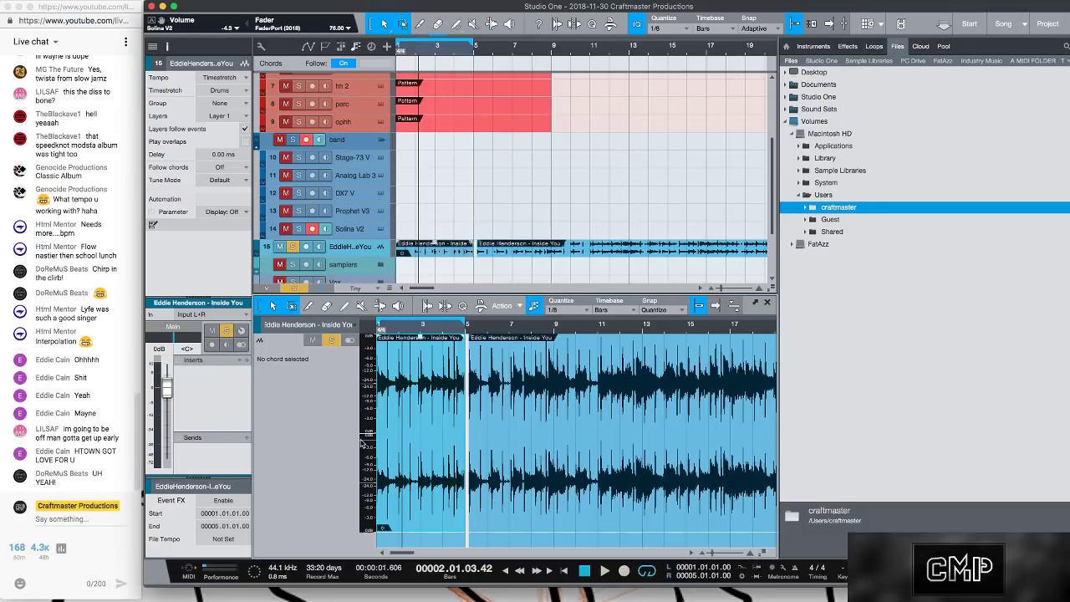
key(.)
key(space)
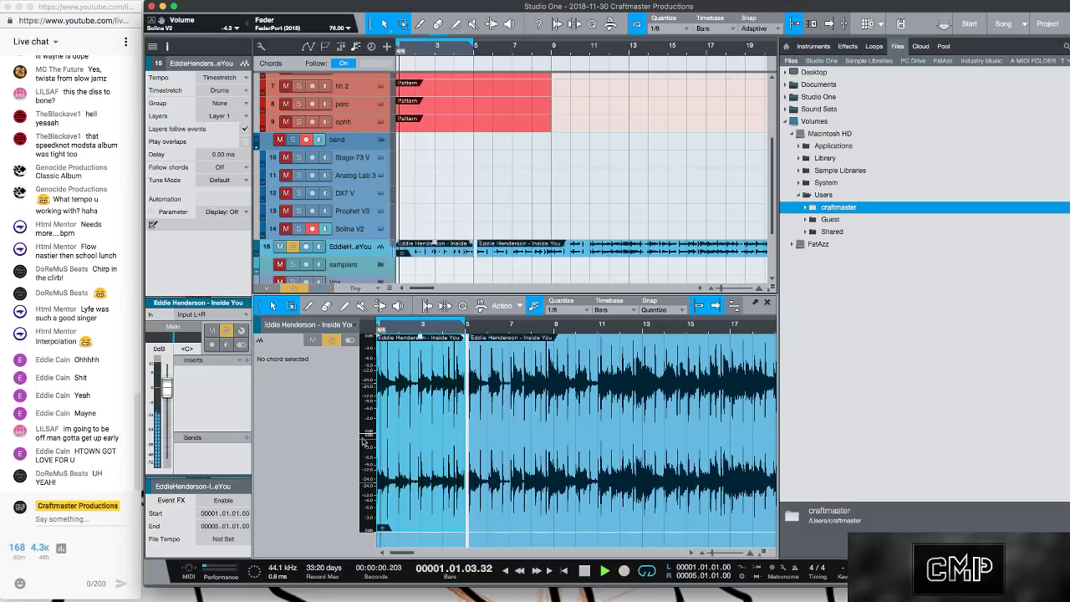
click(521, 496)
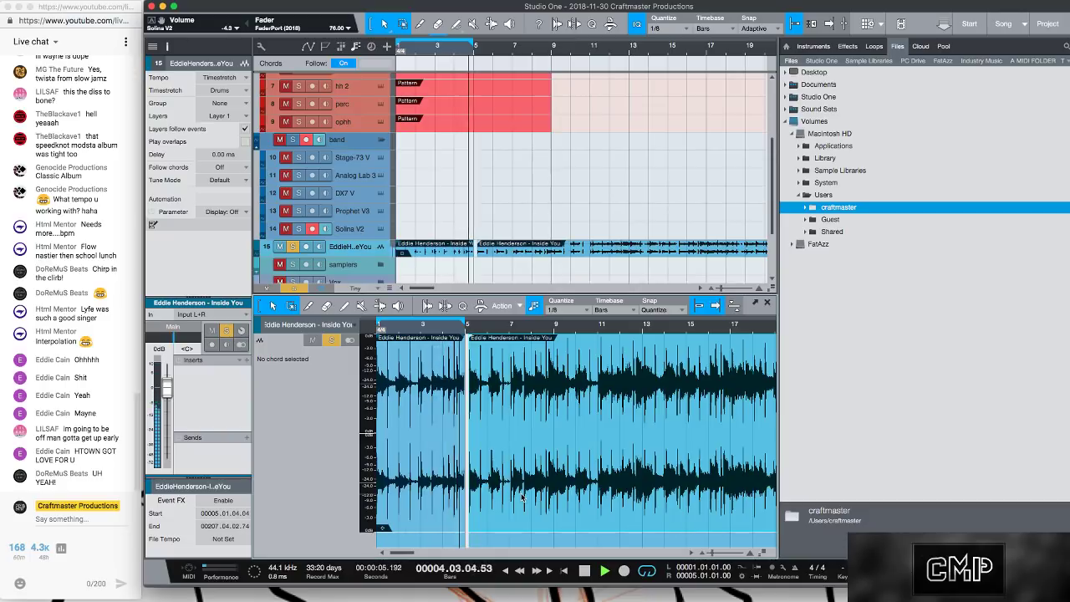
key(Delete)
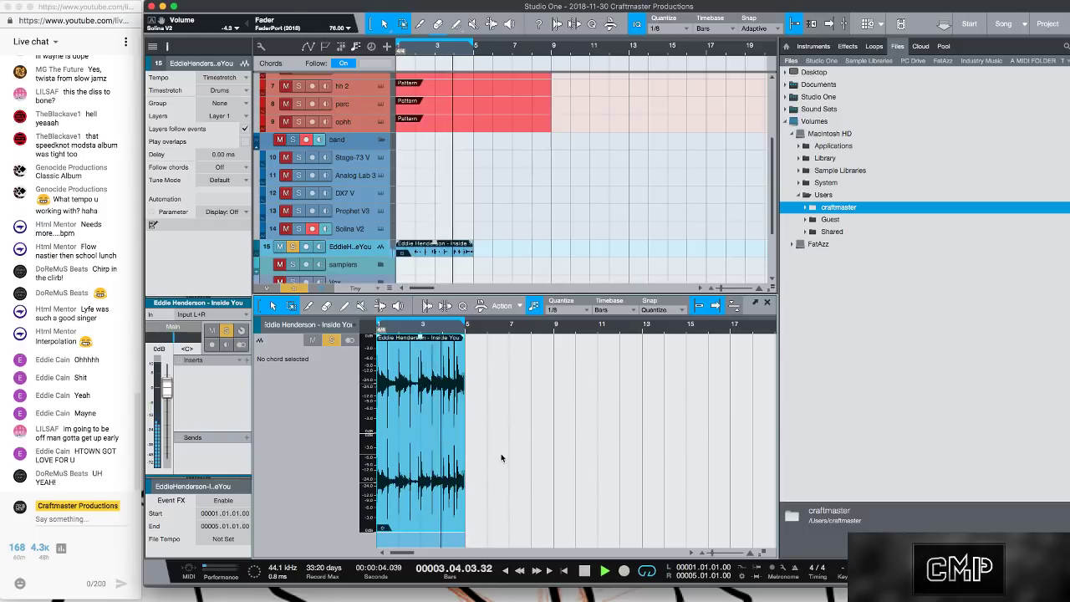
- Split the loop at bar 3, move the second half to bar 7, and duplicate the first half to bars 3 and 5
click(422, 369)
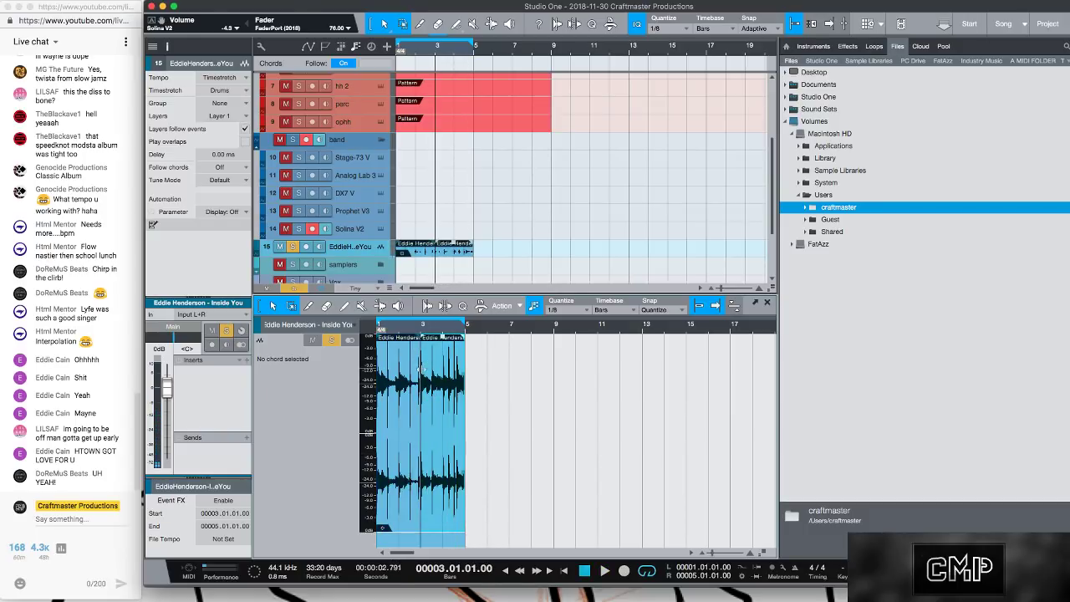
drag(443, 495, 531, 497)
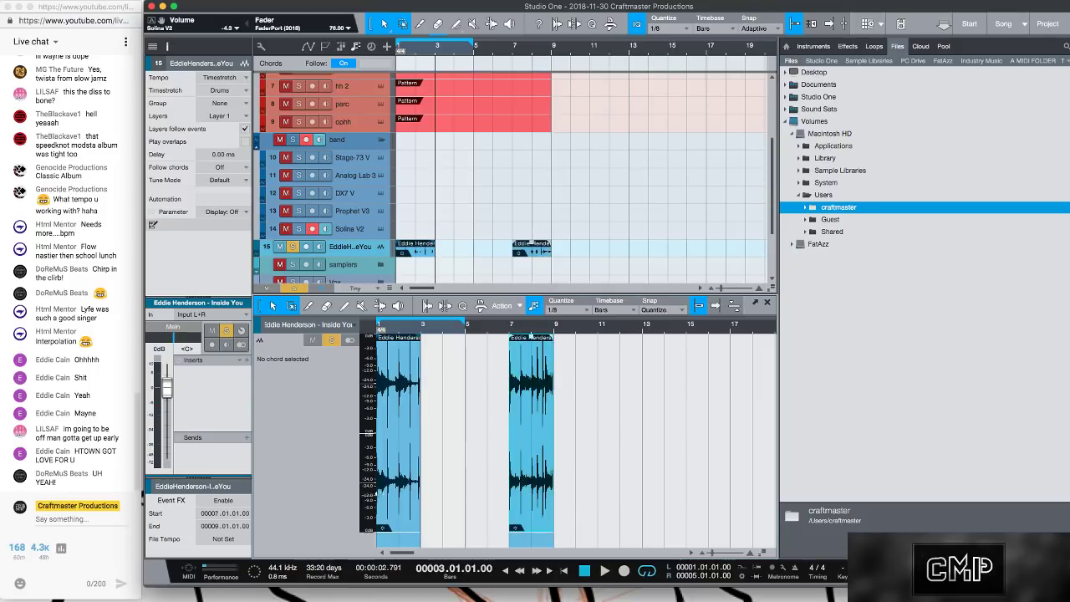
click(392, 517)
key(d)
key(d)
key(space)
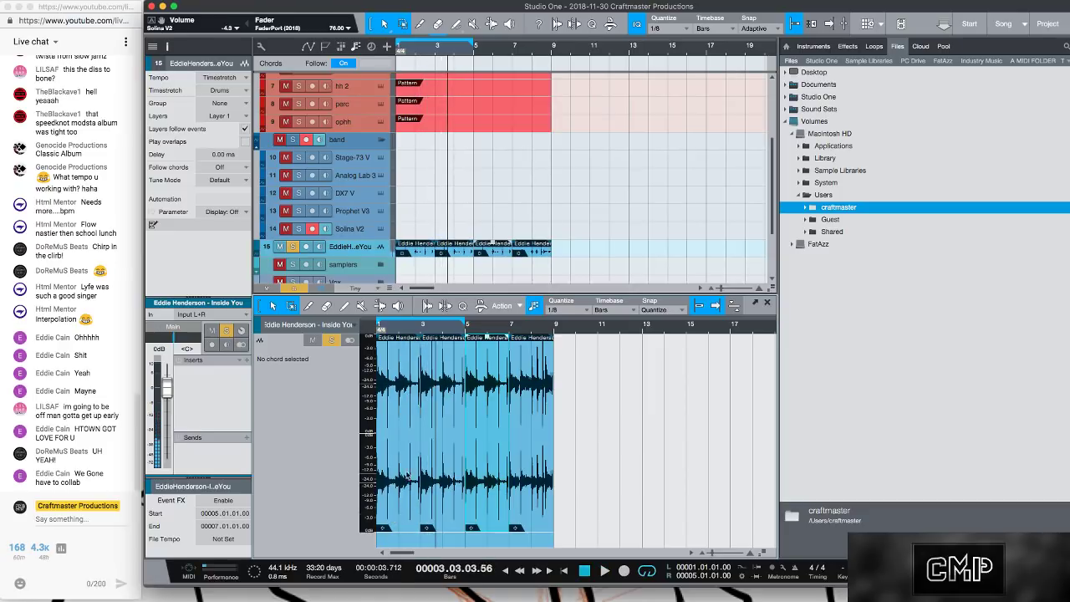
key(comma)
key(space)
- Delete the copy at bar 3 and extend the first section's end to bar 5, checking it by playback
click(447, 514)
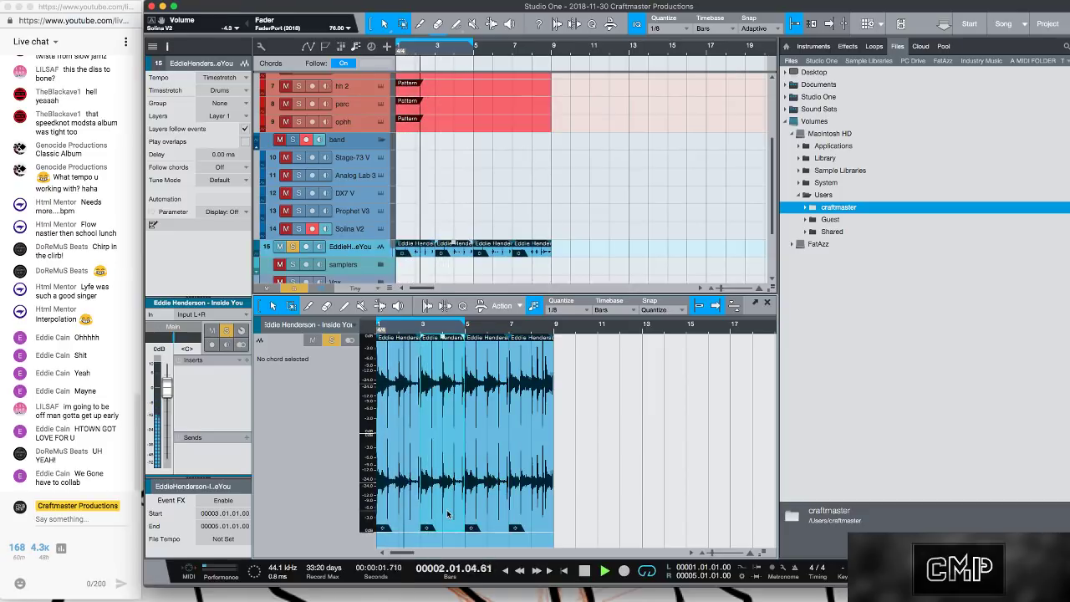
key(Delete)
key(space)
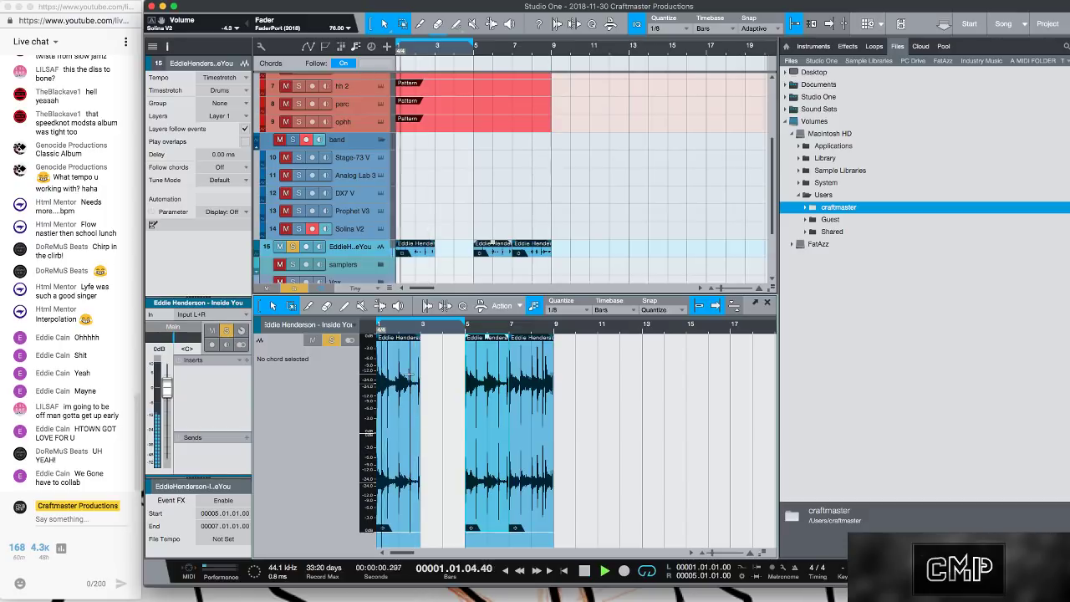
key(e)
key(e)
key(e)
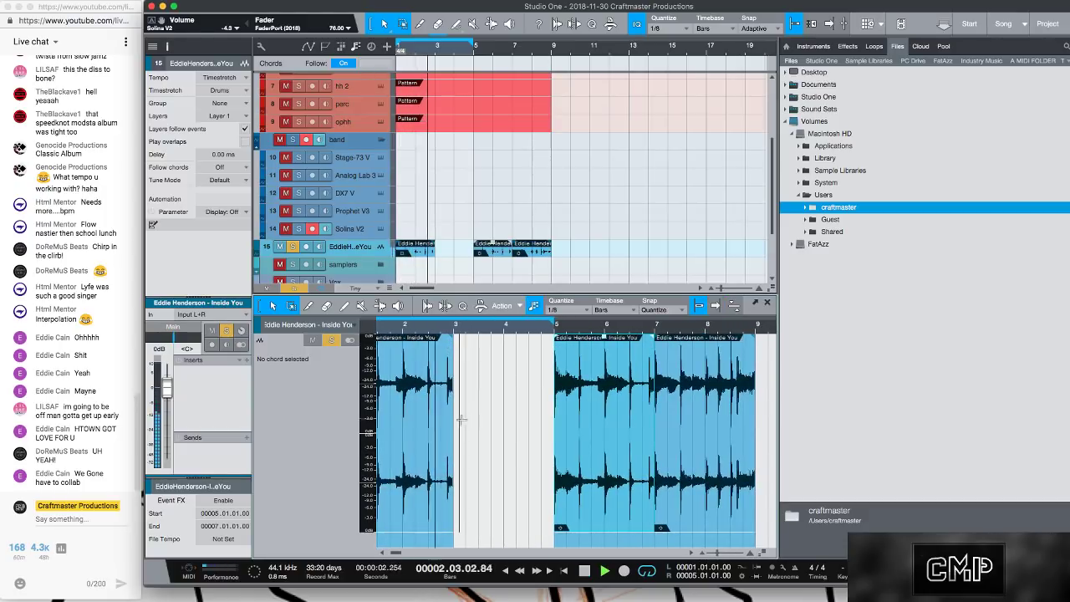
drag(455, 427, 554, 429)
key(comma)
key(space)
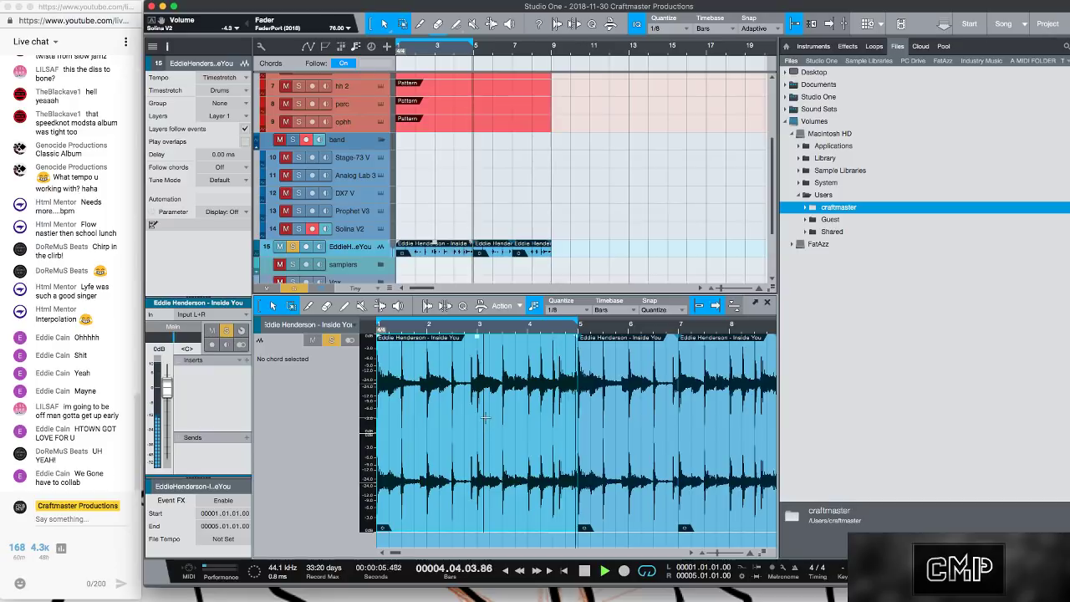
- Delete the remaining Inside You sections at bars 5 and 7
click(611, 476)
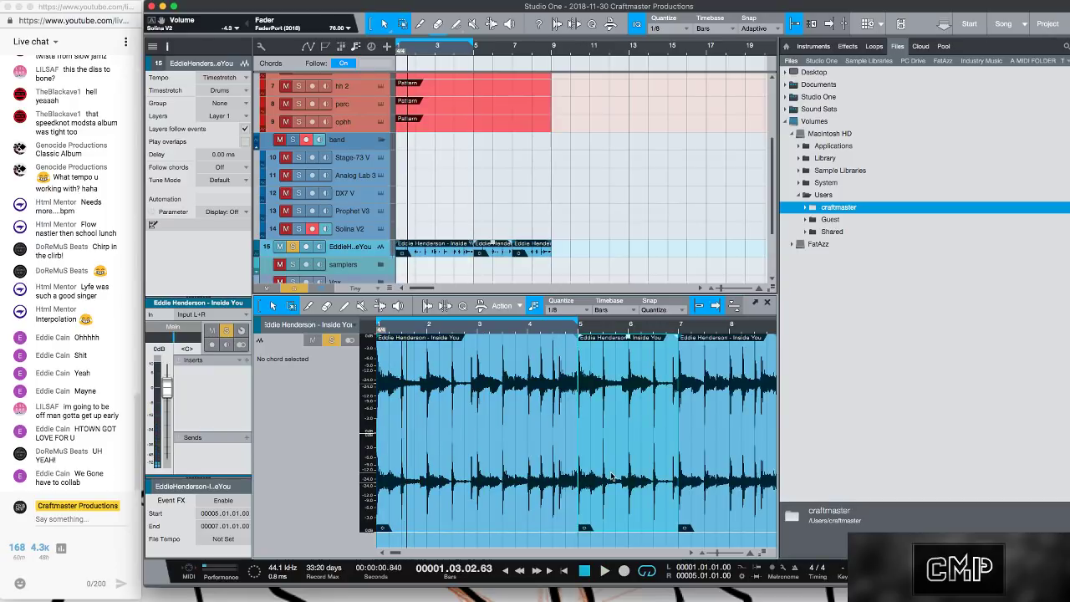
key(Delete)
key(Delete)
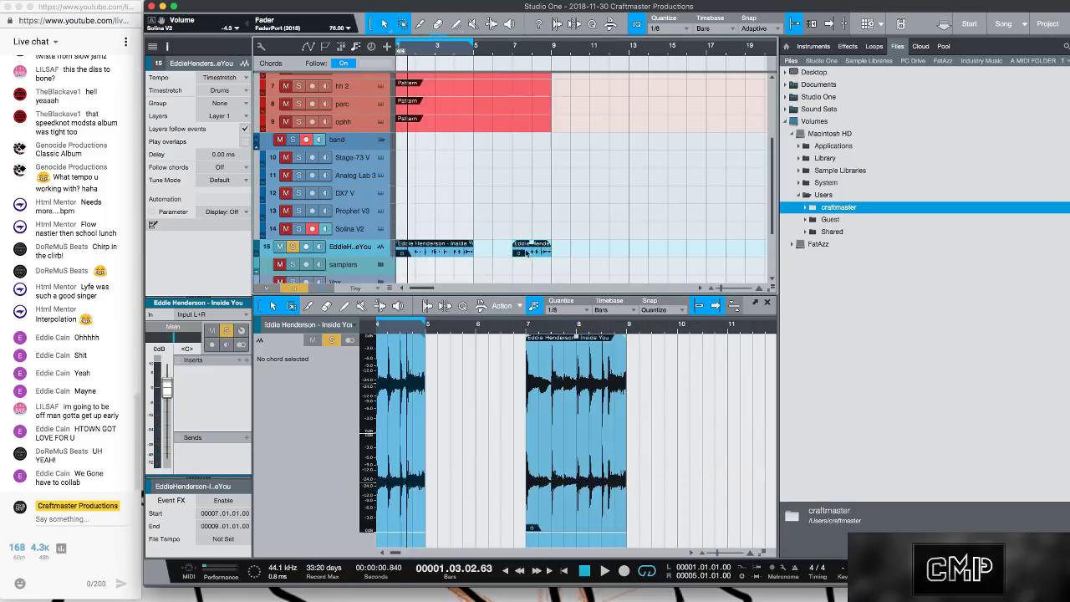
- Bounce the four-bar Inside You loop and extract its chords to the chord track
click(456, 255)
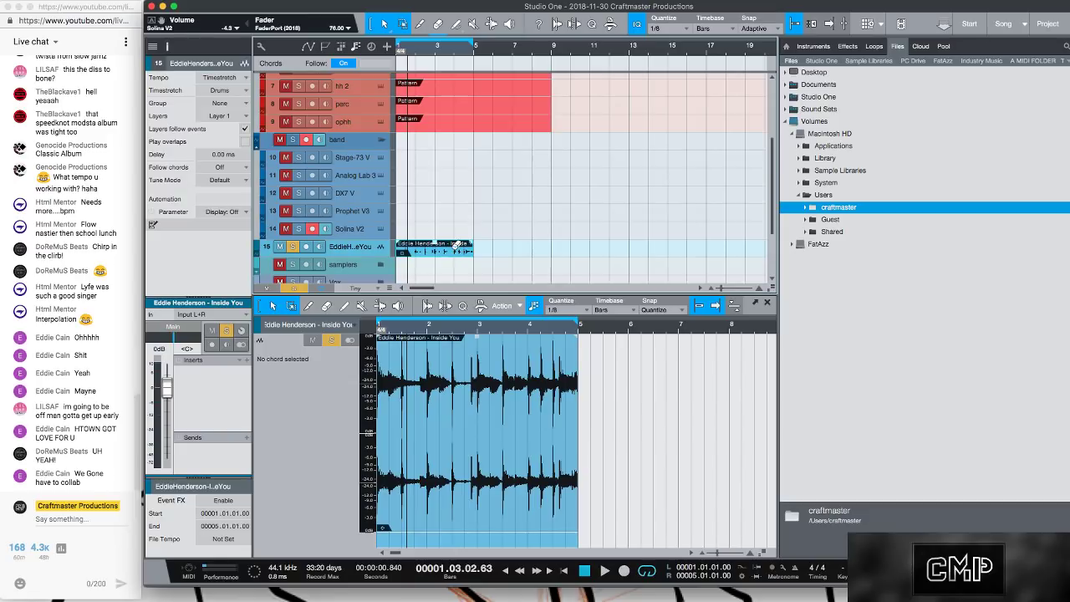
key(super+b)
drag(454, 252, 503, 72)
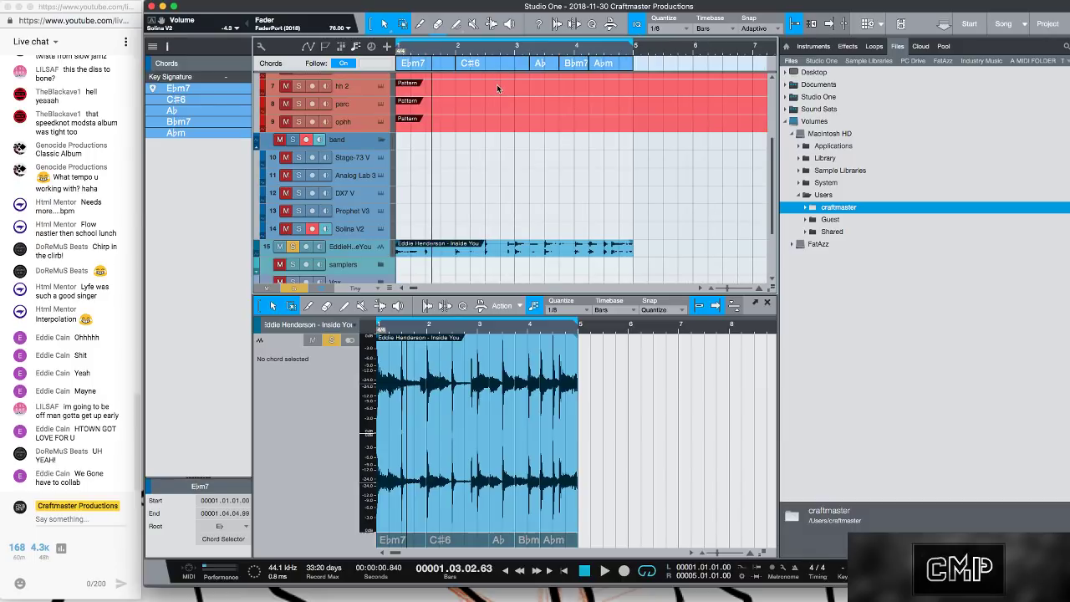
- Open the first 808 part on the drum tracks for note editing and select all its notes
scroll(504, 181, up, 3)
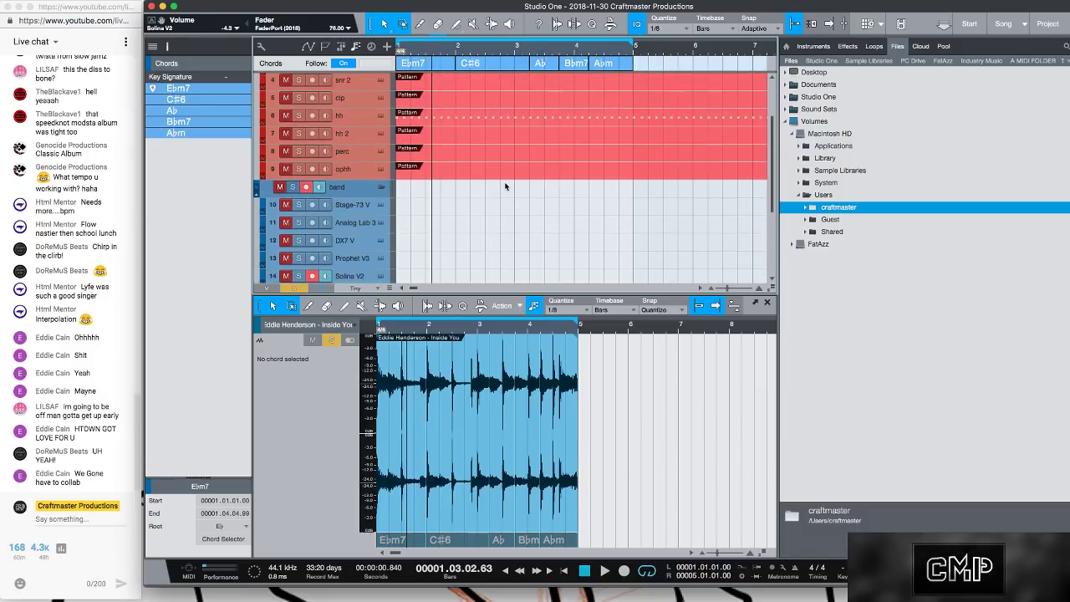
scroll(504, 181, up, 2)
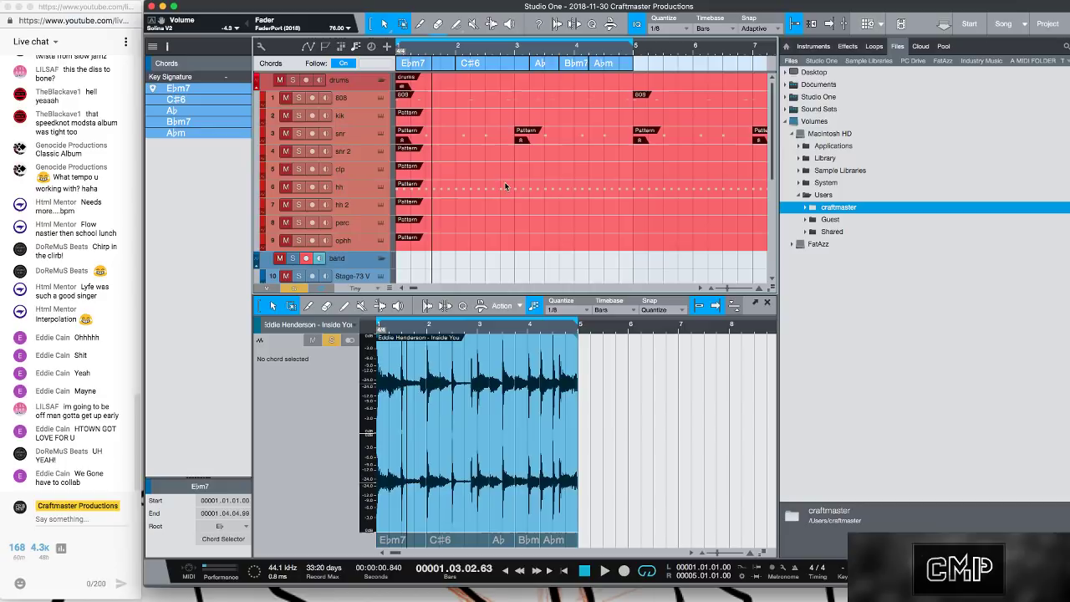
click(467, 100)
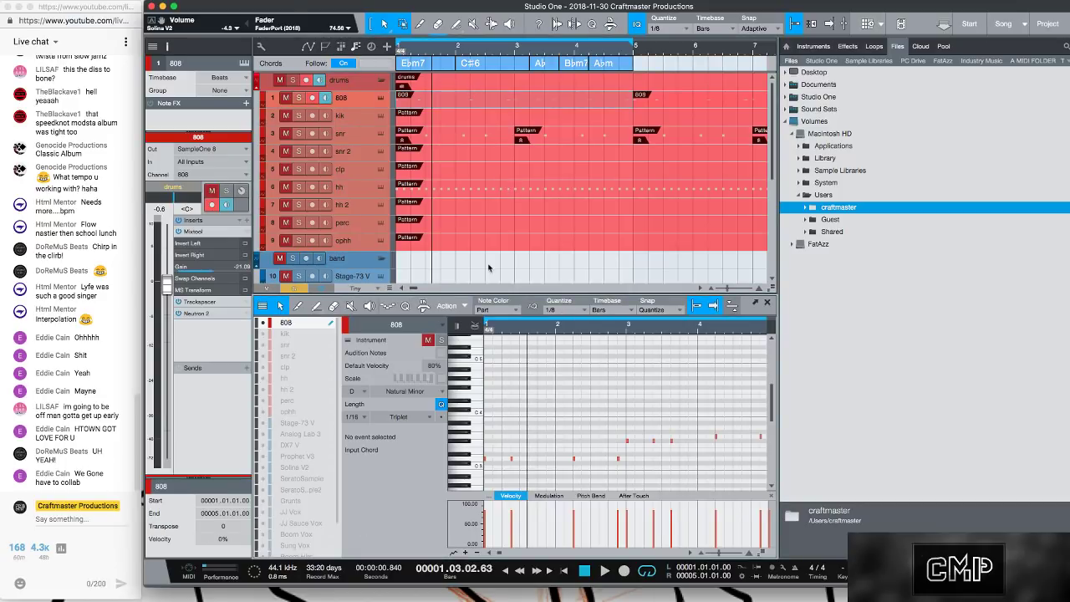
drag(529, 329, 525, 314)
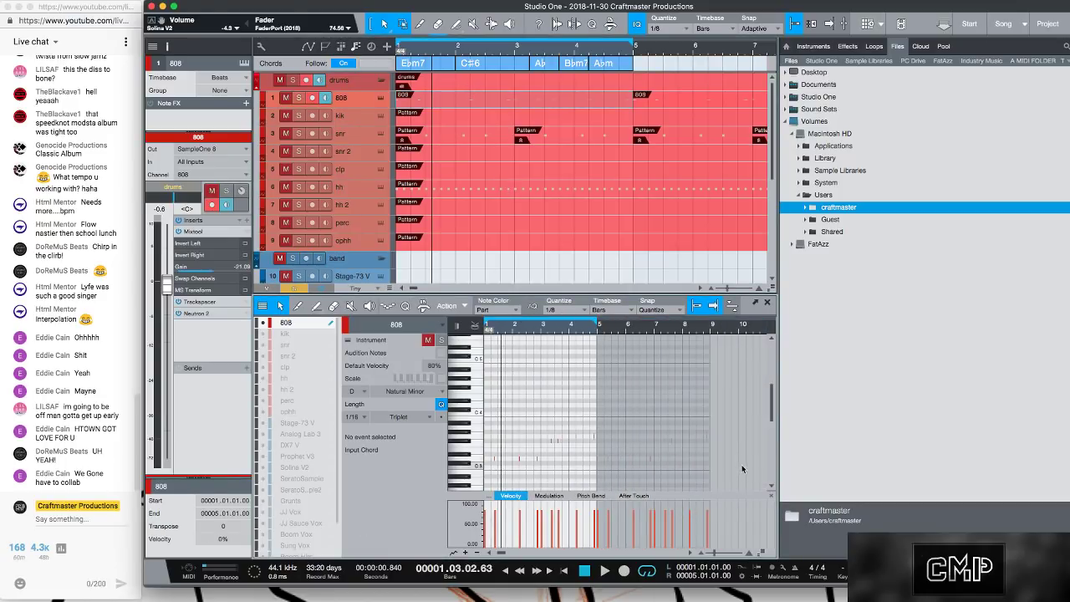
drag(710, 483, 484, 363)
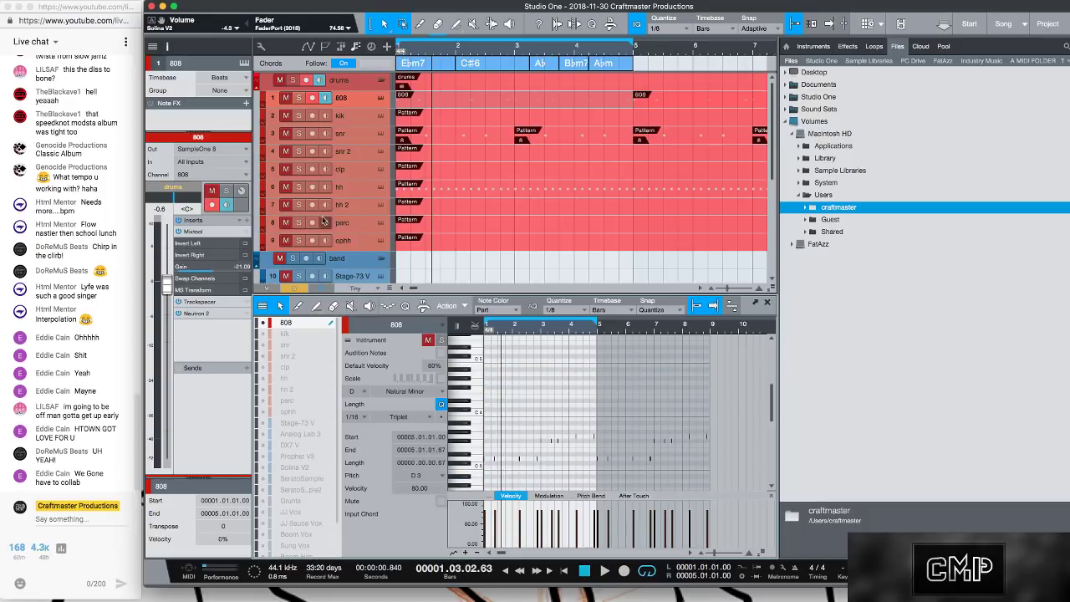
- Set the 808 track's chord following mode to Bass
drag(209, 136, 215, 268)
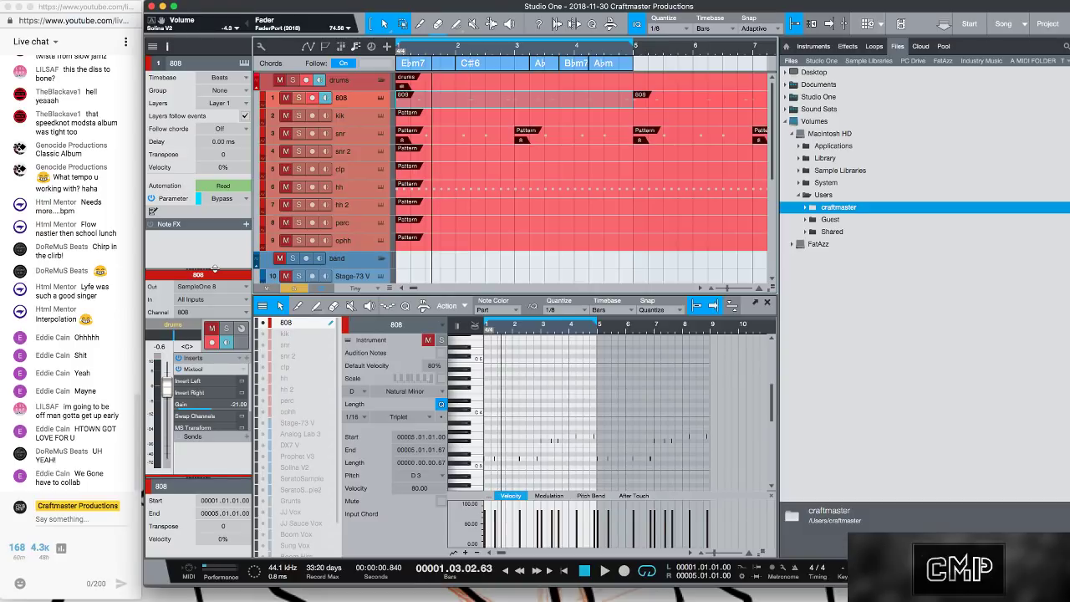
click(247, 199)
click(247, 199)
drag(228, 269, 211, 233)
click(244, 129)
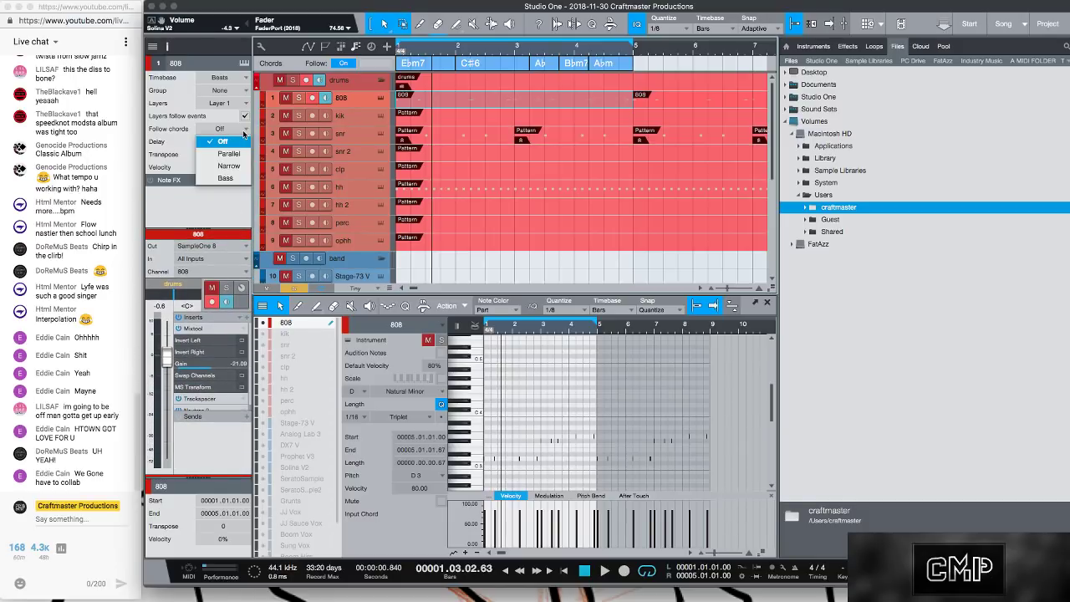
click(225, 178)
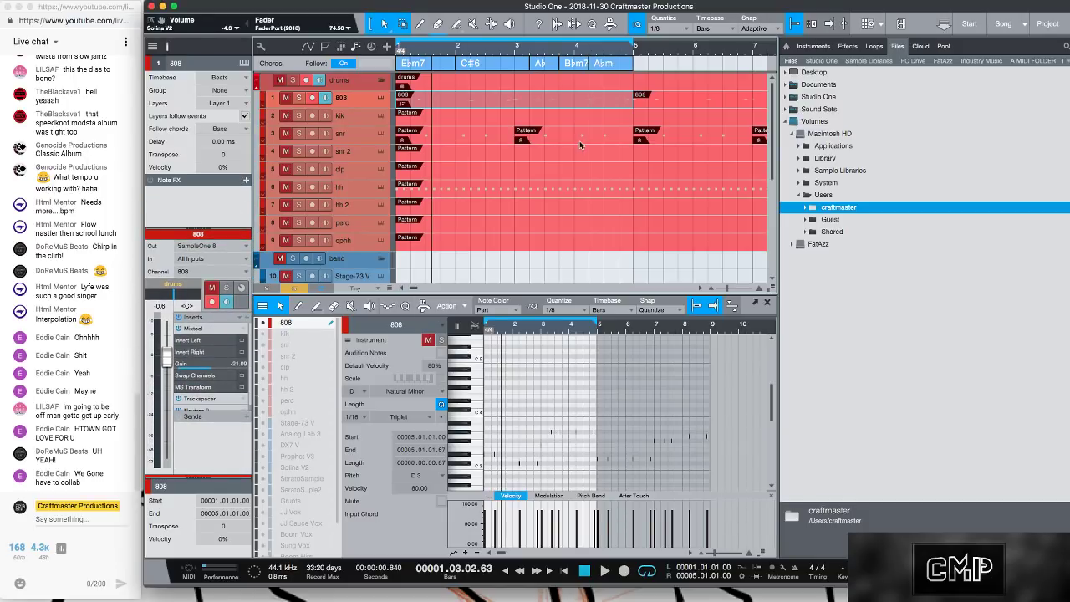
- Clear the solo on the Inside You track while playing the loop so it sounds together with the drums
key(space)
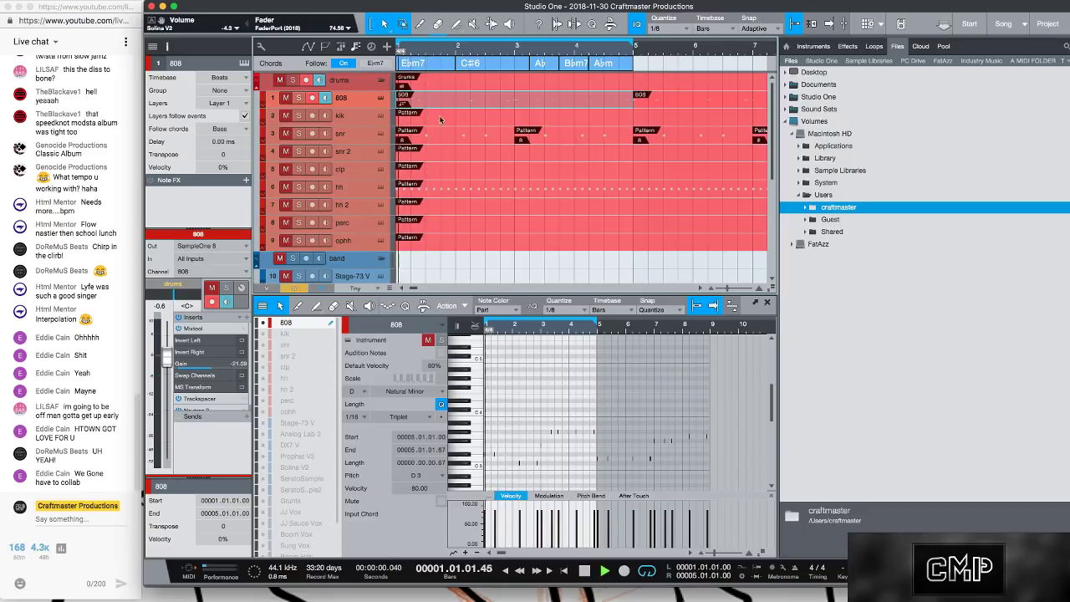
click(294, 288)
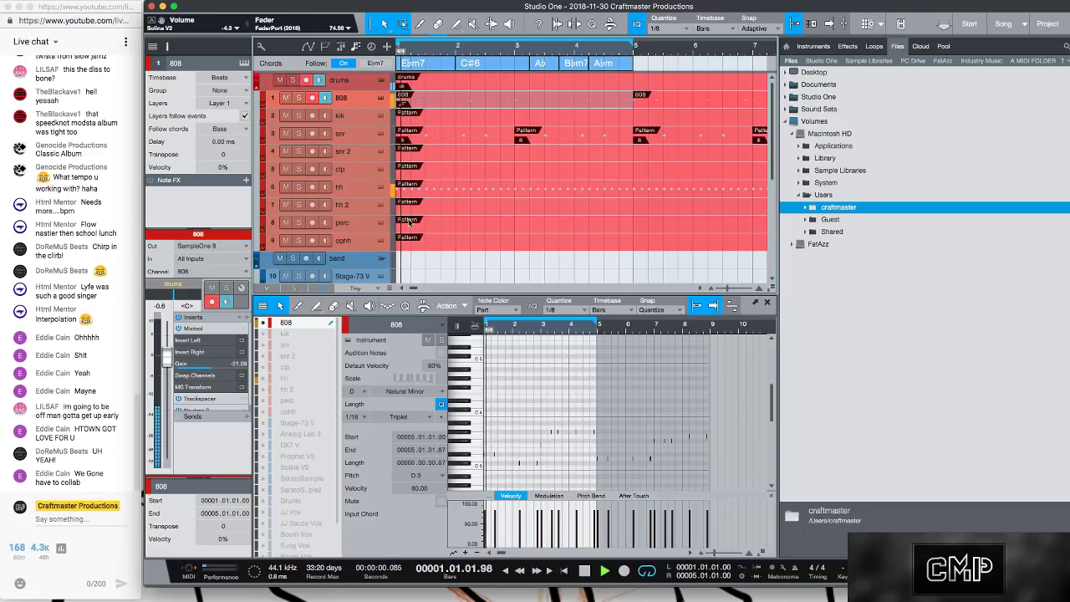
scroll(508, 231, down, 5)
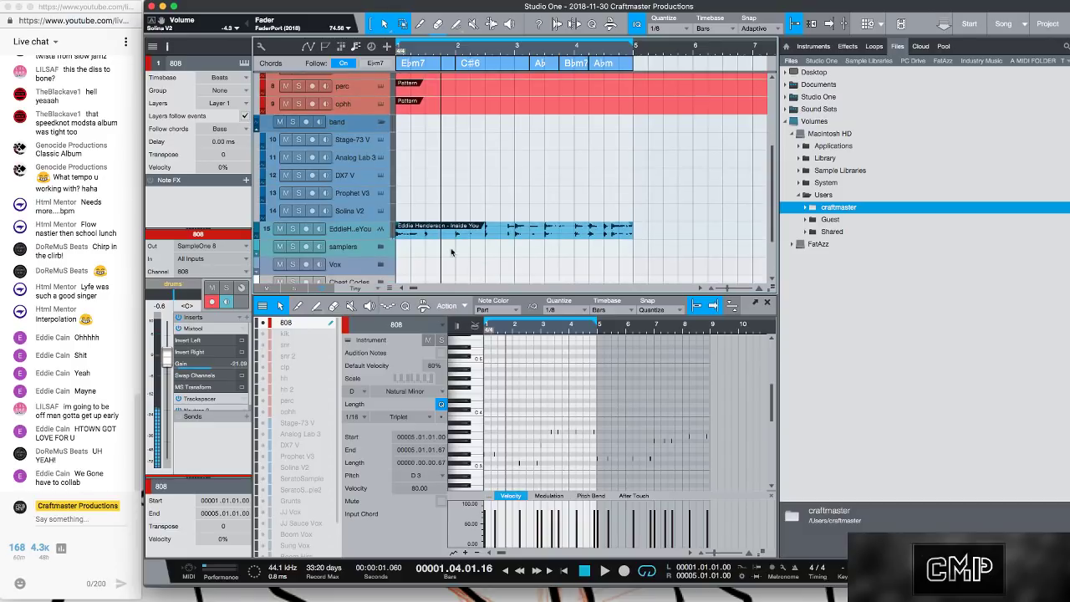
click(245, 317)
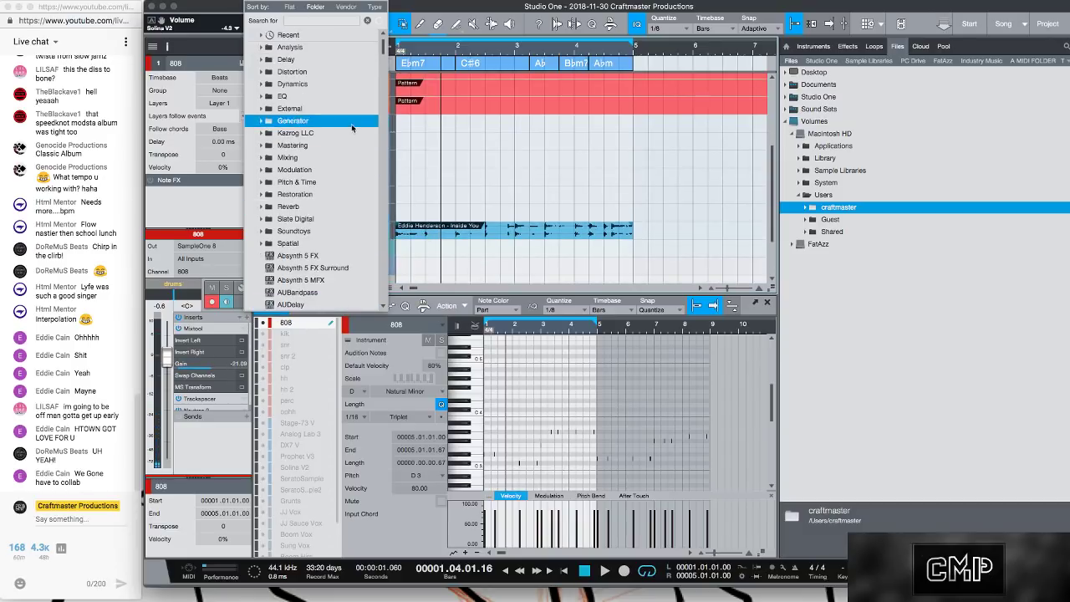
click(307, 21)
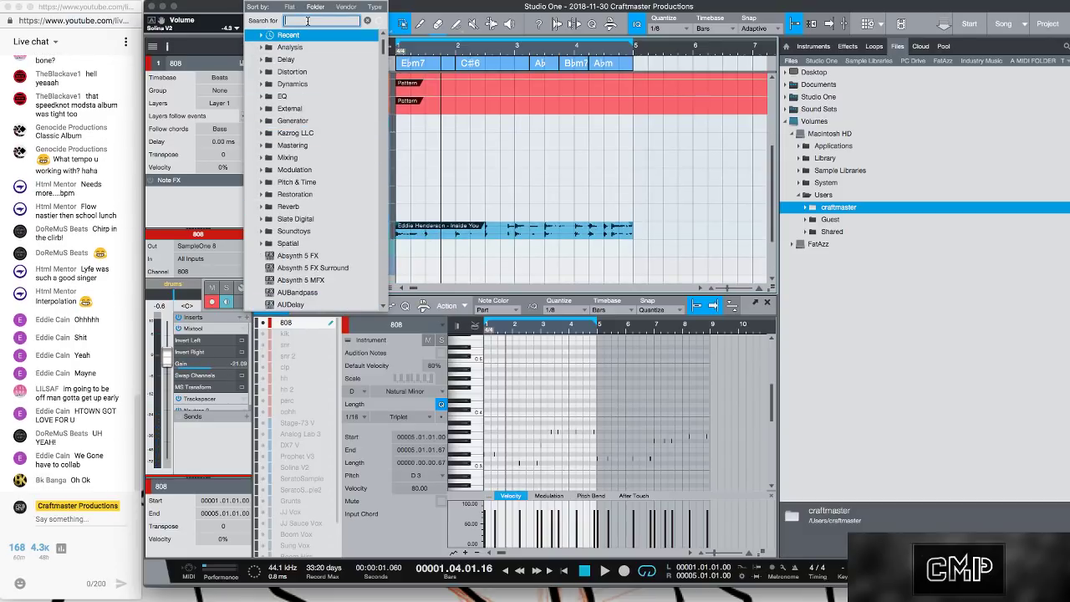
click(190, 455)
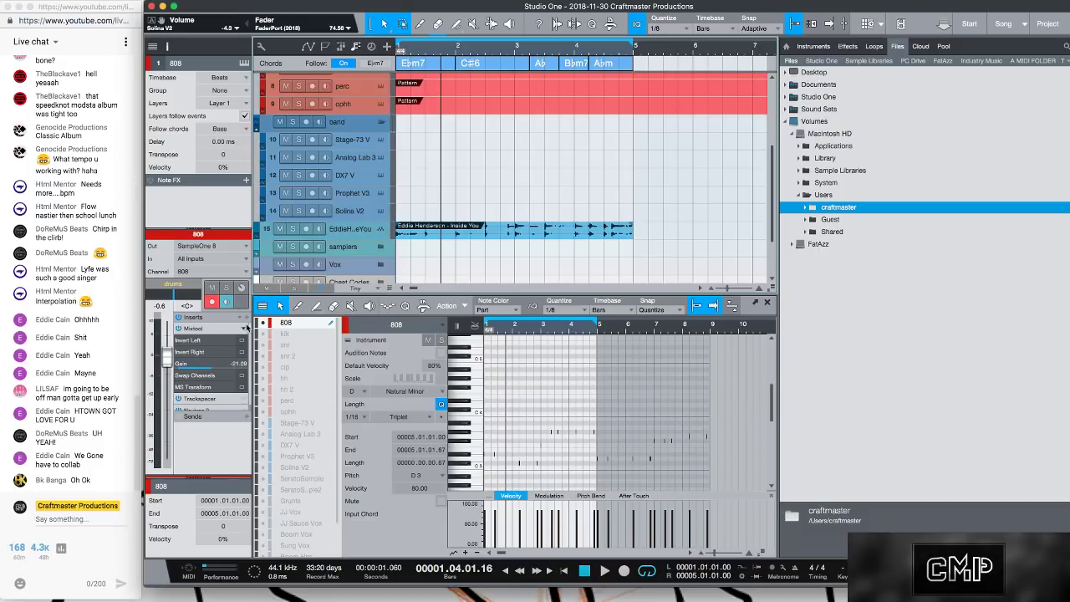
drag(226, 224, 224, 105)
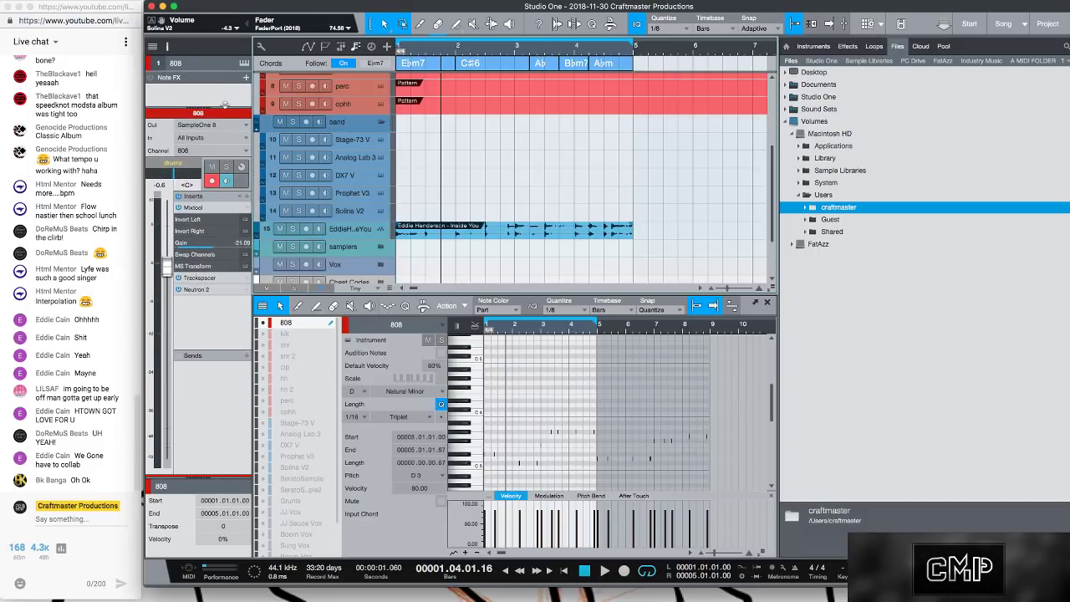
- Play the beat from bar 1 and examine the 808 part's notes against the extracted chords
key(space)
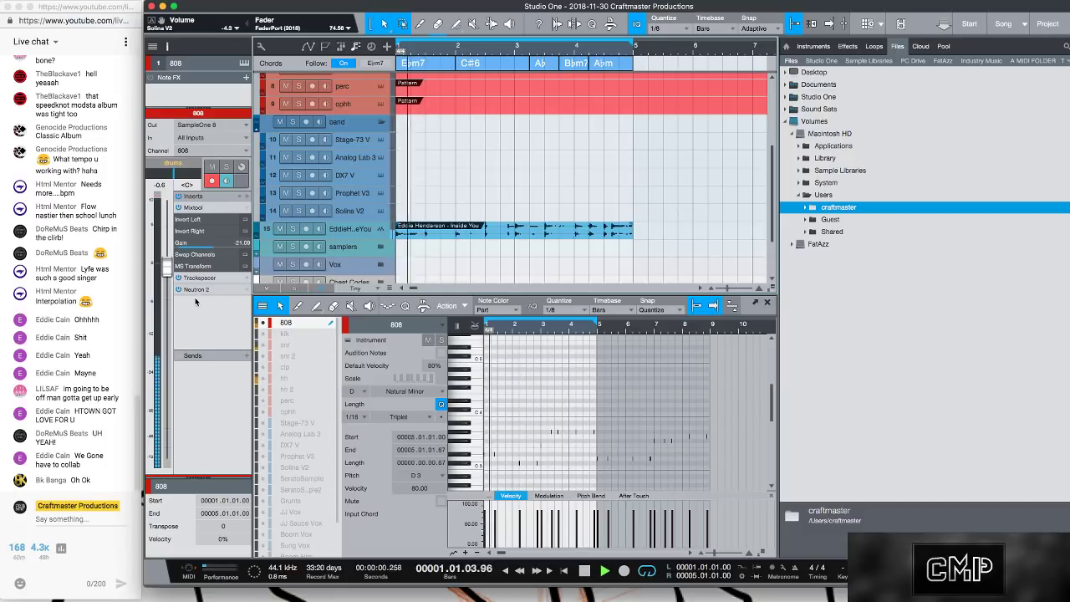
scroll(431, 167, up, 5)
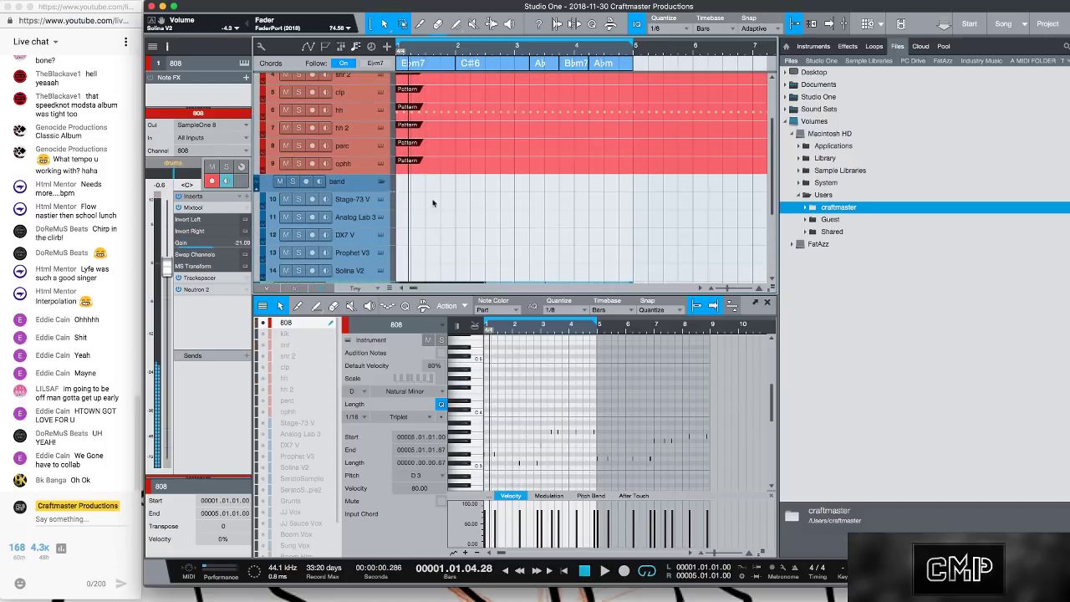
scroll(433, 138, up, 2)
key(space)
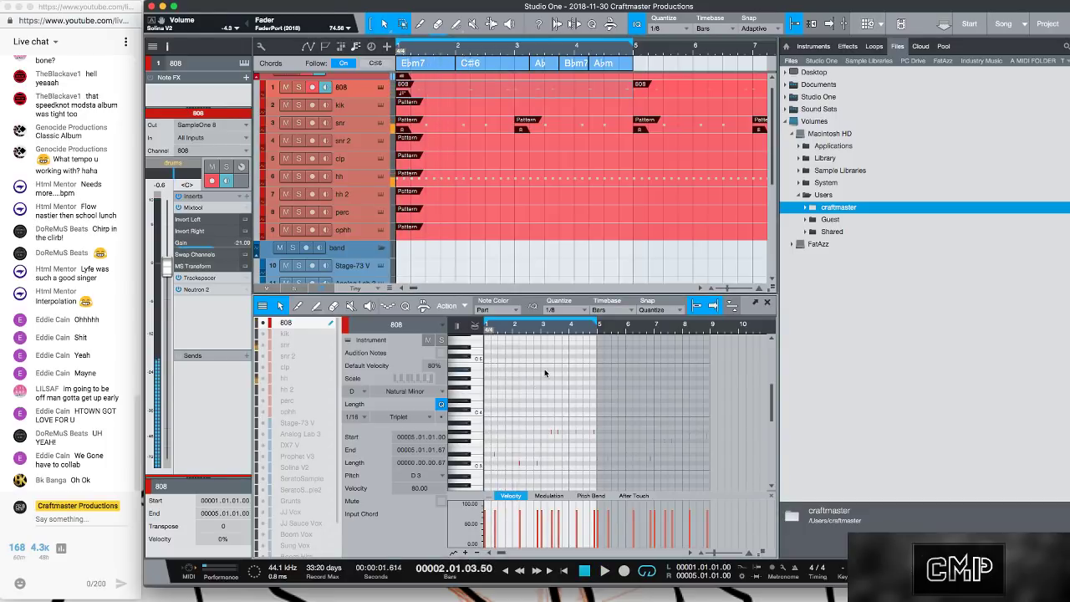
key(Home)
drag(514, 325, 534, 340)
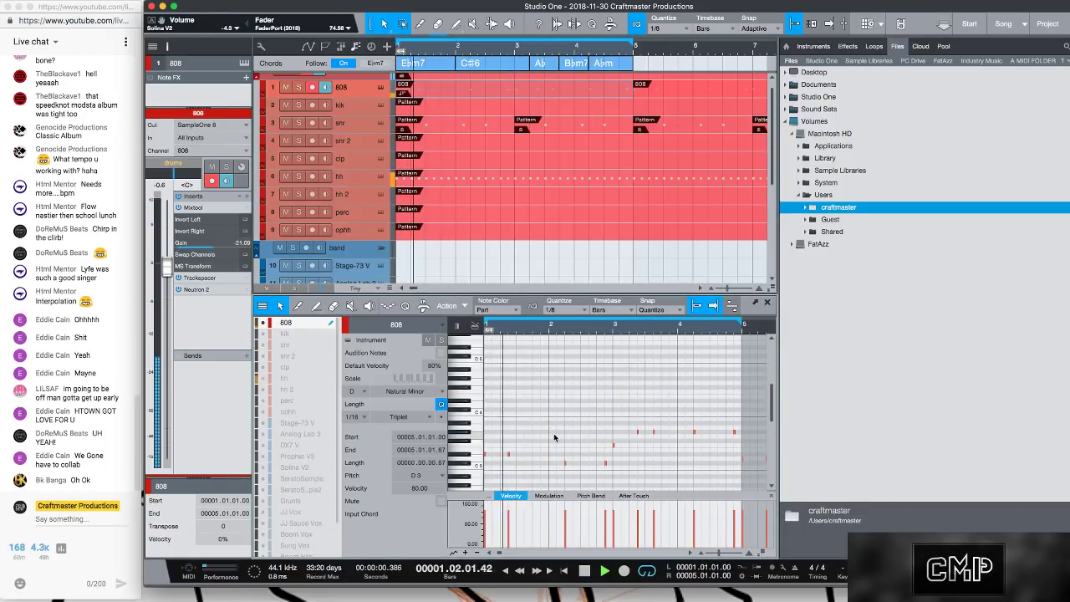
- Play the loop from the start and move the 808 part's third note, late in bar 1, to D#3
key(Home)
key(space)
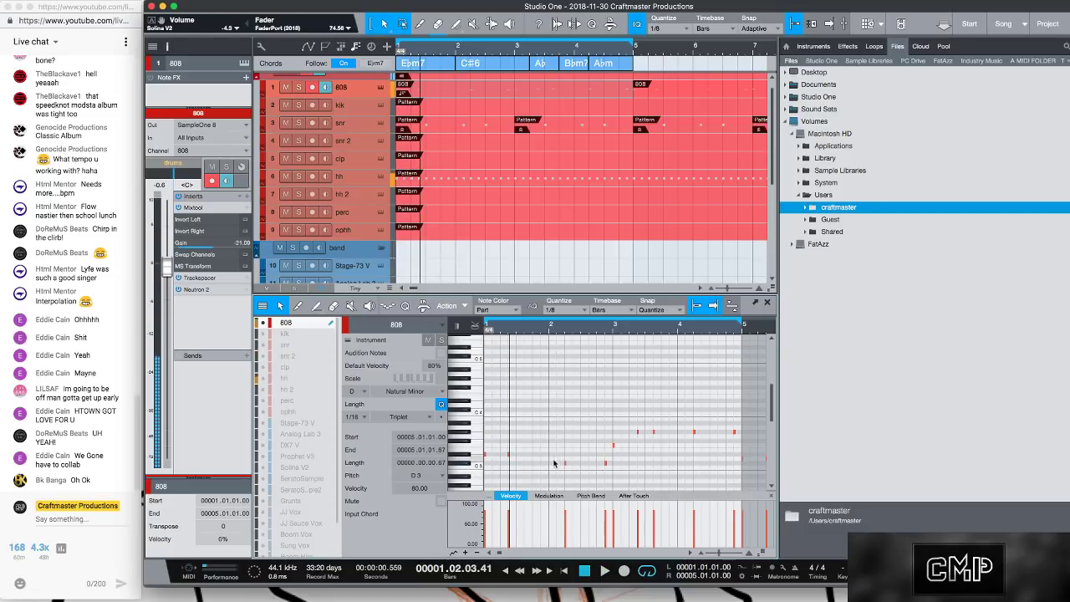
click(541, 462)
key(space)
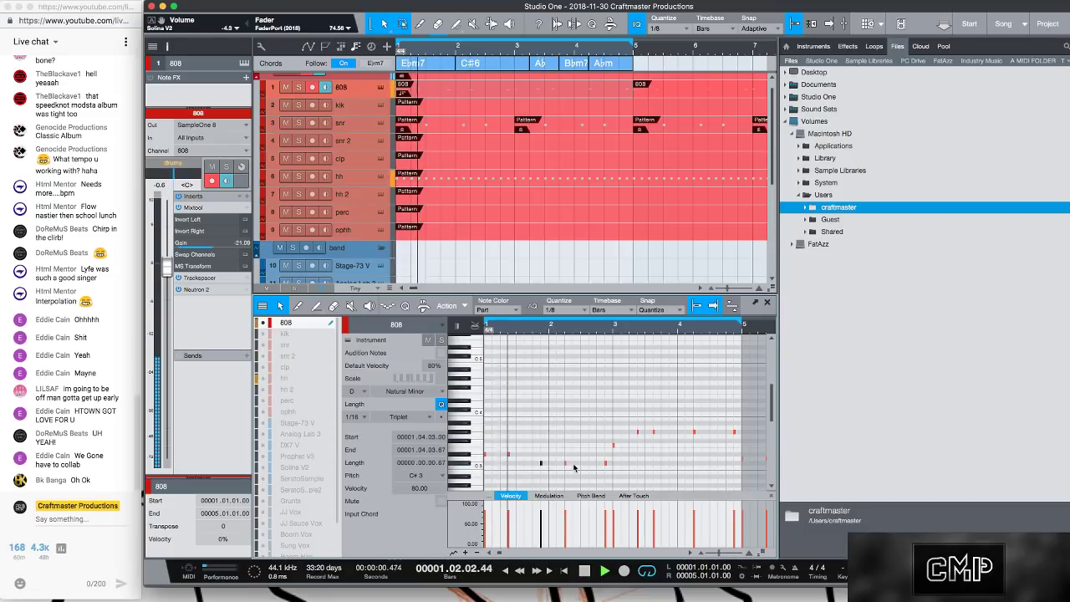
key(Home)
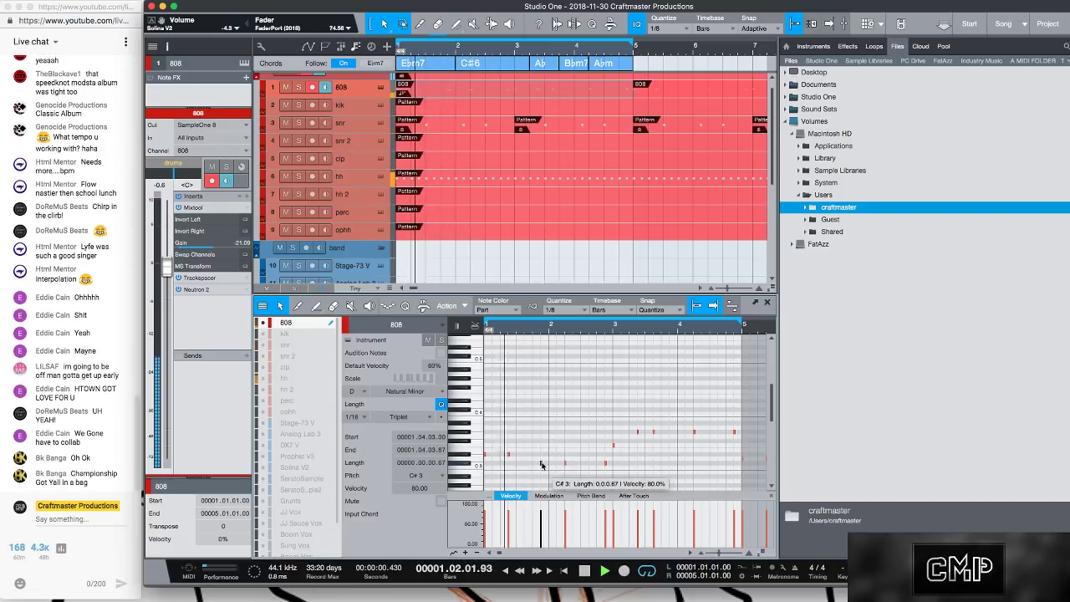
key(space)
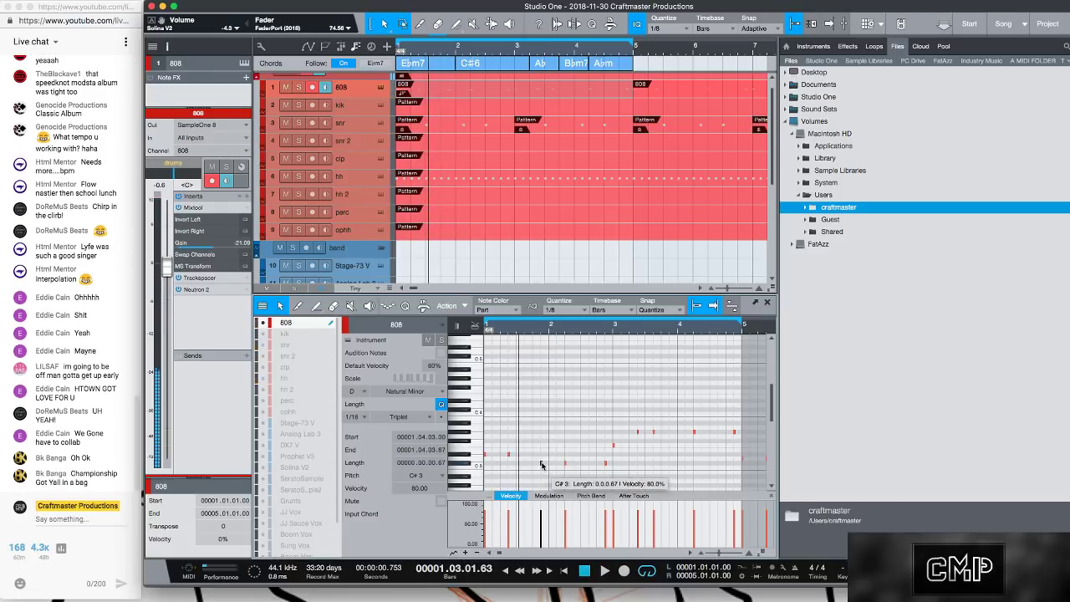
key(space)
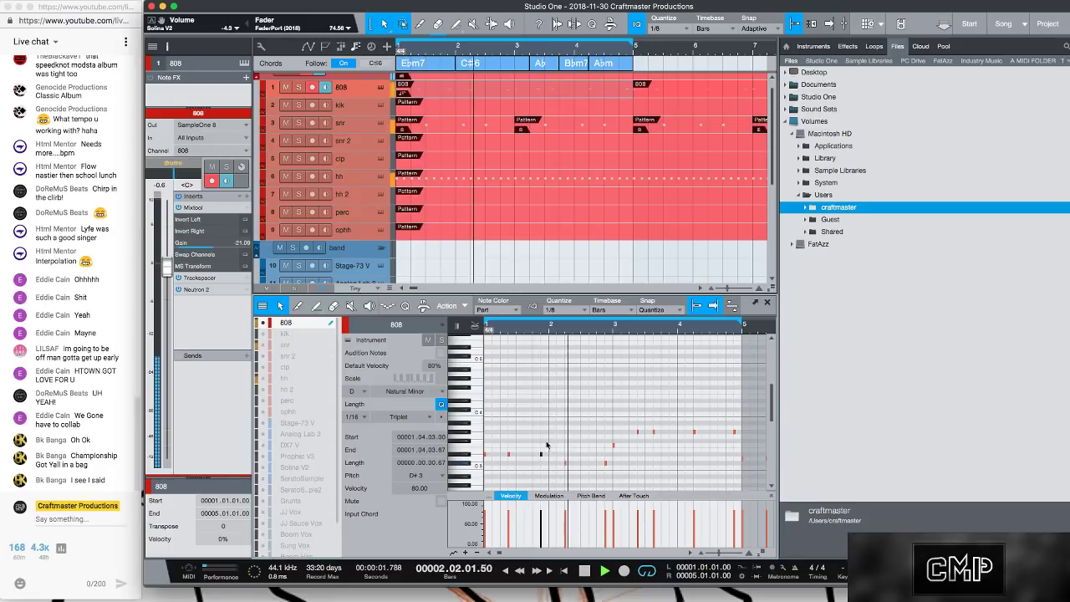
- Enlarge the arrangement area and route the Inside You track's output to the band bus
drag(459, 294, 435, 420)
click(368, 361)
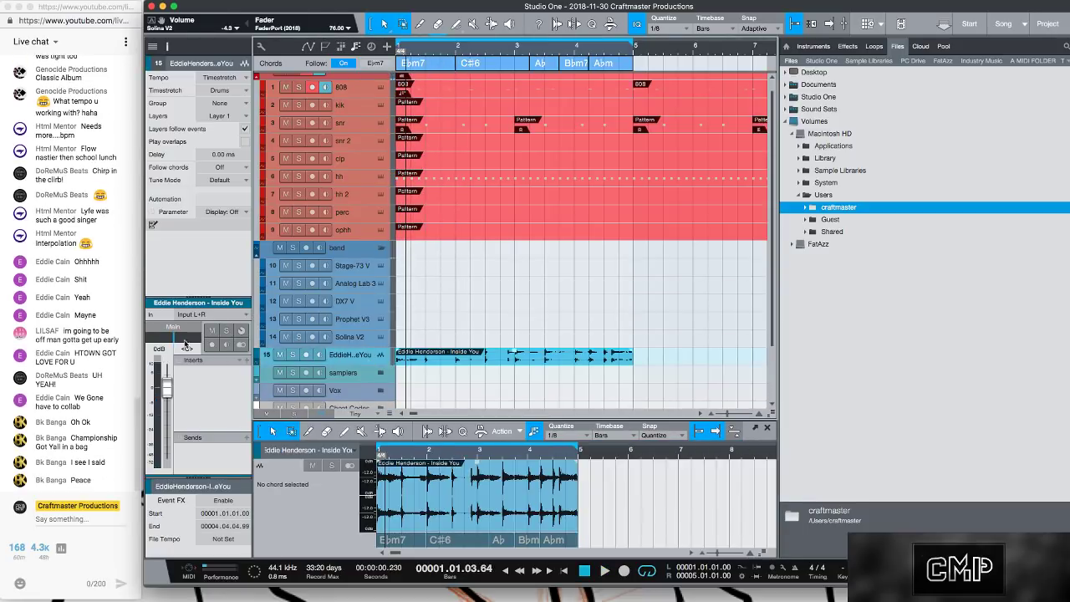
click(186, 330)
click(189, 412)
- Insert Neutron 2 on the Inside You track with its EQ high-pass filter at about 240 Hz and a 48 dB slope
click(247, 360)
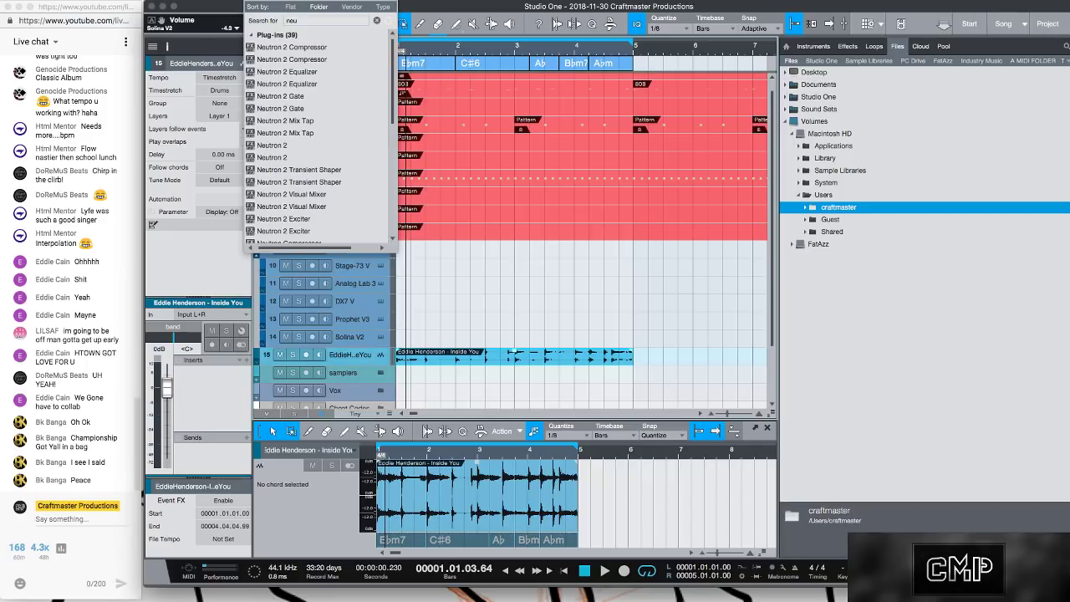
click(285, 145)
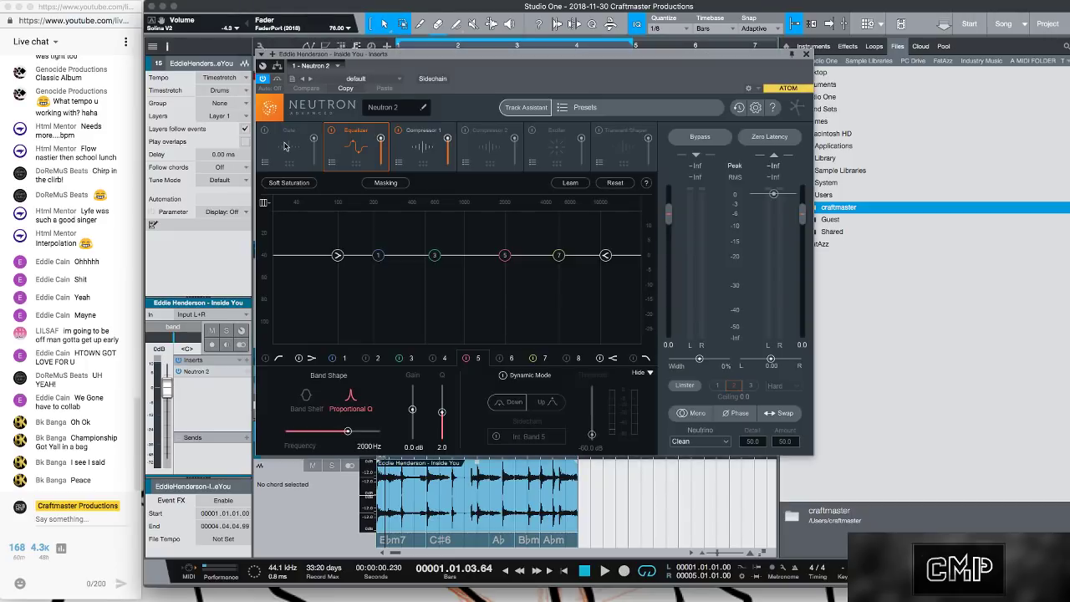
click(298, 255)
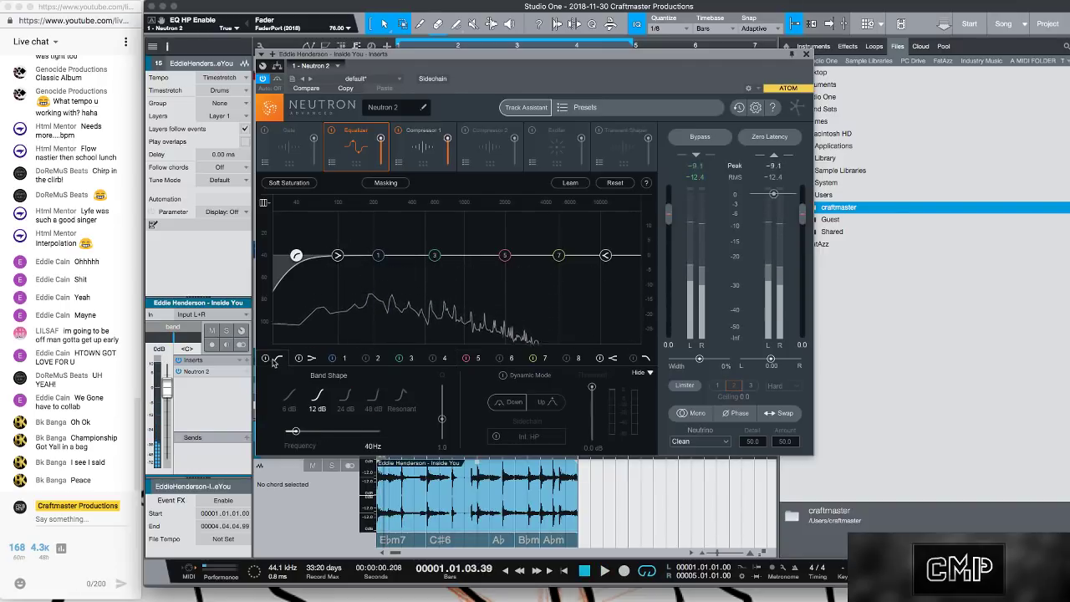
drag(311, 257, 383, 256)
click(373, 398)
key(space)
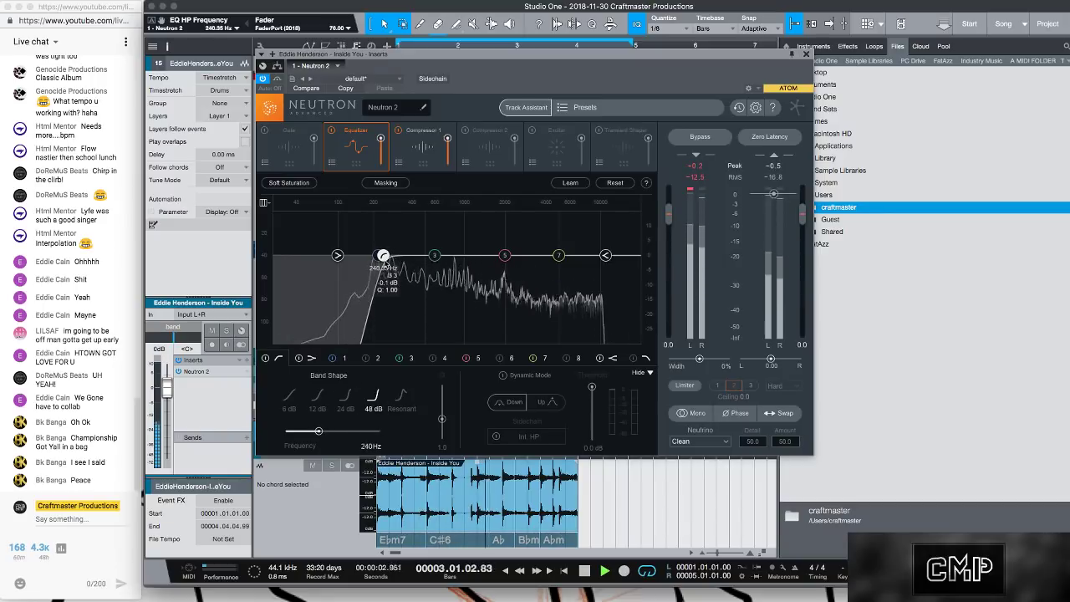
click(805, 53)
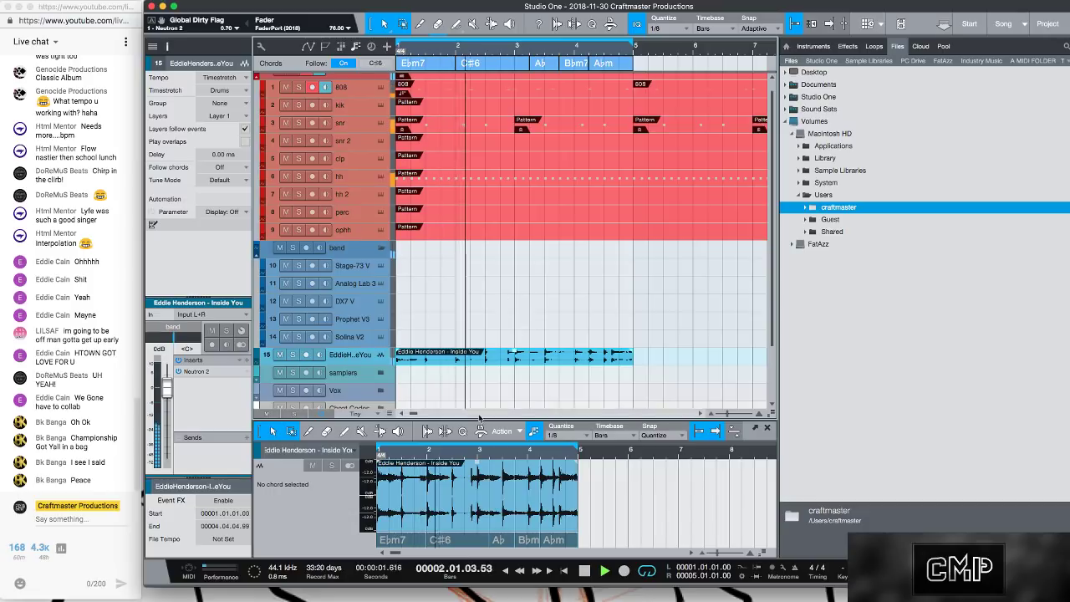
key(space)
key(space)
- Enlarge the Inside You event in the audio editor and analyze its transients with Audio Bend in Standard detection mode
drag(470, 445, 538, 463)
key(space)
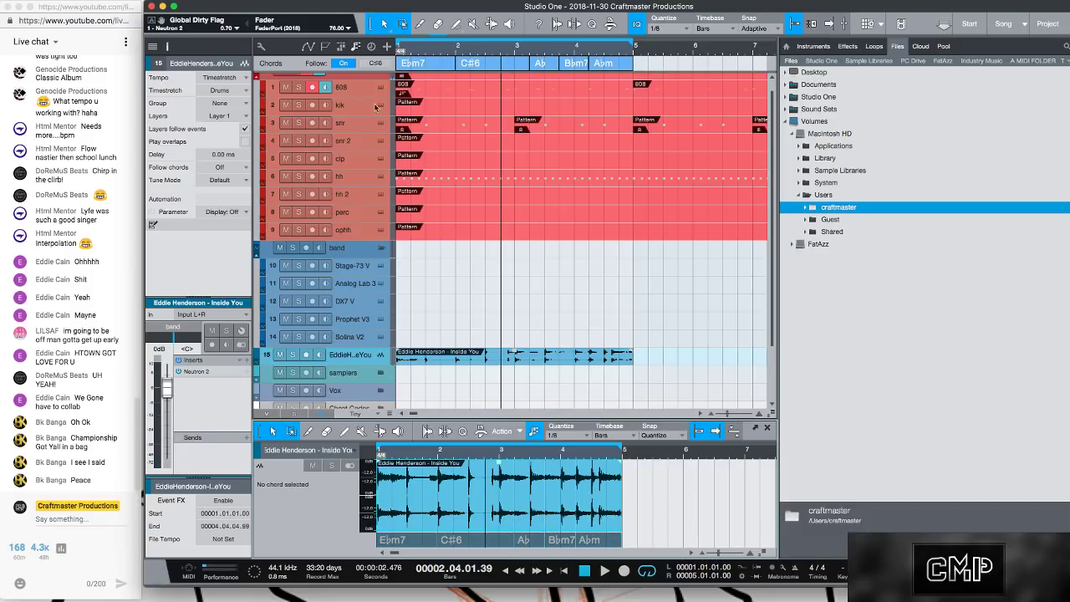
click(557, 23)
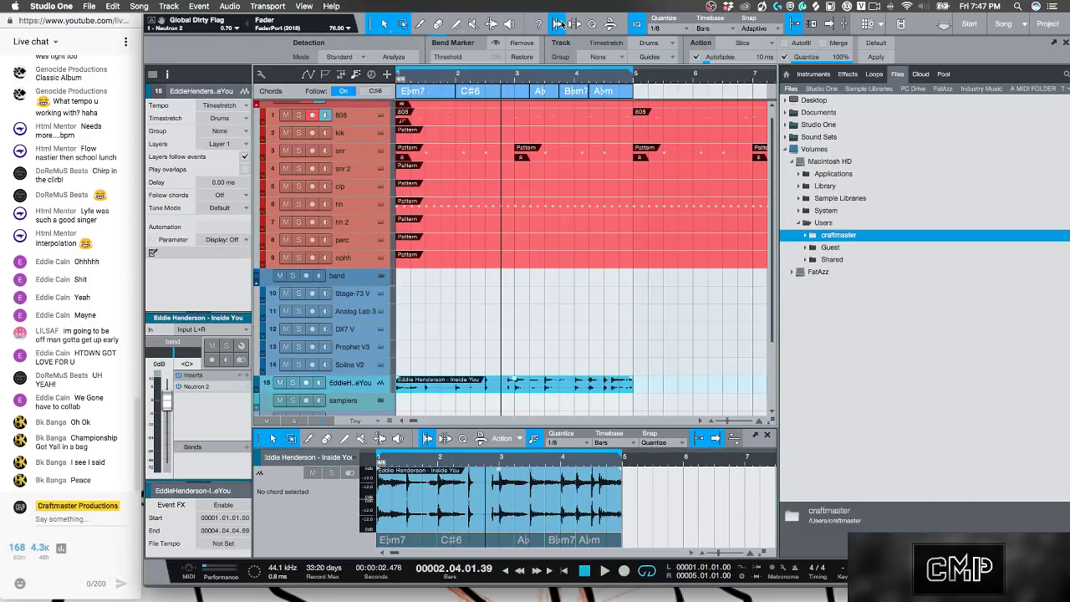
click(573, 23)
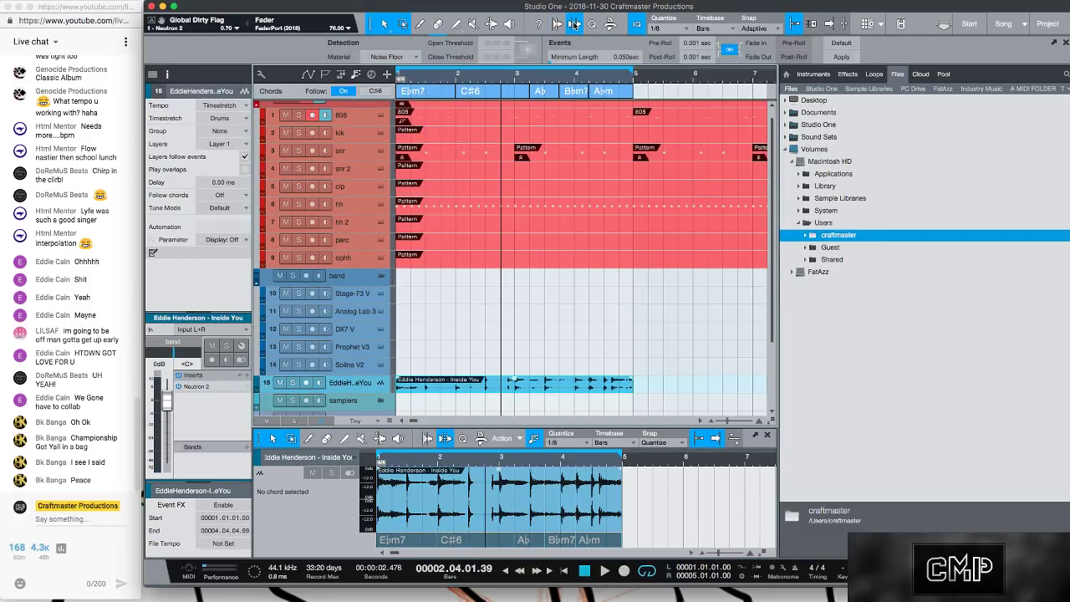
drag(535, 428, 537, 208)
click(556, 24)
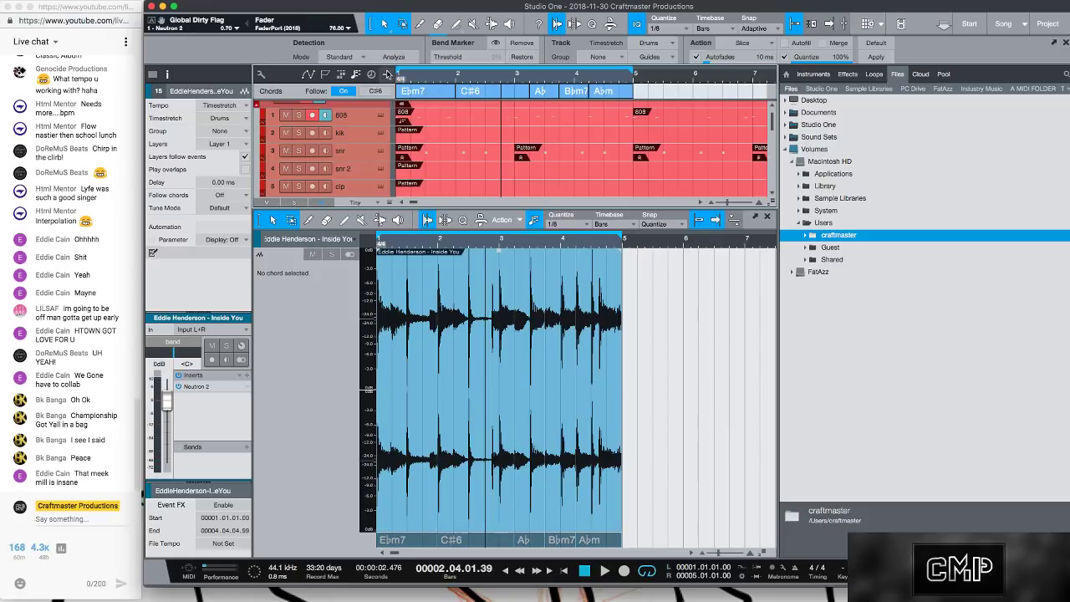
click(403, 58)
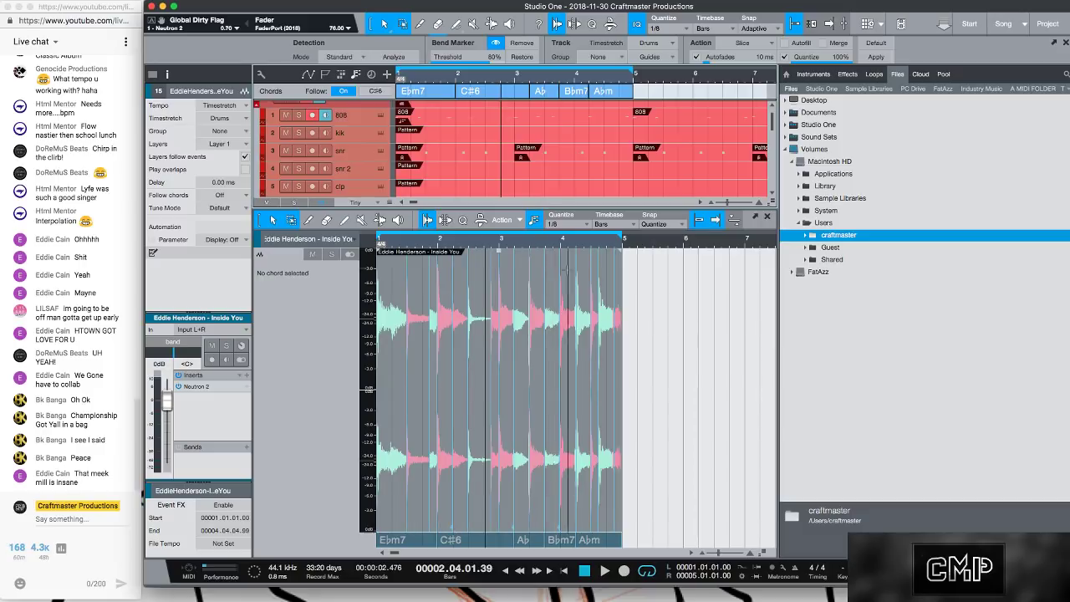
- Play the loop in short passages and check the 808 part's notes against the sample's chord changes
key(space)
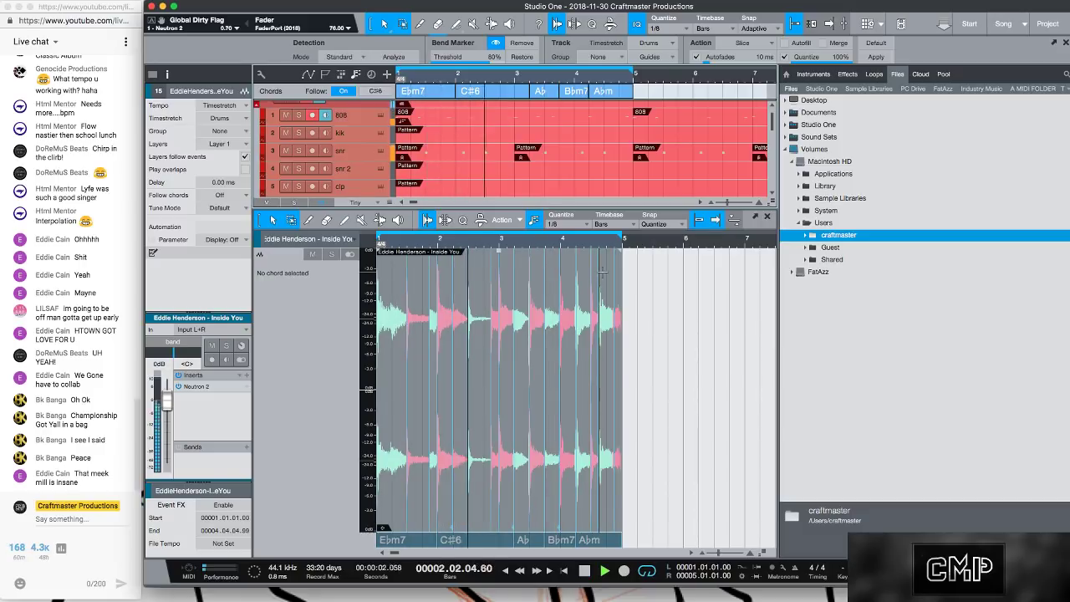
click(522, 122)
key(space)
key(space)
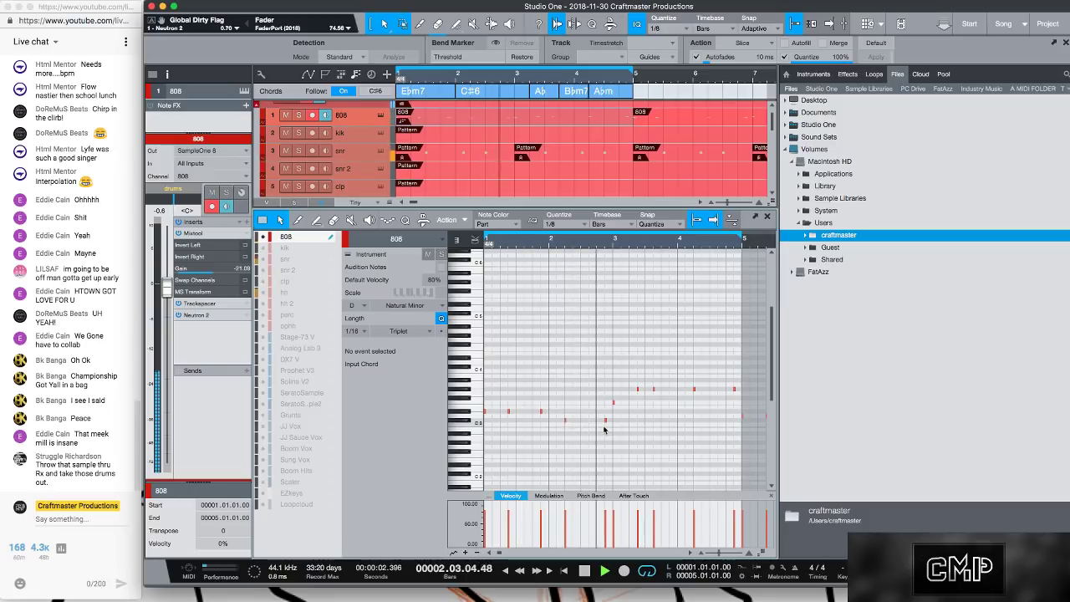
key(space)
key(space)
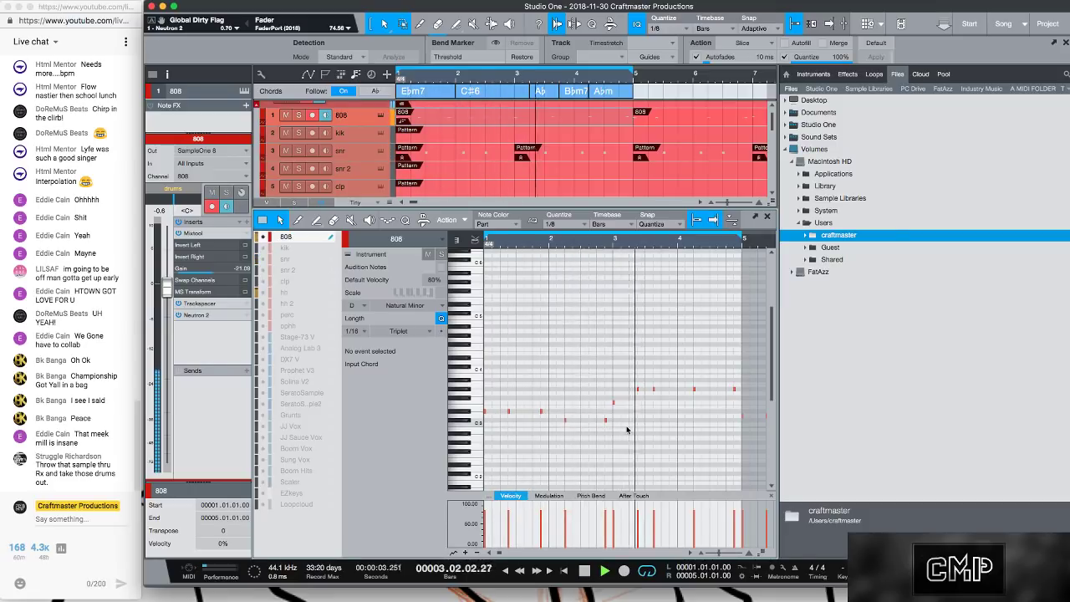
key(space)
key(space)
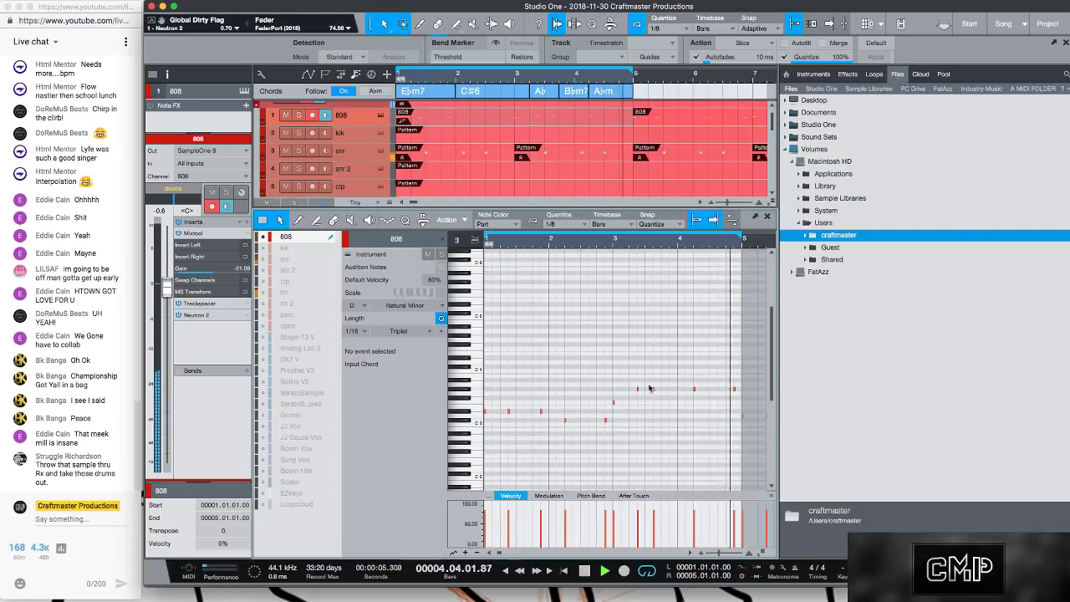
key(space)
- Enlarge the arrangement area and delete all five chords from the chord track
drag(580, 256, 580, 443)
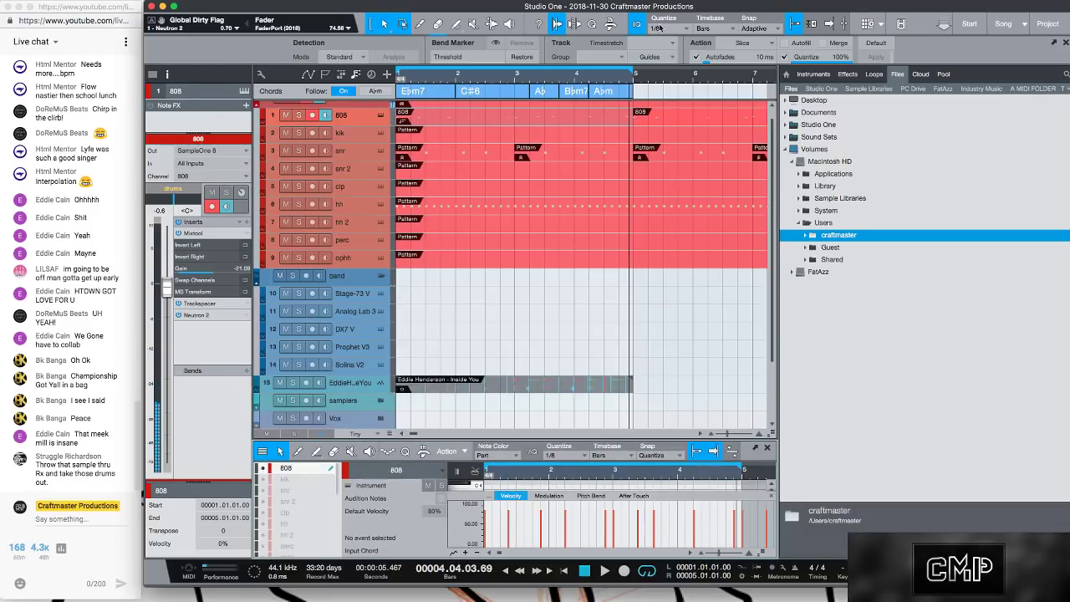
drag(655, 91, 428, 94)
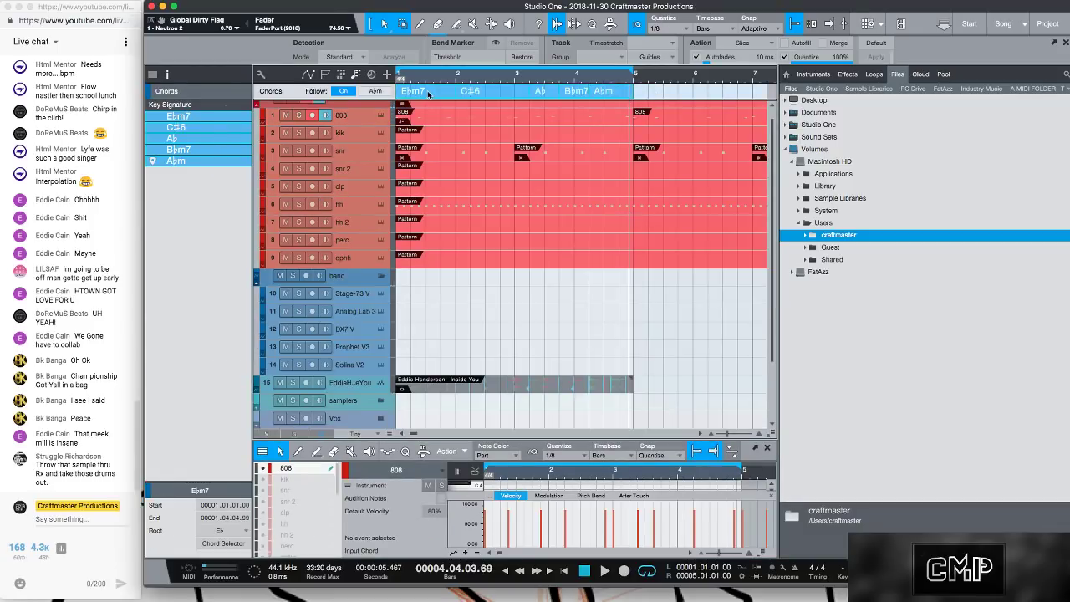
key(Delete)
- Bounce the Inside You event to new audio and open it for editing in Melodyne
click(498, 386)
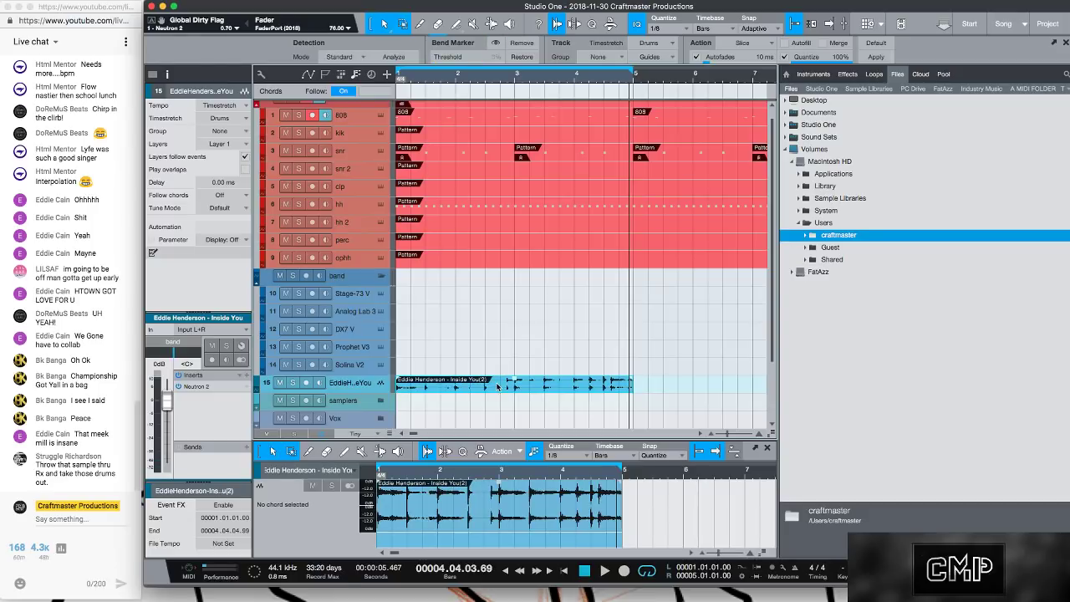
key(super+m)
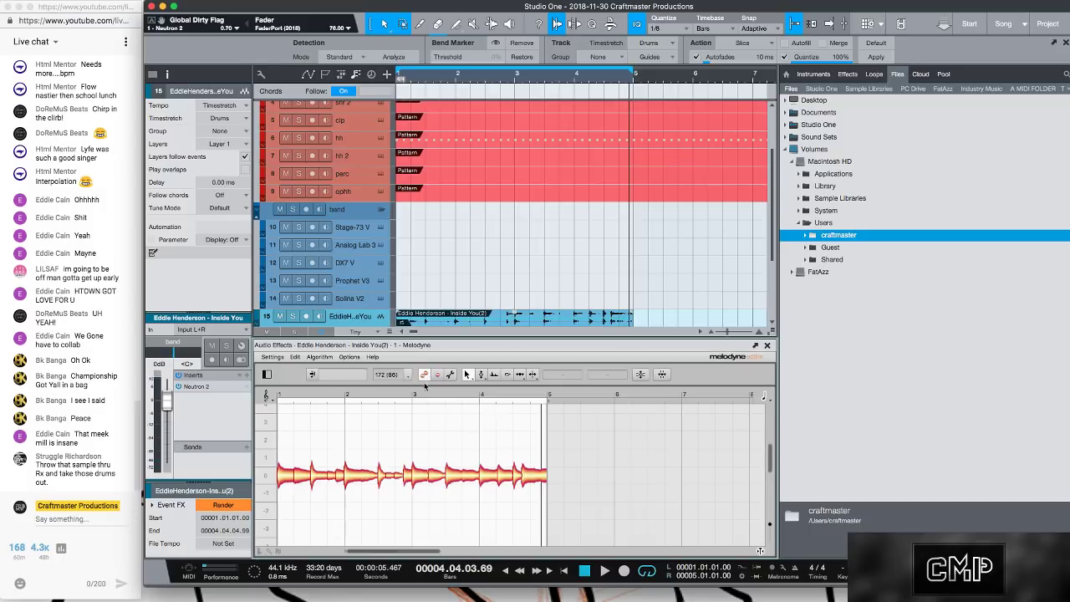
drag(426, 334, 438, 358)
scroll(515, 281, down, 6)
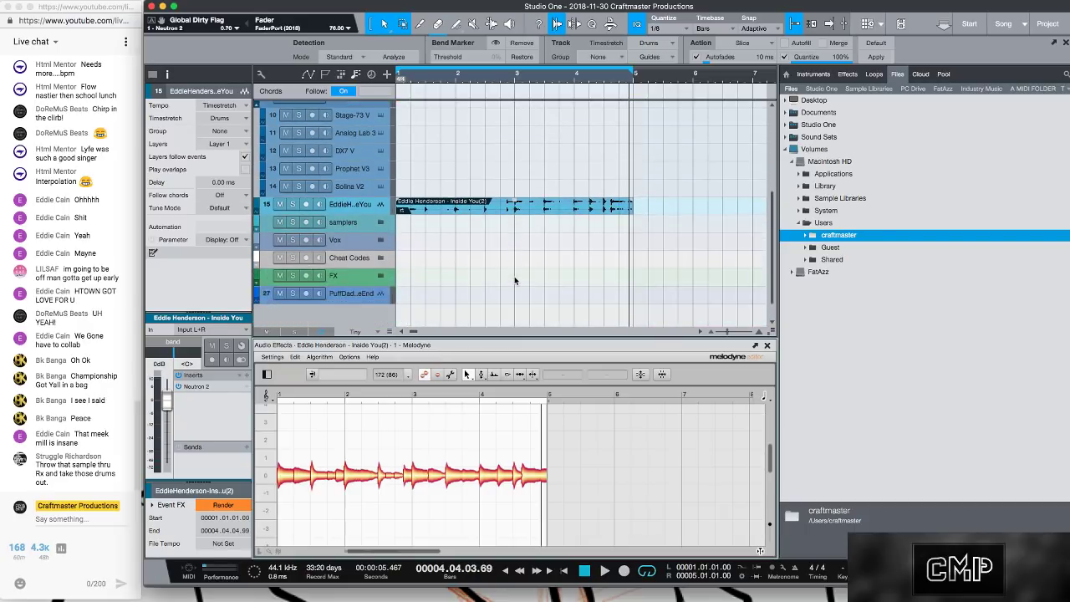
- Try to bounce the Inside You event with its Melodyne effect to new audio
click(486, 211)
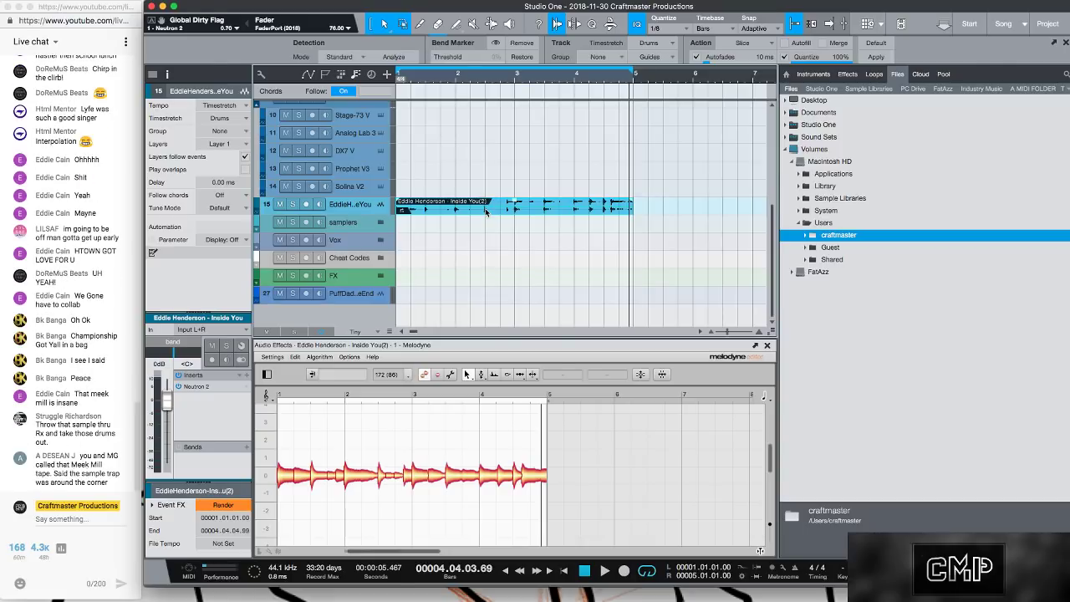
key(super+b)
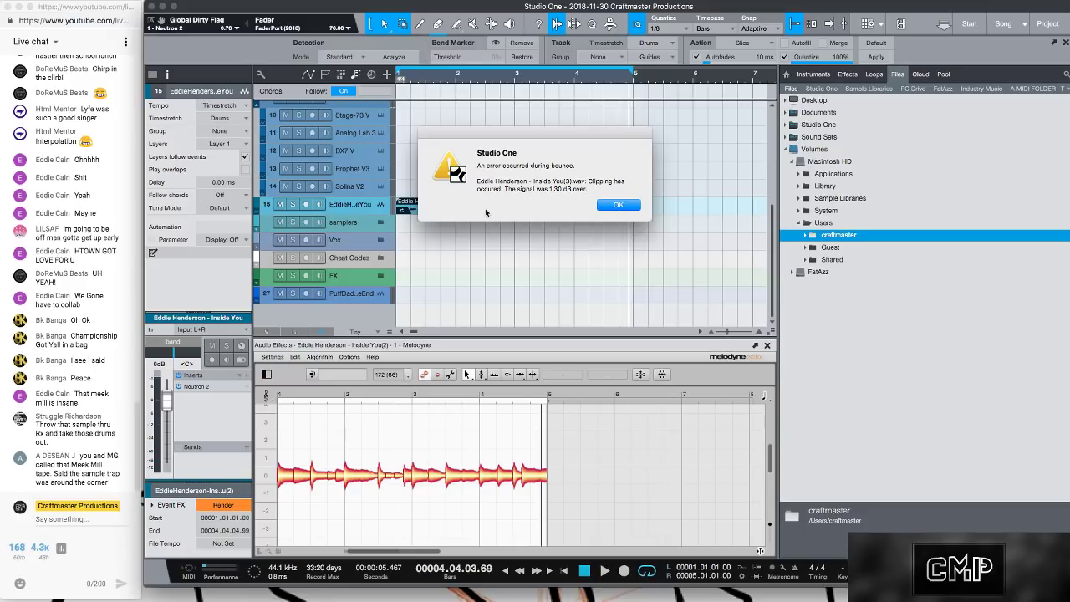
click(609, 205)
- Undo the last bounce, then lower the Inside You event's volume slightly and bounce it again
scroll(540, 385, down, 1)
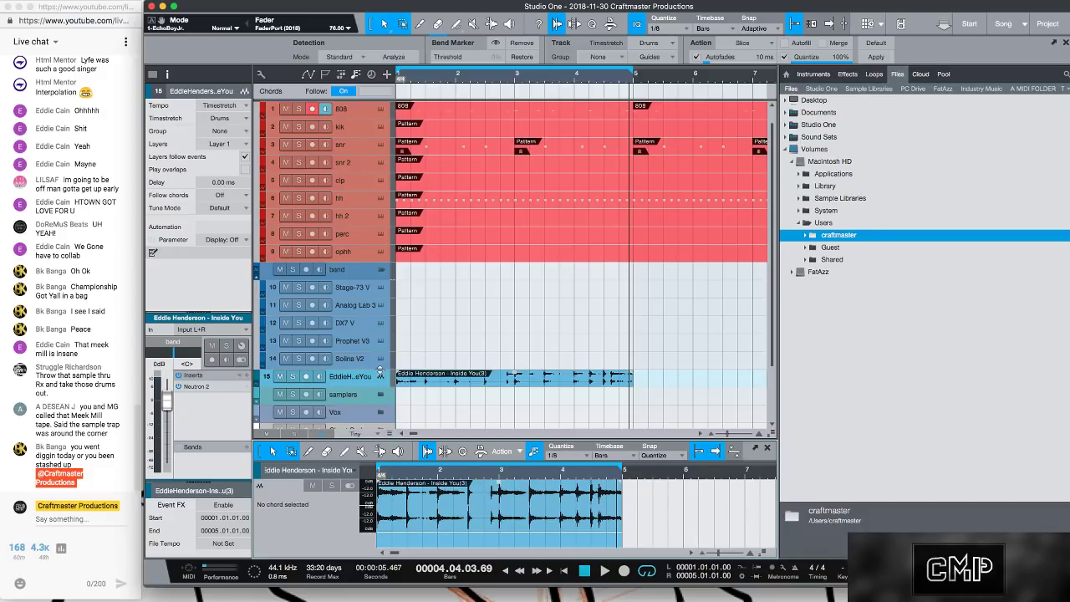
mouse_move(380, 370)
mouse_down()
mouse_move(406, 270)
mouse_move(391, 383)
mouse_up()
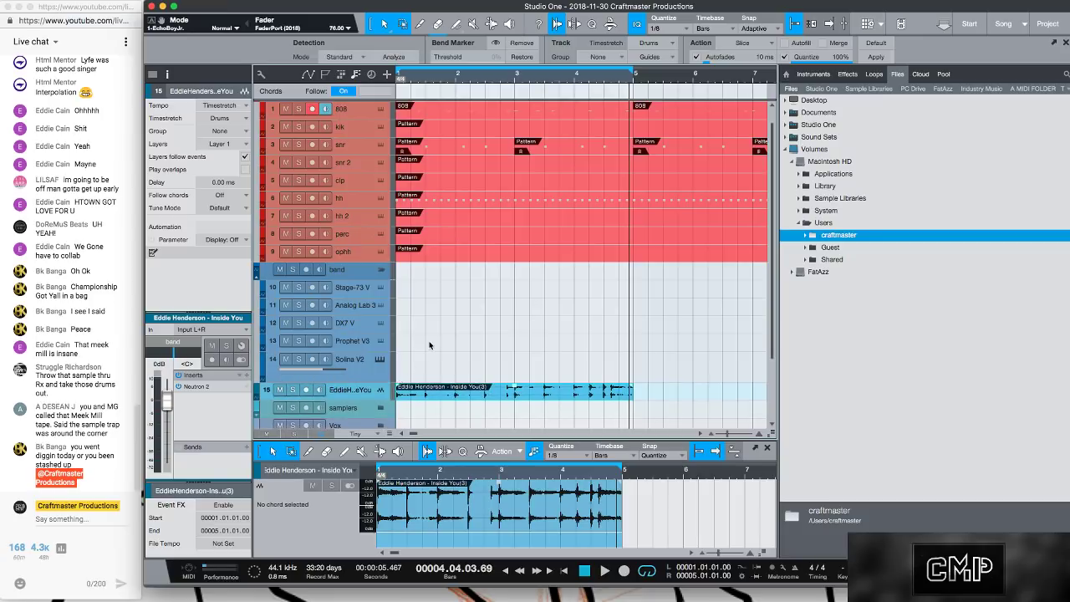
scroll(433, 390, down, 3)
scroll(443, 367, up, 8)
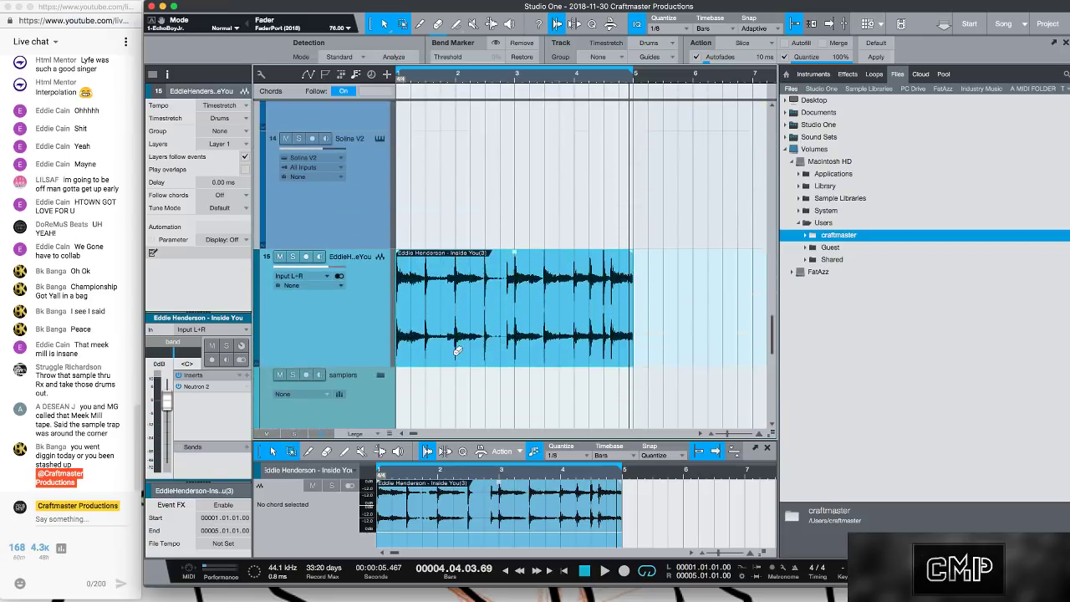
drag(419, 79, 500, 90)
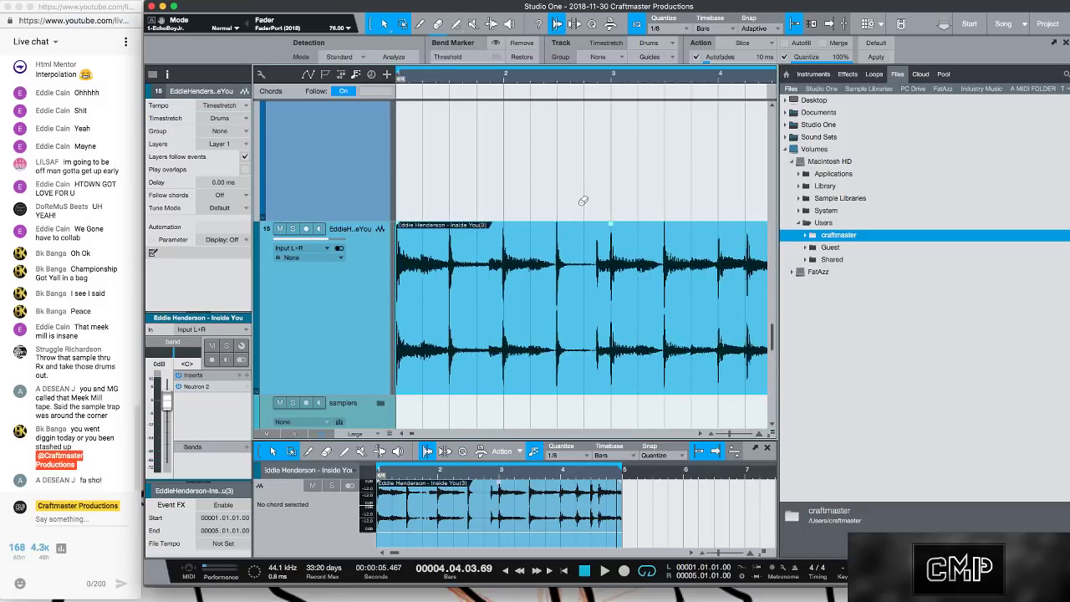
key(ctrl+z)
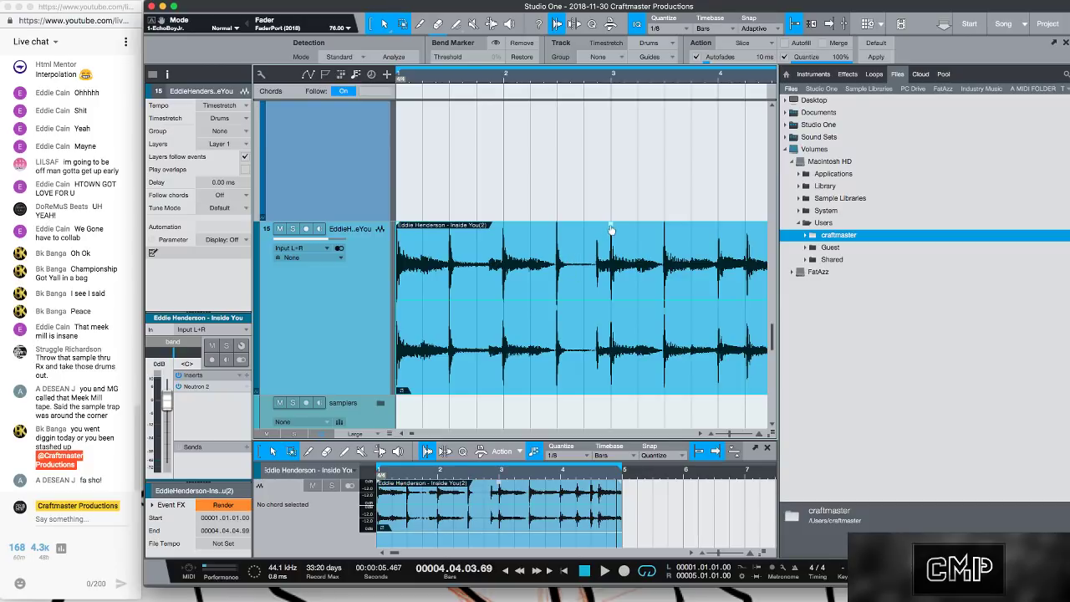
drag(610, 227, 610, 229)
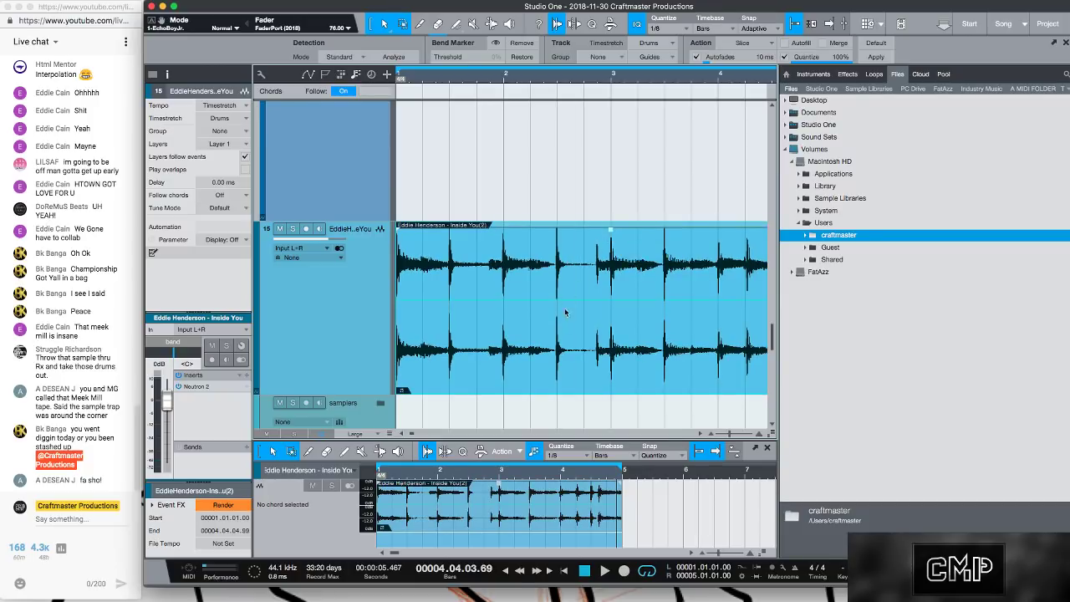
key(super+z)
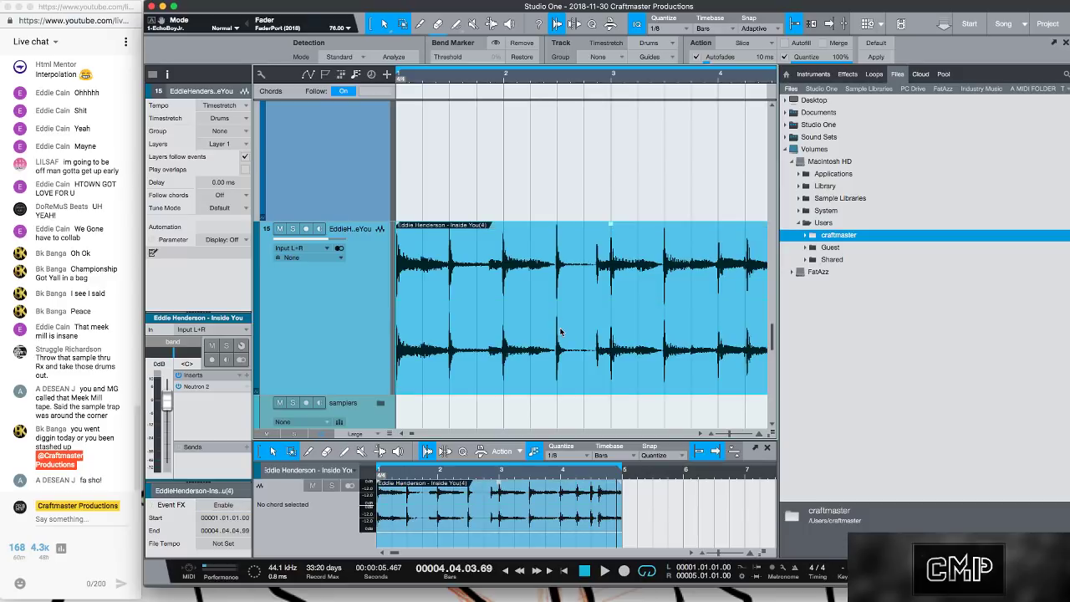
- Locate the Inside You(4) event's audio file in the pool and show it in Finder
right_click(560, 331)
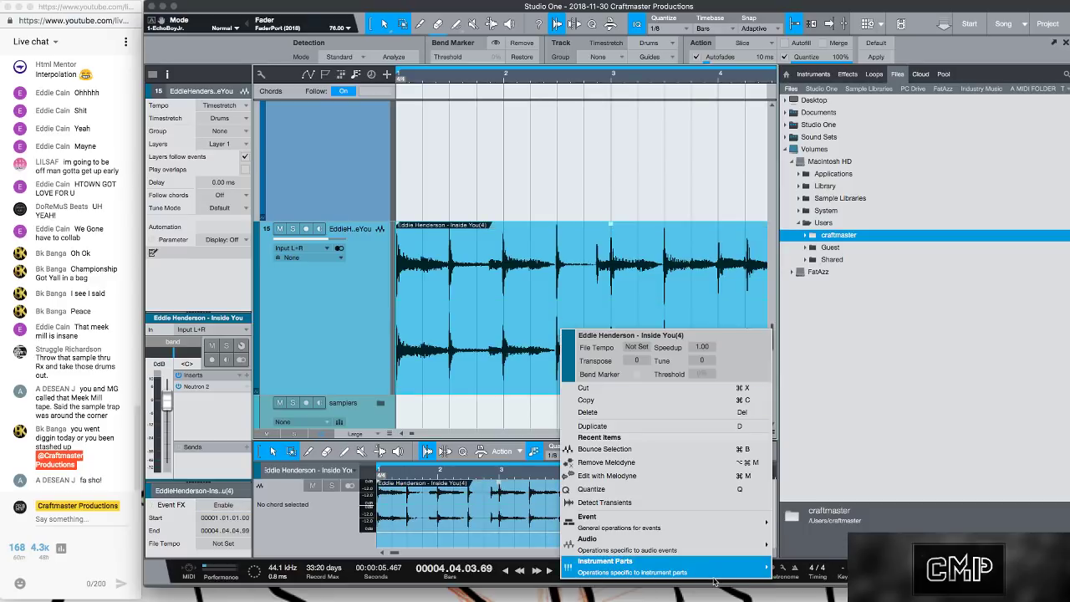
mouse_move(748, 573)
mouse_move(739, 552)
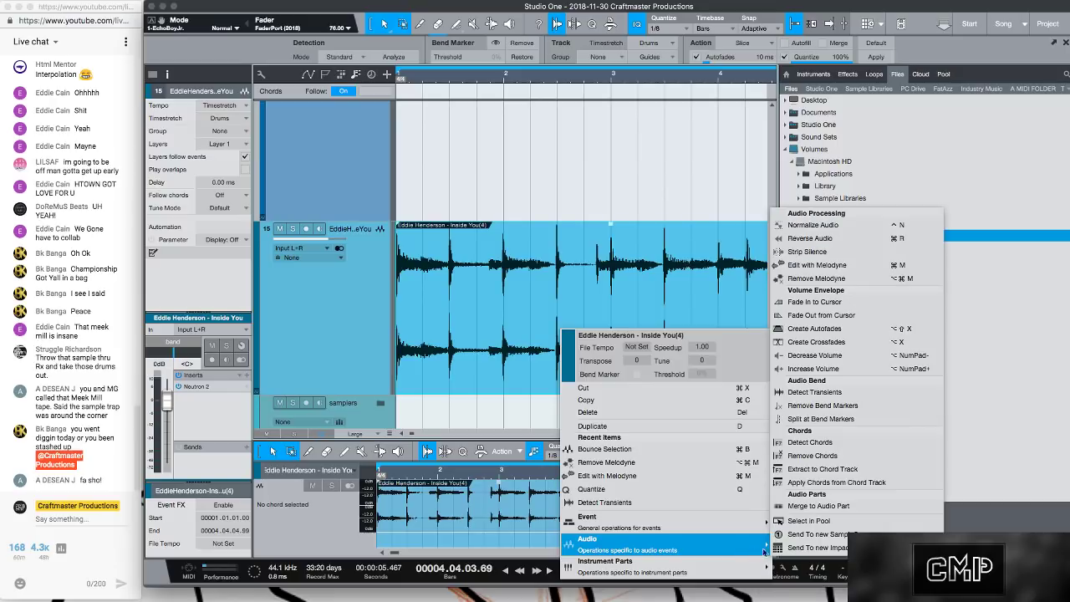
mouse_move(740, 528)
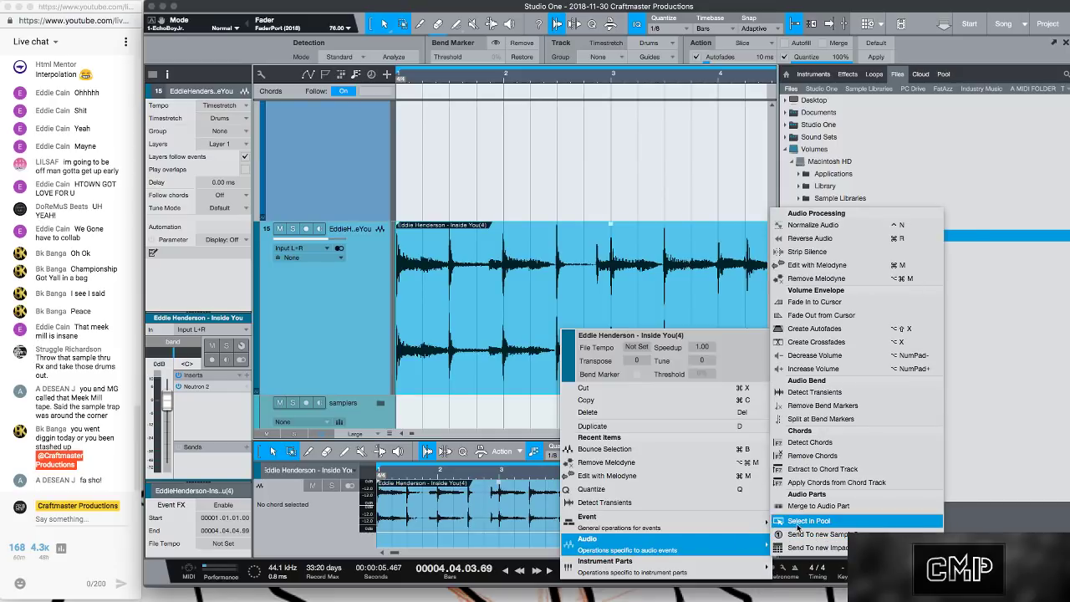
click(798, 520)
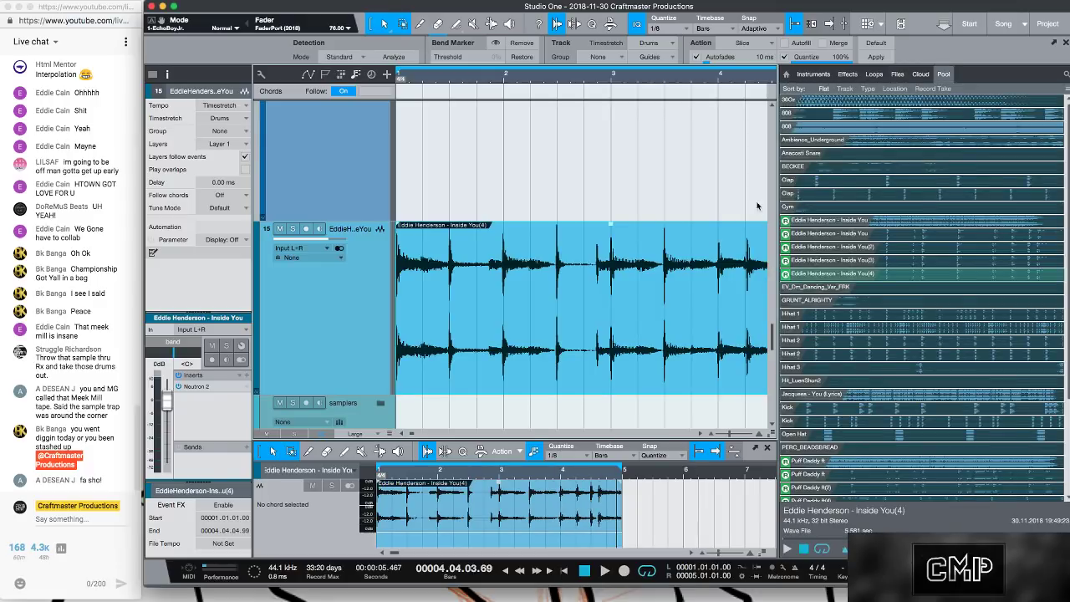
right_click(875, 273)
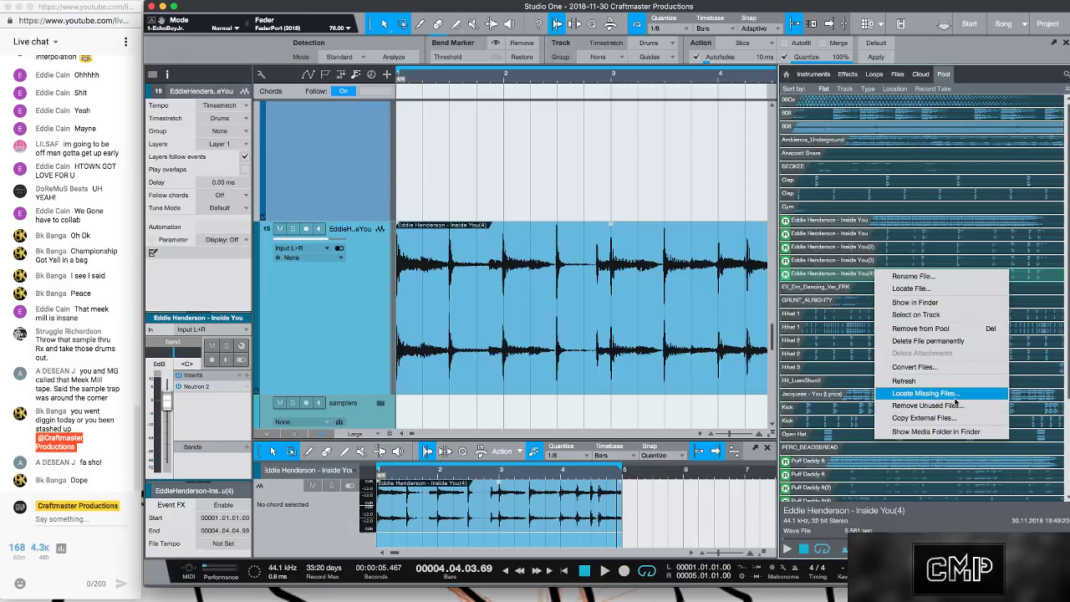
click(936, 302)
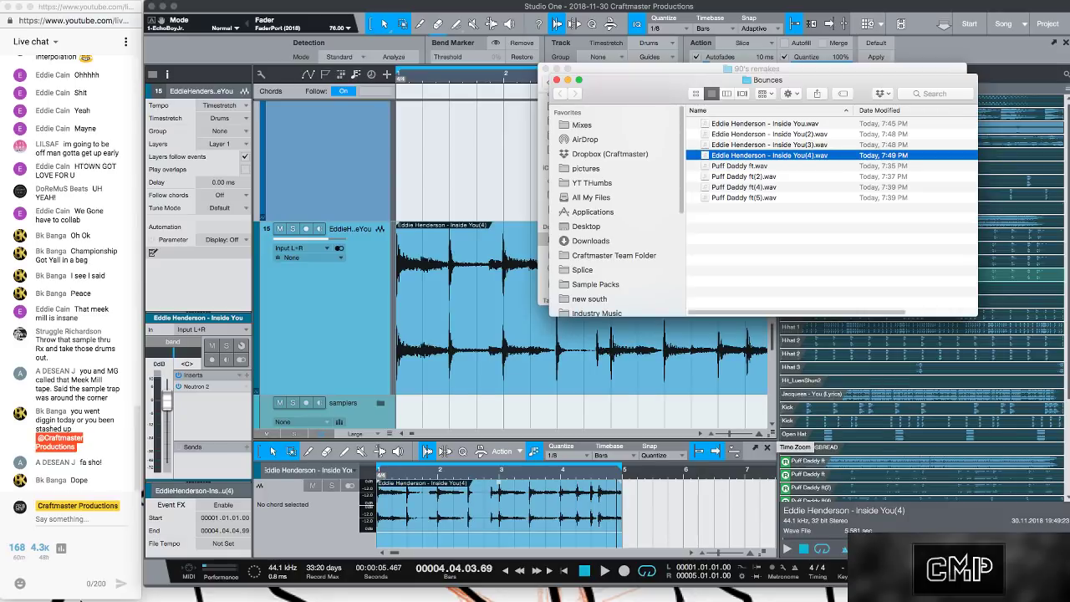
- Launch iZotope RX 7 Audio Editor and decline to locate the missing files from its previous session
mouse_move(124, 589)
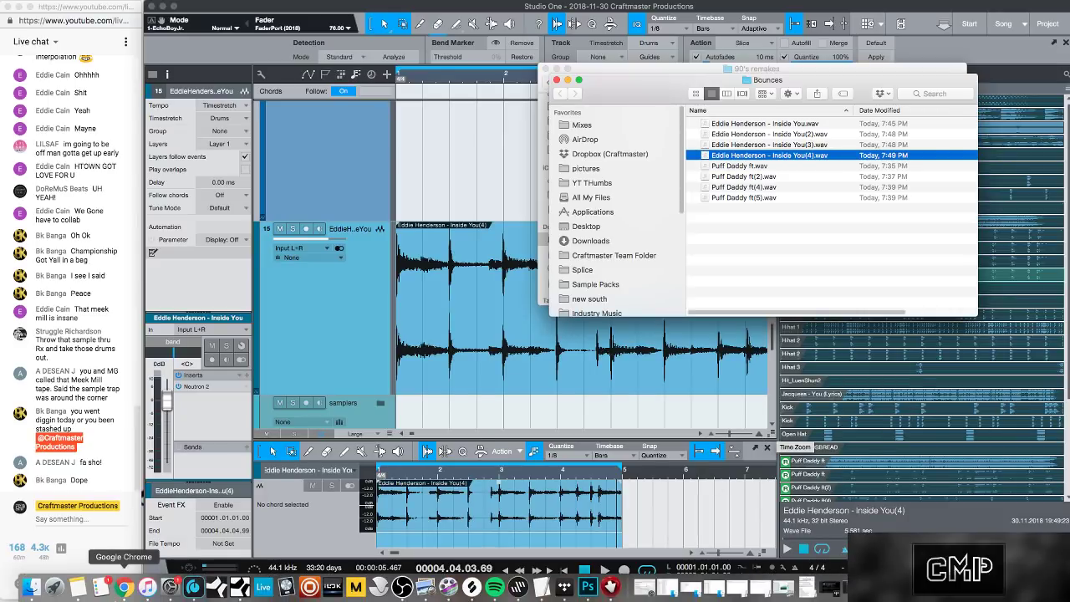
click(54, 587)
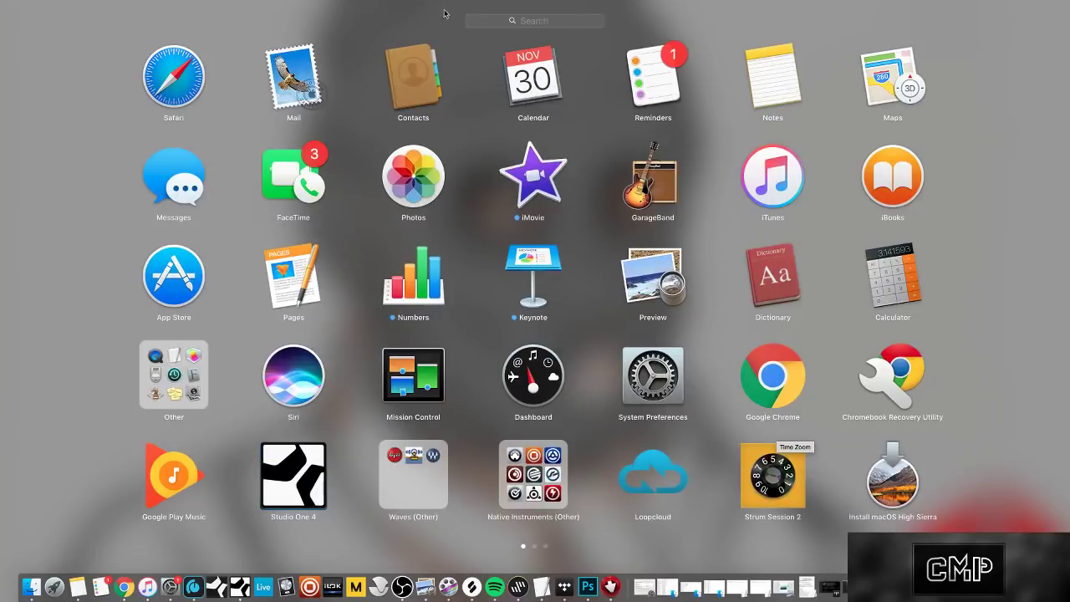
click(522, 20)
text(rx)
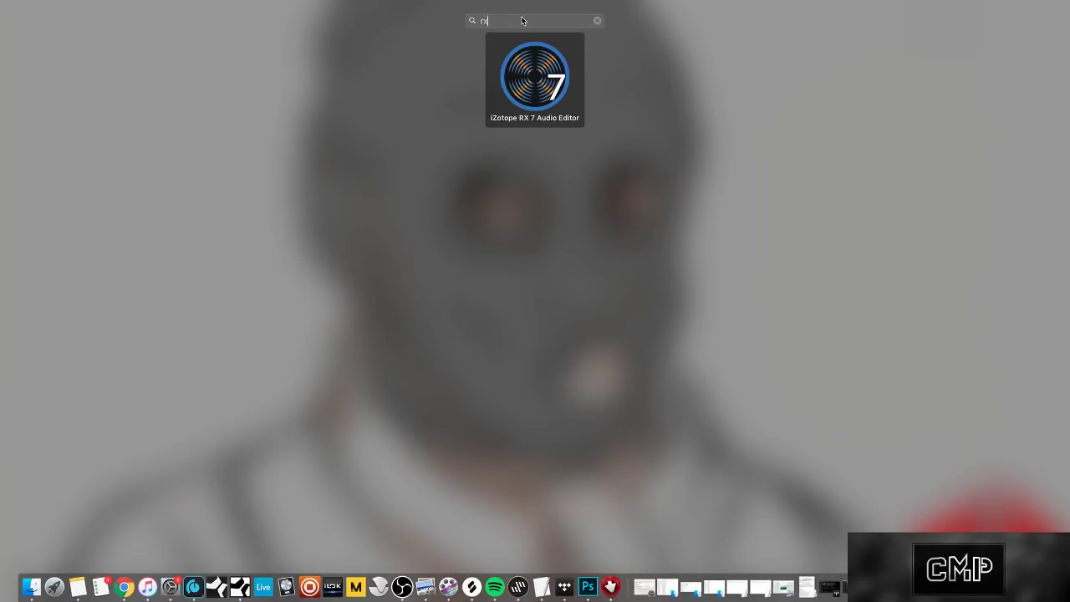
click(521, 59)
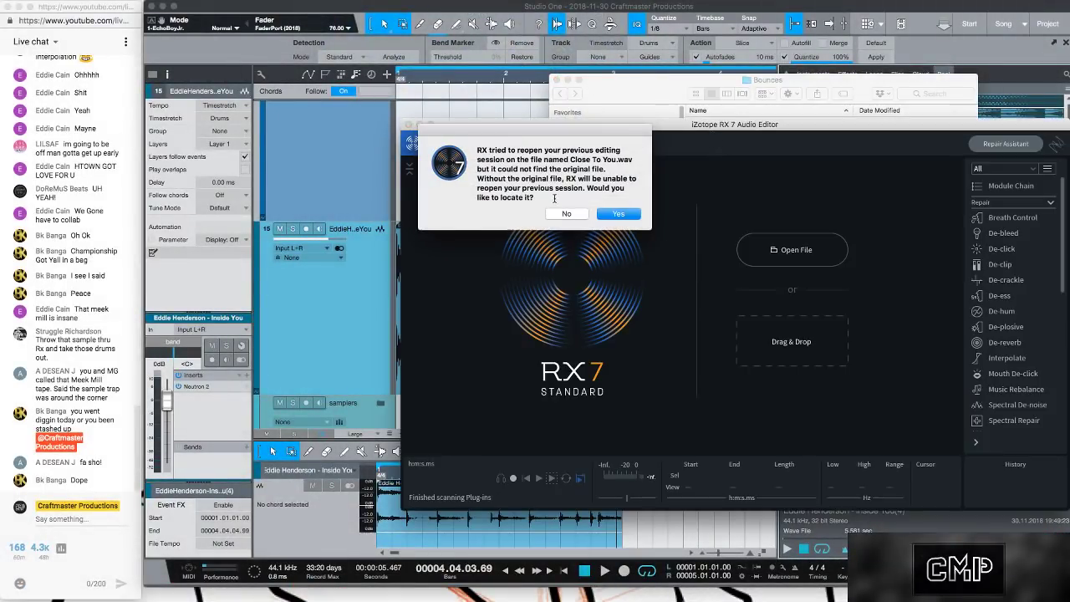
click(564, 214)
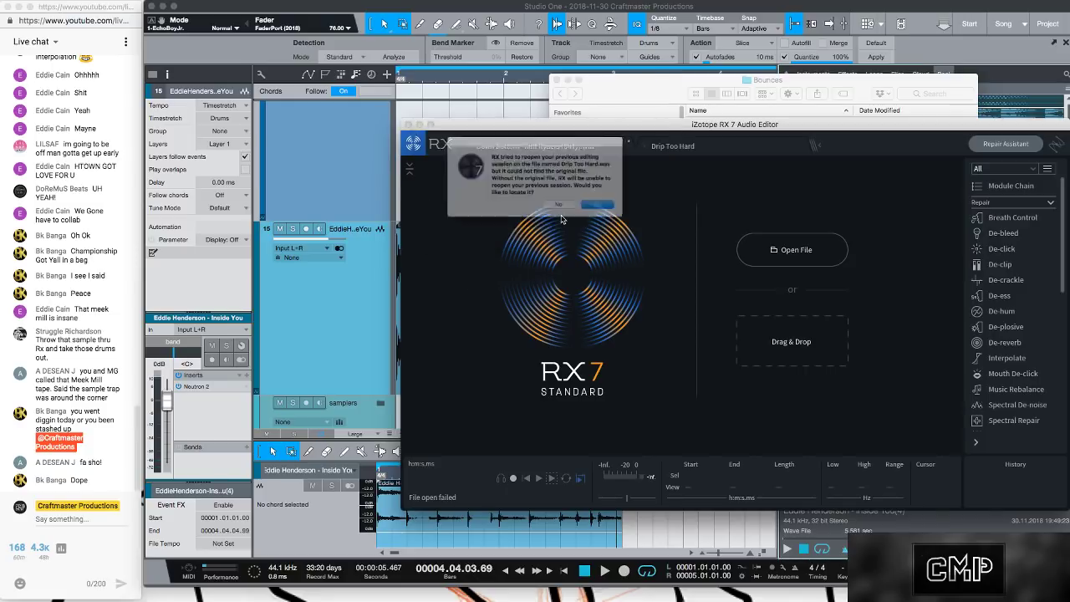
click(569, 213)
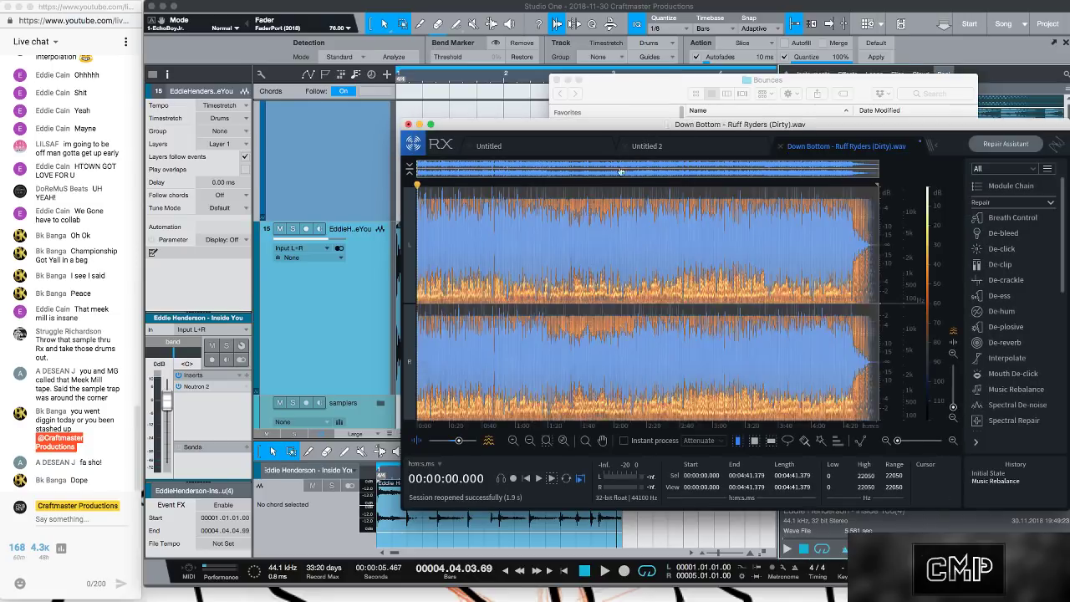
- Load the Inside You(4).wav bounce from Finder into RX and reposition the editor window
drag(645, 128, 739, 312)
drag(732, 183, 436, 74)
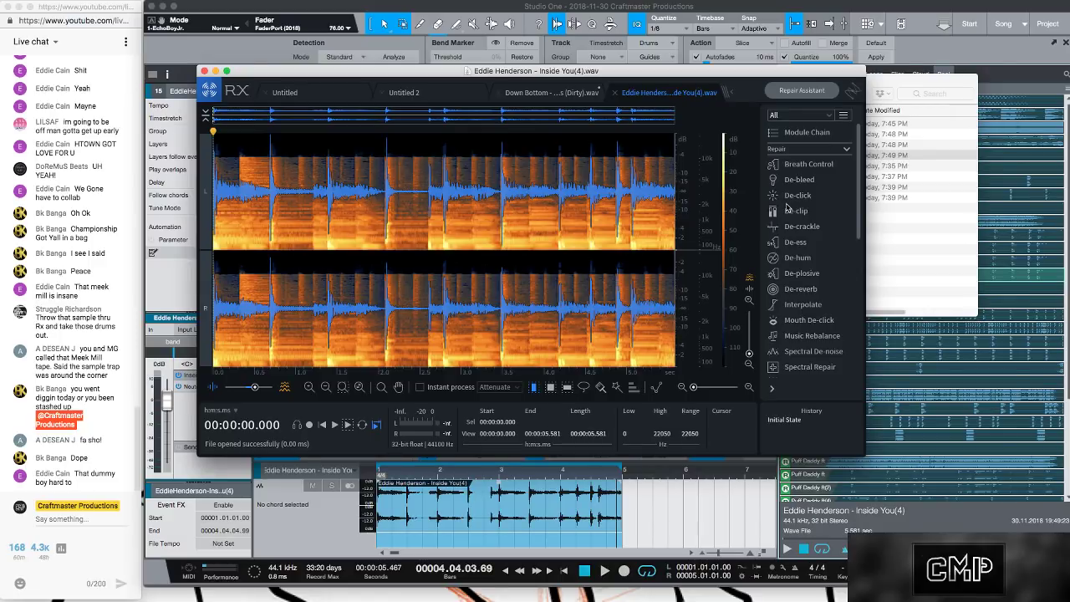
mouse_move(859, 211)
mouse_down()
mouse_move(857, 368)
mouse_move(846, 204)
mouse_up()
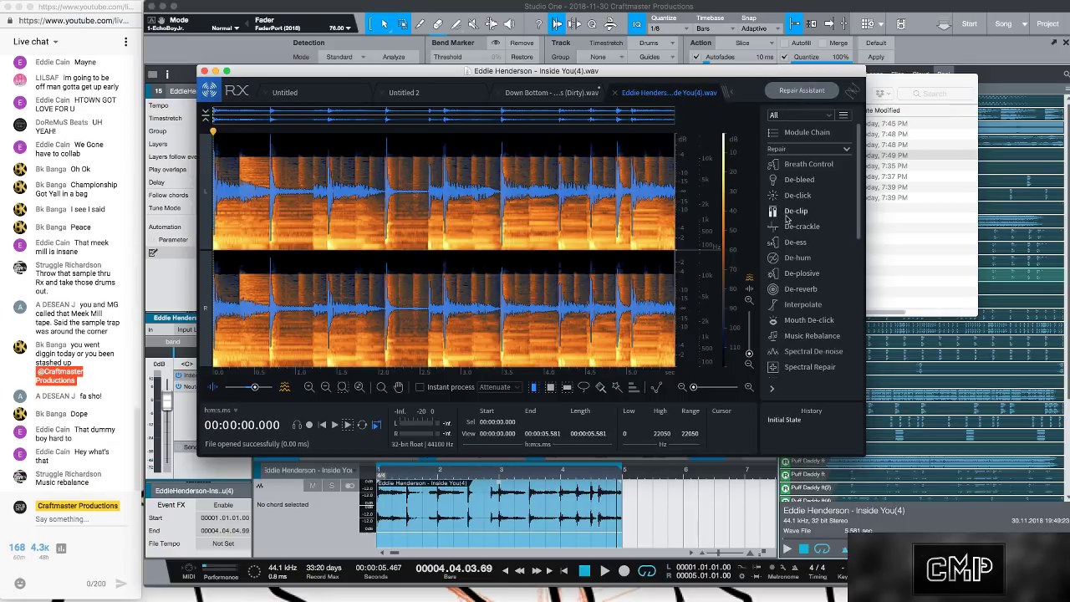
- Open Music Rebalance for the sample, set the Other and Bass gains to 0 dB, and preview the result
click(804, 342)
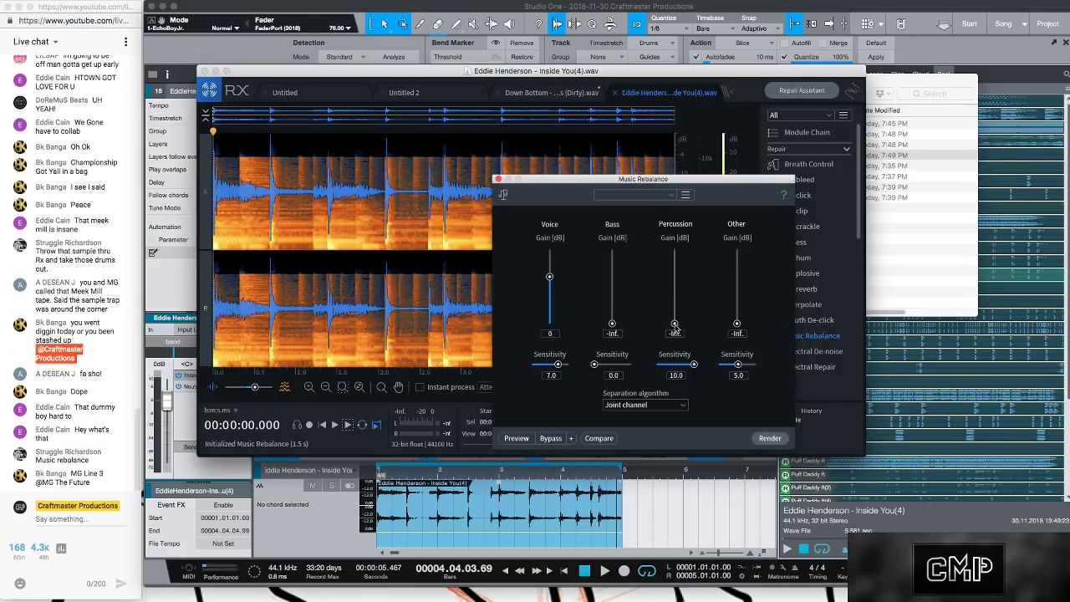
drag(739, 329, 745, 281)
drag(620, 326, 622, 283)
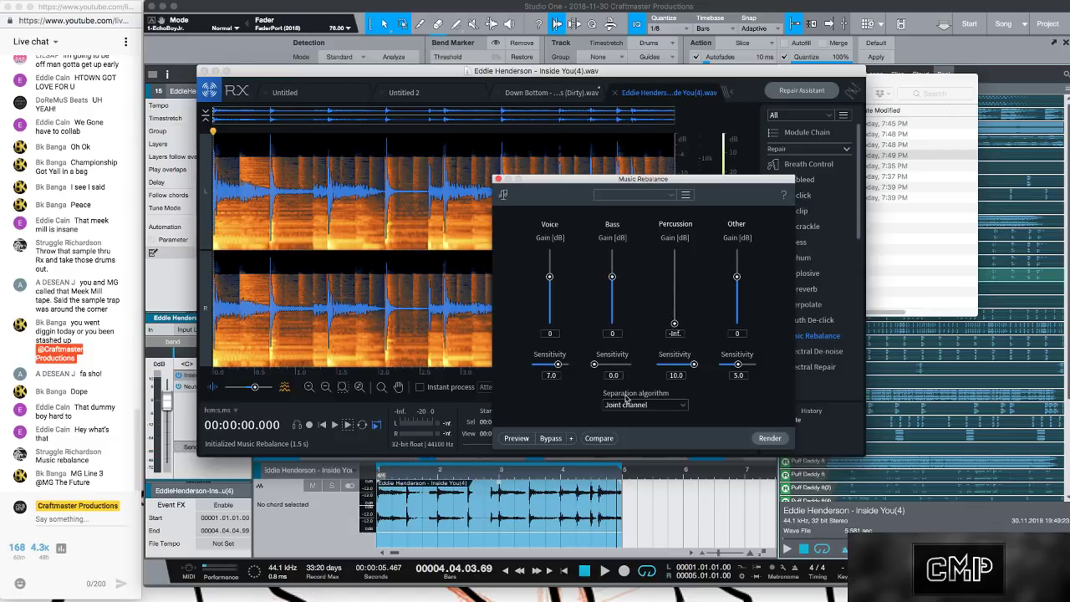
click(521, 440)
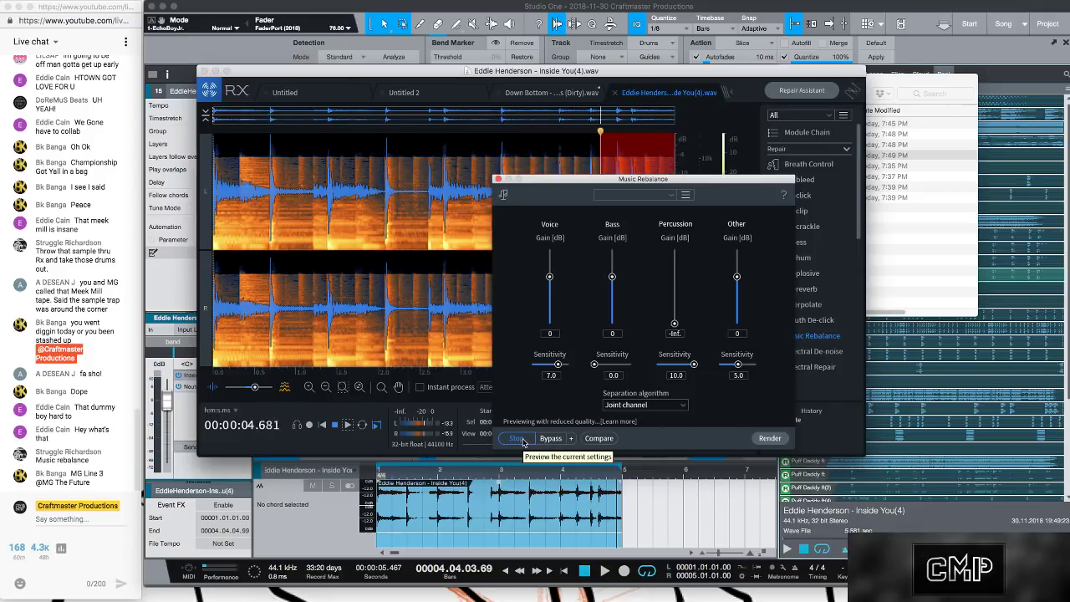
click(516, 438)
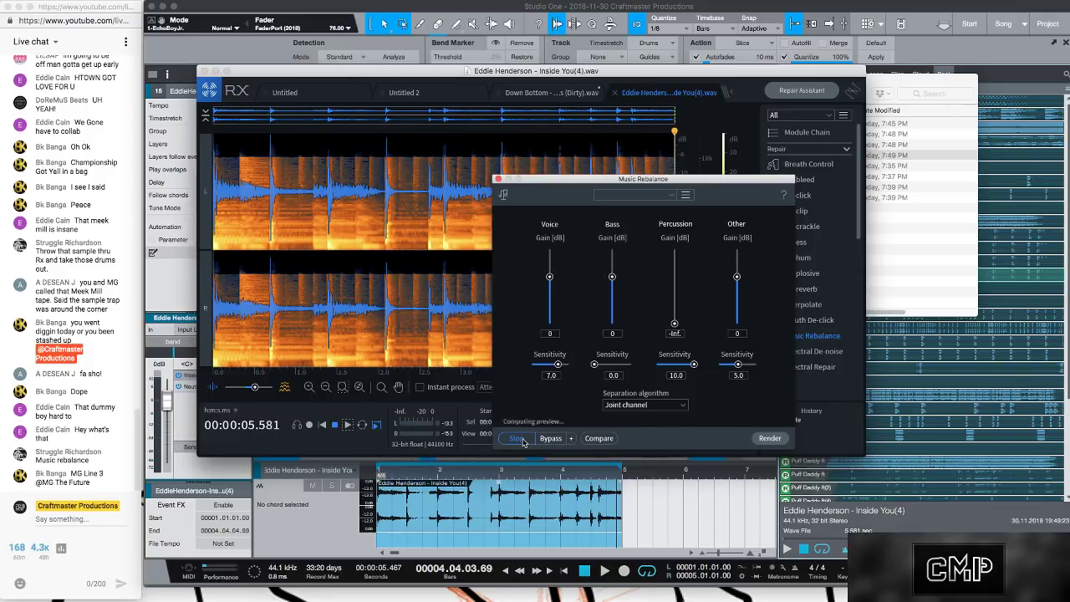
click(522, 439)
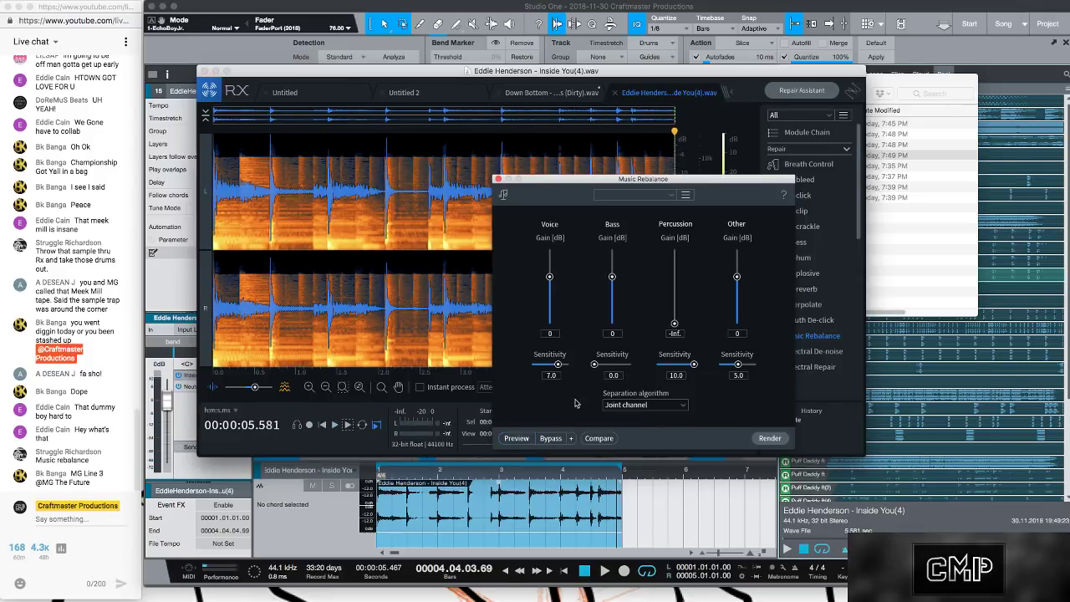
- Try a Percussion gain of -3.0 dB, comparing the preview with the unprocessed audio
drag(678, 326, 675, 288)
click(515, 440)
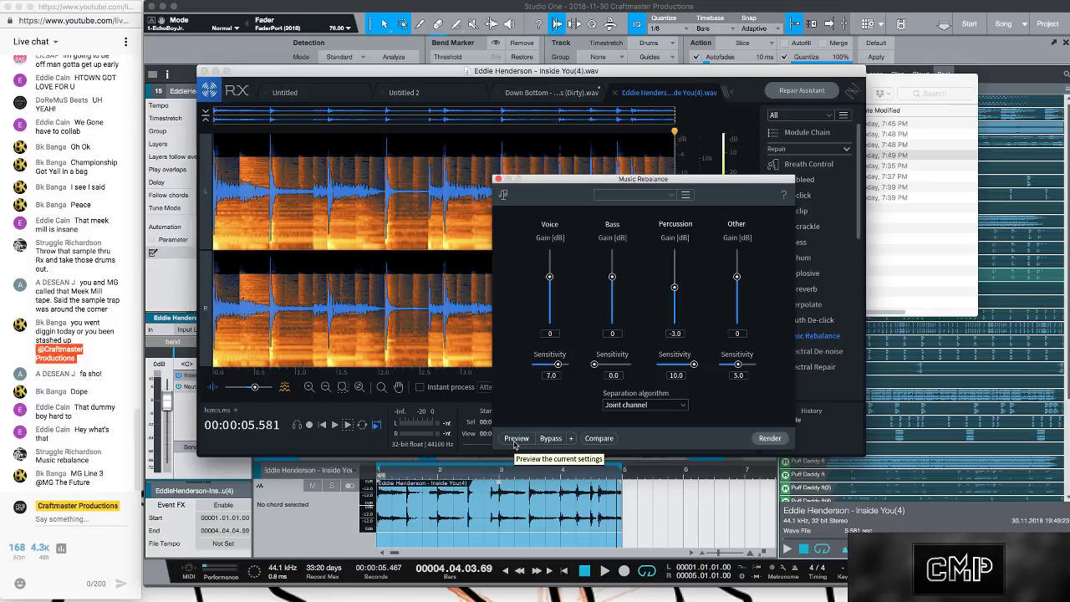
click(514, 439)
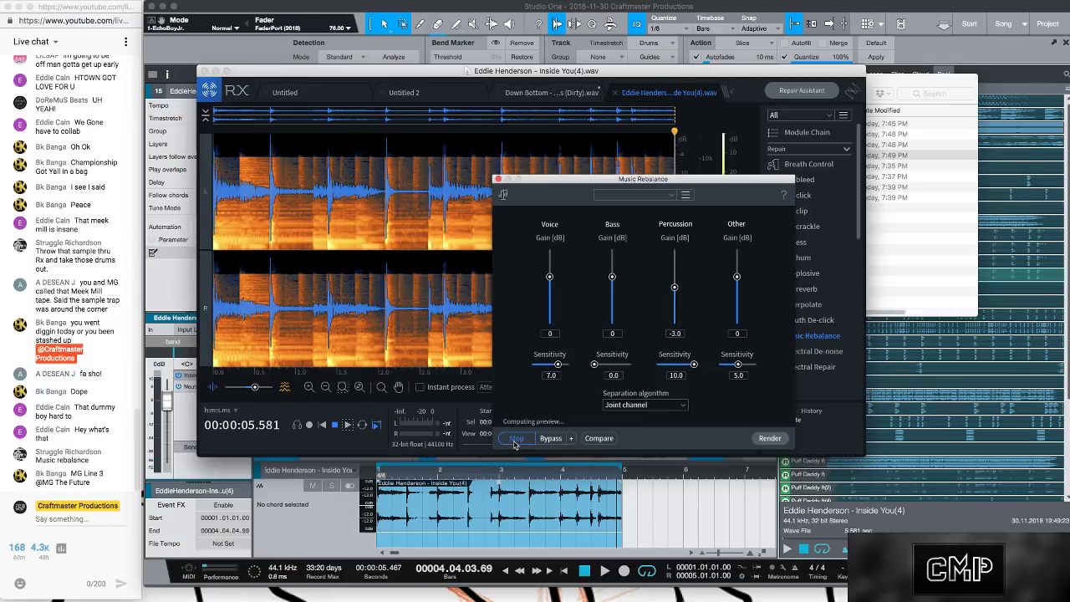
click(515, 439)
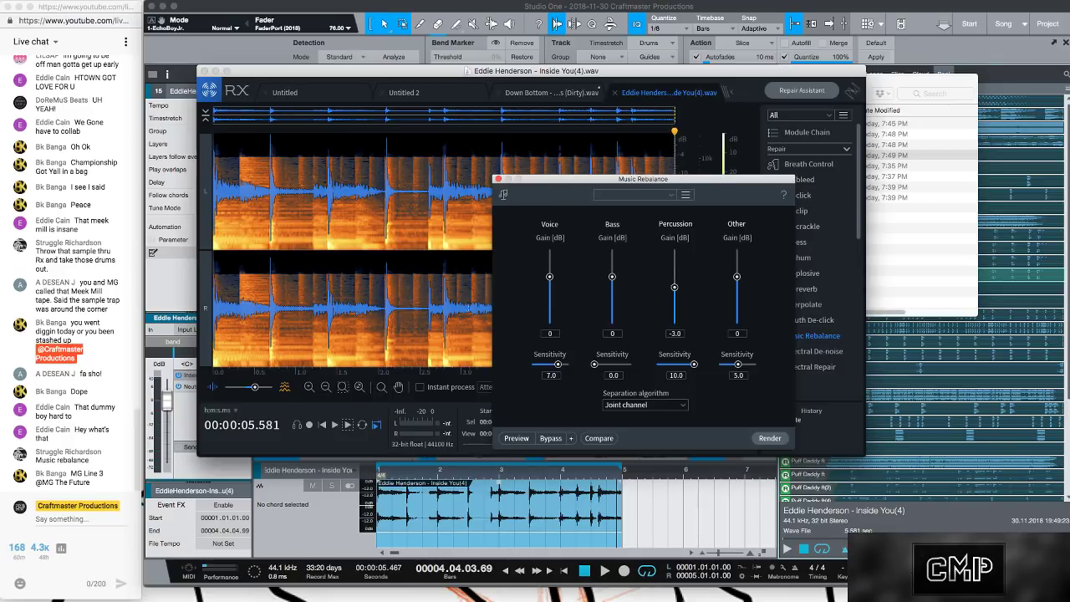
click(346, 425)
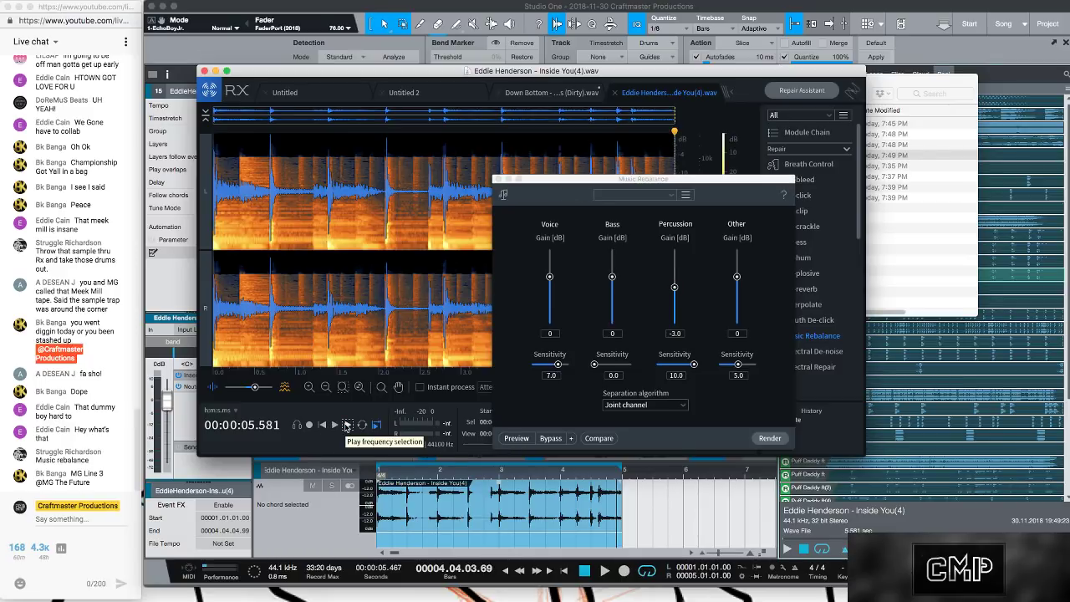
click(346, 425)
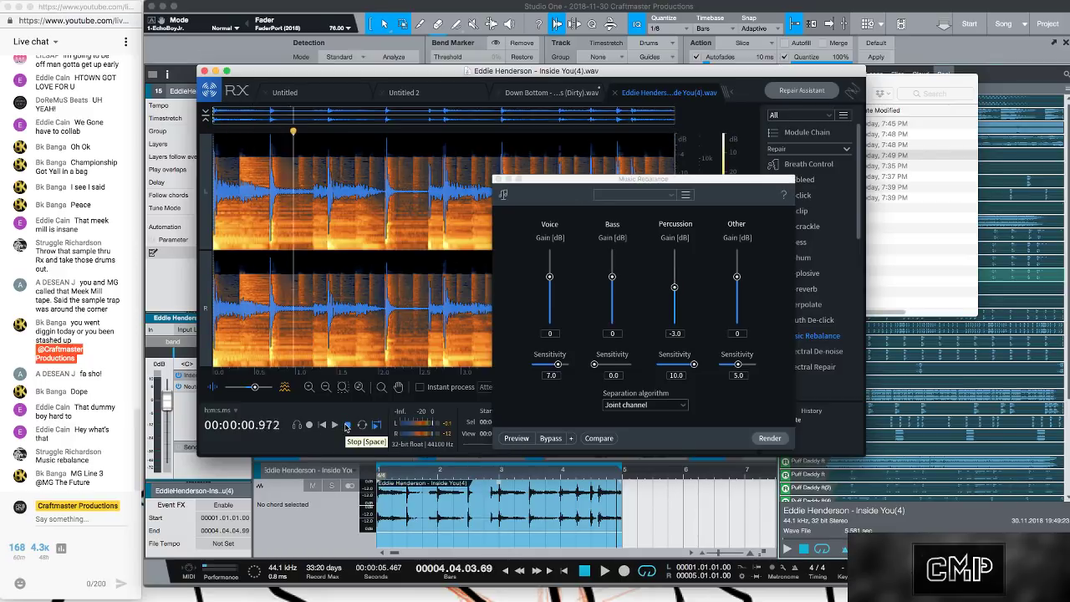
click(348, 428)
click(520, 438)
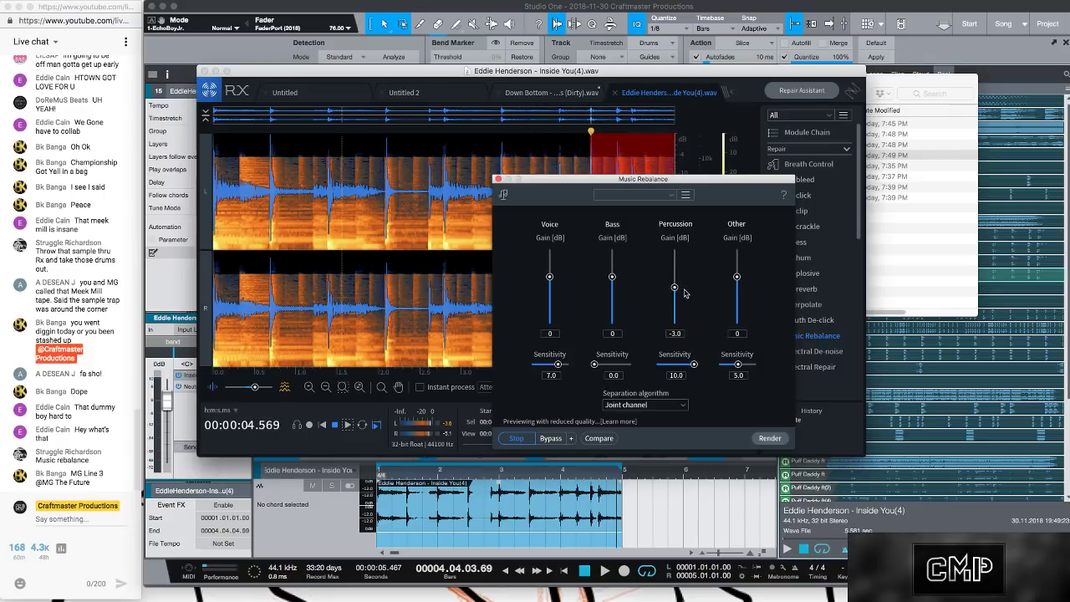
- Try a Percussion gain of -34 dB and preview the sample from its start
drag(674, 288, 675, 318)
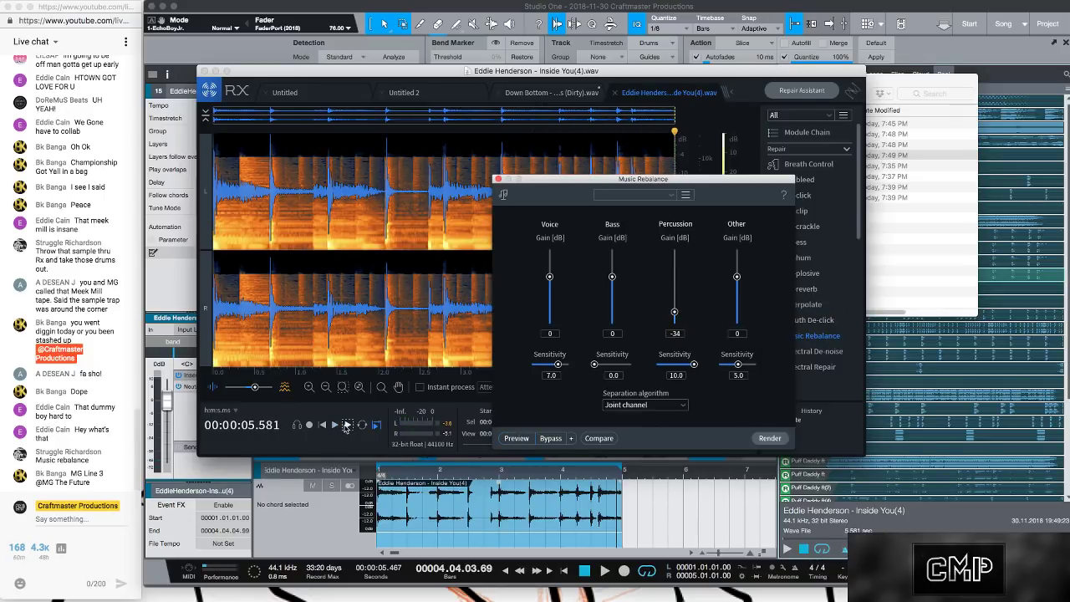
click(212, 322)
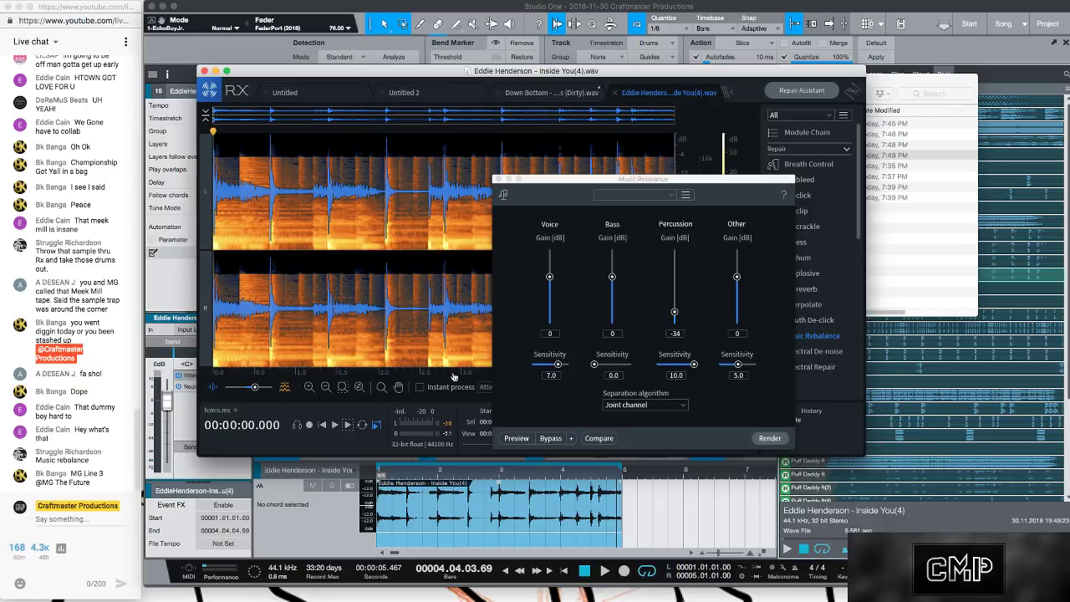
click(527, 440)
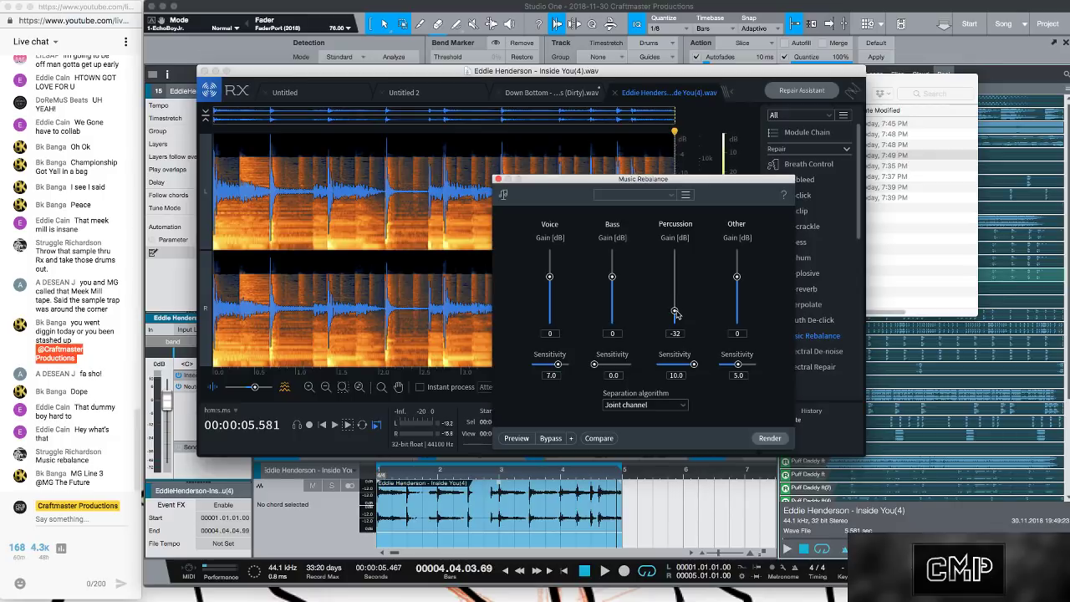
- Set the Percussion gain to -18 dB, preview the sample from its start, and render the rebalance
drag(675, 312, 675, 301)
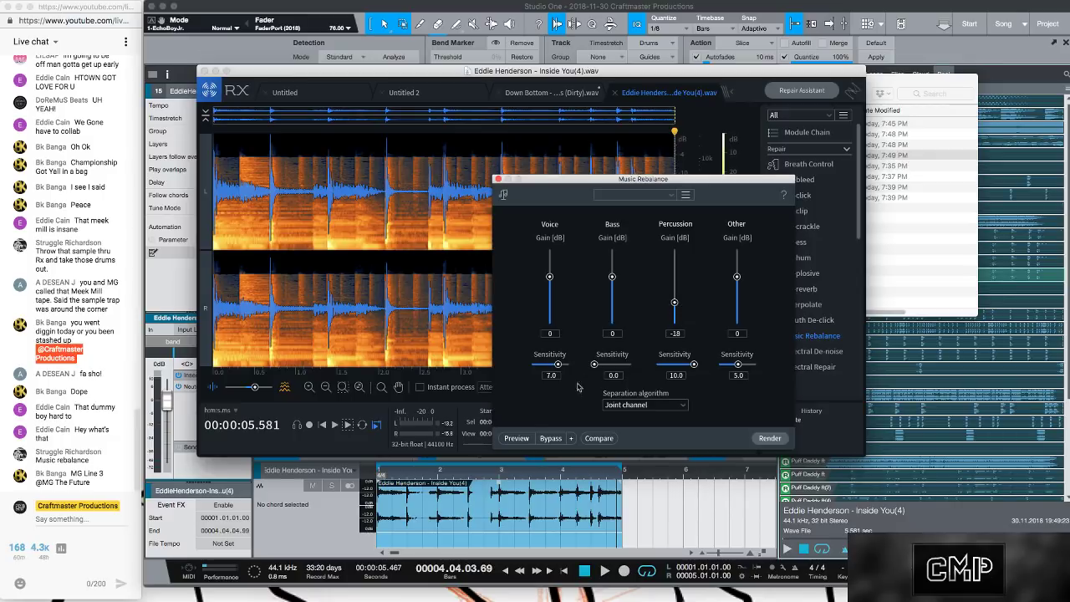
click(214, 268)
click(518, 438)
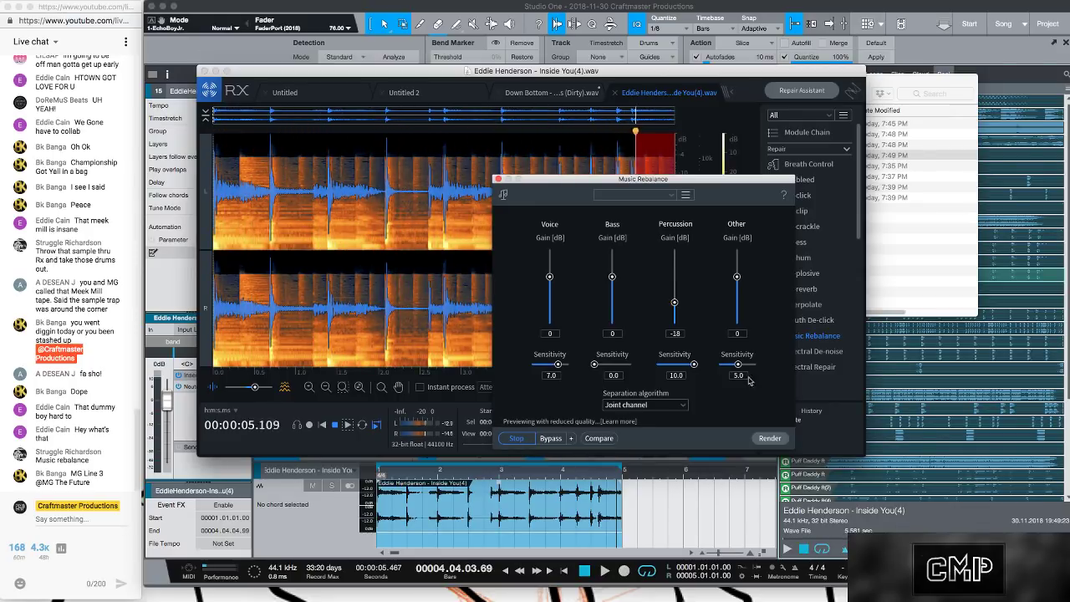
click(770, 439)
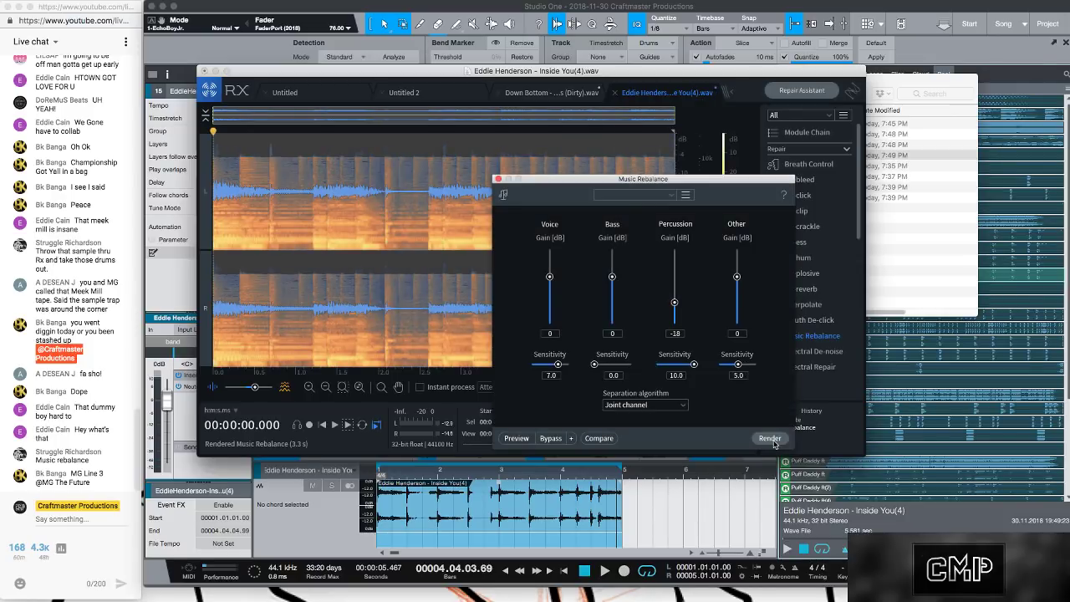
- Close the Music Rebalance module and show the rebalanced sample's source file in Finder
click(496, 179)
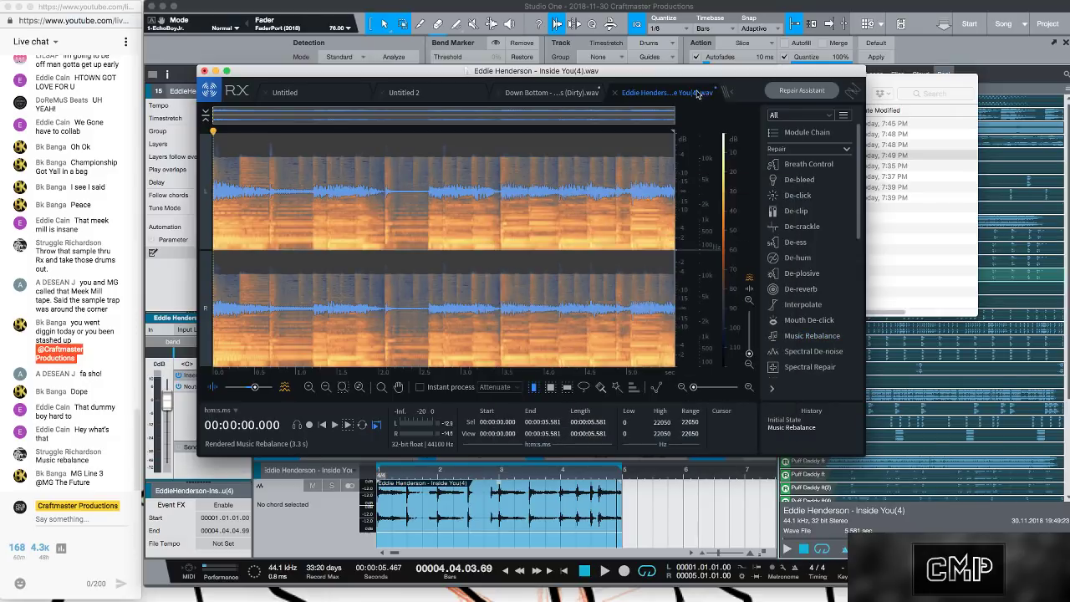
right_click(697, 94)
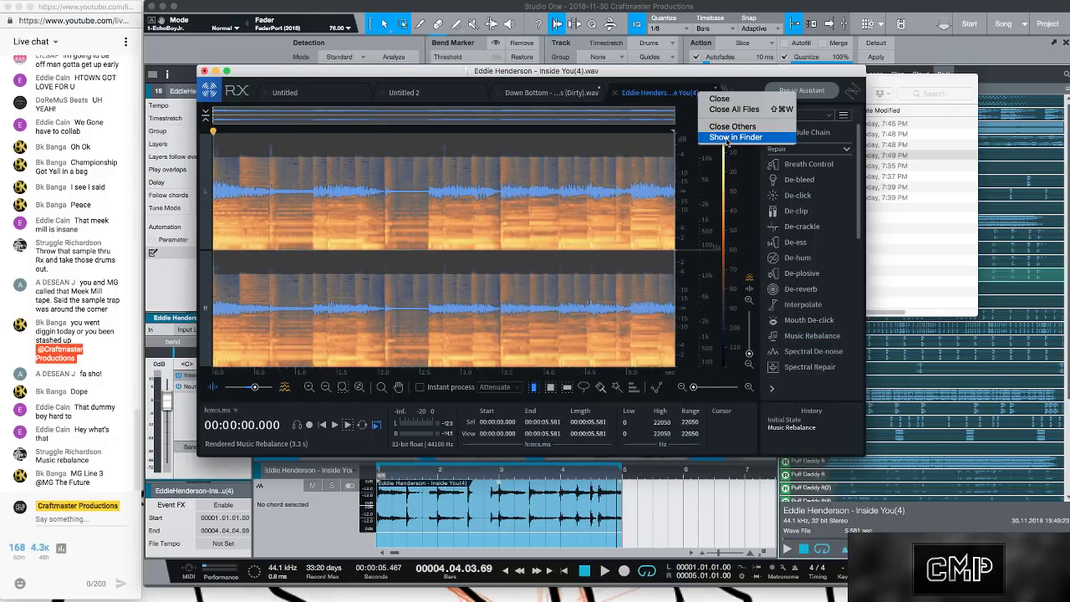
drag(792, 73, 868, 69)
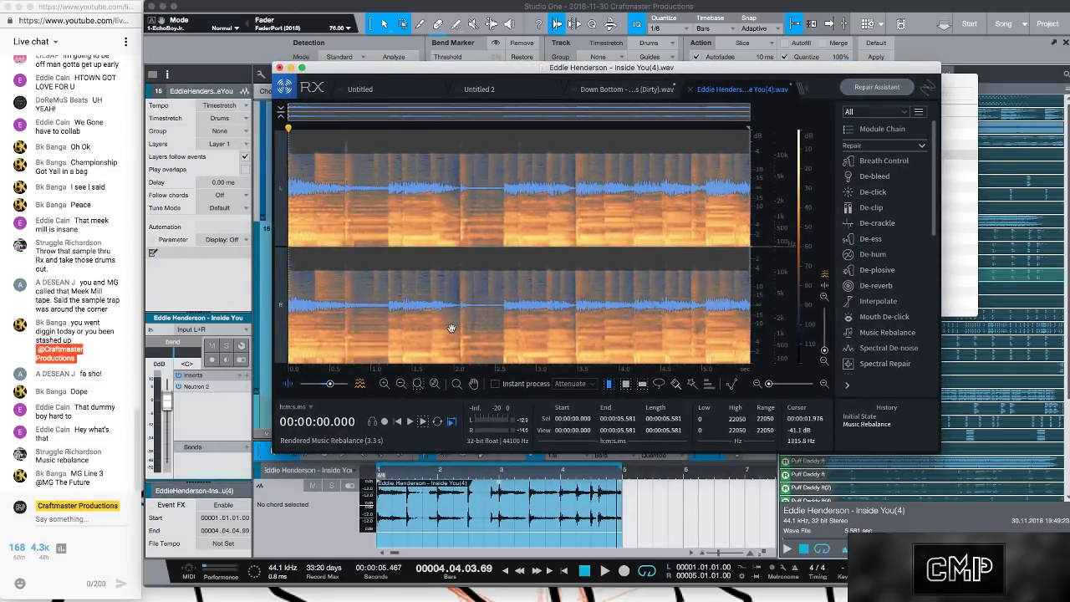
- Look through all pages of the RX preferences for a setting that controls where rendered files are saved
click(46, 6)
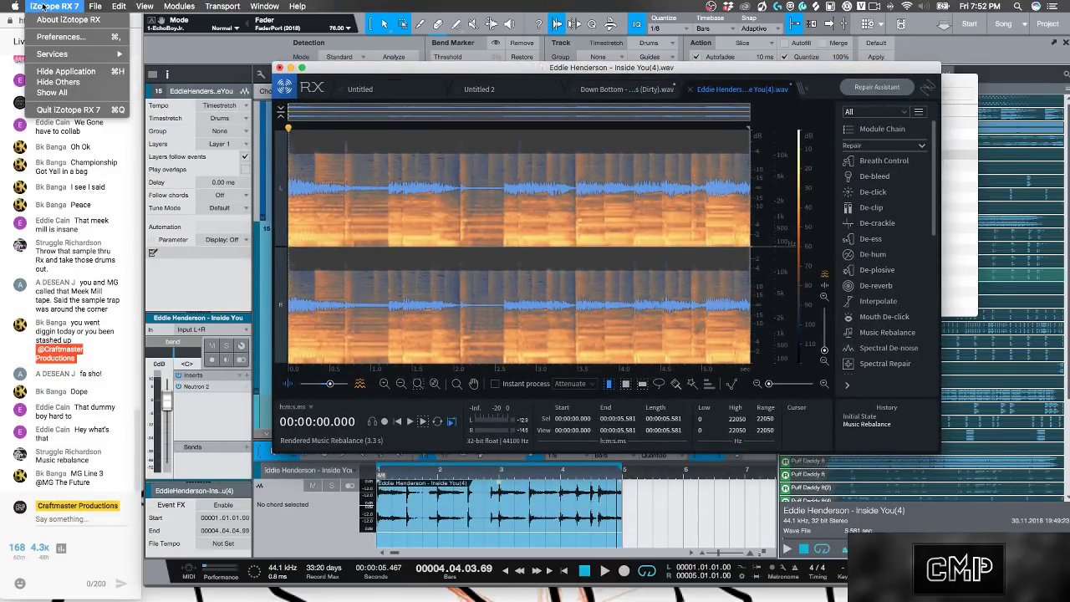
click(82, 36)
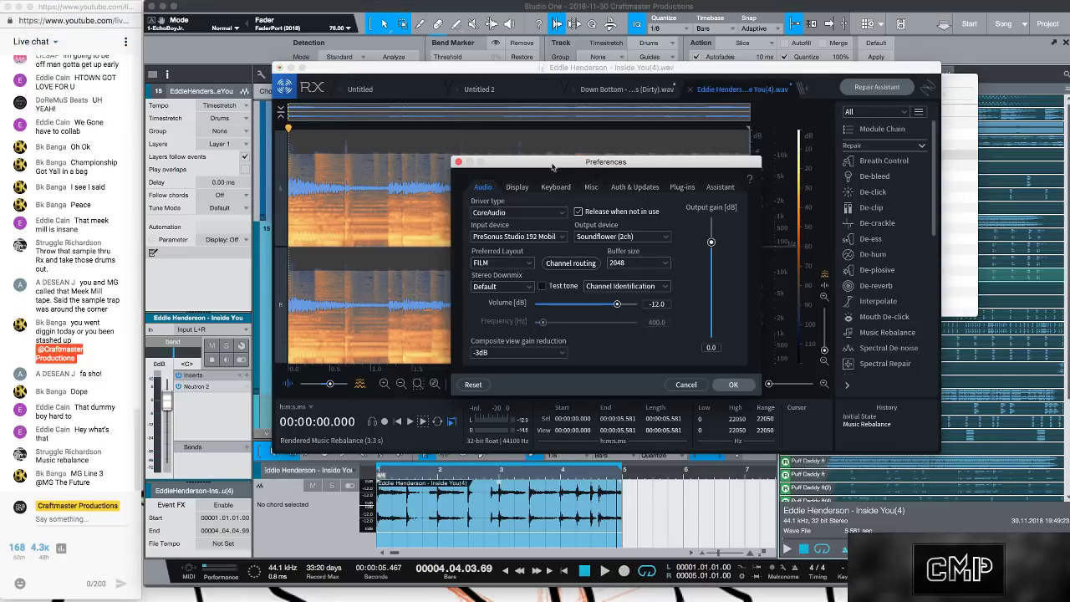
click(516, 187)
click(572, 188)
click(590, 188)
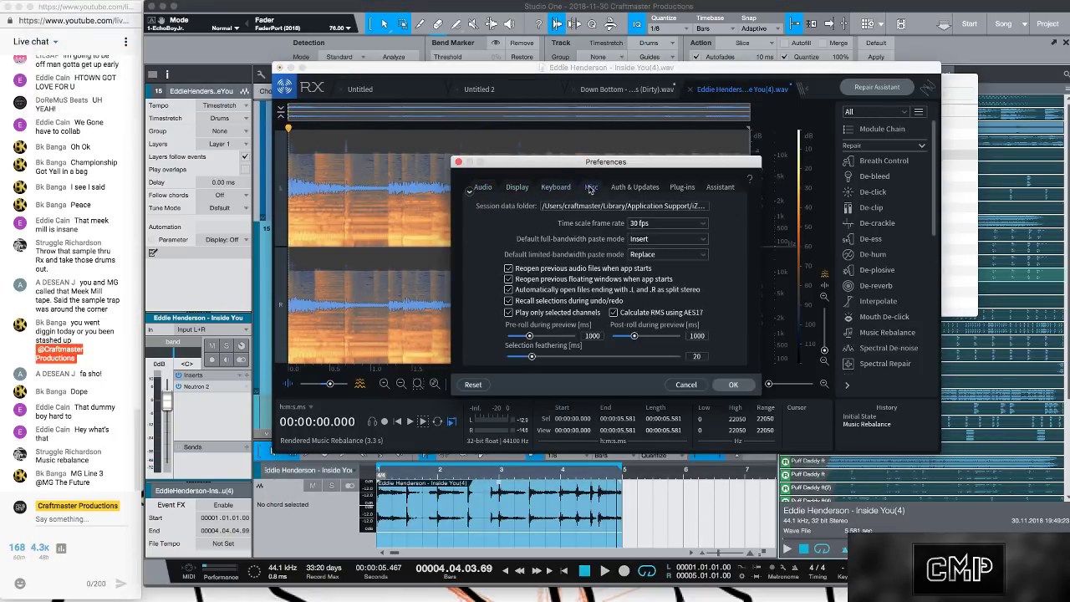
click(620, 188)
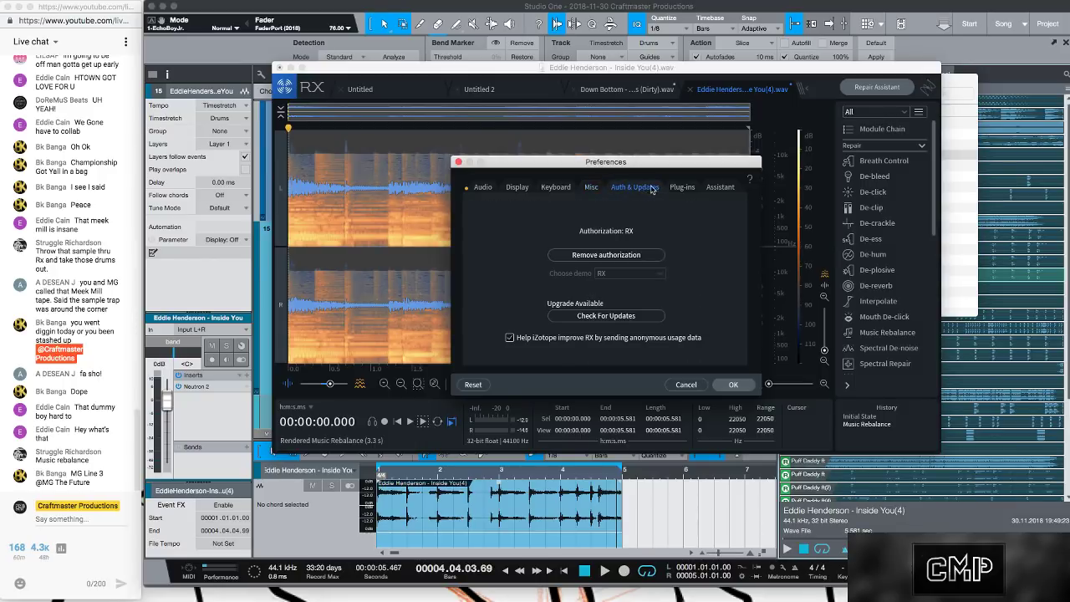
click(677, 187)
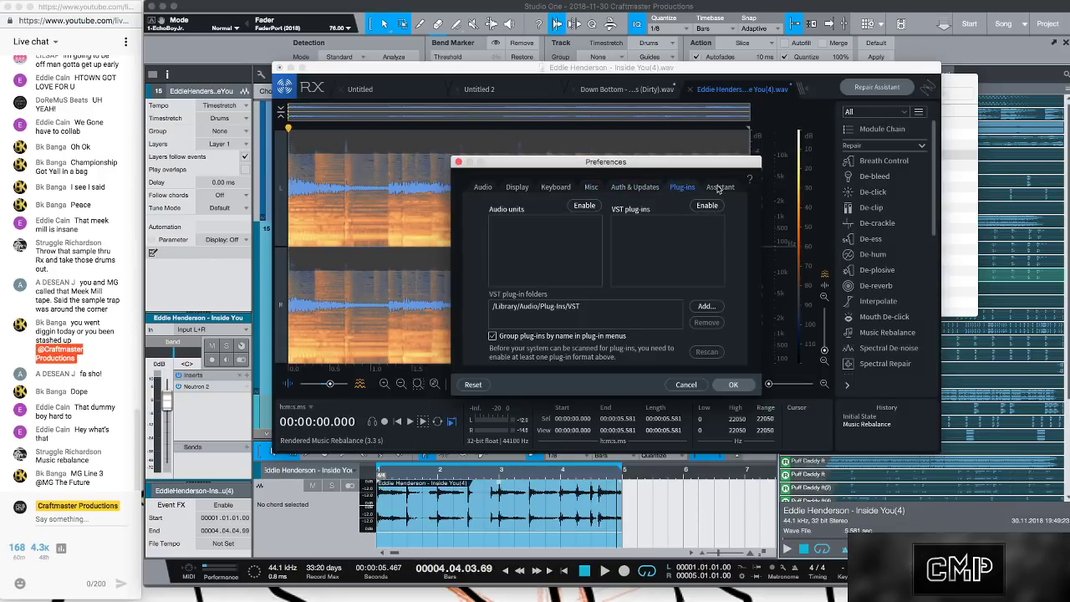
click(718, 189)
click(484, 189)
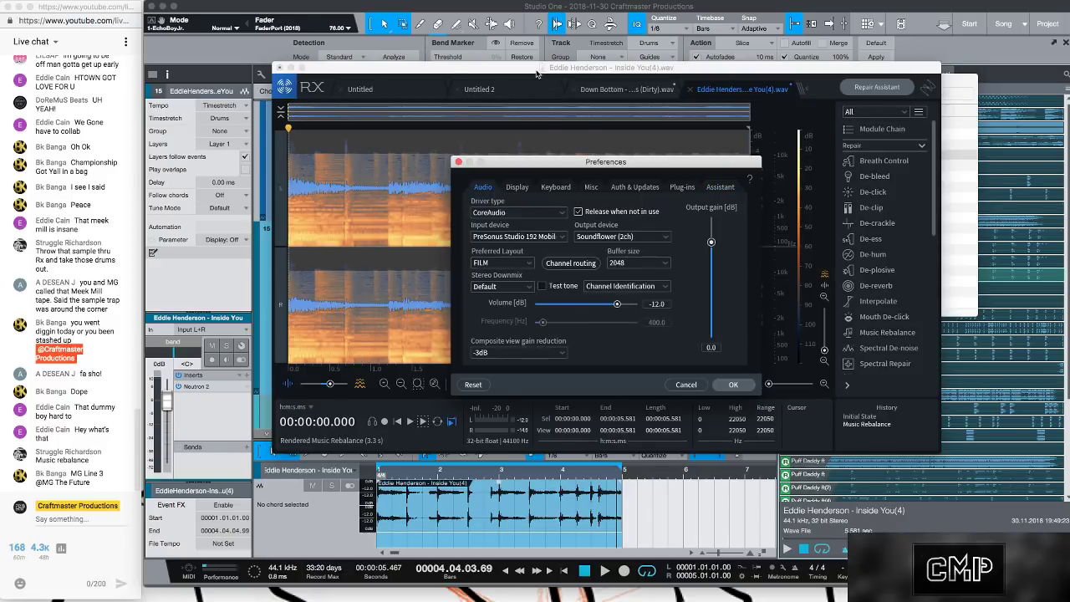
click(685, 384)
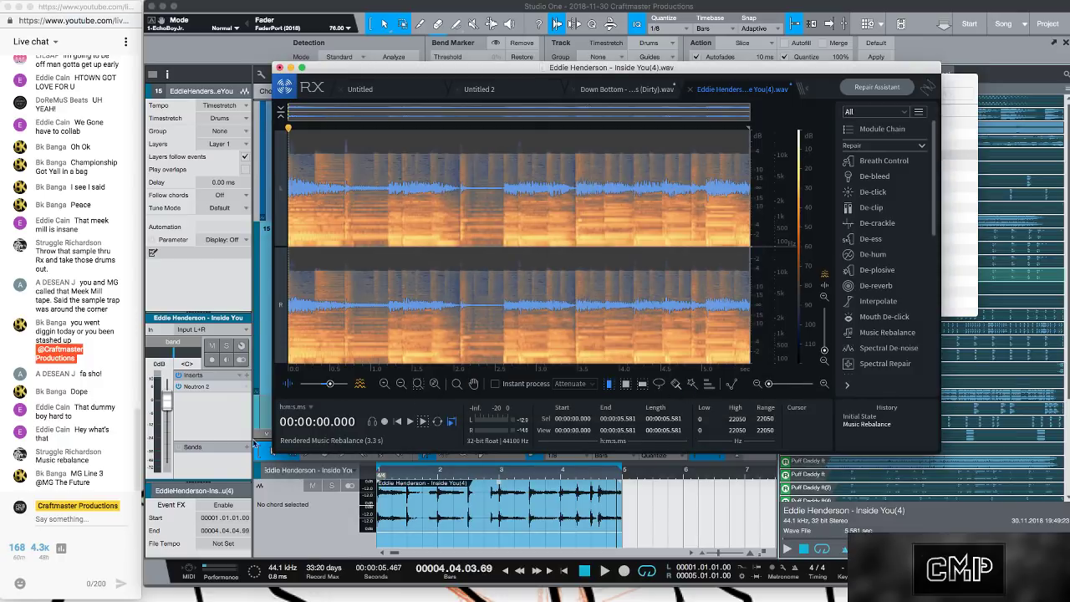
- Look through the spectrogram's context options and the module list filters for a way to export the rendered sample
right_click(469, 340)
mouse_move(554, 357)
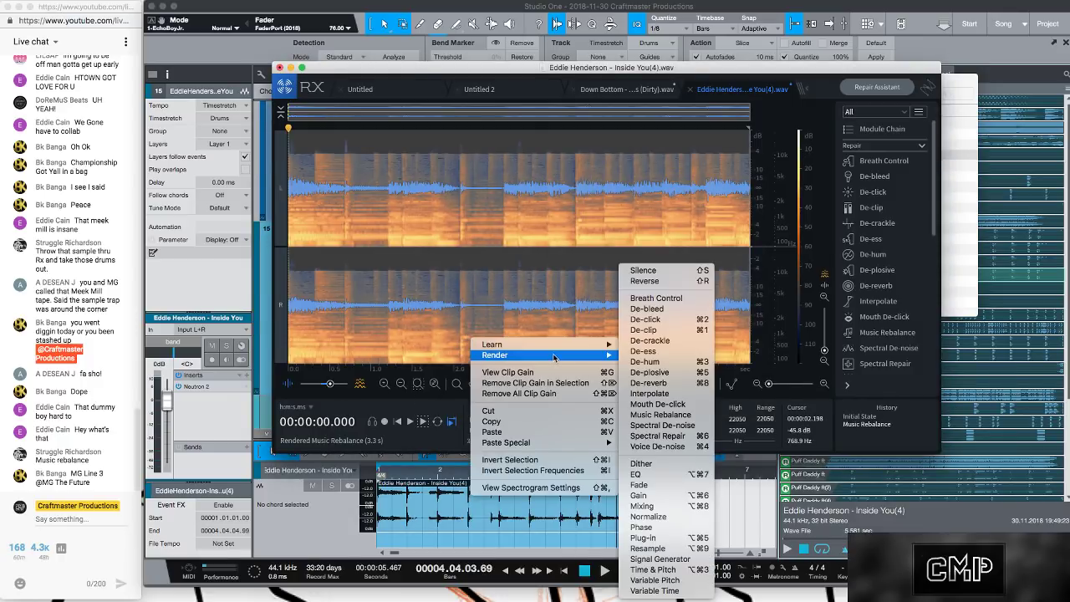
click(808, 379)
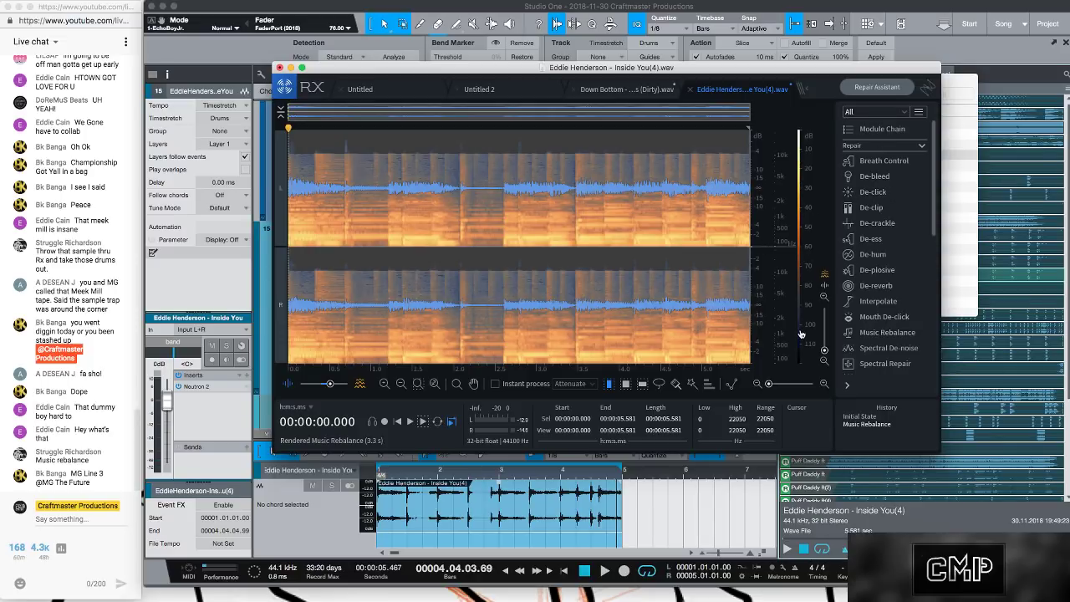
right_click(693, 359)
mouse_move(717, 372)
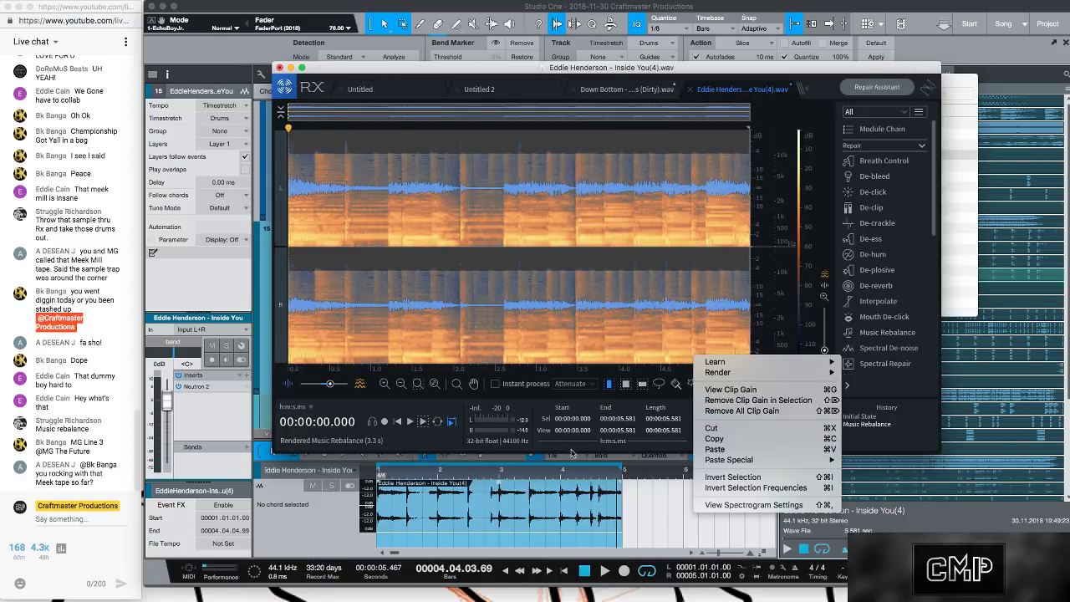
click(400, 454)
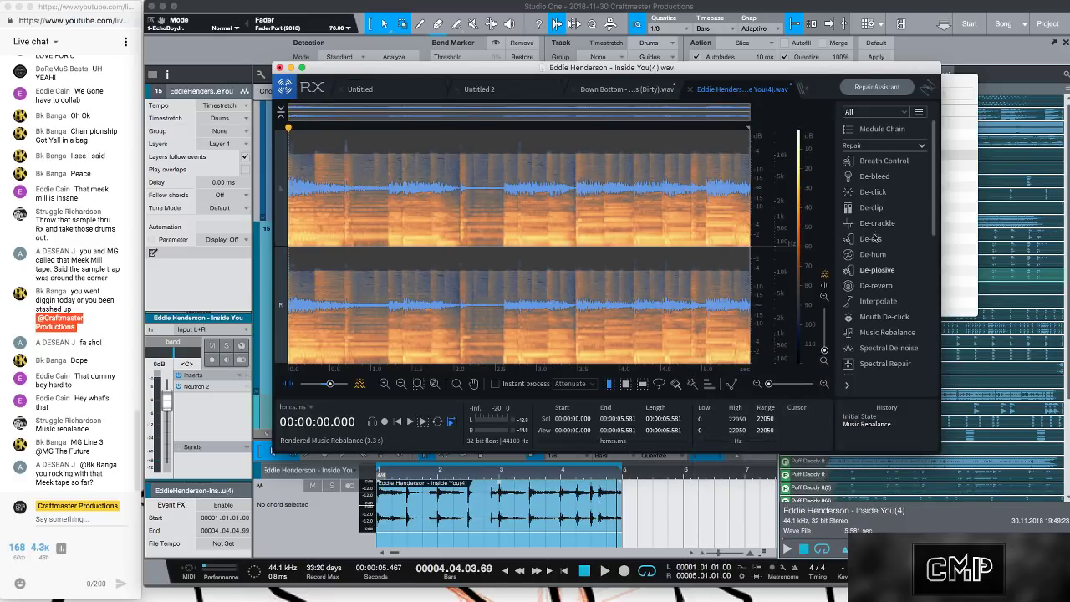
click(919, 112)
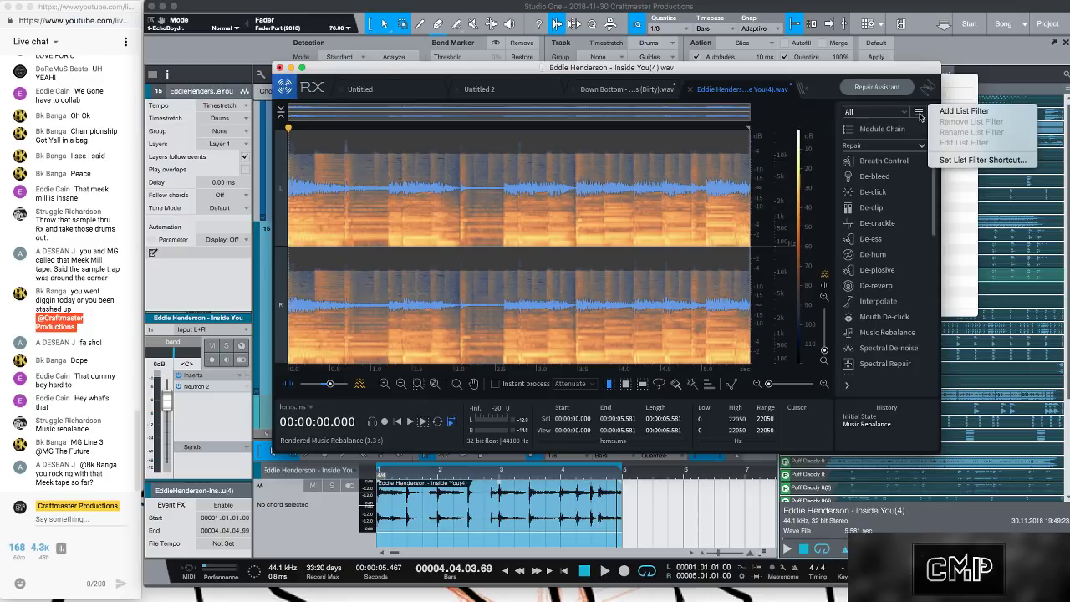
click(906, 115)
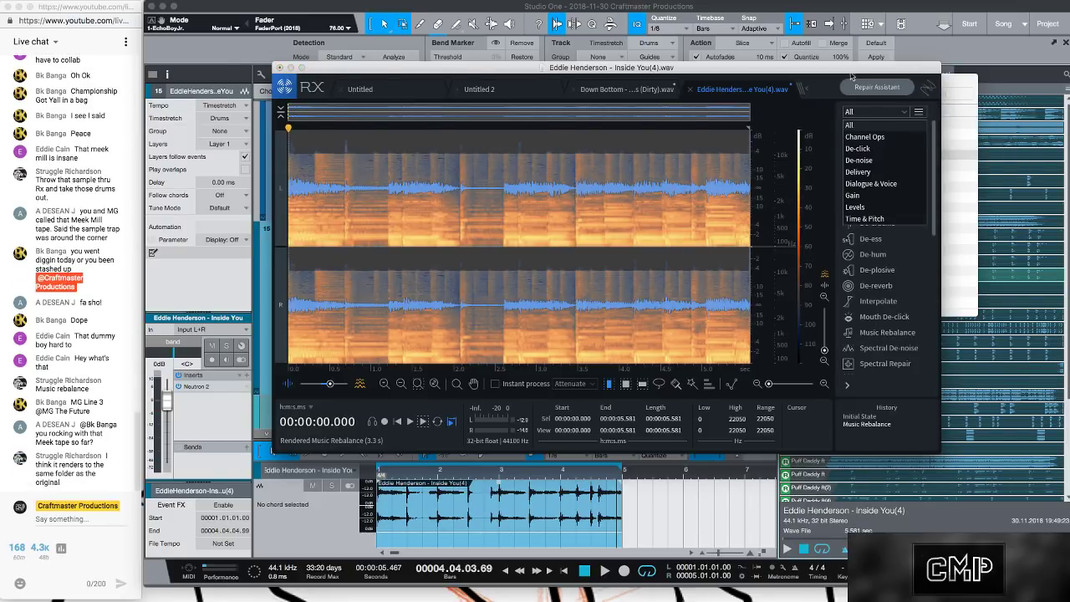
- Check the Bounces folder in Finder for a rendered version of the sample
drag(792, 74, 809, 292)
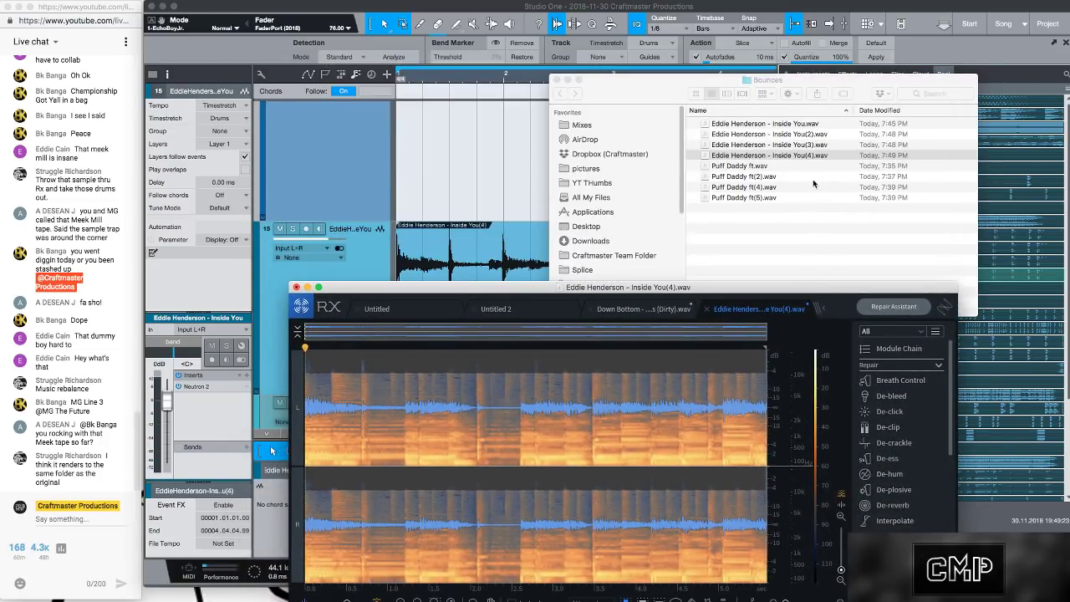
click(778, 157)
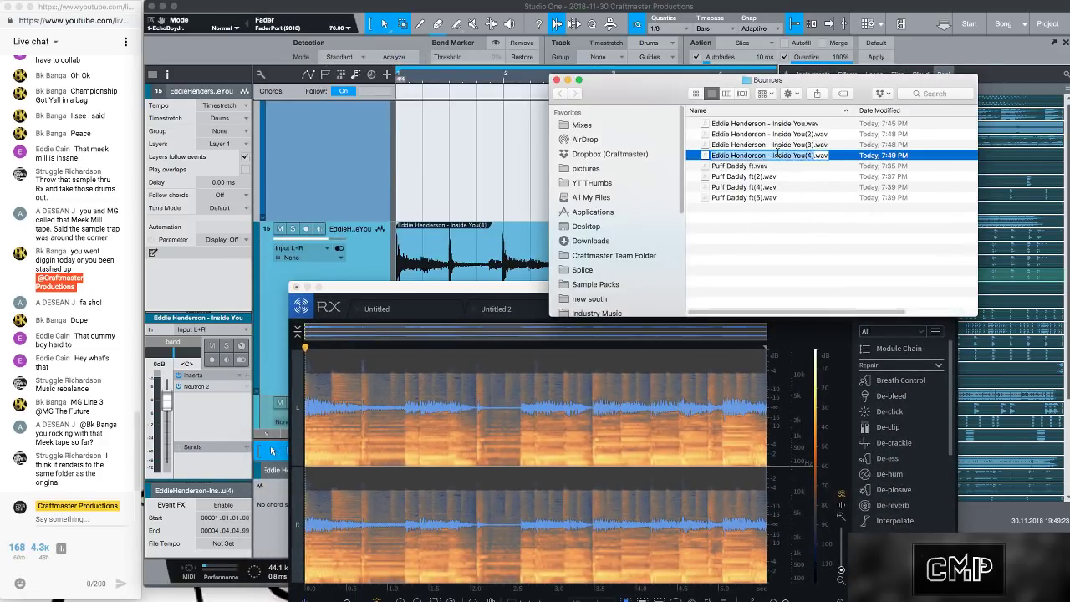
drag(496, 296, 405, 142)
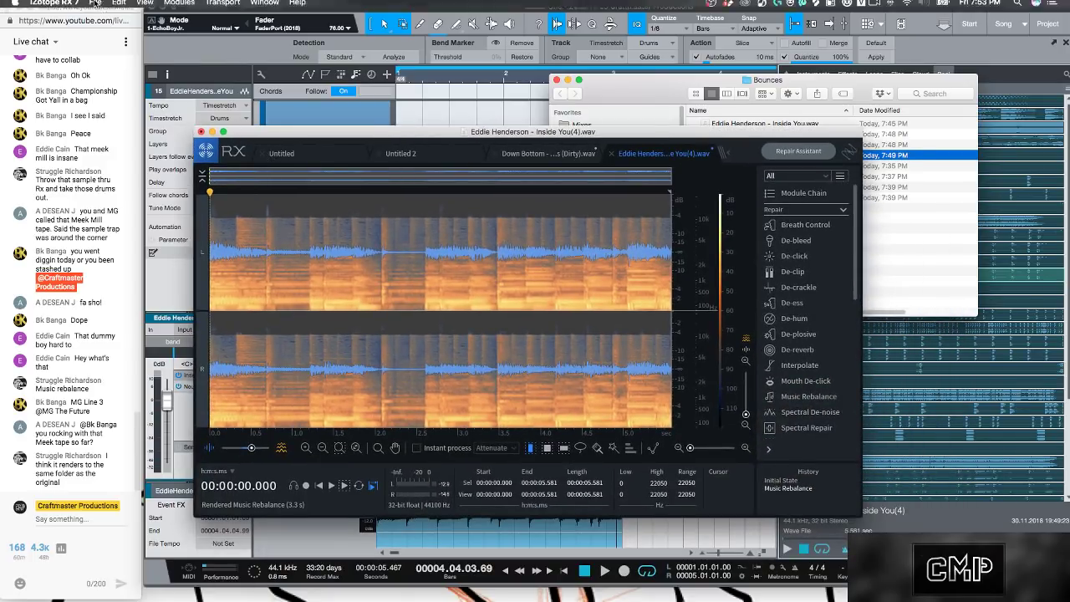
- Export the rebalanced sample as a 32-bit float WAV named "Eddie Henderson - Inside You(4) RX" in the Bounces folder
click(98, 6)
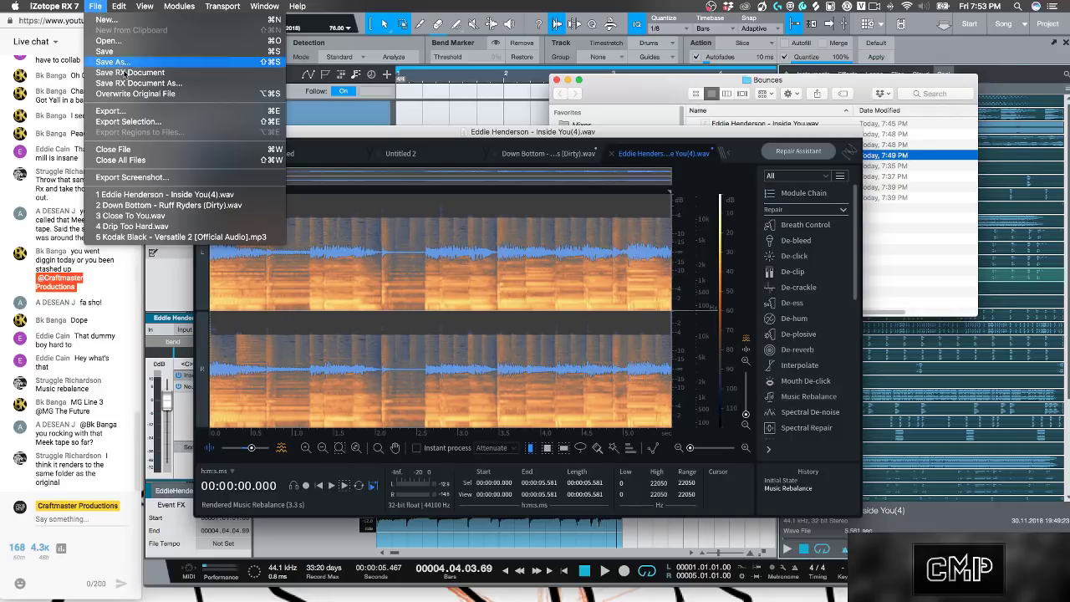
click(168, 113)
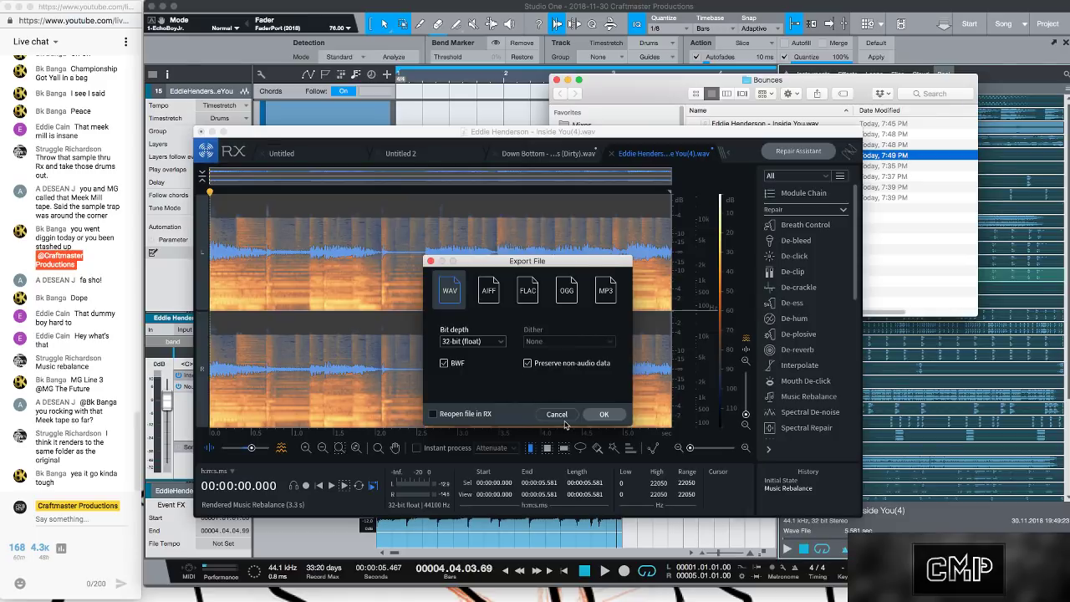
click(601, 414)
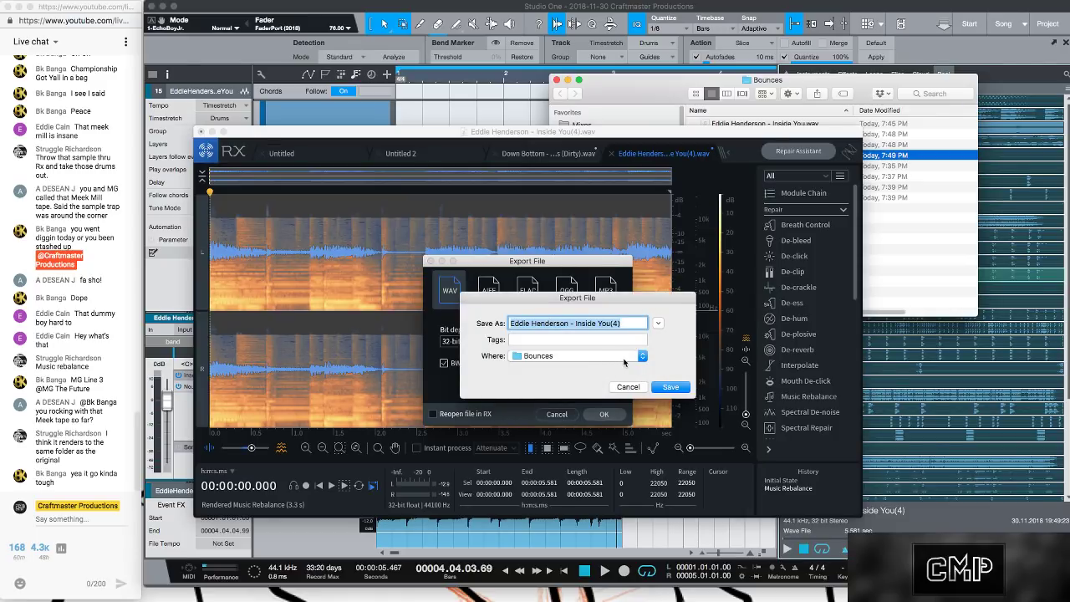
key(Right)
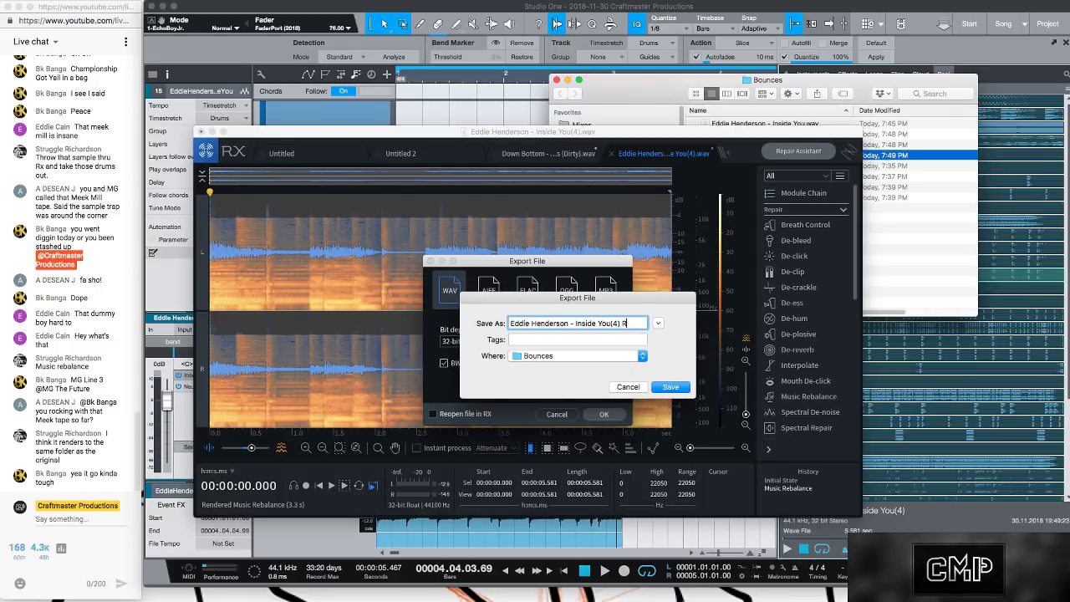
click(670, 387)
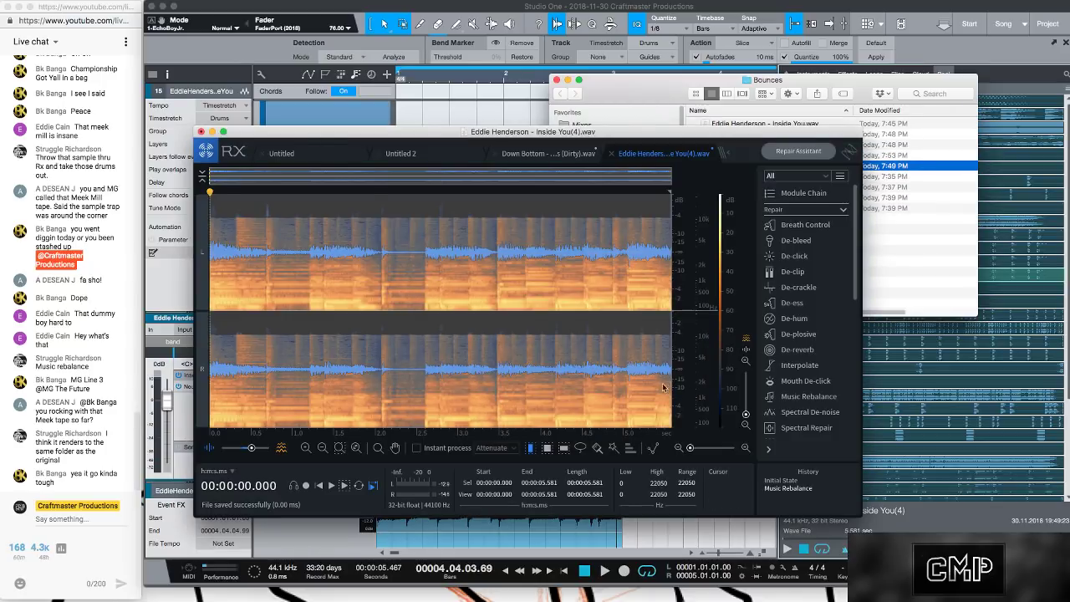
- Back in Studio One, replace the original loop on track 15 with the exported RX file at bar 1 and play it
click(212, 133)
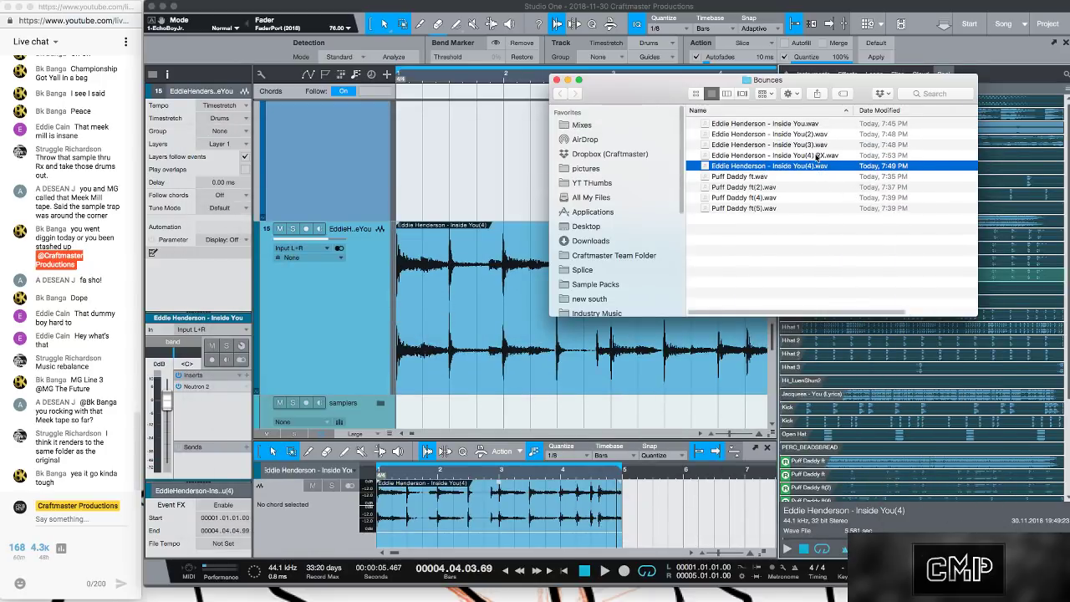
drag(815, 155, 498, 358)
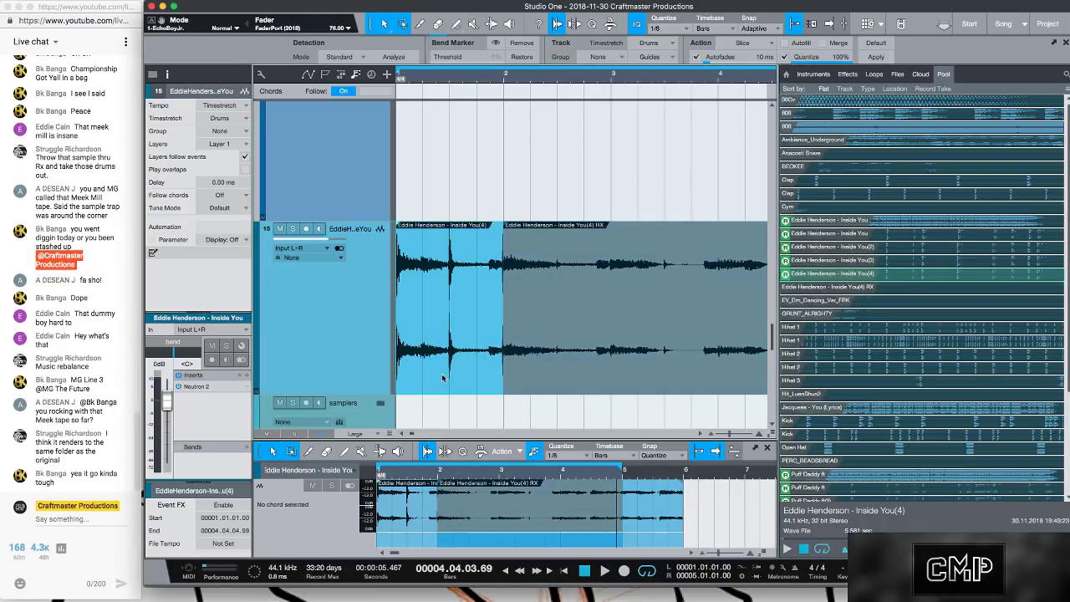
drag(585, 376, 495, 325)
mouse_move(519, 79)
mouse_down()
mouse_move(527, 109)
mouse_move(498, 73)
mouse_up()
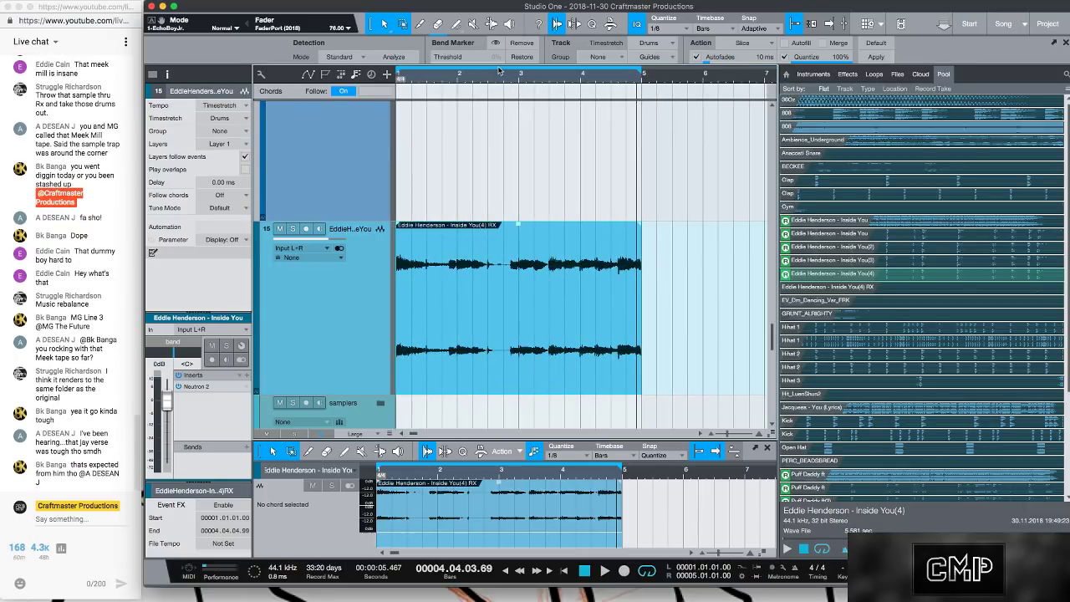
key(space)
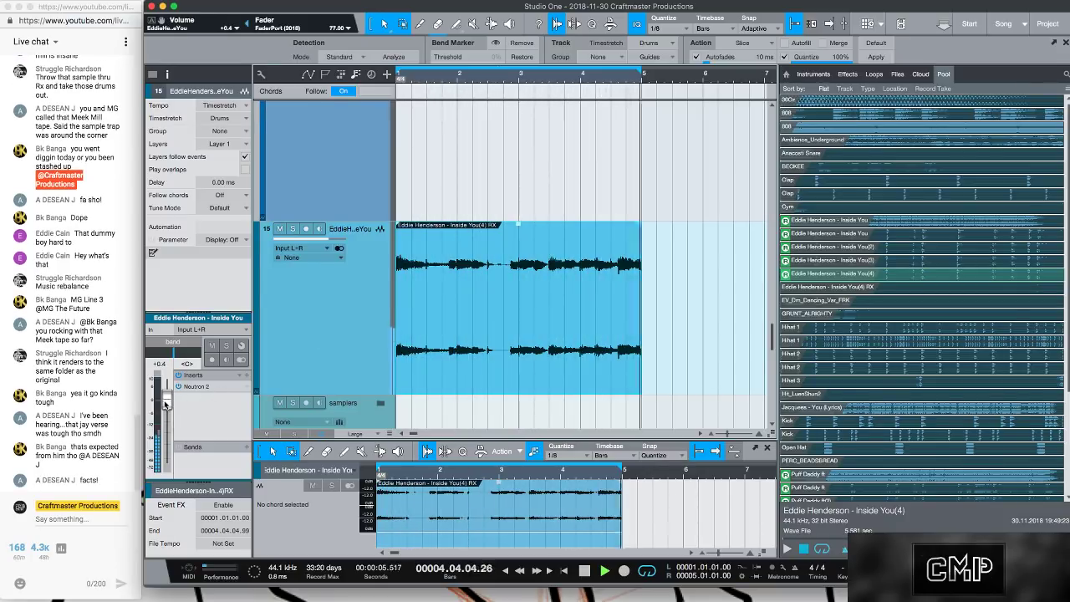
- In the sample track's Neutron 2, enable the Exciter before Compressor 1, add a second band, and raise that band's drive
double_click(204, 386)
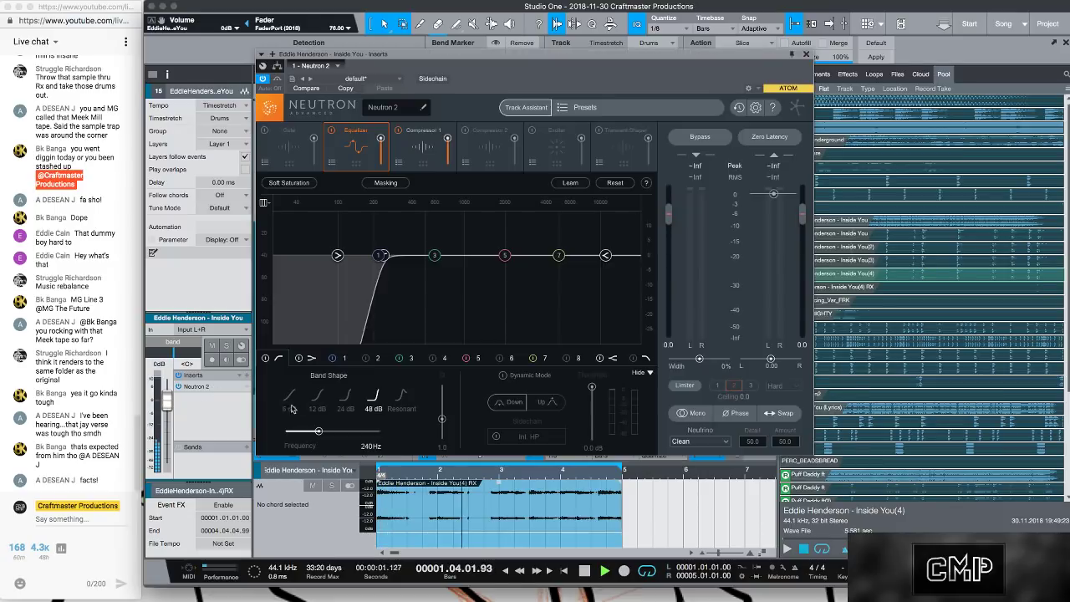
drag(556, 146, 401, 142)
click(400, 131)
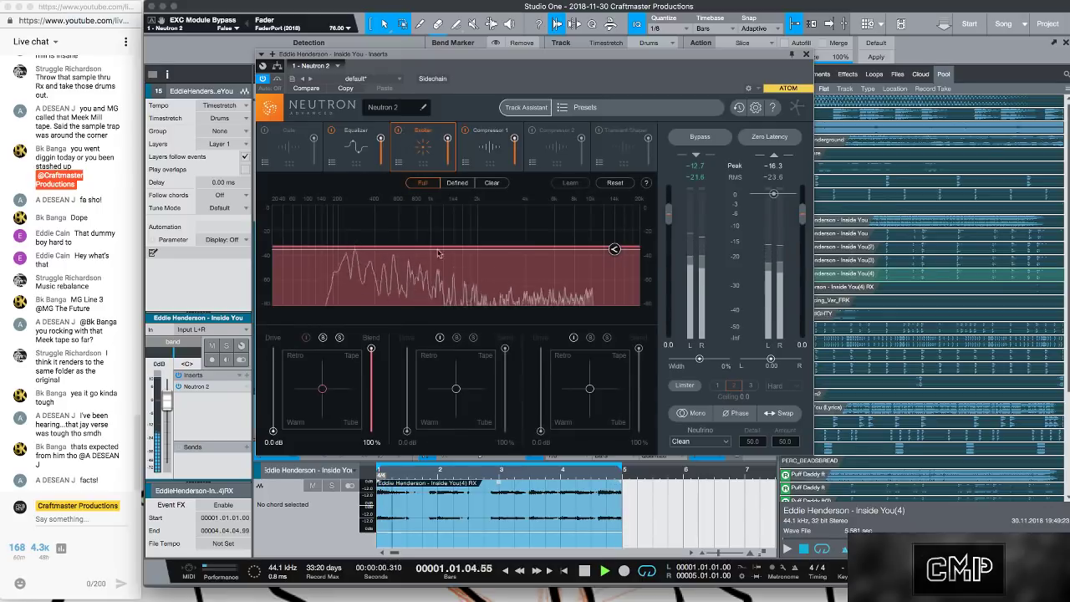
click(439, 338)
drag(407, 431, 407, 401)
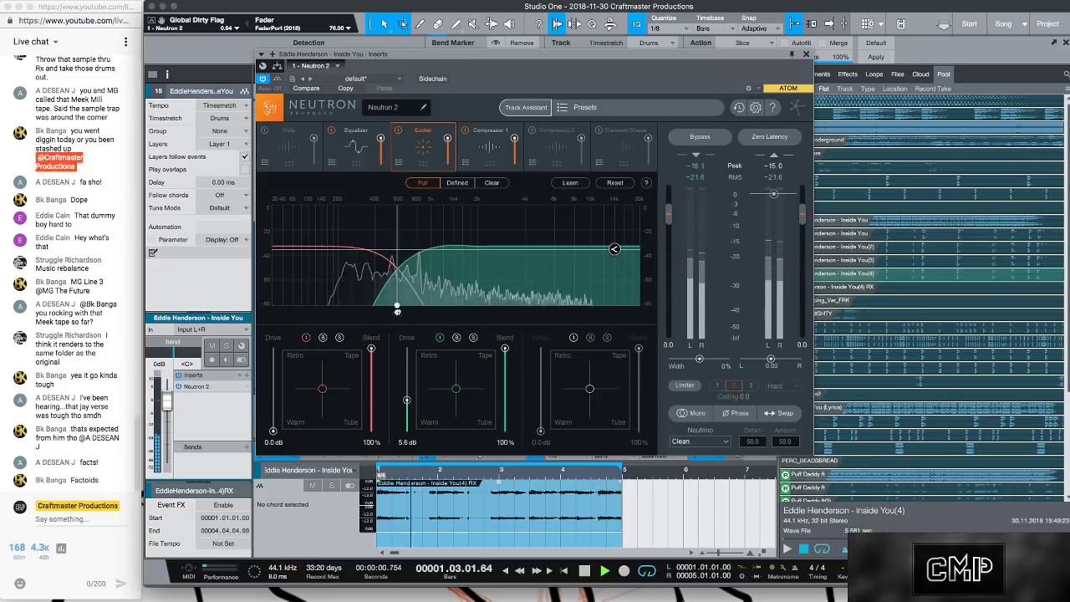
drag(408, 401, 411, 382)
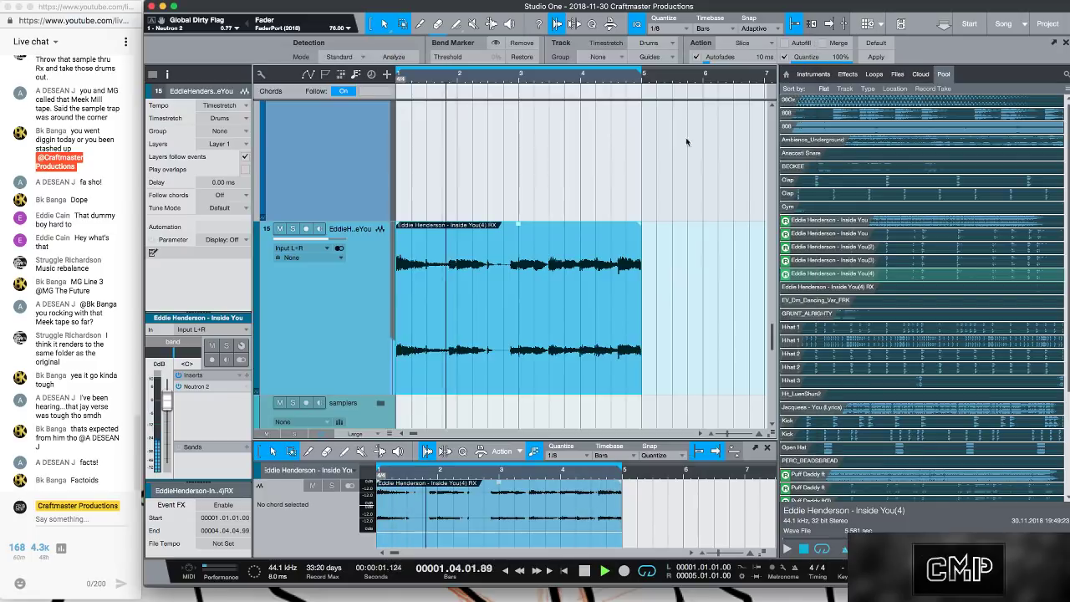
click(804, 55)
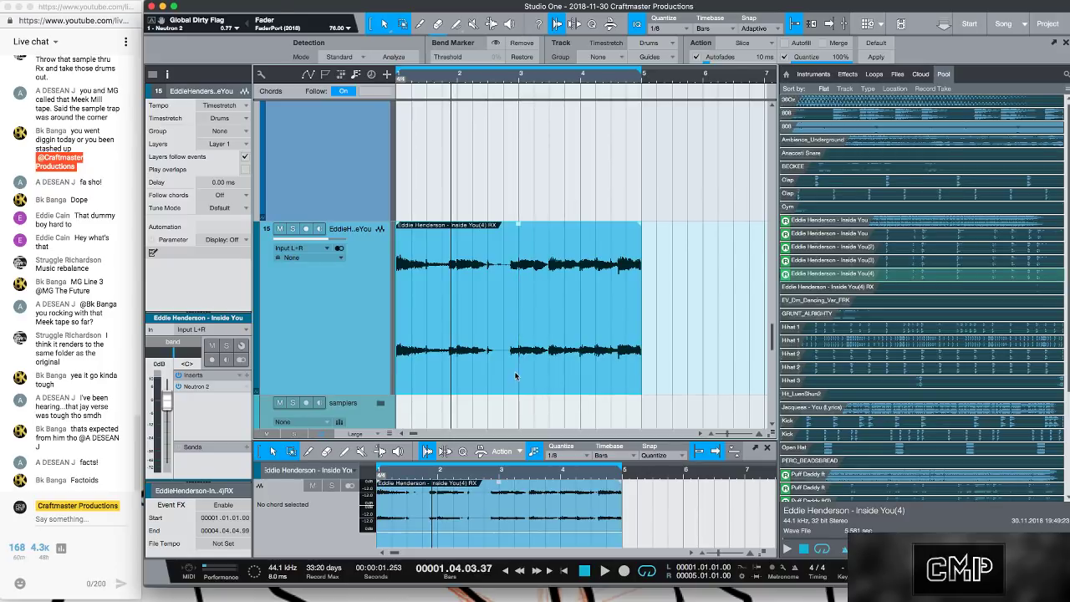
- Extract the RX sample's chords to the chord track
scroll(500, 176, up, 1)
scroll(499, 176, up, 1)
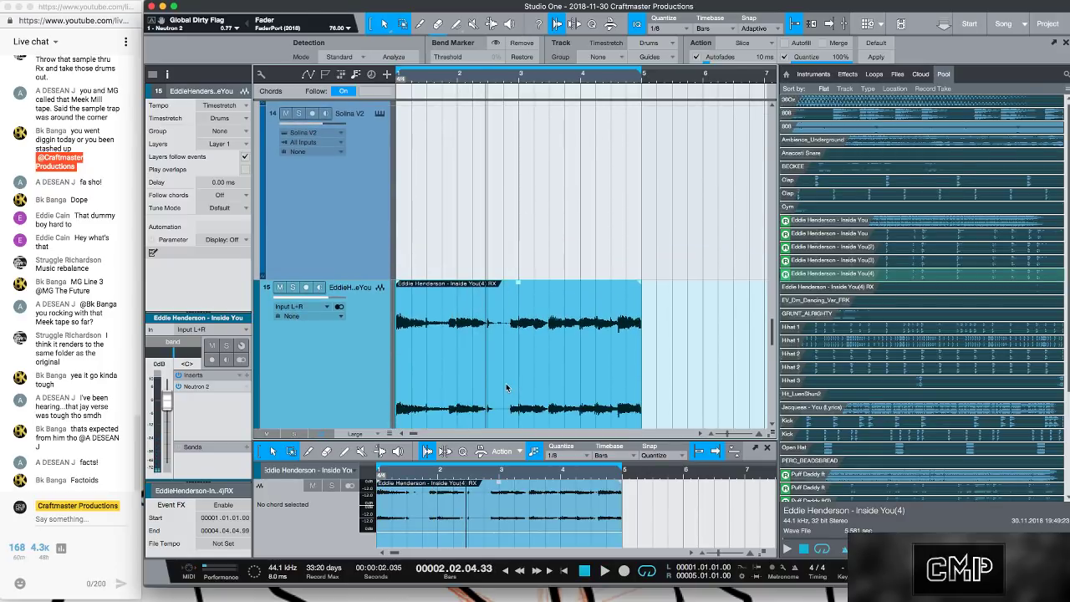
drag(506, 383, 524, 97)
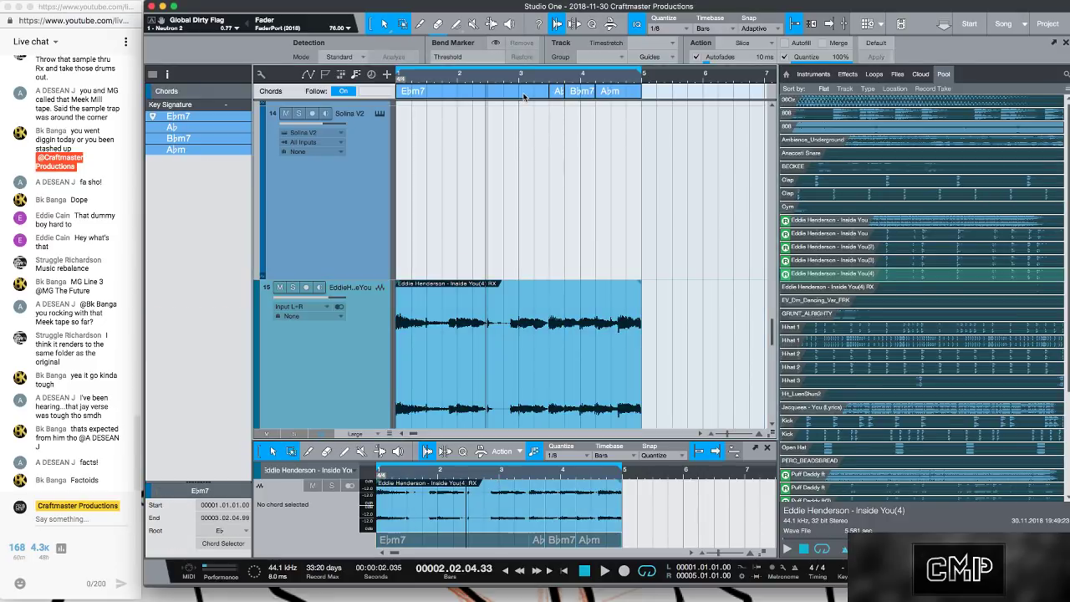
- Reapply chord following on the first 808 part's track by switching Follow chords to Off and back to Bass, and play the loop
scroll(491, 165, up, 5)
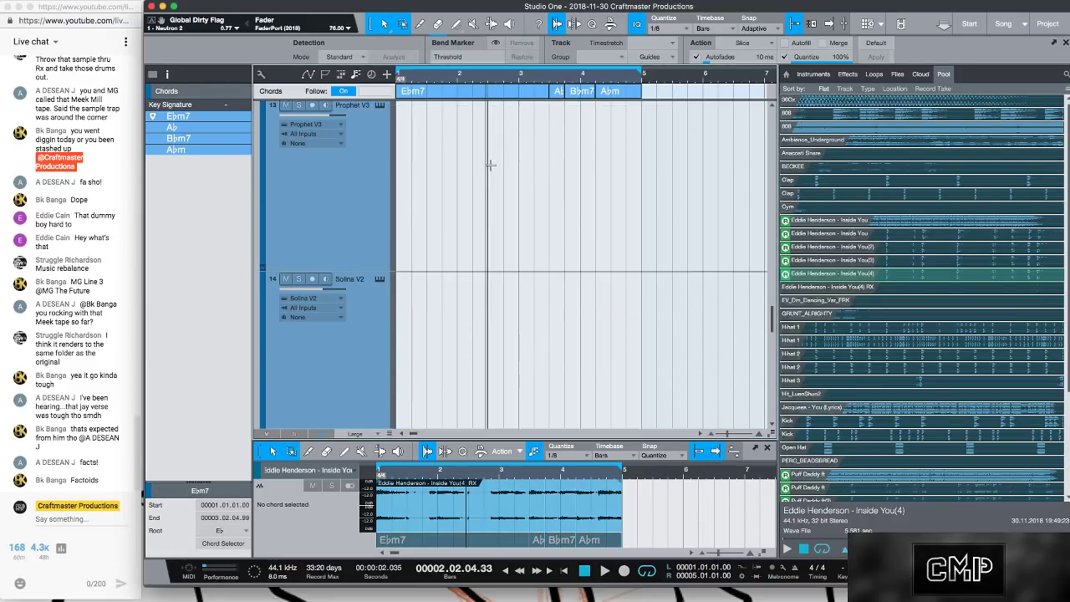
scroll(491, 164, up, 8)
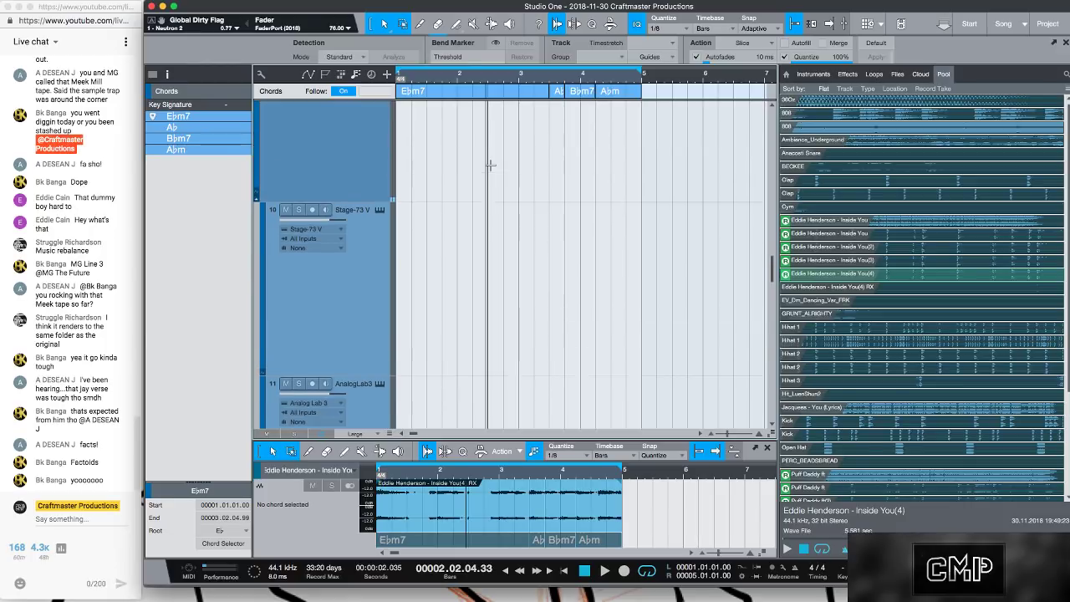
scroll(491, 164, up, 3)
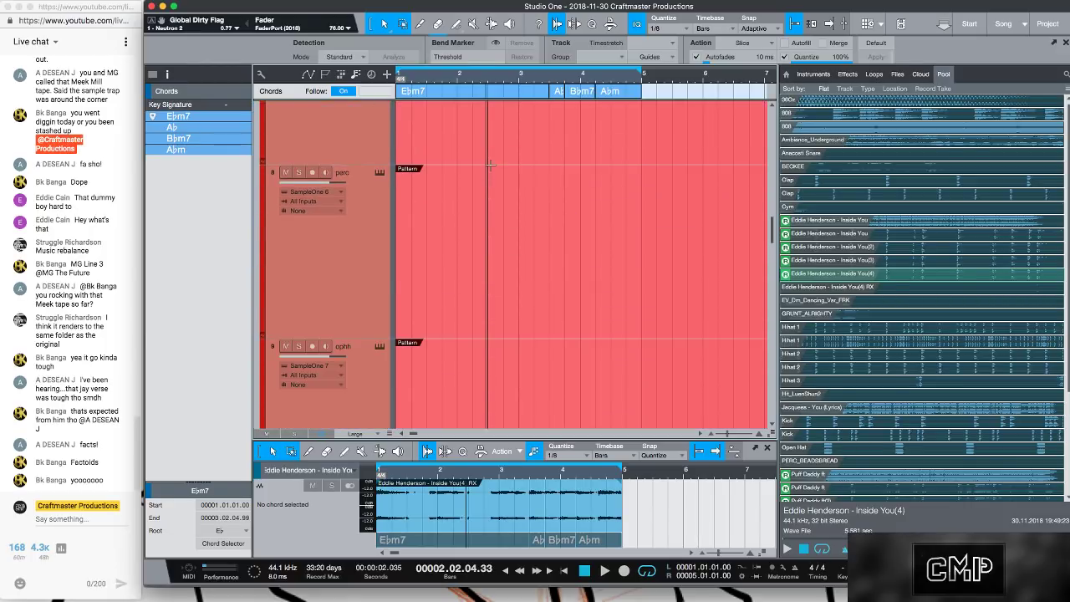
scroll(456, 80, down, 3)
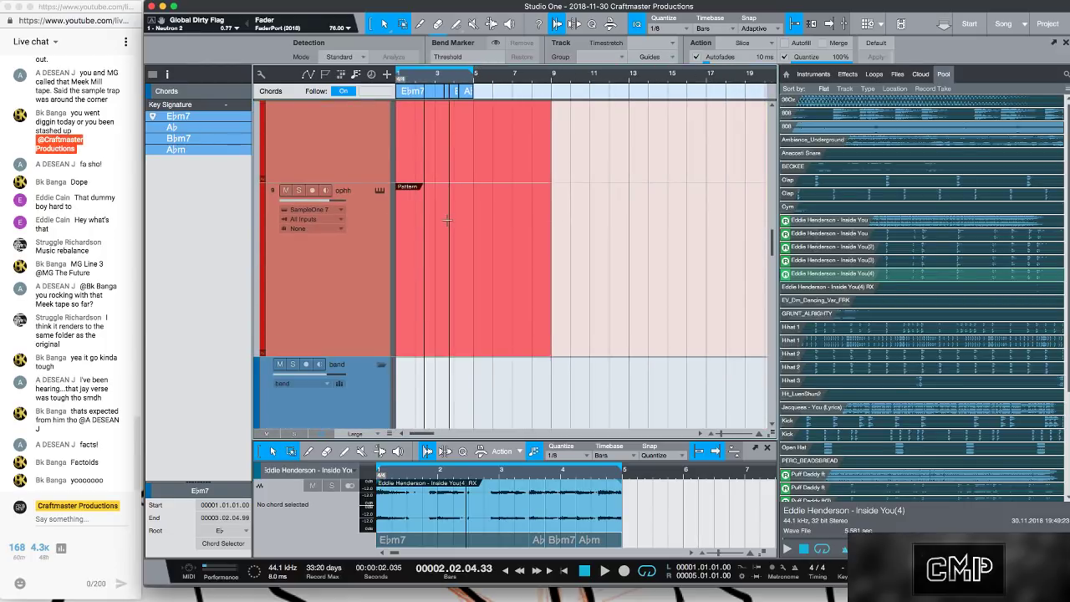
scroll(448, 220, up, 3)
scroll(447, 226, down, 4)
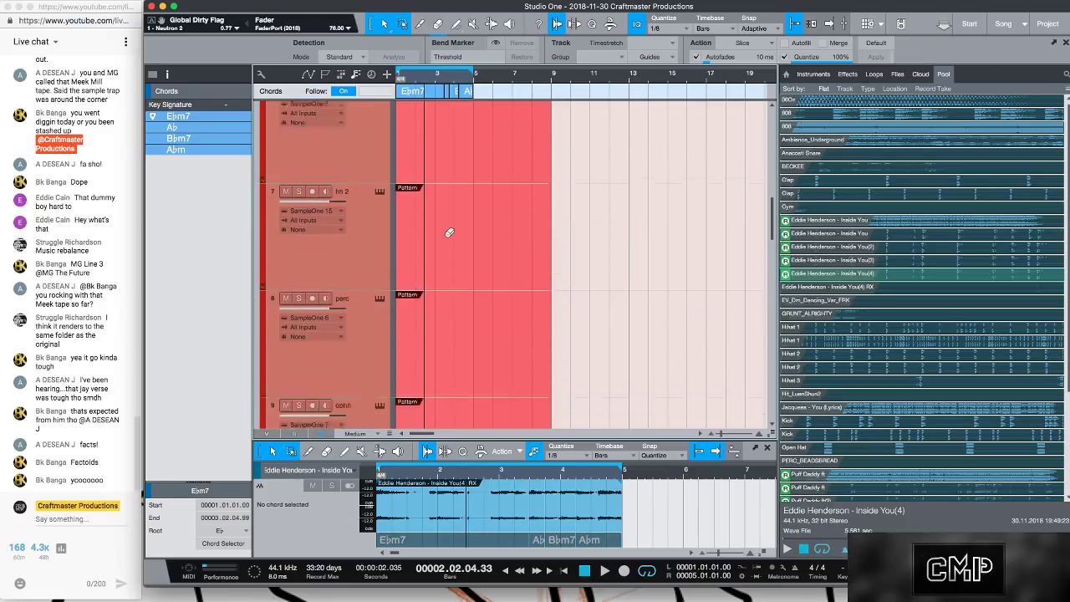
scroll(452, 217, up, 3)
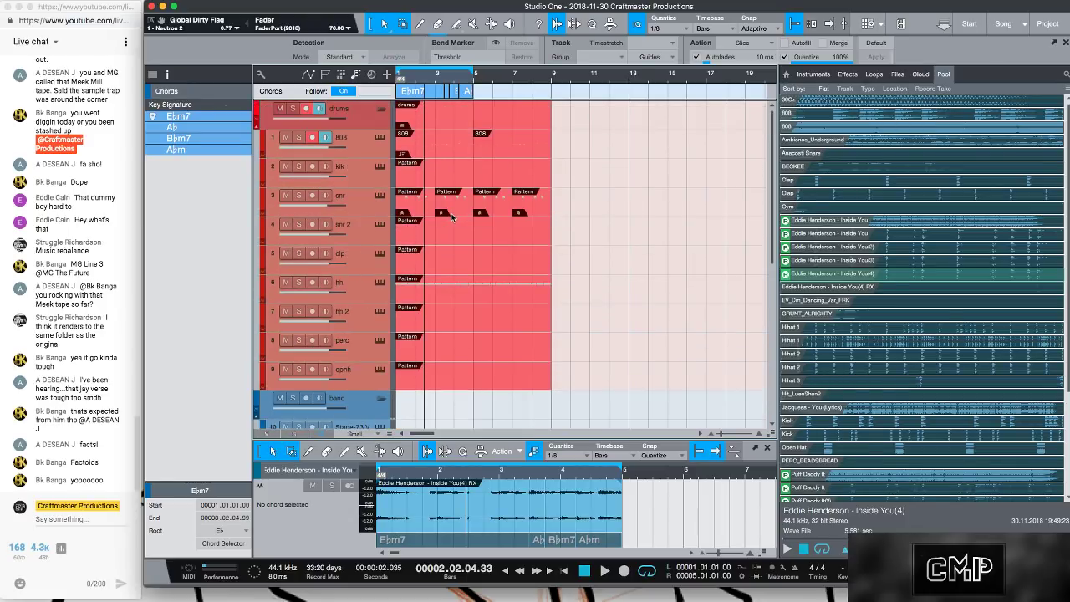
click(572, 150)
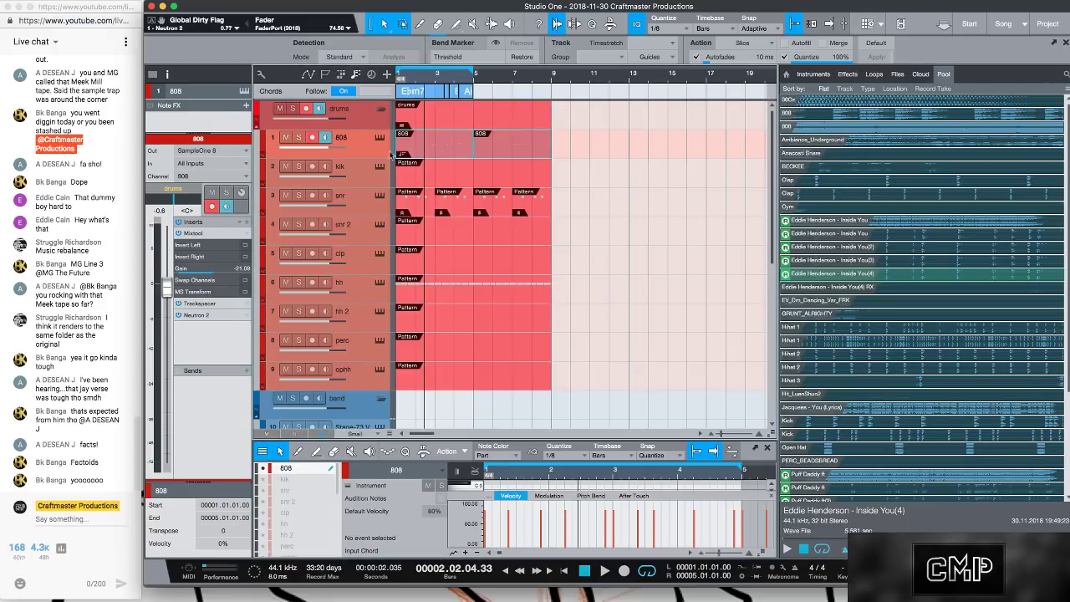
click(211, 132)
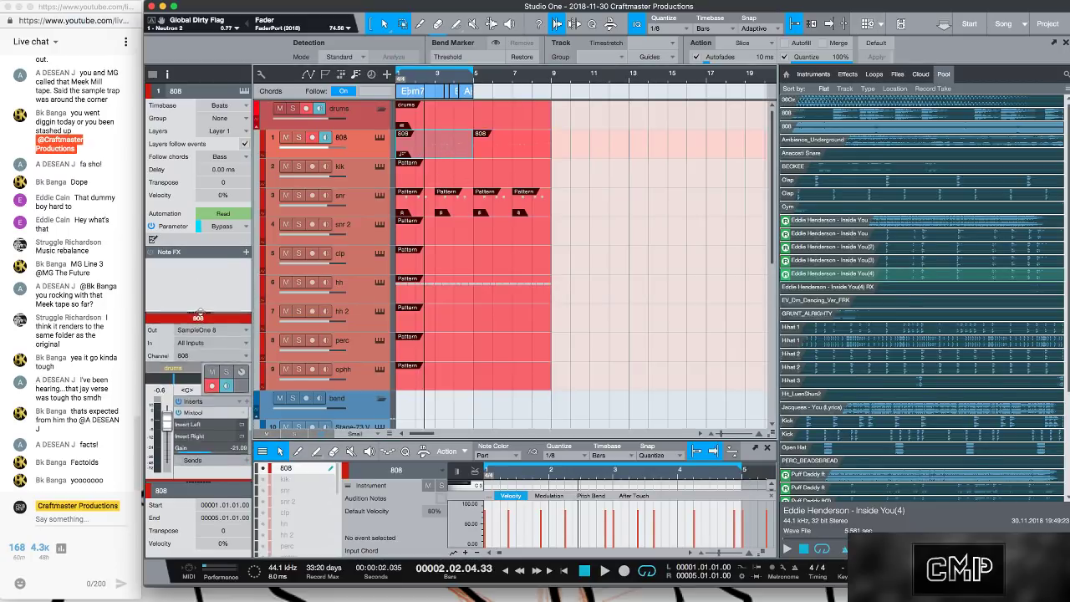
click(242, 157)
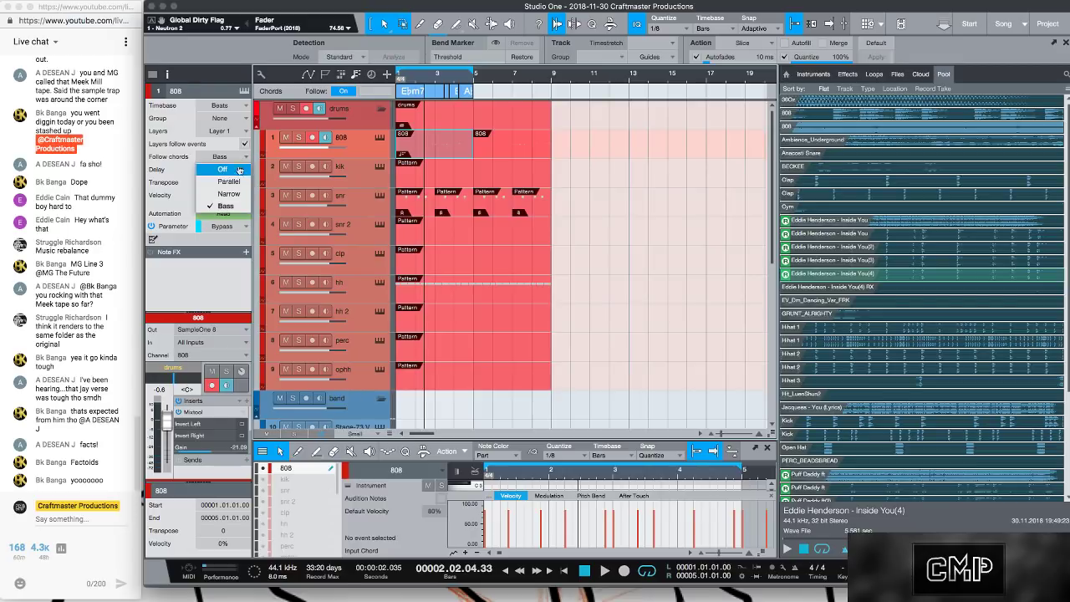
click(242, 169)
click(241, 156)
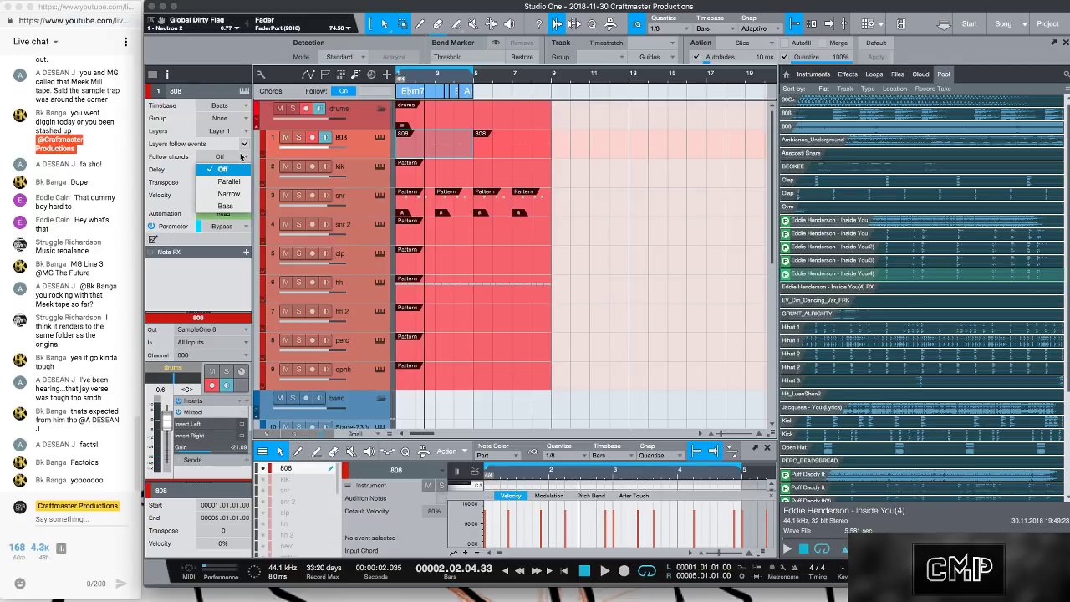
click(232, 205)
key(space)
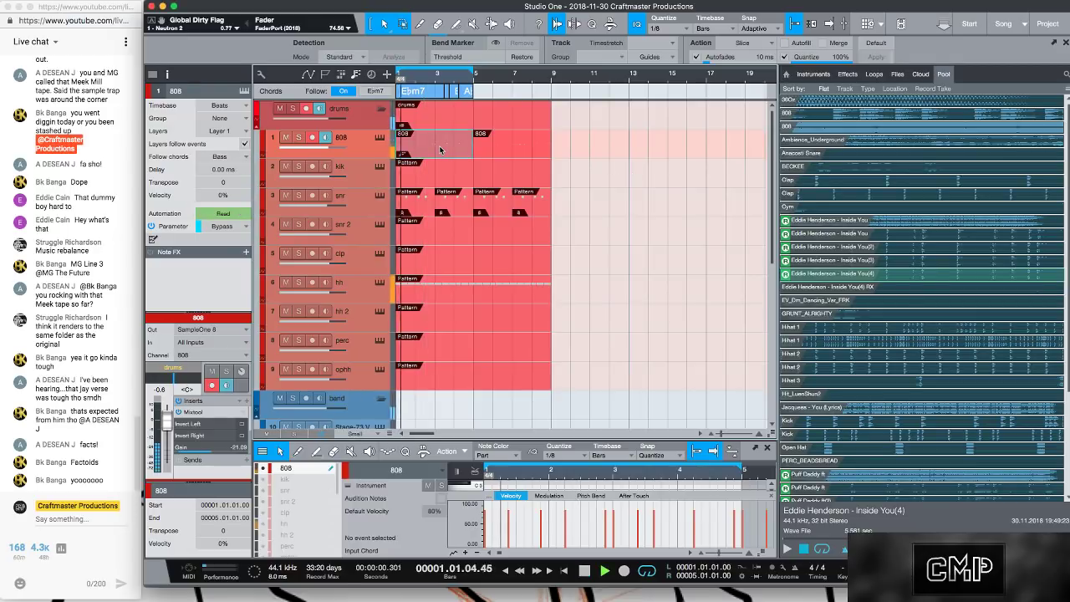
- In an enlarged note editor, lower the 808 note at 3.3.3 to F#3 and the note at 4.2.1 to D#3
drag(612, 438, 589, 222)
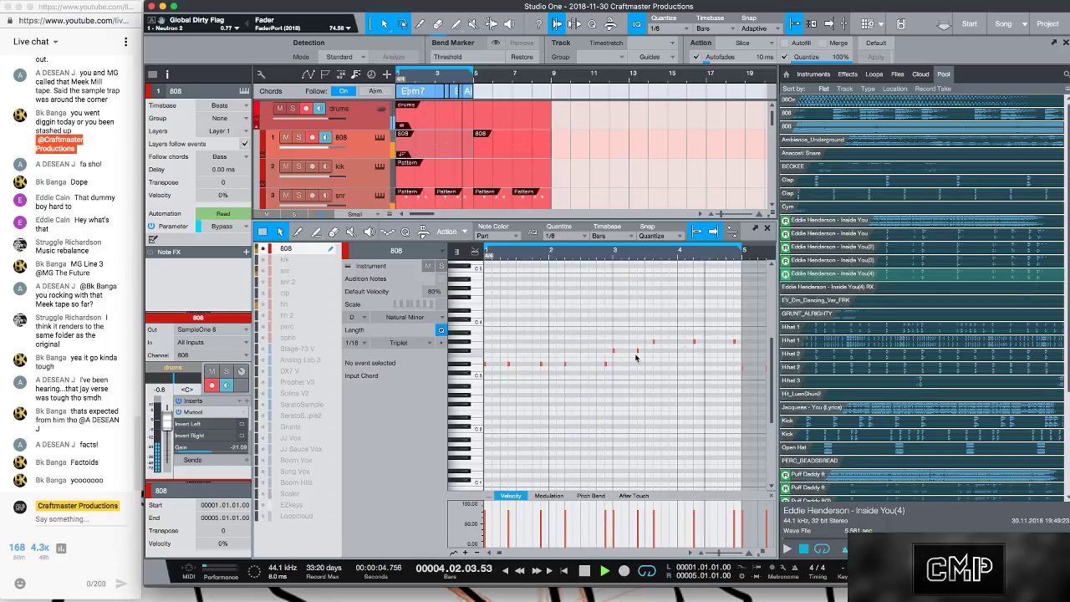
drag(654, 344, 654, 351)
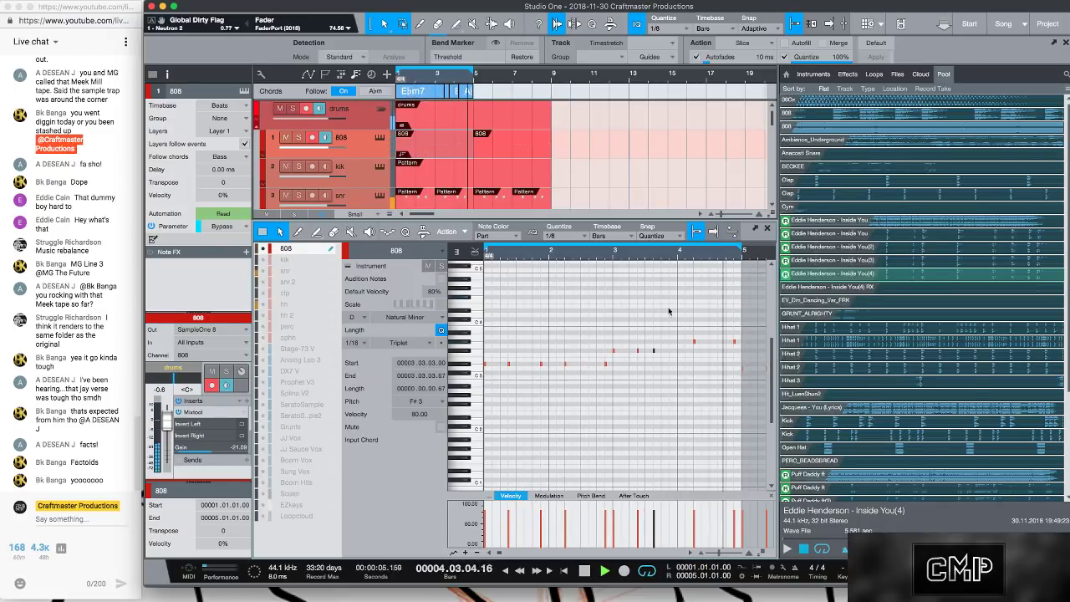
drag(693, 343, 694, 364)
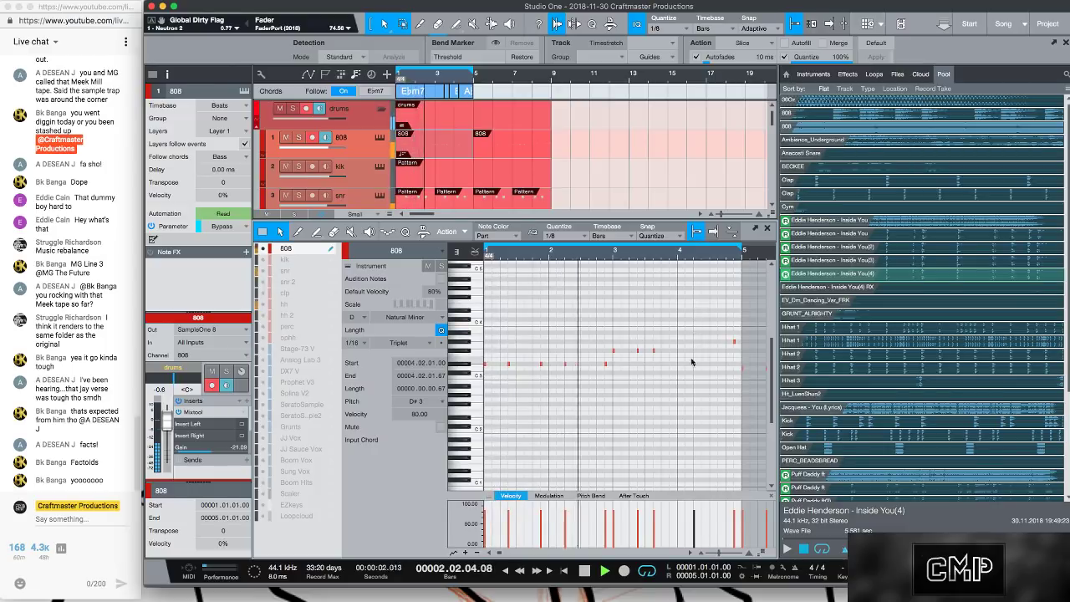
- Add an 808 note at 4.1.3, lengthen it to 0.0.2.00, and raise it an octave to D#4
drag(694, 257, 707, 276)
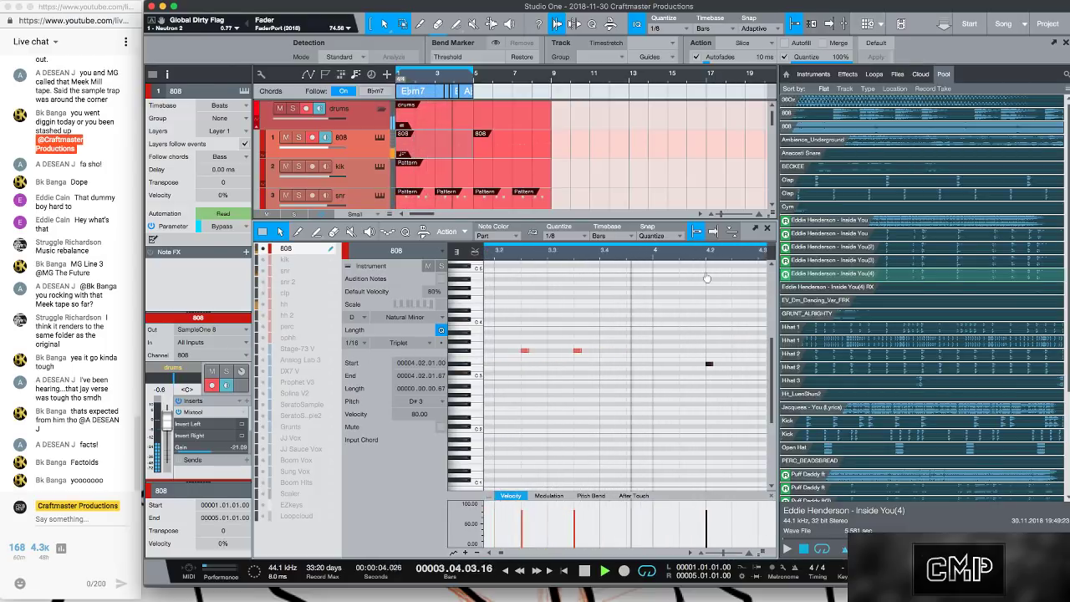
double_click(688, 364)
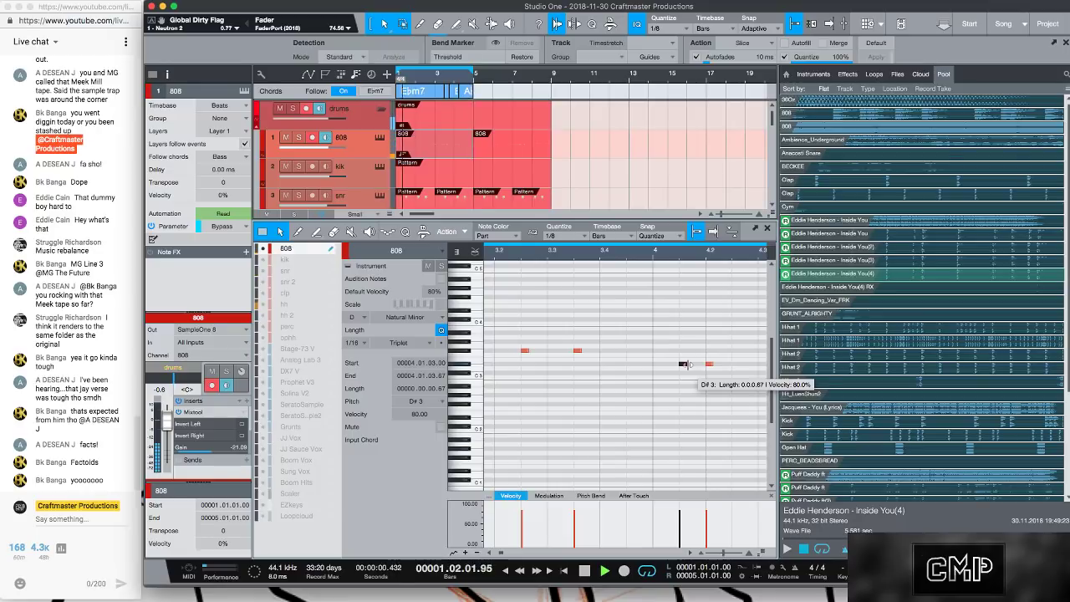
drag(687, 365, 705, 365)
key(shift+Up)
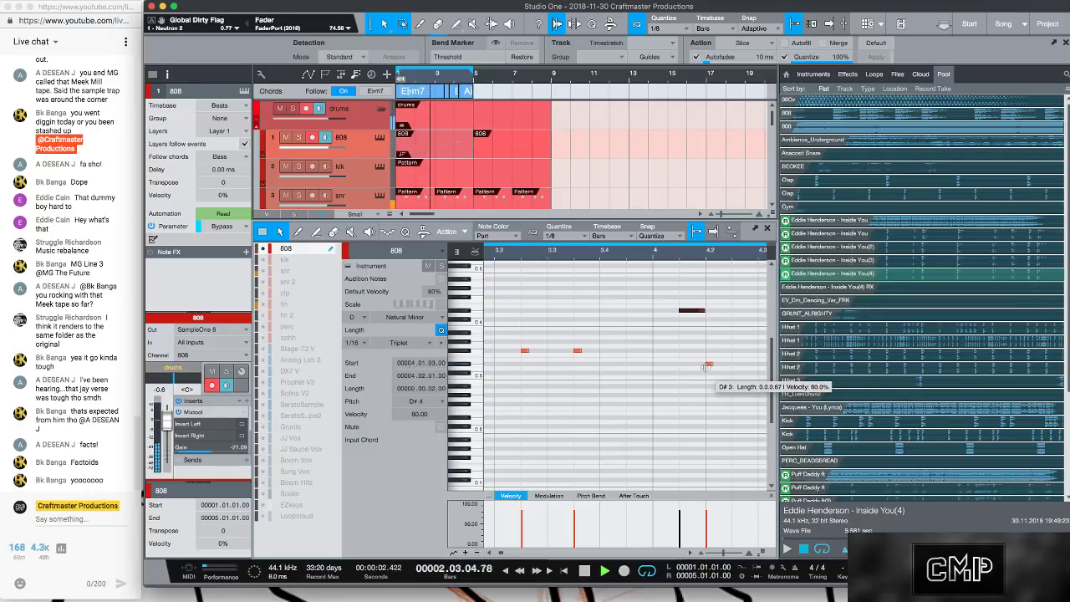
- Select all notes of the first 808 part and delete the extracted chords from the chord track
drag(656, 255, 633, 224)
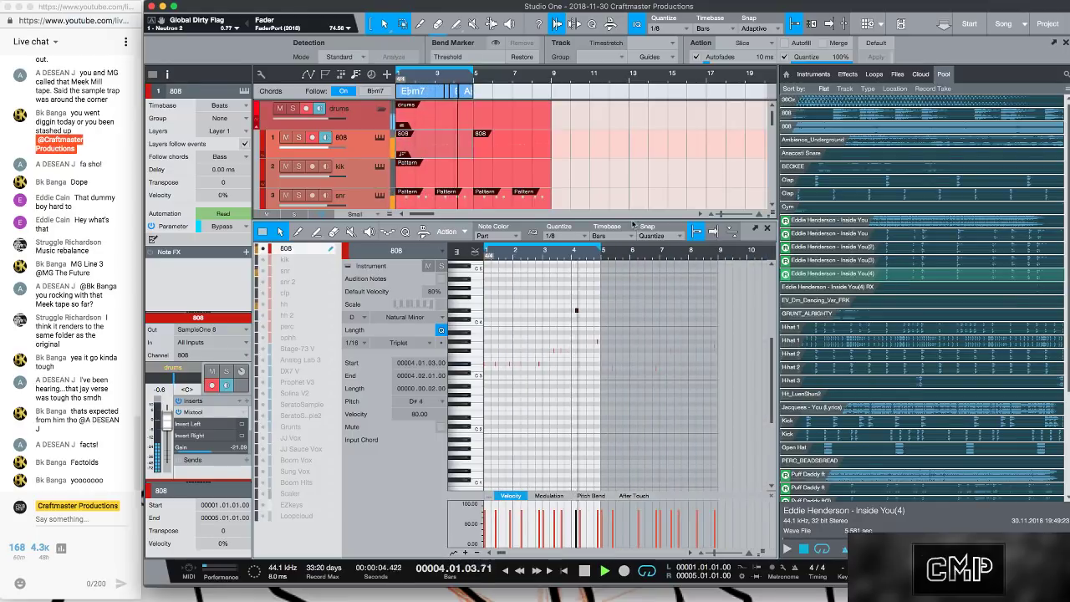
click(569, 331)
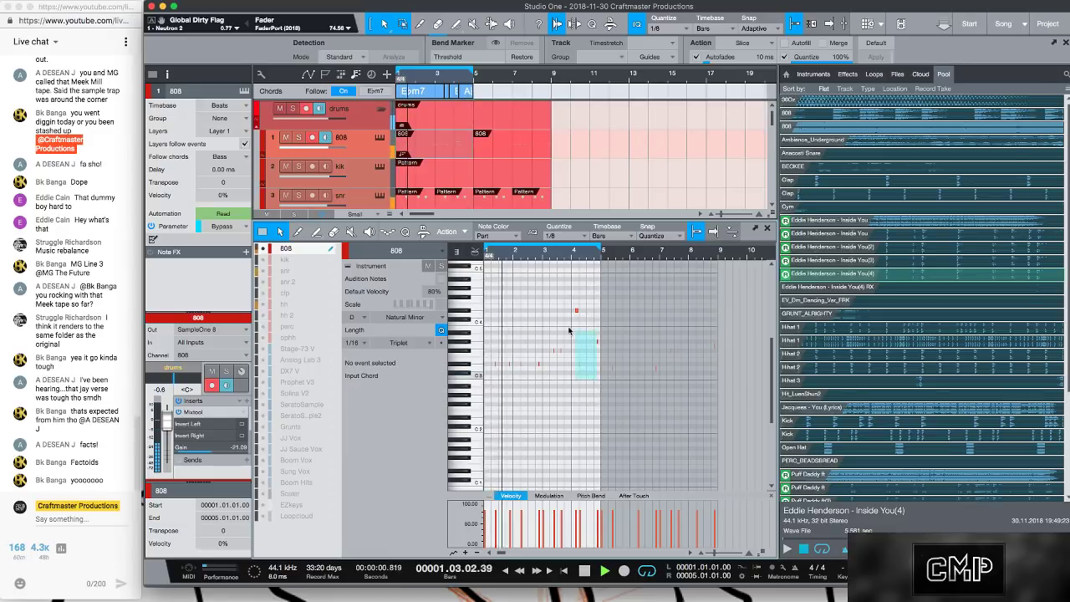
drag(569, 331, 550, 291)
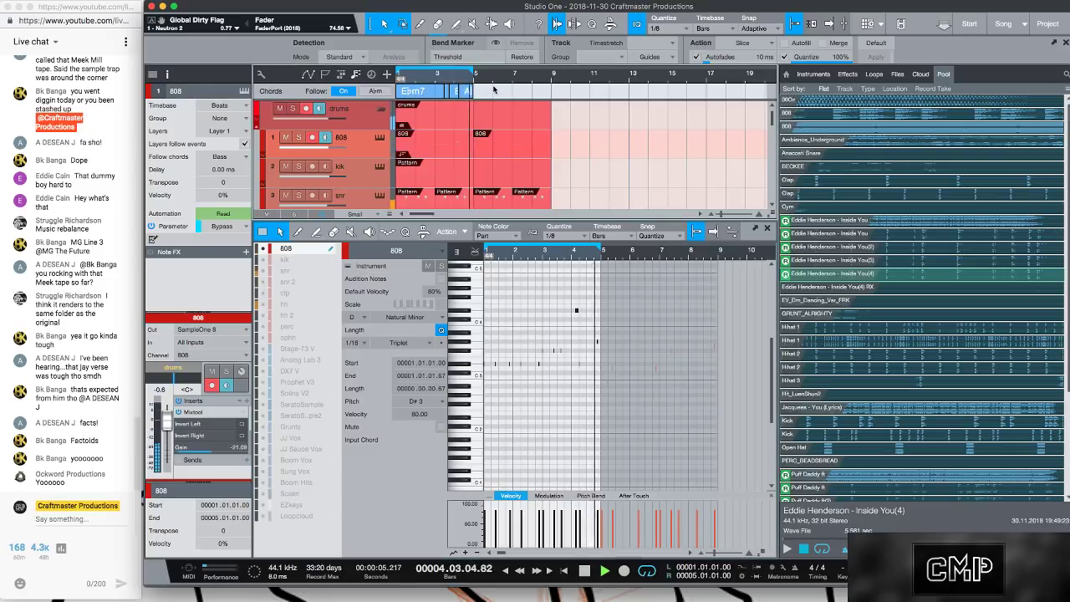
click(410, 92)
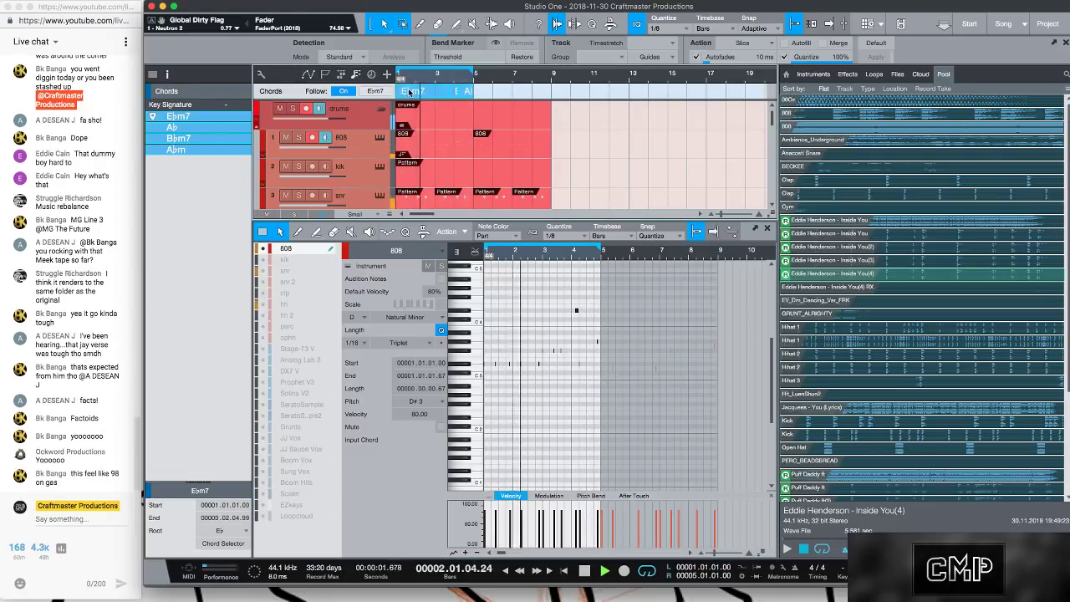
key(Delete)
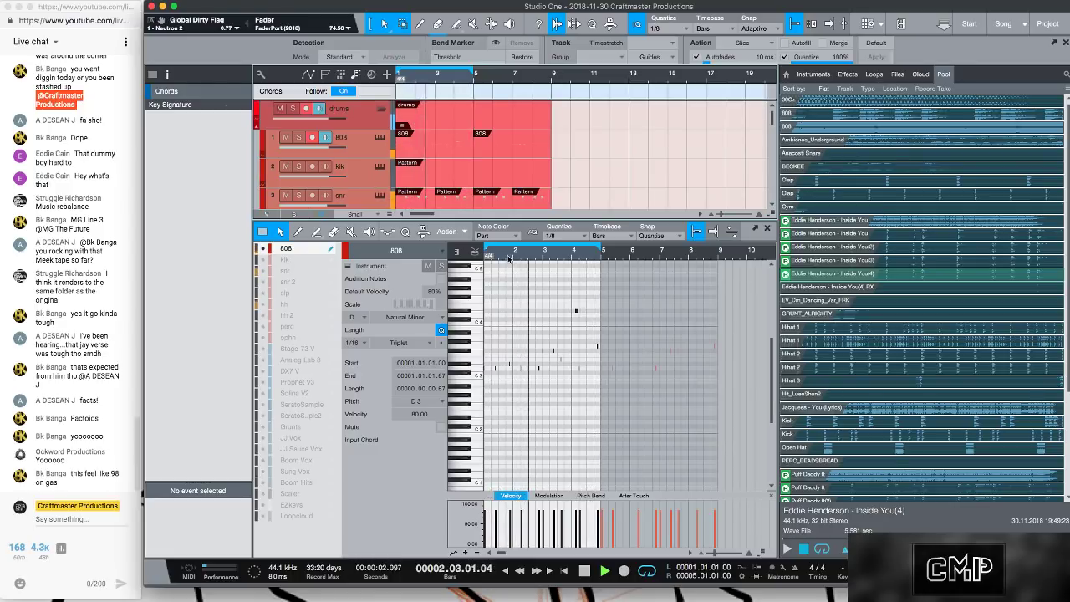
- Lengthen the selected 808 notes to 0.0.2.00 each and stop playback
drag(520, 246, 661, 284)
drag(527, 371, 538, 372)
drag(555, 249, 566, 318)
click(599, 308)
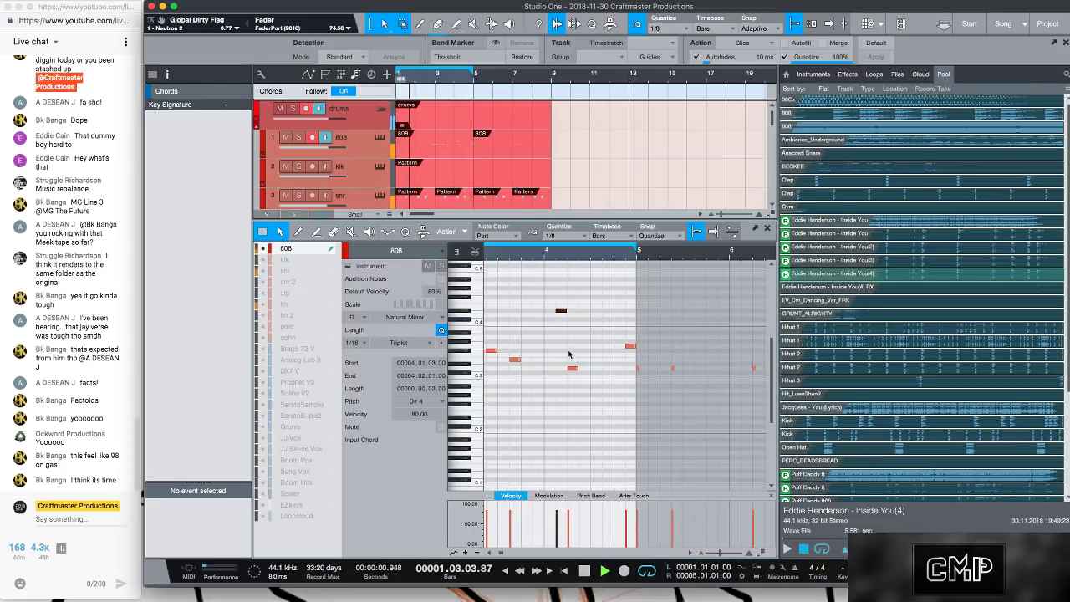
scroll(569, 353, up, 3)
drag(545, 254, 632, 239)
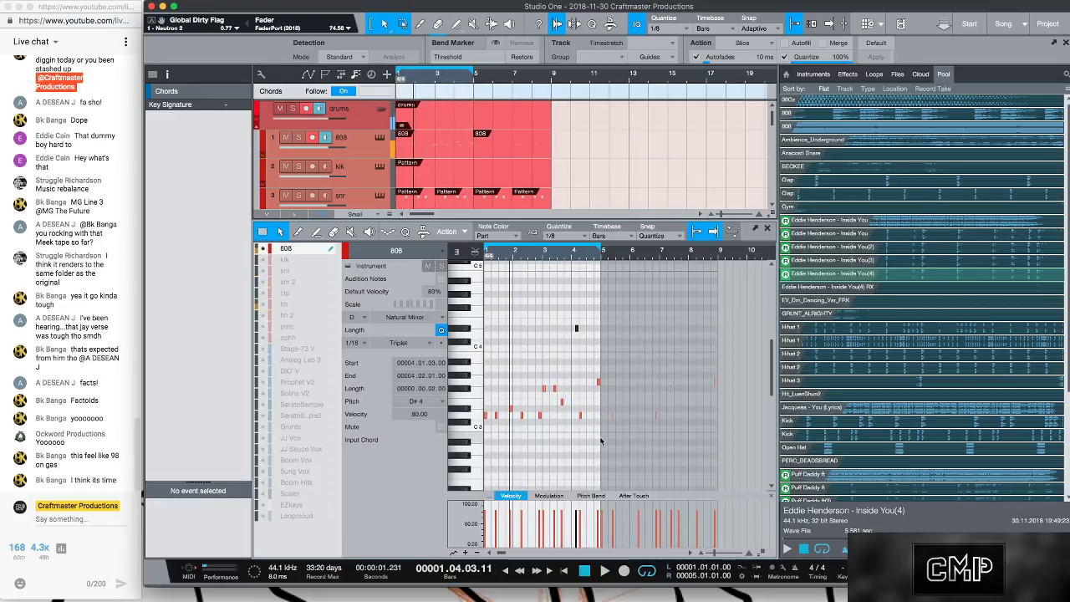
- Apply Freeze Pitch to all notes of the first 808 part
drag(600, 441, 485, 277)
right_click(543, 388)
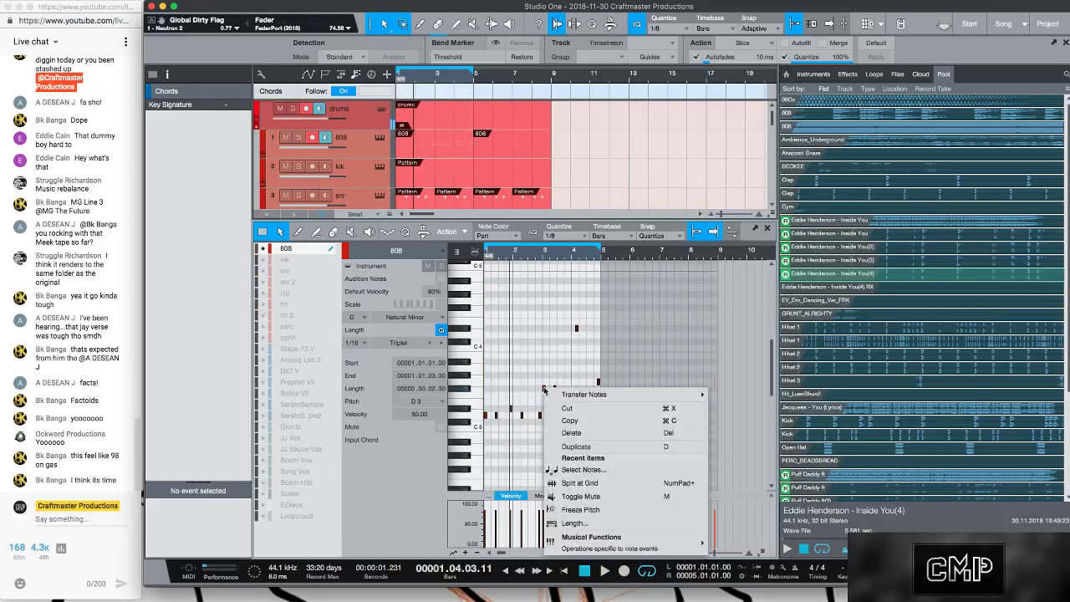
mouse_move(623, 538)
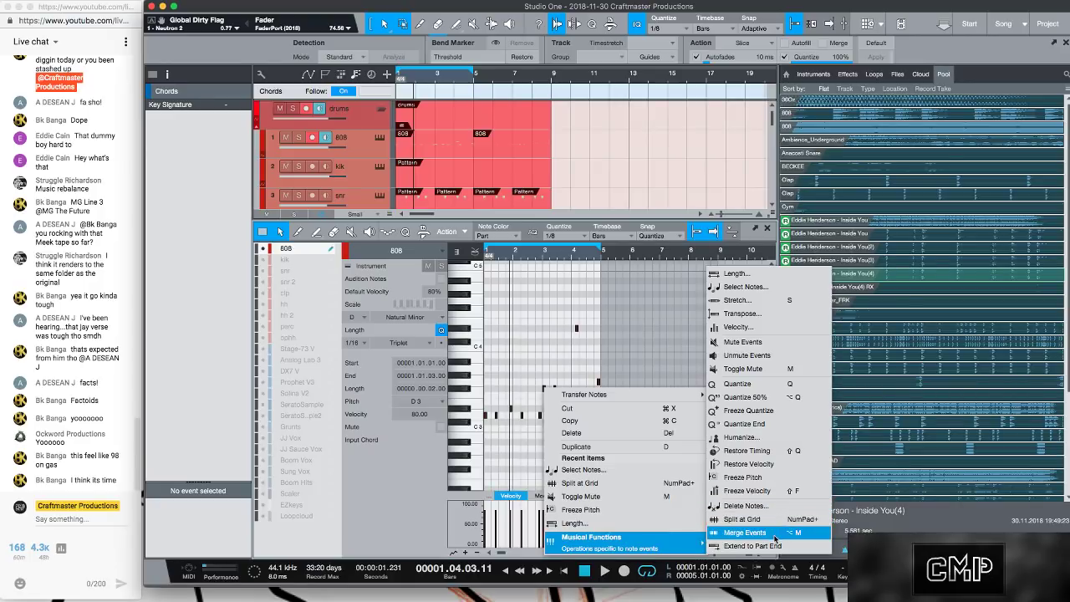
click(765, 482)
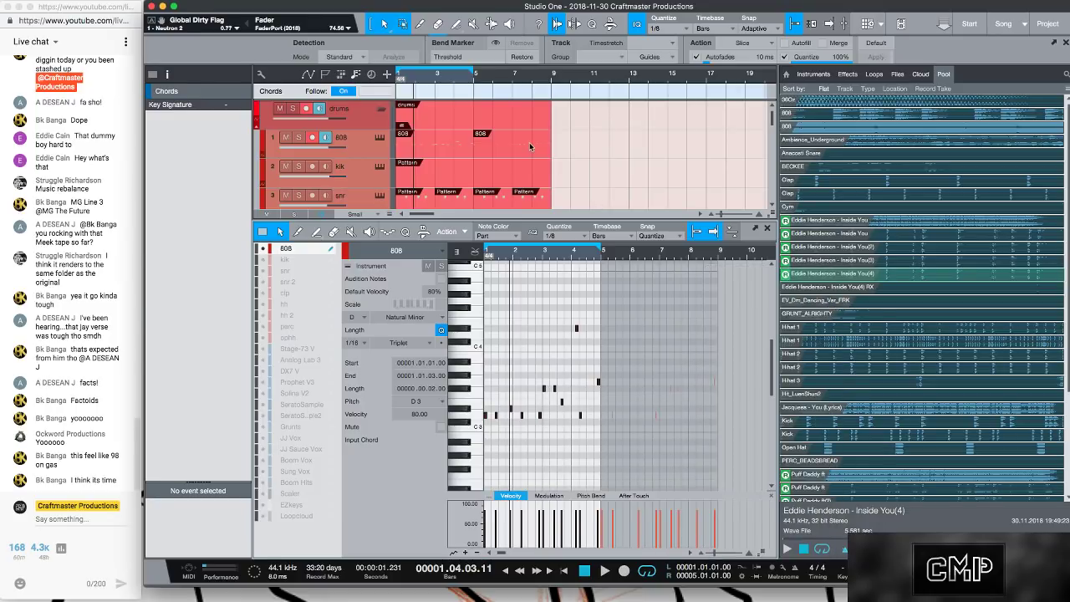
- Replace the second 808 part at bar 5 with a duplicate of the edited first part and play the loop
click(530, 146)
key(Delete)
key(d)
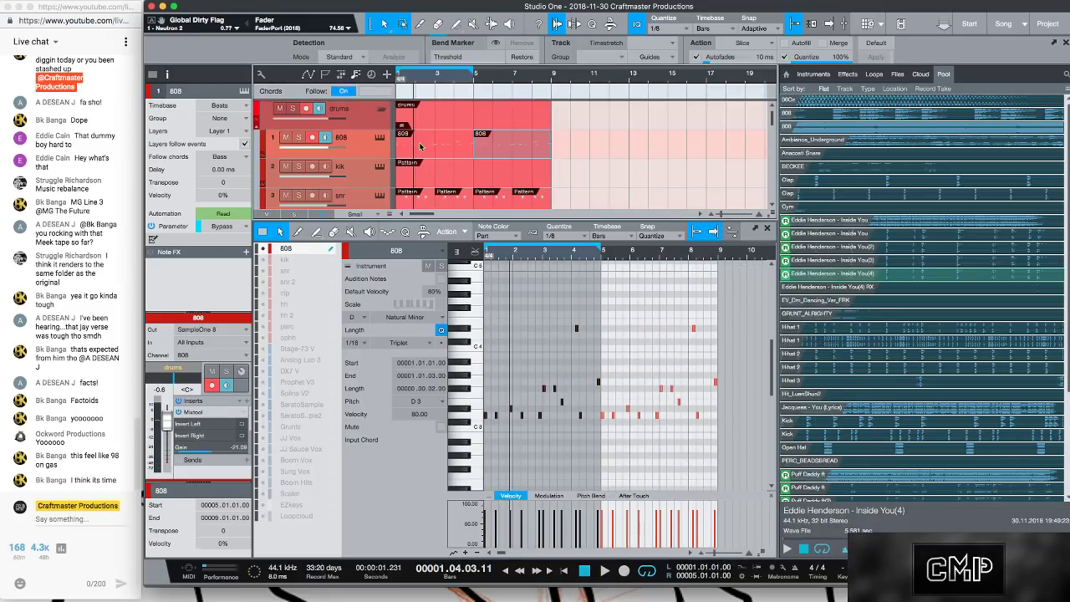
click(505, 131)
key(space)
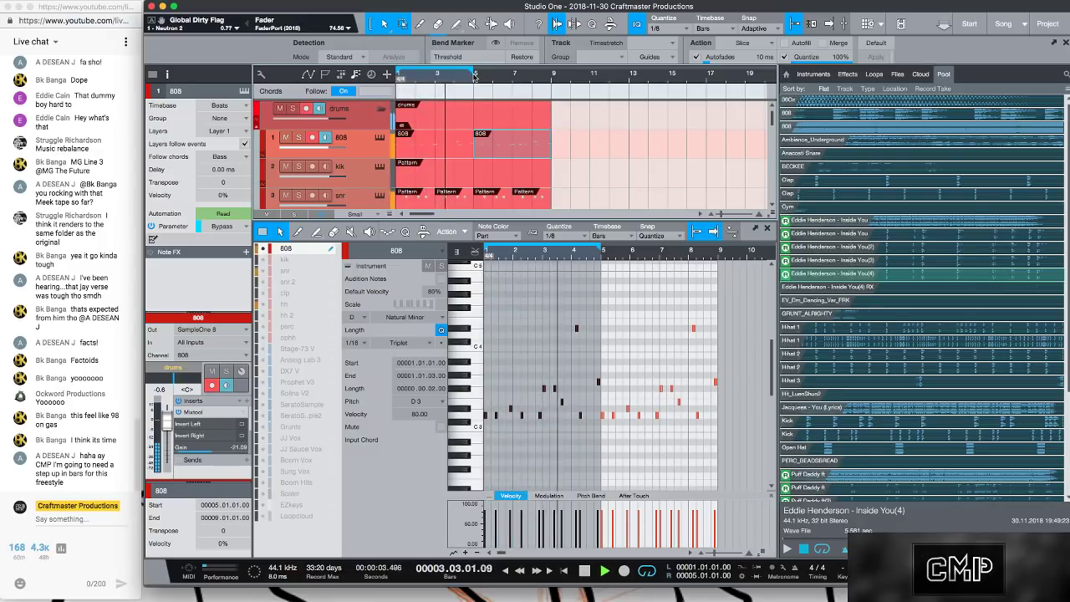
- Extend the loop range to bar 9 and duplicate the RX sample on track 15 so the copy starts at bar 5
drag(473, 74, 551, 73)
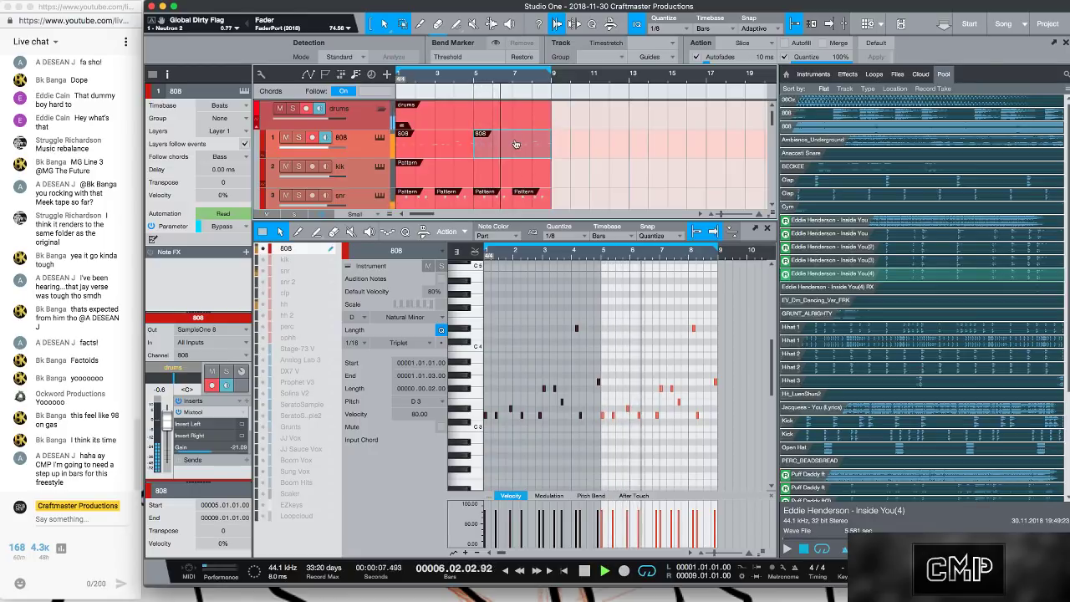
key(shift+e)
scroll(516, 144, down, 5)
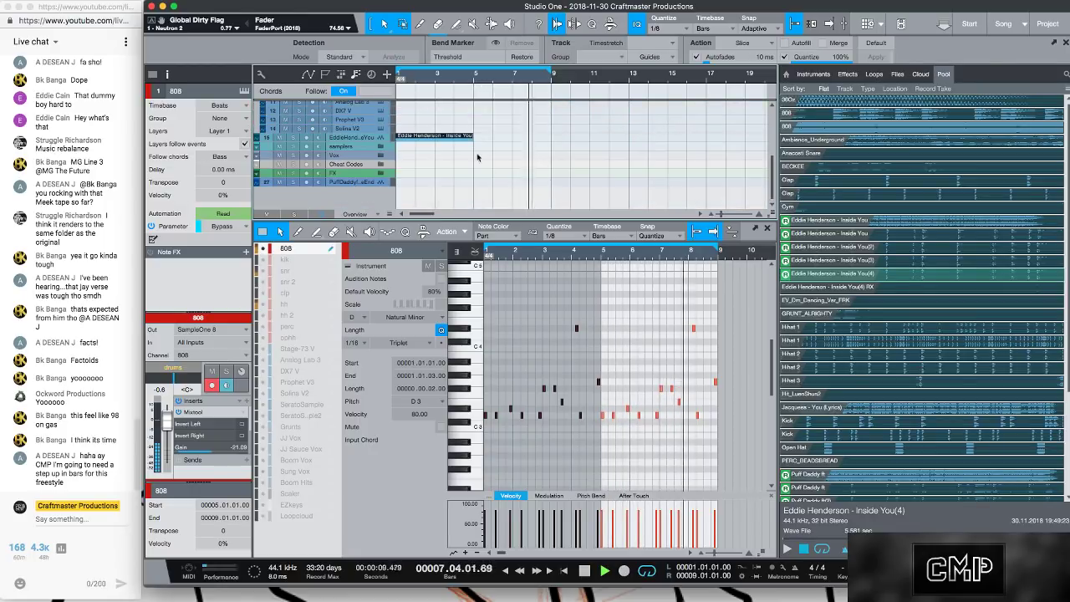
click(452, 140)
key(d)
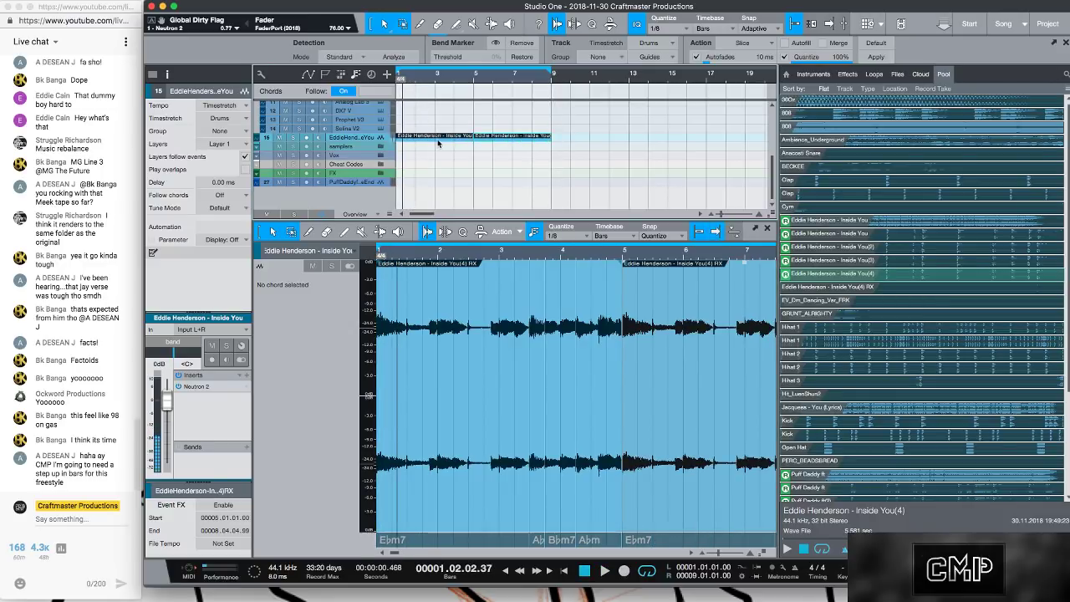
- Open the first RX sample event in Melodyne and expand the folder track that holds Scaler and EZkeys
click(440, 140)
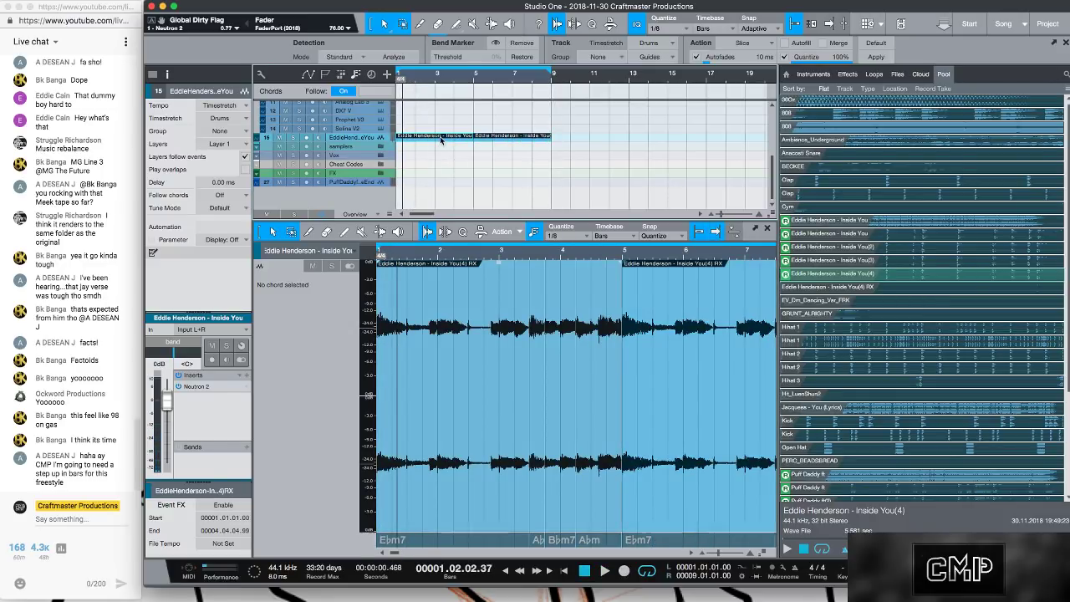
key(super+m)
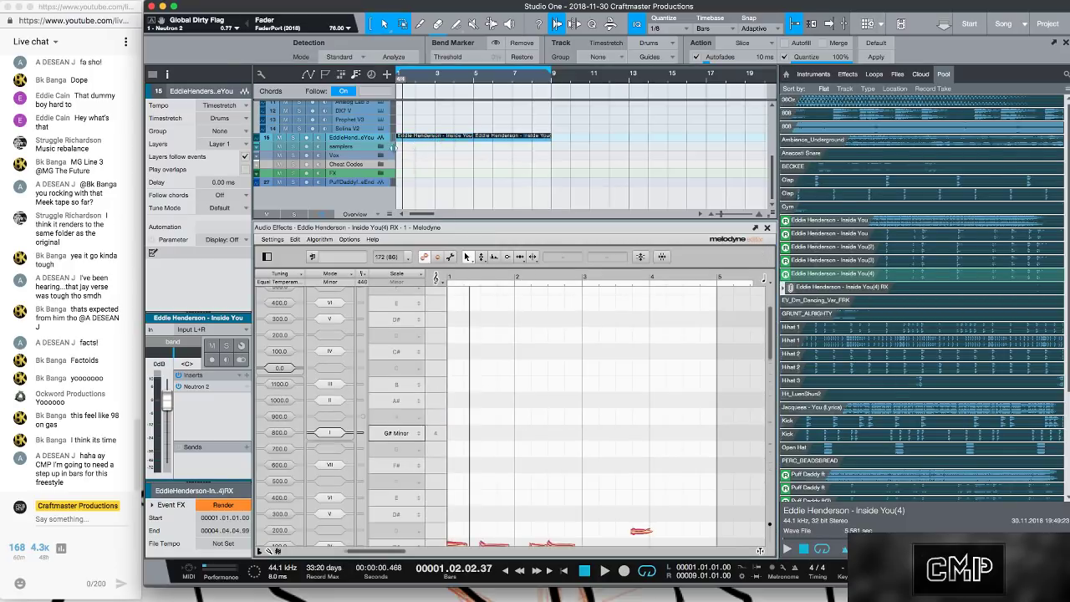
click(381, 165)
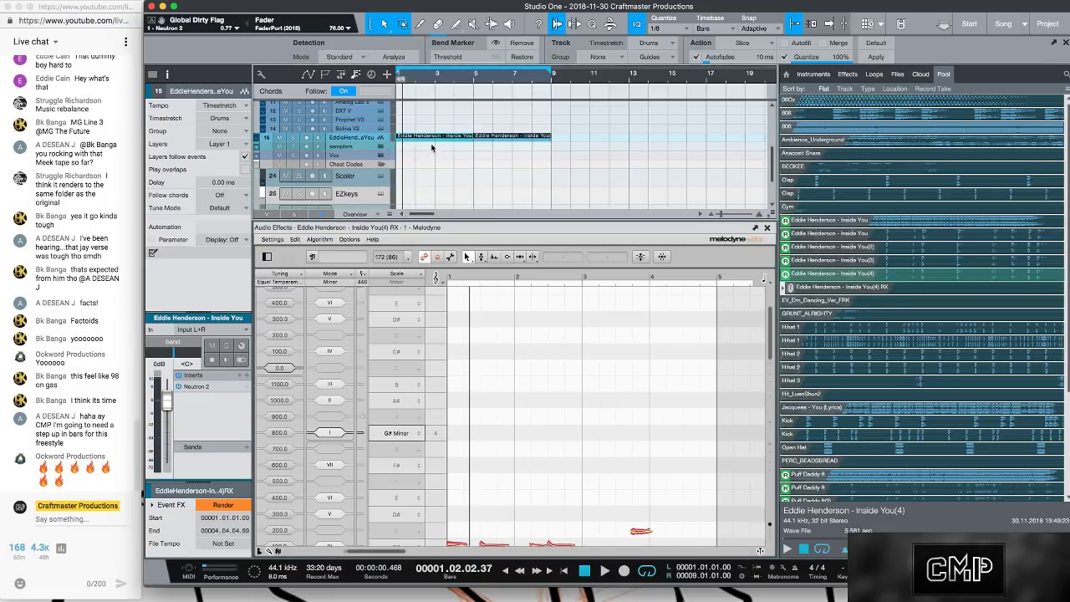
- Copy the first RX sample's Melodyne notes onto the Loopcloud track, duplicated at bar 5, and remove Melodyne from the sample event
drag(434, 140, 430, 207)
key(d)
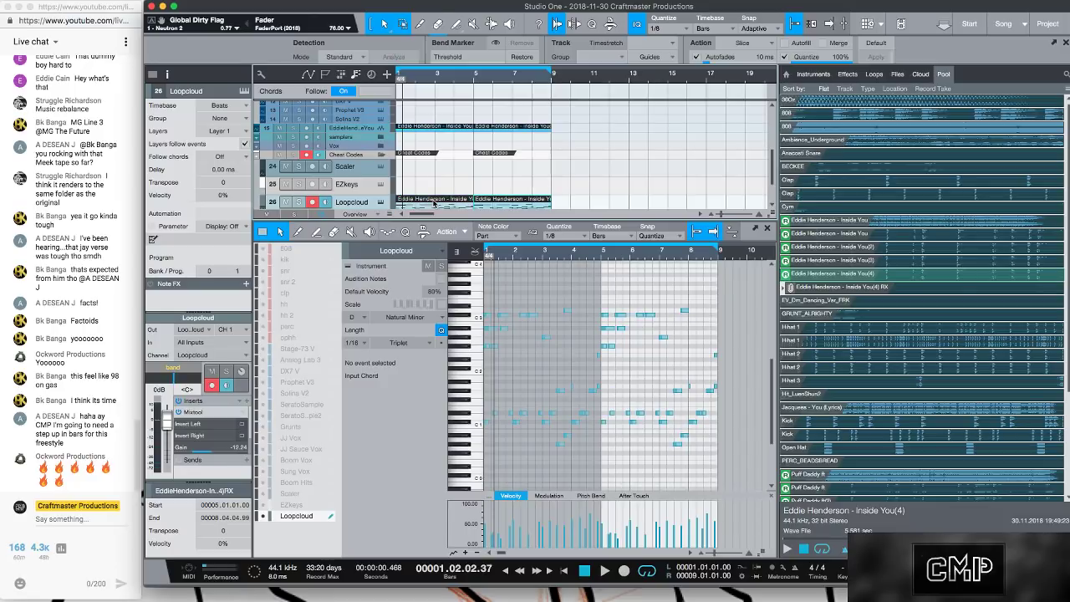
click(443, 129)
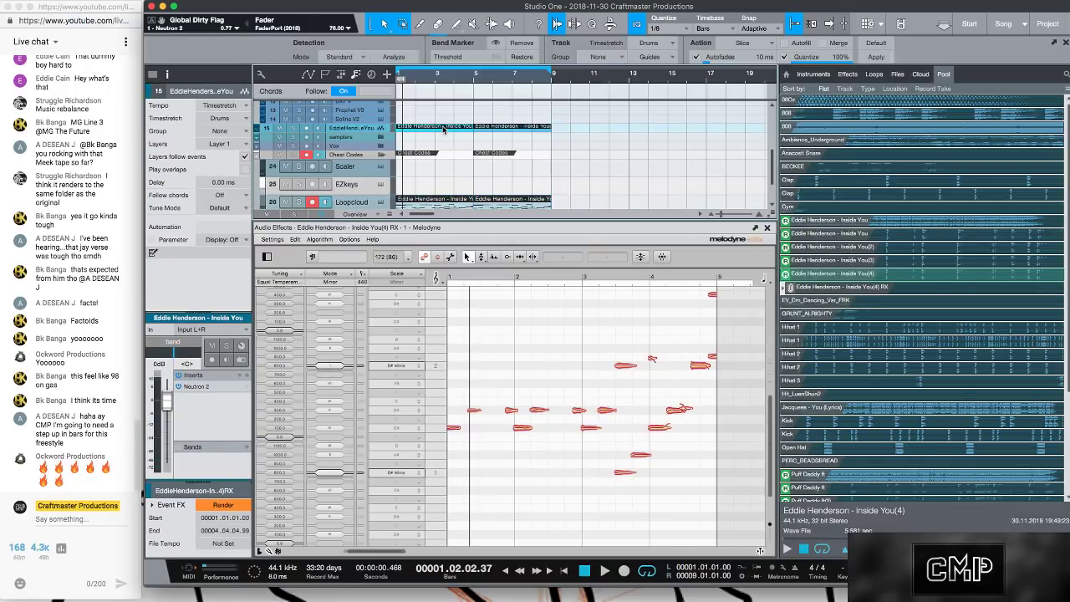
key(super+z)
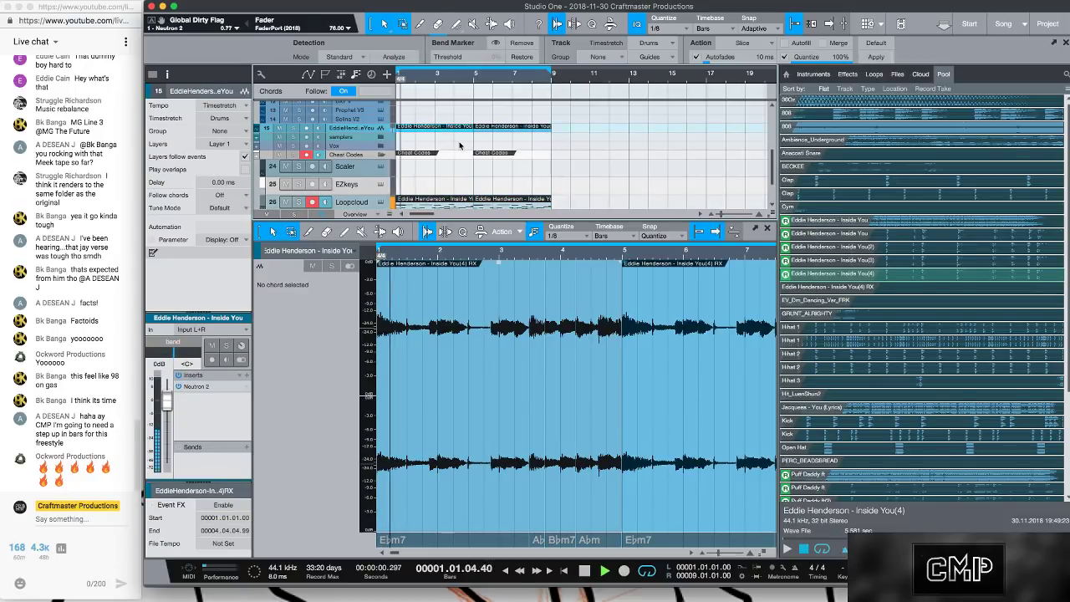
- Open the first 808 part in the note editor with the Loopcloud notes shown behind it for reference
scroll(443, 133, up, 5)
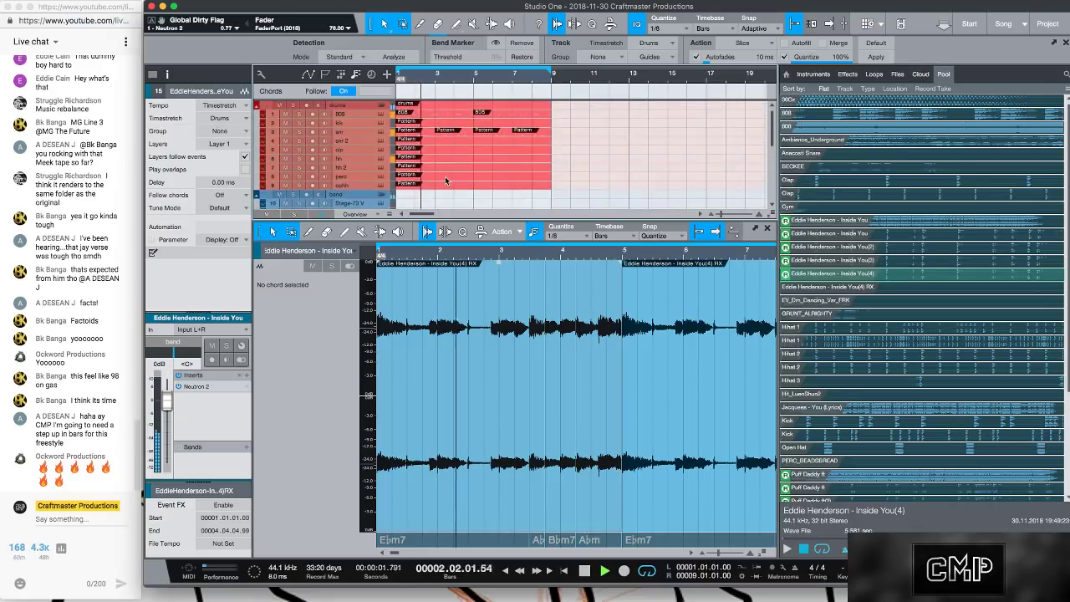
click(378, 116)
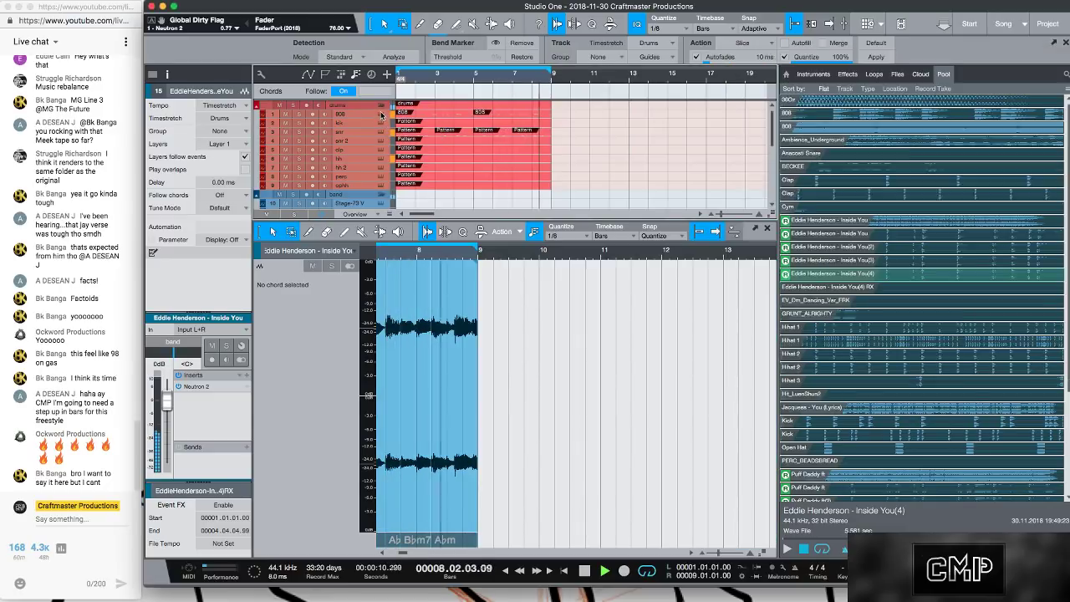
click(449, 115)
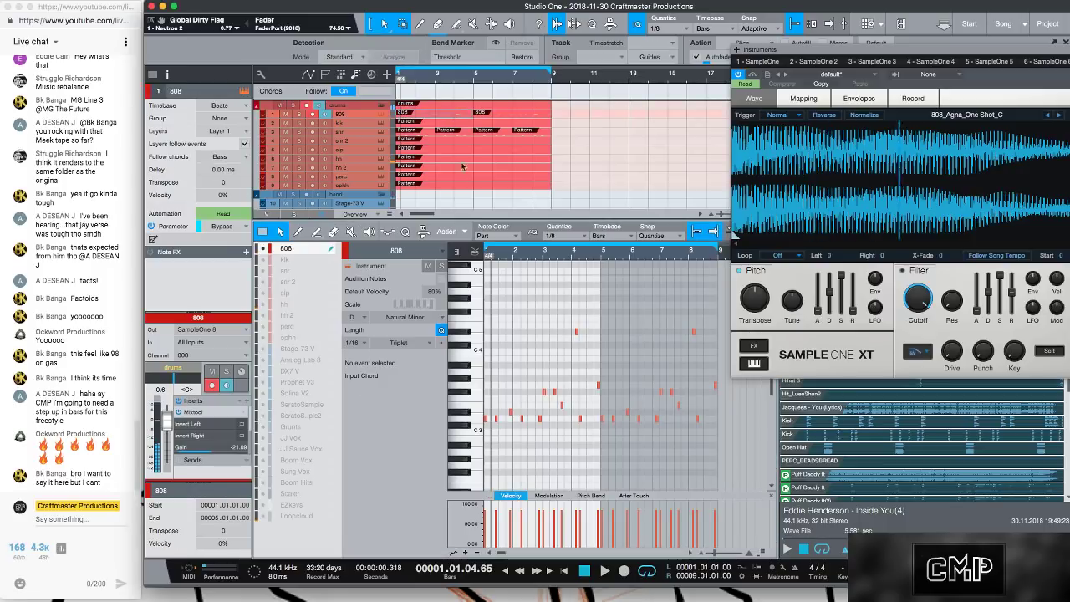
click(263, 515)
drag(528, 255, 562, 238)
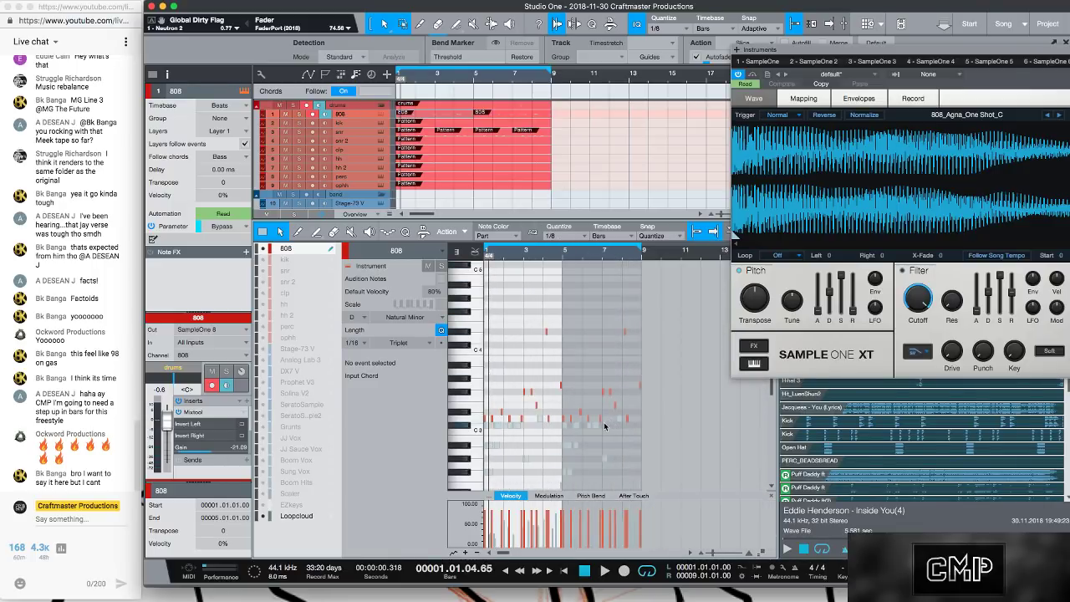
scroll(605, 425, down, 6)
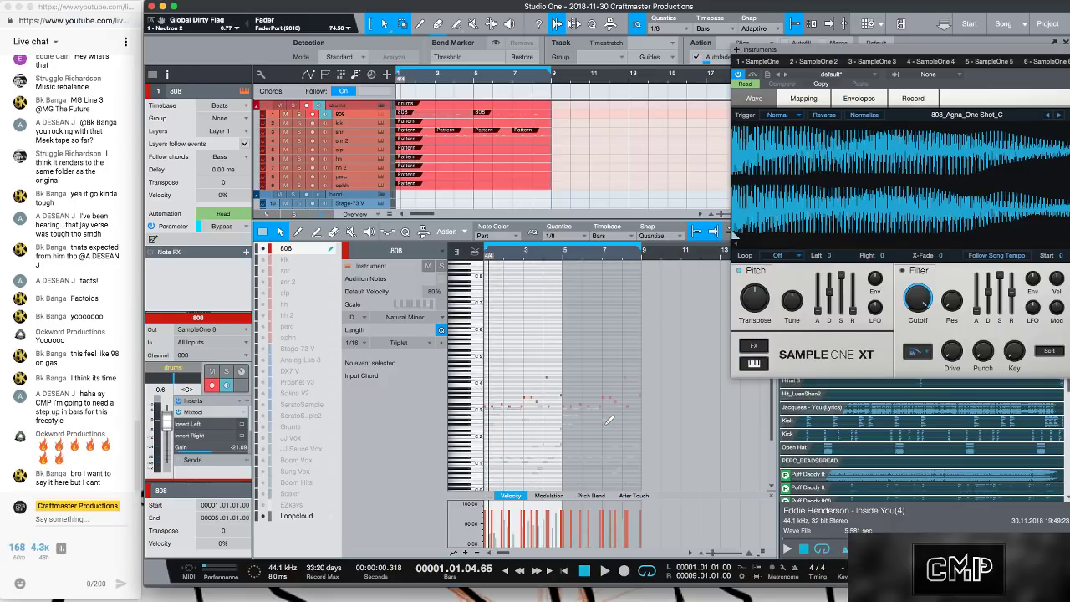
- Move all the 808 notes down two octaves and set the first 808 part's transpose to 24
drag(681, 427, 447, 358)
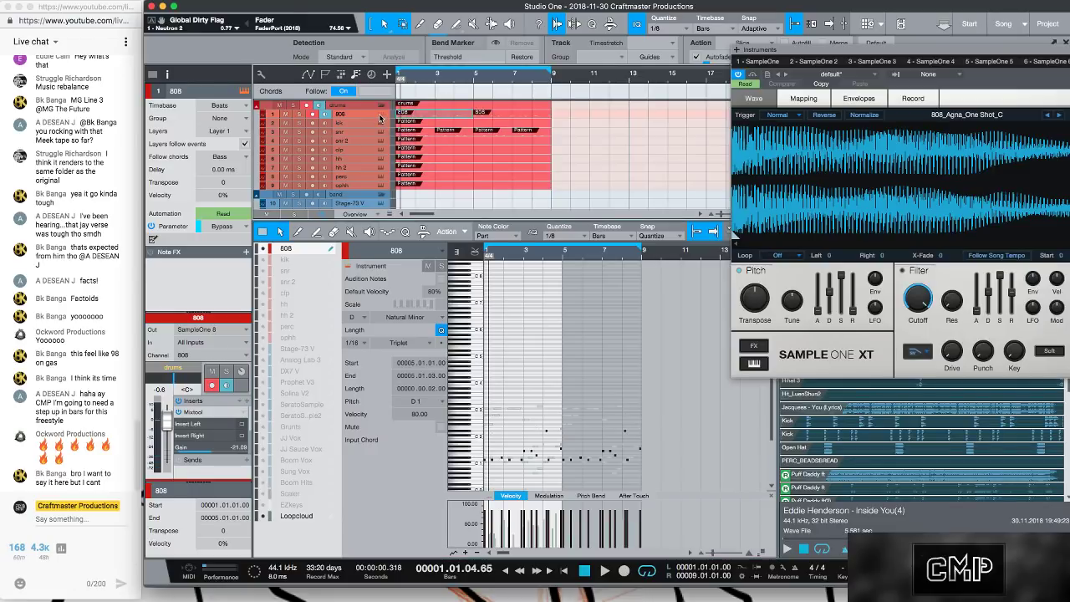
click(380, 118)
click(380, 118)
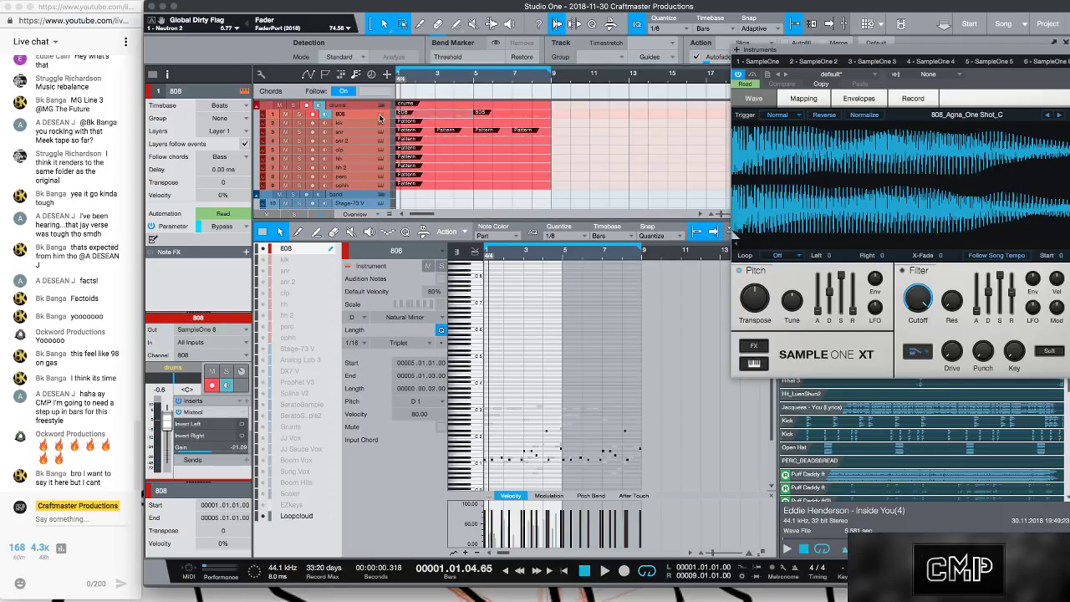
click(436, 113)
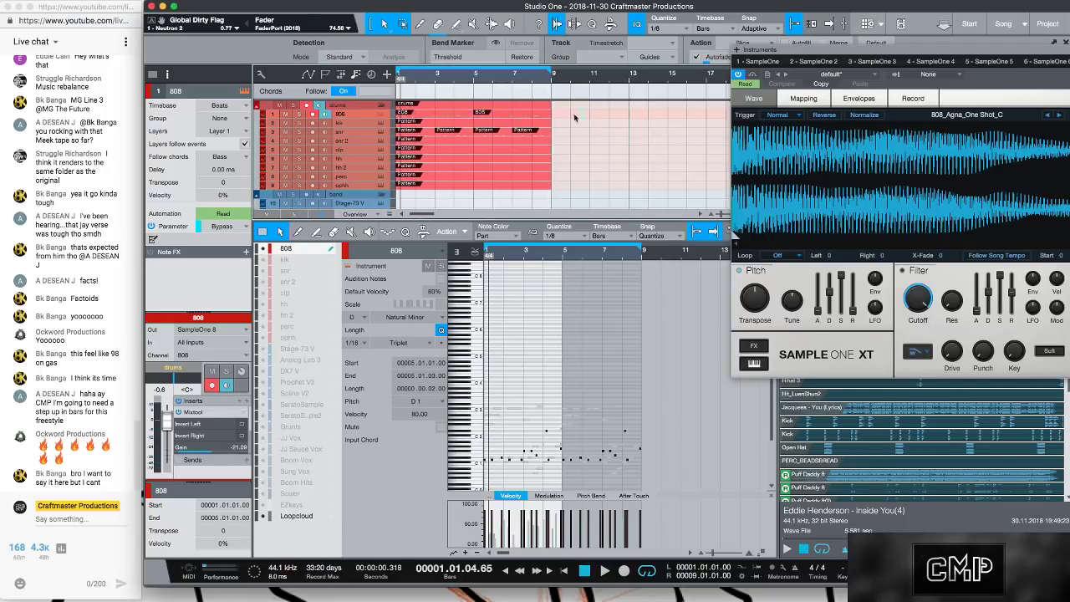
right_click(436, 114)
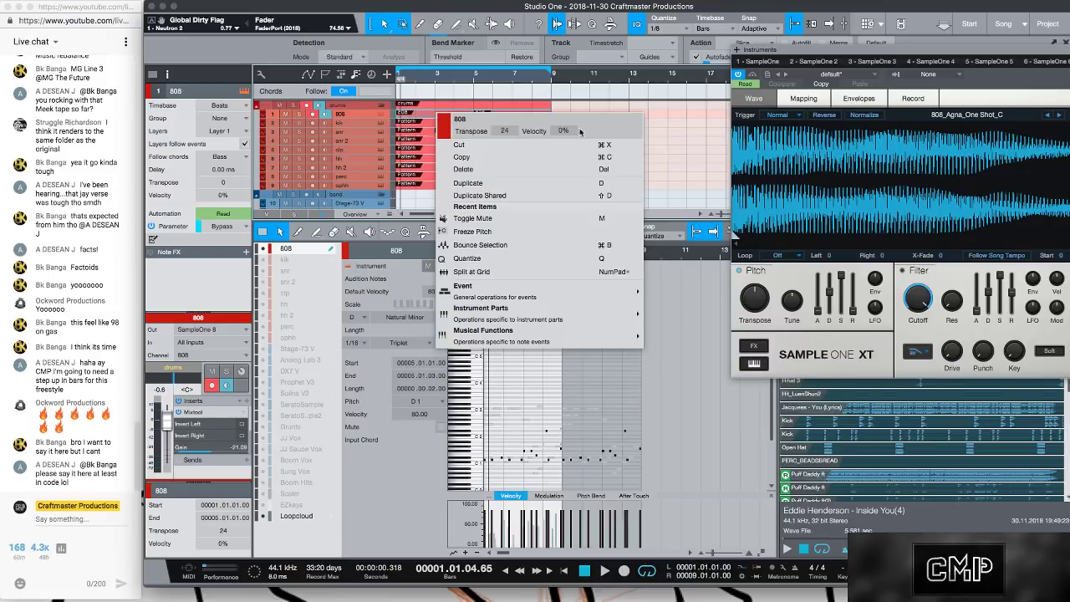
click(665, 128)
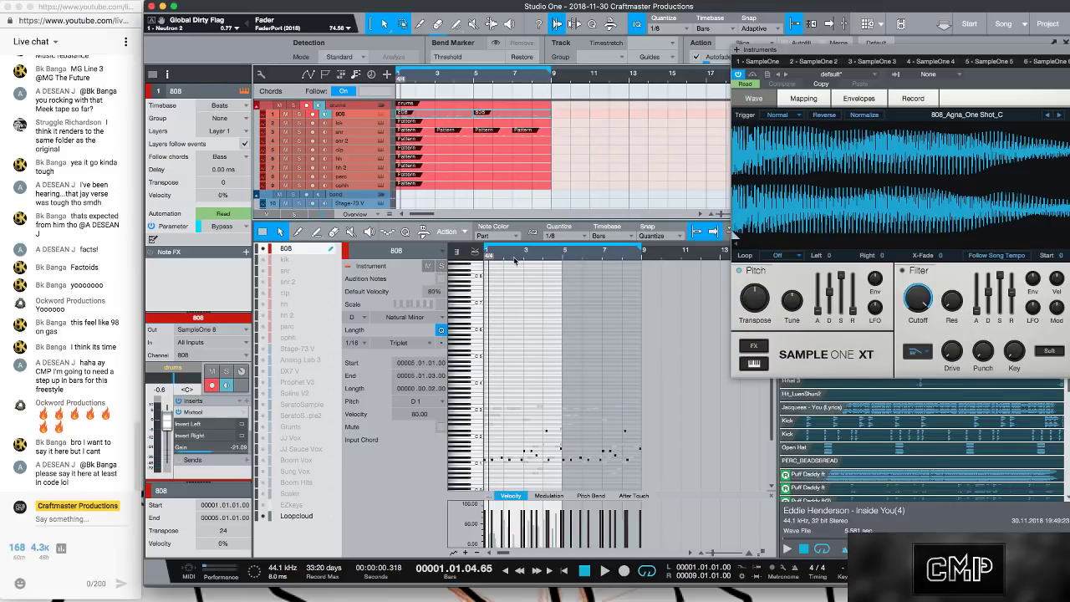
- Try the first 808 note of bar 1 at C#1 while the loop plays
drag(514, 261, 545, 266)
scroll(520, 379, down, 1)
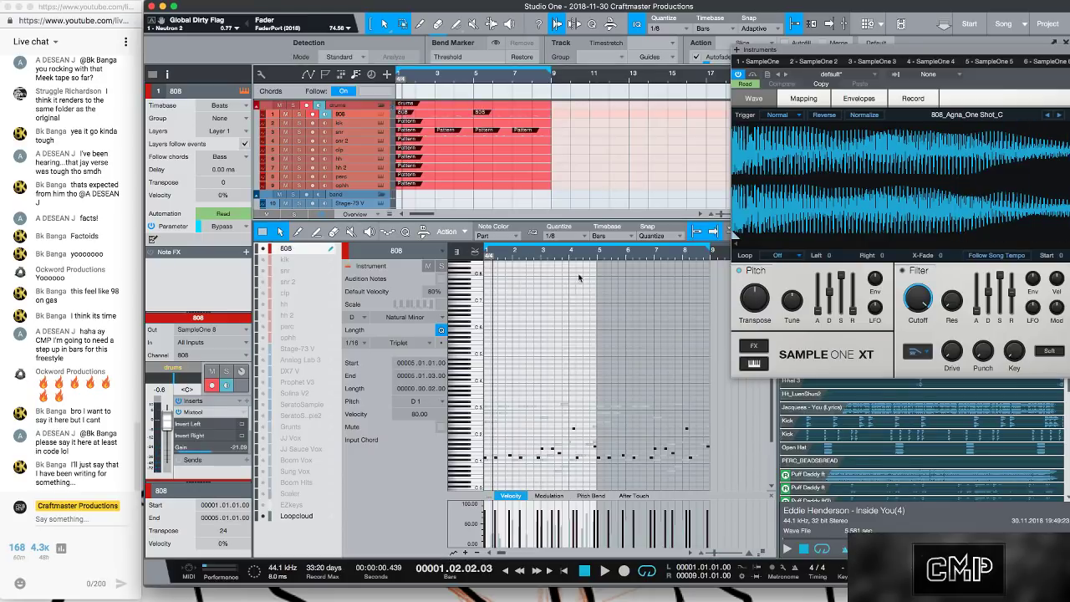
key(space)
mouse_move(620, 253)
mouse_down()
mouse_move(624, 281)
mouse_move(631, 269)
mouse_up()
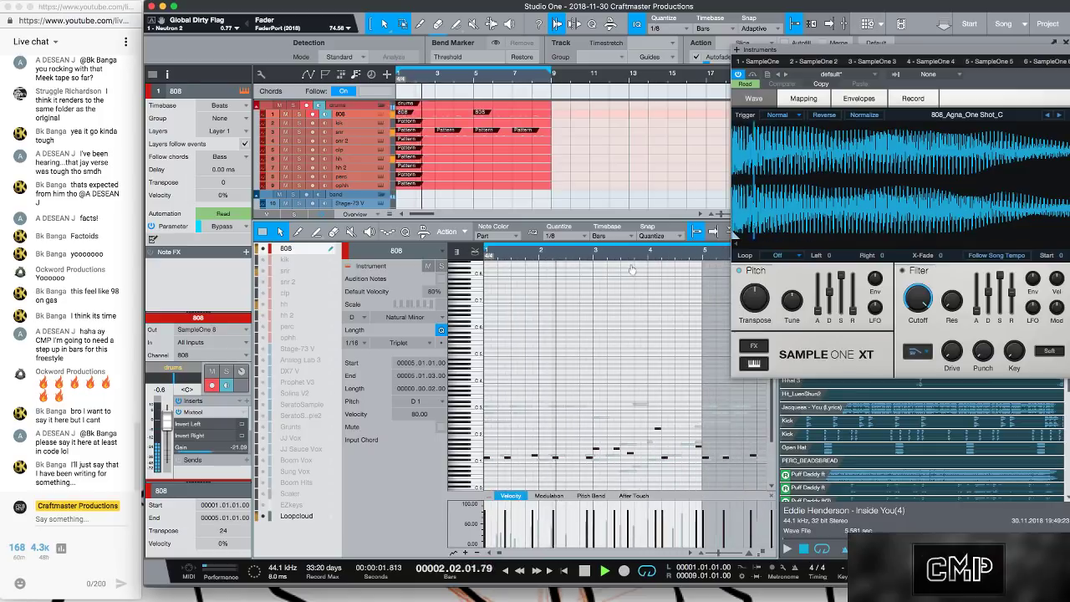
click(493, 464)
click(487, 459)
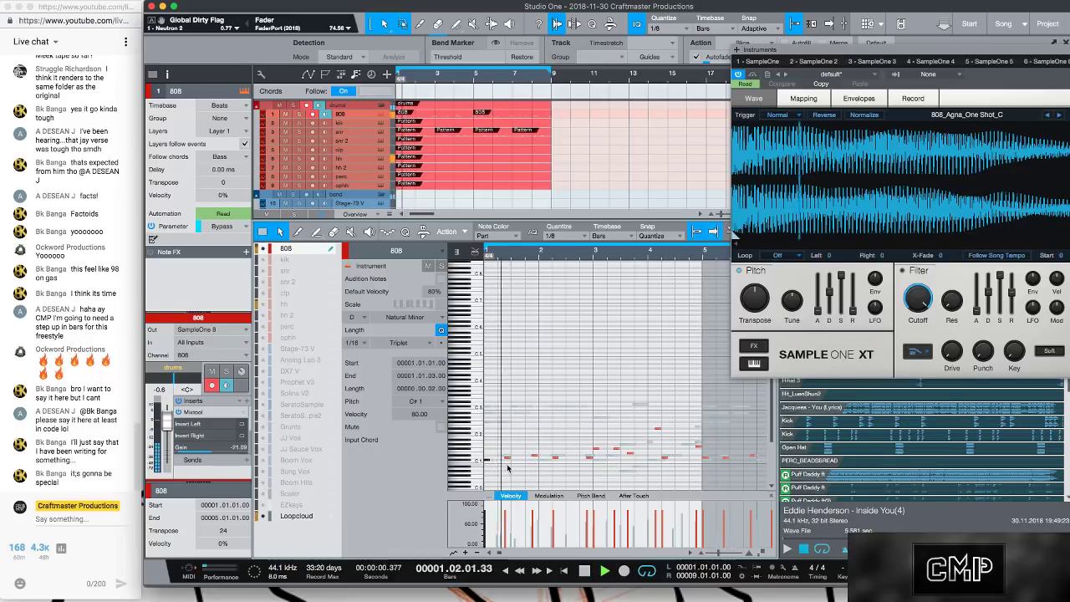
- Set the 808 notes at 1.02.03 and 1.01.01 to D#1 and restart the loop to audition them
click(507, 458)
drag(507, 458, 506, 454)
key(space)
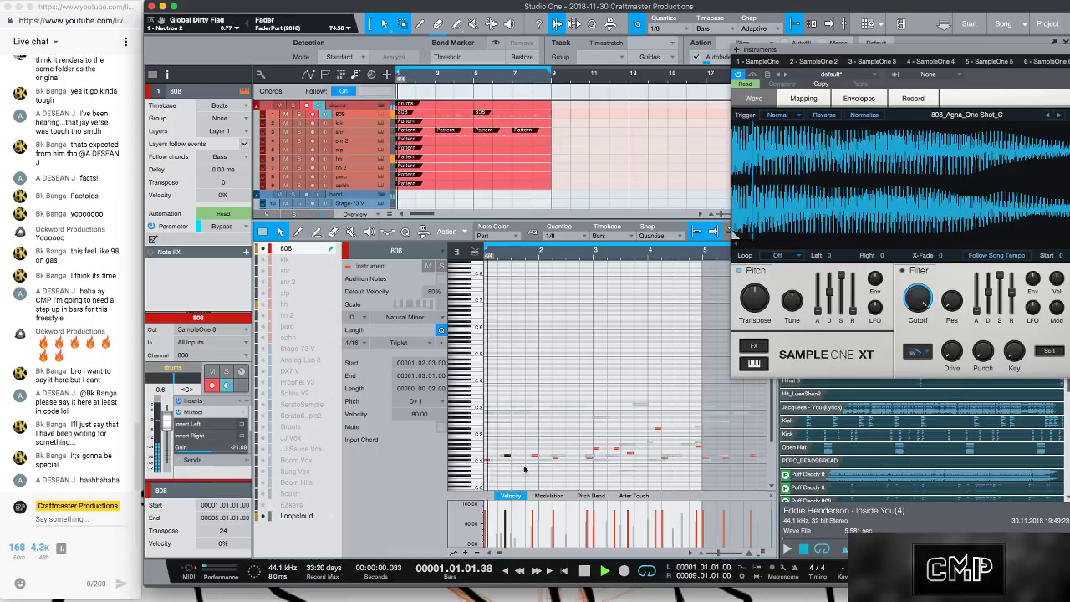
click(487, 460)
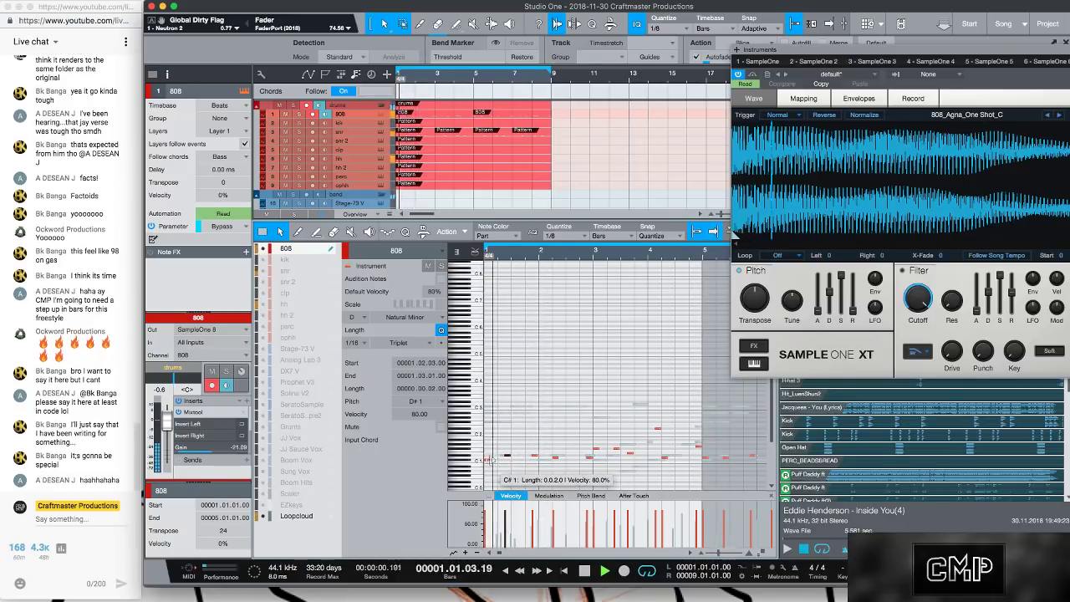
drag(487, 461, 488, 455)
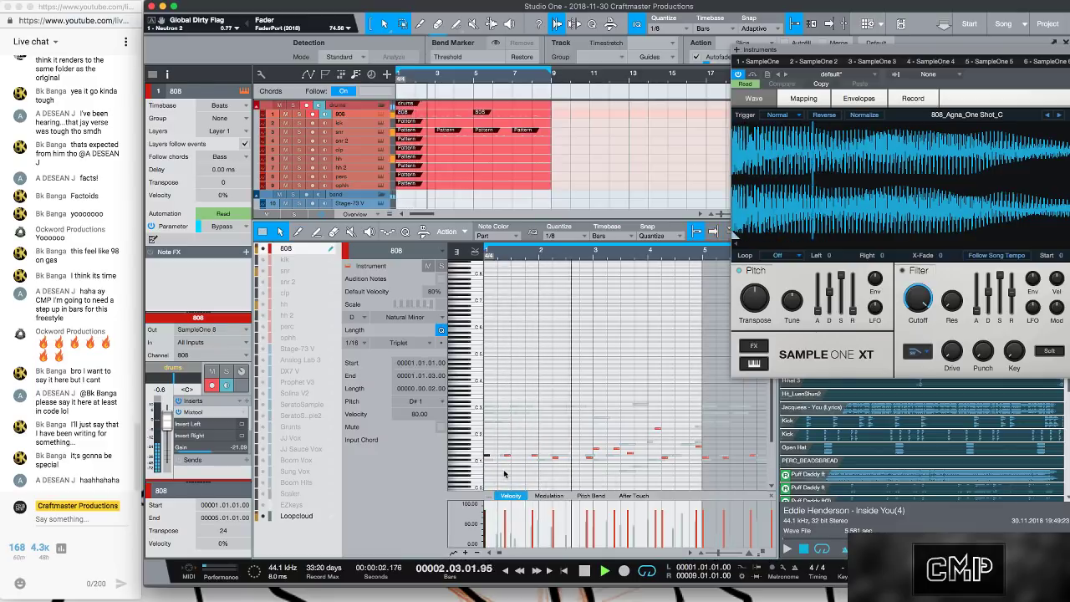
key(space)
key(space)
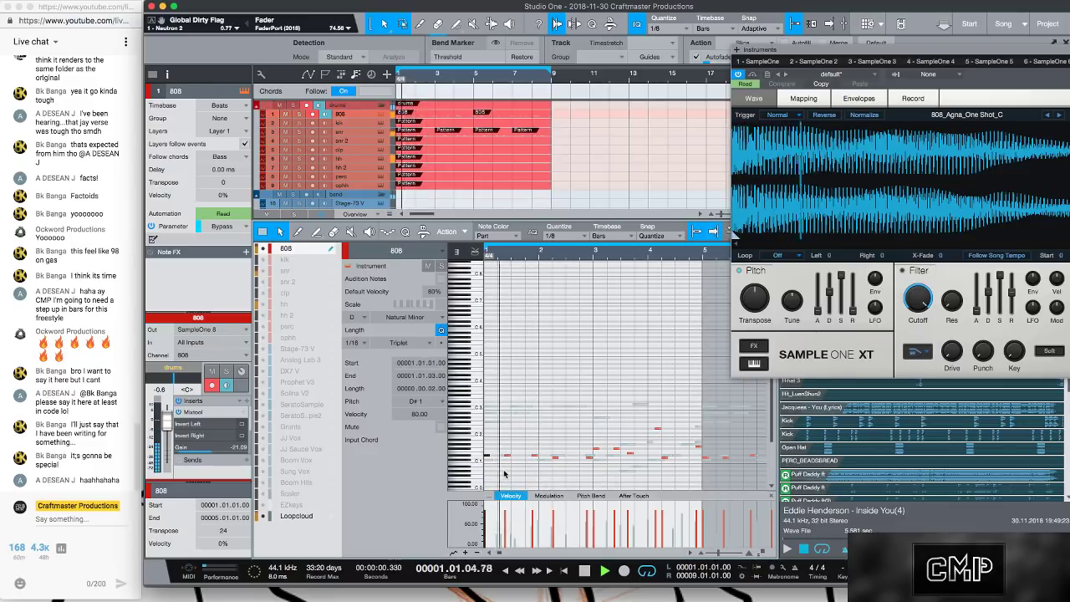
- Set the 808 note at 2.02.01 to C#1 and the one at 2.04.03 to D#1, auditioning both
click(556, 459)
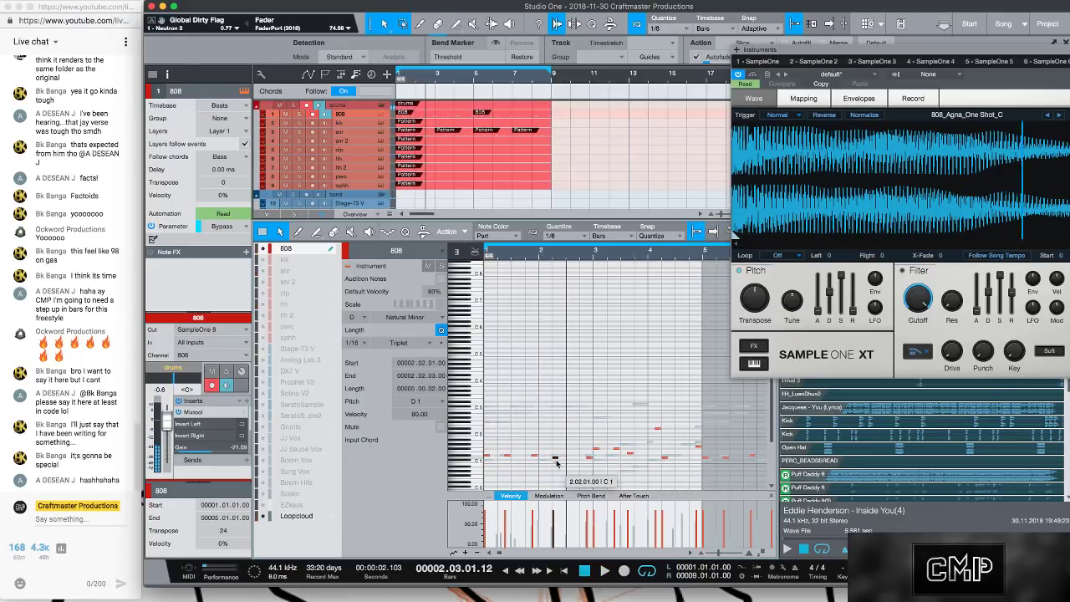
key(space)
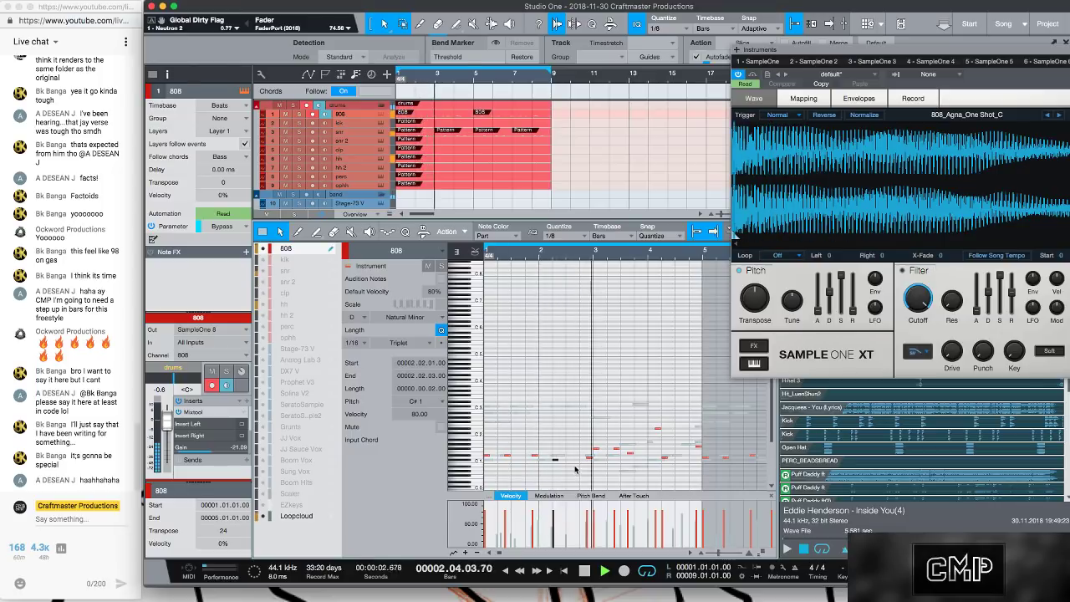
key(comma)
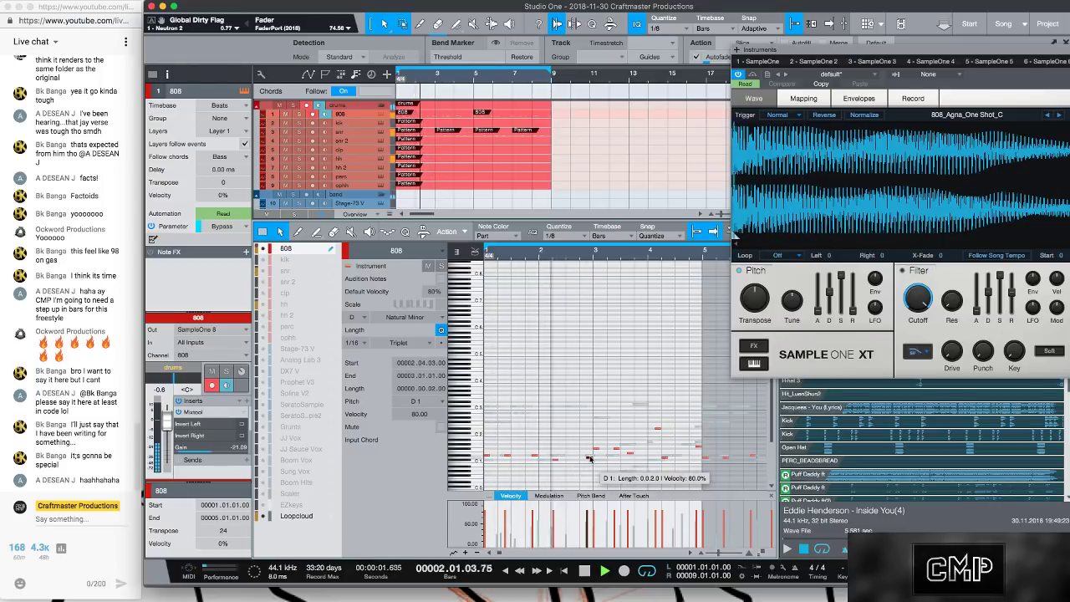
click(590, 457)
key(space)
key(space)
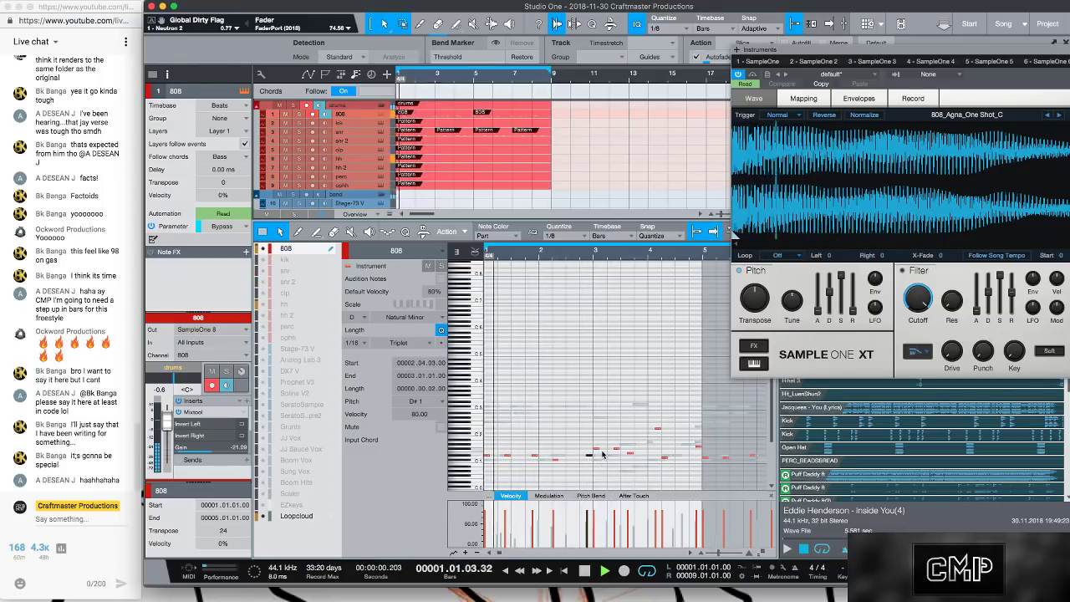
- Set the first two 808 notes of bar 3 to G#1 and the note at 3.03.03 to C#1
drag(591, 445, 597, 420)
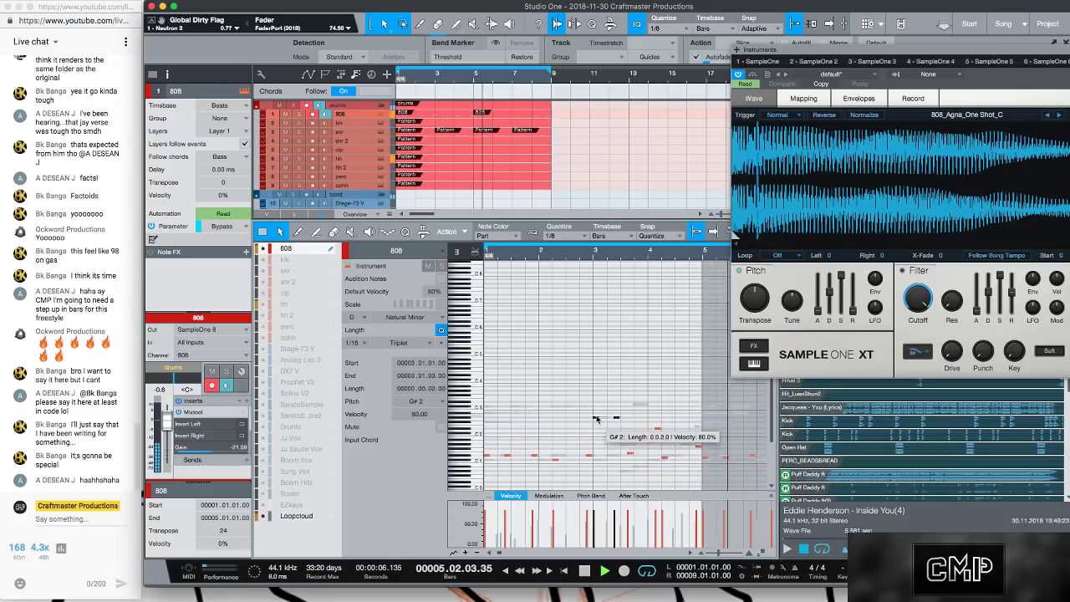
key(shift+Down)
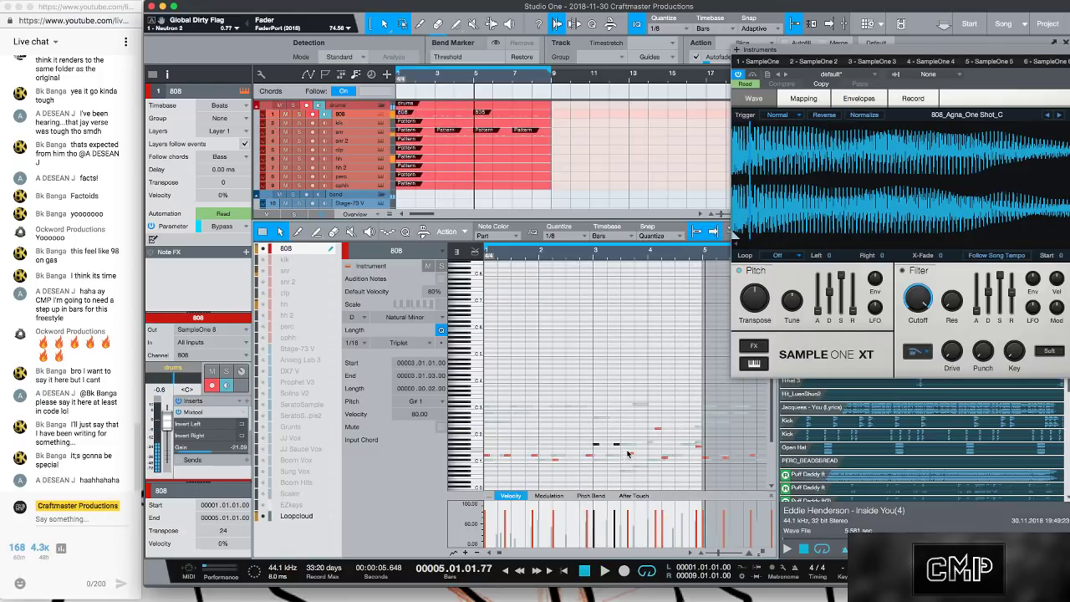
drag(631, 432, 633, 407)
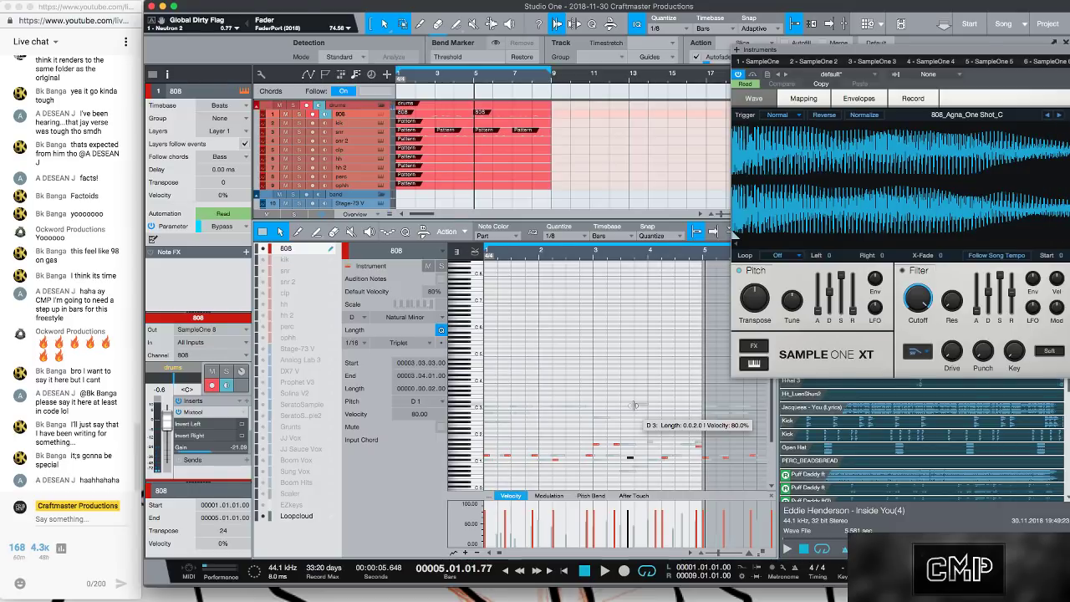
key(space)
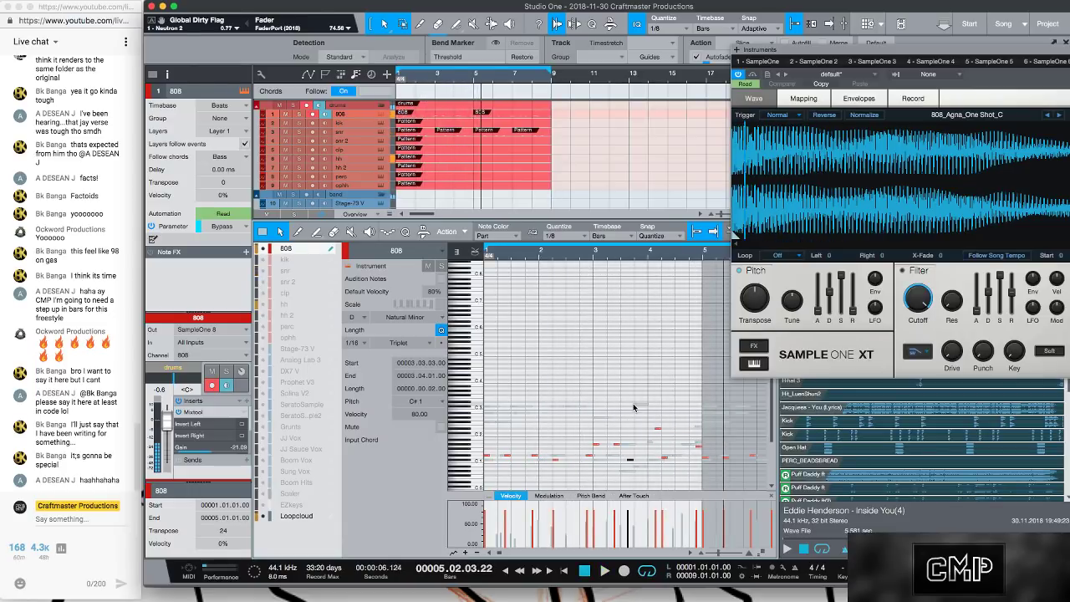
- Set the last 808 note of bar 4 to G#1 and the note at 4.01.03 to C#2, auditioning the loop
click(699, 446)
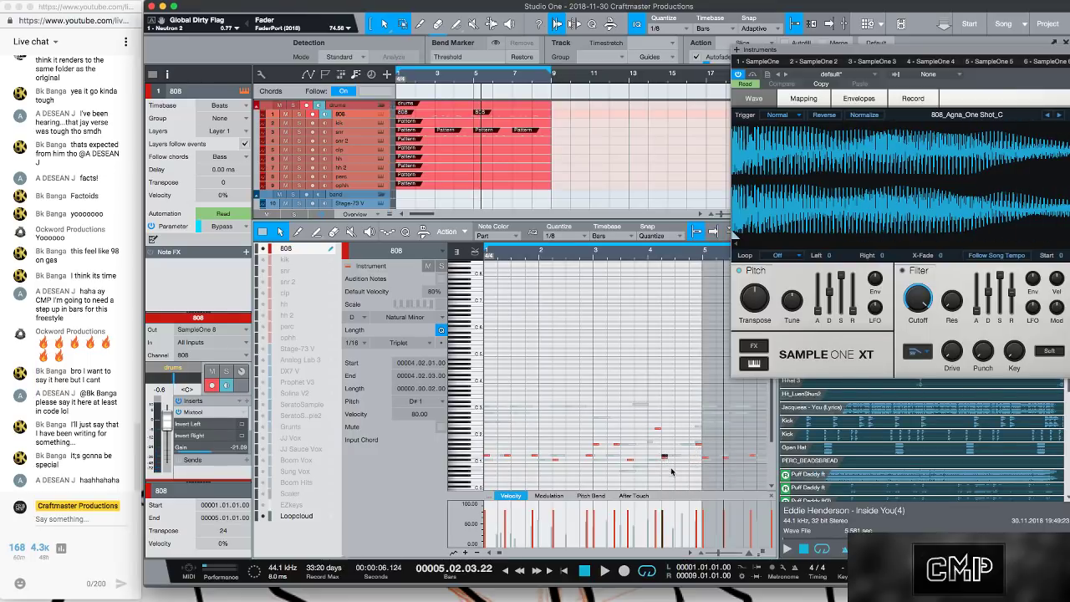
key(space)
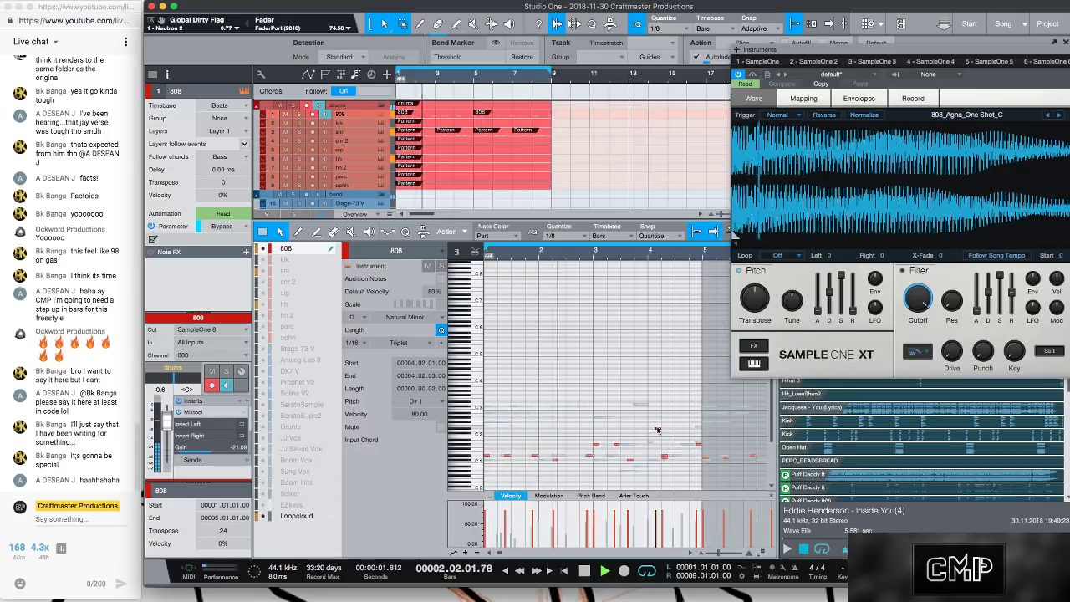
click(657, 460)
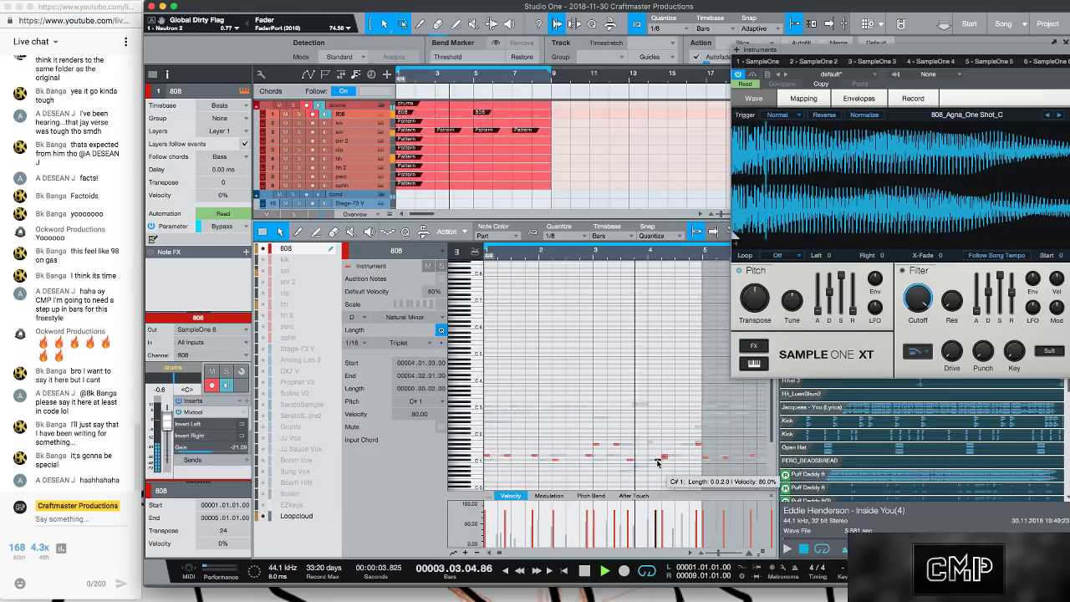
key(shift+Up)
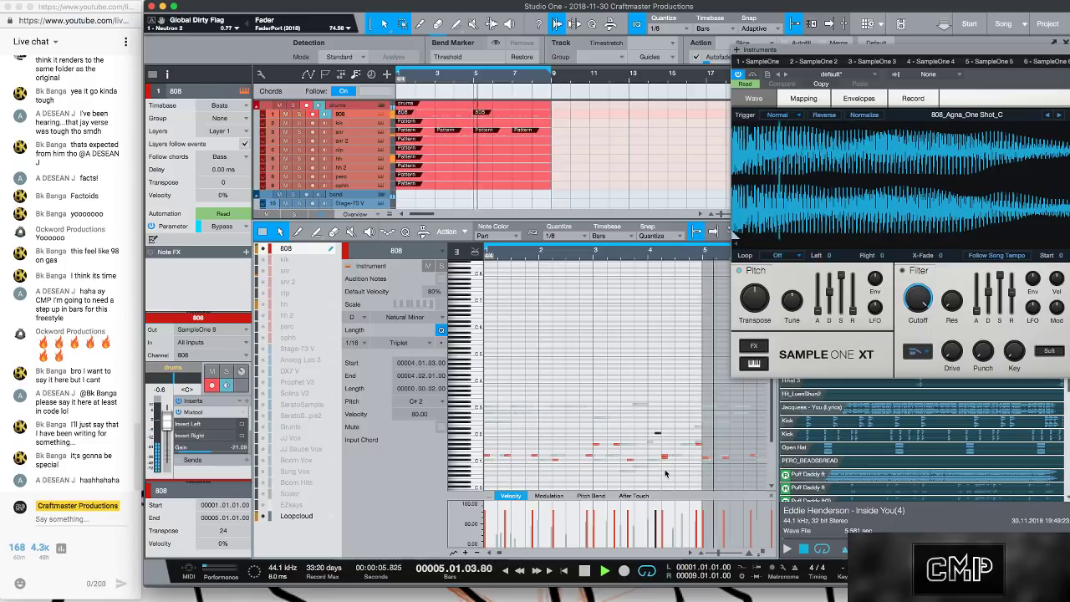
key(space)
- Resolve the overlapping 808 notes at 4.02.01 to a single D#1 and play the loop
scroll(667, 426, up, 3)
click(669, 426)
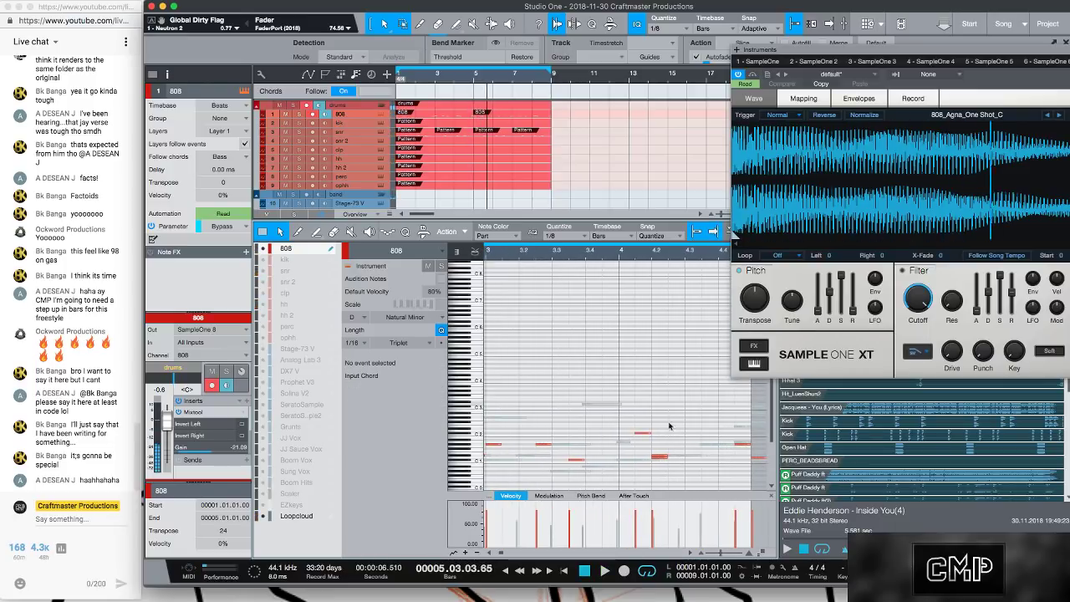
click(659, 457)
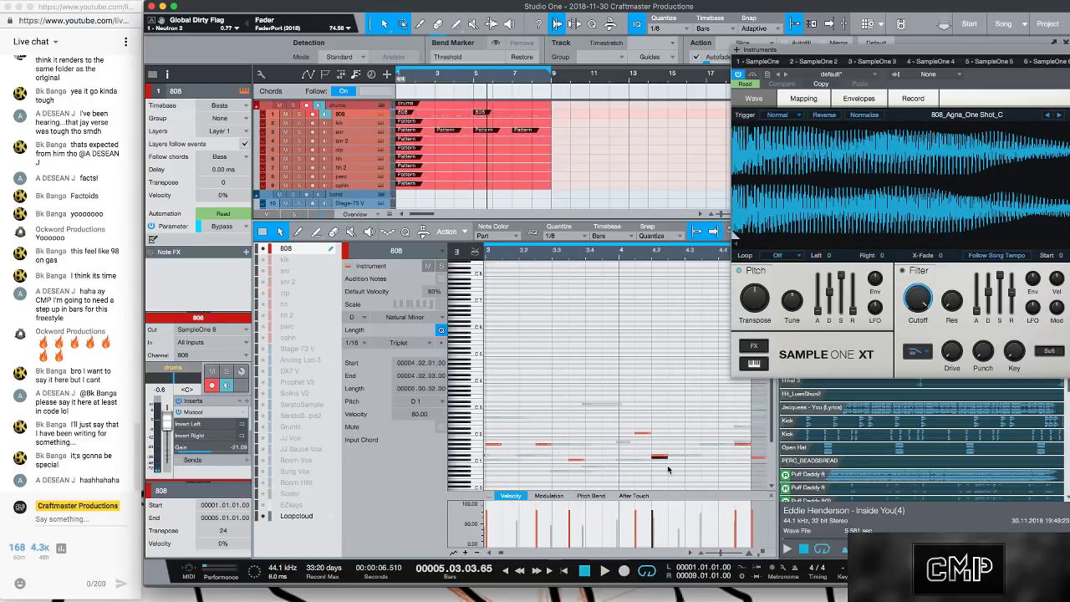
key(comma)
key(space)
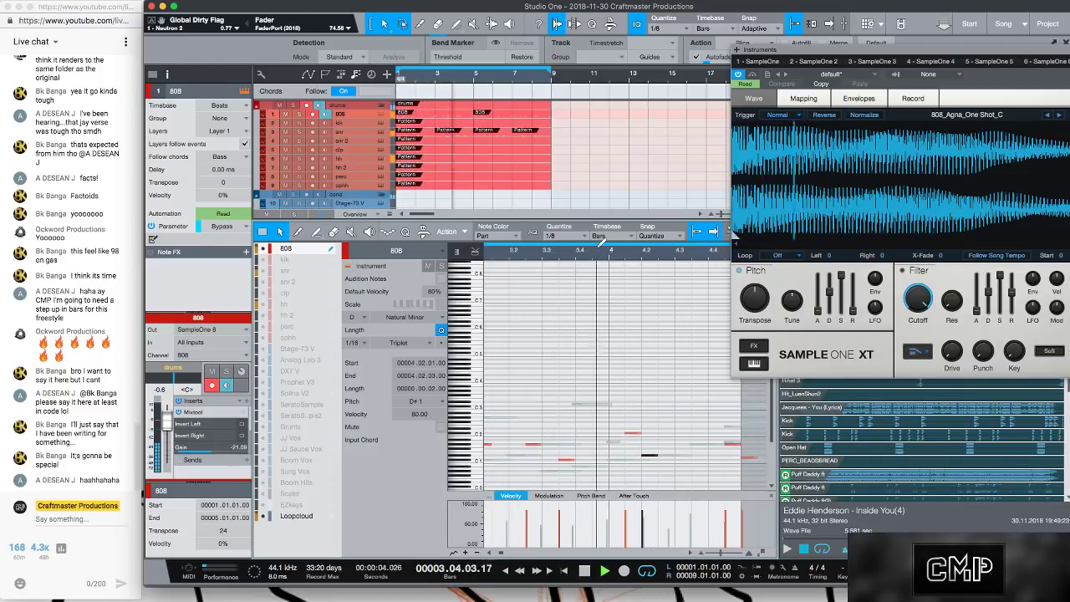
- Listen through the 808 line across all eight bars, stop playback and clear the note selection
drag(612, 254, 568, 224)
key(space)
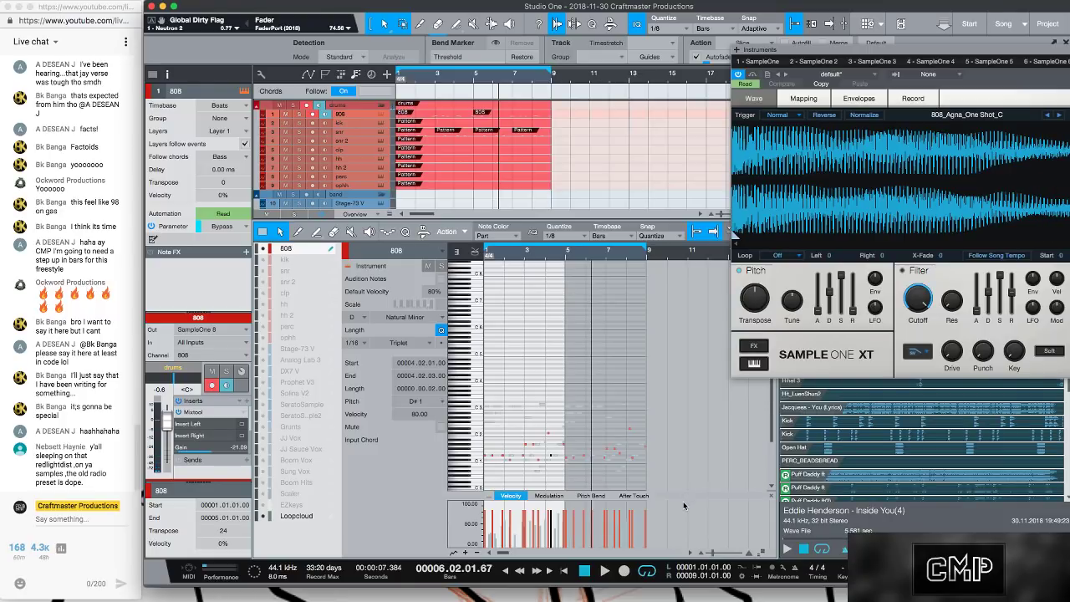
drag(690, 504, 611, 435)
drag(669, 471, 573, 394)
click(588, 395)
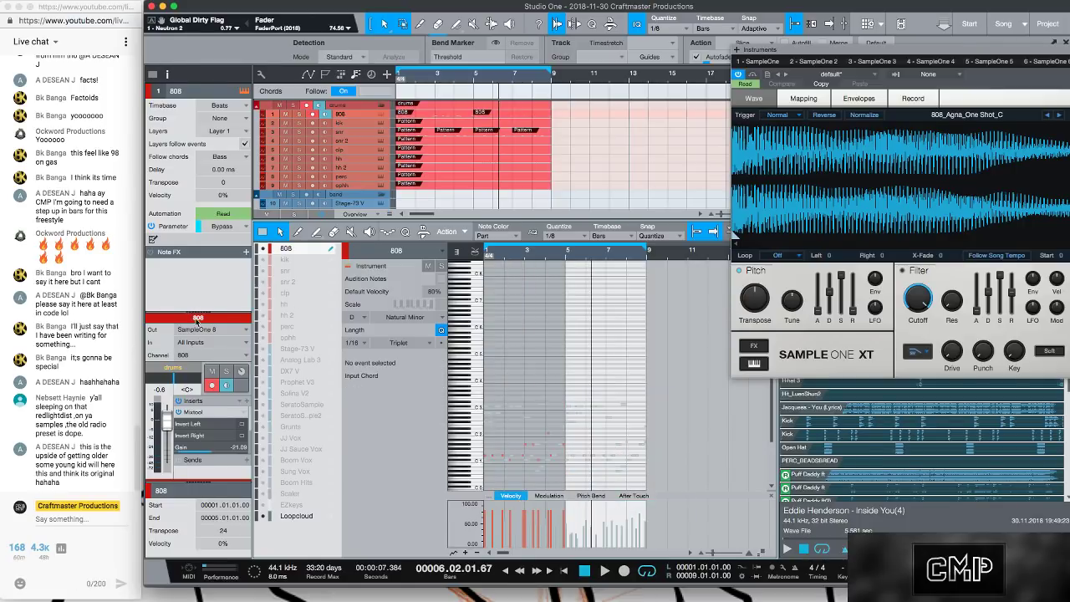
- Insert RedlightDist on the Eddie Henderson sample channel and load its Old Radio preset
scroll(380, 170, down, 10)
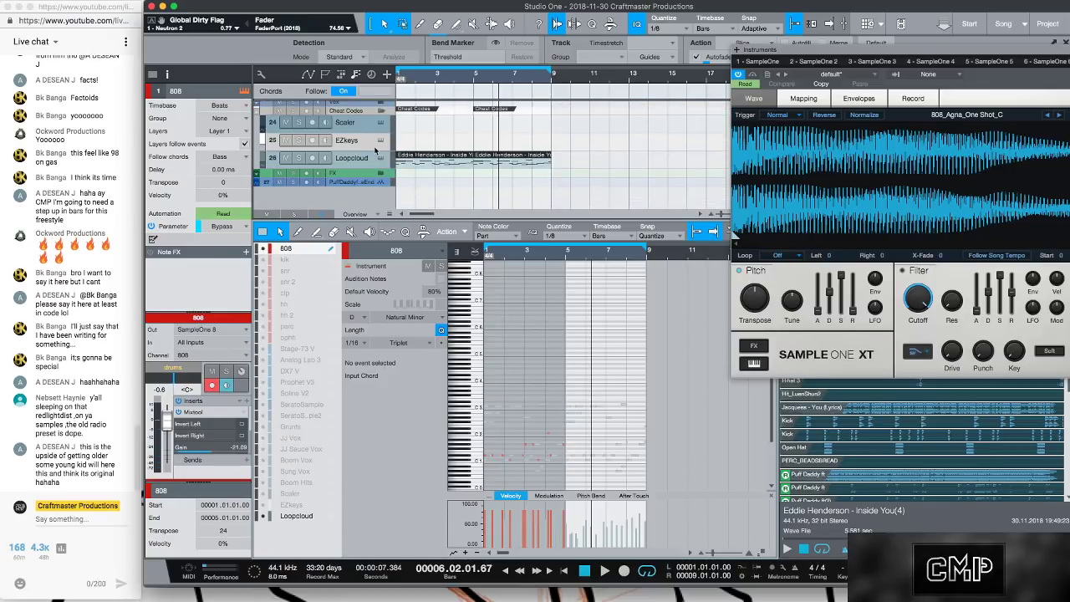
scroll(376, 150, up, 2)
click(371, 130)
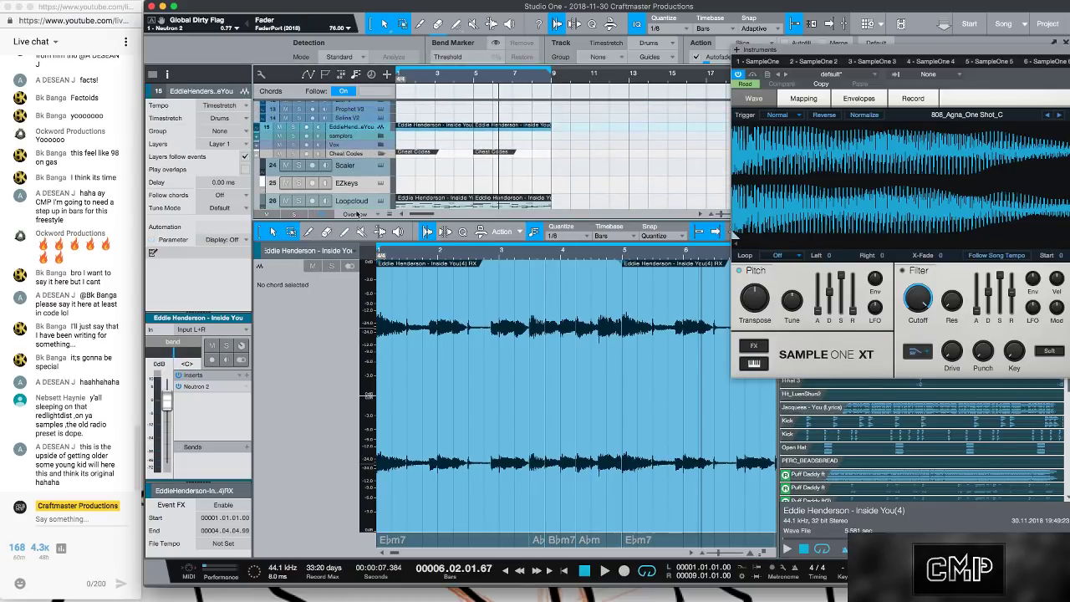
click(245, 376)
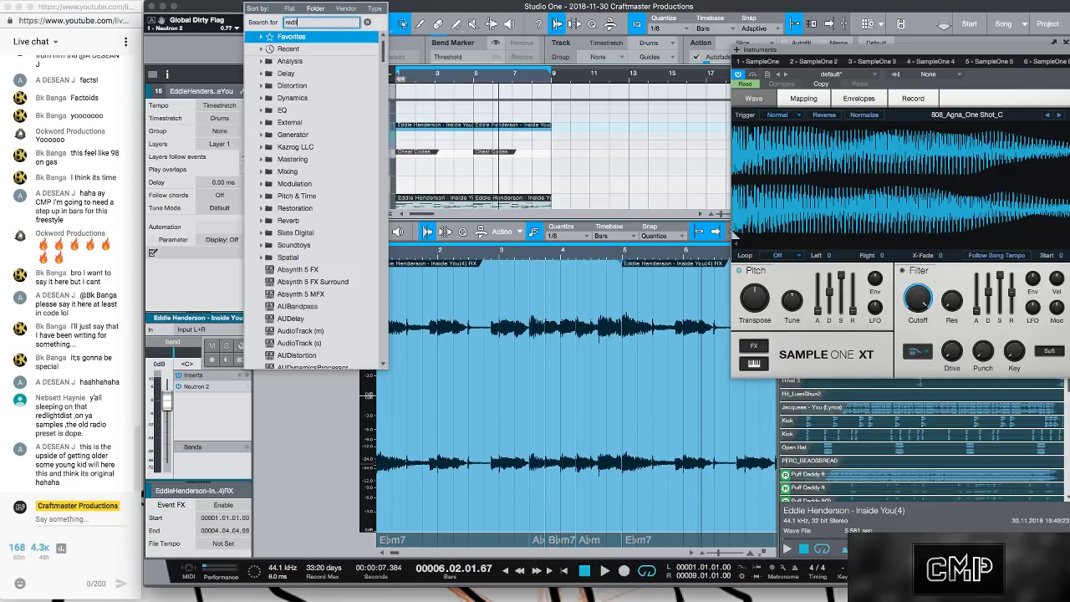
click(284, 50)
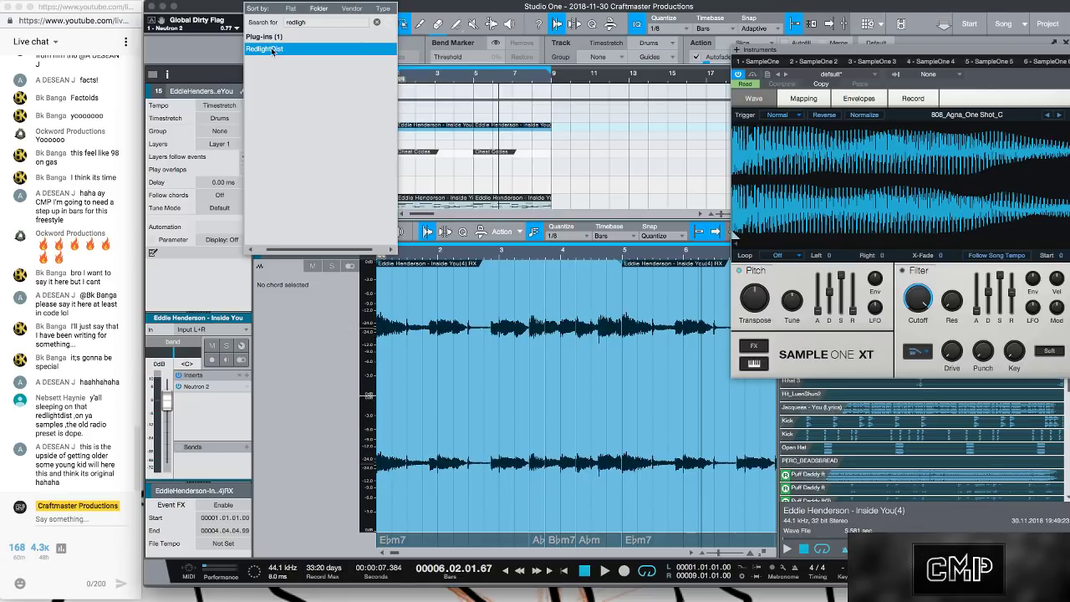
double_click(273, 50)
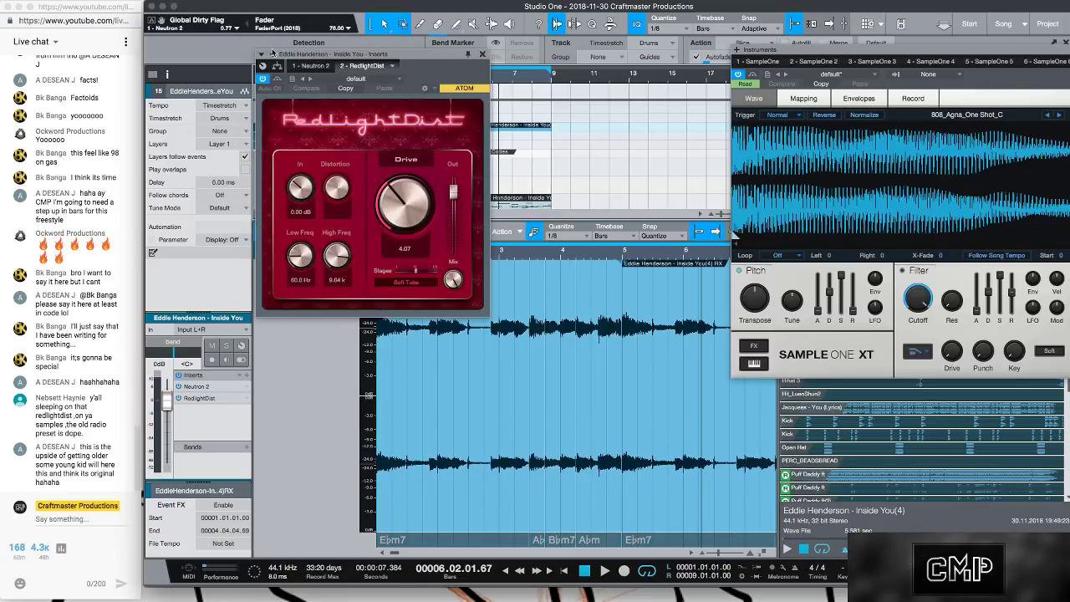
click(383, 78)
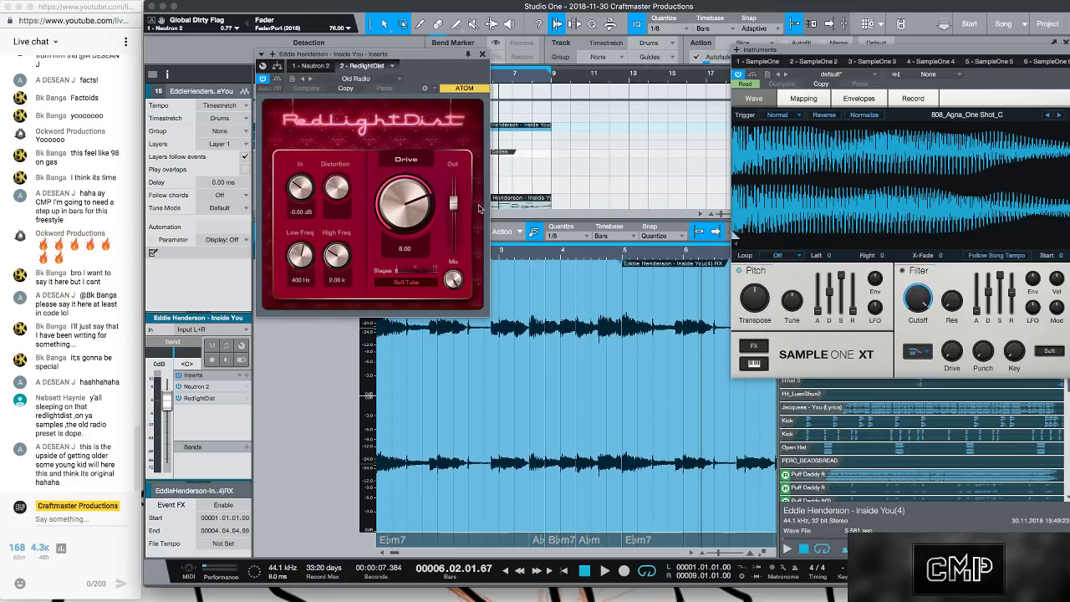
- Lower the sample channel to -13.4 dB and set RedlightDist's high frequency to 5.14 kHz while auditioning the loop
mouse_move(166, 402)
mouse_down()
mouse_move(174, 441)
mouse_move(167, 417)
mouse_up()
key(space)
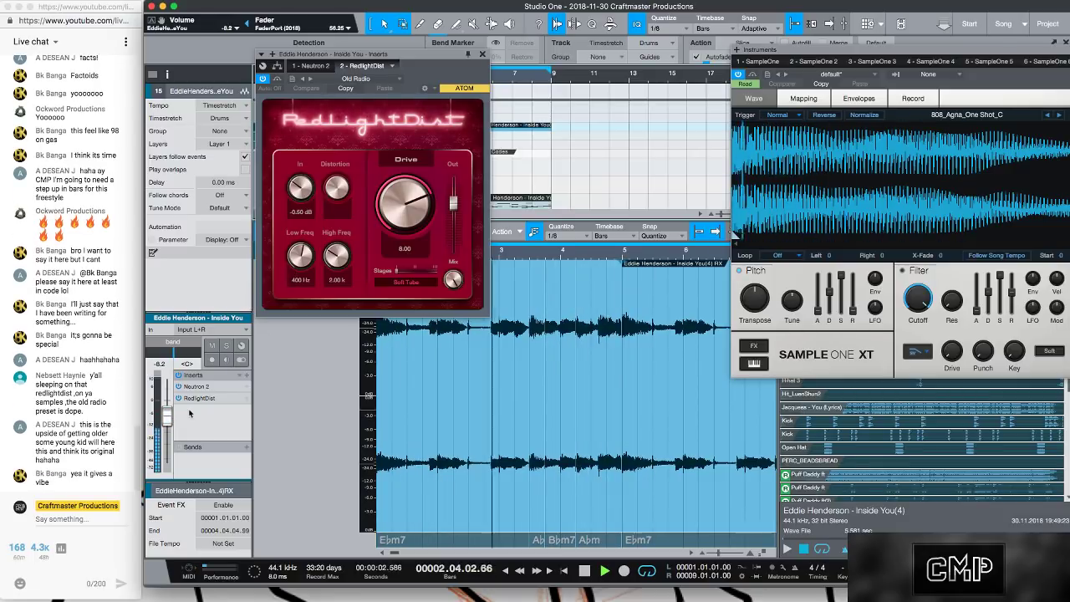
drag(166, 427, 165, 436)
drag(334, 260, 336, 227)
key(space)
key(space)
key(space)
key(space)
key(space)
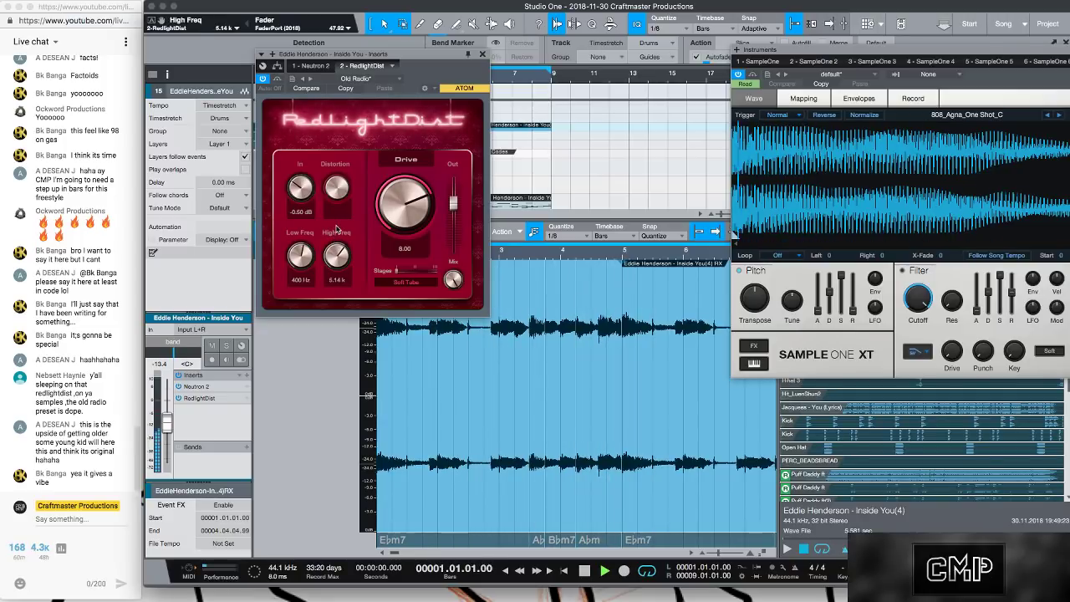
- Play the distorted sample with the drums and show the 808 channel's complete insert list
drag(451, 55, 456, 216)
scroll(540, 132, up, 5)
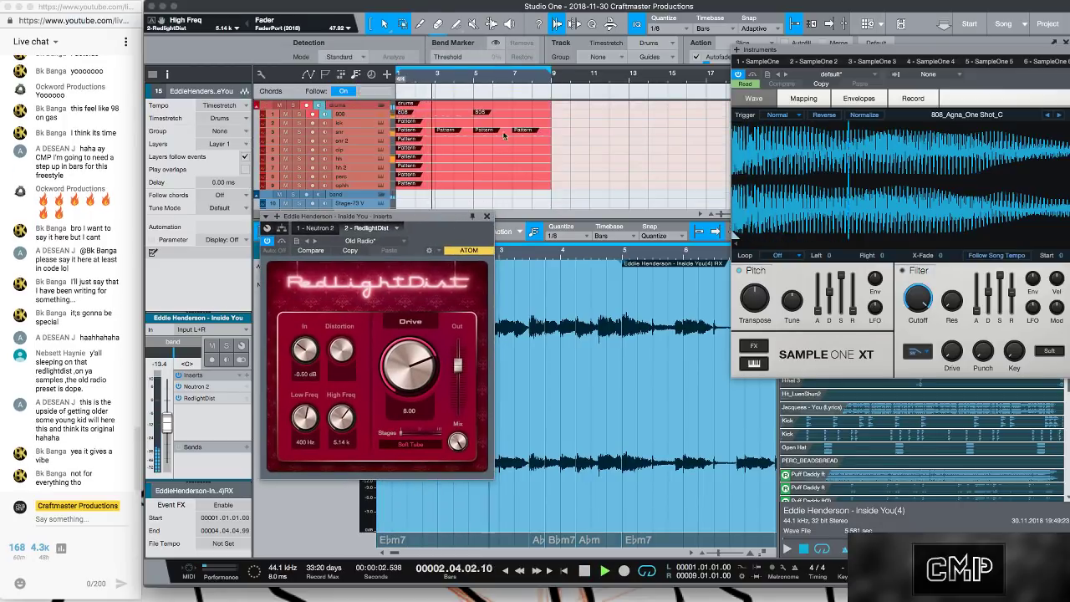
click(452, 115)
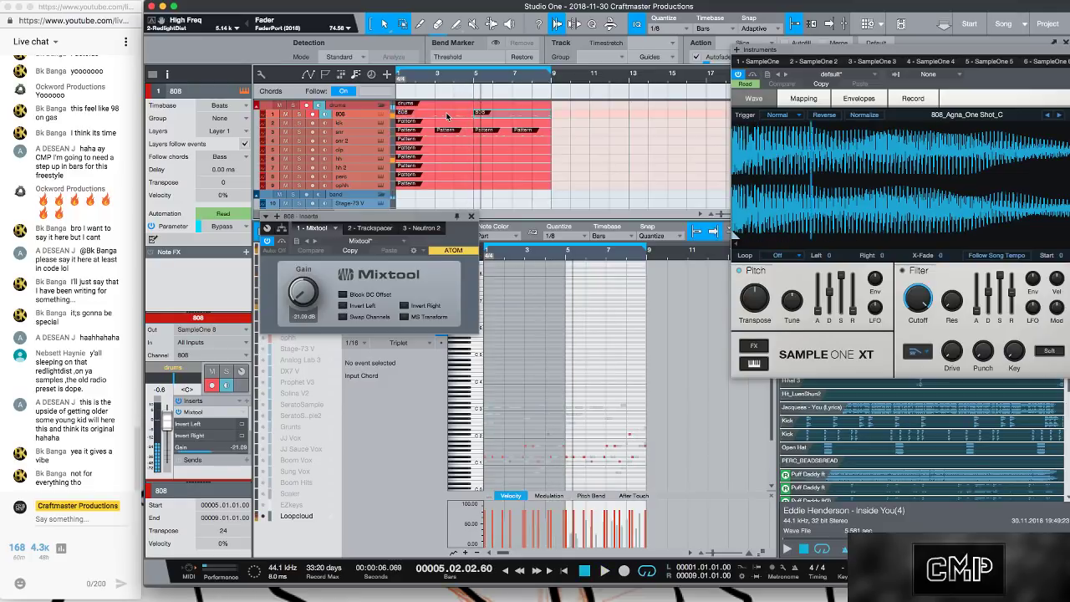
key(space)
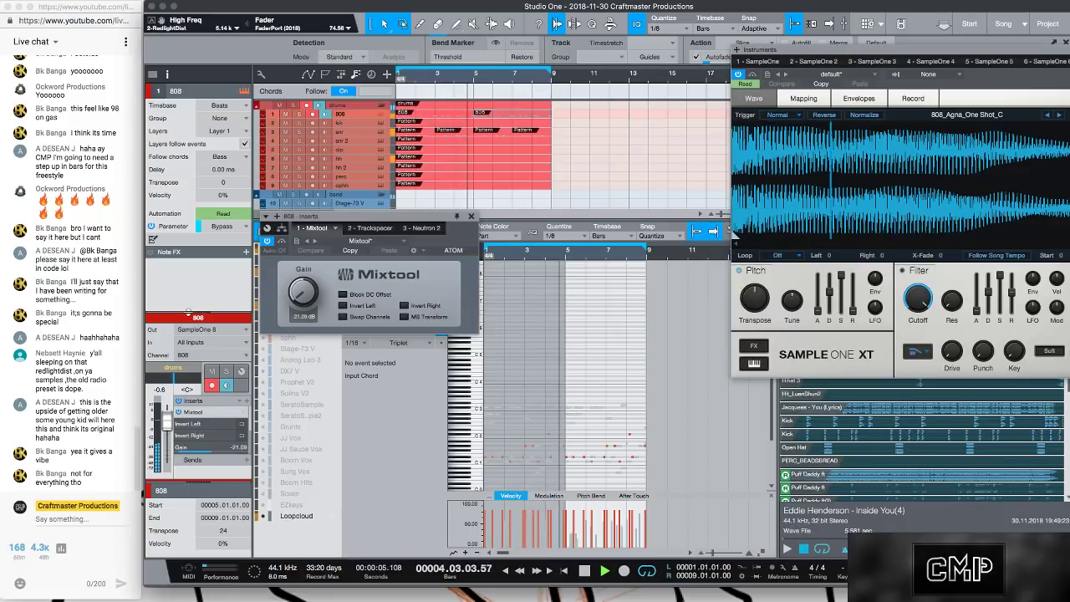
click(217, 317)
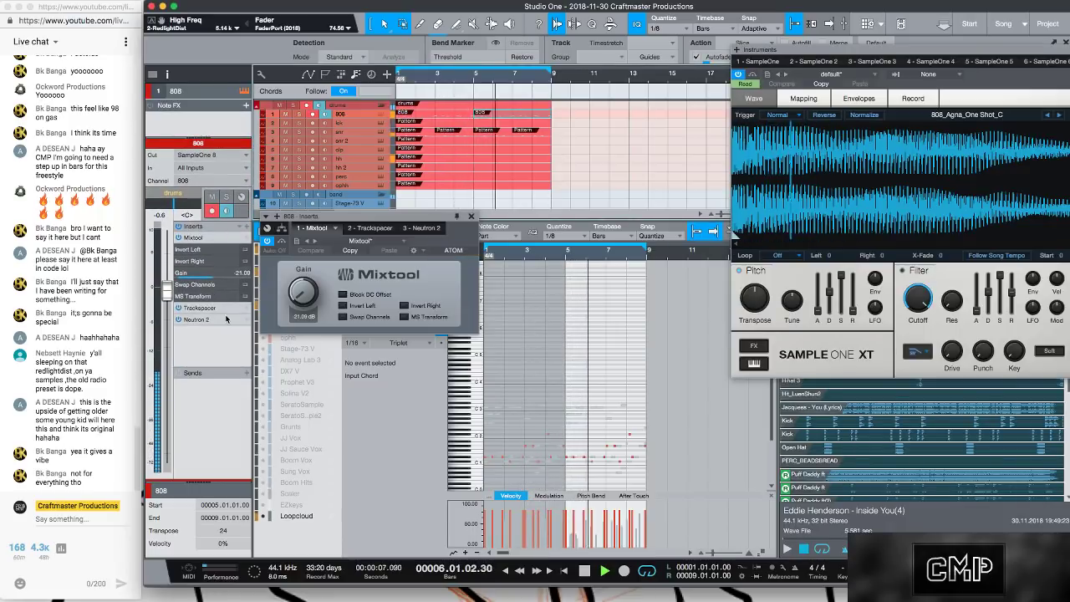
- Set the Eddie Henderson sample channel's volume to -1.9 dB
scroll(371, 161, down, 6)
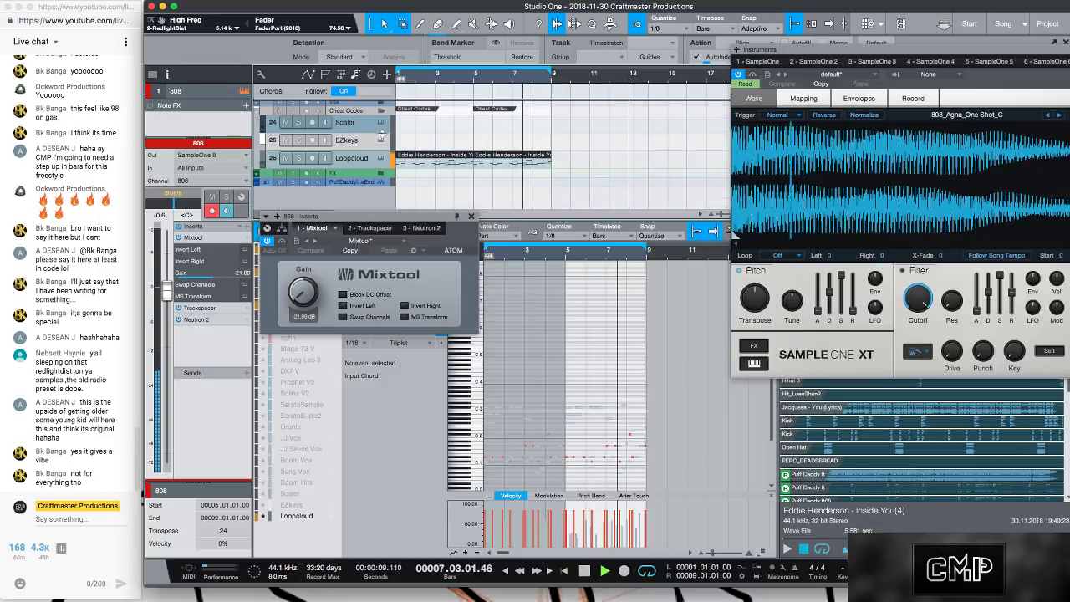
scroll(371, 160, up, 5)
click(360, 158)
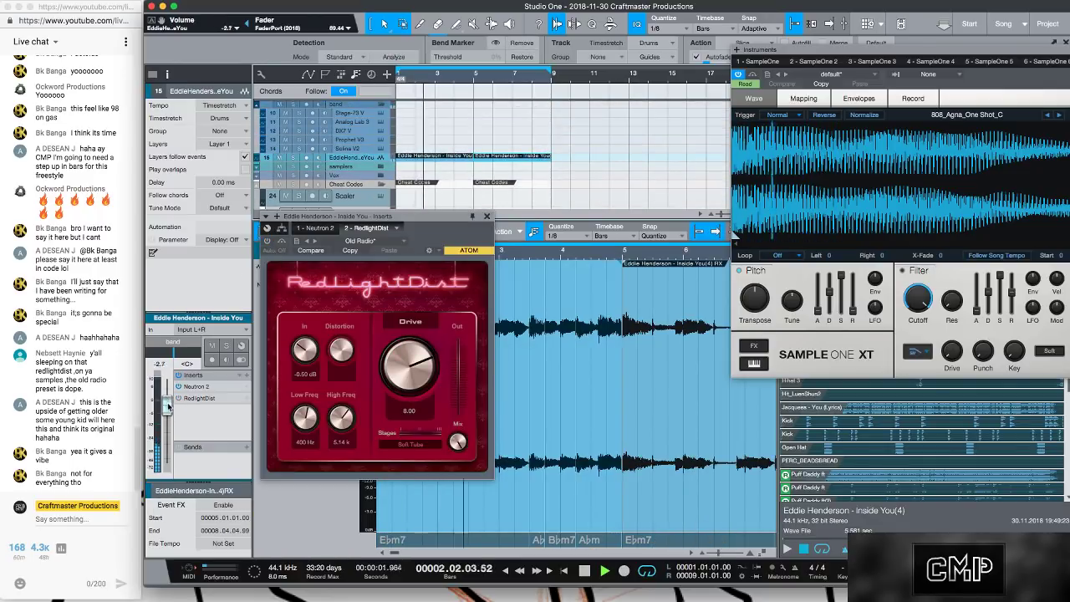
drag(167, 422, 167, 402)
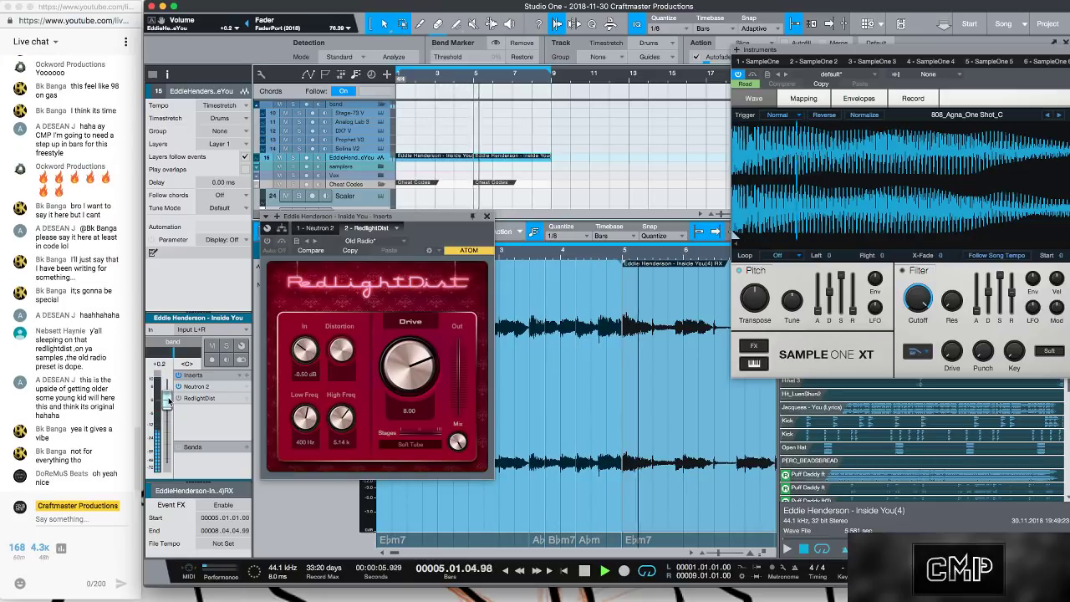
drag(166, 401, 168, 404)
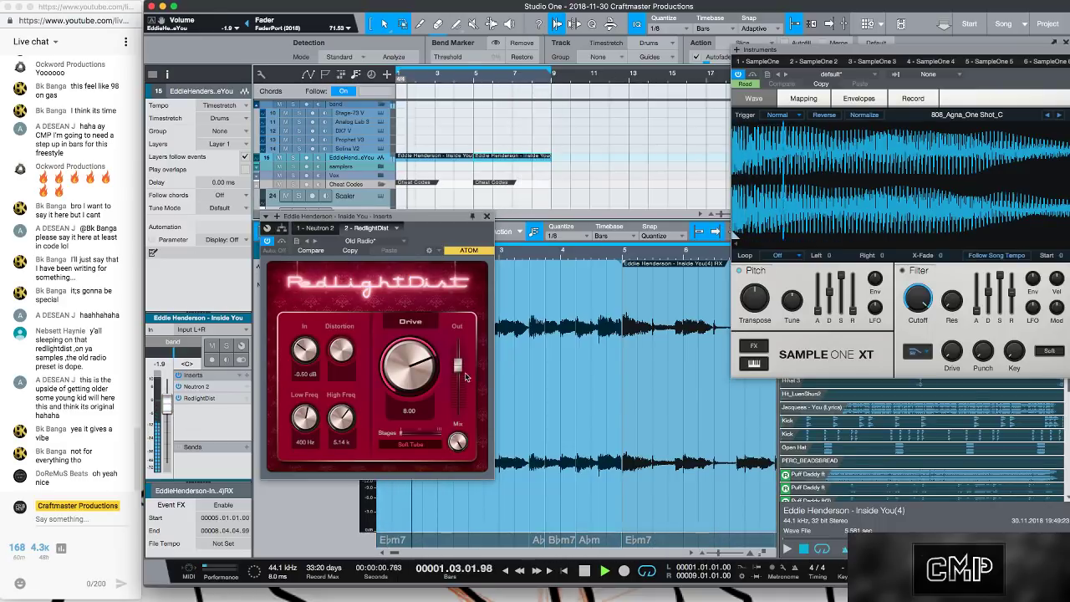
- Lower RedlightDist's output gain to -10.23 dB and compare the sample with the effect bypassed and active
drag(458, 366, 459, 388)
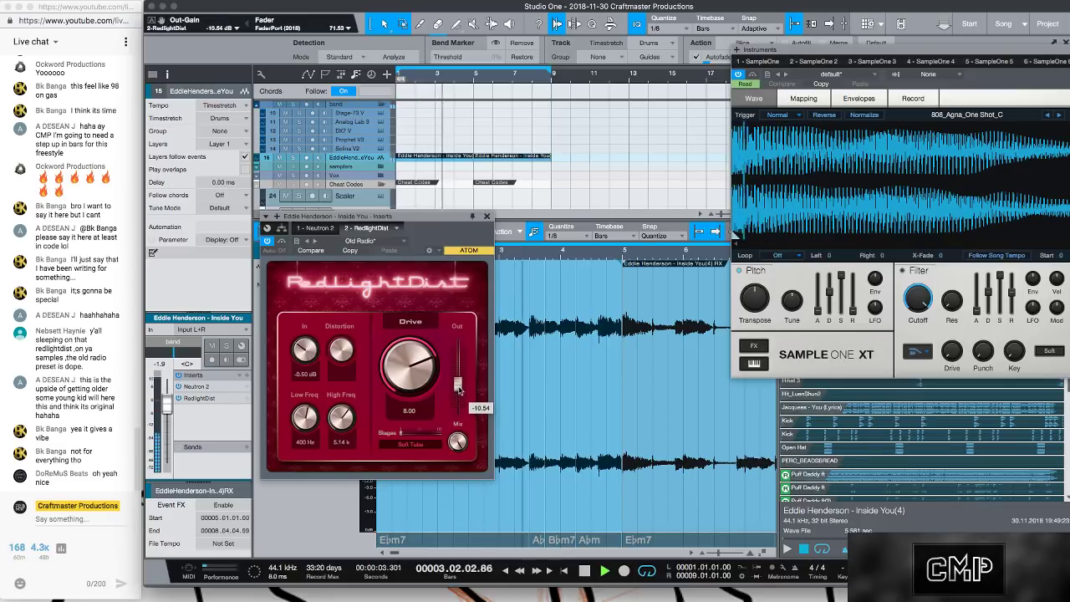
click(268, 240)
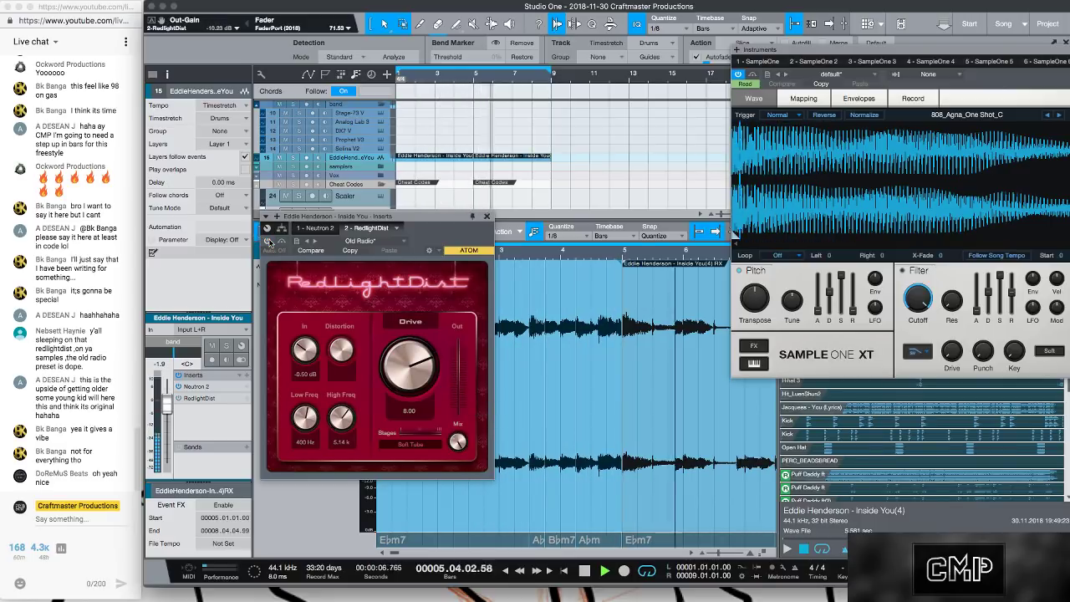
click(267, 240)
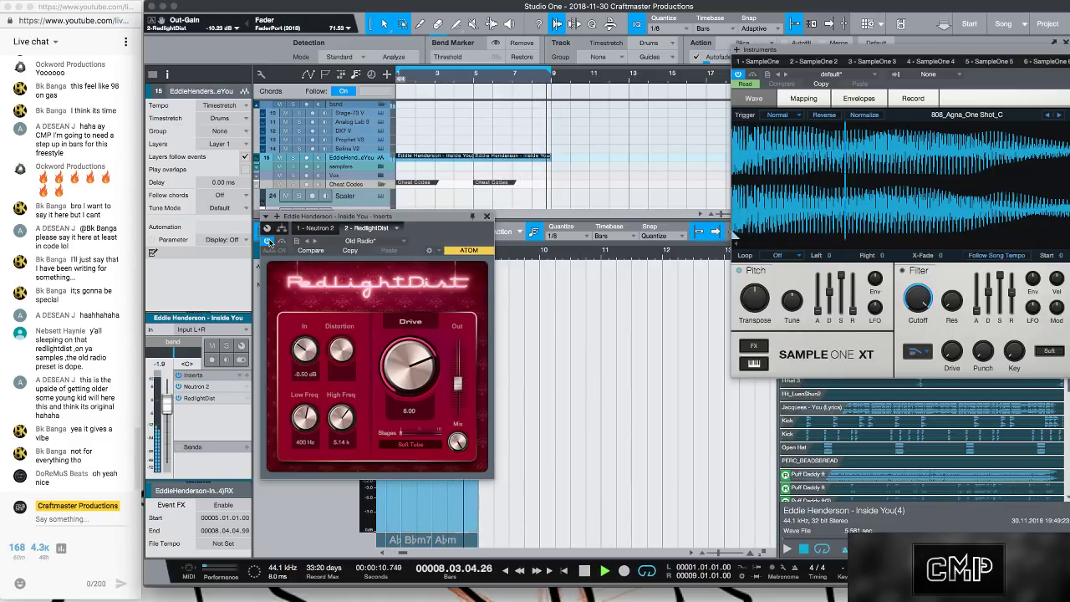
- Add a hall send at -15.3 dB to the sample channel and set RedlightDist's low frequency to 312 Hz
click(254, 446)
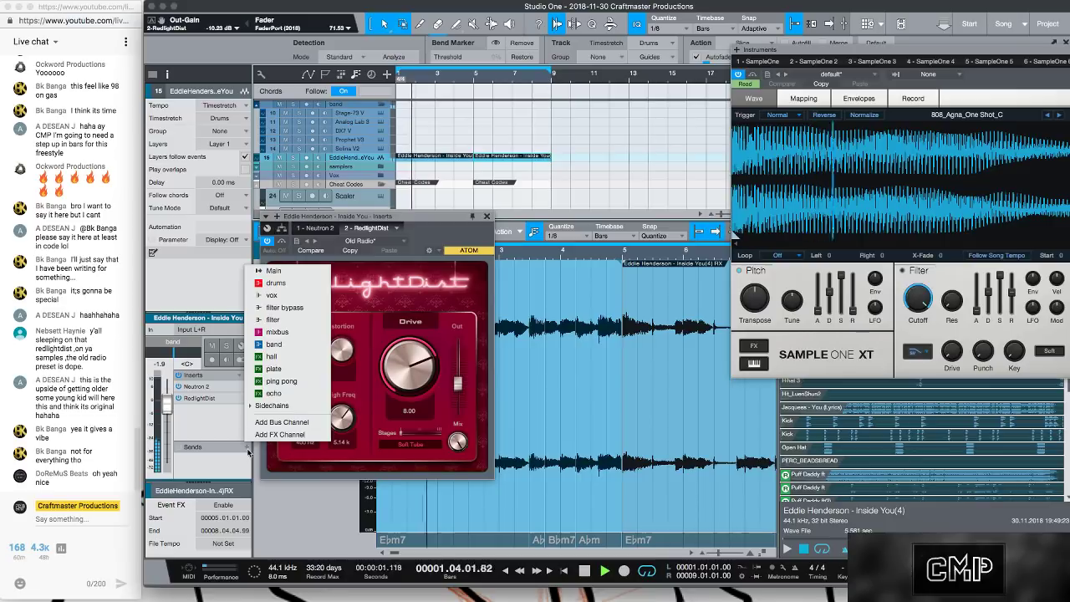
click(276, 360)
drag(222, 466, 205, 476)
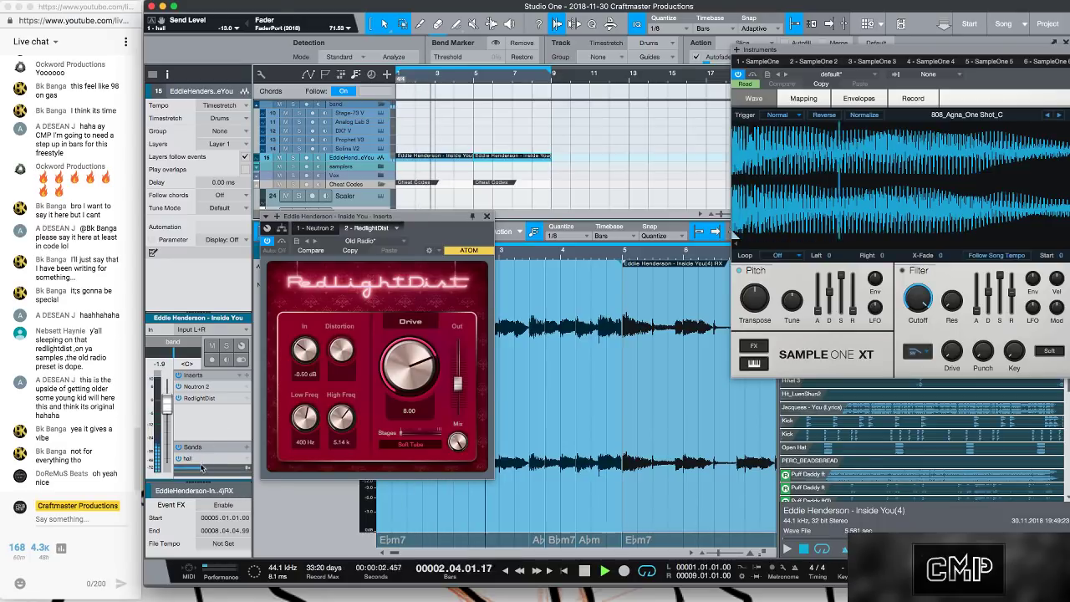
drag(201, 468, 197, 468)
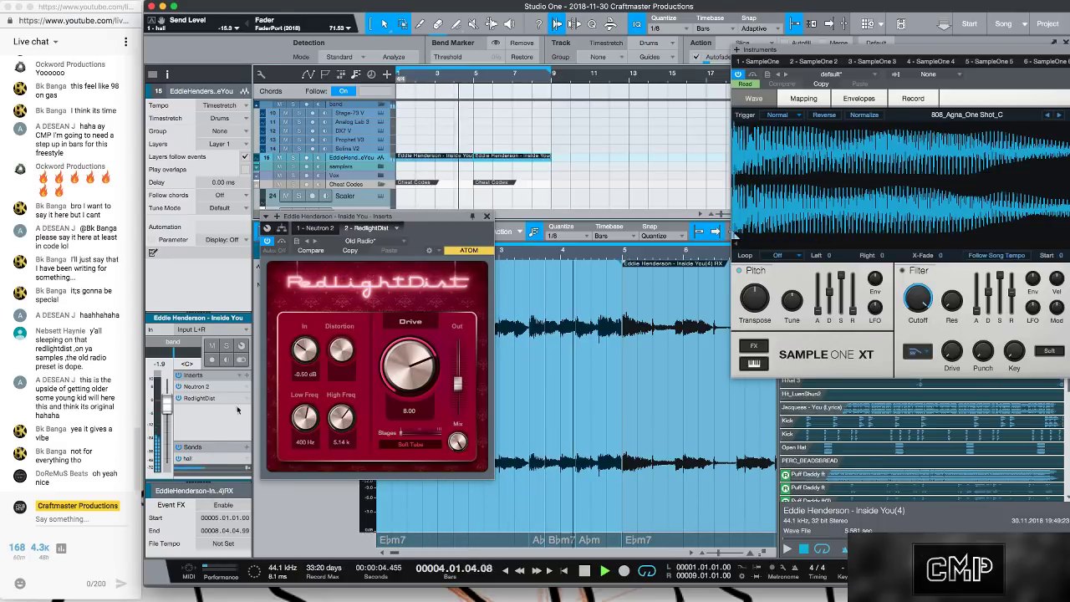
drag(305, 416, 305, 415)
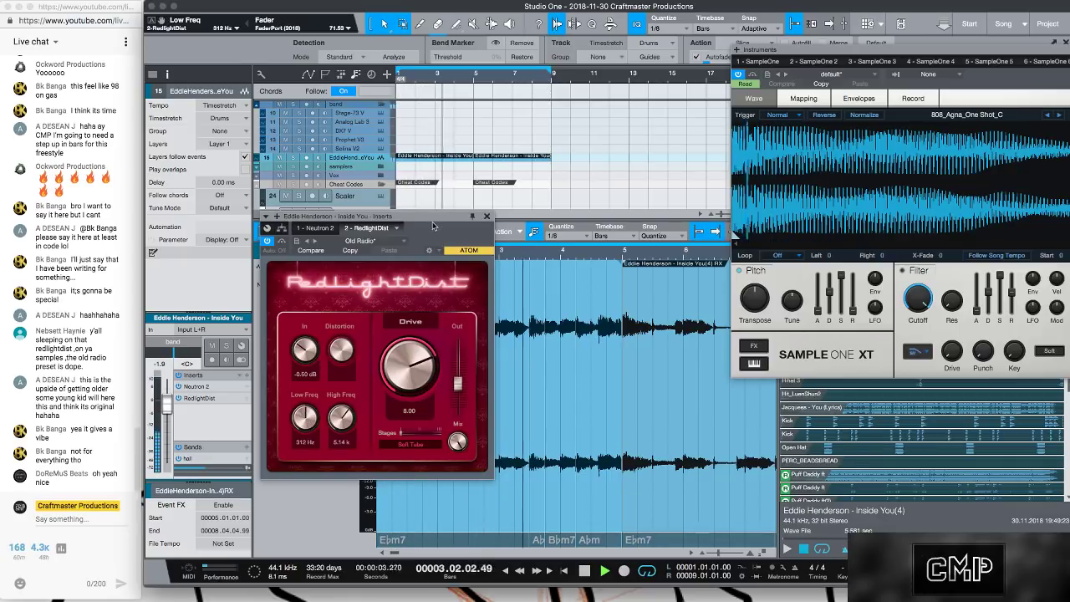
click(488, 217)
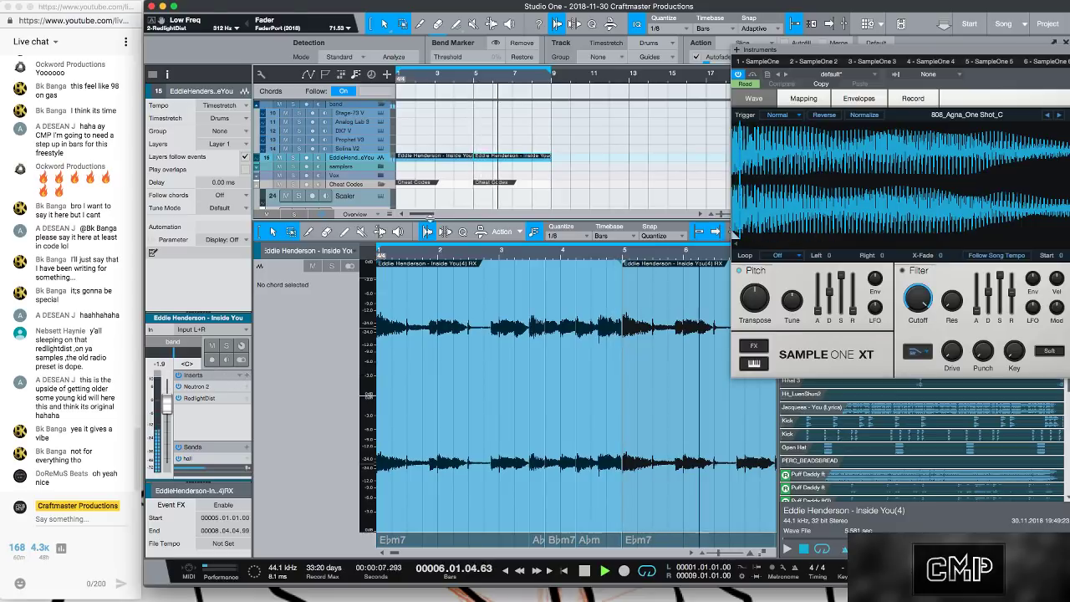
- Place a single open hi-hat hit on step 19 of the ophh pattern and play the loop
scroll(425, 156, up, 5)
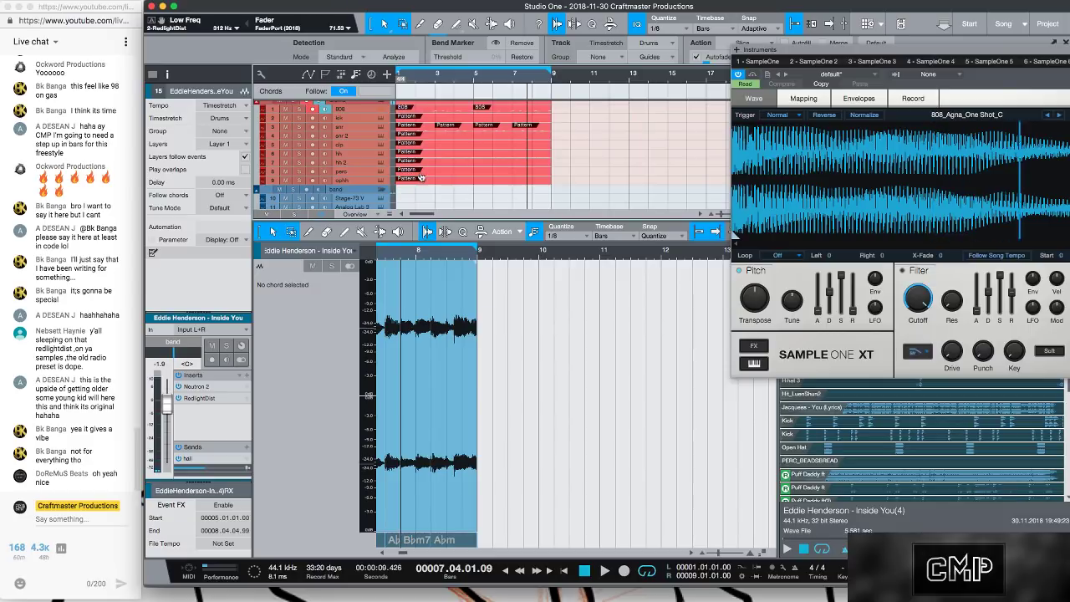
click(422, 180)
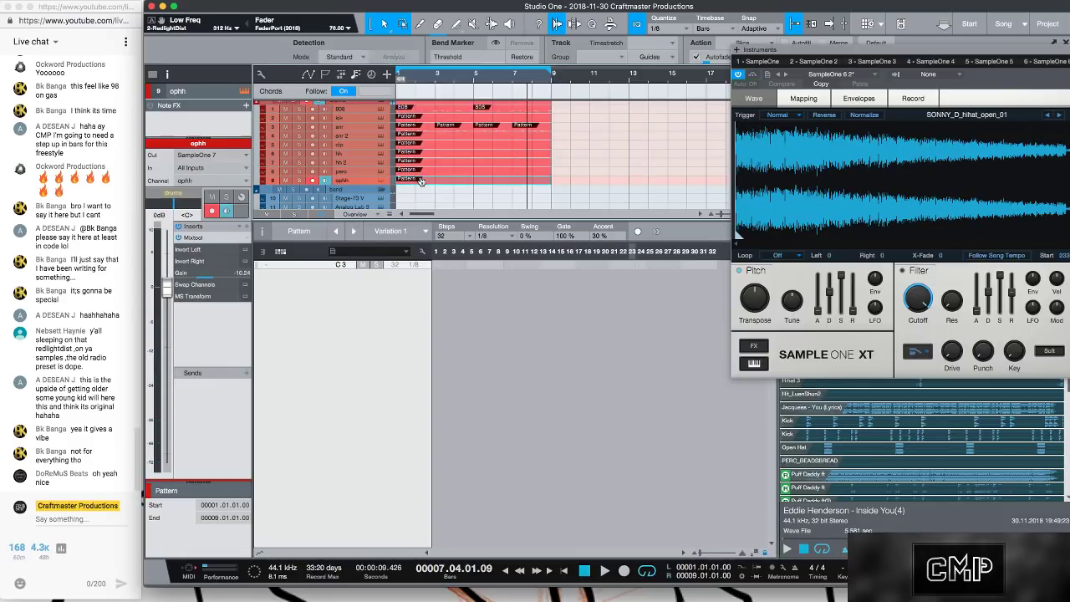
click(480, 265)
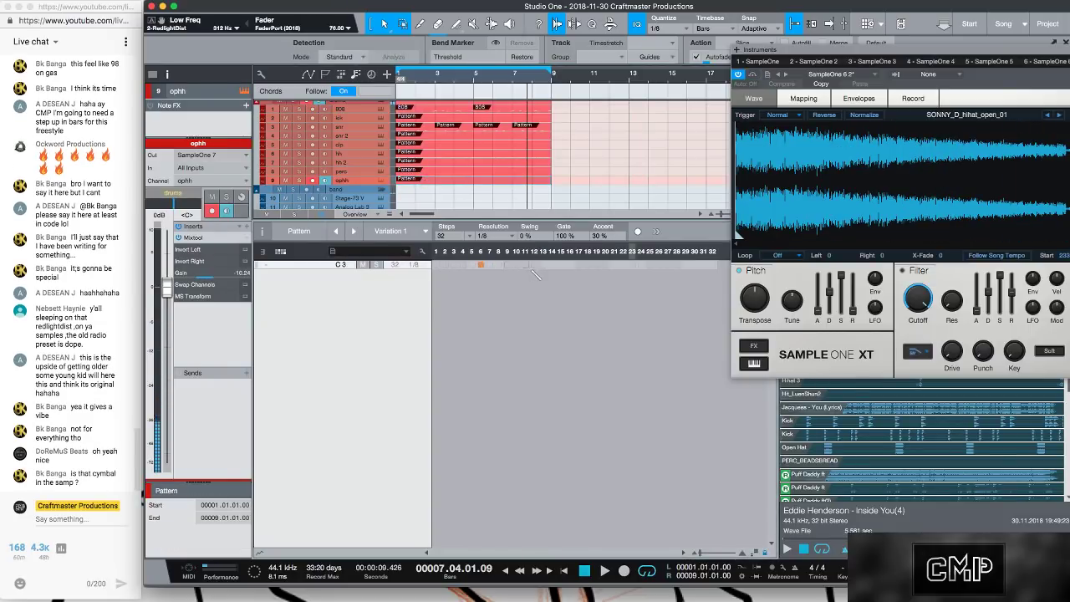
click(589, 265)
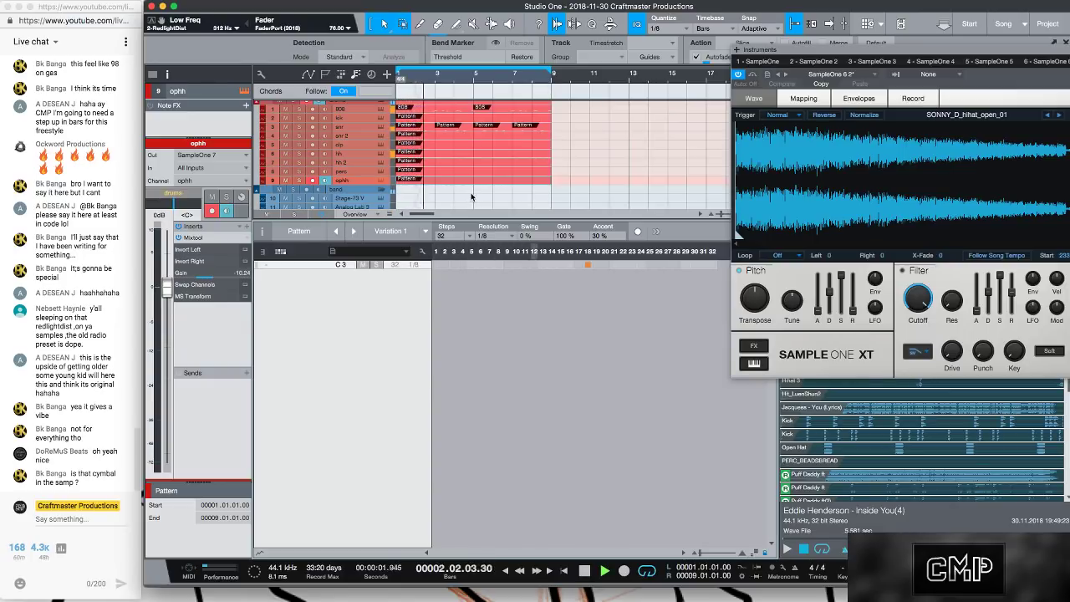
click(596, 265)
key(space)
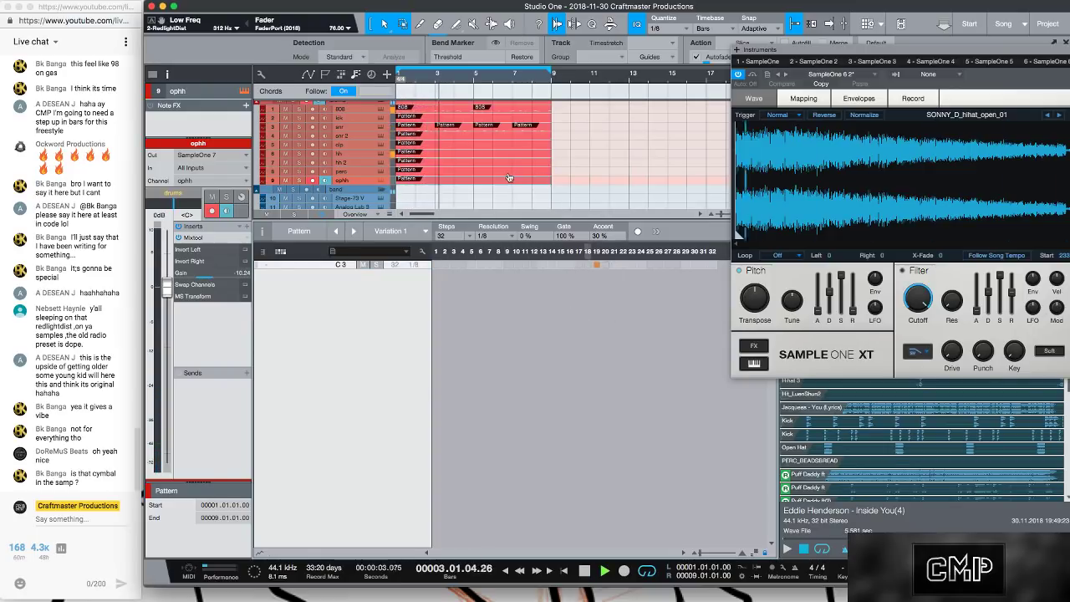
- Shorten the ophh pattern to end at bar 5 and duplicate it to fill bars 5 to 8
scroll(508, 177, up, 5)
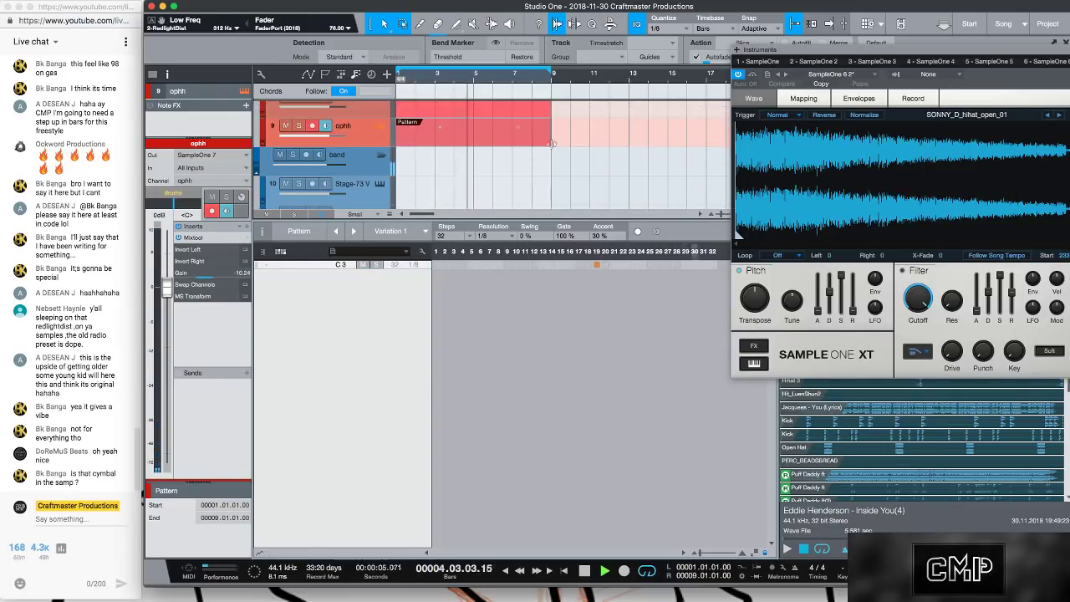
drag(552, 143, 475, 147)
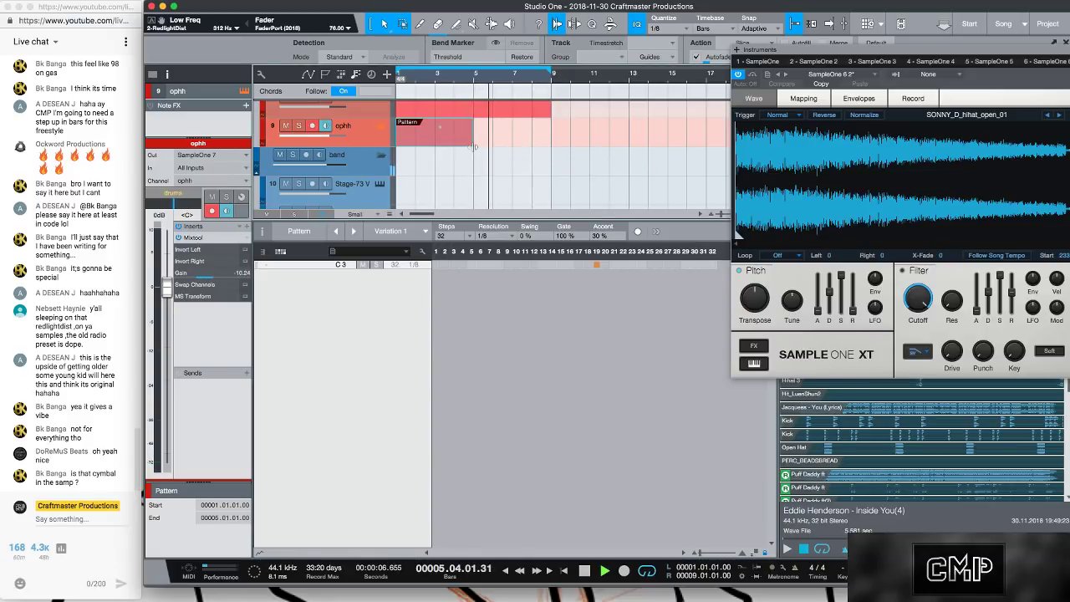
key(d)
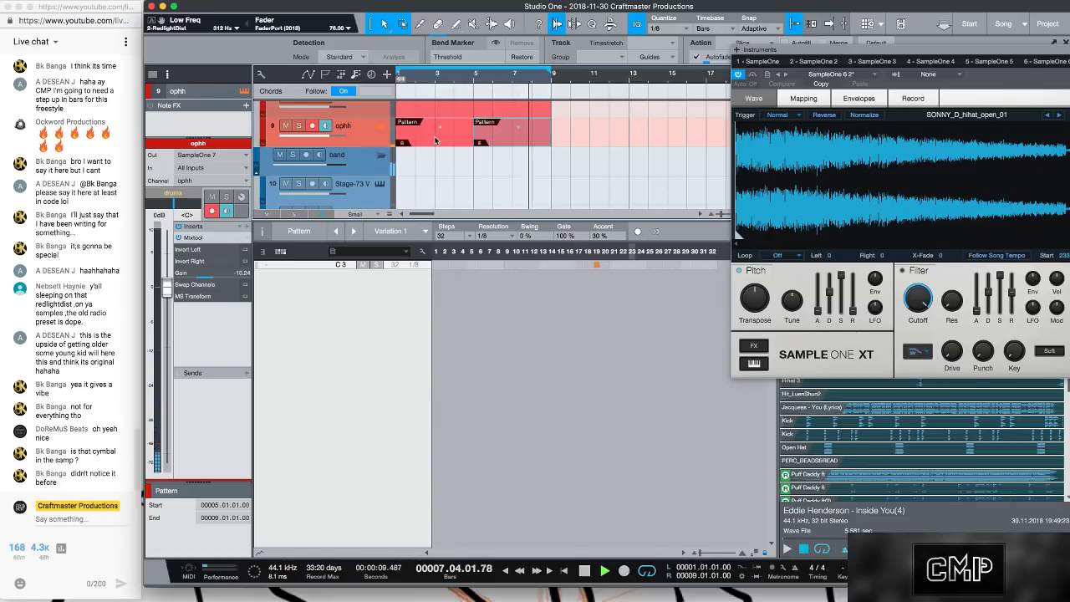
- Mute the second ophh pattern, starting at bar 5, and play the loop from the beginning
key(space)
key(shift+m)
key(space)
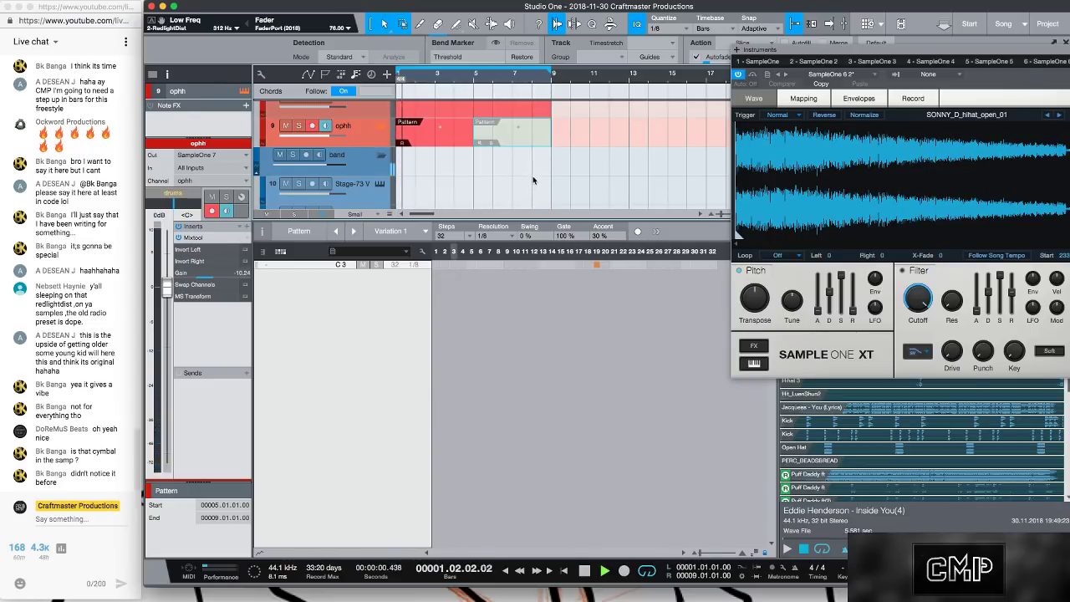
- Unmute the second ophh pattern, starting at bar 5, and play the loop from the beginning
key(space)
key(shift+m)
key(space)
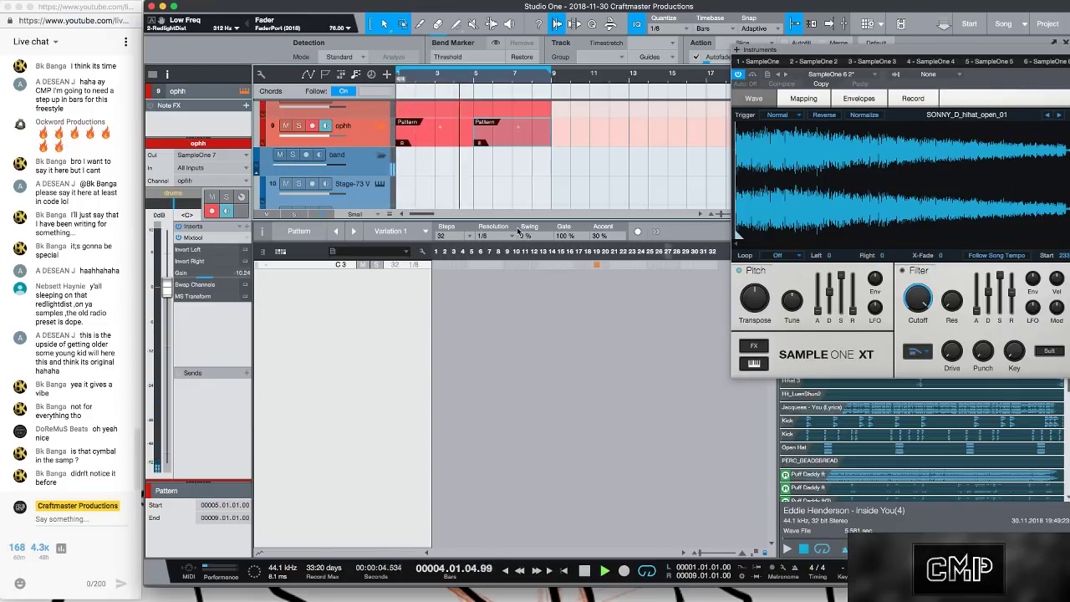
- Move the hh pattern onto the hh 2 track and set the hh 2 sampler's transpose to -2 while the loop plays
scroll(453, 152, up, 3)
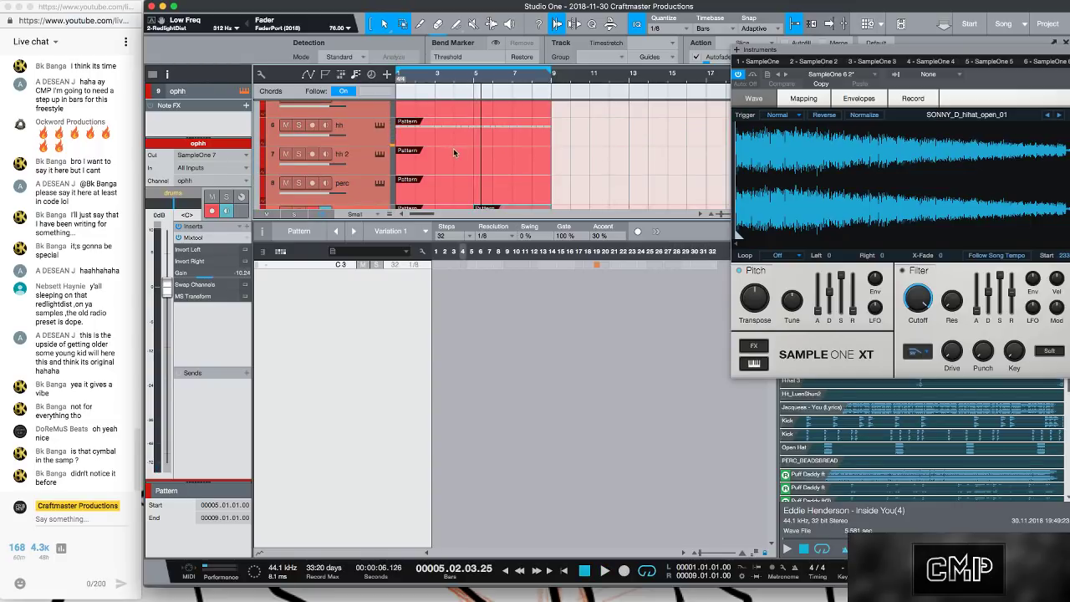
click(443, 164)
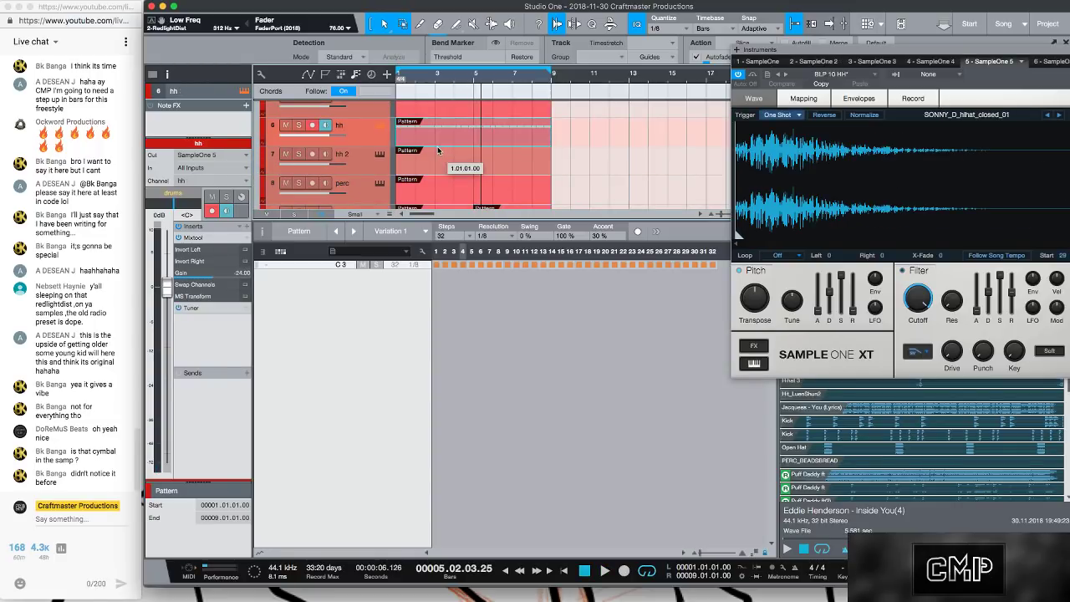
key(space)
drag(807, 50, 397, 49)
drag(759, 291, 762, 324)
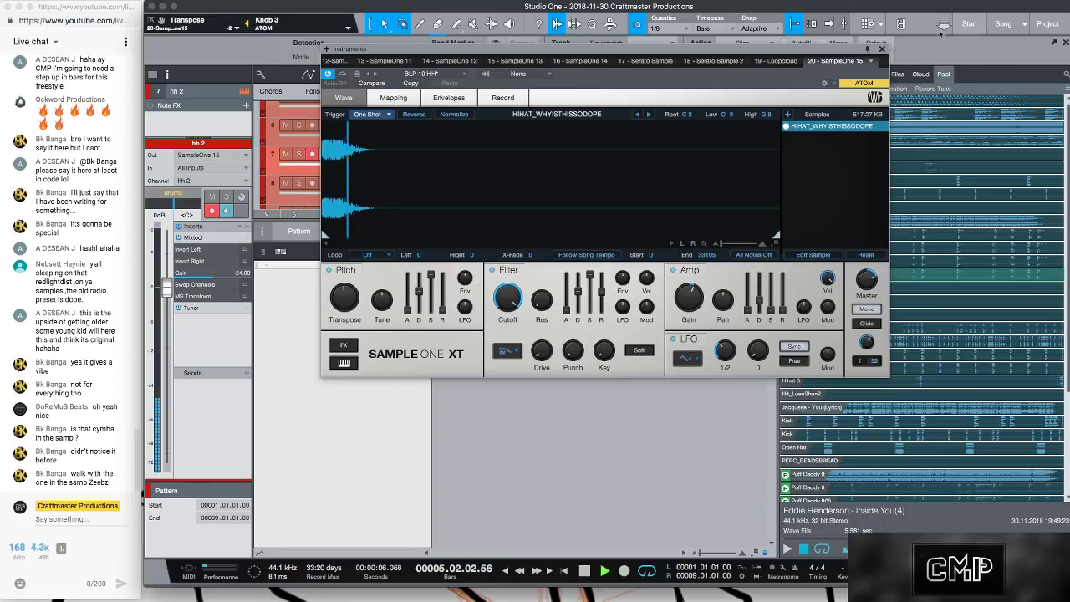
click(882, 50)
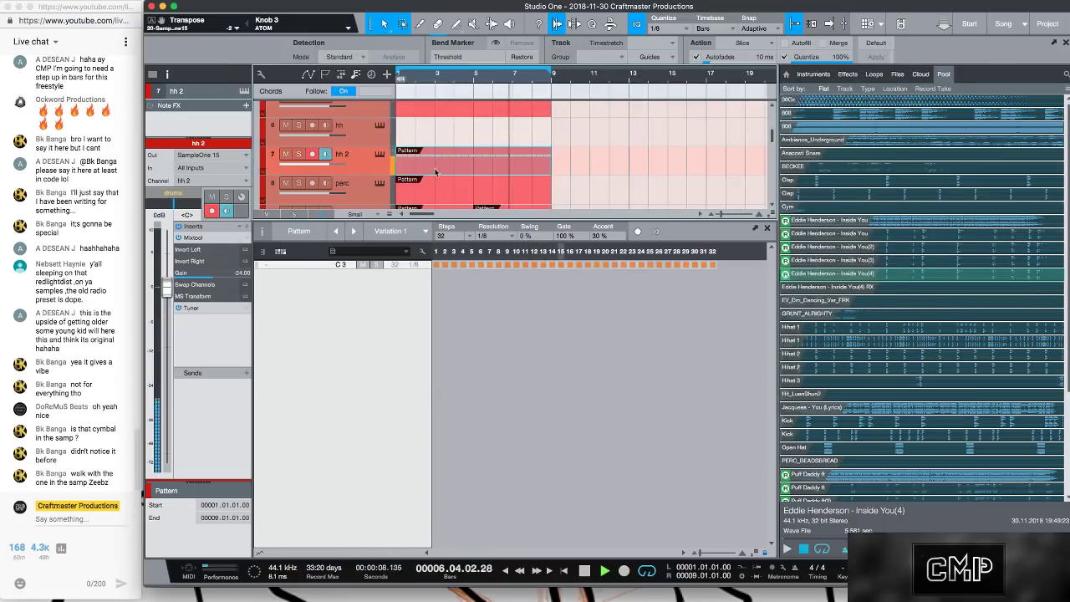
- Reduce the arrangement's track height to Tiny and play the loop to hear the drums
scroll(489, 148, down, 3)
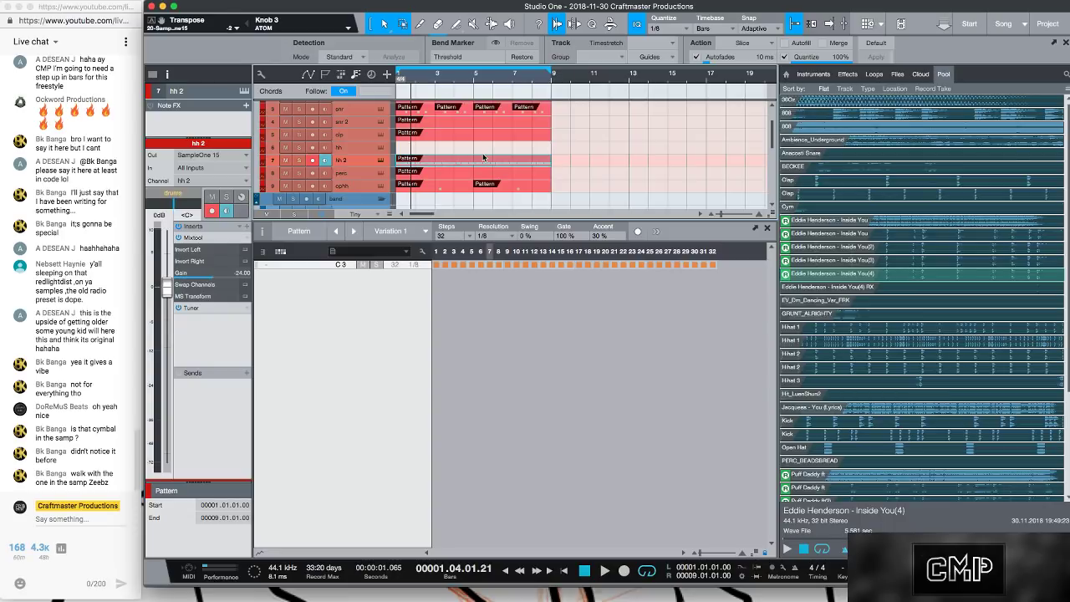
scroll(483, 156, up, 3)
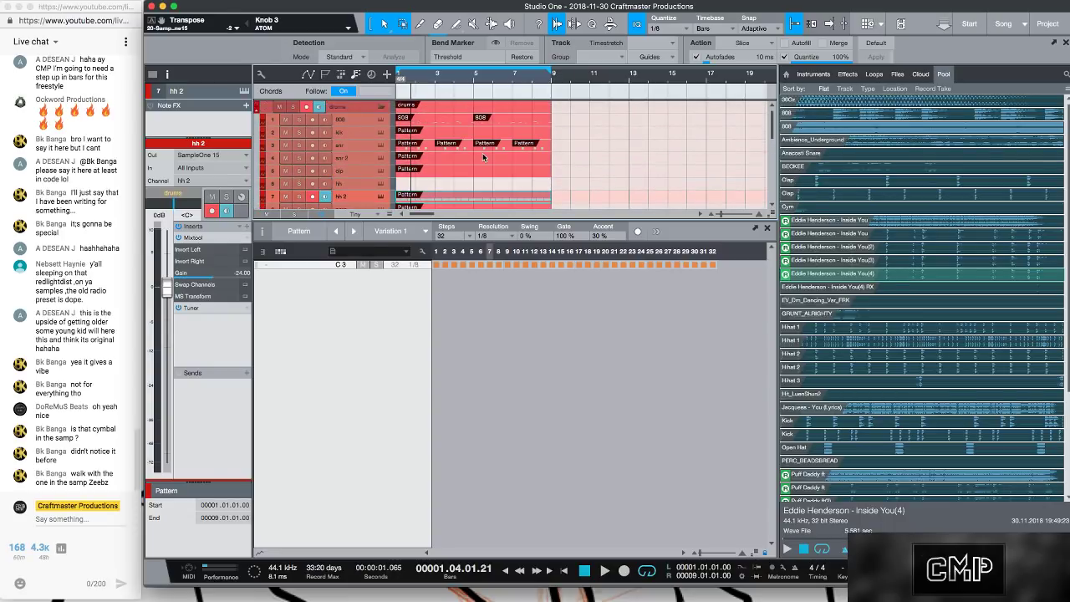
scroll(483, 157, down, 4)
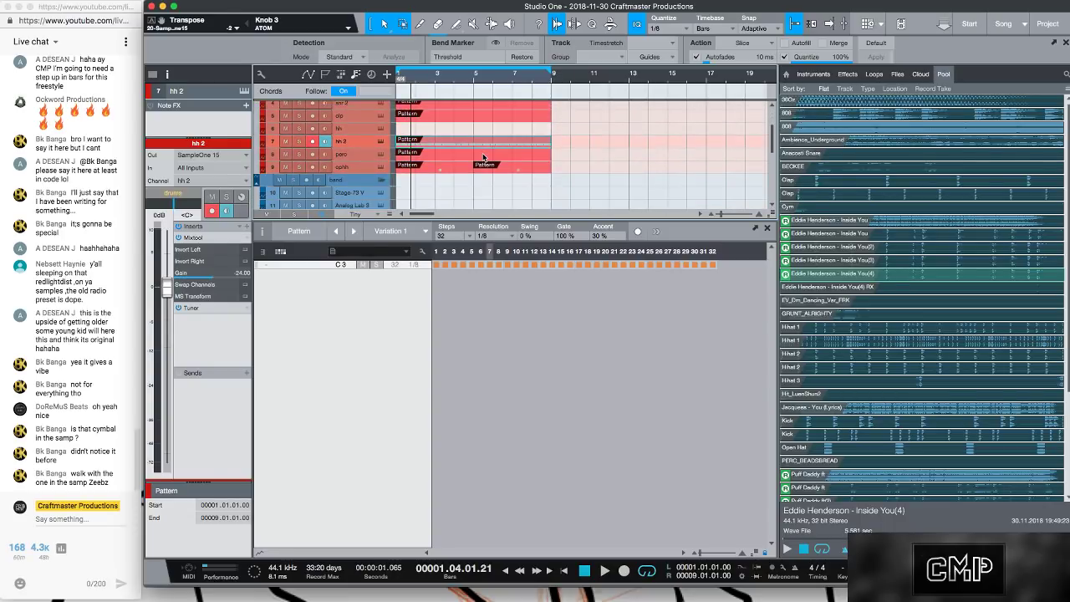
key(space)
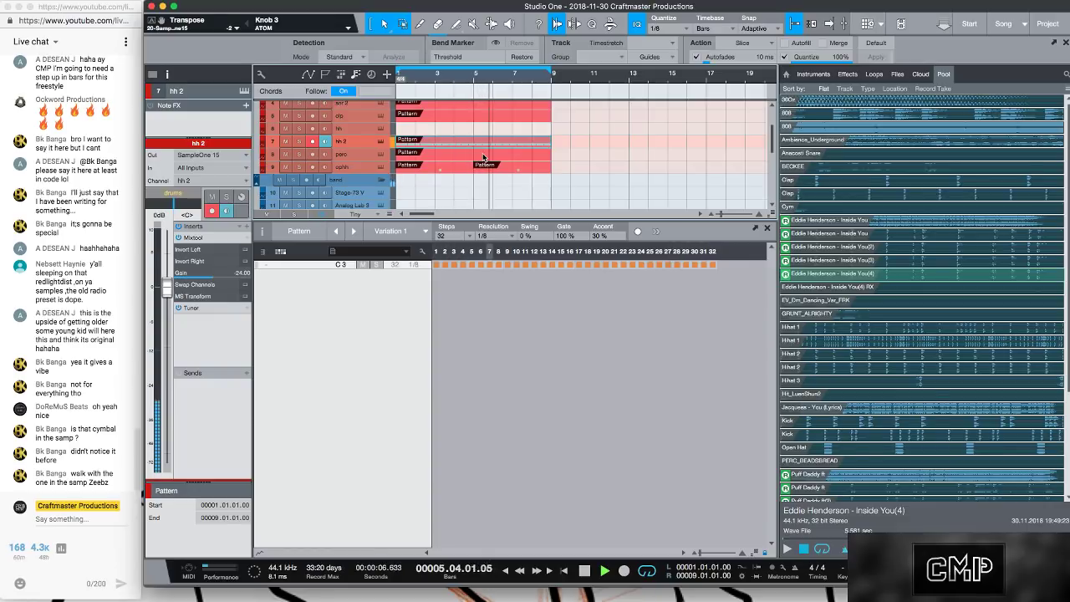
key(space)
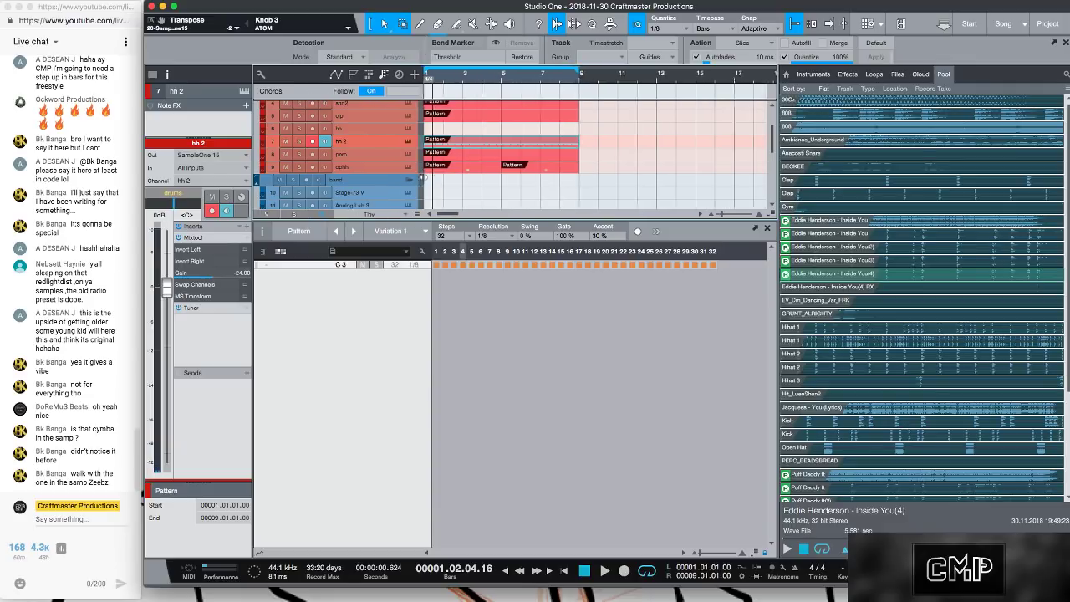
- Cut the first ophh pattern at bar 3, discard the second half, and move the open hi-hat hit to step 3
click(406, 168)
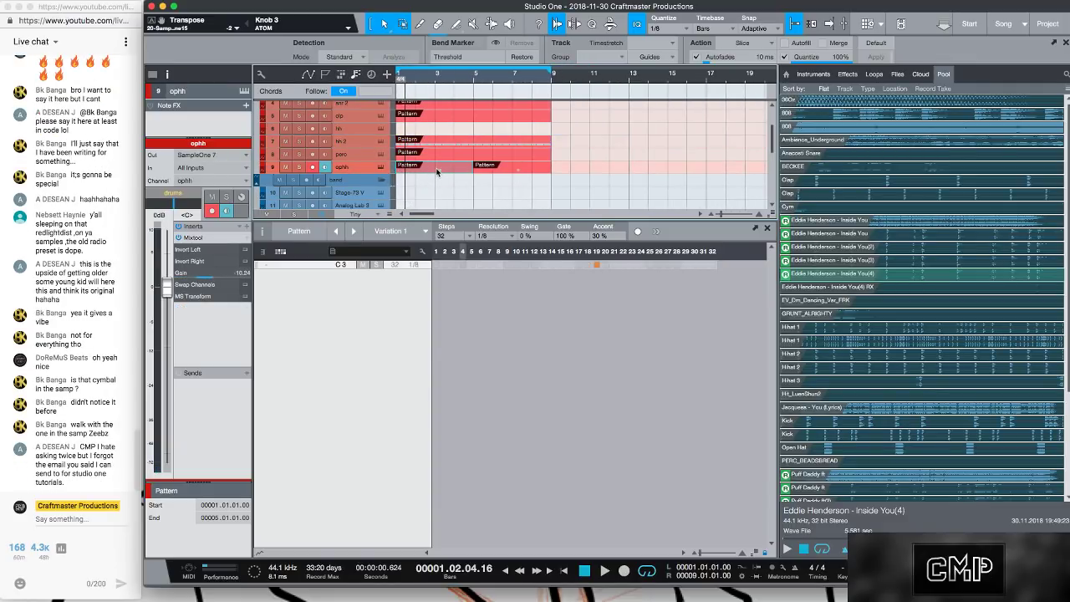
alt+click(436, 167)
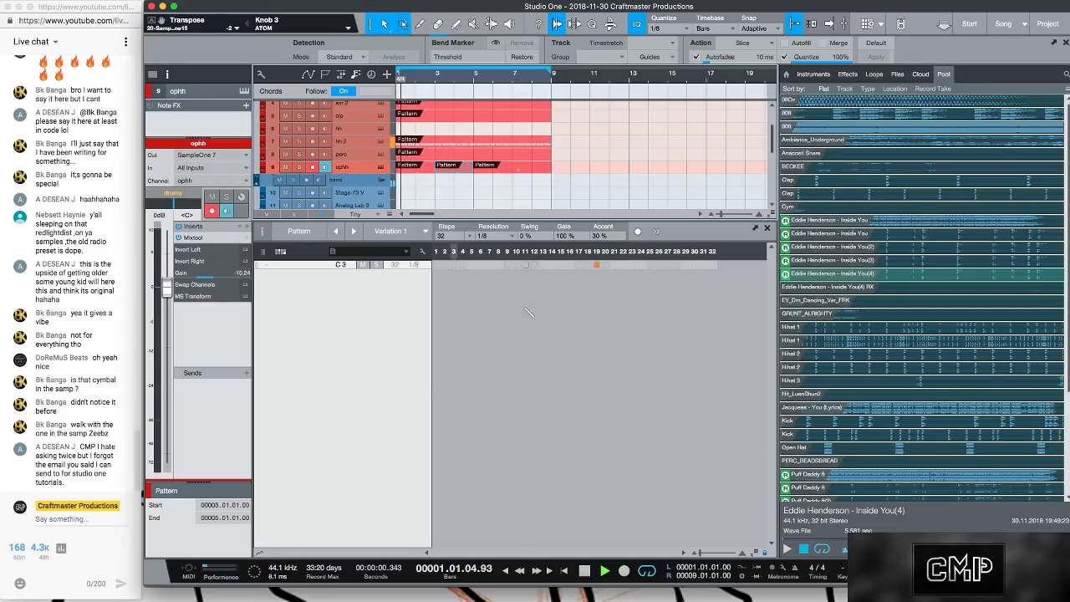
click(453, 265)
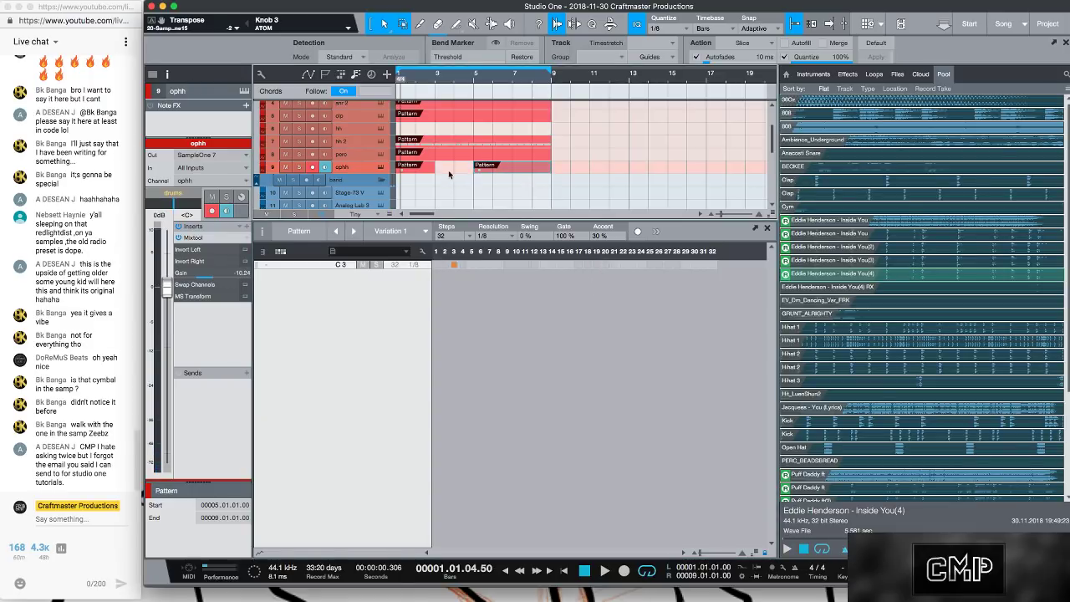
key(space)
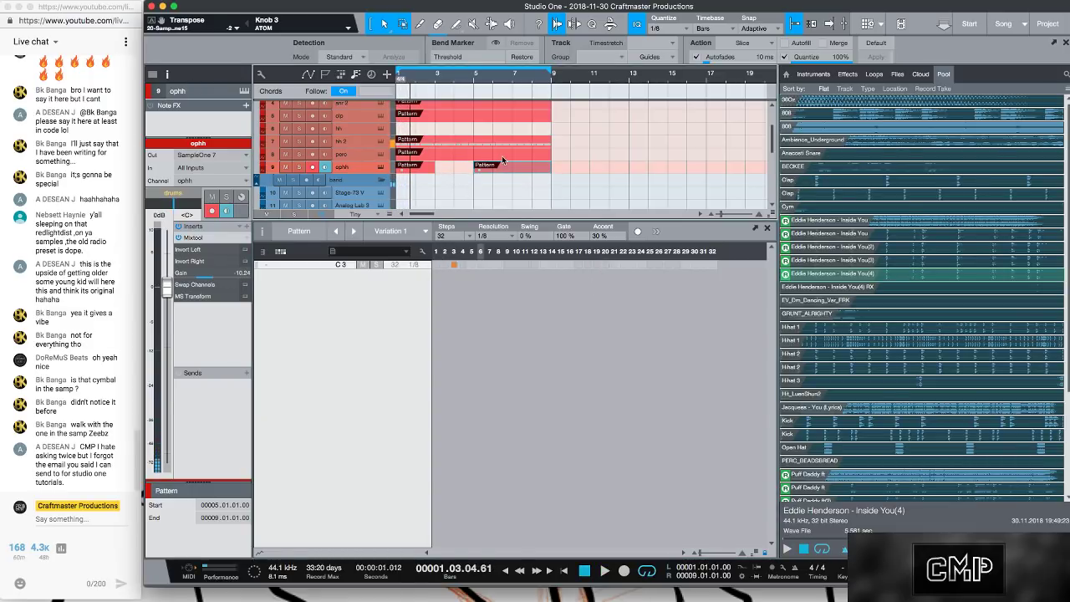
- Delete the ophh pattern at bar 5, duplicate the two-bar ophh pattern to fill up to bar 9, and play the loop
key(Delete)
click(427, 168)
key(d)
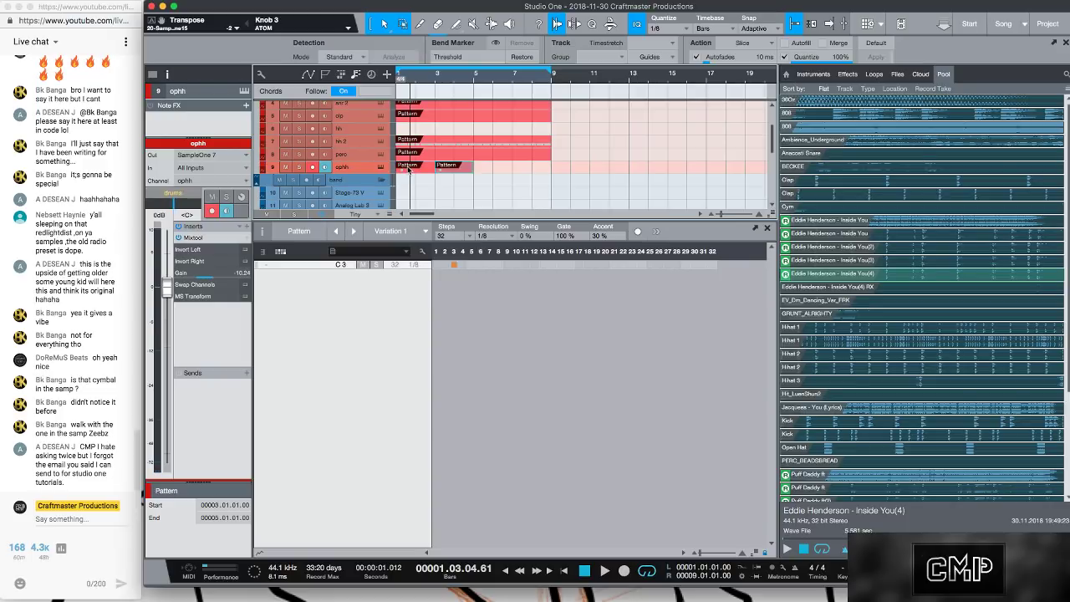
key(space)
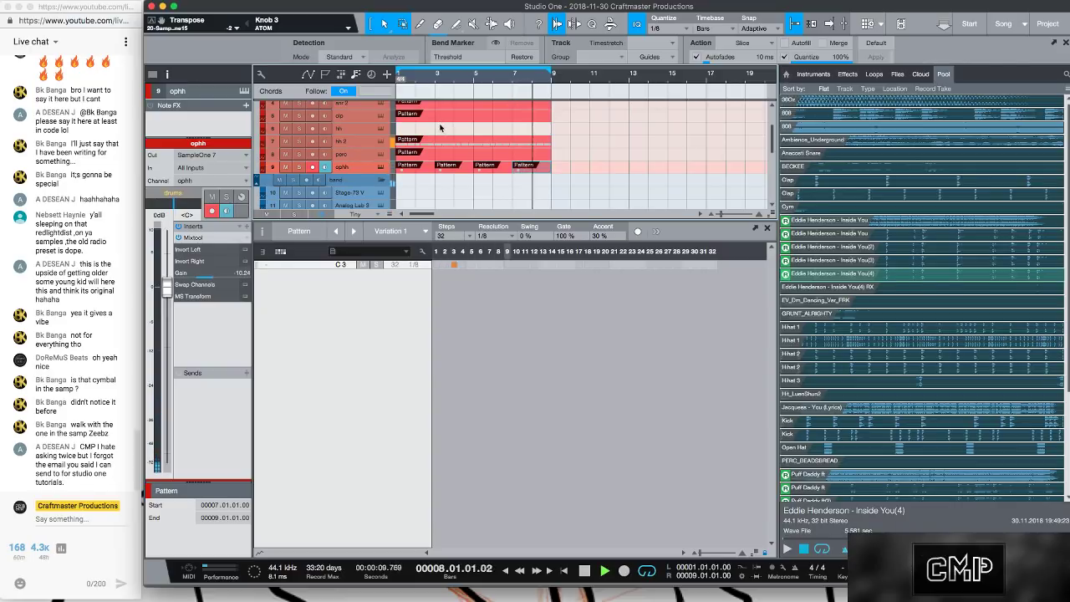
- Convert the hh 2 pattern to a note part and show it in the note editor's piano view
click(436, 140)
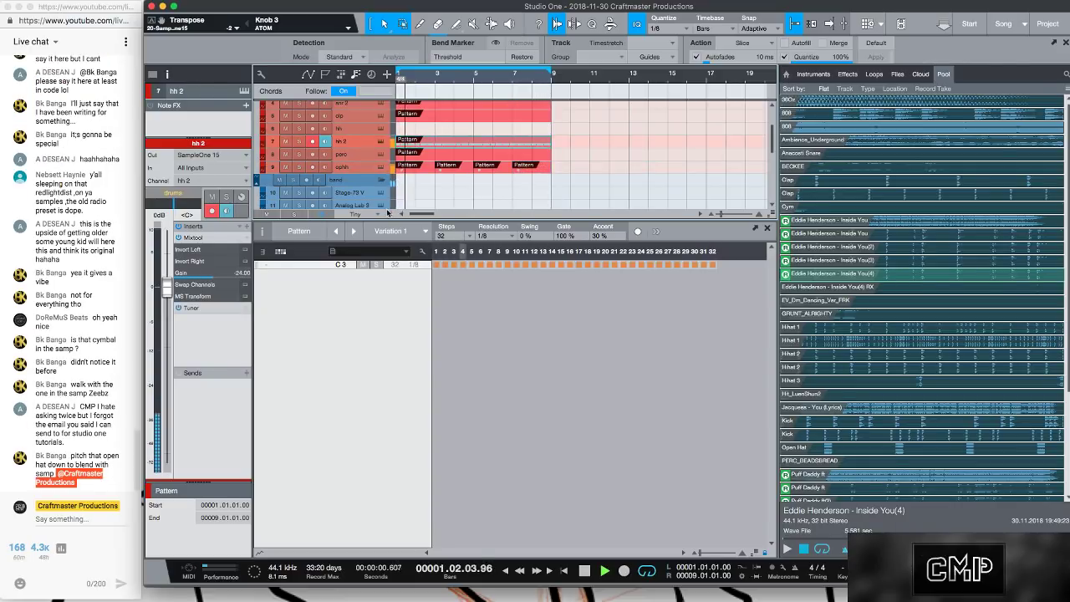
key(space)
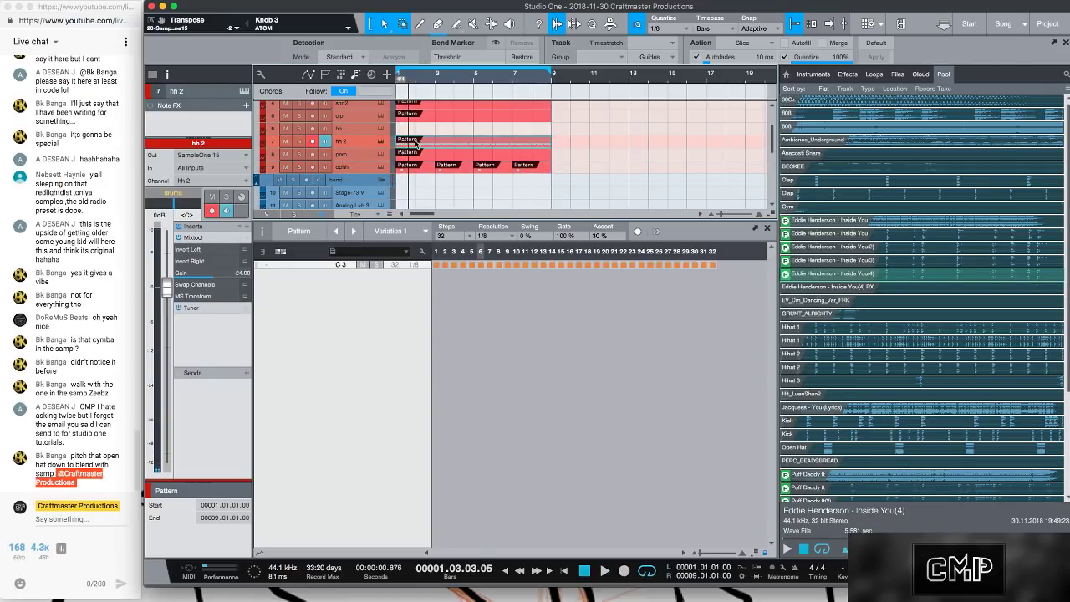
click(416, 144)
double_click(415, 144)
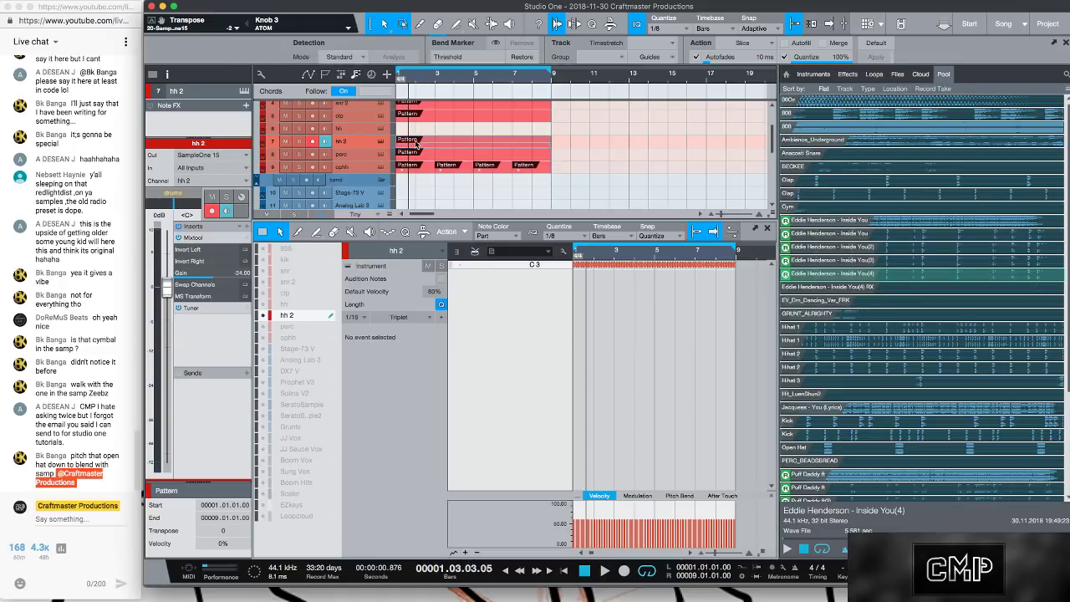
click(457, 252)
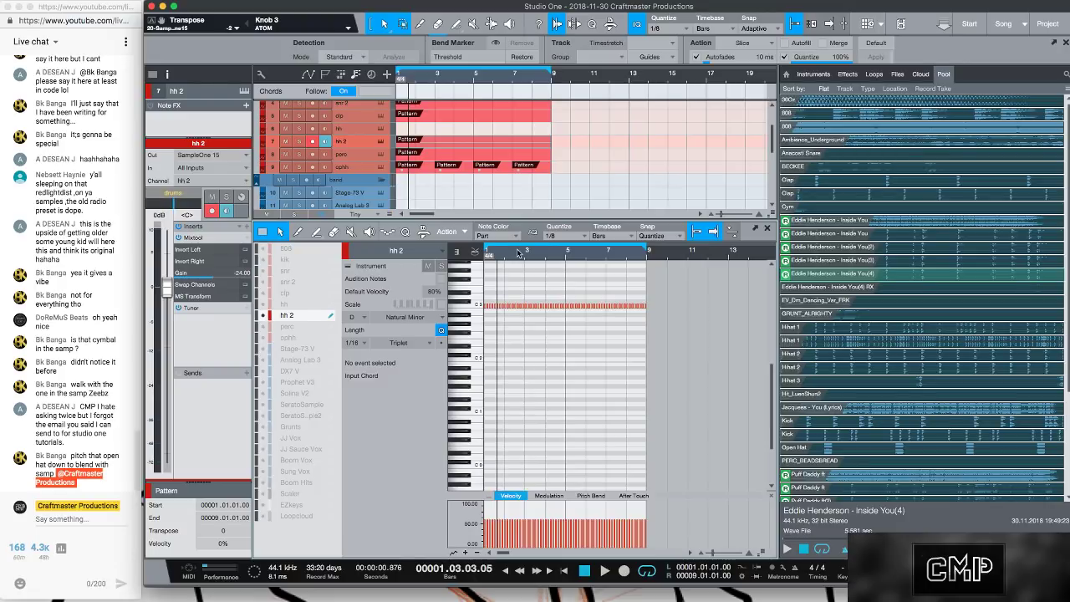
- Lower every second hh 2 note's velocity to about 32.6%, raise all notes together until the accented ones reach about 92.6%, and play the loop
key(super+a)
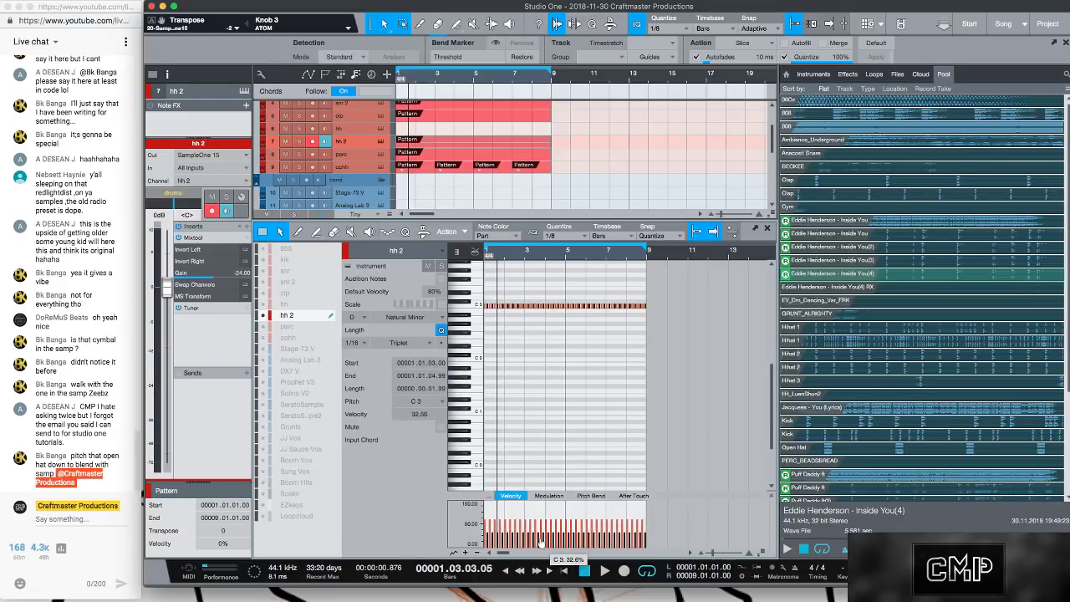
drag(687, 320, 398, 282)
key(super+a)
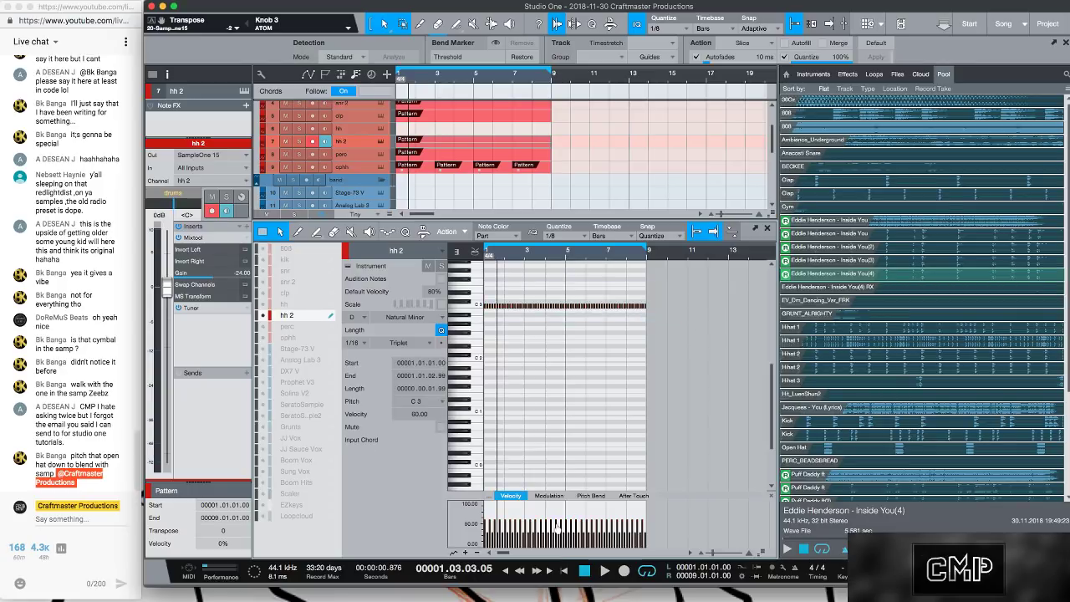
drag(557, 529, 560, 509)
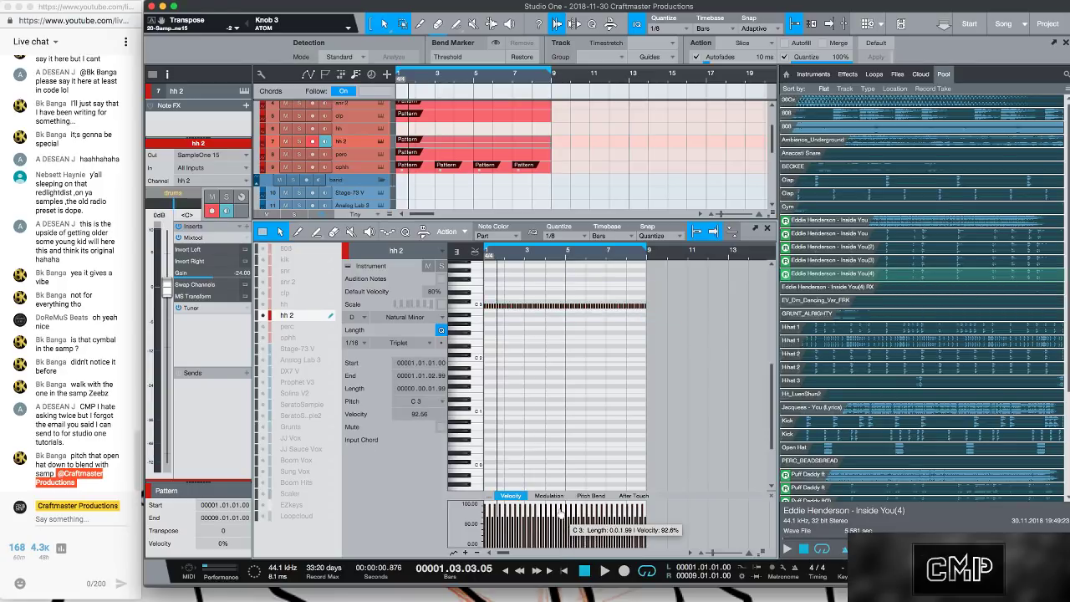
key(space)
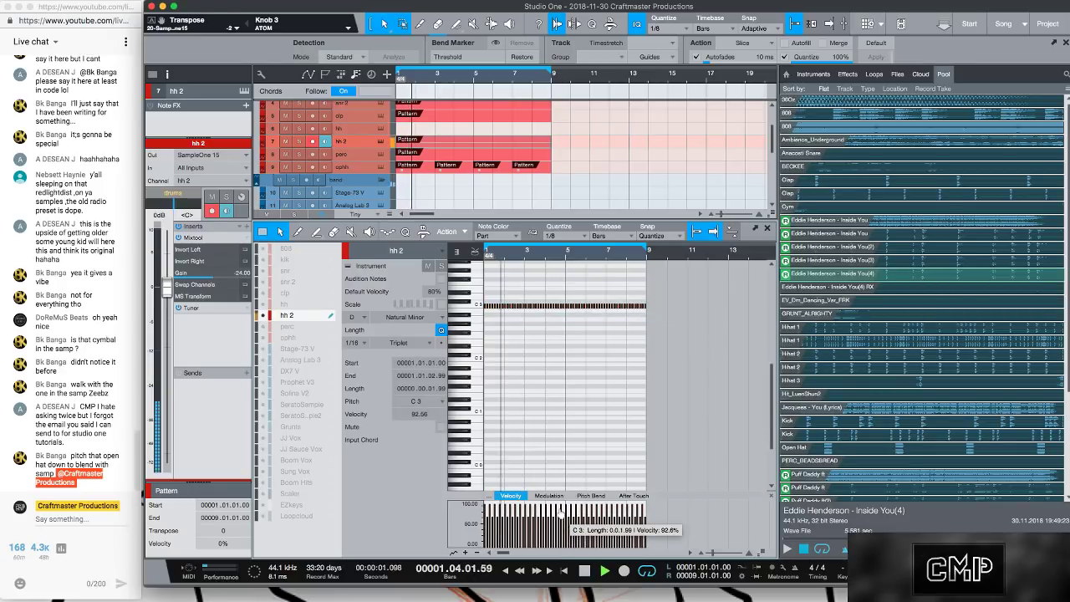
- Set the ophh sampler's transpose to -3 and the hh 2 sampler's gain to +2.8 dB during playback
click(359, 170)
click(381, 169)
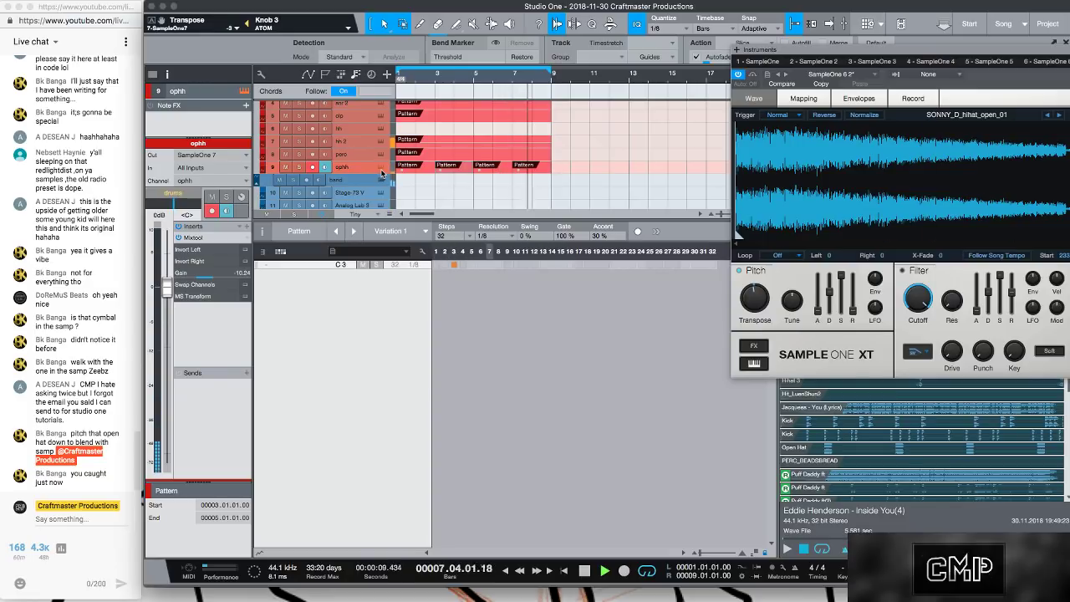
click(368, 144)
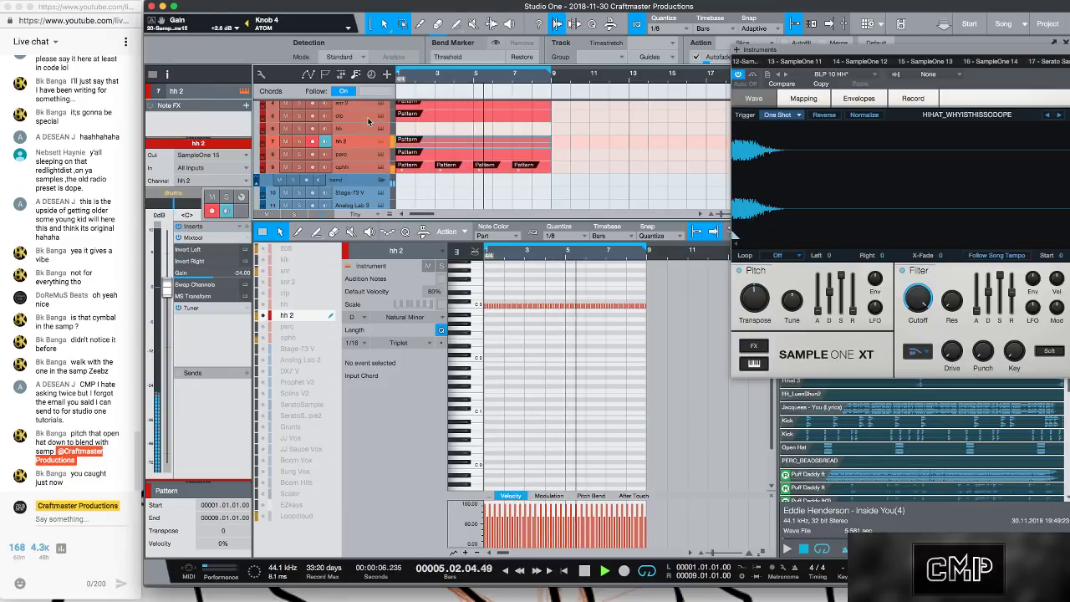
- Delete the hh 2 notes on beats 2 and 3 of bar 1 and replay the part from the start
key(space)
drag(507, 255, 509, 344)
key(comma)
key(space)
key(comma)
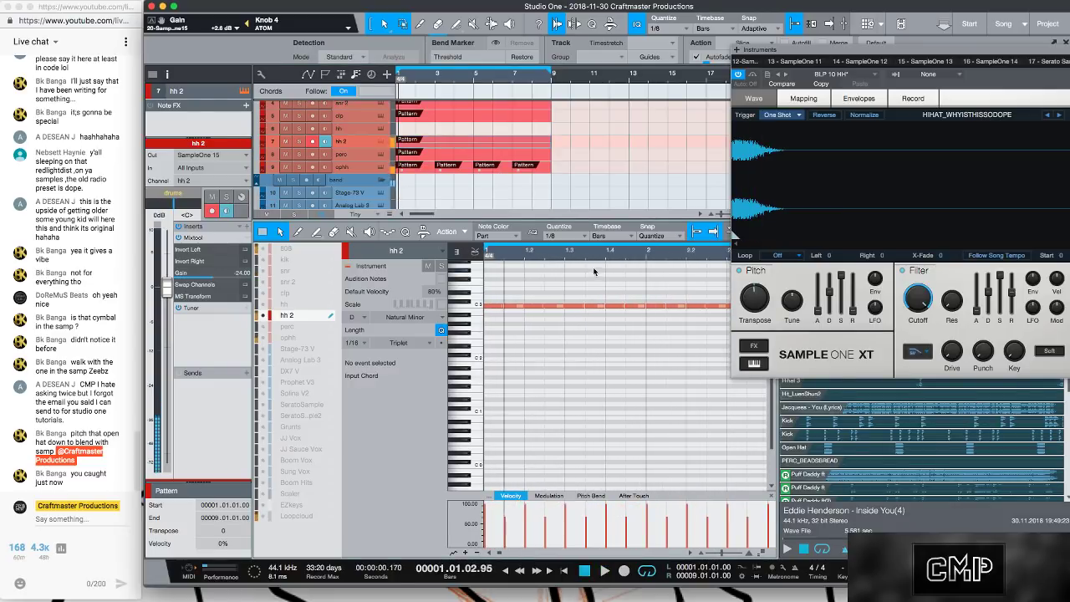
key(comma)
key(comma)
key(space)
click(545, 307)
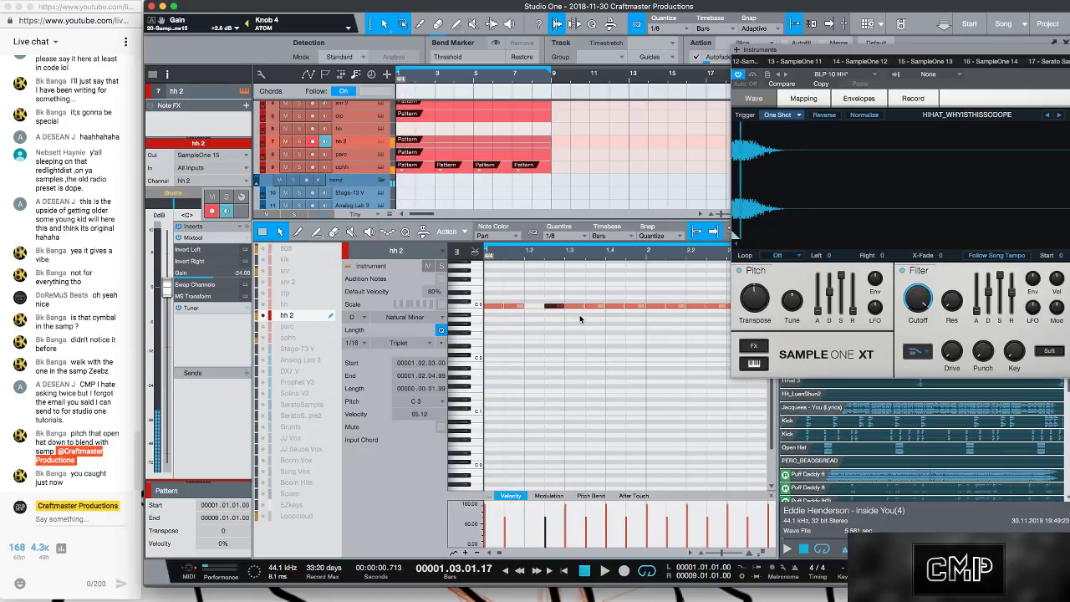
key(Delete)
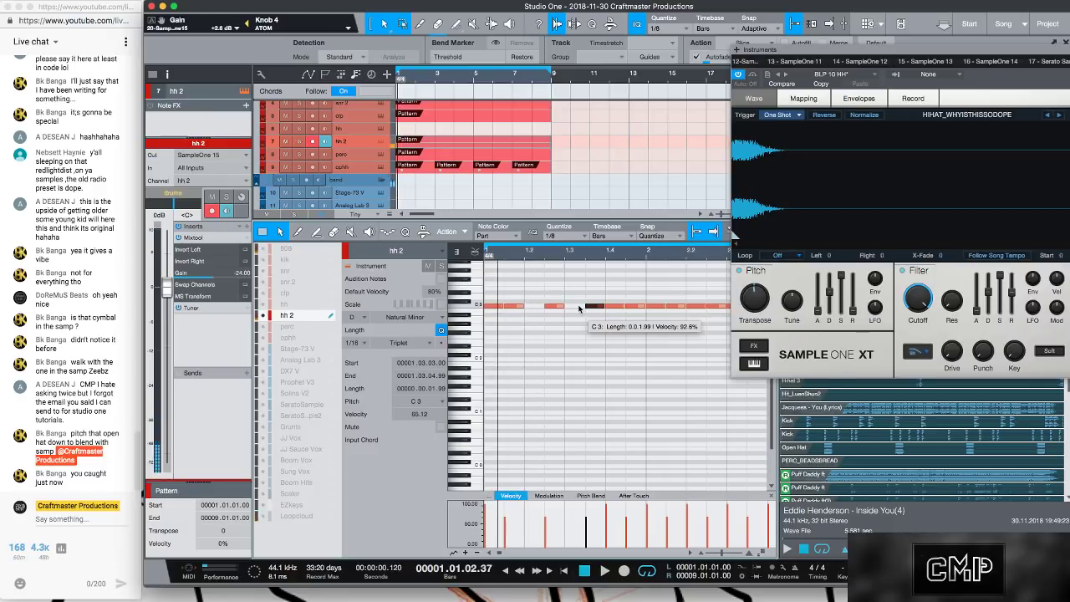
key(space)
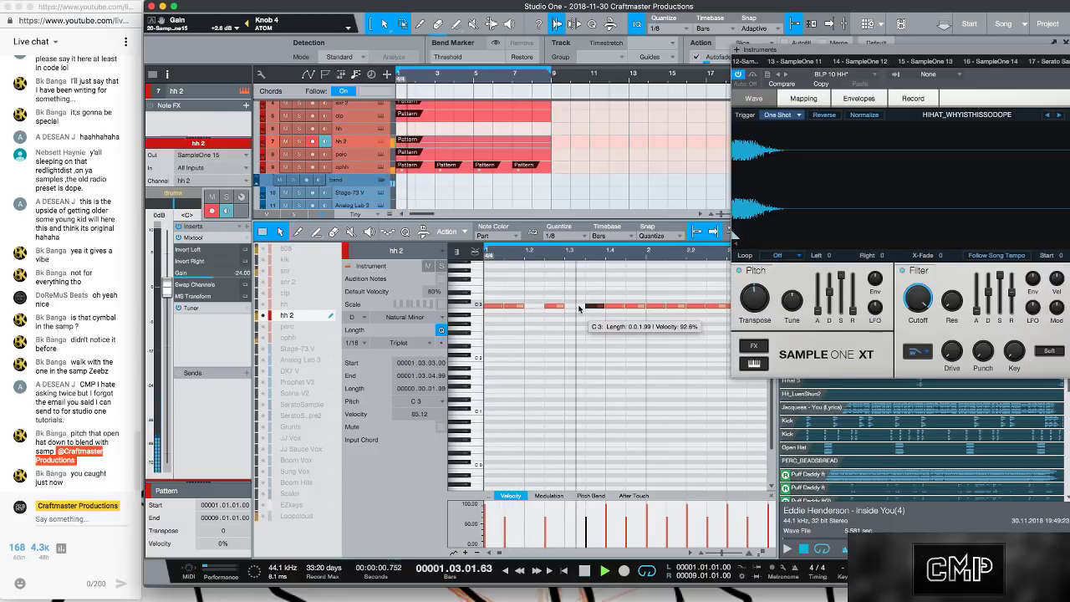
key(comma)
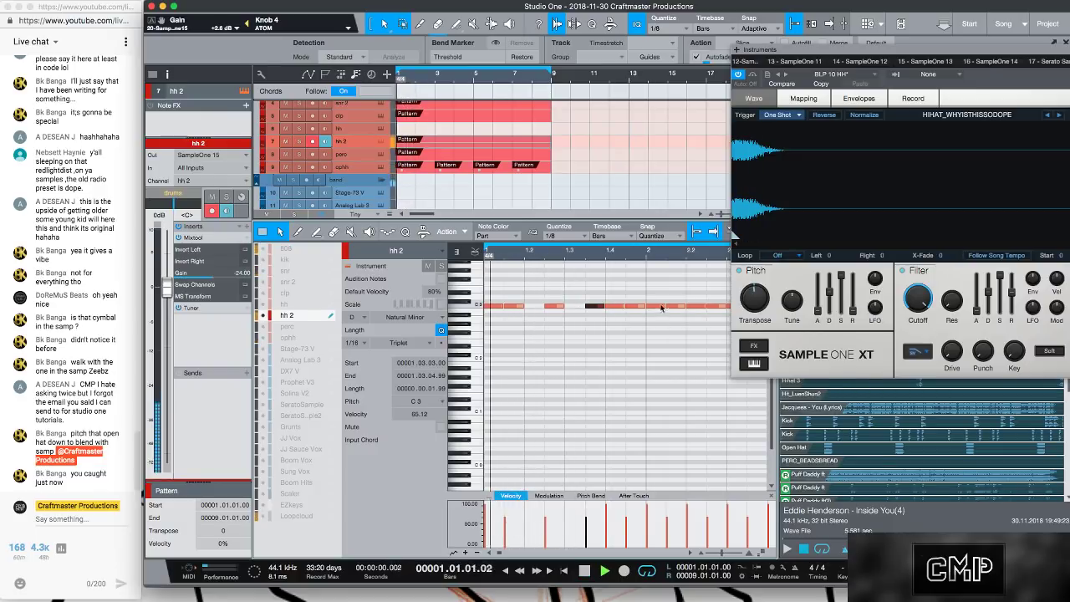
- Delete the hh 2 note at 2.1.3, close the instrument window, and play from the start
click(675, 302)
key(space)
click(672, 307)
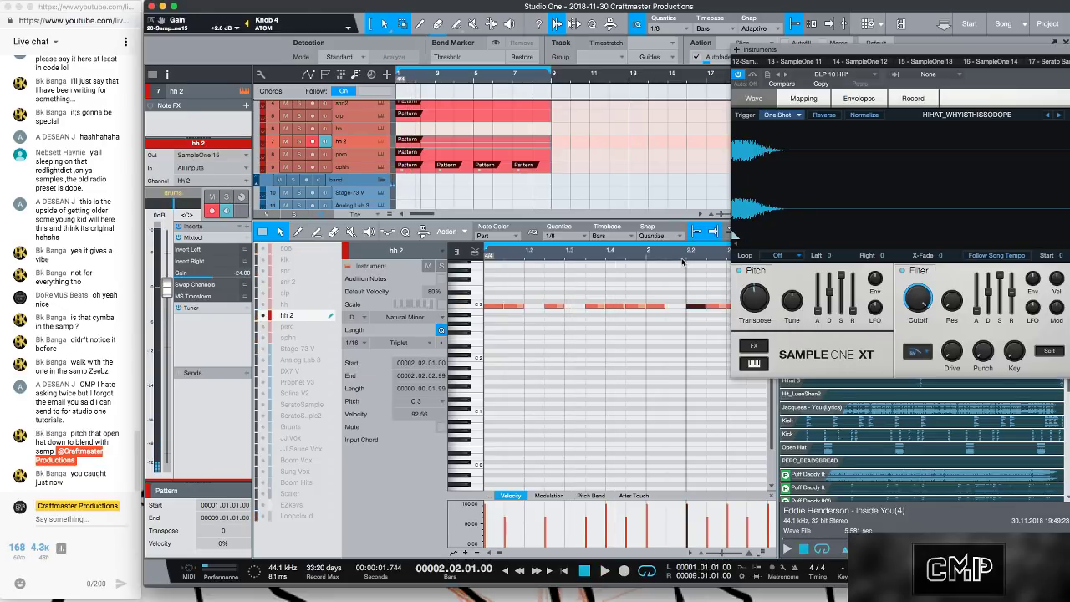
key(F11)
key(comma)
key(space)
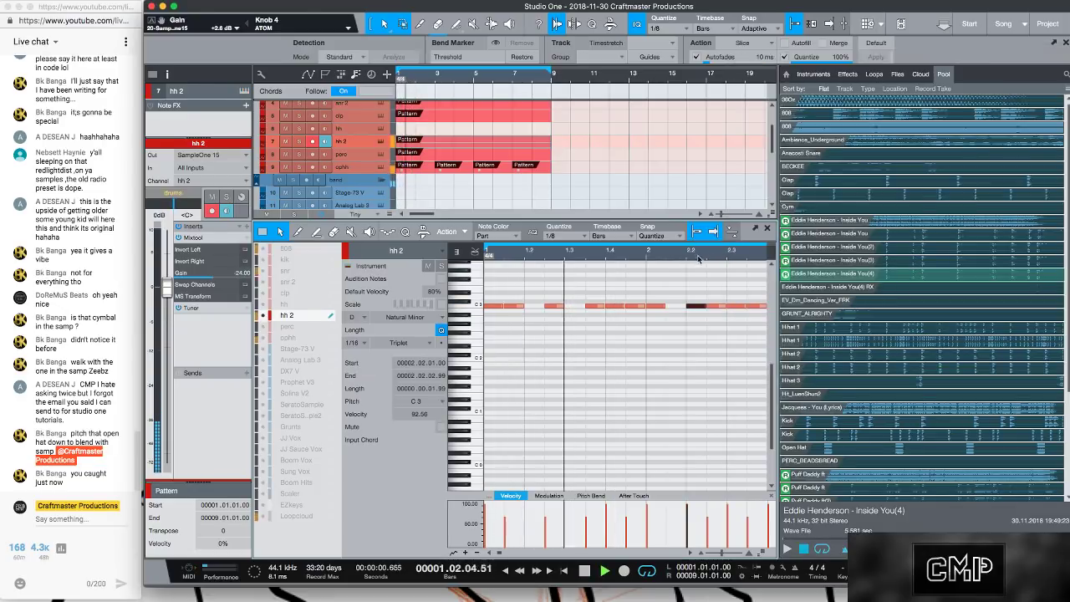
- Hide the browser and inspector, adjust the note editor's zoom to show more bars of hh 2, and play from the start
drag(681, 257, 612, 260)
key(F5)
key(F4)
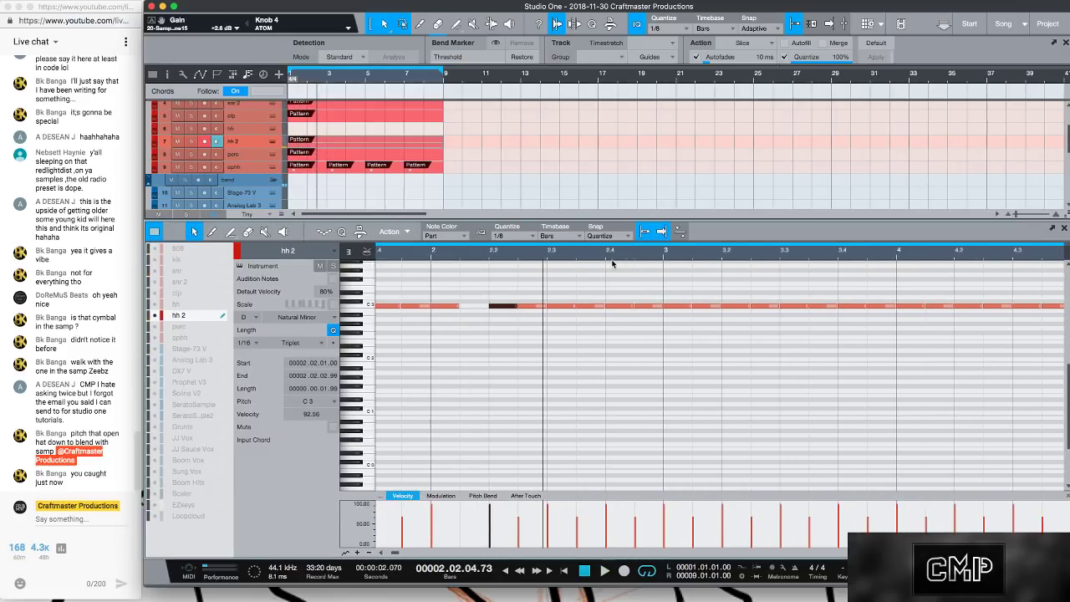
drag(607, 251, 635, 243)
key(comma)
key(space)
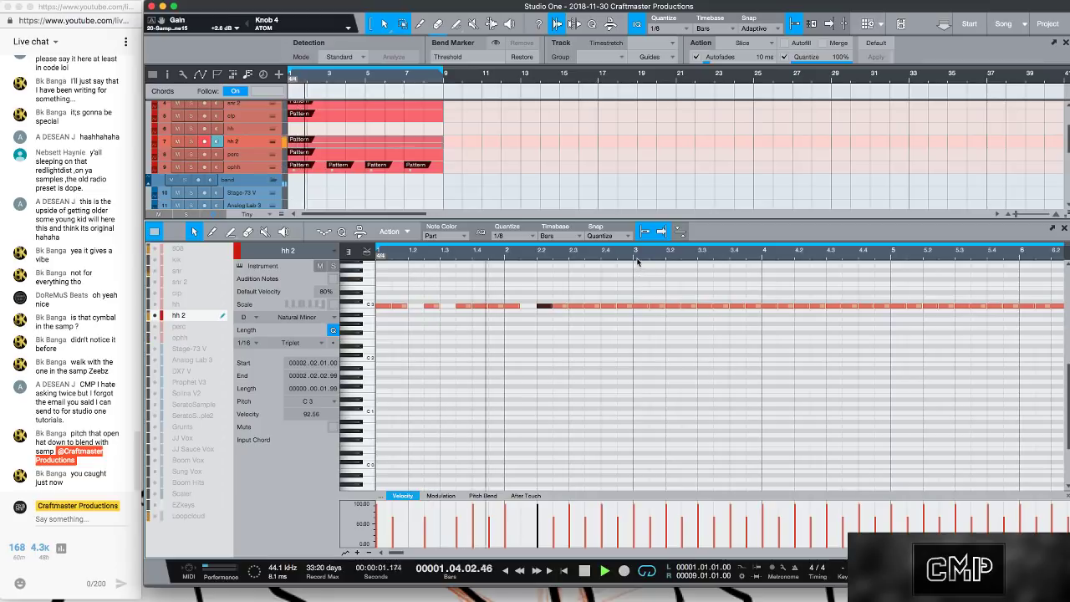
- Replay the hh 2 rhythm from the start and delete its note at 2.3.3
key(comma)
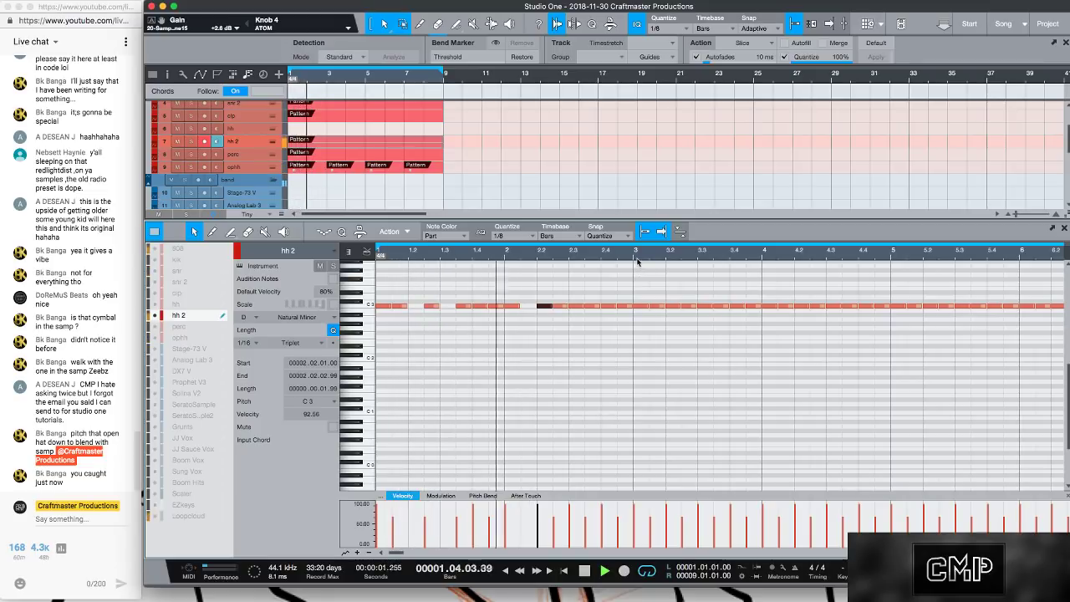
key(comma)
key(space)
click(590, 306)
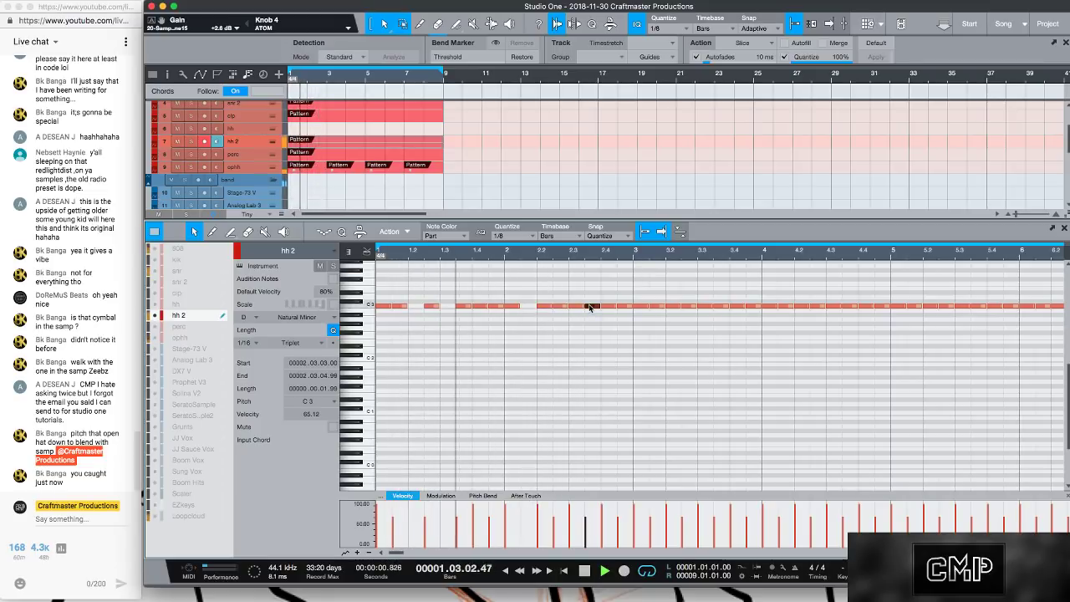
key(Delete)
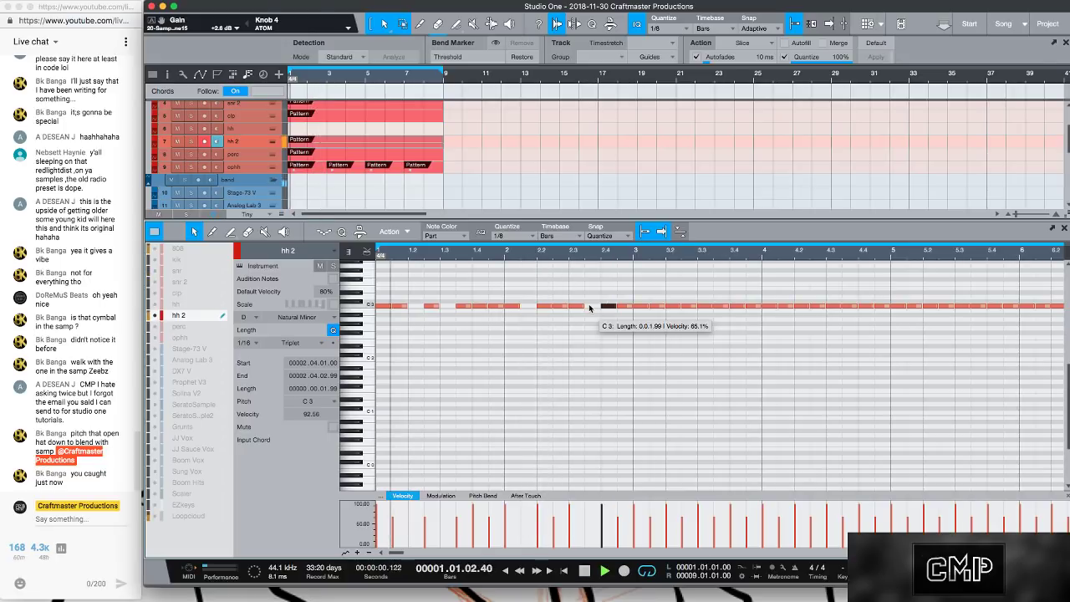
- Move the hh 2 note at 2.3.1 to 2.3.3 and play from the start
click(577, 307)
key(Right)
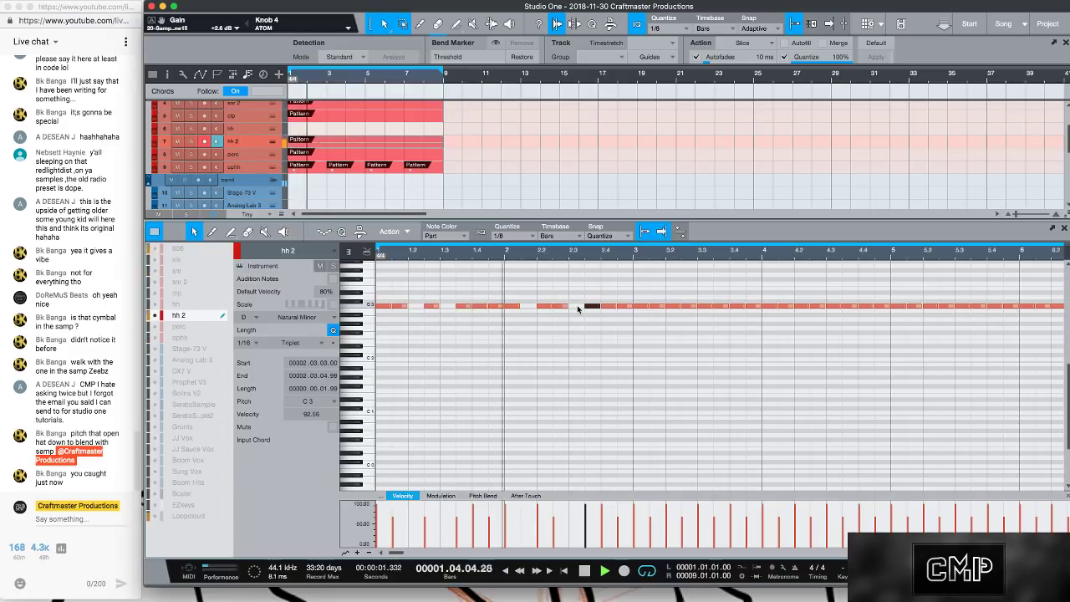
key(space)
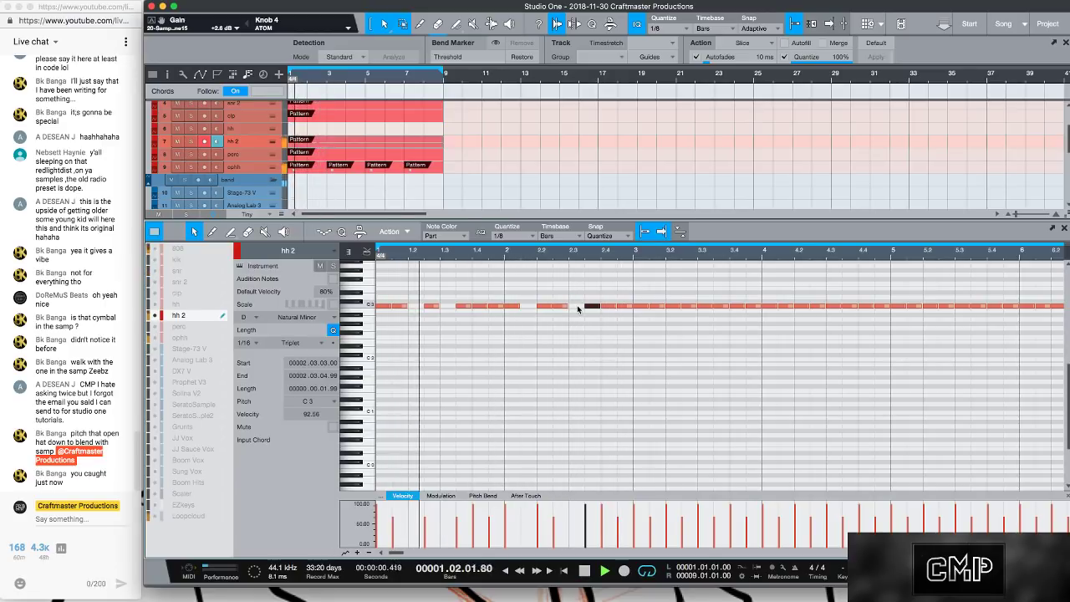
- Delete all hh 2 notes from bar 3 through bar 8
drag(684, 258, 594, 241)
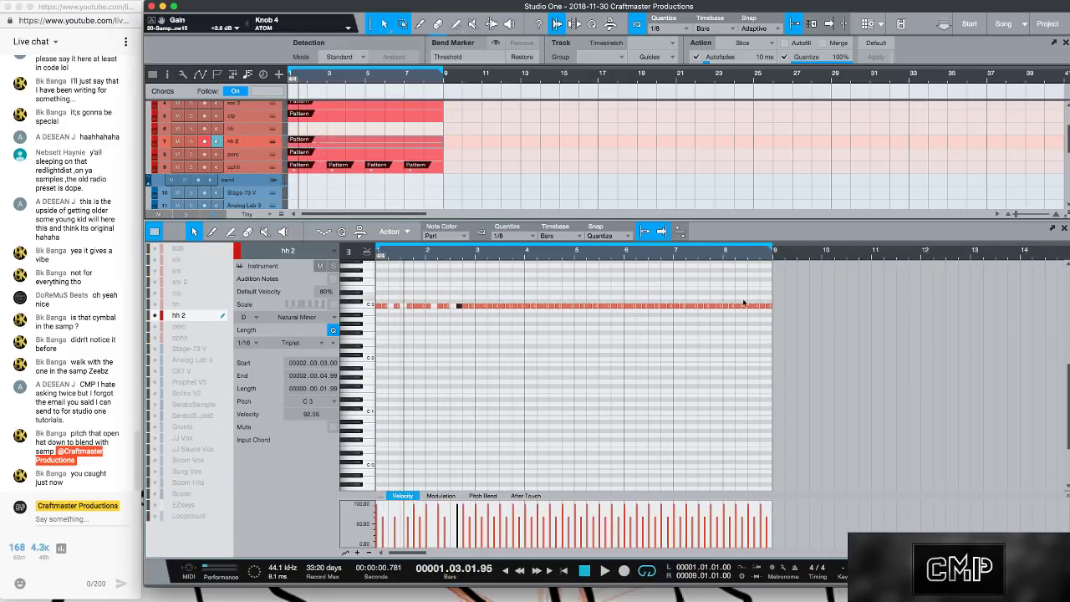
drag(795, 321, 475, 280)
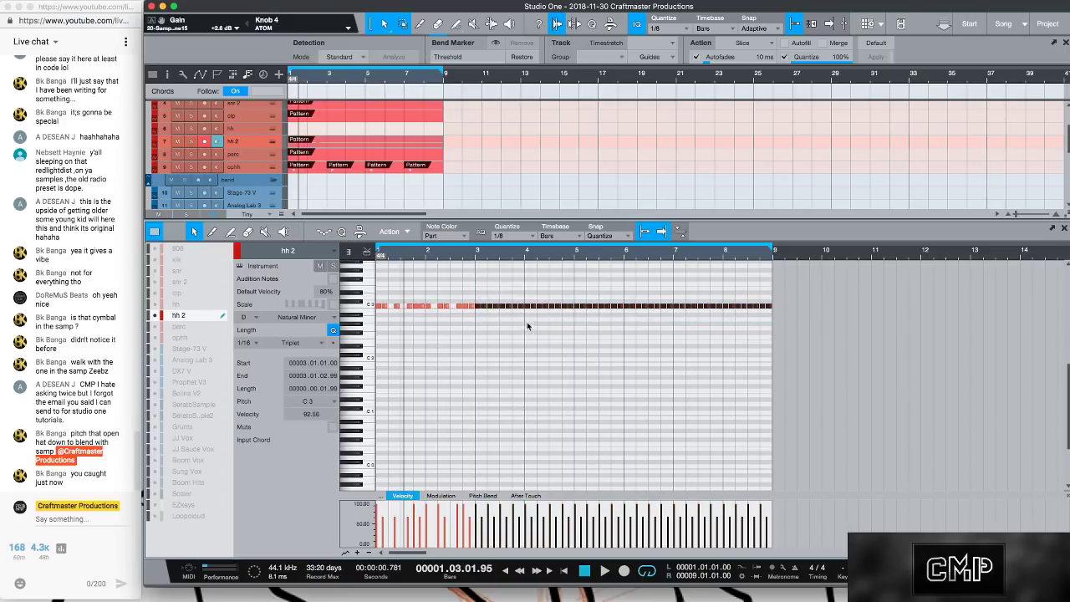
key(Delete)
- Duplicate the first two bars of hh 2 notes three times to fill eight bars, and play the result
drag(548, 334, 368, 282)
key(d)
key(d)
key(d)
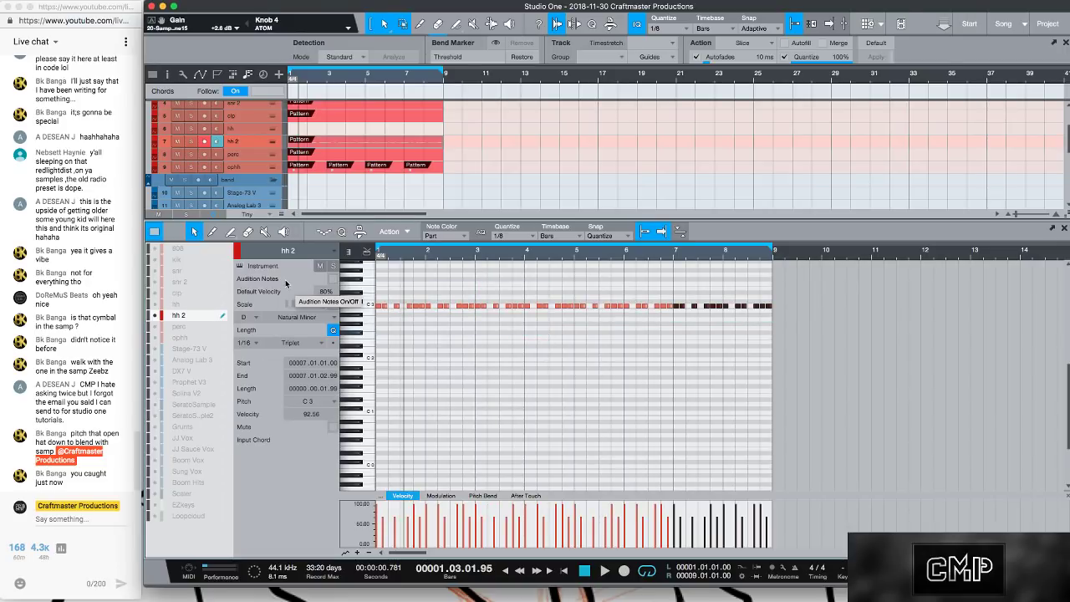
key(space)
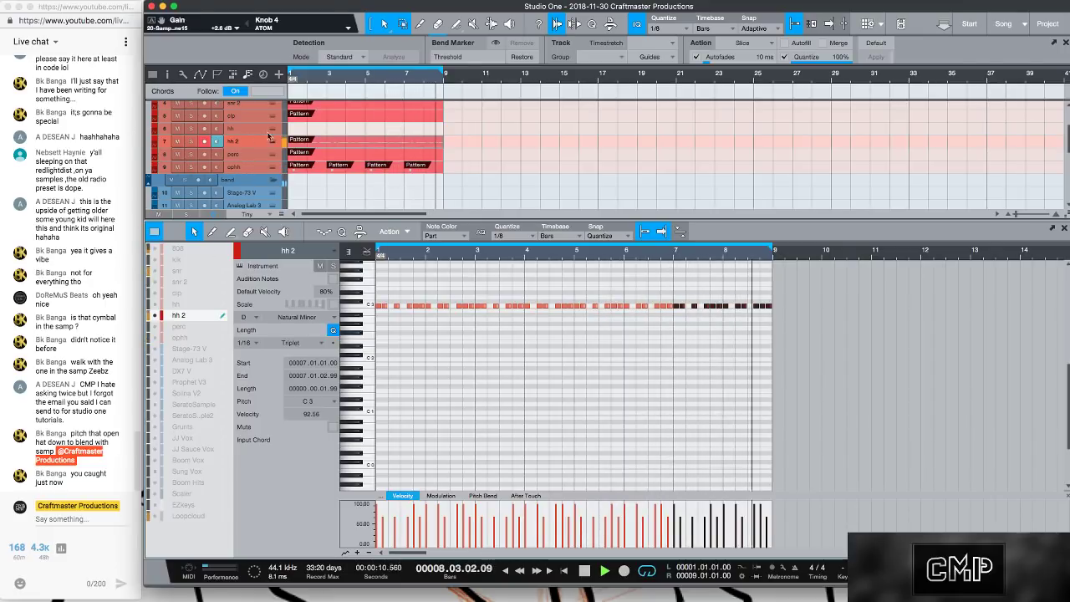
key(space)
- Create an empty hh part across bars 1 to 8 and set the note quantize to 1/8 straight
click(300, 127)
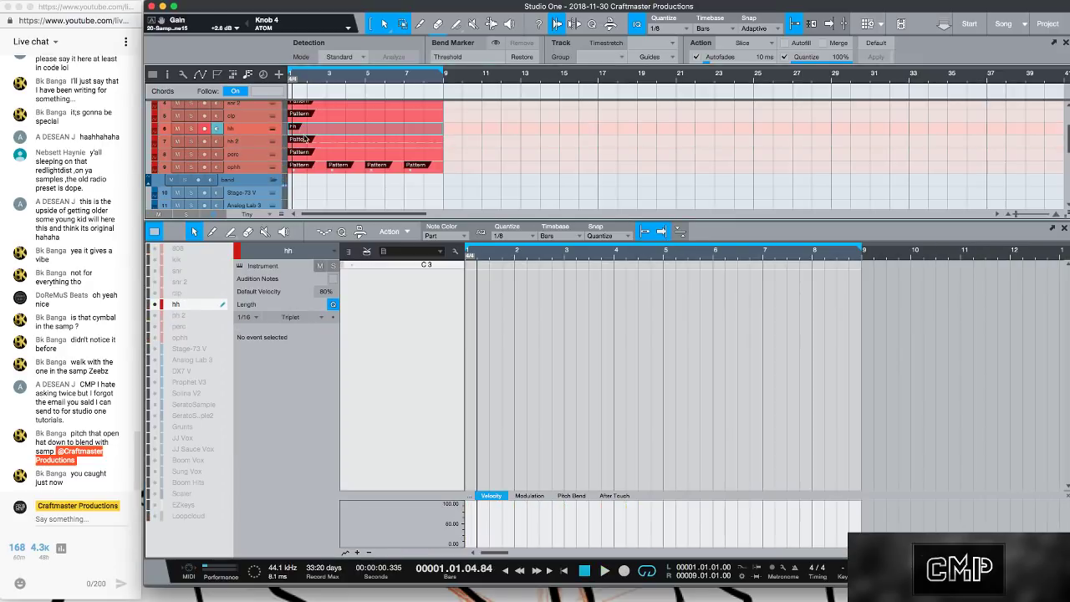
key(space)
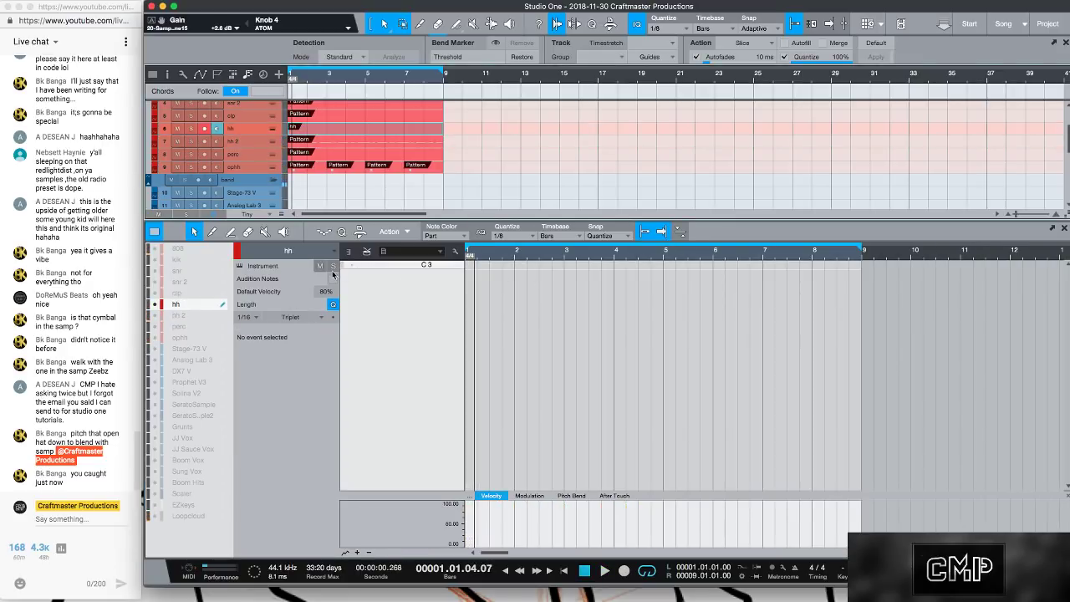
key(space)
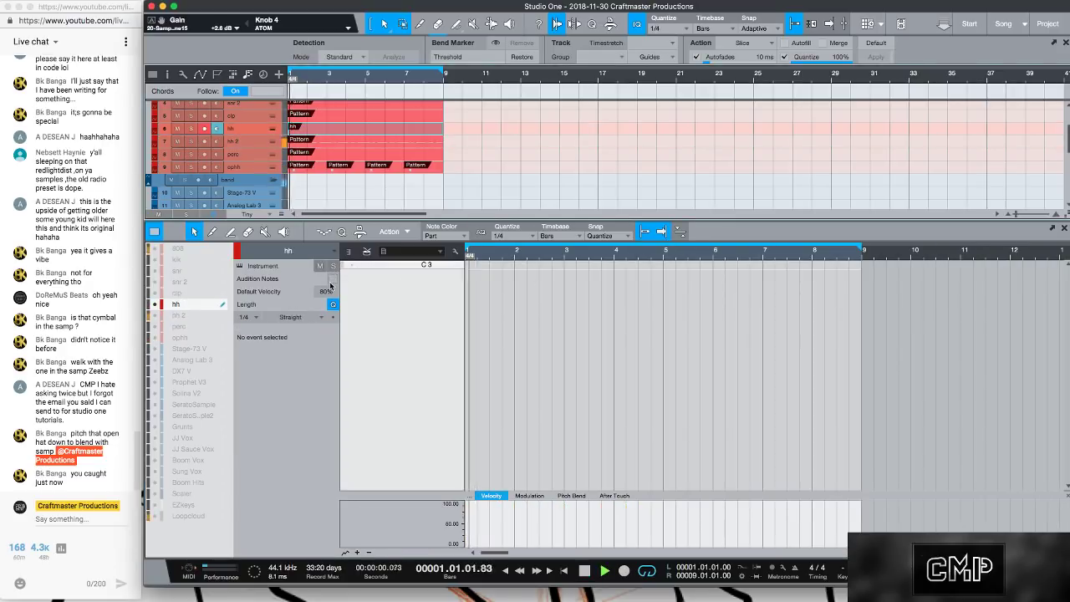
key(comma)
key(space)
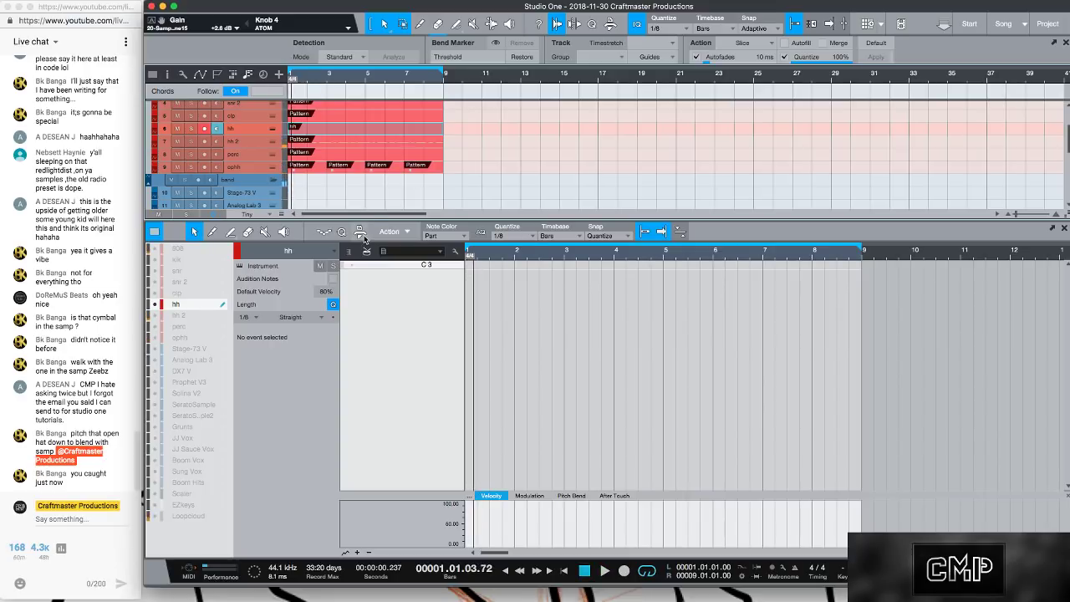
- Show the hh part in the piano view, enlarge its timeline, and play the loop from the start
click(349, 251)
key(comma)
key(space)
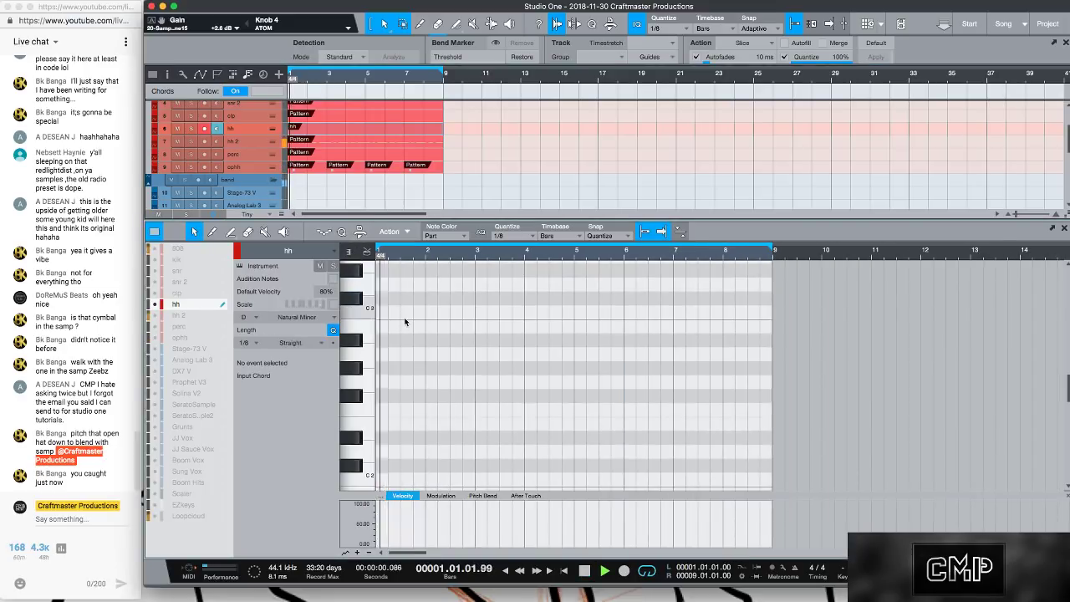
key(space)
key(comma)
key(space)
key(space)
drag(402, 257, 436, 271)
key(e)
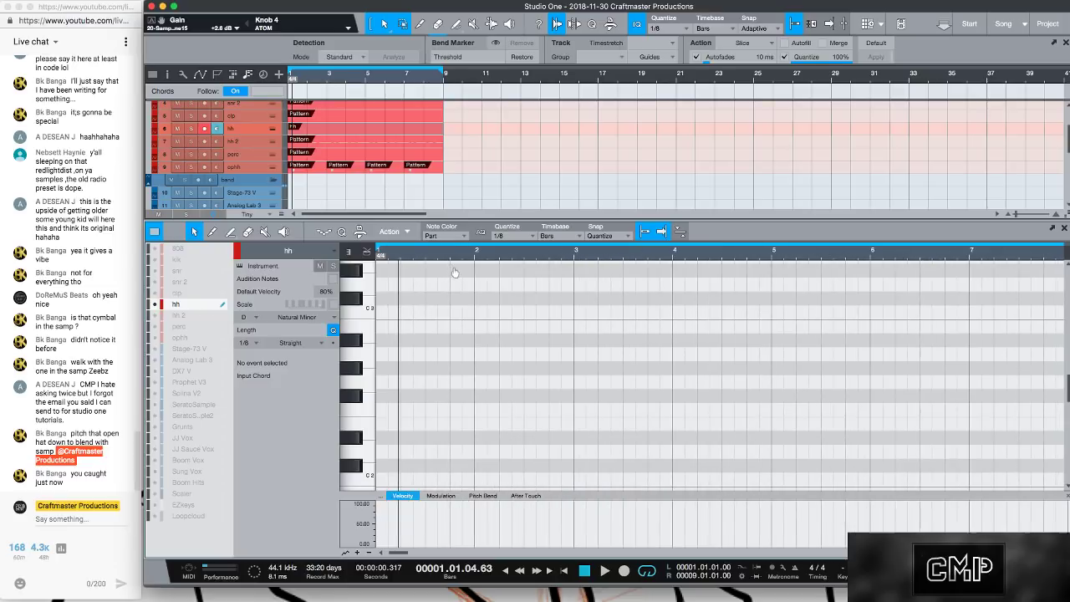
key(space)
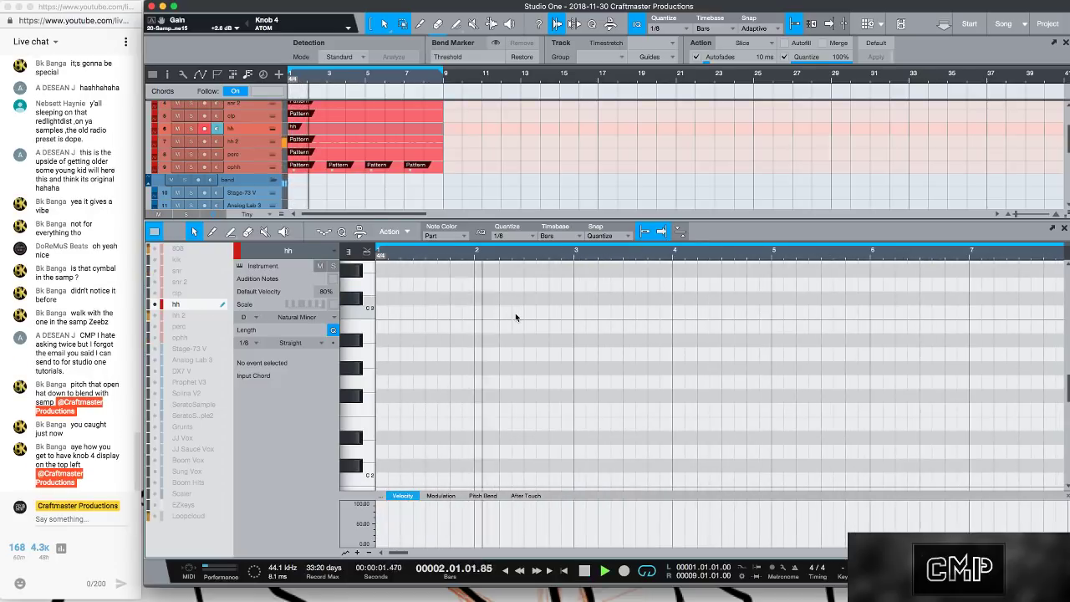
- Add an eighth-length C 3 note at 2.4.1 in hh and split it into a 1/32 triplet roll
click(551, 313)
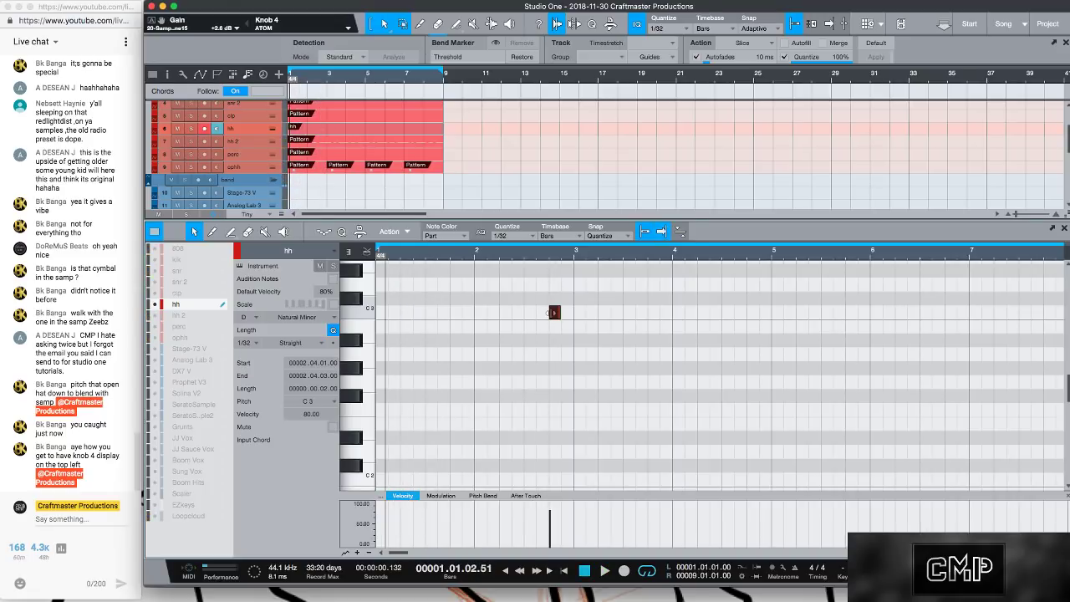
key(t)
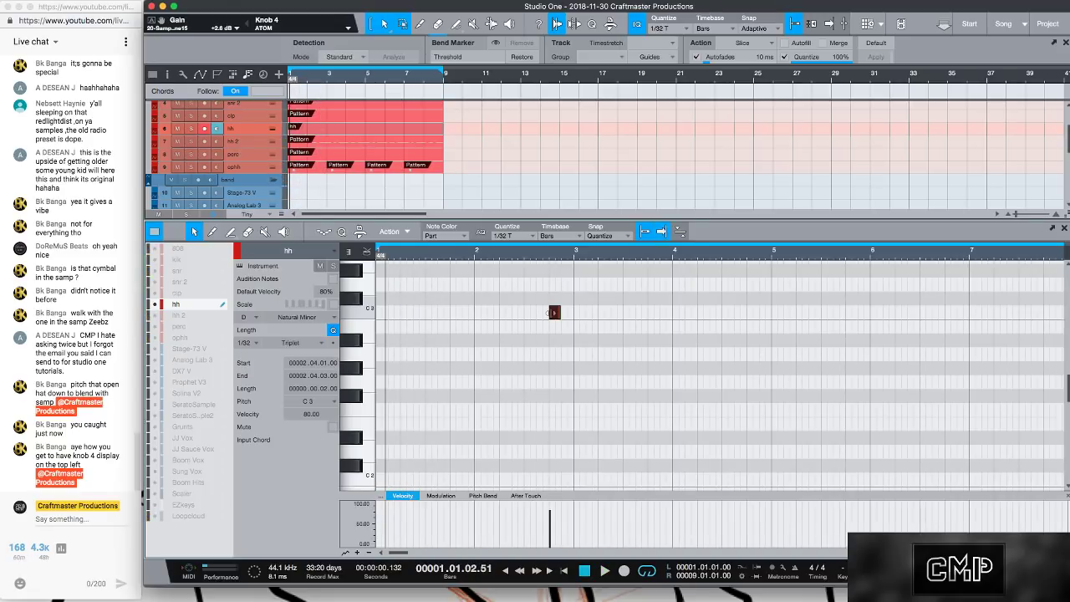
key(alt+x)
- Transpose the hh roll at the end of bar 2 down to E 2 during playback
key(space)
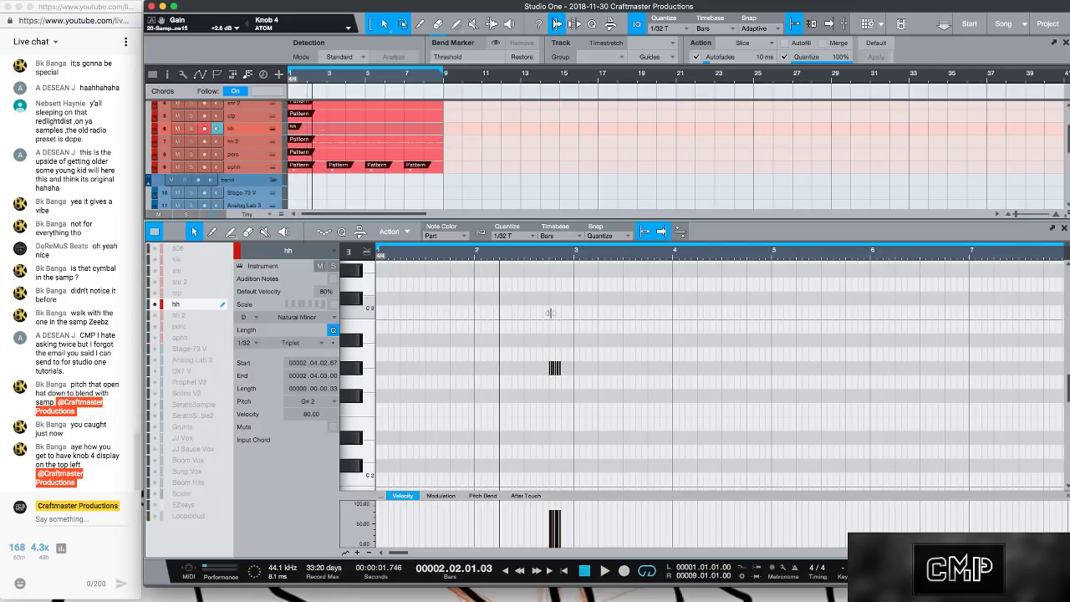
key(Down)
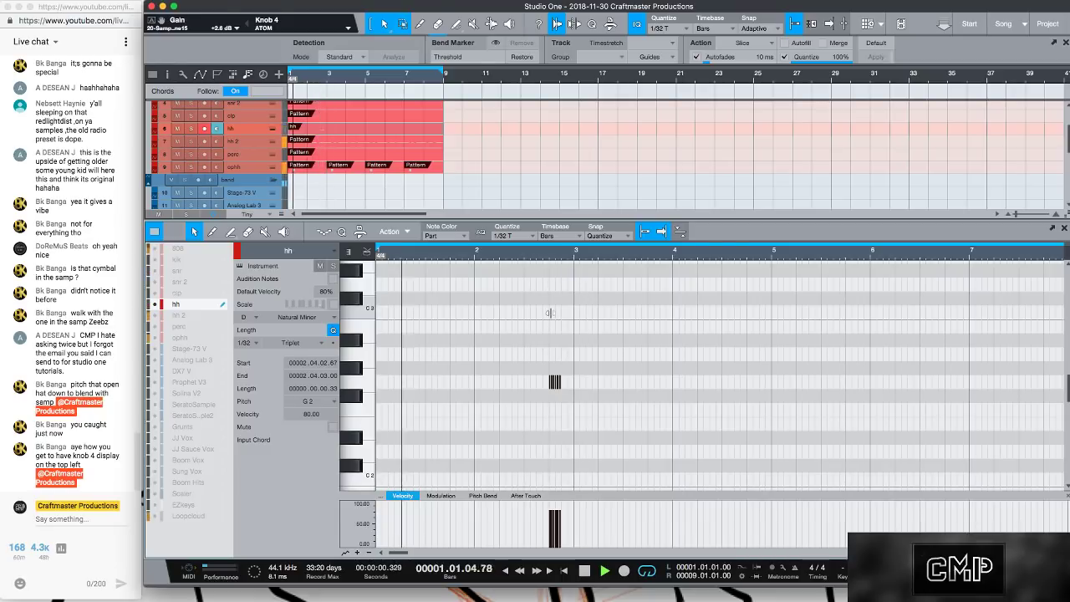
key(Down)
key(Down)
key(Down)
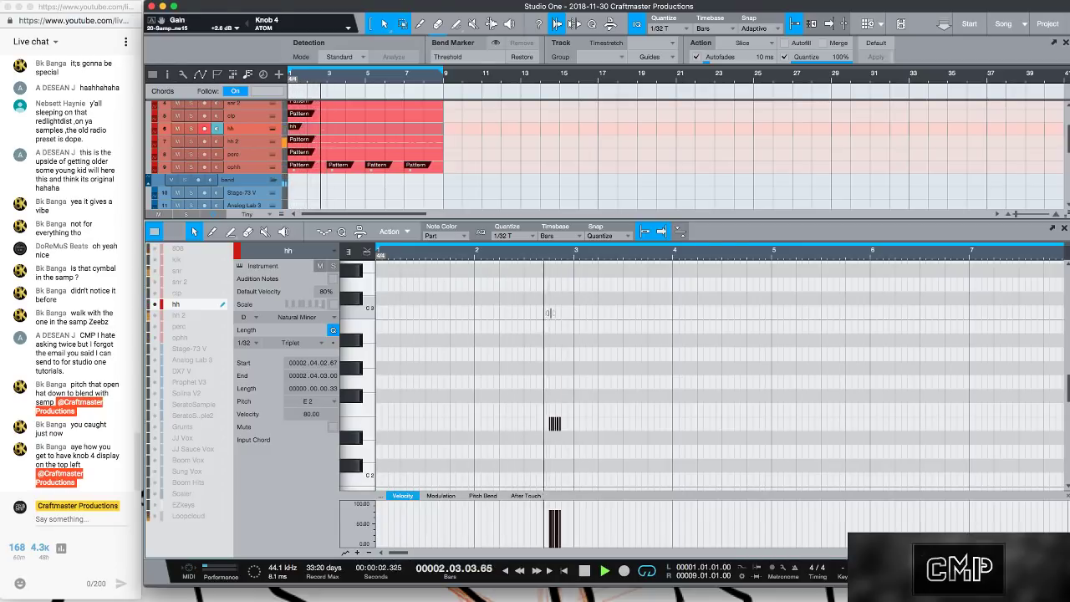
- Transpose the selected hi-hat roll in bar 2 down four semitones to C 2 and play it back
key(Down)
key(Down)
key(Down)
key(Down)
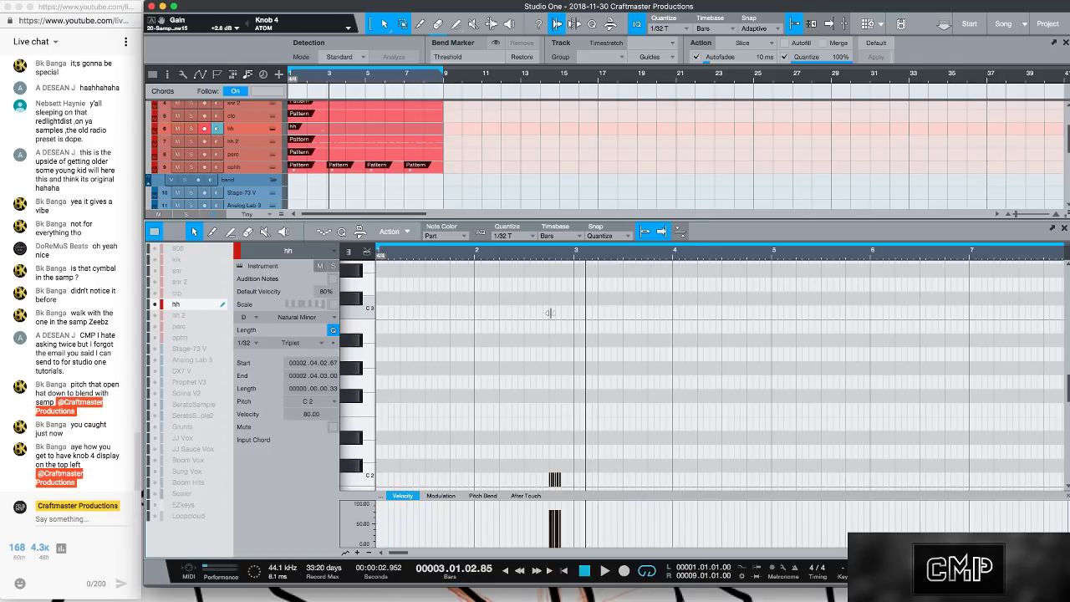
key(space)
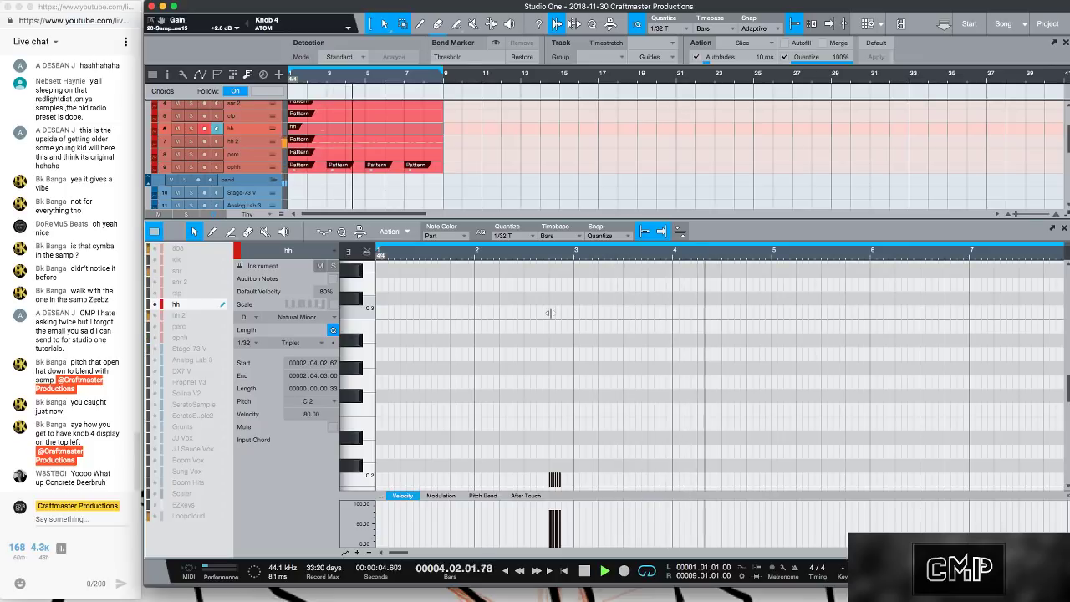
key(space)
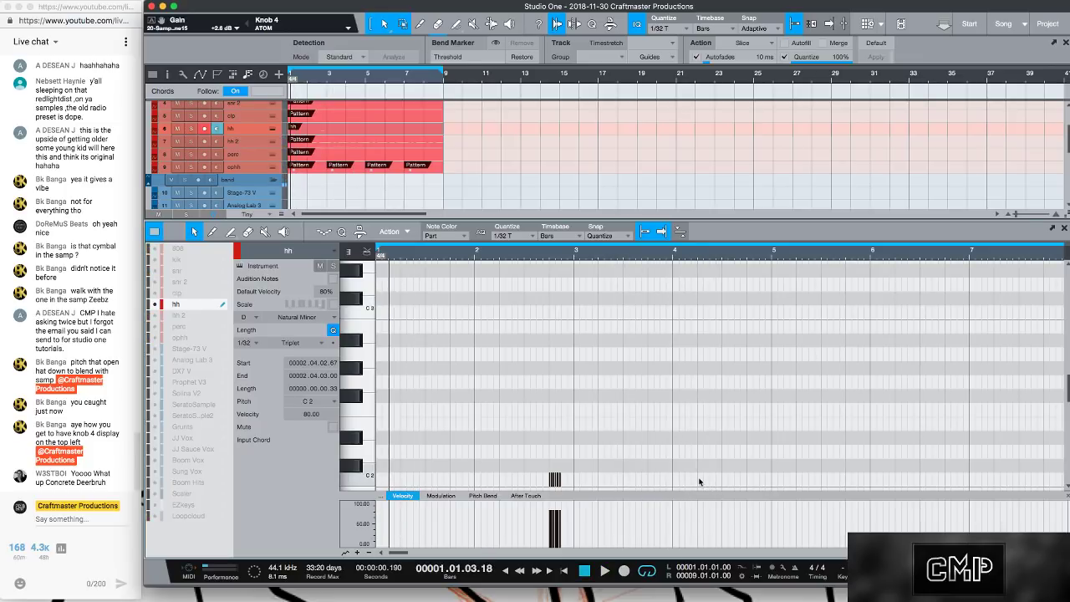
- Add a one-beat C 2 note from 4.02.01 to 4.03.01, split it into 1/8 triplet hits and audition them
click(701, 480)
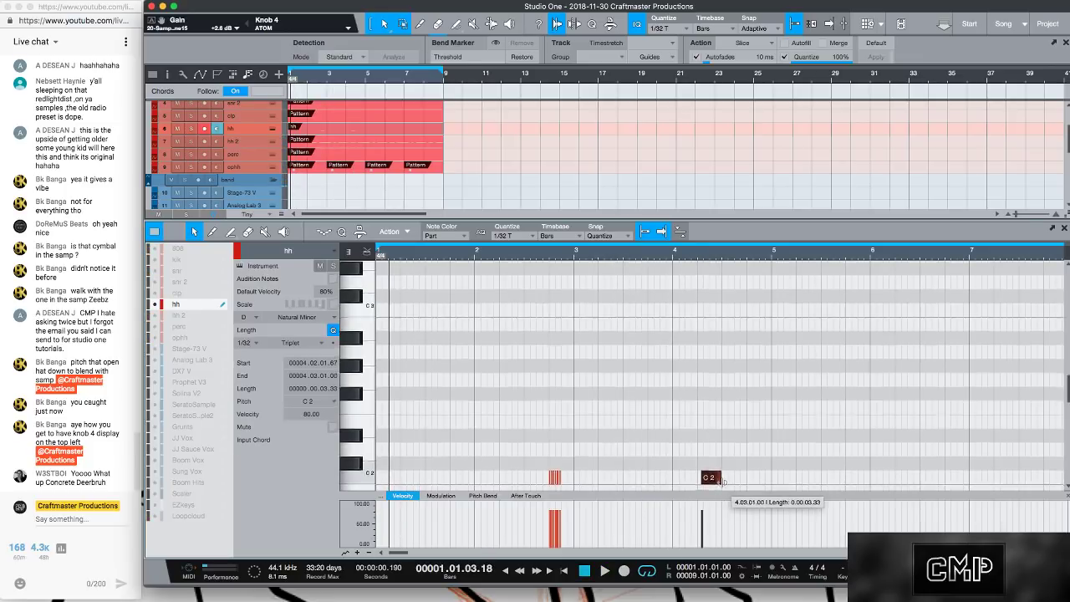
drag(702, 478, 697, 477)
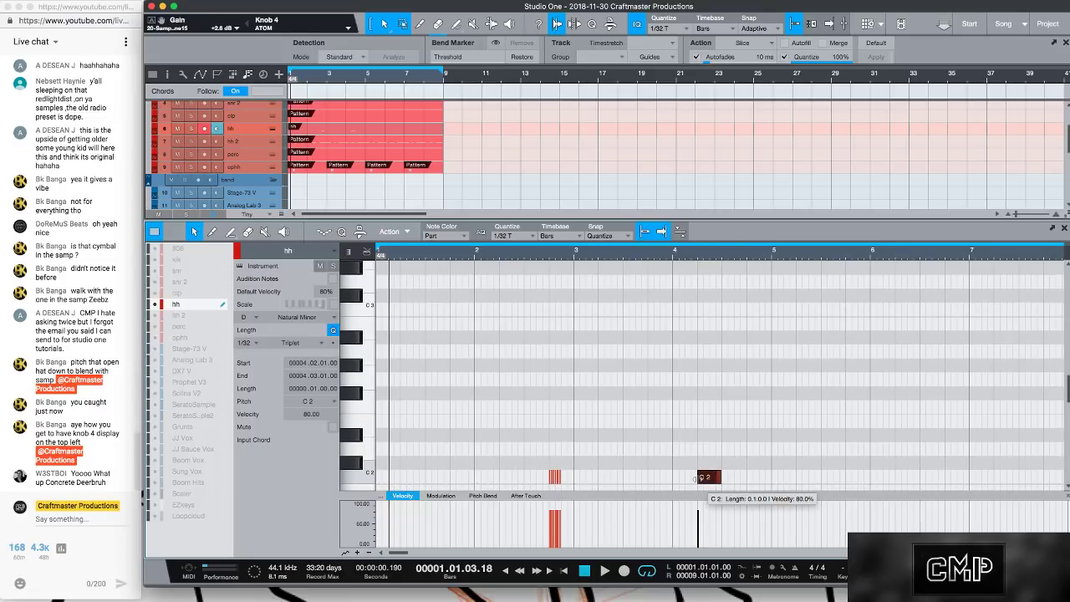
key(alt+3)
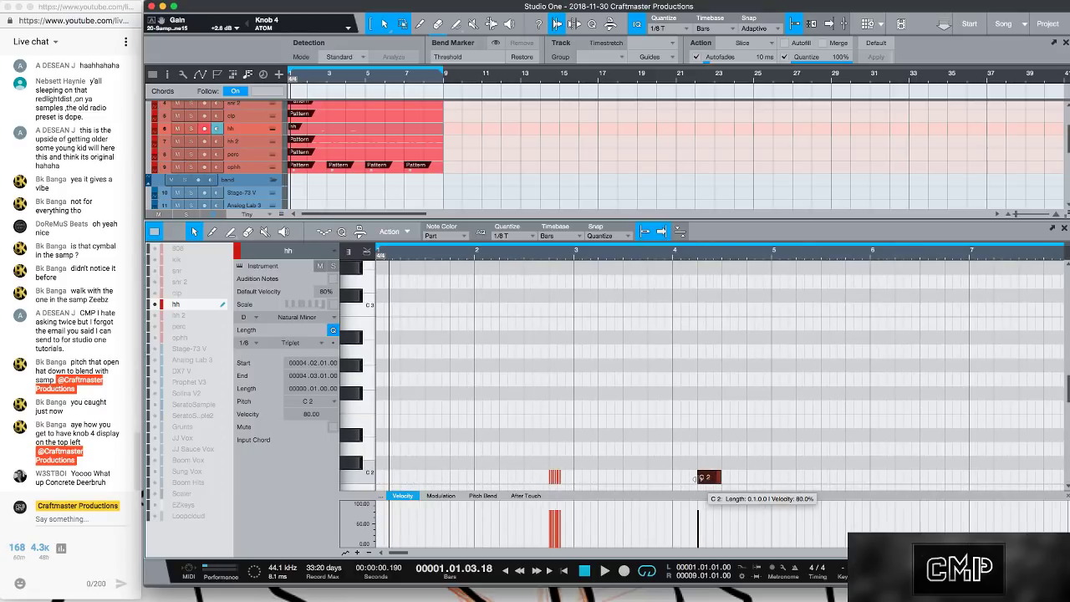
key(space)
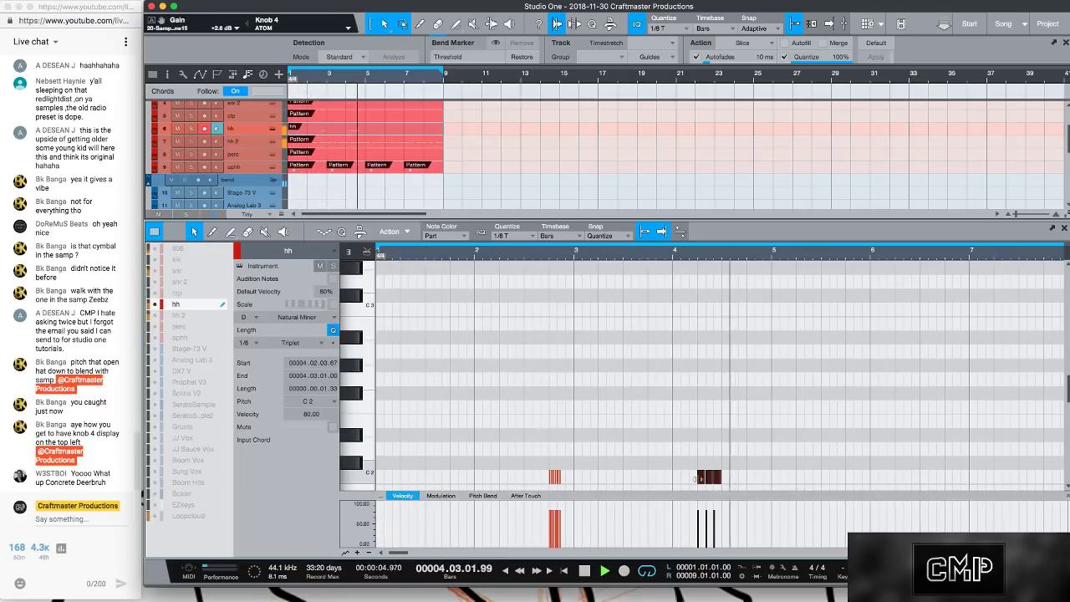
key(comma)
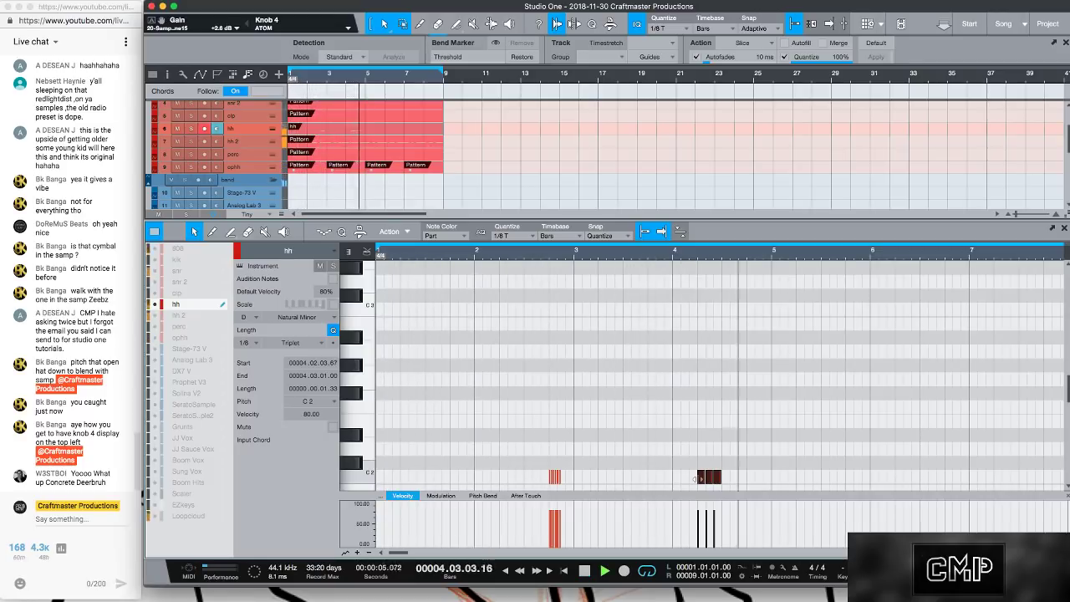
- Try moving the three-hit triplet roll to start at 4.04.01 and listen to it in the loop
click(699, 477)
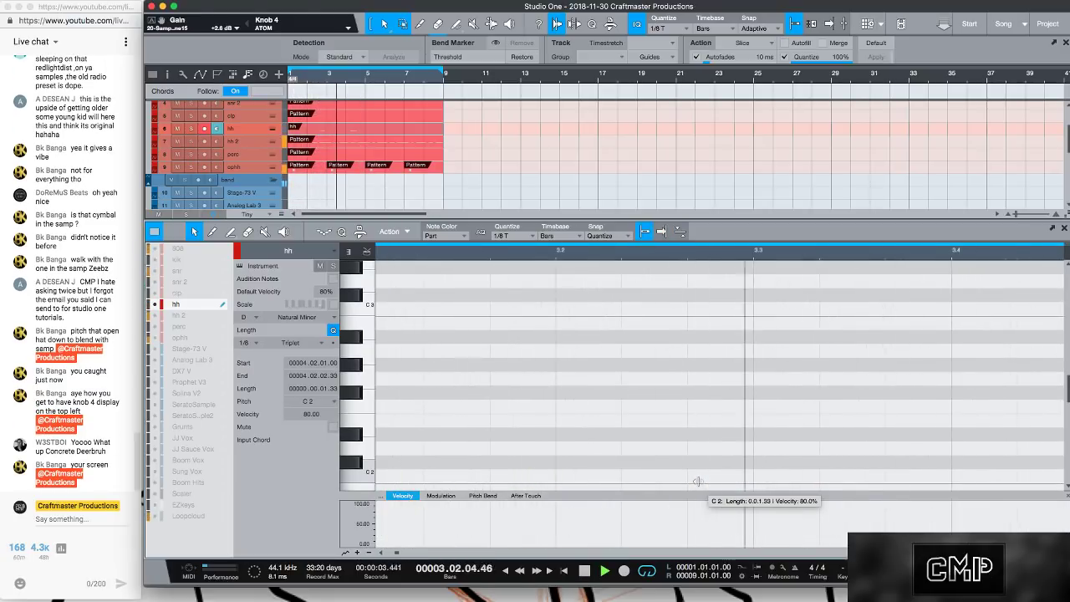
key(w)
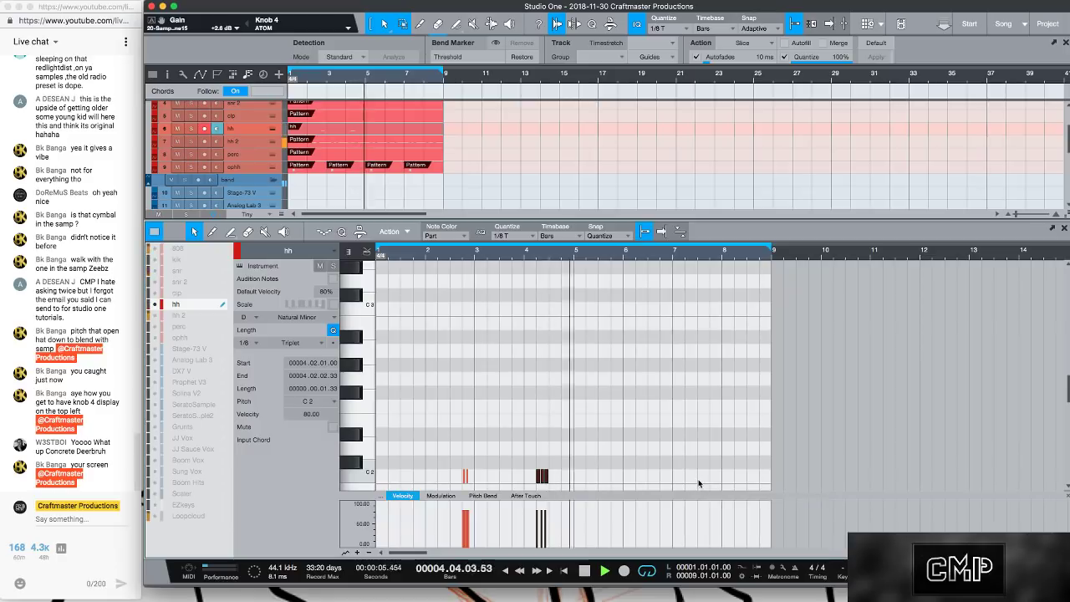
key(alt+Right)
key(alt+Right)
key(alt+Right)
key(alt+Right)
key(alt+Right)
key(alt+Right)
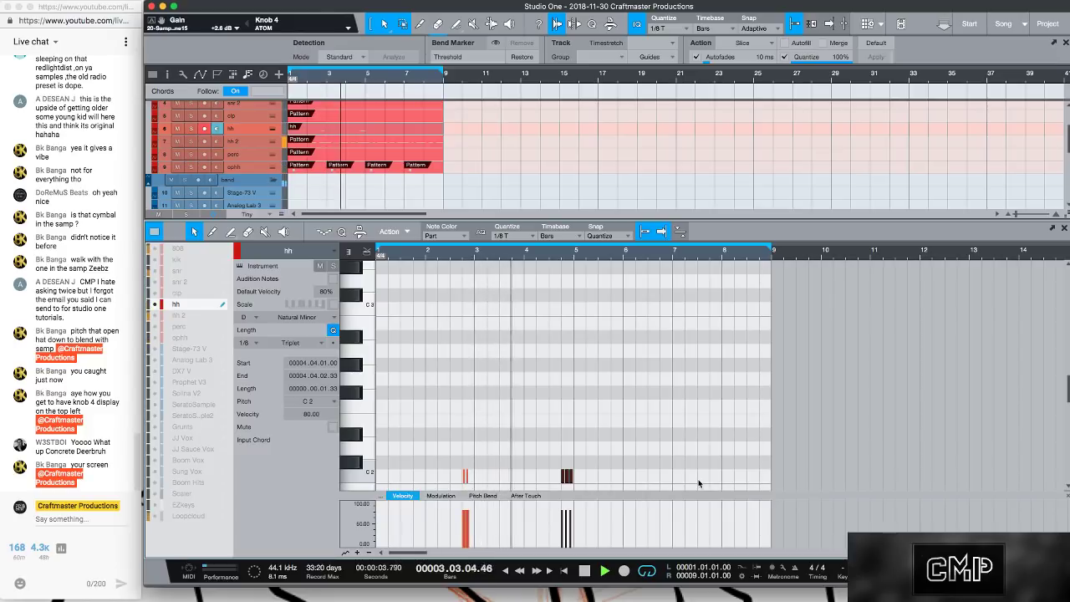
key(space)
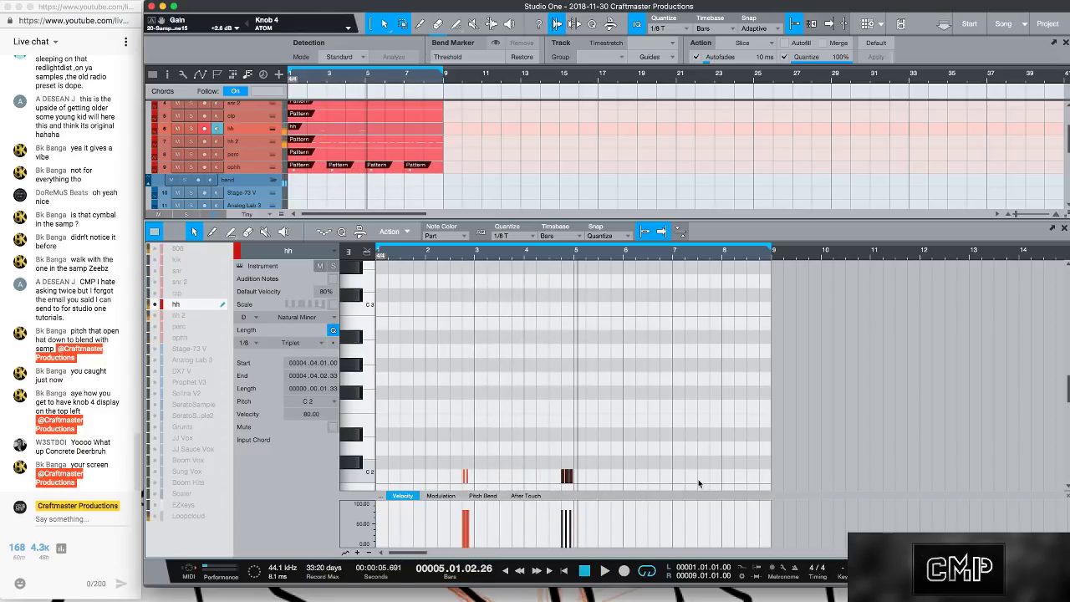
- Move the triplet roll to the start of bar 4 at 4.01.01 and play it back
key(w)
key(w)
key(e)
key(e)
key(e)
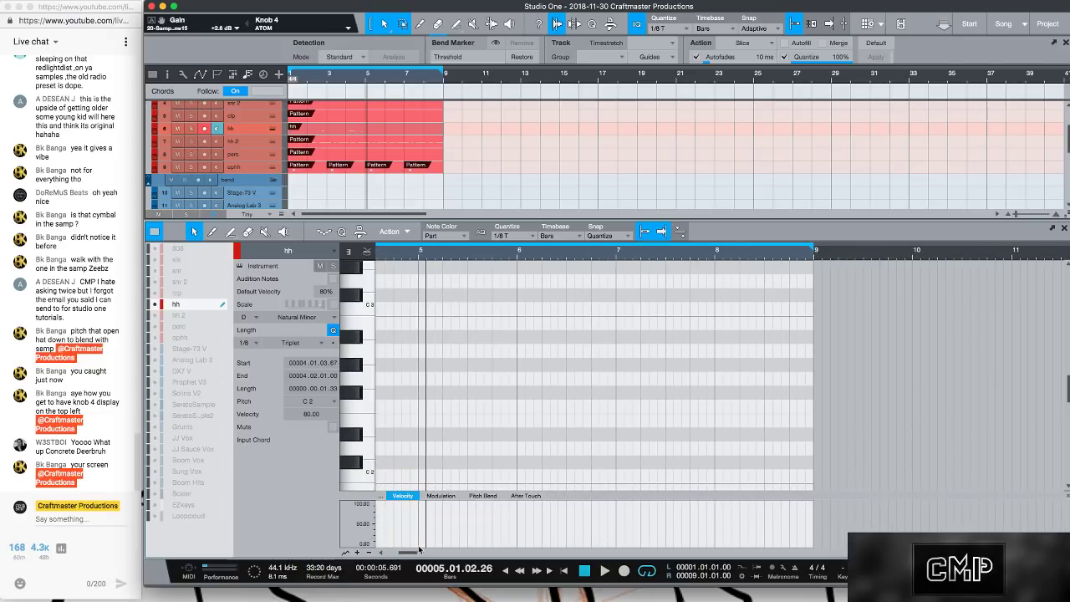
drag(419, 549, 401, 554)
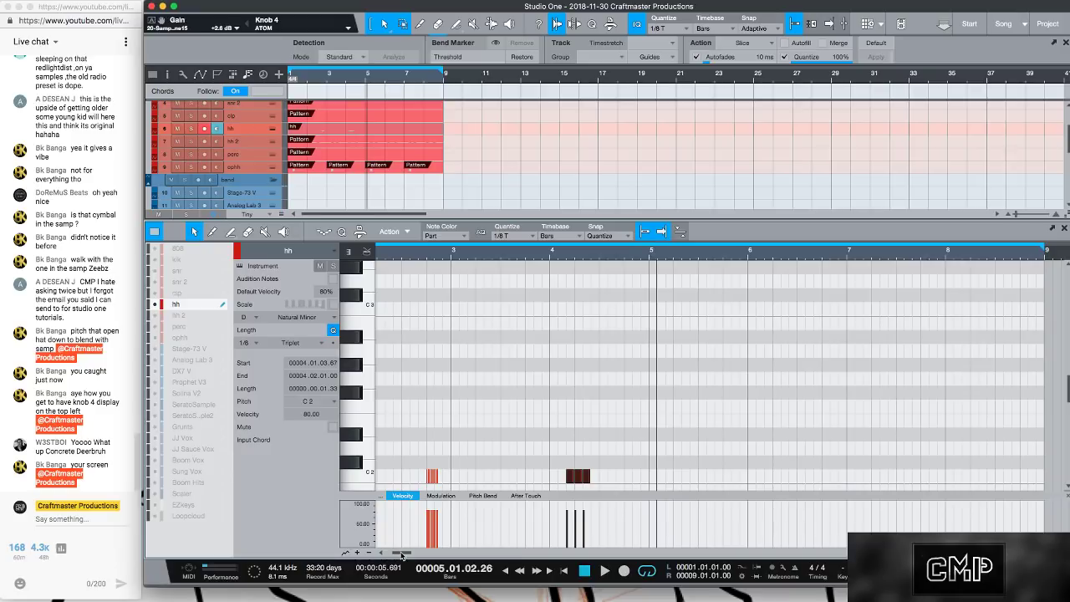
key(space)
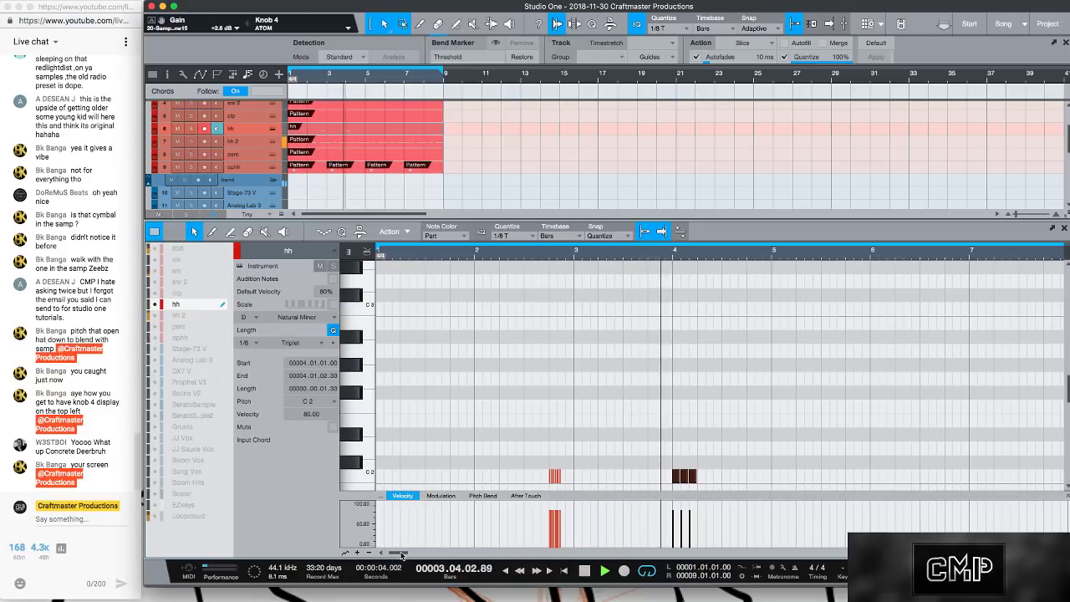
key(space)
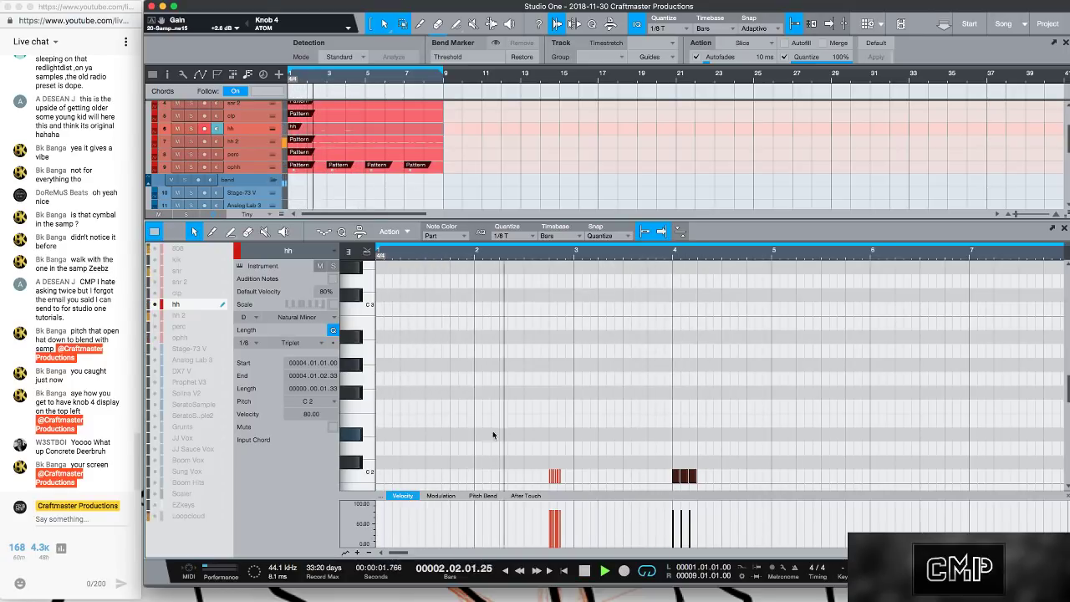
- Try a C 2 note from 4.02.01 to 4.02.03, split into straight 1/32 hits, and play the loop
click(701, 479)
double_click(700, 478)
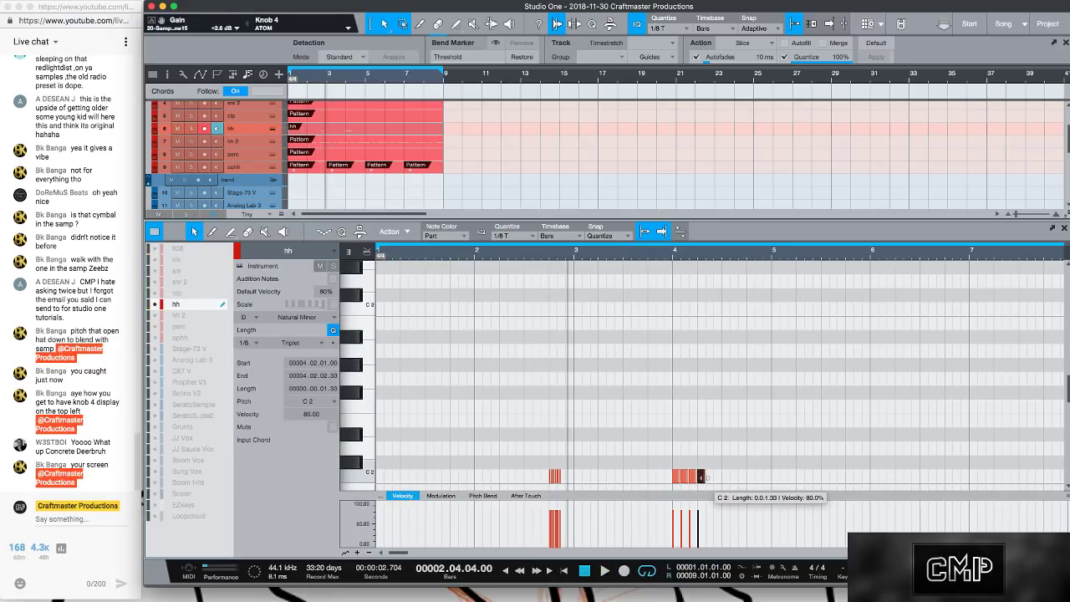
key(alt+t)
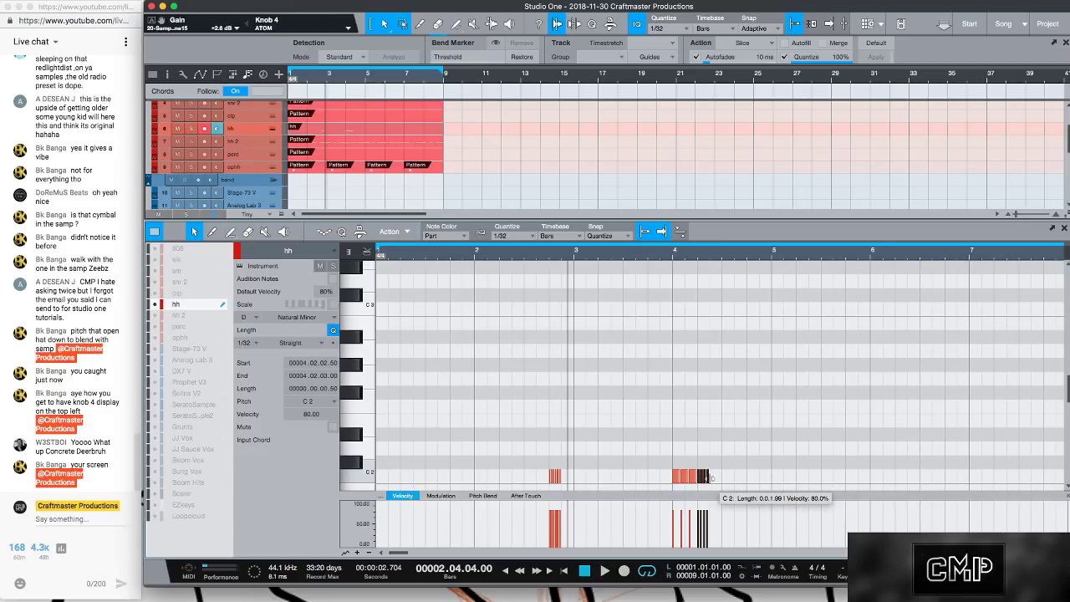
key(space)
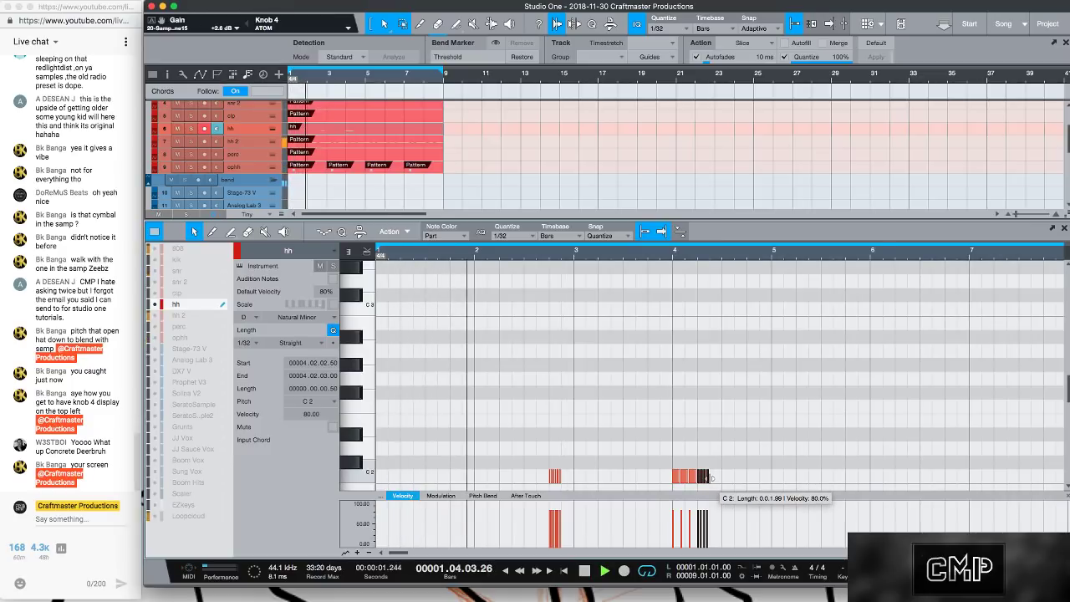
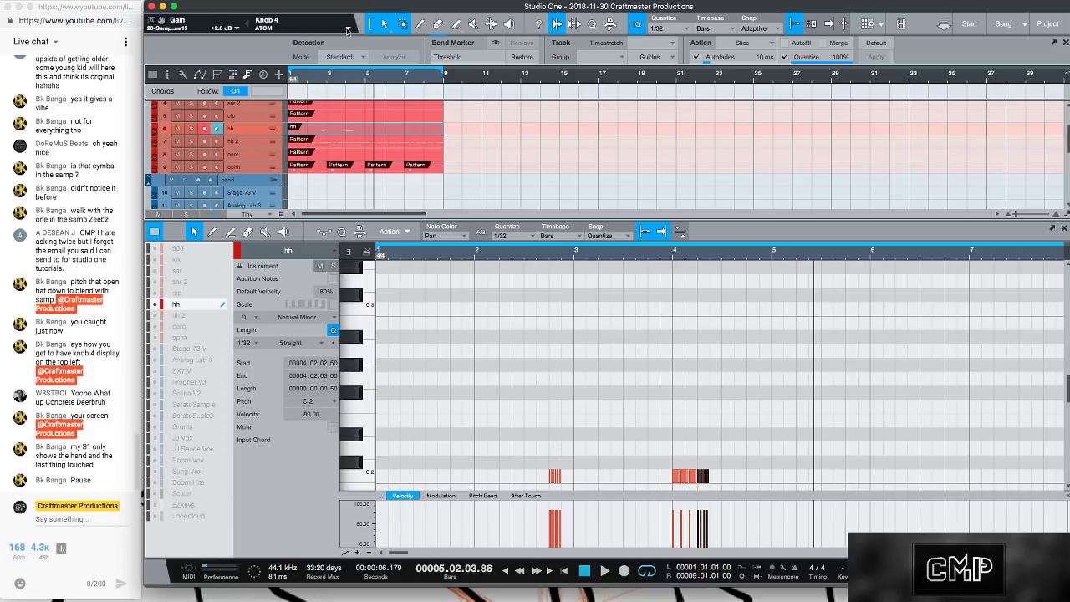
- Open the ATOM controller's device window, demonstrate its knobs, and close the window
click(348, 30)
click(364, 124)
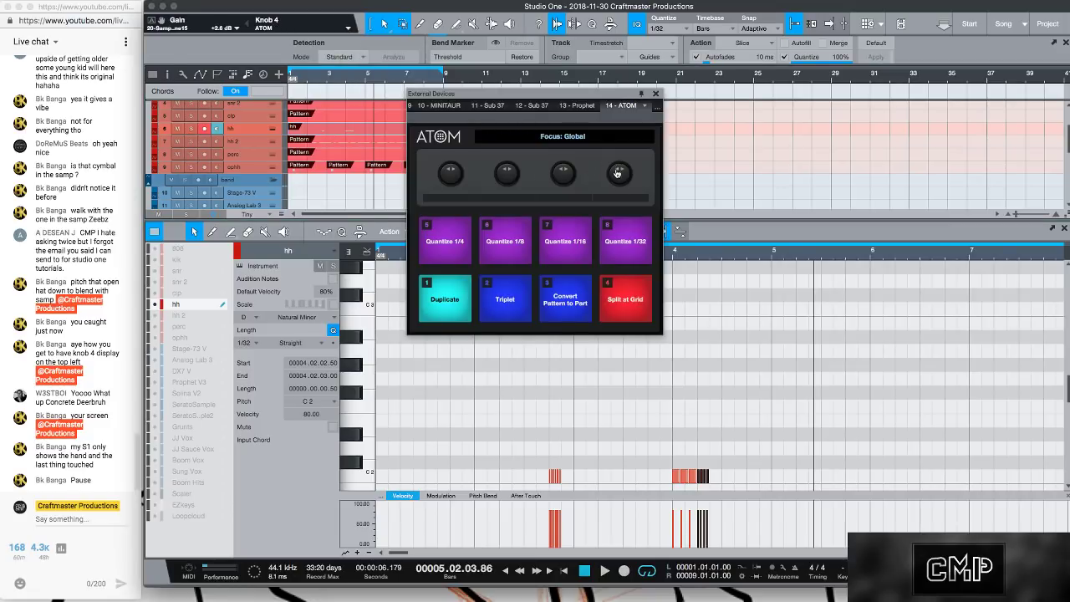
click(519, 176)
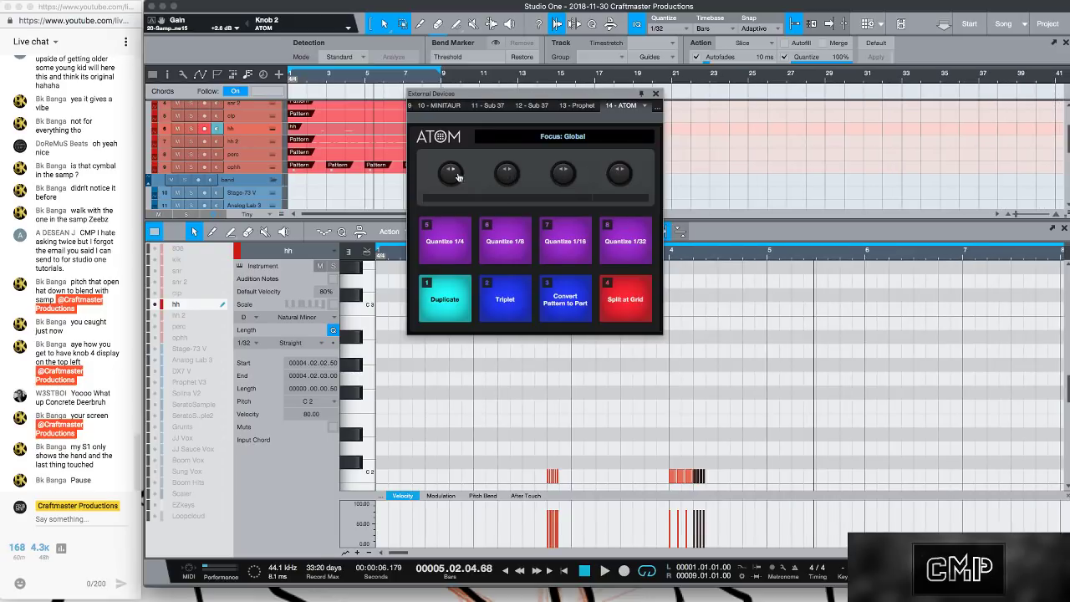
click(451, 178)
click(516, 178)
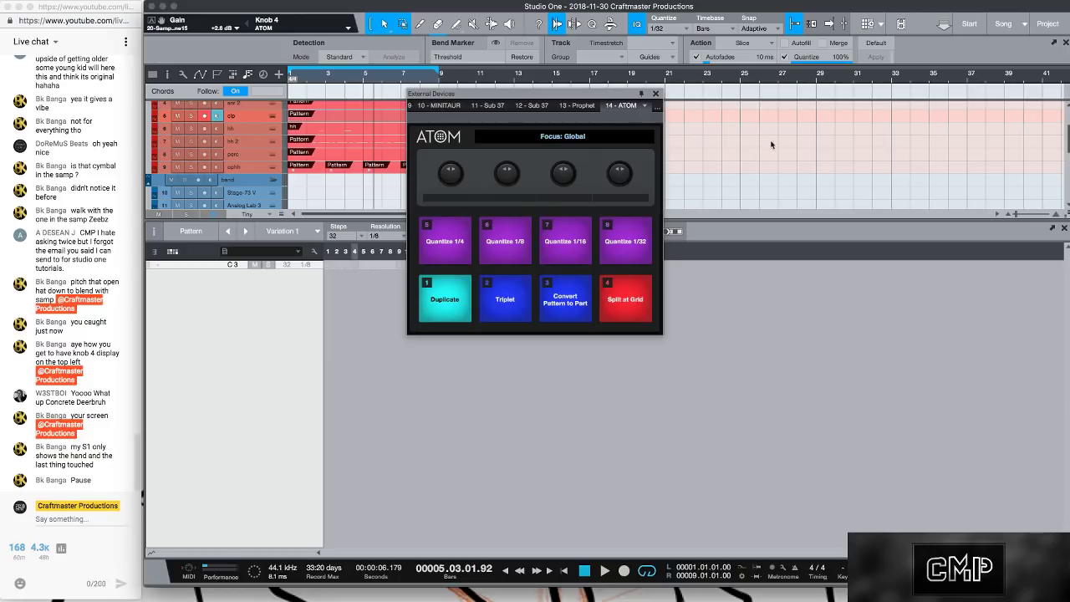
click(656, 94)
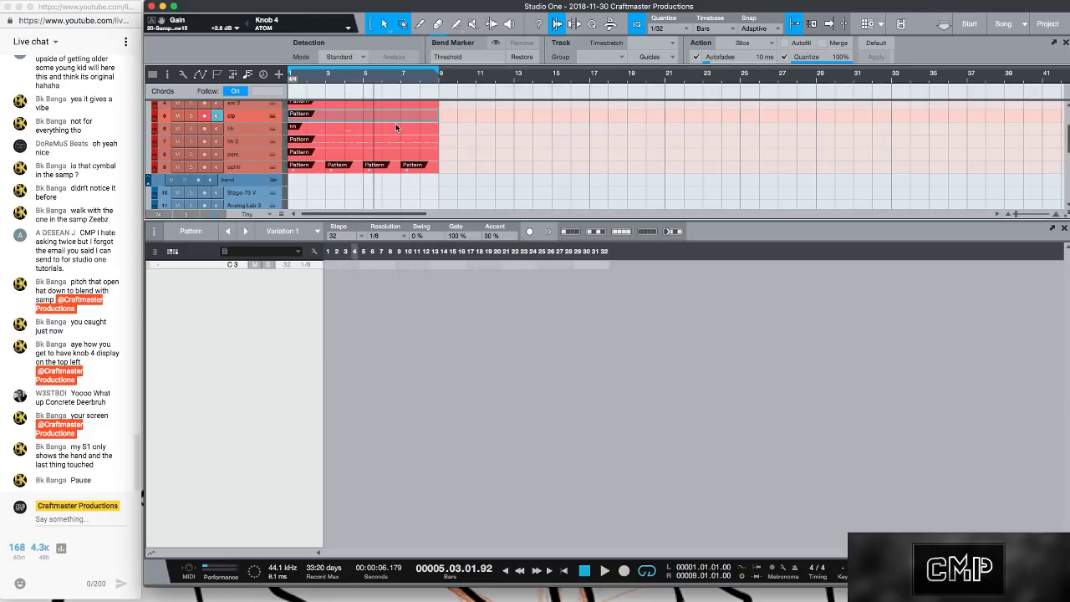
- Play the loop and briefly solo the snr track and the Eddie Henderson sample track to hear each alone
key(space)
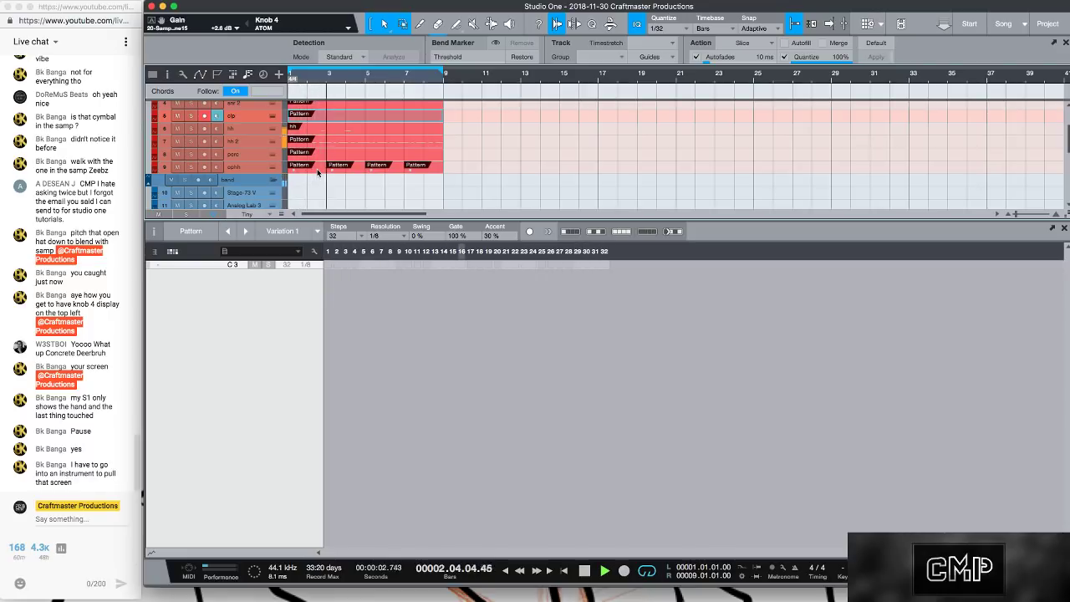
scroll(276, 146, up, 2)
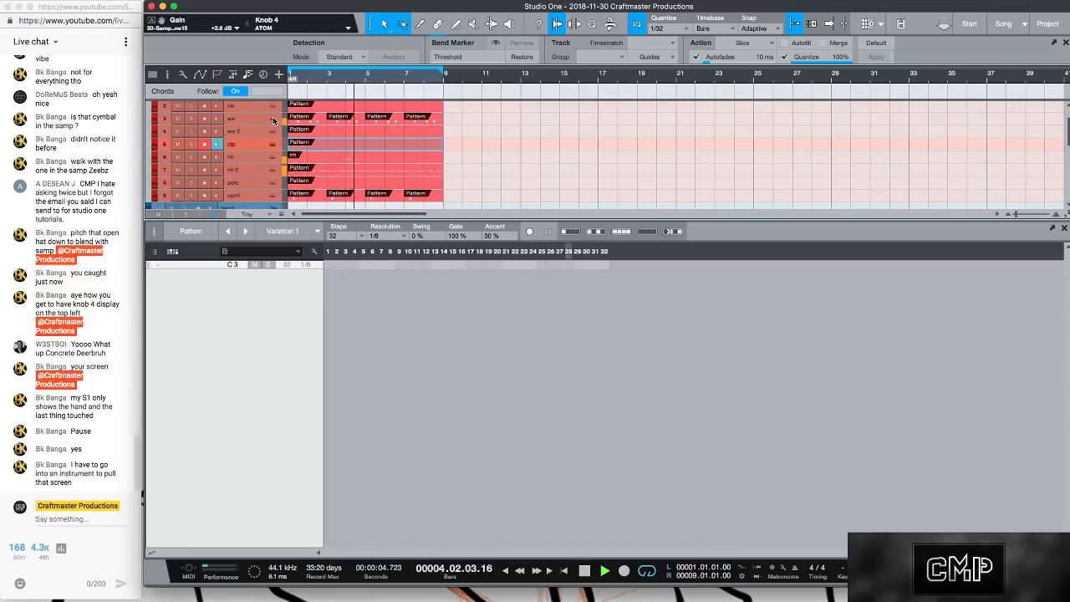
click(191, 119)
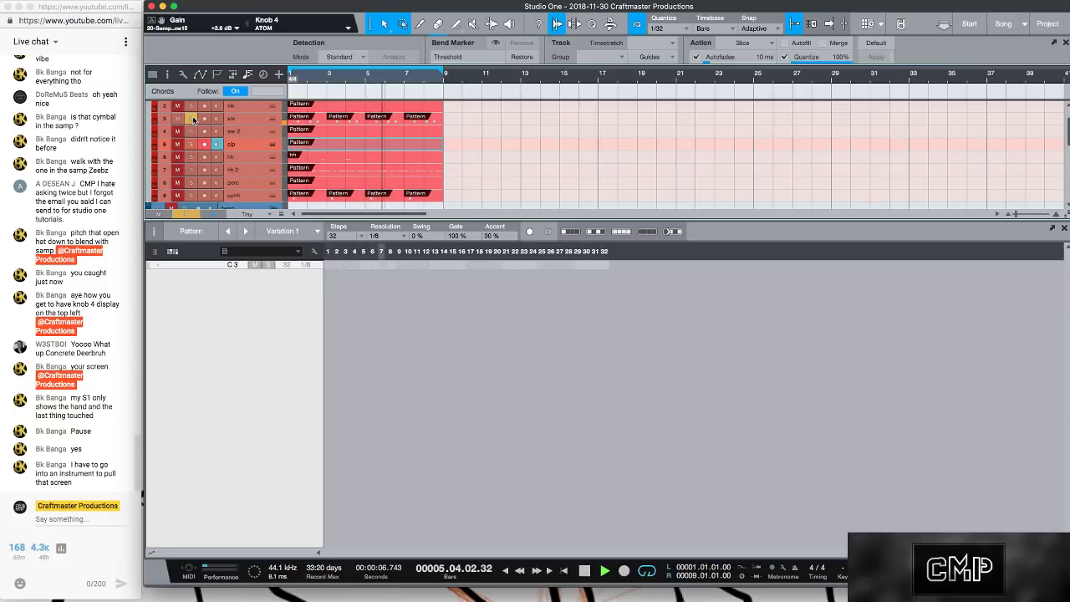
click(193, 118)
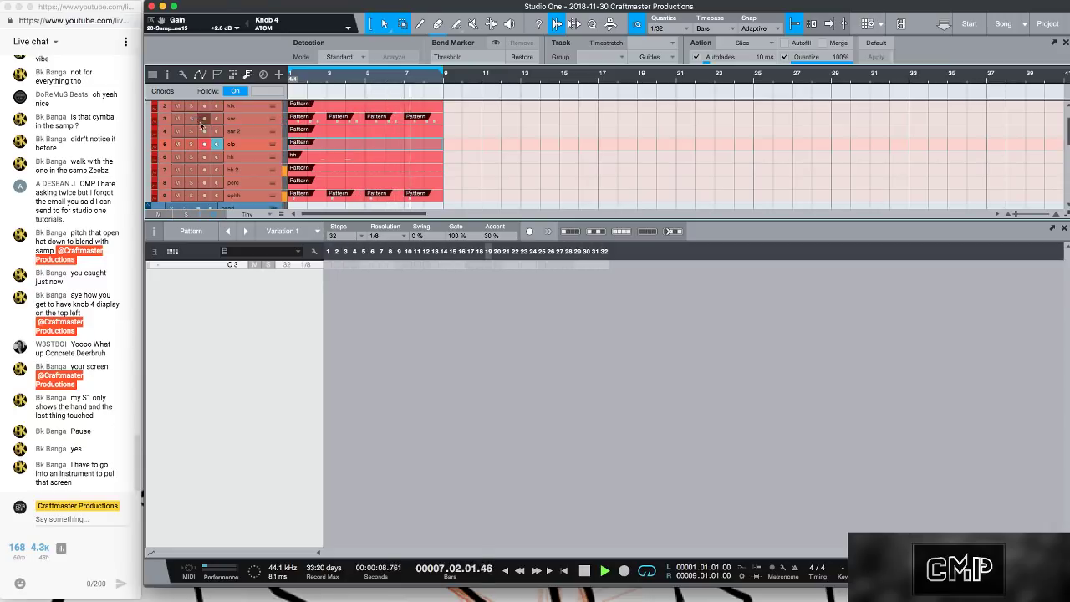
scroll(276, 163, down, 2)
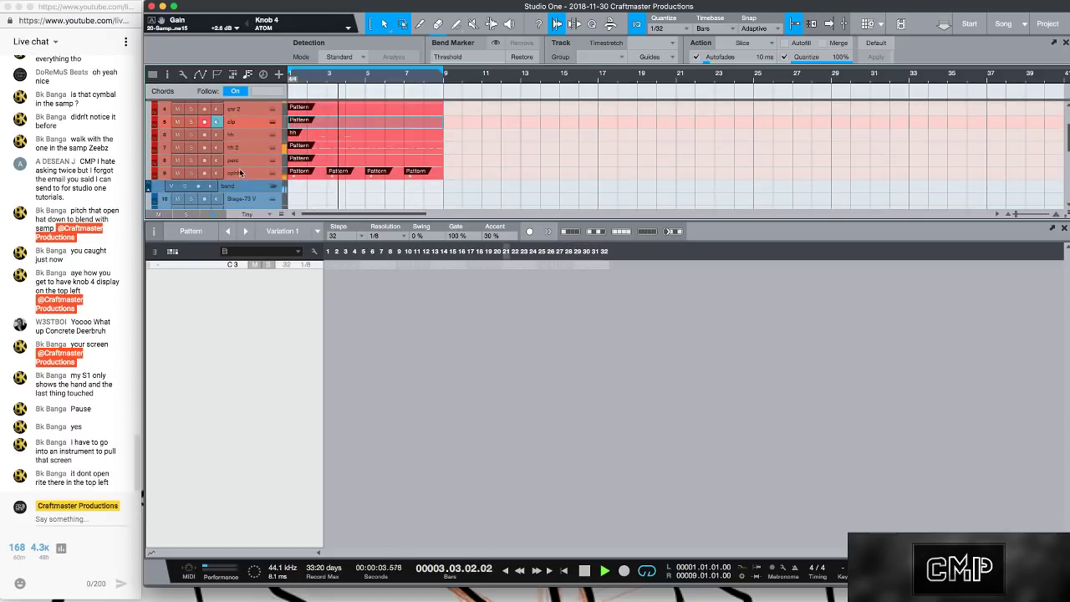
scroll(269, 165, down, 5)
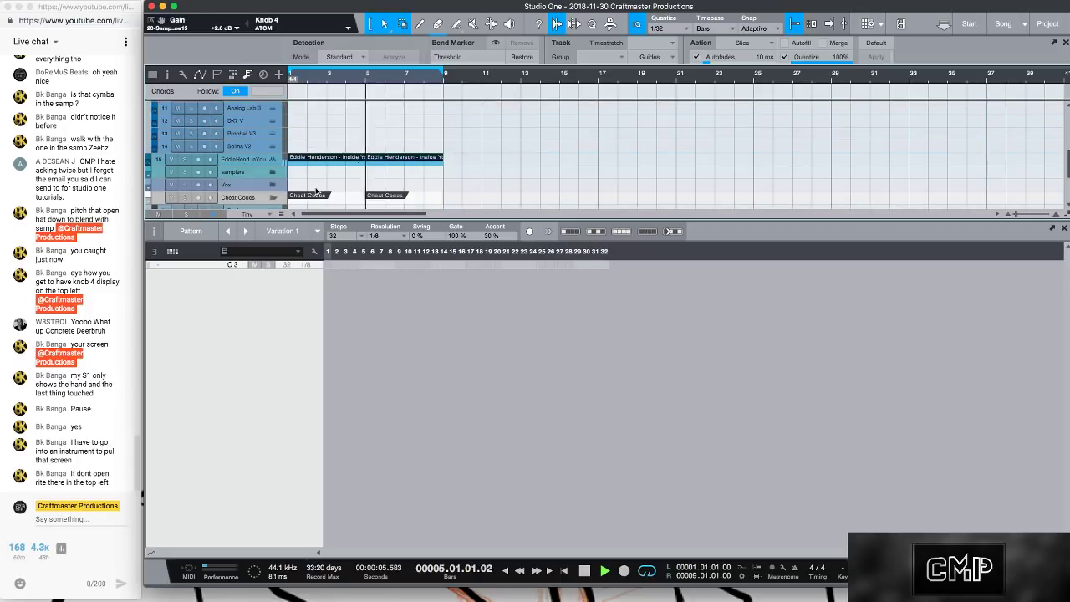
click(183, 151)
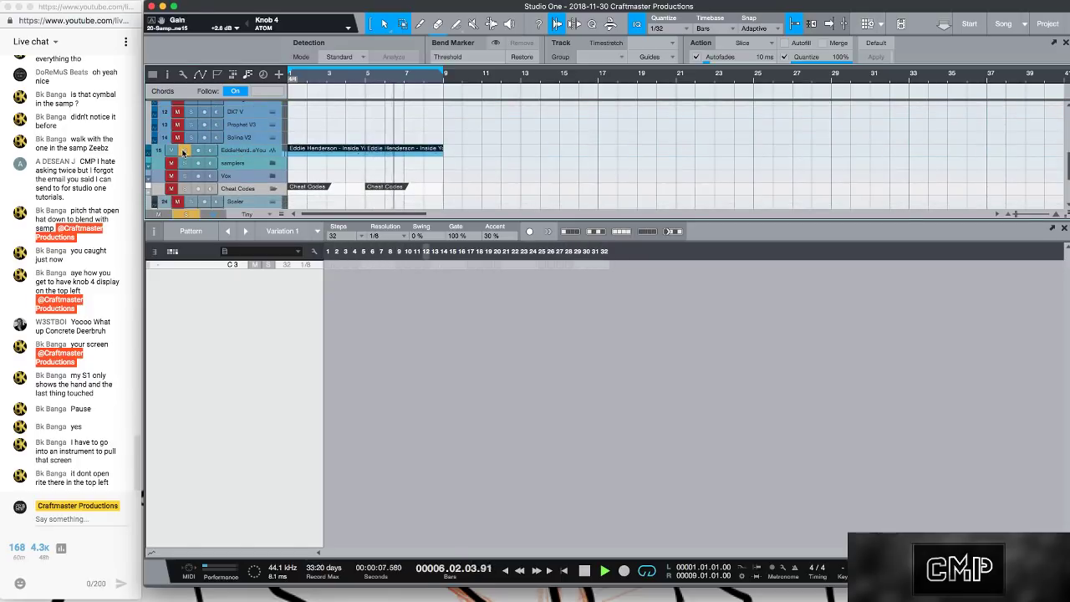
click(185, 151)
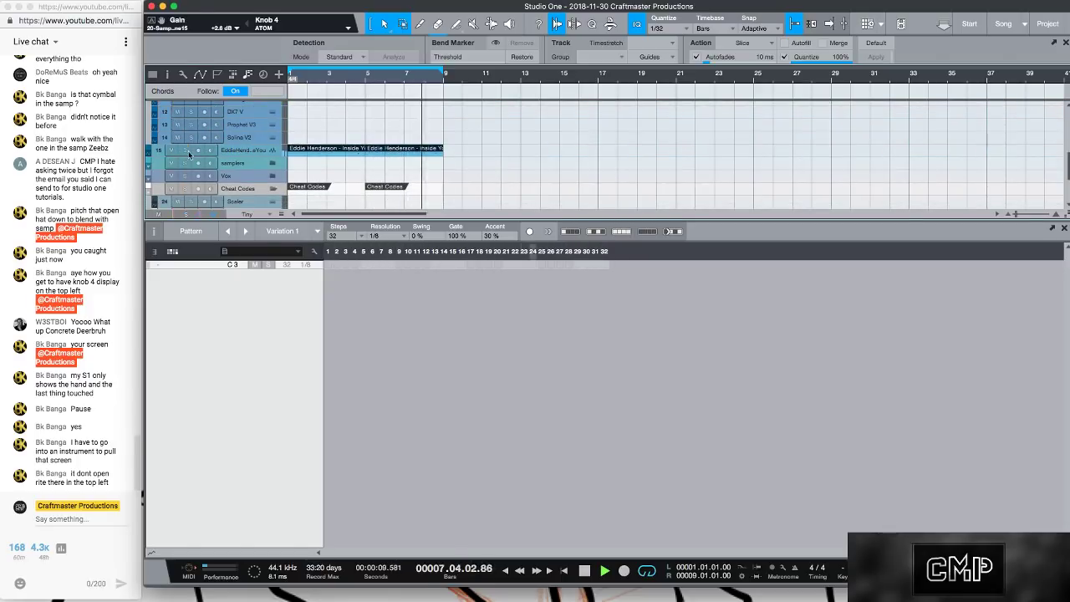
scroll(351, 127, up, 5)
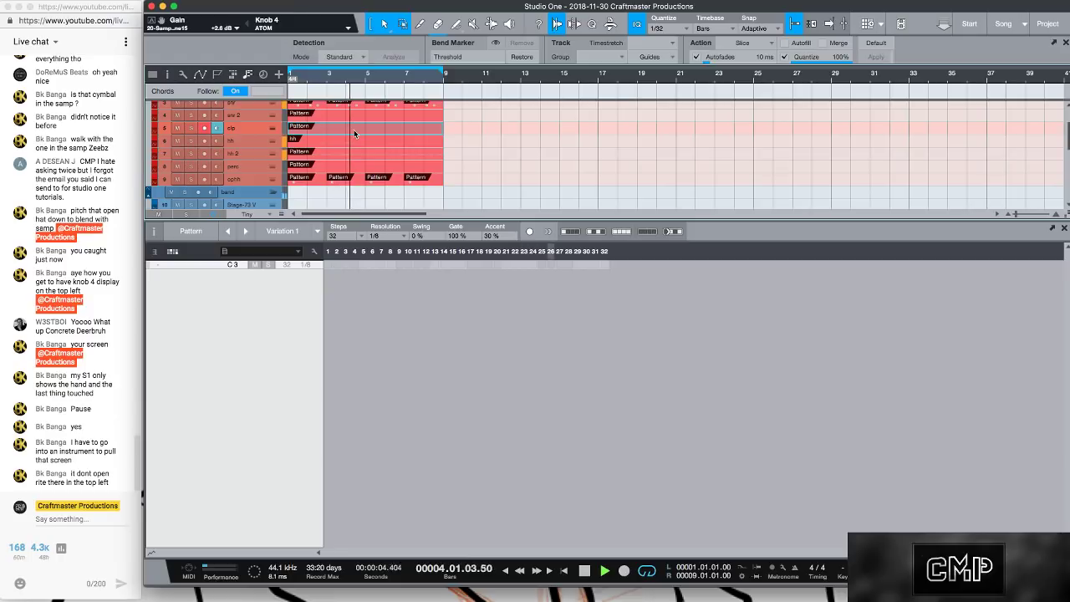
- Shorten the hh part to end at bar 5, duplicate it across bars 5 to 8, and play the loop
drag(444, 142, 365, 144)
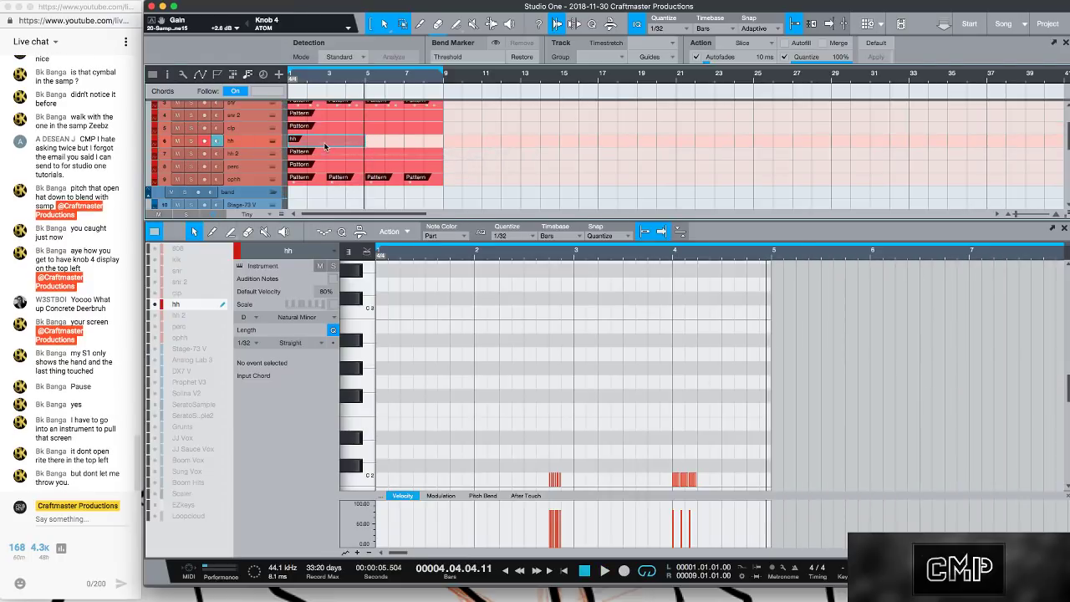
key(d)
key(space)
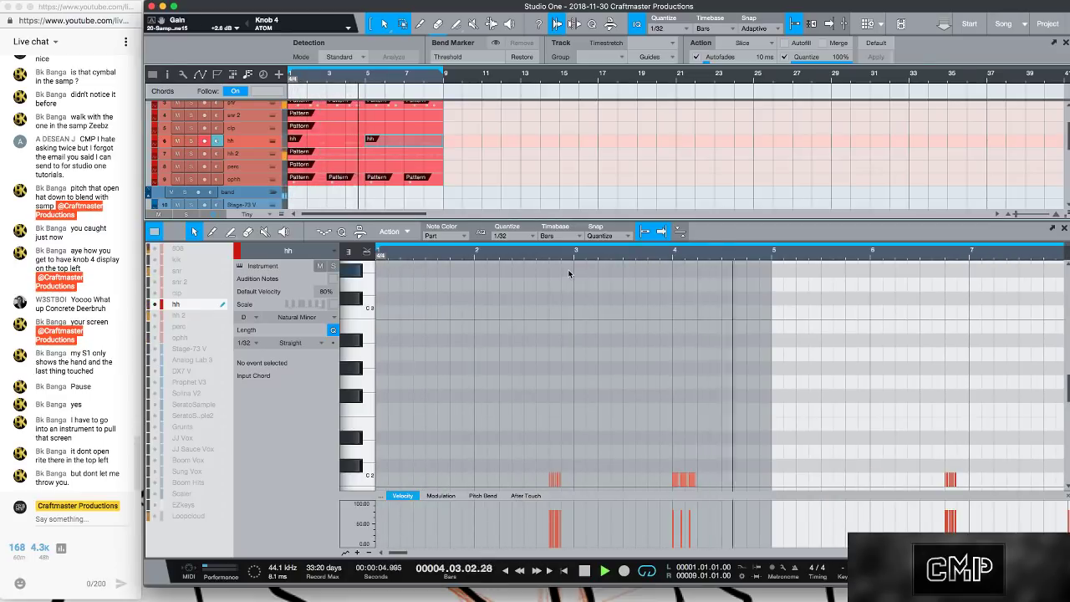
- Open the hh track's Sample One instrument and load the No Games preset from the Hats folder
click(272, 140)
drag(841, 54, 293, 72)
click(229, 133)
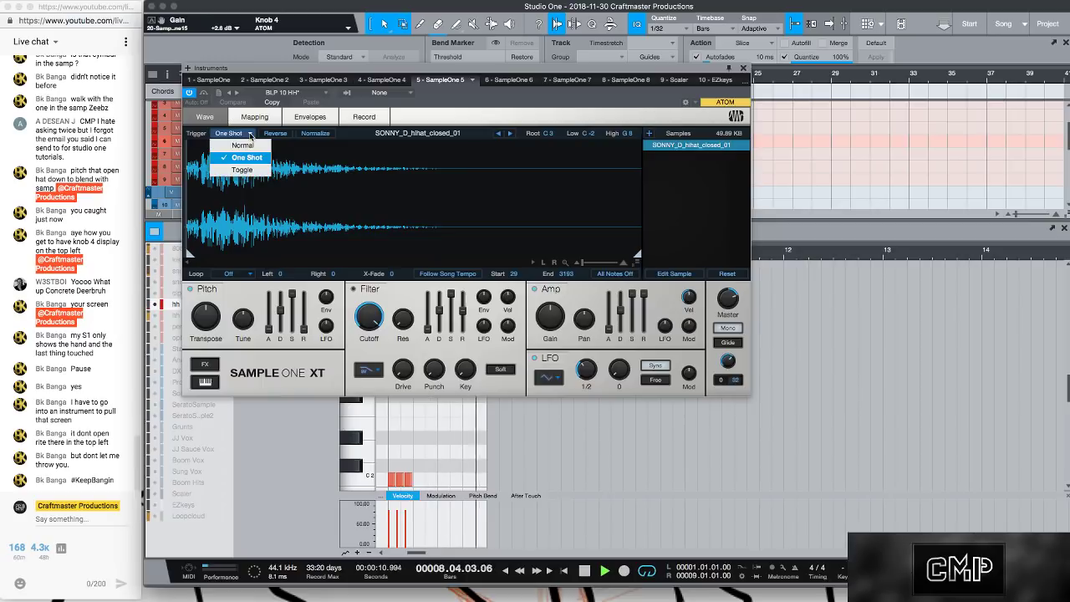
click(315, 93)
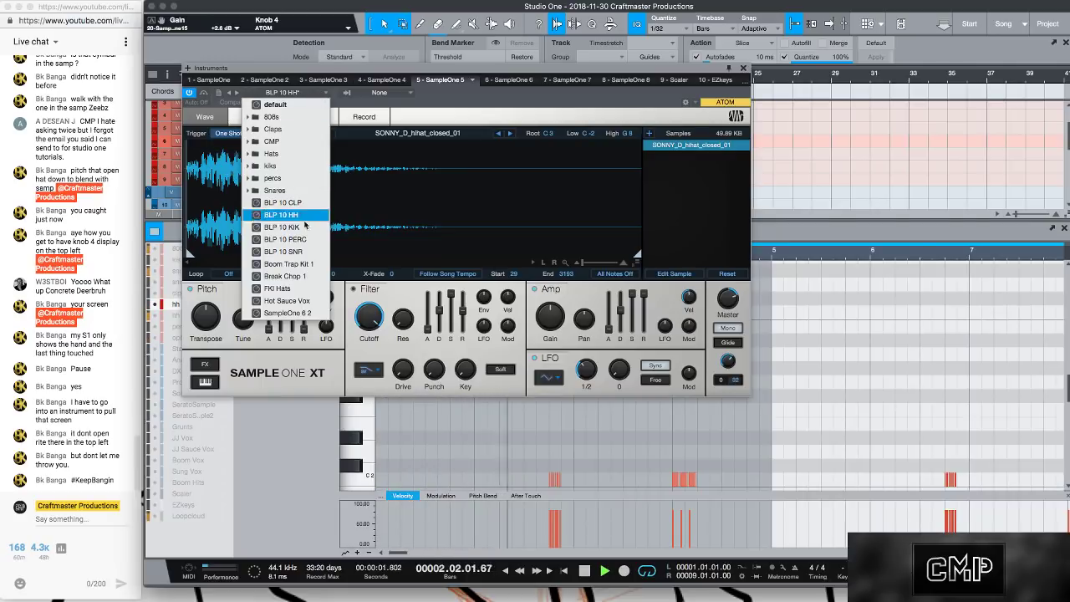
click(264, 154)
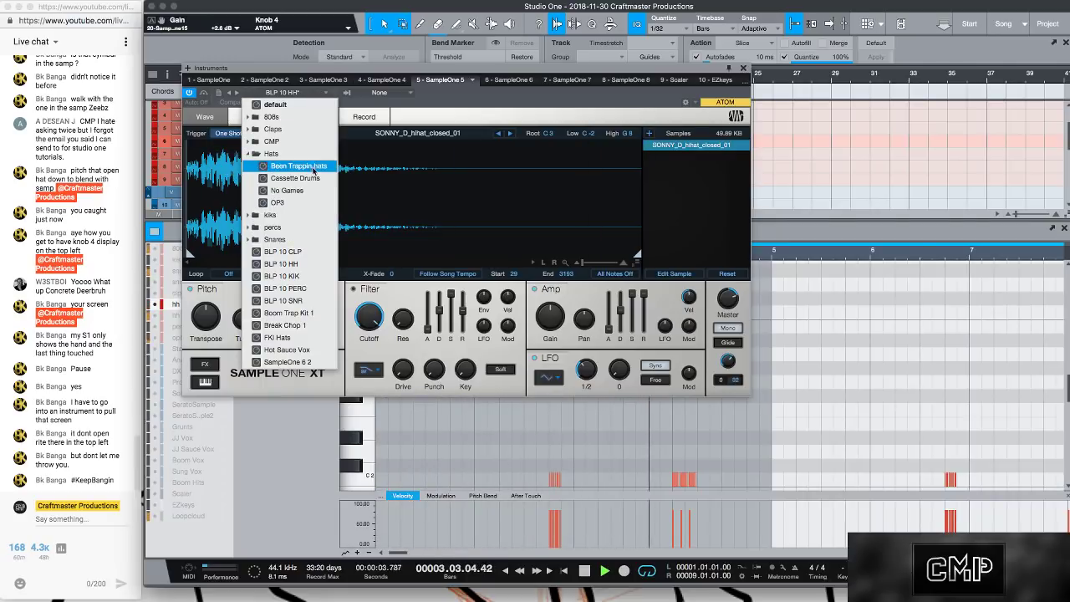
click(306, 192)
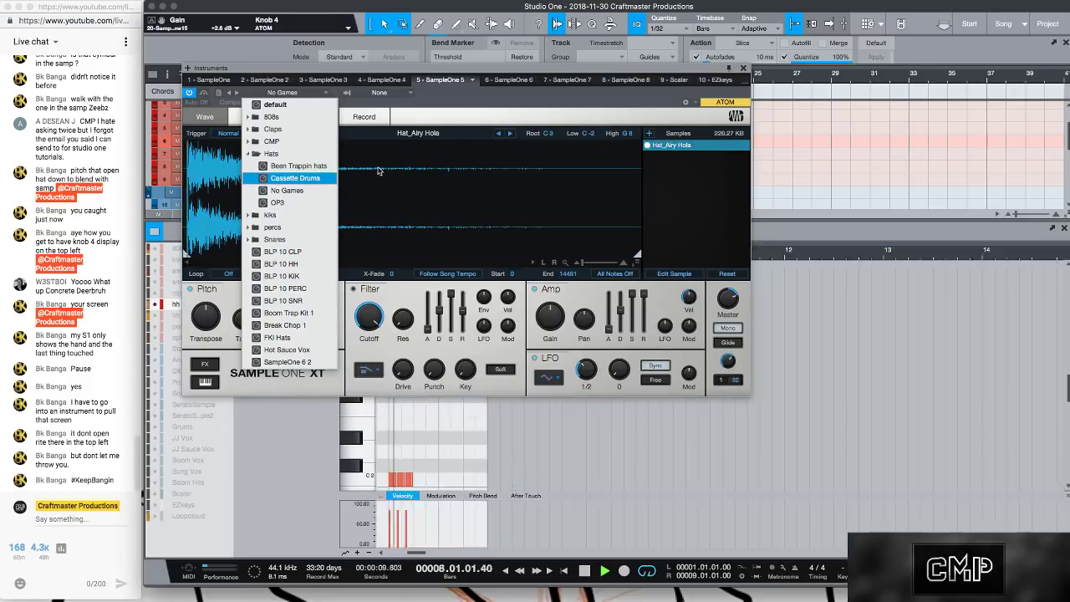
click(379, 146)
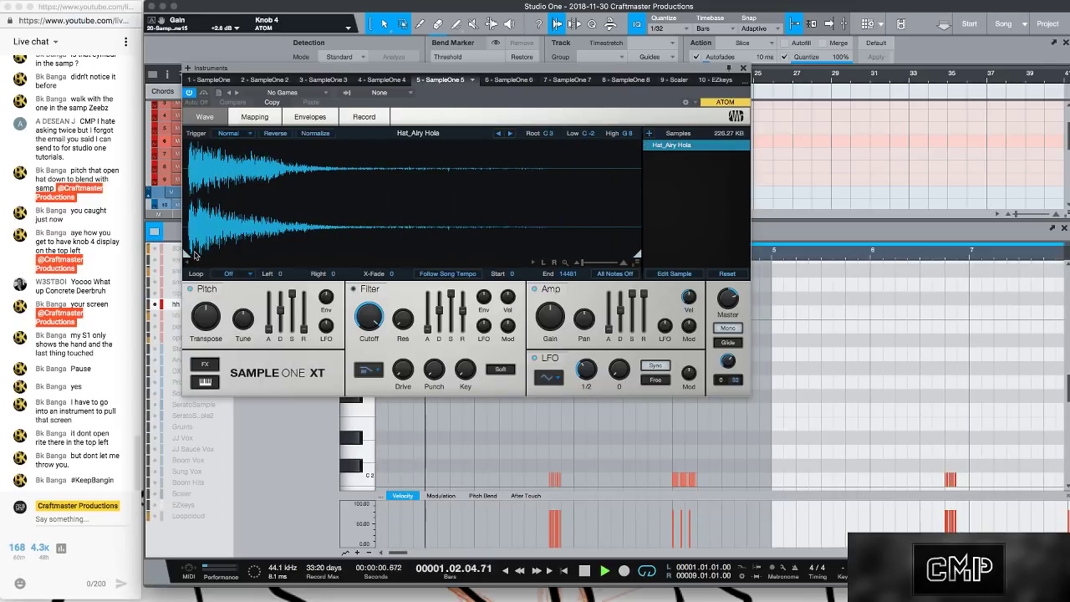
- Trim the hat sample's start to 231, adjust the amp decay to 375 ms, and set its trigger mode to One Shot
drag(186, 254, 192, 257)
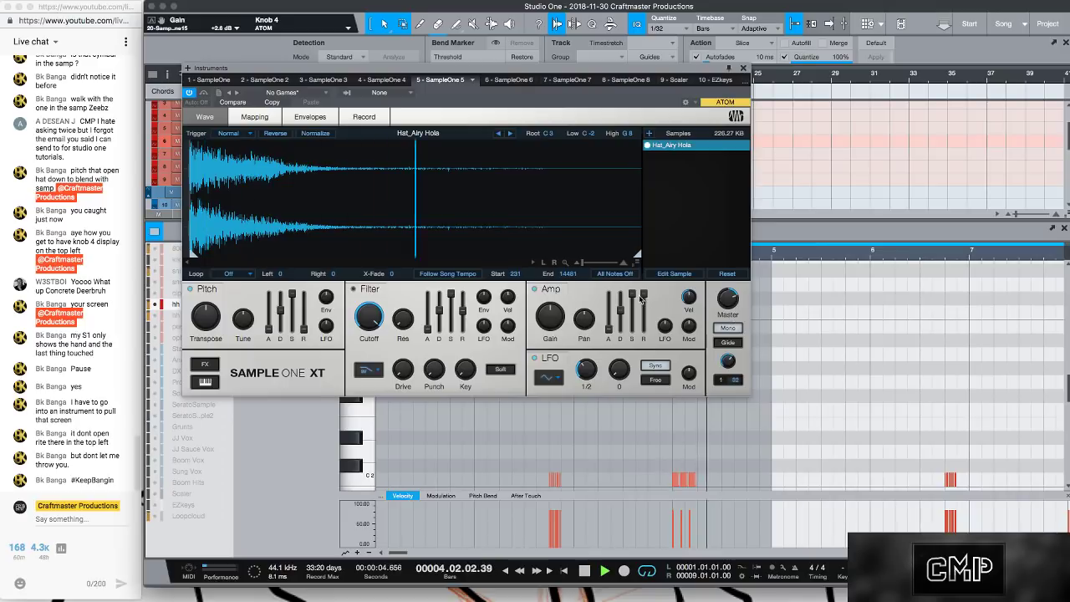
drag(630, 316, 644, 368)
drag(622, 311, 620, 325)
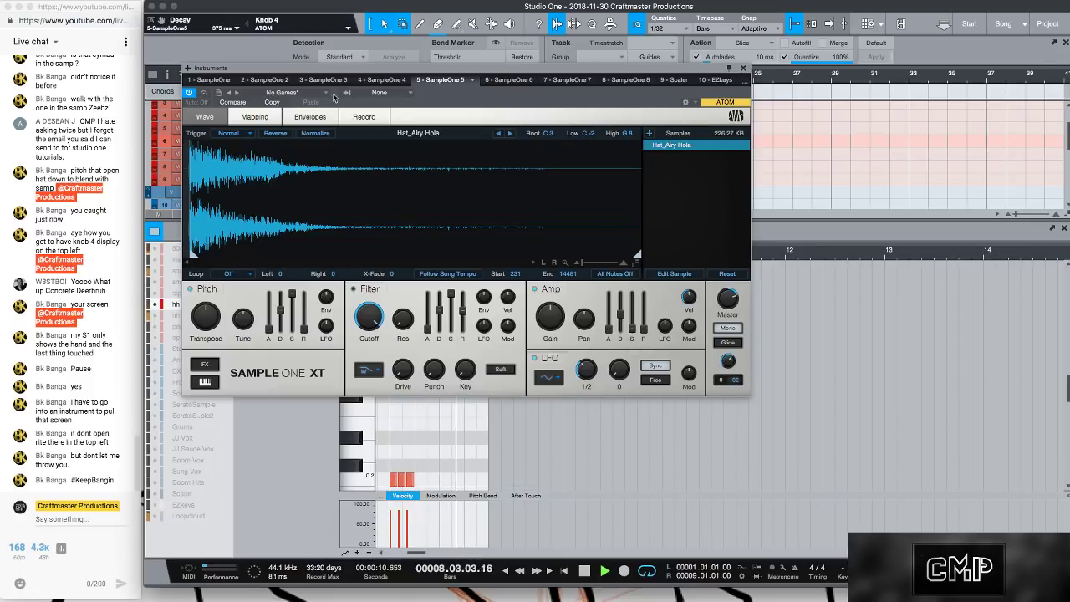
click(246, 136)
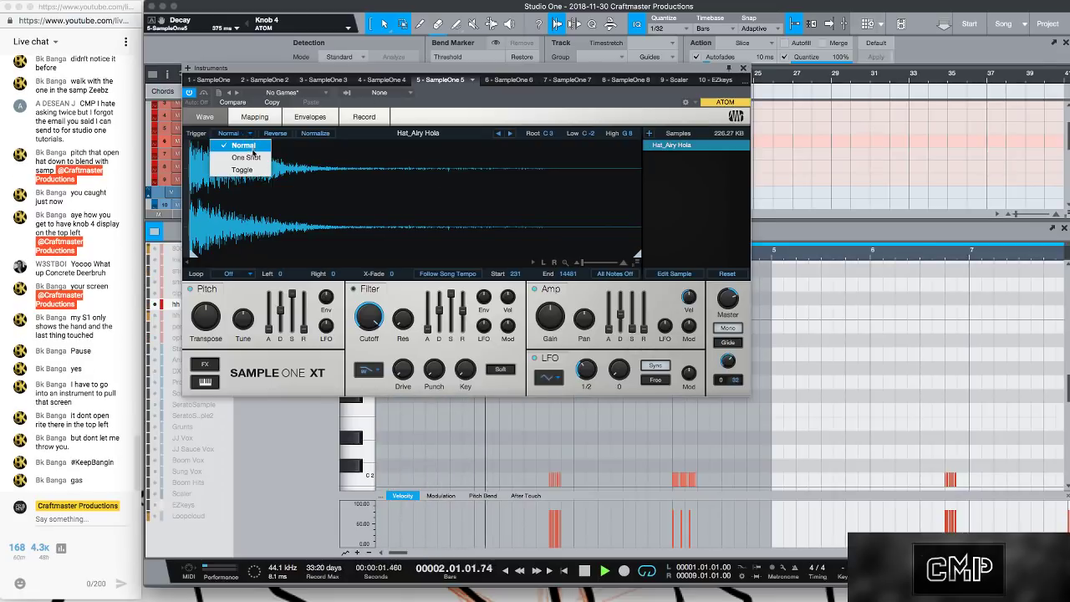
click(227, 156)
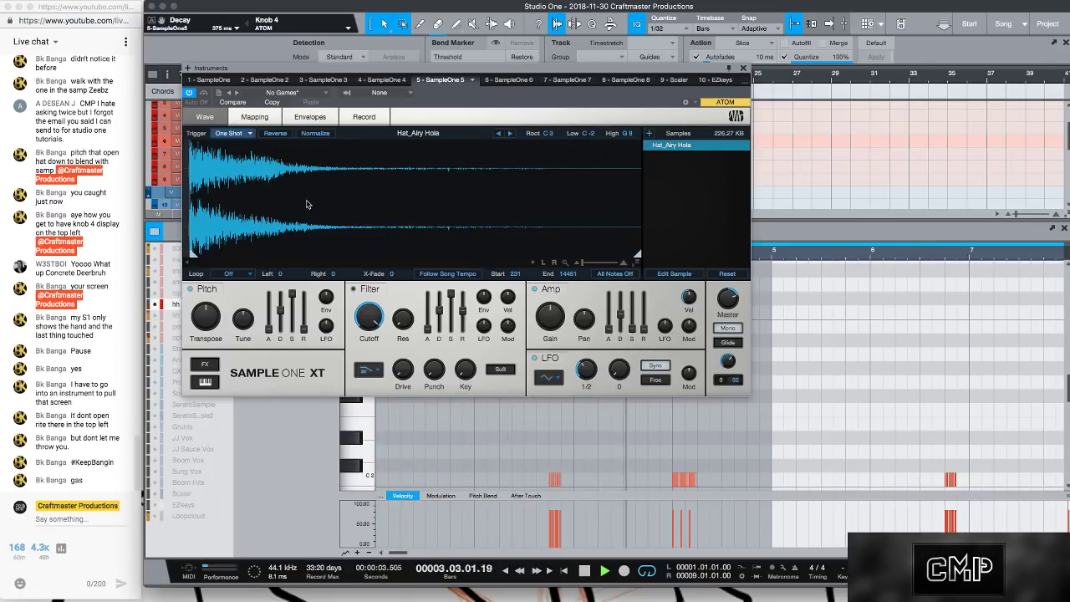
- Audition the following hat samples with the loop playing, settle on Hat_Grit Blast, and close the instrument window
click(511, 133)
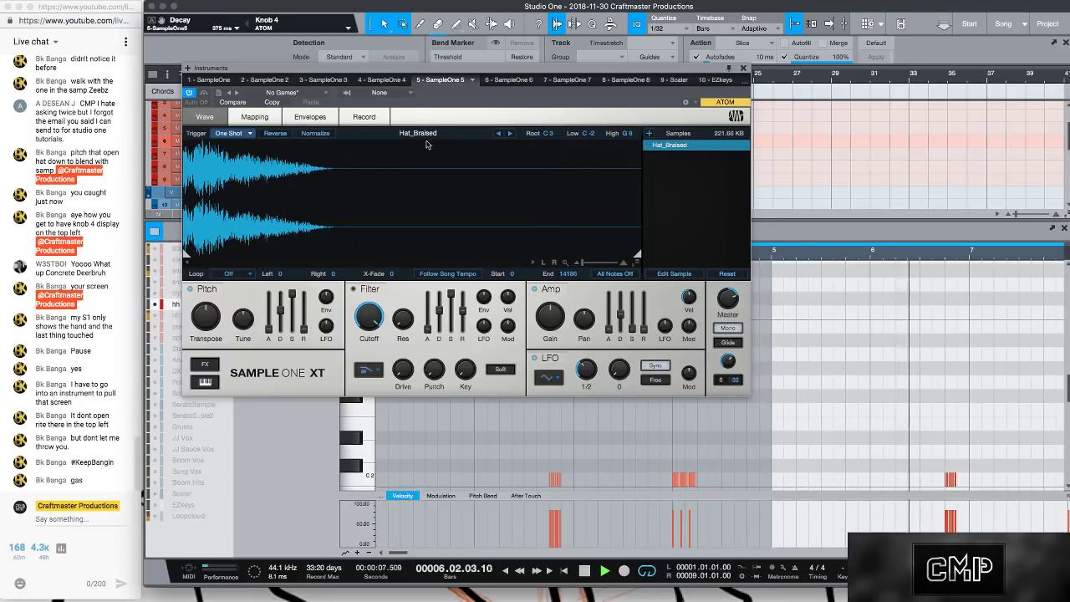
click(511, 136)
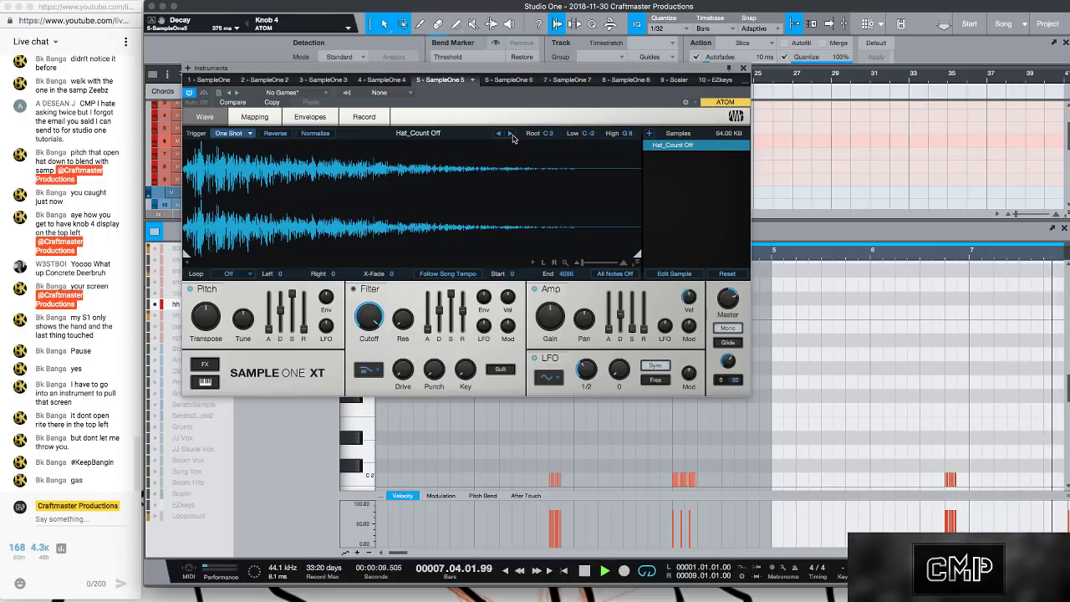
key(space)
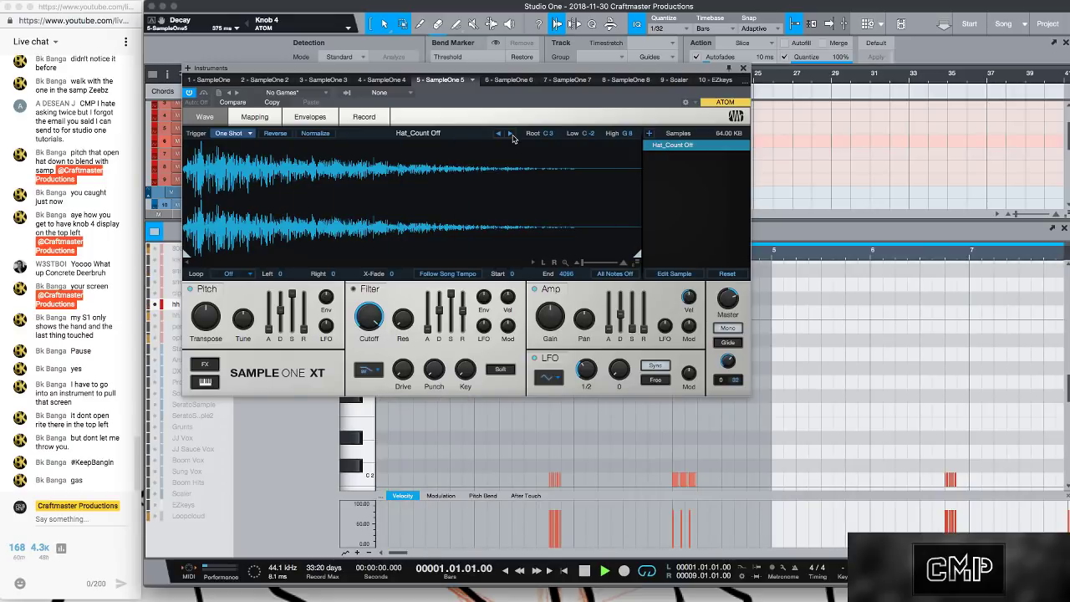
key(minus)
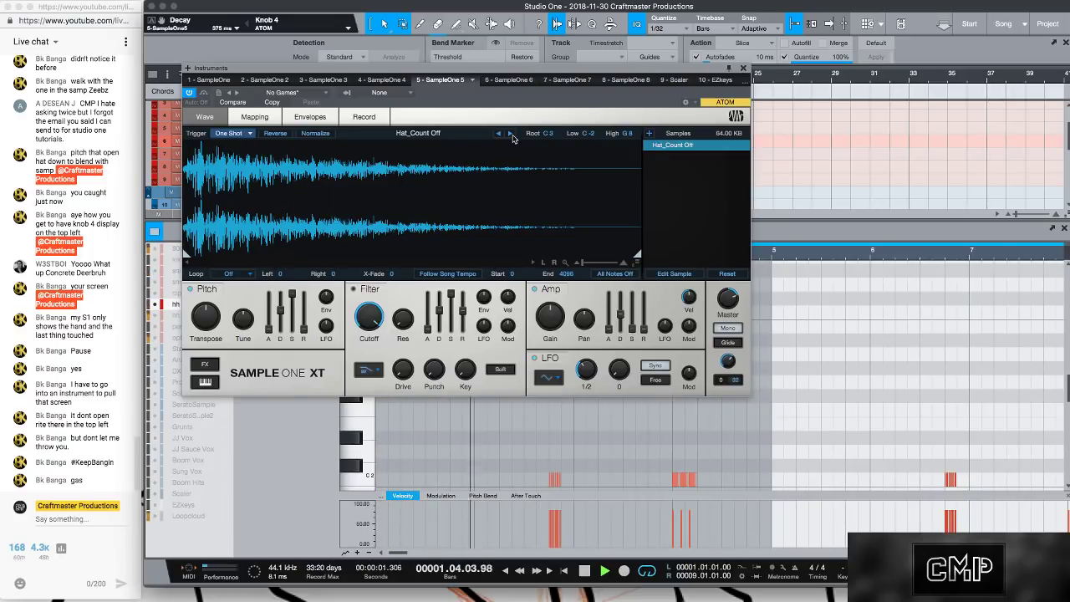
click(510, 134)
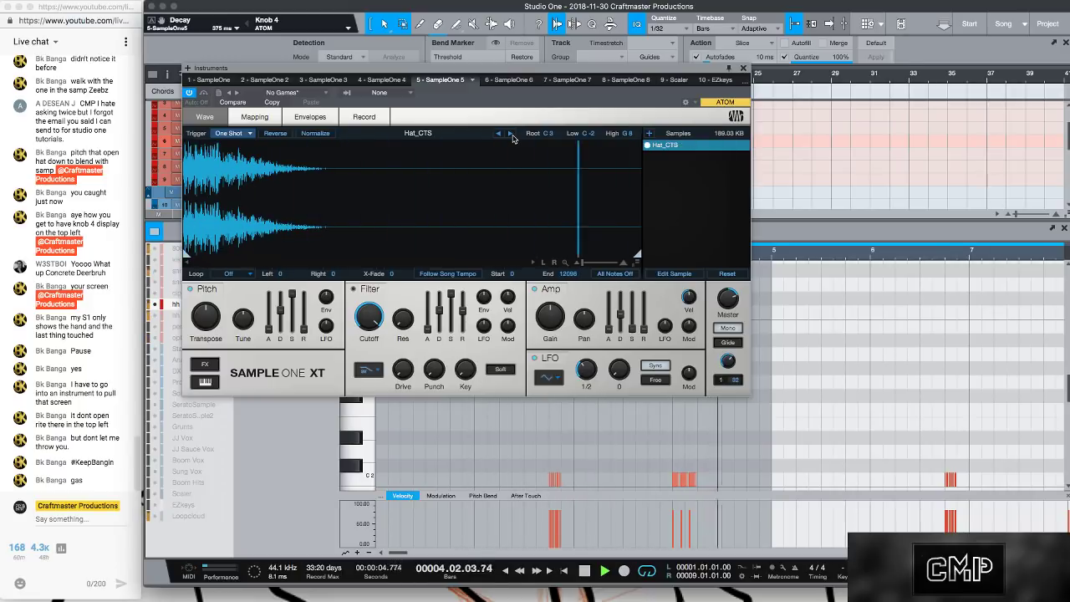
click(511, 135)
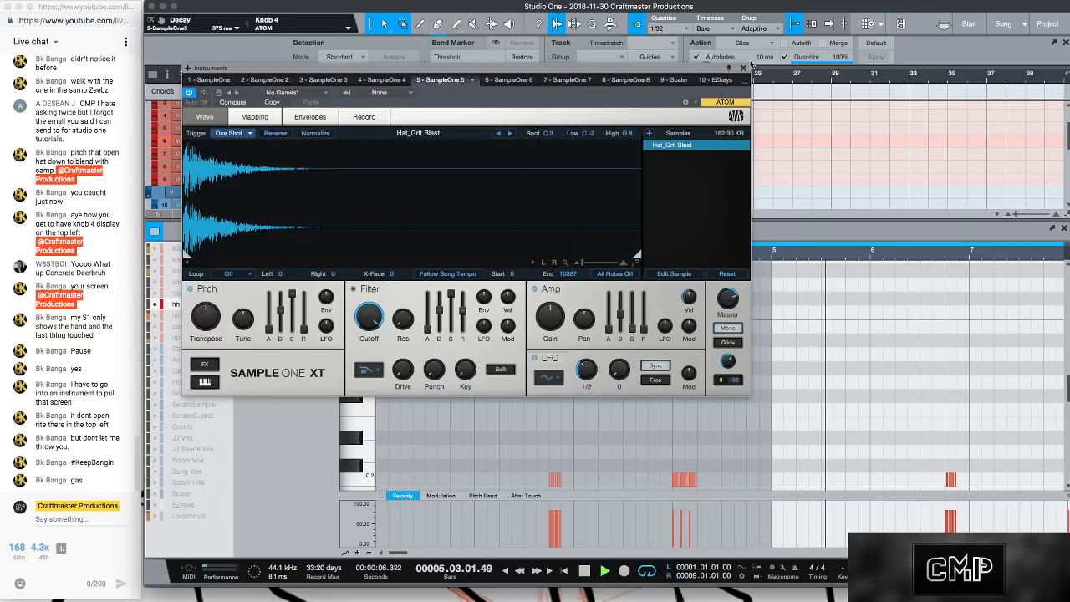
key(F11)
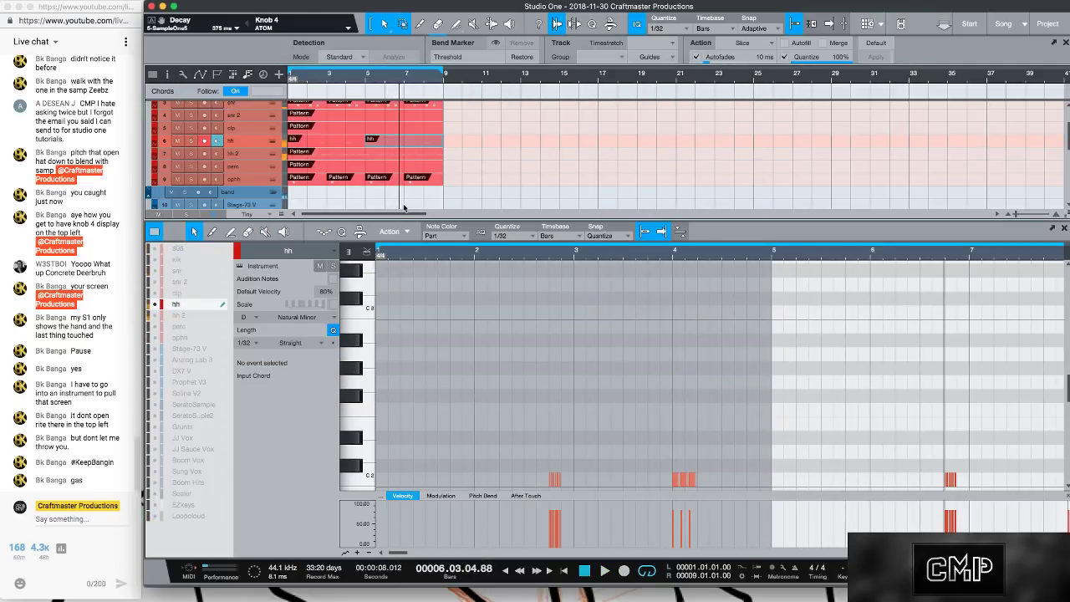
- Select every part in the eight-bar loop and duplicate it three times to fill the arrangement up to bar 33
key(F3)
scroll(393, 220, up, 2)
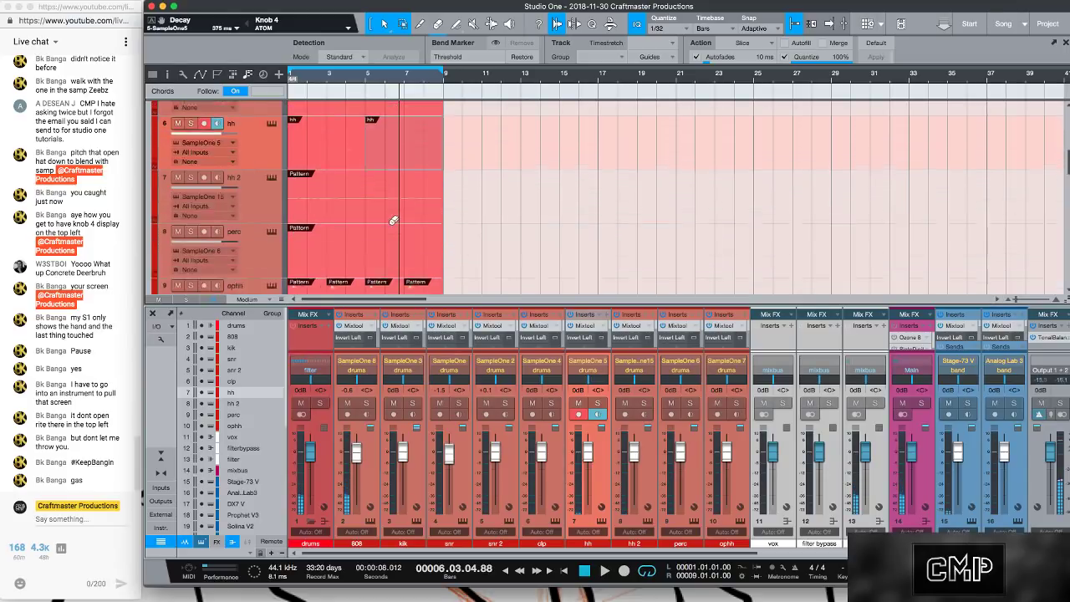
scroll(393, 220, down, 5)
scroll(392, 220, down, 2)
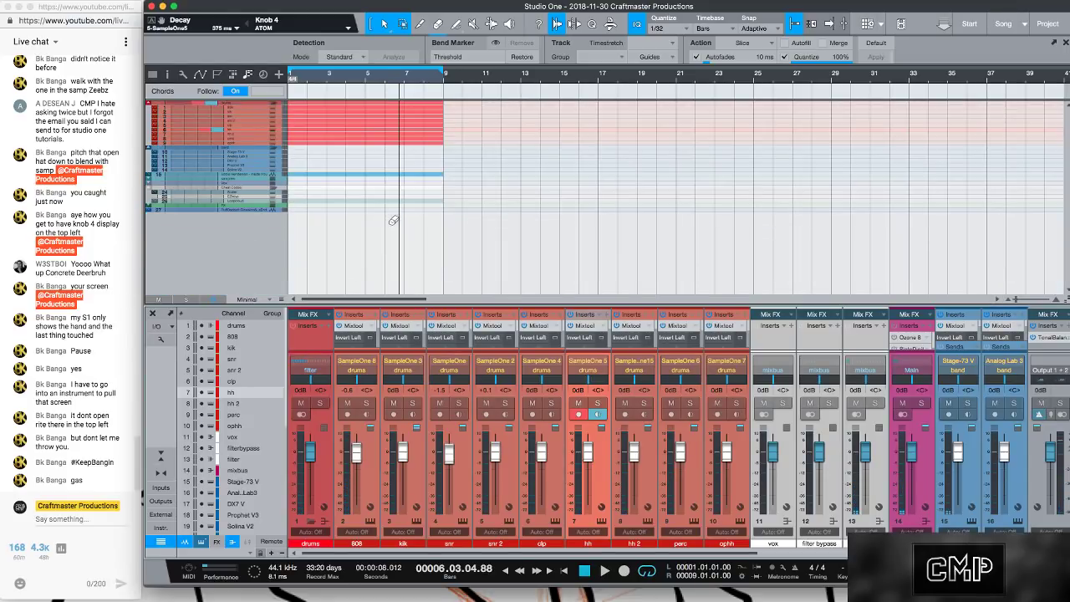
key(ctrl+a)
key(d)
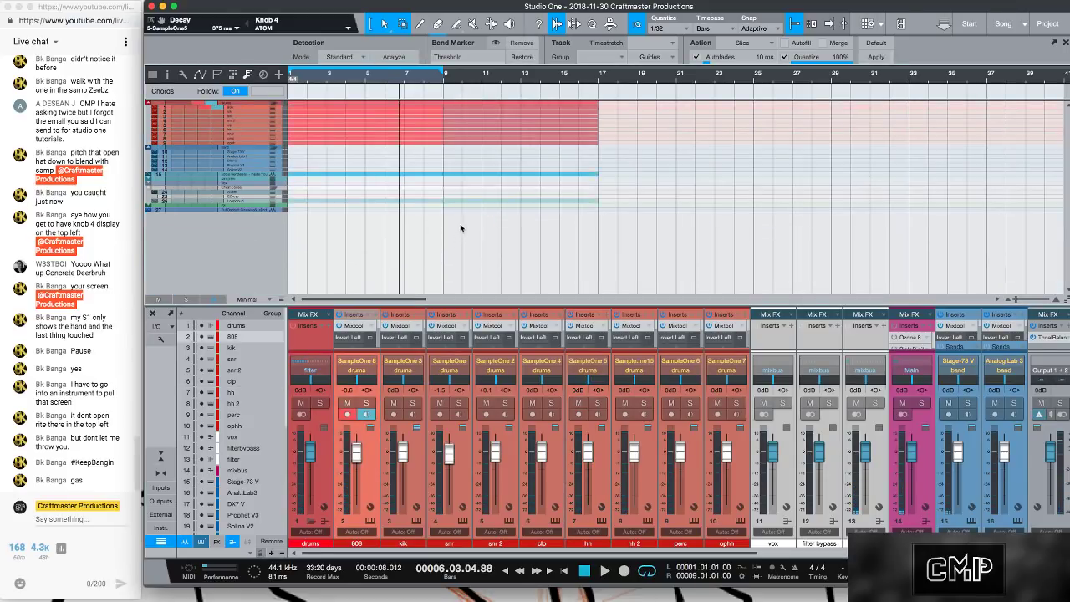
key(d)
key(d)
scroll(415, 233, up, 5)
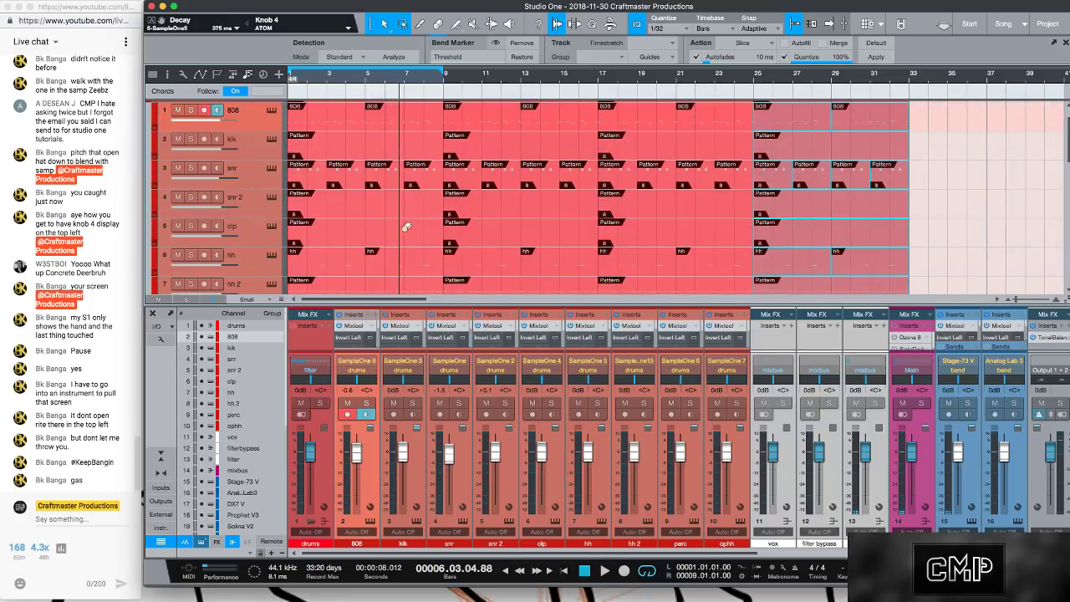
- Hide the mixer and delete all drum parts in bars 1 to 8, leaving the sample alone as an intro
key(F3)
drag(432, 383, 245, 127)
key(Delete)
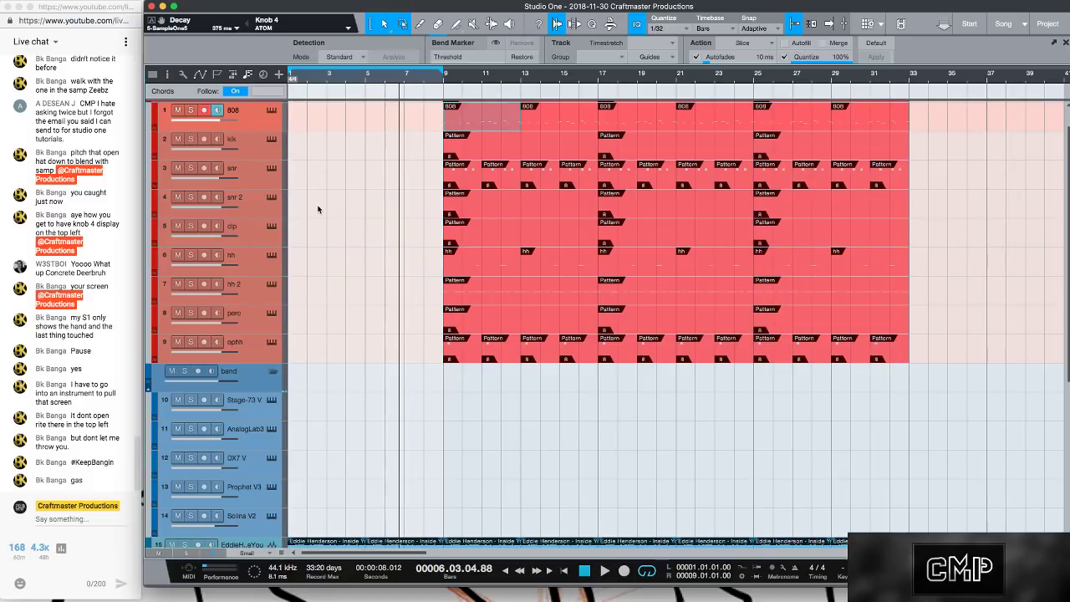
- Play the arrangement from the start and extend the loop end to bar 35
key(comma)
key(space)
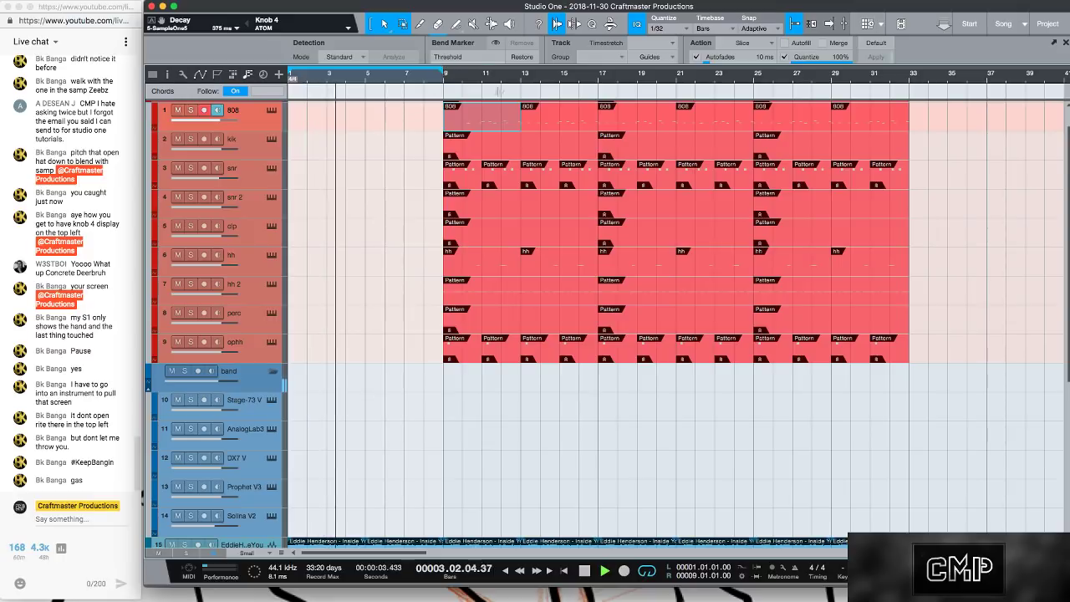
drag(442, 73, 961, 156)
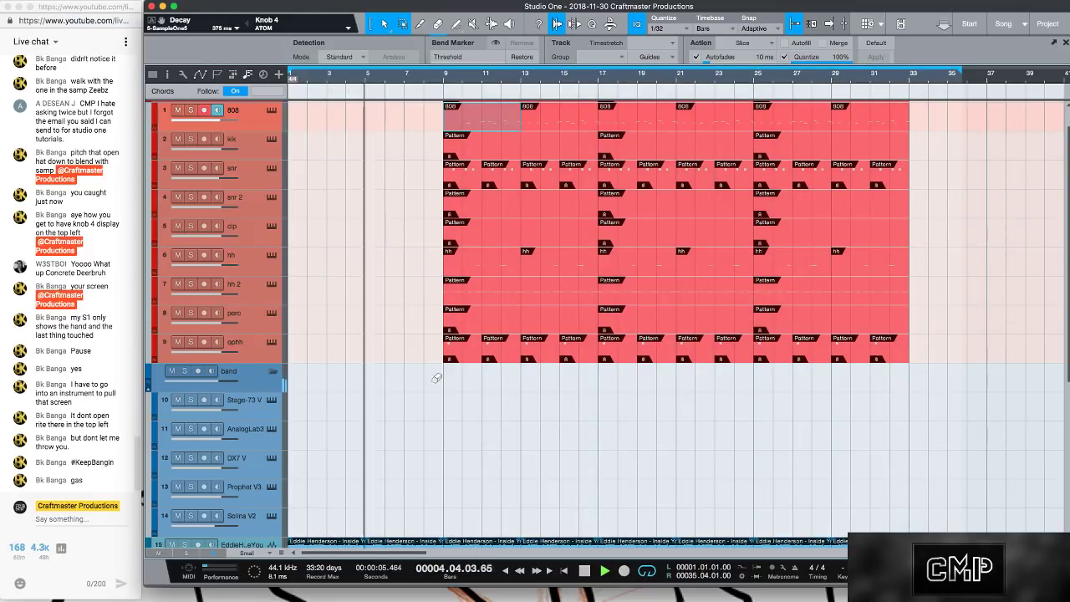
scroll(440, 371, up, 3)
scroll(442, 370, down, 5)
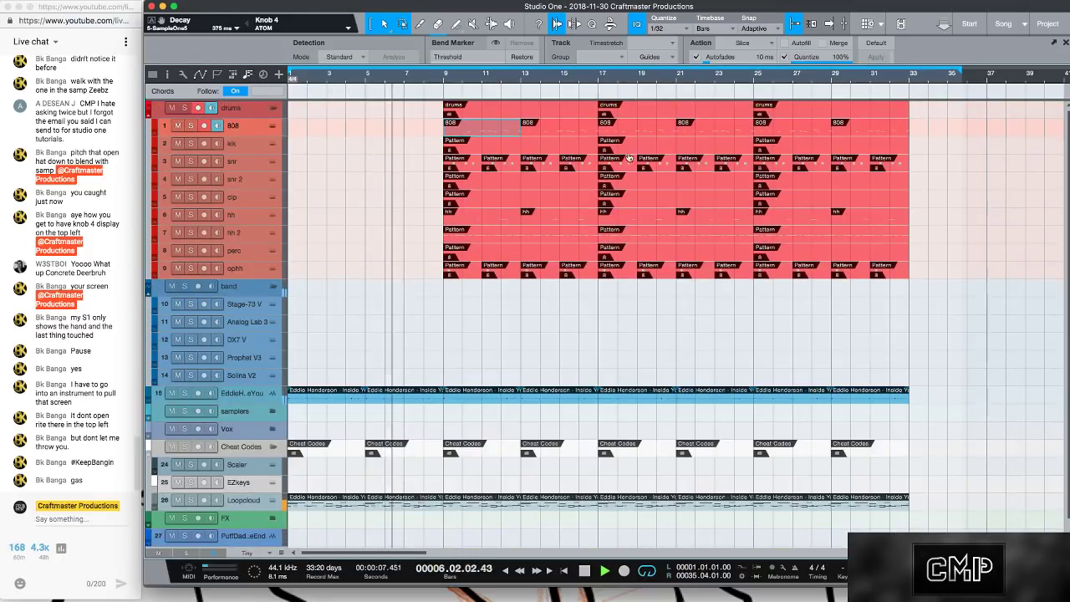
- Open the kik pattern at bar 9 and set the loop range to bars 9 to 17
double_click(480, 150)
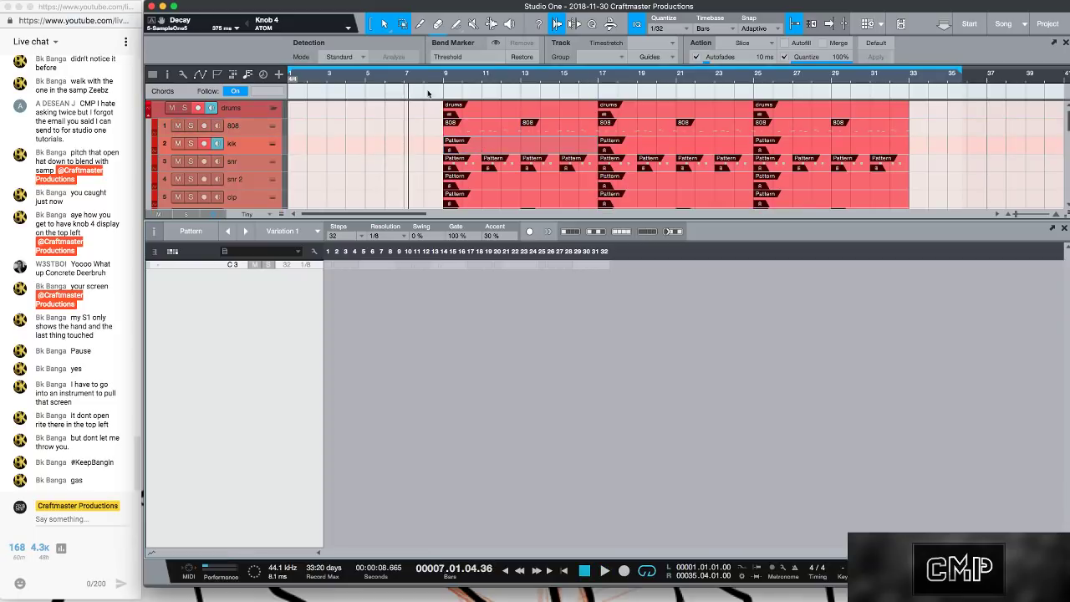
drag(291, 71, 433, 125)
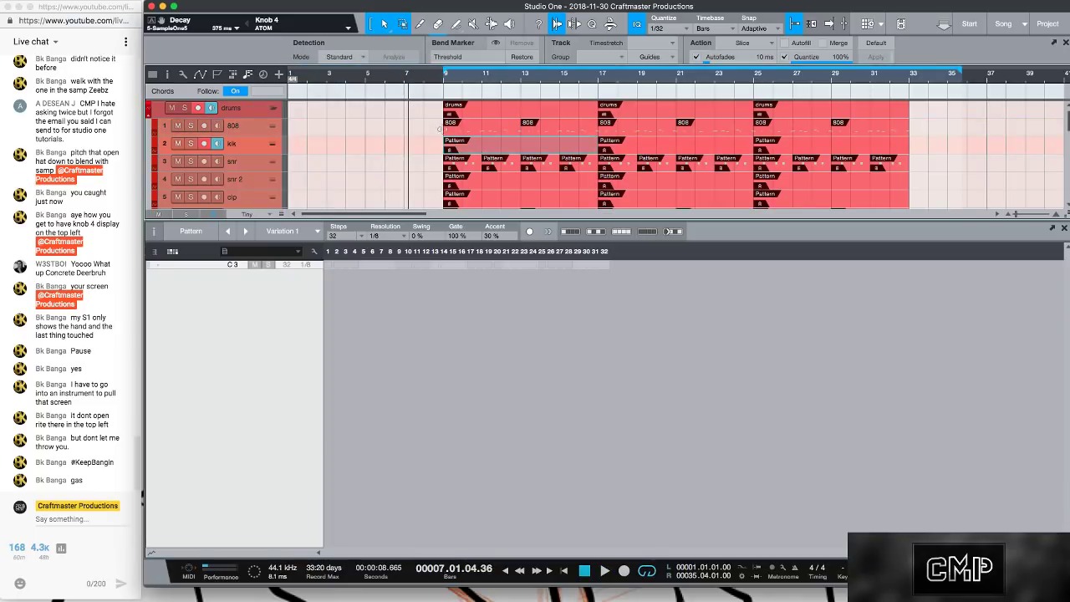
mouse_move(959, 70)
mouse_down()
mouse_move(726, 119)
mouse_move(605, 131)
mouse_up()
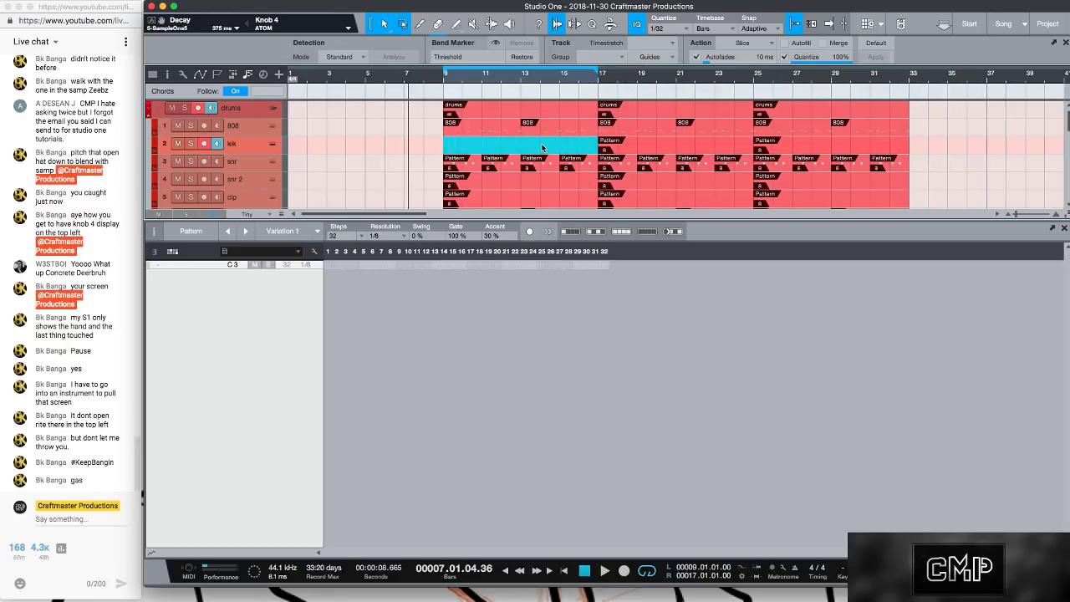
- Convert the kik pattern at bar 9 to an instrument part and delete the kik patterns at bars 17 and 25
click(540, 144)
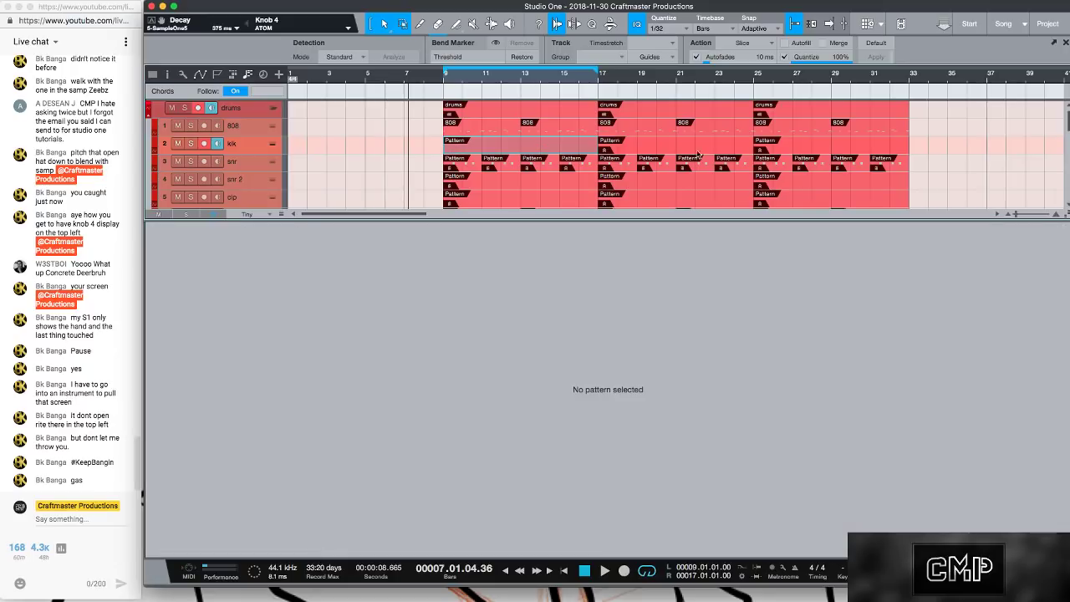
click(817, 146)
key(Delete)
click(701, 149)
key(Delete)
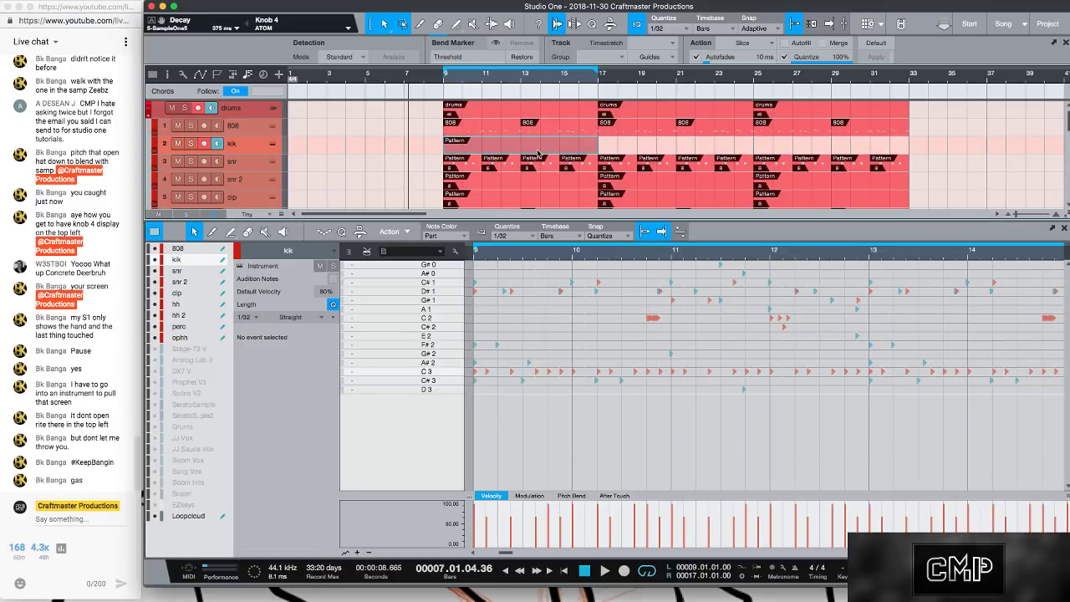
- Show the kik part in piano view, set quantize to 1/8, and place a C 3 eighth note at 9.01.01
click(535, 146)
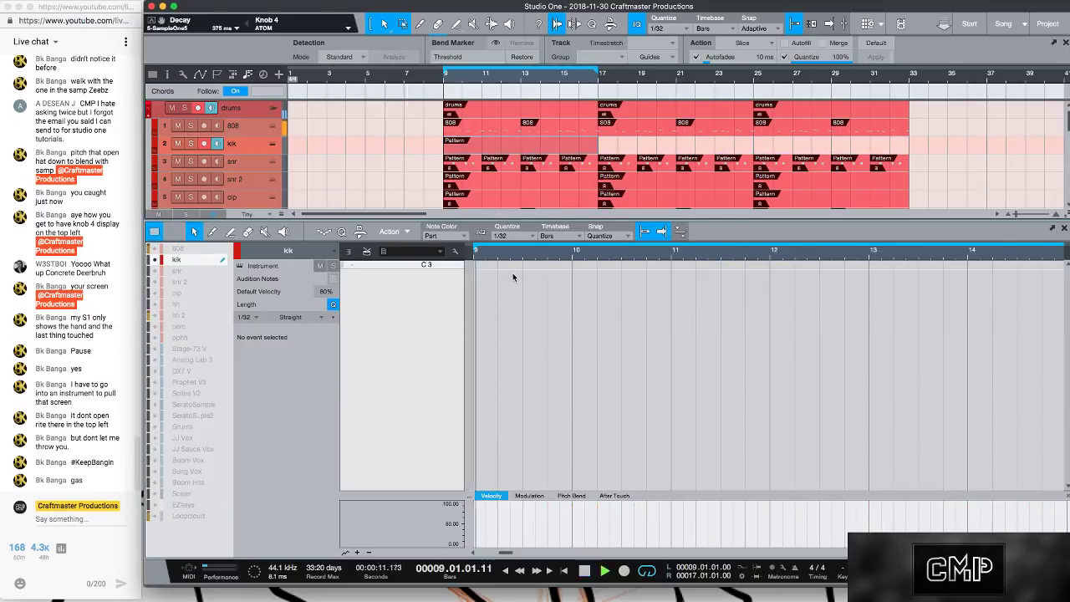
click(348, 251)
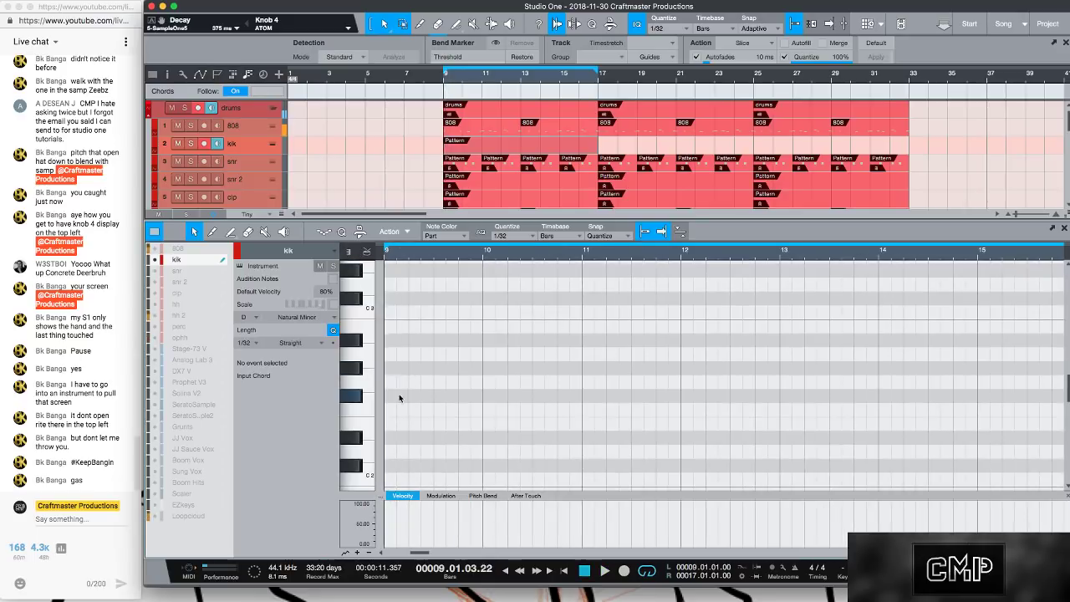
click(390, 312)
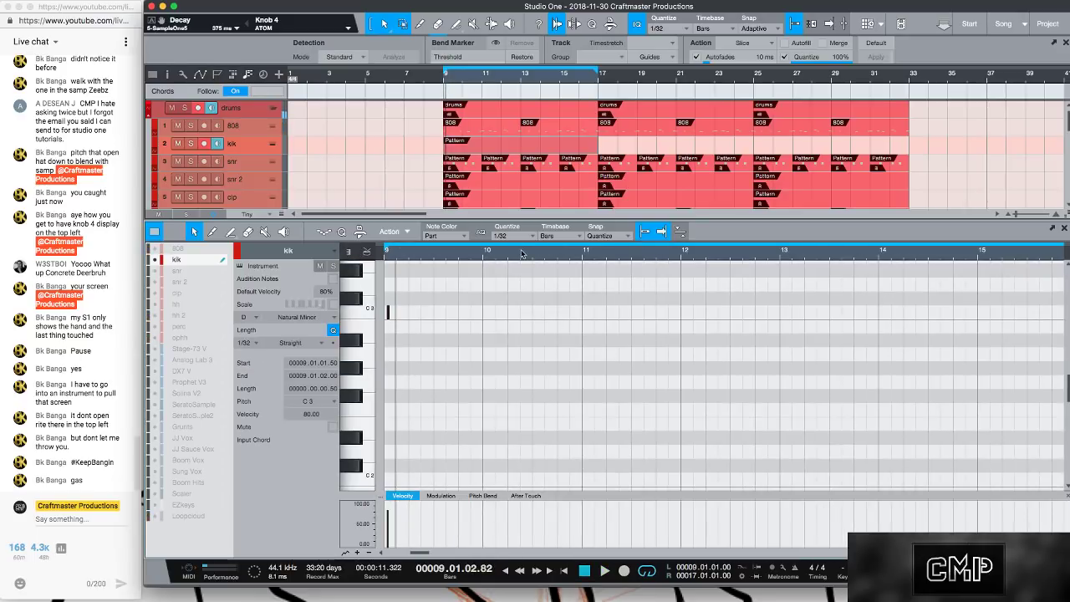
key(3)
click(389, 312)
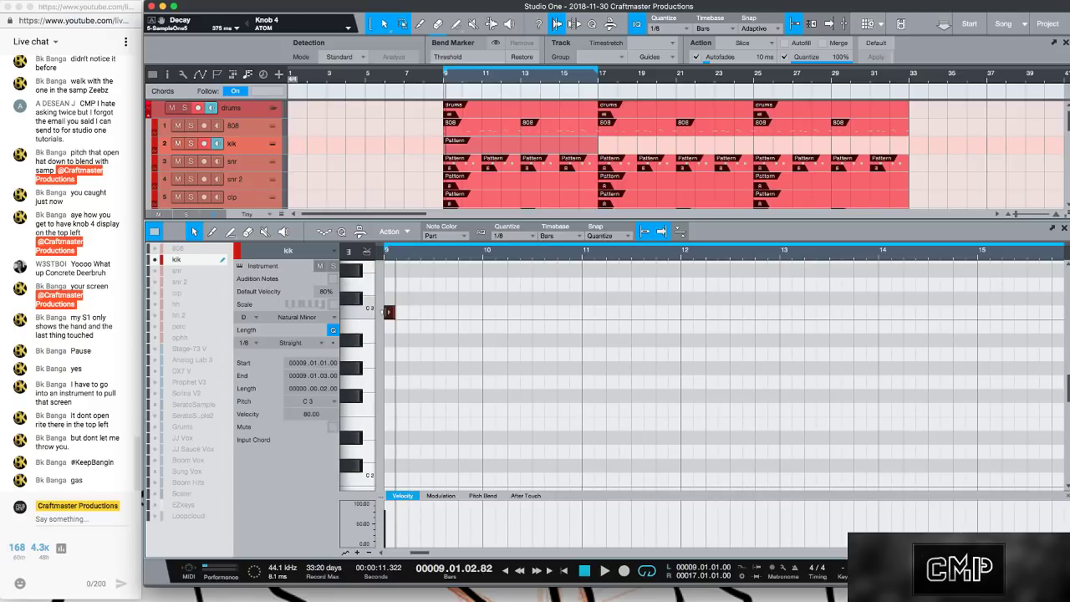
- Audition the start of the loop and add C 3 eighth notes to the kik part at 9.02.03 and 9.04.01
key(space)
key(space)
key(space)
key(space)
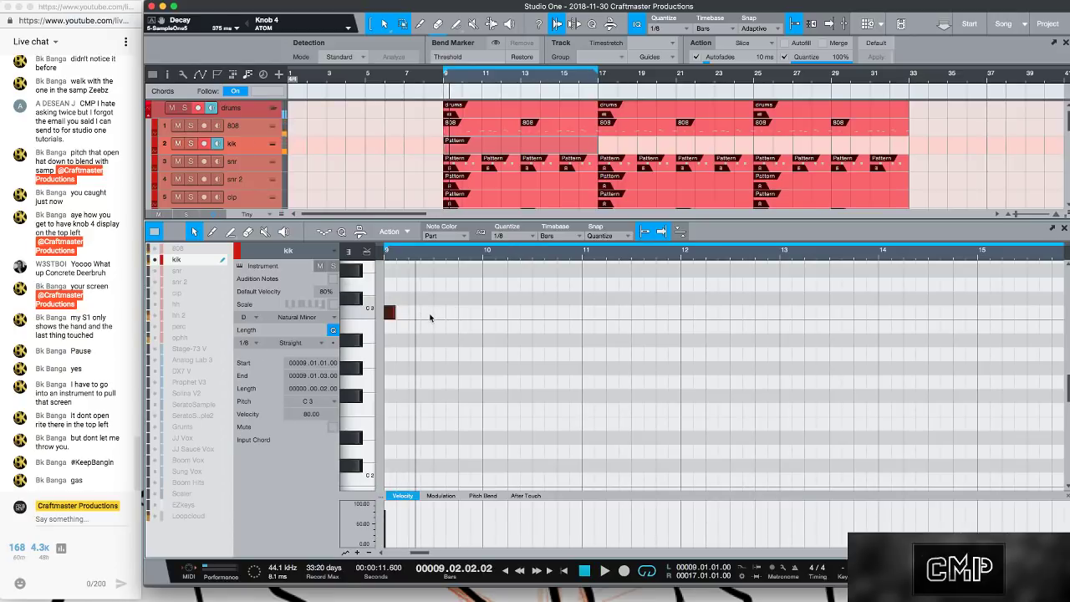
key(space)
key(space)
click(425, 315)
click(462, 313)
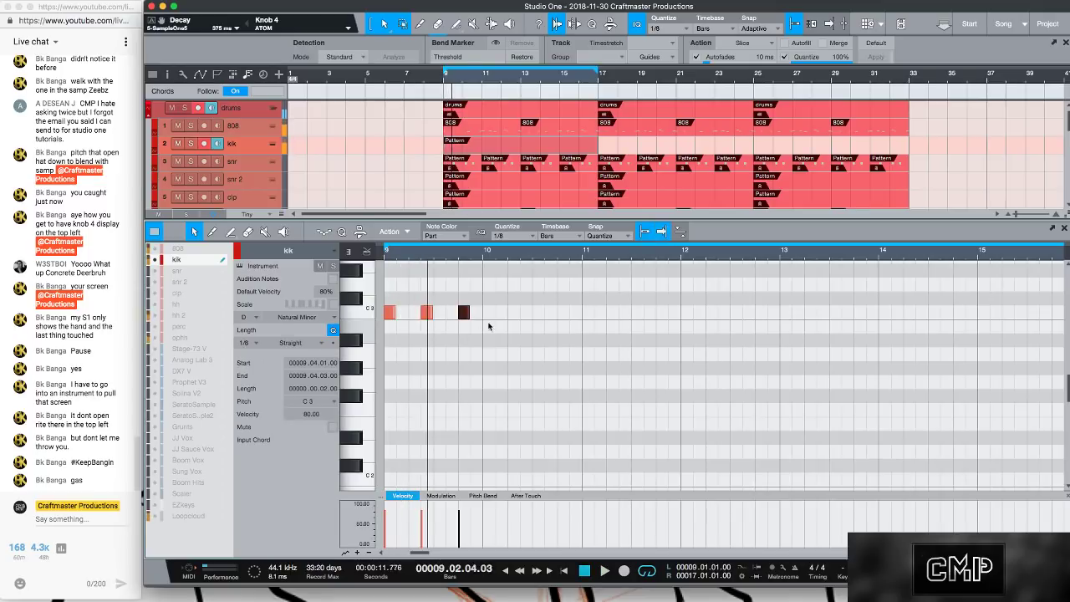
- Add C 3 eighth notes to the kik part at 10.02.01, 10.04.03 and 11.01.01, and move the 9.04.01 note to 9.04.03
click(513, 312)
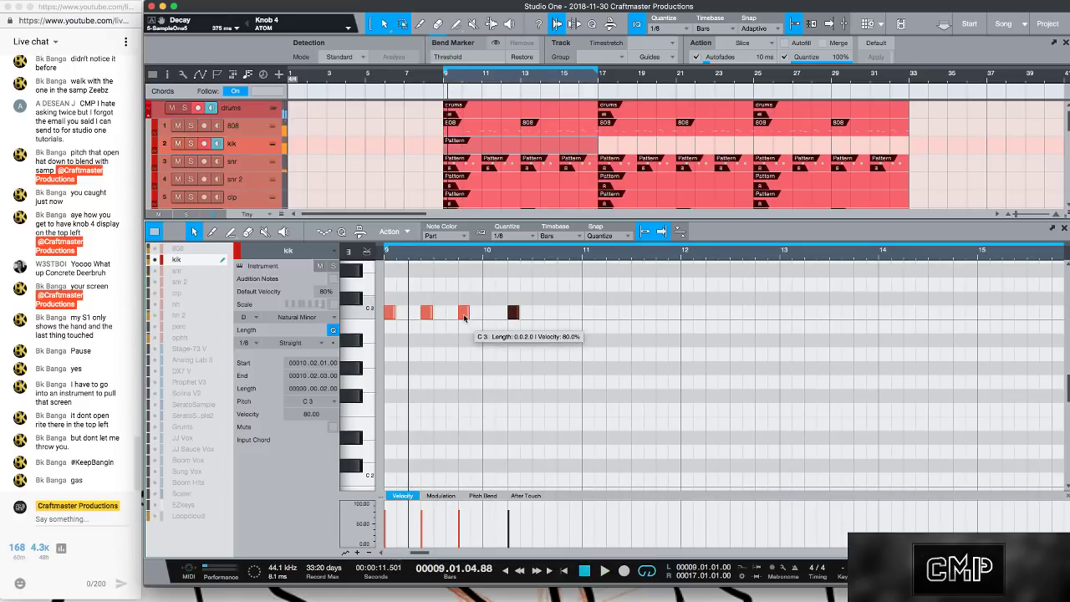
drag(463, 313, 475, 313)
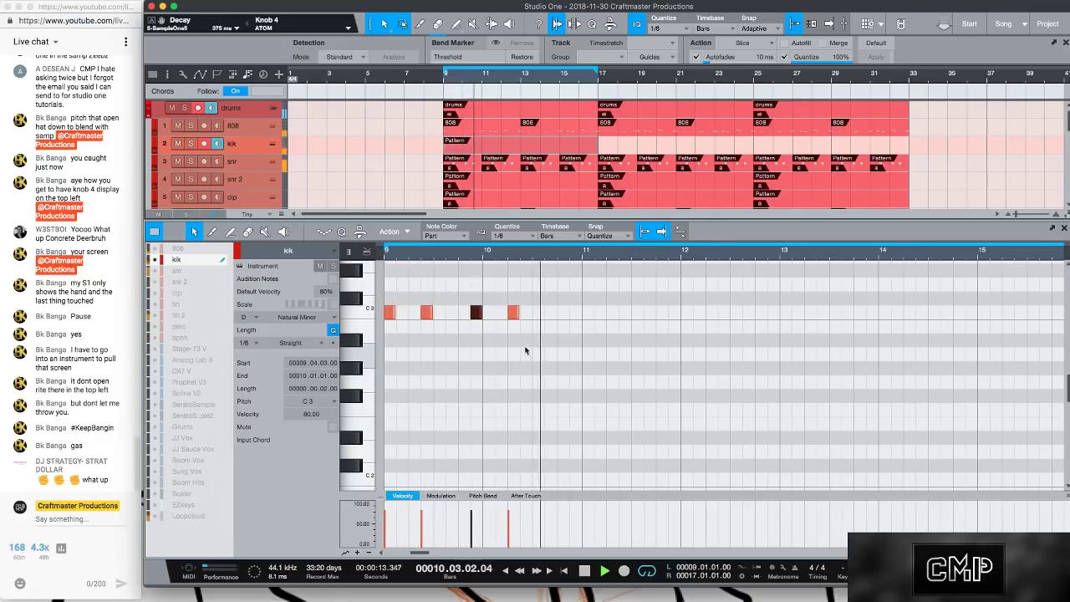
click(575, 313)
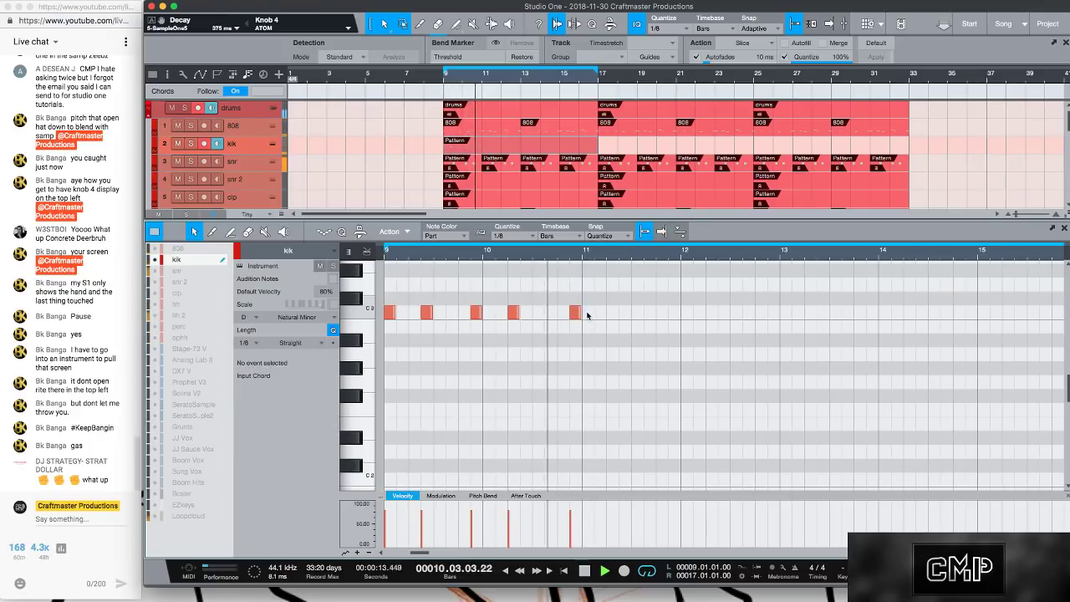
click(587, 312)
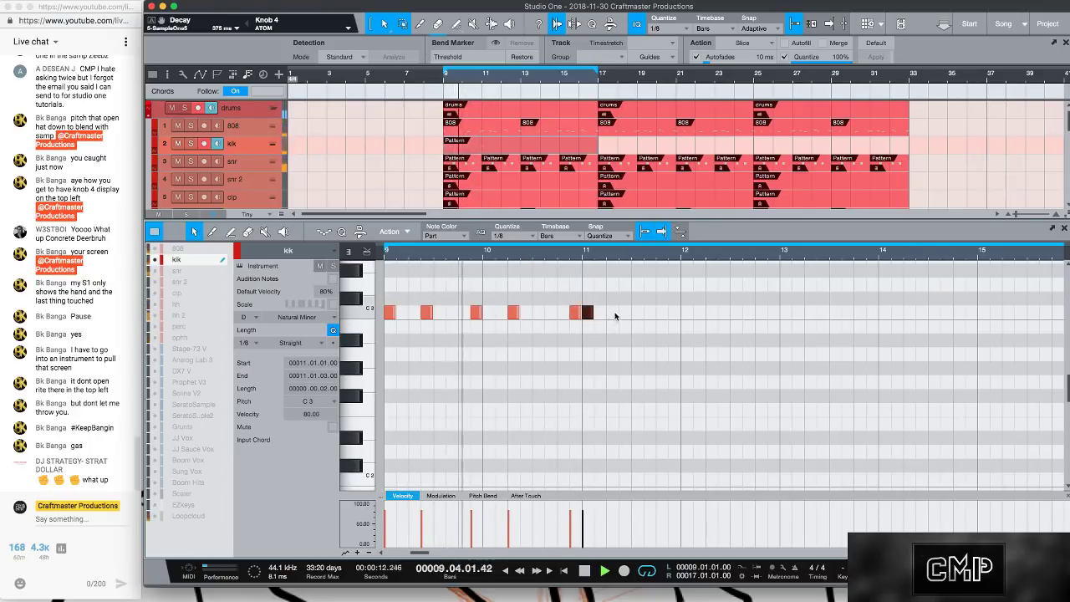
- Add C 3 eighth notes at 11.03.03, 12.01.03 and 12.02.01 in the kik part
click(622, 314)
click(621, 313)
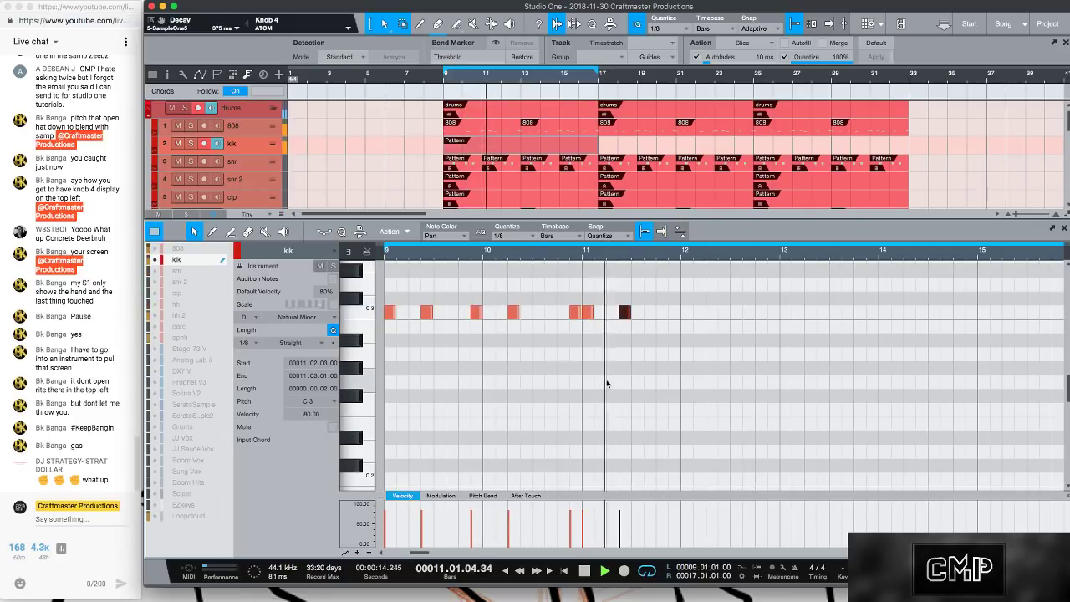
drag(623, 313, 651, 315)
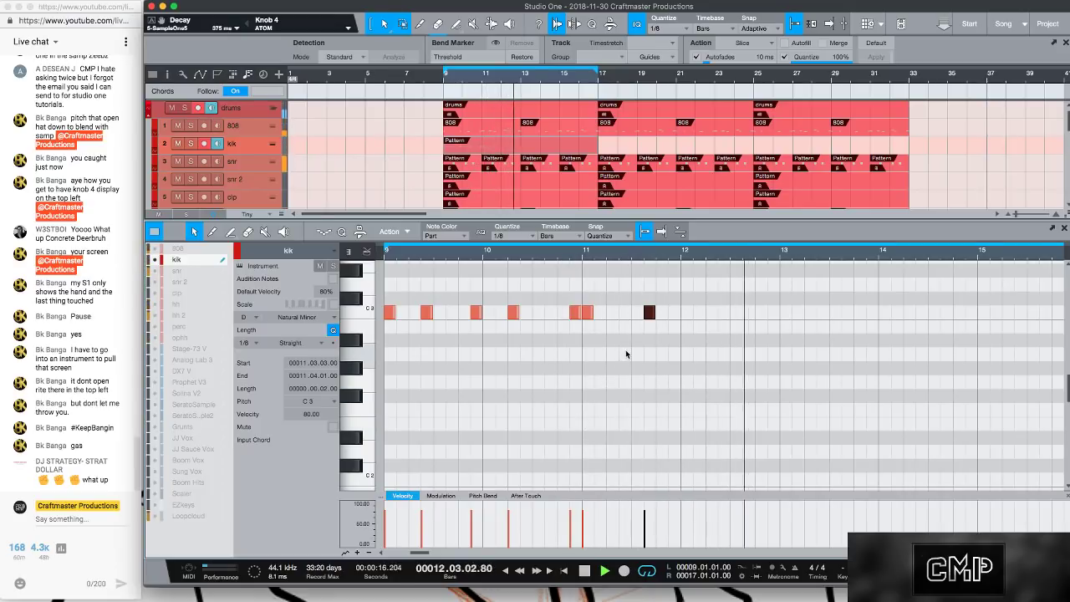
click(708, 314)
double_click(708, 313)
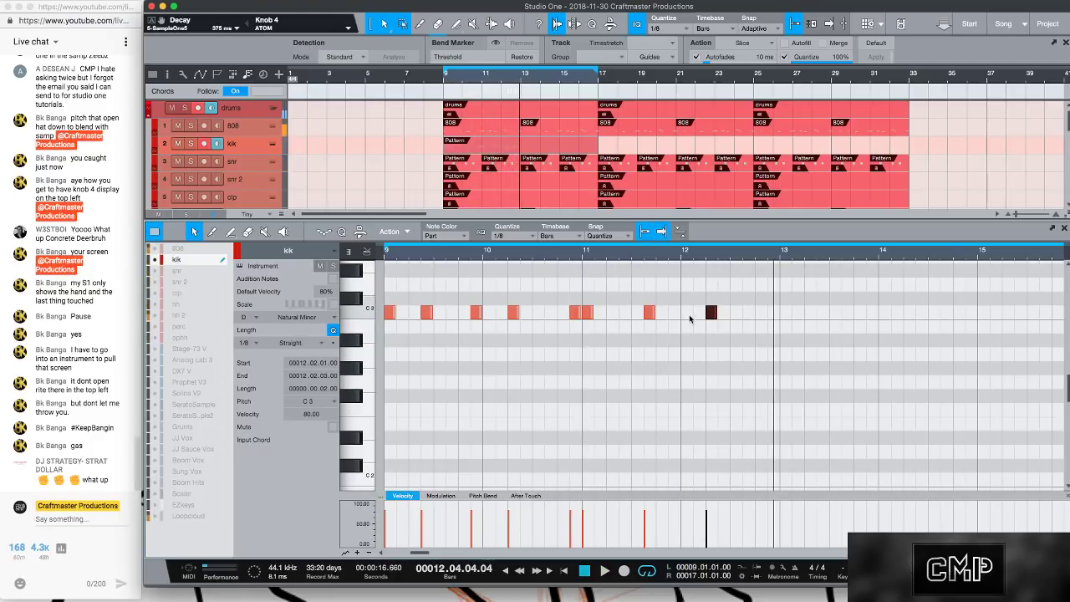
double_click(698, 312)
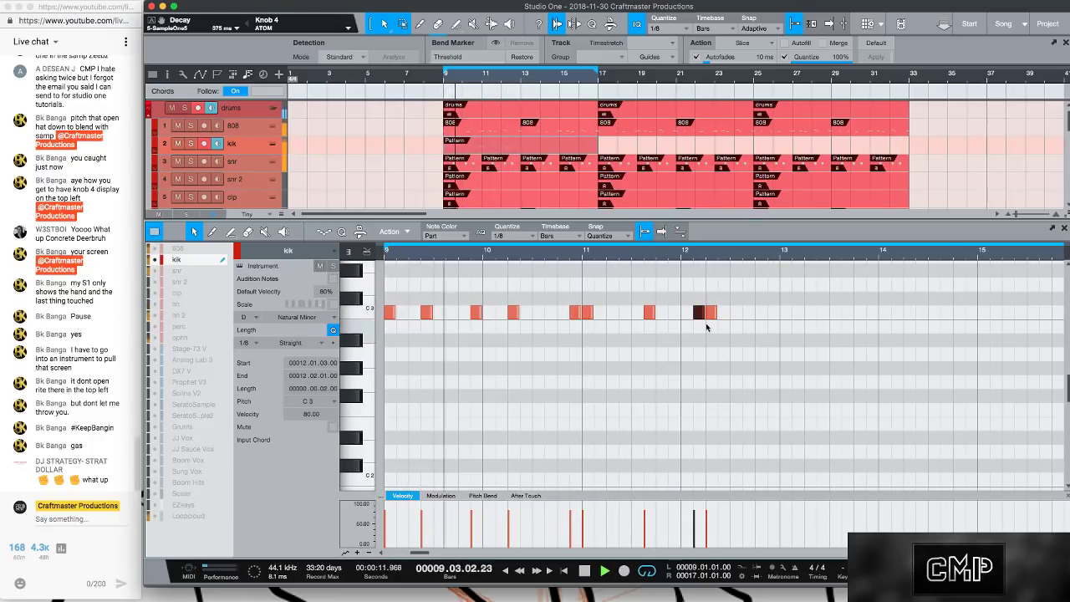
- Set quantize to 1/16 and fill 12.04.01, 12.04.02 and 12.04.03 with consecutive C 3 sixteenth notes
double_click(761, 313)
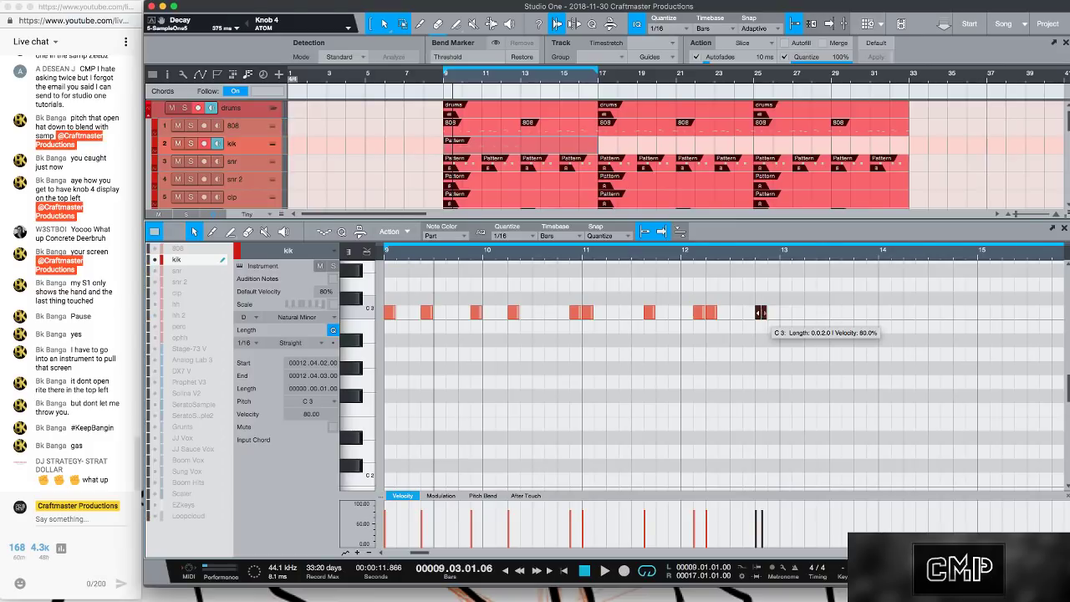
drag(773, 252, 765, 276)
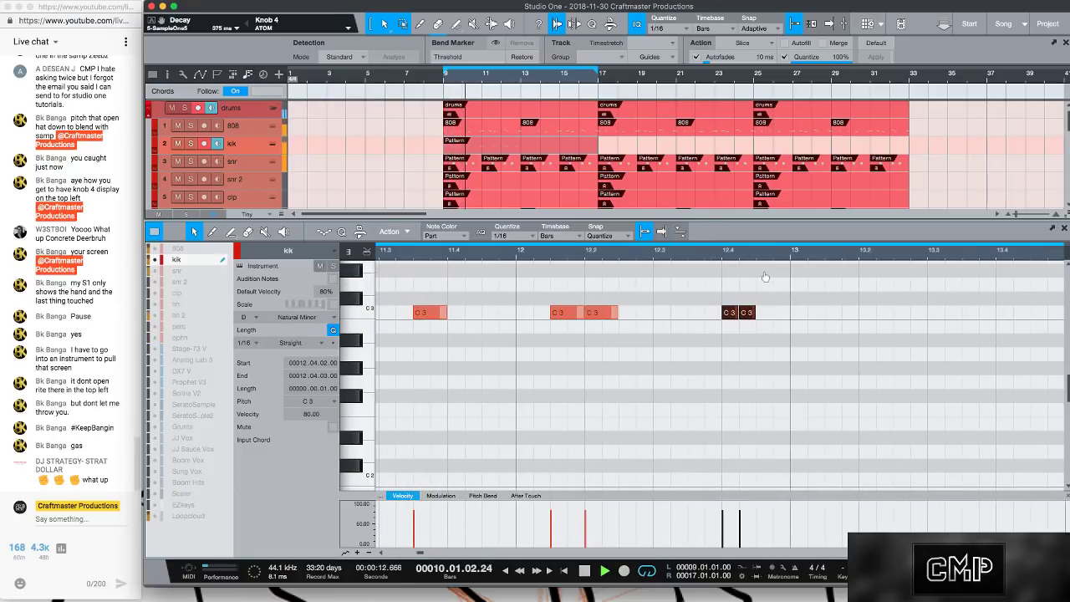
double_click(762, 313)
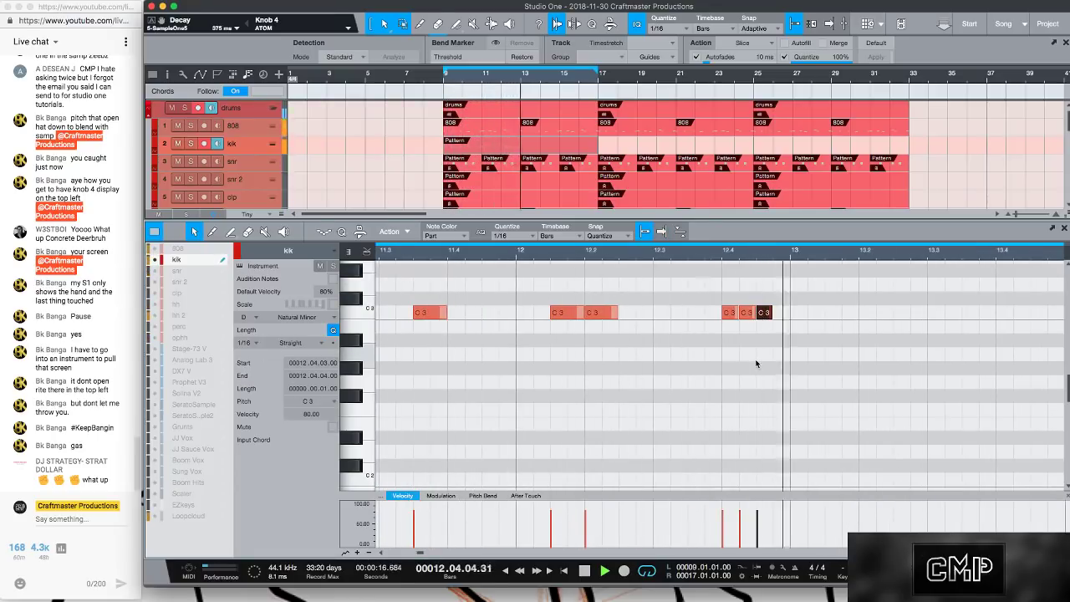
- Lower the velocities of the C 3 notes at 12.04.02 and 12.04.03 to about 59 and 47, and audition the loop
key(space)
key(space)
drag(781, 260, 609, 235)
key(space)
key(space)
click(823, 524)
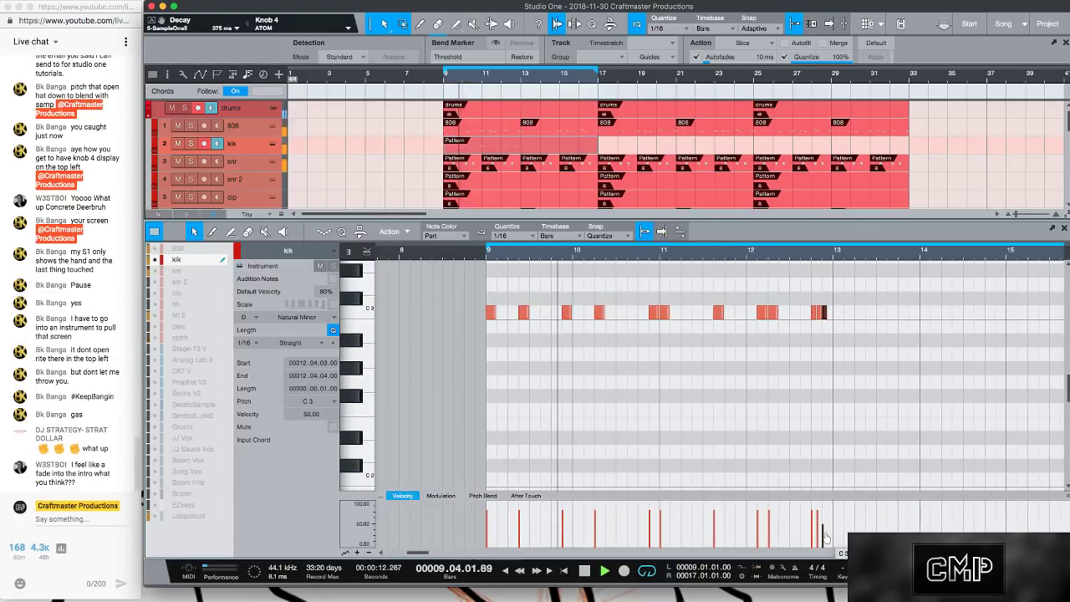
key(space)
key(space)
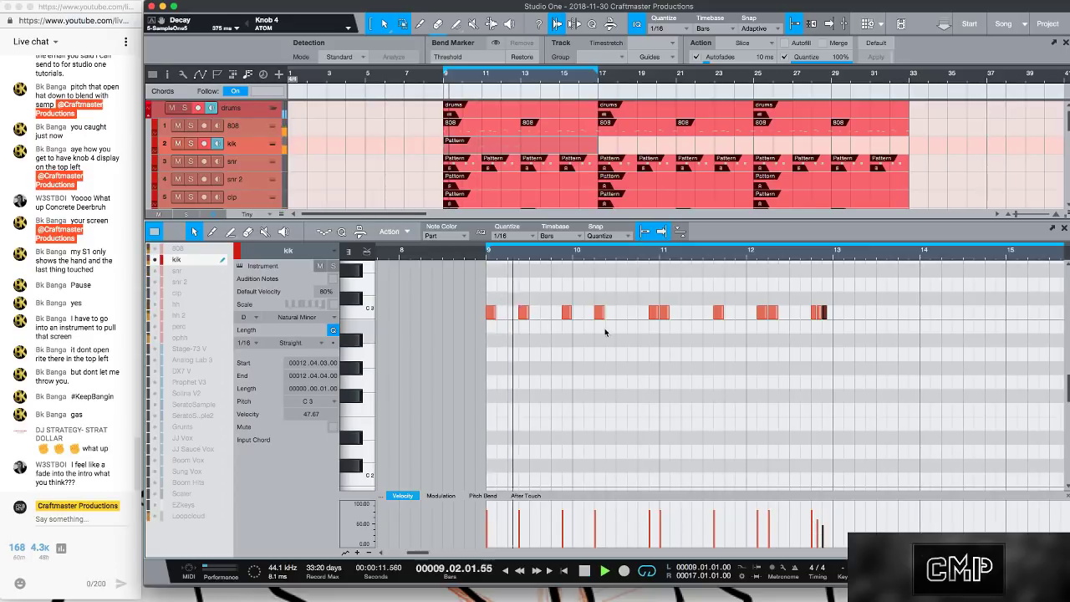
- Try splitting the C 3 note at 10.02.01 into two 1/16 notes and audition the loop
click(598, 312)
key(space)
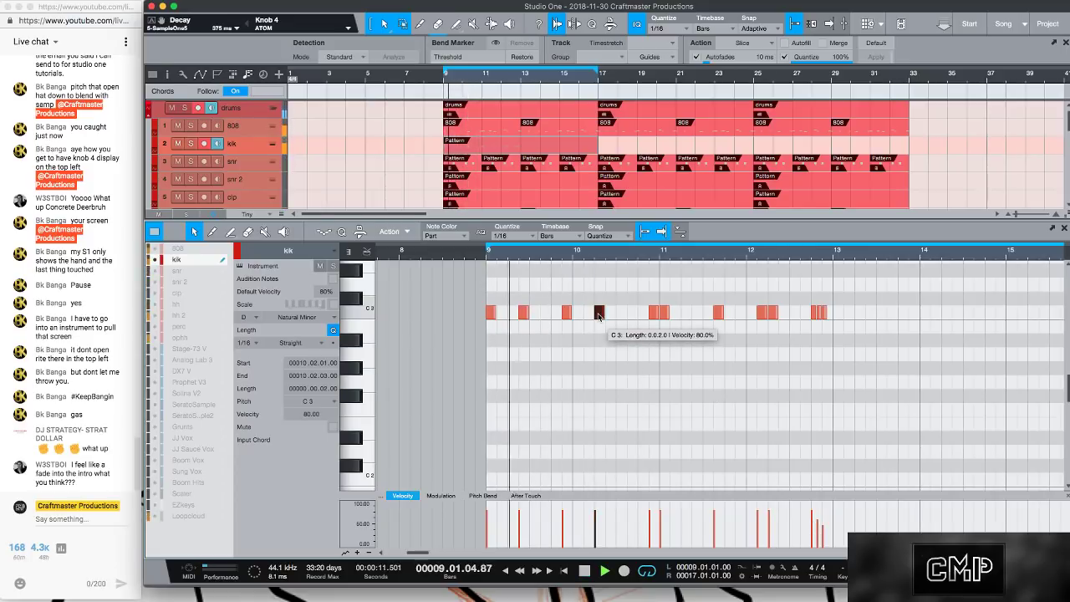
alt+click(599, 313)
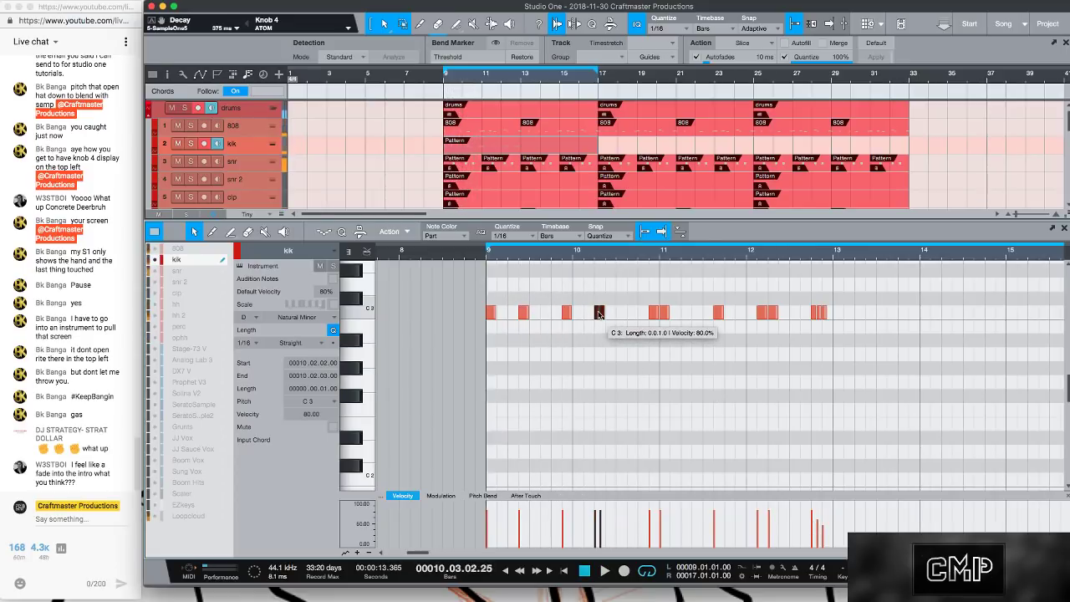
key(space)
key(space)
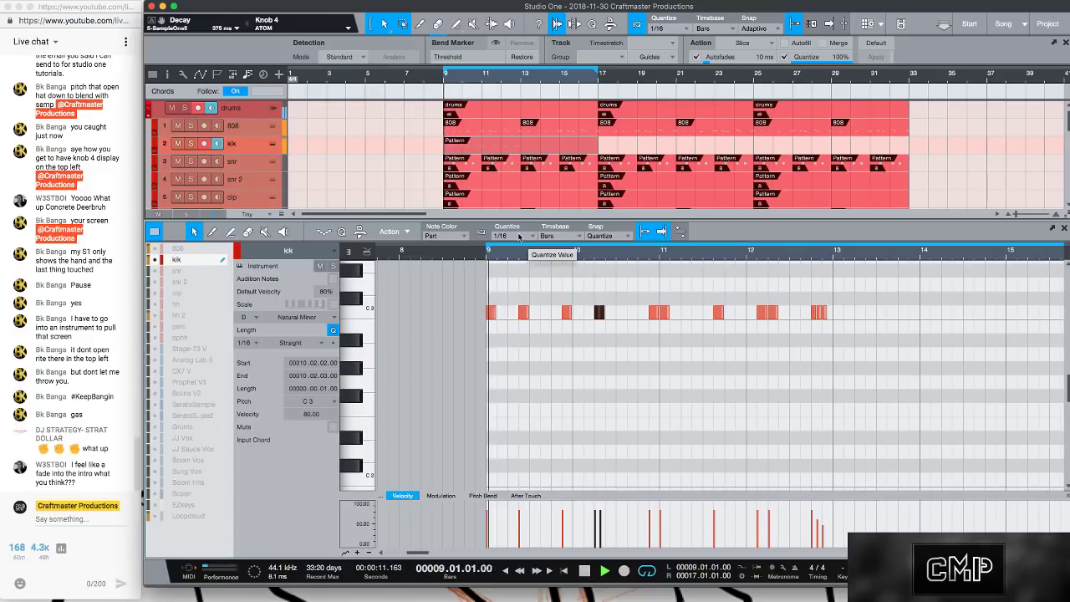
- Try an extra C 3 eighth note at 10.02.03, and delete it together with the sixteenth note at 10.02.02
double_click(609, 313)
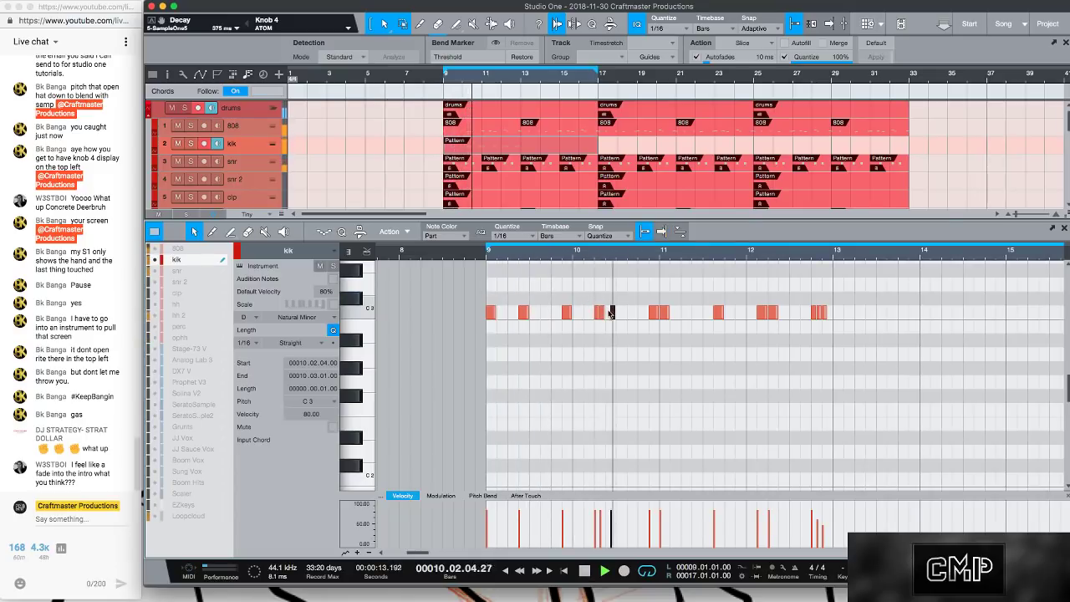
drag(609, 314, 604, 314)
key(space)
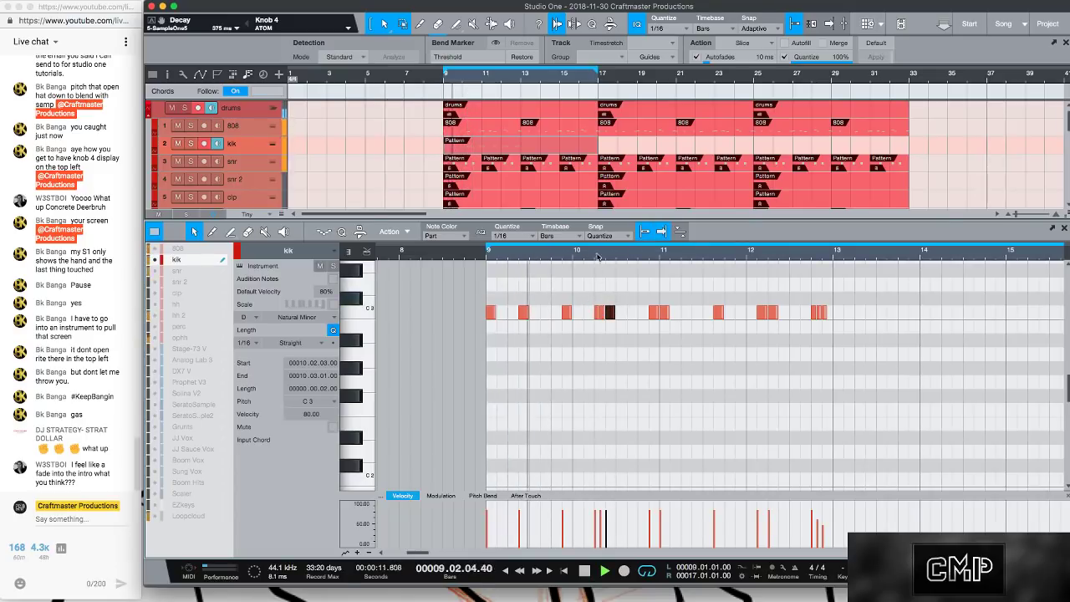
drag(598, 249, 598, 276)
key(space)
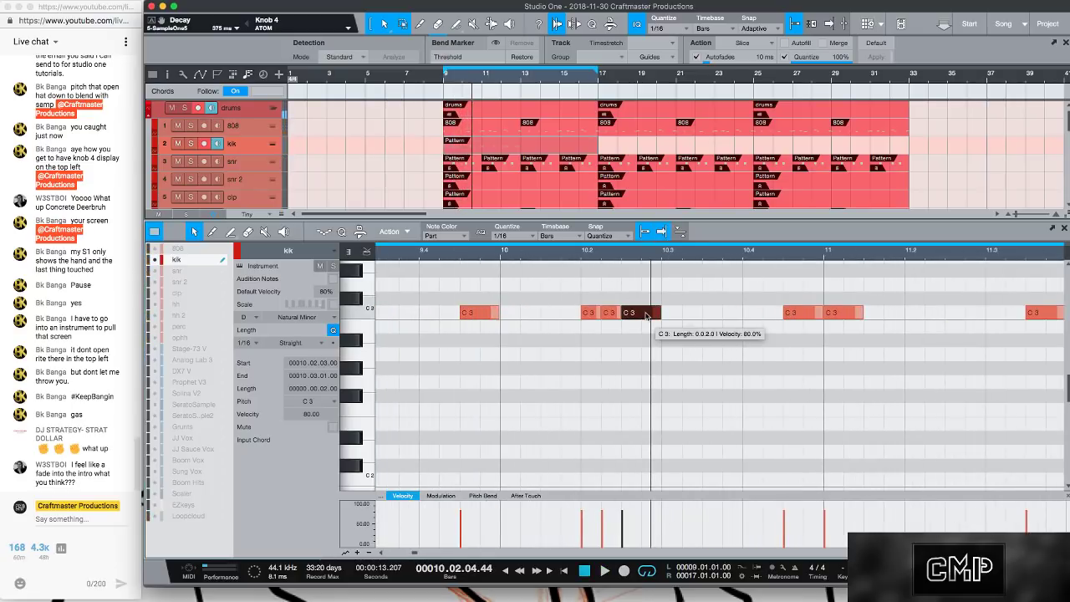
key(BackSpace)
double_click(611, 312)
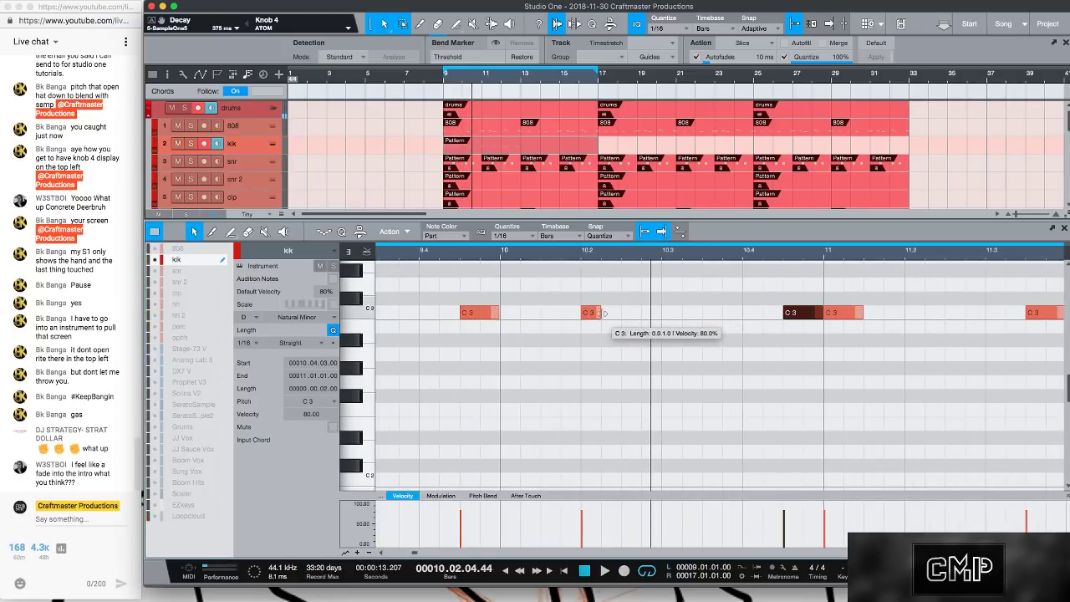
- Turn the C 3 note at 10.02.01 into an eighth-long run of three 1/16 triplet notes with descending velocities
drag(604, 313, 619, 317)
key(t)
key(alt+x)
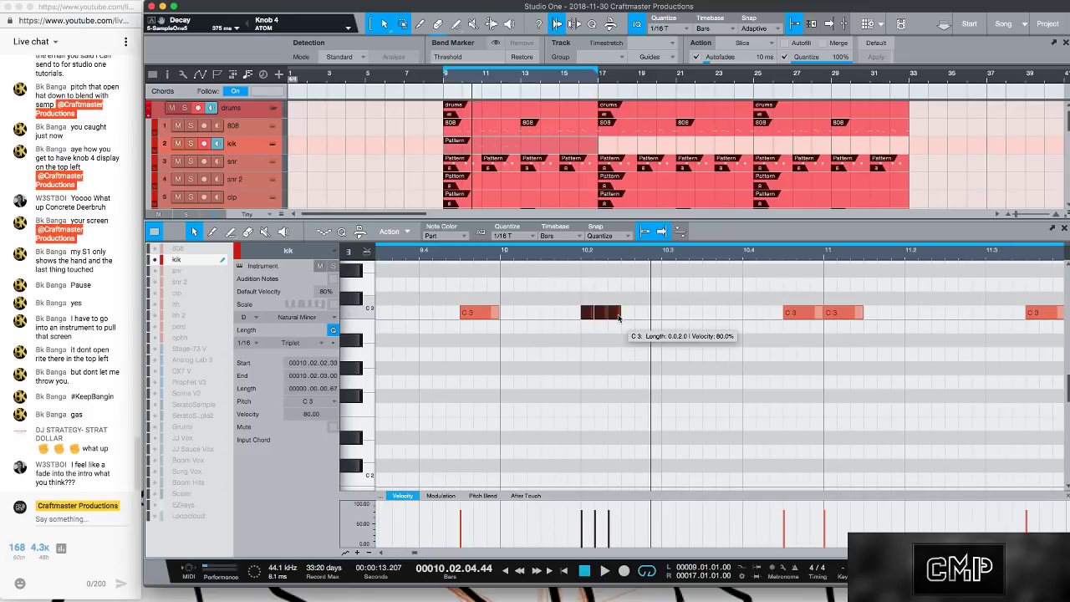
key(space)
click(835, 528)
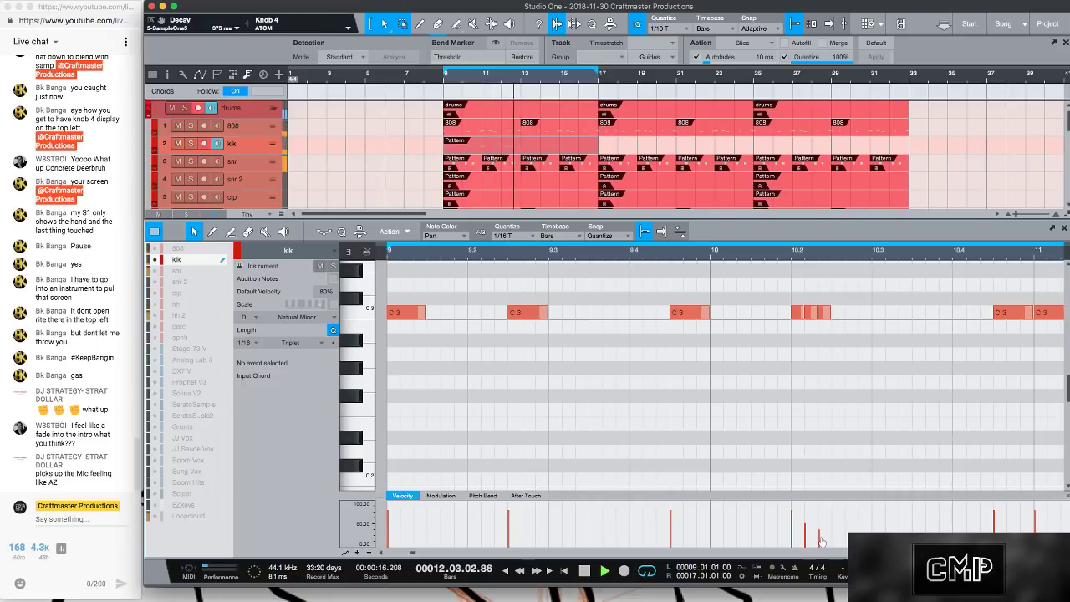
key(space)
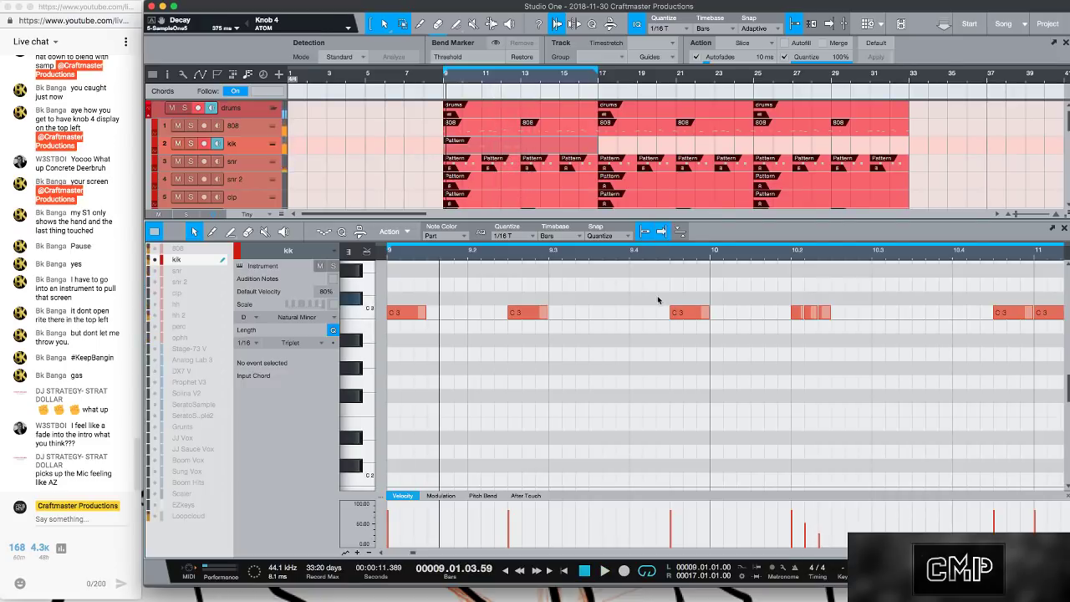
- Duplicate all kick notes of bars 9 to 12 into bars 13 to 16 of the kik part
drag(508, 253, 393, 231)
key(w)
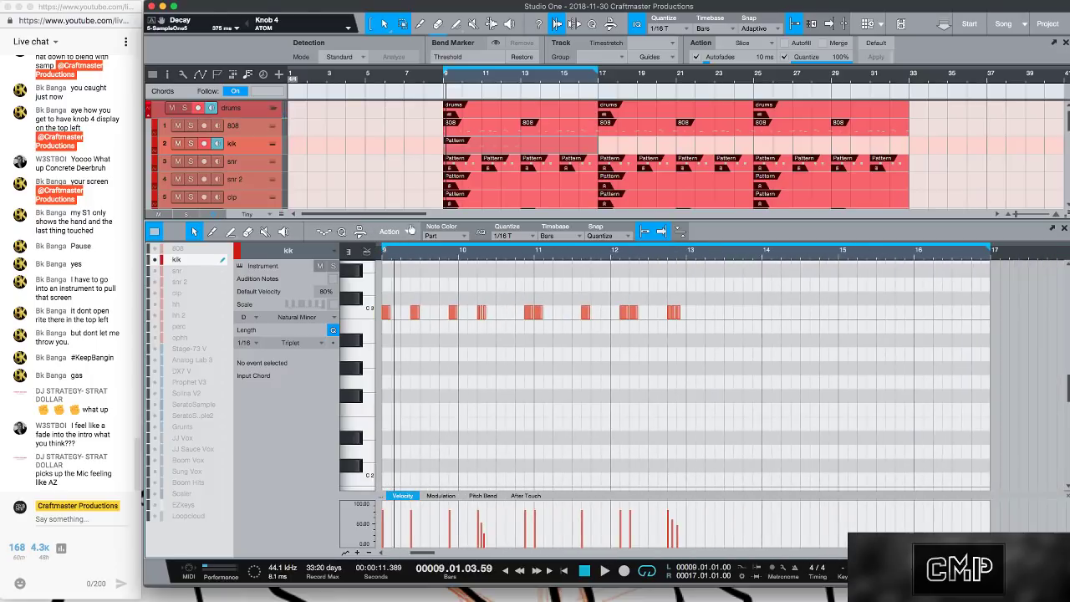
drag(811, 338, 386, 288)
key(space)
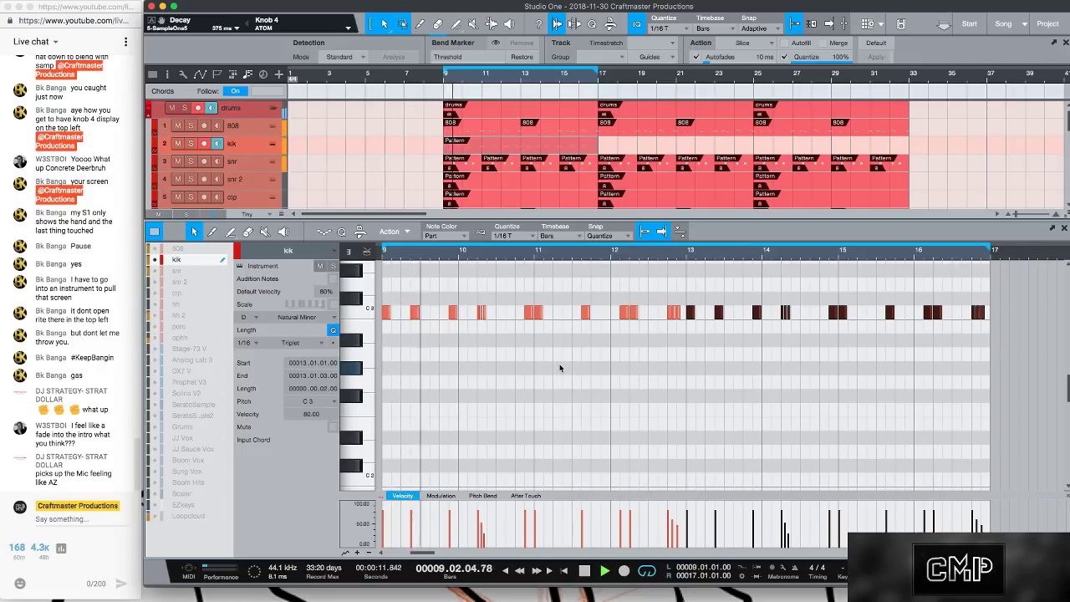
- Delete the C 3 notes at 12.04.02 and 12.04.03 from the first half of the kik part
click(676, 313)
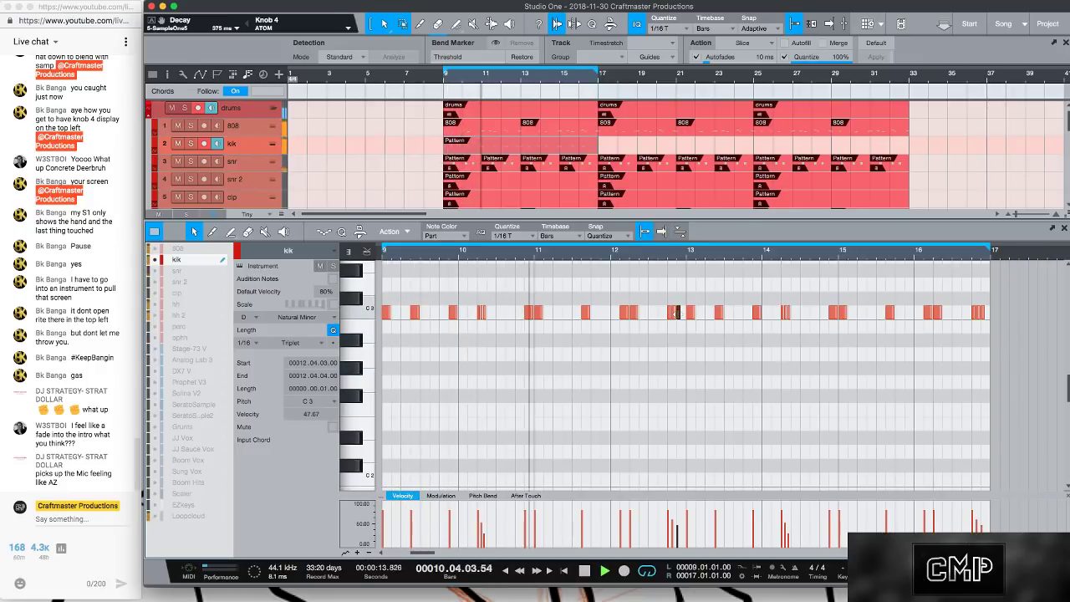
click(672, 313)
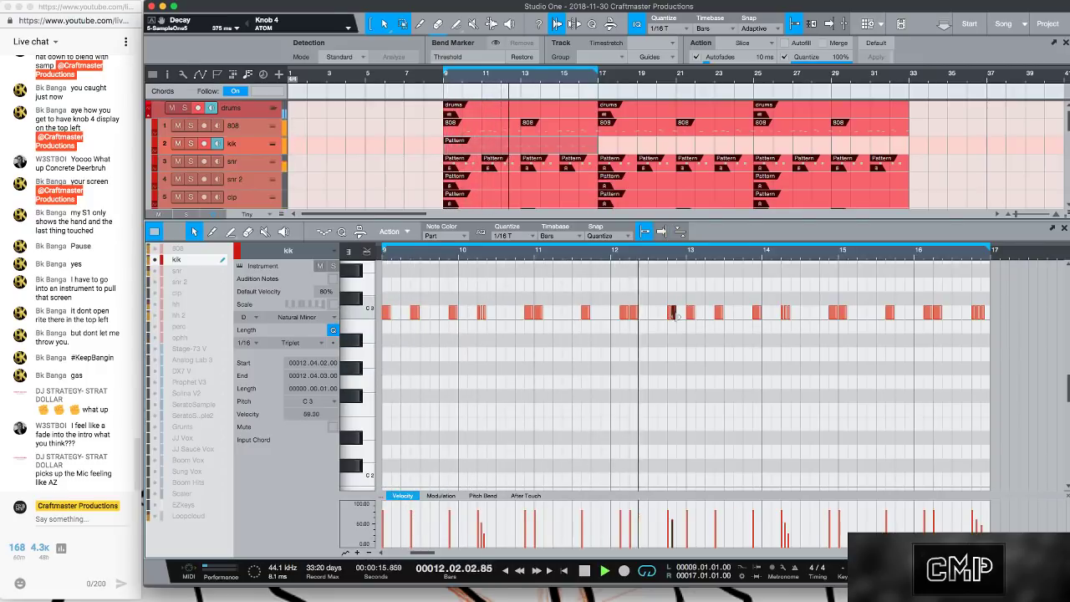
key(Delete)
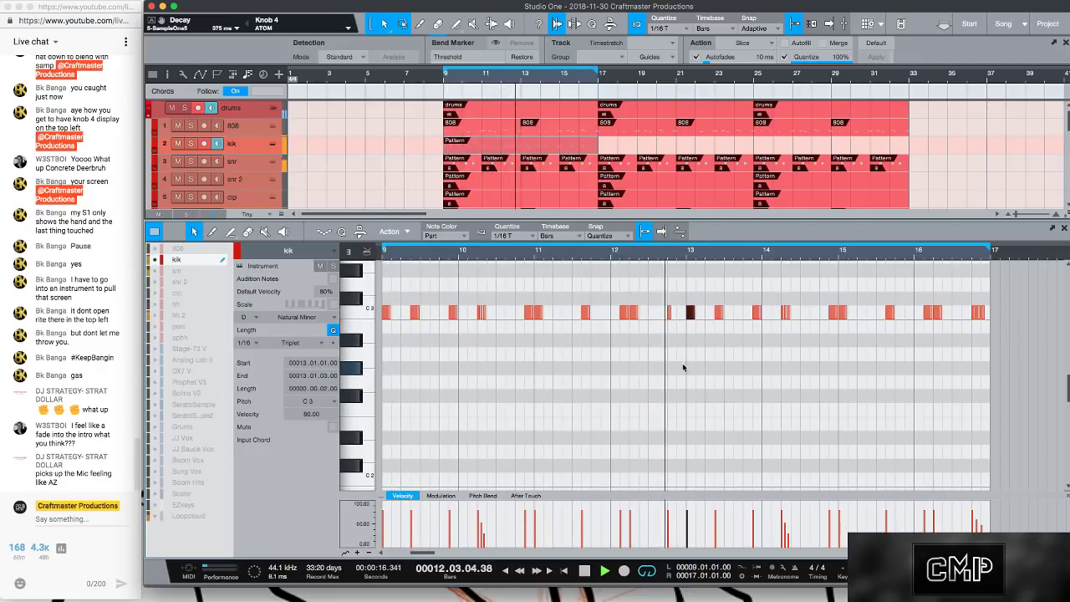
- Add three 1/16 triplet C 3 notes starting at 15.02.03 and lower the velocities of the last two
key(space)
double_click(866, 314)
drag(876, 316, 874, 317)
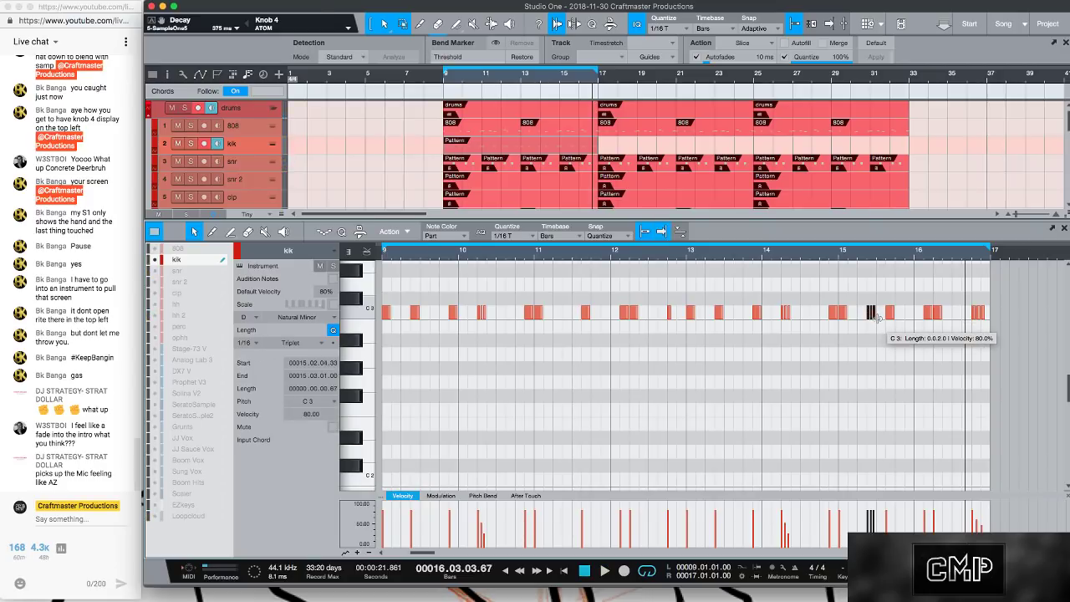
key(space)
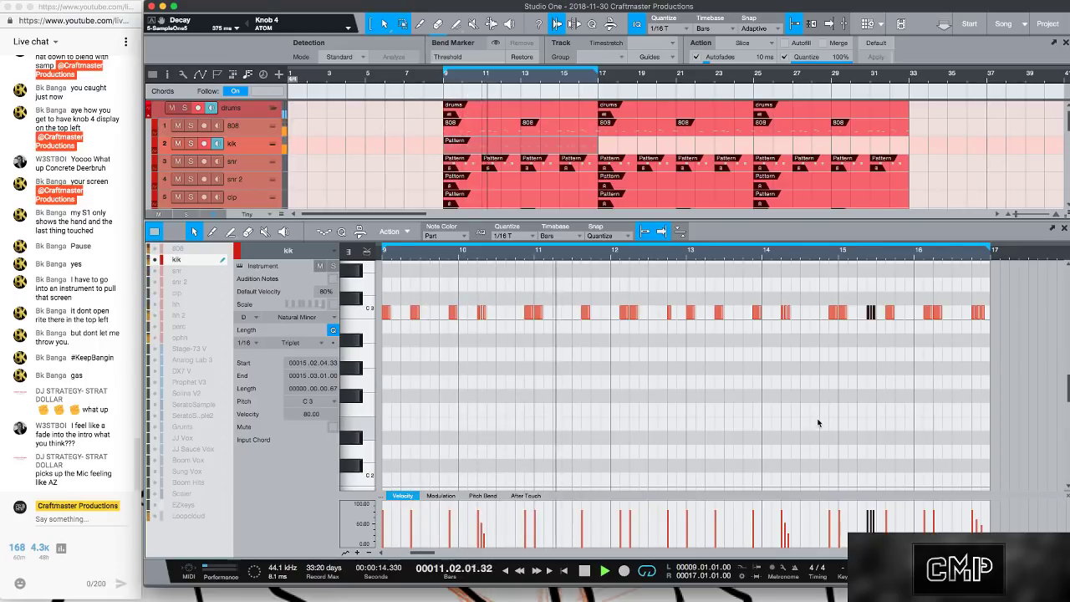
click(901, 522)
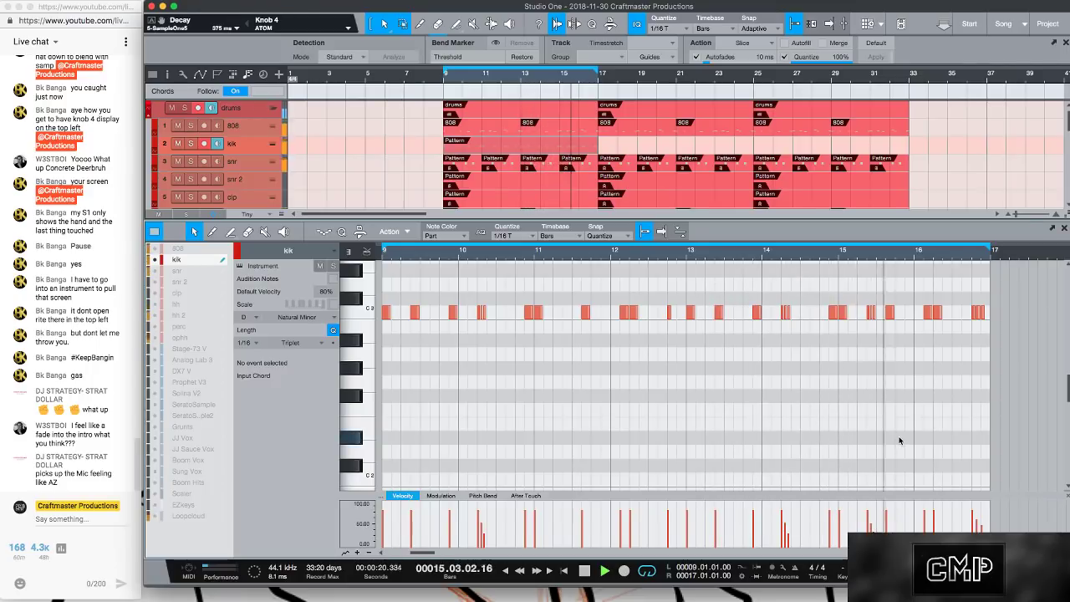
- Add a 1/16 triplet C 3 note at 15.04.01 in the kik part and play the loop from bar 9
scroll(899, 441, up, 5)
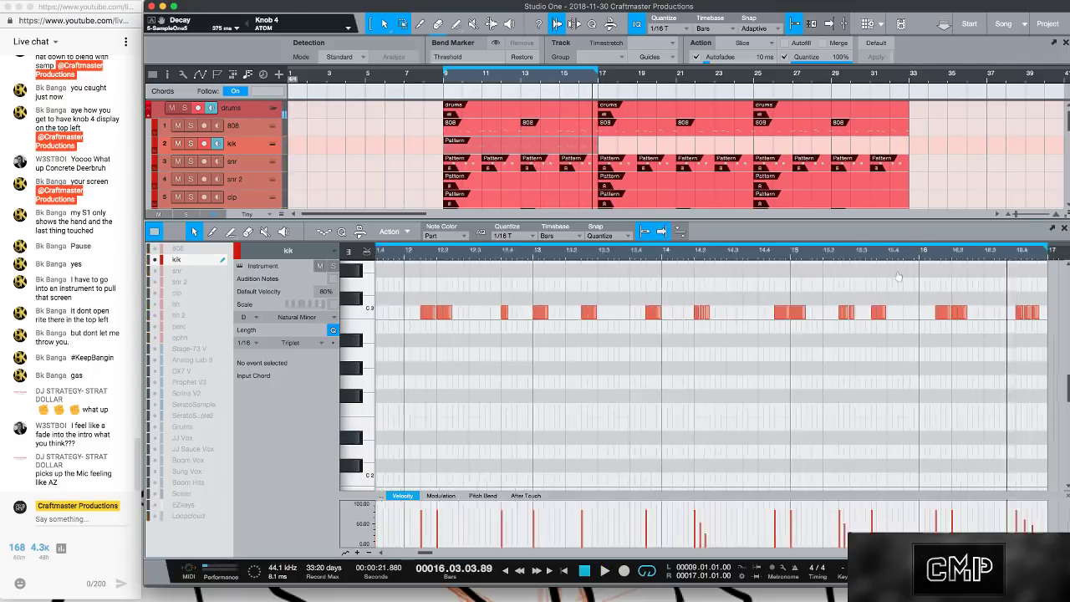
click(854, 314)
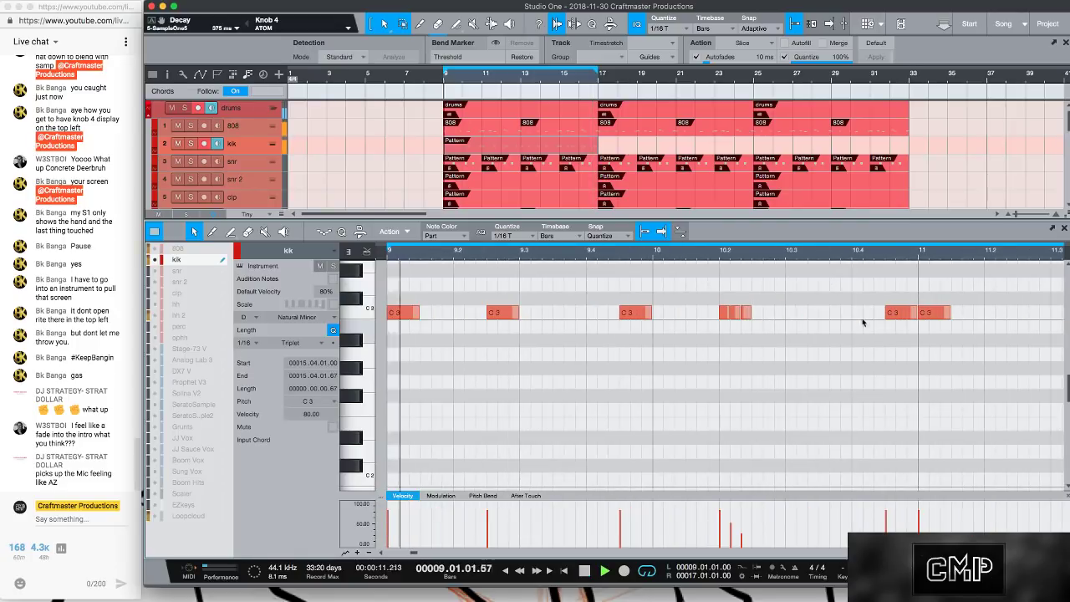
drag(724, 251, 527, 230)
- Open the kik track's Sample One instrument and load the Cassette Drums preset from the kiks folder
click(273, 144)
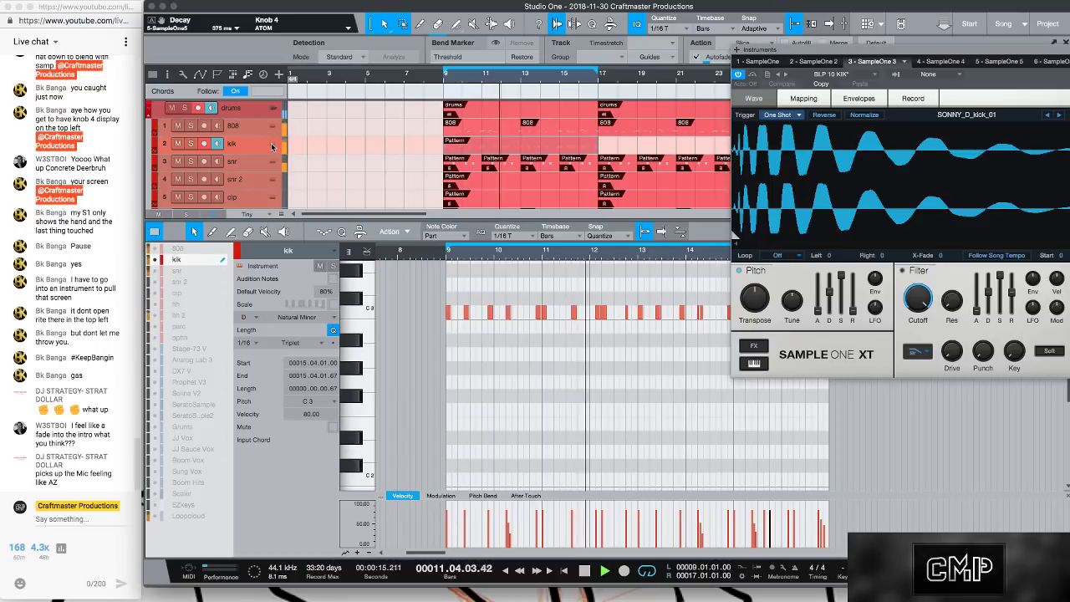
drag(867, 55, 292, 75)
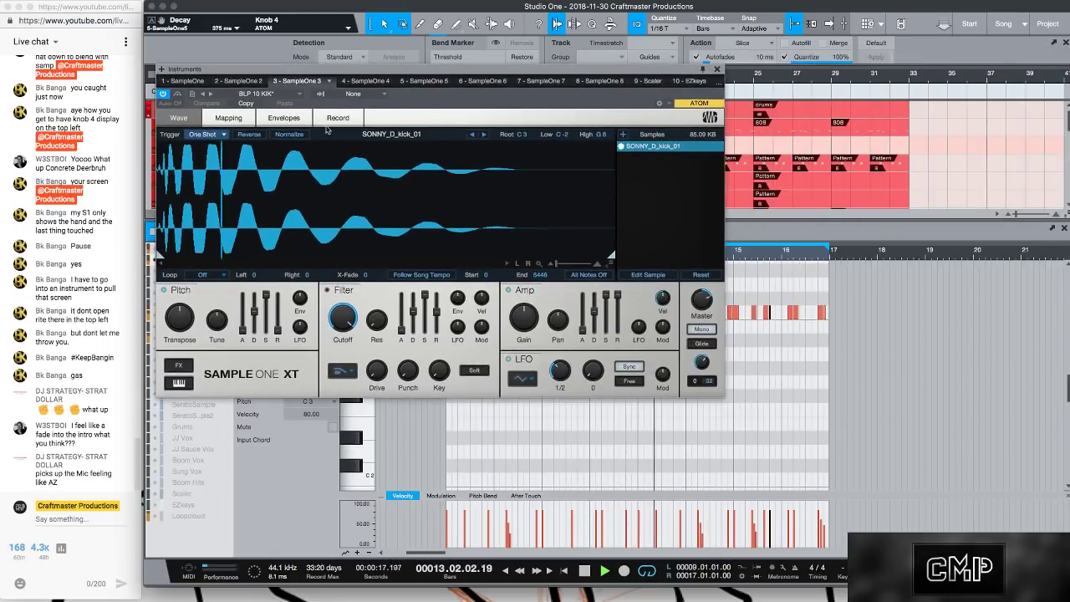
click(303, 94)
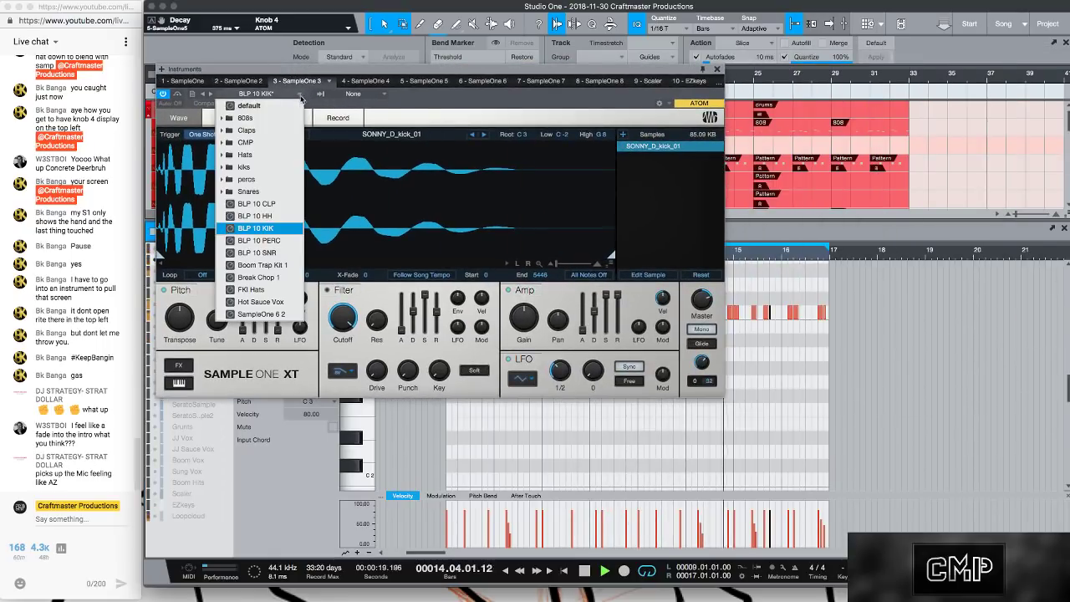
click(221, 168)
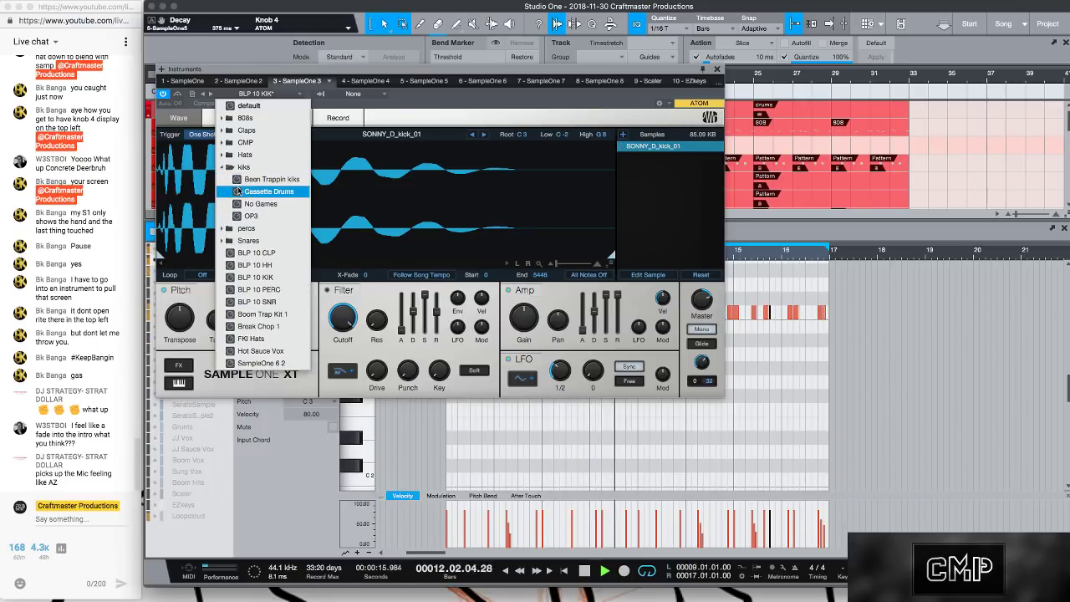
click(270, 193)
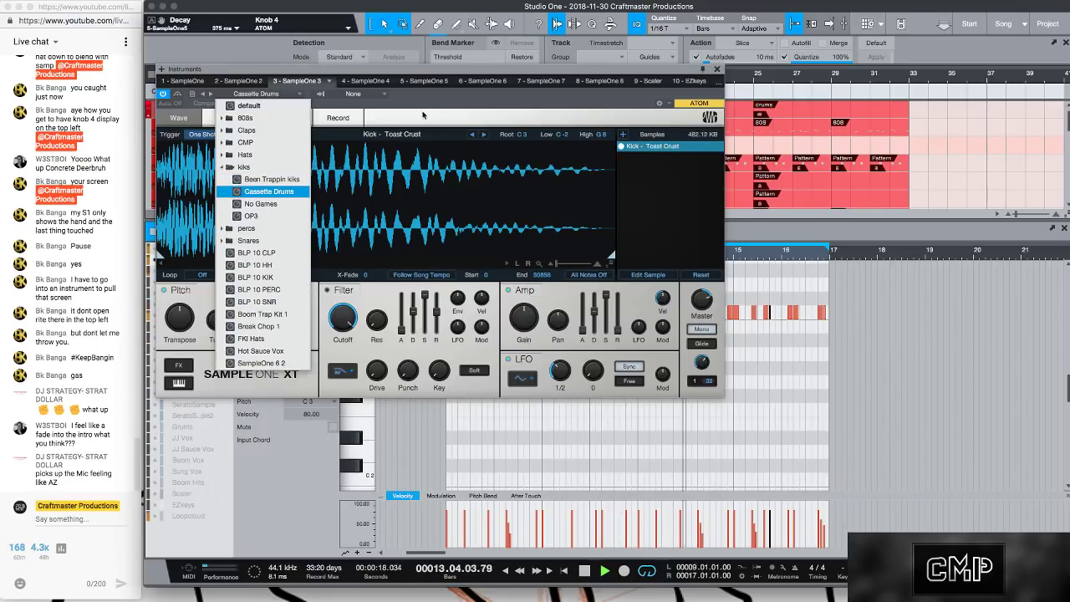
click(496, 116)
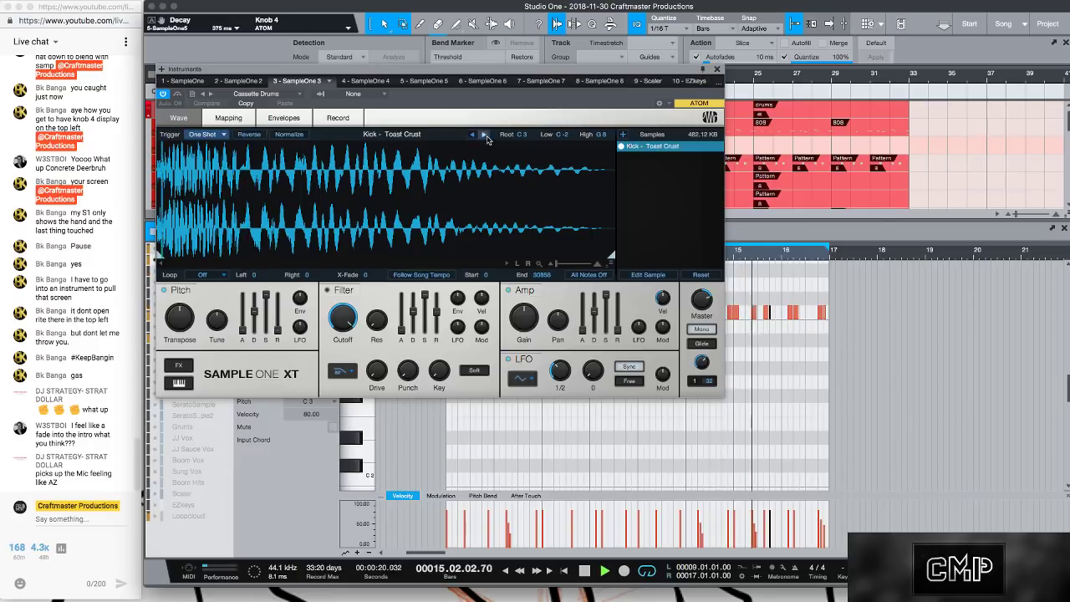
- Audition successive kick samples against the playing loop, moving on to Kick - Breakline
click(483, 134)
click(484, 135)
click(484, 134)
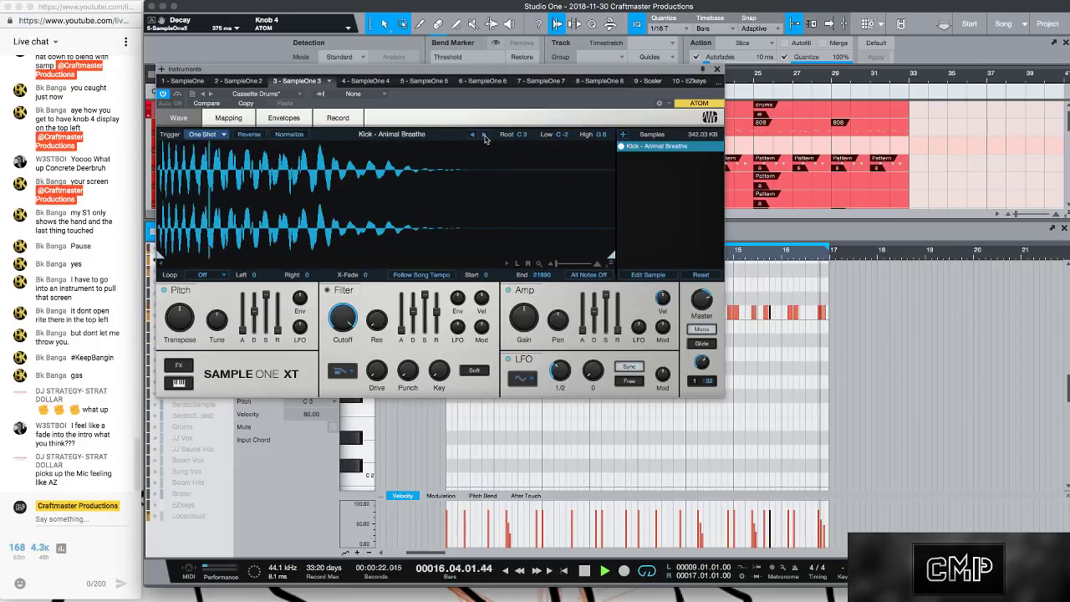
click(484, 135)
click(483, 134)
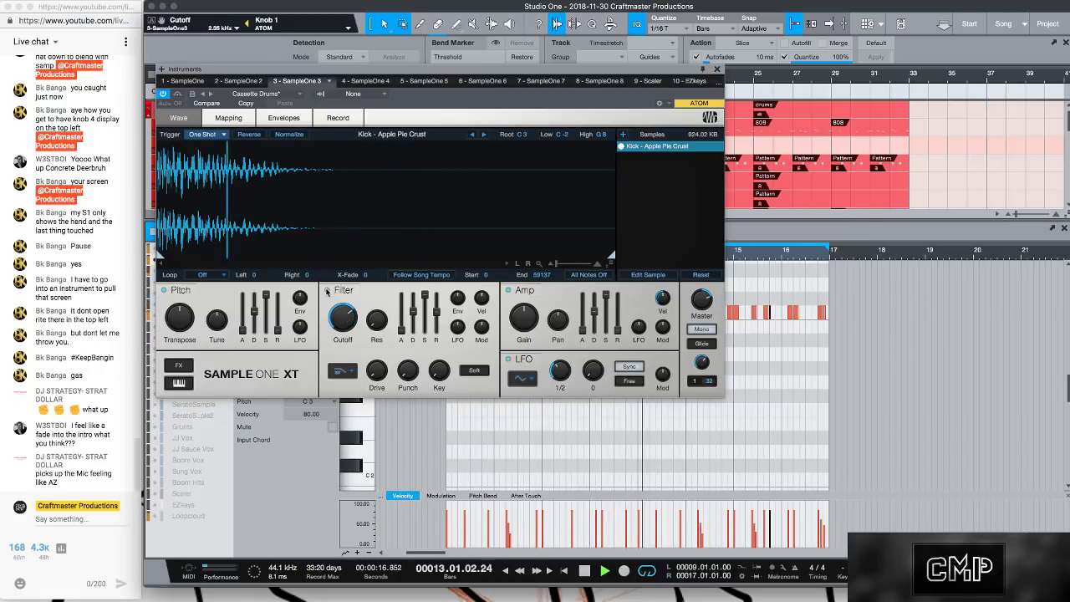
click(486, 135)
click(485, 135)
click(484, 135)
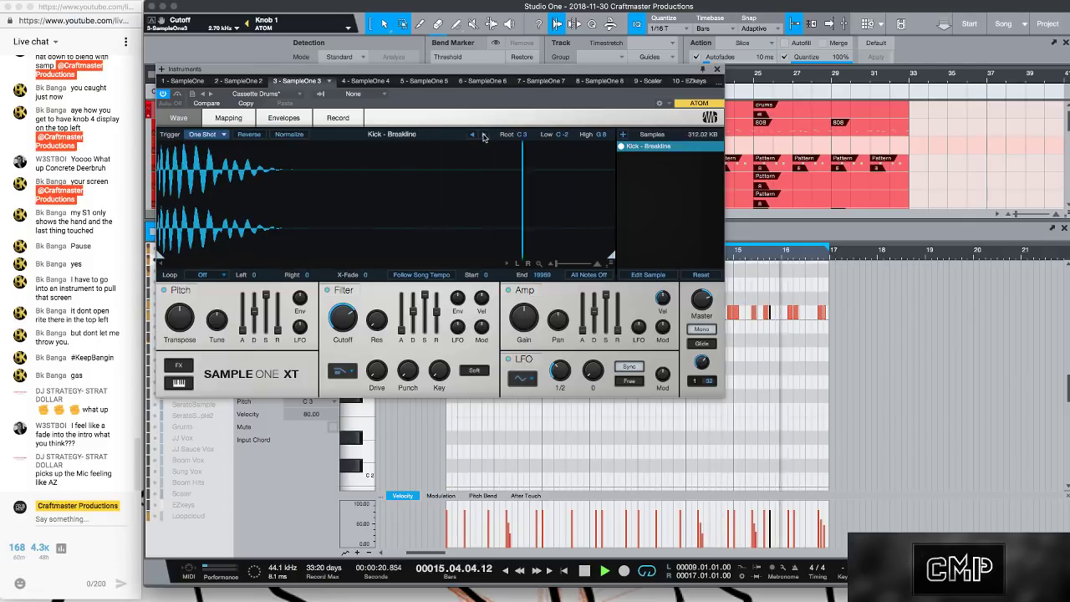
- Show the kik track's inspector and audition further kick samples up to Kick - Dash
drag(424, 72, 564, 105)
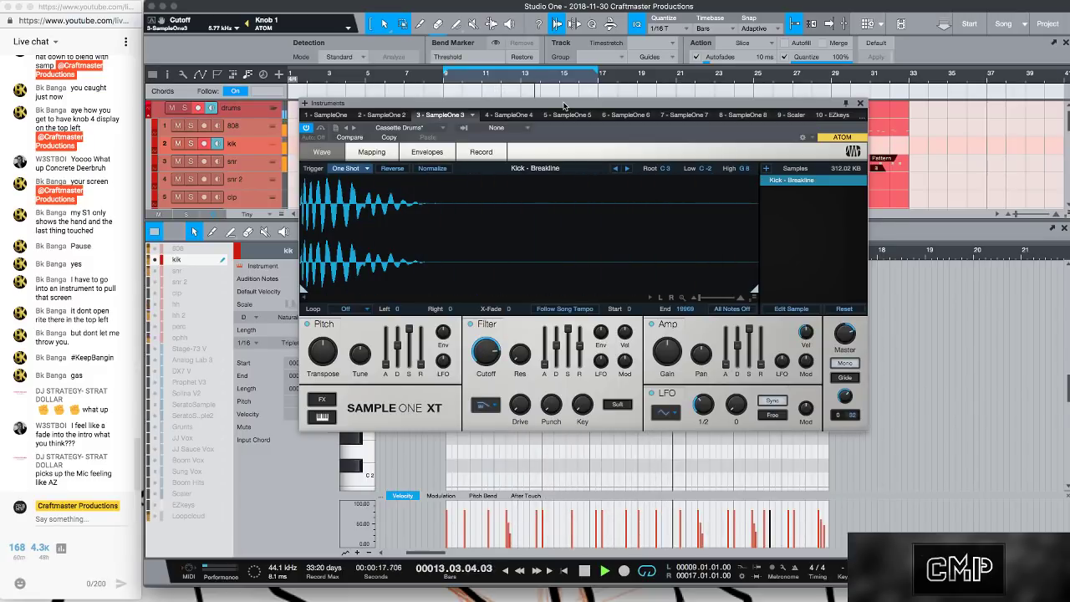
key(F4)
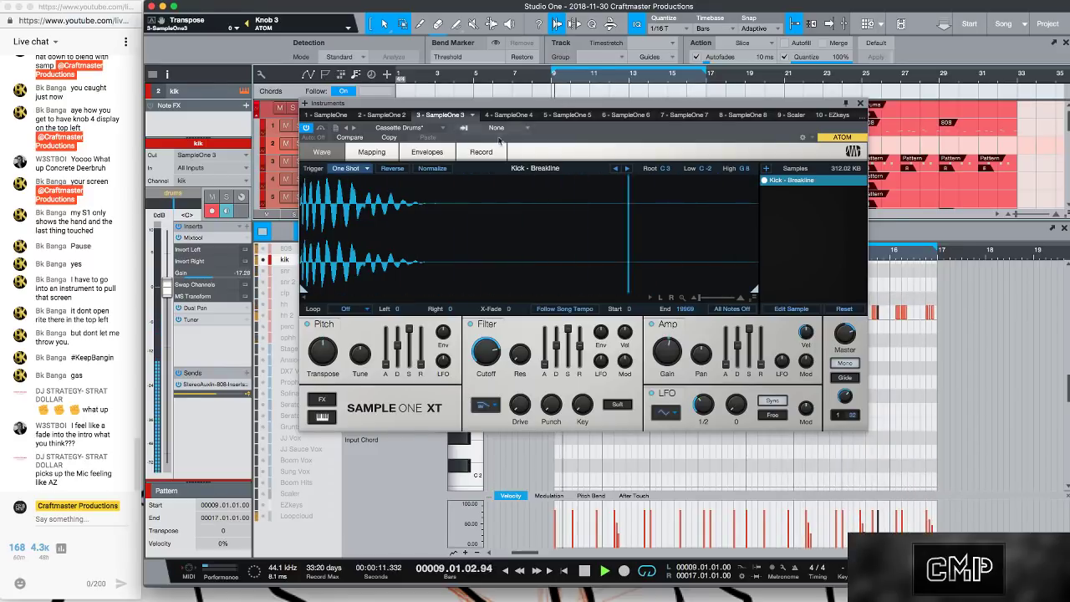
click(627, 168)
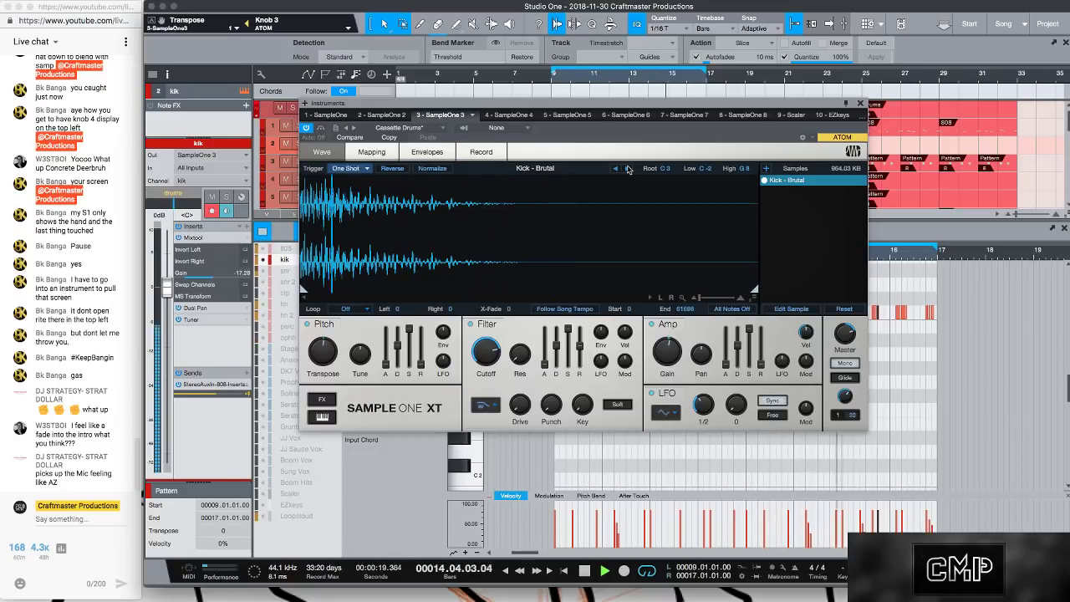
click(628, 168)
click(627, 168)
click(628, 168)
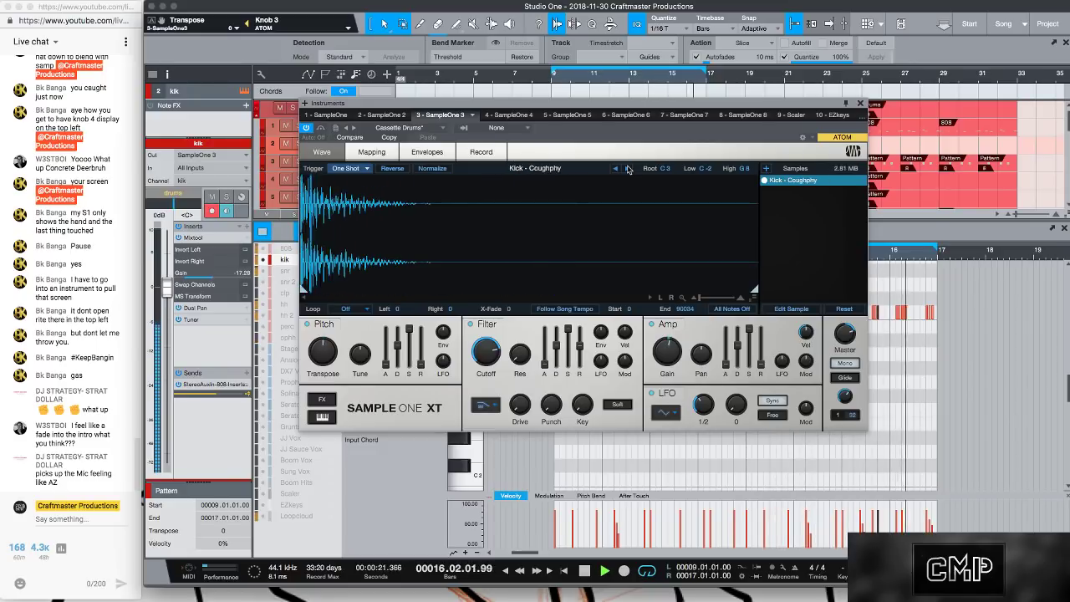
click(627, 168)
click(628, 168)
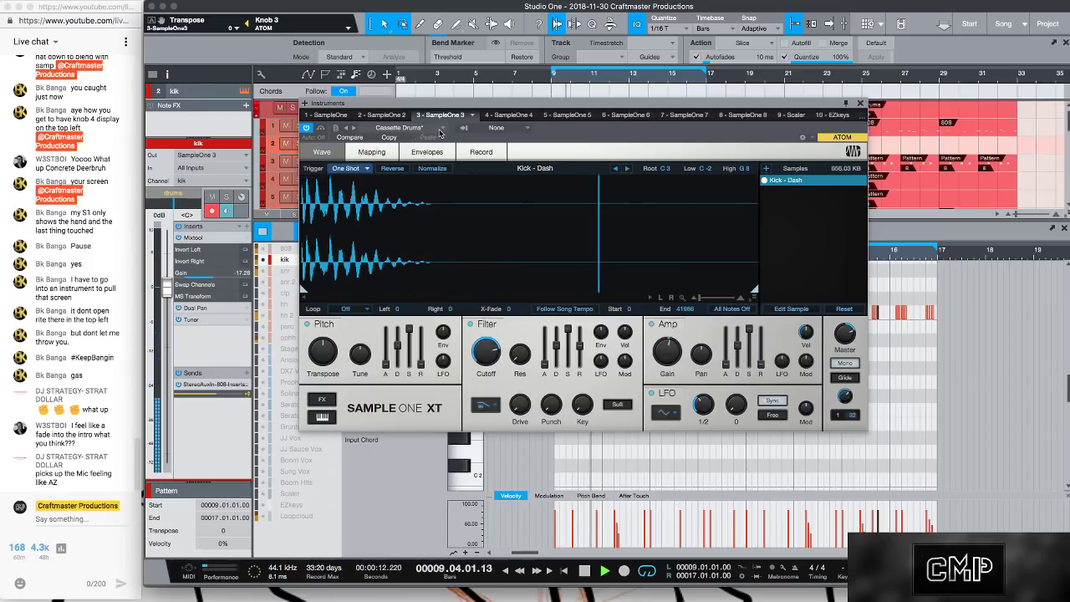
- Load the OP3 preset from the kiks folder into the kik instrument
click(399, 127)
click(412, 249)
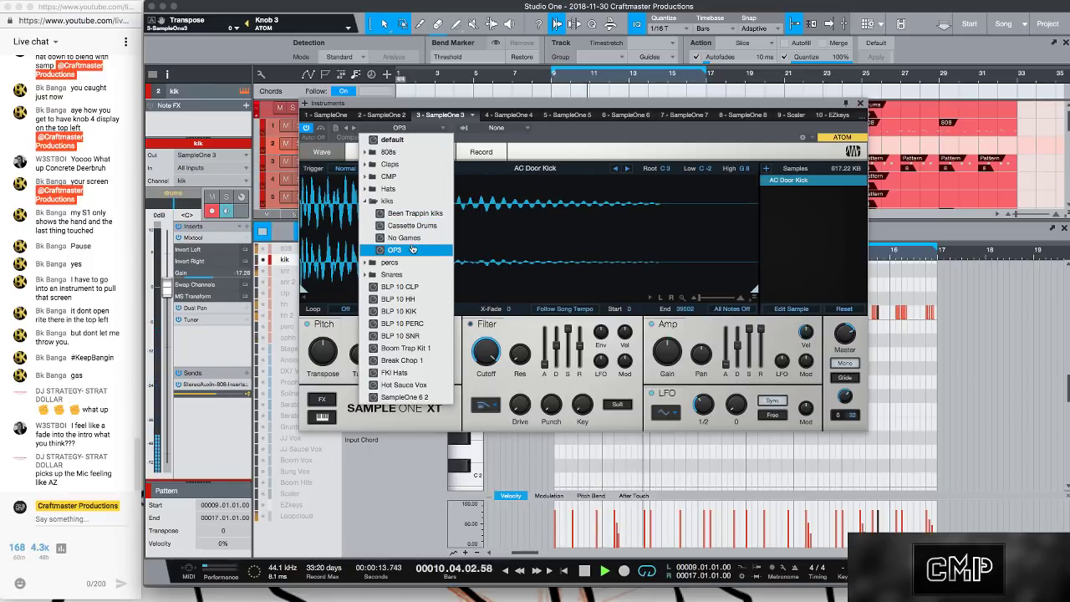
click(639, 181)
- Audition the OP3 kick samples one after another and settle on Capped Winter Kick
click(628, 168)
click(628, 168)
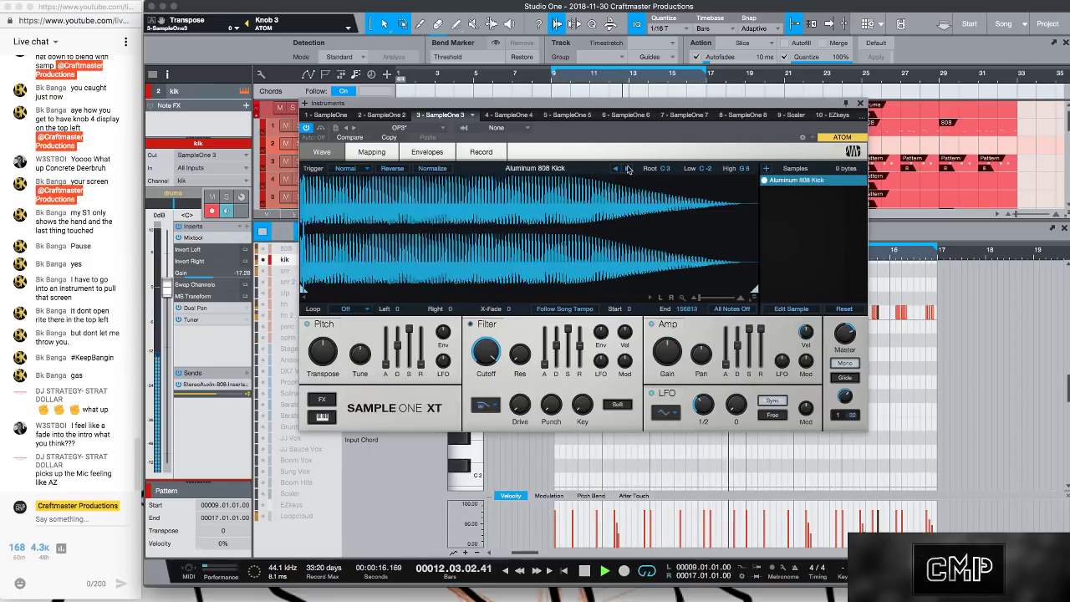
click(628, 168)
click(628, 168)
click(627, 168)
click(628, 168)
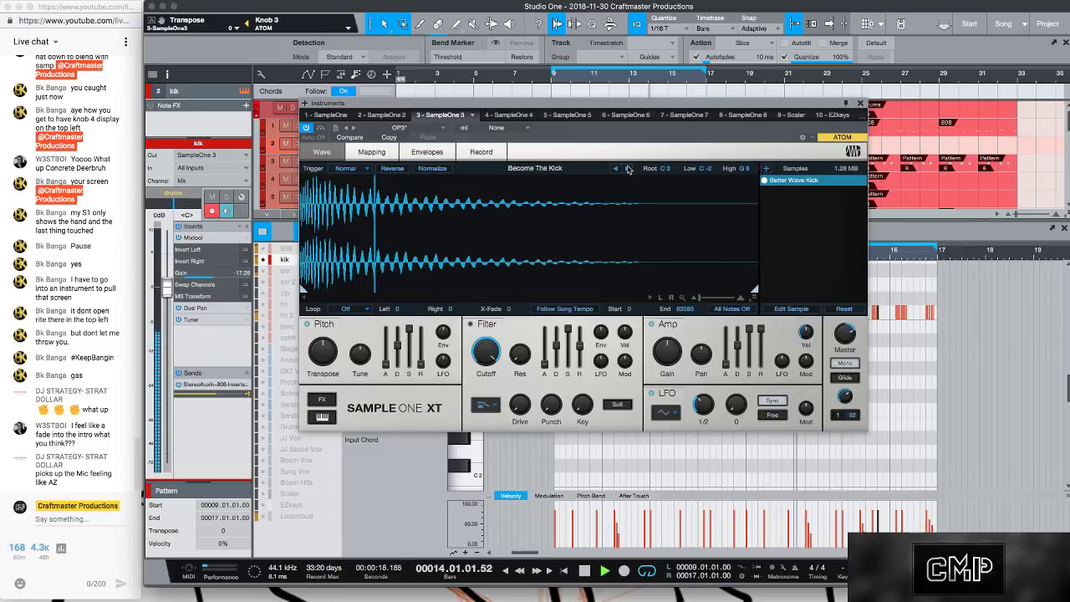
click(627, 168)
click(628, 168)
click(627, 168)
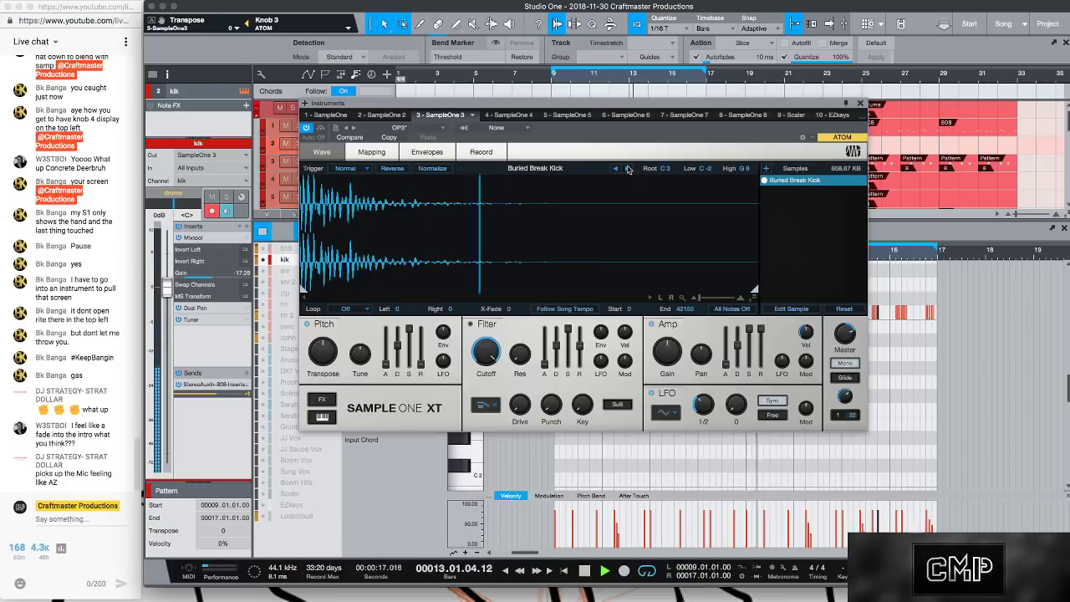
click(627, 168)
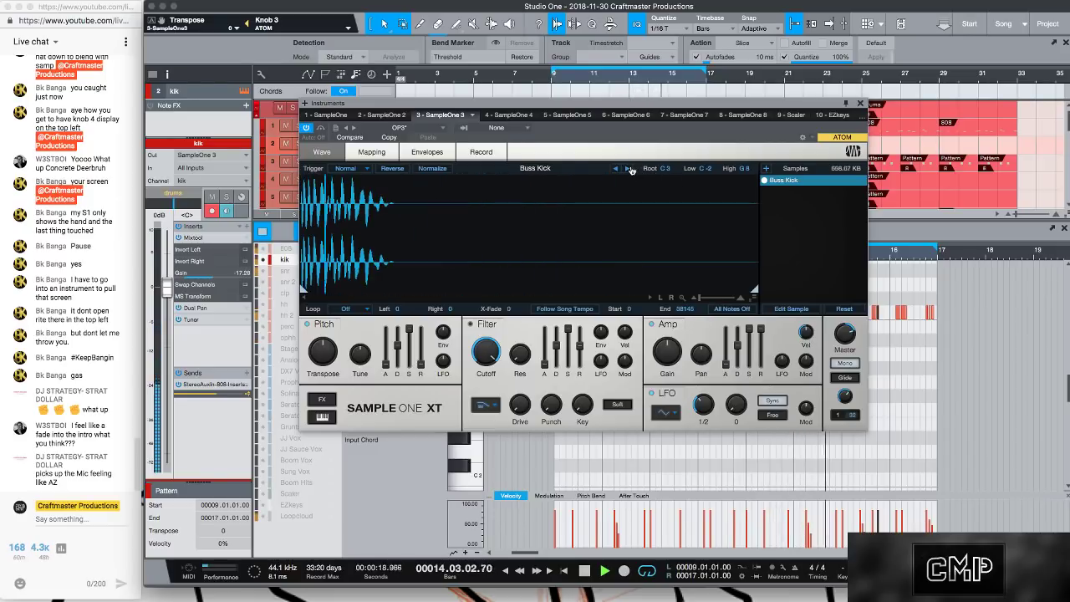
click(629, 168)
click(629, 168)
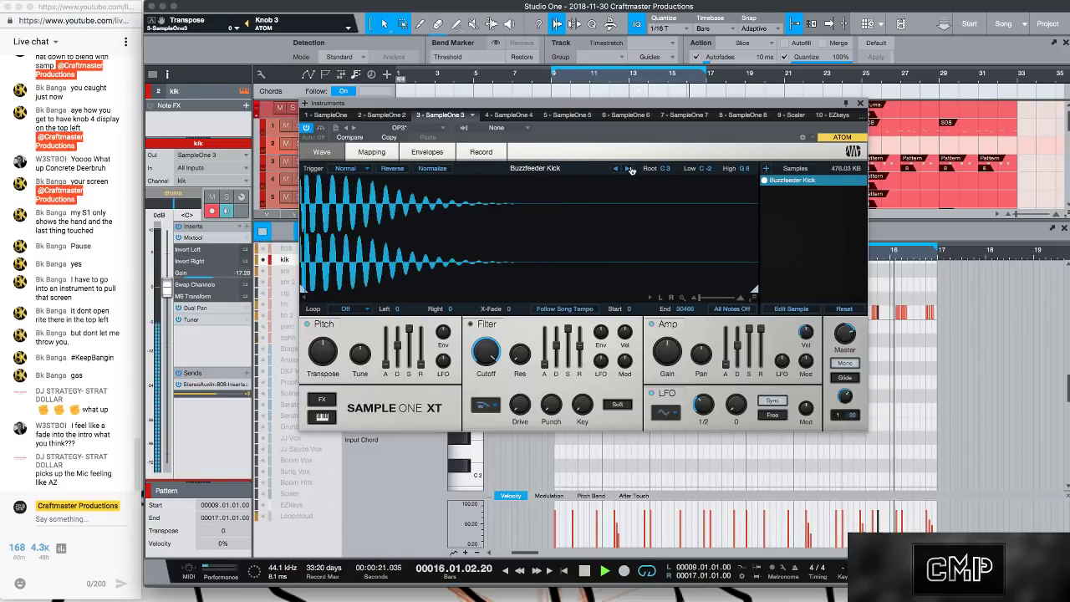
click(629, 169)
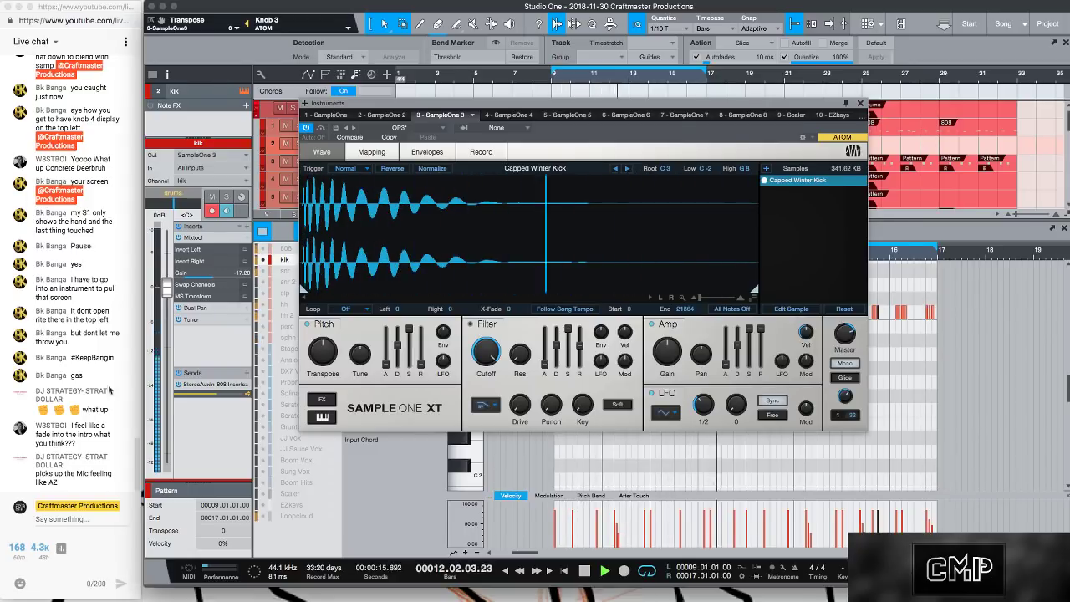
- Set the kik Mixtool gain to -16.80 dB and insert KClip on the track, continuing its trial
drag(184, 276, 186, 279)
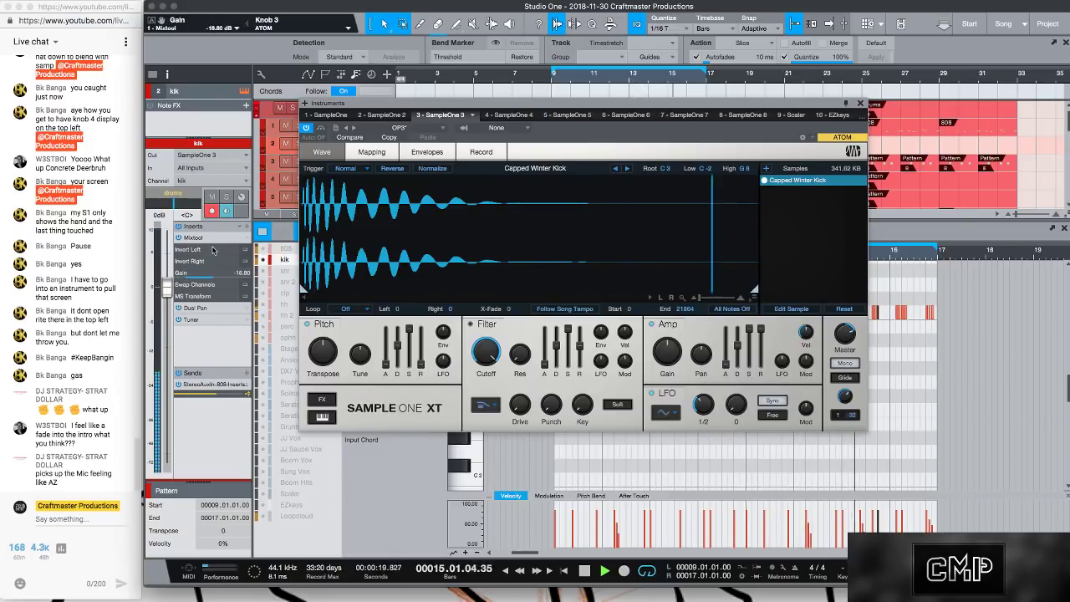
click(259, 231)
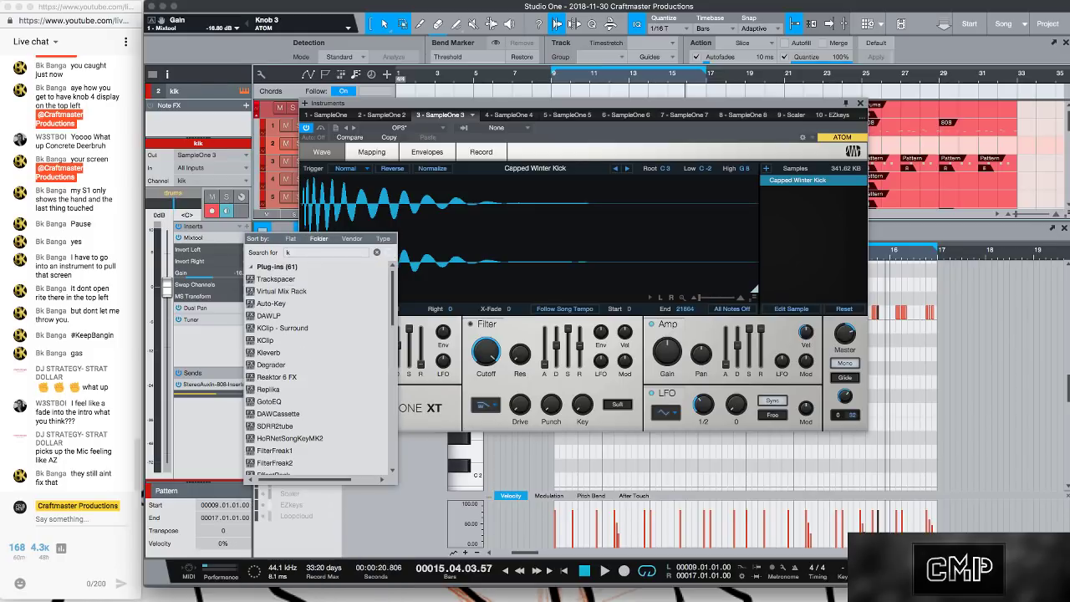
click(264, 339)
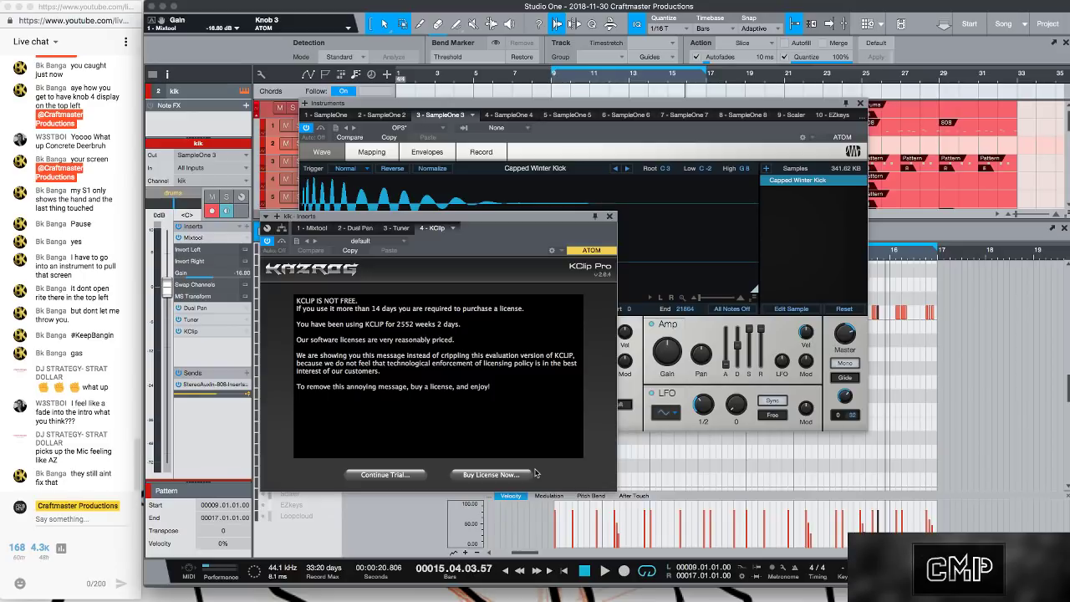
click(386, 475)
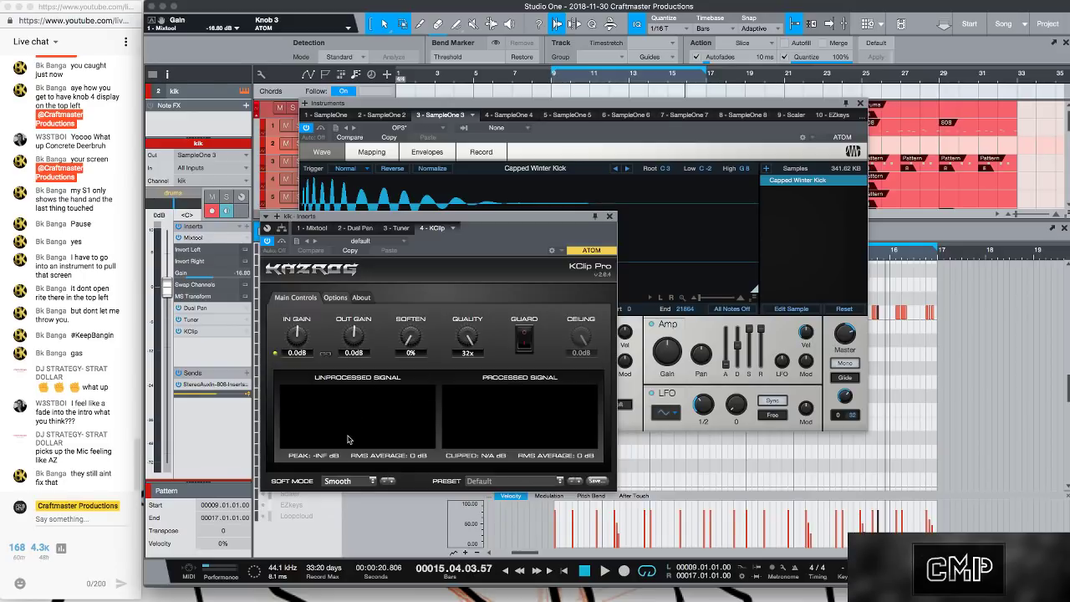
- Enable KClip's guard on the kik track, start playback and lower the ceiling to -3.2 dB
click(524, 332)
key(space)
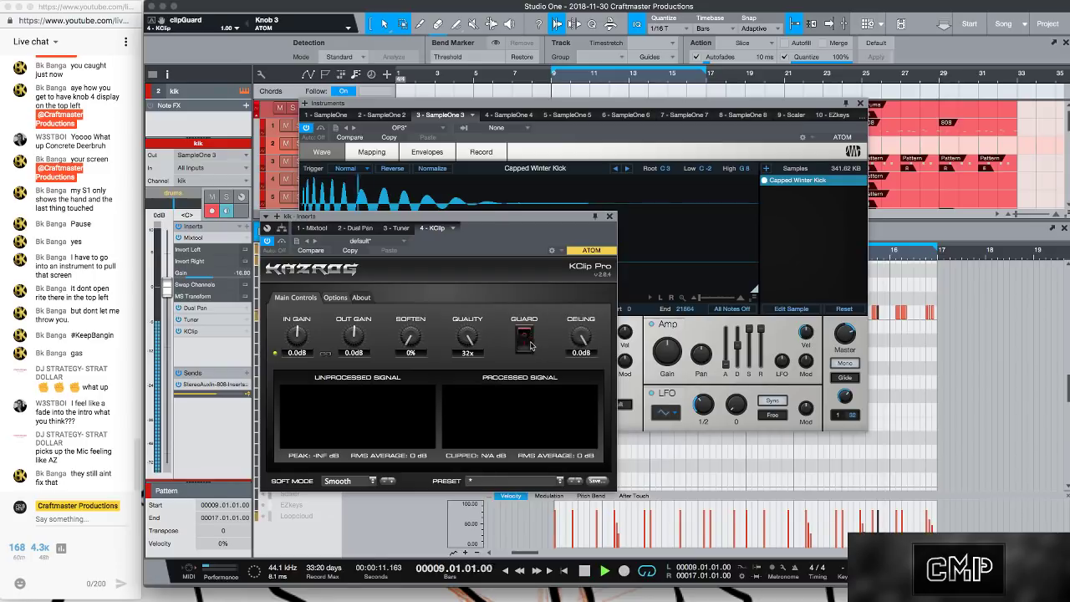
mouse_move(300, 337)
mouse_down()
mouse_move(305, 287)
mouse_move(310, 348)
mouse_up()
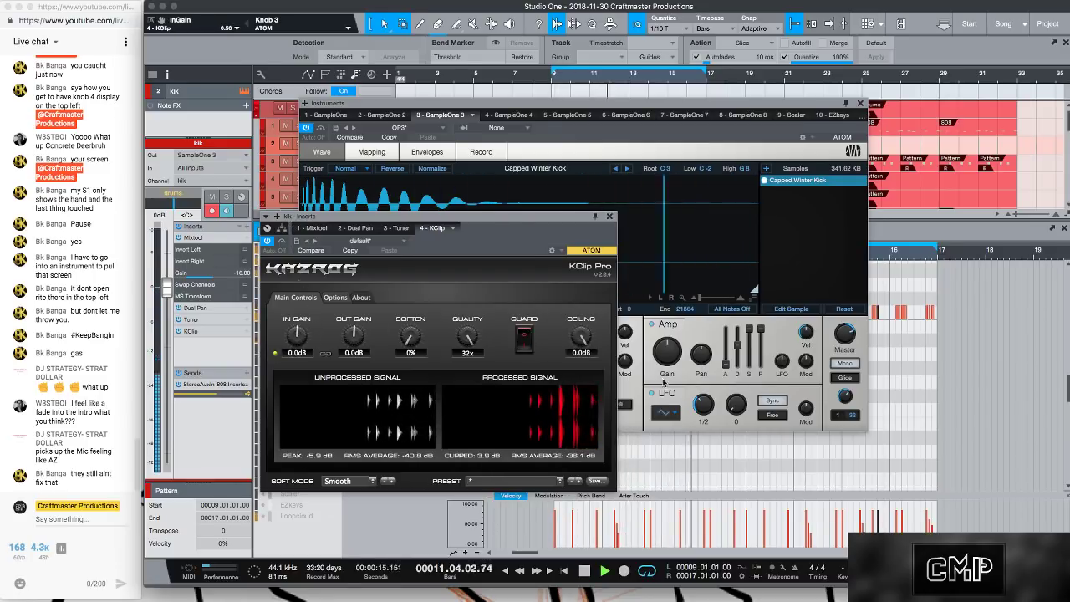
drag(580, 335, 580, 424)
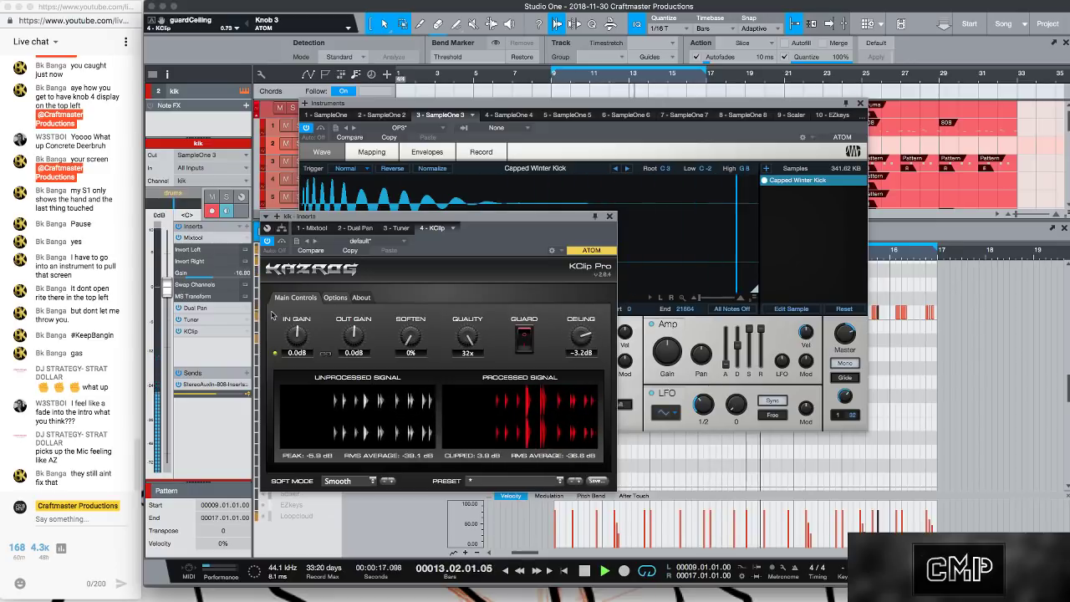
- Raise KClip's input gain to 9.3 dB and lower its ceiling to -6.8 dB while the kick loop plays
drag(296, 334, 310, 274)
drag(578, 336, 579, 350)
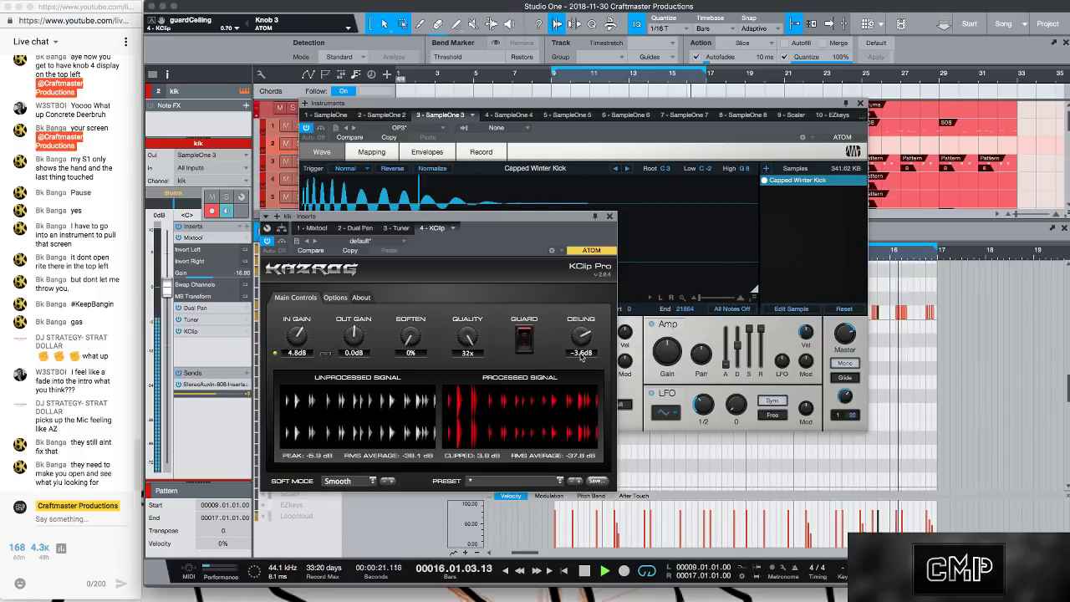
drag(303, 336, 308, 326)
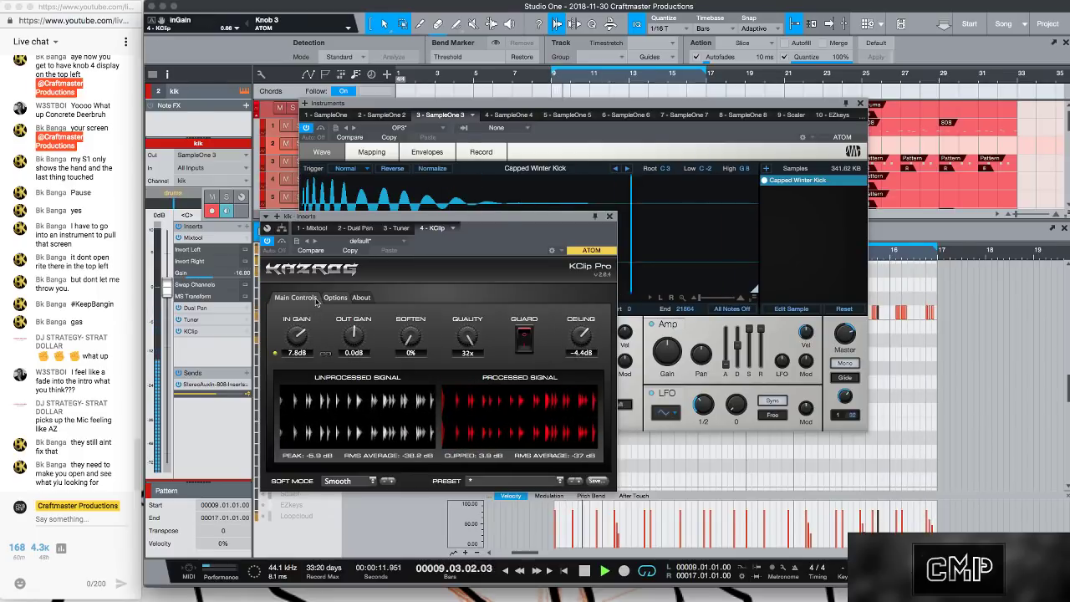
drag(579, 338, 572, 351)
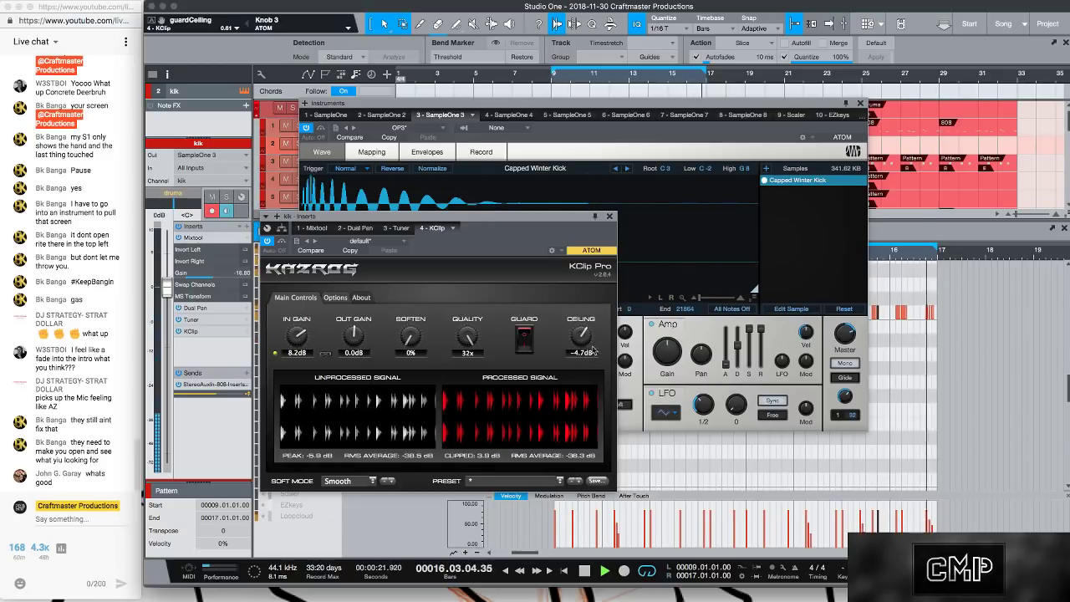
drag(582, 341, 583, 347)
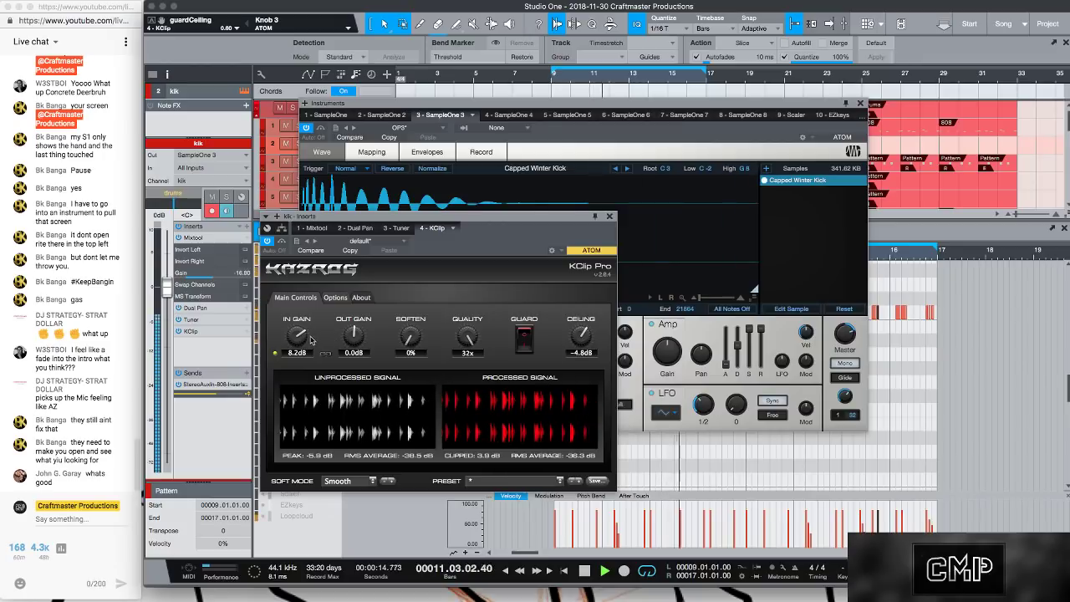
drag(305, 337, 309, 329)
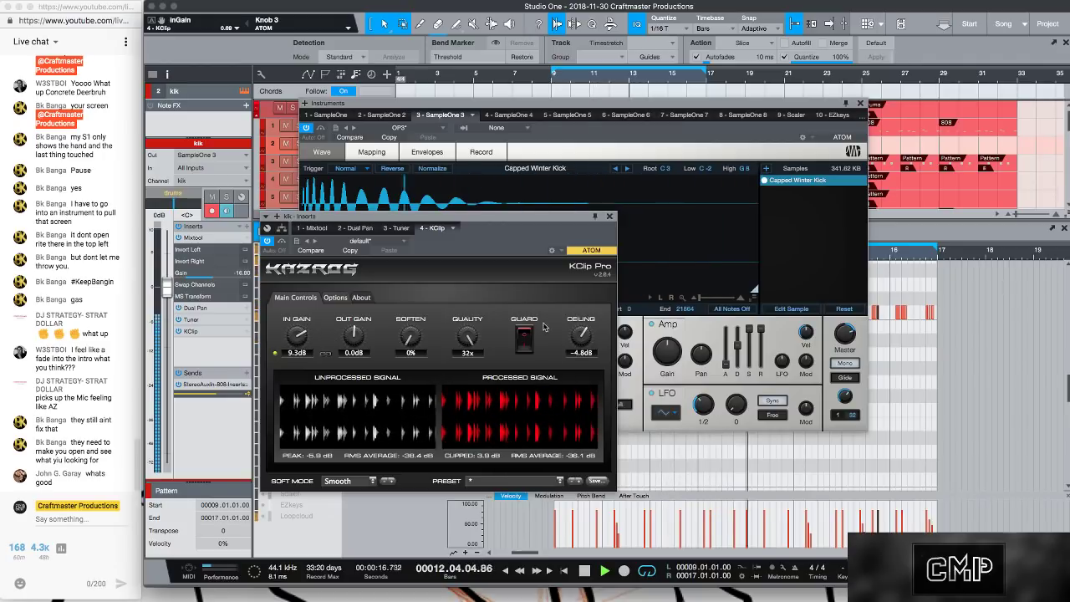
drag(580, 334, 575, 367)
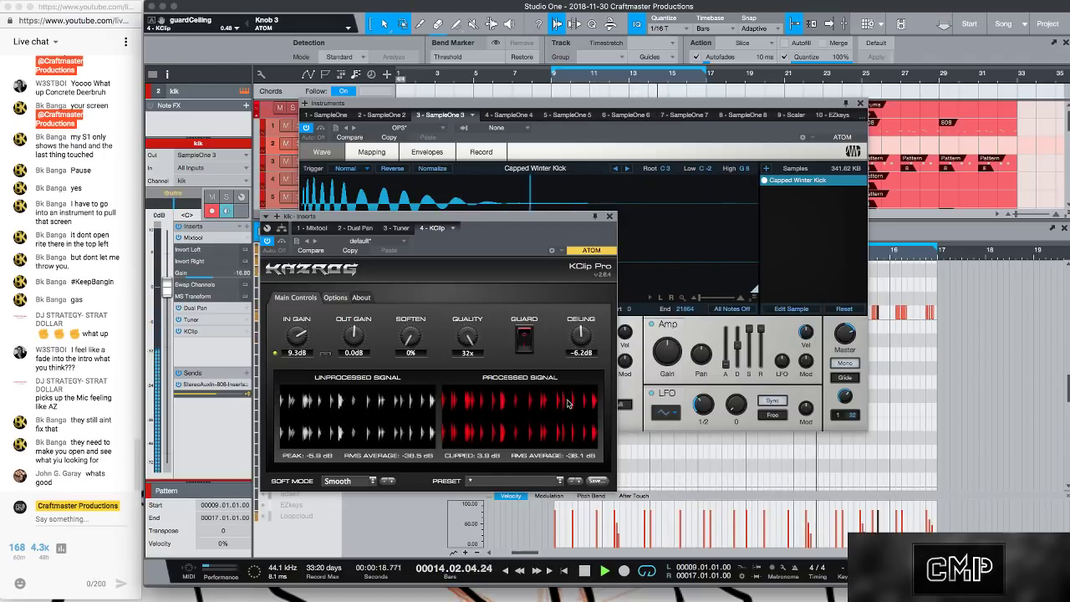
drag(567, 403, 564, 430)
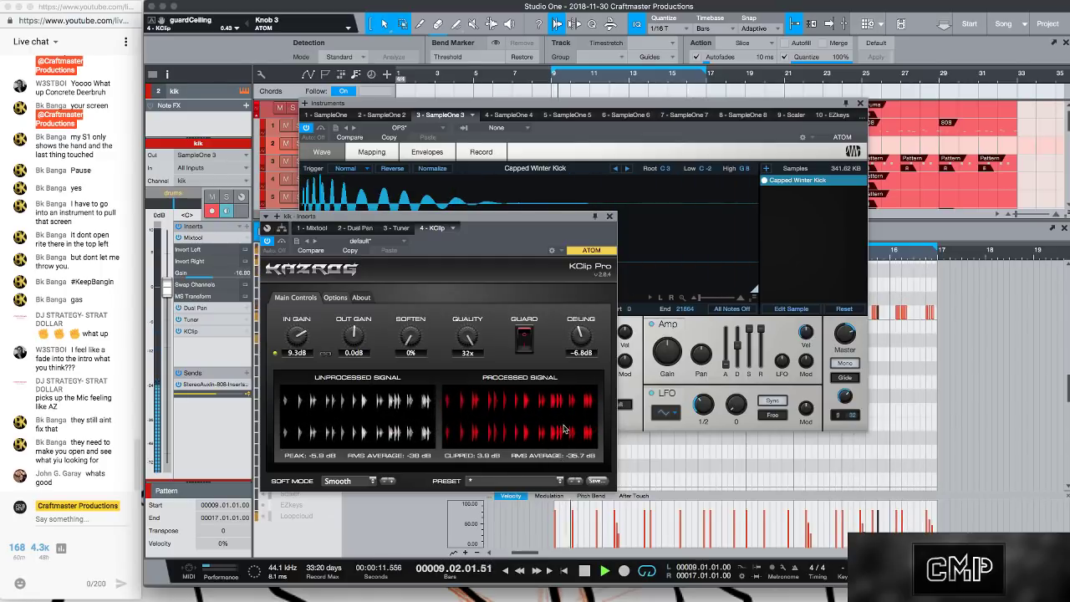
- Raise KClip's ceiling to -6.0 dB and close the kik insert and instrument windows
drag(588, 332, 583, 303)
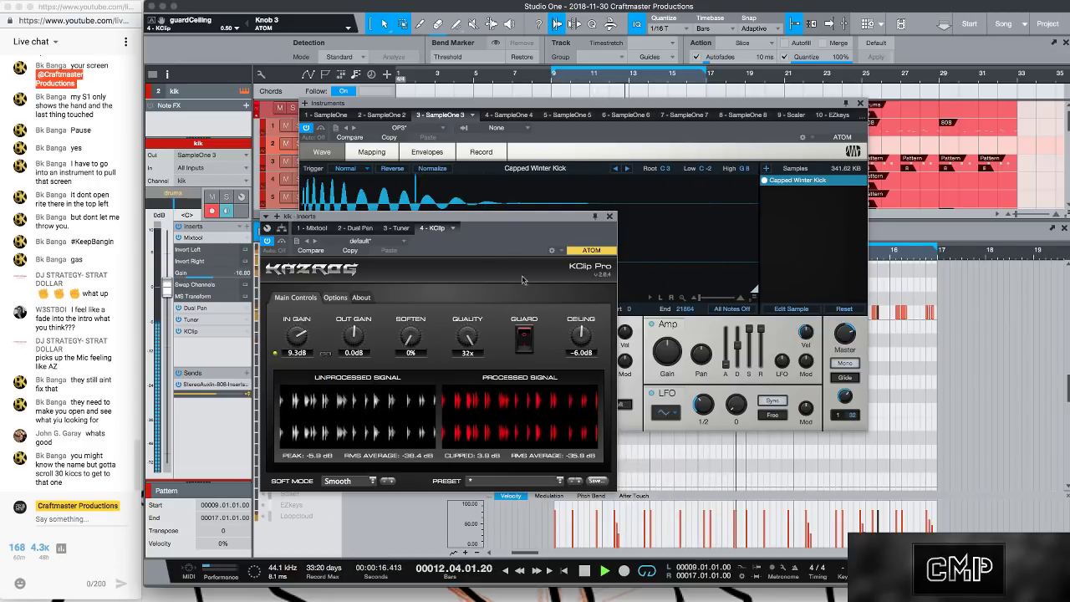
click(610, 217)
click(861, 103)
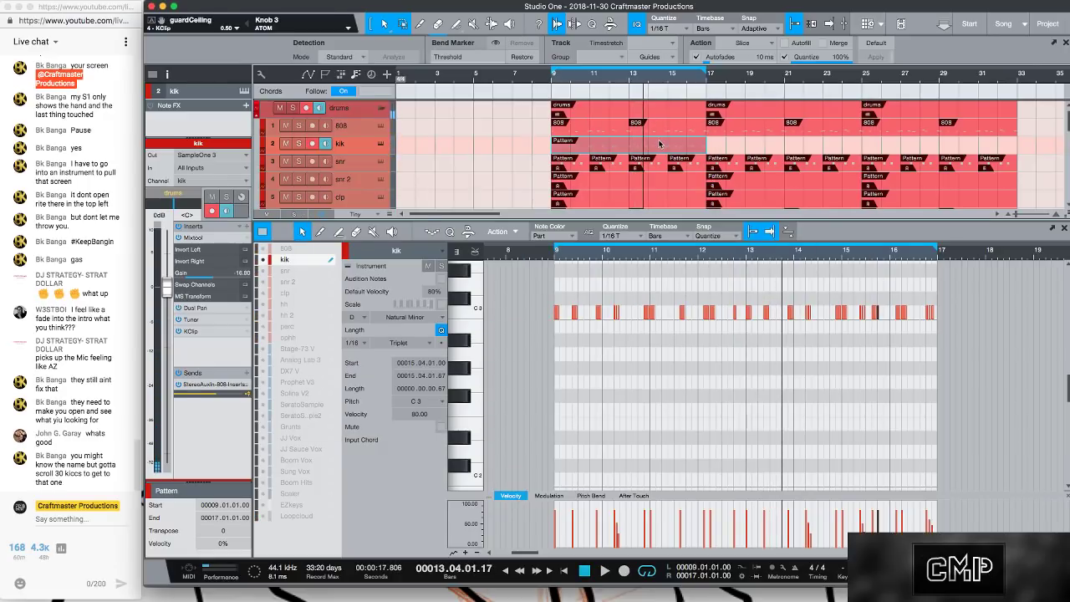
- Duplicate the eight-bar kik pattern twice, filling from bar 17 to bar 33, and play the arrangement from just before bar 9
key(d)
key(d)
click(520, 77)
key(space)
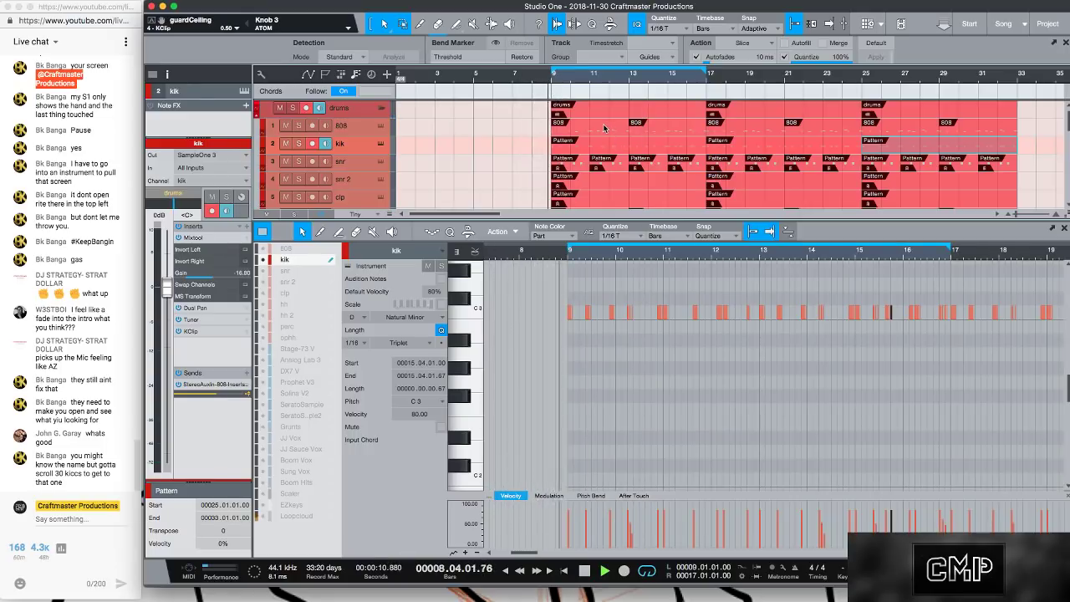
- Delete the kik and hh 2 patterns that start at bar 17 and switch off looping
click(742, 147)
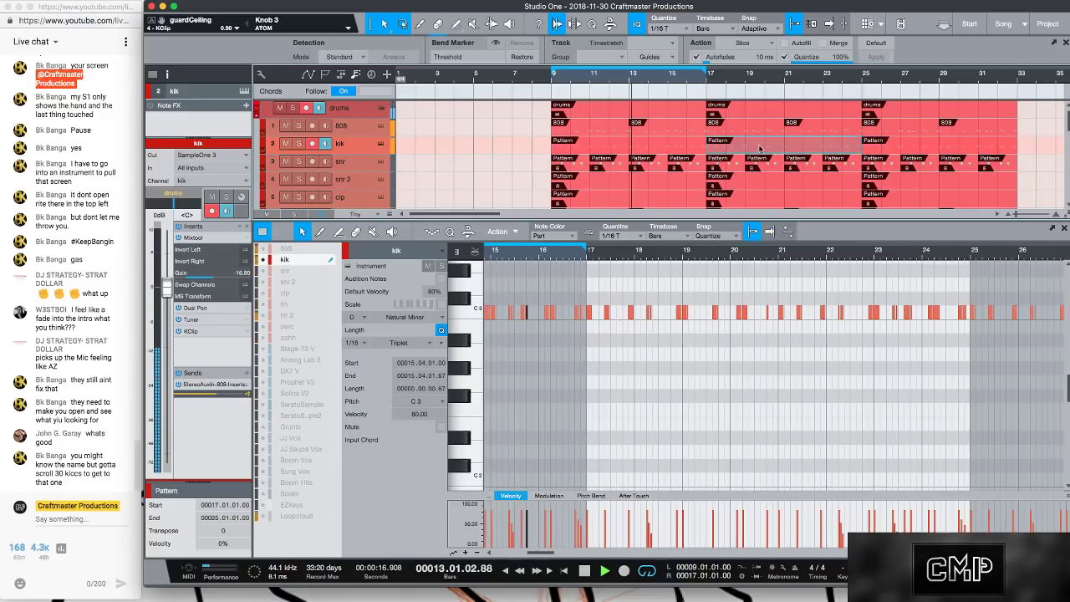
key(Delete)
scroll(775, 180, down, 3)
scroll(774, 181, down, 3)
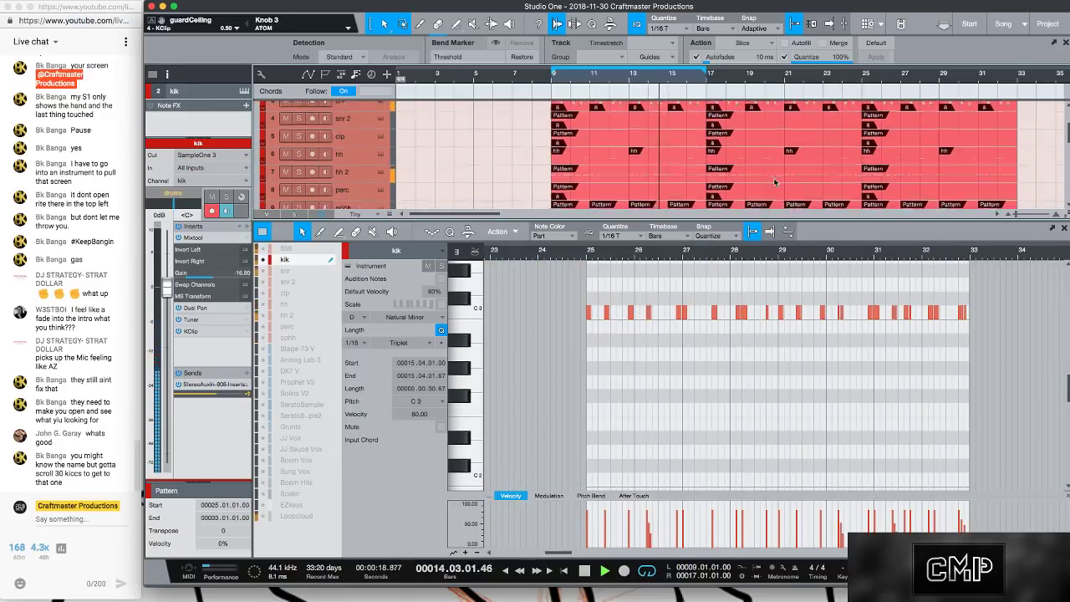
click(776, 132)
key(Delete)
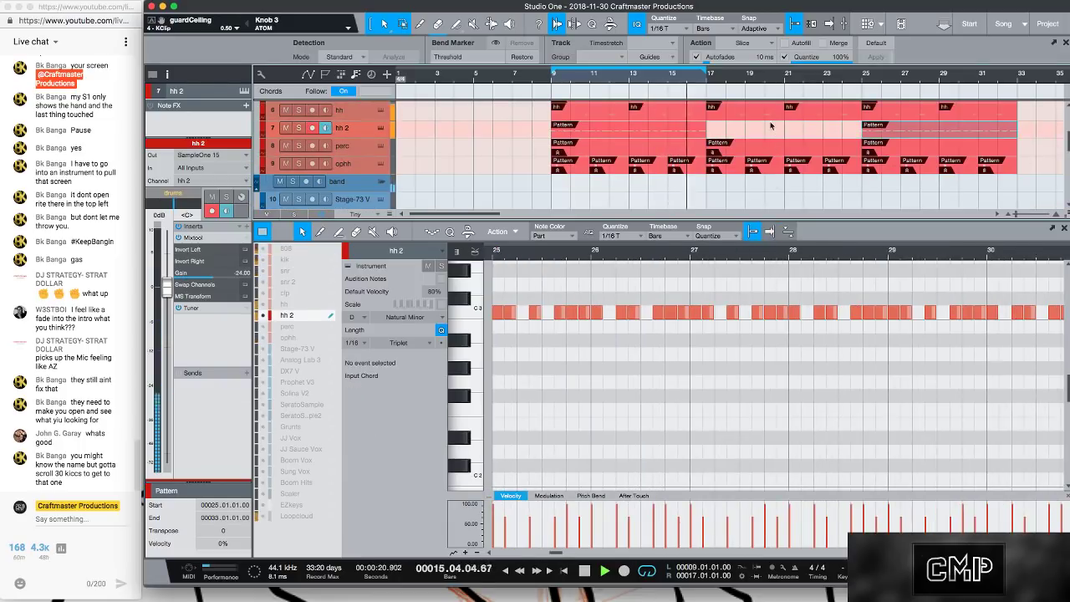
key(/)
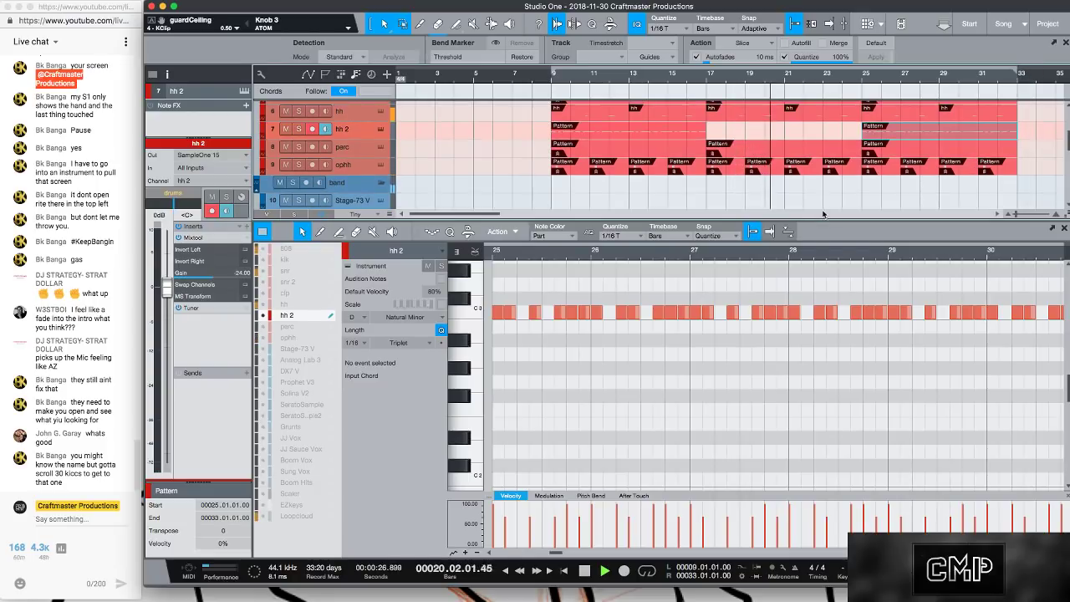
- Enlarge the arrangement area and duplicate all tracks' parts from bars 25–33 so the copies start at bar 33
drag(823, 221, 823, 473)
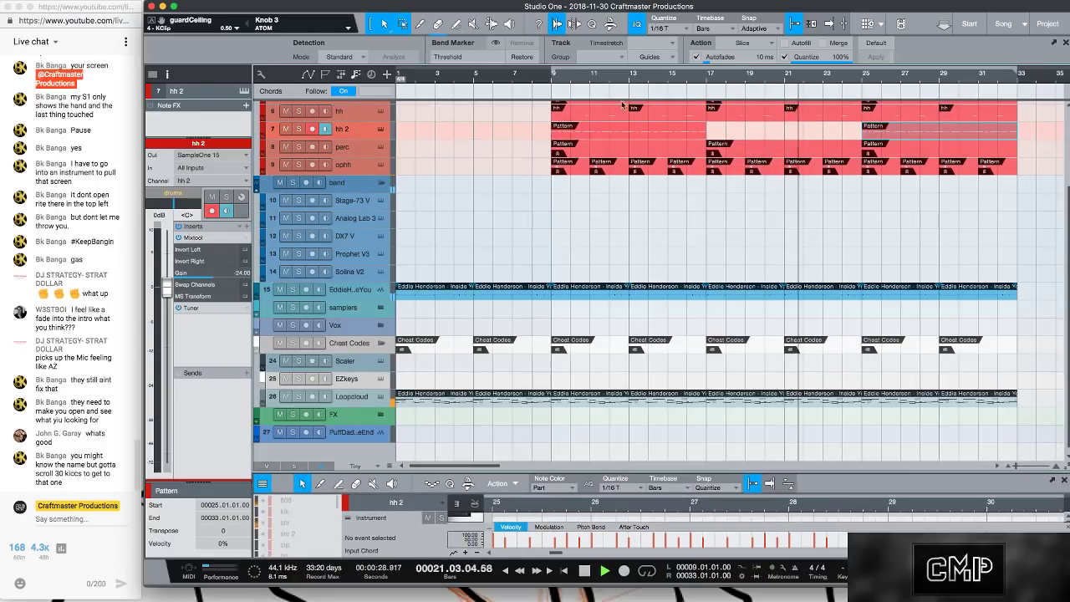
scroll(616, 117, up, 5)
scroll(615, 117, down, 10)
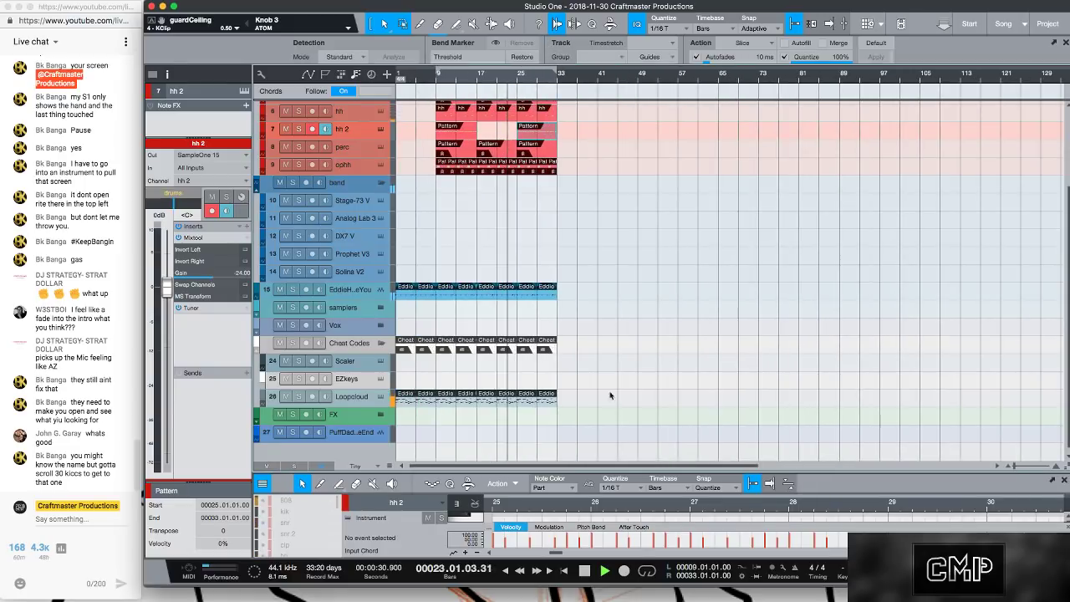
drag(592, 423, 521, 94)
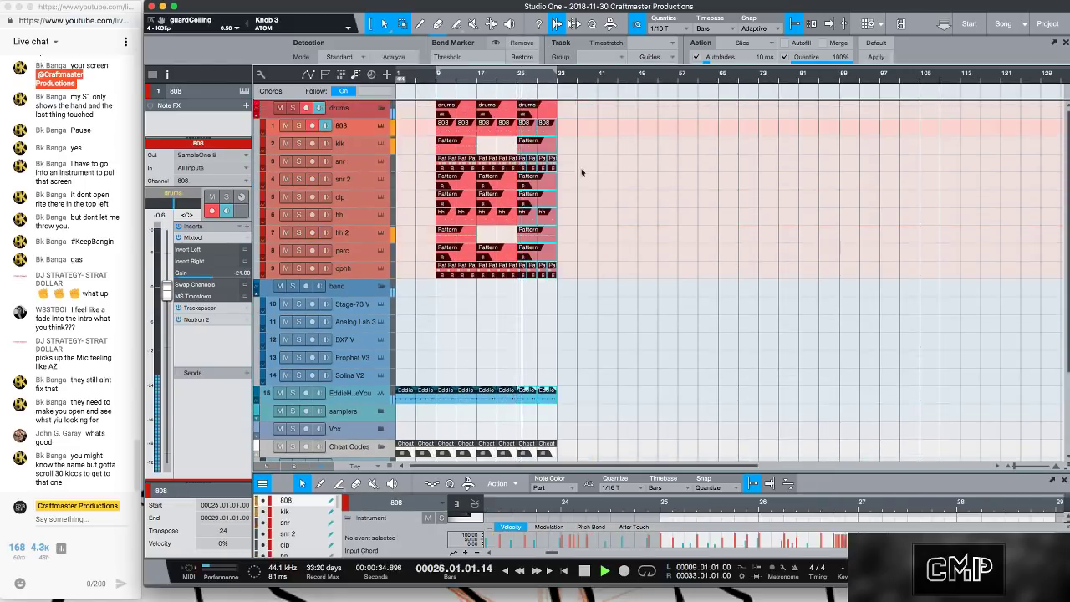
key(d)
click(606, 180)
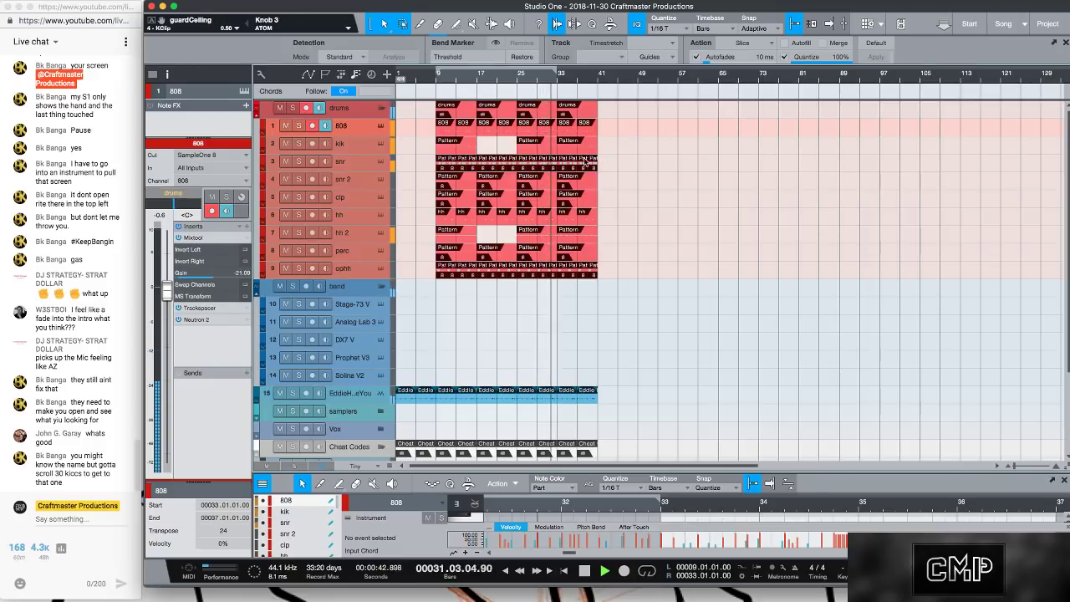
- Duplicate all tracks' parts from bars 17–41, extending the arrangement to bar 65
scroll(613, 304, down, 3)
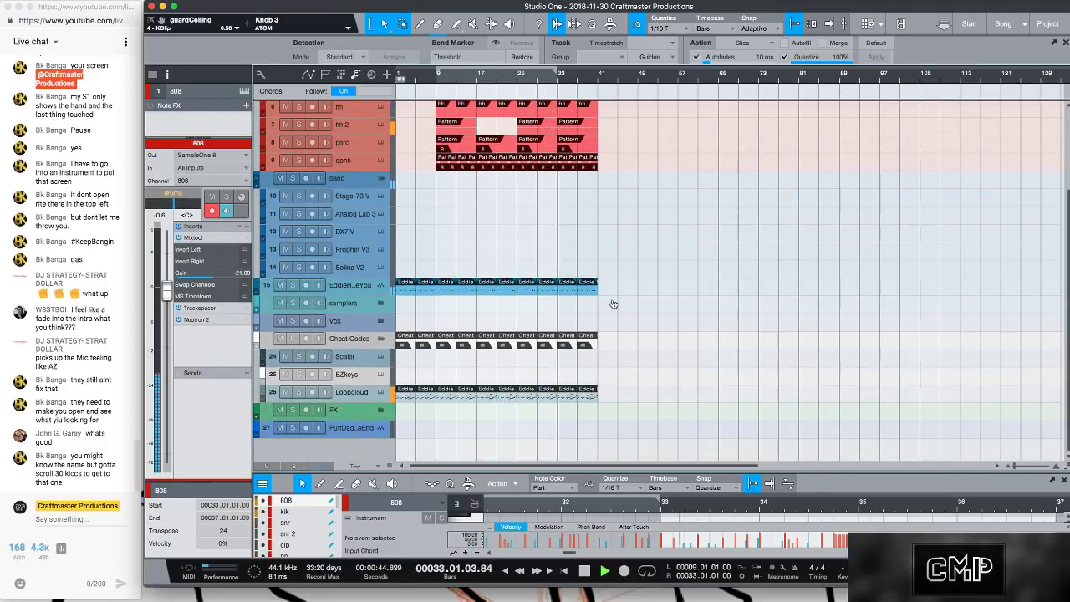
drag(623, 418, 503, 57)
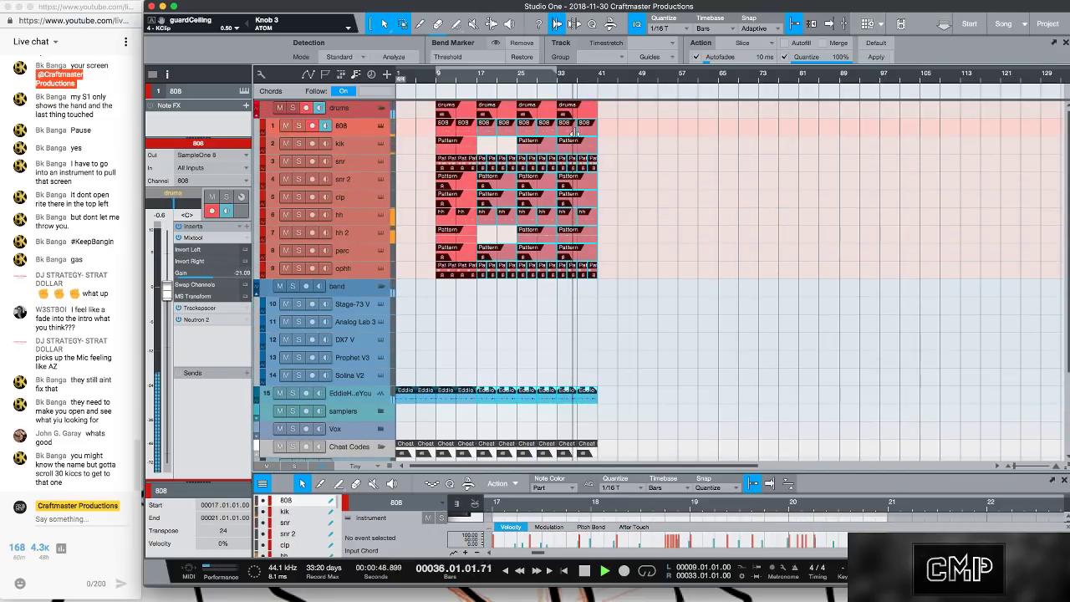
key(d)
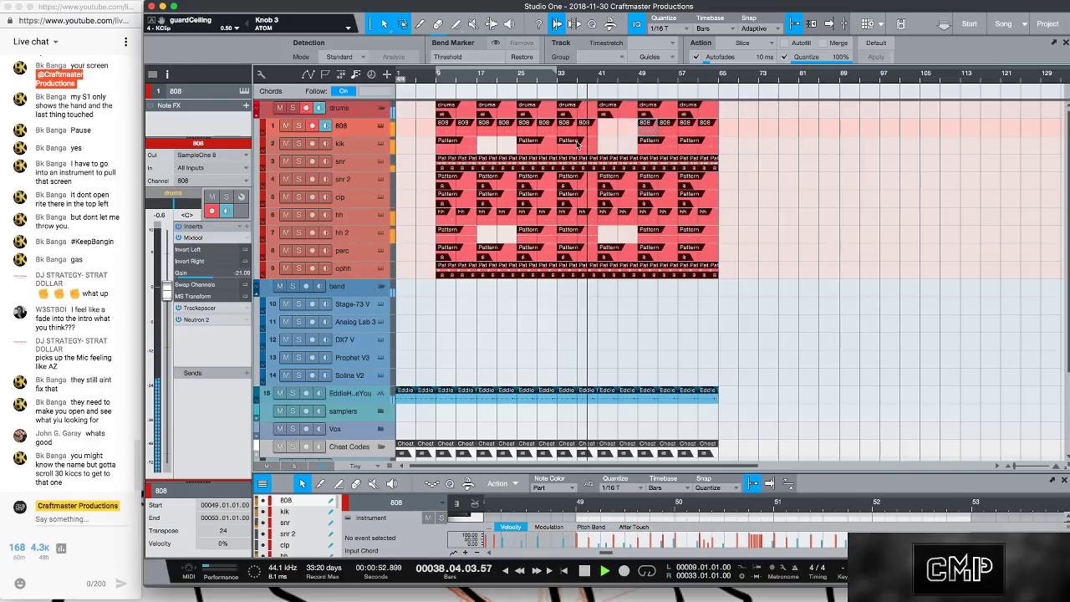
- Show the track automation, reduce the tracks to Overview height and loop bars 1 to 65
key(a)
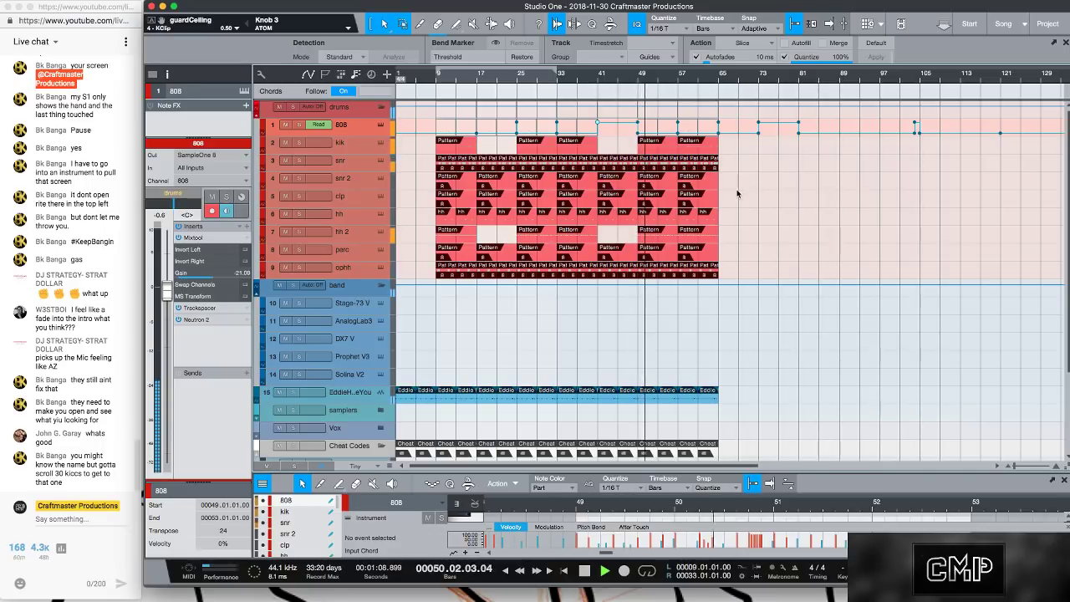
key(shift+e)
key(shift+e)
key(shift+e)
scroll(740, 187, down, 4)
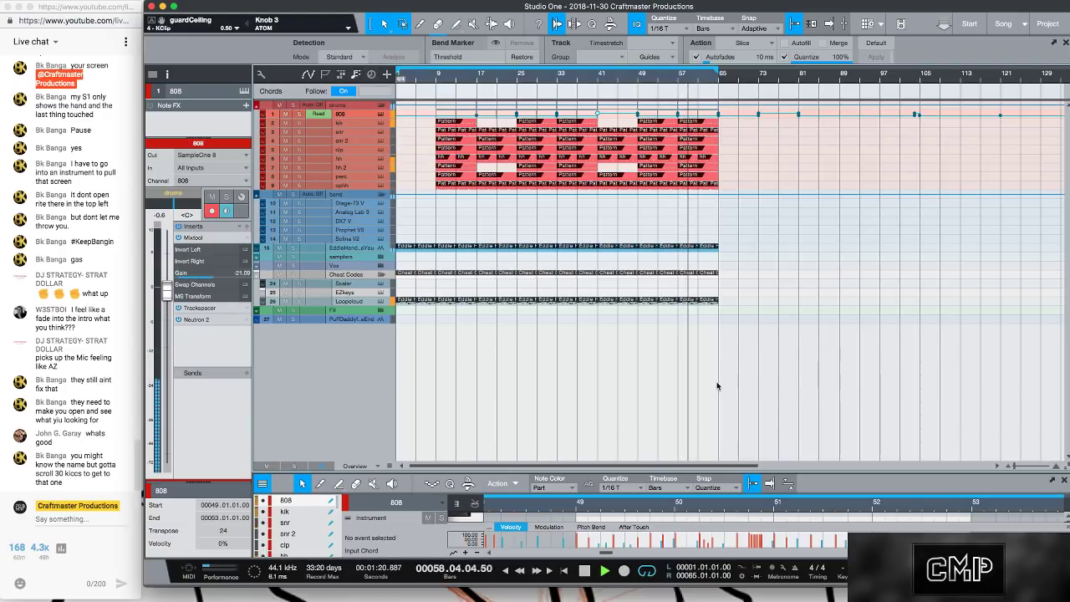
- Show the mixer, enlarge it to expose the channel inserts, and access the Slate Digital insert on the mix bus
key(F3)
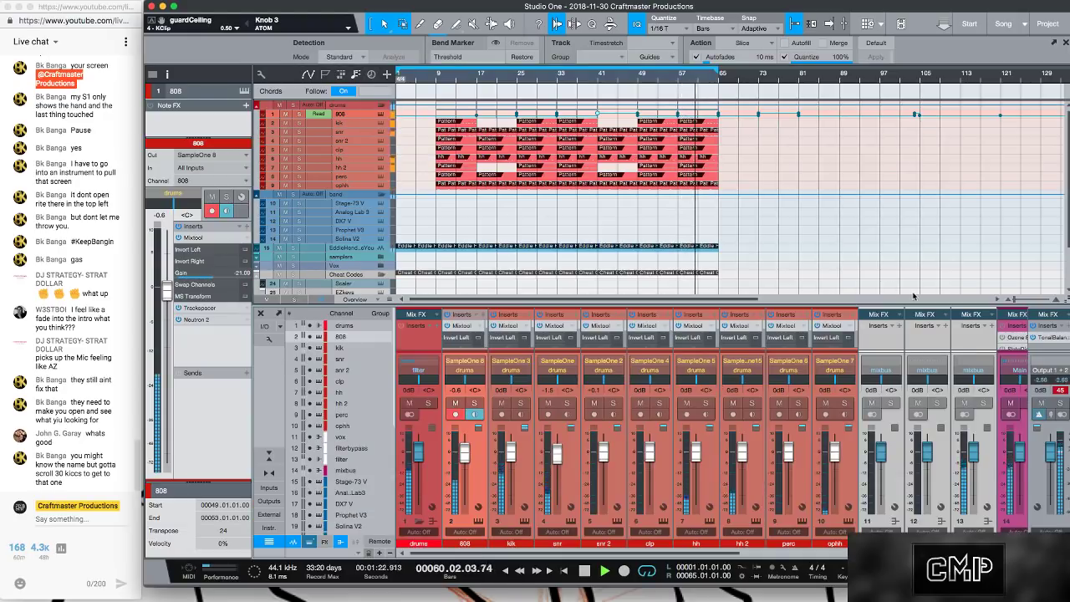
drag(915, 303, 915, 202)
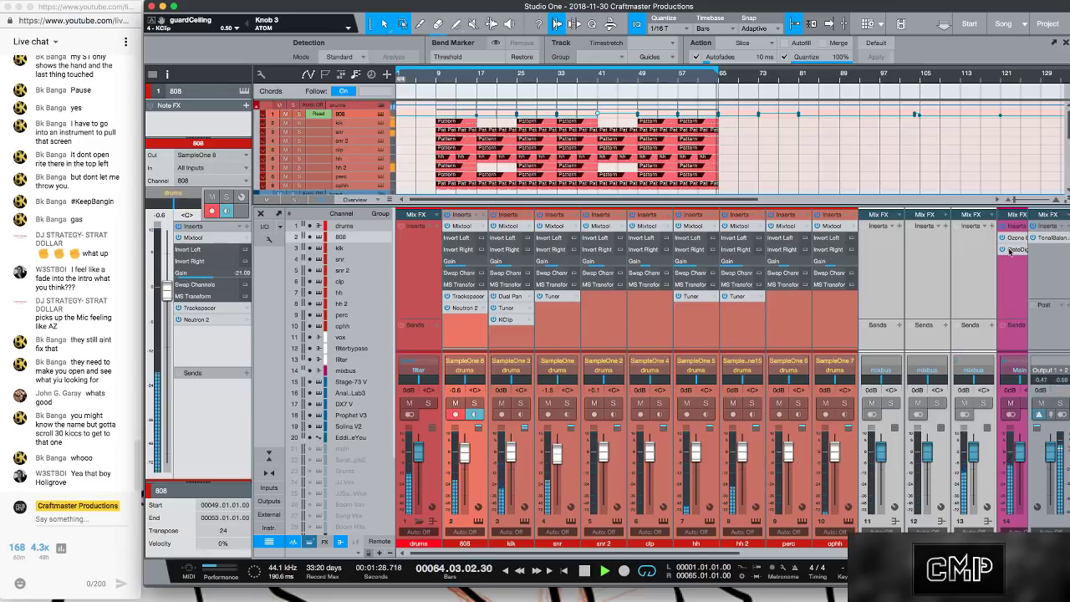
click(1015, 250)
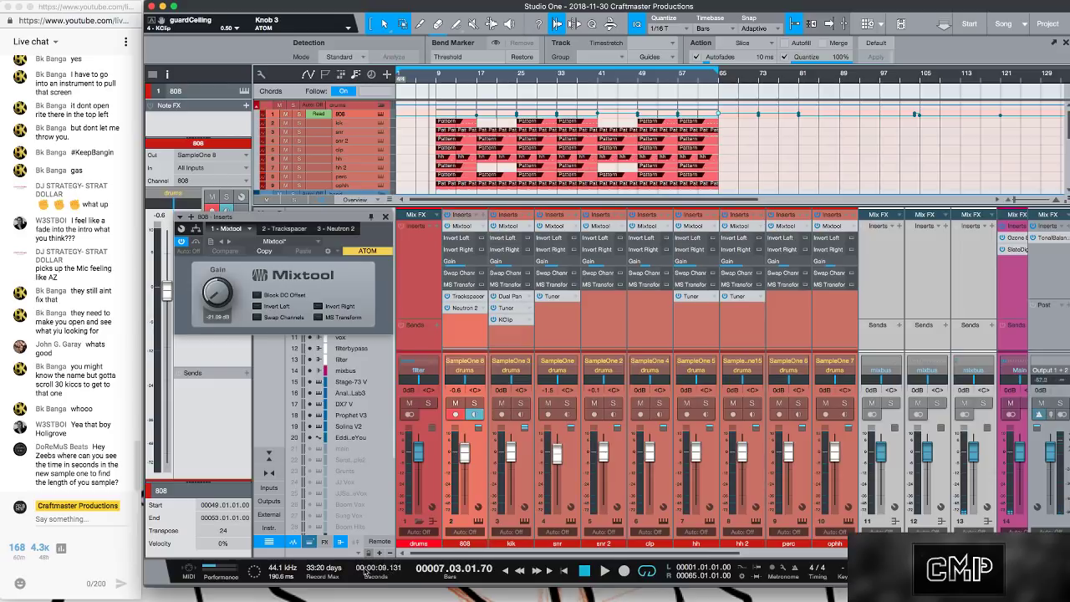
- Examine the transport position display and the Timebase options for showing time in seconds or samples
right_click(453, 575)
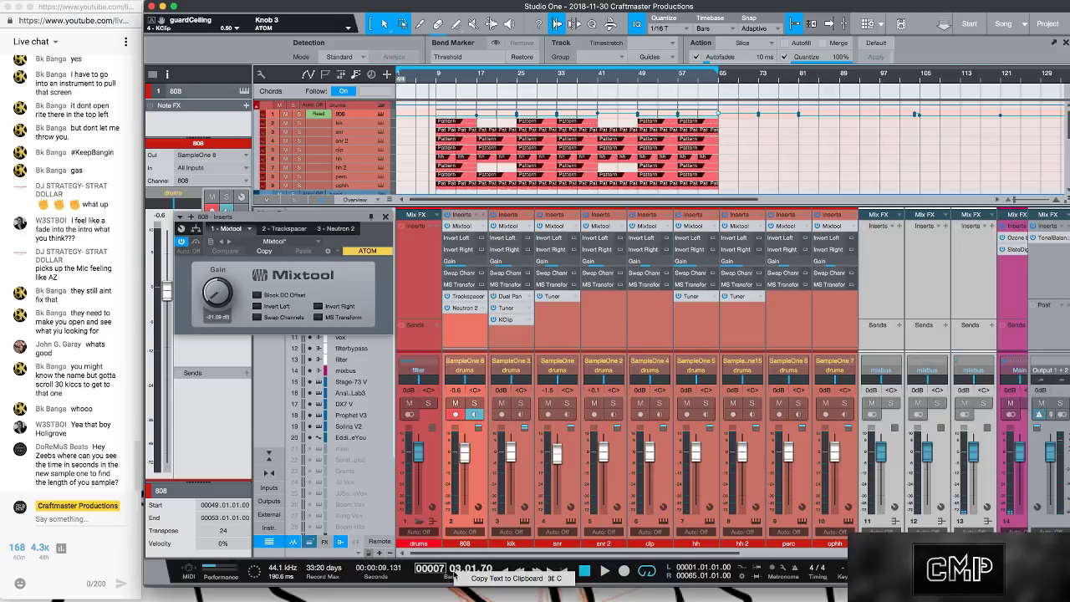
click(724, 28)
click(733, 28)
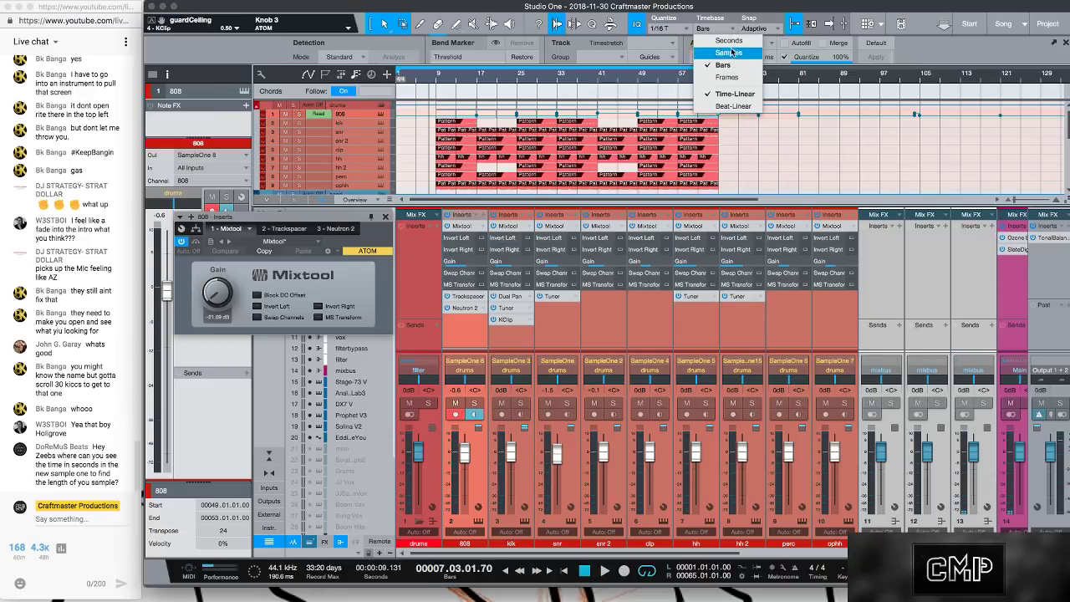
click(923, 127)
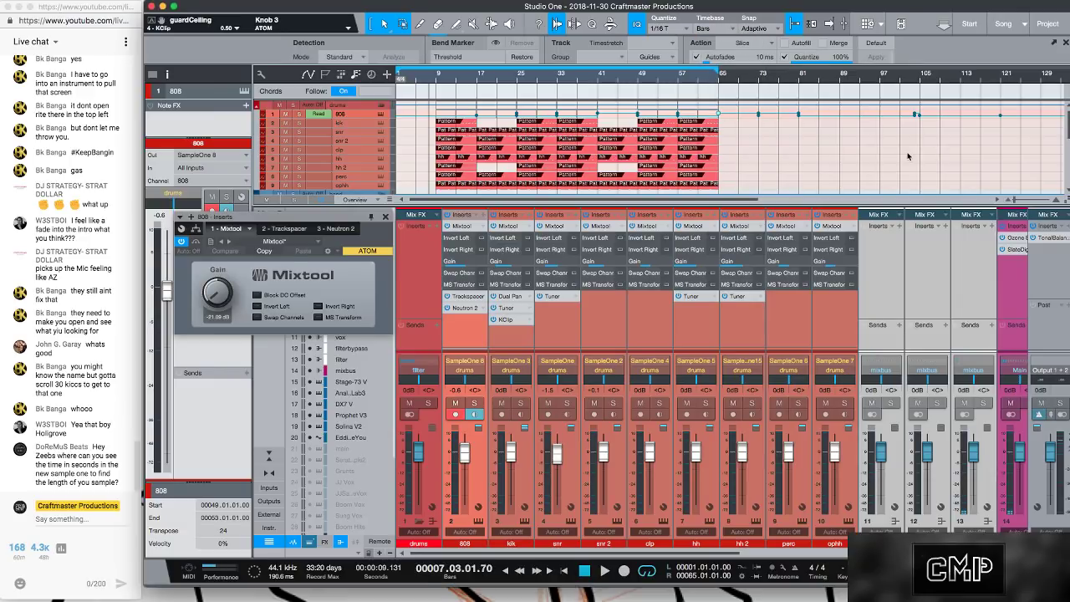
- Set the 808 Mixtool gain to -14.88 dB during playback and close its window
key(space)
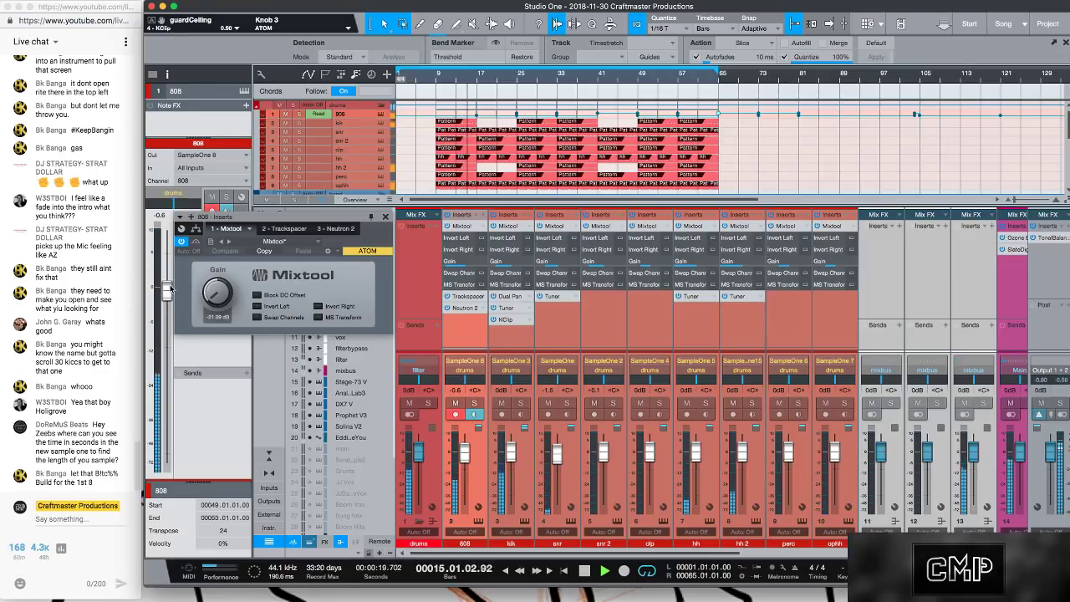
drag(251, 218, 388, 216)
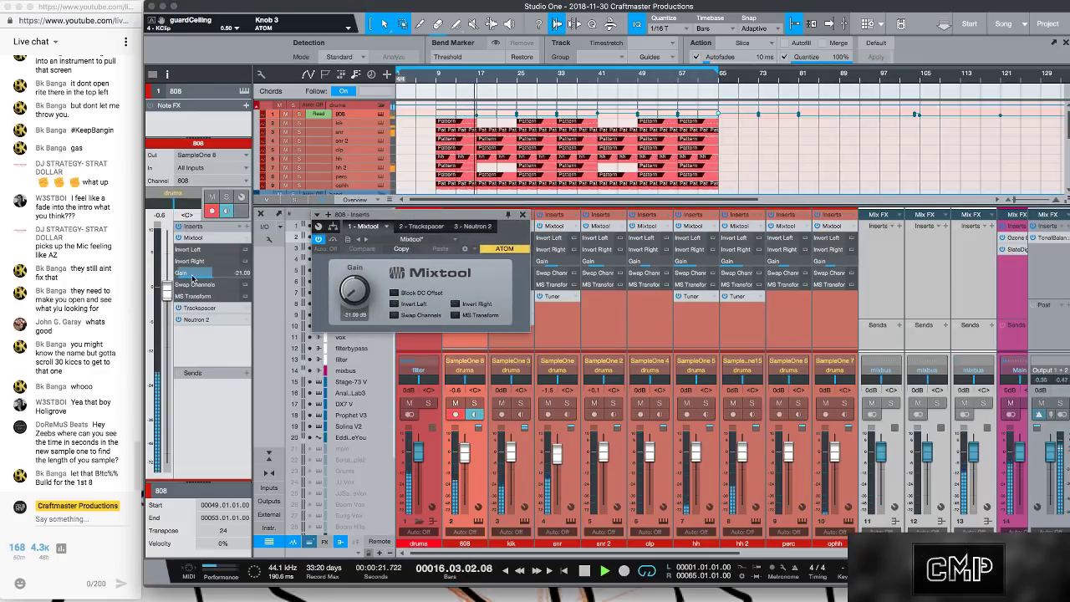
drag(188, 276, 193, 278)
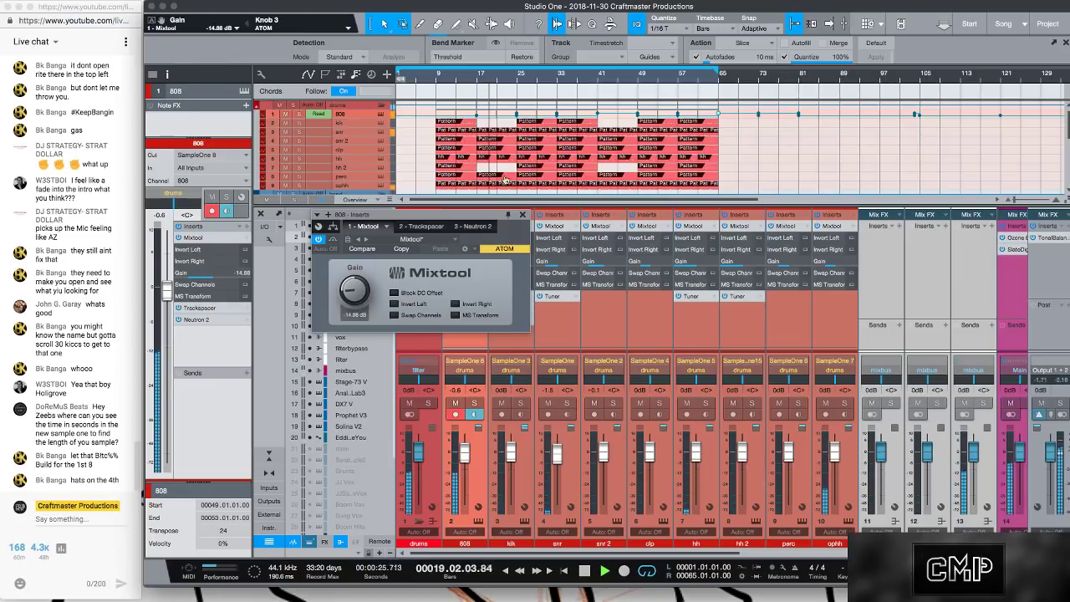
click(522, 214)
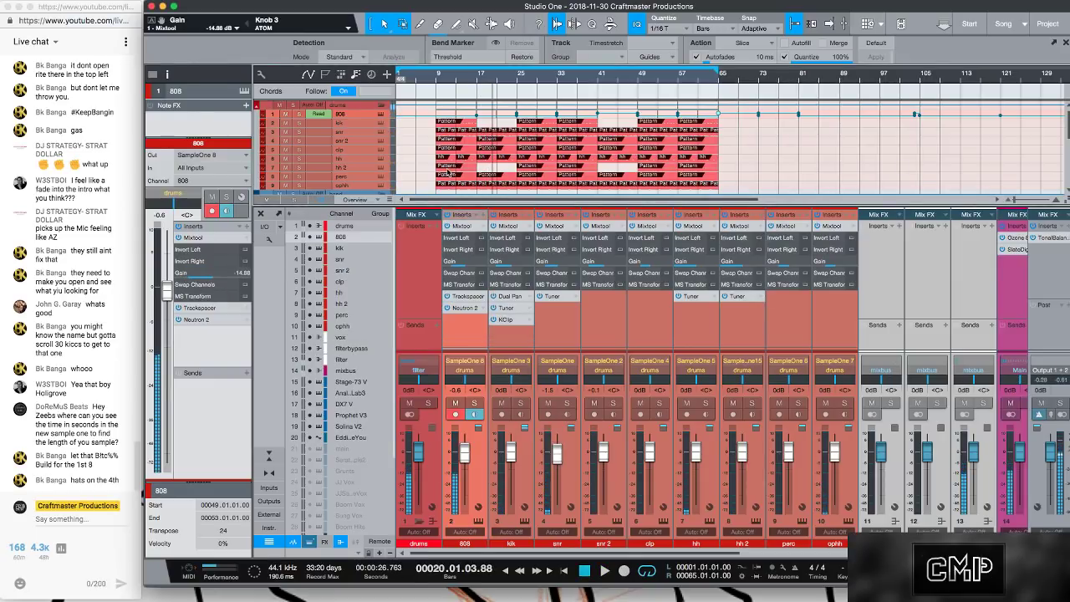
- Trim the start of the first hh 2 pattern from bar 9 to bar 13 and replay the song from the beginning
click(449, 170)
scroll(443, 164, down, 3)
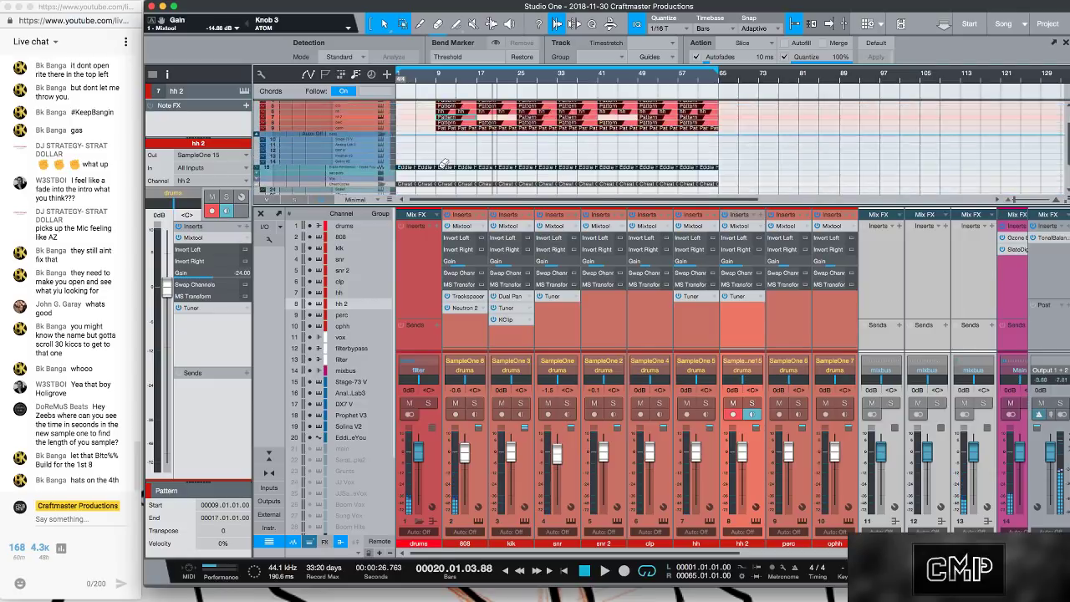
key(shift+e)
drag(437, 121, 457, 123)
key(space)
key(space)
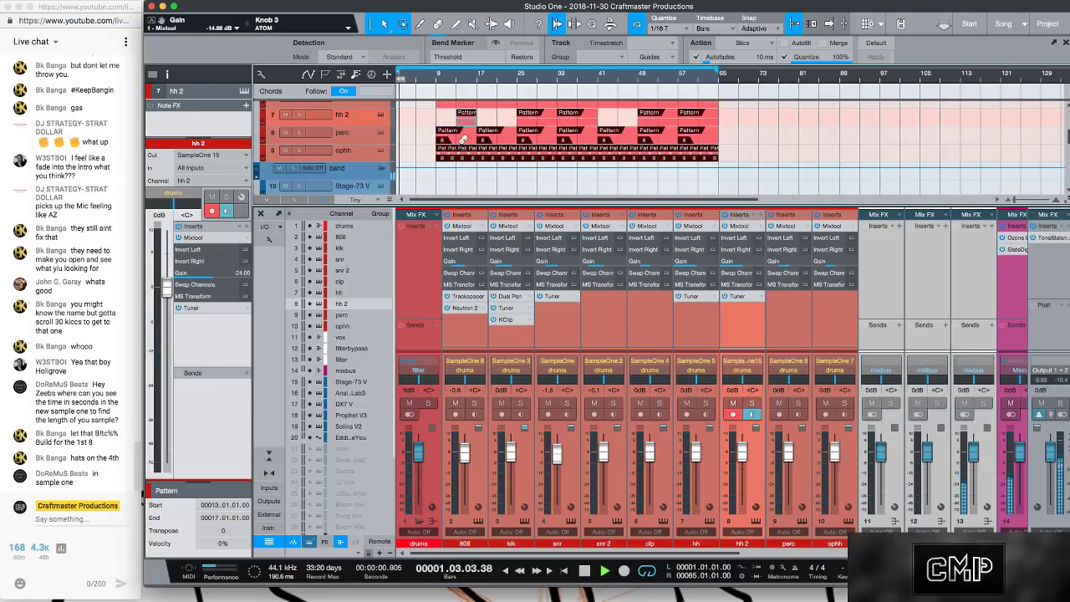
- Remove the first hh part covering bars 9 to 13 while the song plays
scroll(461, 140, up, 2)
scroll(462, 140, down, 2)
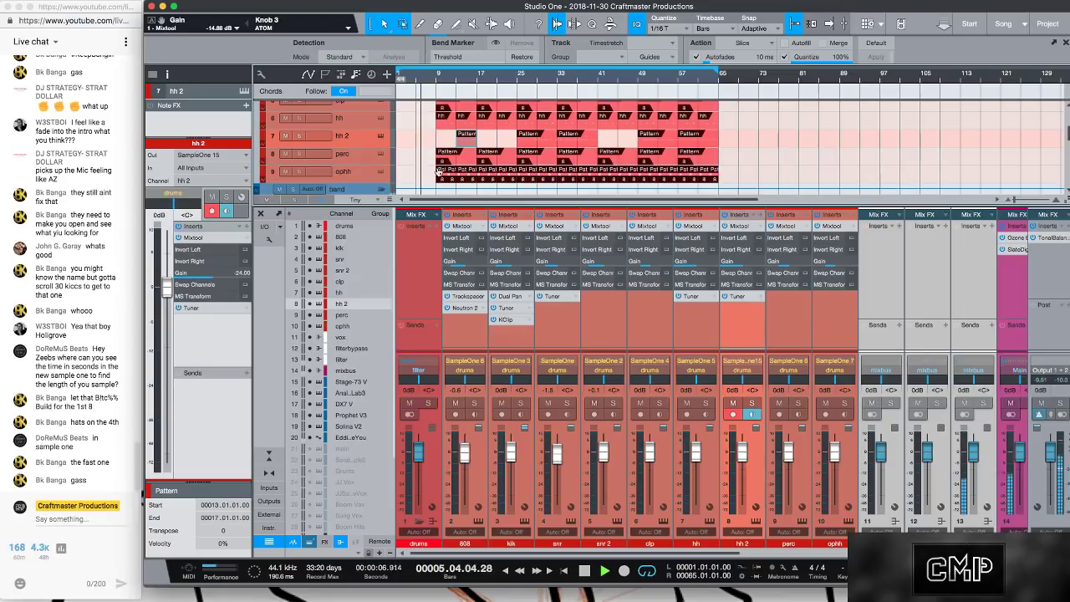
scroll(442, 167, up, 1)
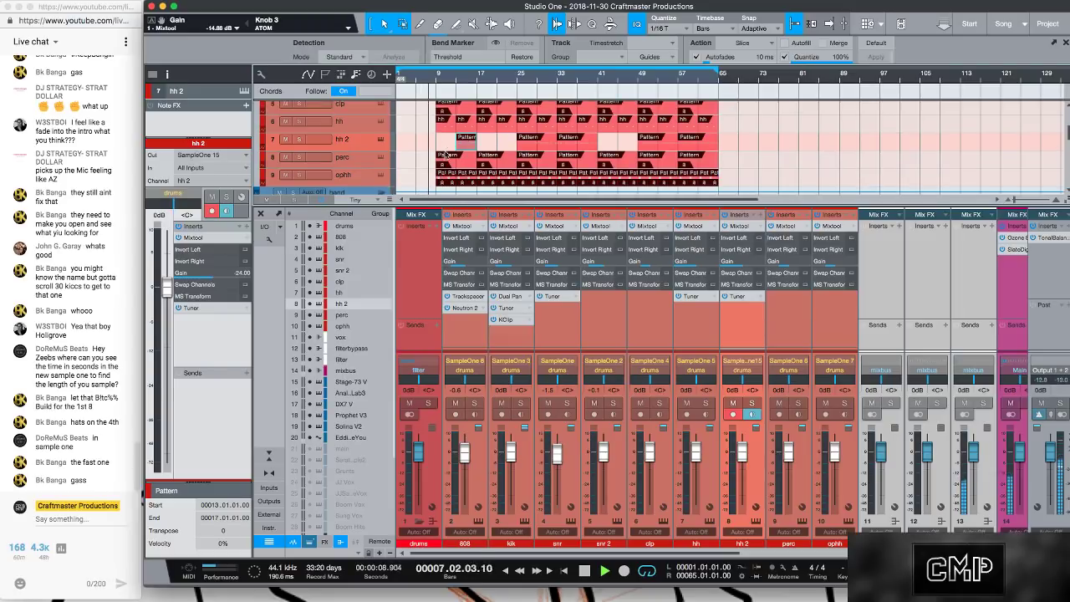
click(444, 125)
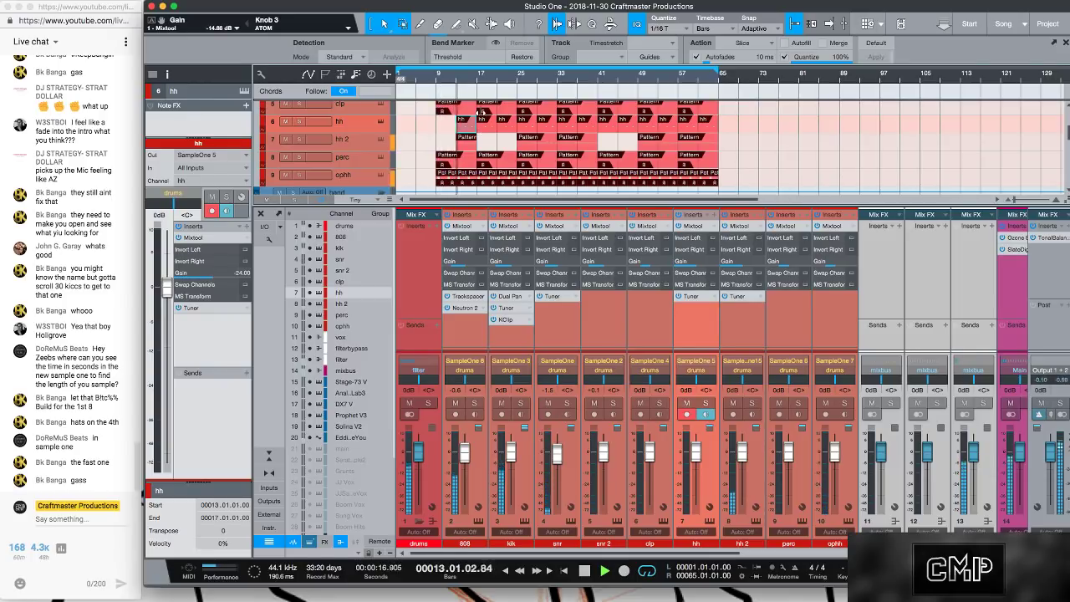
- Shorten the hh 2 and hh parts starting at bar 13 so they end at bar 16, and play back the transition
drag(472, 78, 481, 144)
click(482, 143)
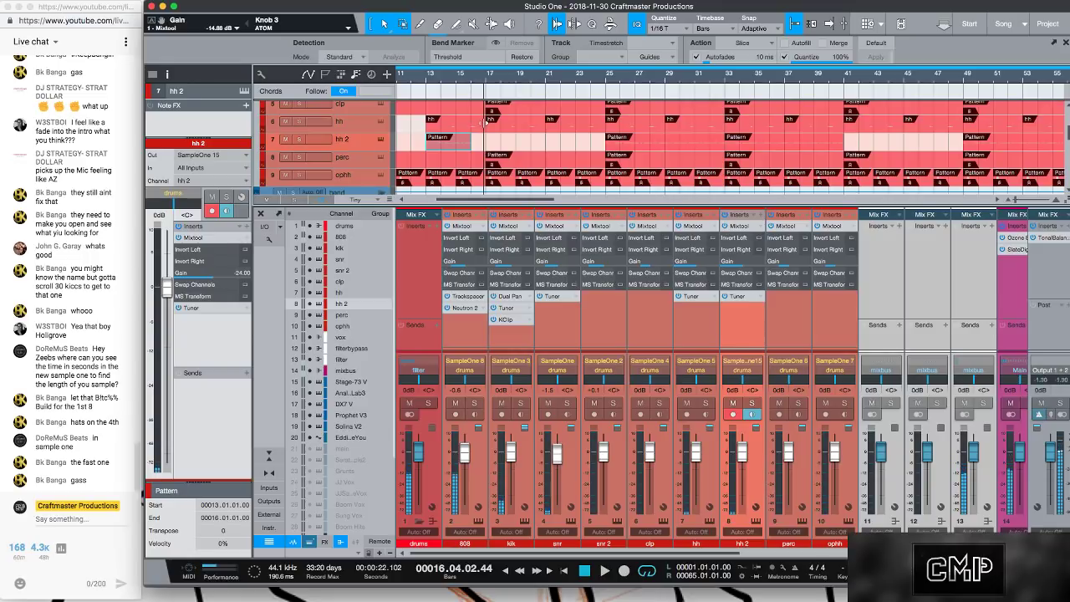
click(440, 127)
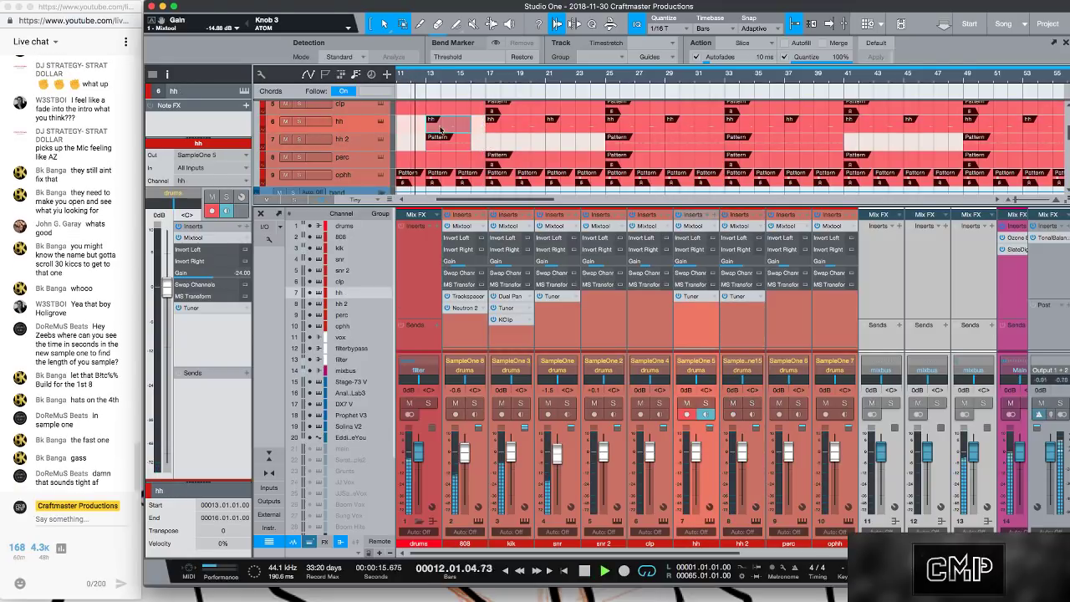
scroll(463, 144, up, 3)
scroll(463, 144, down, 4)
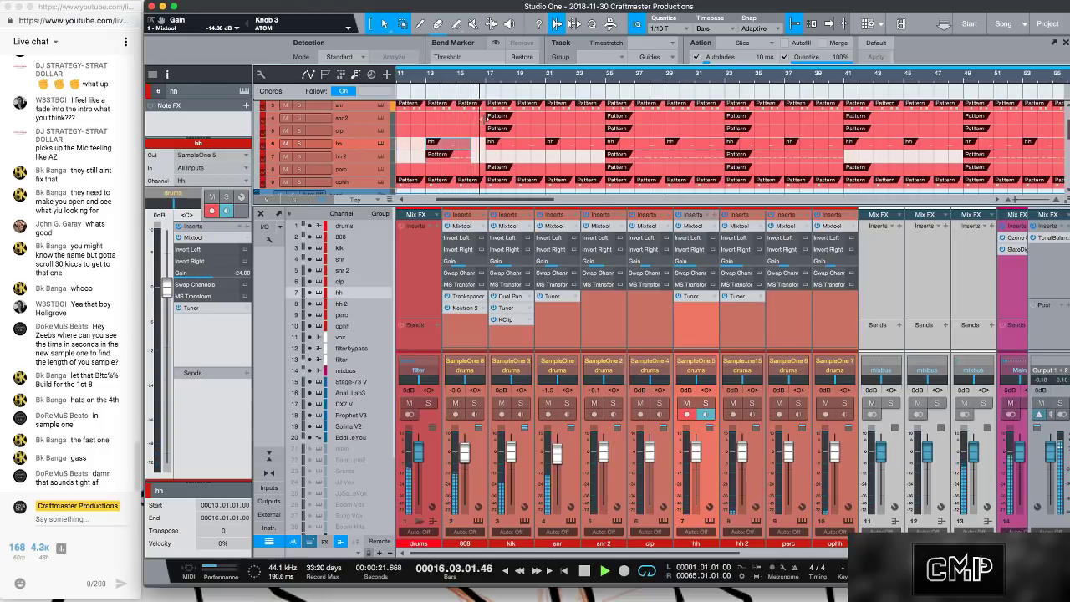
scroll(486, 119, up, 3)
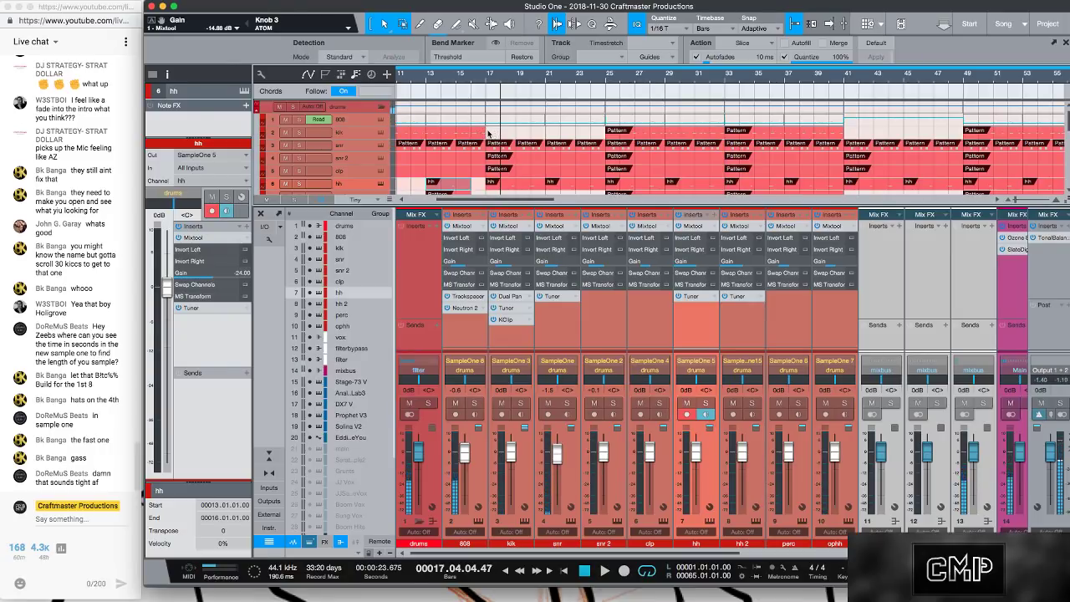
- Shorten the kik pattern starting at bar 9 so it ends at bar 16, and play back the transition
click(486, 132)
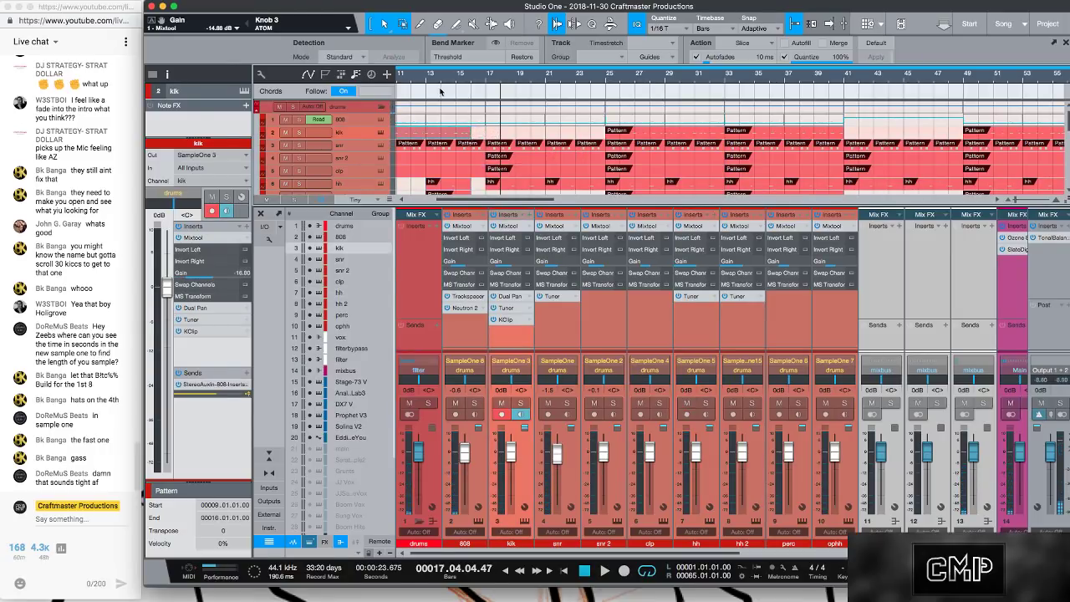
key(space)
scroll(484, 153, down, 1)
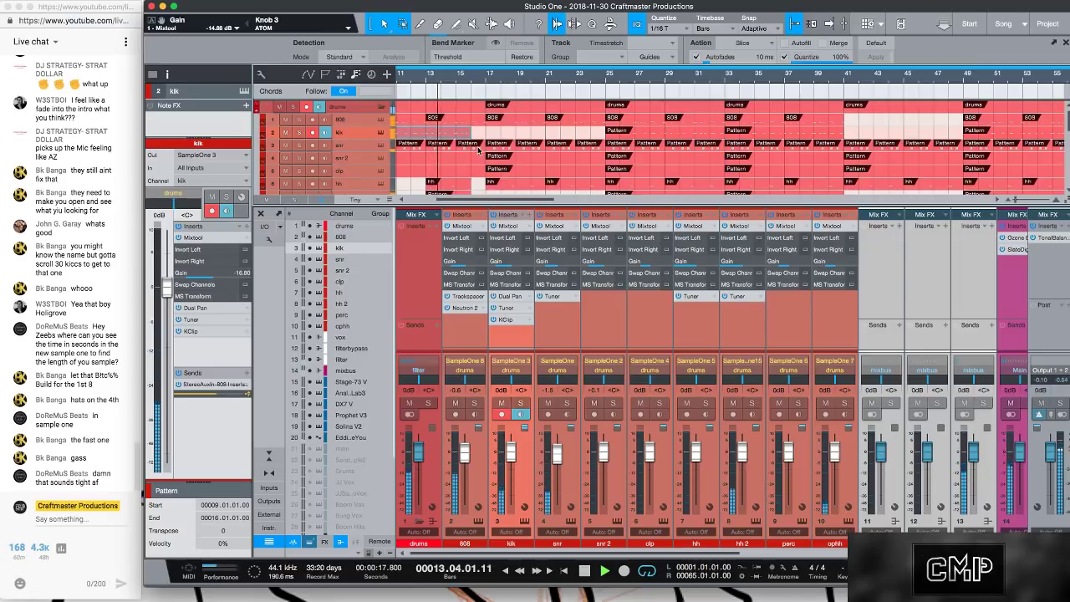
scroll(484, 153, down, 3)
scroll(484, 153, up, 2)
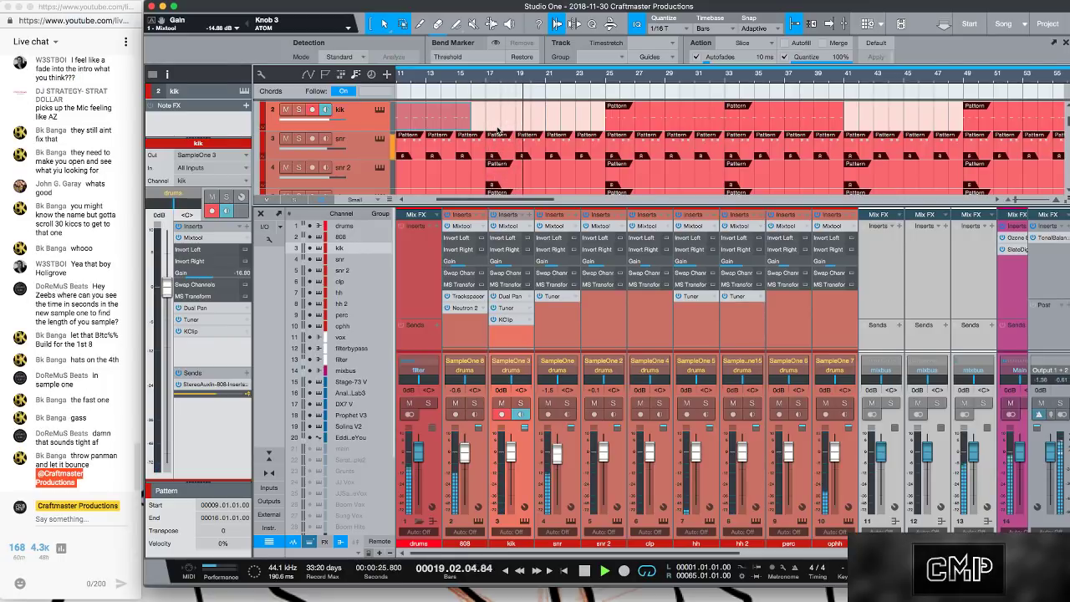
drag(537, 75, 547, 37)
scroll(548, 127, down, 4)
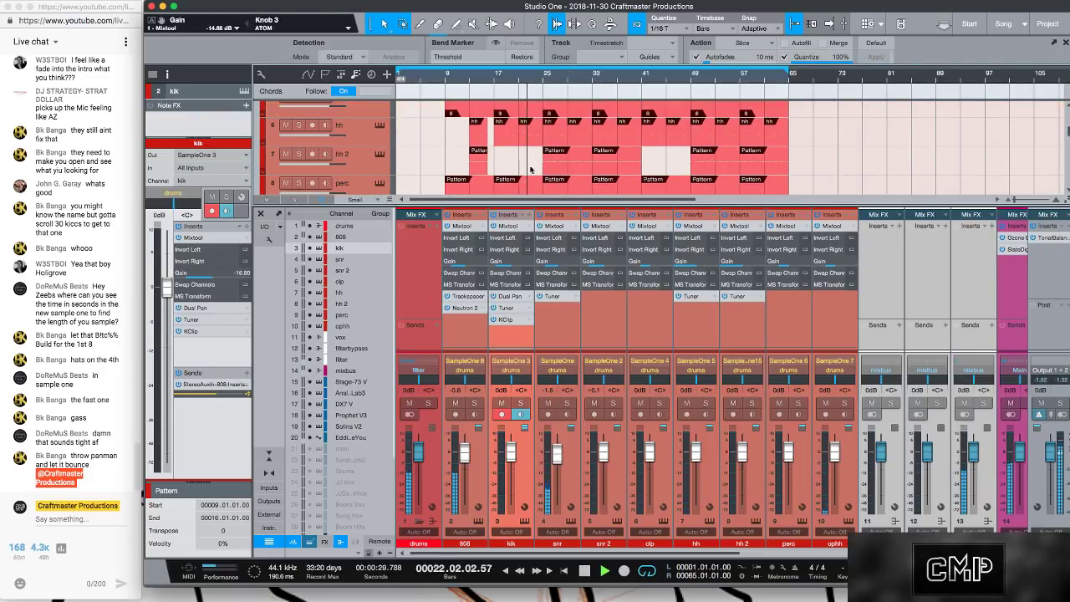
scroll(503, 166, up, 2)
scroll(499, 175, down, 5)
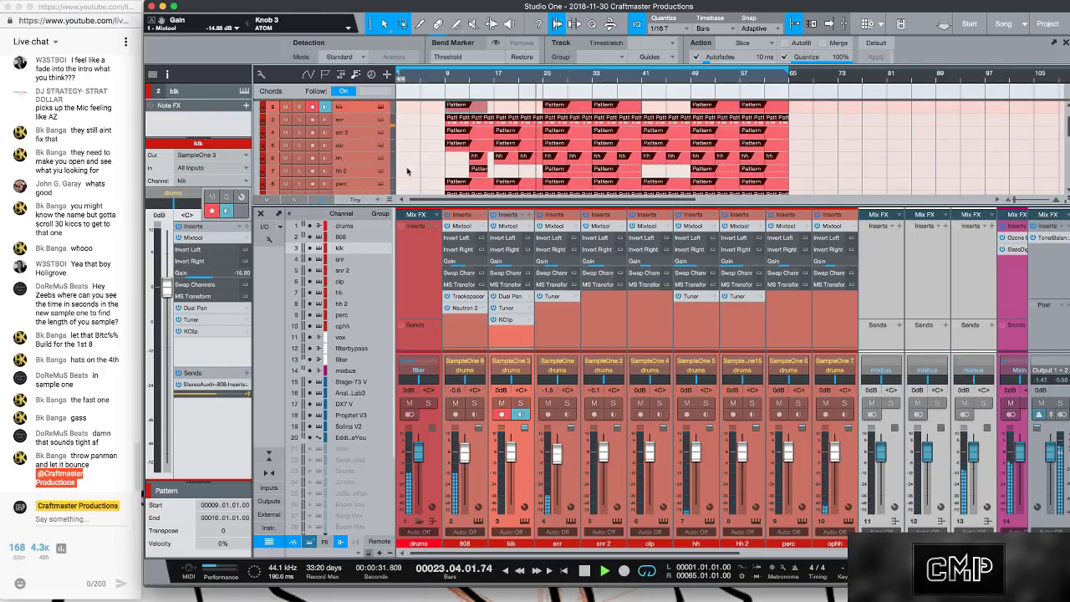
- Insert the PanMan plug-in on the hh track and play the song from around bar 17
click(358, 162)
click(246, 226)
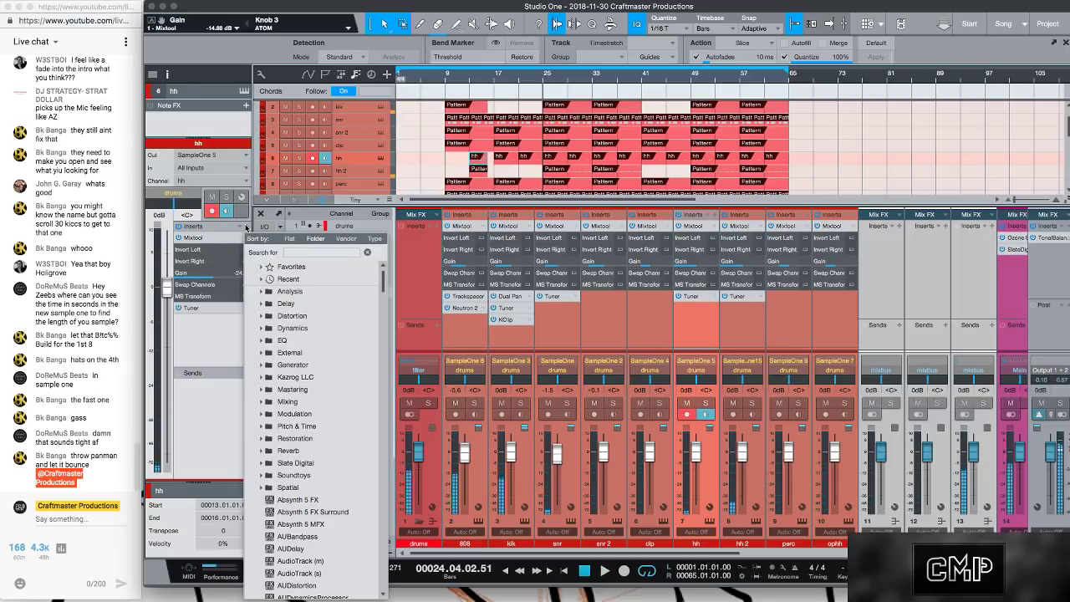
click(300, 253)
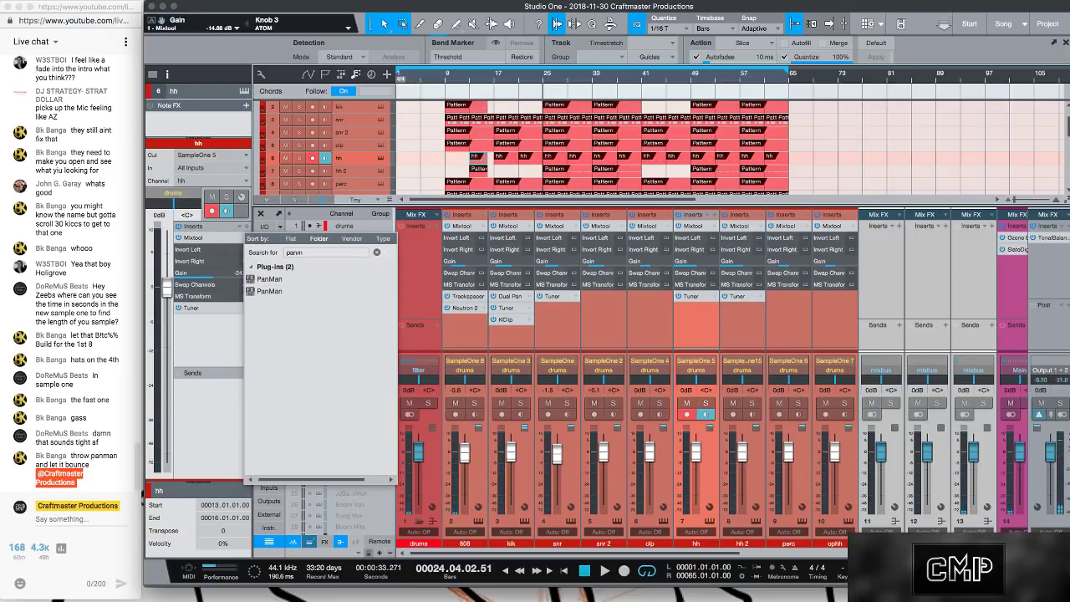
click(268, 278)
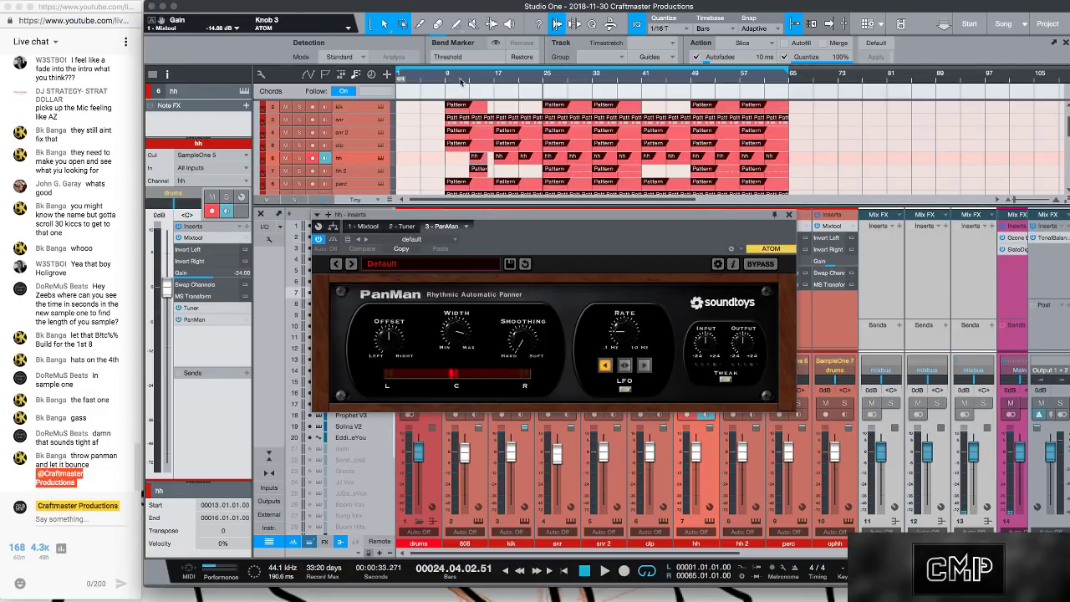
click(492, 79)
key(space)
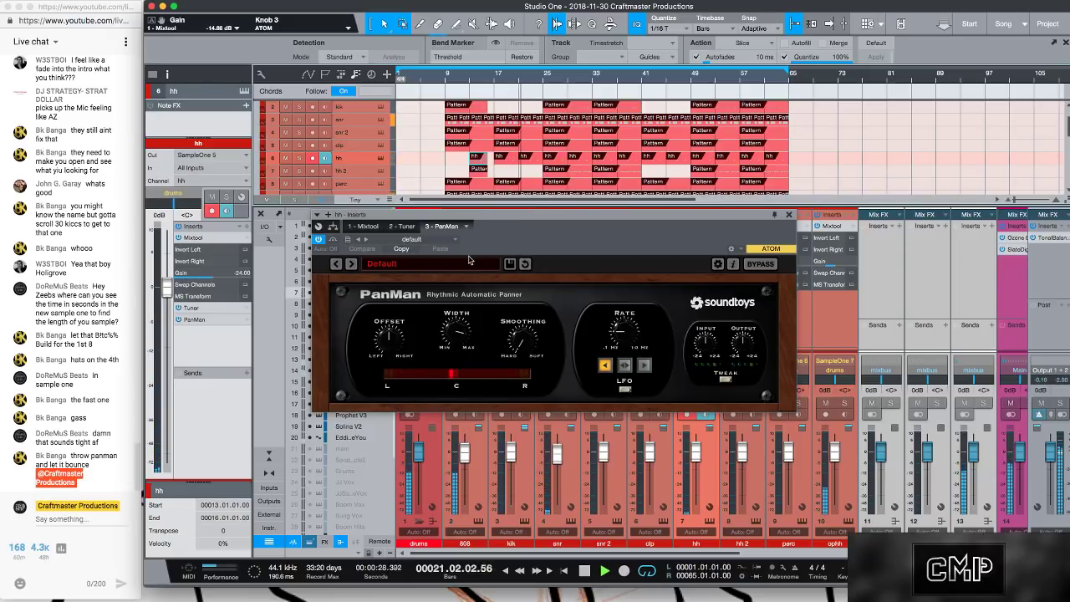
- Lower the hh channel volume to -0.7 dB during playback, keeping the PanMan window clear of the fader
drag(573, 215, 478, 187)
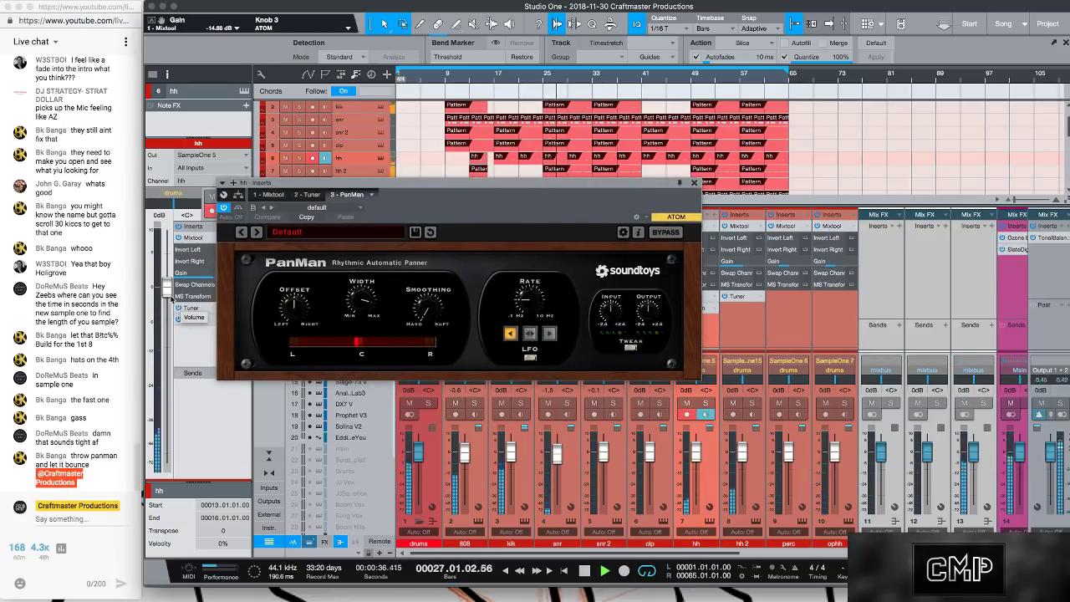
drag(172, 298, 170, 294)
drag(556, 191, 570, 163)
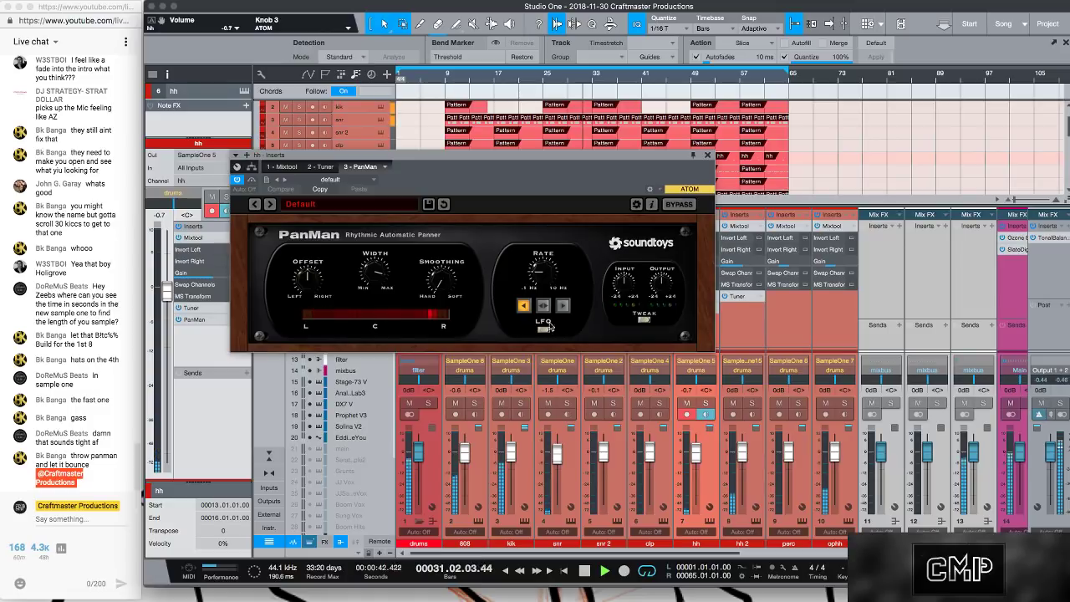
- Load the rhythmic pan preset Offset Narrow 4 Step in PanMan
click(404, 205)
mouse_move(408, 209)
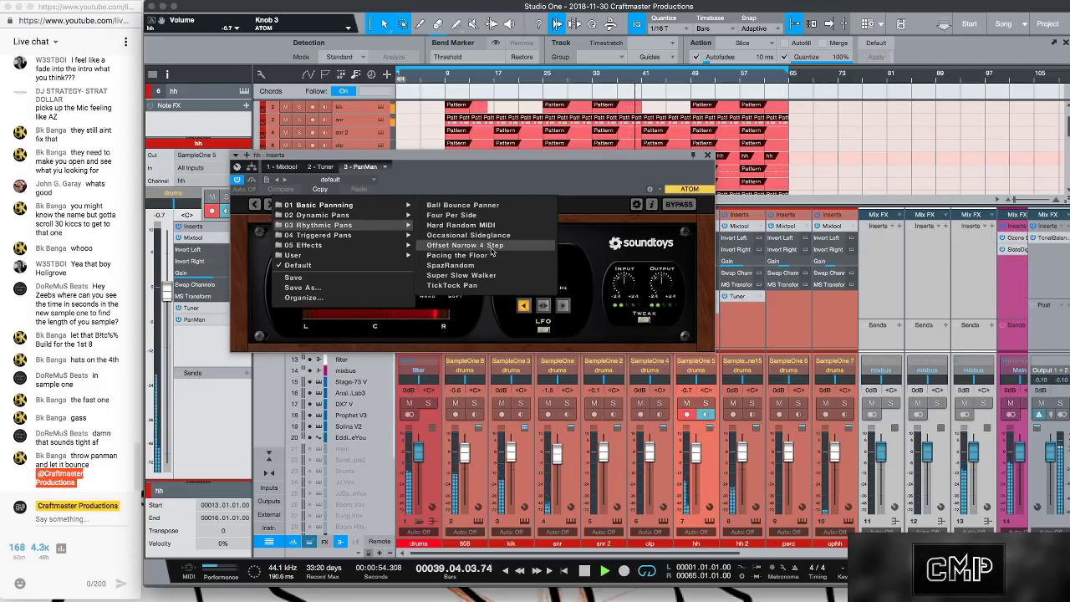
click(492, 246)
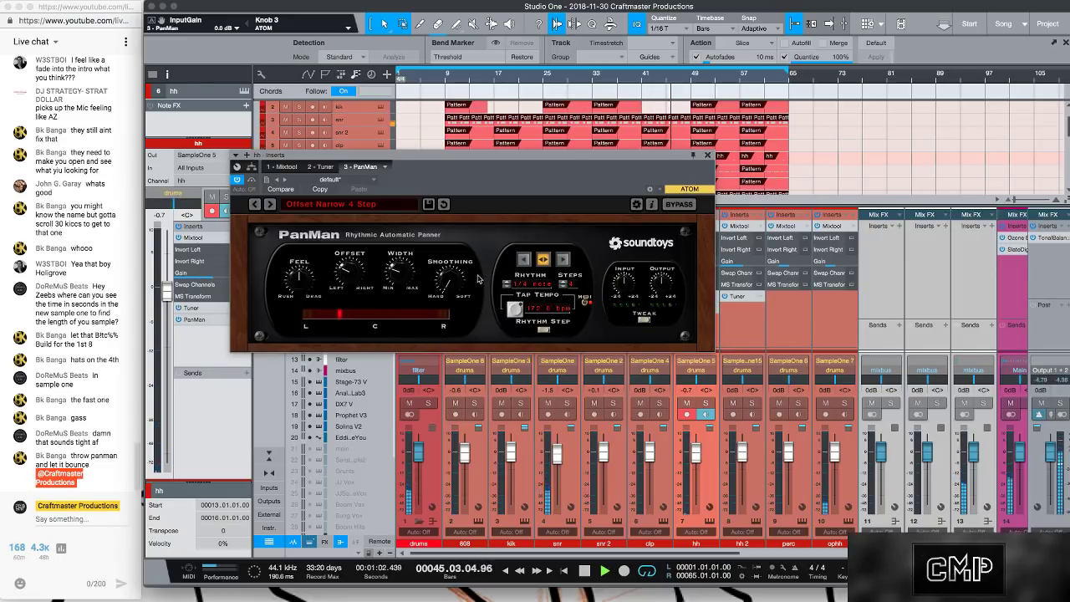
- Set PanMan's Width to 210 deg and Feel to -0.13, and close the plug-in window
drag(351, 272, 410, 249)
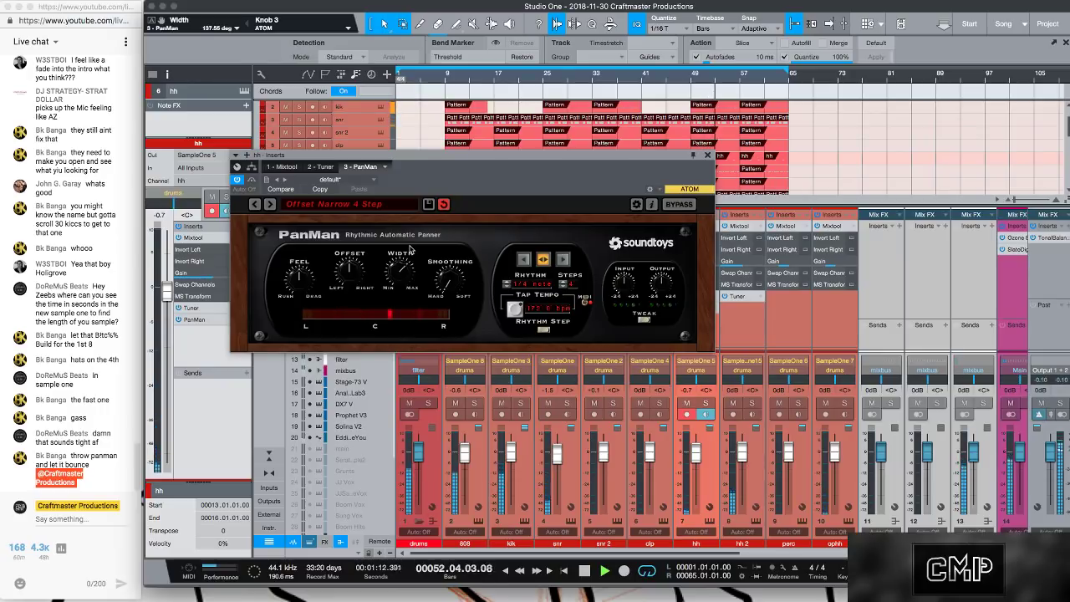
drag(409, 249, 423, 192)
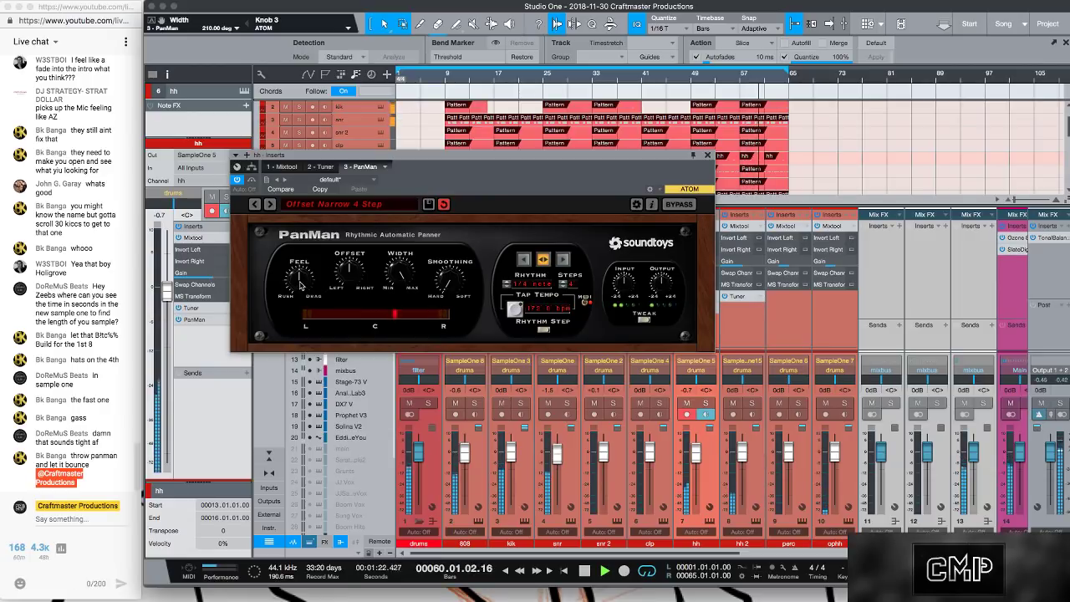
drag(300, 285, 300, 299)
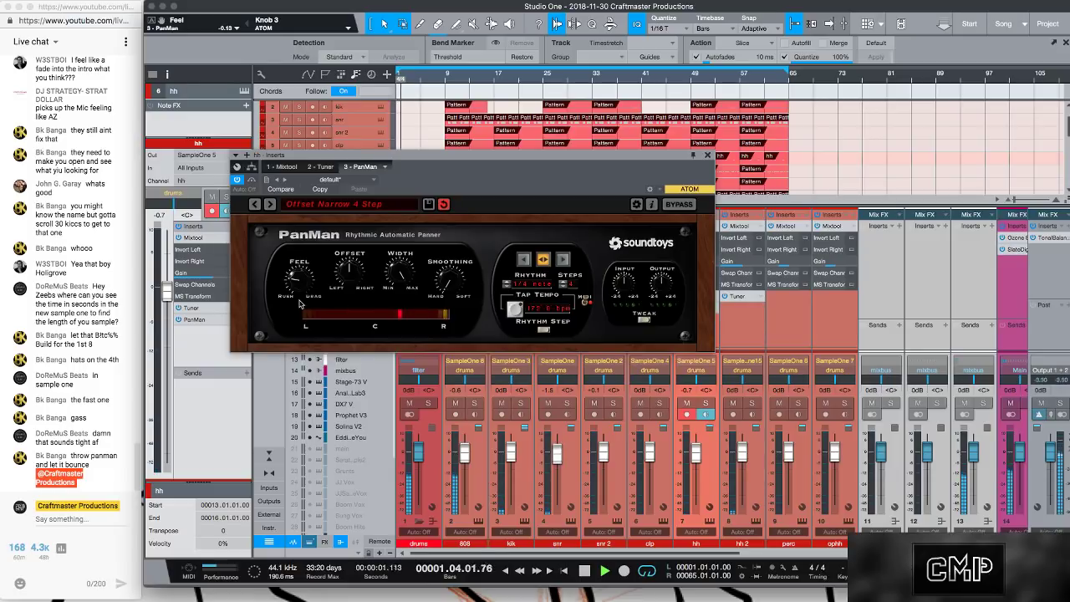
click(705, 156)
- Show the track automation envelopes and select the 808 track's envelope at bar 9
key(a)
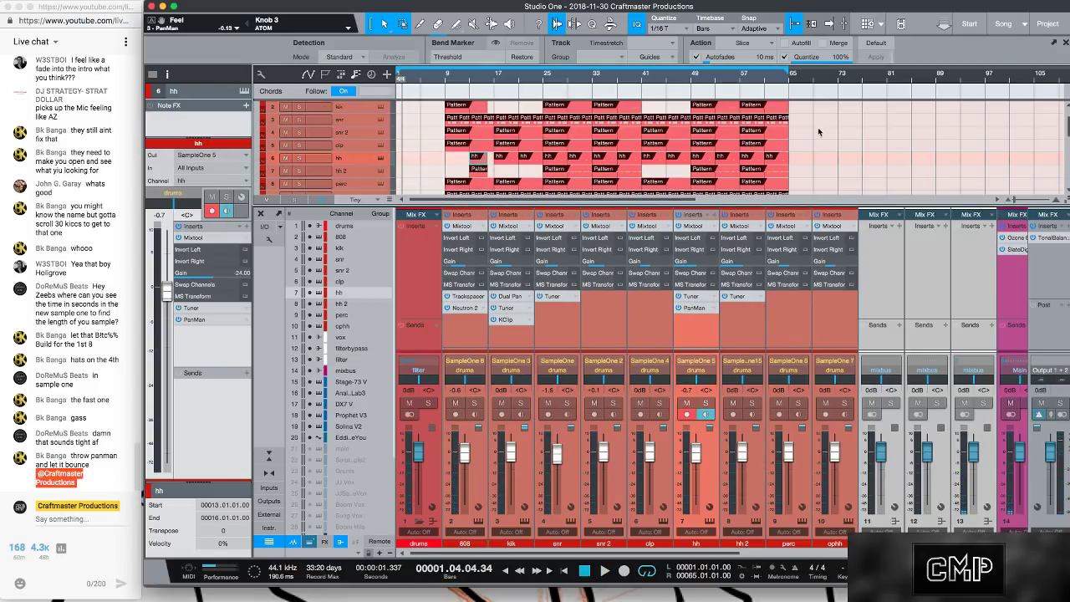
scroll(816, 121, up, 2)
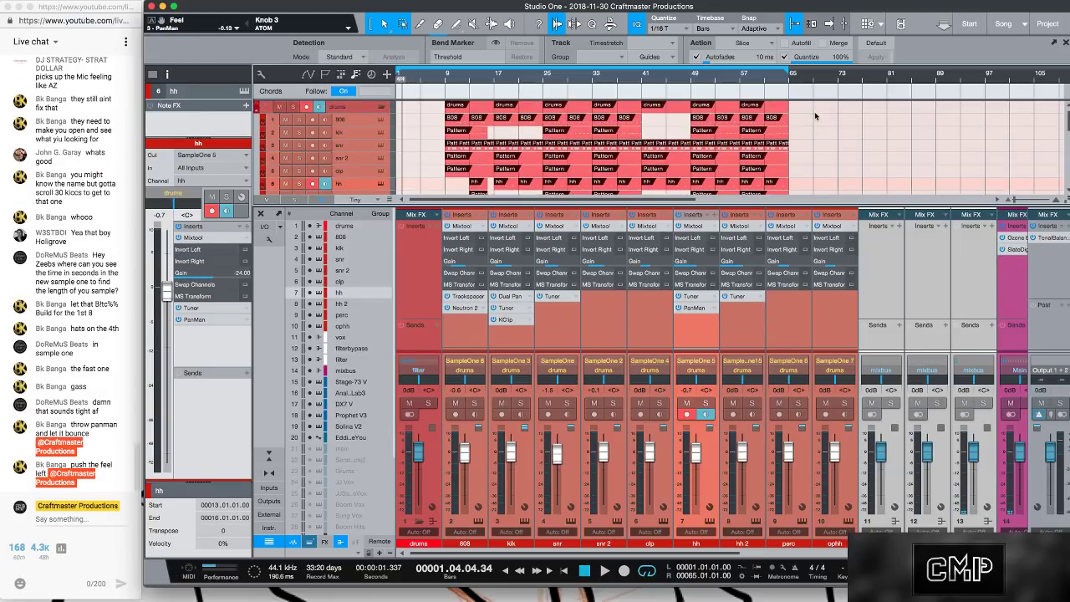
key(a)
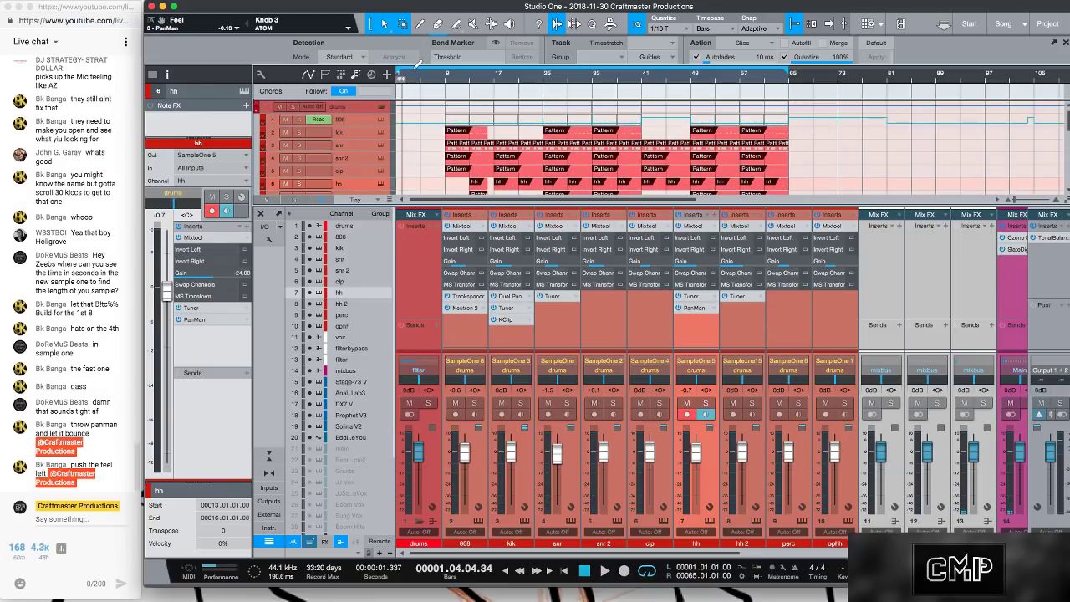
click(444, 125)
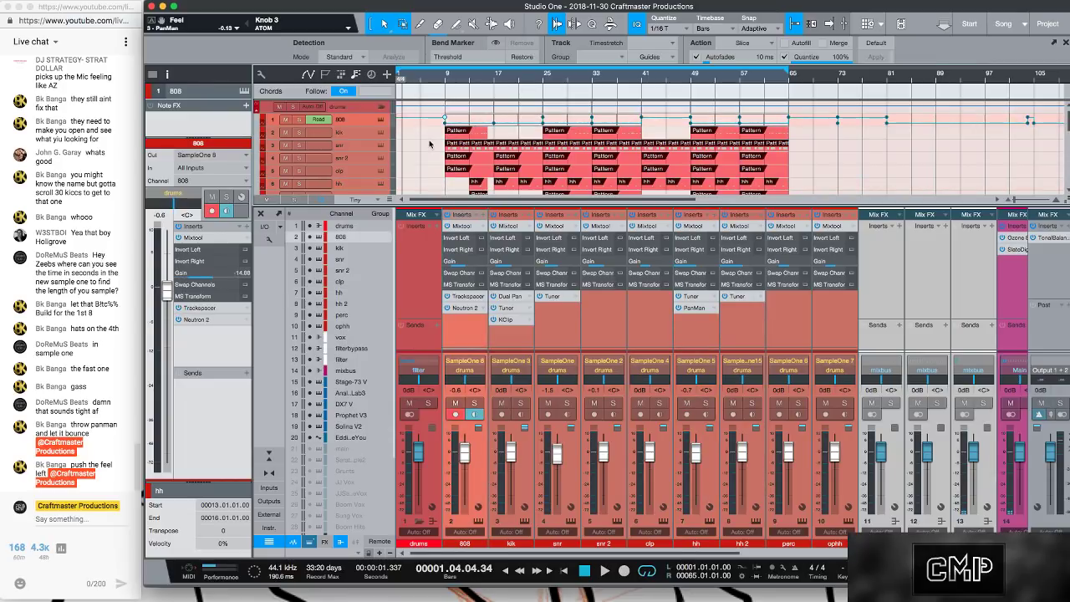
scroll(429, 140, down, 3)
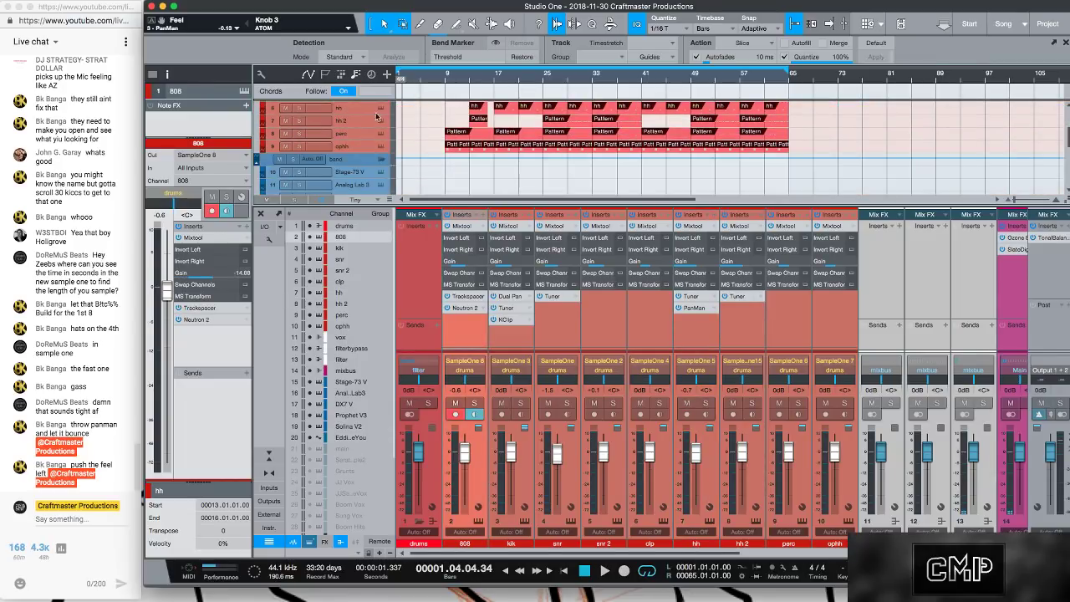
- Reopen PanMan on the hh track, set Feel to -0.24, and play from around bar 17
click(370, 122)
click(367, 111)
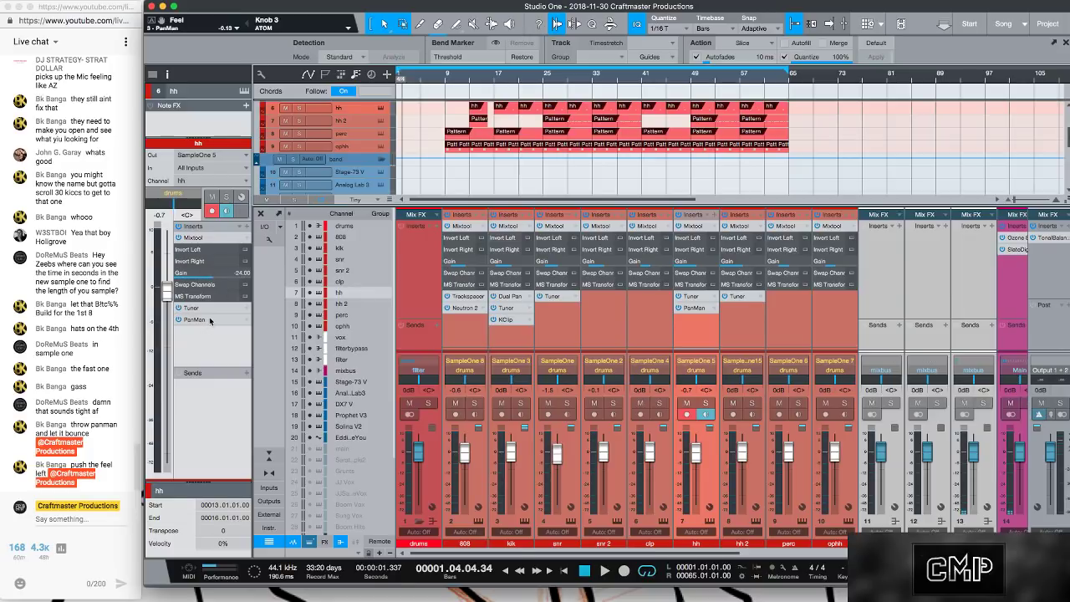
click(210, 320)
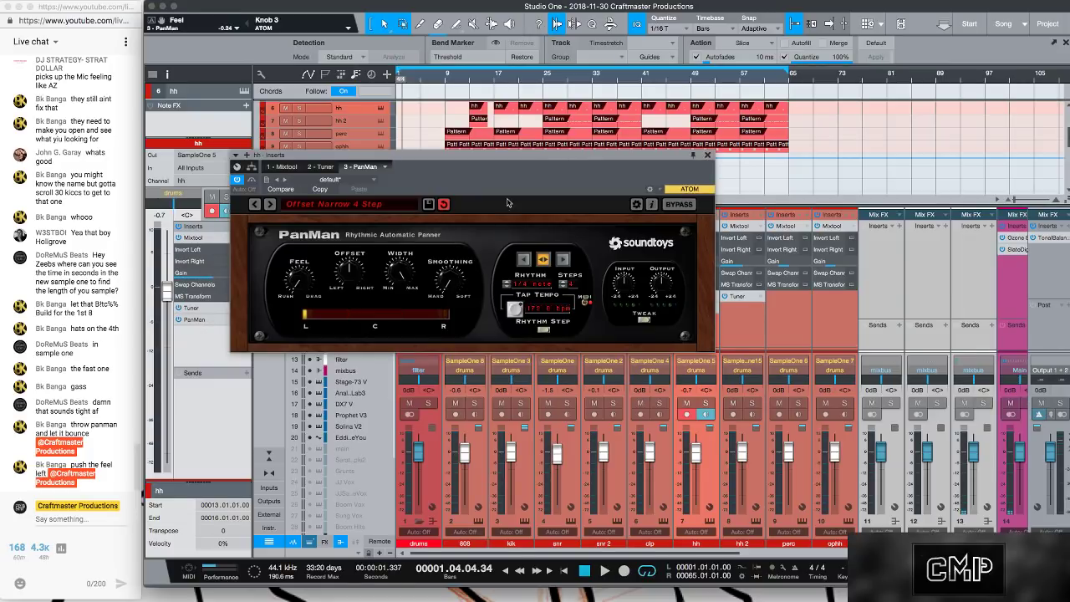
key(space)
click(495, 79)
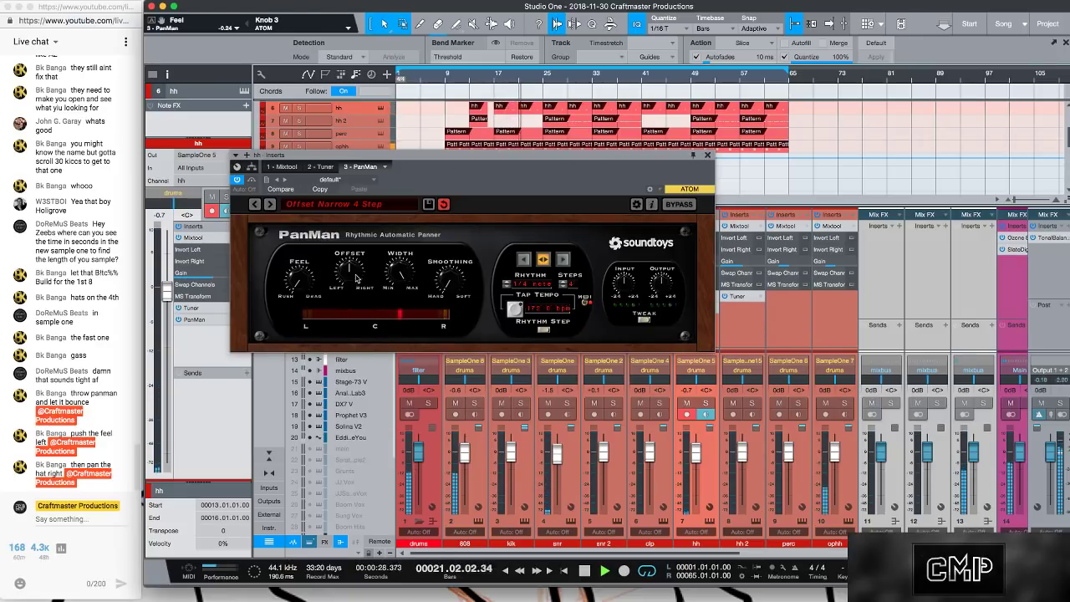
- Try PanMan's Offset at 105 and 6.30 deg, settle it towards the left, and set Feel to -0.14
drag(356, 278, 358, 269)
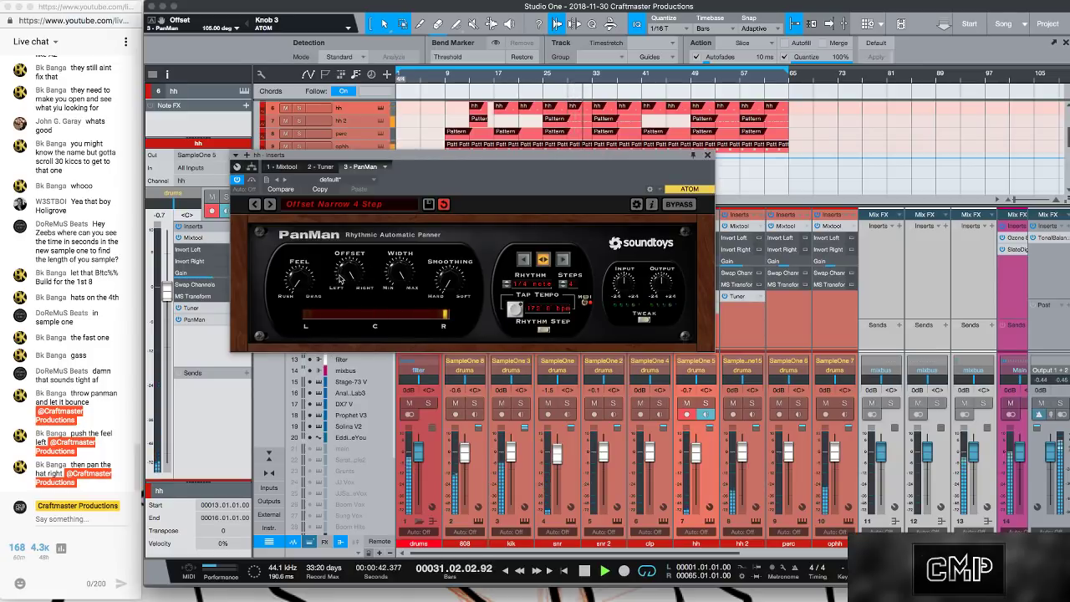
drag(346, 289, 347, 308)
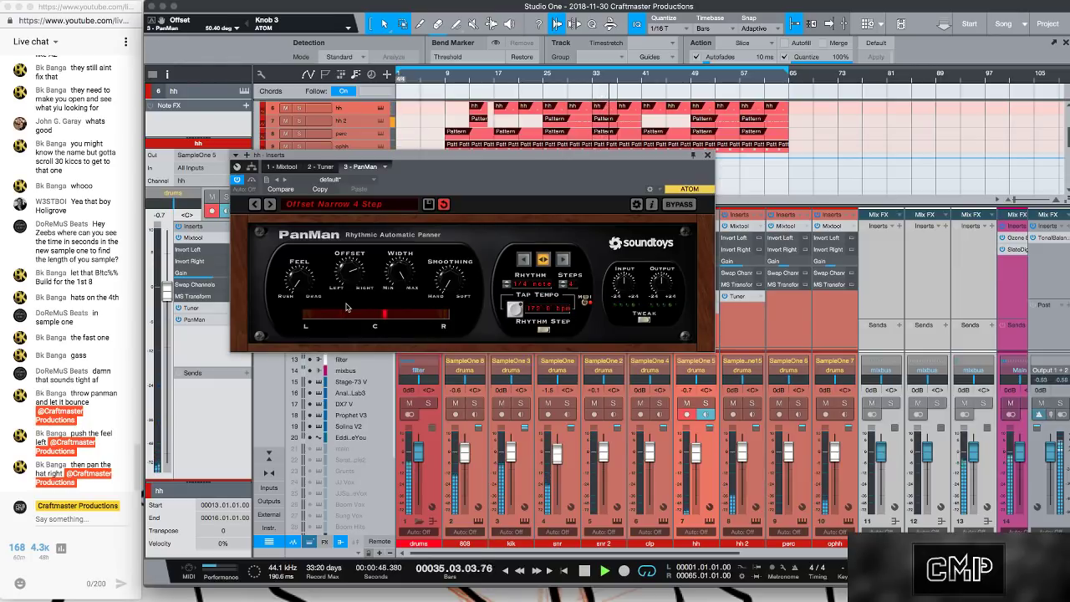
drag(346, 307, 349, 332)
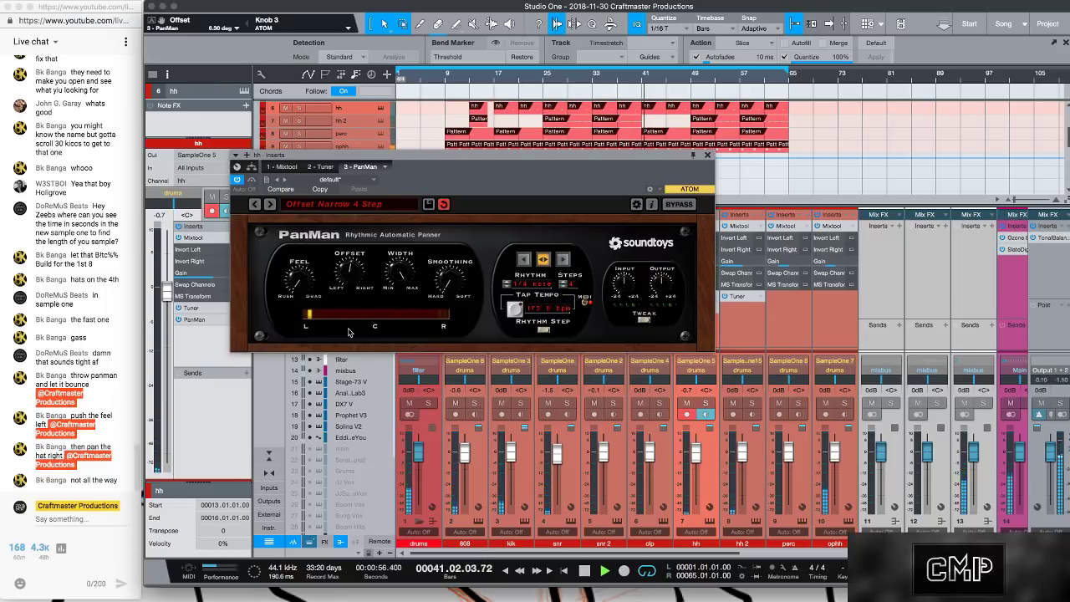
drag(349, 332, 349, 333)
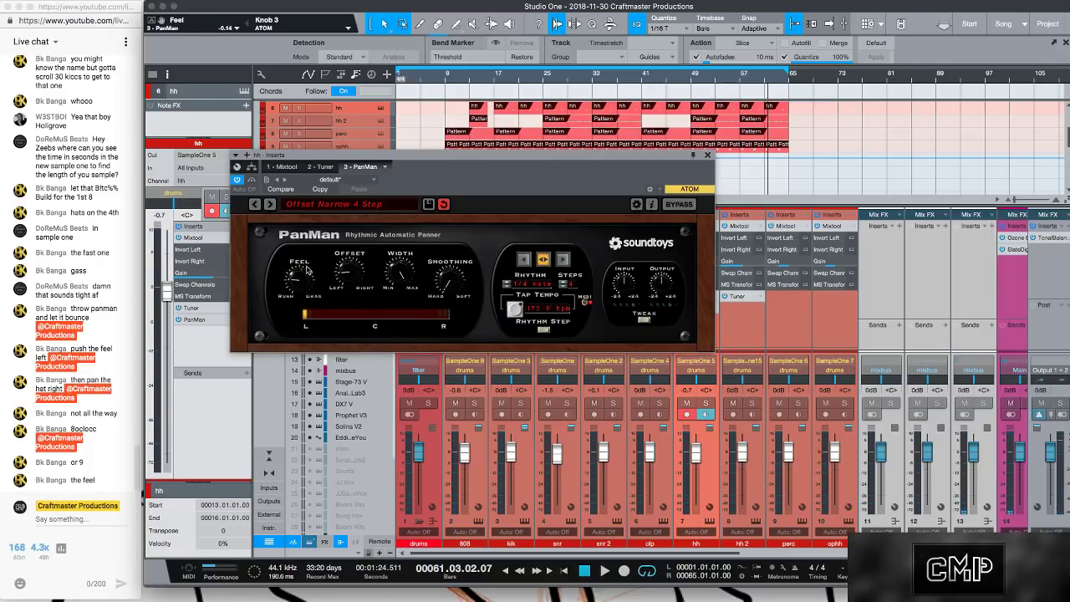
- Play from bar 25, choose a faster Rhythm division in PanMan, and close its window
click(546, 81)
key(space)
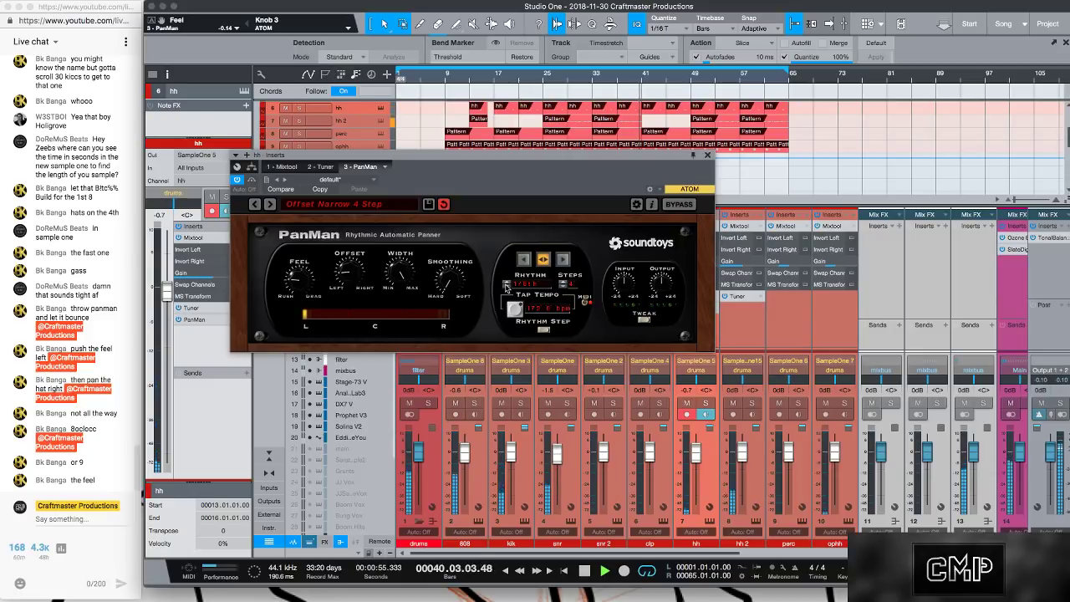
click(709, 156)
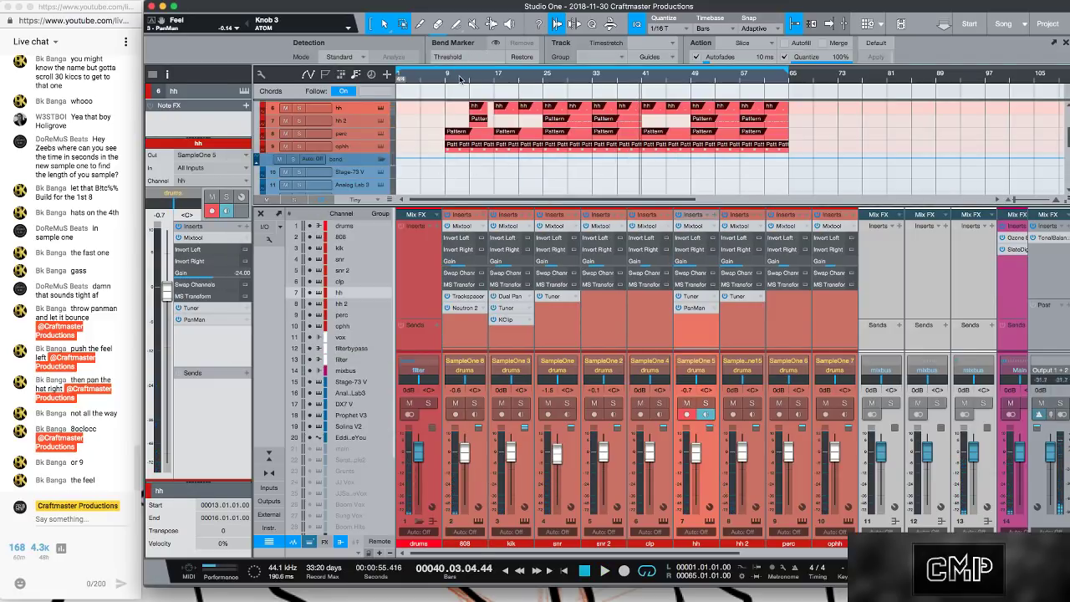
- Play the song from the beginning and inspect the hh track's SampleOne XT instrument, closing its window at the end
click(453, 81)
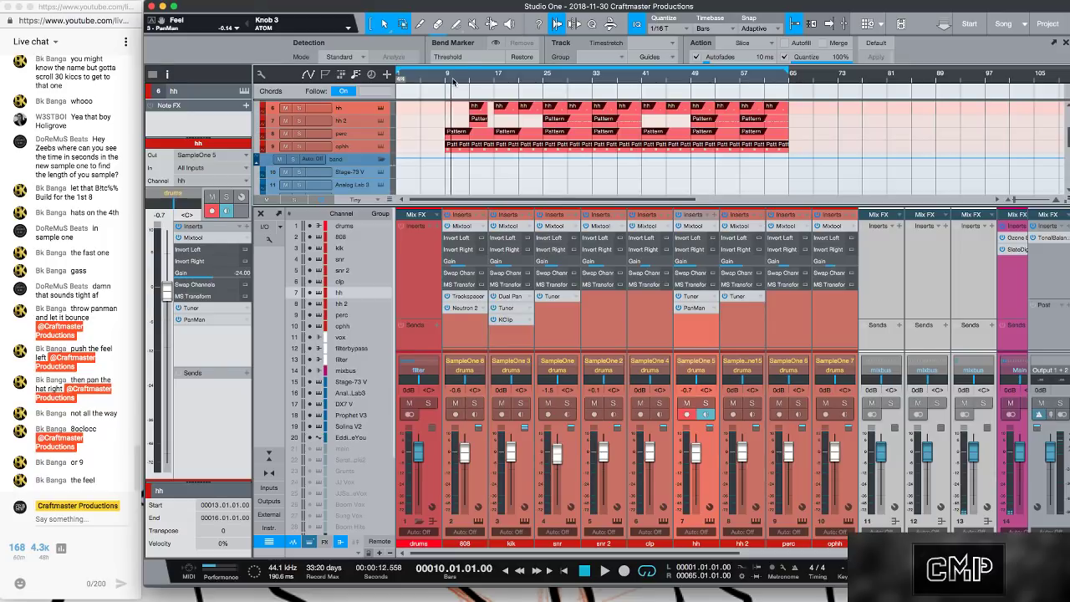
key(space)
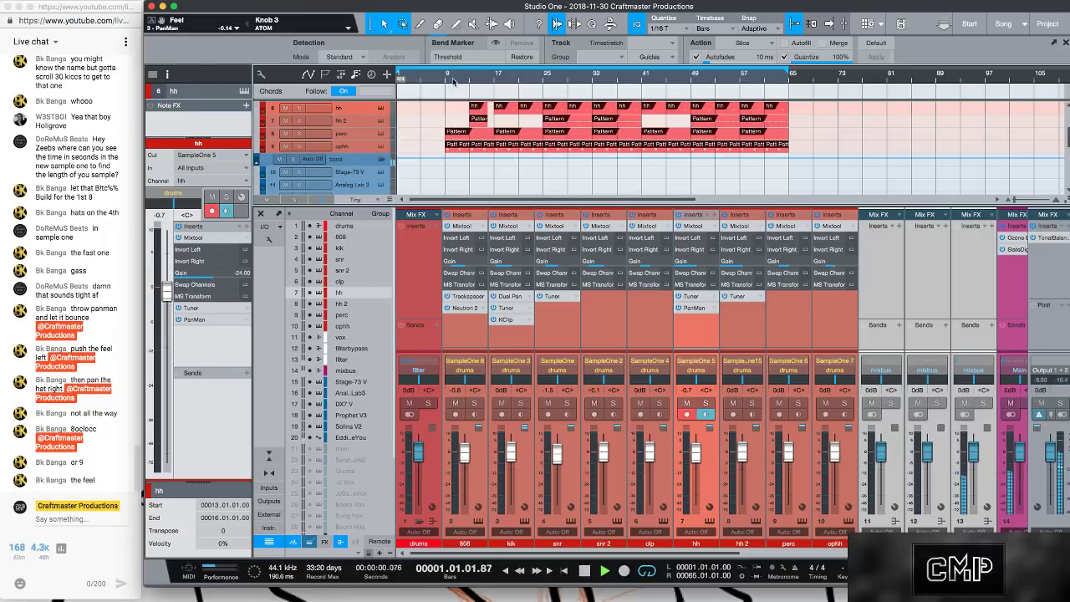
click(380, 109)
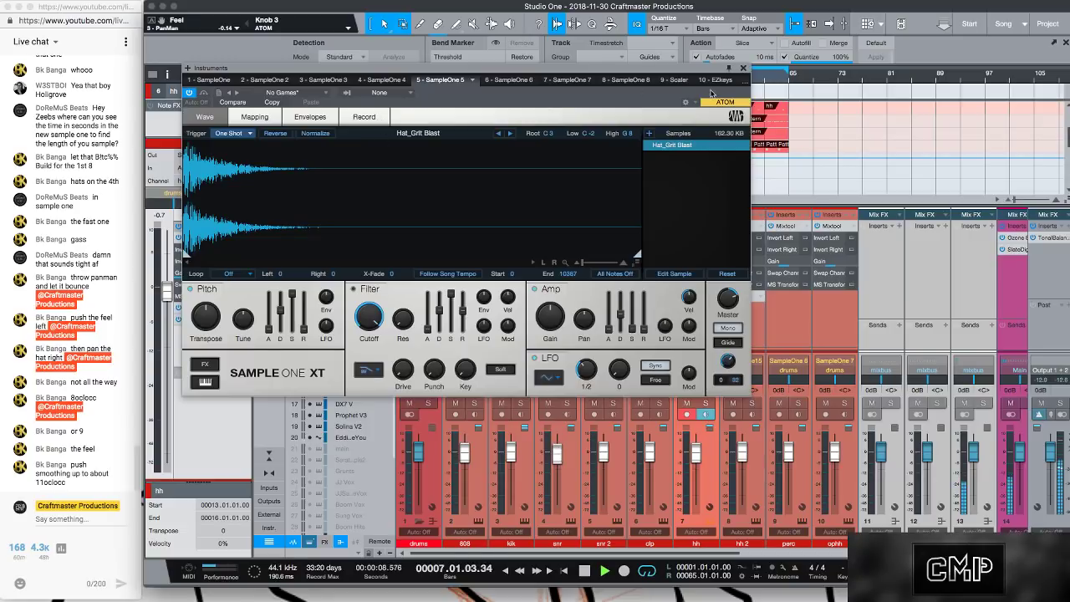
click(743, 69)
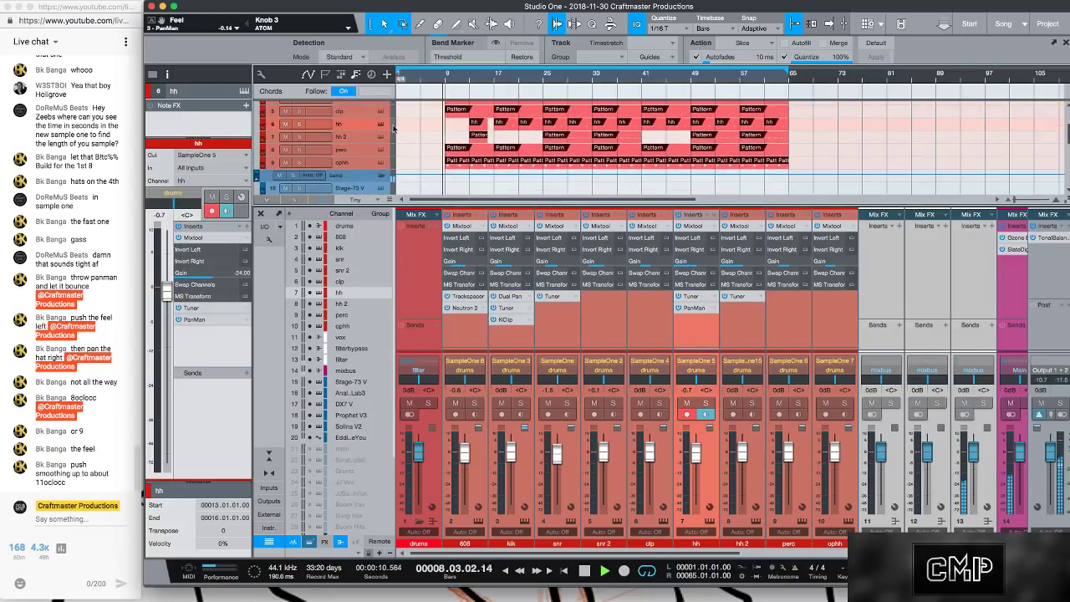
click(380, 124)
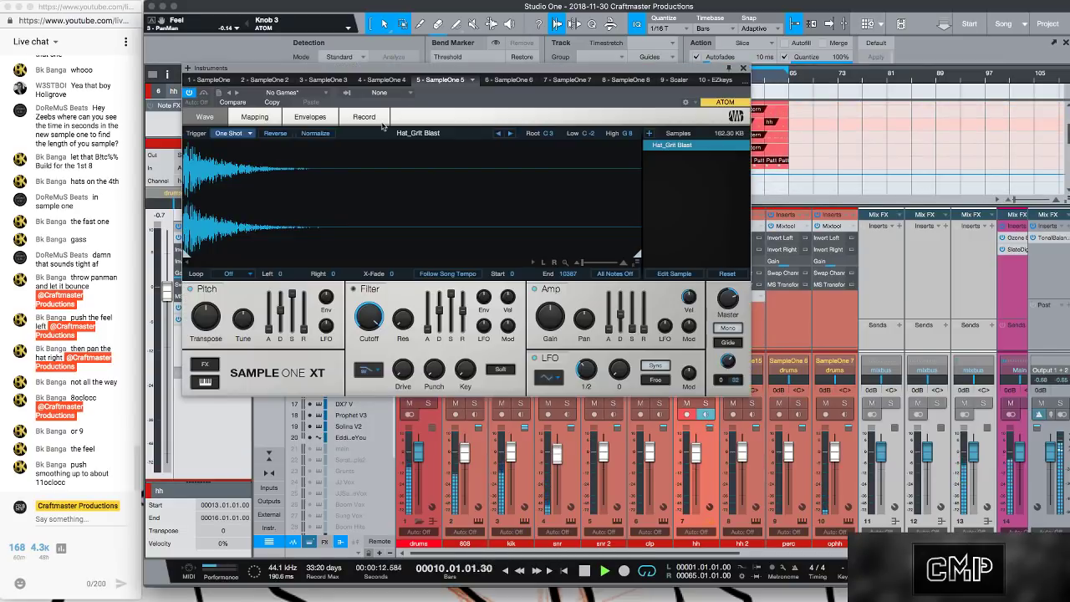
click(743, 69)
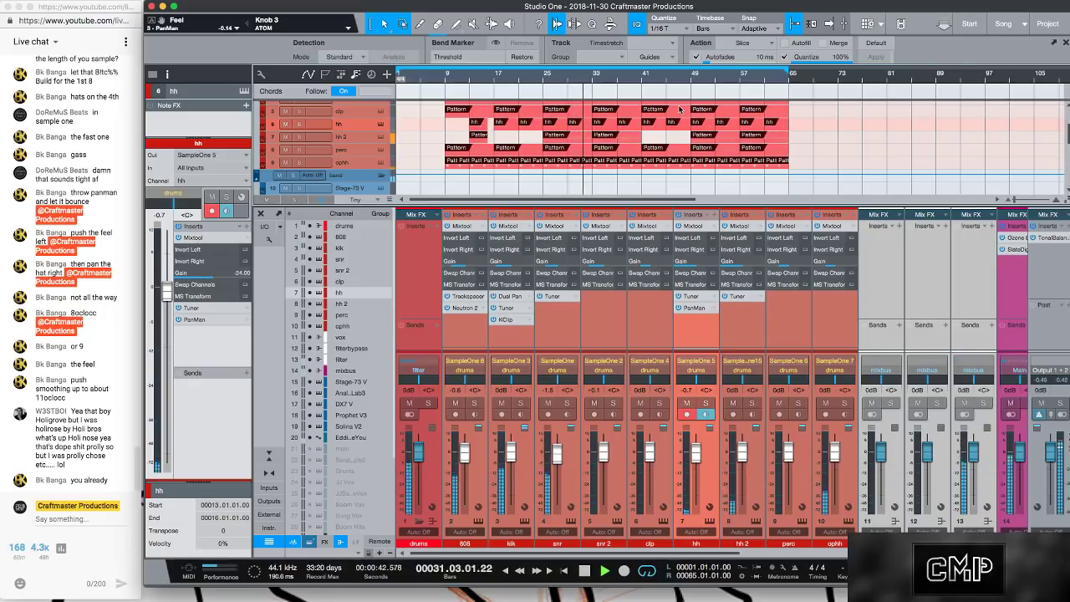
- Trim the hh, hh 2, perc and ophh parts that end at bar 33 back to bar 32 and play the transition
drag(592, 77, 573, 96)
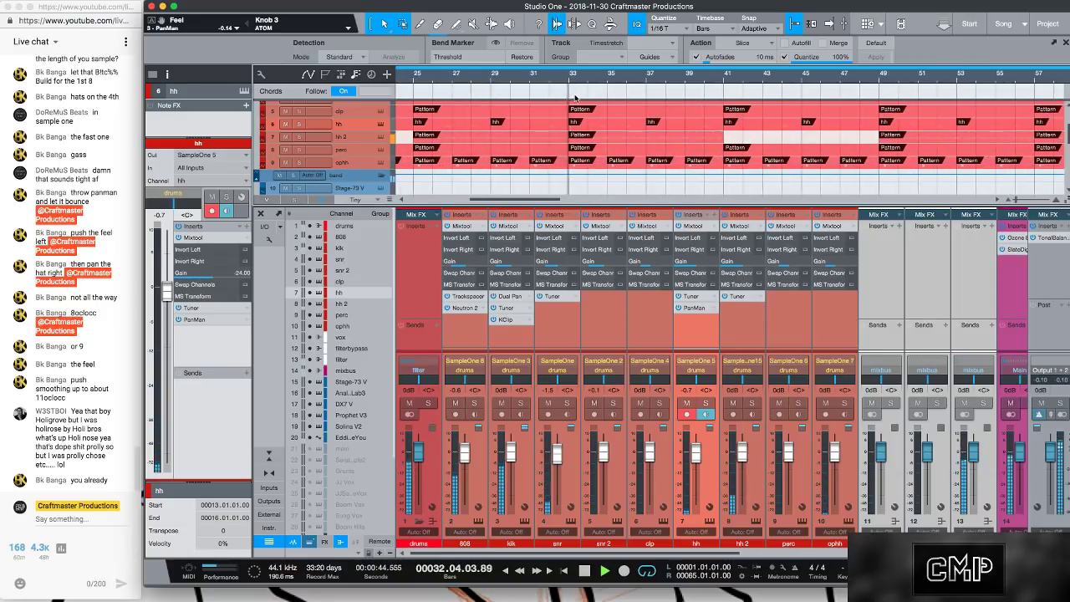
key(space)
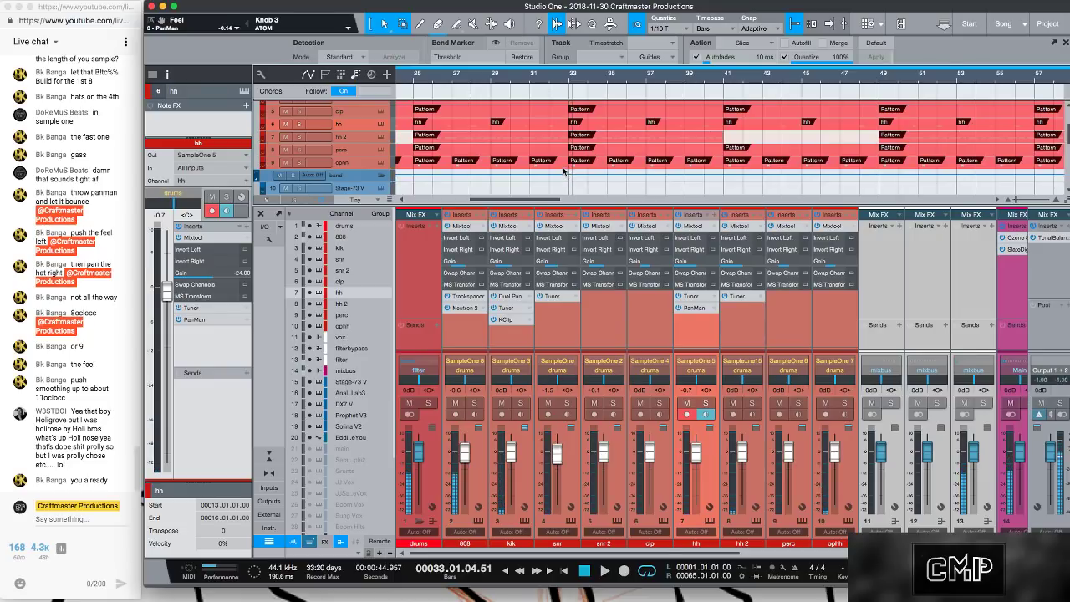
click(567, 123)
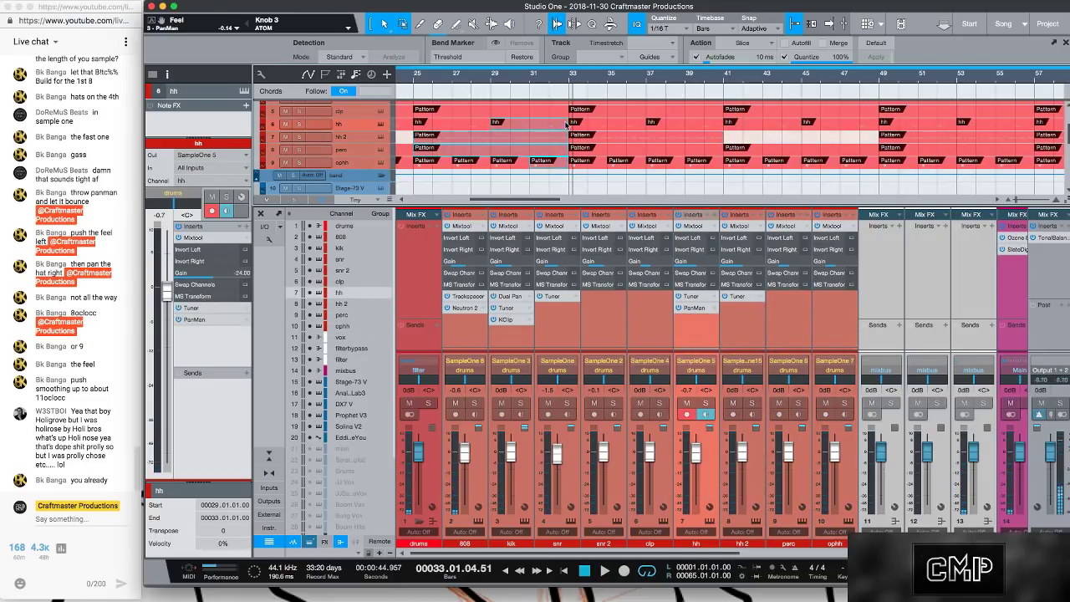
drag(570, 123, 549, 123)
key(space)
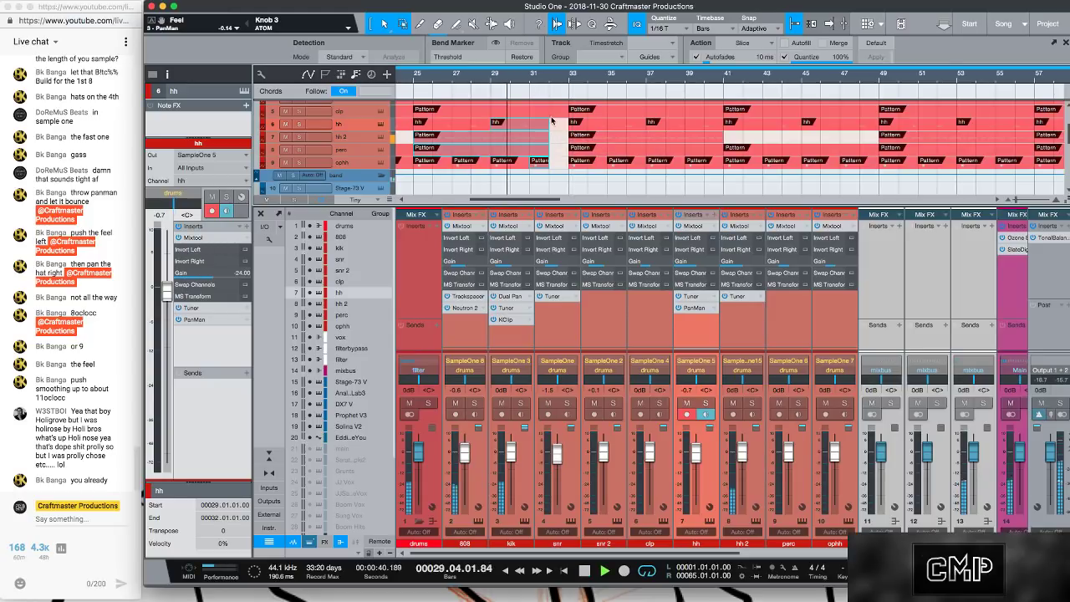
- Trim the kik and snr patterns back to bar 32 and raise the 808's automation envelope across bar 32
scroll(564, 128, up, 2)
drag(568, 124, 549, 125)
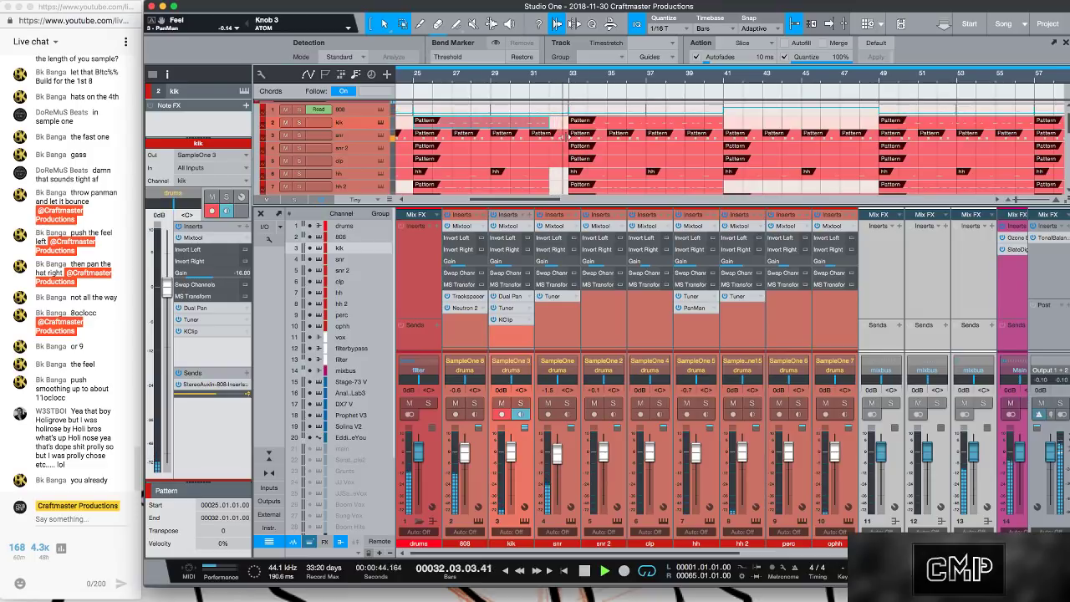
drag(559, 81, 582, 96)
click(611, 106)
key(space)
key(space)
scroll(606, 113, down, 1)
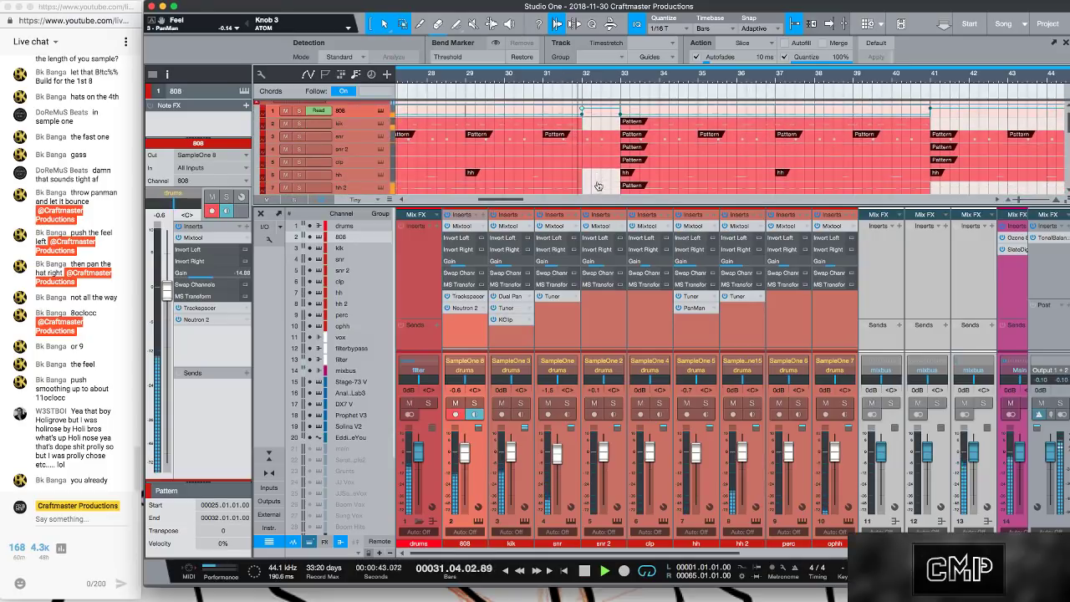
drag(619, 137, 582, 140)
key(space)
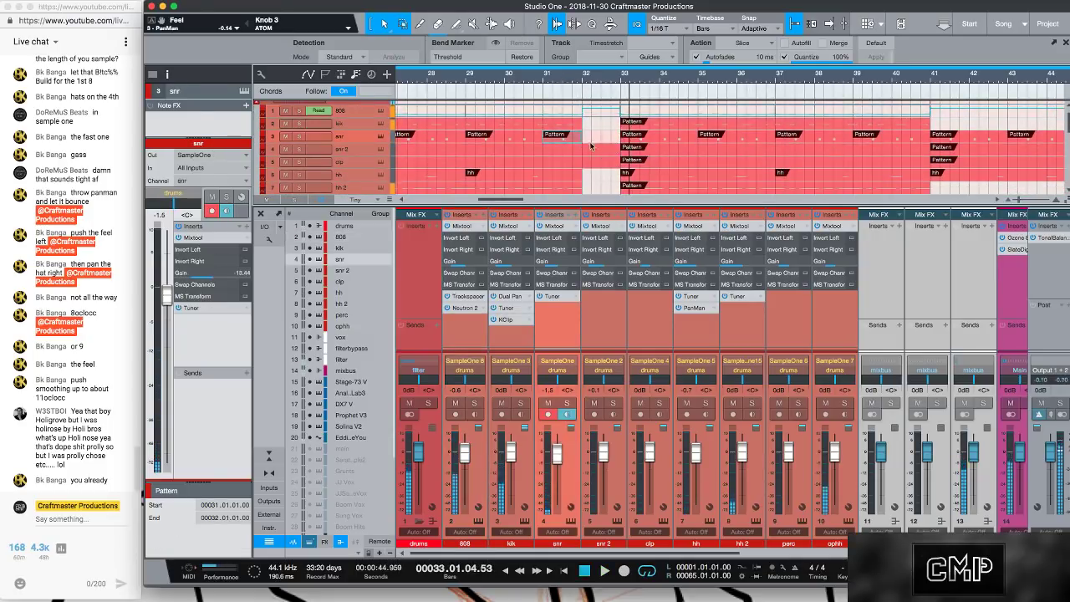
- Open the file browser, collapse the Macintosh HD folders, and expand the FatAzz volume
key(F5)
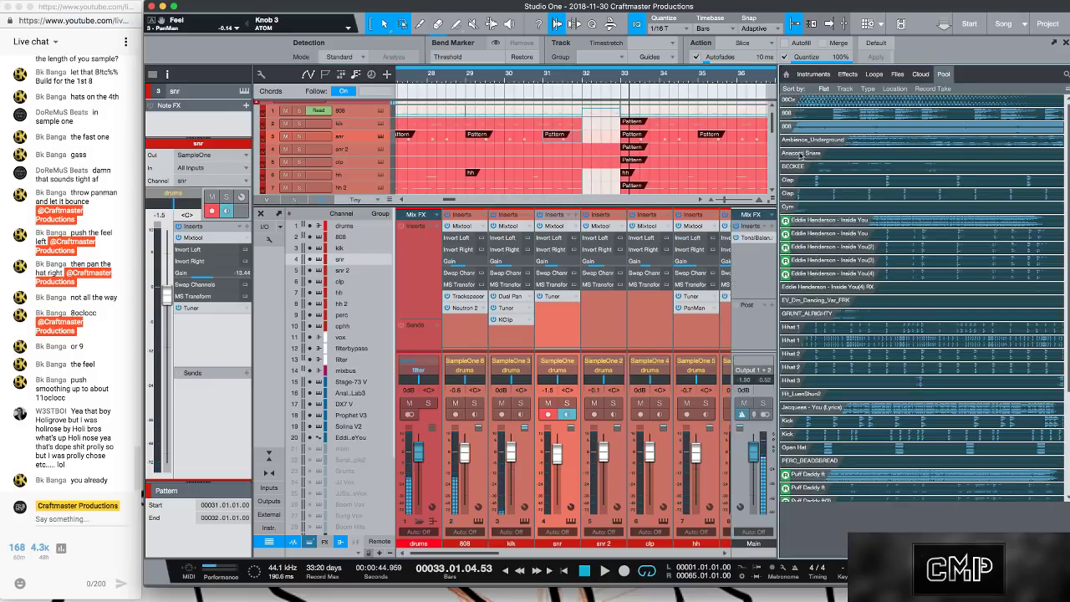
click(896, 74)
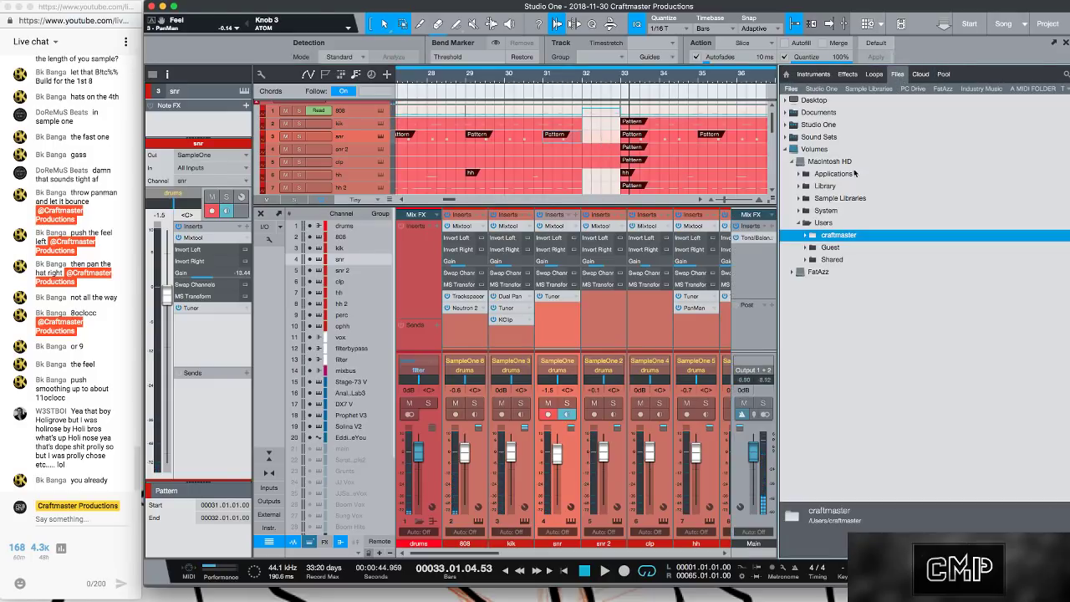
click(793, 223)
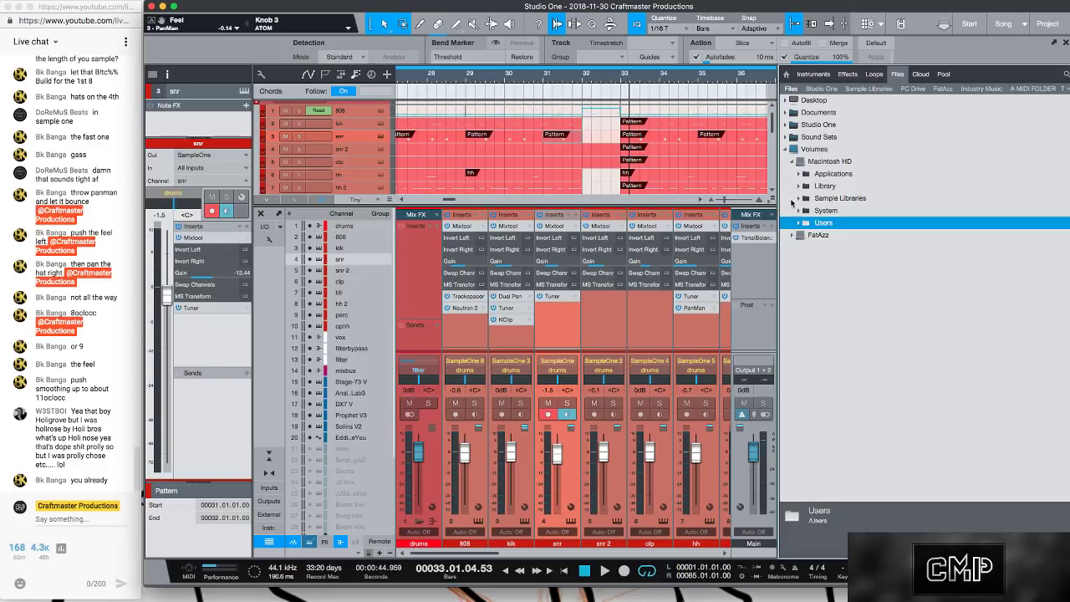
click(792, 161)
click(792, 173)
scroll(801, 251, down, 10)
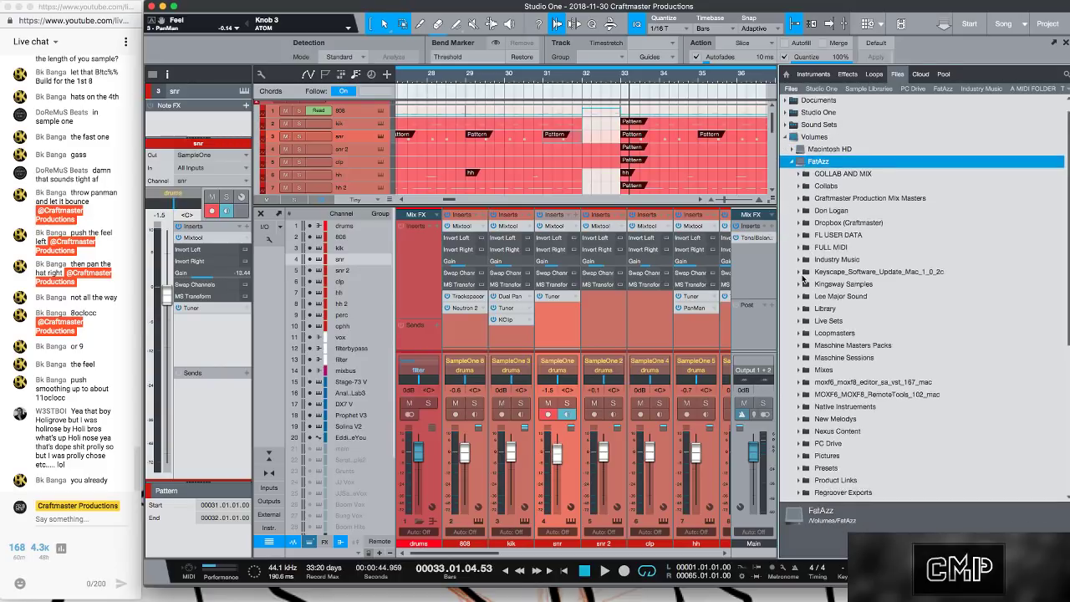
scroll(810, 301, up, 3)
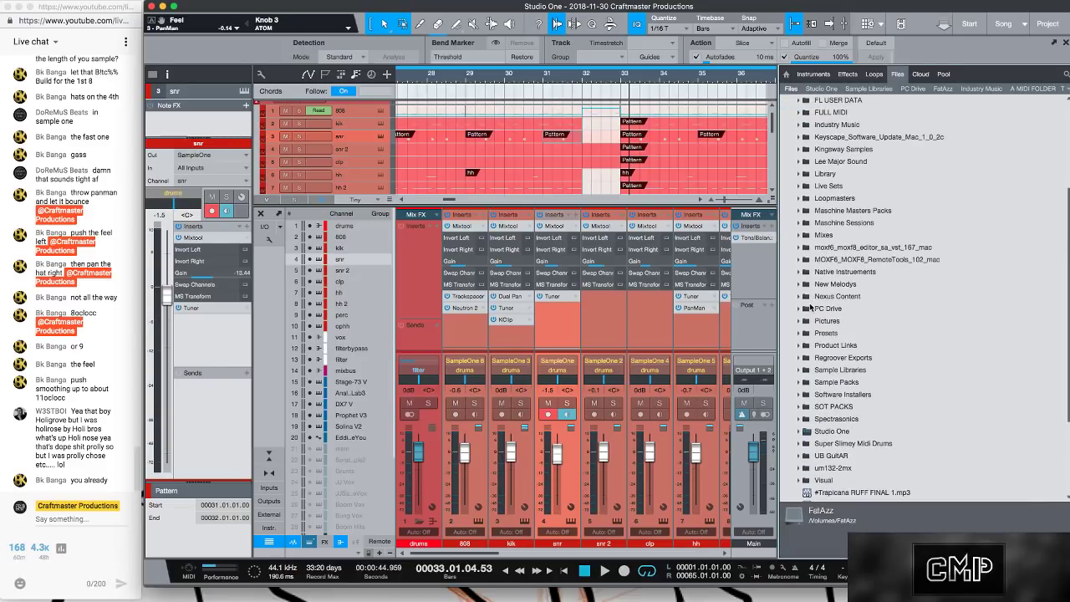
scroll(818, 194, up, 4)
scroll(806, 235, down, 5)
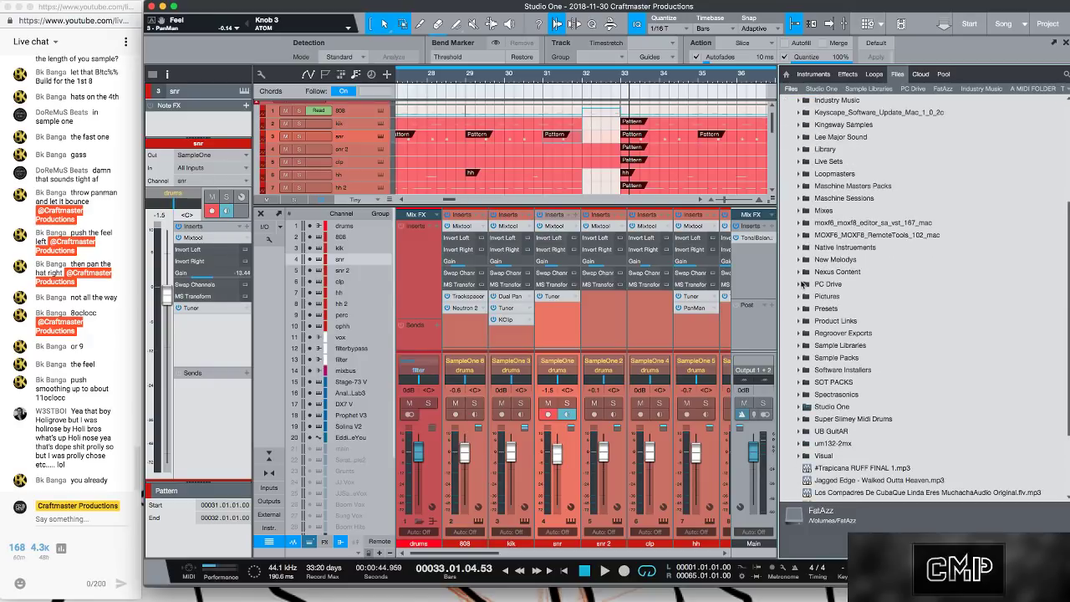
- Expand PC Drive, Drums, Vintage_Drum Fills and THE FILLS ACID down to the 01 JUST RAW FILLS folder
click(798, 286)
click(805, 322)
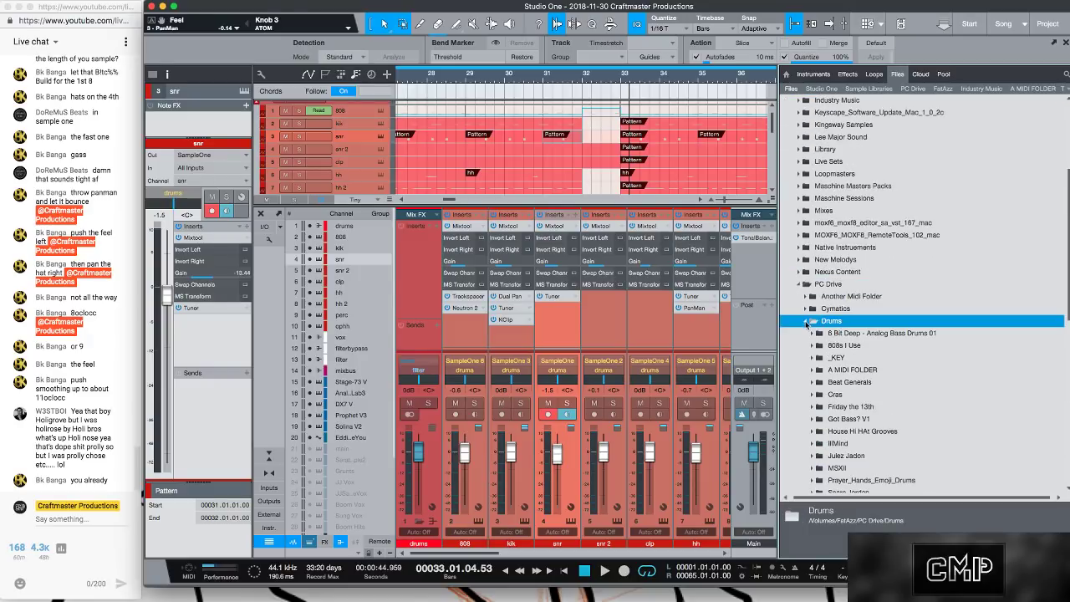
click(823, 381)
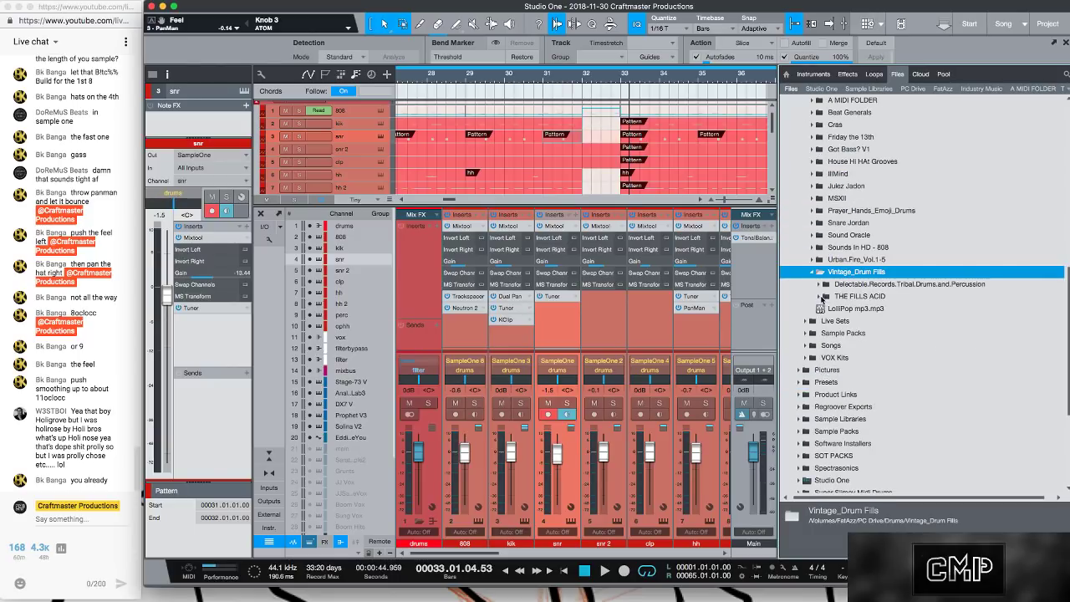
click(823, 297)
click(824, 309)
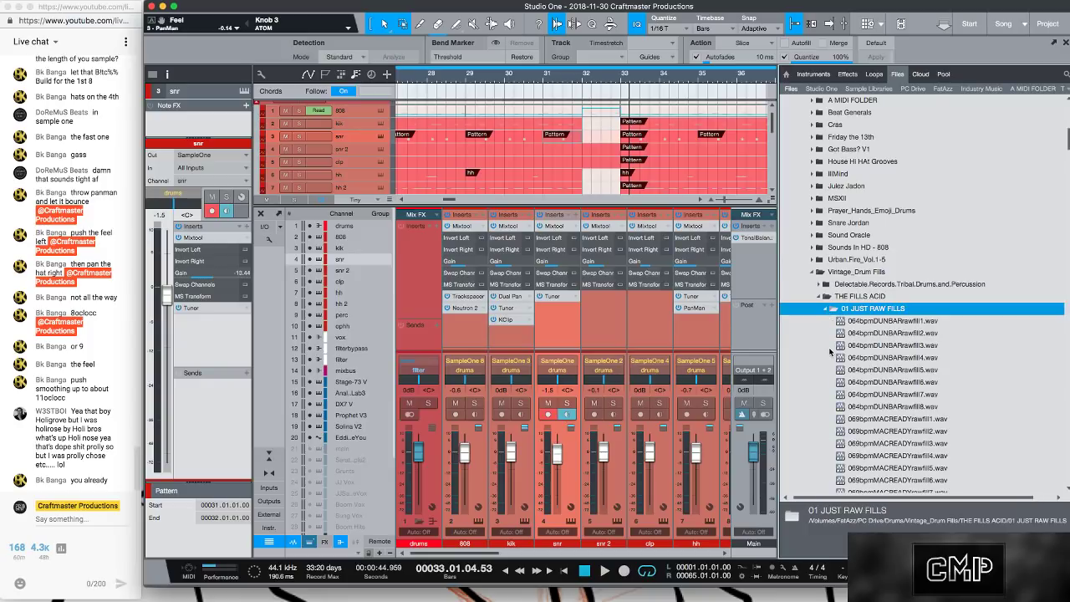
scroll(830, 351, down, 7)
- Preview 071bpmHAMPTONrawfill4.wav and place it on a new track starting at bar 32
click(862, 296)
click(787, 545)
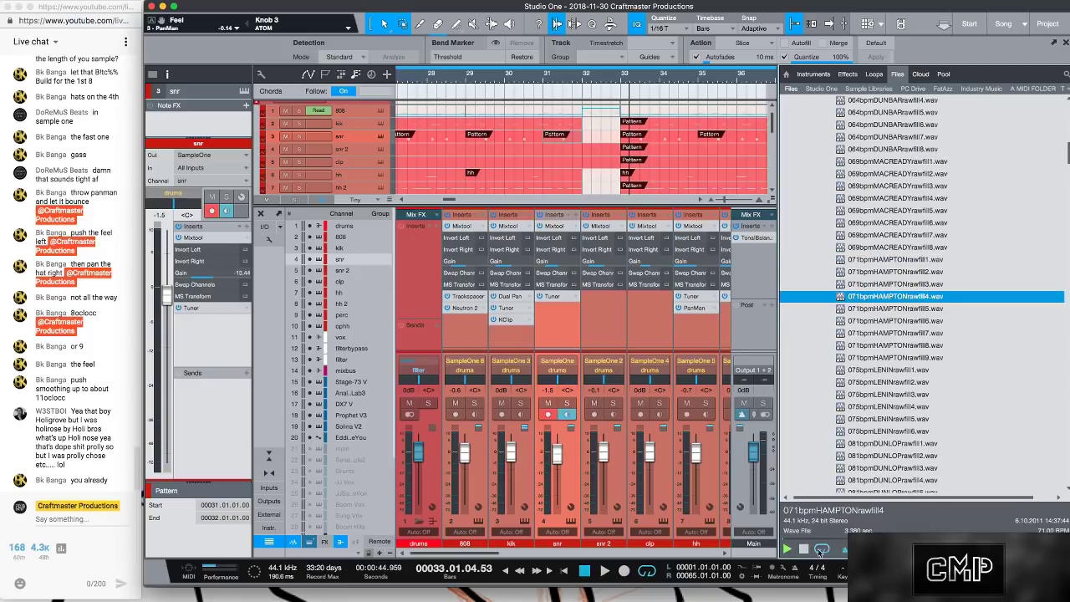
key(space)
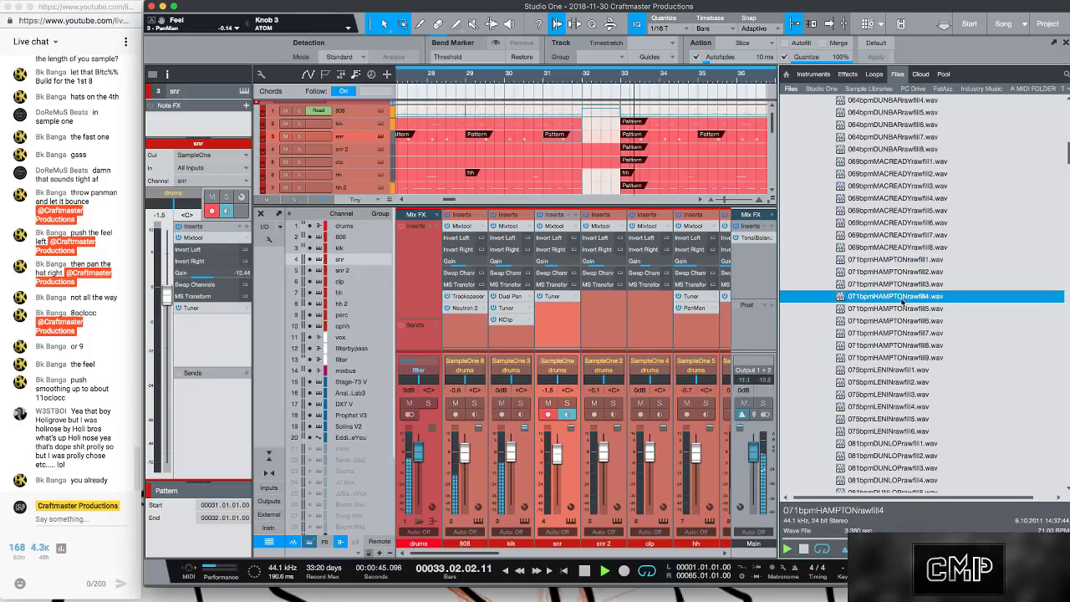
drag(902, 297, 610, 172)
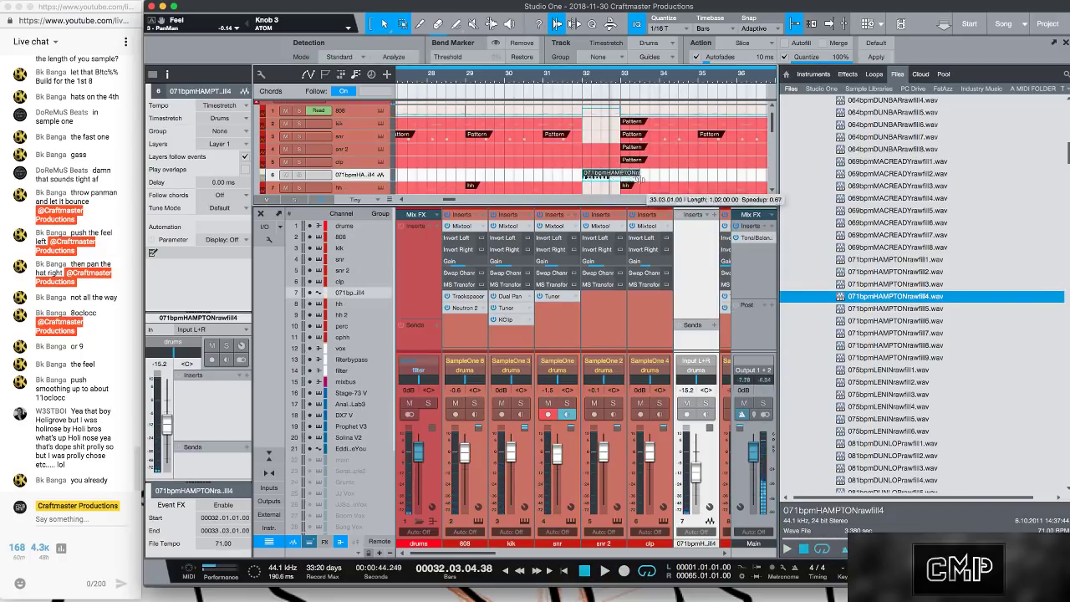
- Play the transition, shorten the drum fill to end at bar 33, and set its track volume to -9.5 dB
click(565, 78)
key(space)
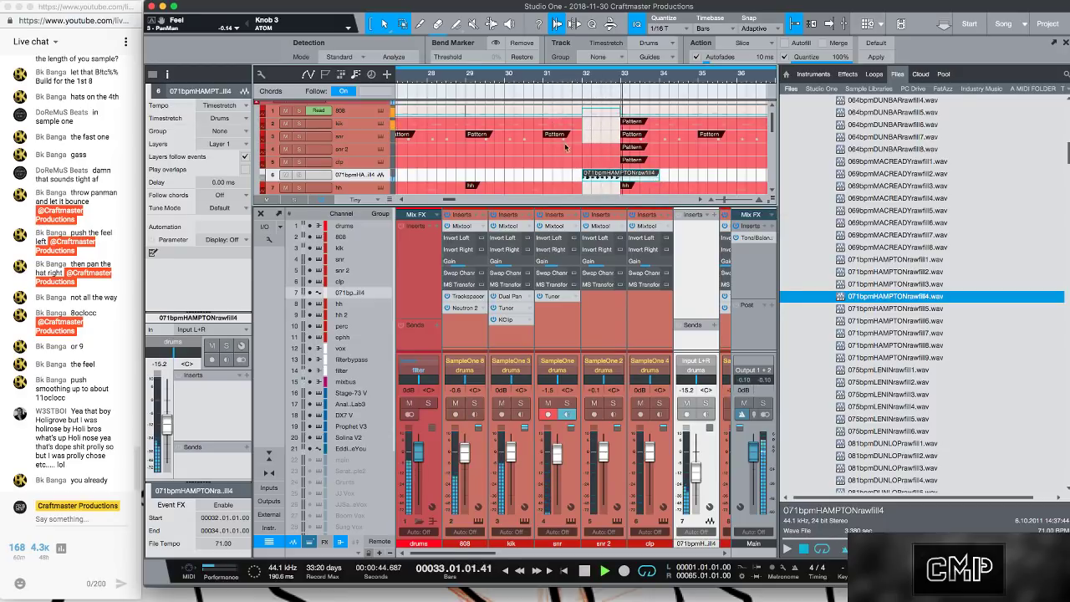
key(space)
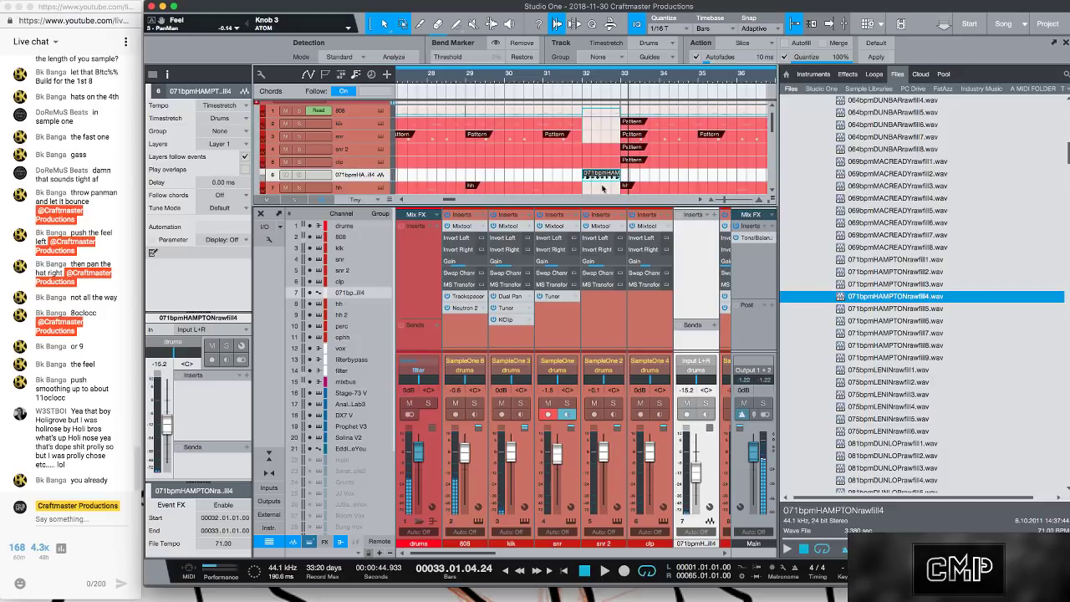
mouse_move(167, 423)
mouse_down()
mouse_move(166, 410)
mouse_move(165, 423)
mouse_up()
key(space)
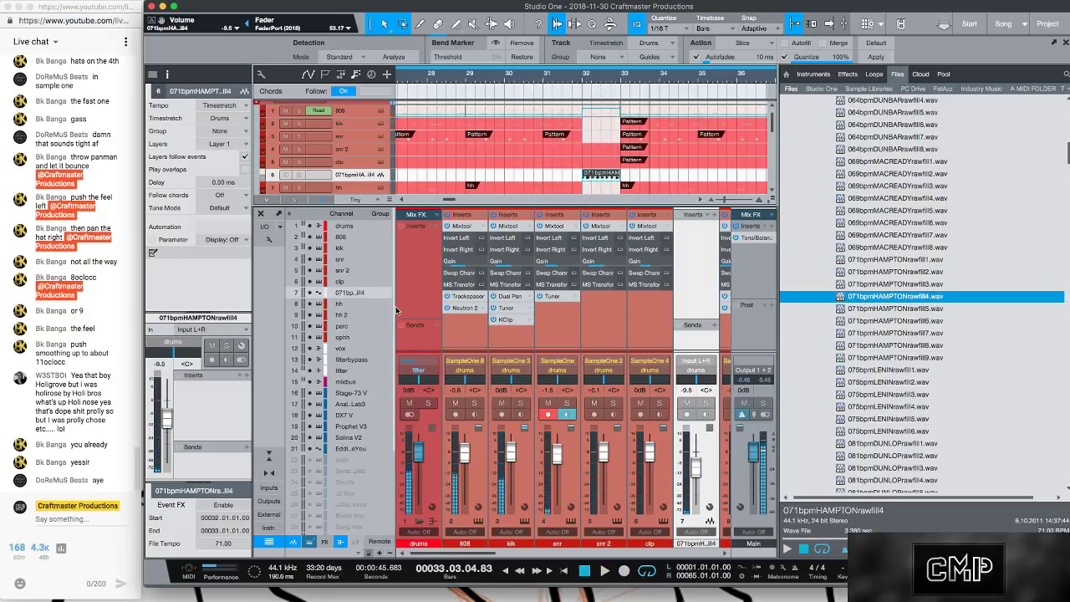
- Switch the file browser to the Julez Jadon folder and expand the Boom_Kitchen_-_Drums_From_The_Gutter kit
scroll(830, 377, up, 15)
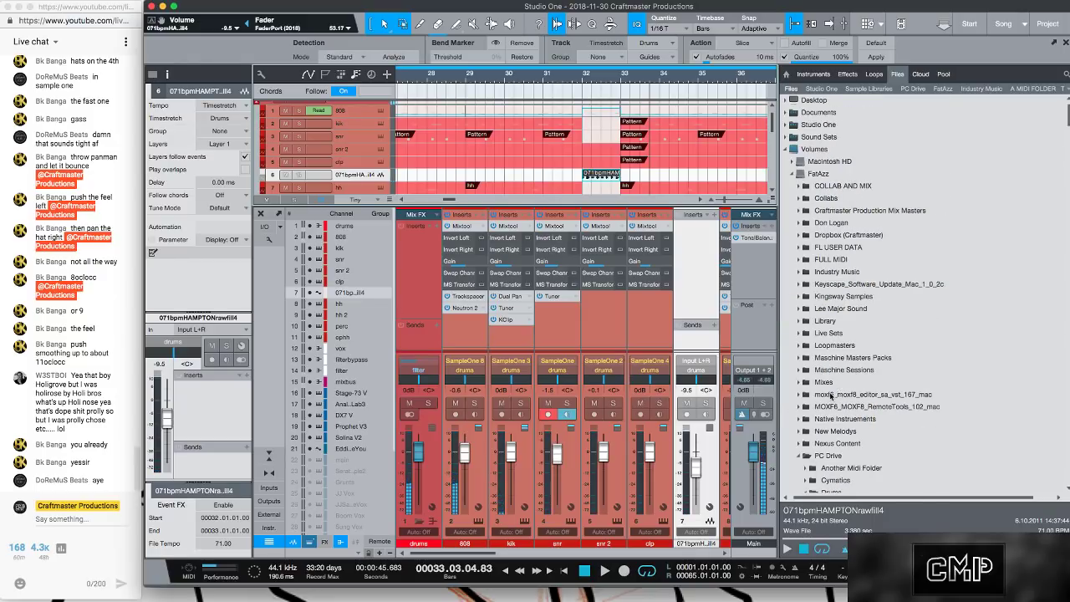
click(1065, 88)
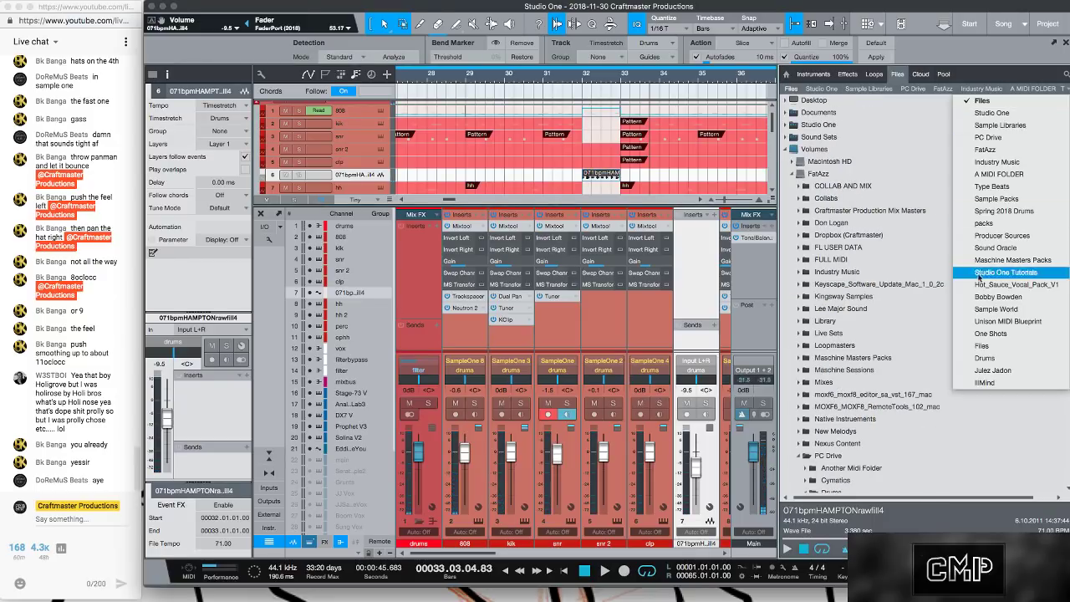
click(1016, 371)
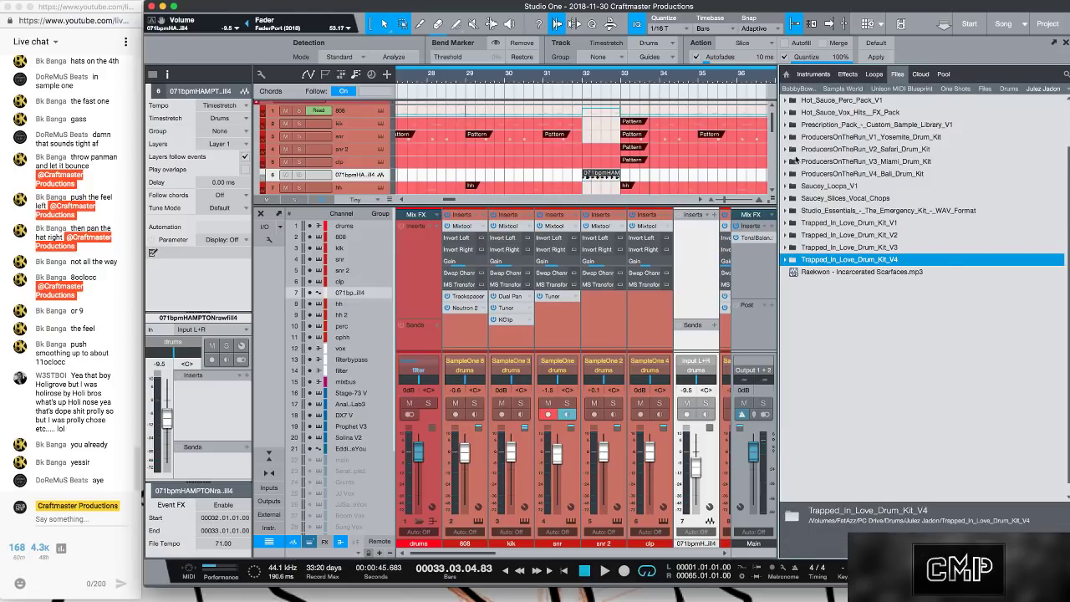
scroll(798, 157, up, 2)
click(786, 124)
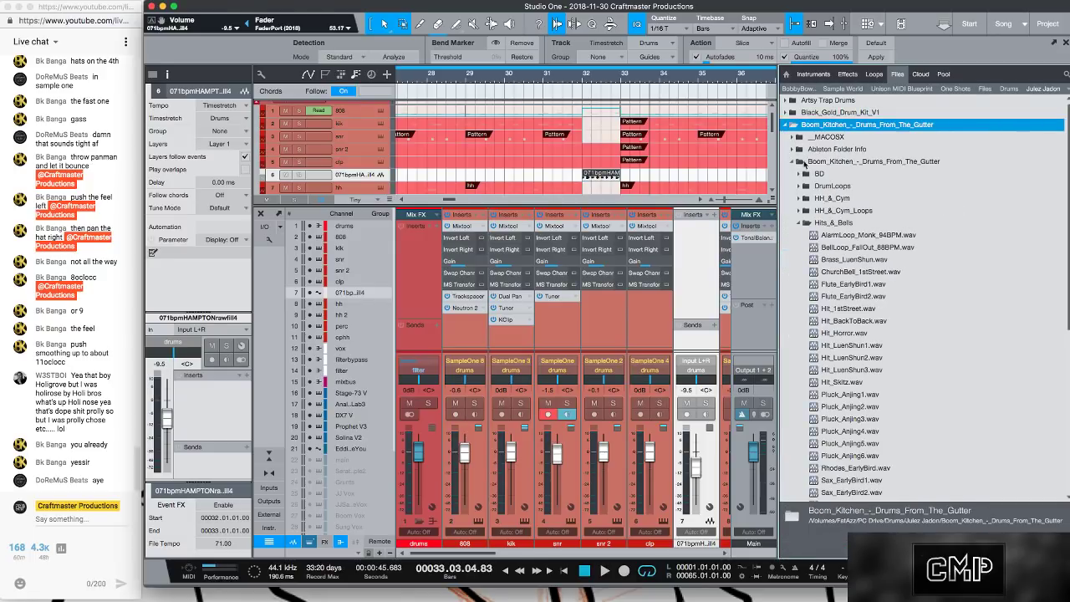
- Audition the Hits_&_Bells samples from AlarmLoop_Monk_94BPM.wav to Strings_1stStreet.wav and return to Sax_EarlyBird1.wav
click(803, 235)
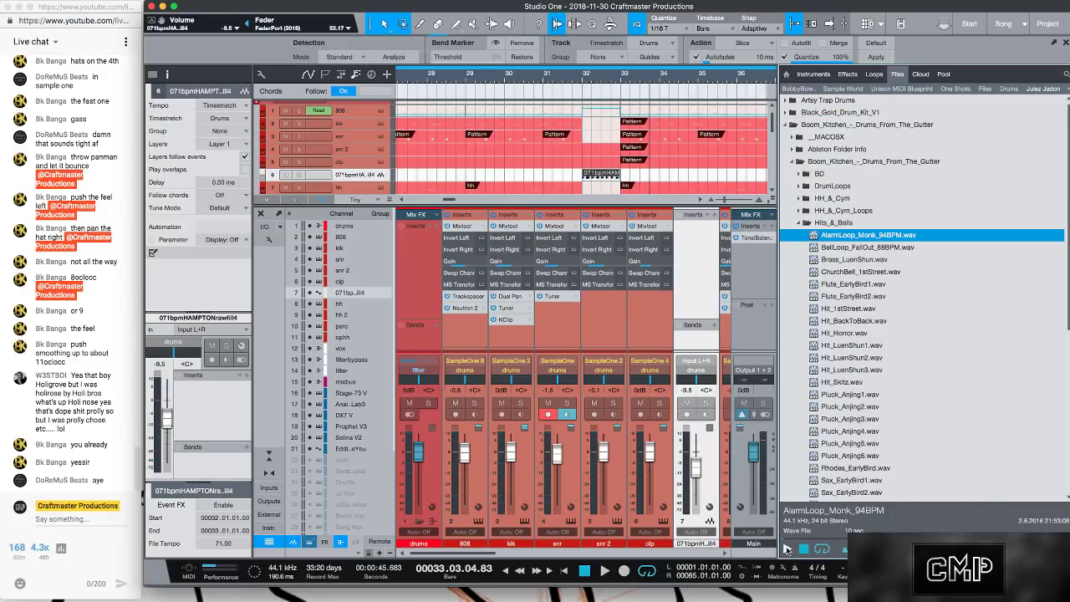
click(785, 548)
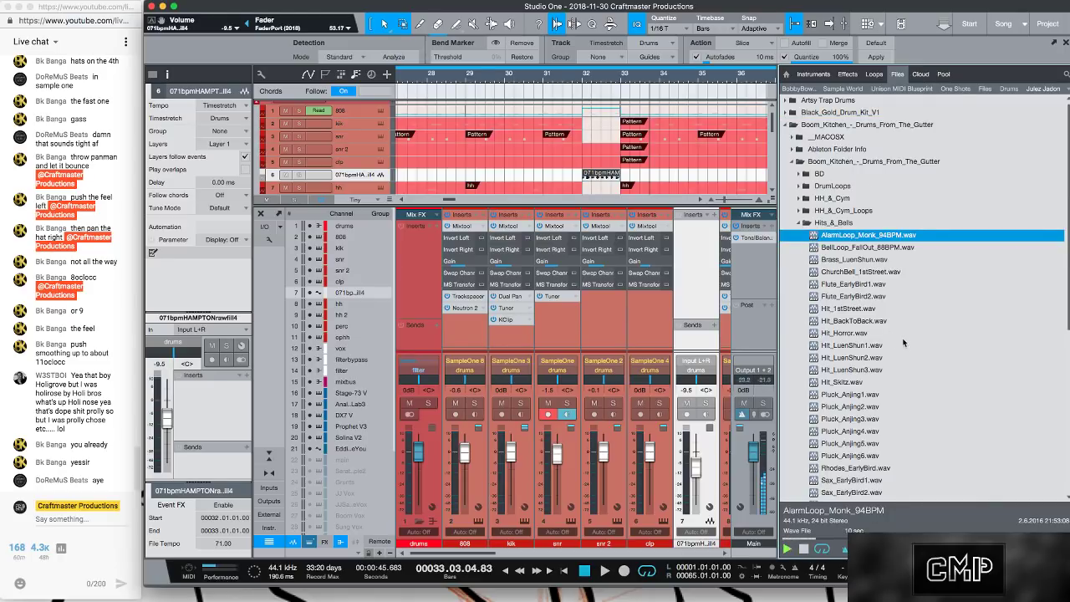
key(Down)
key(Down)
key(Down)
key(Down)
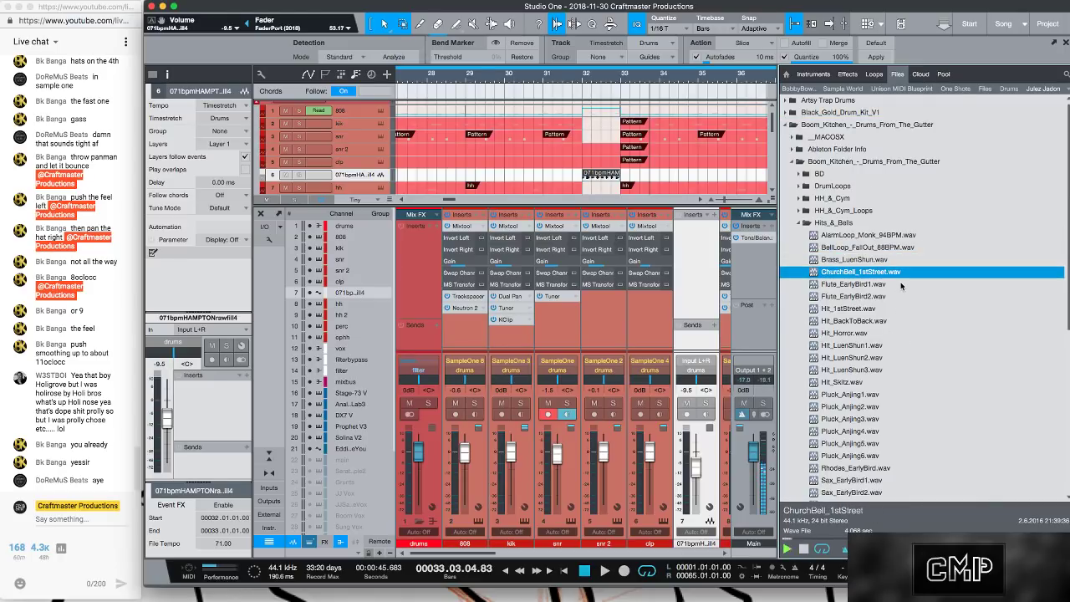
key(Down)
key(Down)
key(Down)
key(Down)
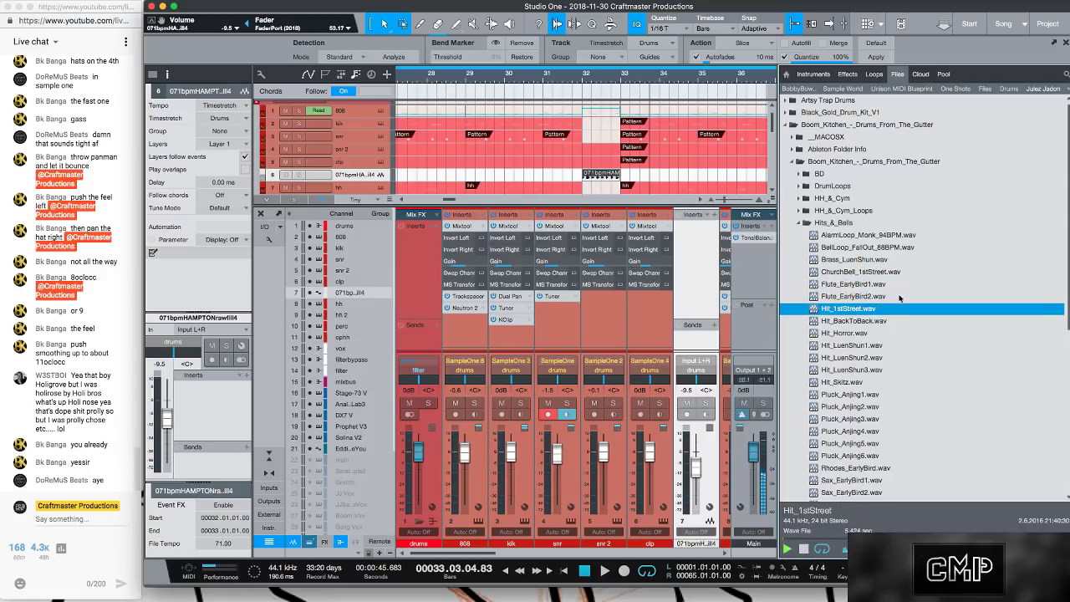
key(Down)
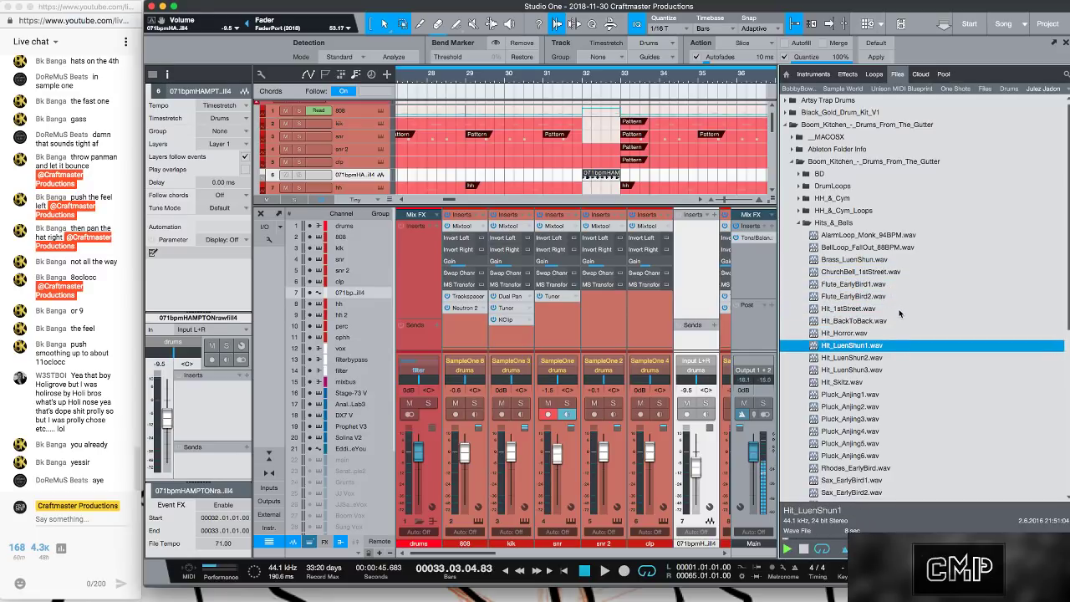
scroll(900, 306, down, 5)
key(Down)
key(Down)
key(Down)
key(Down)
key(Down)
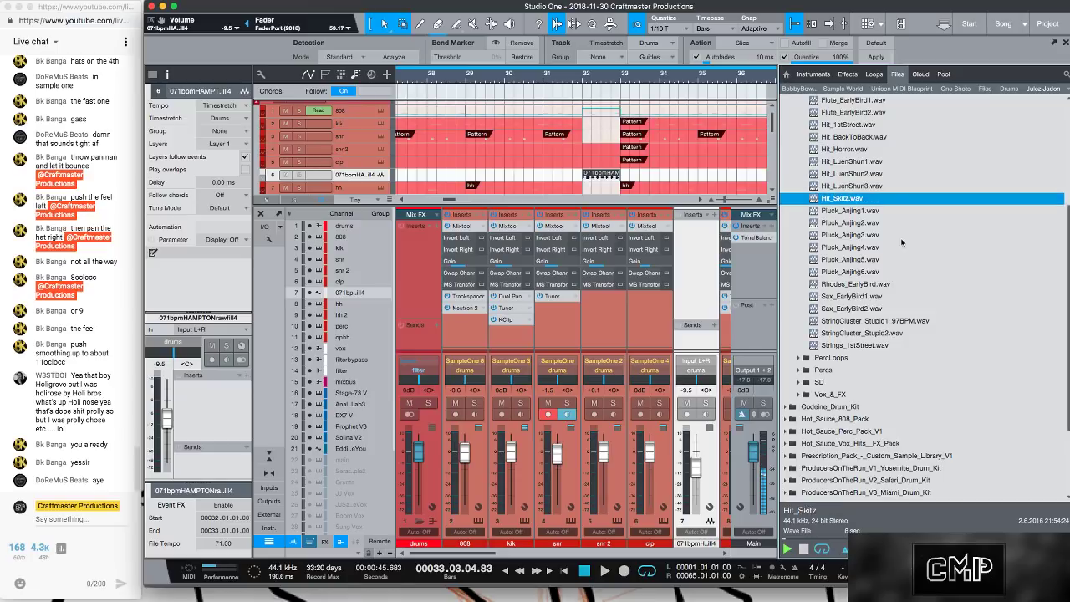
key(Down)
key(Down)
key(Down)
key(Down)
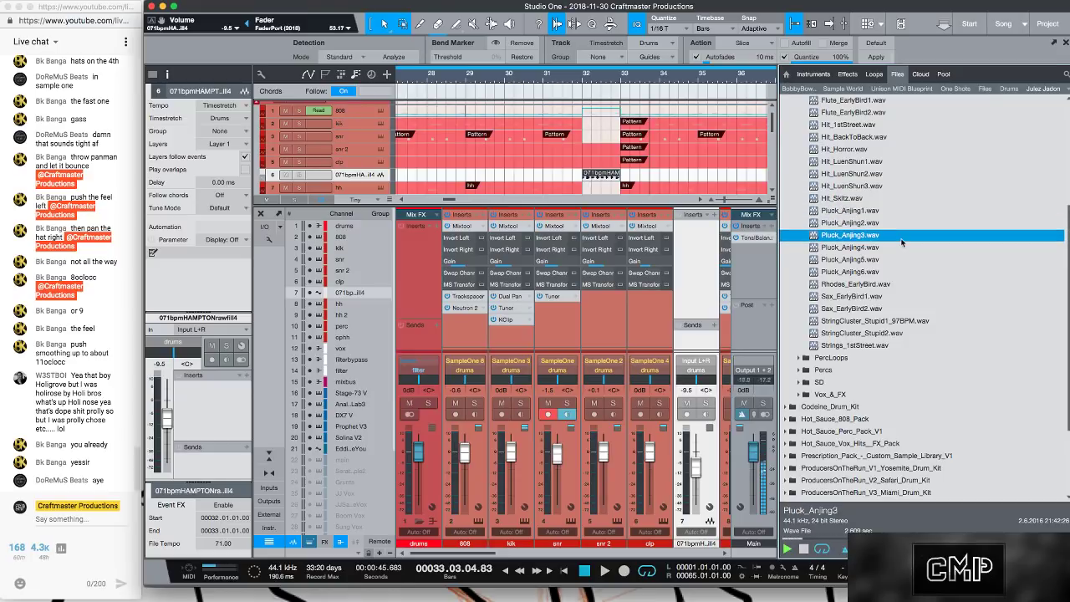
key(Down)
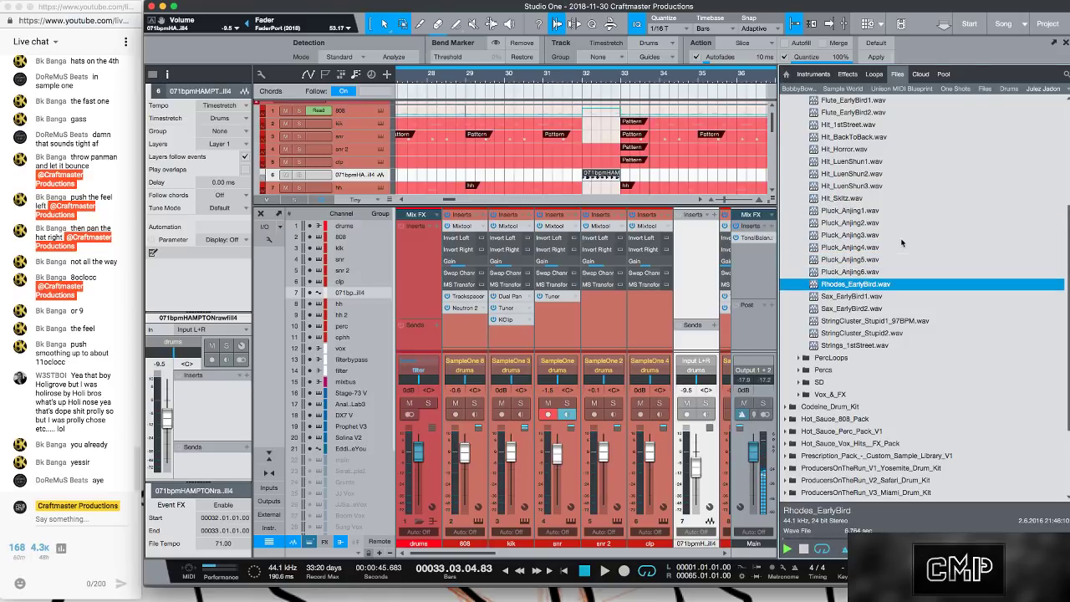
key(Down)
key(Down)
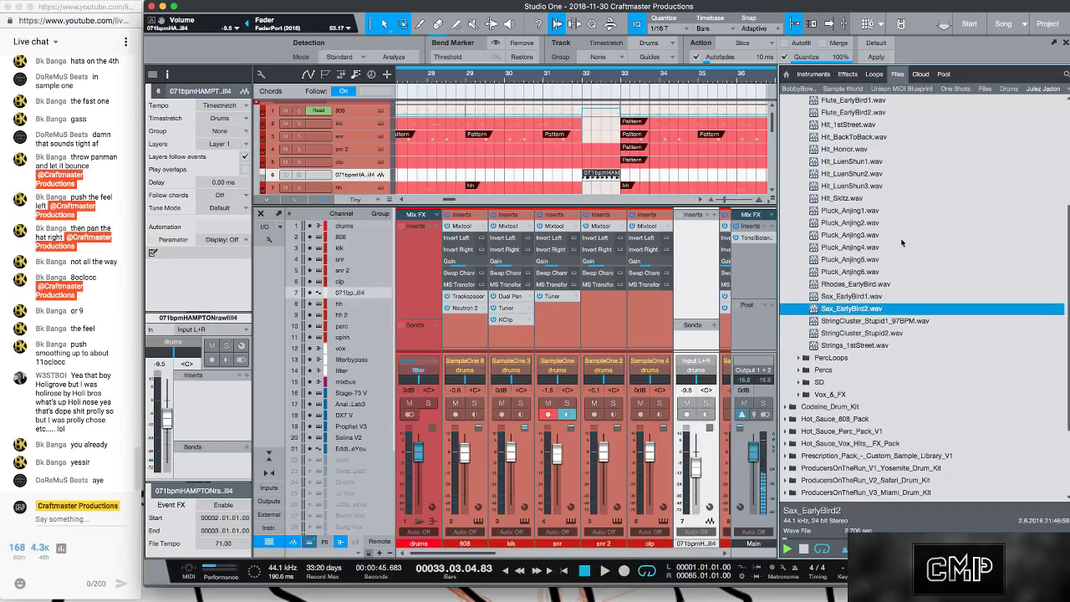
key(Down)
key(Down)
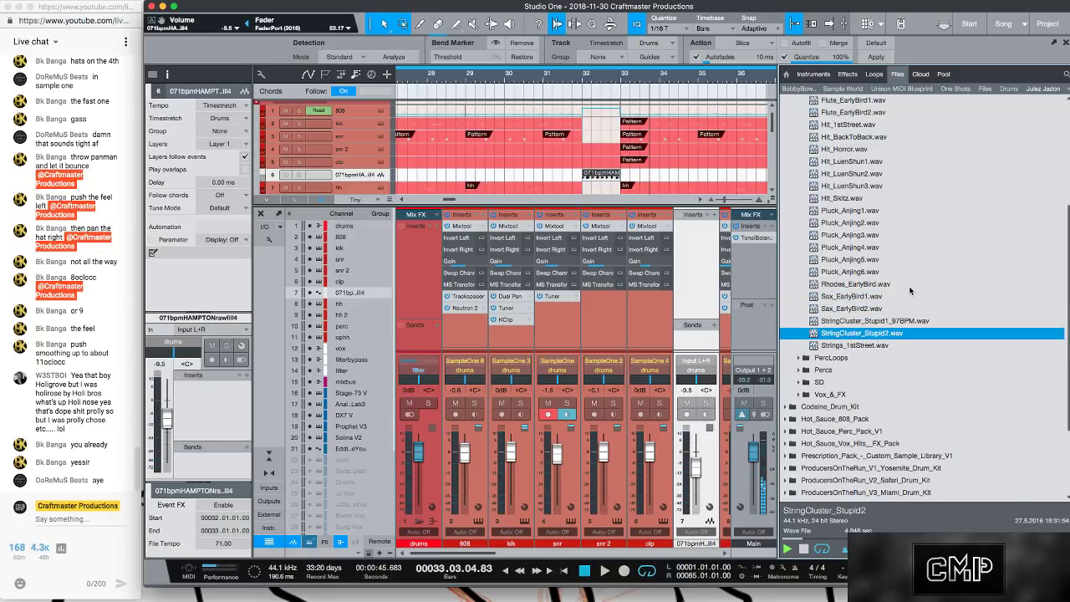
key(Down)
key(Up)
key(Up)
key(Up)
key(Up)
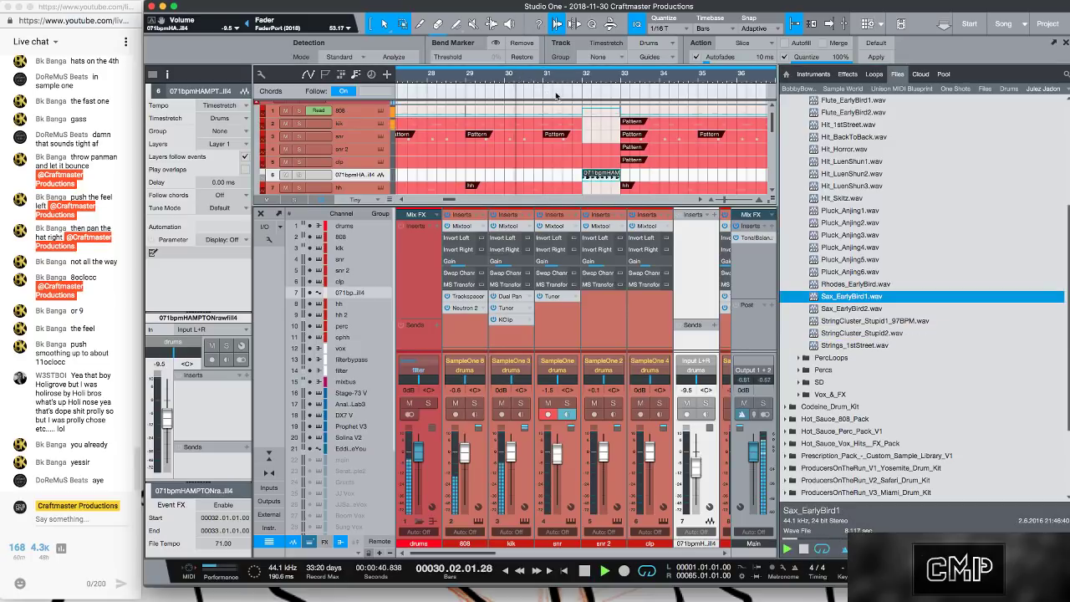
- Place Sax_EarlyBird1.wav on a new track, move the track into the band folder, and start the event at bar 33
key(space)
click(843, 300)
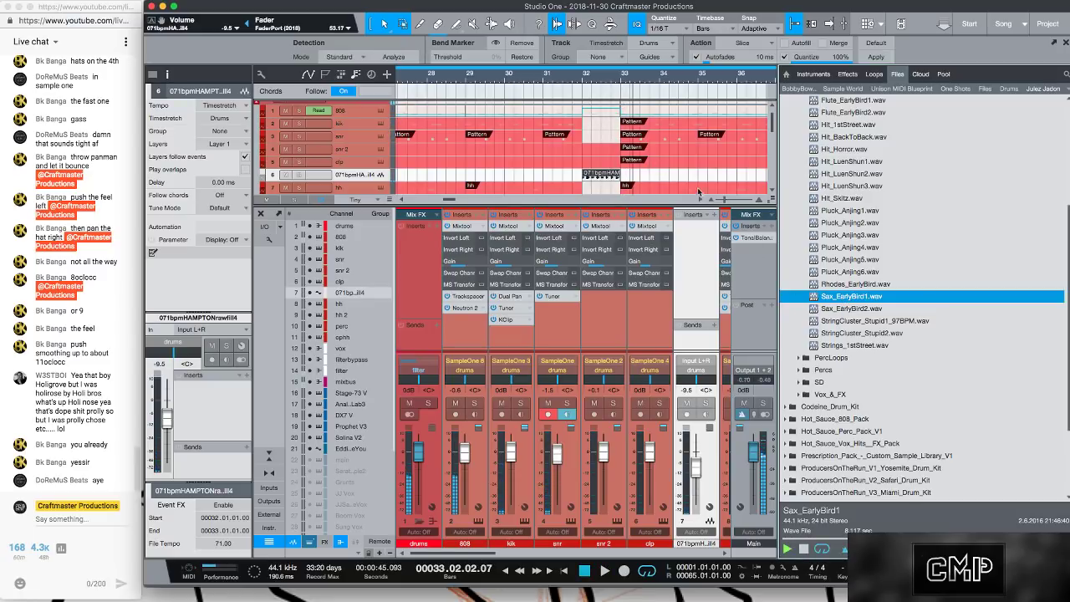
drag(621, 124, 628, 121)
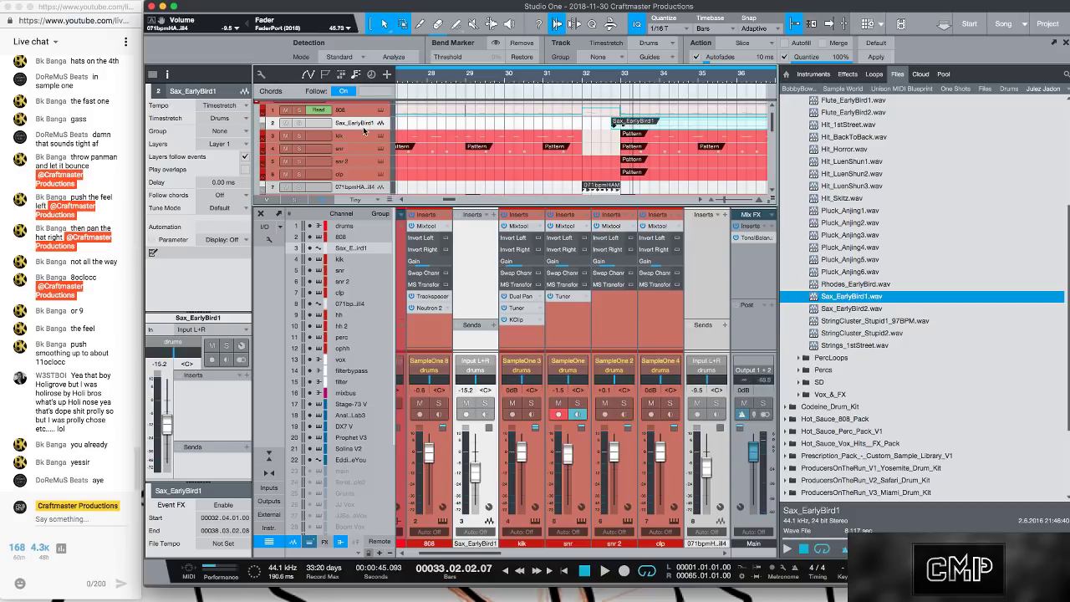
mouse_move(364, 130)
mouse_down()
mouse_move(365, 187)
mouse_move(355, 175)
mouse_move(365, 172)
mouse_move(361, 124)
mouse_up()
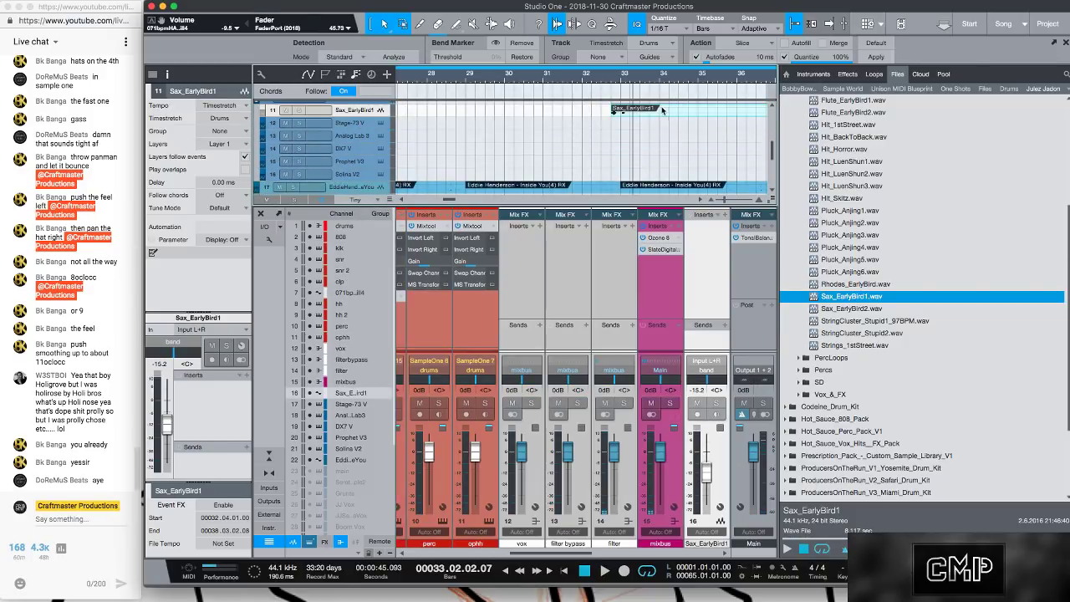
drag(660, 109, 671, 111)
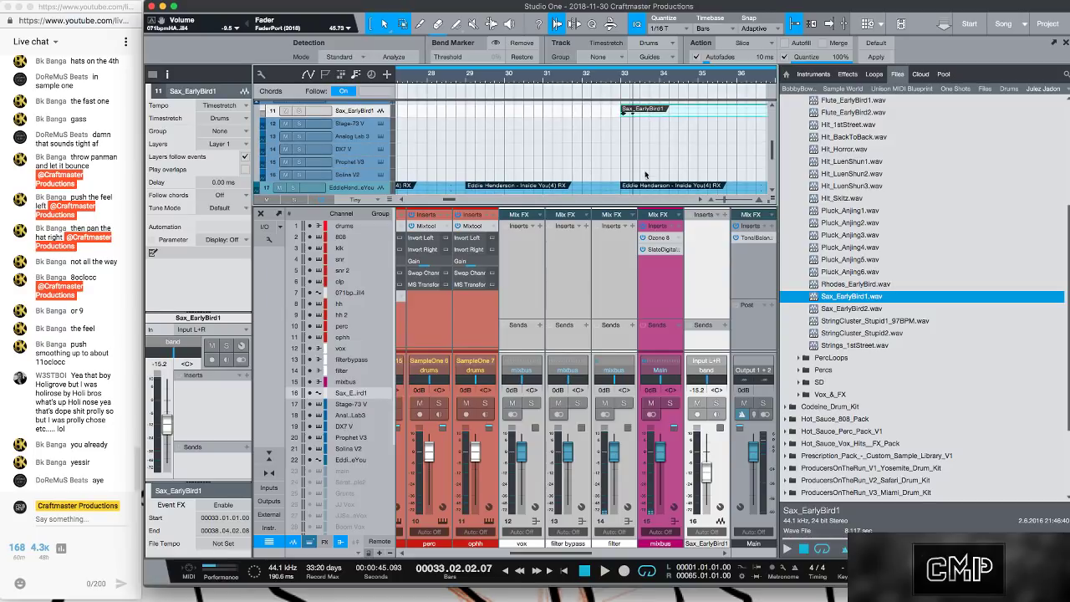
- Play the transition into bar 33 and set the Sax_EarlyBird1 track volume to -6.0 dB
scroll(648, 153, up, 3)
scroll(649, 153, down, 2)
scroll(649, 153, up, 2)
scroll(648, 153, down, 2)
scroll(649, 153, up, 1)
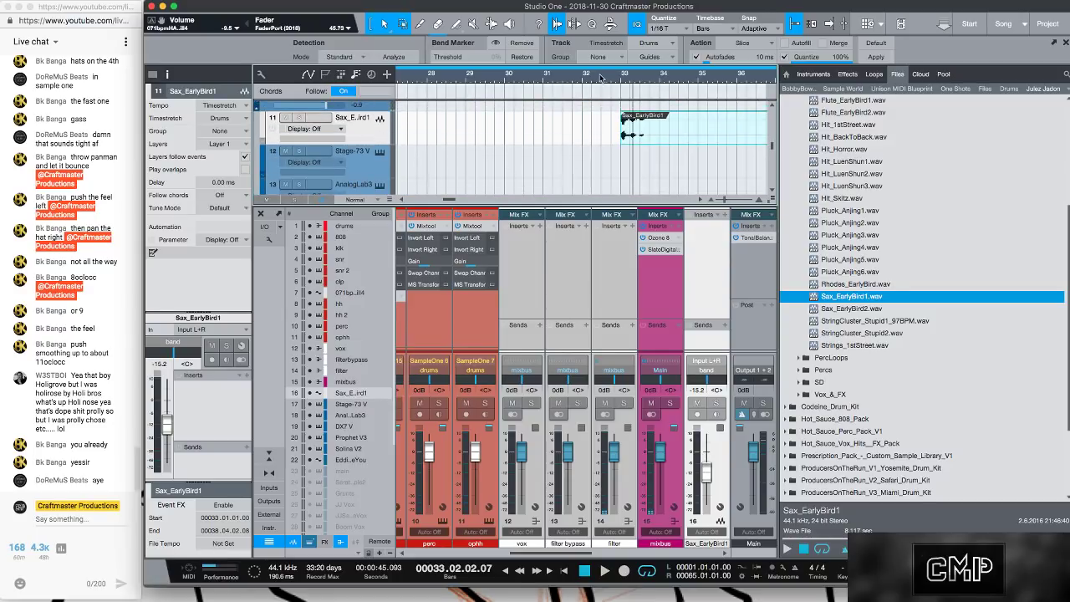
click(600, 78)
key(space)
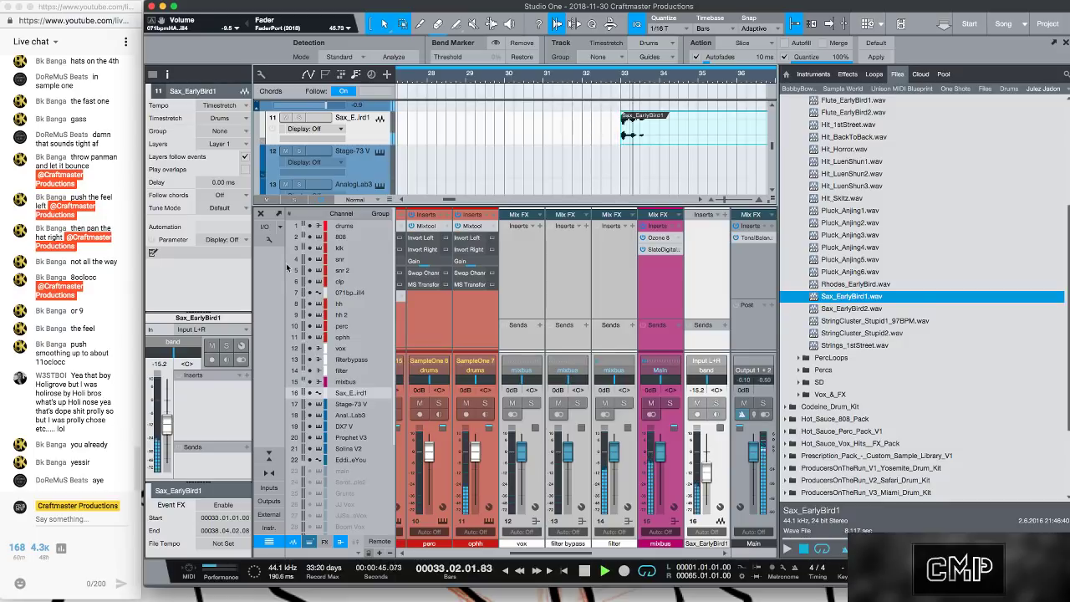
drag(168, 427, 174, 413)
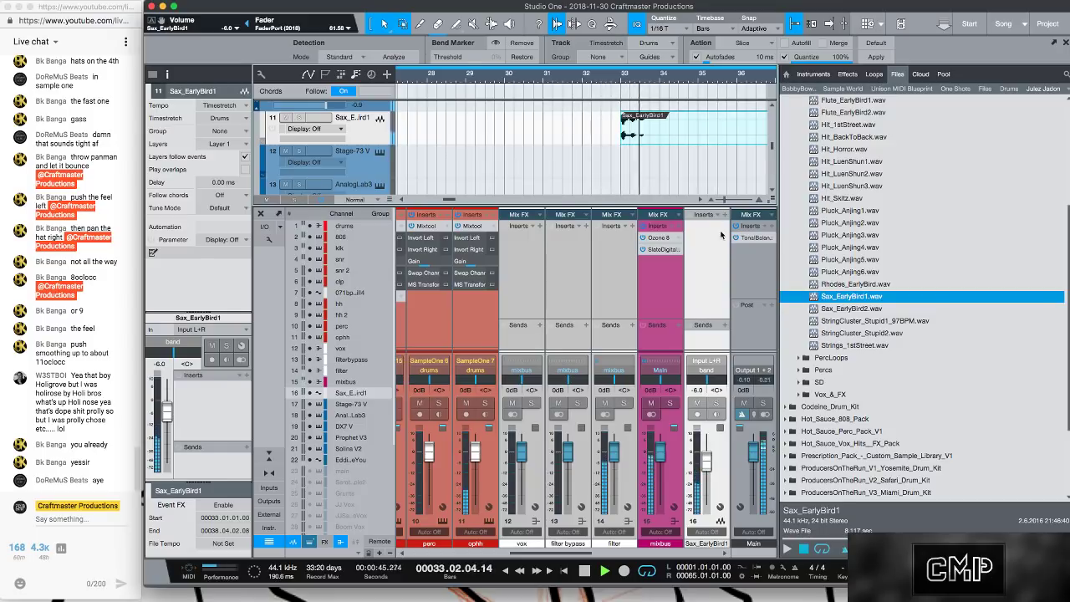
key(space)
- Fit more tracks into the arrangement view and open the Sax_EarlyBird1 event in an enlarged Melodyne editor
drag(658, 219, 659, 331)
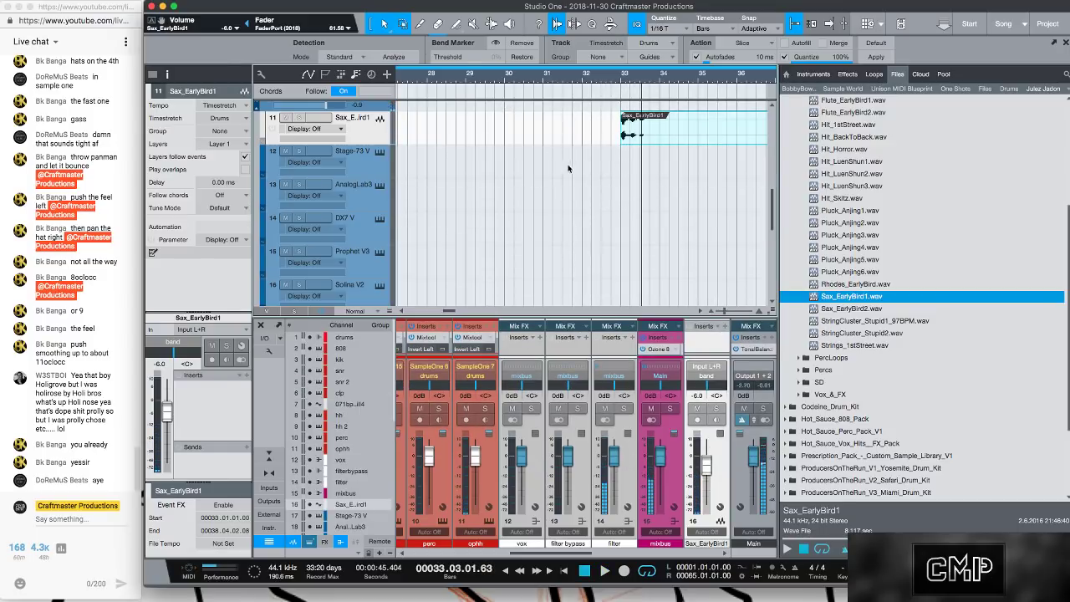
scroll(579, 215, up, 2)
key(shift+w)
key(shift+w)
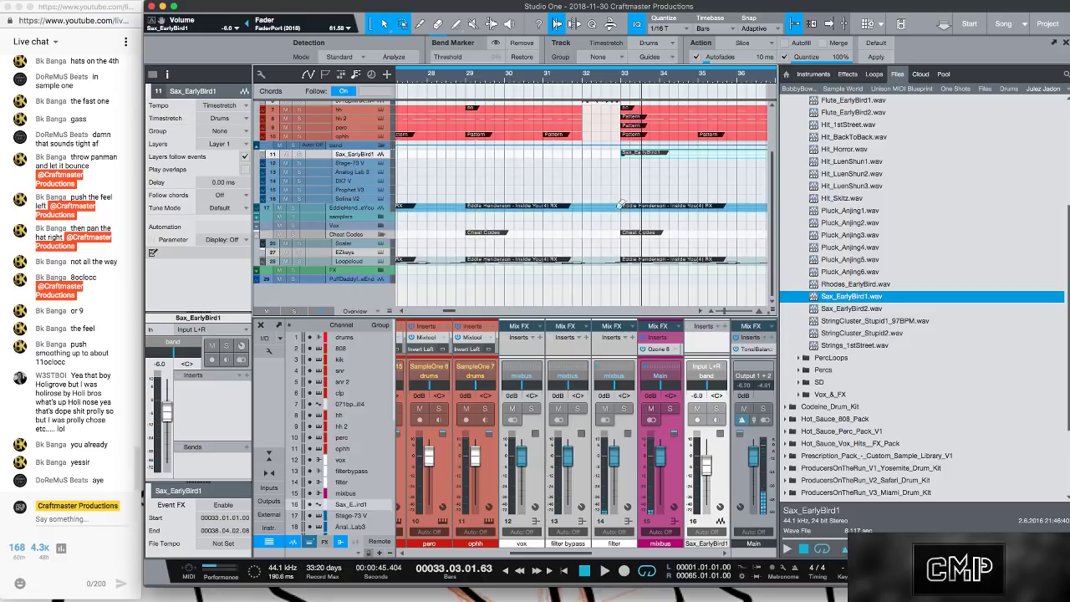
click(645, 261)
key(F2)
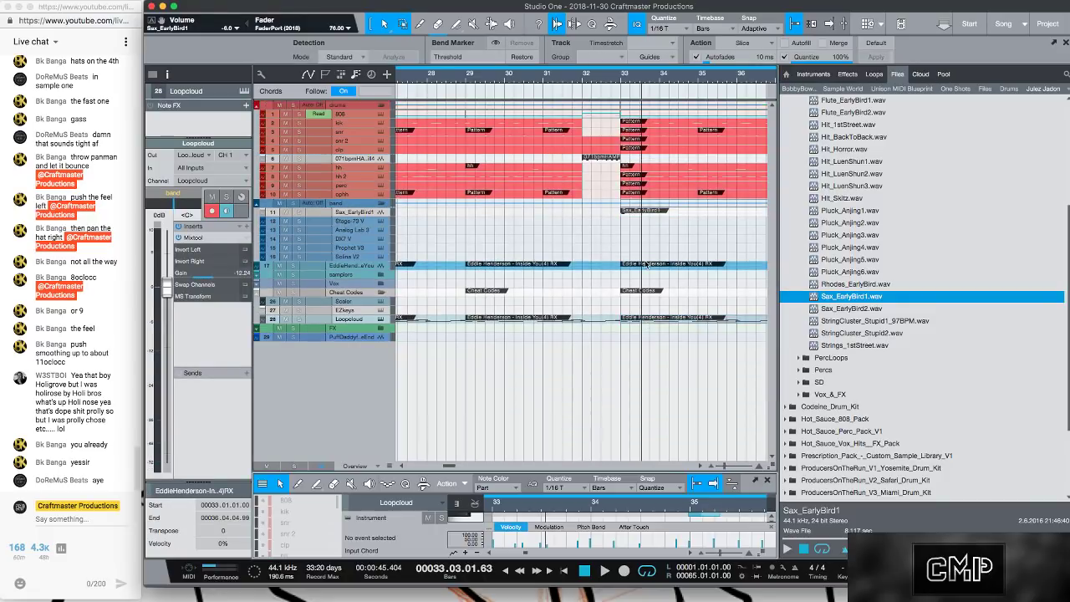
click(644, 266)
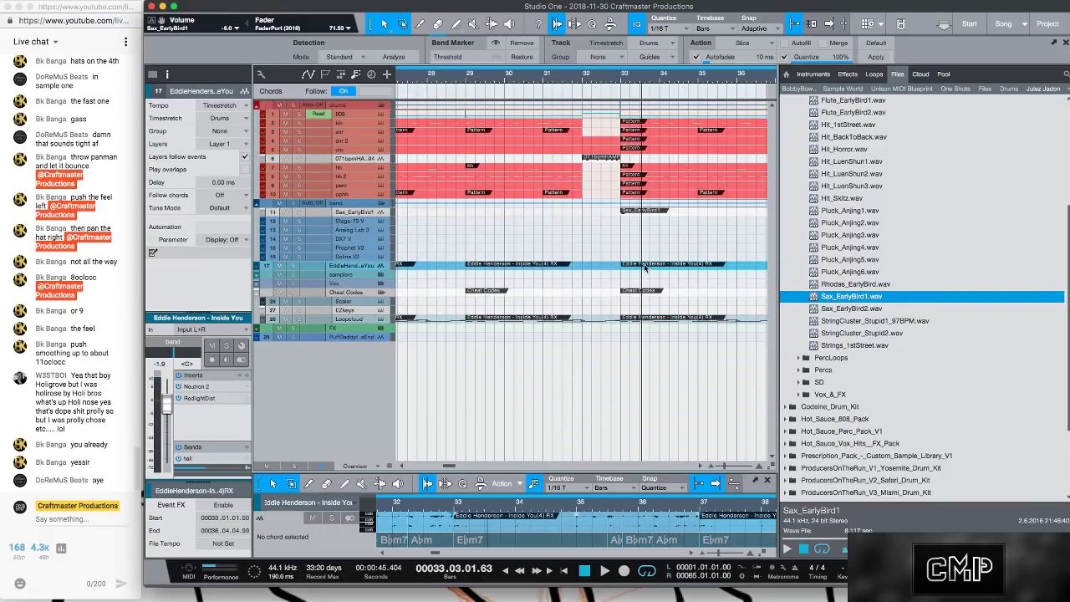
click(643, 211)
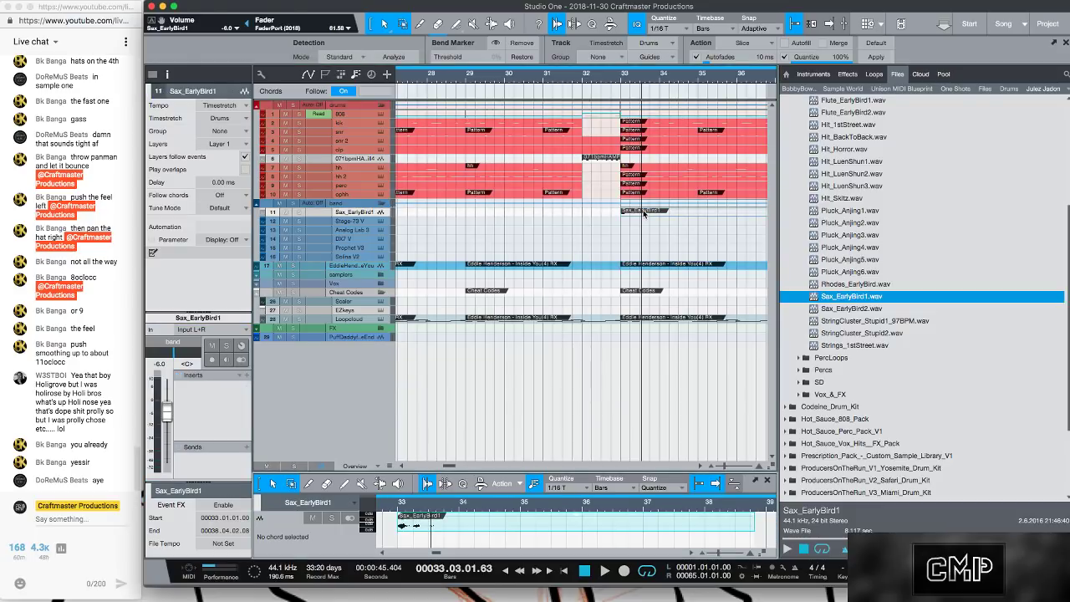
key(ctrl+m)
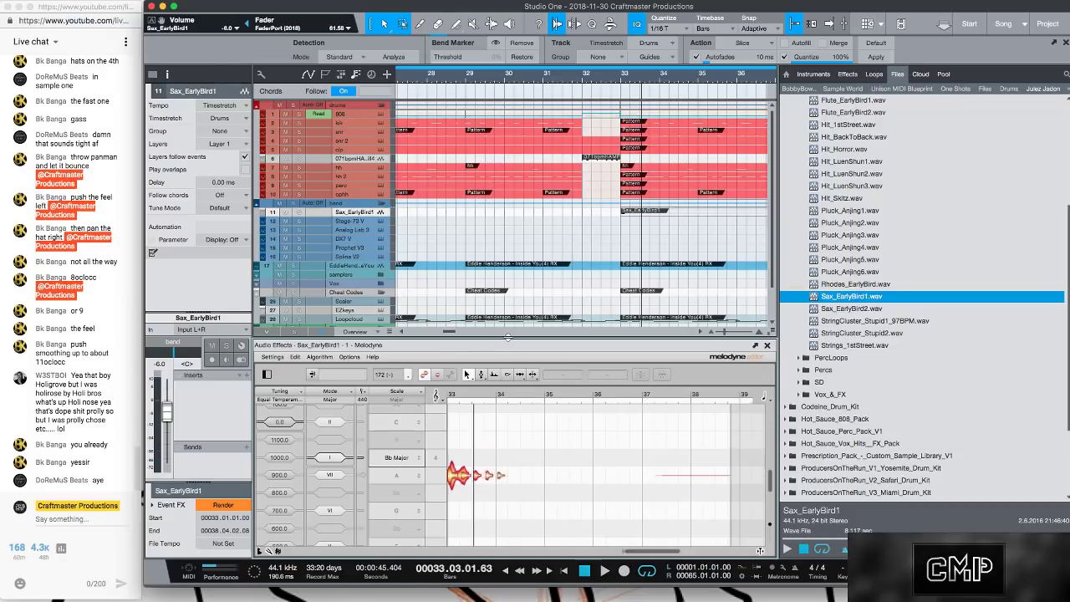
drag(507, 338, 506, 200)
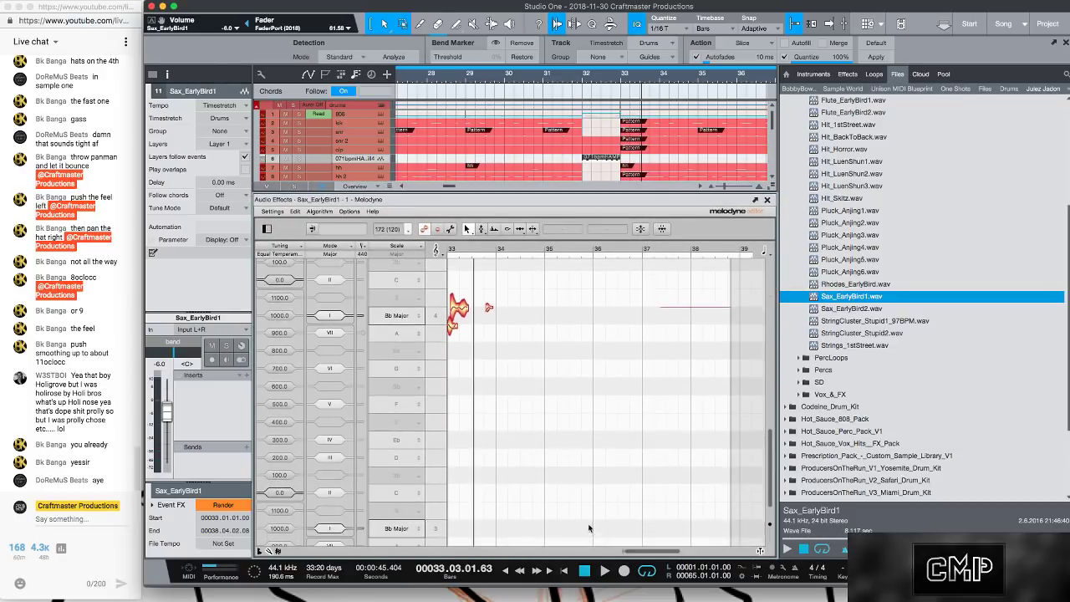
- Select all detected sax notes in Melodyne and transpose them up together, from Bb to Eb
drag(625, 550, 589, 551)
drag(772, 439, 772, 220)
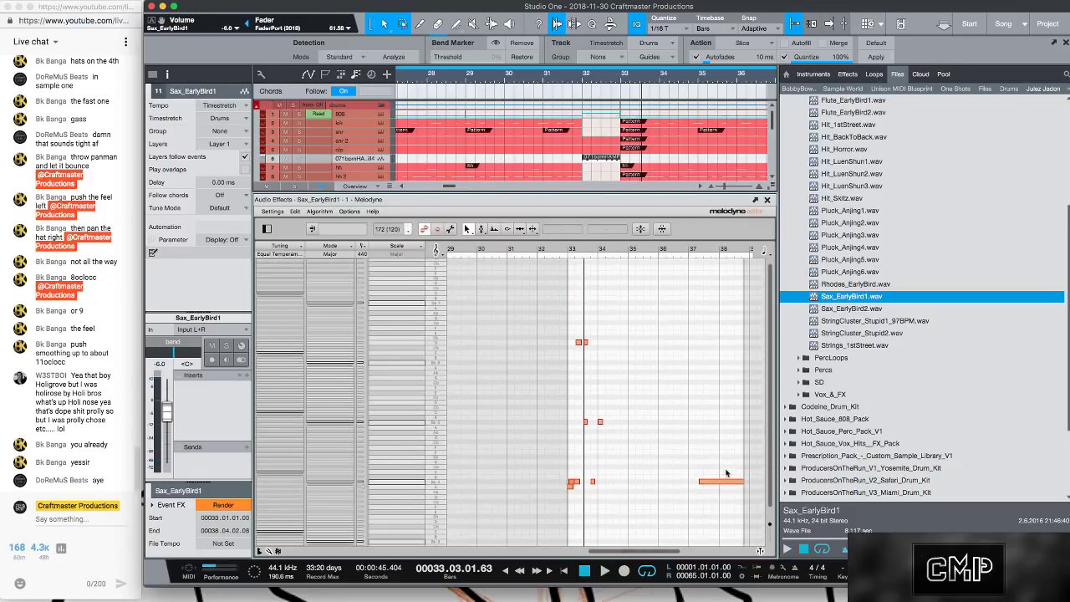
drag(717, 512, 535, 281)
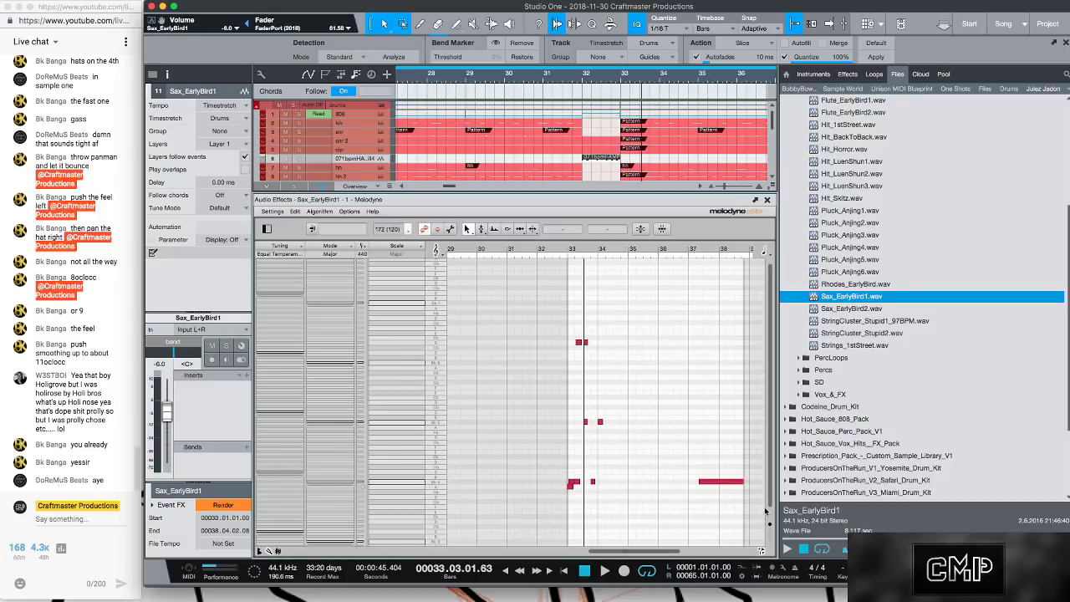
drag(767, 505, 750, 284)
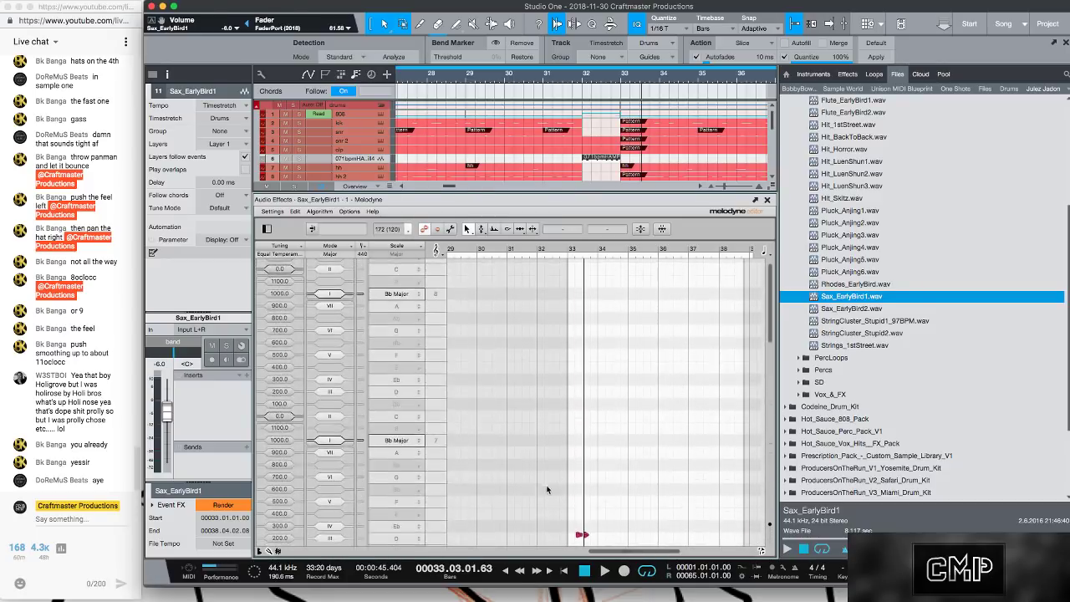
scroll(555, 486, down, 5)
scroll(555, 485, down, 5)
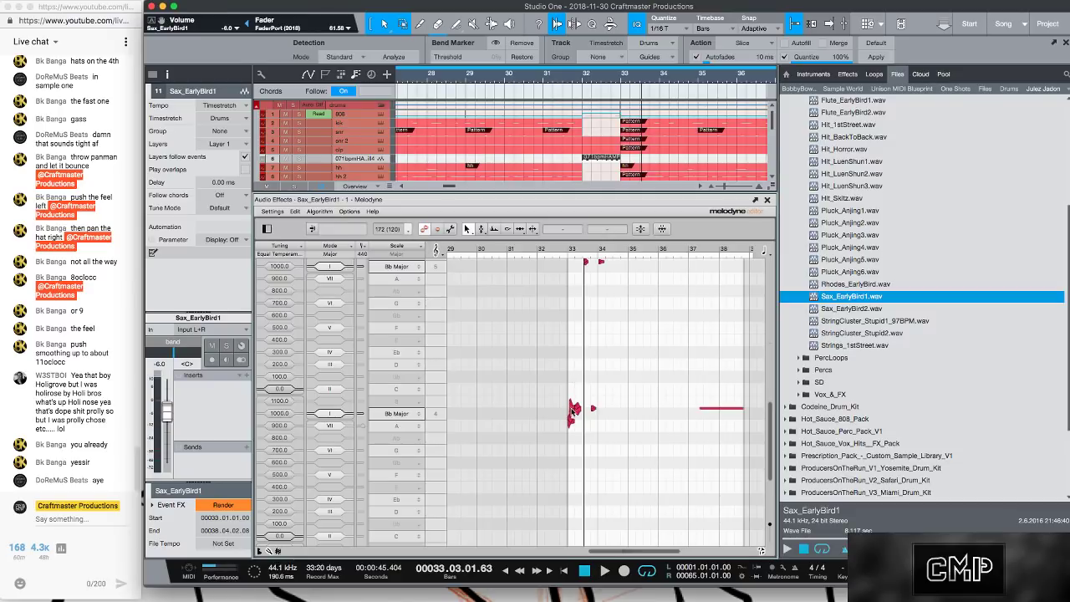
drag(573, 409, 571, 354)
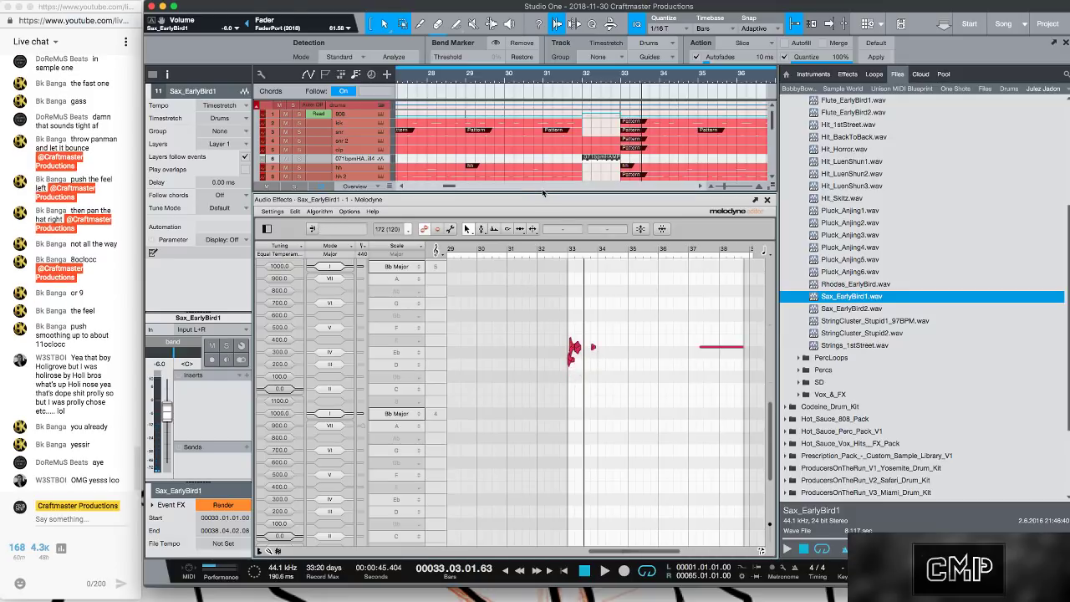
- Shrink the Melodyne editor and play from bar 29 through the transposed sax hit at bar 33
drag(549, 352, 547, 339)
click(494, 79)
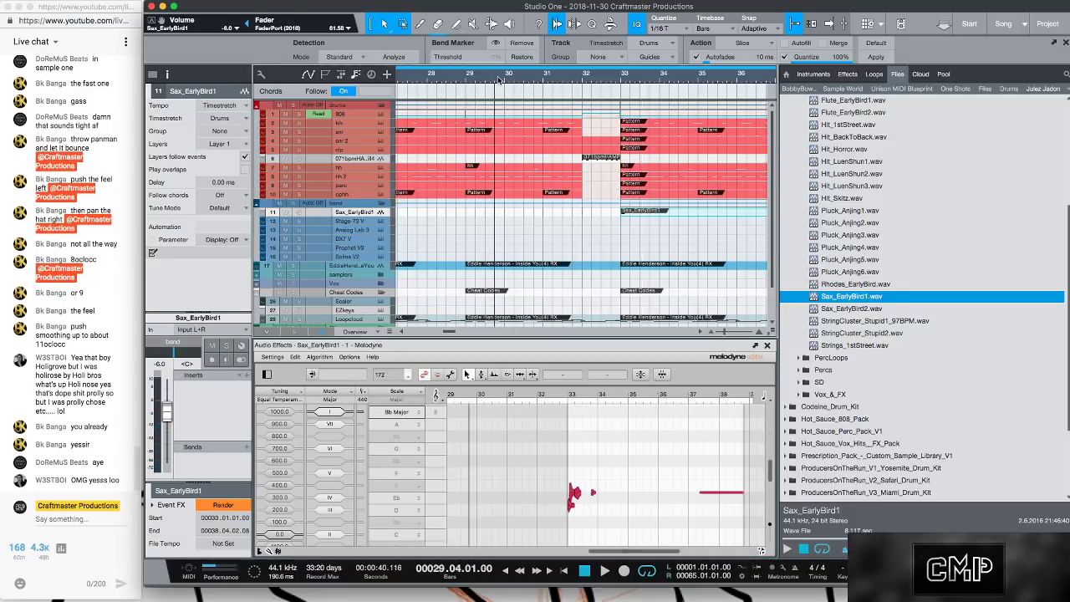
key(space)
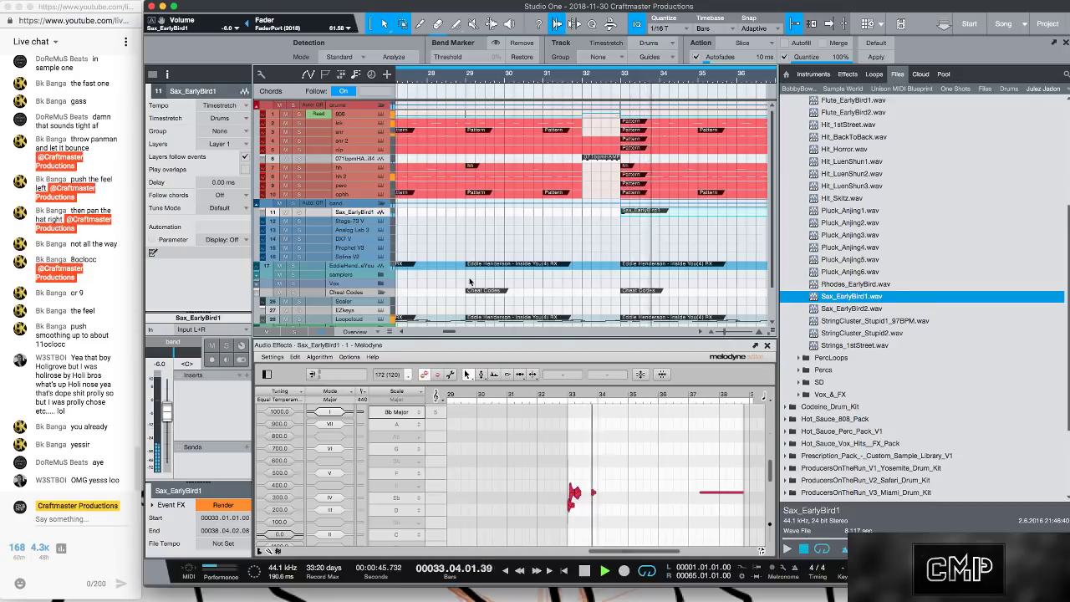
key(space)
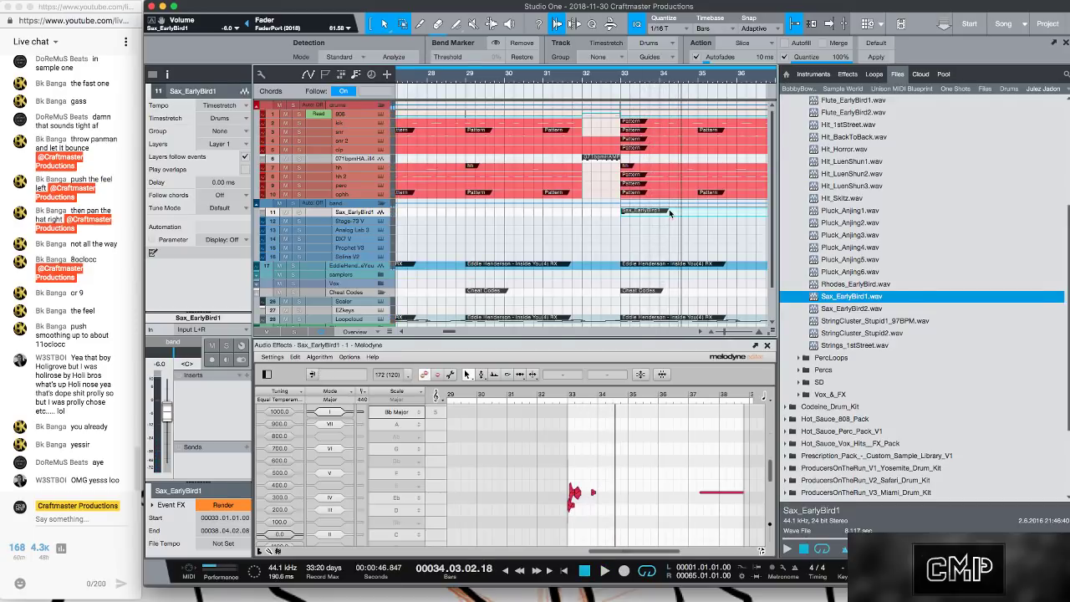
- Render the transposed sax event to audio and replay the transition with the sax track volume at -8.0 dB
key(super+b)
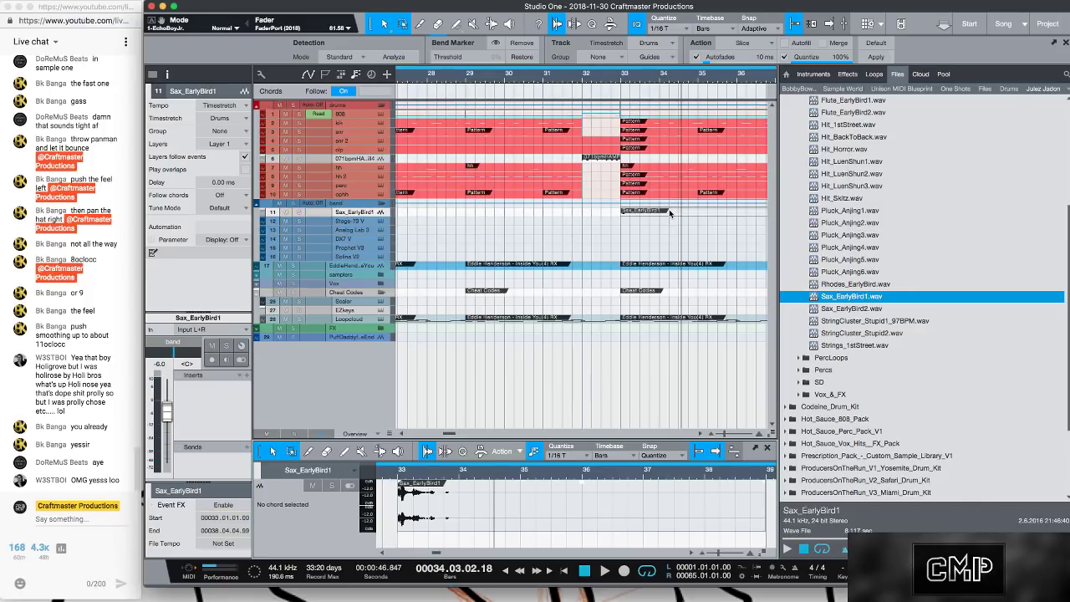
click(535, 81)
key(space)
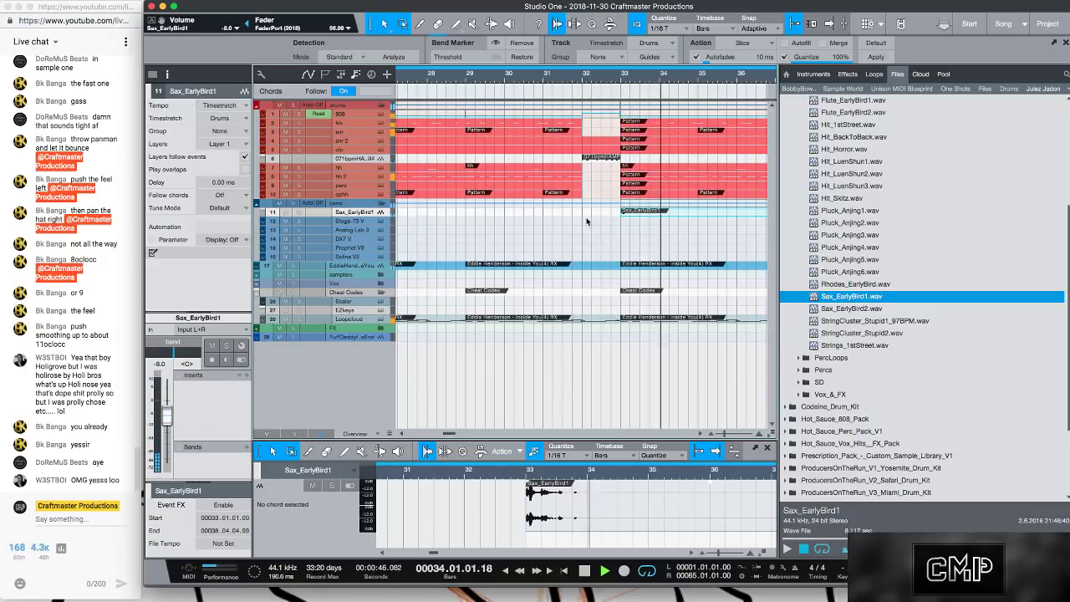
- Add a send from the Sax_EarlyBird1 track to the hall effect and replay the hit with the track volume at -12.7 dB
click(246, 447)
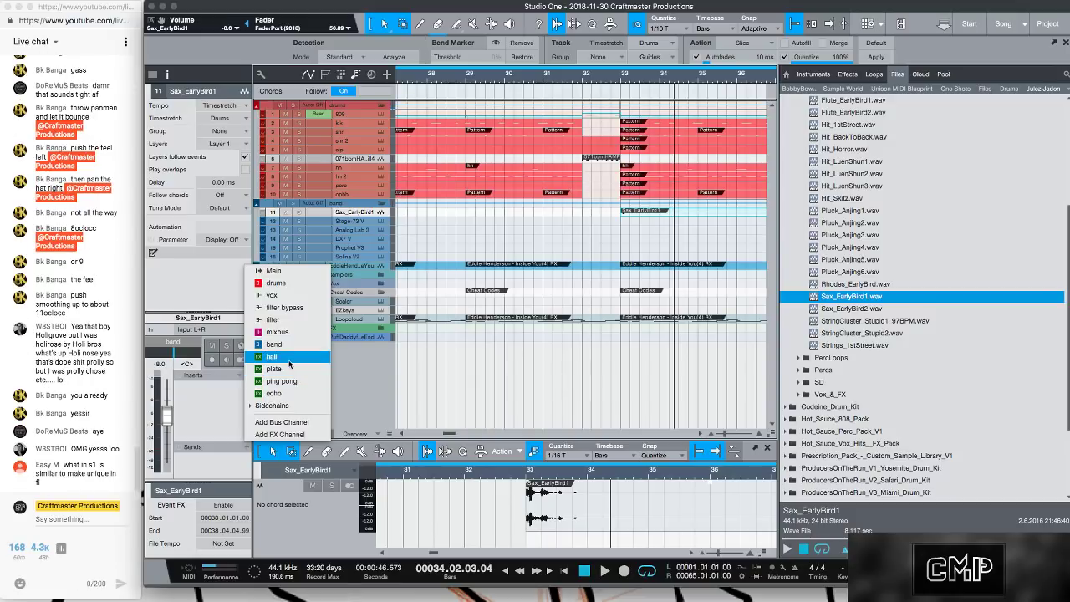
click(288, 357)
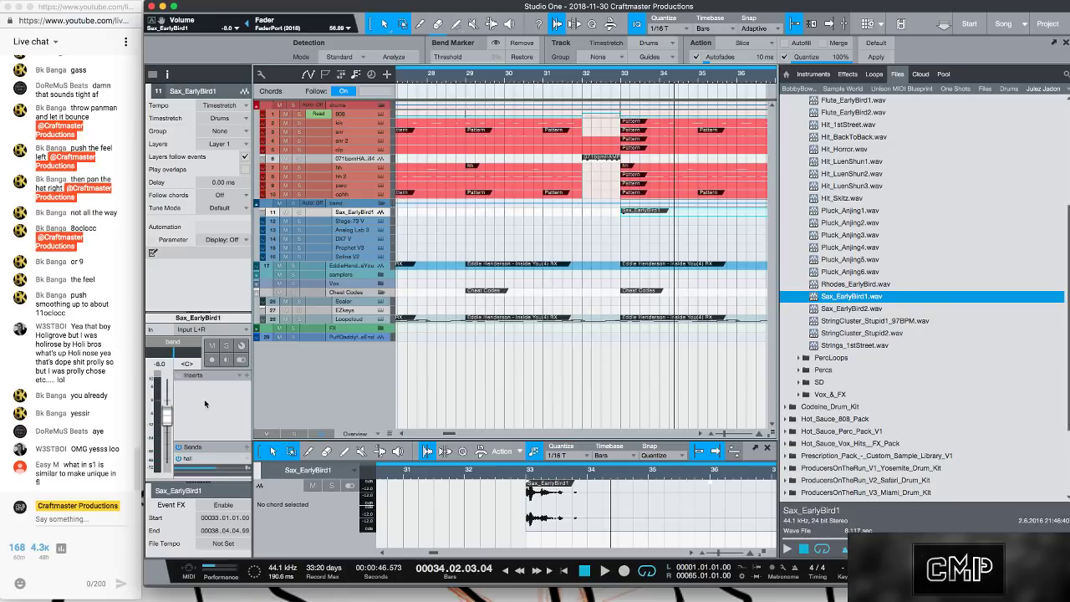
key(space)
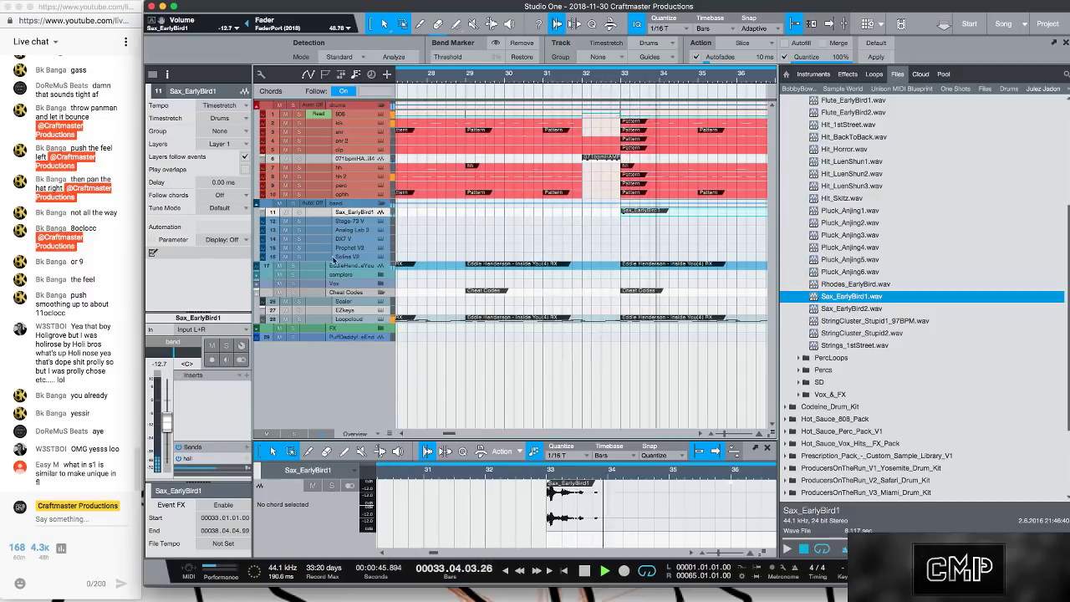
- Copy the sax hit from bar 33 to bar 9 on the same track and play it back
drag(560, 79, 673, 51)
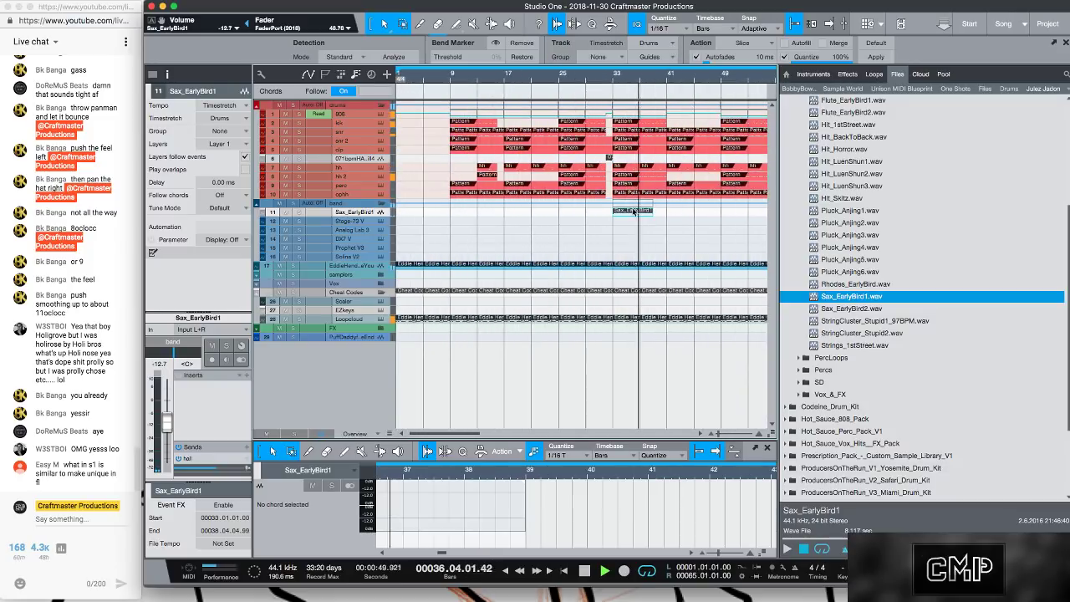
drag(631, 215, 471, 212)
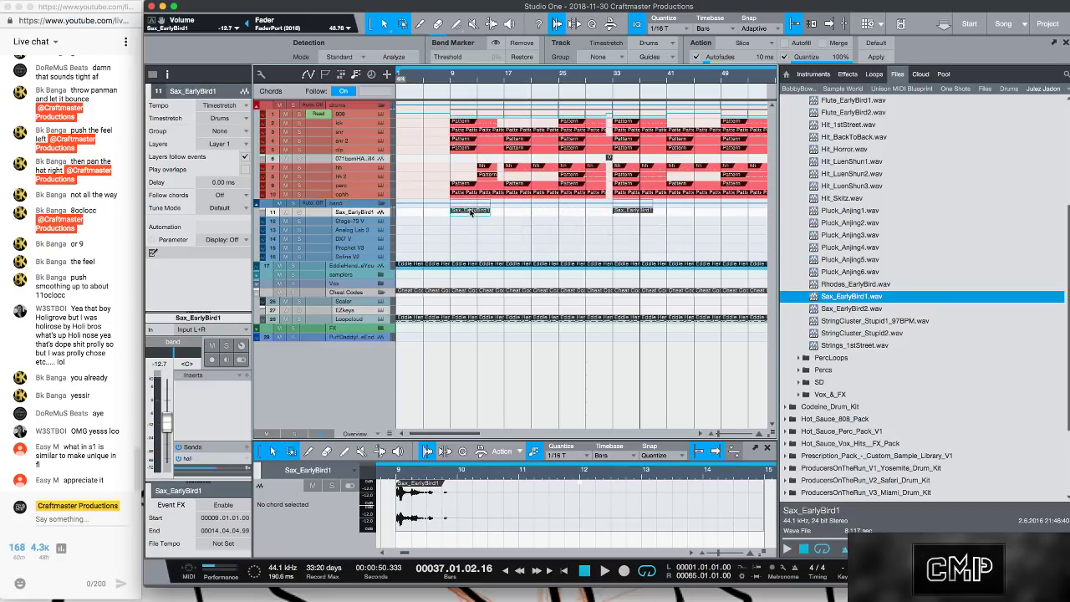
key(space)
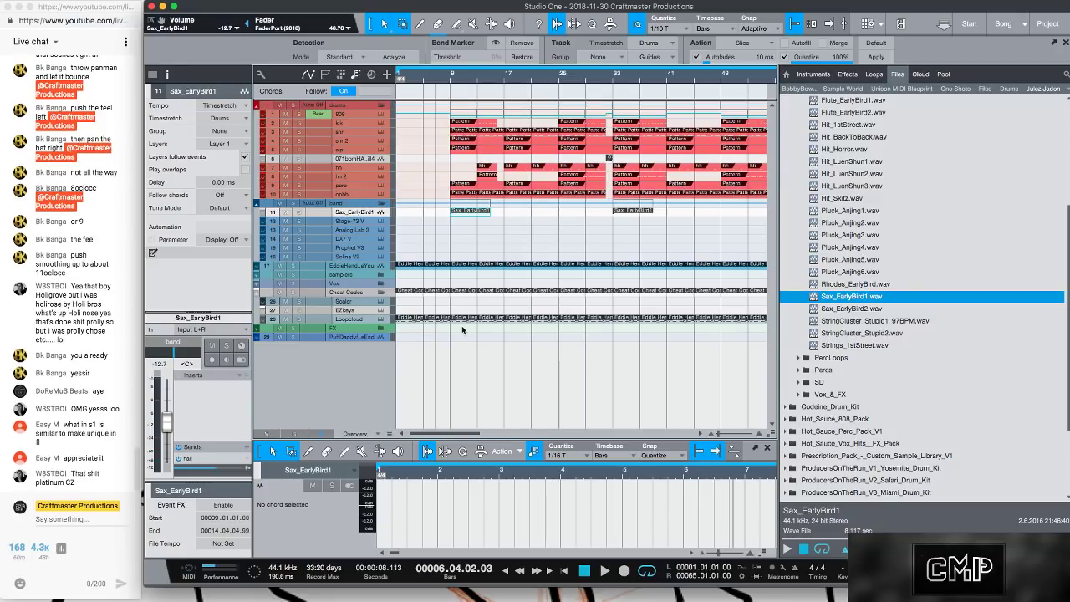
- Fit the full 64-bar arrangement into view and play the intro through the sax hit at bar 9
scroll(503, 341, up, 3)
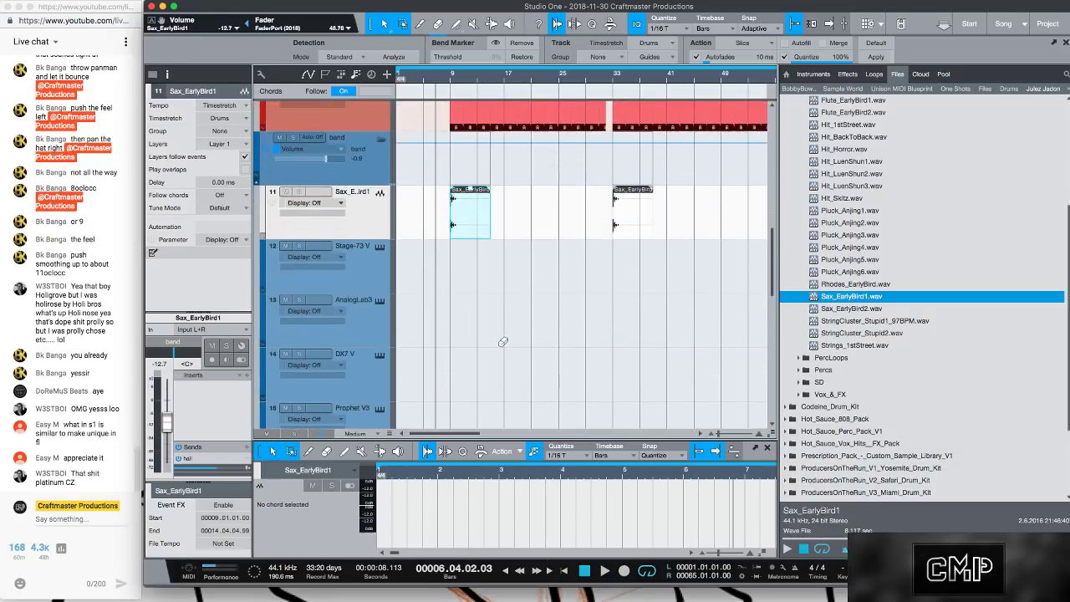
scroll(503, 342, down, 3)
drag(485, 80, 500, 74)
scroll(458, 257, up, 3)
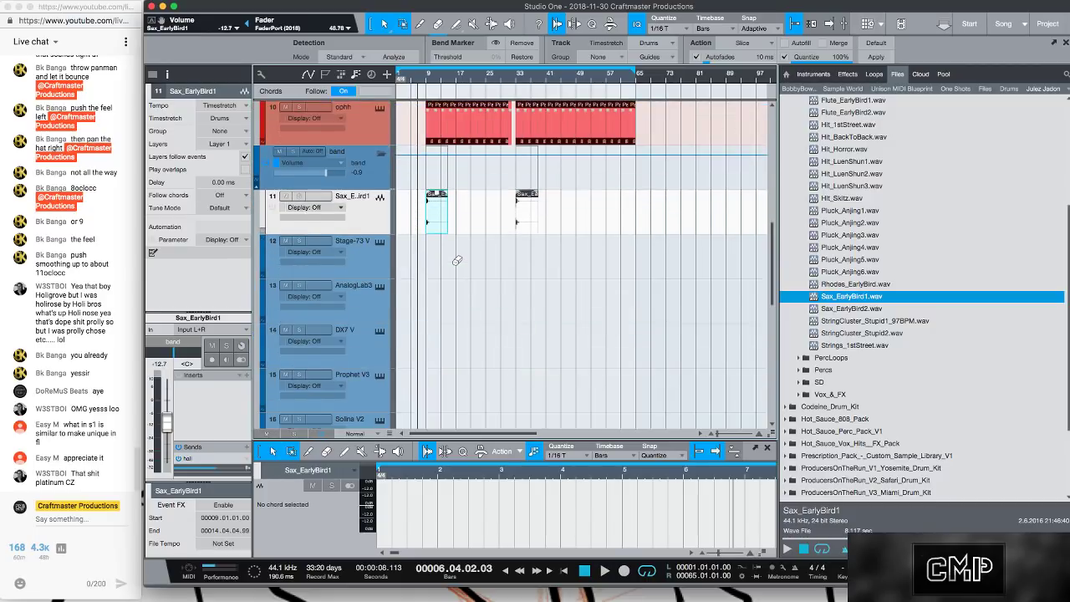
scroll(456, 259, down, 4)
scroll(457, 260, down, 1)
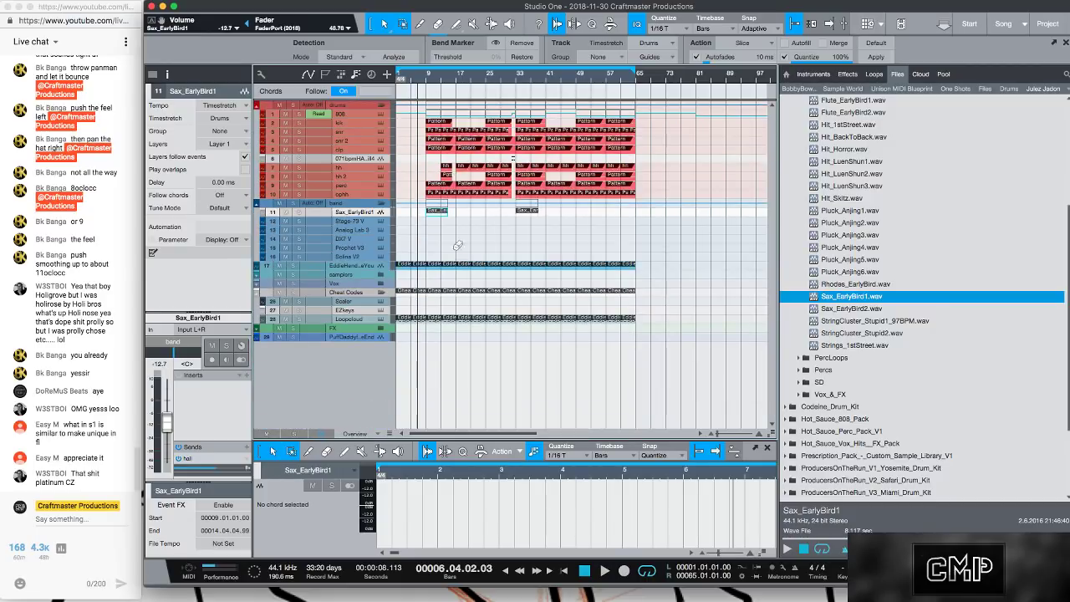
click(418, 78)
key(space)
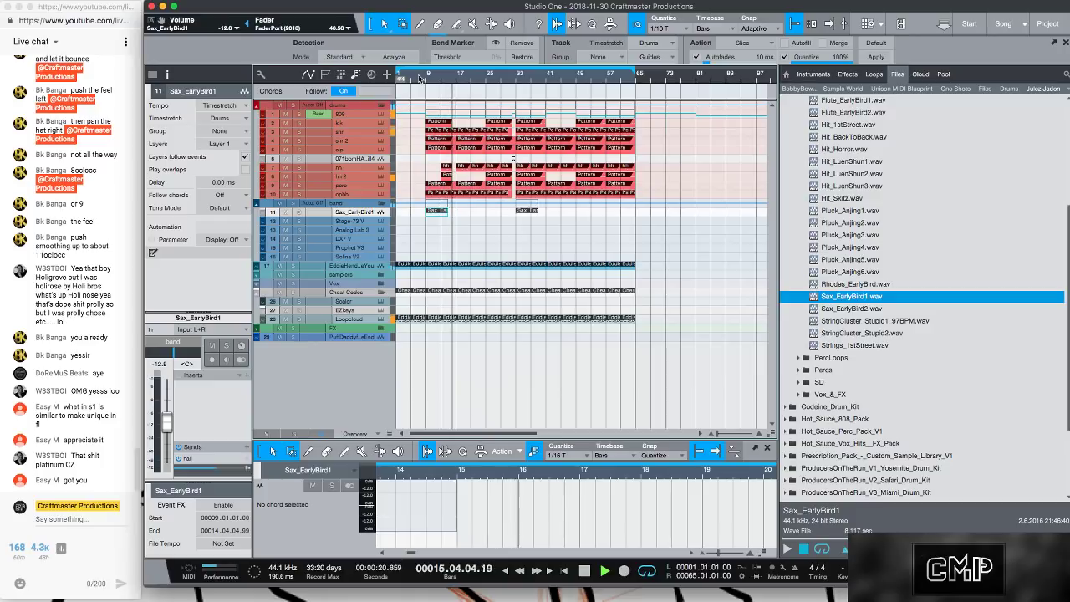
- Stop playback and hide the track automation in the arrangement
key(space)
drag(670, 349, 692, 320)
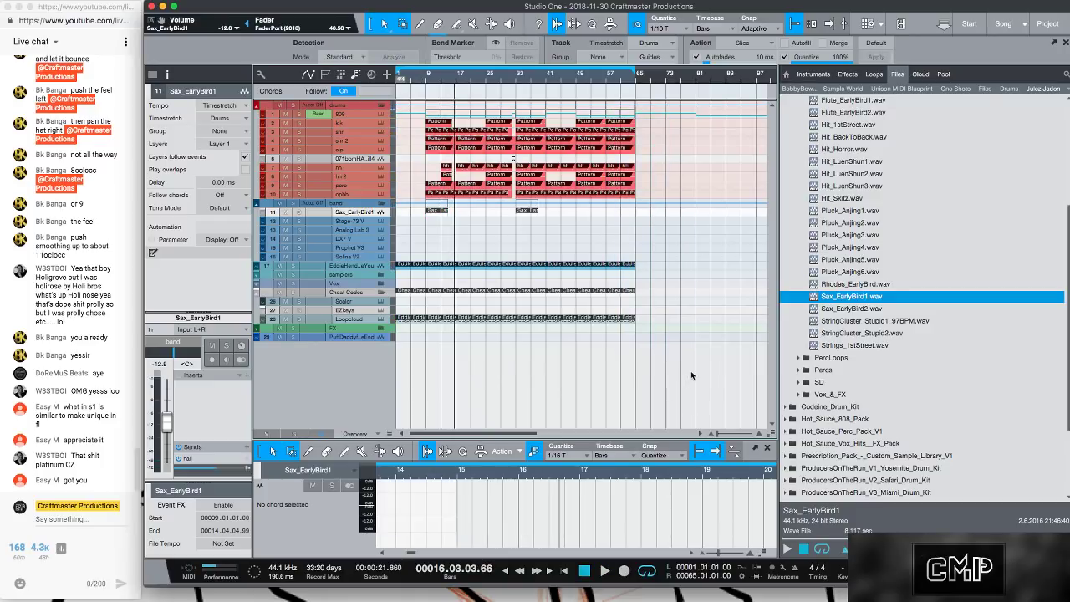
key(a)
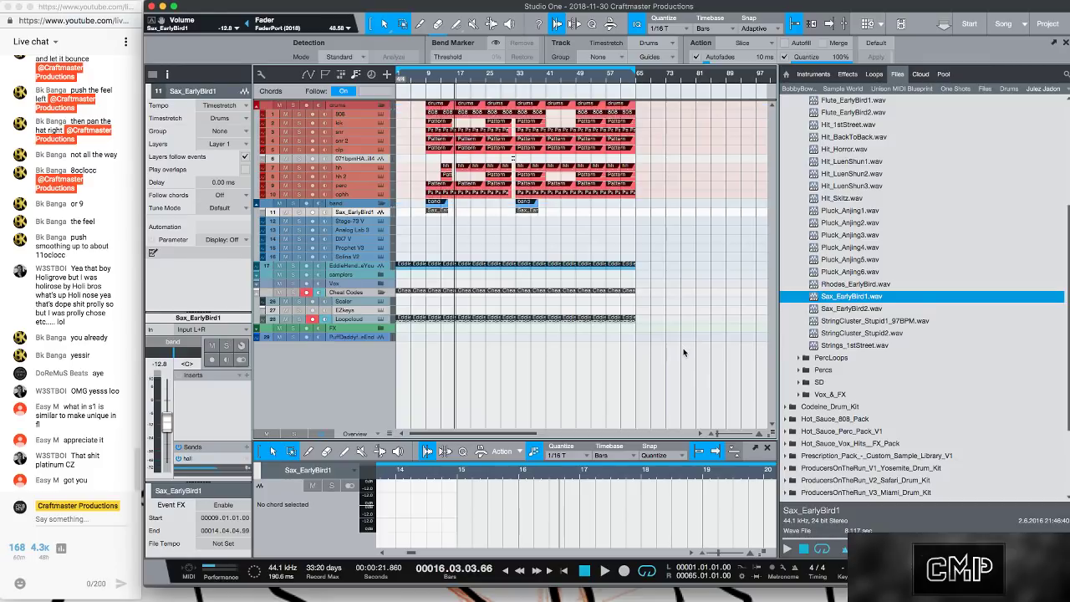
- Try to duplicate the last eight bars of the arrangement from bar 57 to bar 65
drag(654, 313, 611, 95)
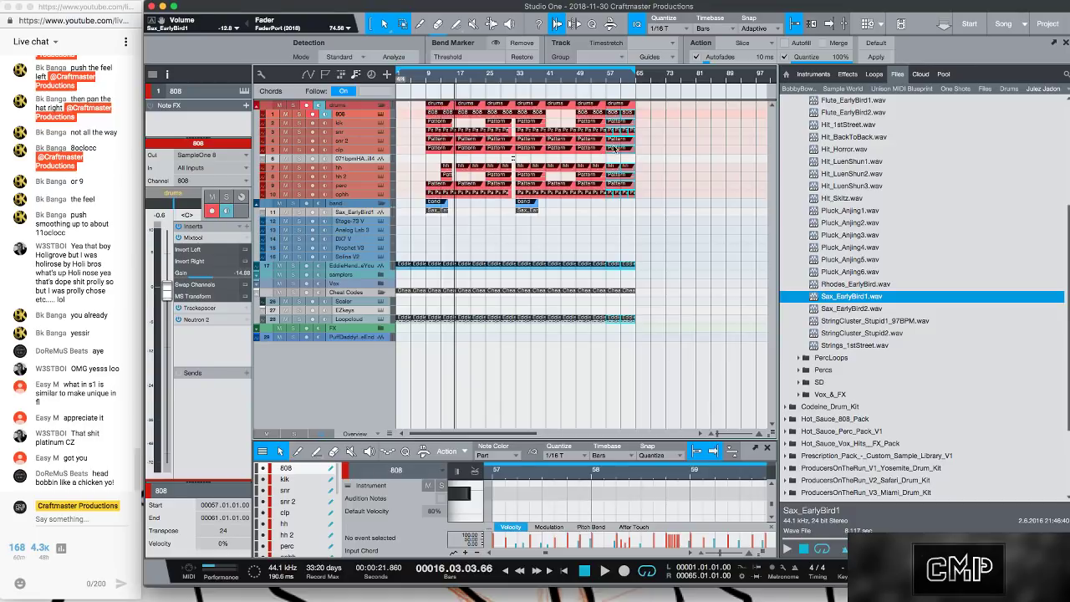
key(d)
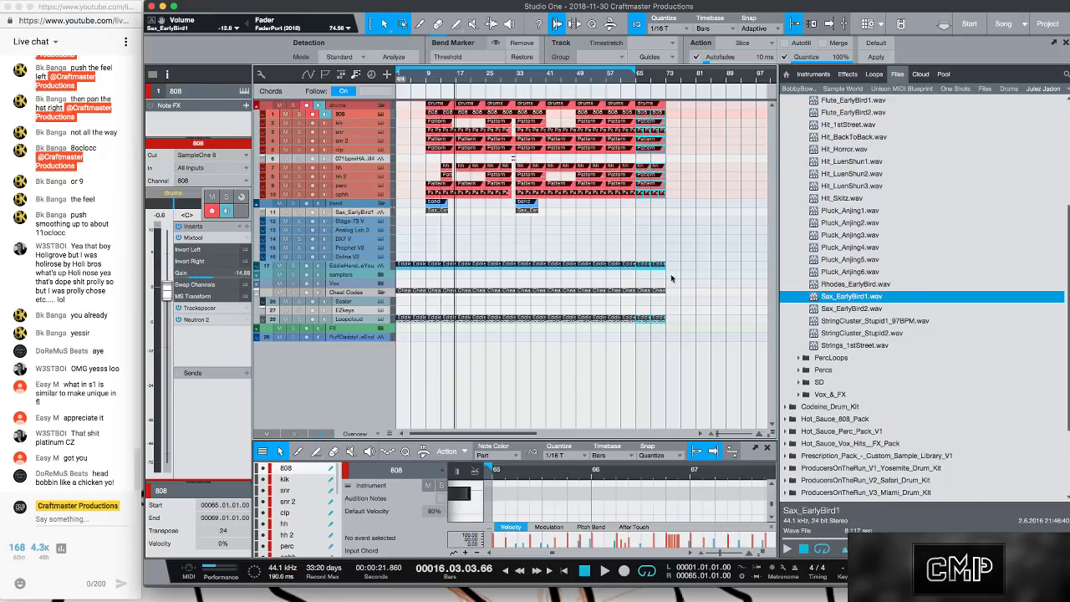
key(ctrl+z)
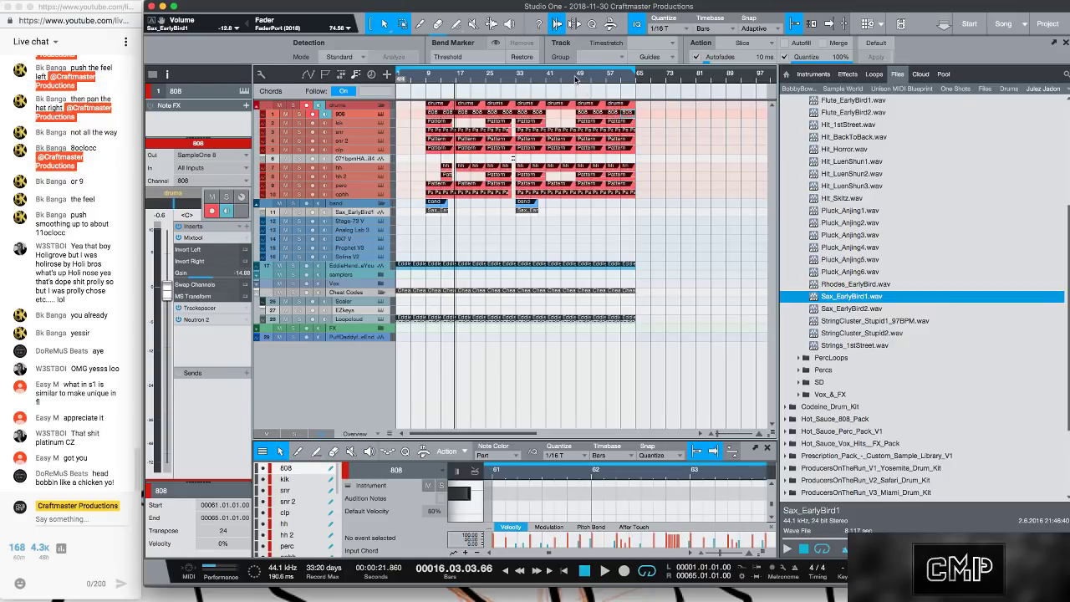
- Play the final section from bar 49 and the drum entry with the sax hit at bar 9
click(575, 77)
key(space)
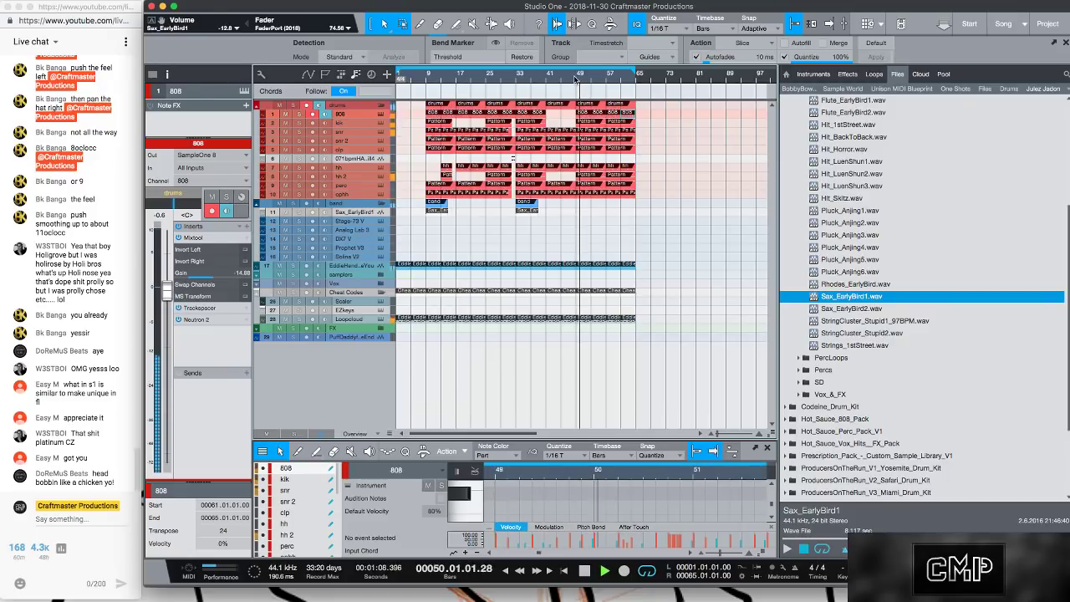
key(space)
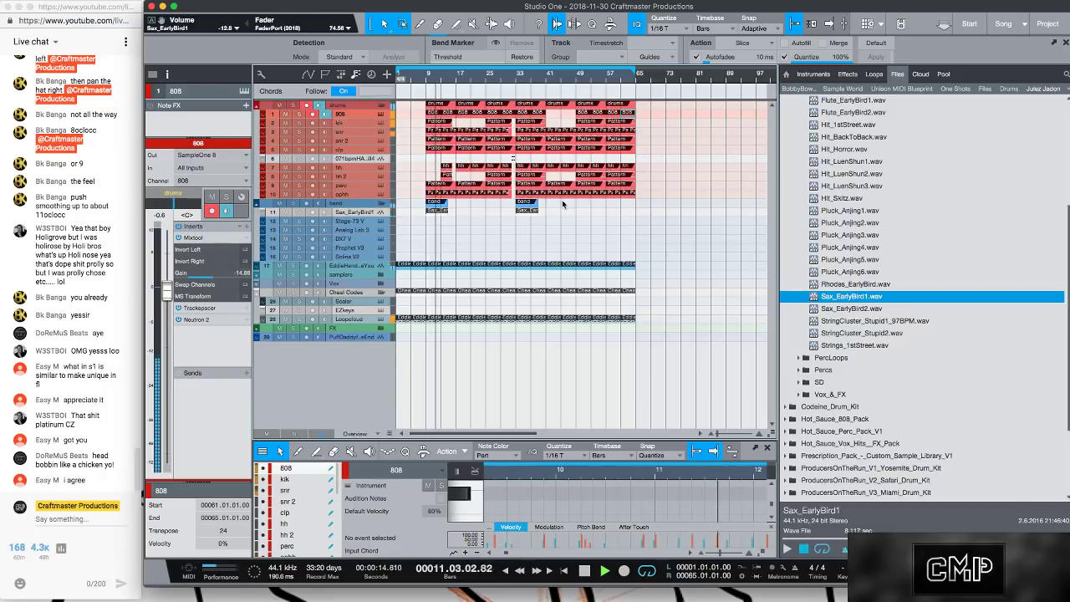
- Examine the pitch of the bar 9 sax event in an enlarged Melodyne editor, then return to its audio waveform
click(435, 211)
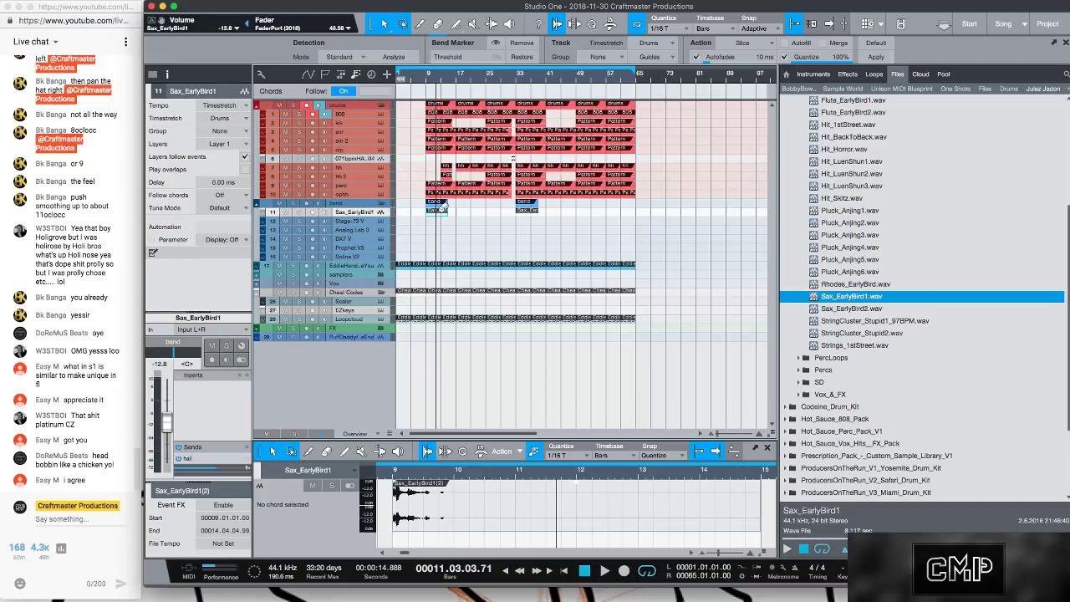
key(super+m)
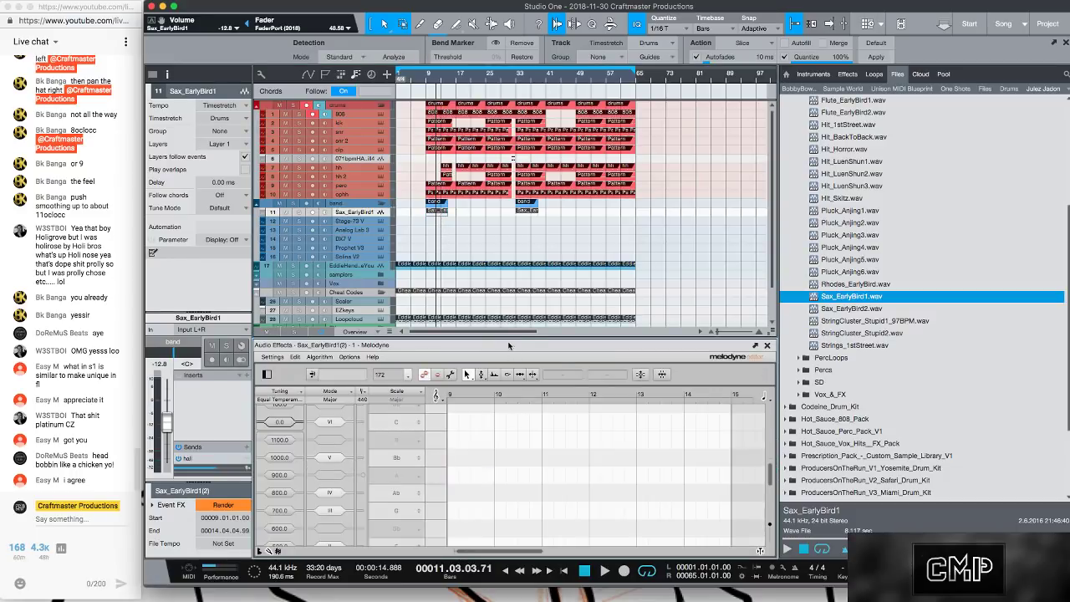
drag(508, 336, 535, 123)
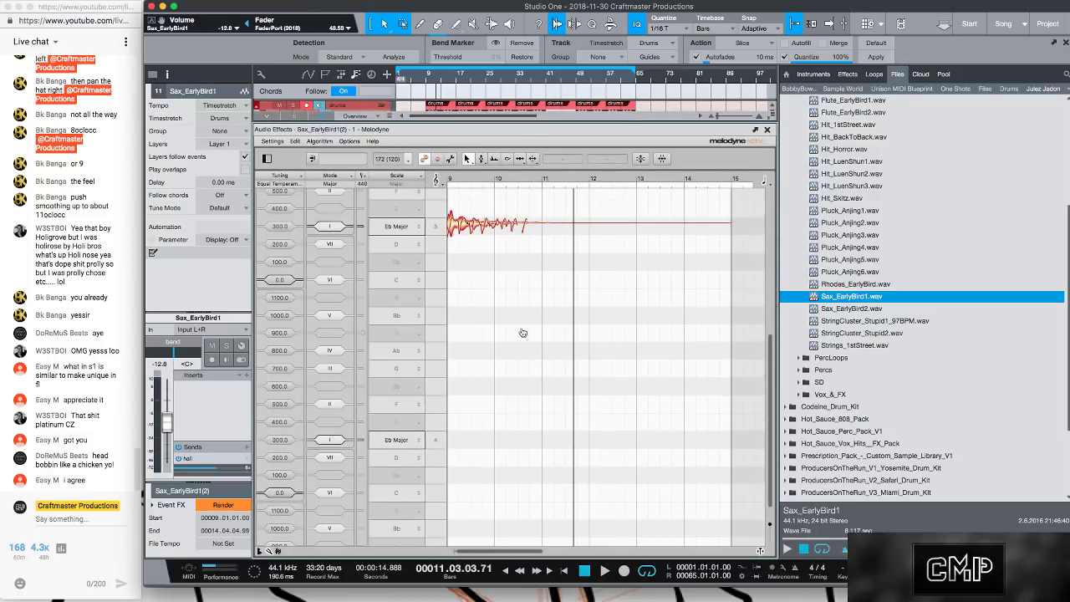
drag(456, 553, 393, 552)
drag(536, 550, 625, 551)
scroll(658, 456, up, 5)
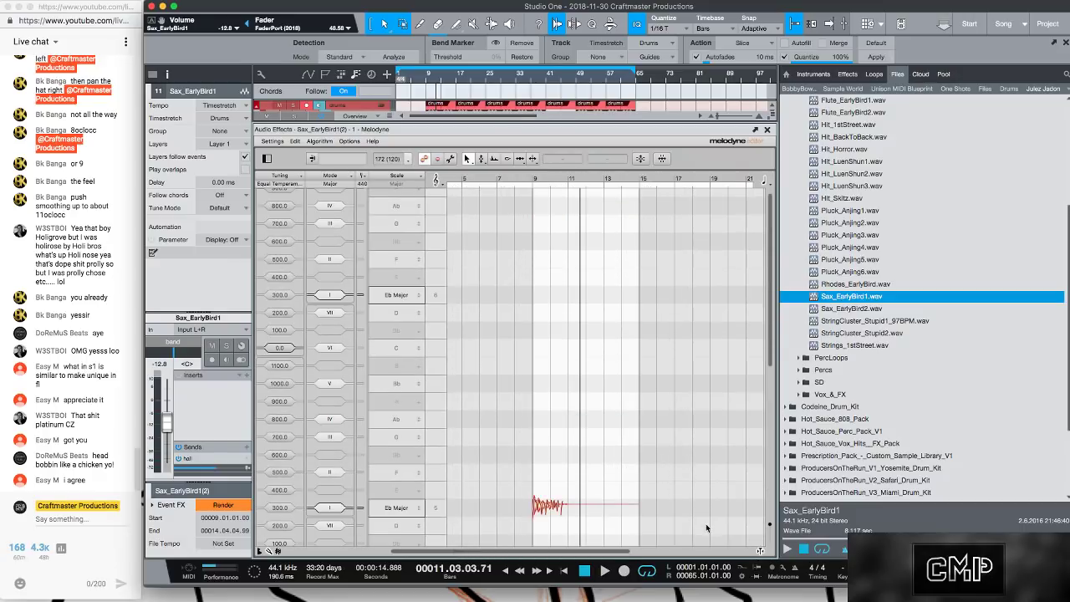
drag(771, 364, 771, 506)
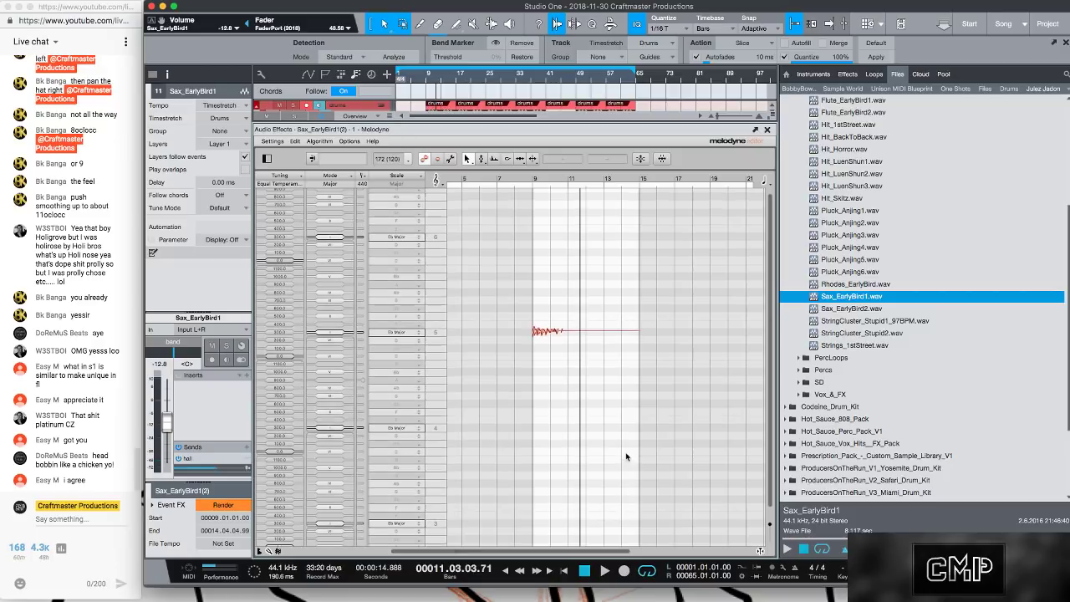
drag(627, 122, 635, 388)
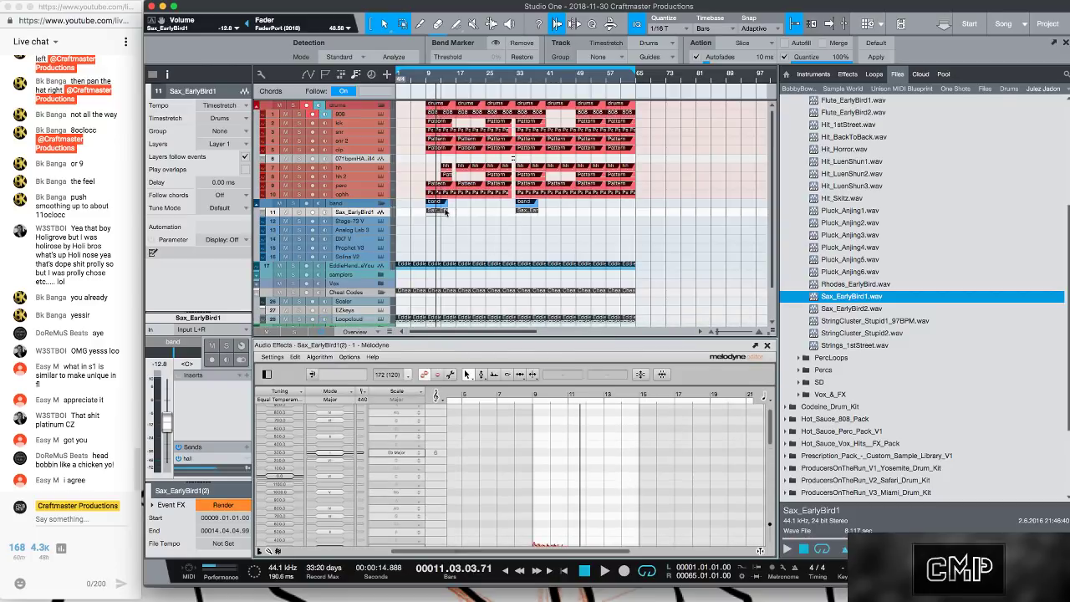
double_click(441, 214)
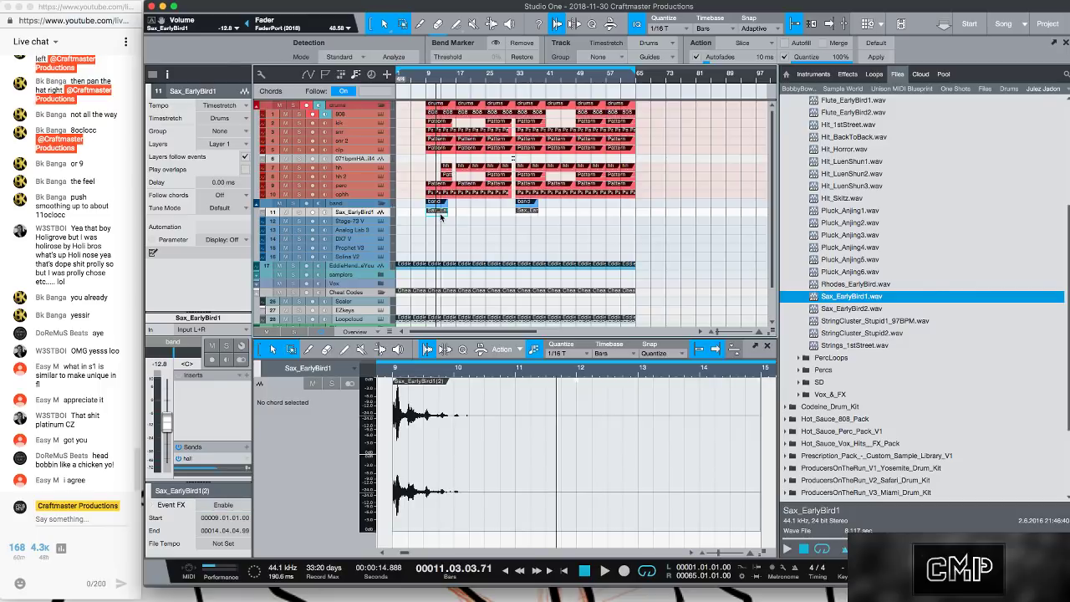
- Play from about bar 29 through the bar 33 sax hit with the sax track volume lowered to -16.5 dB
click(505, 77)
key(space)
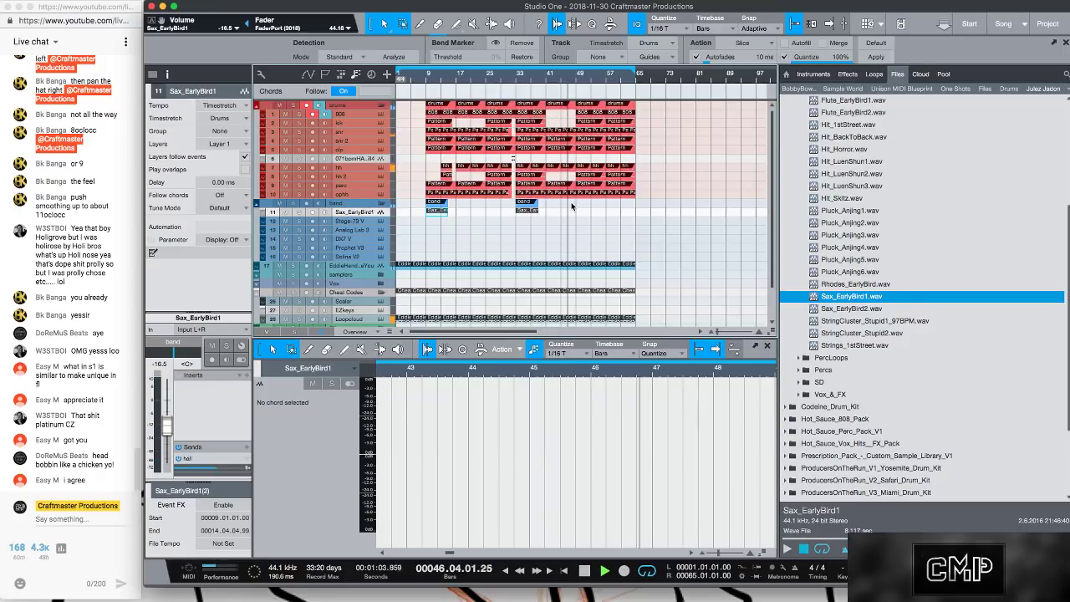
- Trim the drum events that end at bar 49 back to bar 48, leaving a one-bar drum dropout
drag(574, 211, 558, 131)
drag(575, 82, 573, 171)
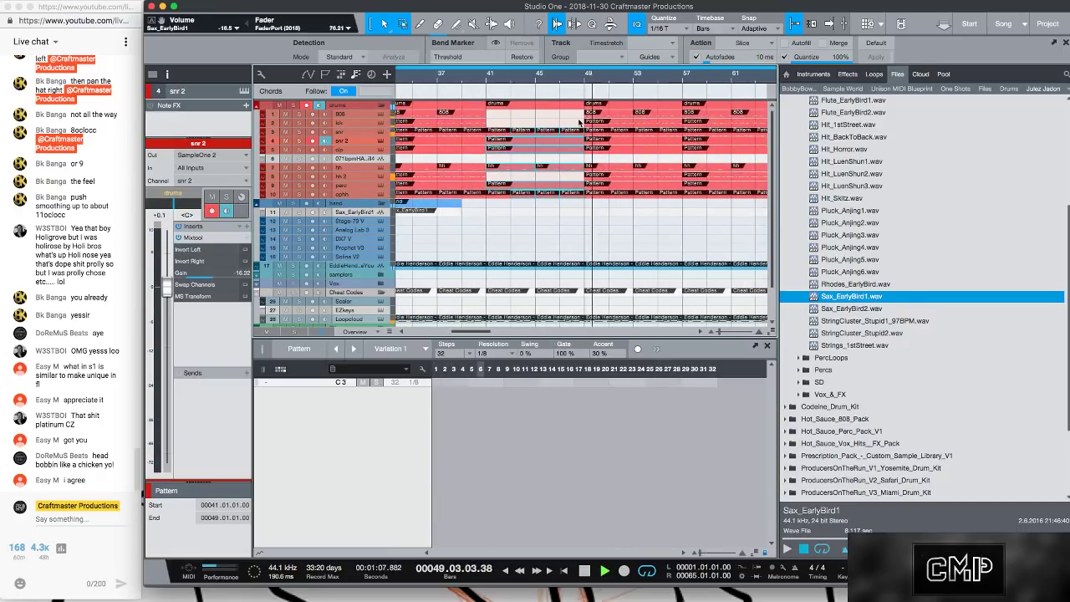
click(576, 141)
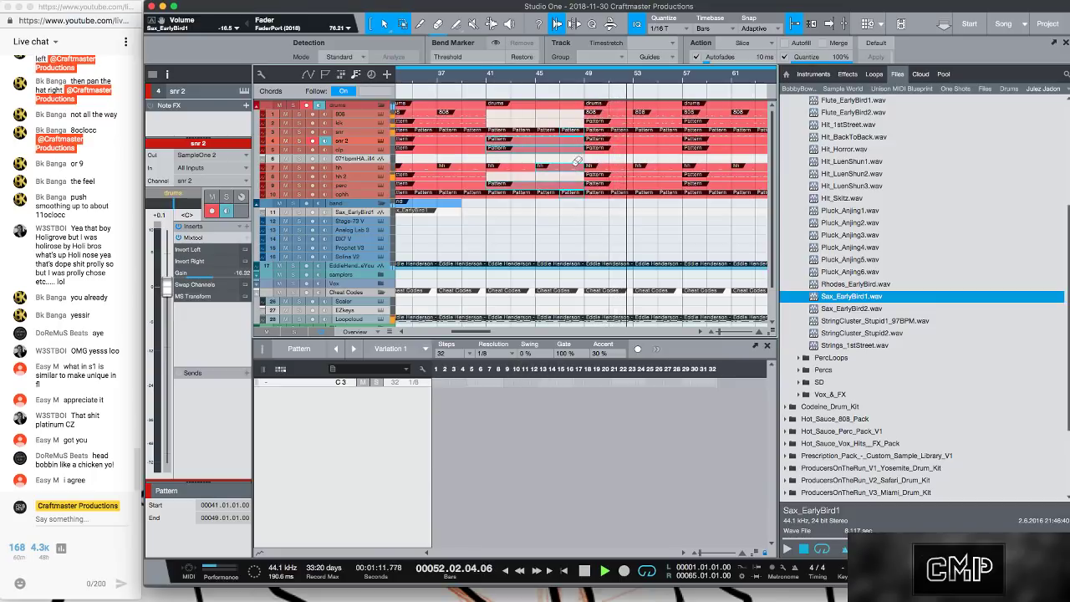
drag(580, 89, 588, 131)
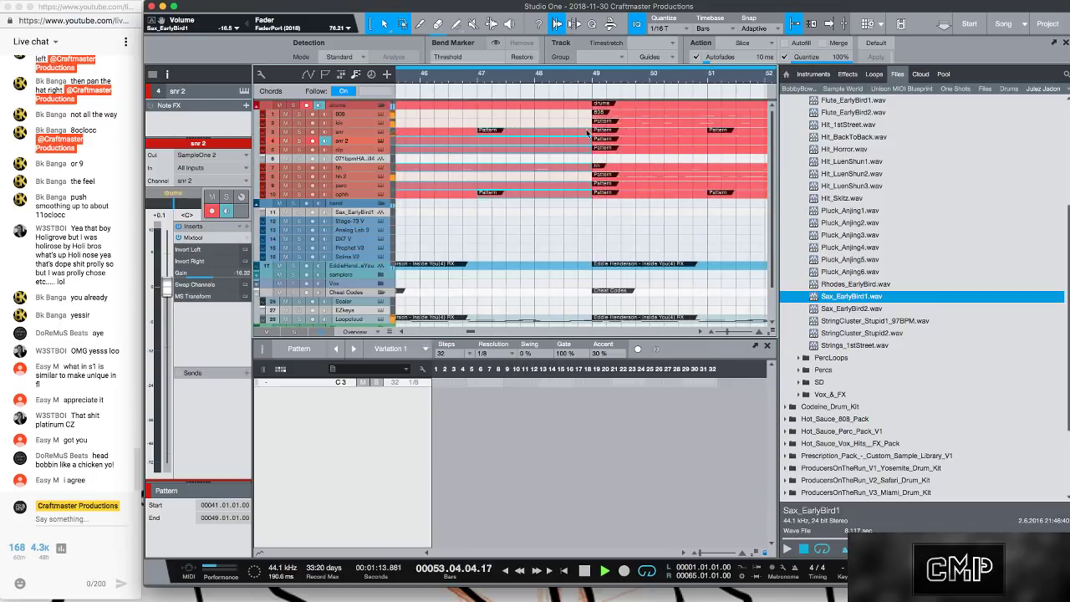
scroll(592, 174, down, 2)
scroll(591, 174, up, 6)
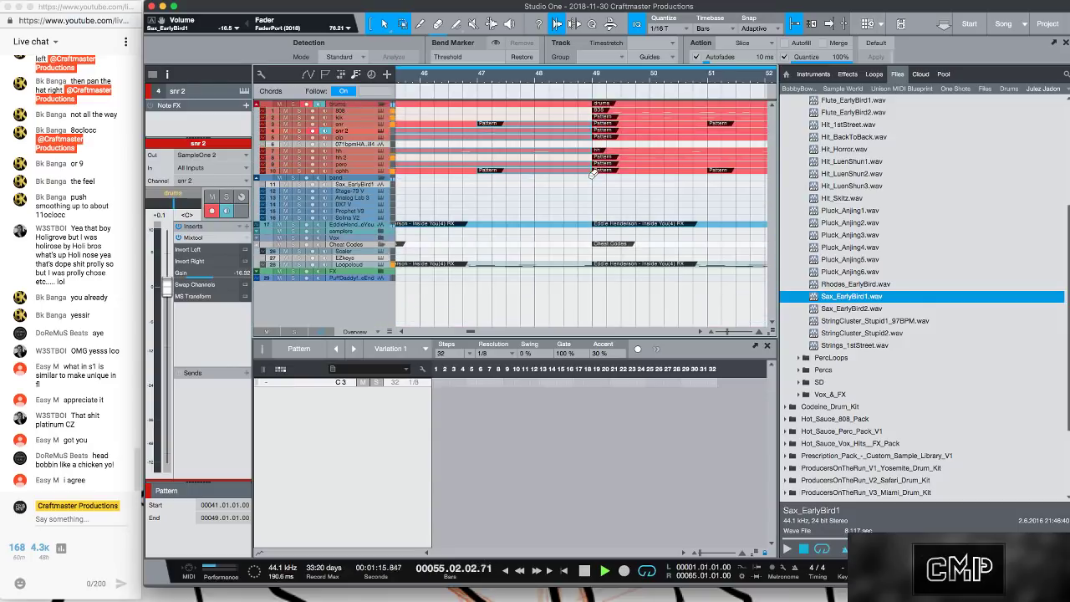
drag(588, 138, 532, 131)
drag(517, 77, 549, 67)
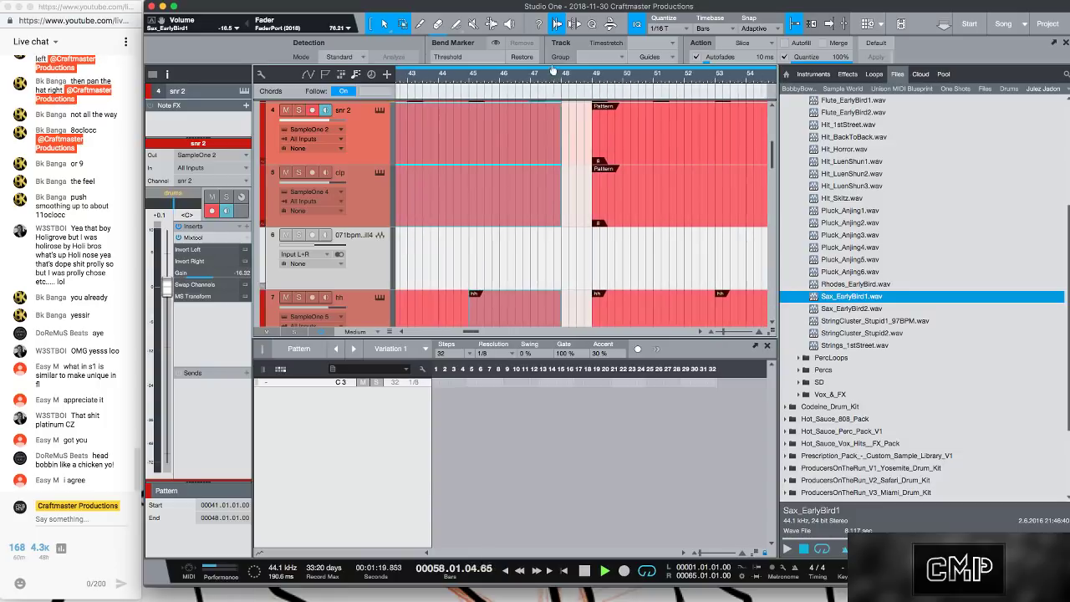
- Hide the browser and inspector and copy the 071bpm HAMPTON drum fill from bar 32 to the dropout at bar 48
scroll(544, 212, up, 2)
scroll(544, 213, down, 6)
key(z)
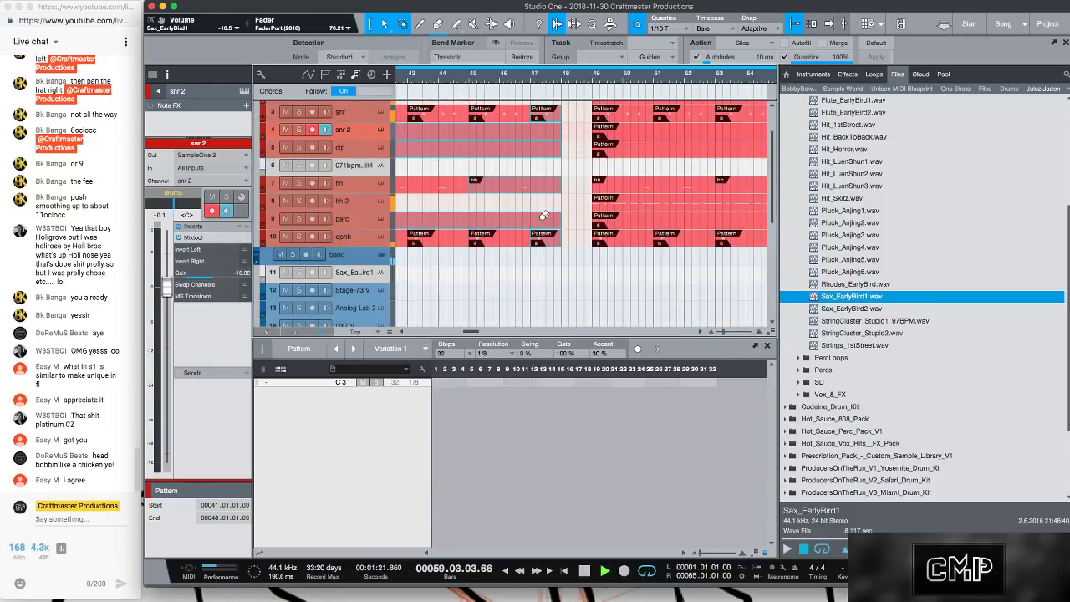
drag(480, 331, 450, 331)
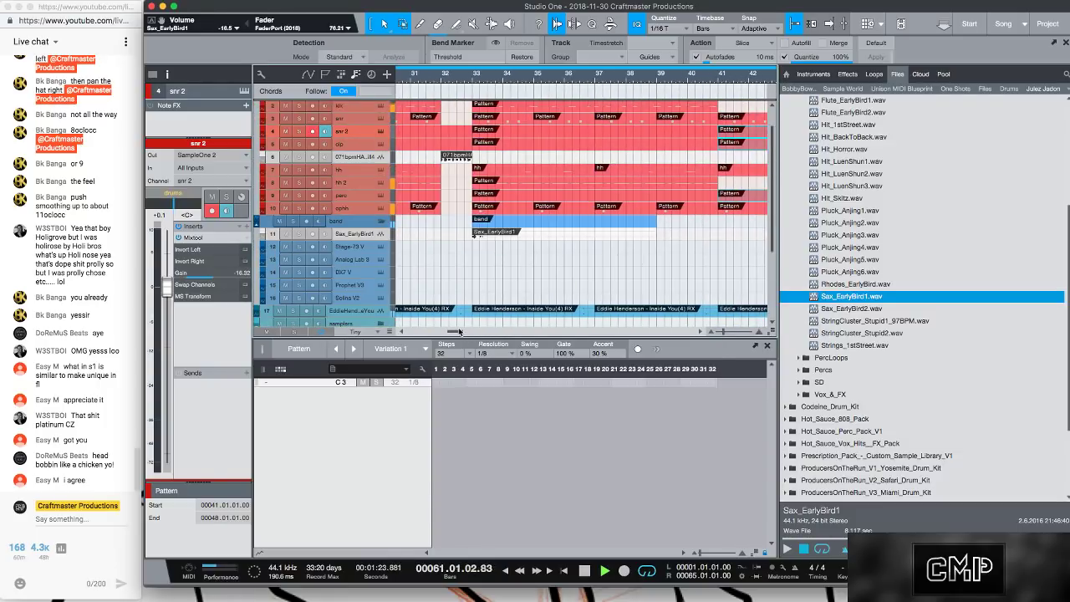
key(F5)
key(F4)
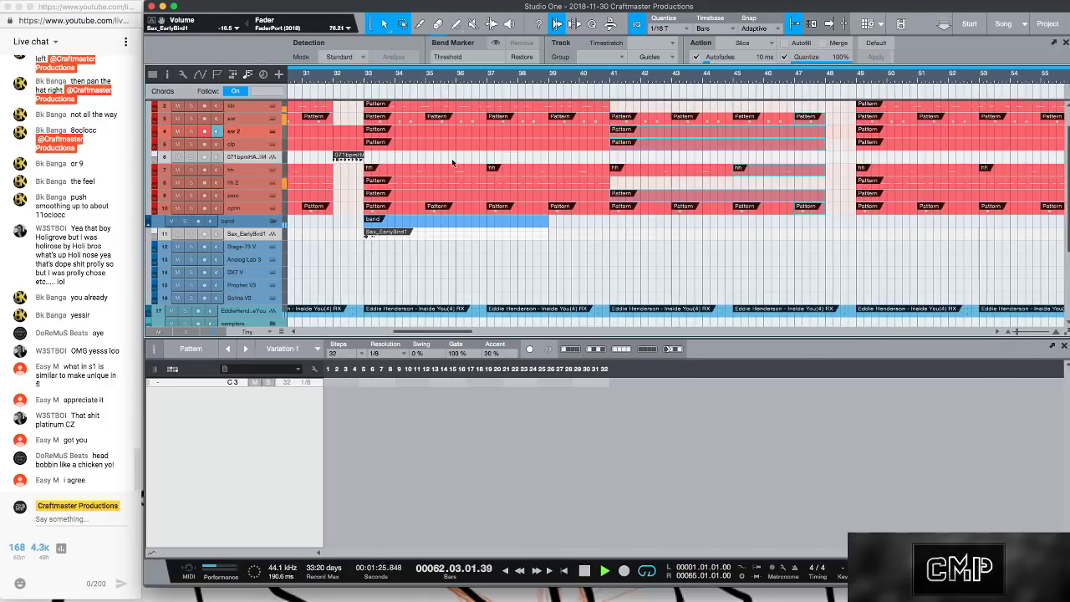
drag(350, 159, 837, 157)
- Play from shortly before the bar 48 fill and copy the sax hit from bar 33 to bar 49
click(756, 78)
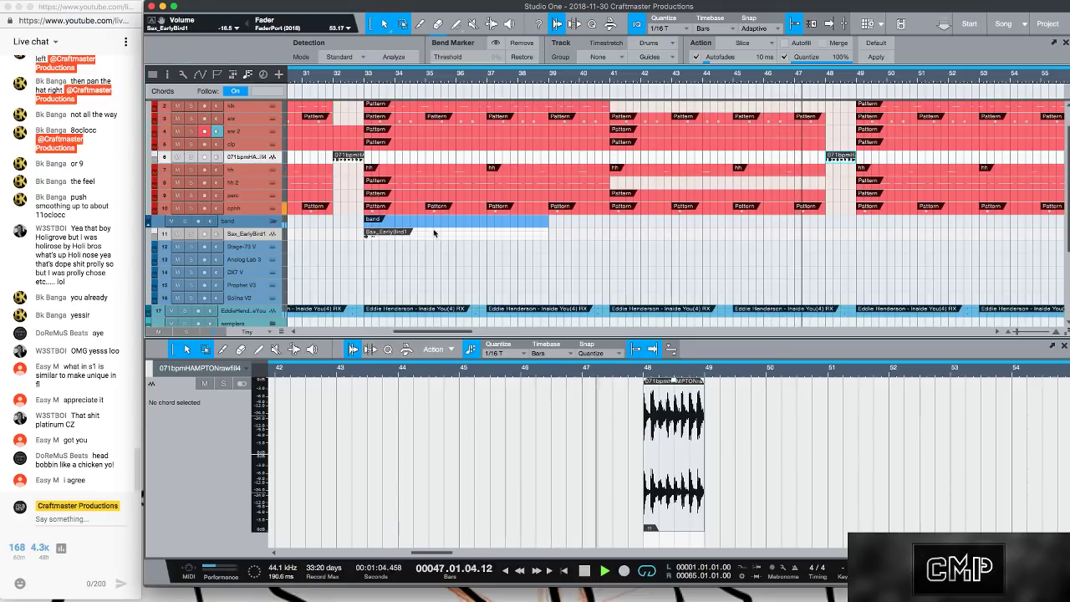
drag(434, 233, 931, 230)
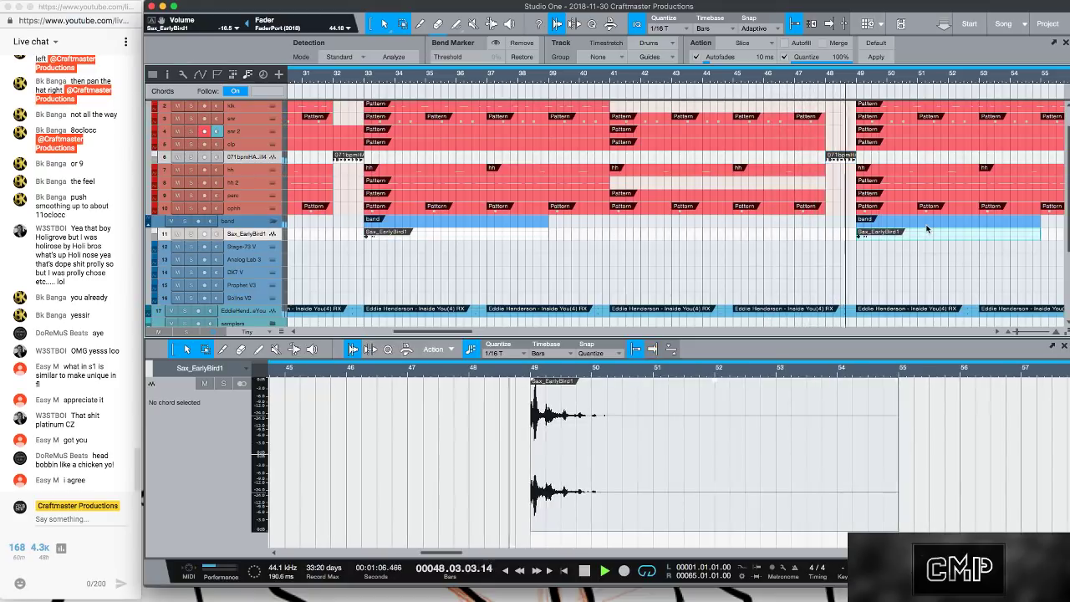
- Play on past the bar 49 transition with the whole 64-bar arrangement in view
click(804, 78)
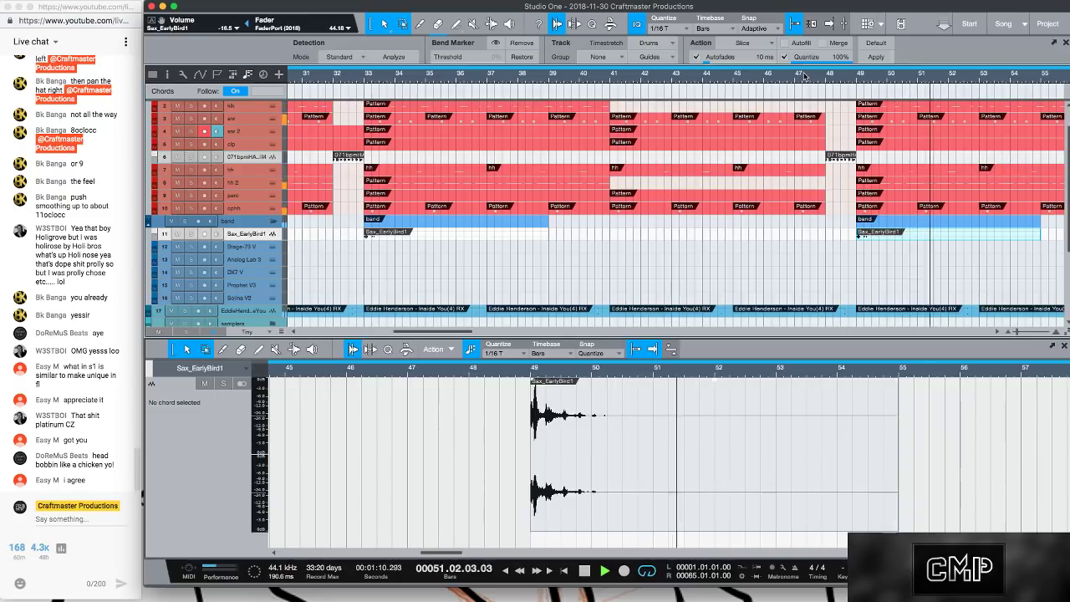
scroll(790, 81, up, 3)
scroll(777, 80, down, 5)
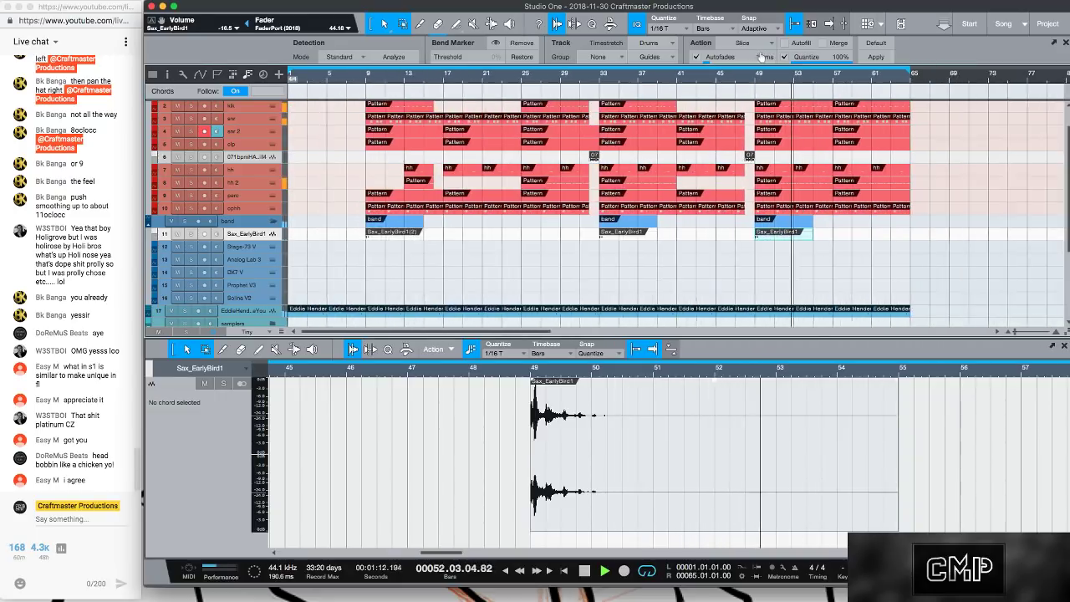
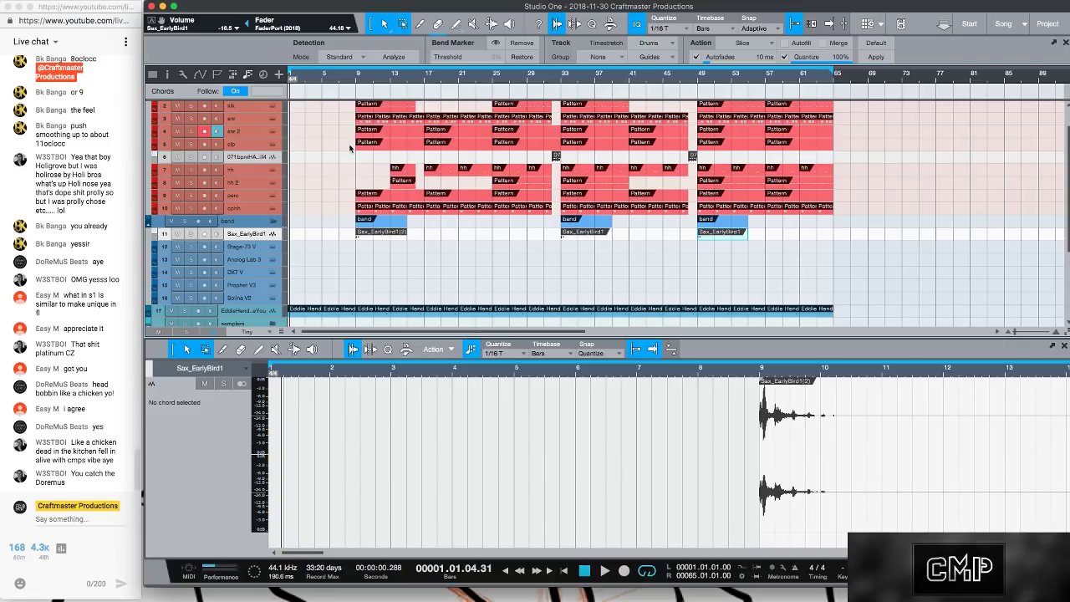
- Rename the song as Shorty
click(89, 6)
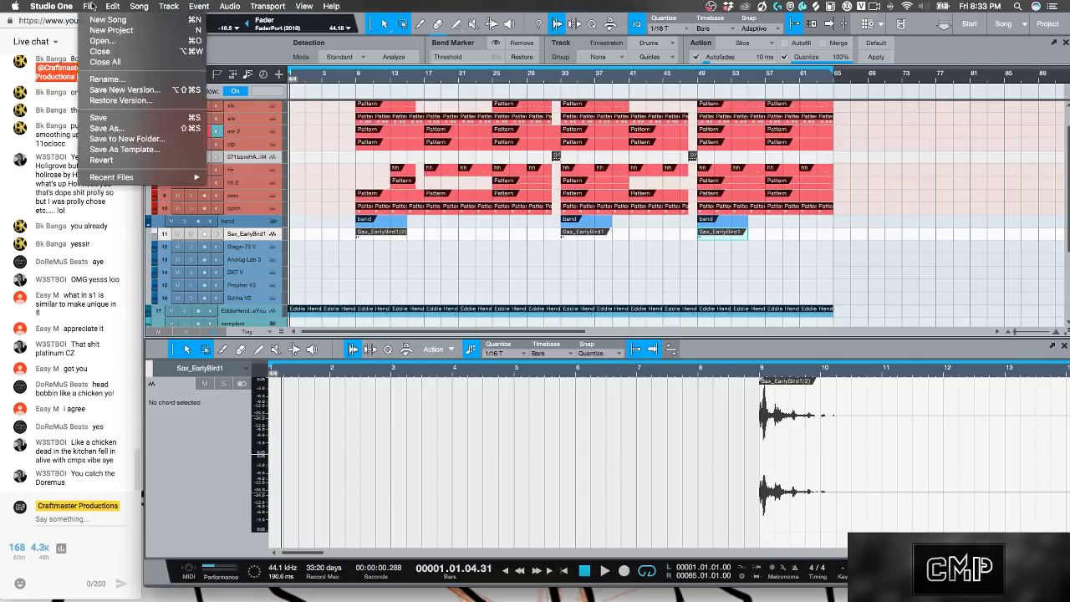
click(125, 78)
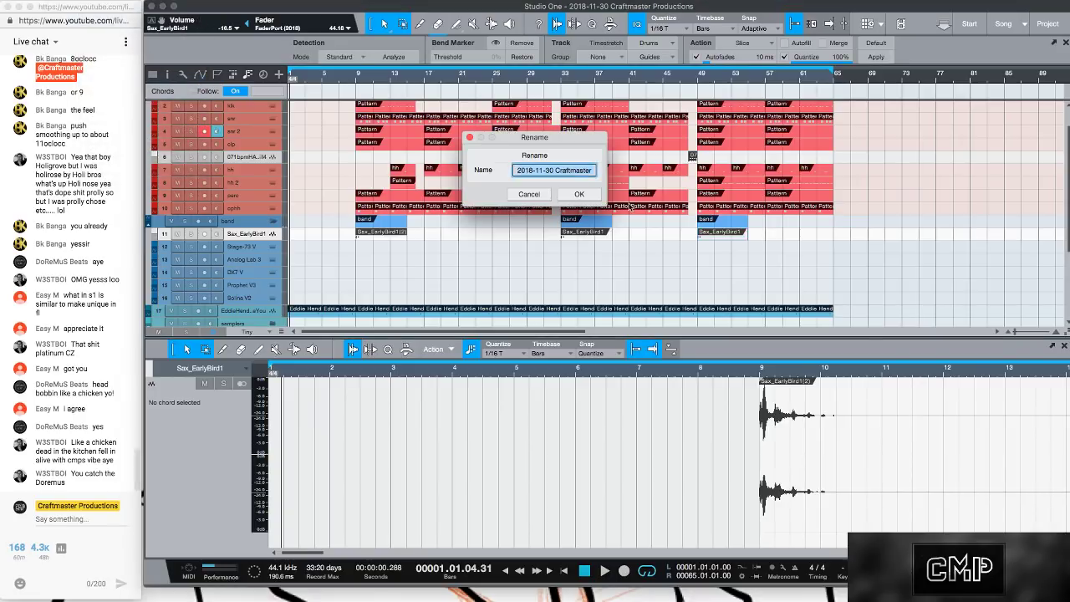
key(BackSpace)
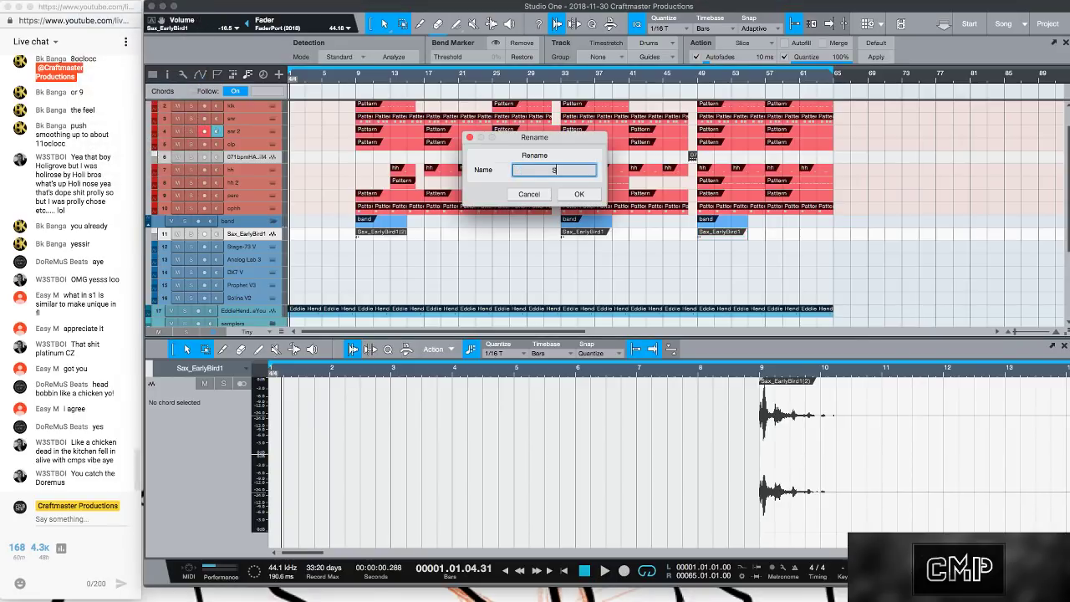
text(Shorty)
click(574, 201)
click(575, 198)
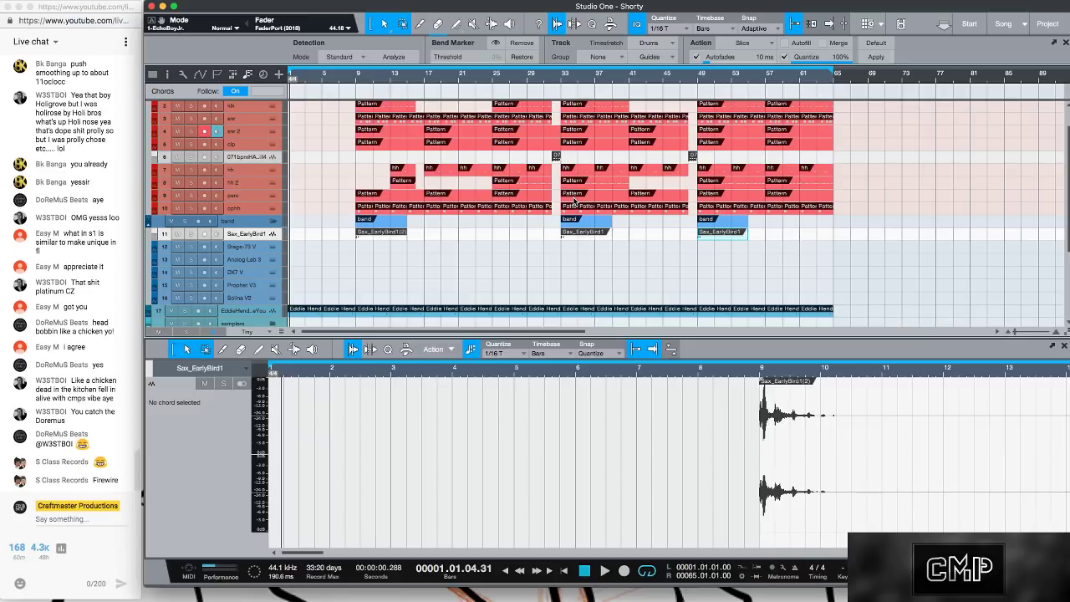
- Start a mixdown export and set its filename to Shorty
key(super+e)
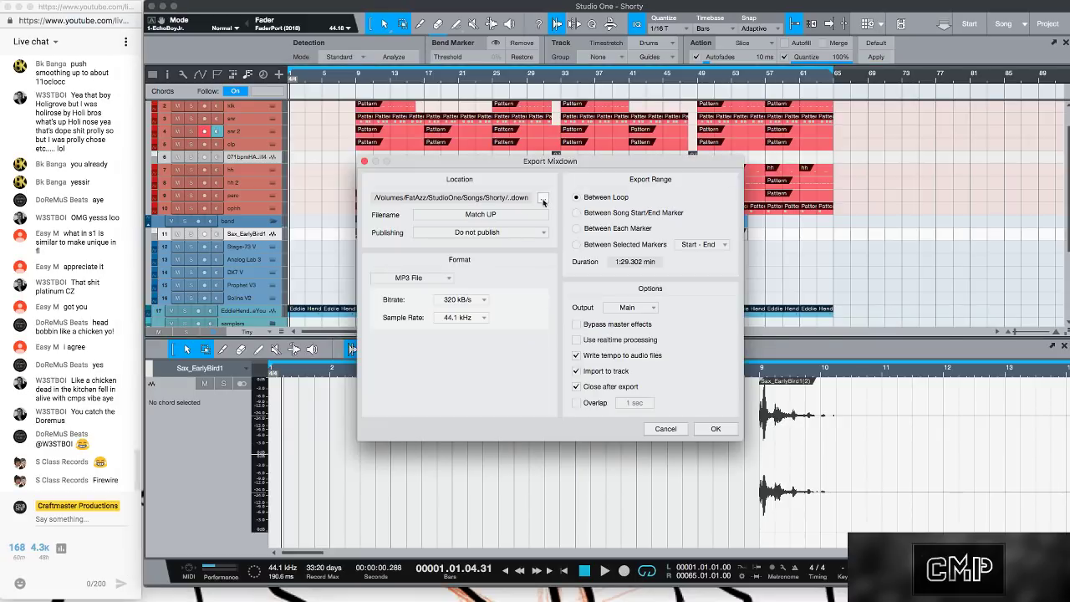
click(490, 216)
text(S)
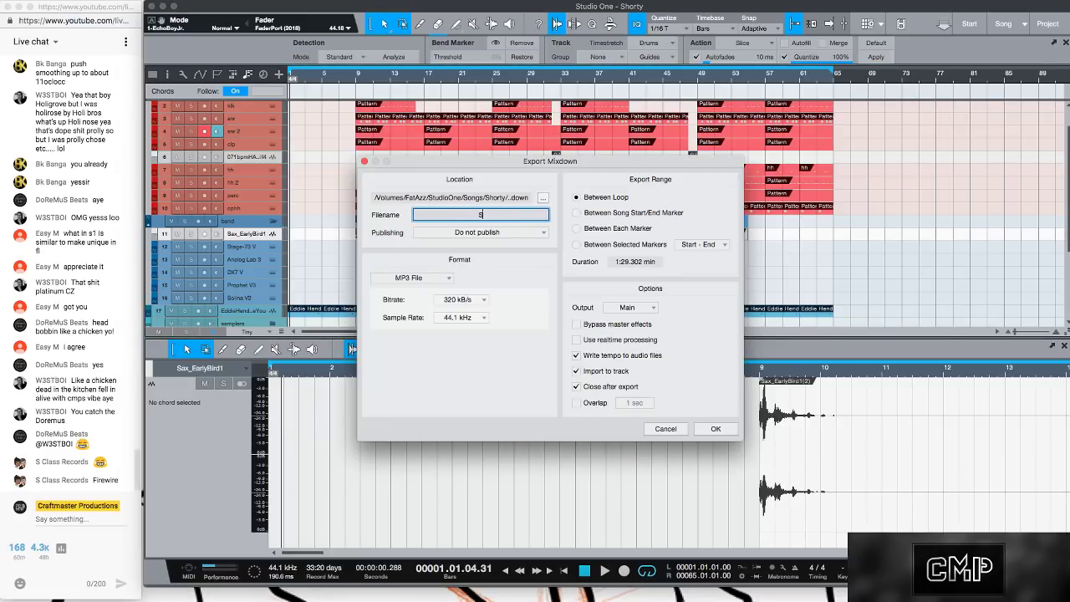
text(Horty)
key(BackSpace)
key(BackSpace)
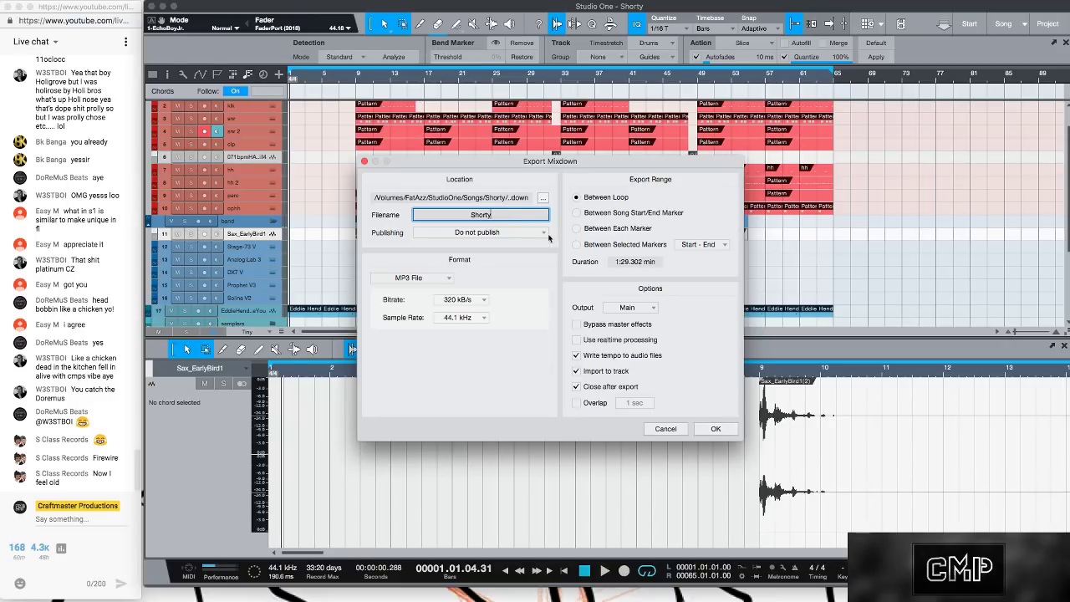
- Set the export location to the TT90 folder inside Craftmaster Team Folder and export the MP3 mixdown
click(543, 199)
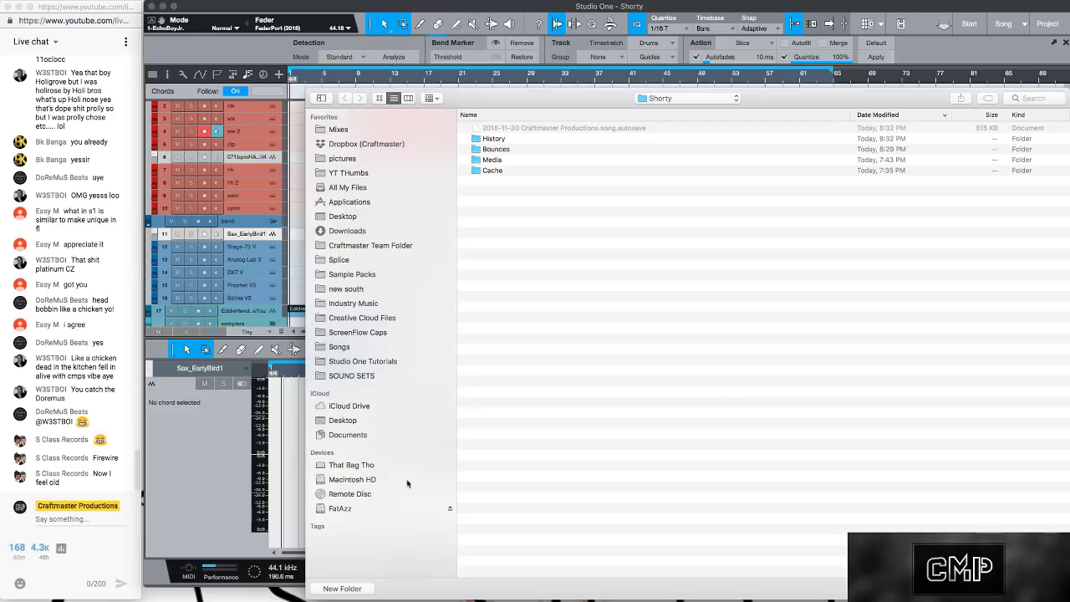
click(377, 501)
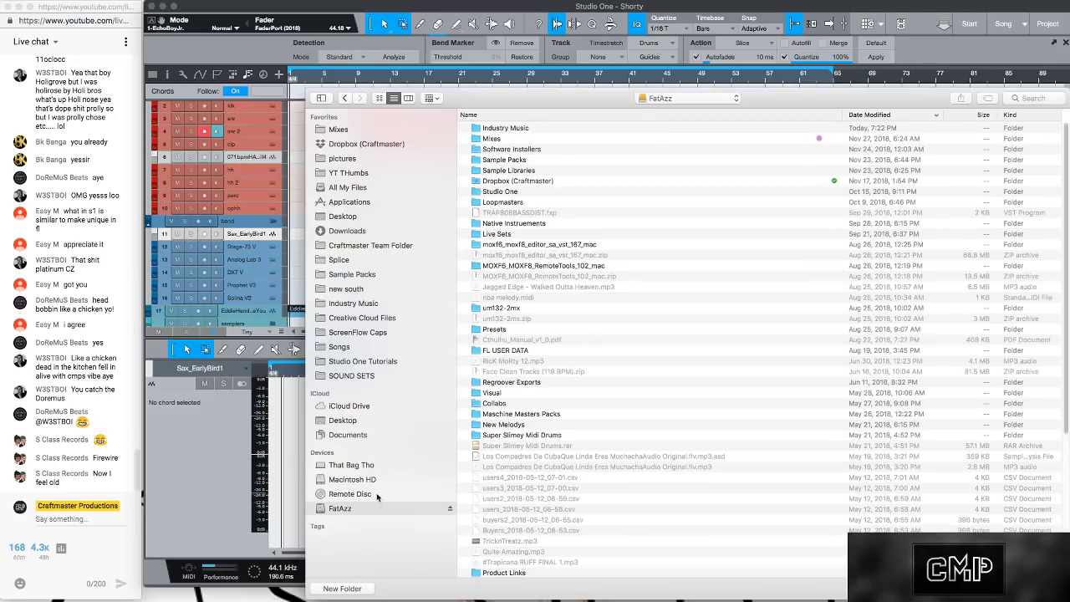
click(387, 143)
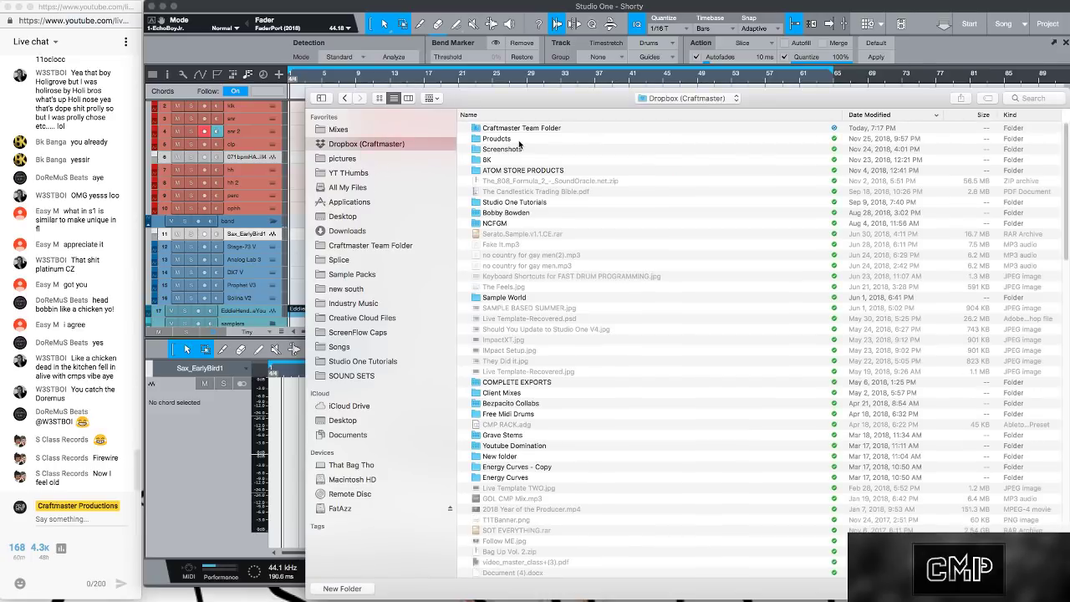
click(513, 128)
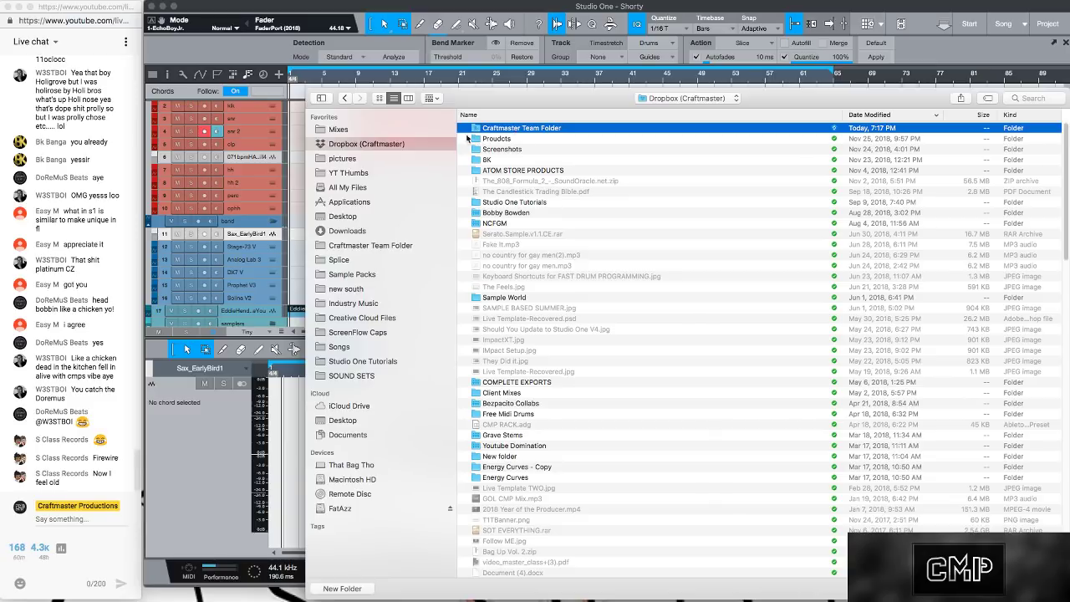
click(353, 248)
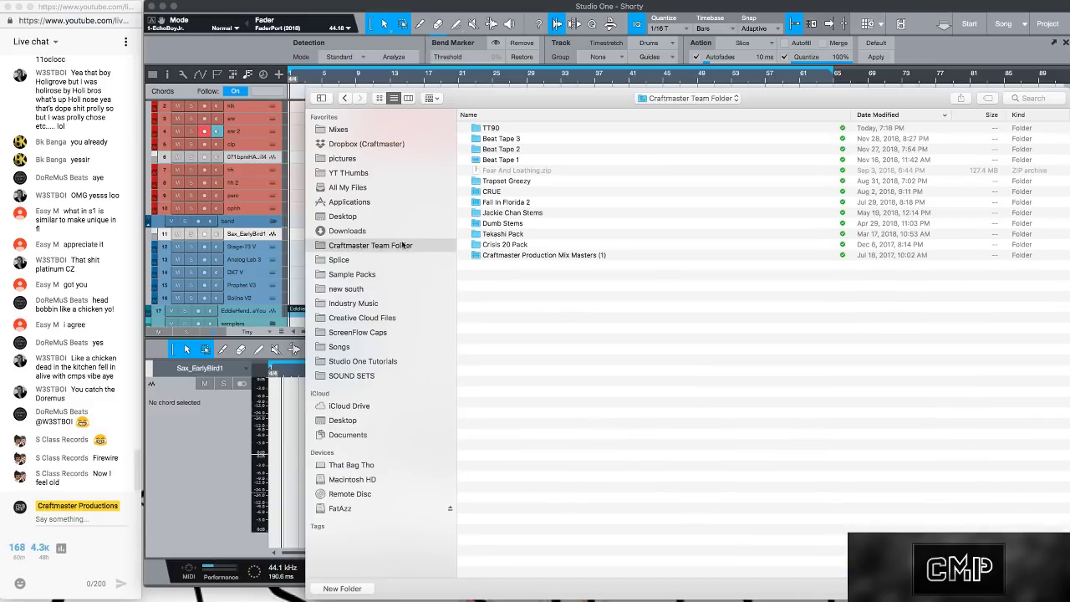
click(490, 129)
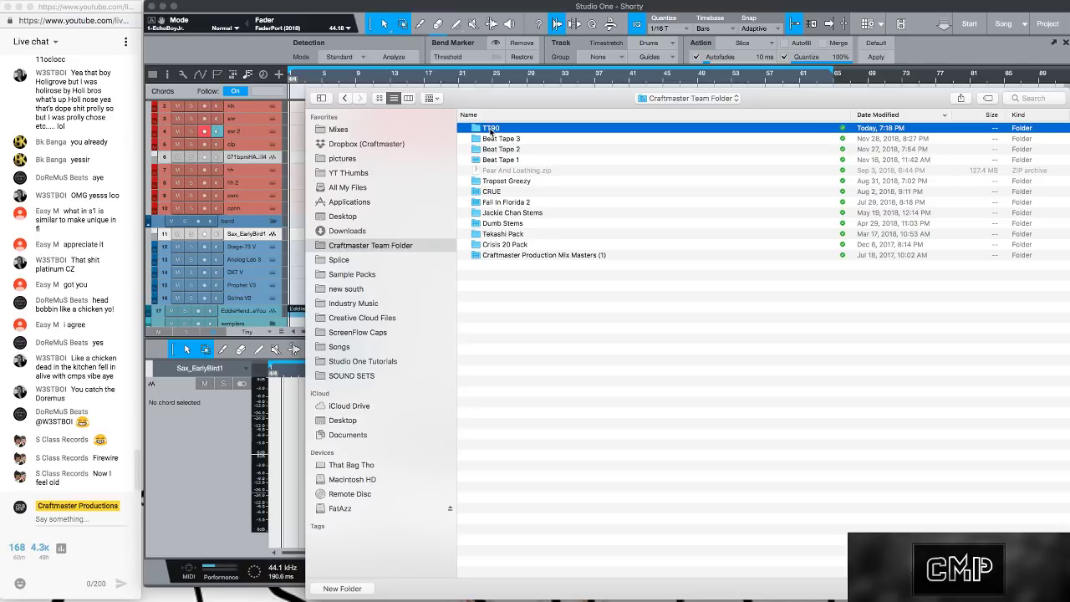
double_click(491, 130)
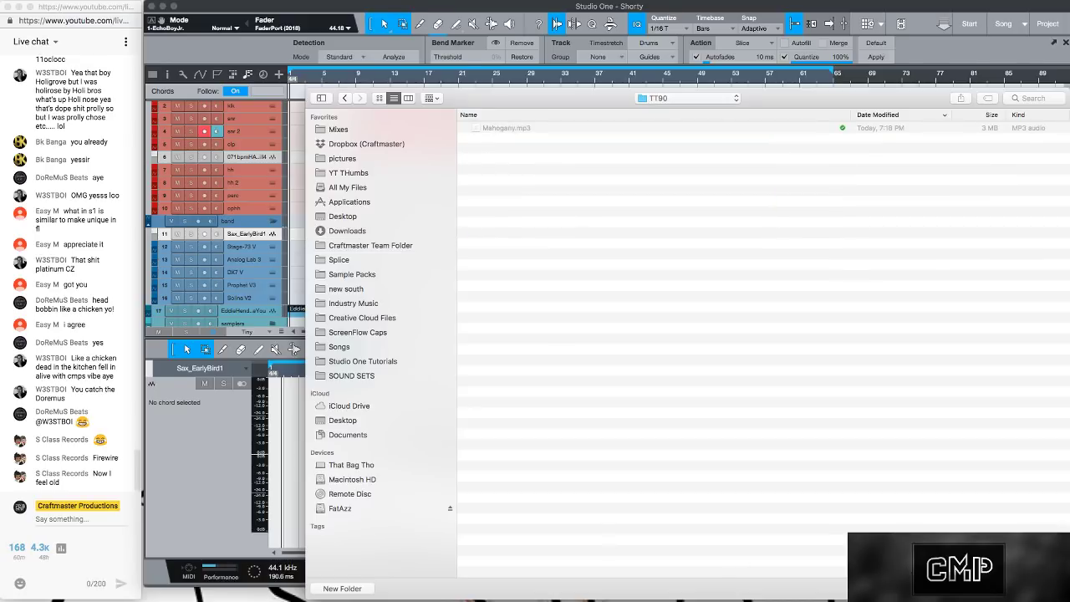
key(Return)
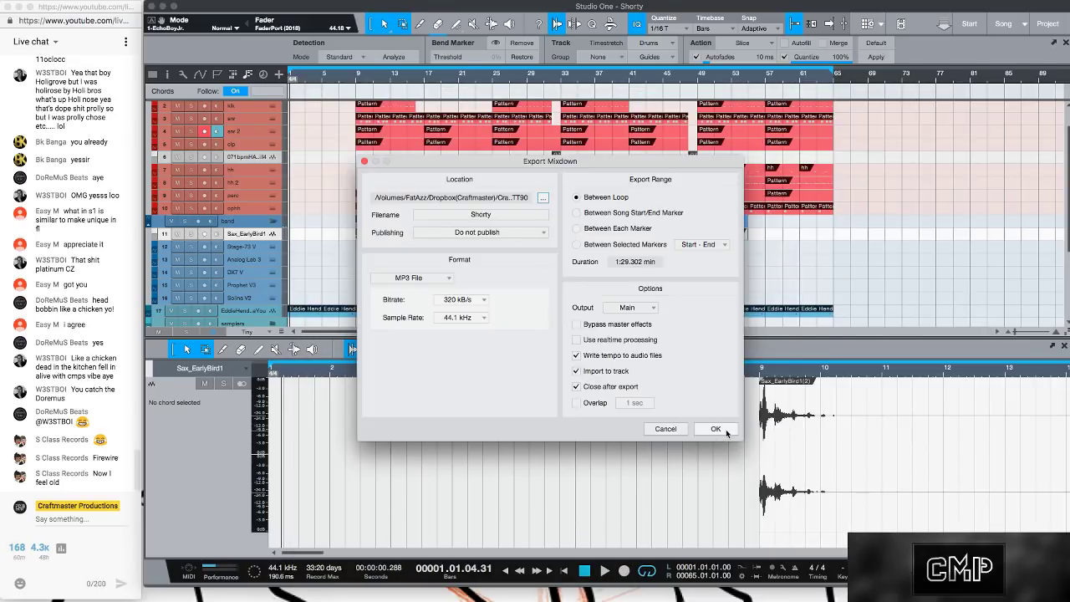
click(715, 428)
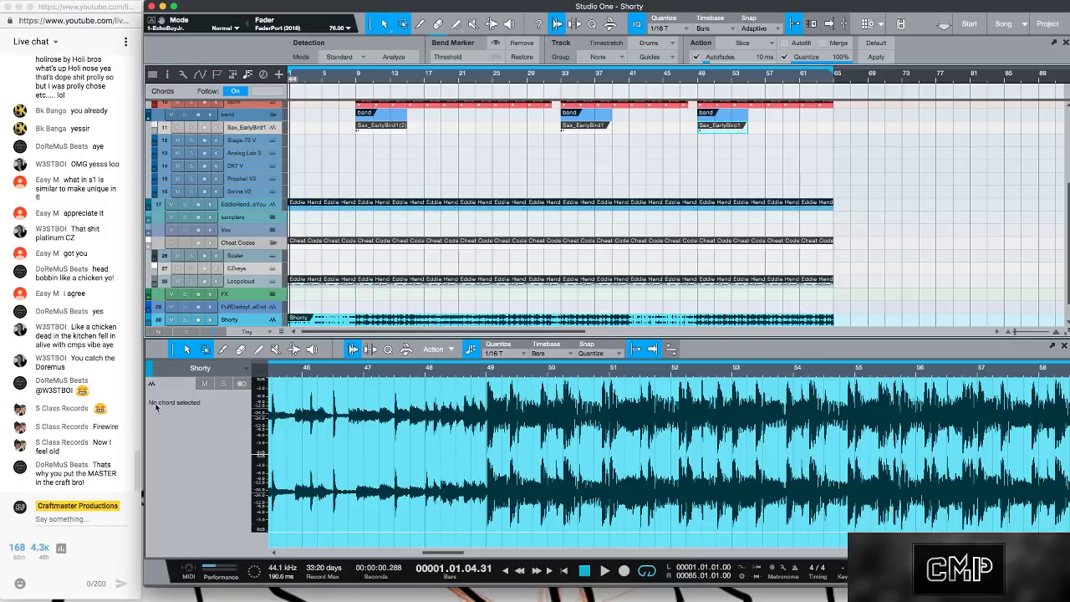
- Play the imported Shorty mixdown soloed to about bar 34 and delete its audio event from the track
click(184, 320)
key(space)
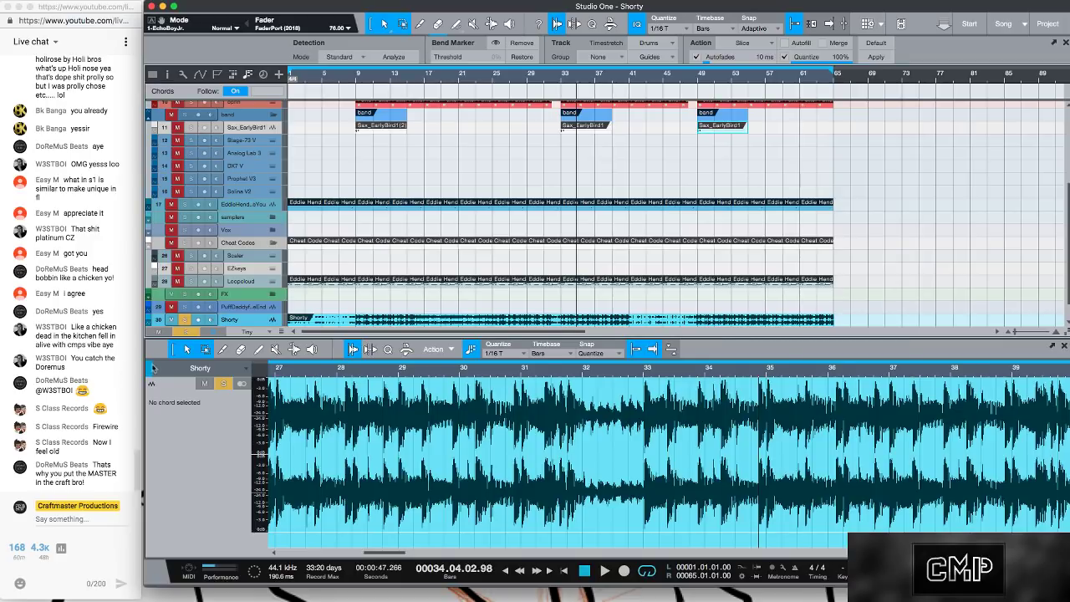
key(Delete)
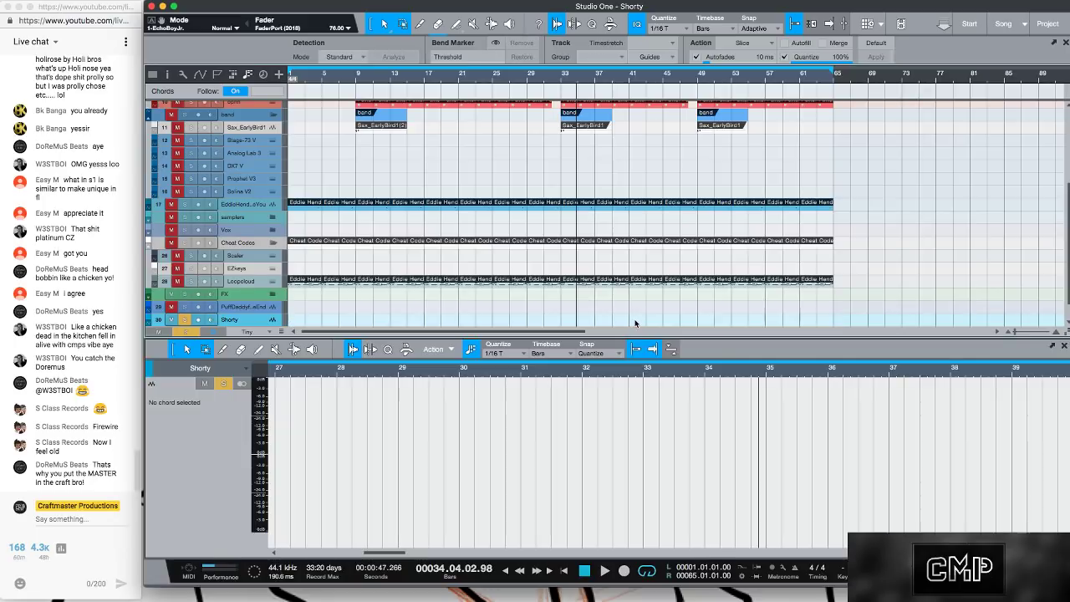
- Clear the song, Finder and Airy windows off the desktop and switch to OBS
click(162, 7)
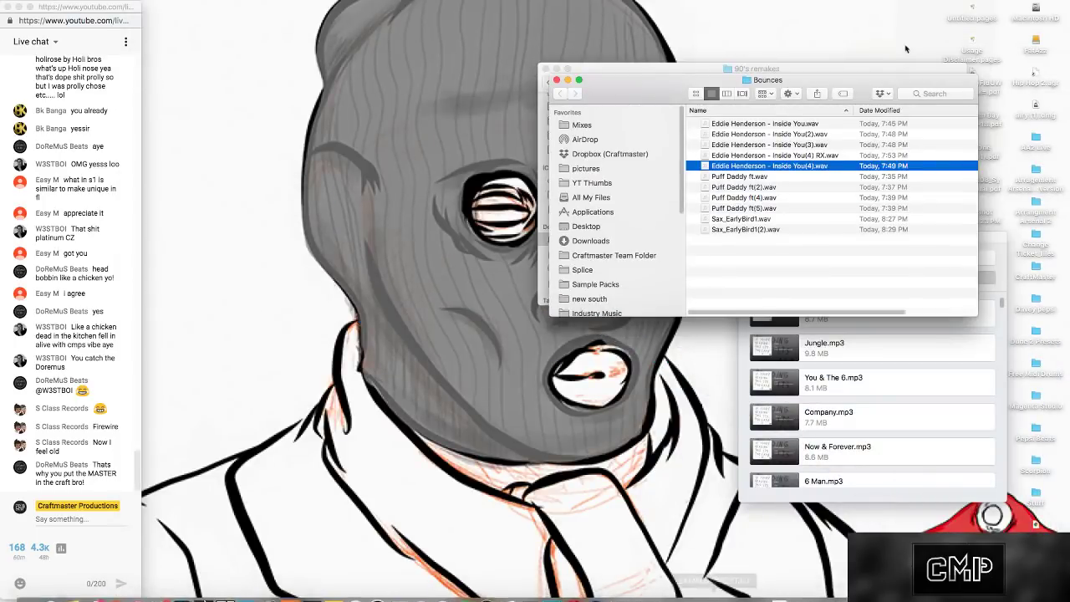
click(556, 81)
click(544, 68)
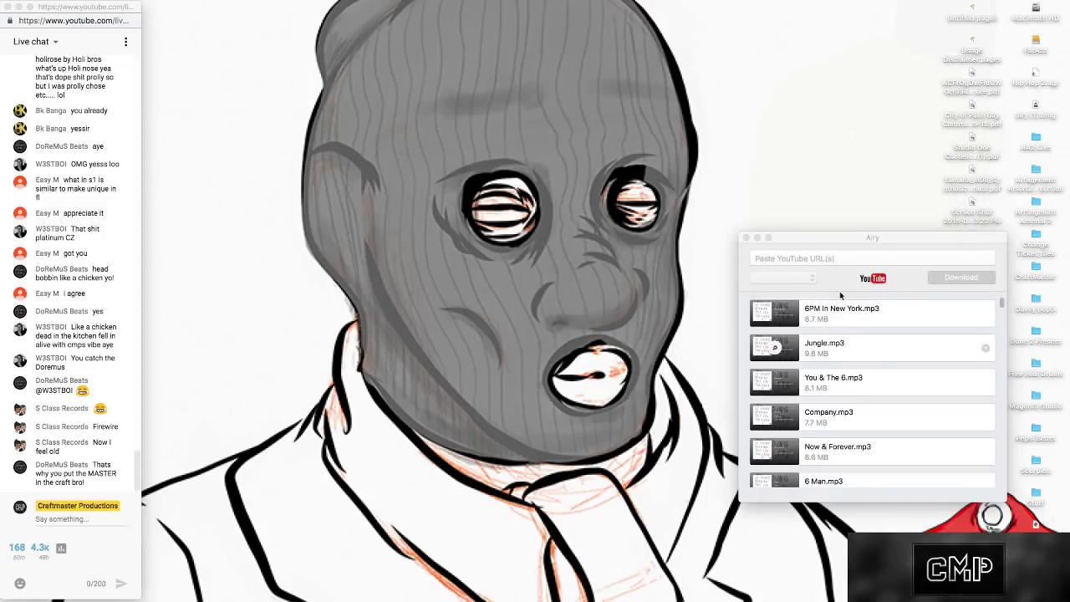
click(745, 238)
mouse_move(728, 593)
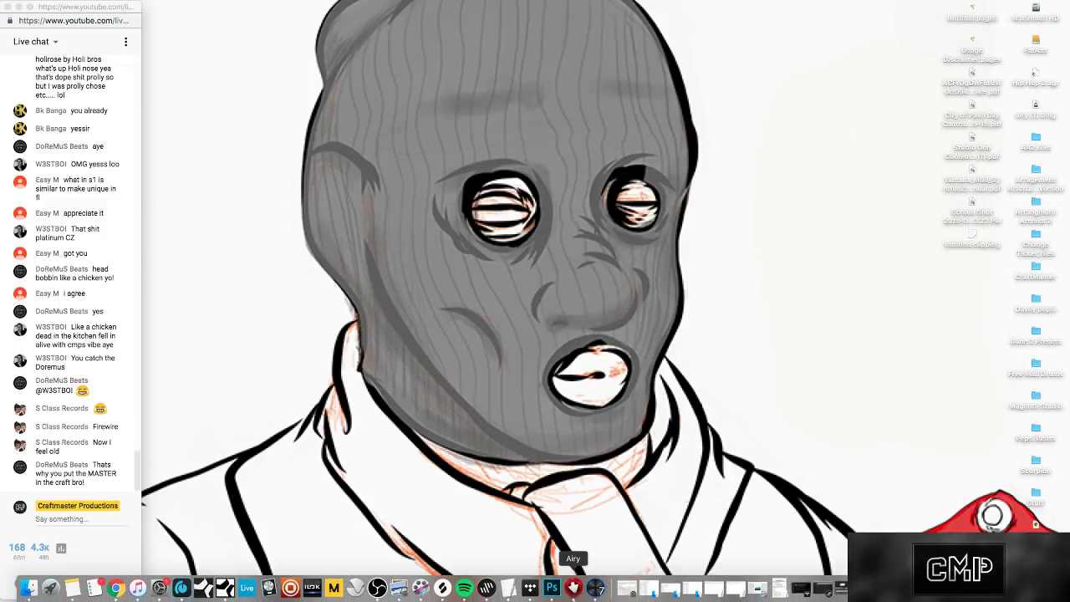
click(383, 587)
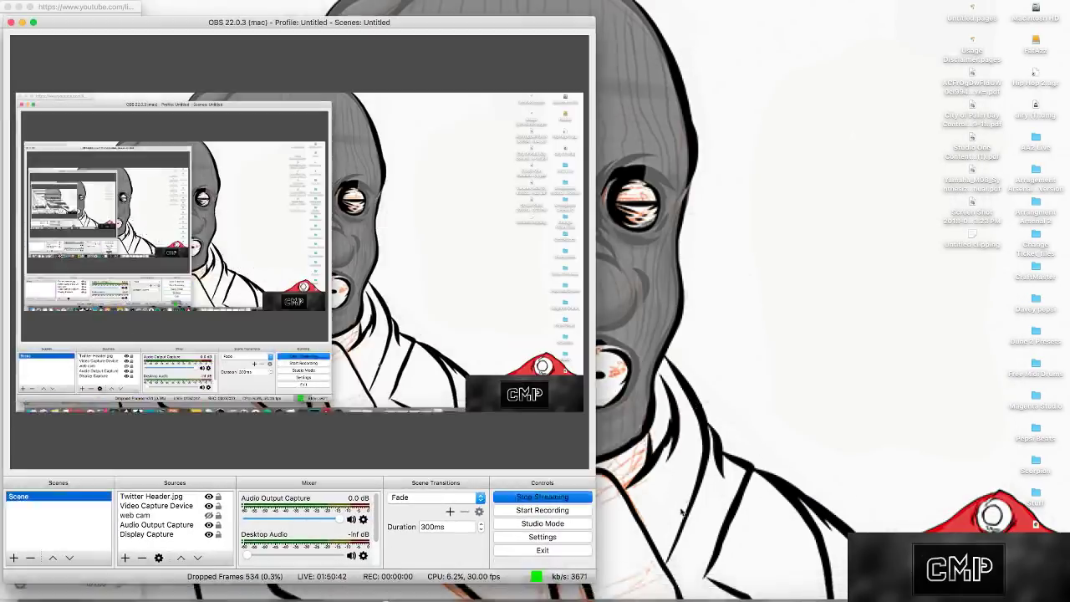